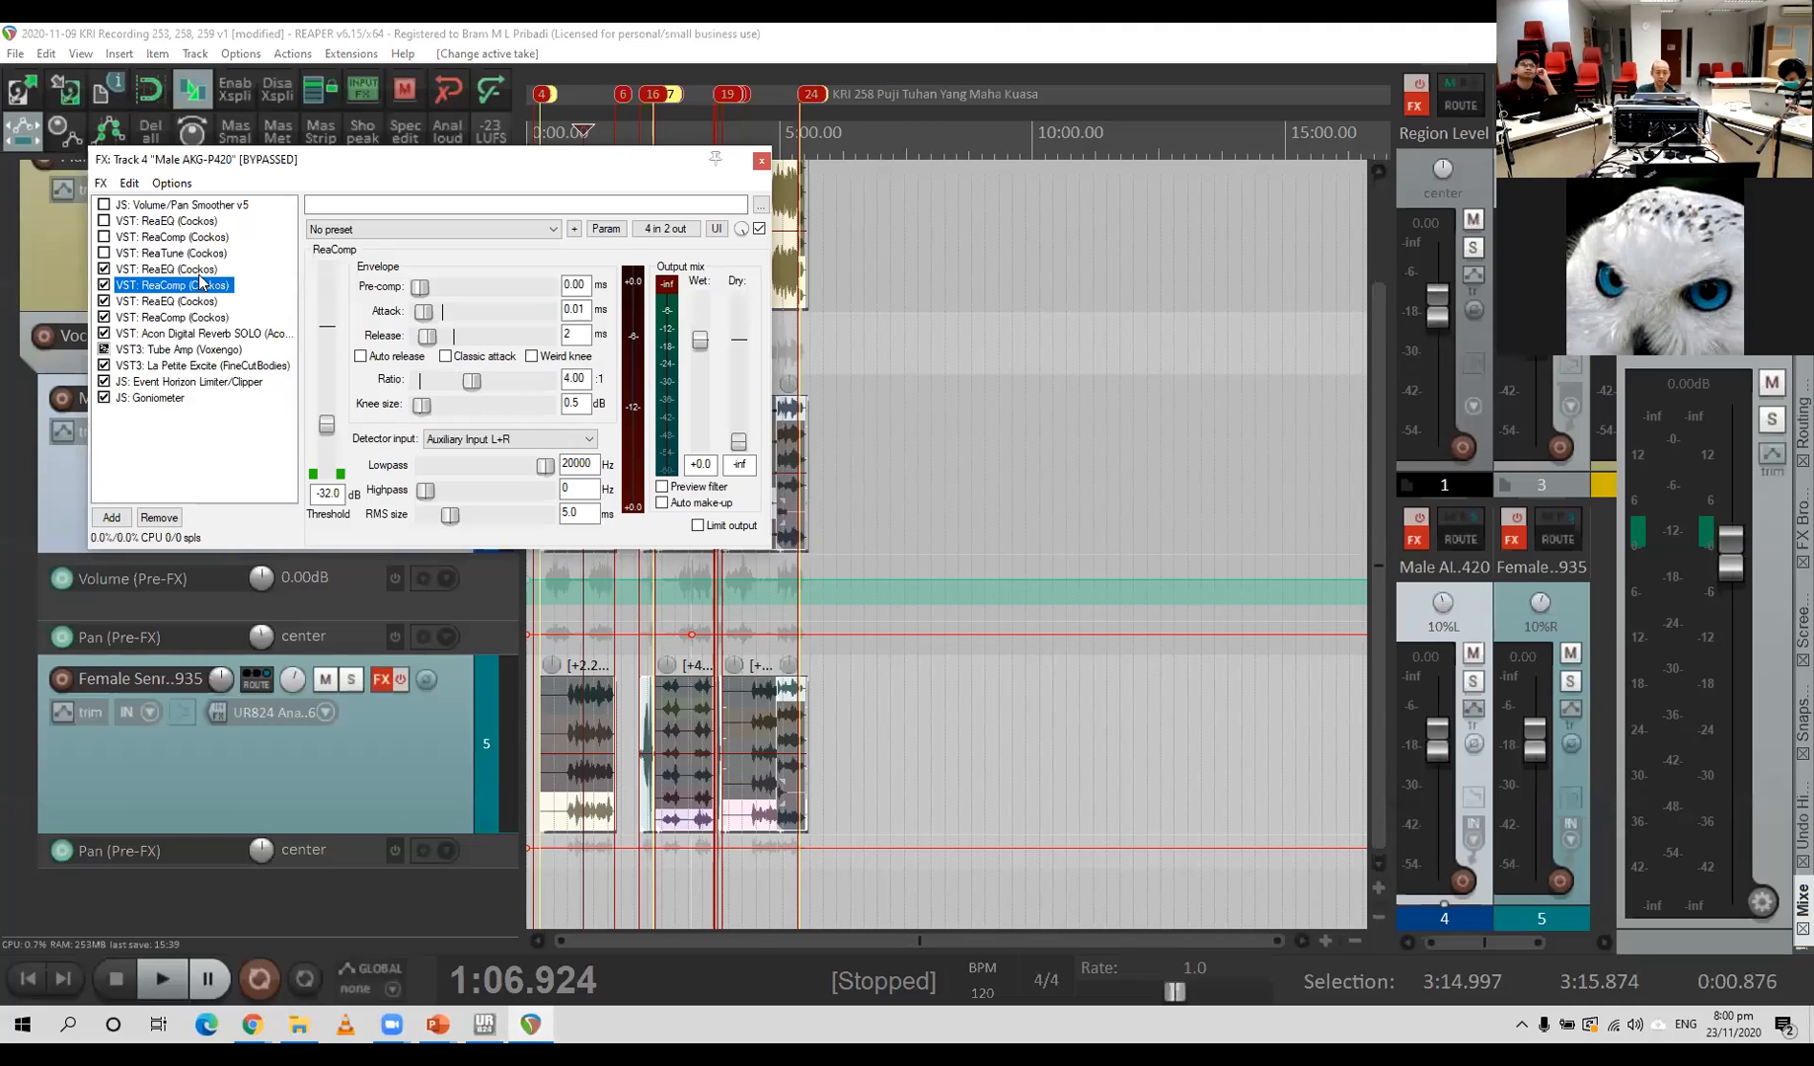
Review the ReaComp compressors in the Male AKG-P420 effects chain and the last ReaComp on the Female Senn-e935 track.
{"action": "left_click", "coordinate": [198, 239]}
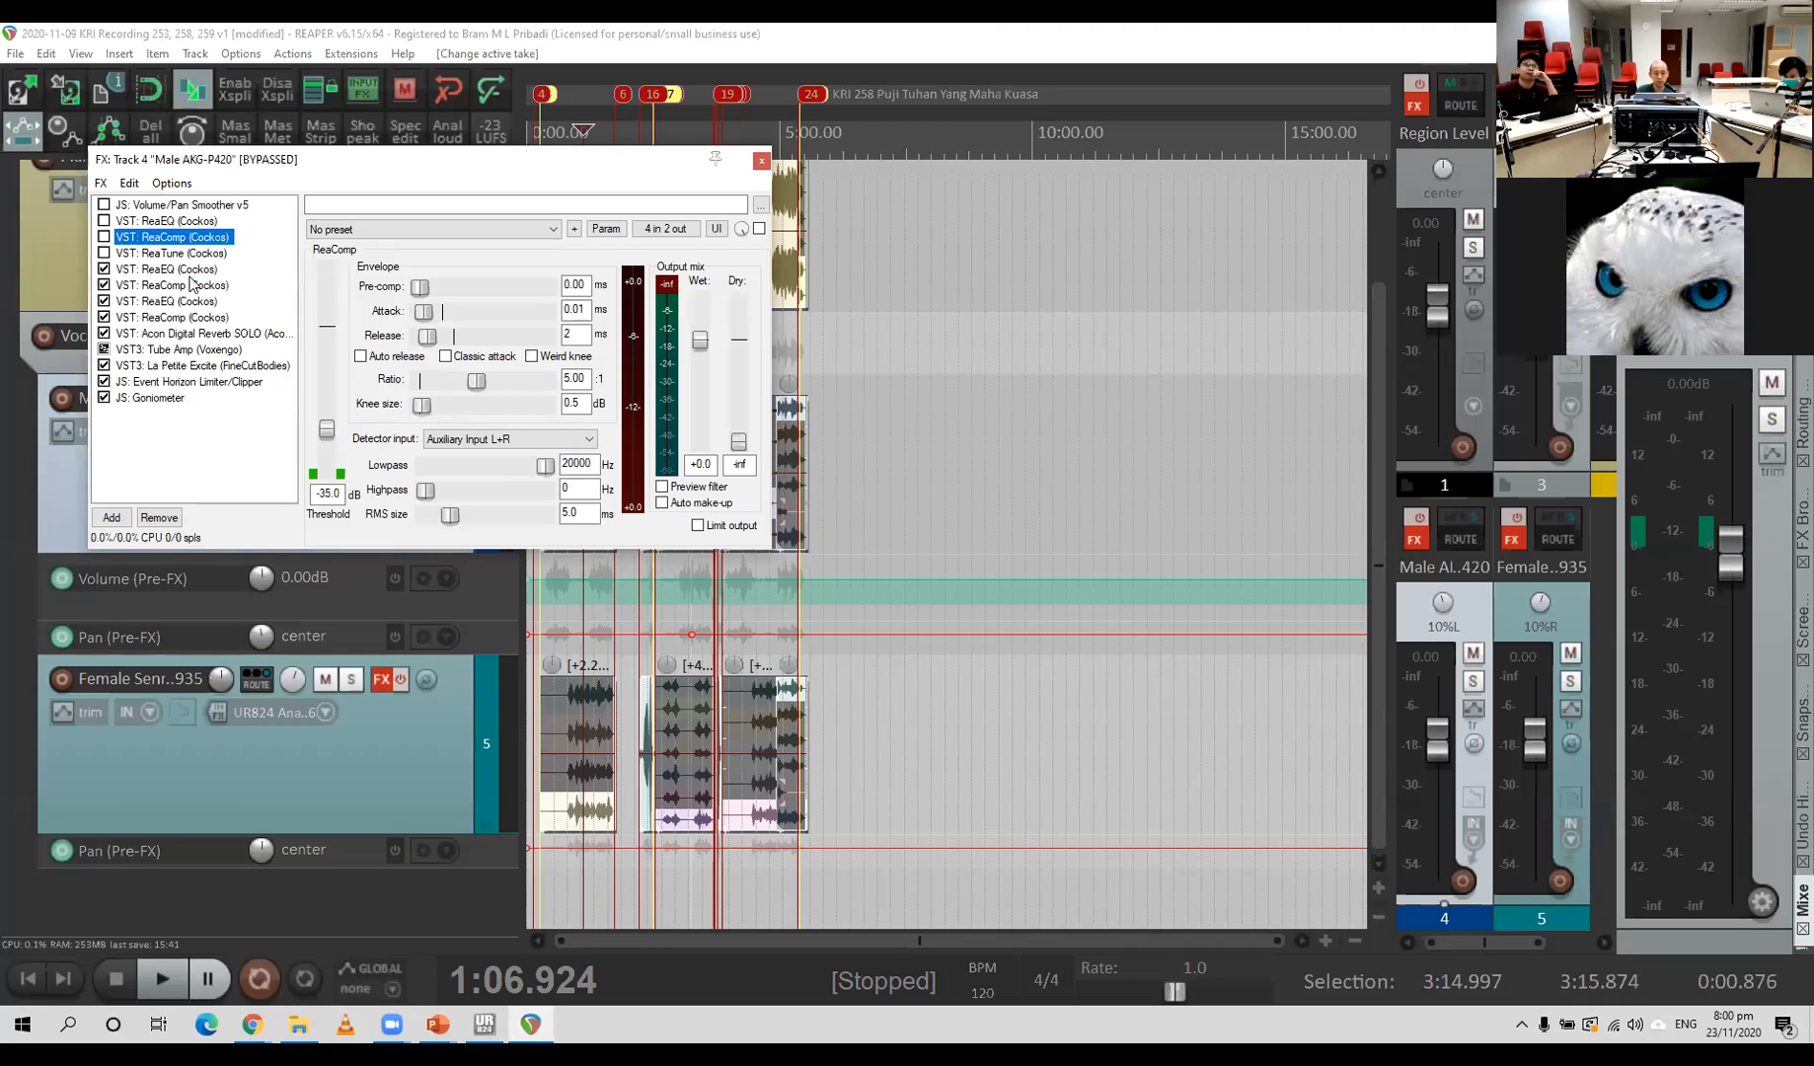
{"action": "left_click", "coordinate": [190, 317]}
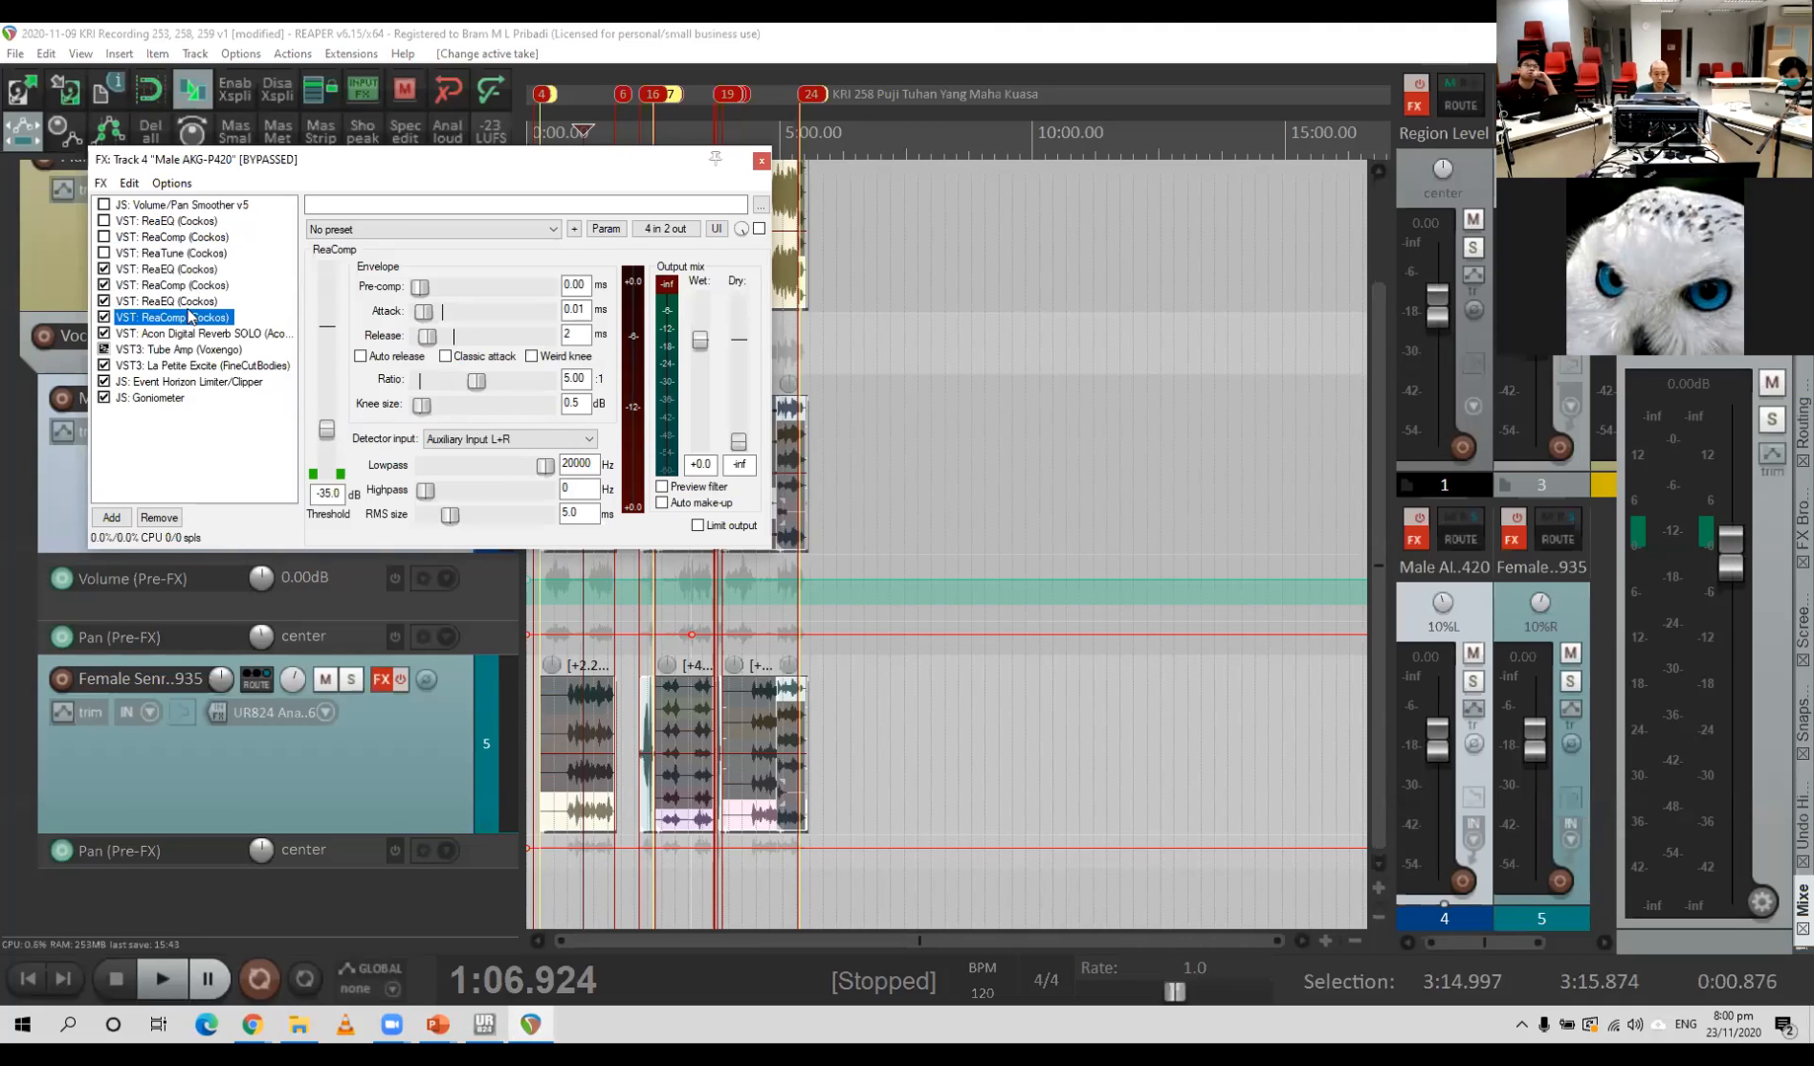
{"action": "left_click", "coordinate": [761, 161]}
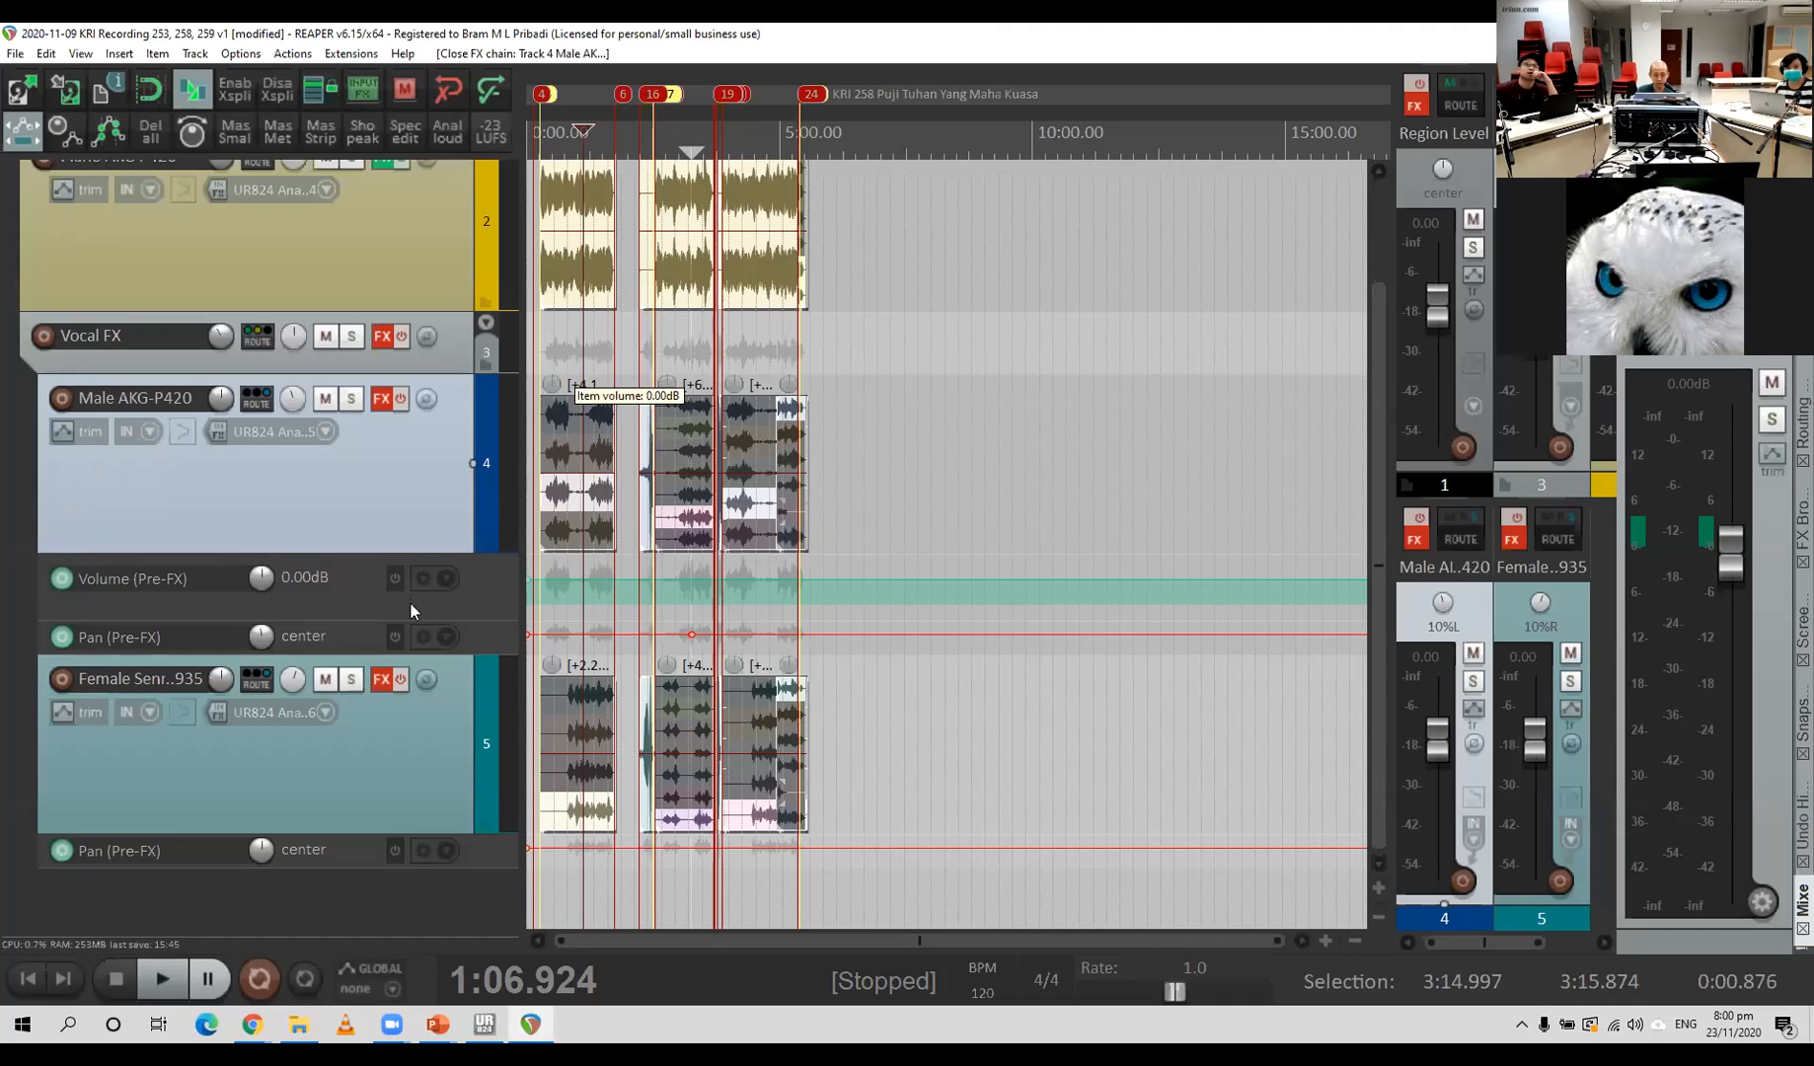
{"action": "left_click", "coordinate": [382, 679]}
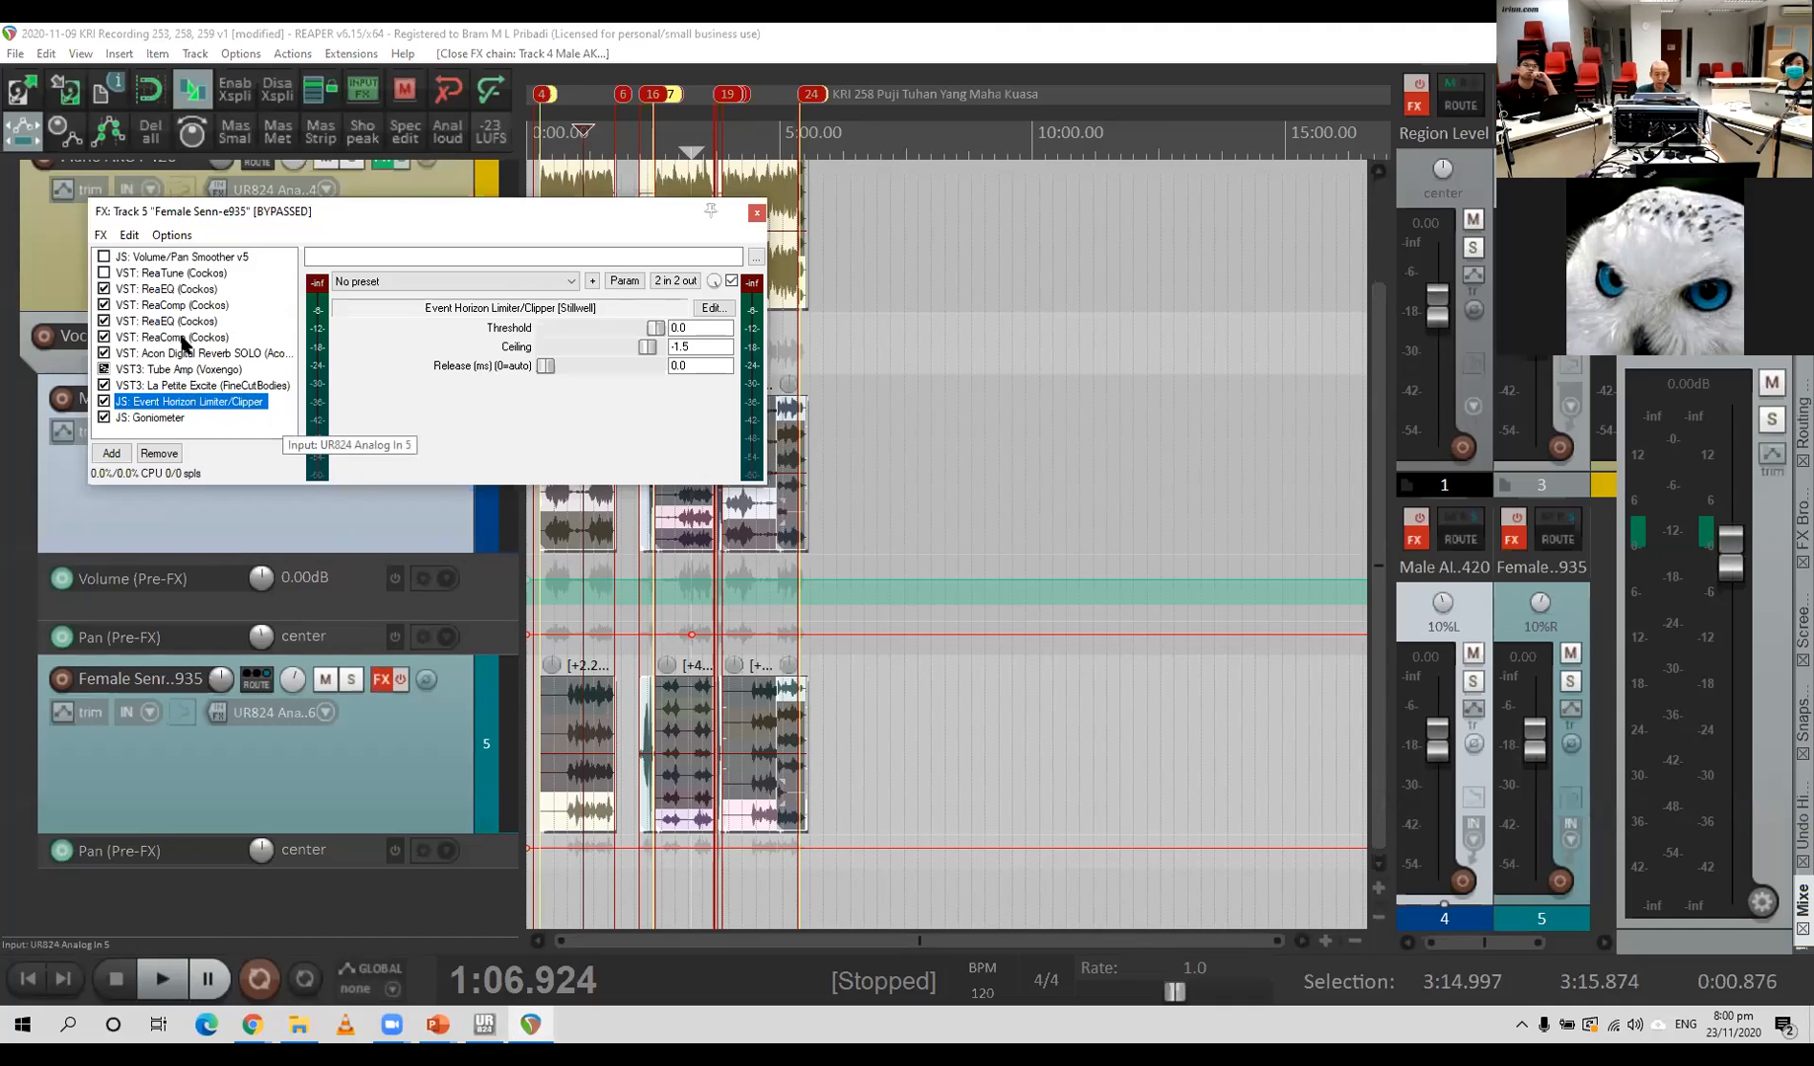
{"action": "left_click", "coordinate": [187, 336]}
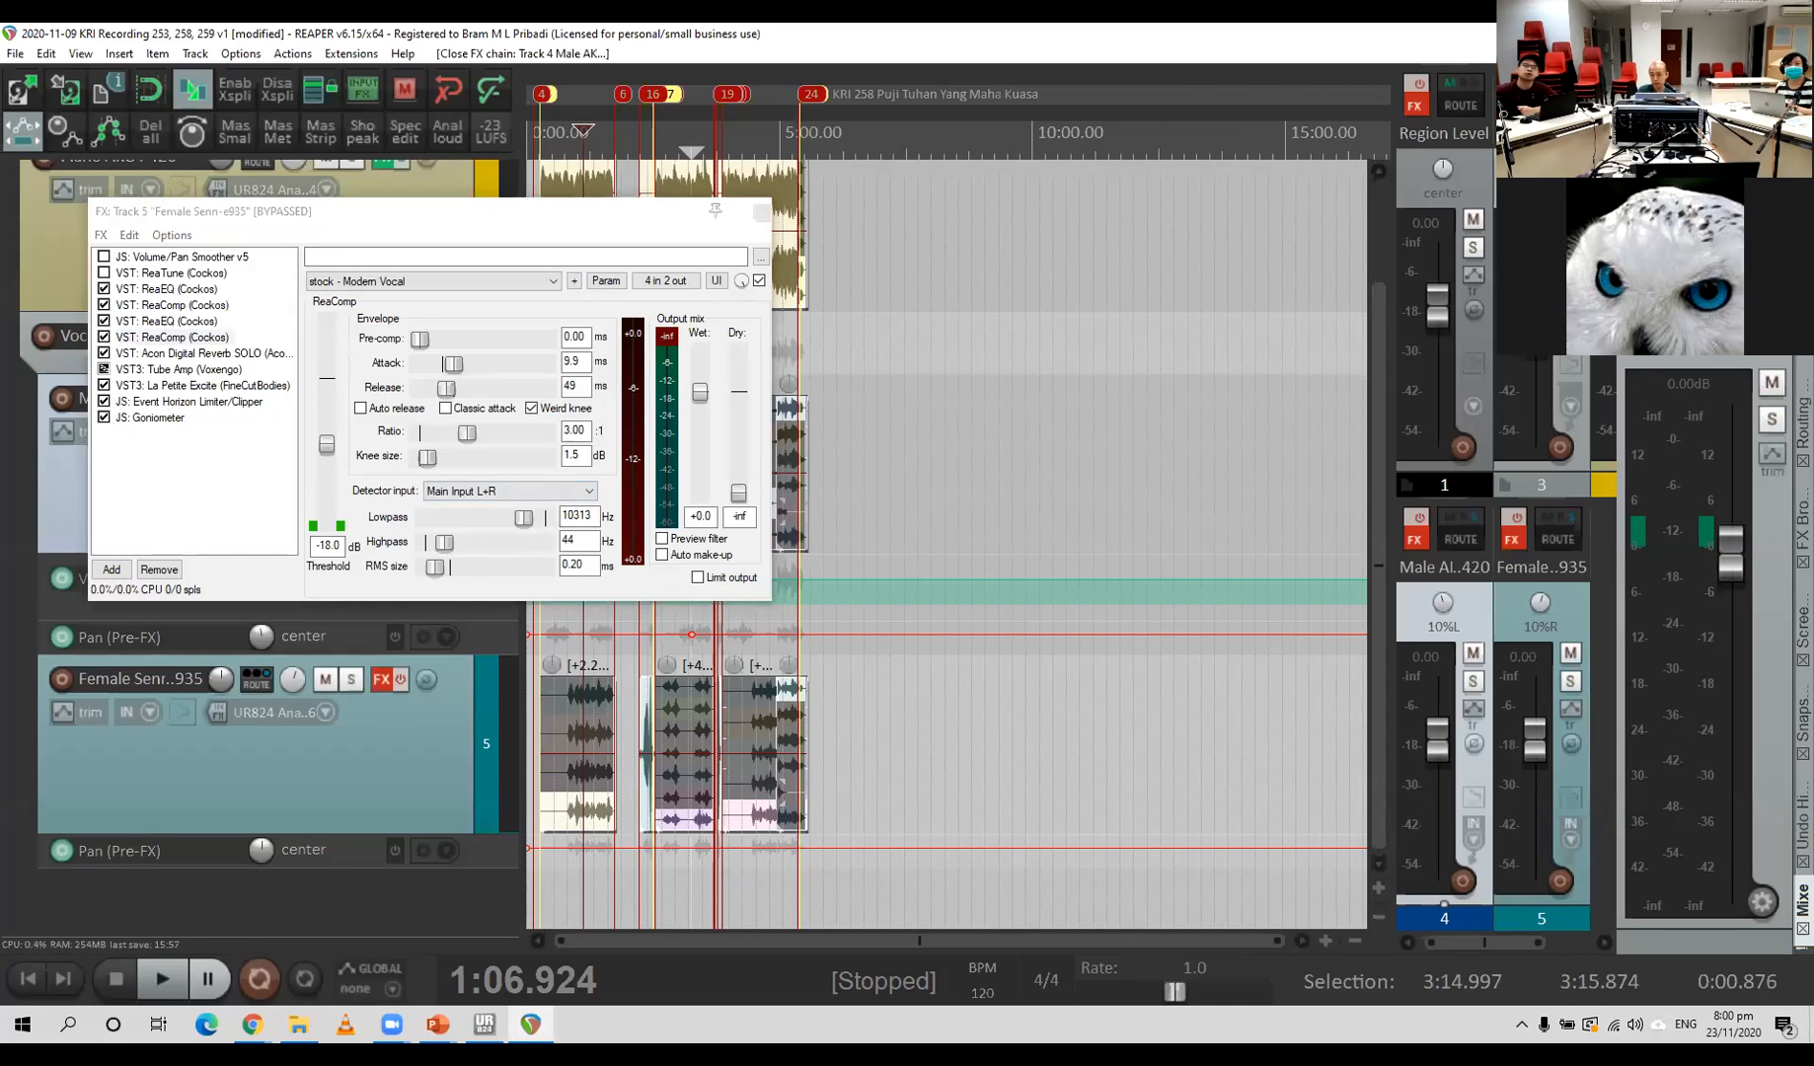
Set the last channel of the audio device's output range to 4: UR824 Mix 2 R in the preferences.
{"action": "key", "text": "ctrl+p"}
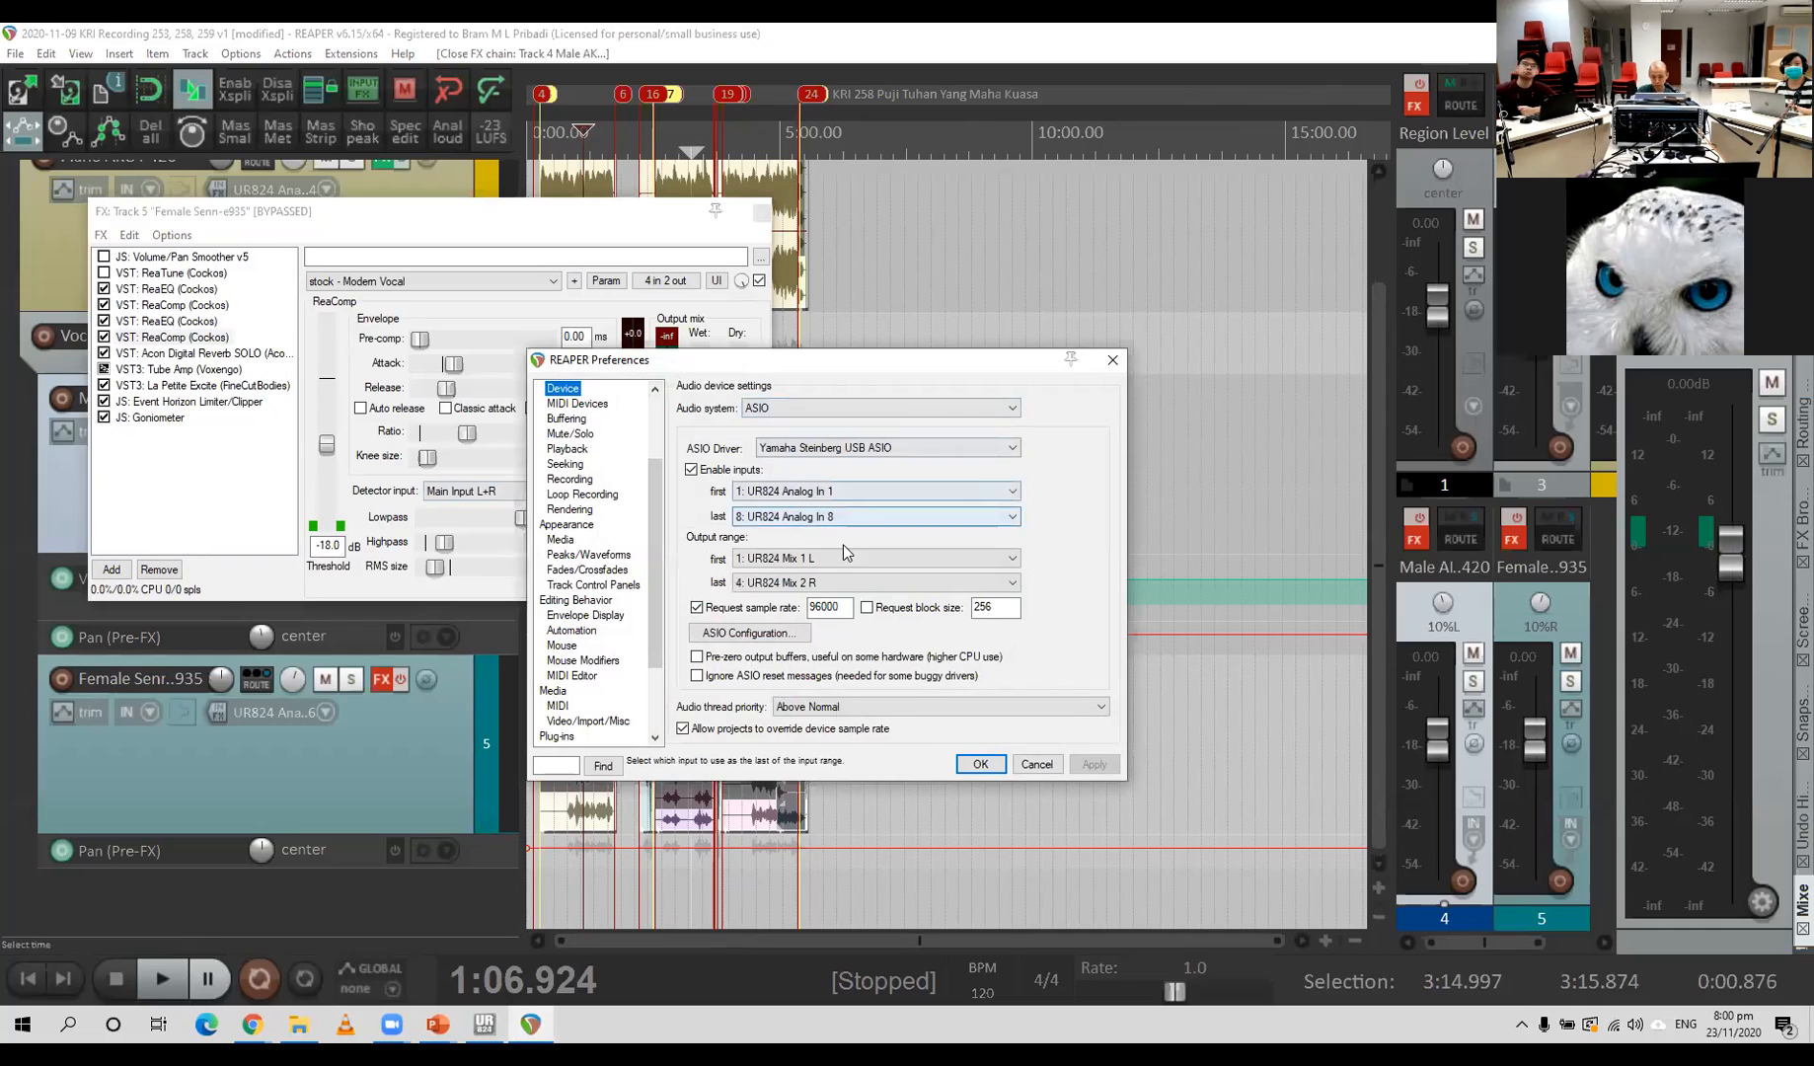
{"action": "left_click", "coordinate": [845, 581]}
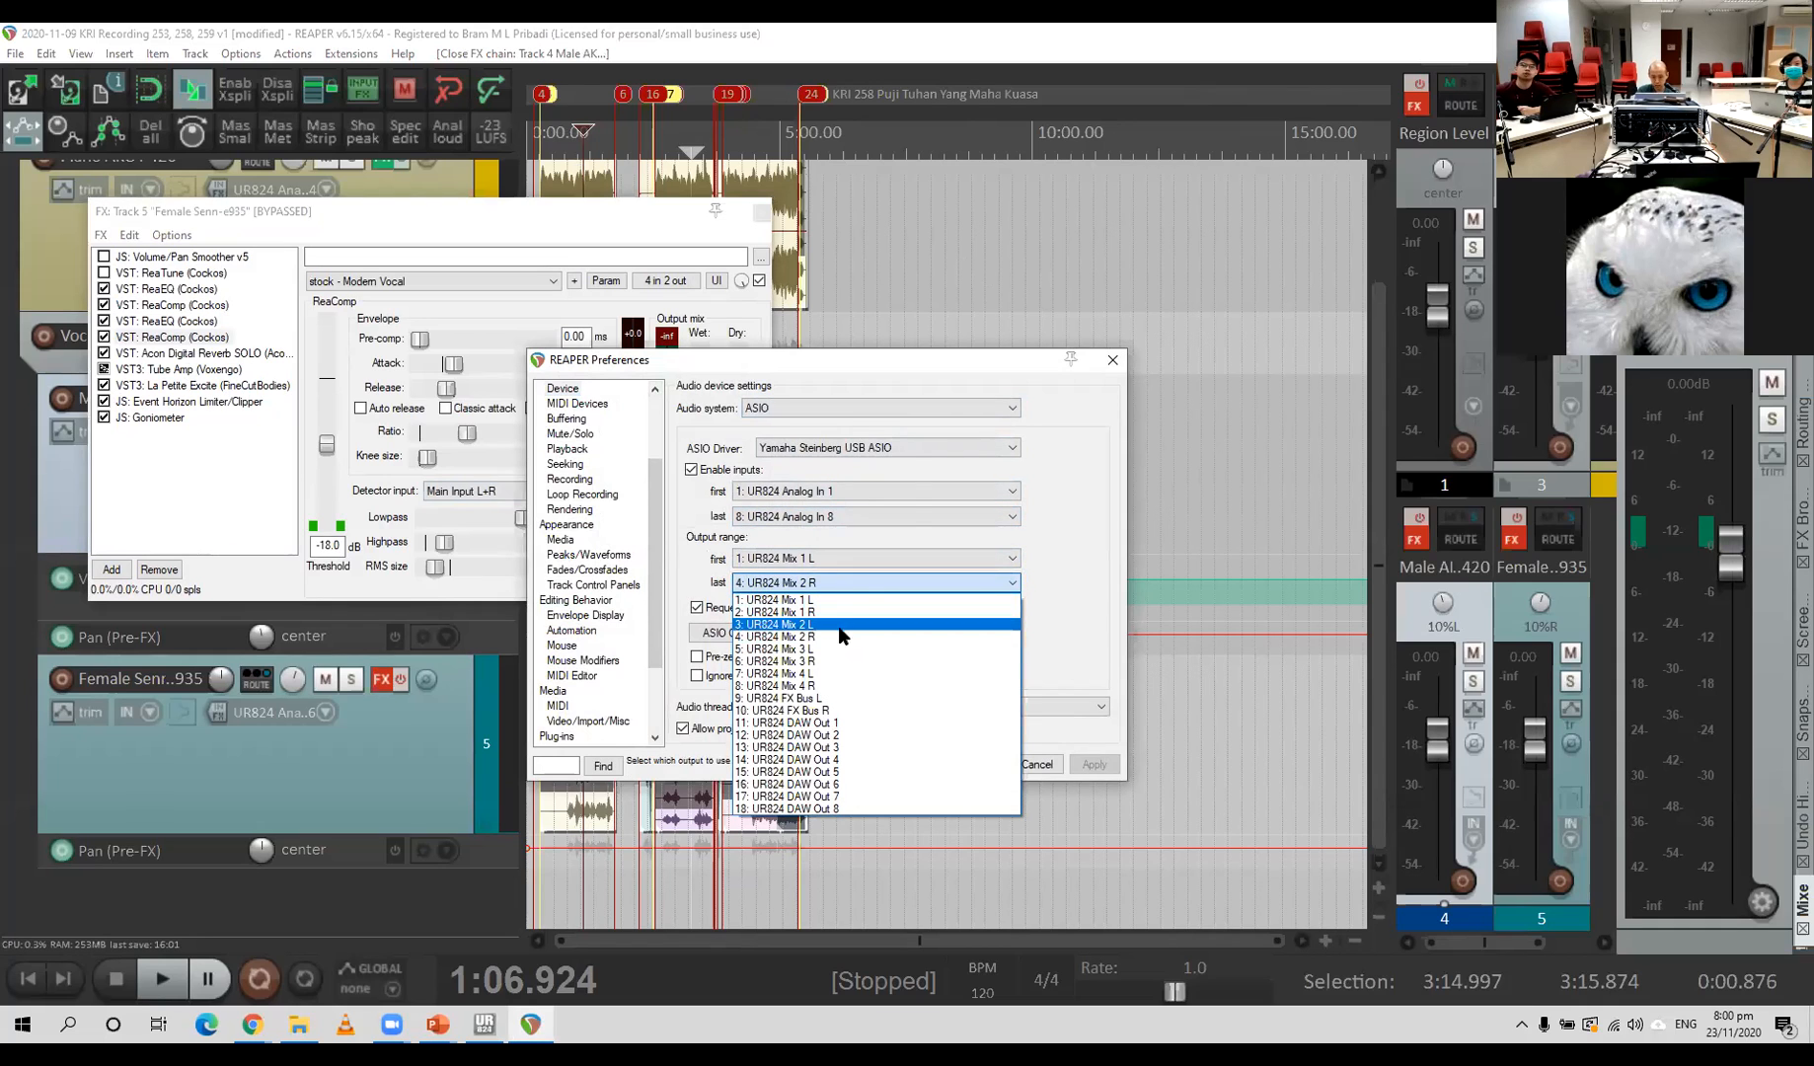
{"action": "left_click", "coordinate": [838, 635]}
{"action": "left_click", "coordinate": [982, 766]}
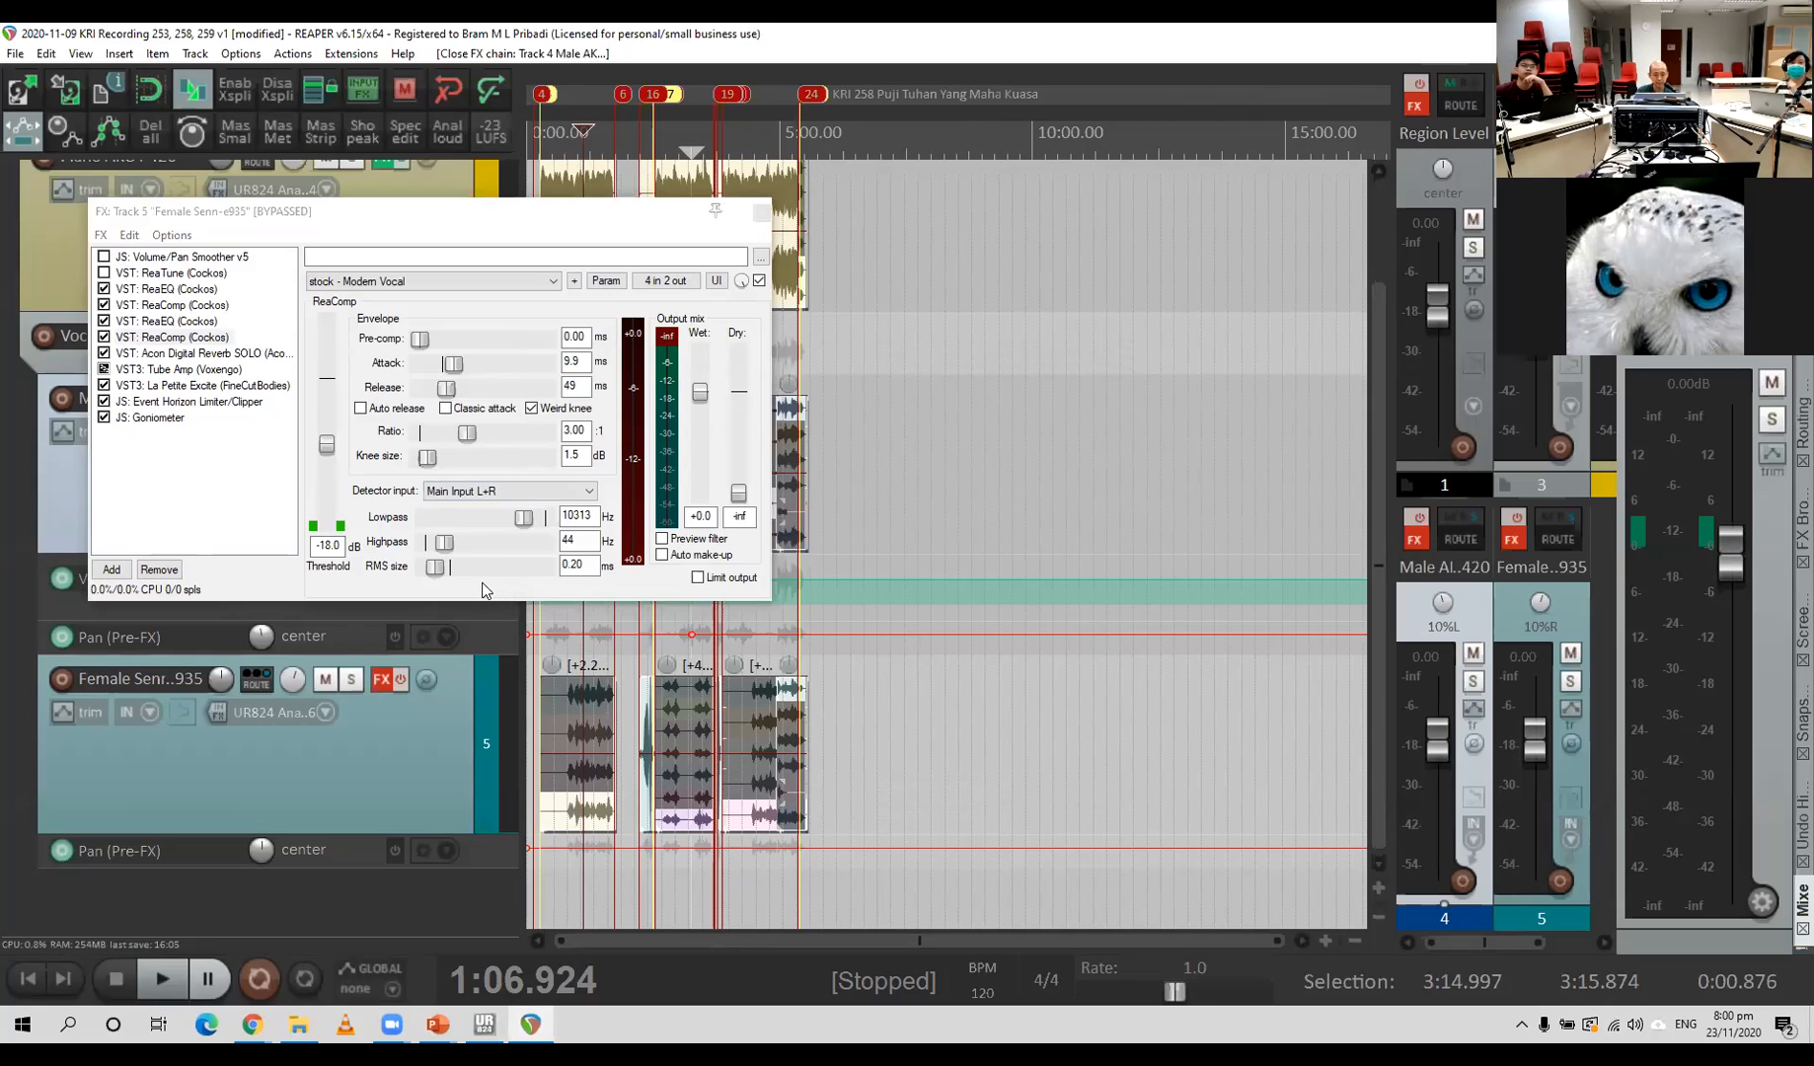
Play the mix briefly, and lower the Piano AKG P420 track's volume to about -7.09 dB in a widened mixer.
{"action": "key", "text": "space"}
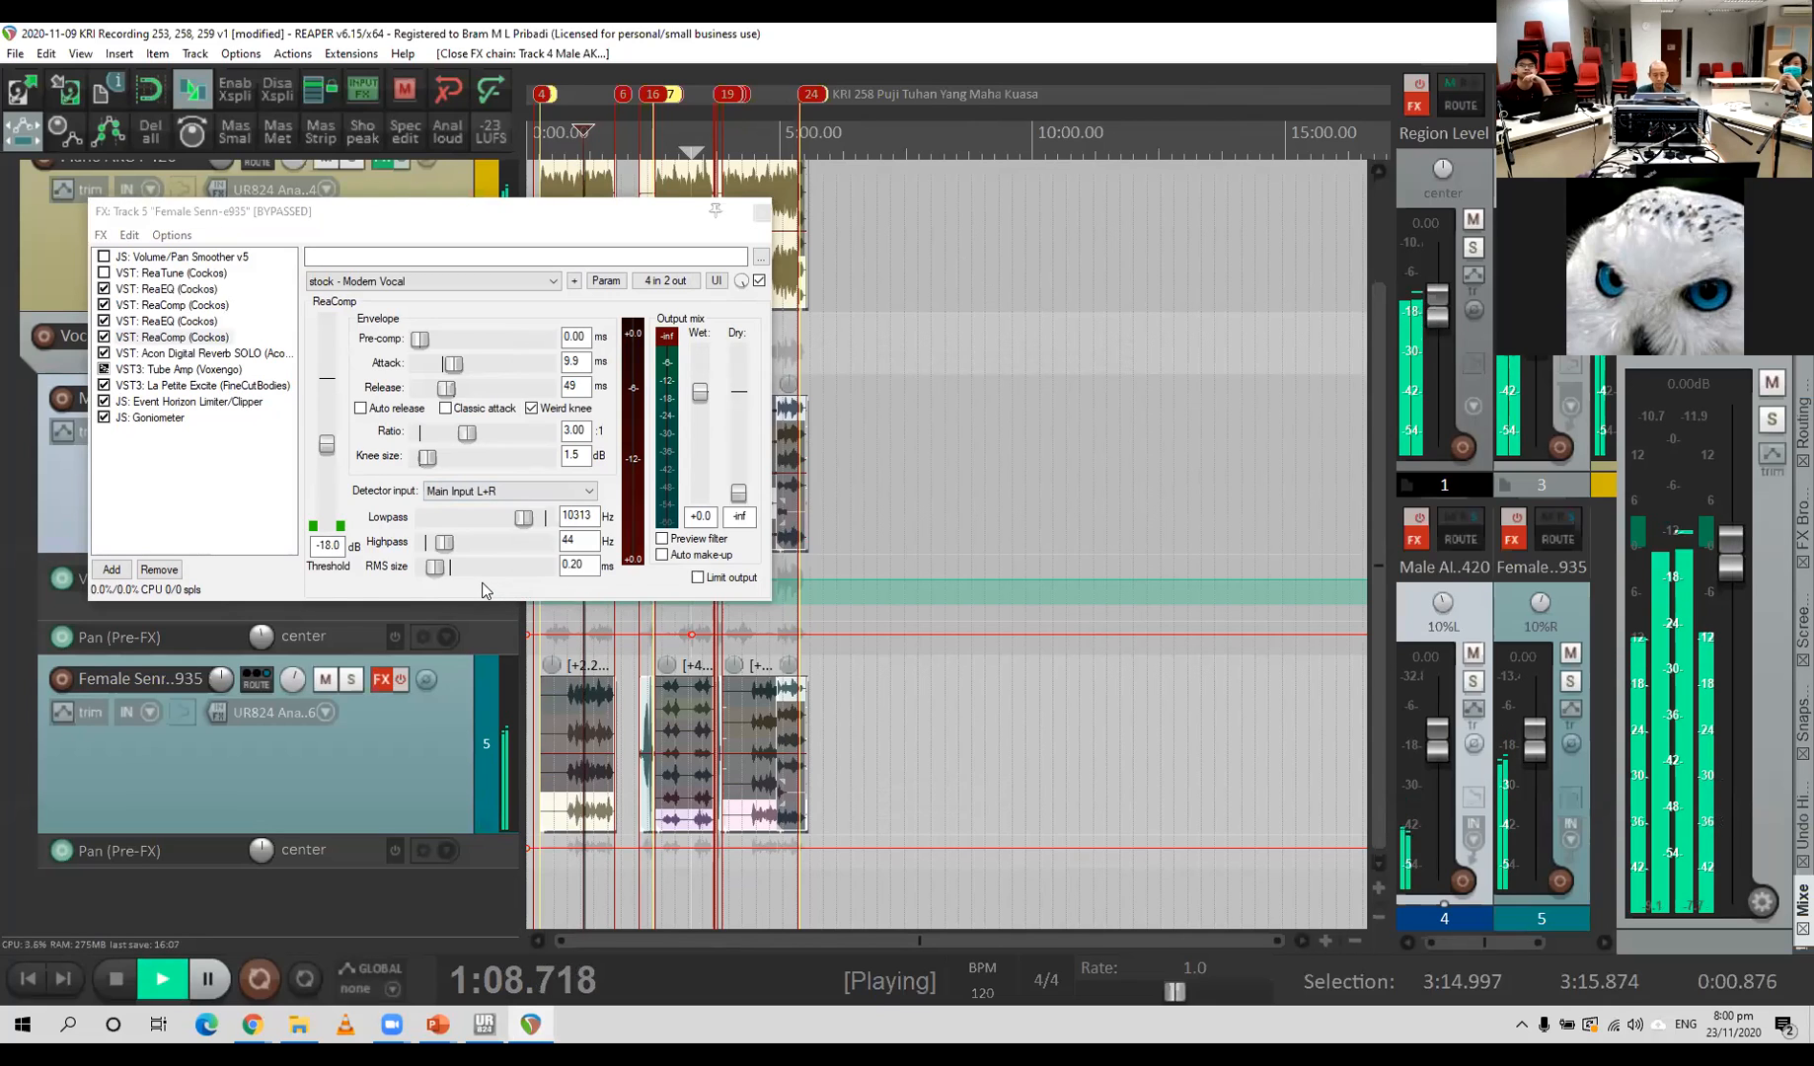
{"action": "key", "text": "space"}
{"action": "left_click", "coordinate": [375, 191]}
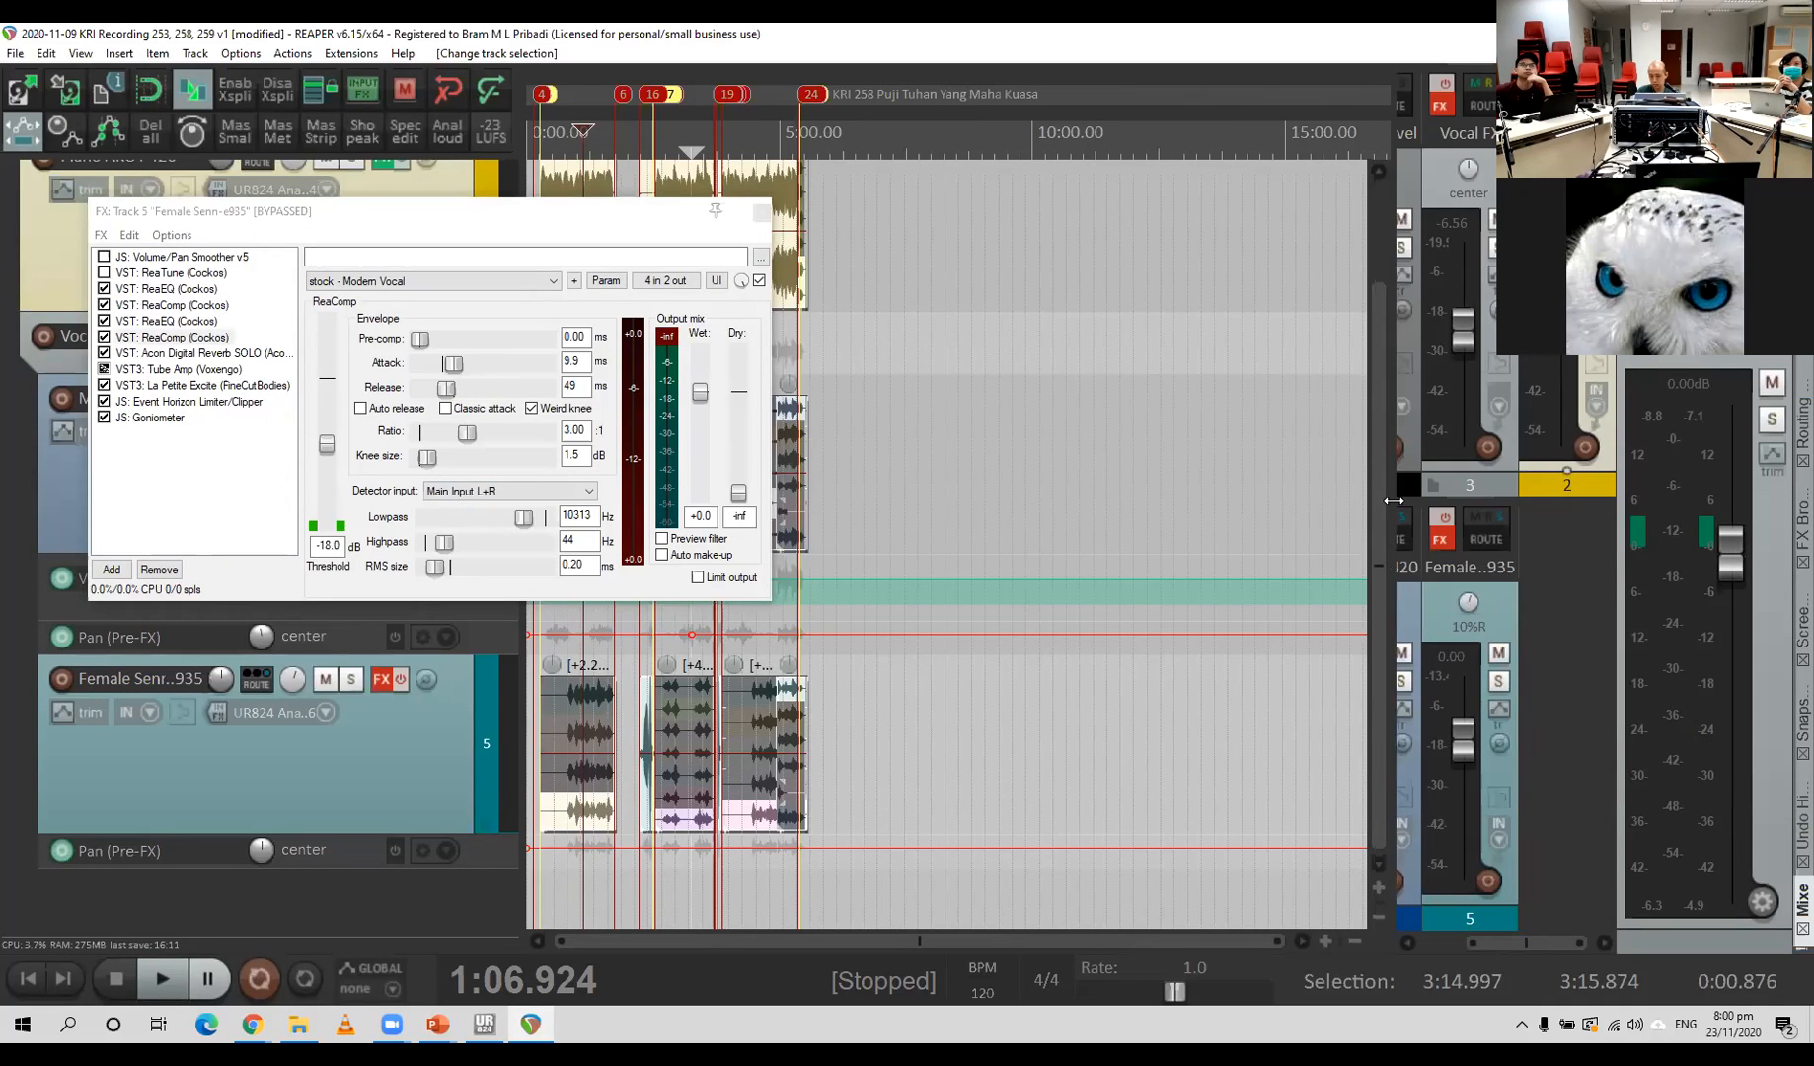
{"action": "left_click_drag", "start_coordinate": [1389, 501], "coordinate": [1236, 503]}
{"action": "left_click_drag", "start_coordinate": [1483, 342], "coordinate": [1485, 362]}
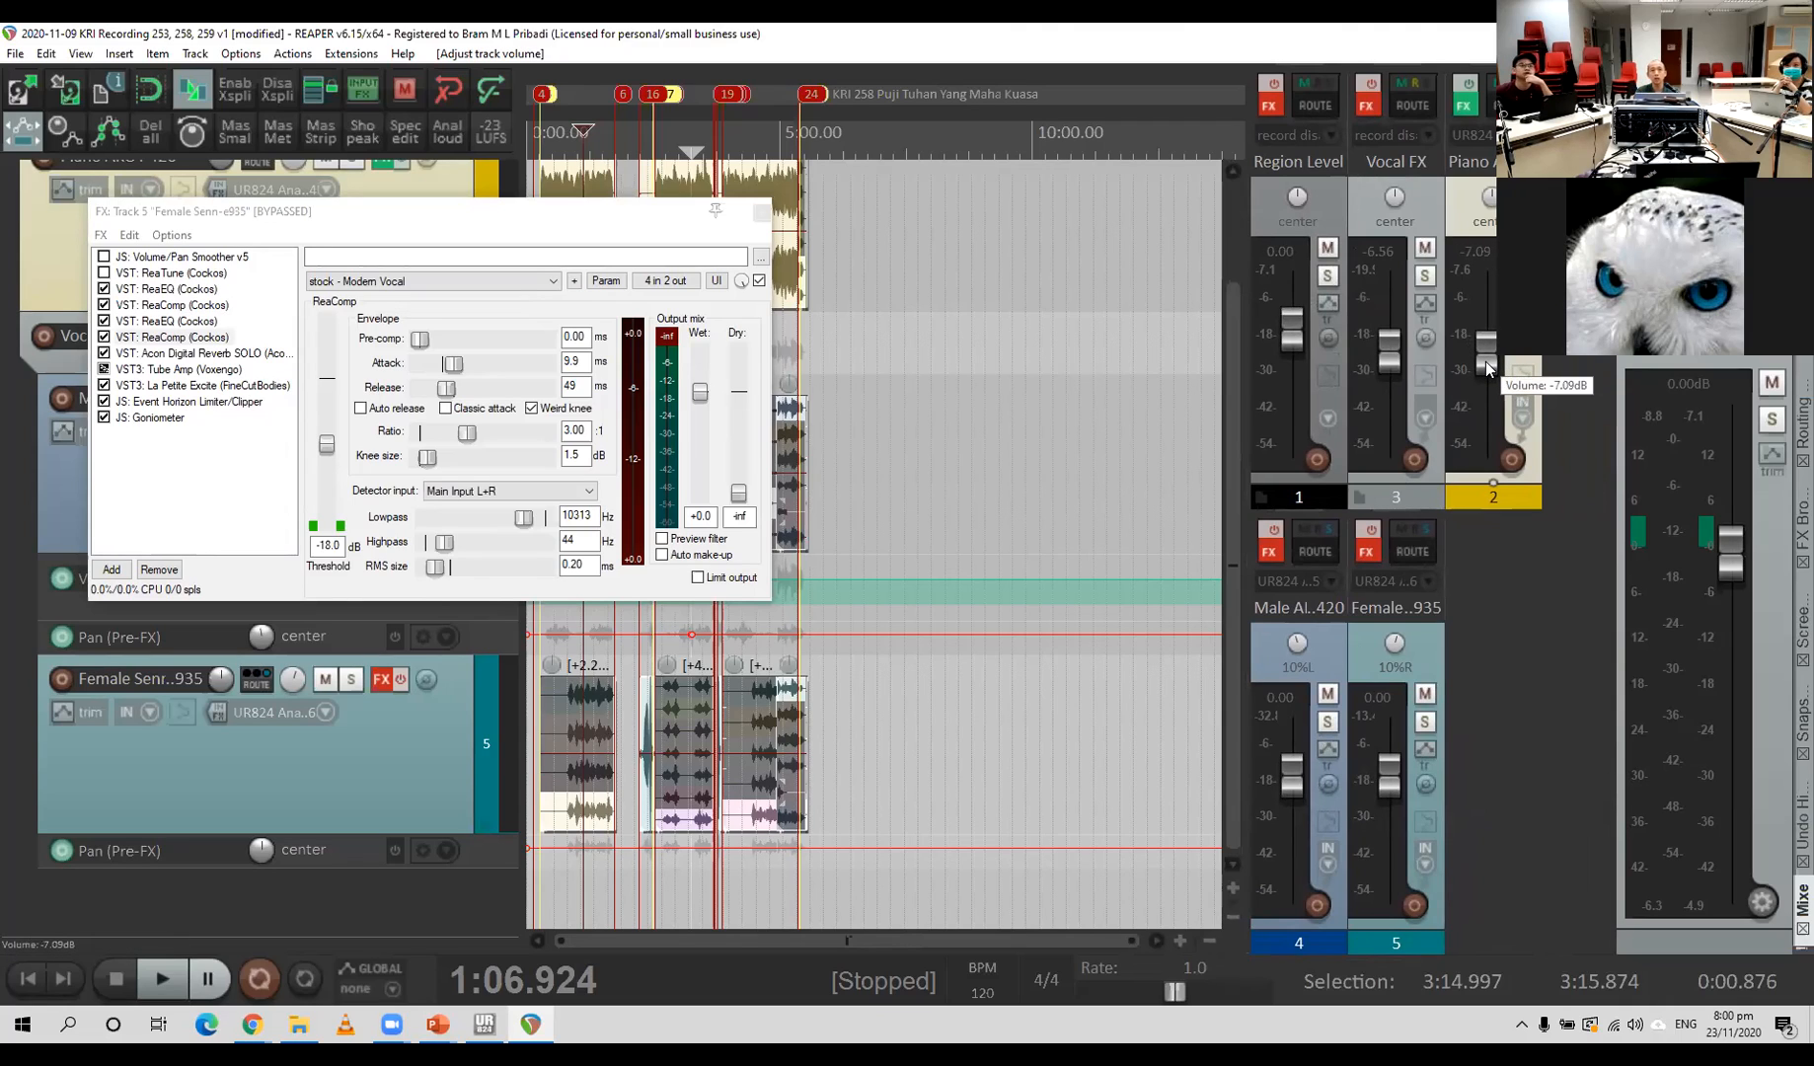
Route the master output to the third UR824 hardware output as well, and play the mix to test it.
{"action": "left_click", "coordinate": [1787, 446]}
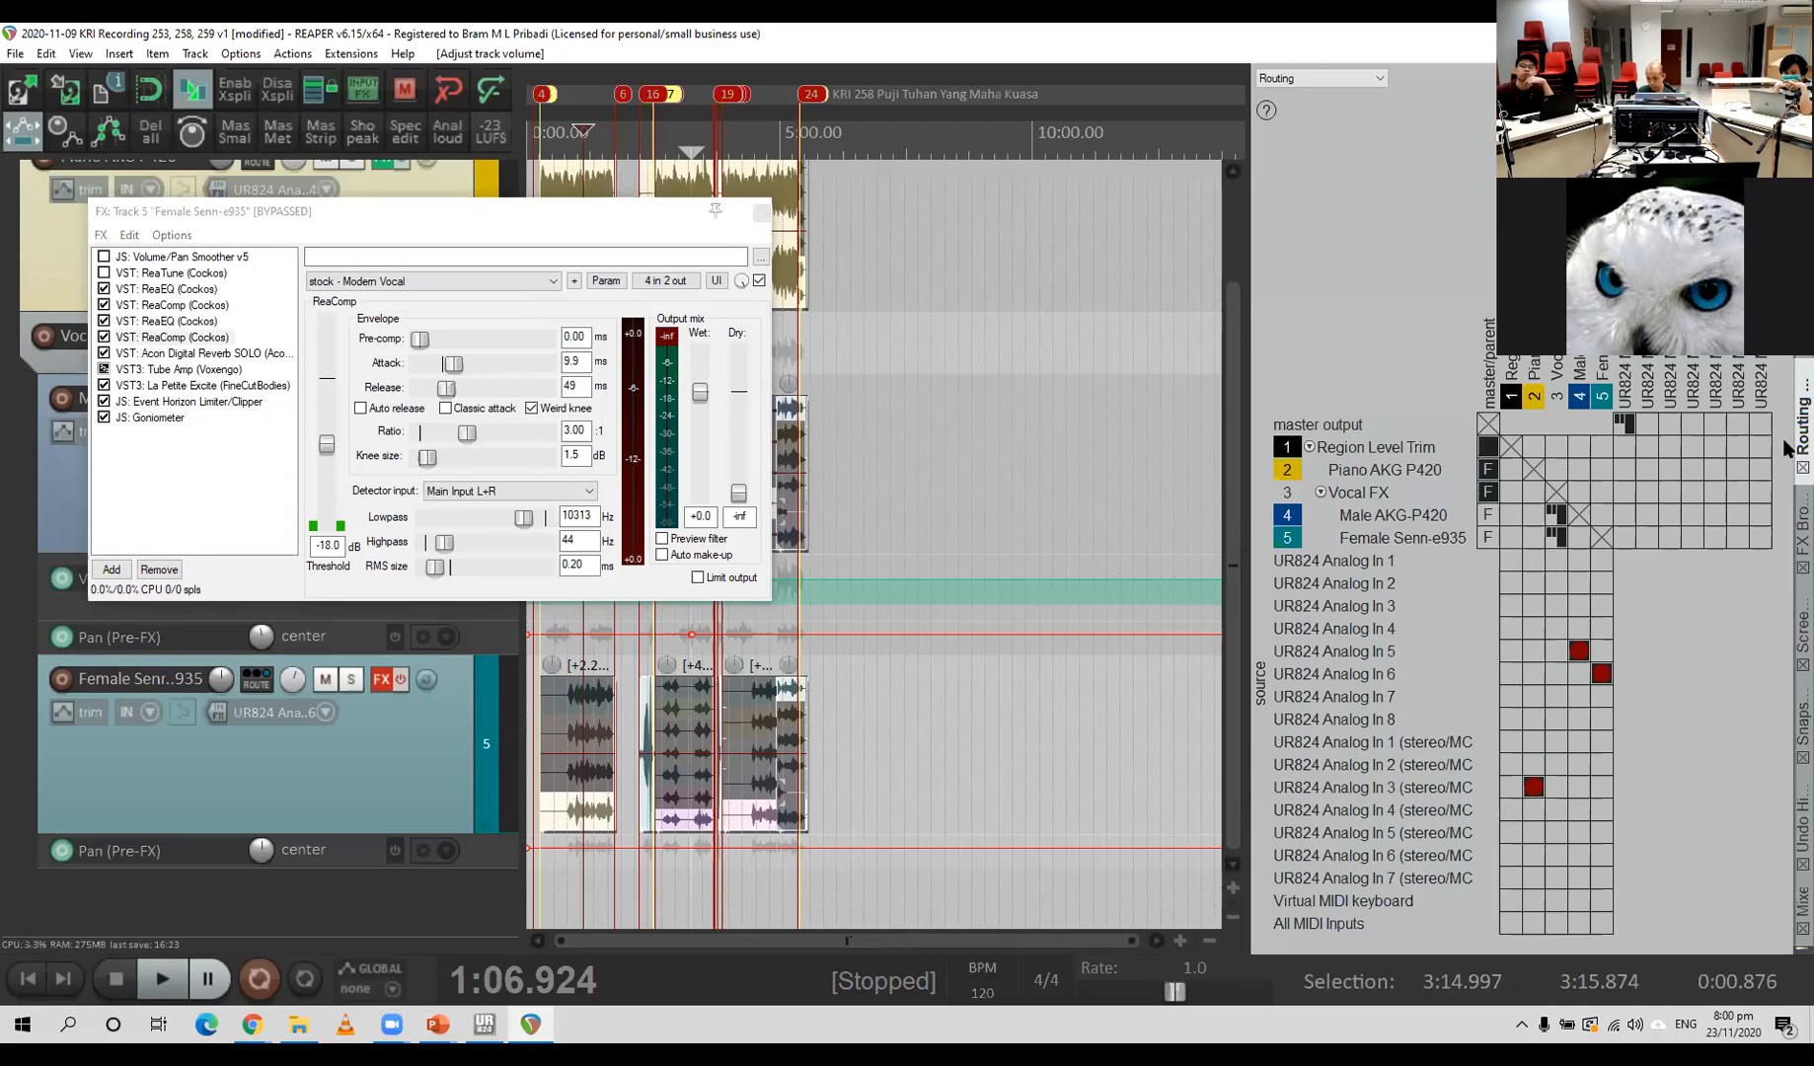
{"action": "left_click", "coordinate": [1673, 427]}
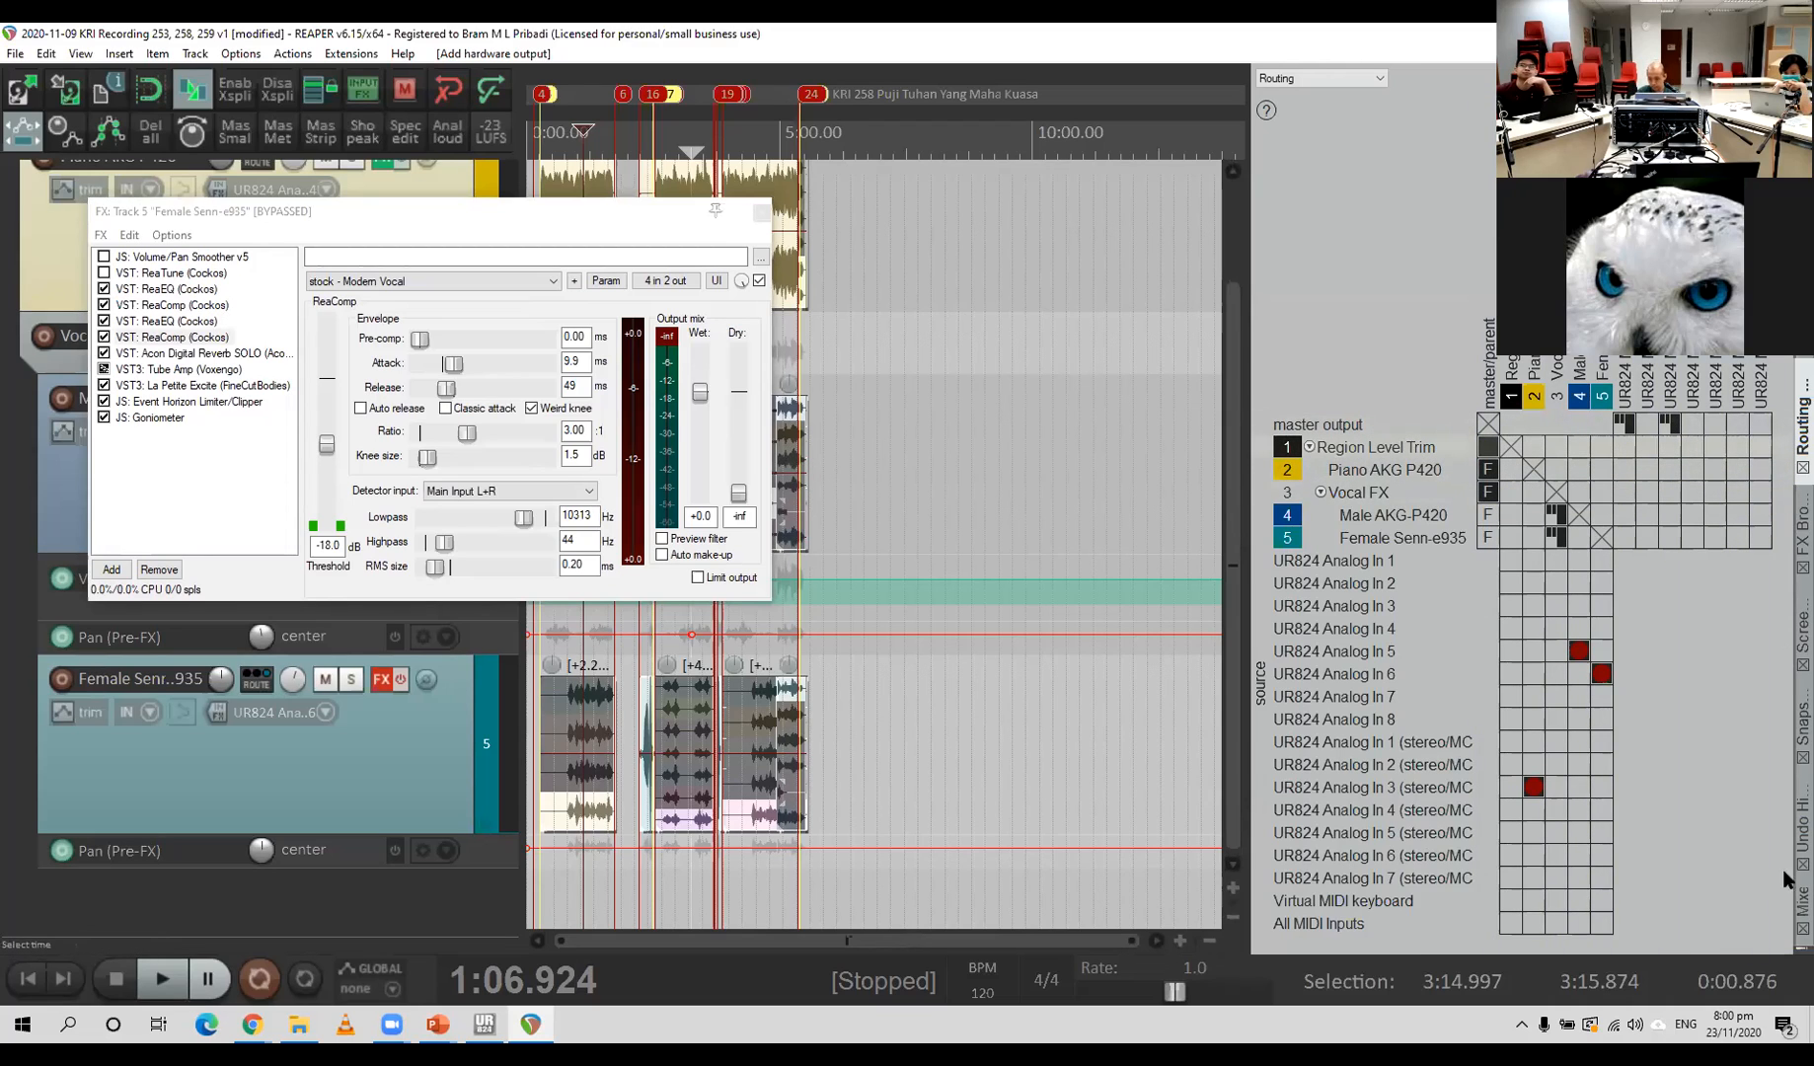
{"action": "left_click", "coordinate": [1791, 913]}
{"action": "key", "text": "space"}
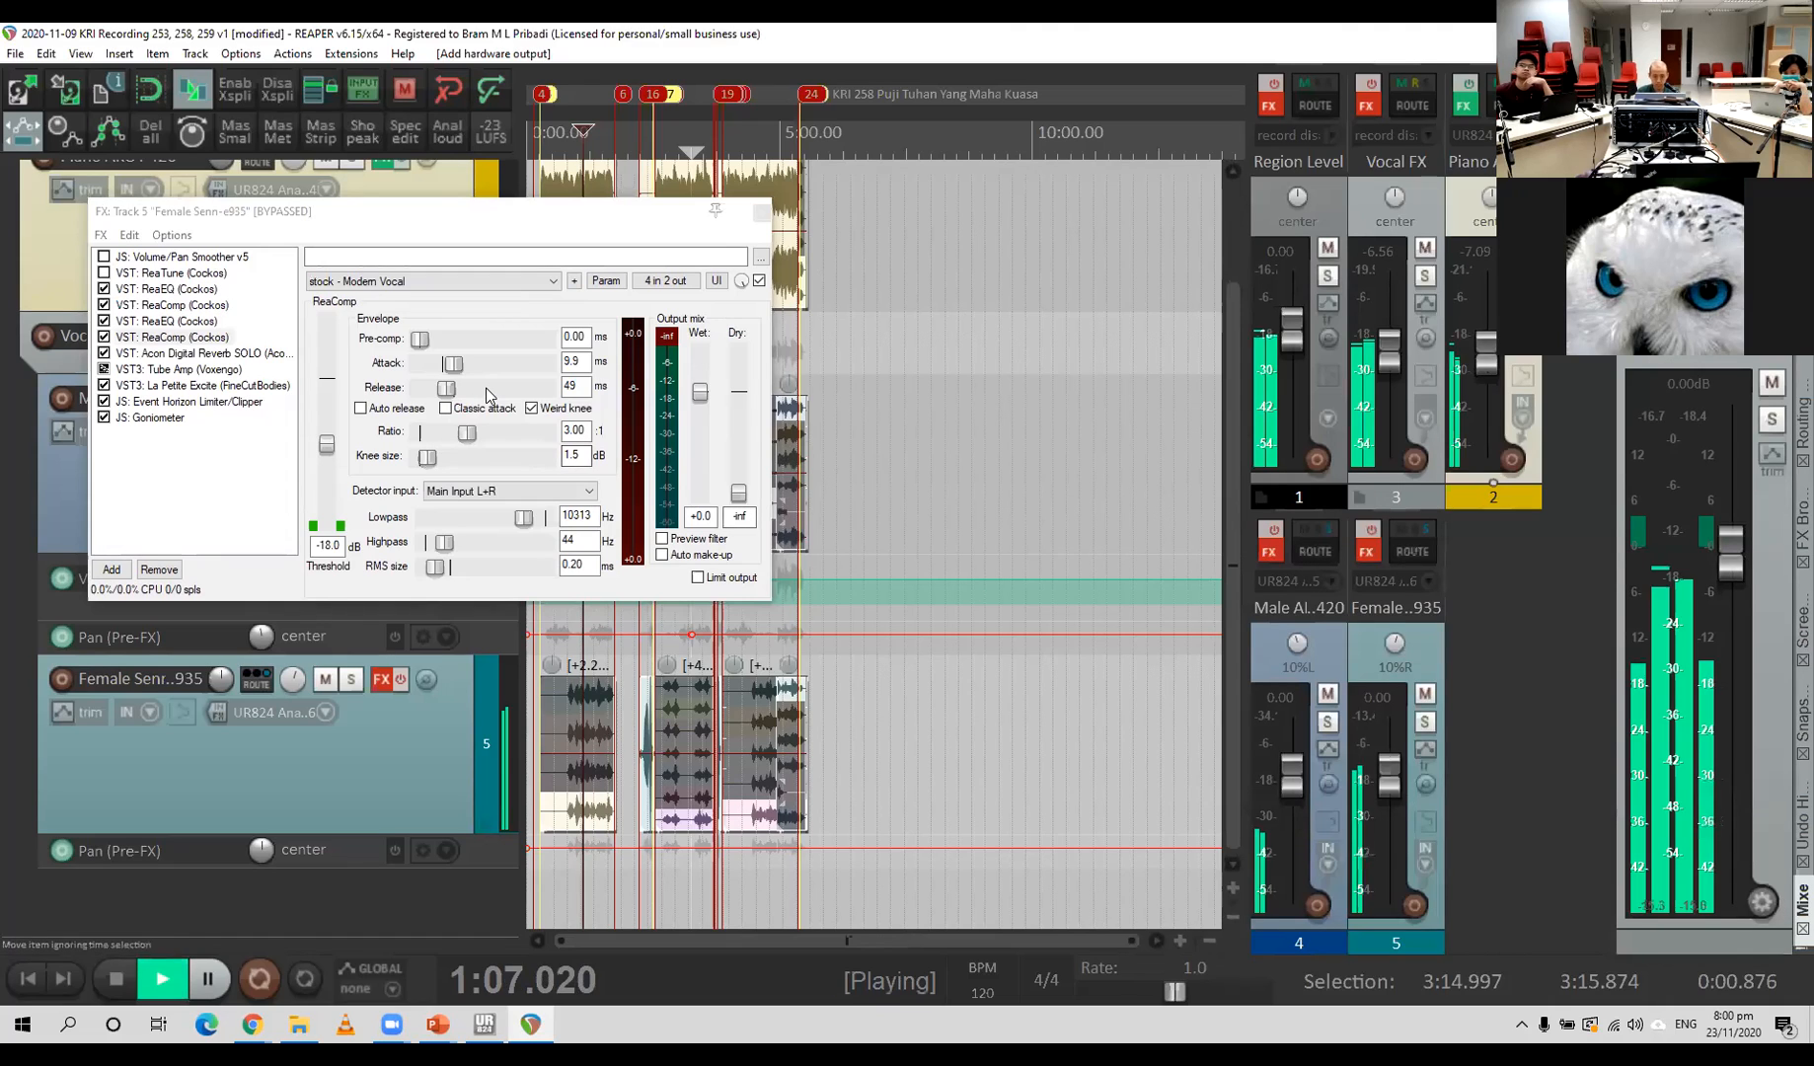
{"action": "key", "text": "space"}
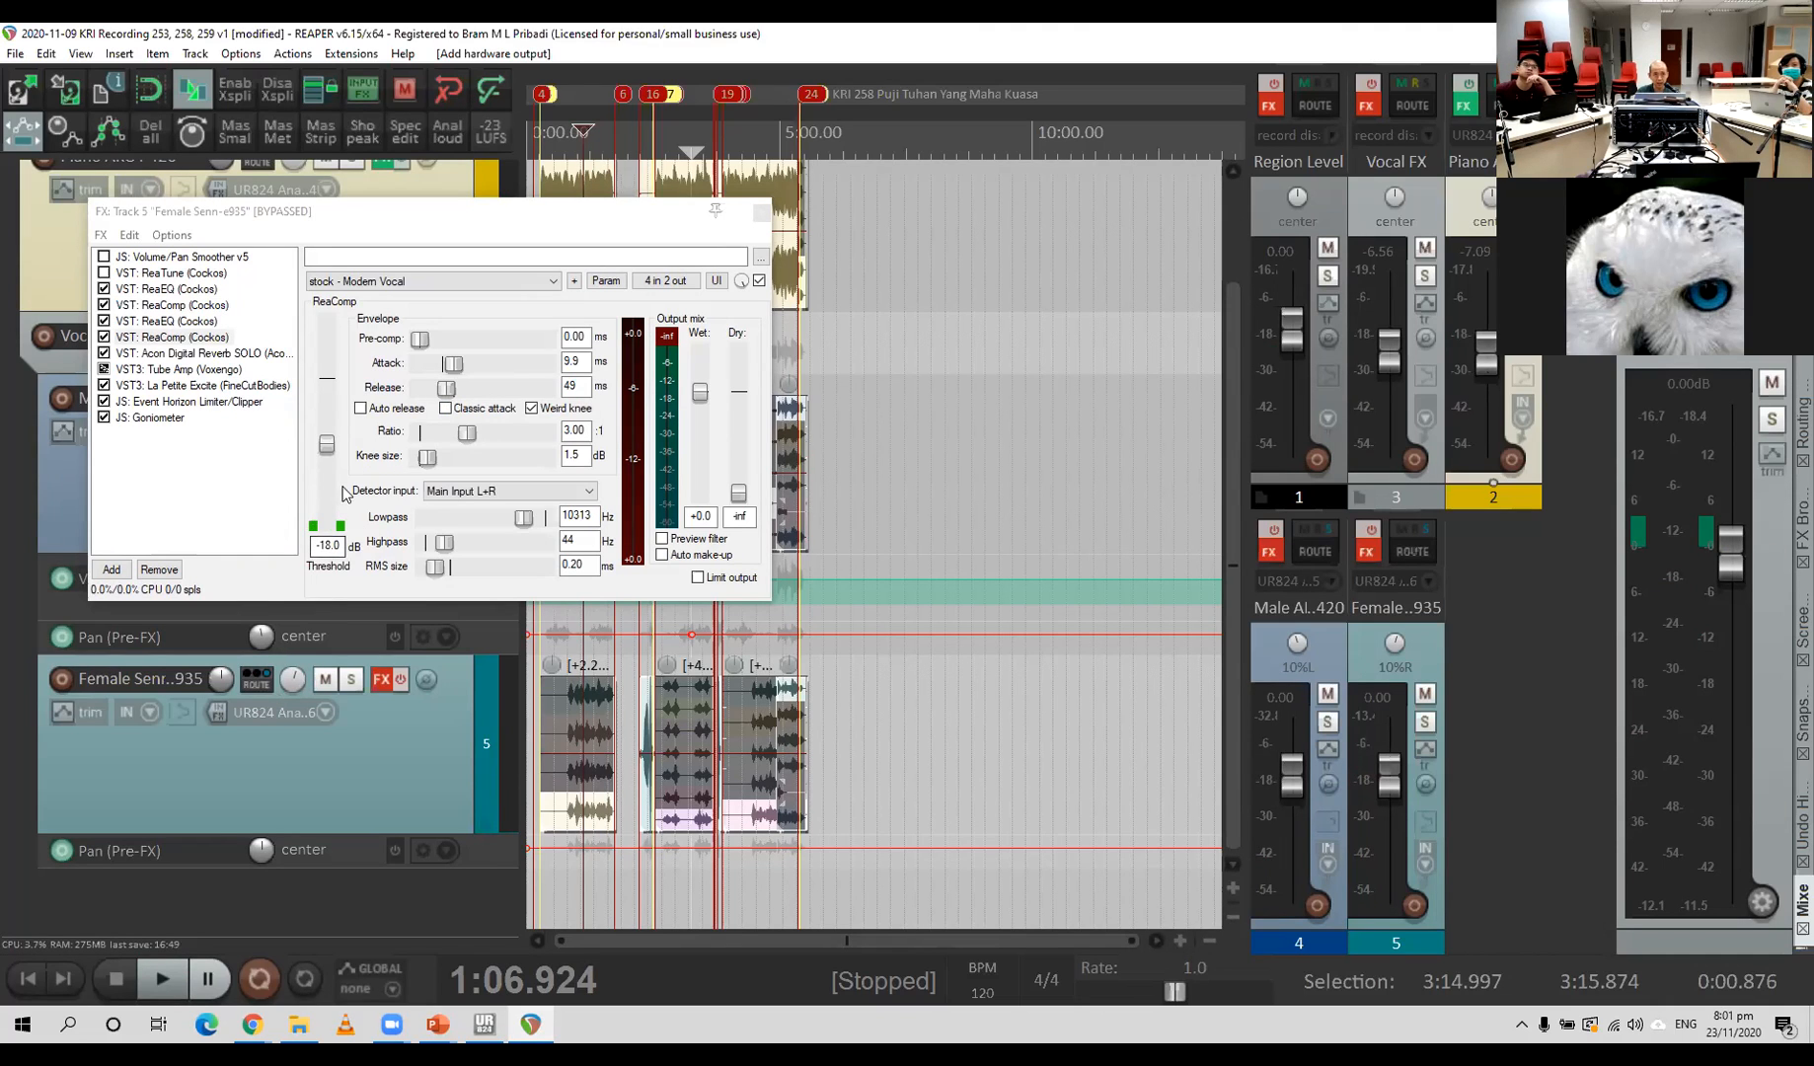
{"action": "key", "text": "space"}
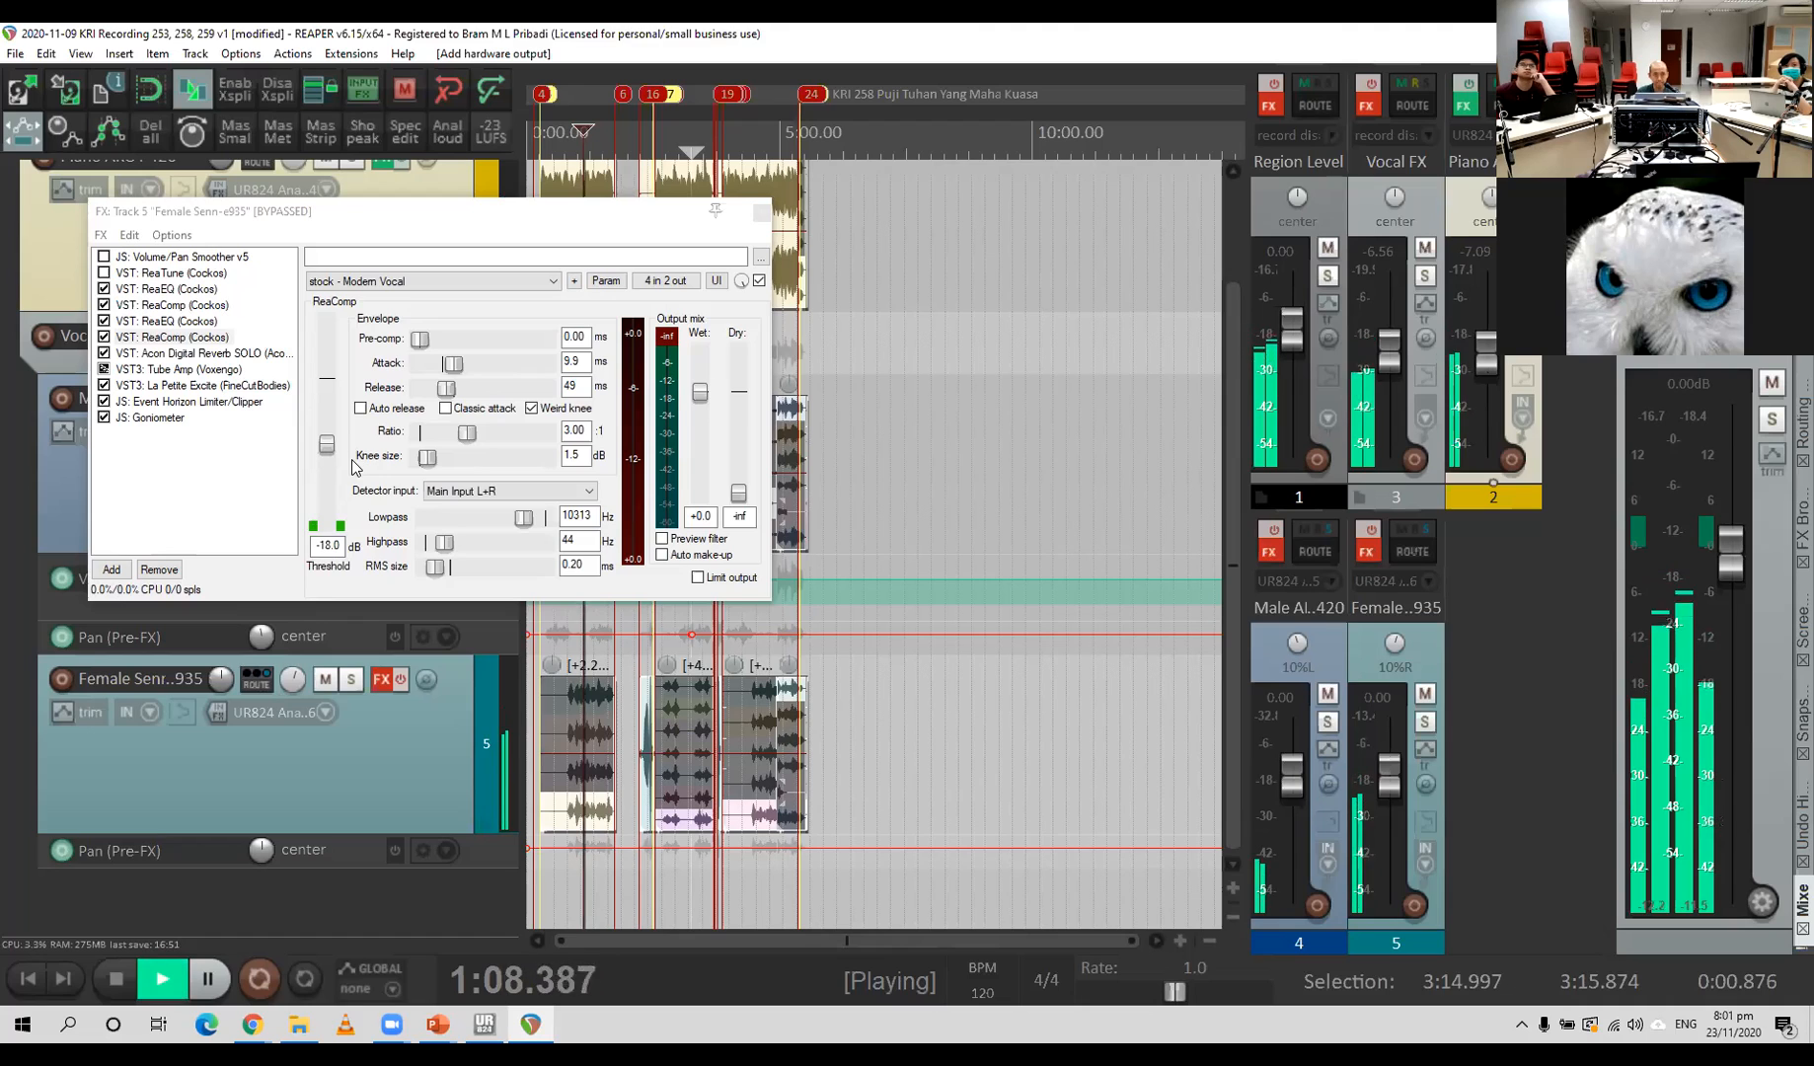
{"action": "key", "text": "space"}
Enable the effects on the Female Senn-e935 track and play the mix to observe its ReaComp.
{"action": "left_click", "coordinate": [399, 679]}
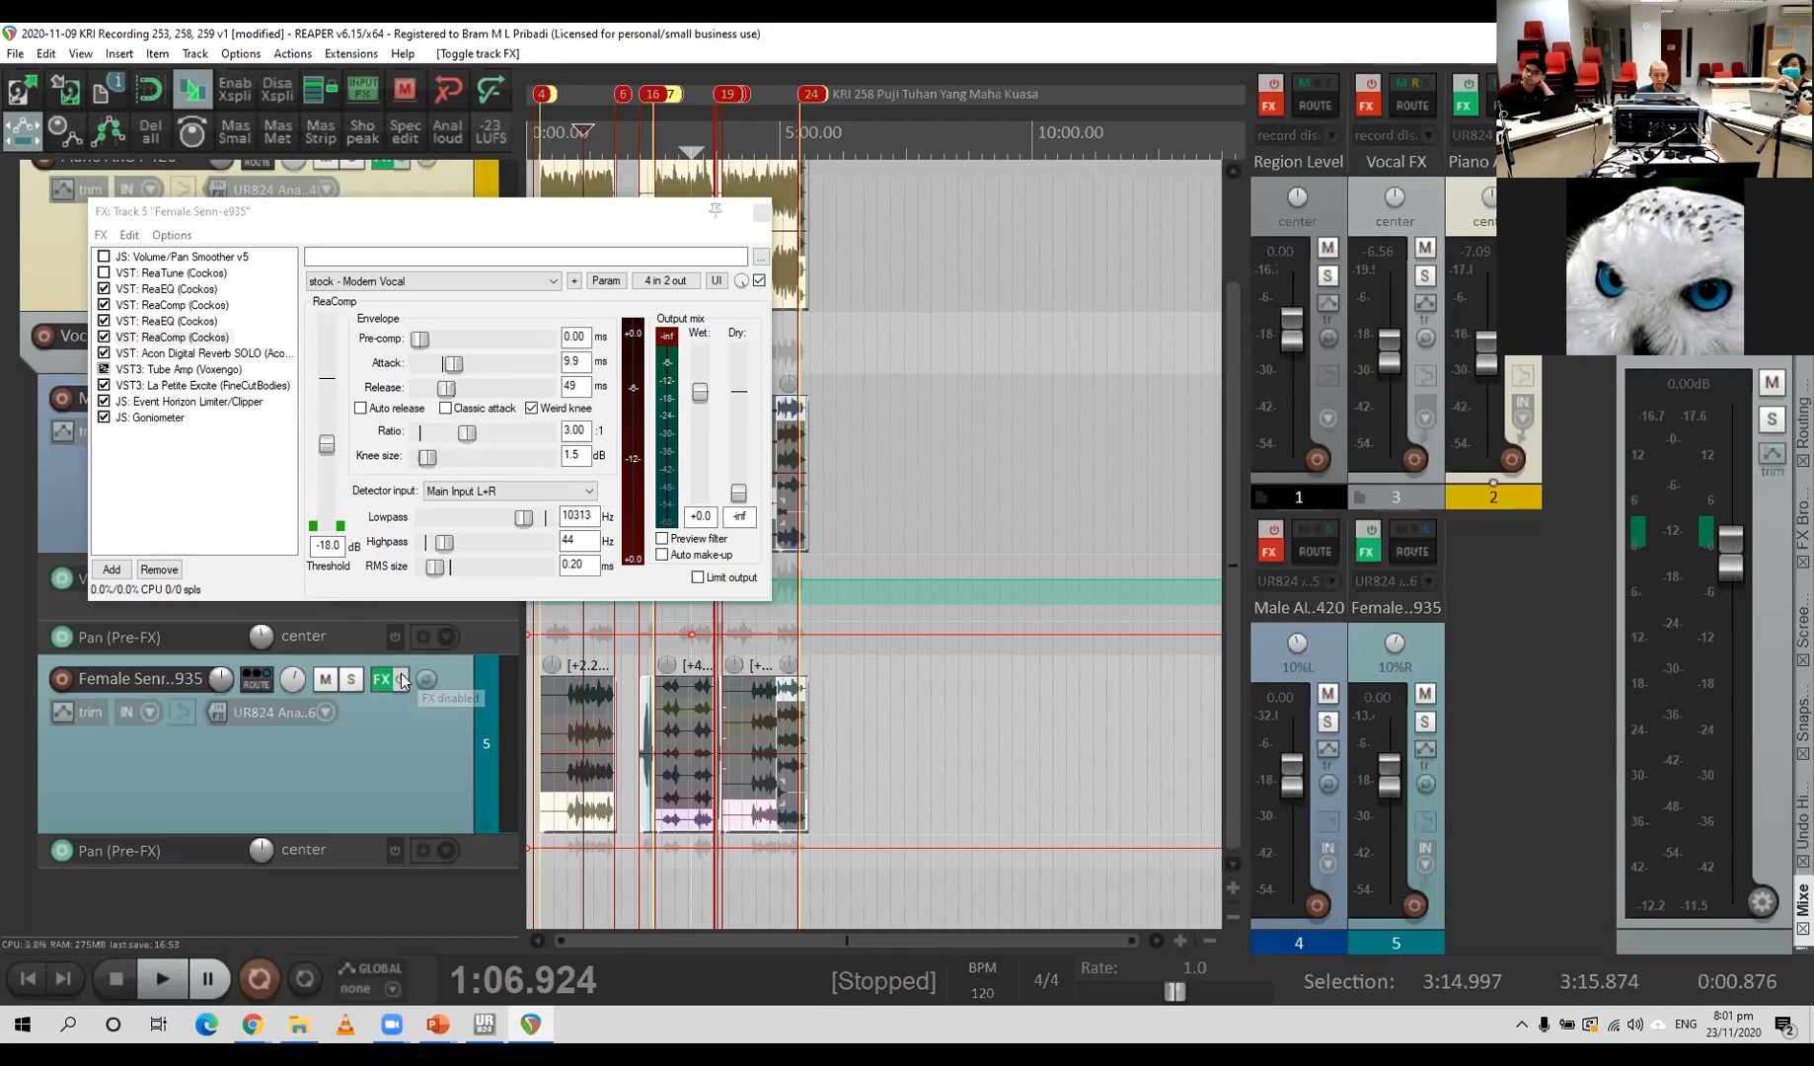
{"action": "key", "text": "space"}
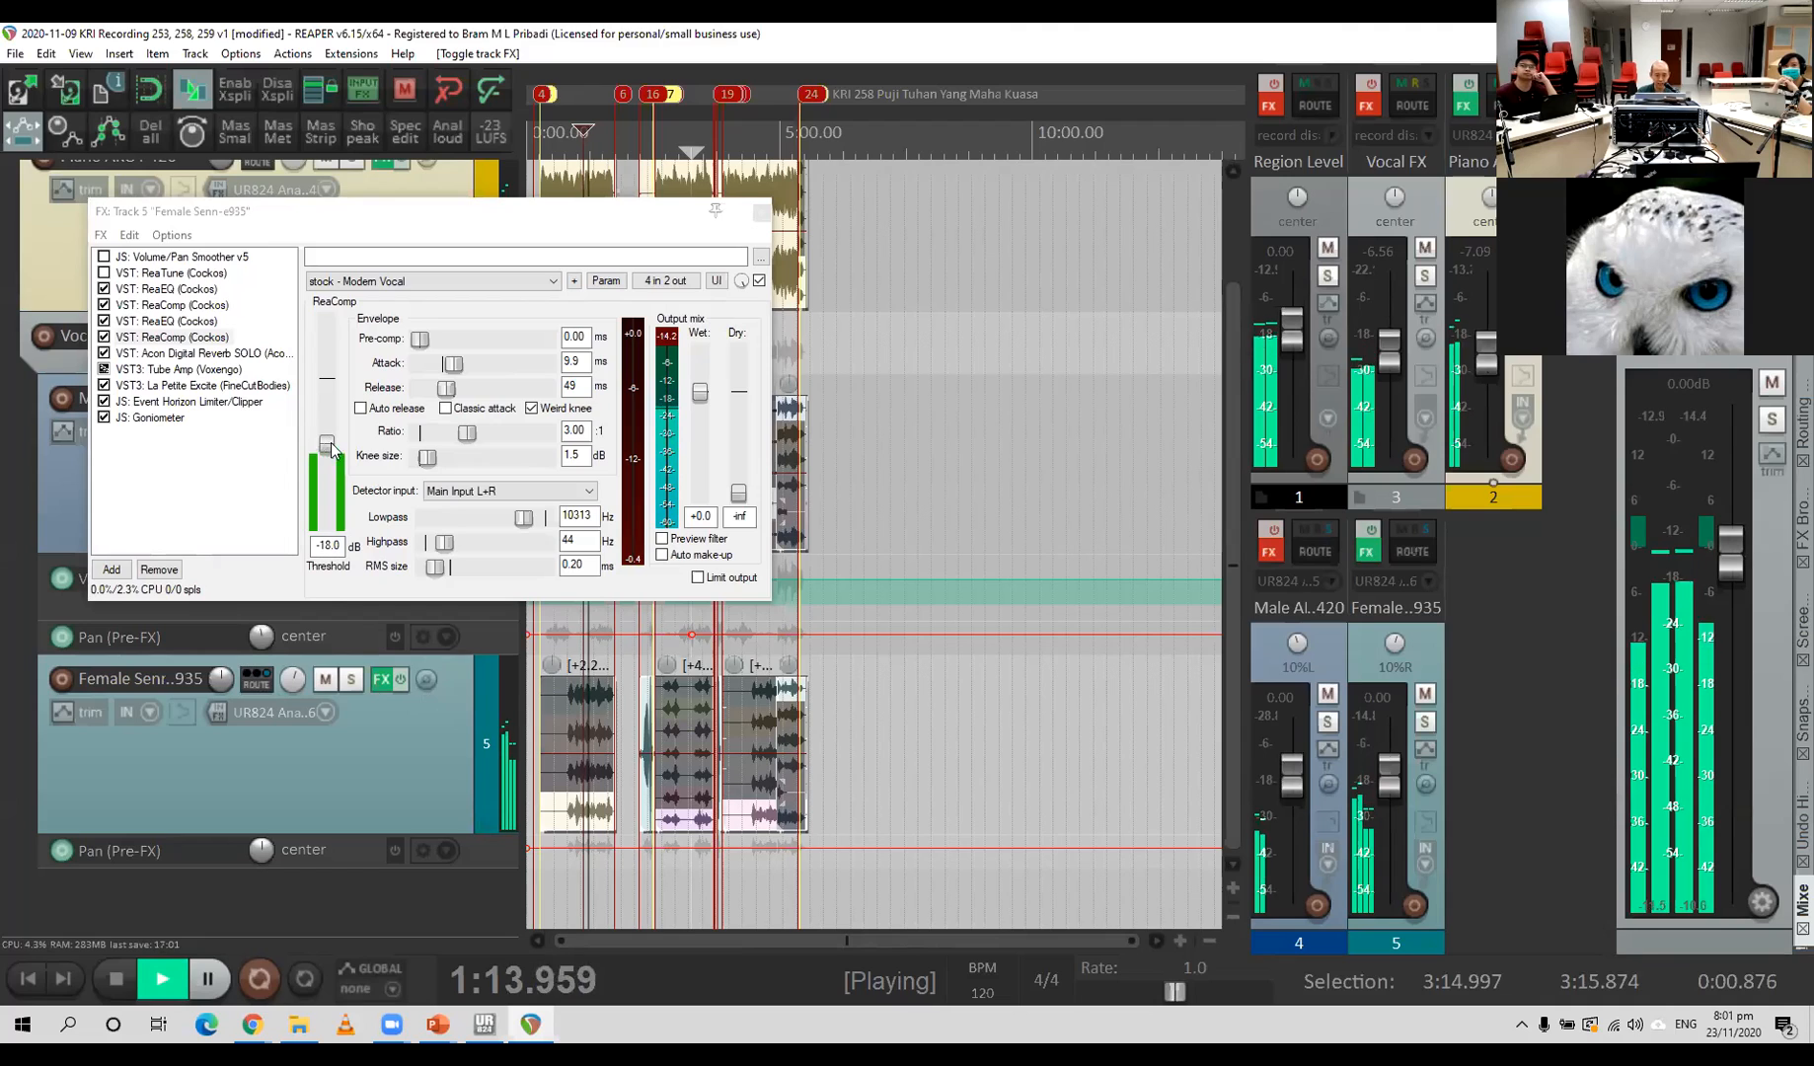
{"action": "key", "text": "space"}
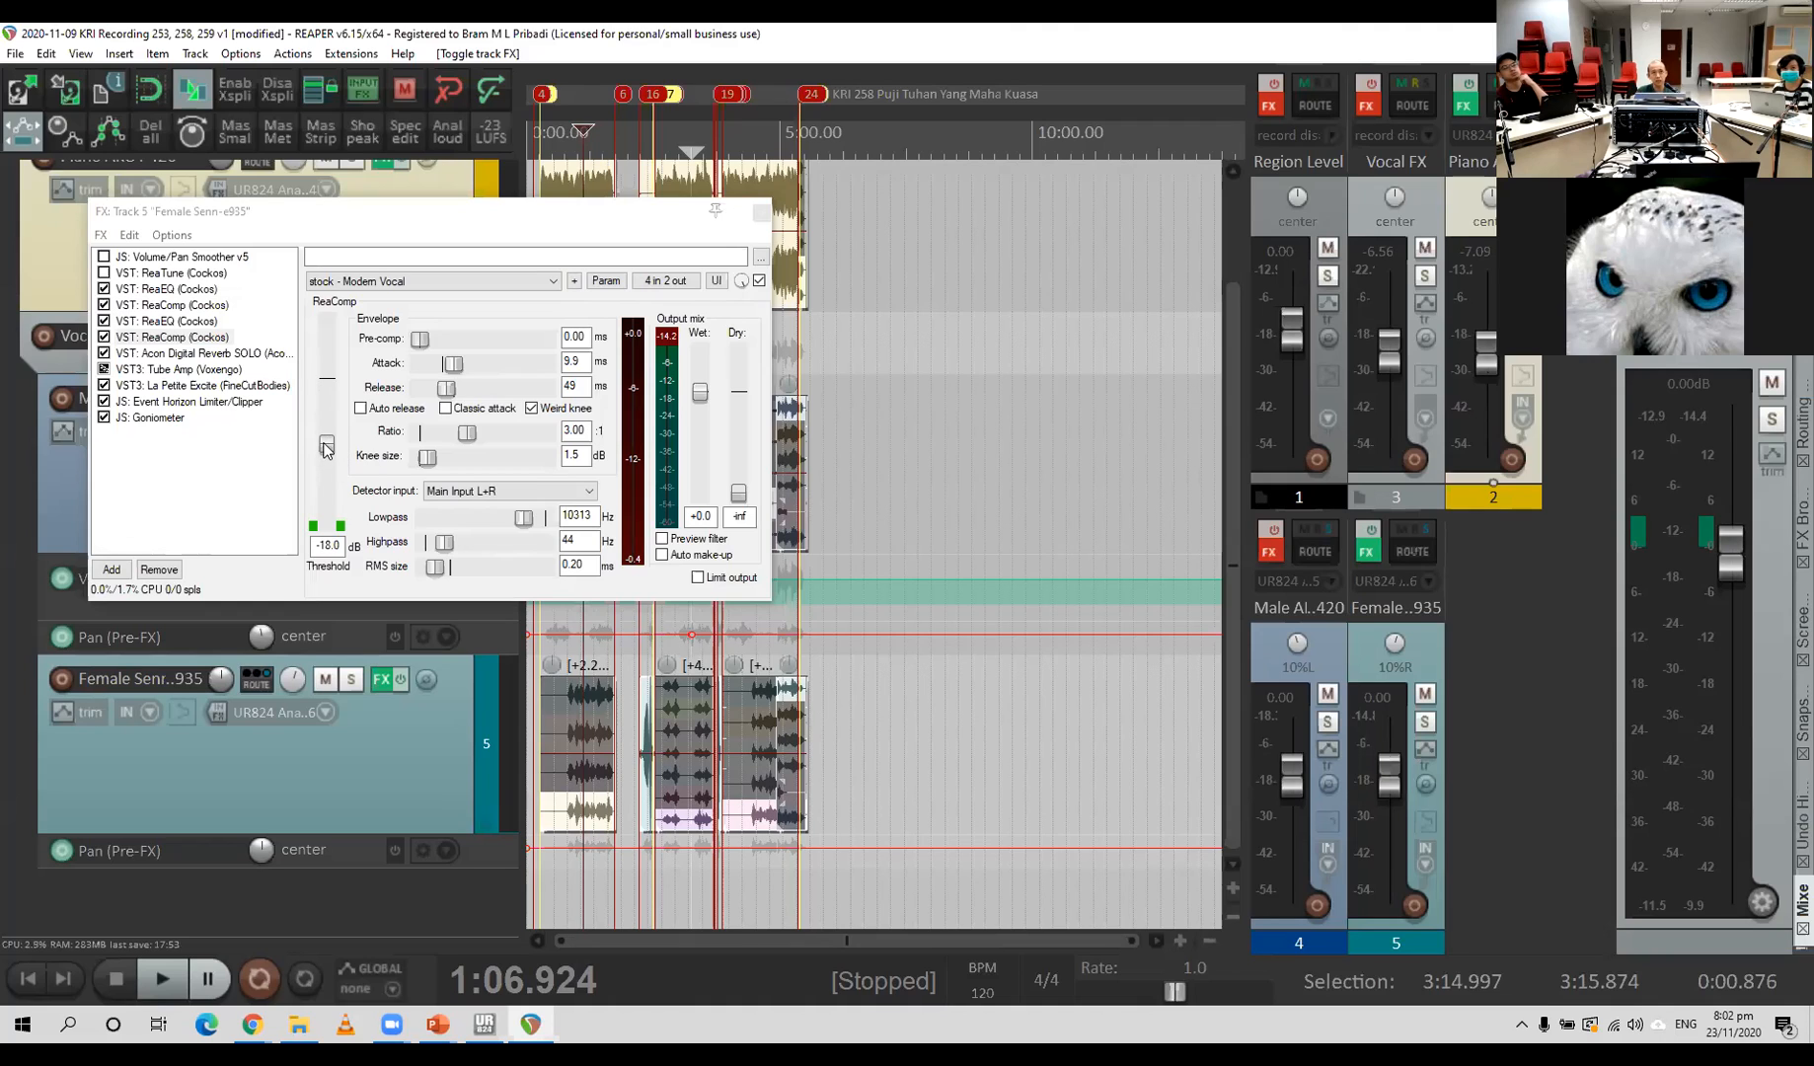
Close the Female Senn-e935 effects window and consult the Mixing Workflow slide in the presentation before returning to REAPER.
{"action": "left_click", "coordinate": [762, 214]}
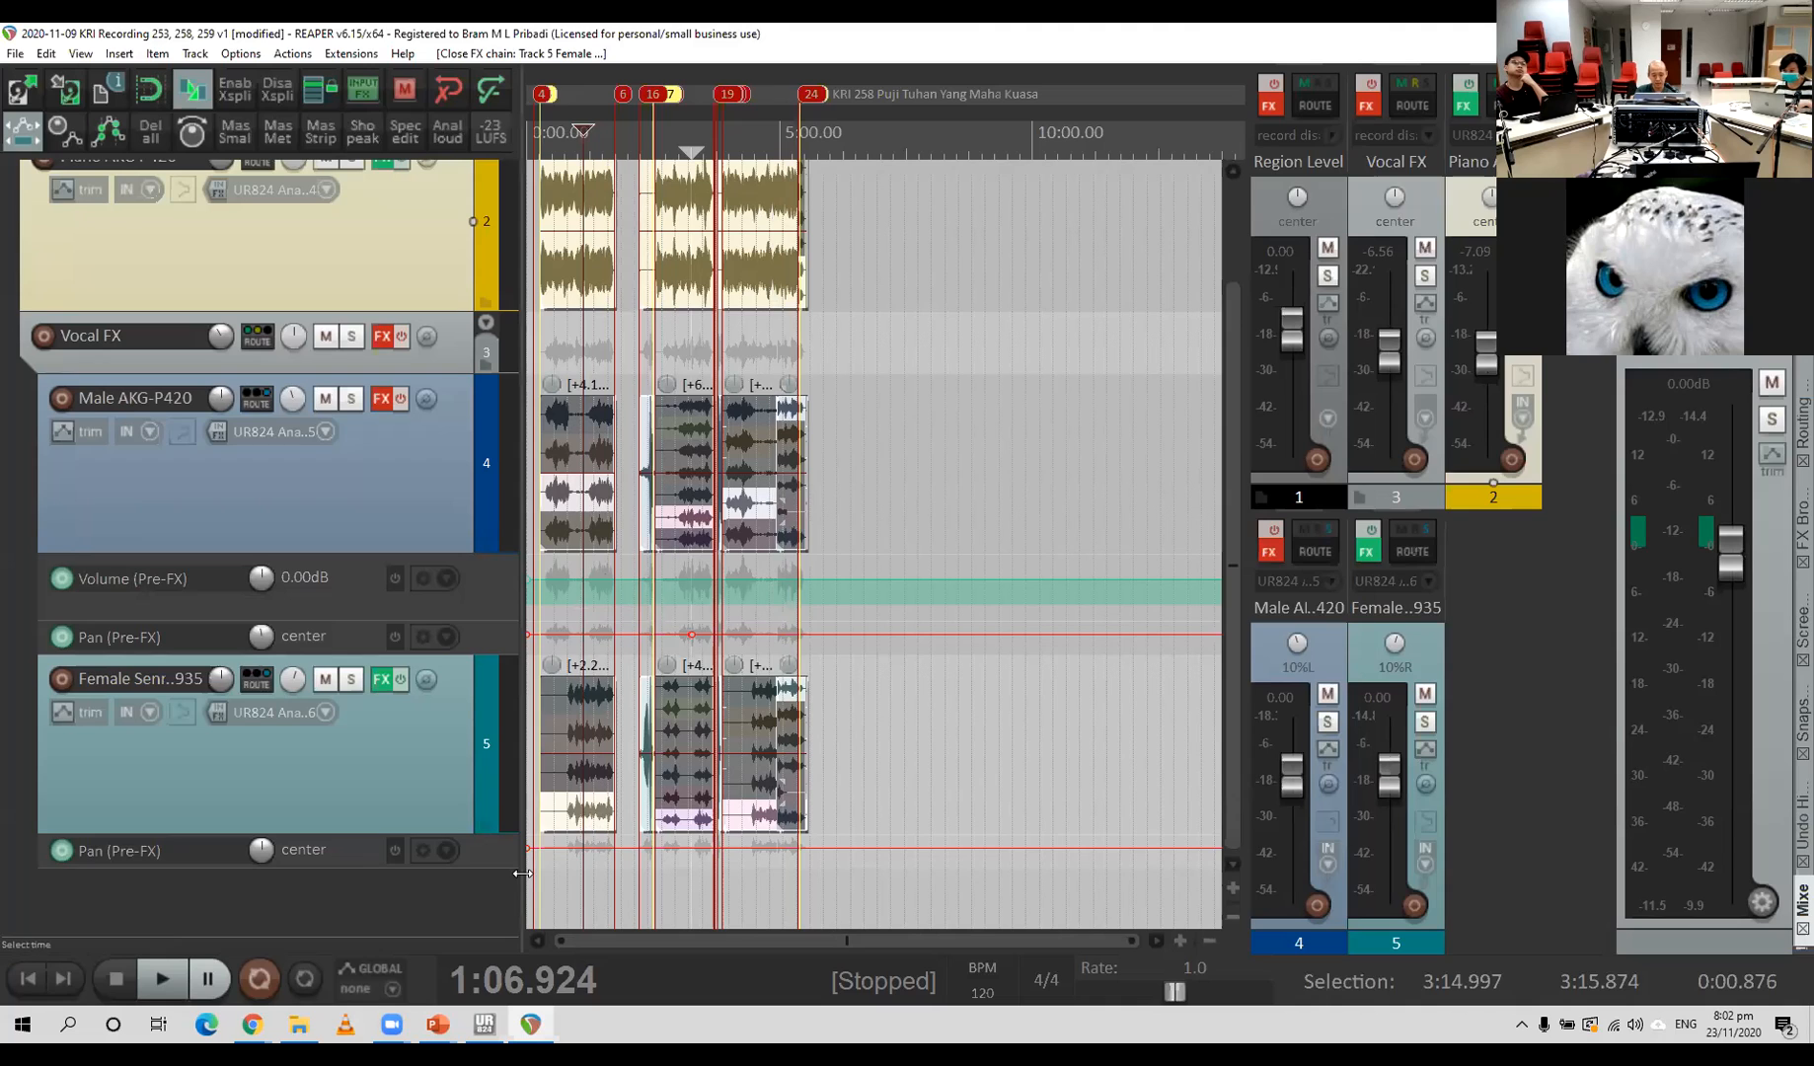
{"action": "key", "text": "alt+Tab"}
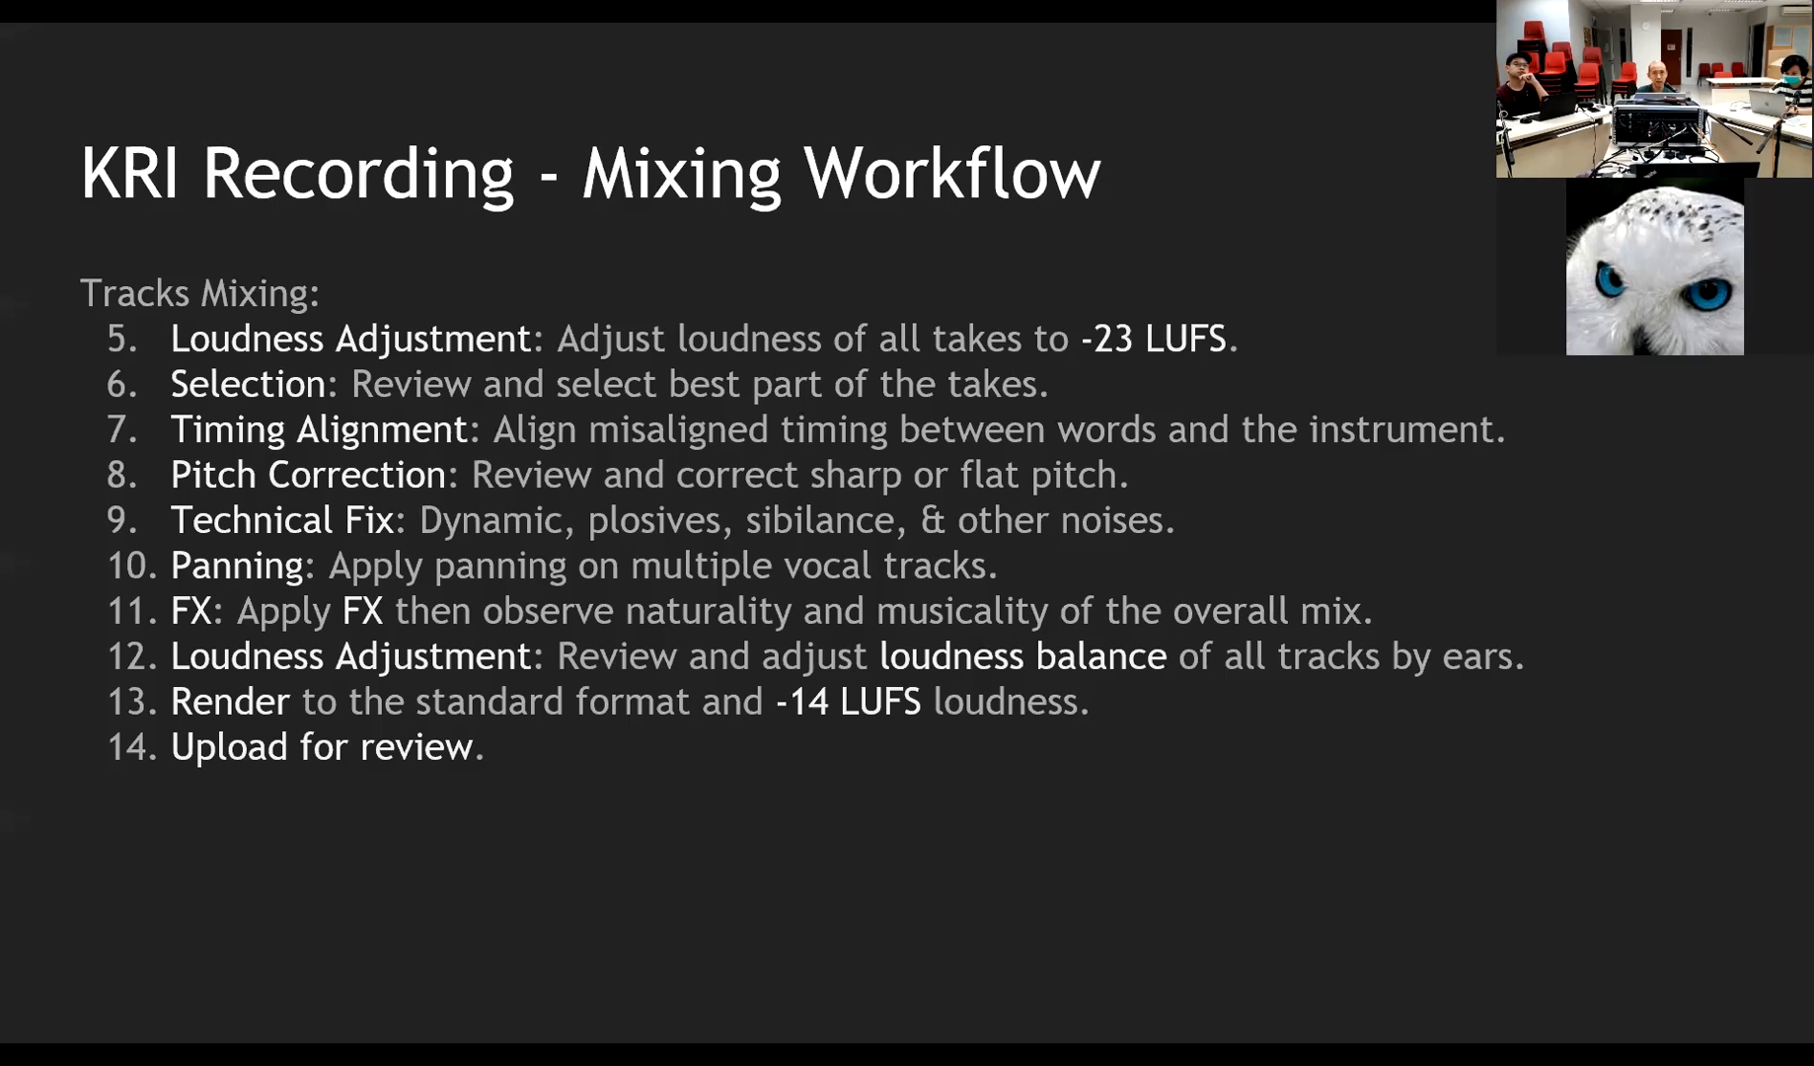
{"action": "key", "text": "alt+Tab"}
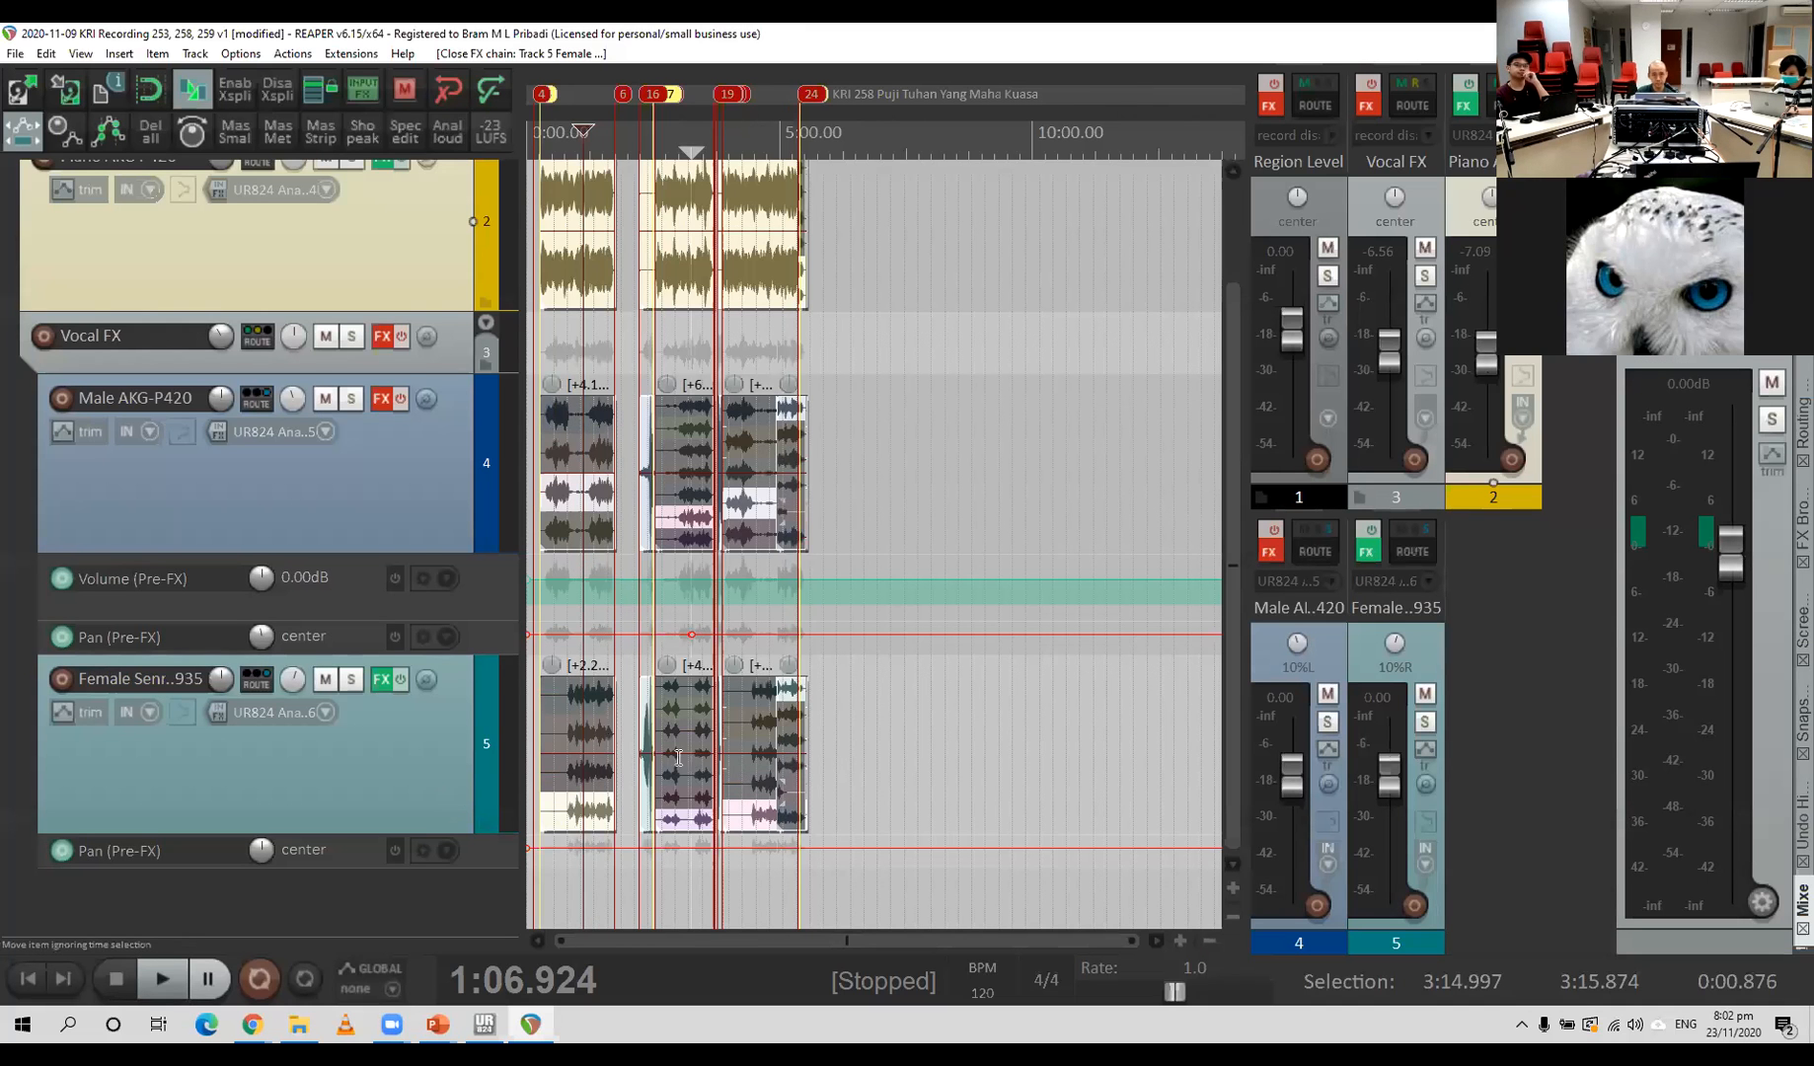
Place the playhead at about 1:07.334 and play the mix from there.
{"action": "scroll", "coordinate": [681, 762], "scroll_direction": "up", "scroll_amount": 10}
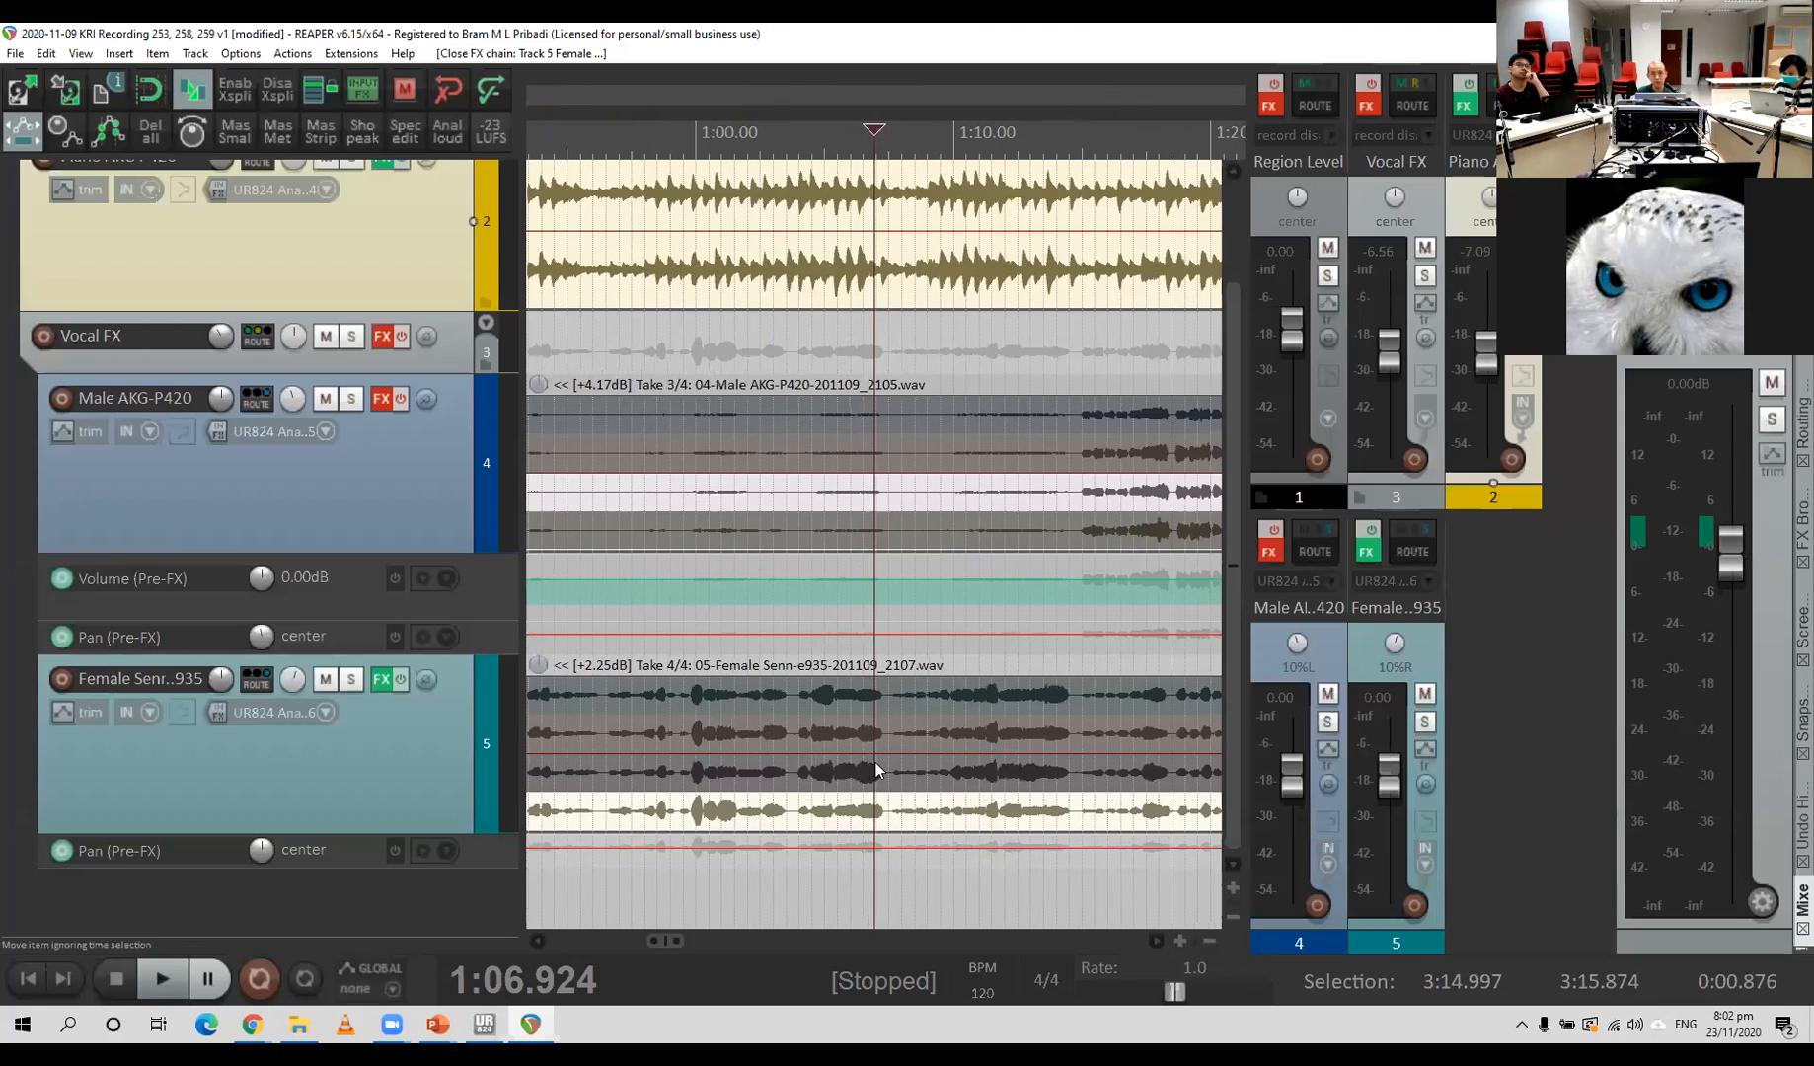
{"action": "left_click", "coordinate": [887, 888]}
{"action": "key", "text": "space"}
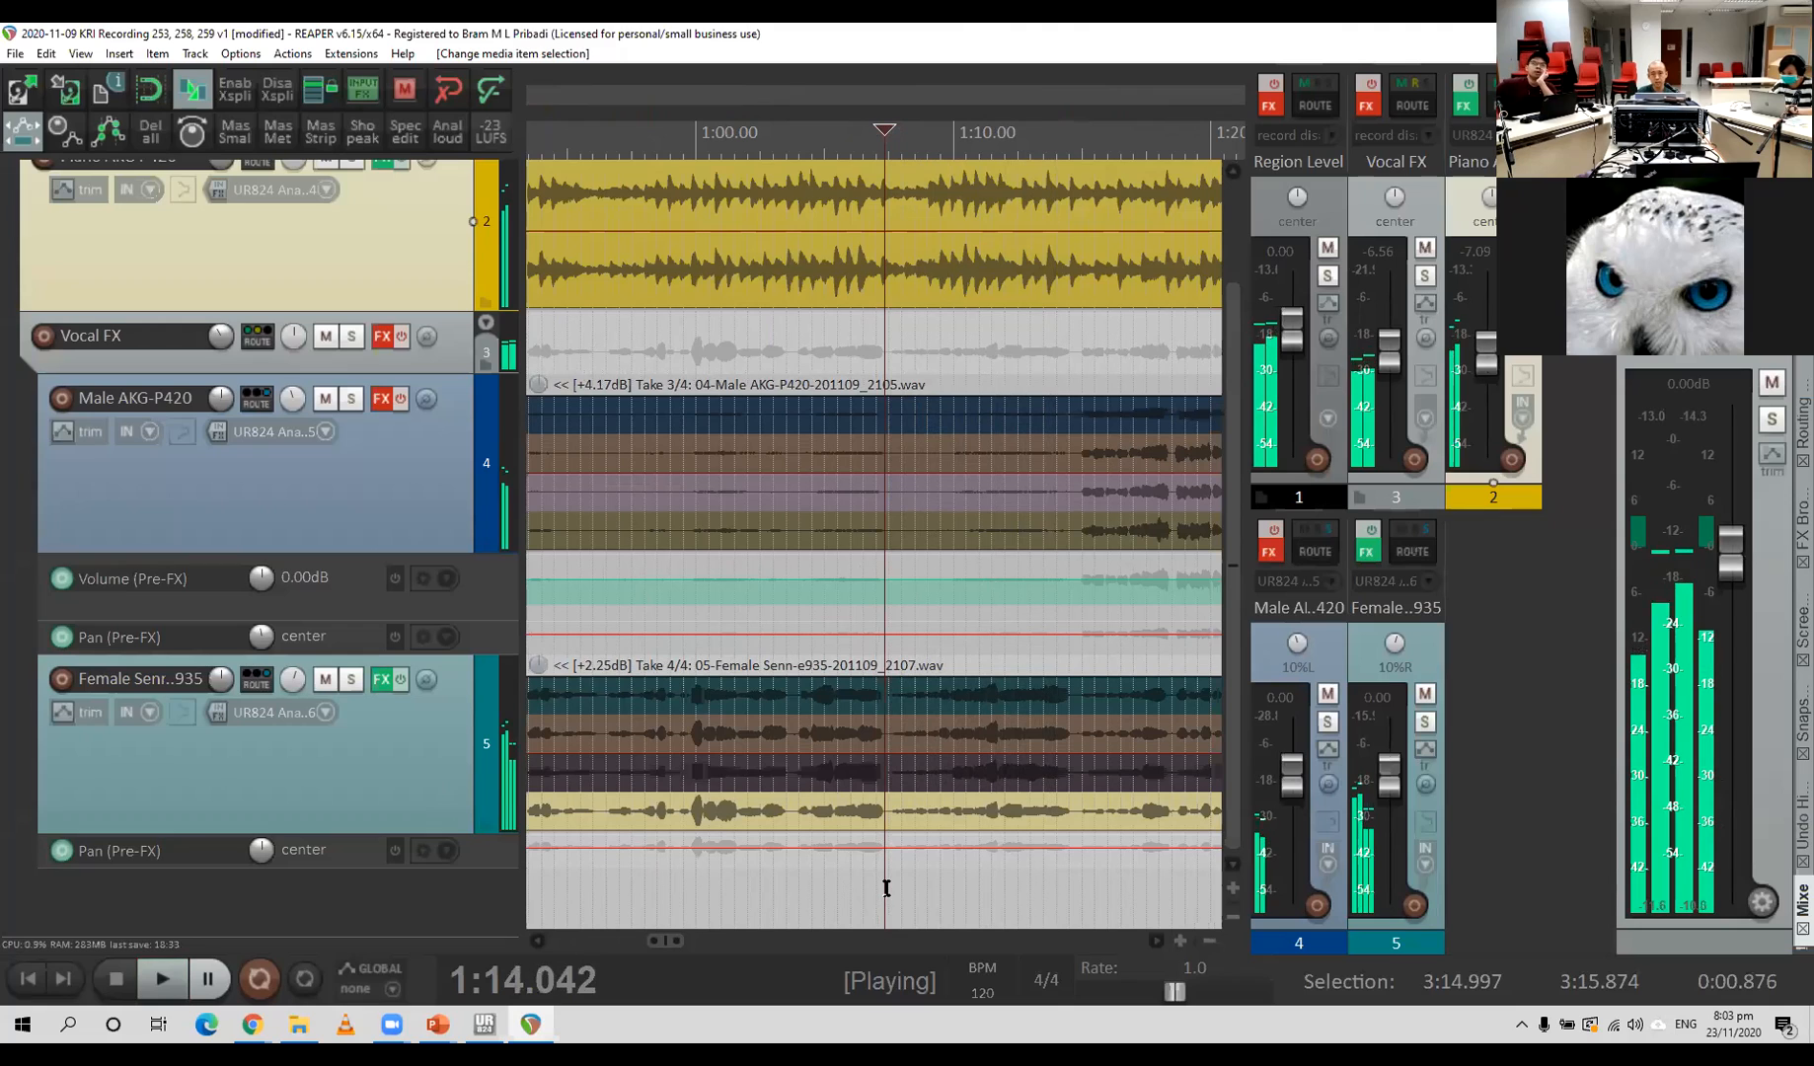
{"action": "key", "text": "space"}
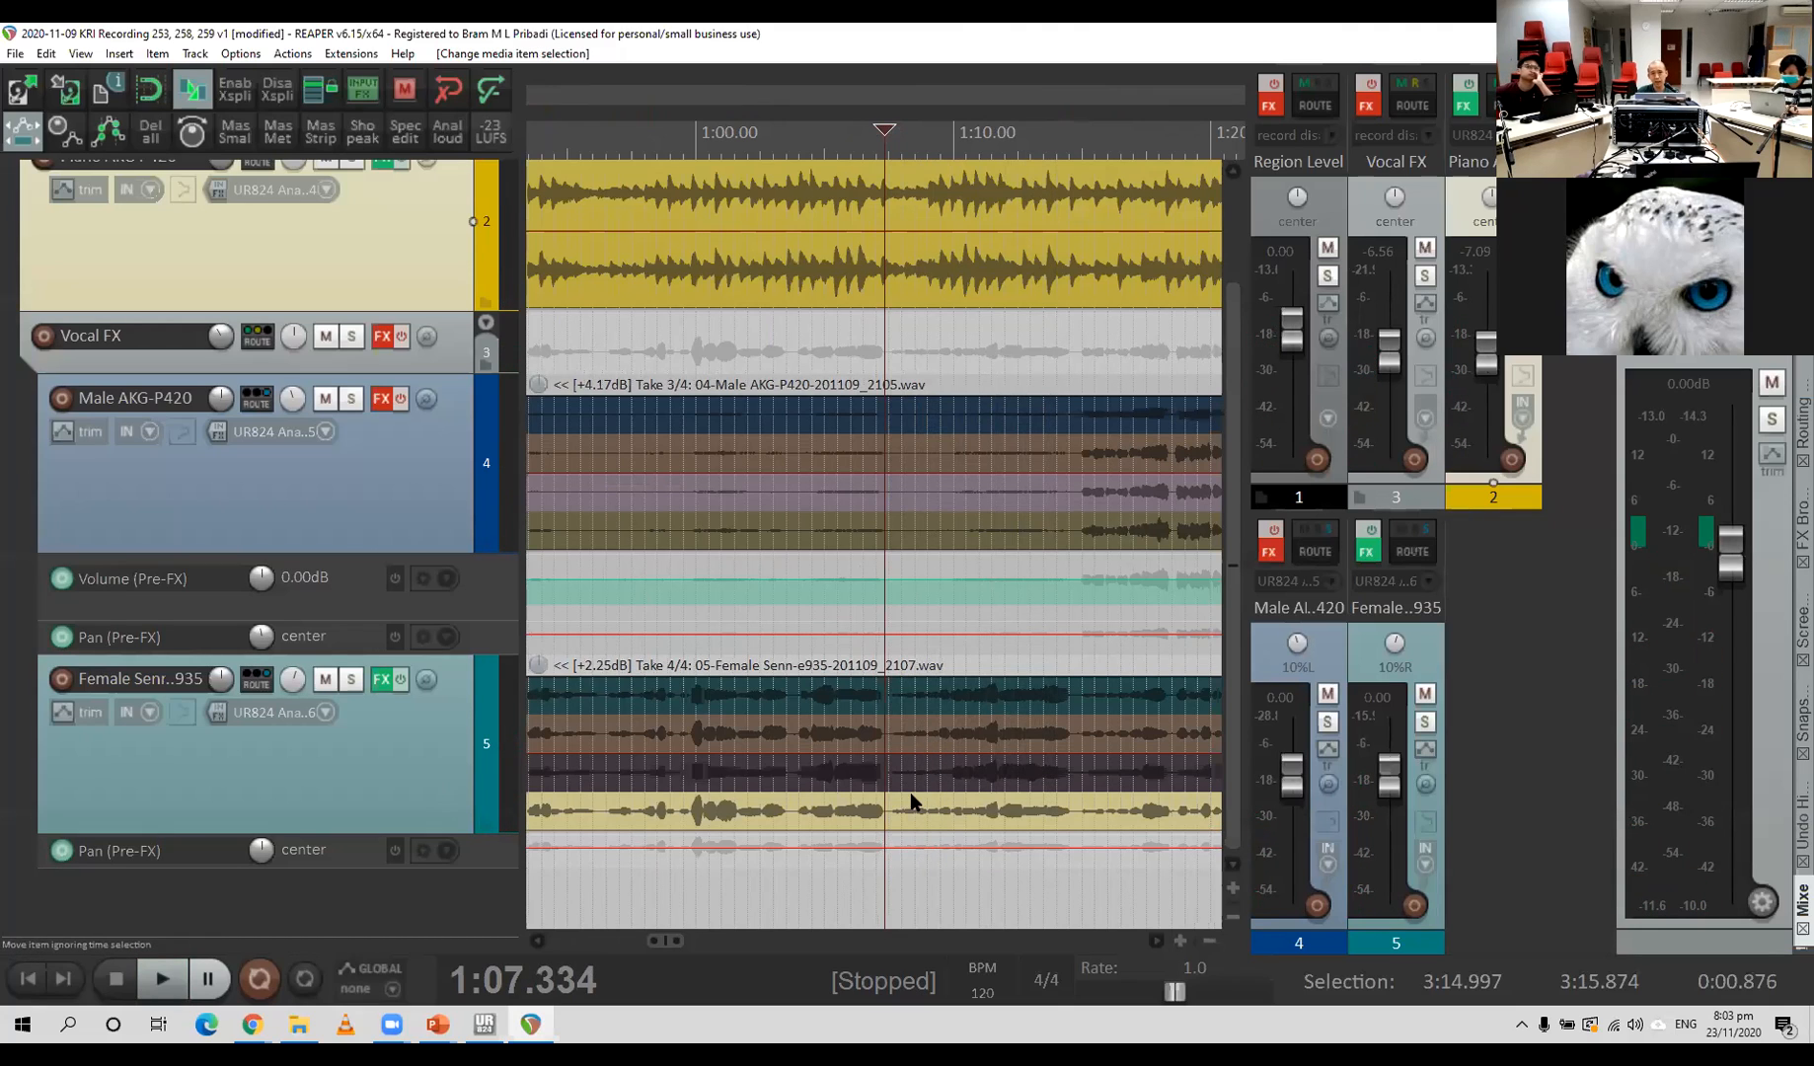
Split only the Female Senn-e935 item at the playhead position 1:07.334.
{"action": "scroll", "coordinate": [911, 800], "scroll_direction": "up", "scroll_amount": 2}
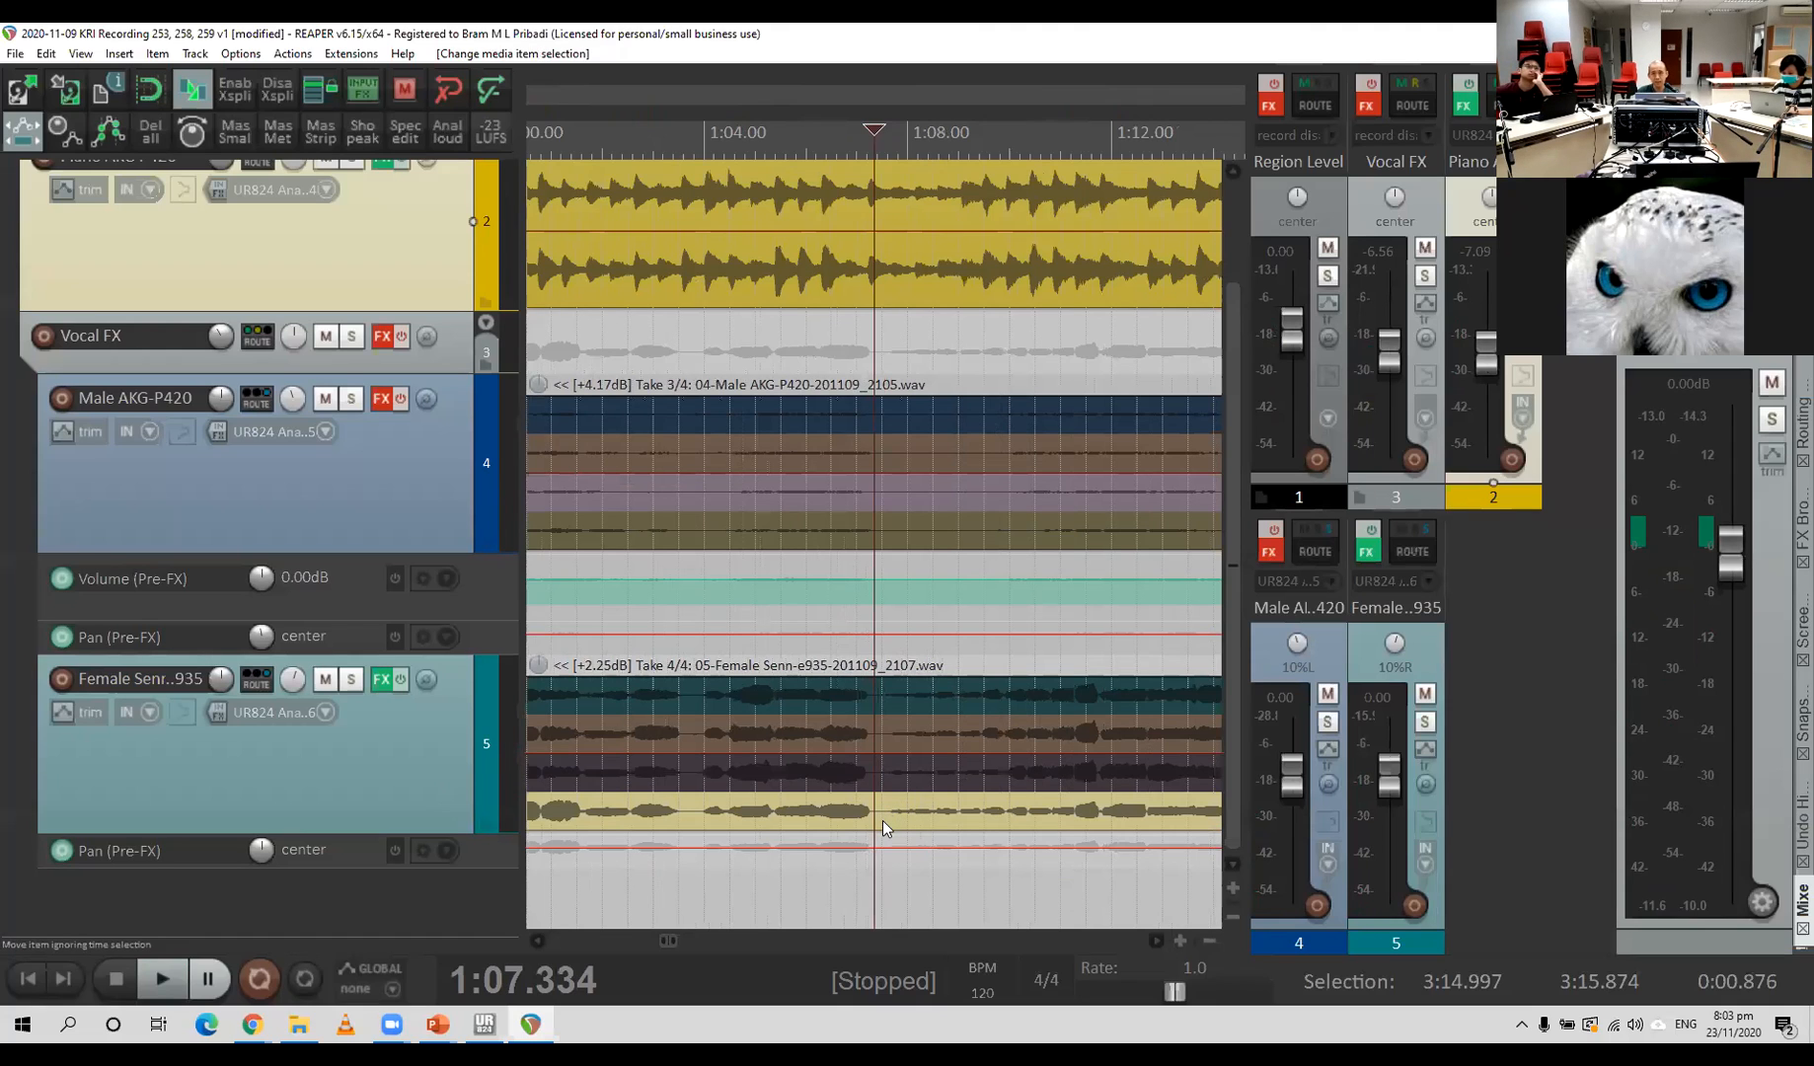
{"action": "left_click", "coordinate": [883, 822]}
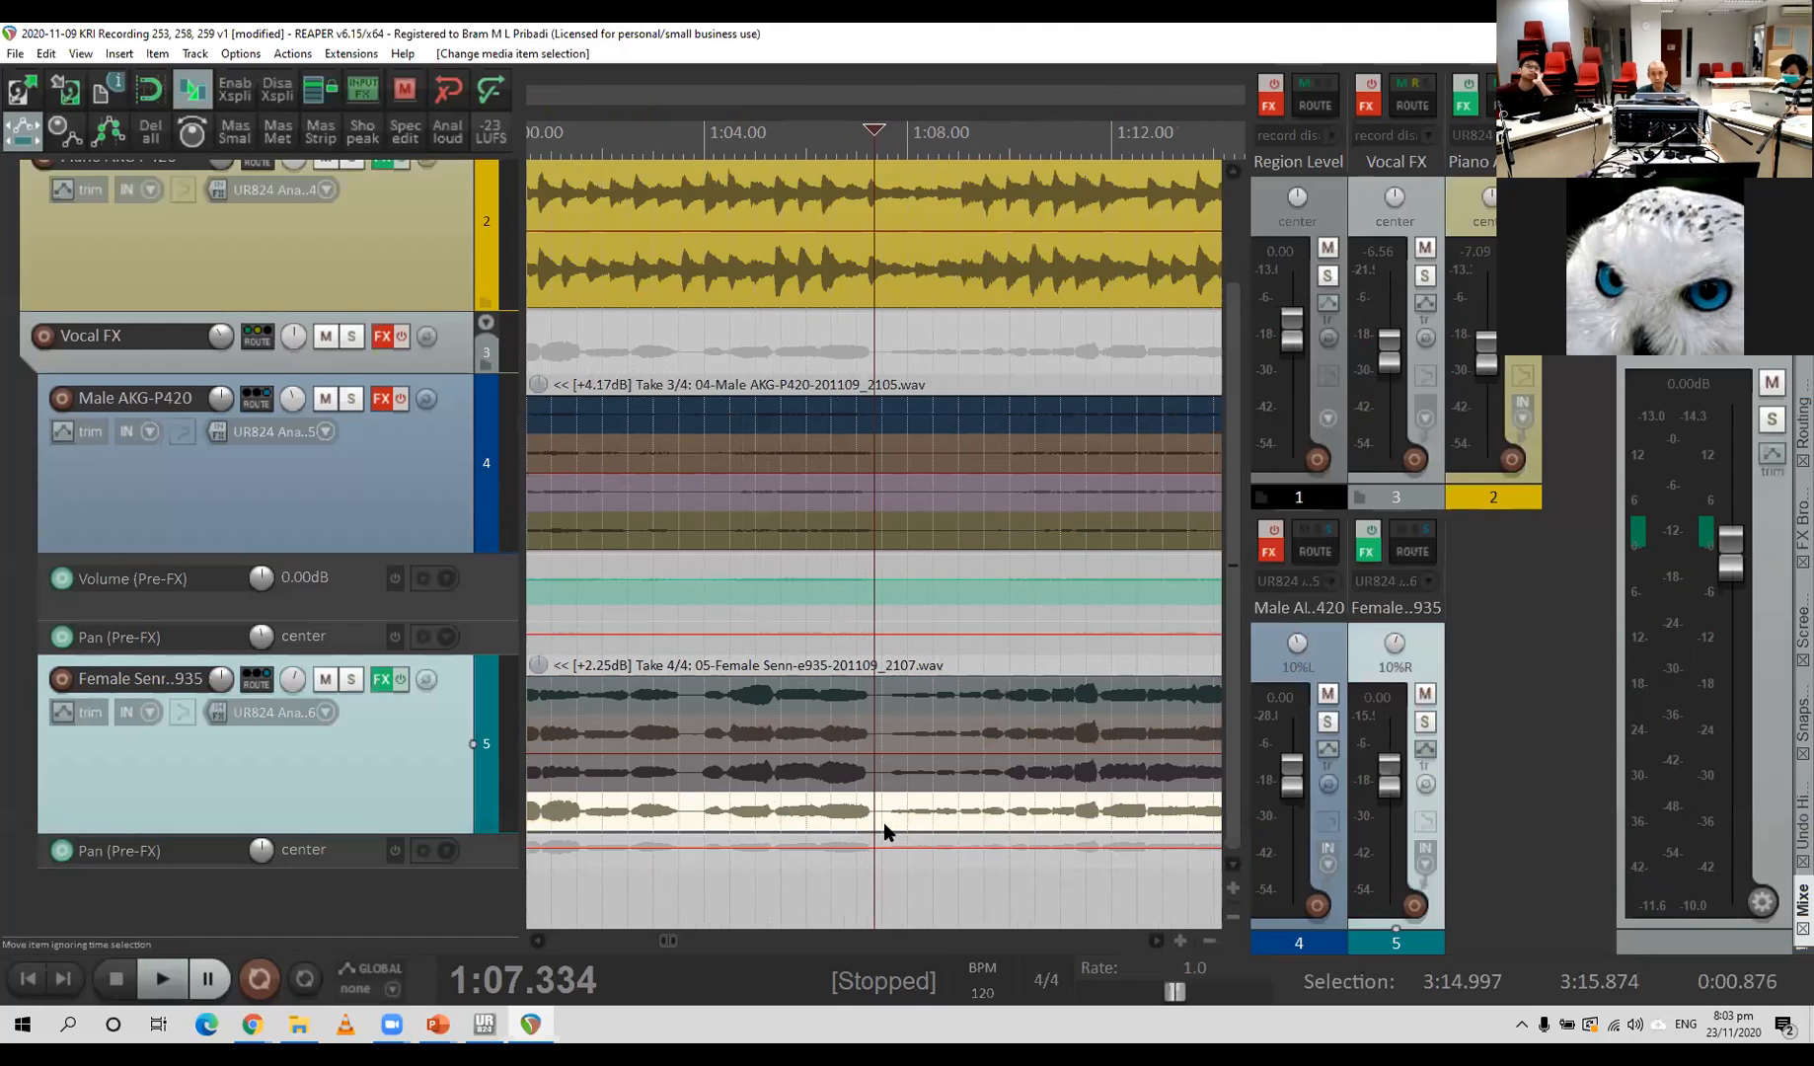
{"action": "key", "text": "s"}
Split only the Female Senn-e935 item at 1:14.898, undoing the first split made across all tracks.
{"action": "scroll", "coordinate": [901, 834], "scroll_direction": "down", "scroll_amount": 2}
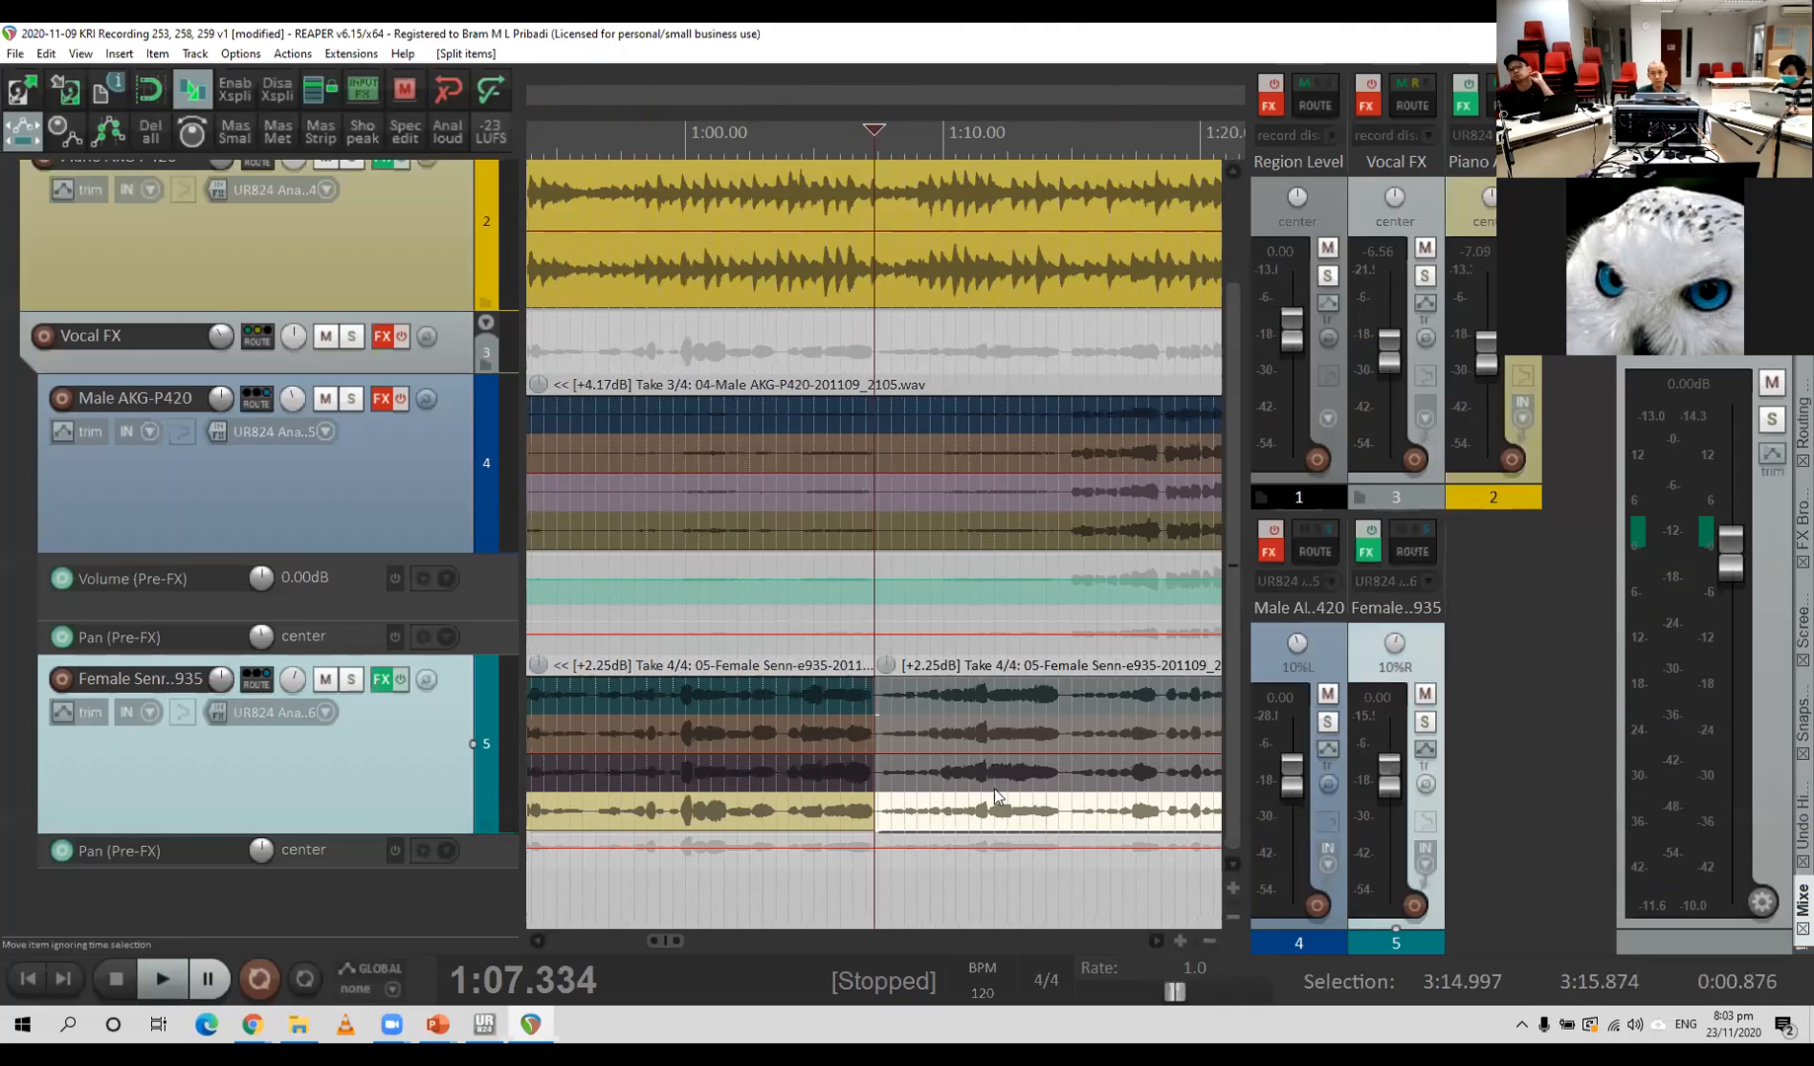
{"action": "left_click", "coordinate": [1069, 836]}
{"action": "key", "text": "s"}
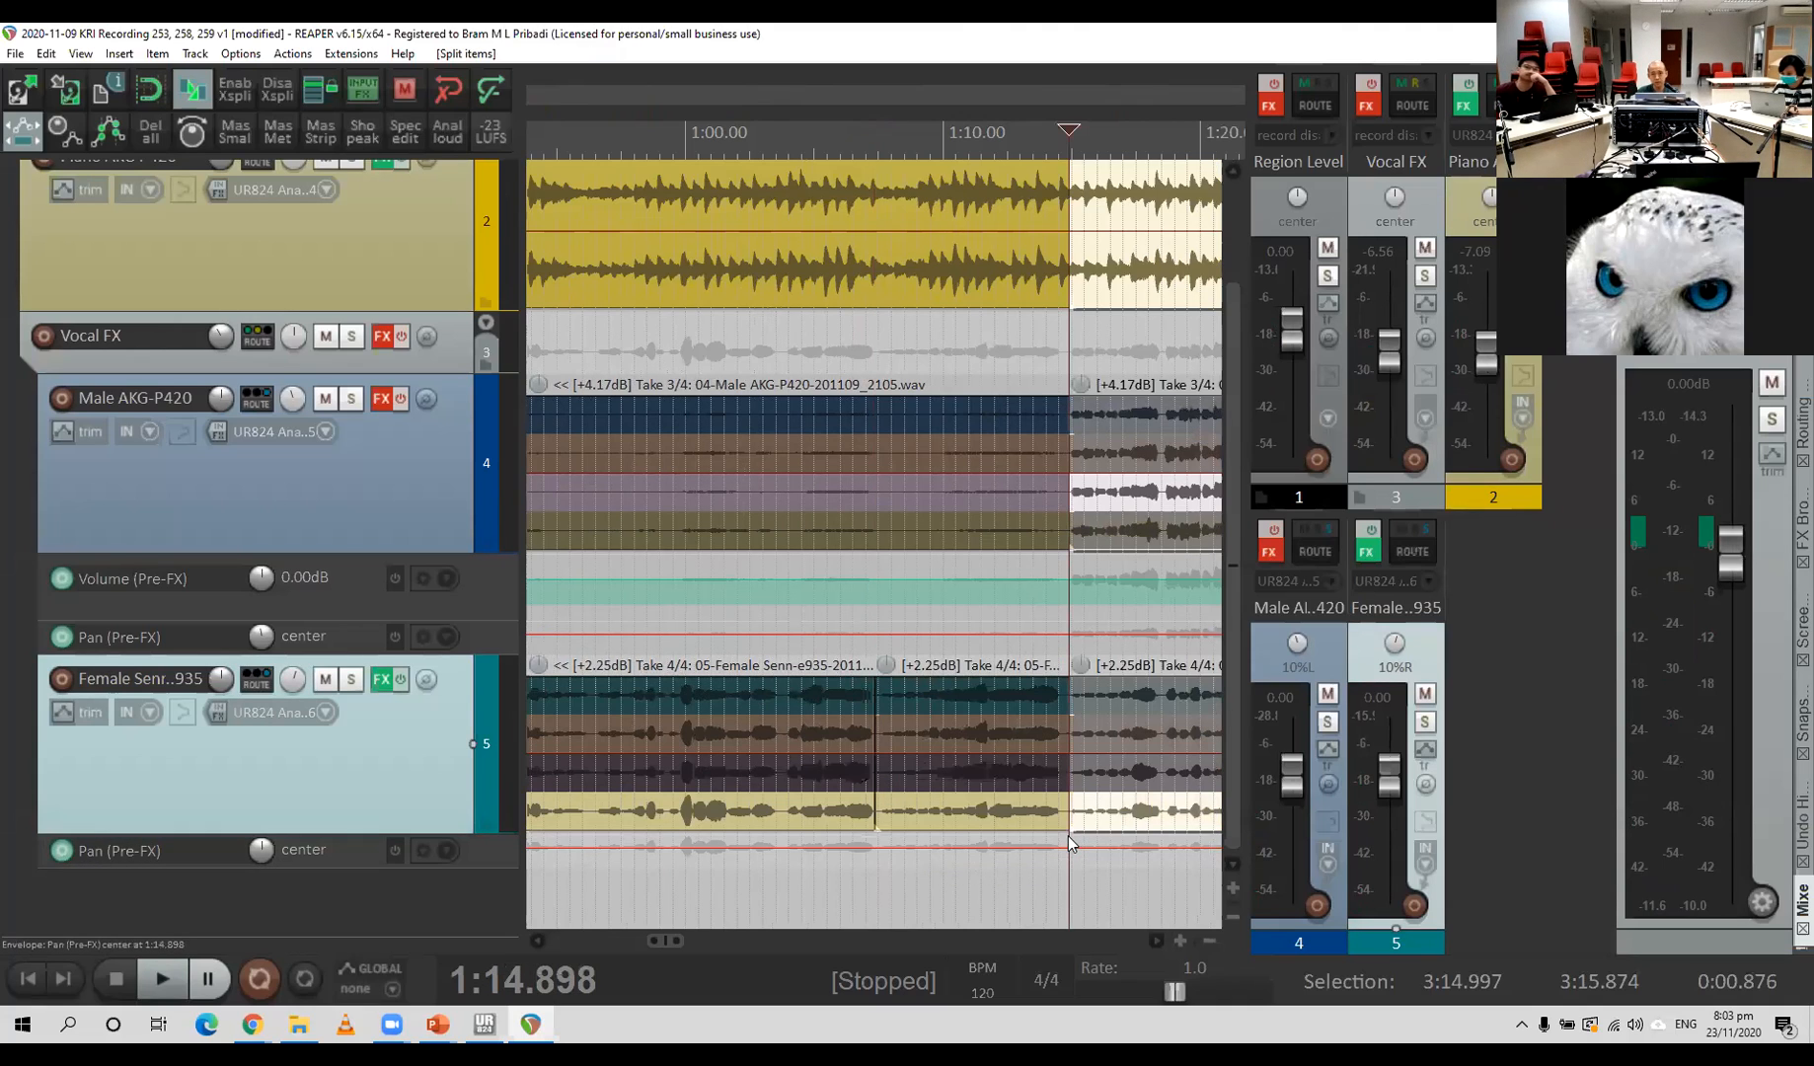
{"action": "key", "text": "ctrl+z"}
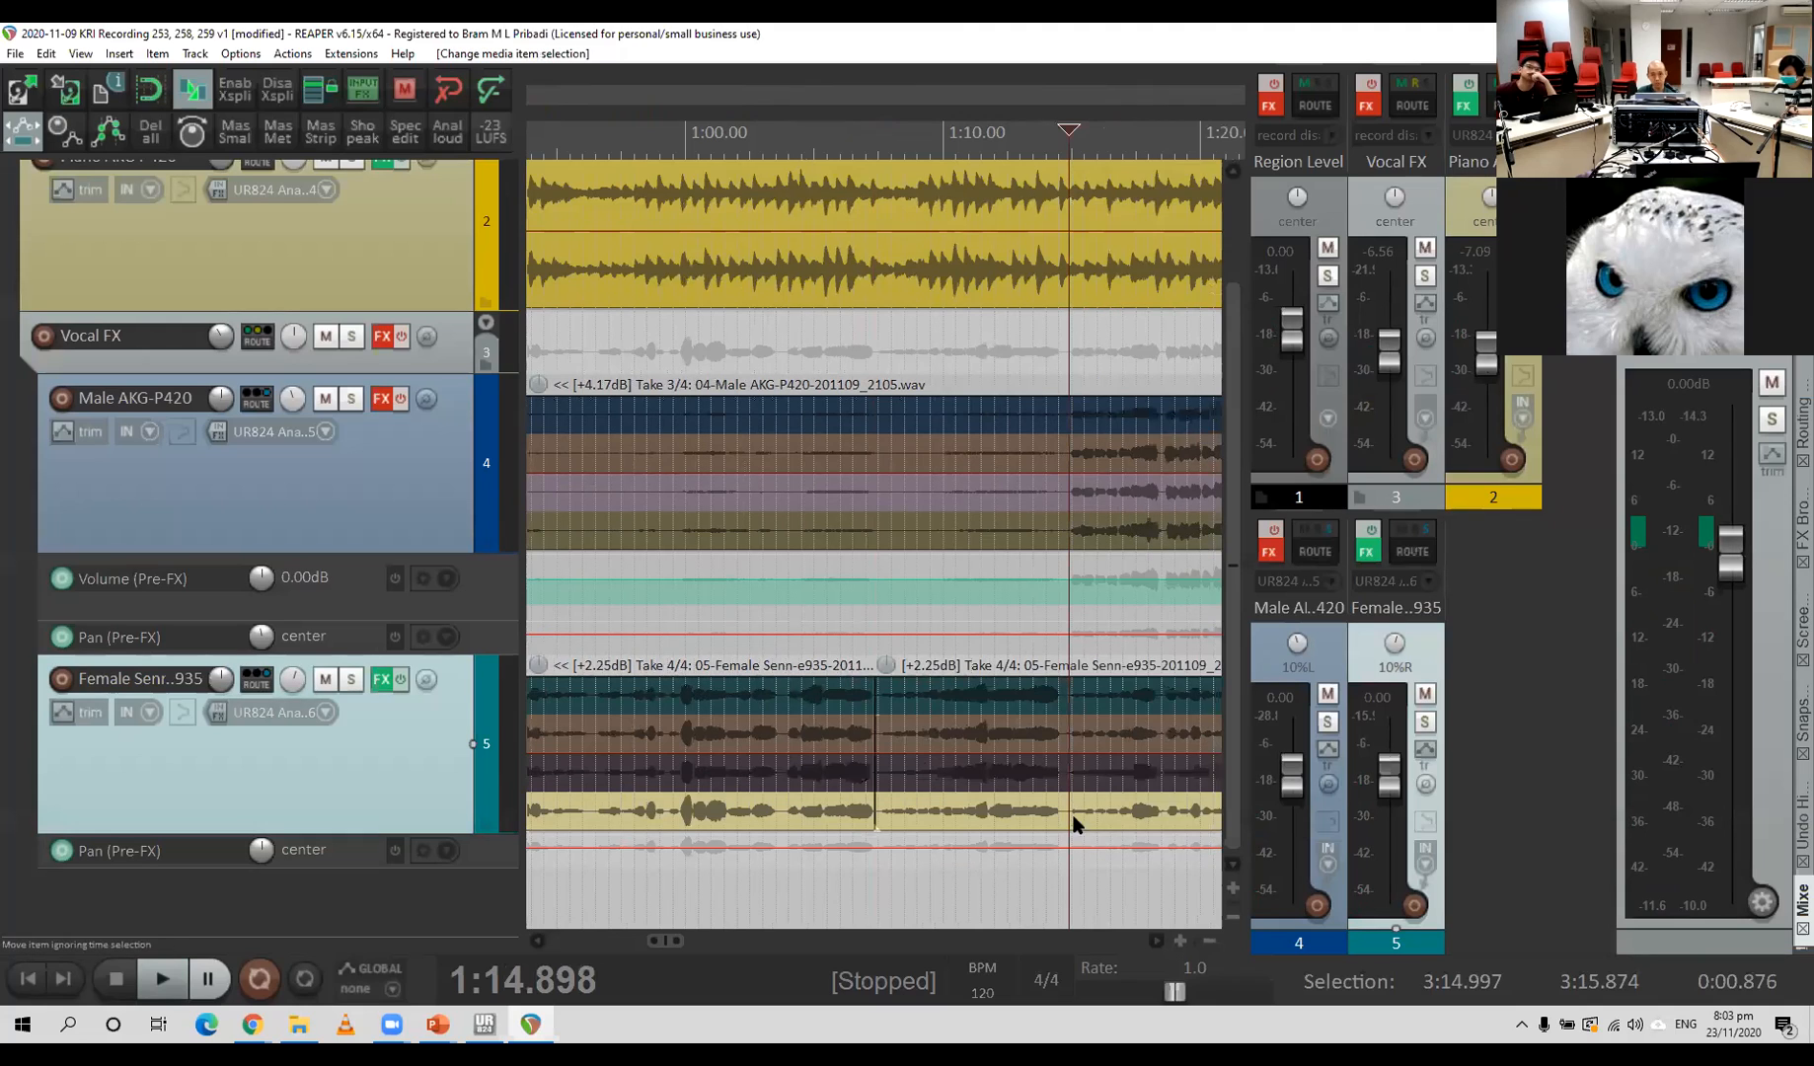
{"action": "left_click", "coordinate": [1083, 816]}
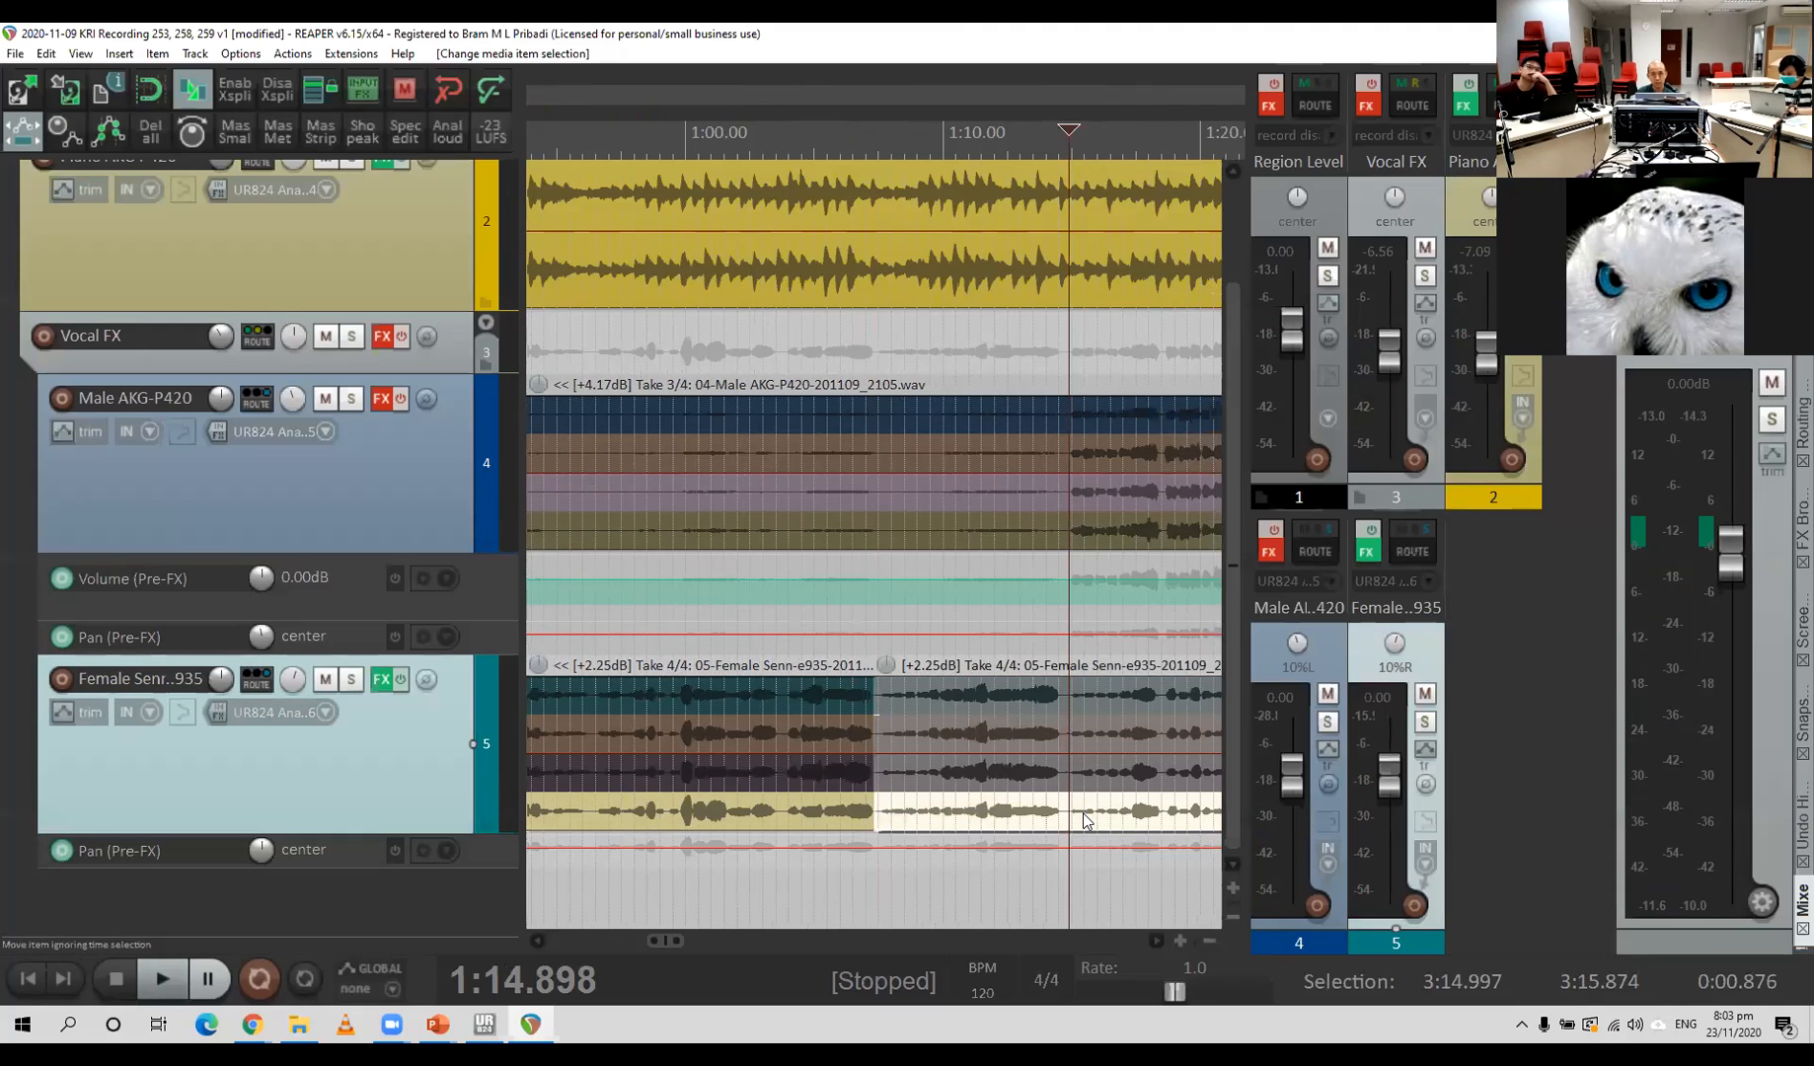
{"action": "key", "text": "s"}
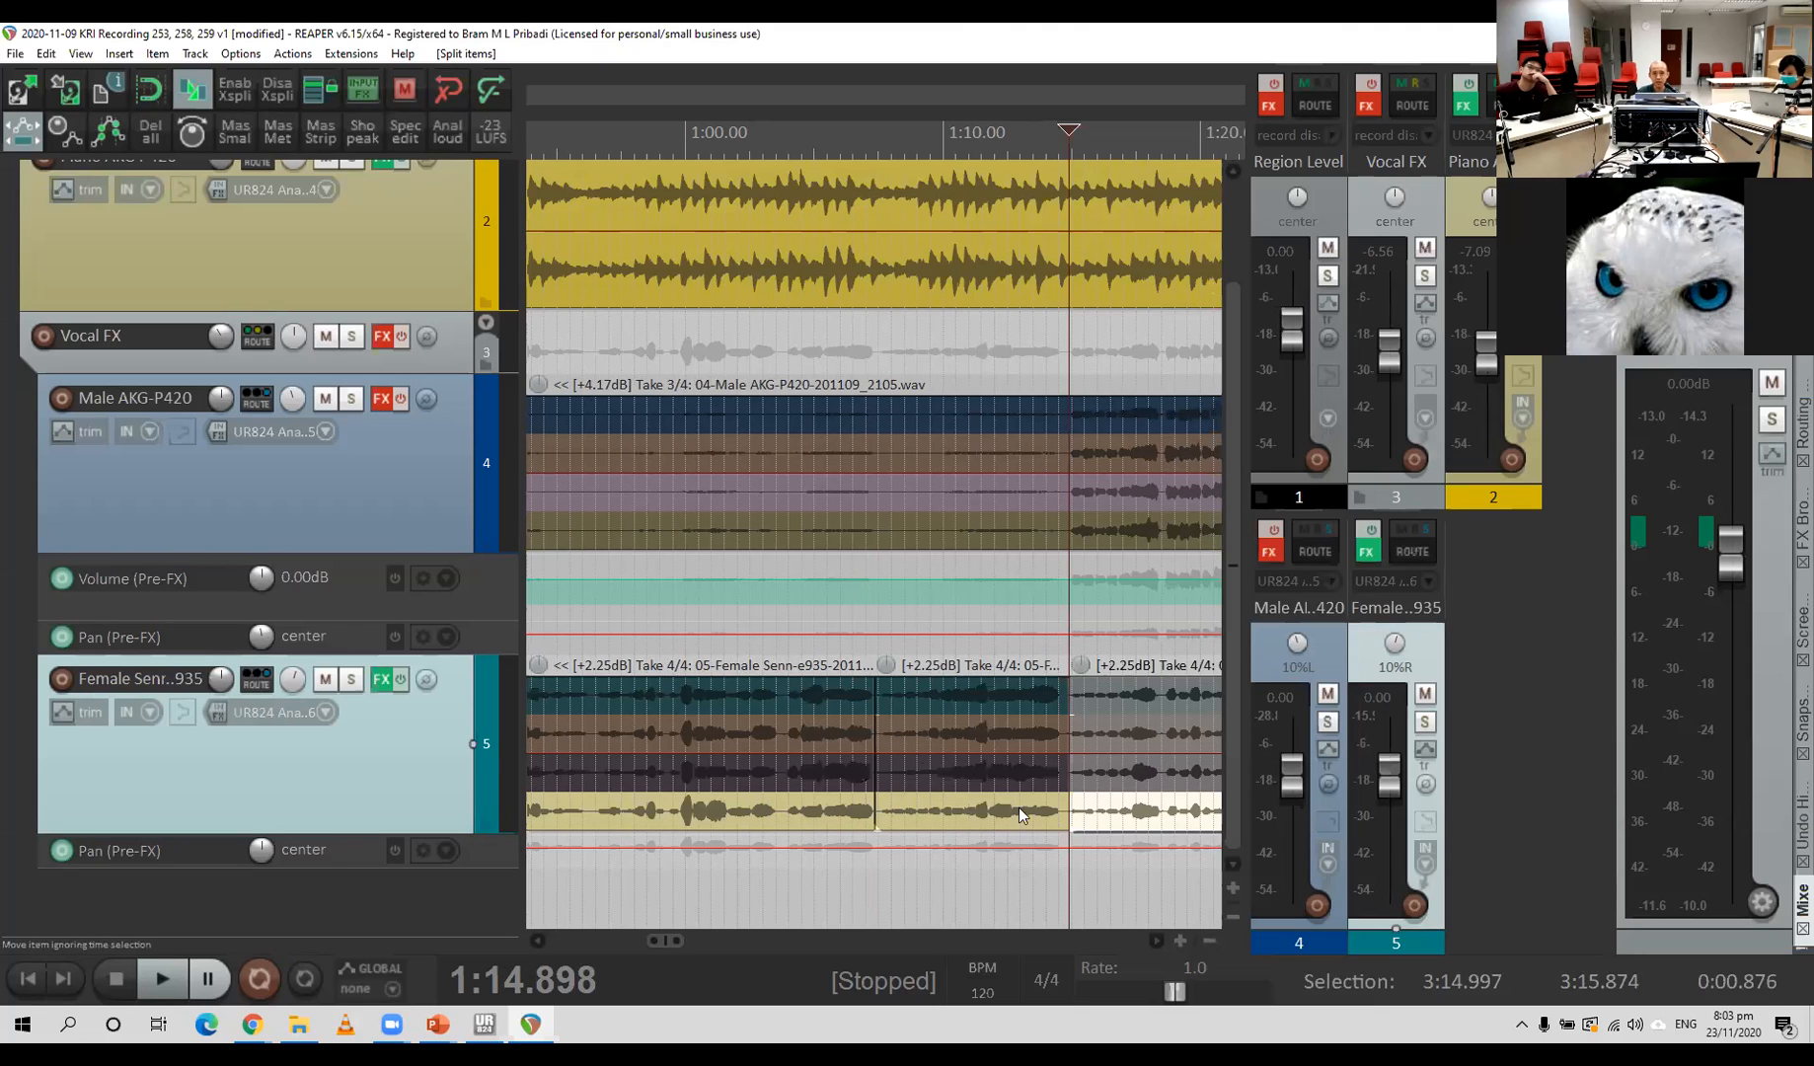
Make take 2 active for the female vocal section between the two splits, and move the playhead back to 1:03.700.
{"action": "left_click", "coordinate": [958, 735]}
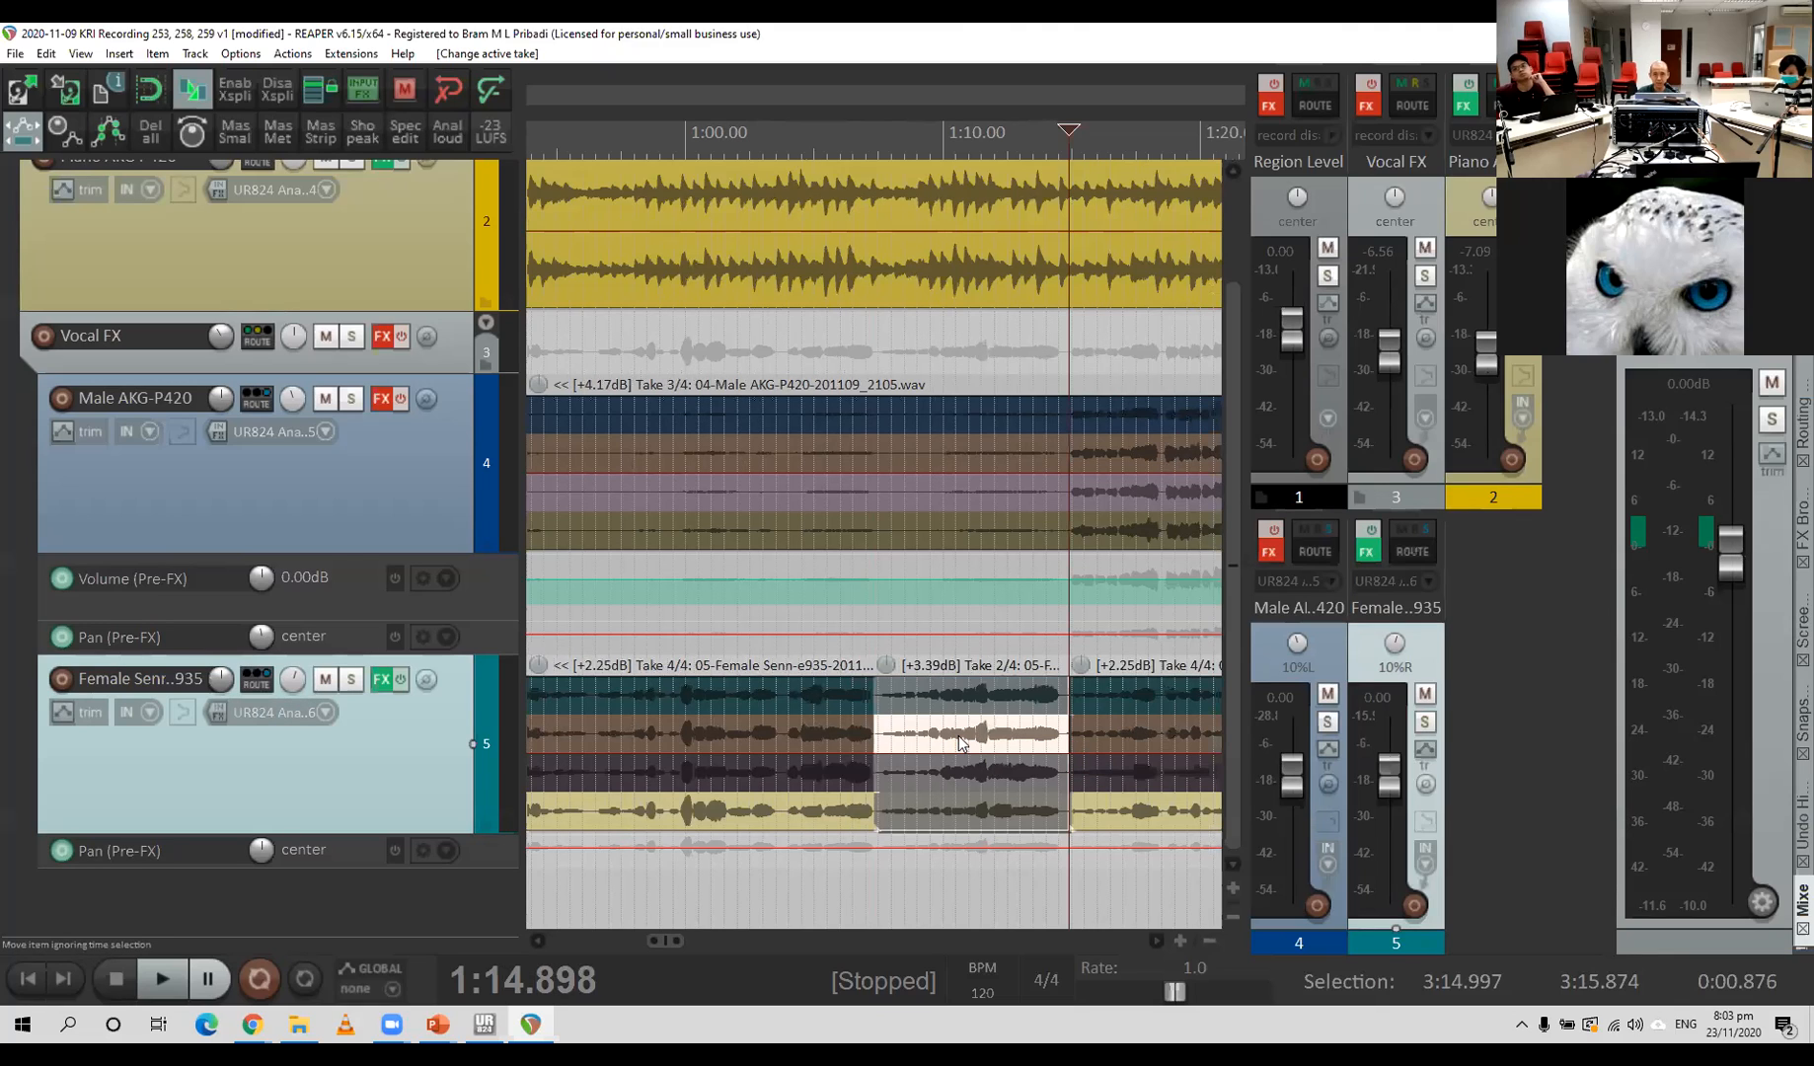
{"action": "left_click", "coordinate": [846, 893]}
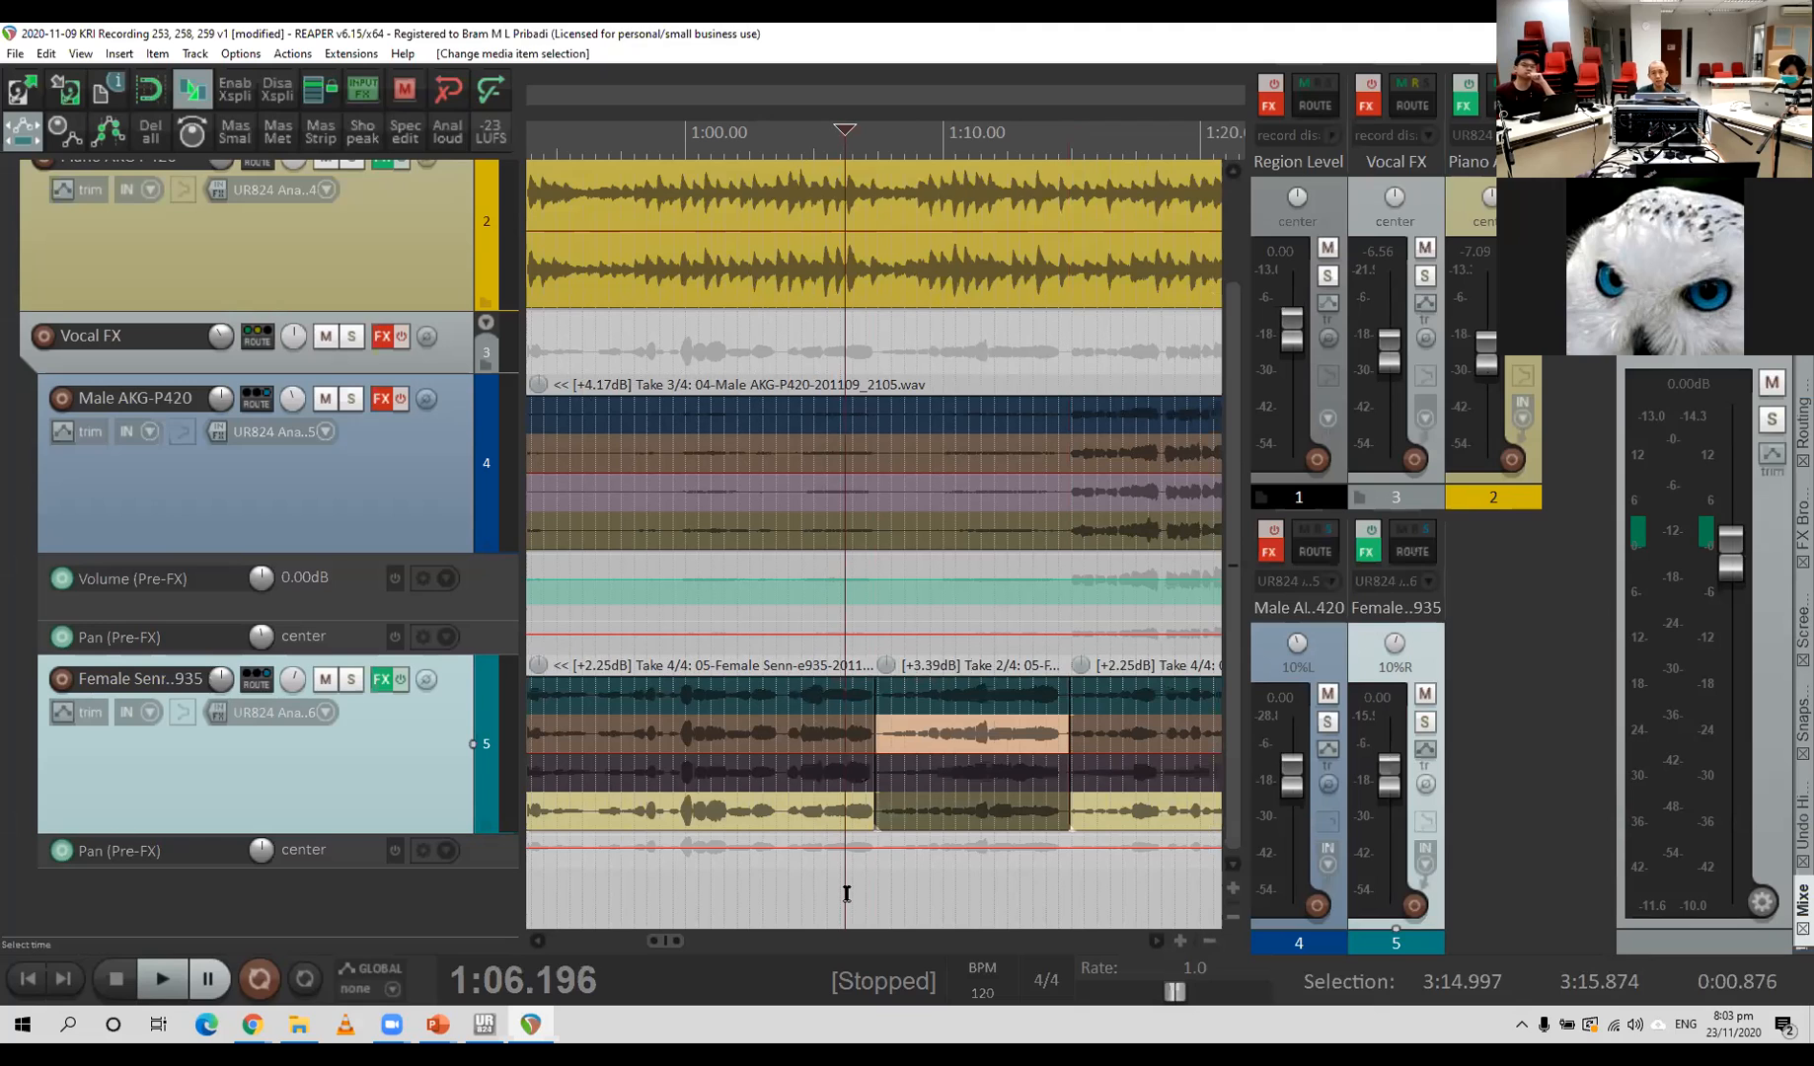
{"action": "left_click", "coordinate": [782, 905]}
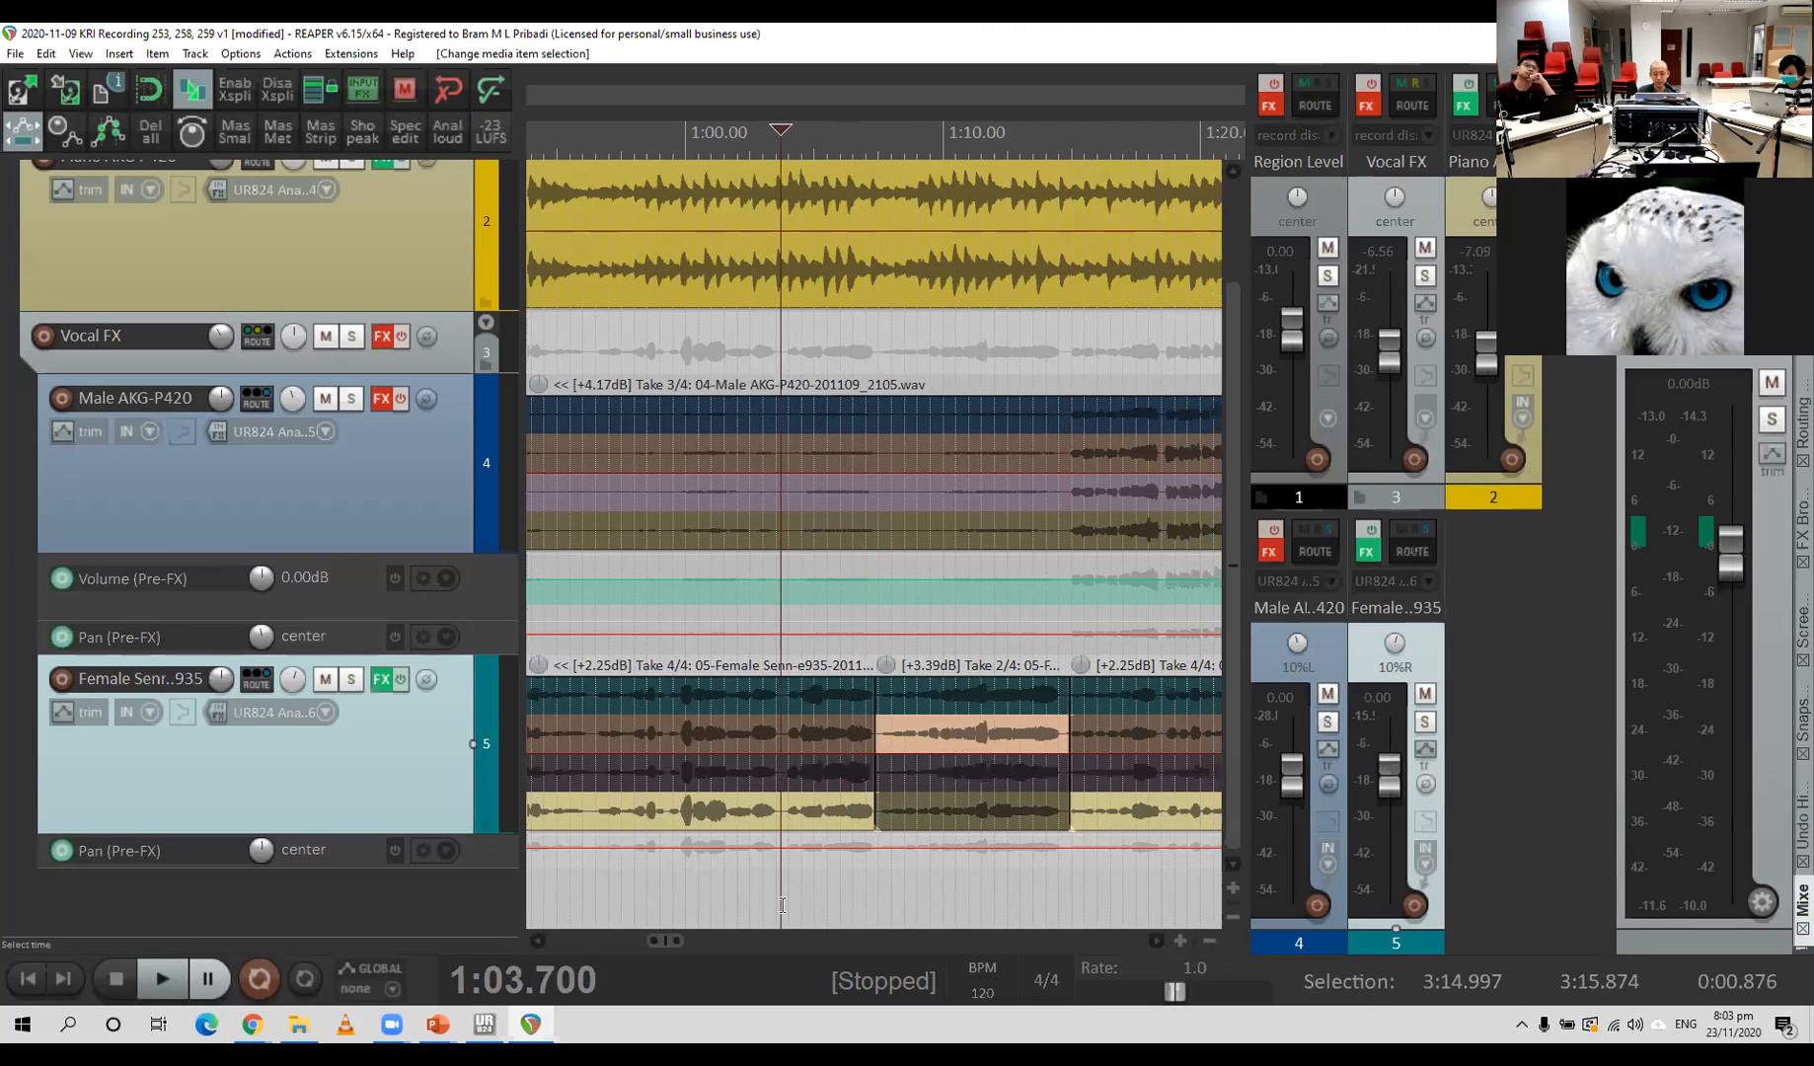
Play the mix from 1:03.700 and lower the piano track's volume to -9.92 dB during playback.
{"action": "key", "text": "space"}
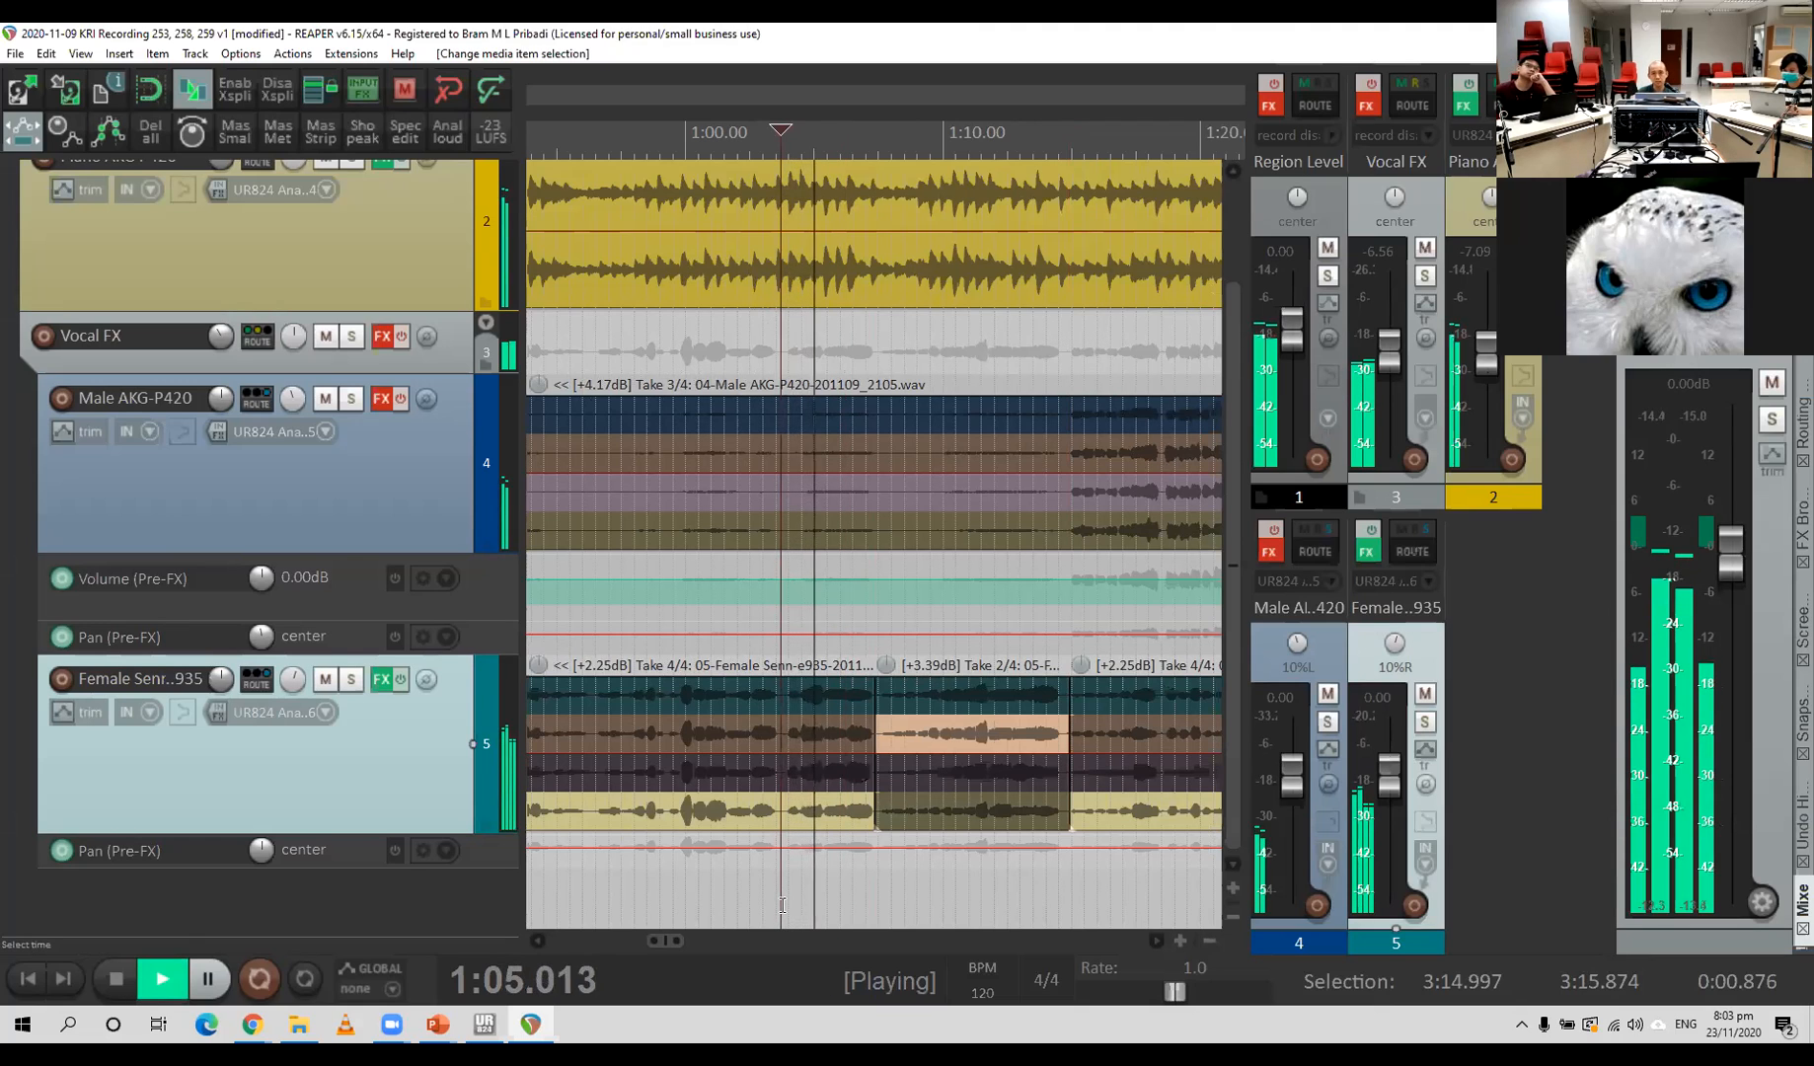
{"action": "left_click_drag", "start_coordinate": [1485, 341], "coordinate": [1484, 370]}
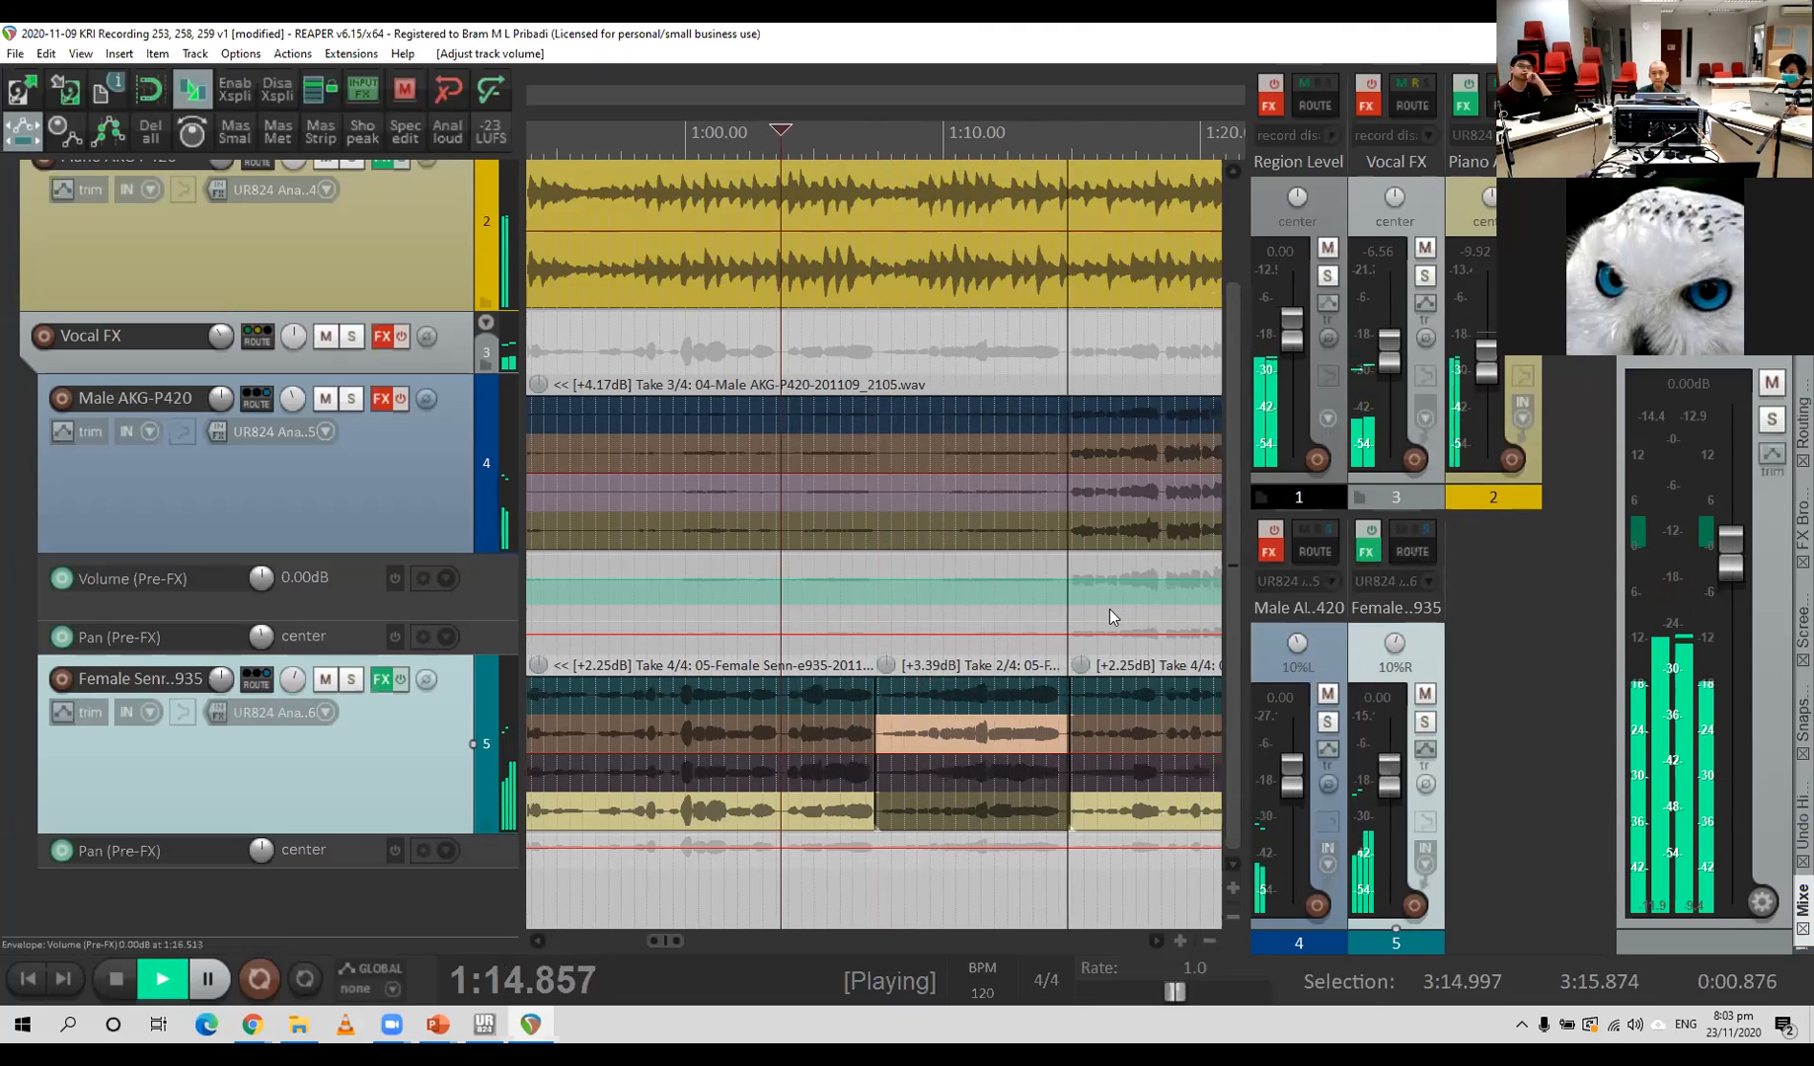
{"action": "key", "text": "space"}
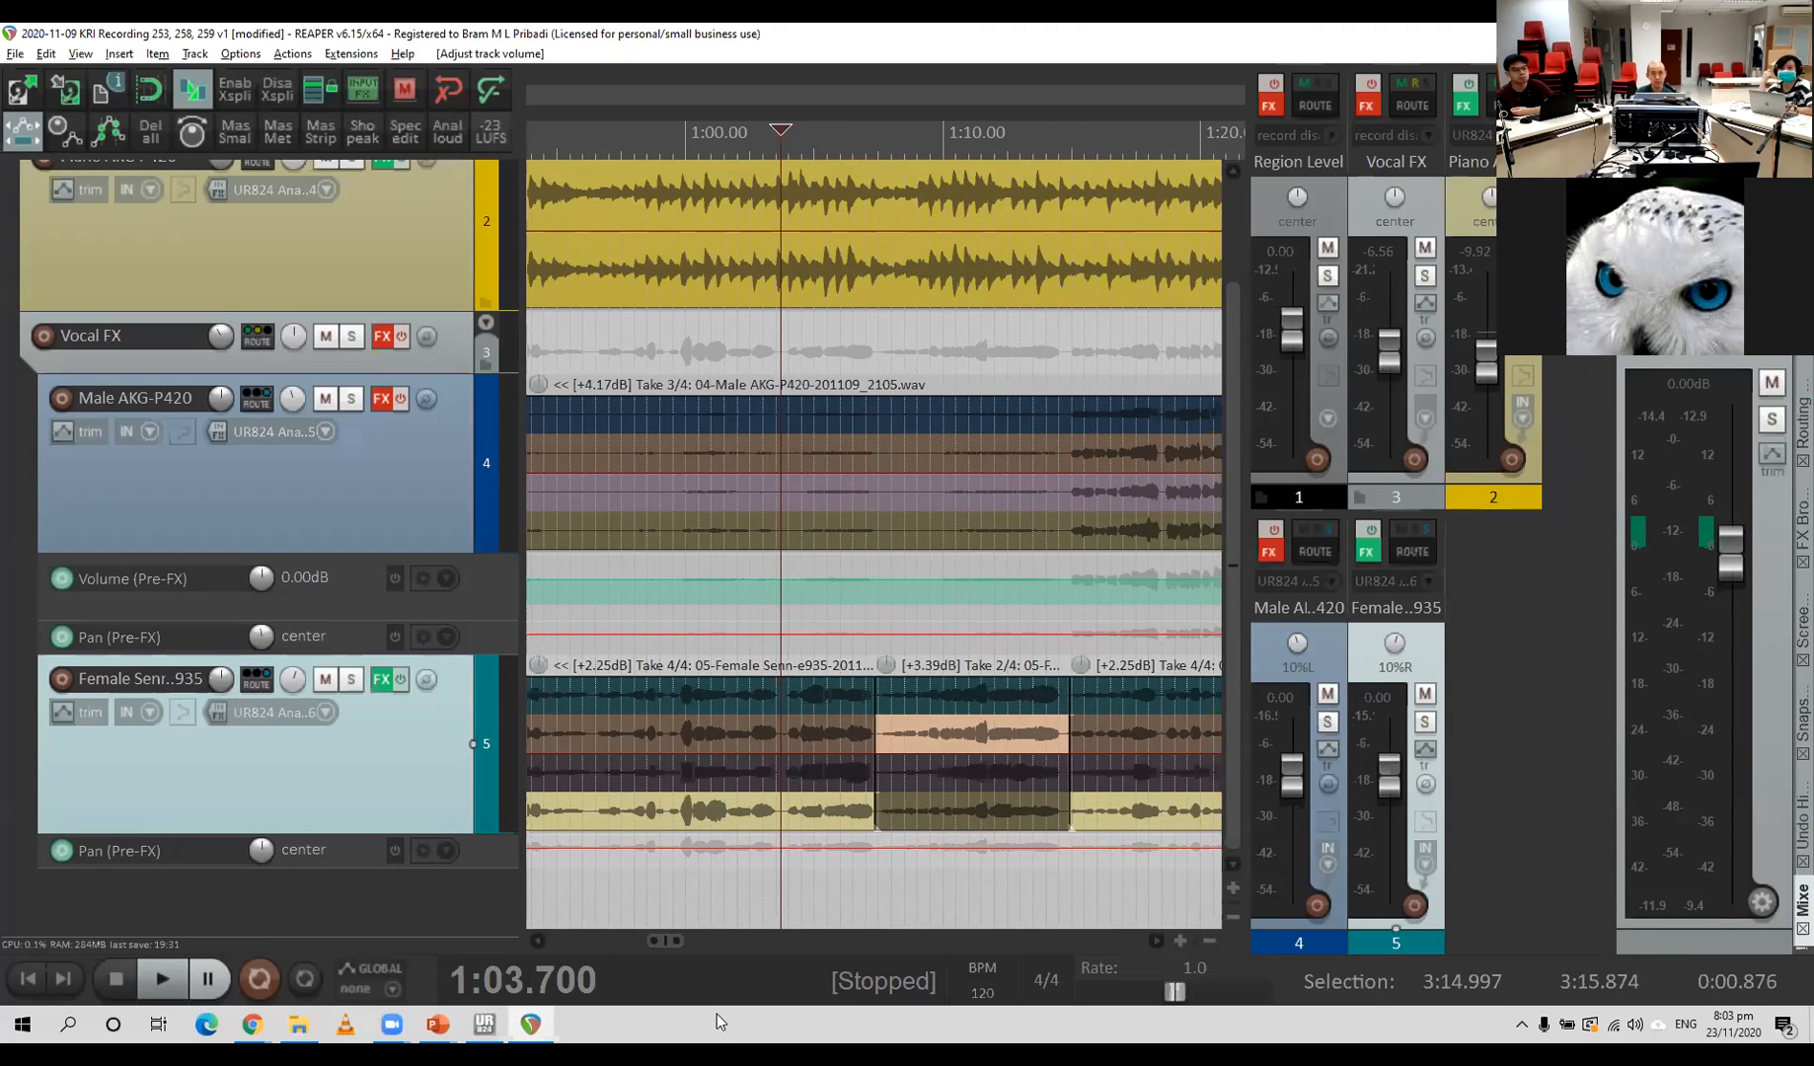
Switch to the slideshow to check the Mixing Workflow slide and return to REAPER.
{"action": "key", "text": "alt+Tab"}
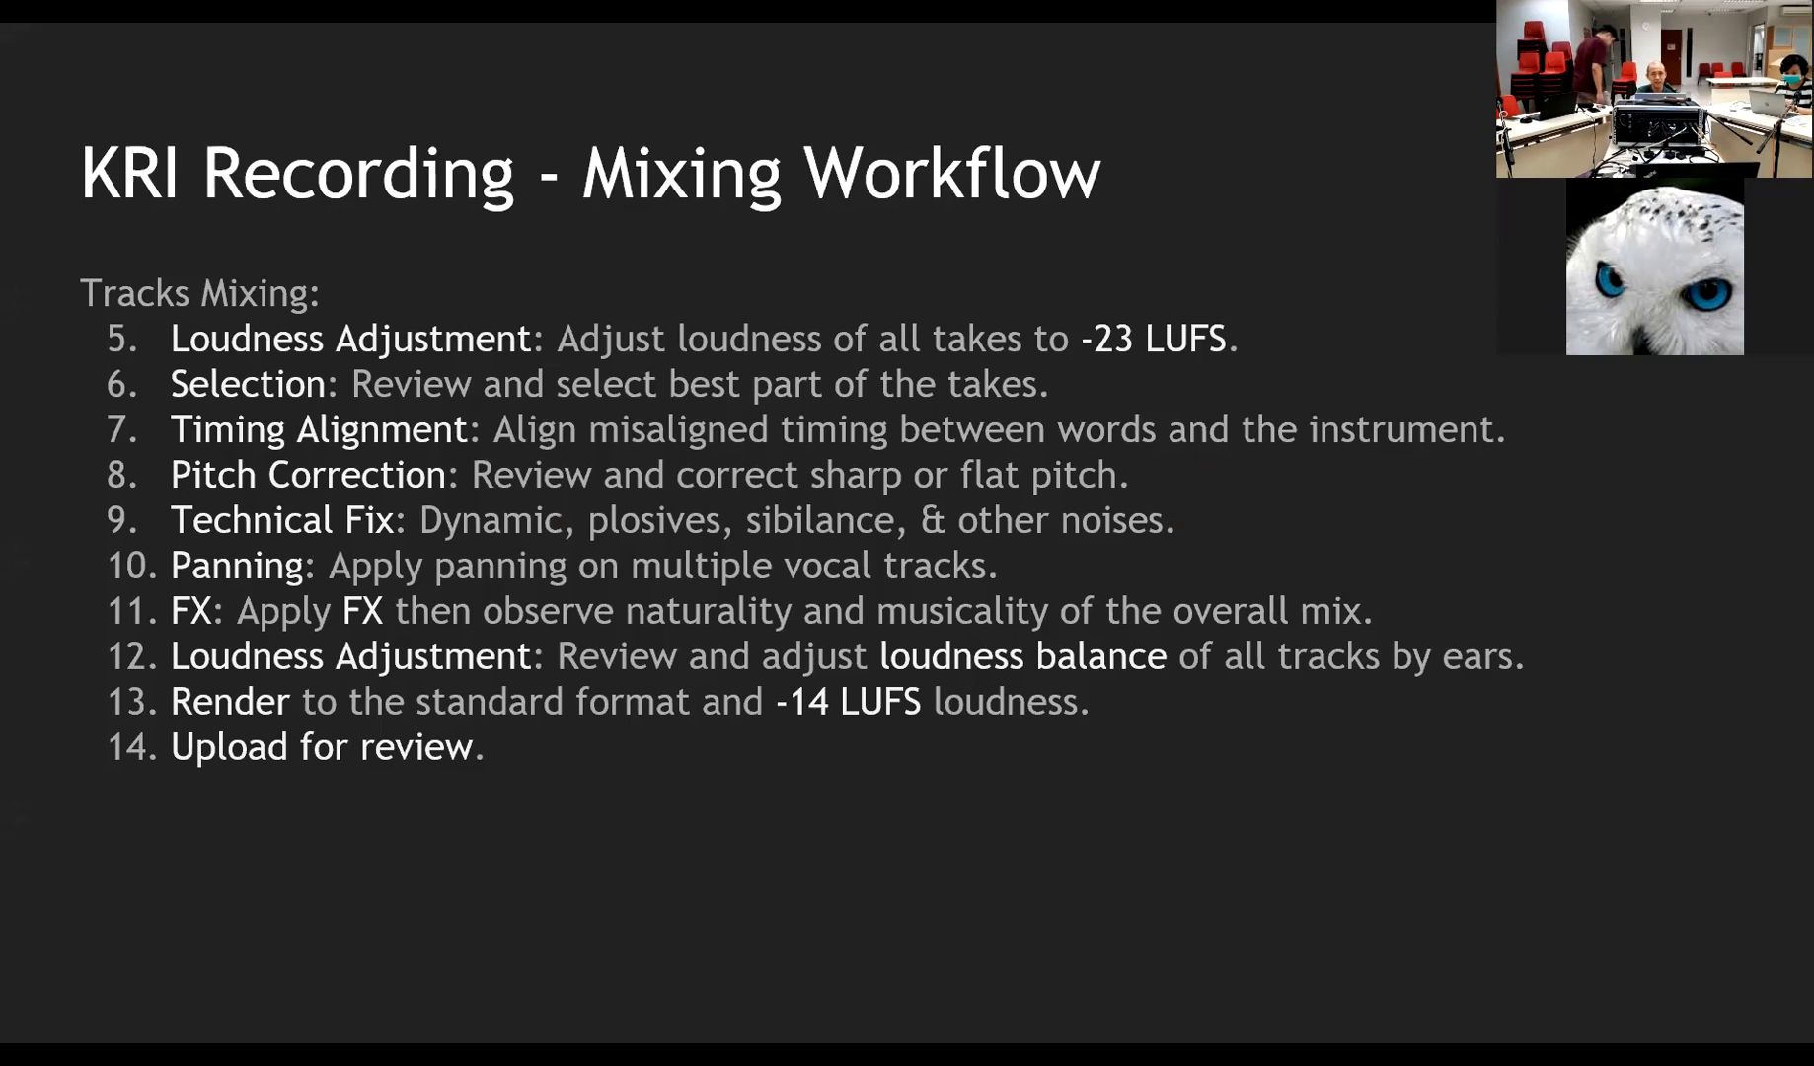
{"action": "key", "text": "alt+Tab"}
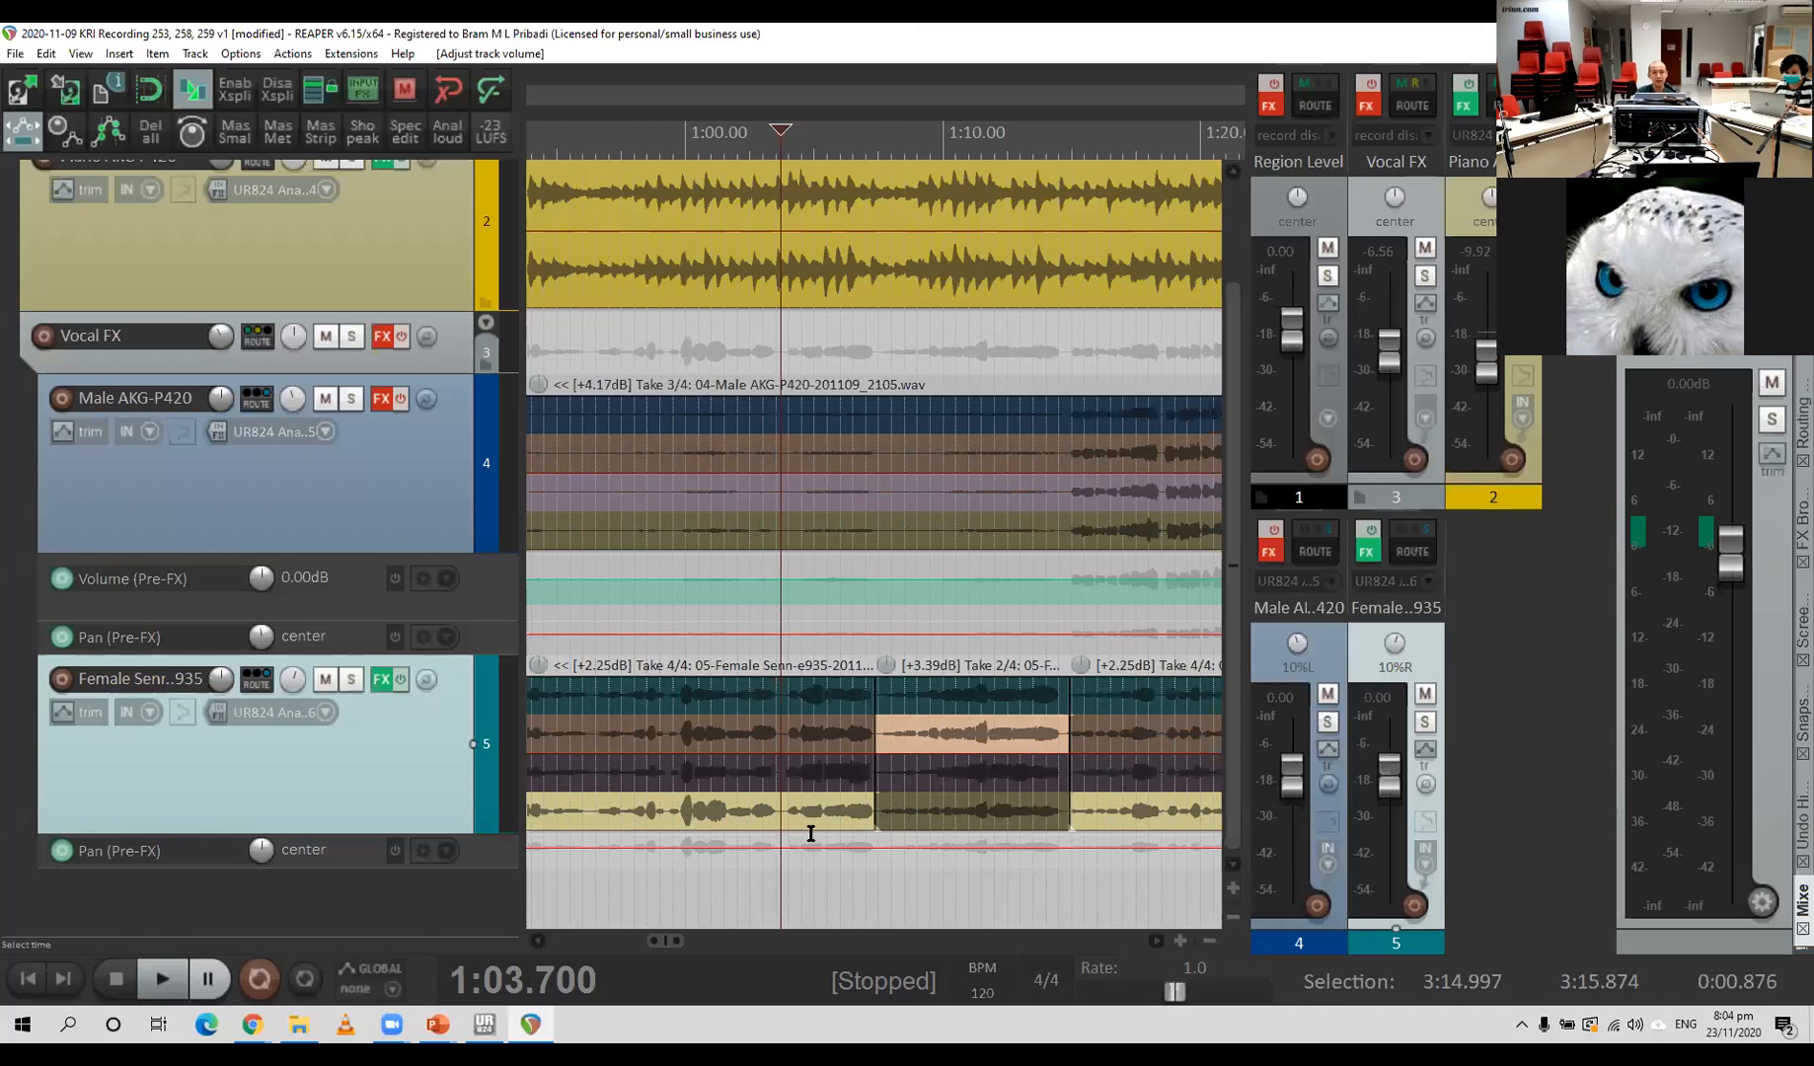
Make take 4 active for the first song's Male AKG-P420 vocal item.
{"action": "scroll", "coordinate": [809, 830], "scroll_direction": "down", "scroll_amount": 4}
{"action": "scroll", "coordinate": [810, 830], "scroll_direction": "down", "scroll_amount": 8}
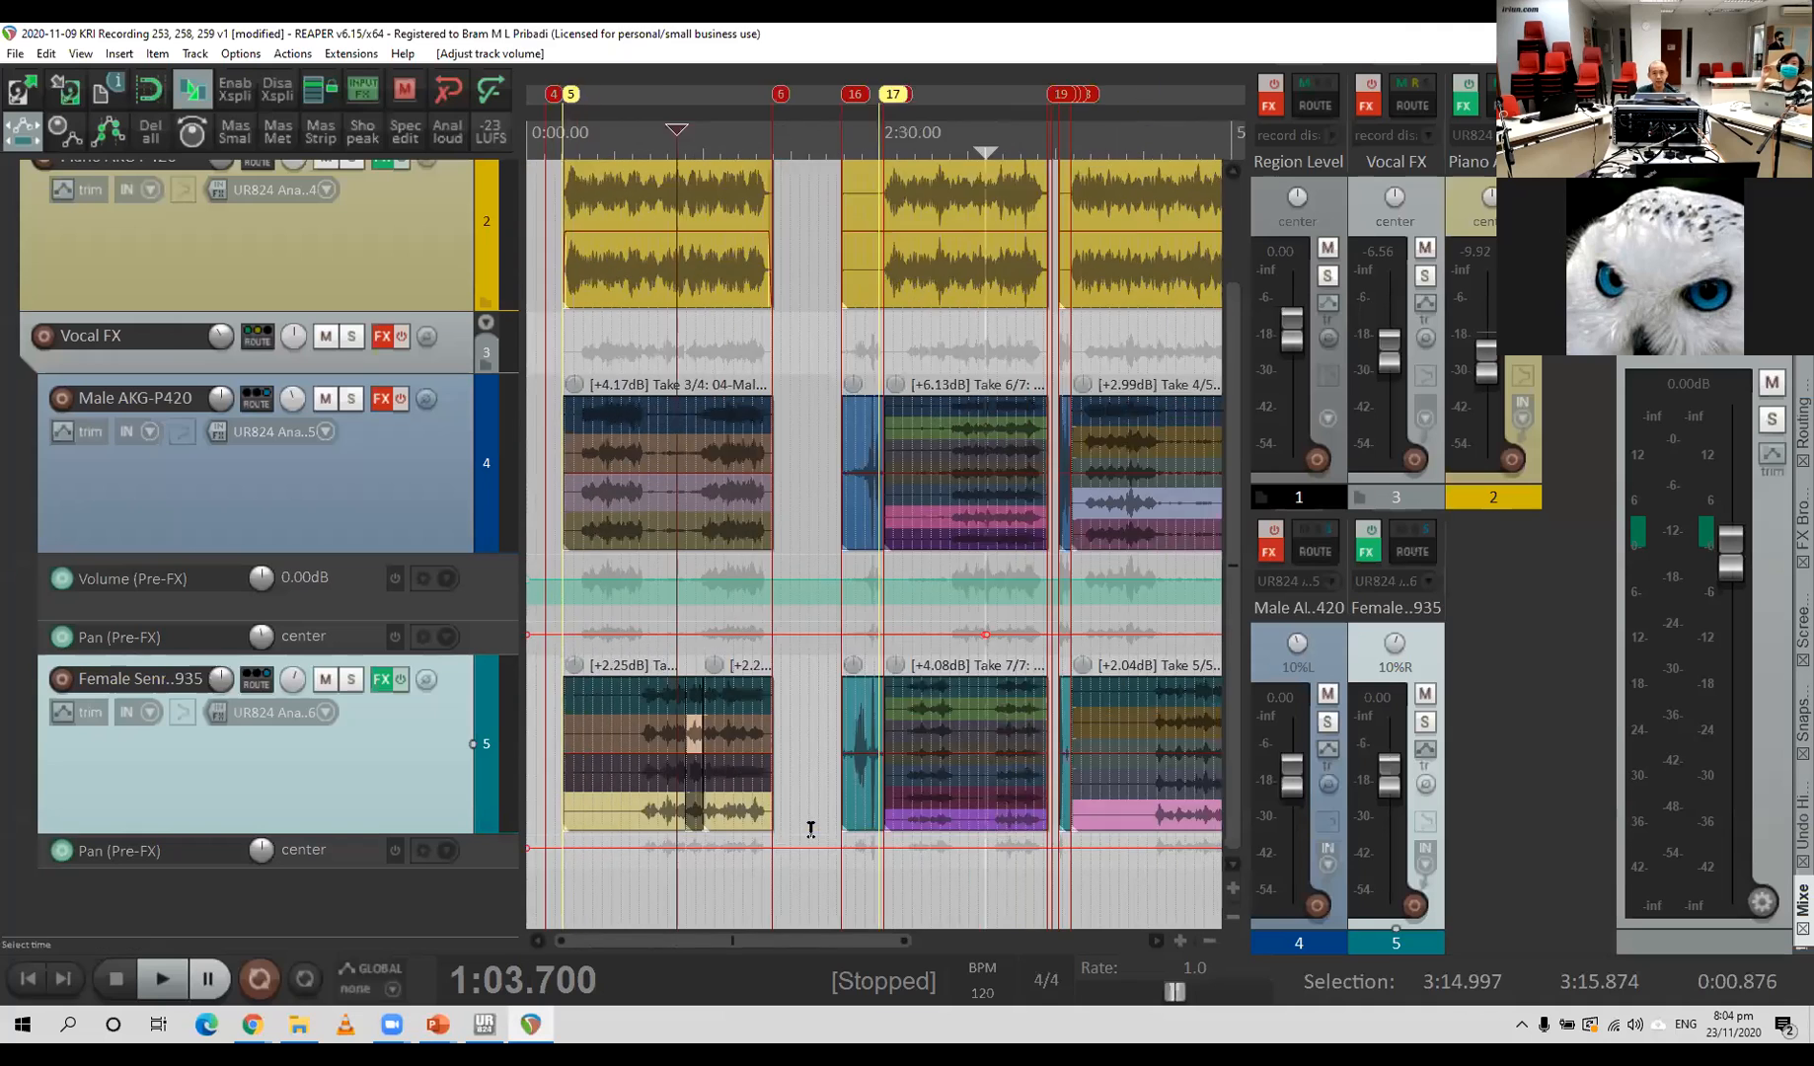
{"action": "scroll", "coordinate": [760, 651], "scroll_direction": "up", "scroll_amount": 3}
{"action": "scroll", "coordinate": [774, 707], "scroll_direction": "up", "scroll_amount": 3}
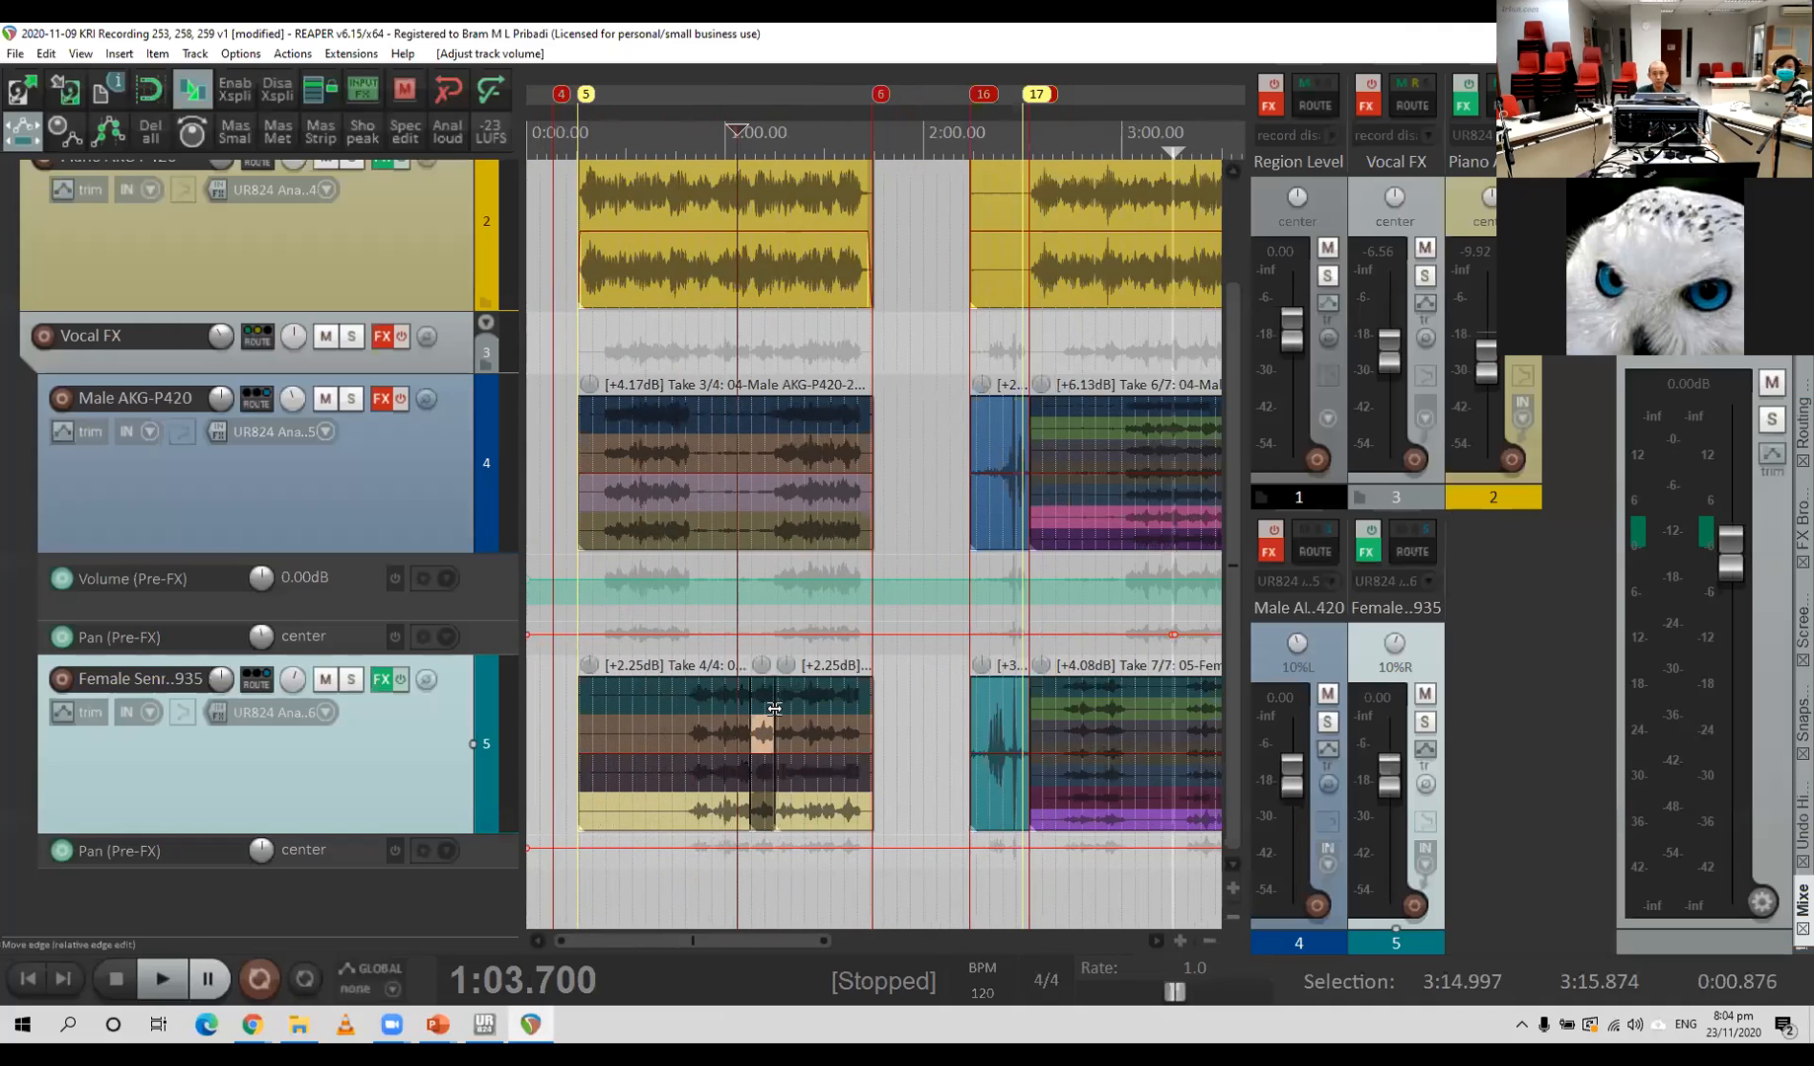
{"action": "scroll", "coordinate": [754, 654], "scroll_direction": "up", "scroll_amount": 3}
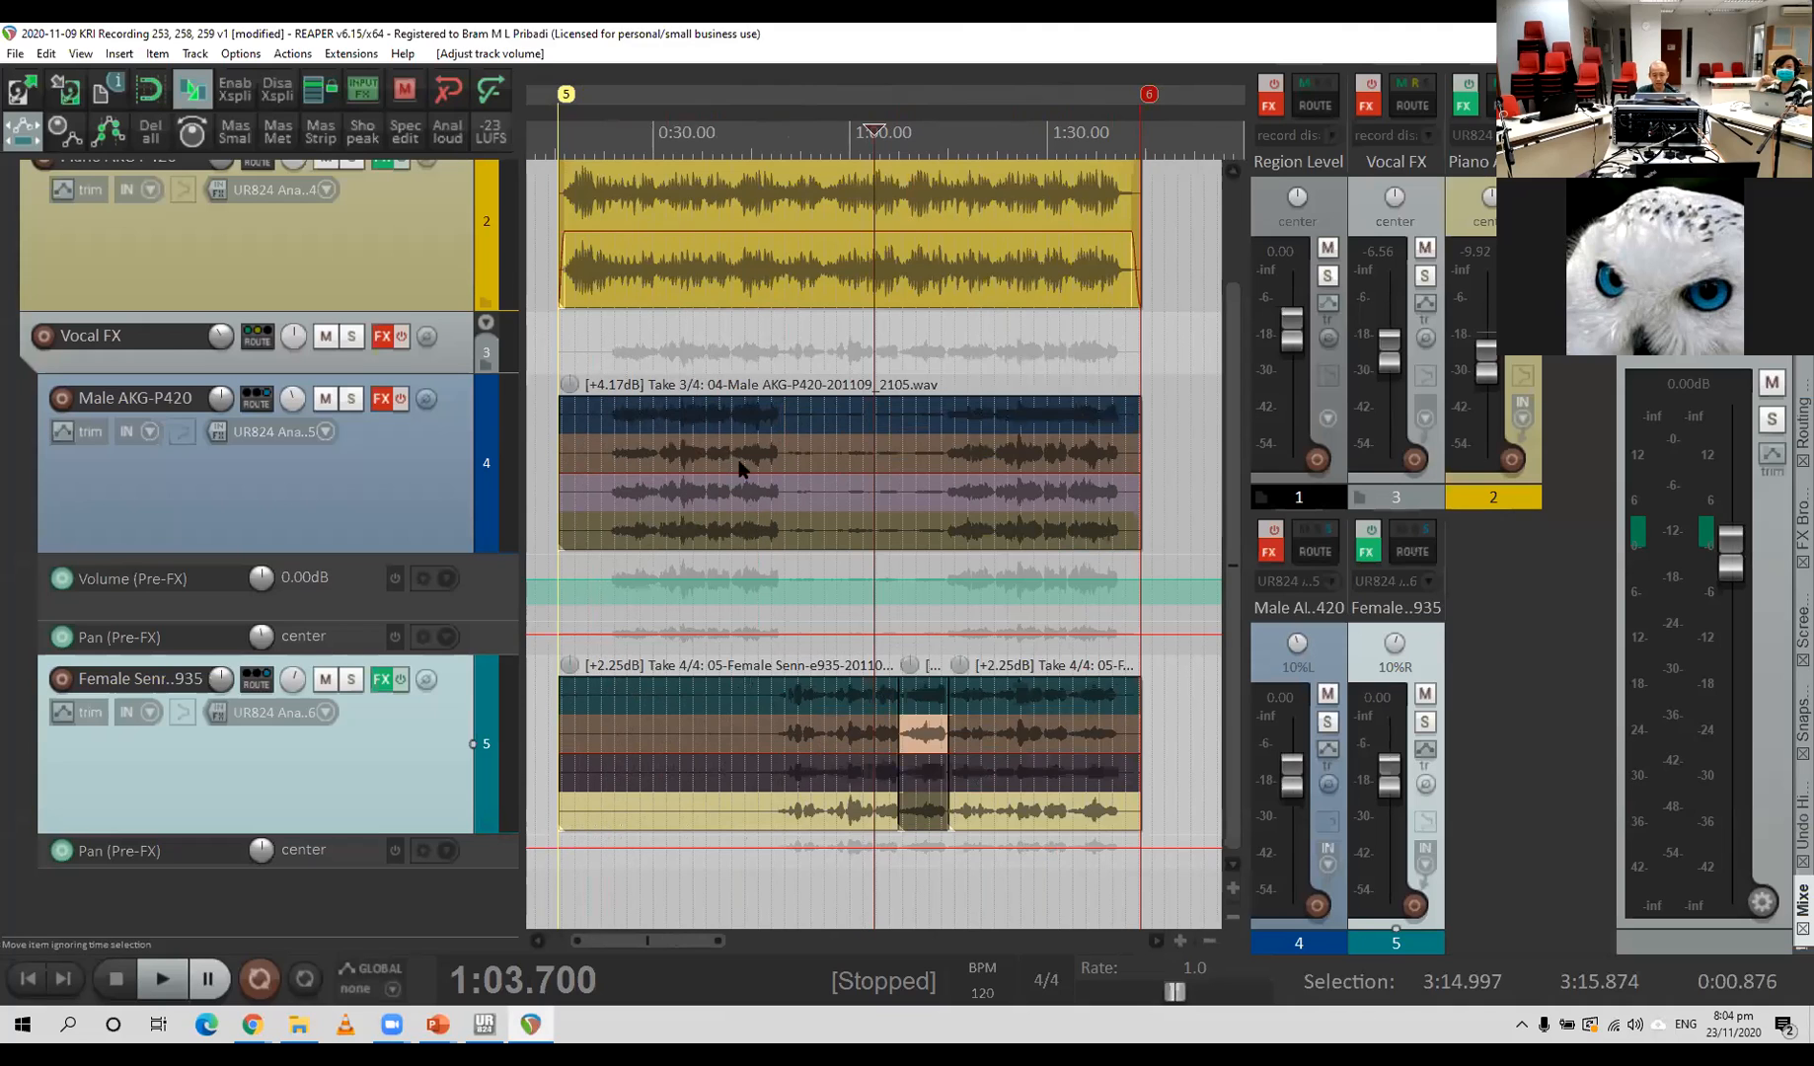
{"action": "left_click", "coordinate": [723, 543]}
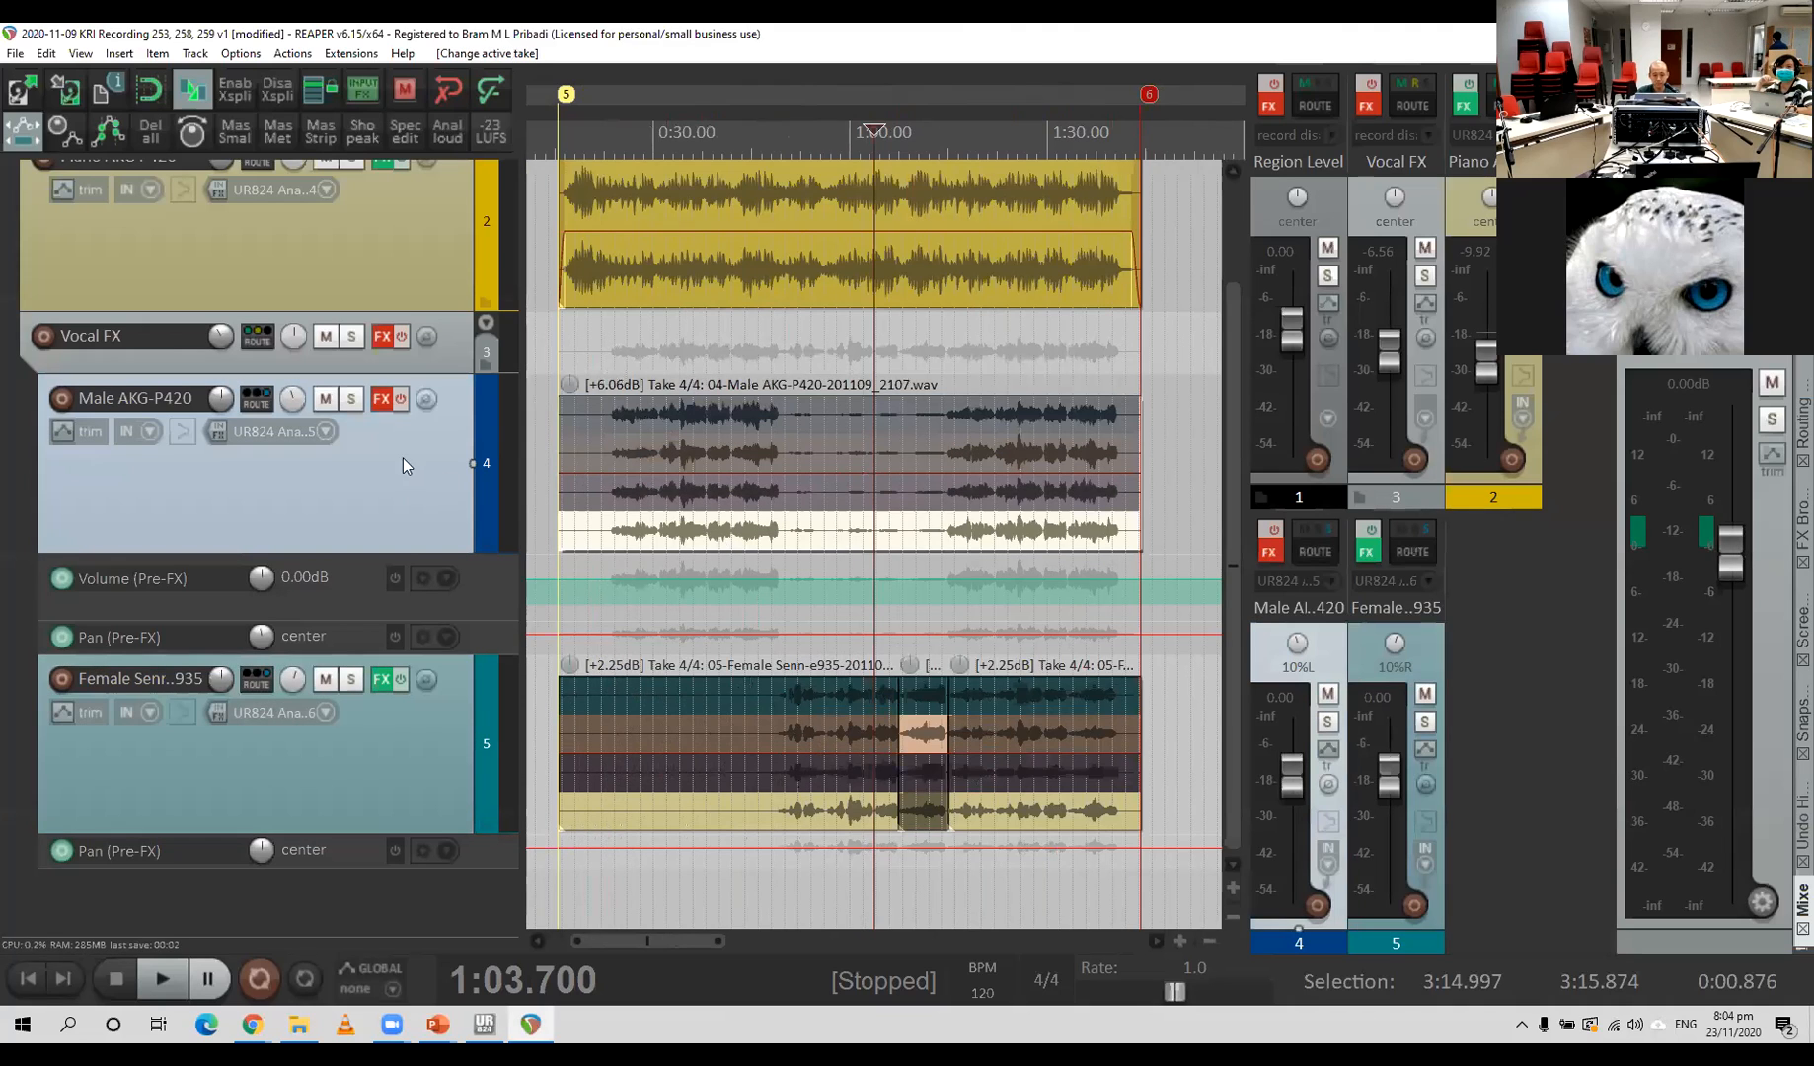
Split the items on all tracks at 0:38.220 and make take 3 active for the male vocal section following the split.
{"action": "left_click", "coordinate": [657, 556]}
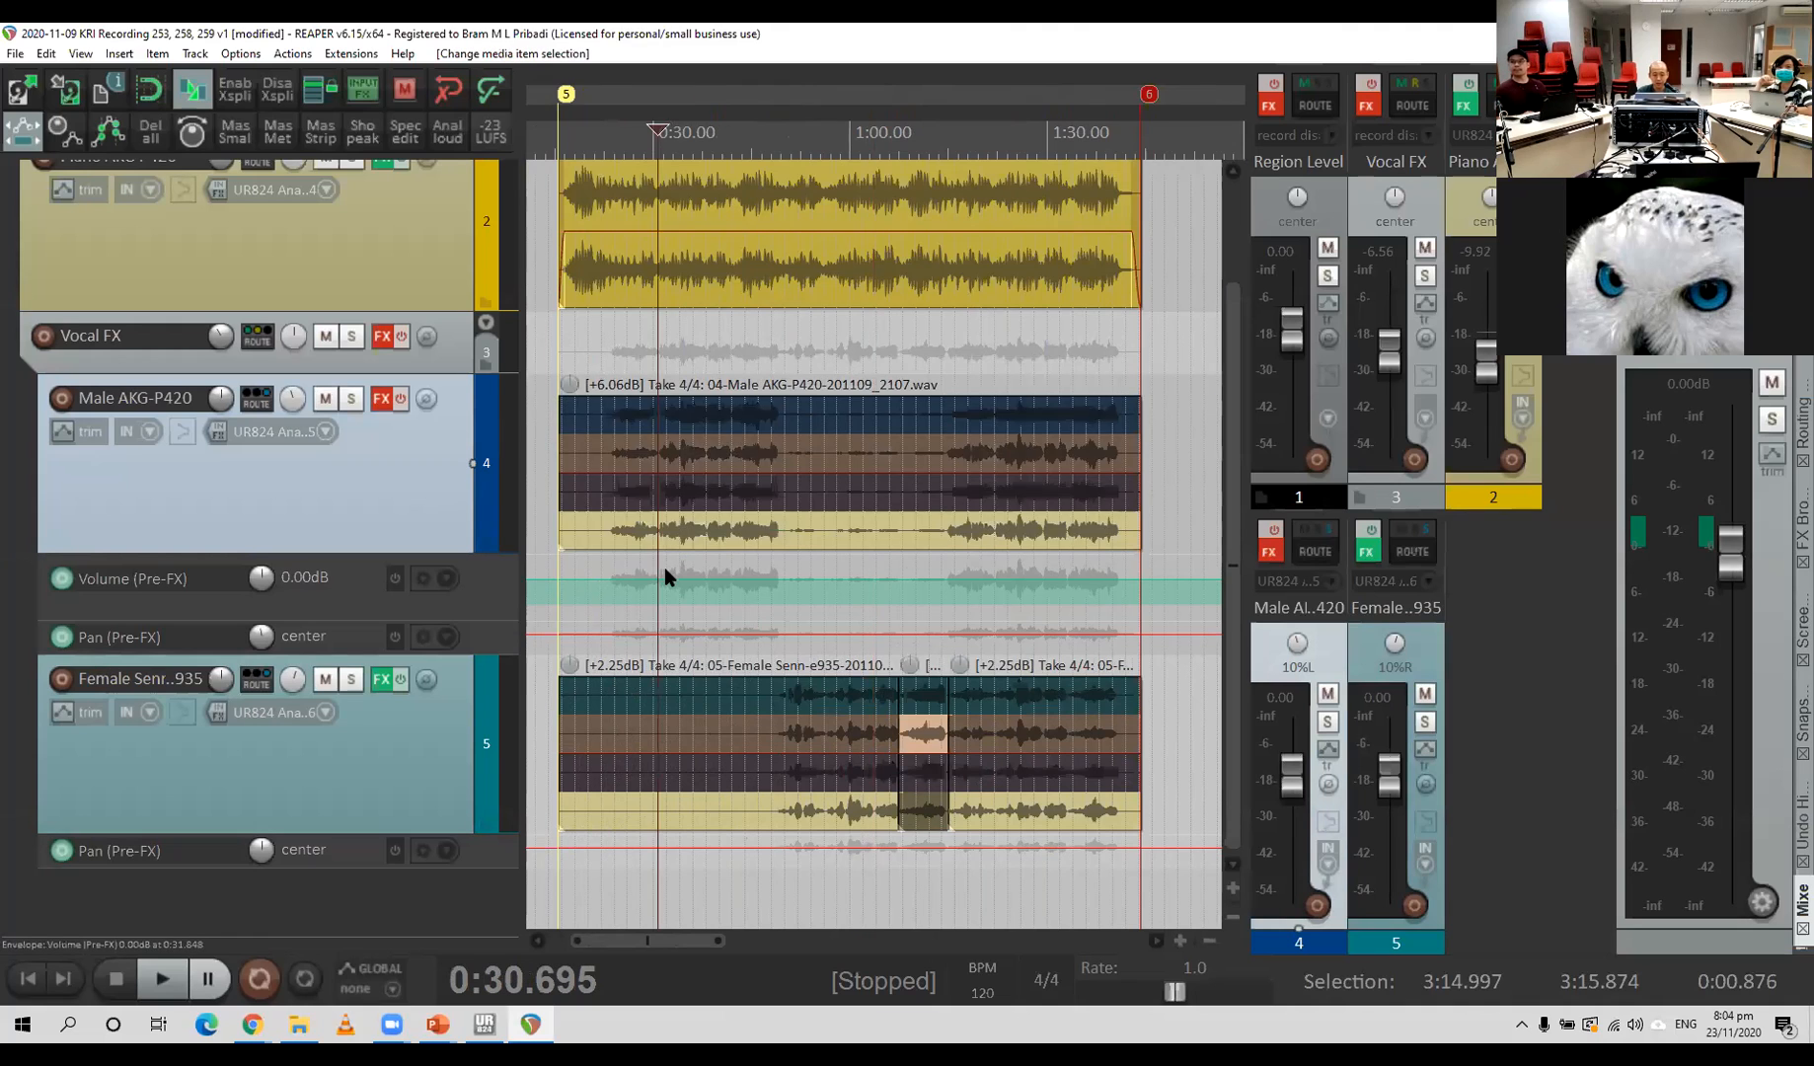
{"action": "scroll", "coordinate": [664, 567], "scroll_direction": "up", "scroll_amount": 3}
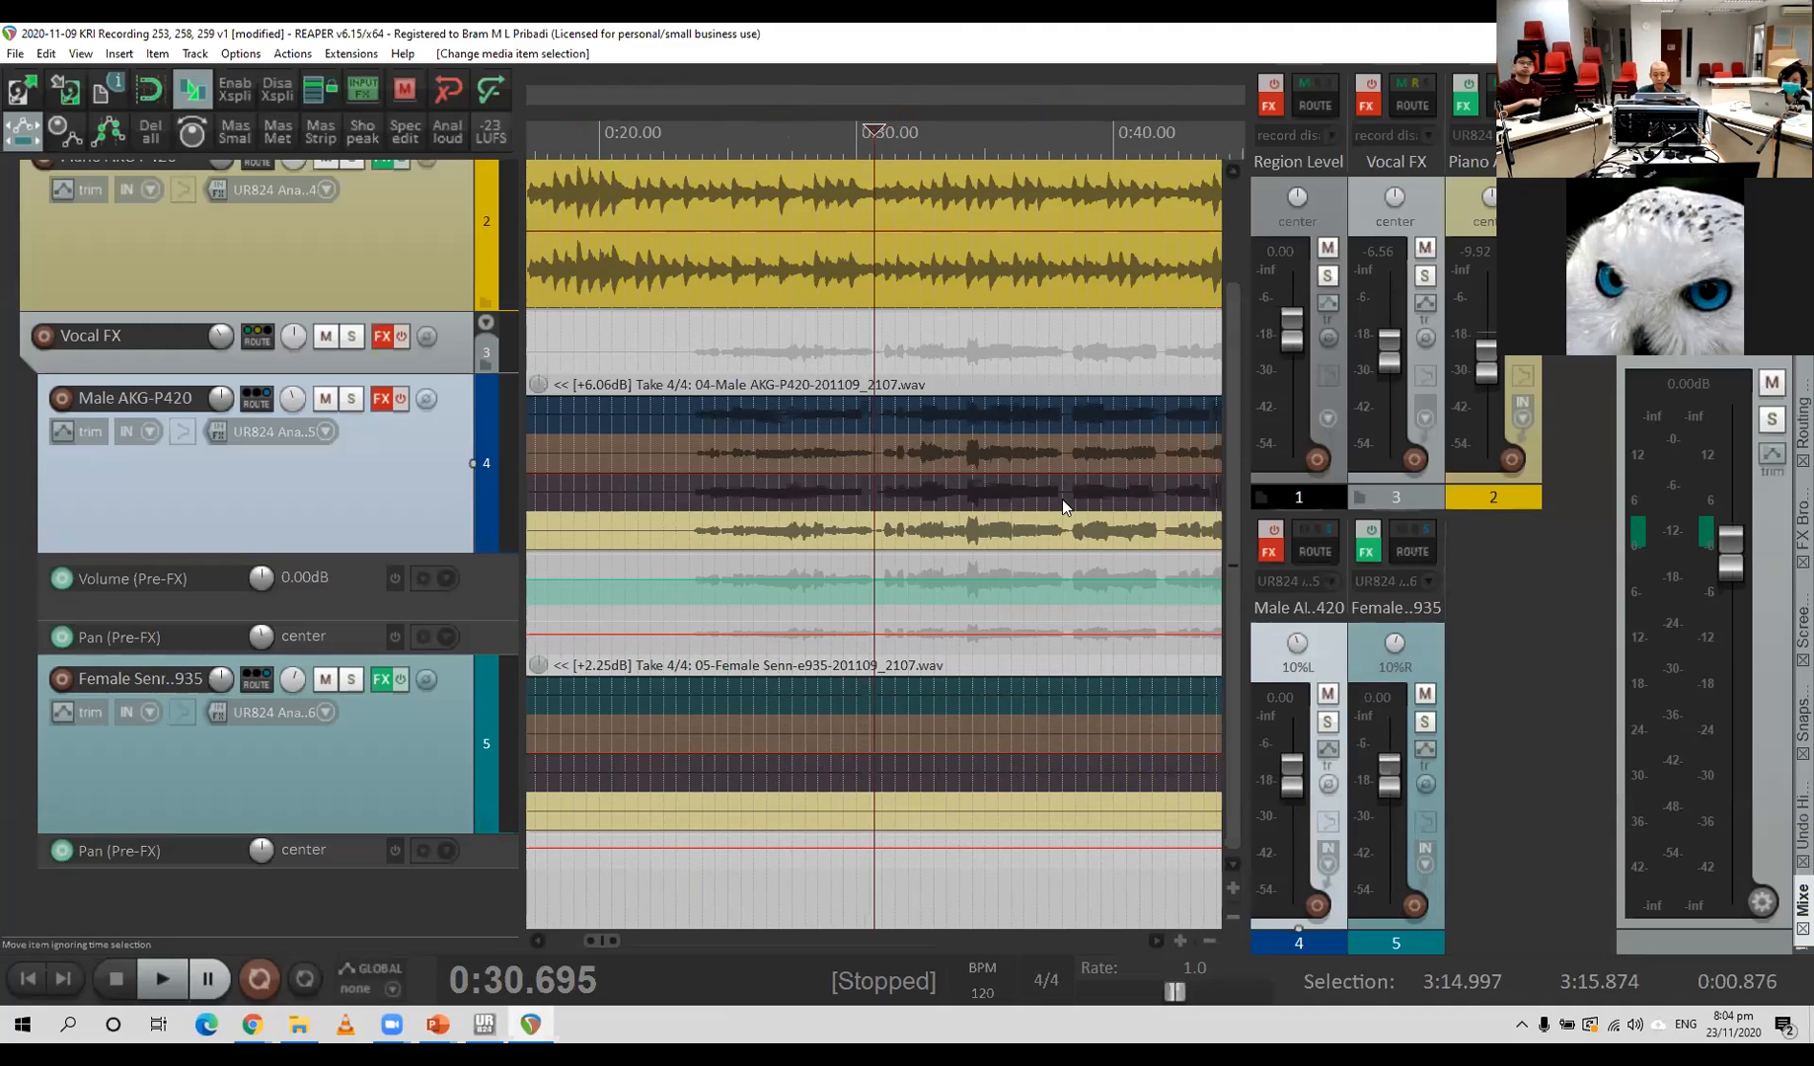
{"action": "left_click", "coordinate": [1069, 556]}
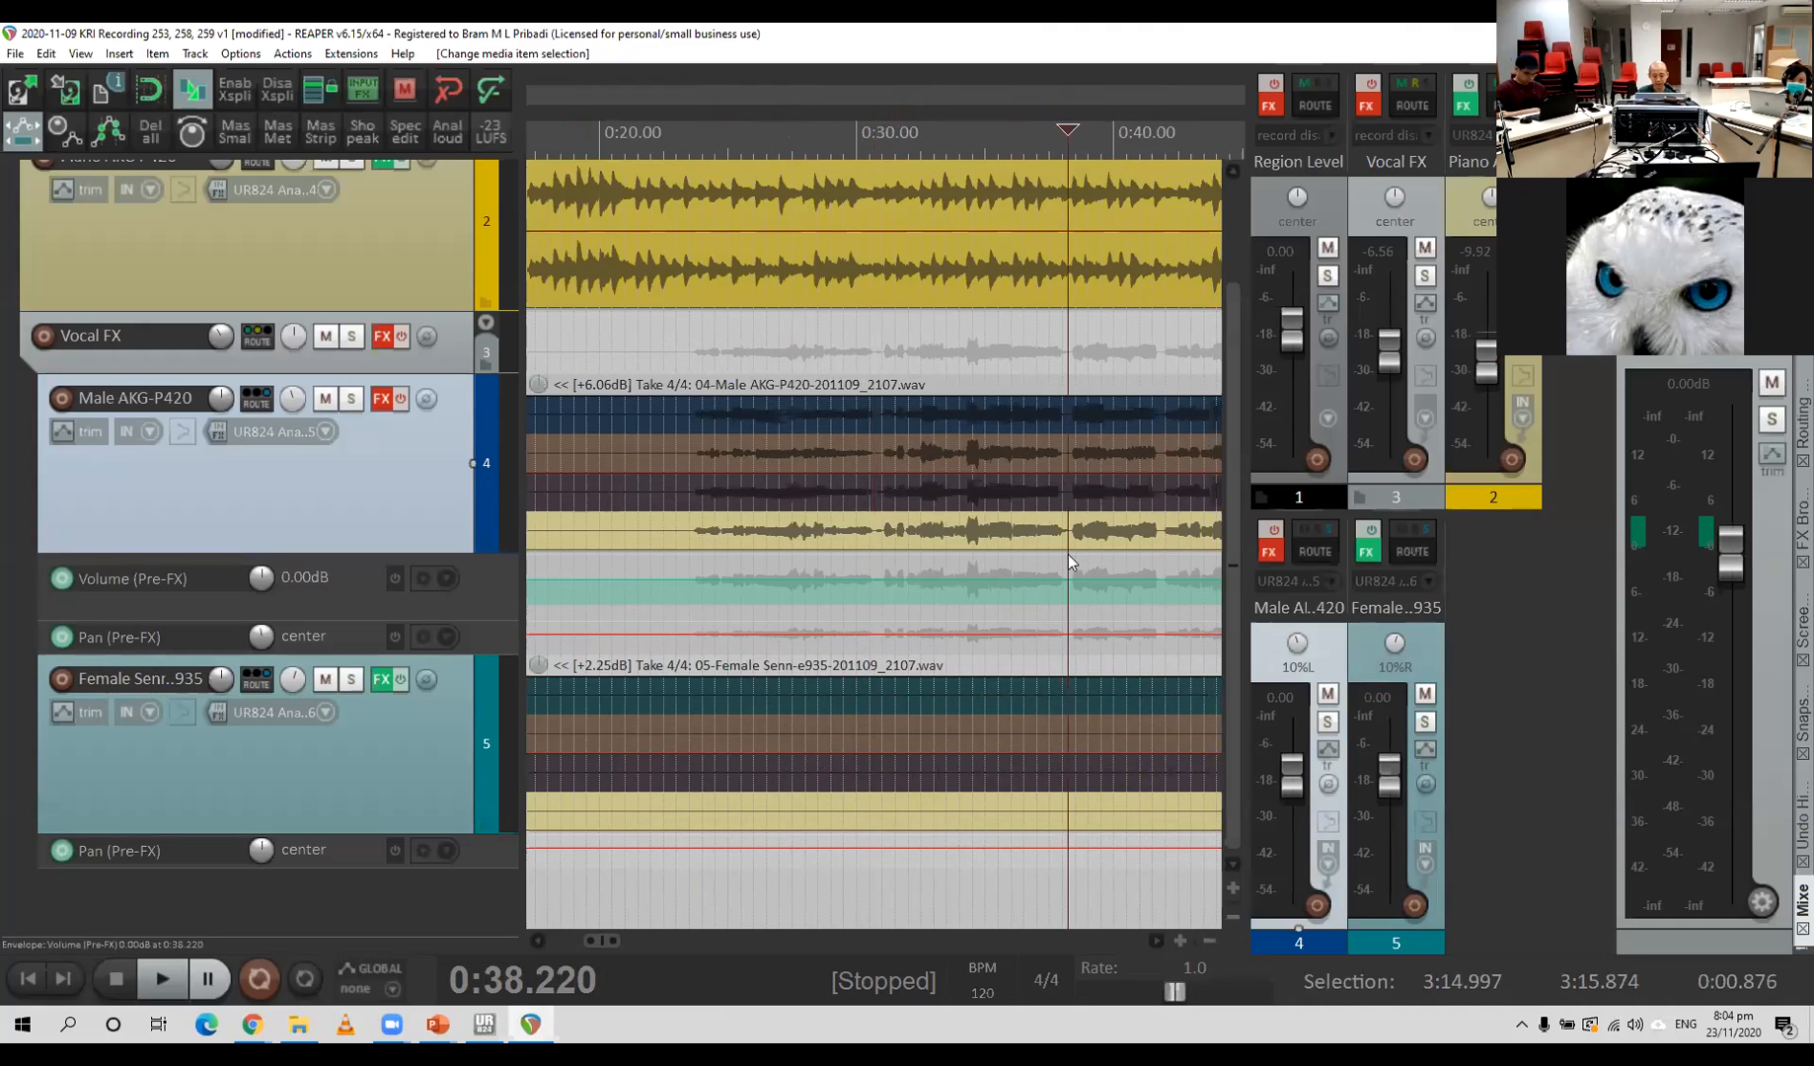
{"action": "key", "text": "s"}
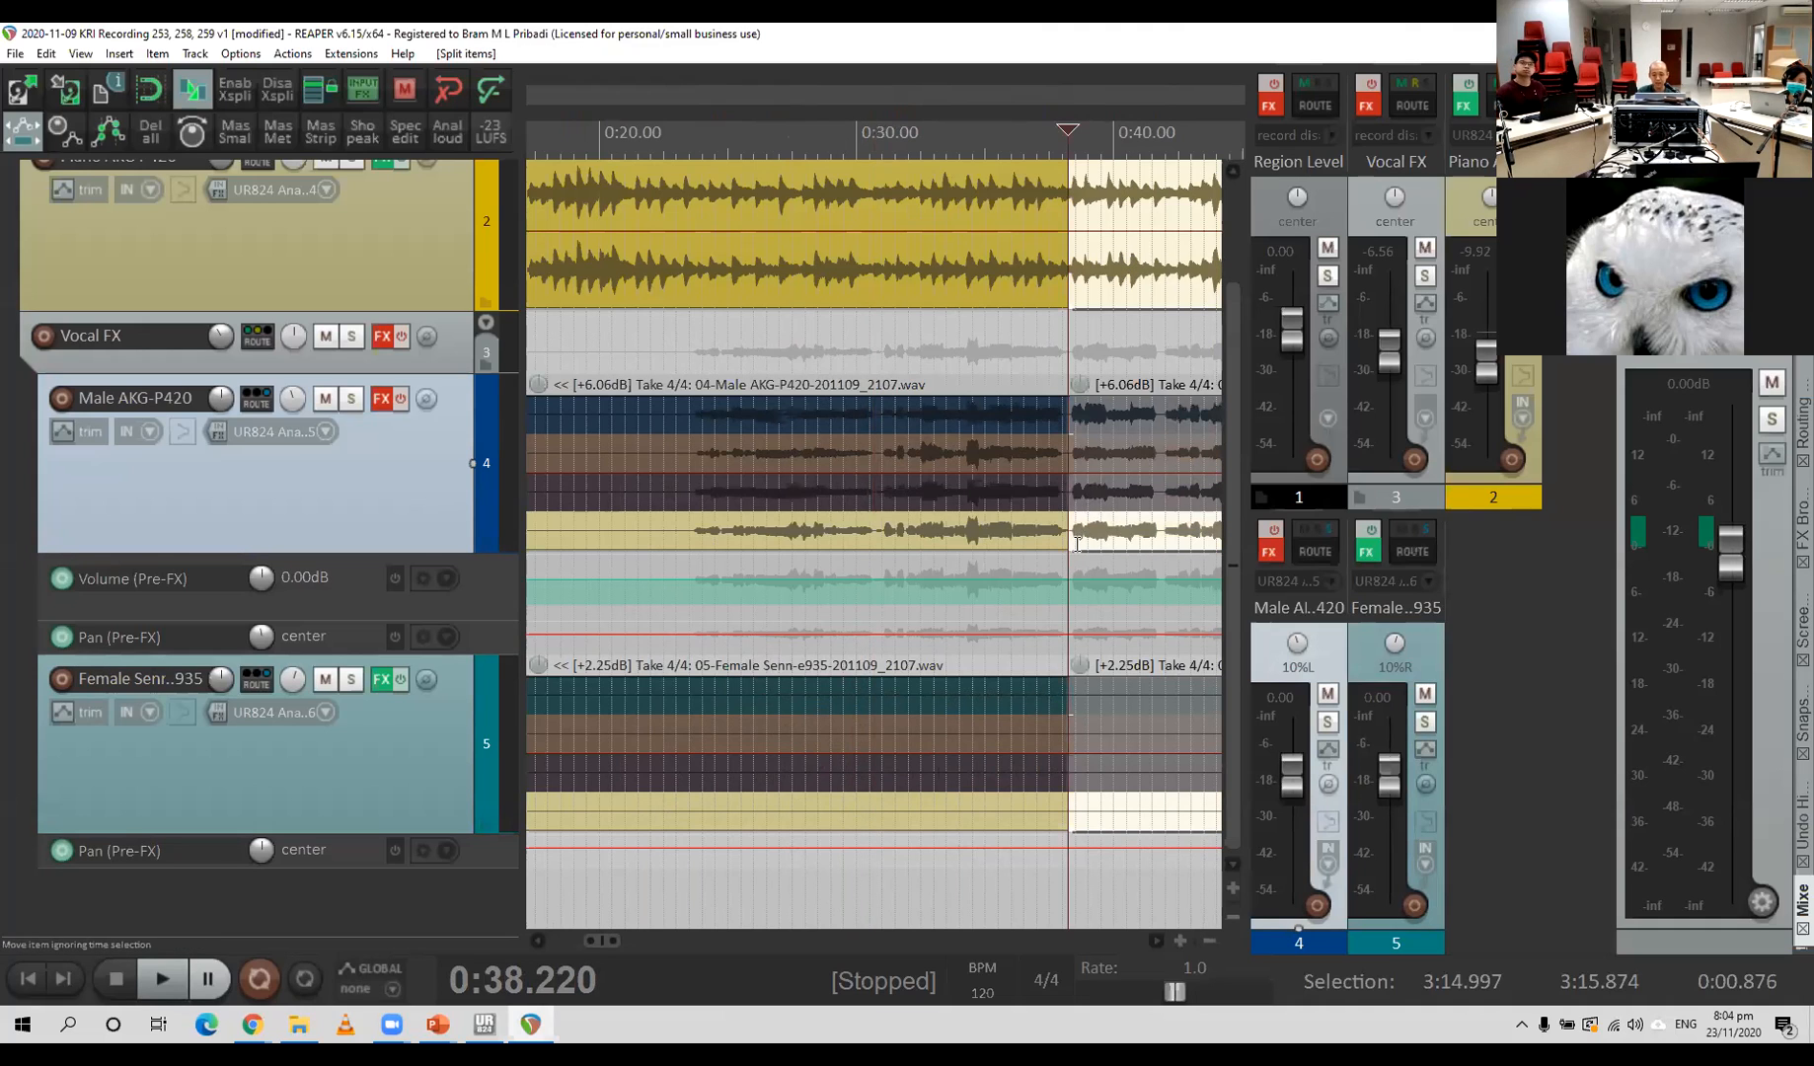
{"action": "left_click", "coordinate": [1085, 493]}
Split the items on all tracks at 0:41.918 and make take 2 active for the male vocal section following the split.
{"action": "scroll", "coordinate": [1092, 562], "scroll_direction": "down", "scroll_amount": 3}
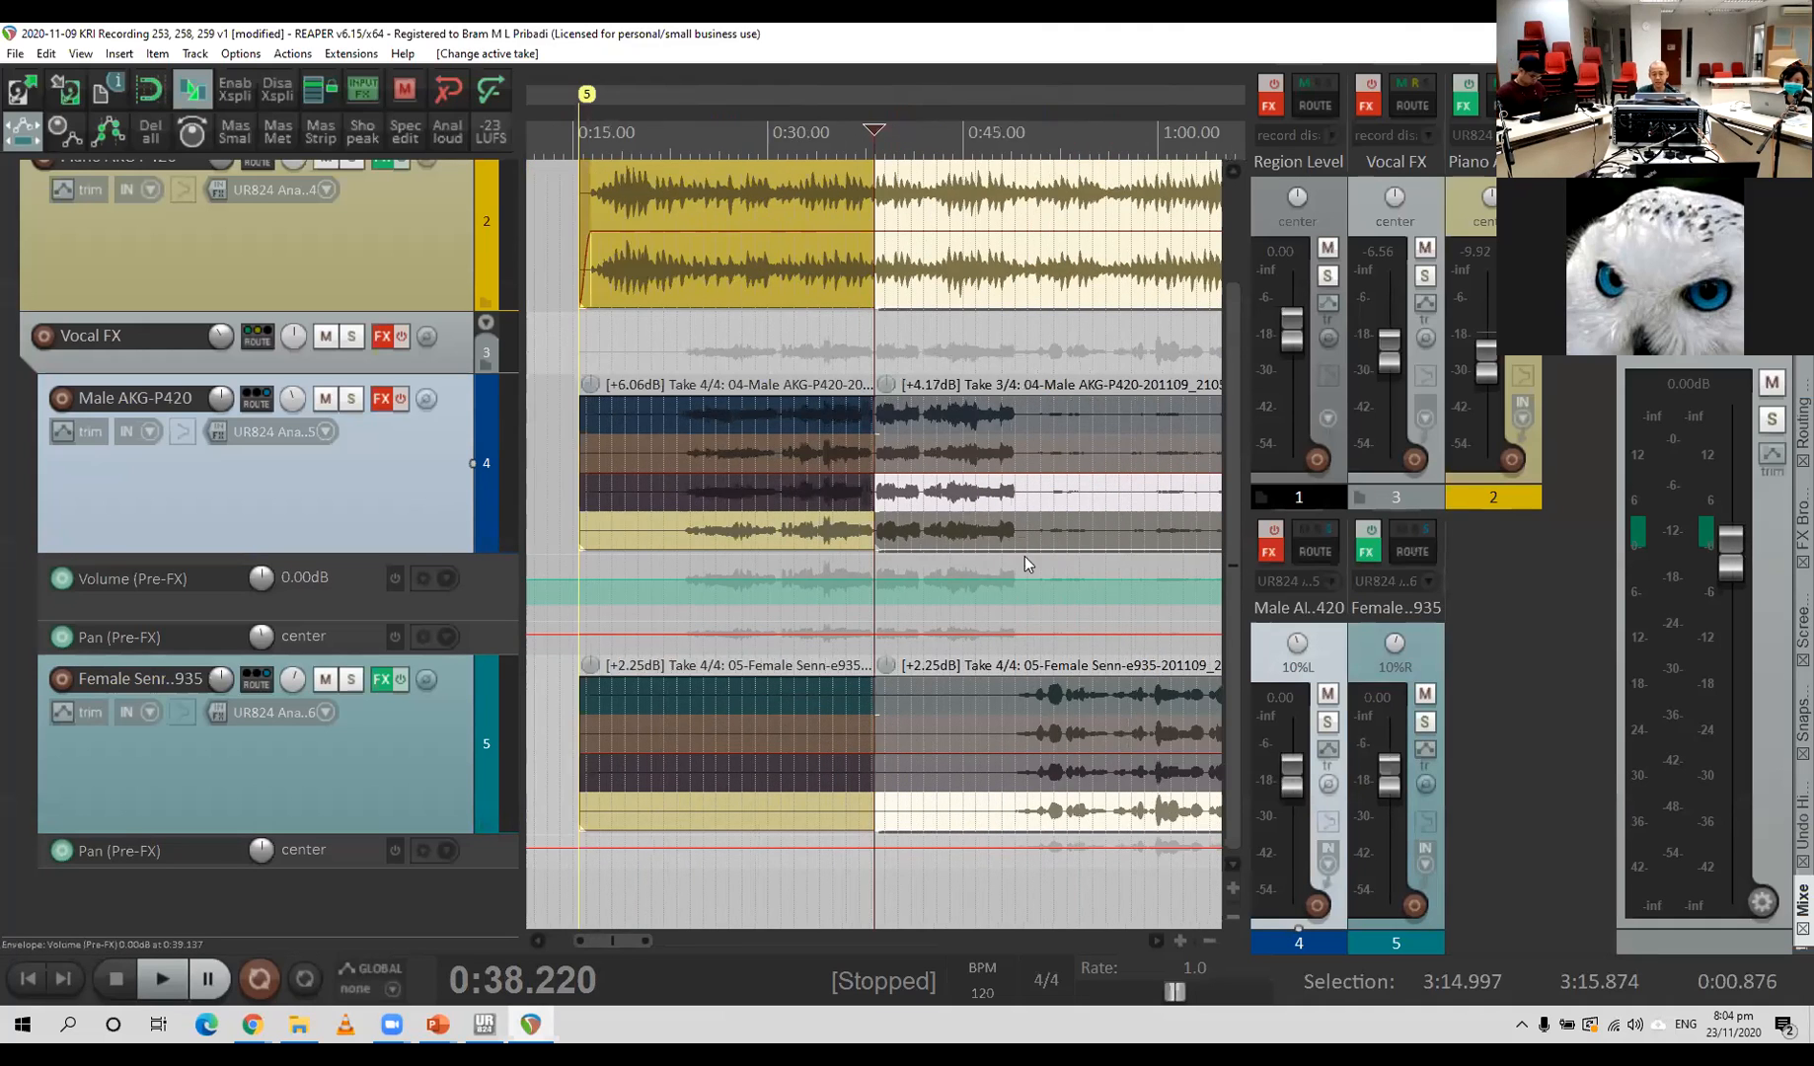
{"action": "left_click", "coordinate": [915, 554]}
{"action": "scroll", "coordinate": [916, 554], "scroll_direction": "up", "scroll_amount": 5}
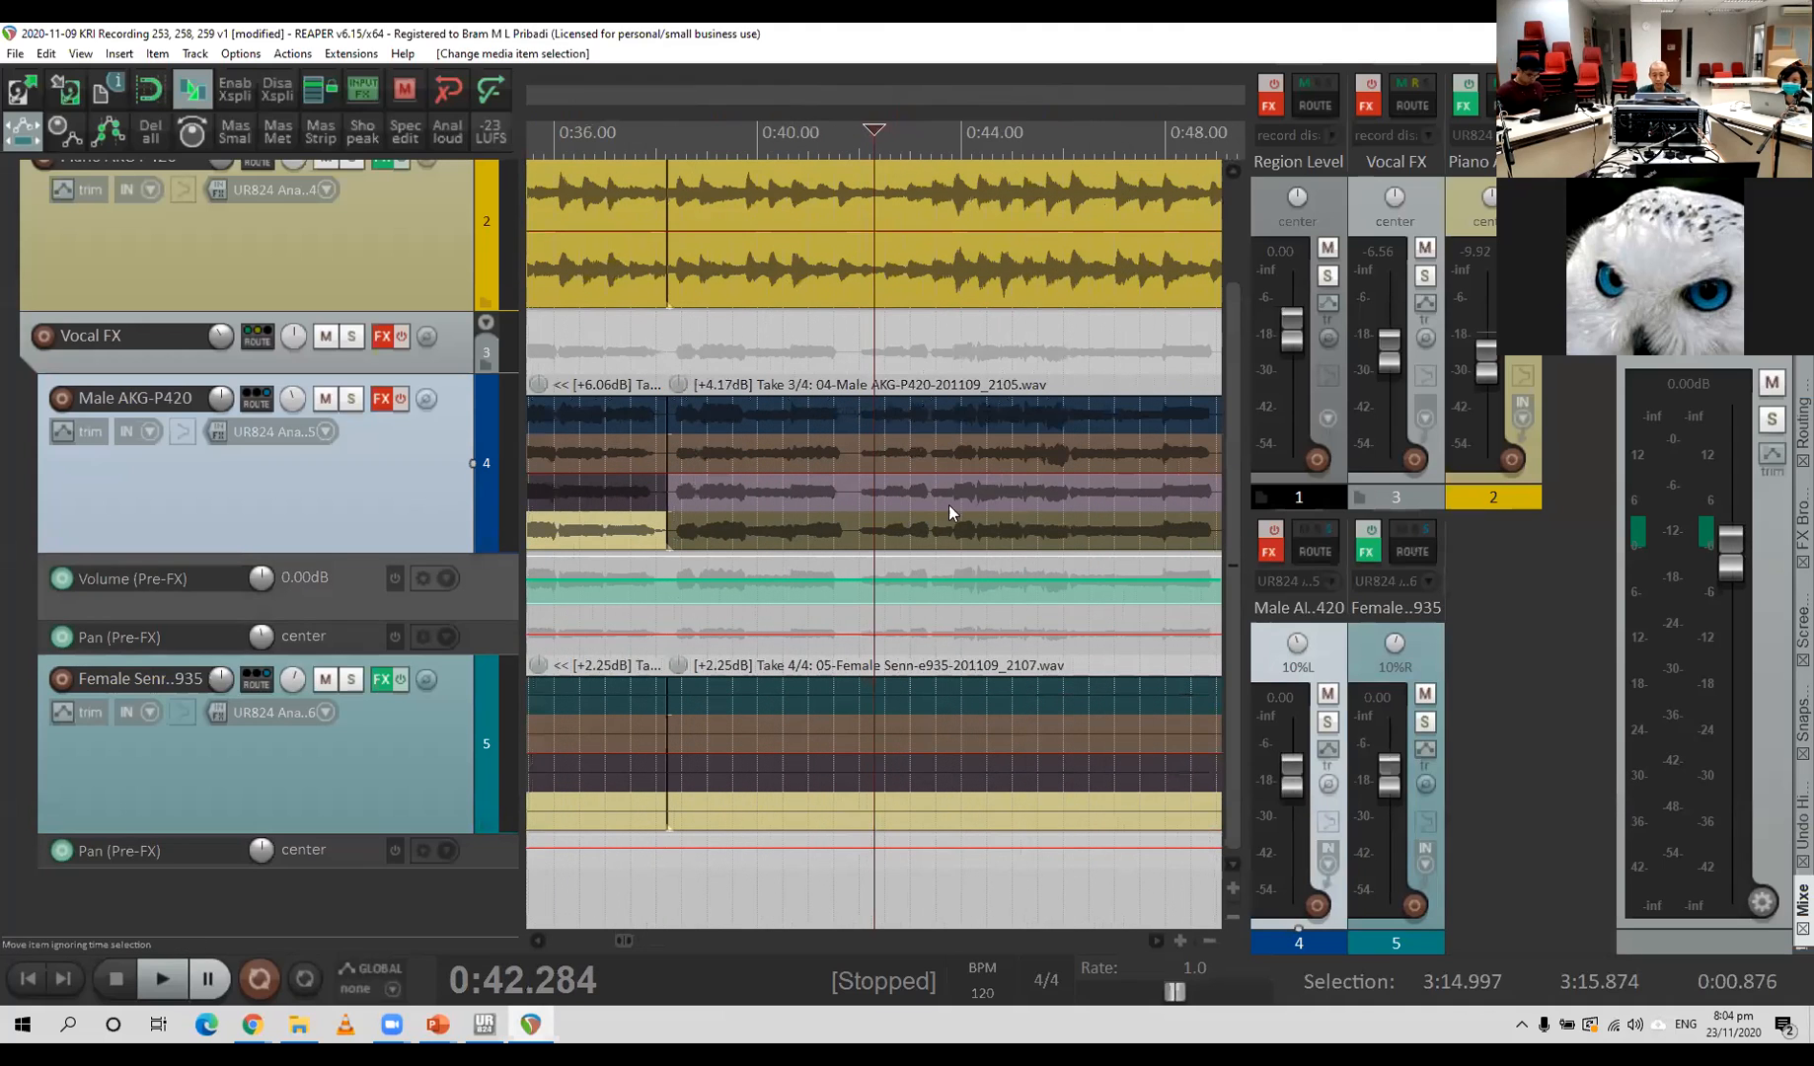
{"action": "left_click", "coordinate": [855, 554]}
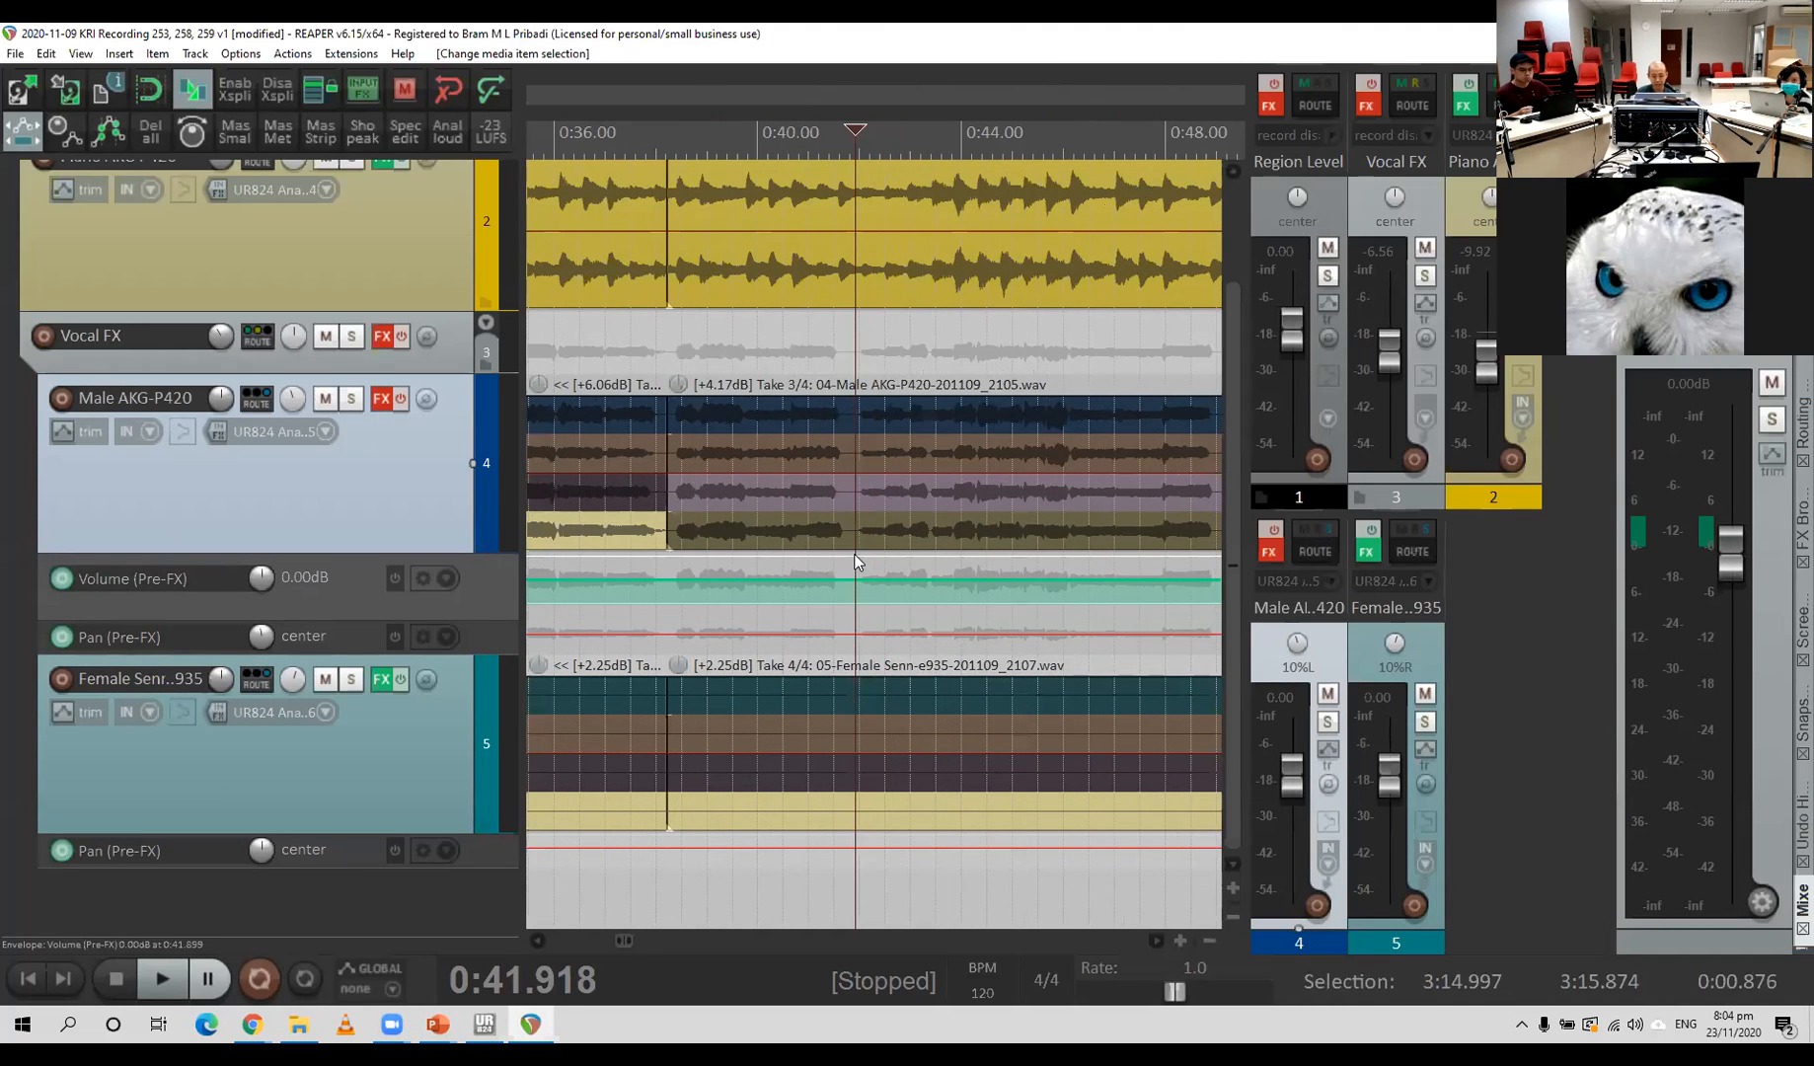
{"action": "key", "text": "s"}
{"action": "left_click", "coordinate": [898, 454]}
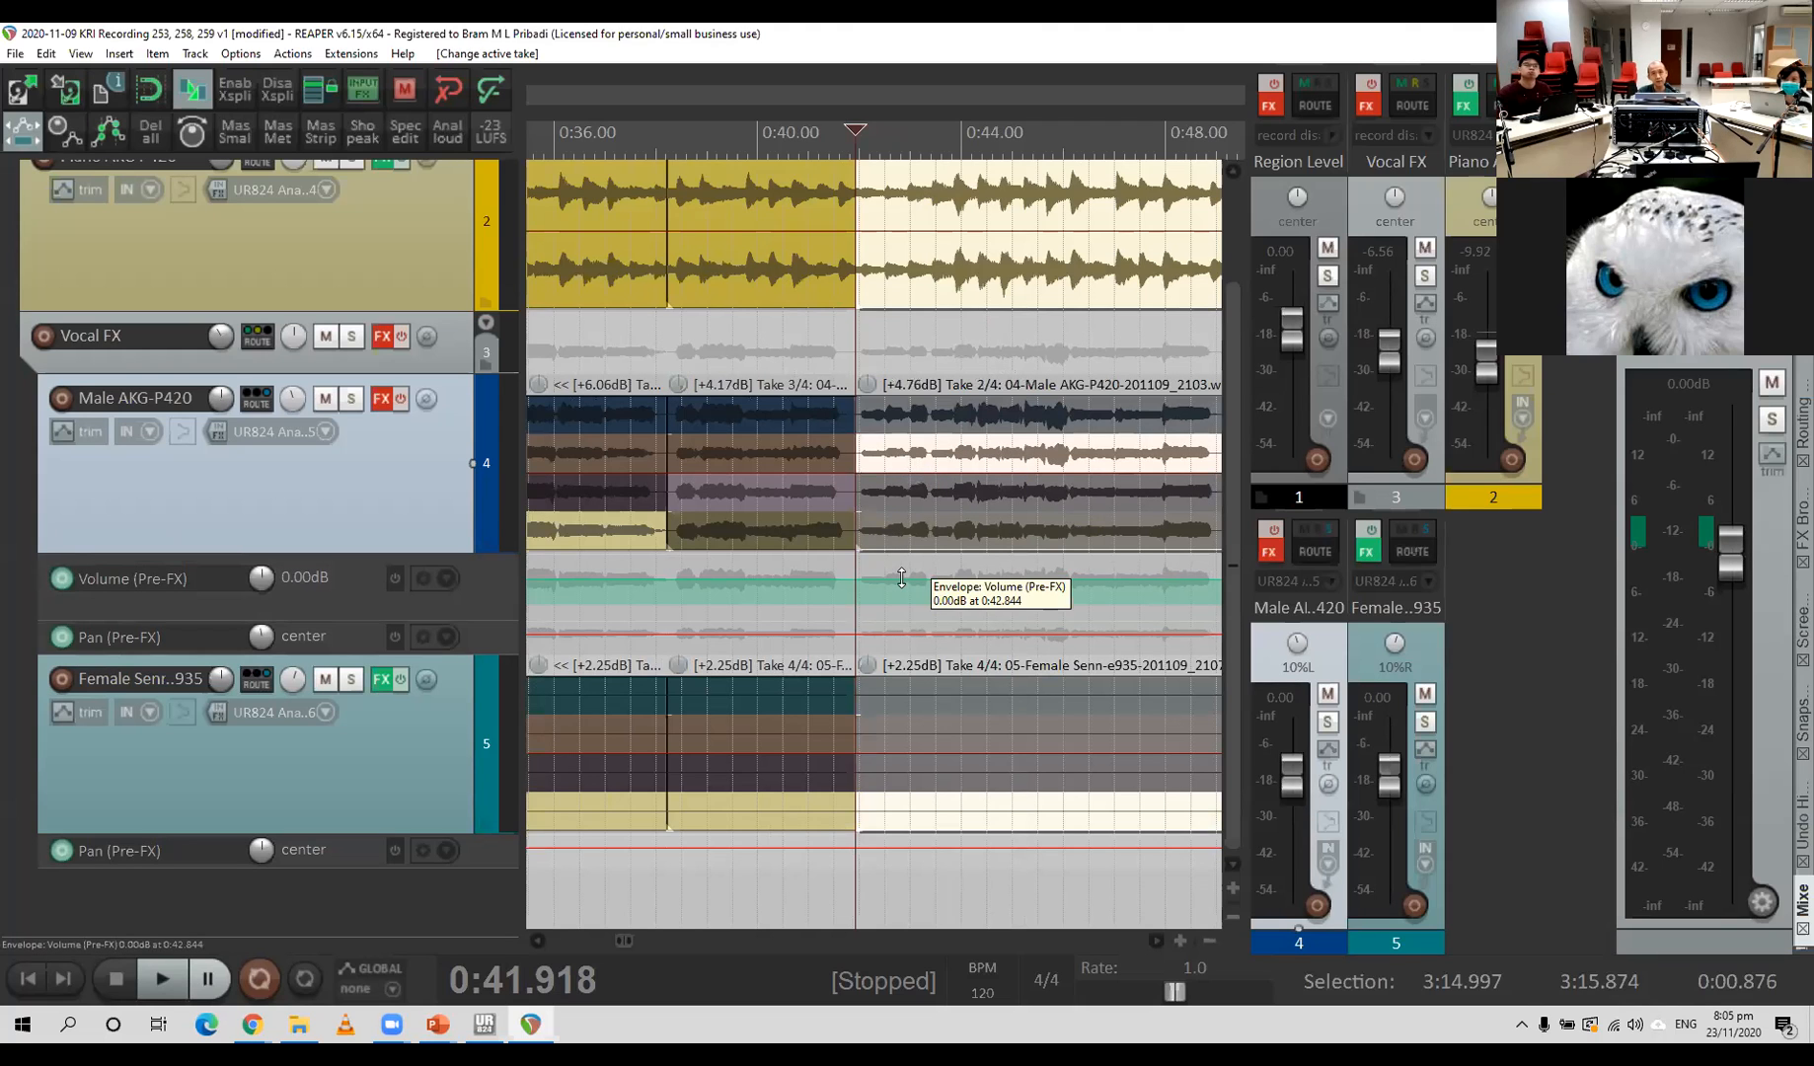
Select only the male vocal section that starts at 0:41.918 and audition its take 2 in the mix.
{"action": "scroll", "coordinate": [901, 578], "scroll_direction": "down", "scroll_amount": 3}
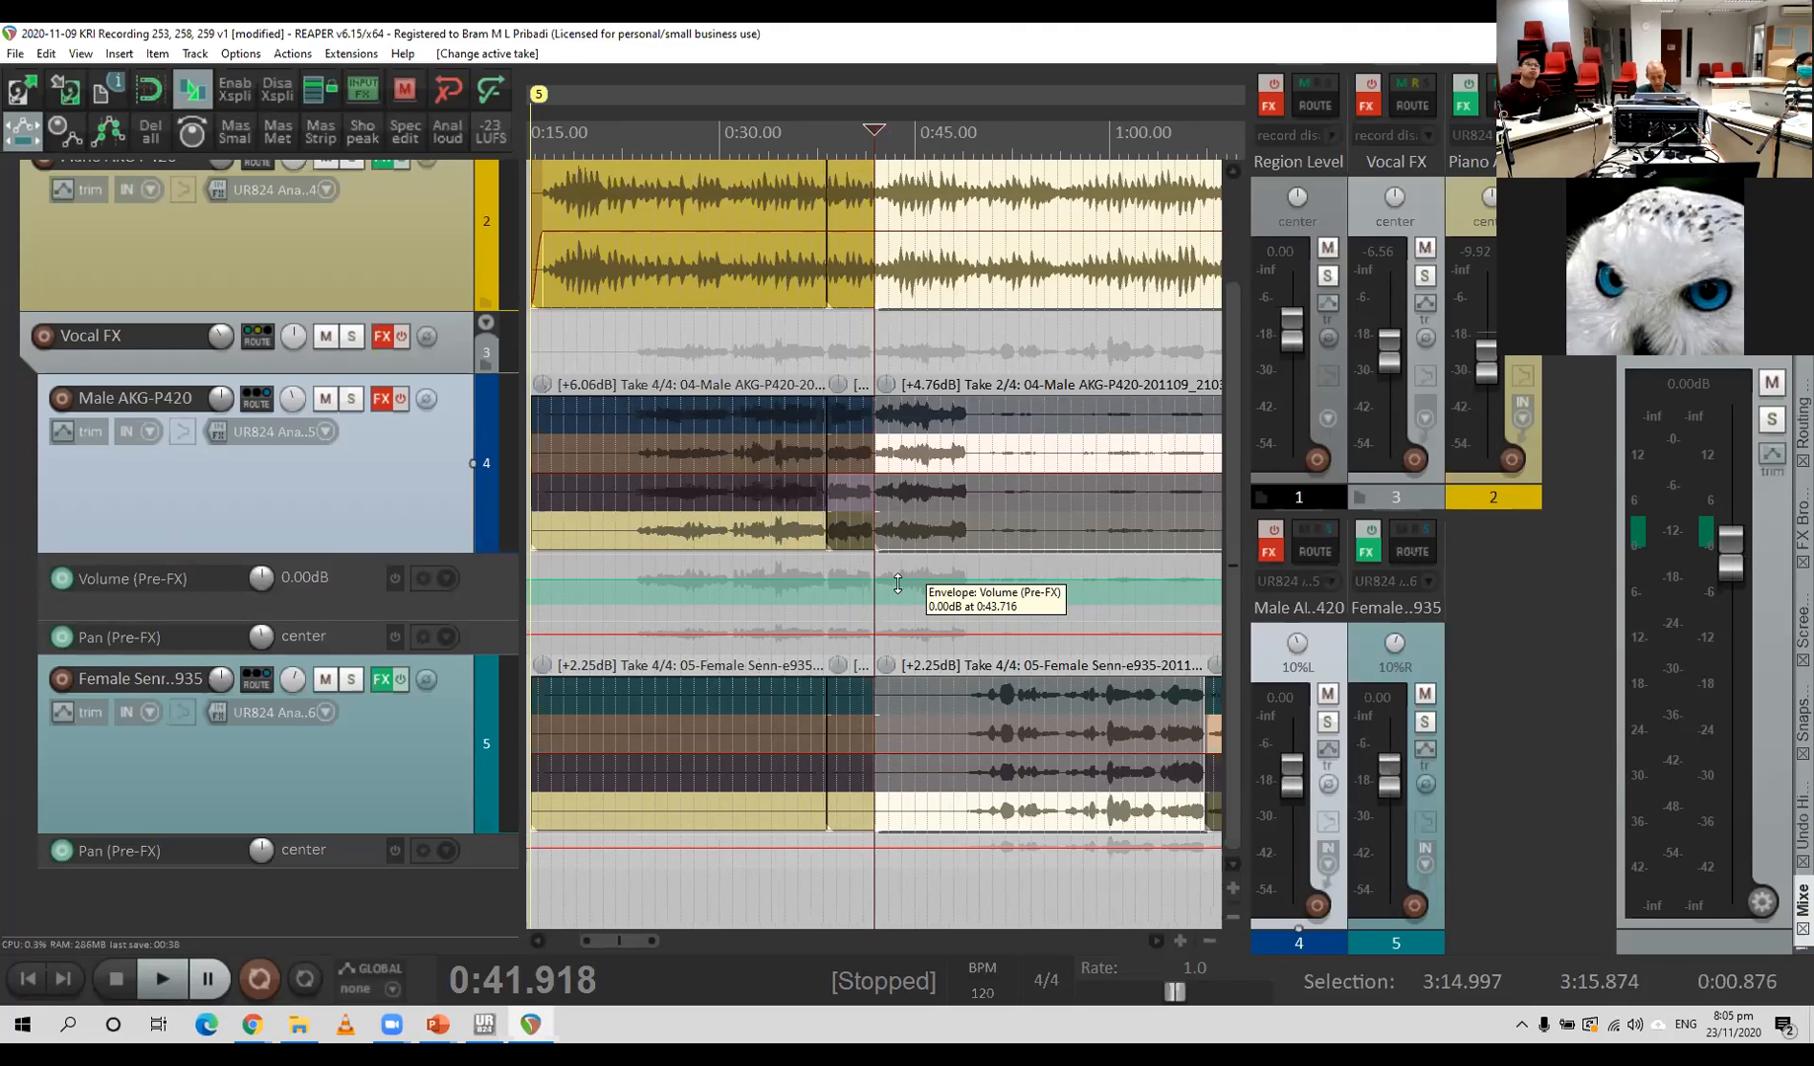
{"action": "left_click", "coordinate": [905, 452]}
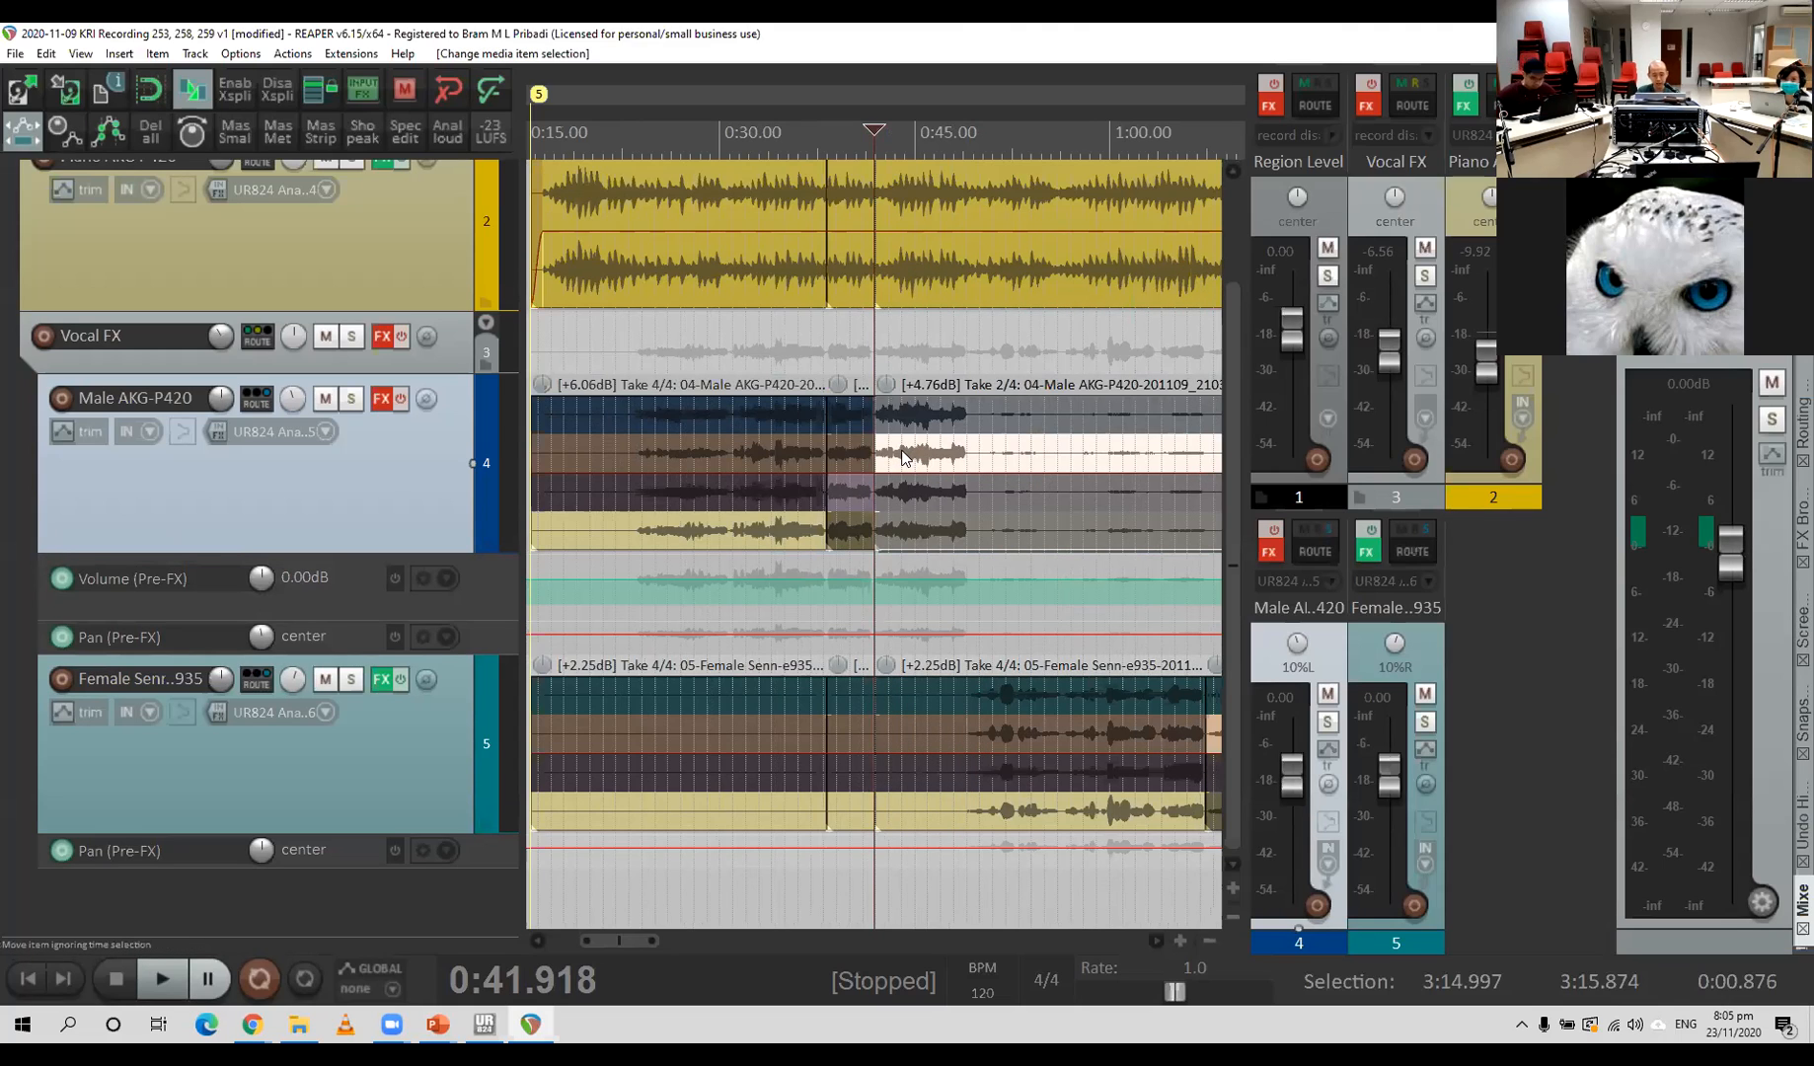
{"action": "key", "text": "space"}
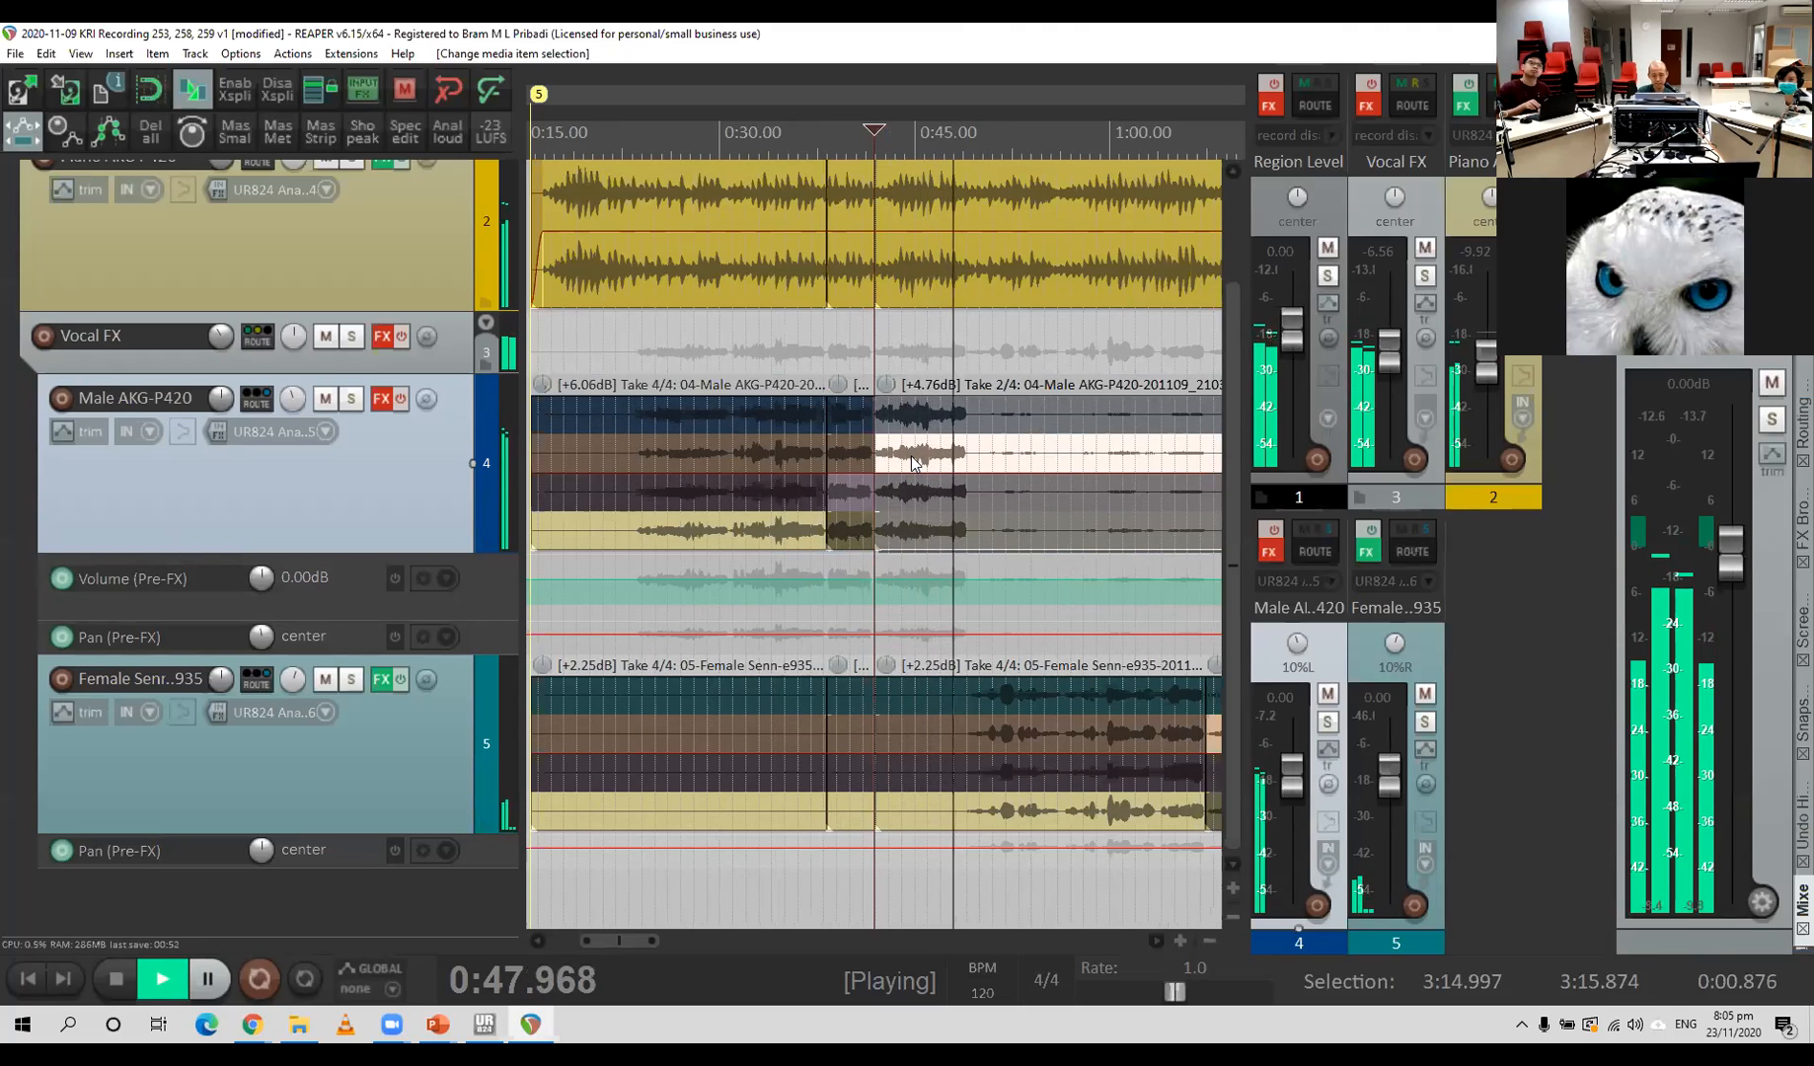
{"action": "key", "text": "space"}
Make take 1 active for the male vocal section from 0:41.918 and audition it in the mix.
{"action": "left_click", "coordinate": [908, 420]}
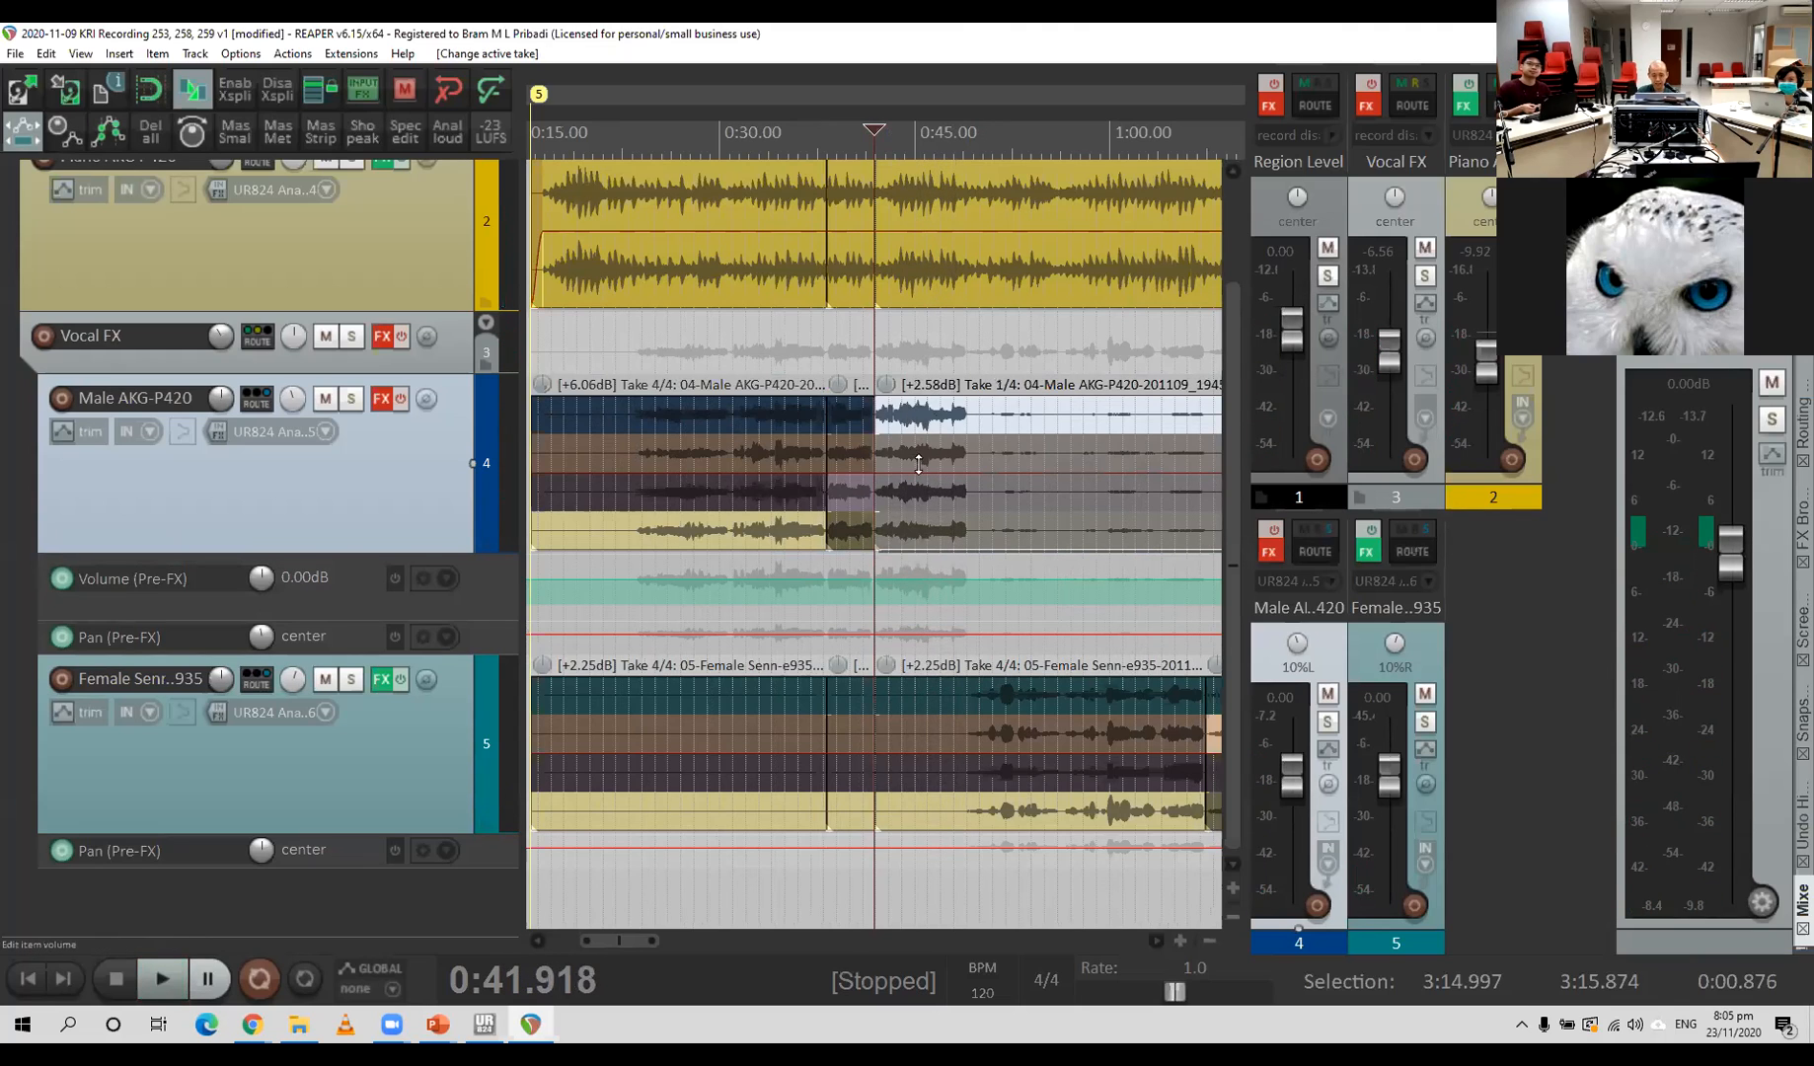
{"action": "key", "text": "space"}
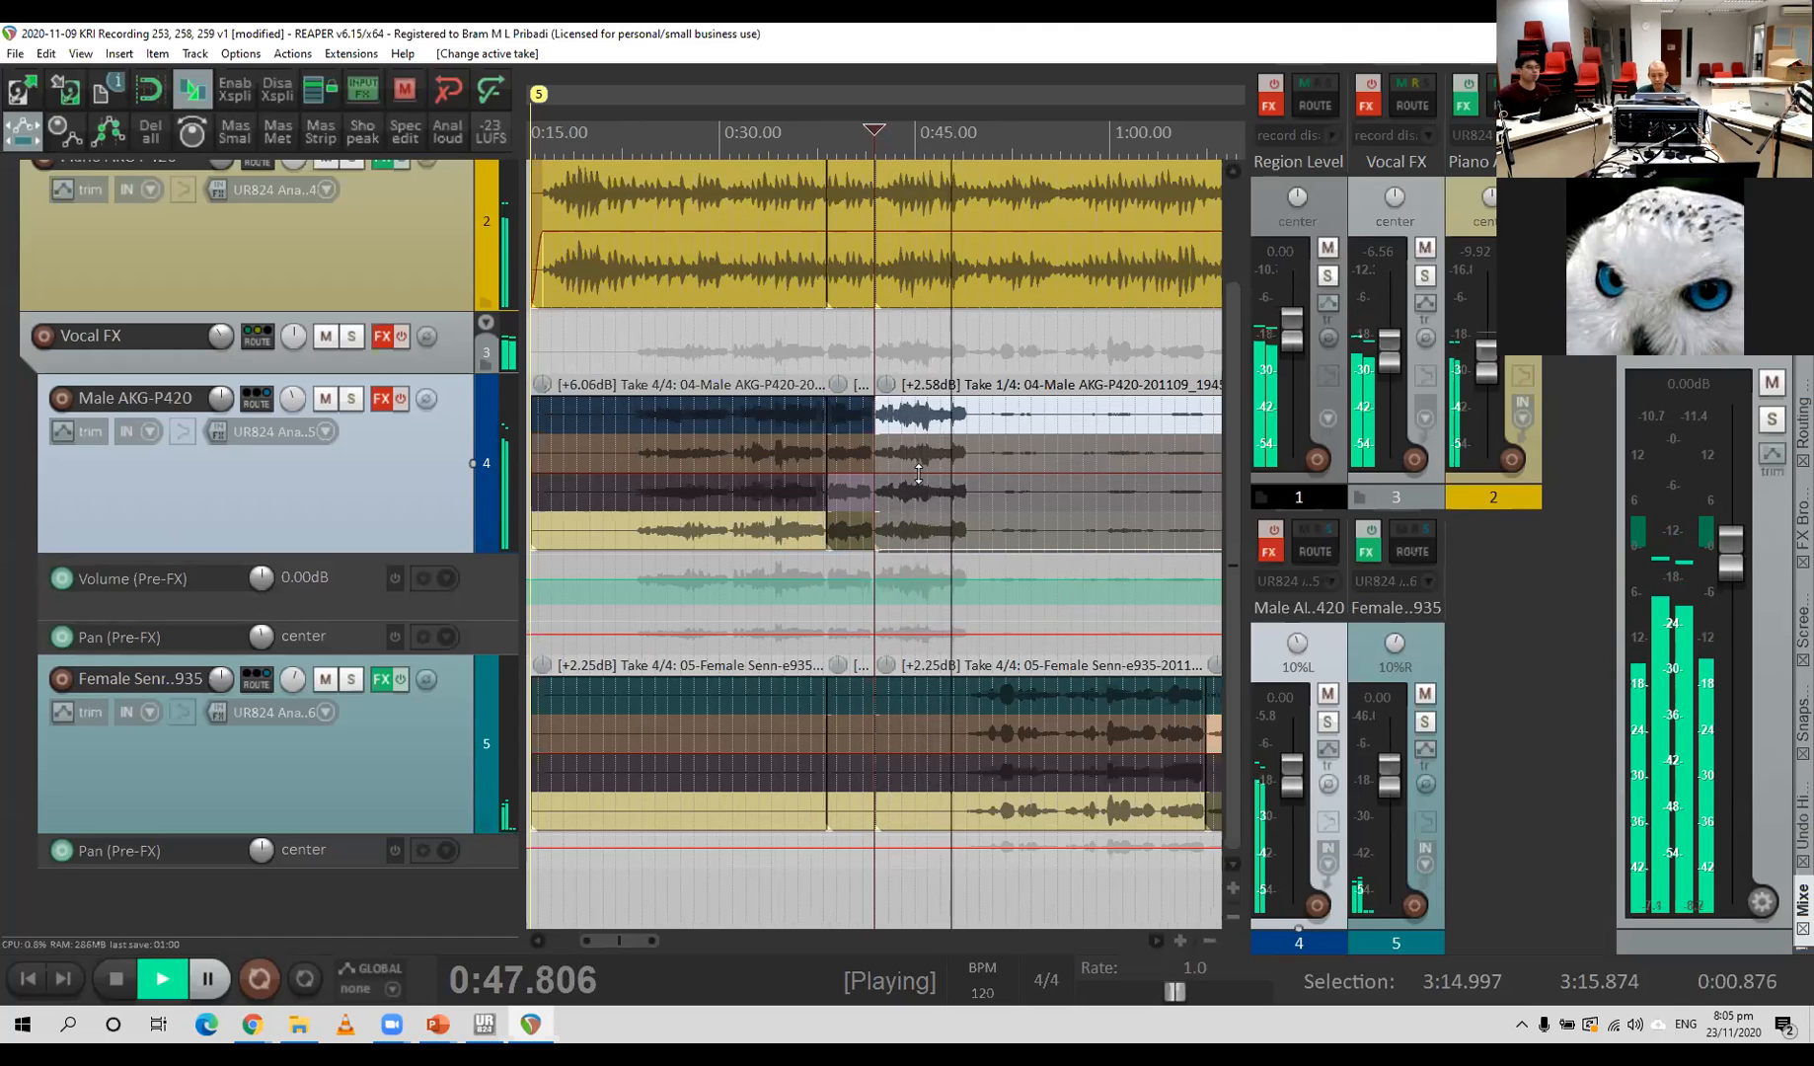
{"action": "key", "text": "space"}
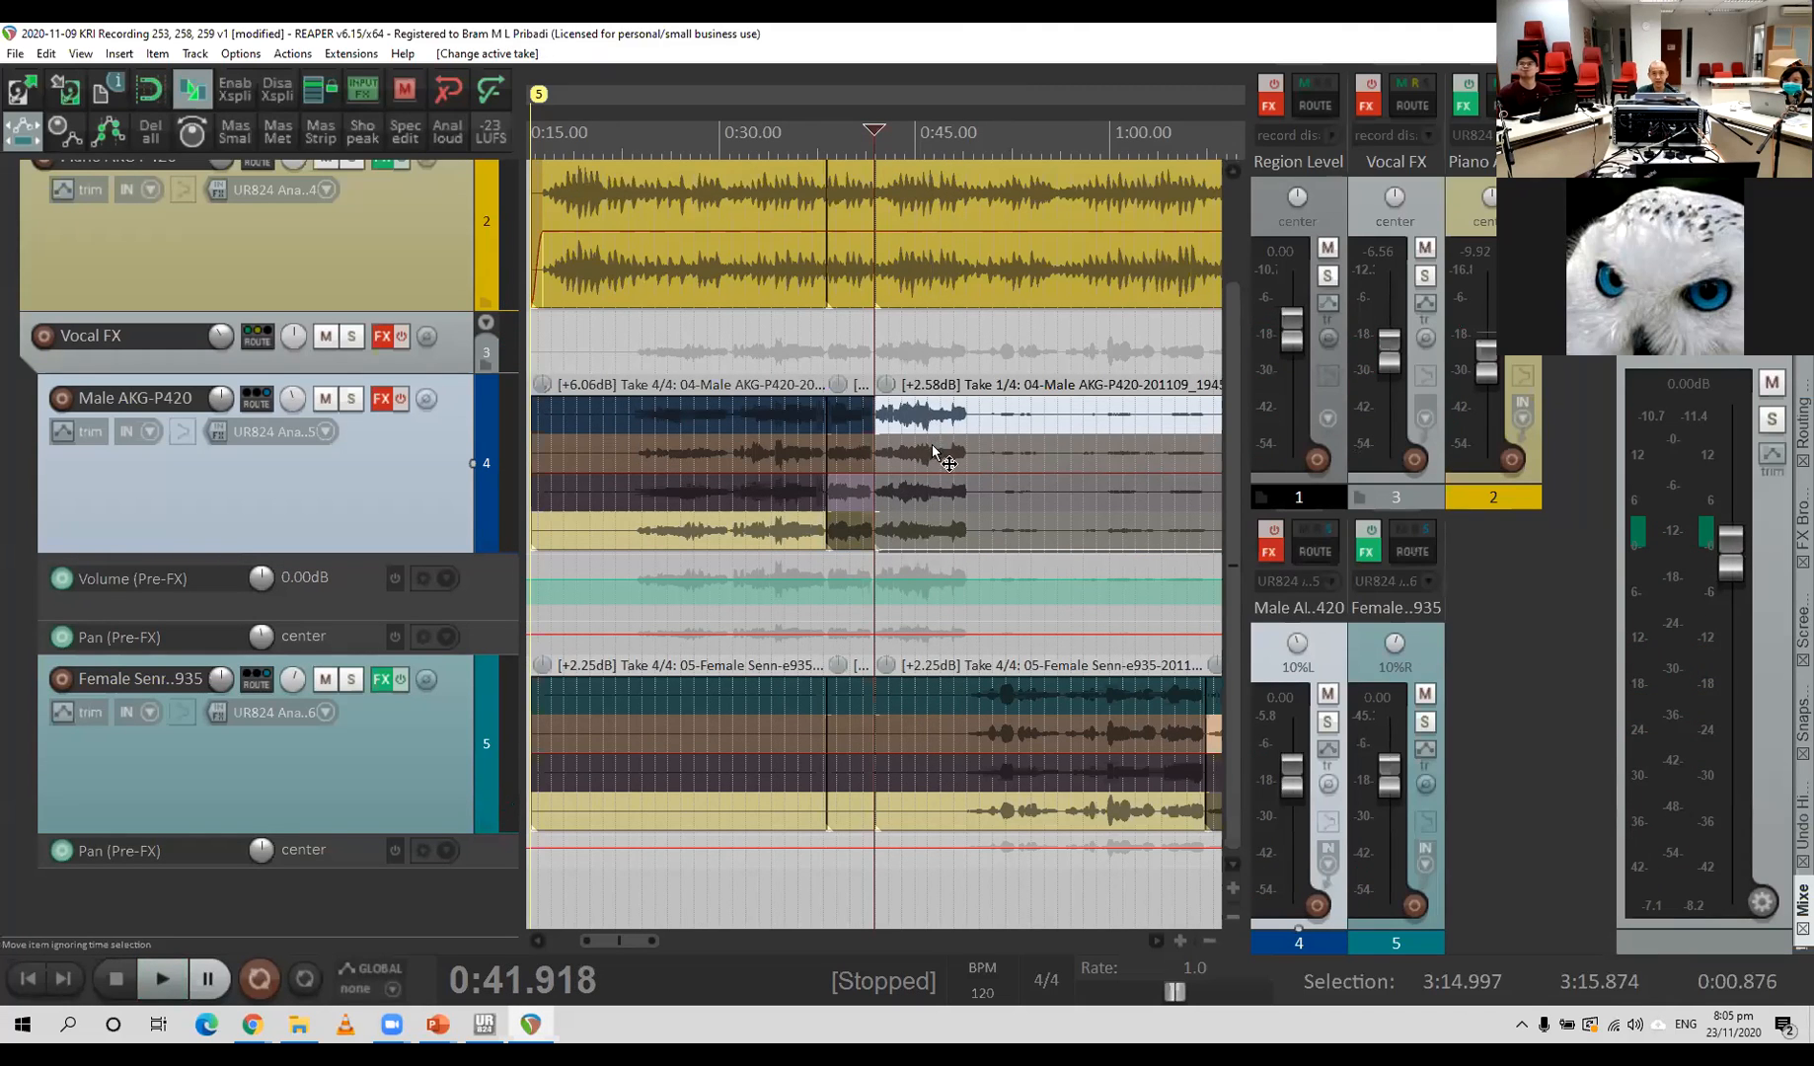
Switch the male vocal section from 0:41.918 between takes 2, 3 and 1, ending with take 2 active.
{"action": "left_click", "coordinate": [932, 444]}
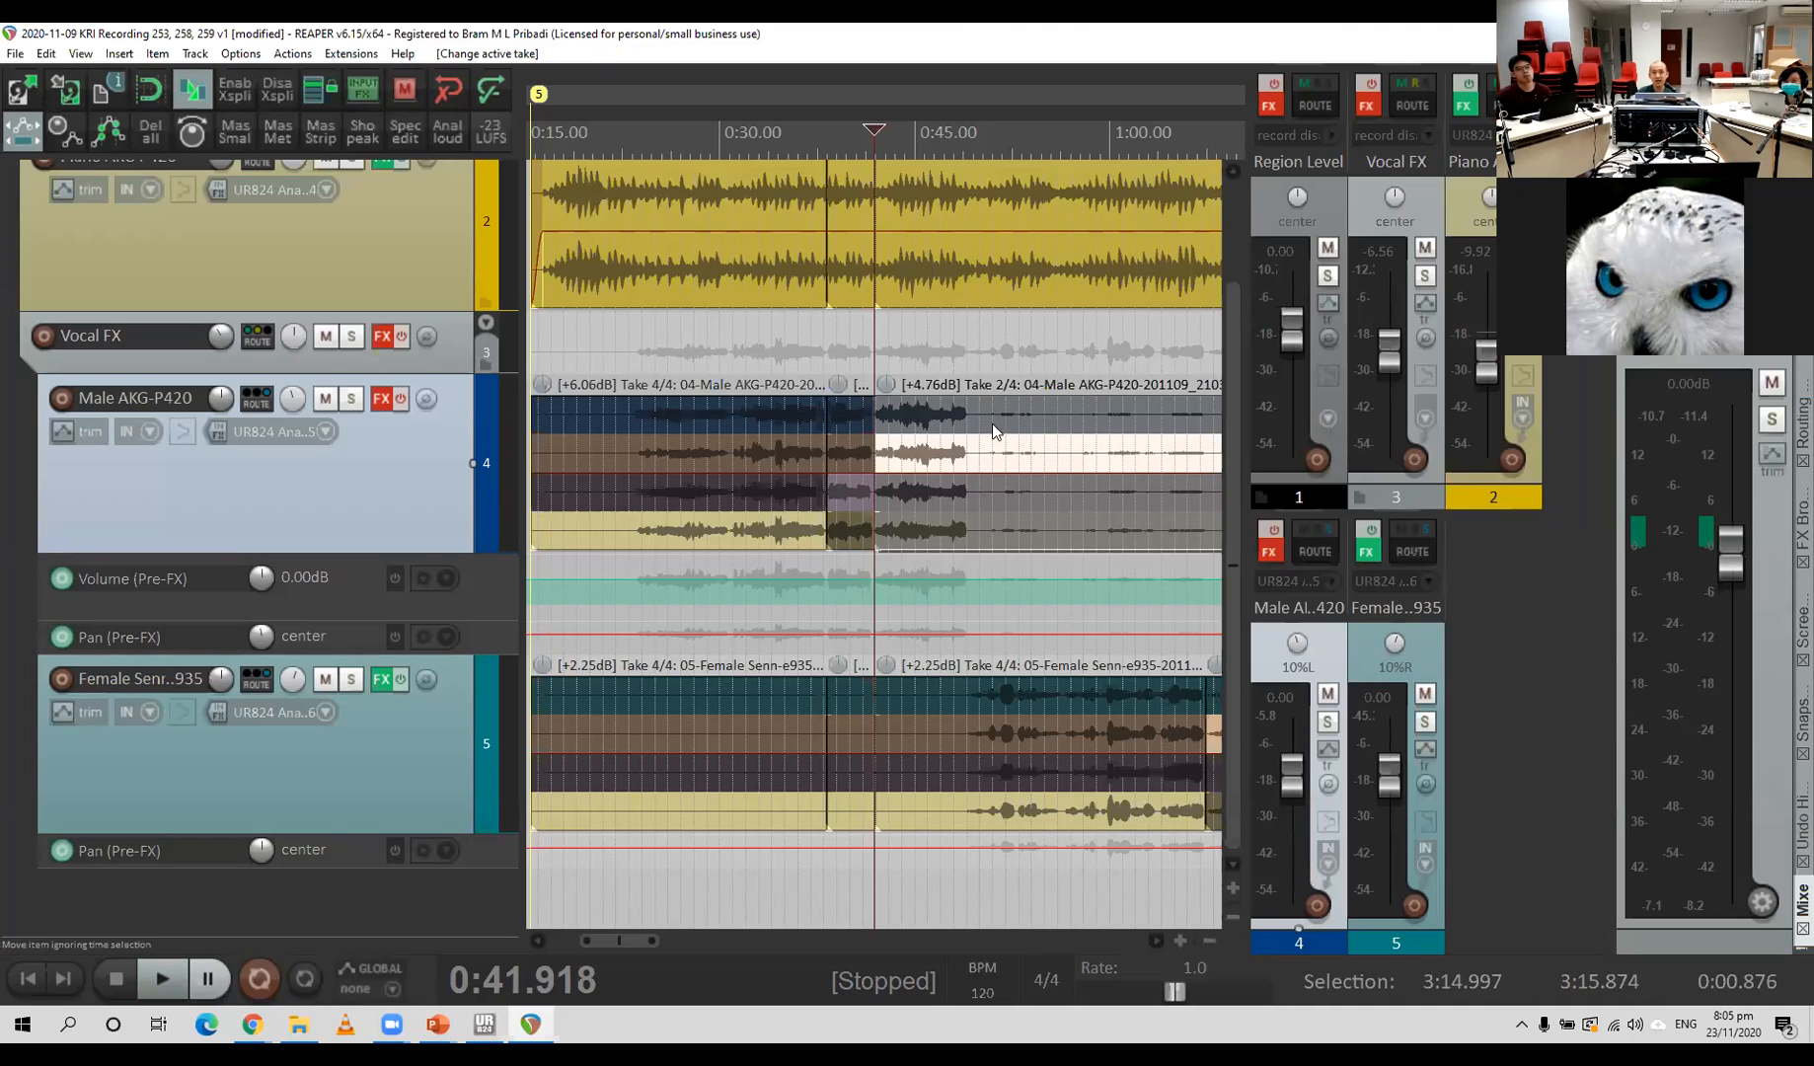
{"action": "left_click", "coordinate": [996, 498]}
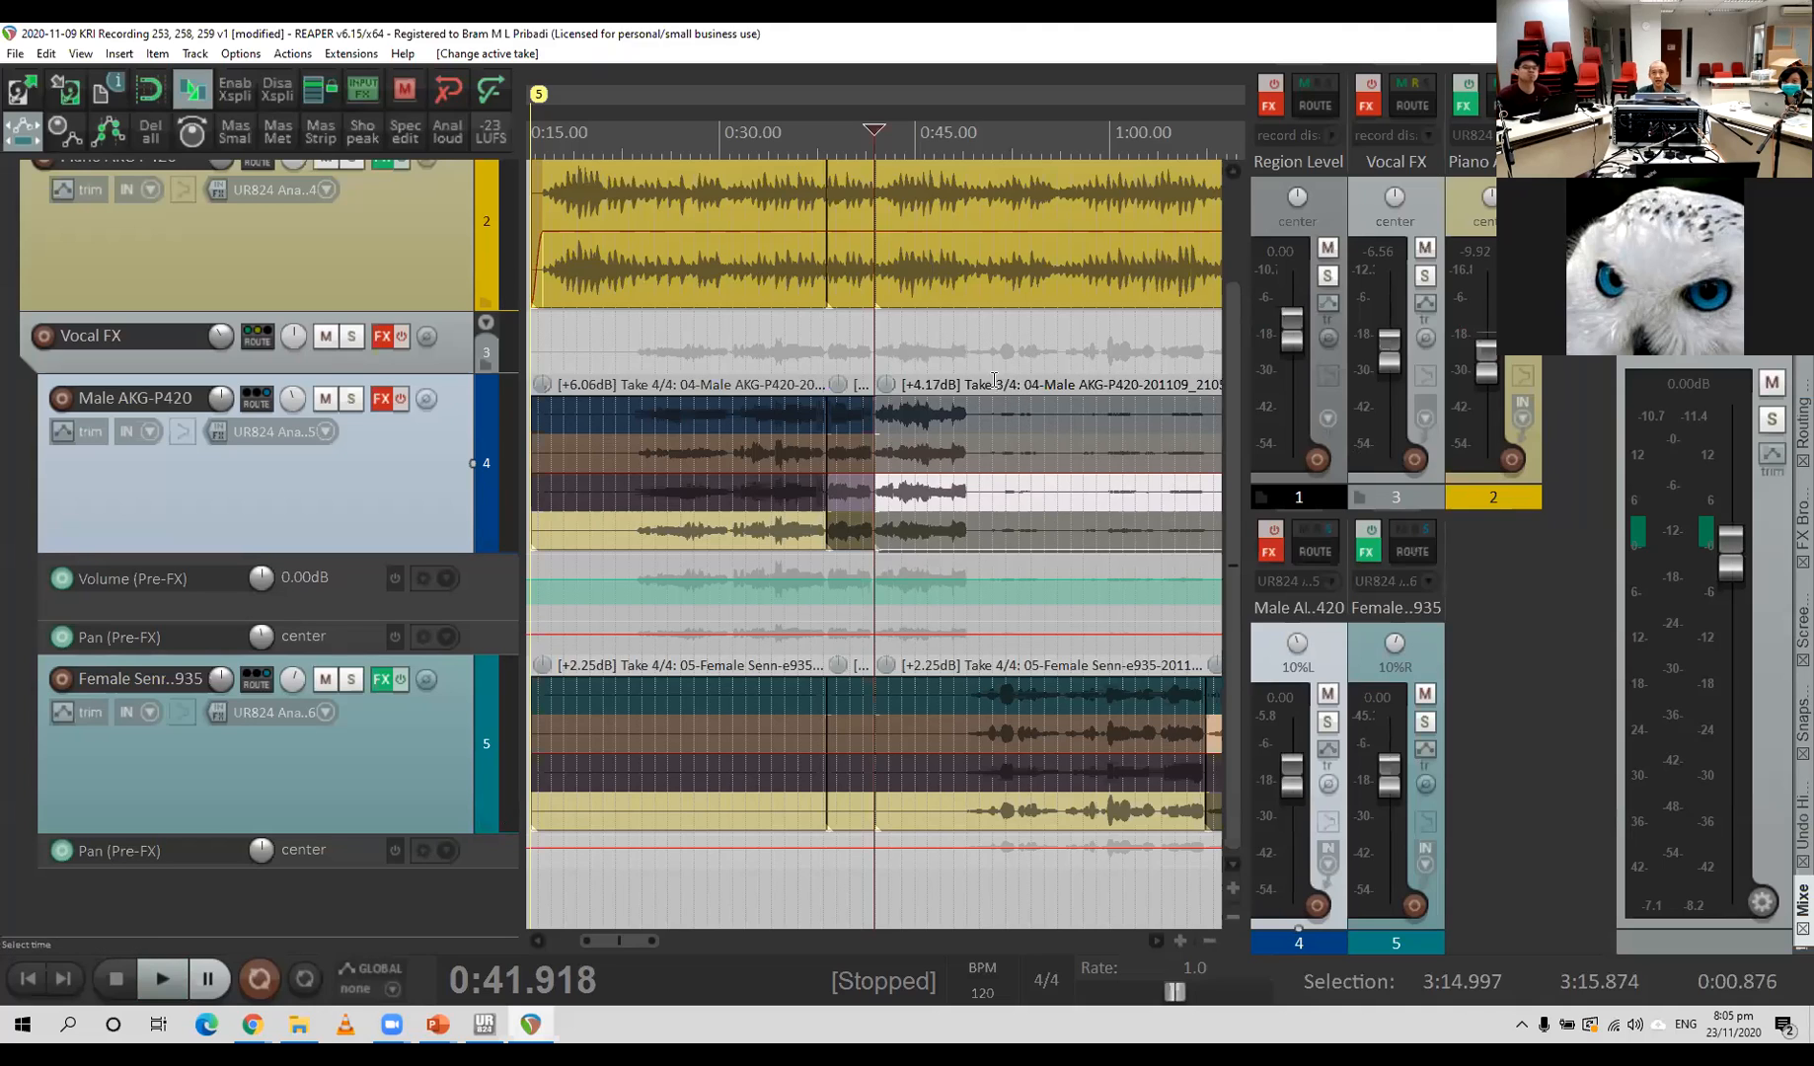
{"action": "left_click", "coordinate": [1005, 408]}
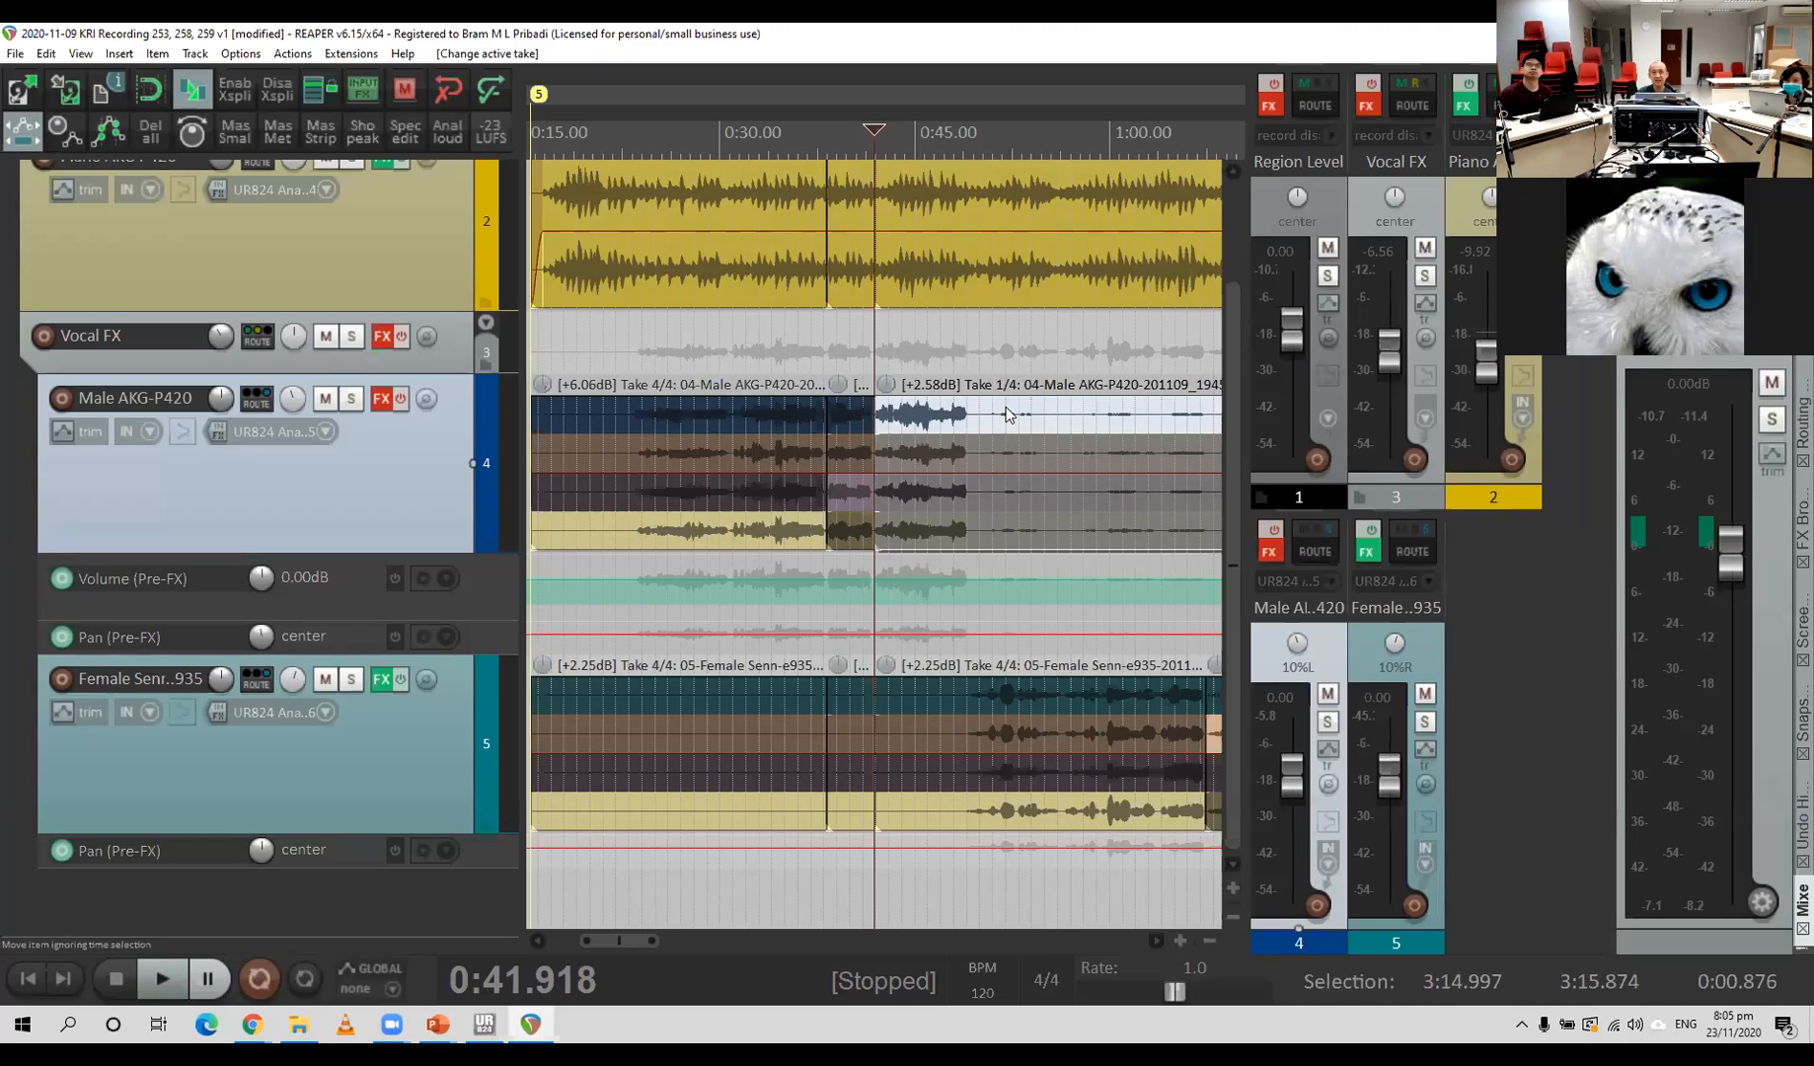
{"action": "left_click", "coordinate": [1008, 503]}
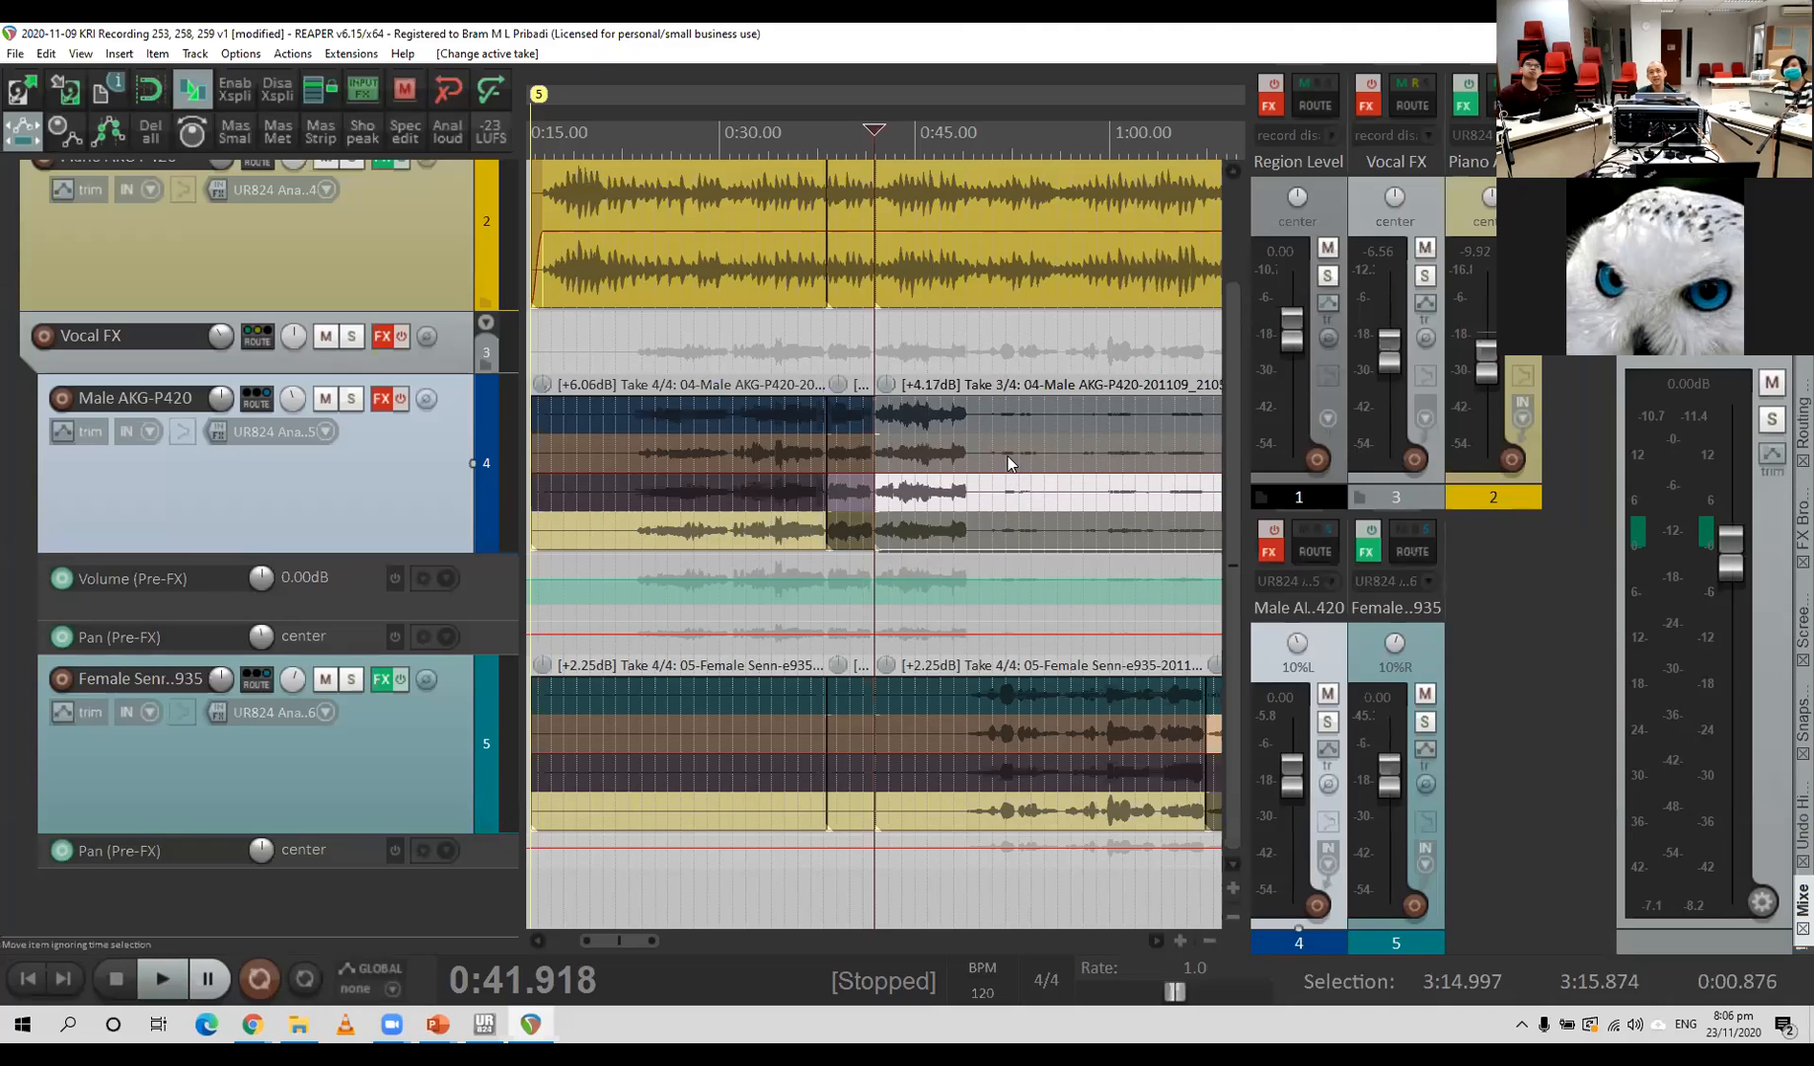
{"action": "left_click", "coordinate": [1007, 461]}
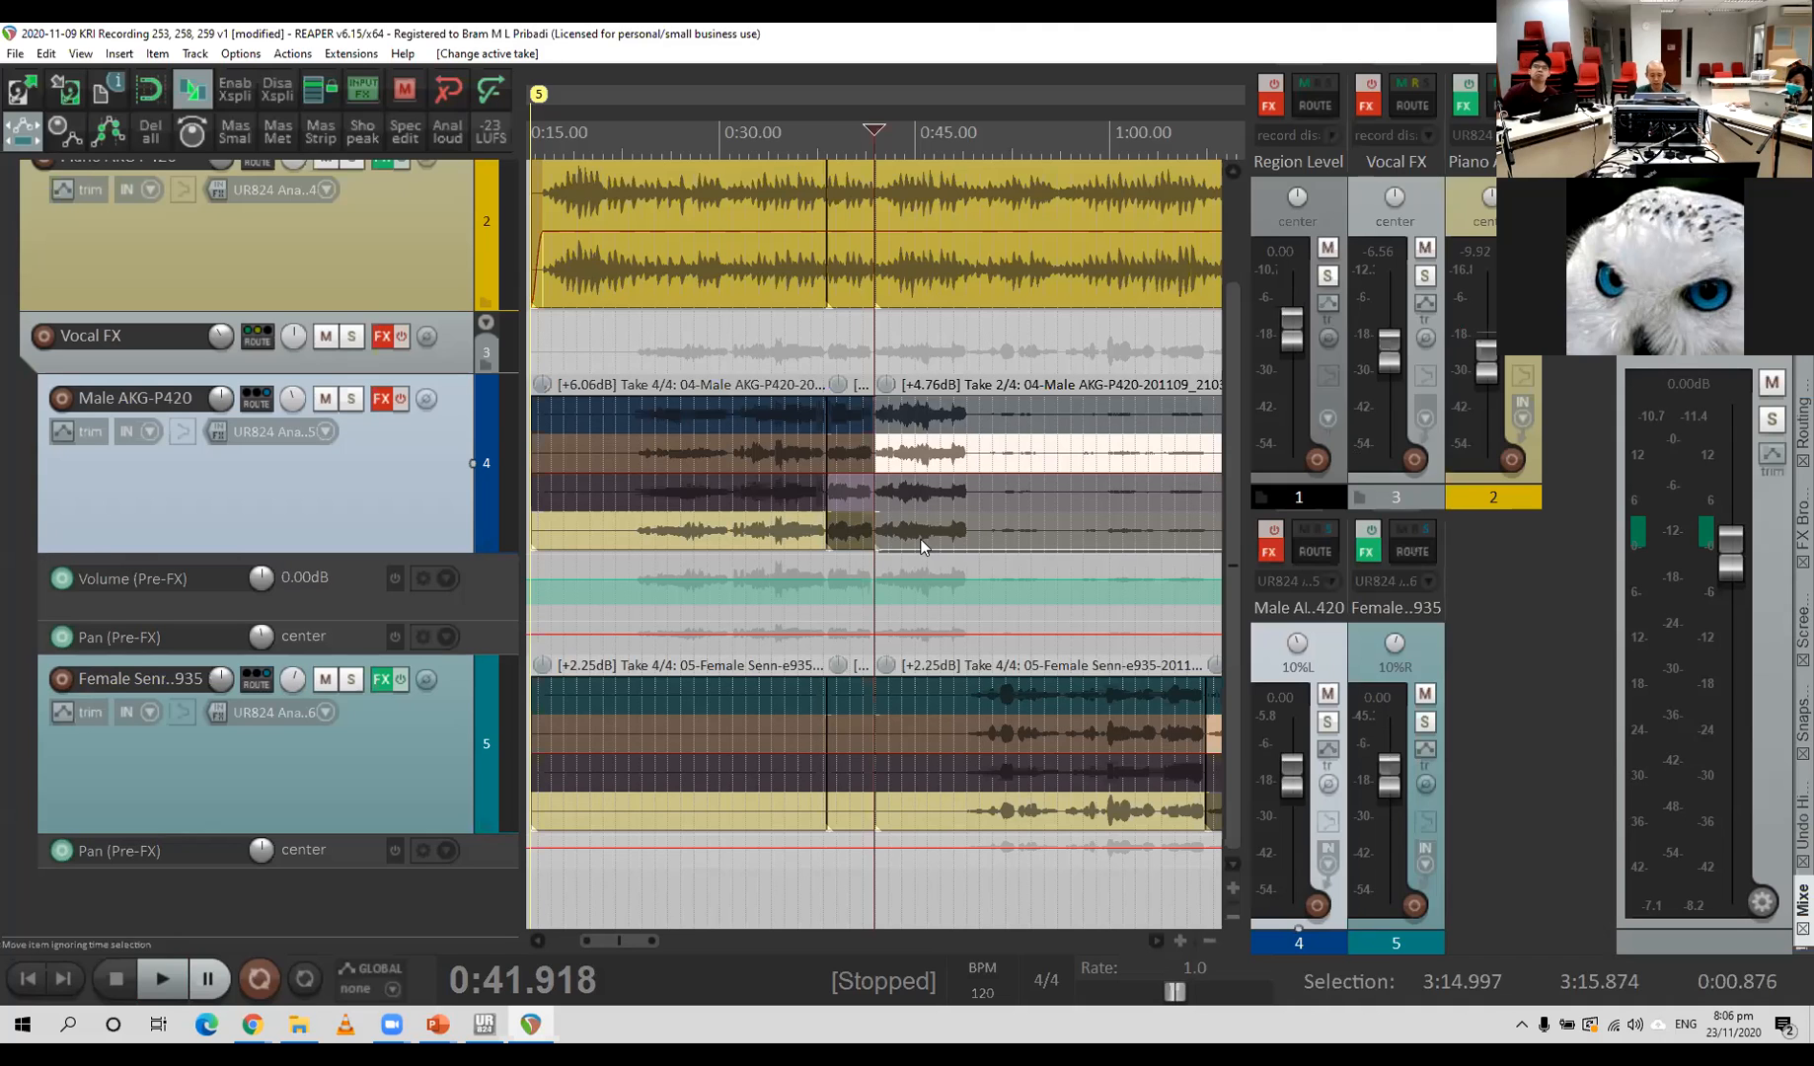
Switch to the PowerPoint slideshow and review the slides on timing alignment, pitch correction, dynamic adjustment and rendering.
{"action": "key", "text": "alt+Tab"}
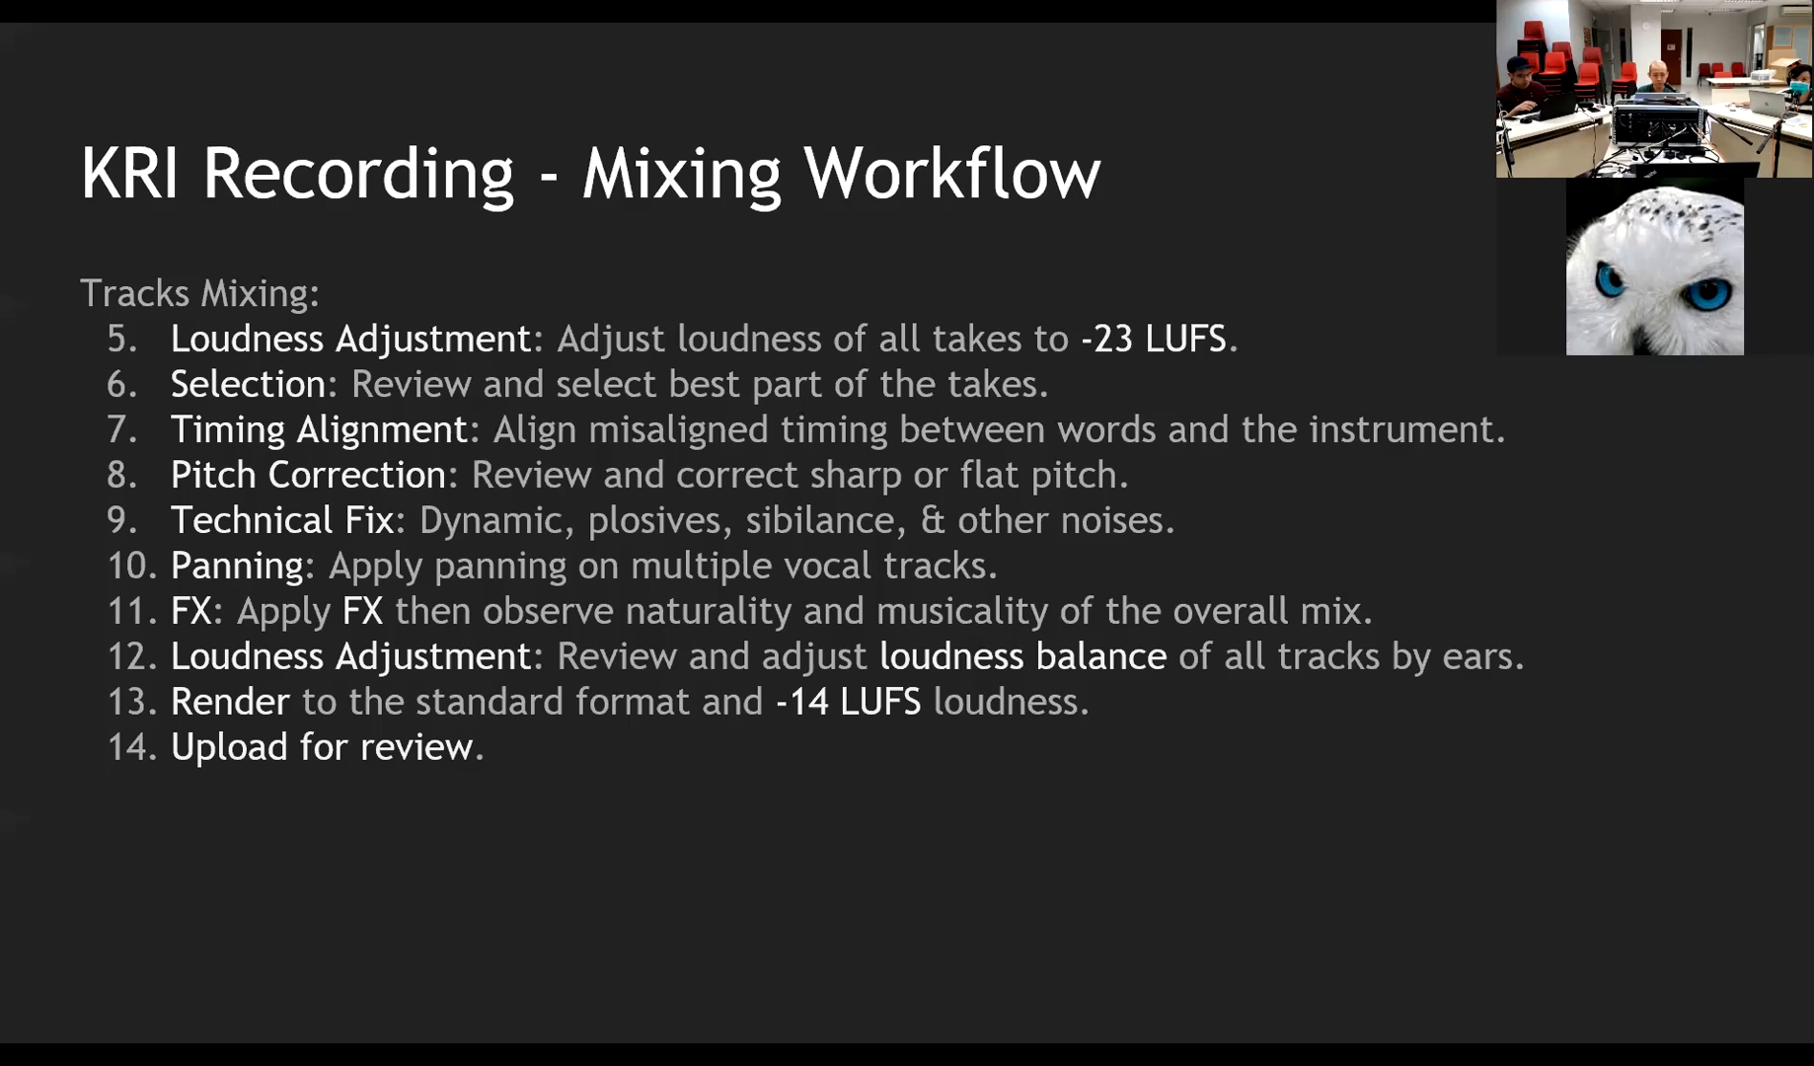
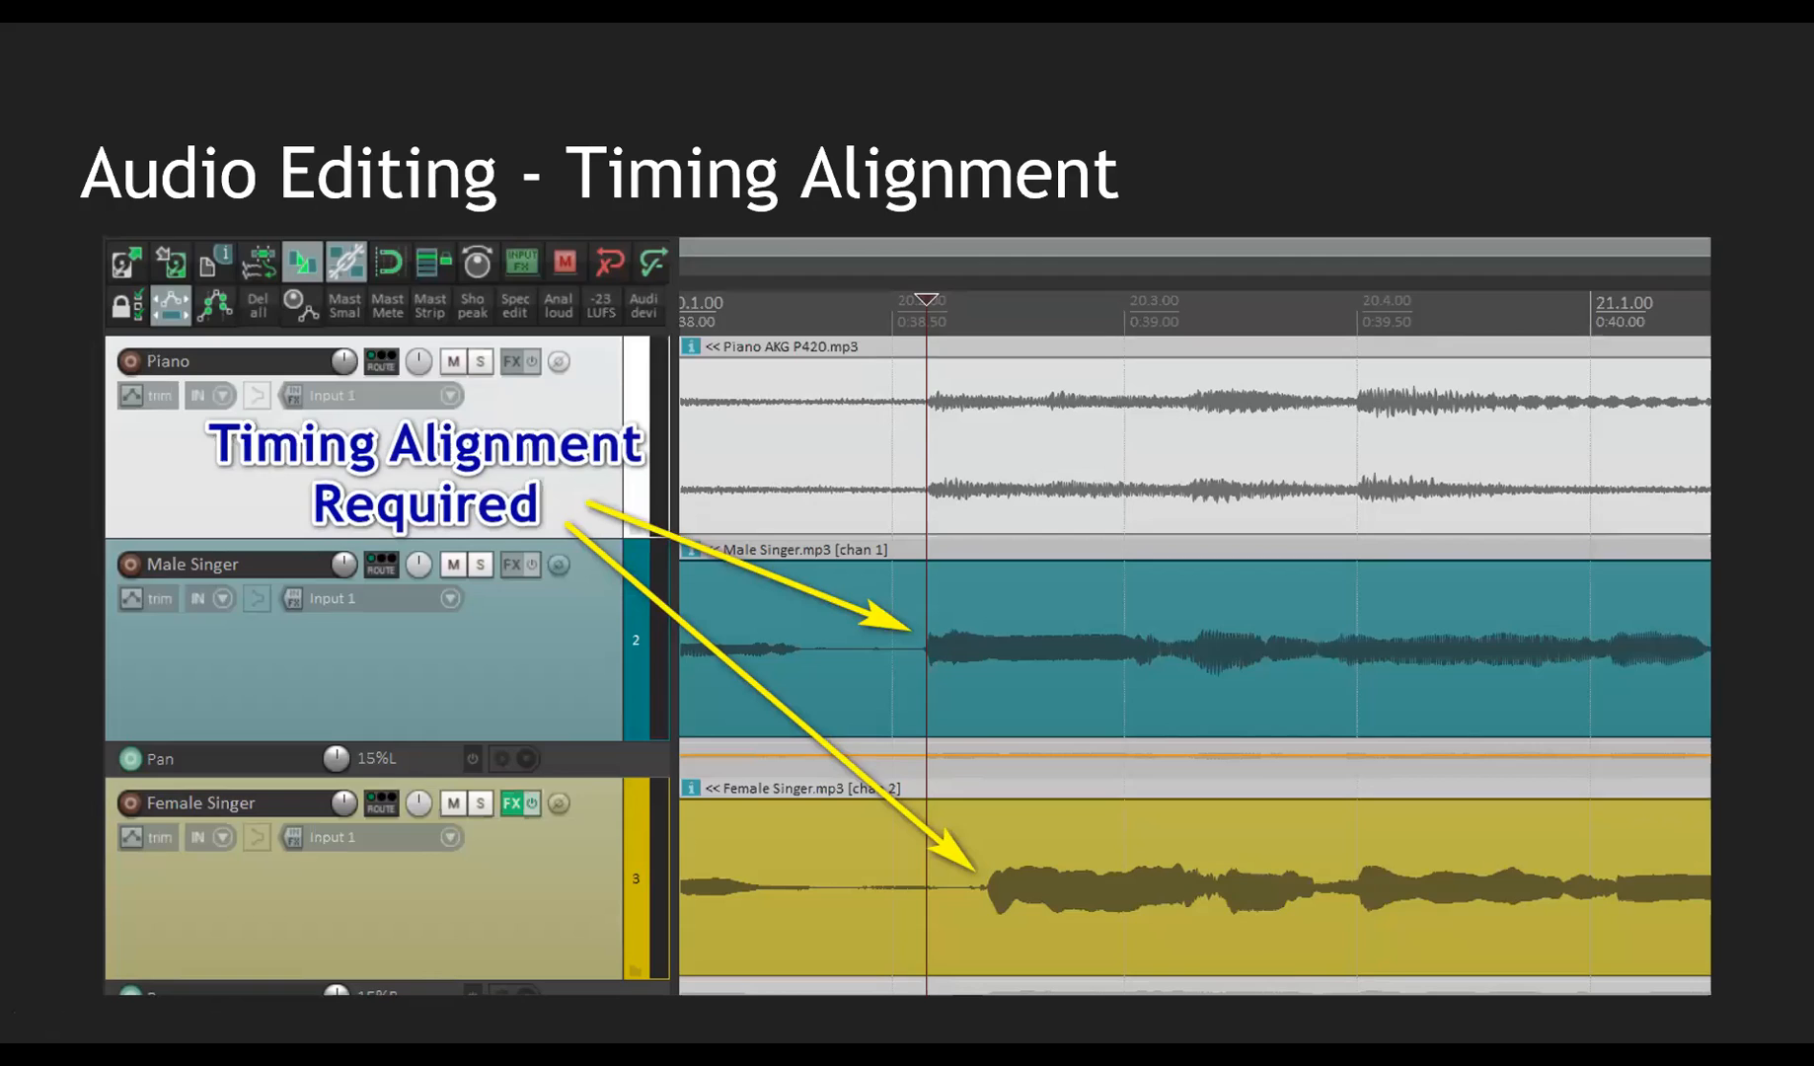
{"action": "key", "text": "Right"}
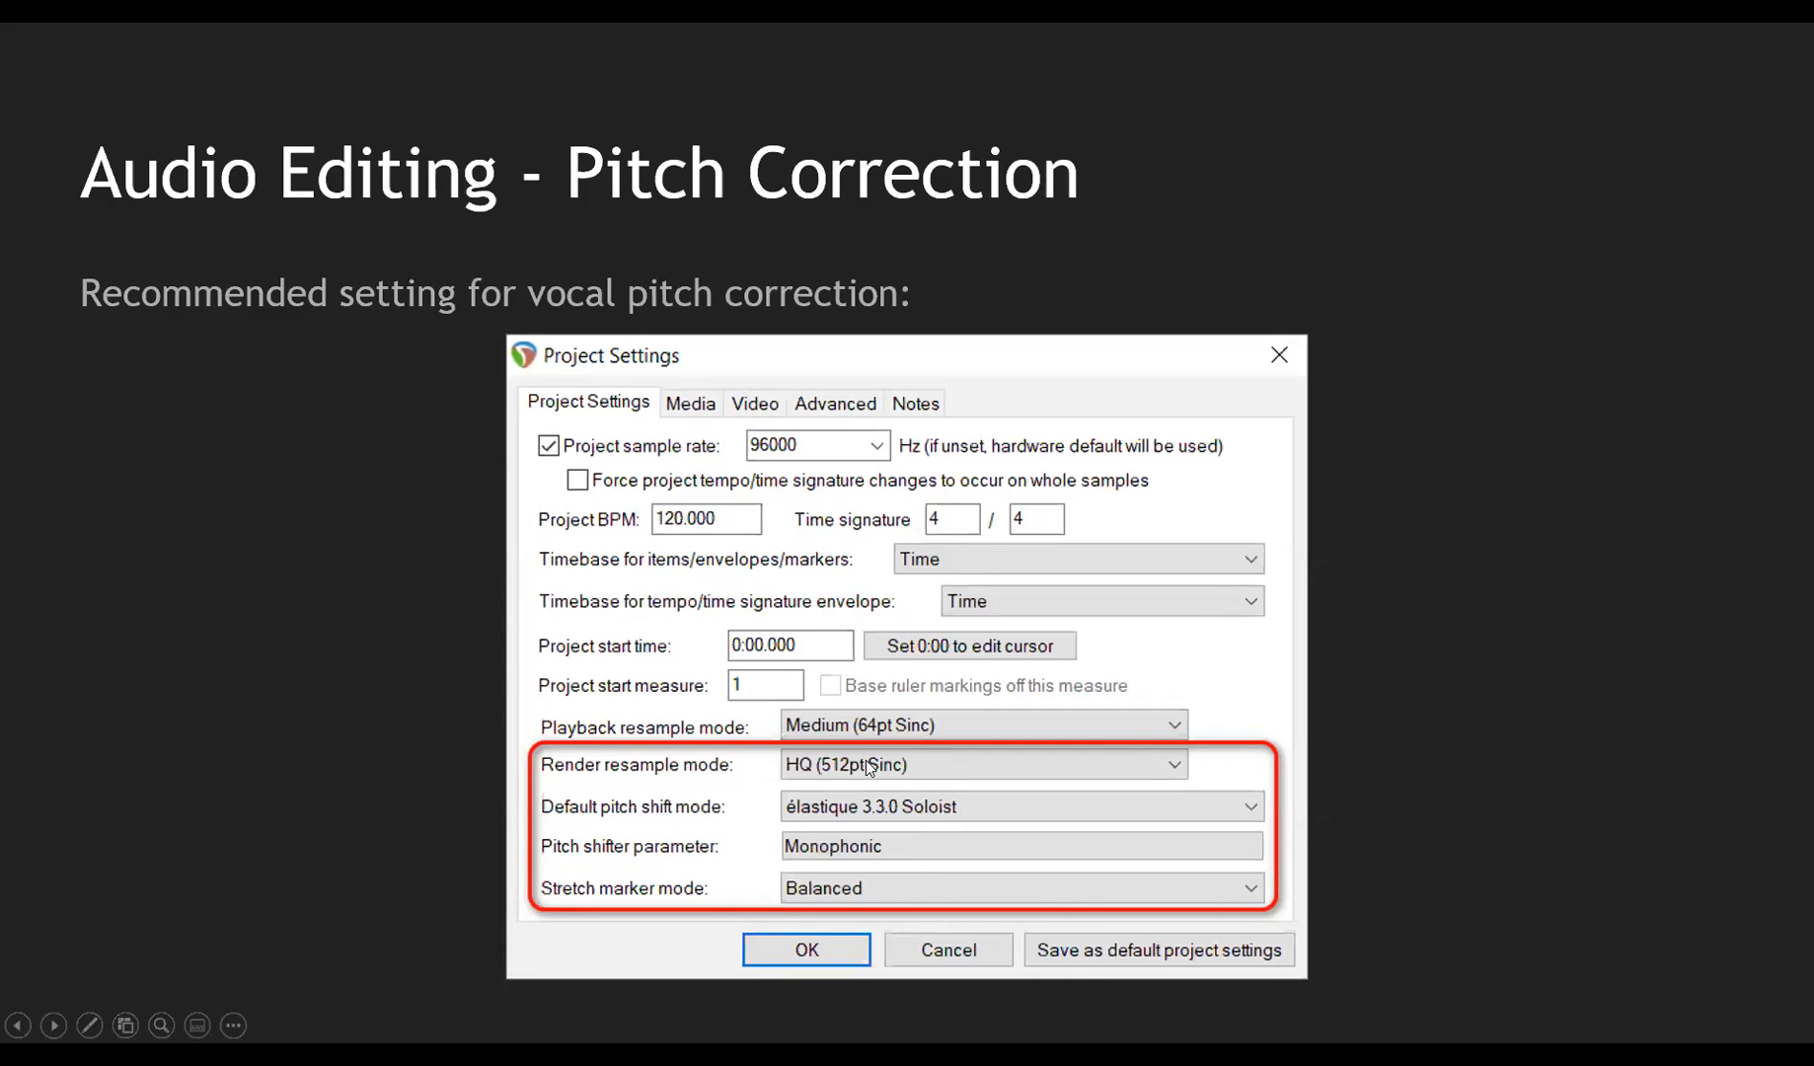
{"action": "key", "text": "Right"}
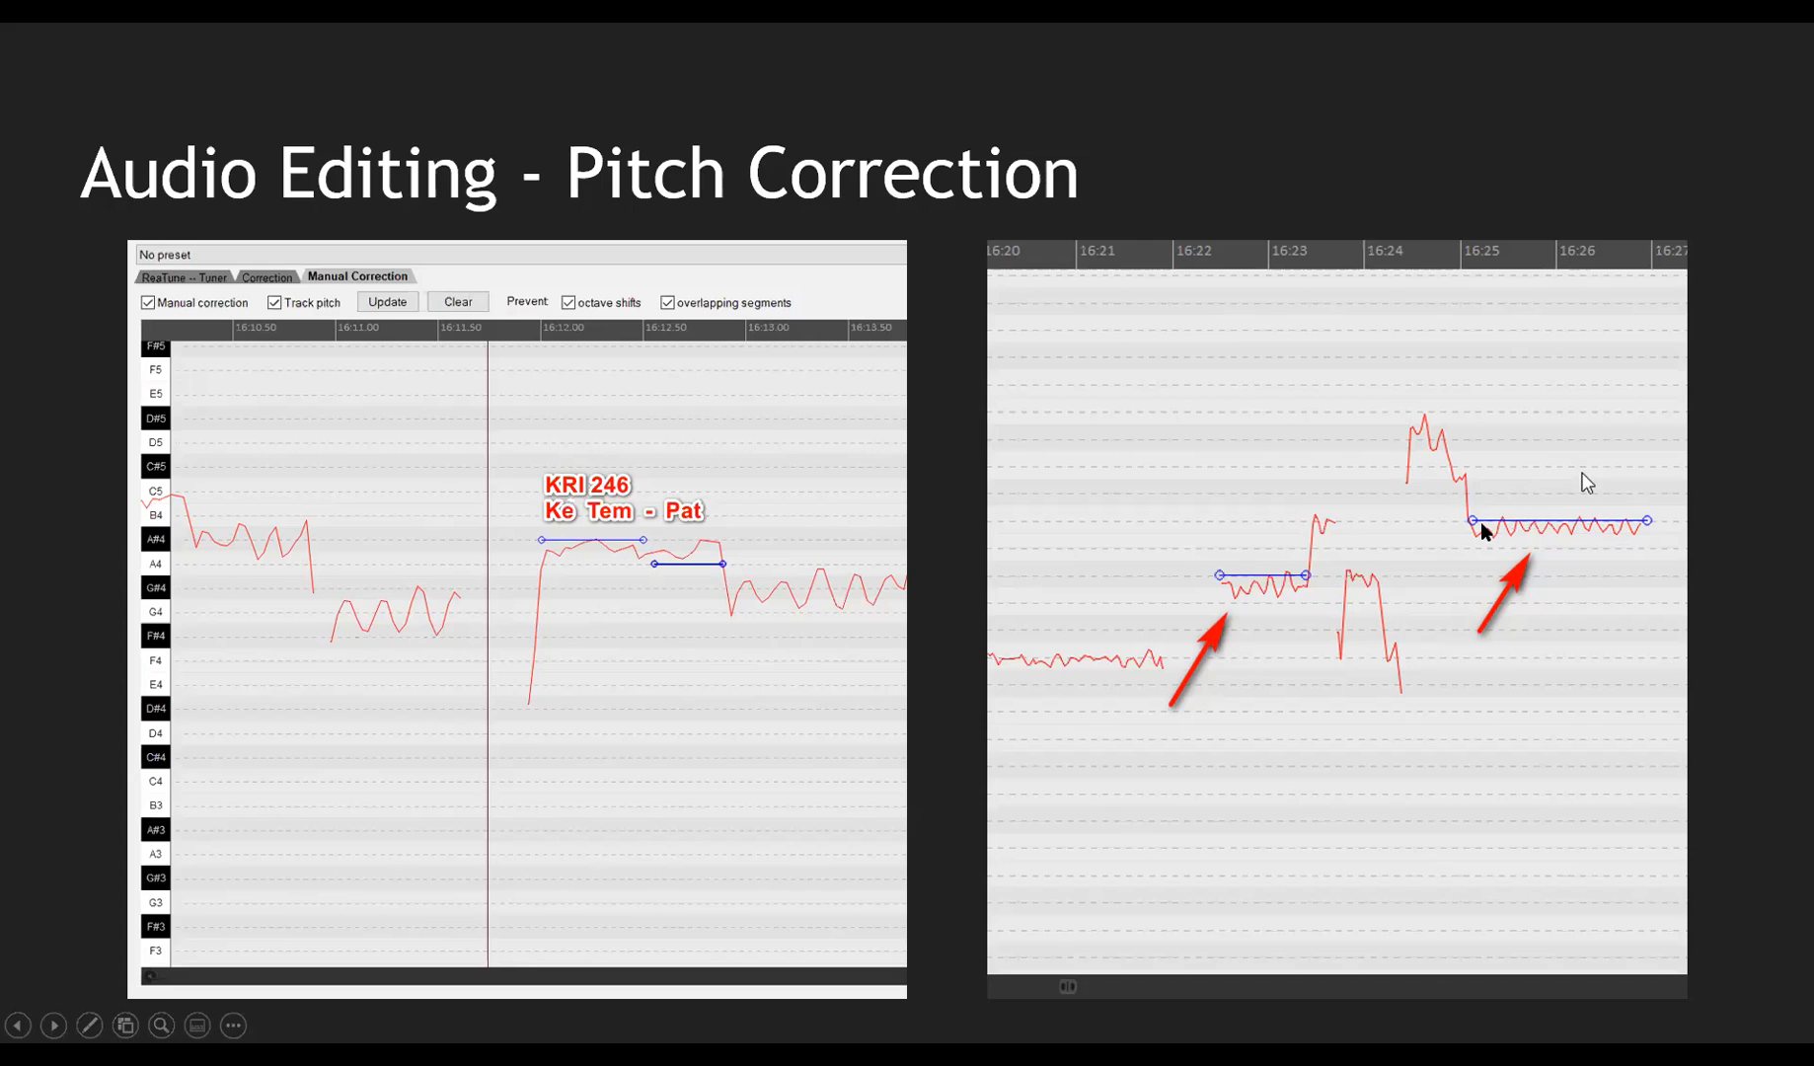
{"action": "key", "text": "Right"}
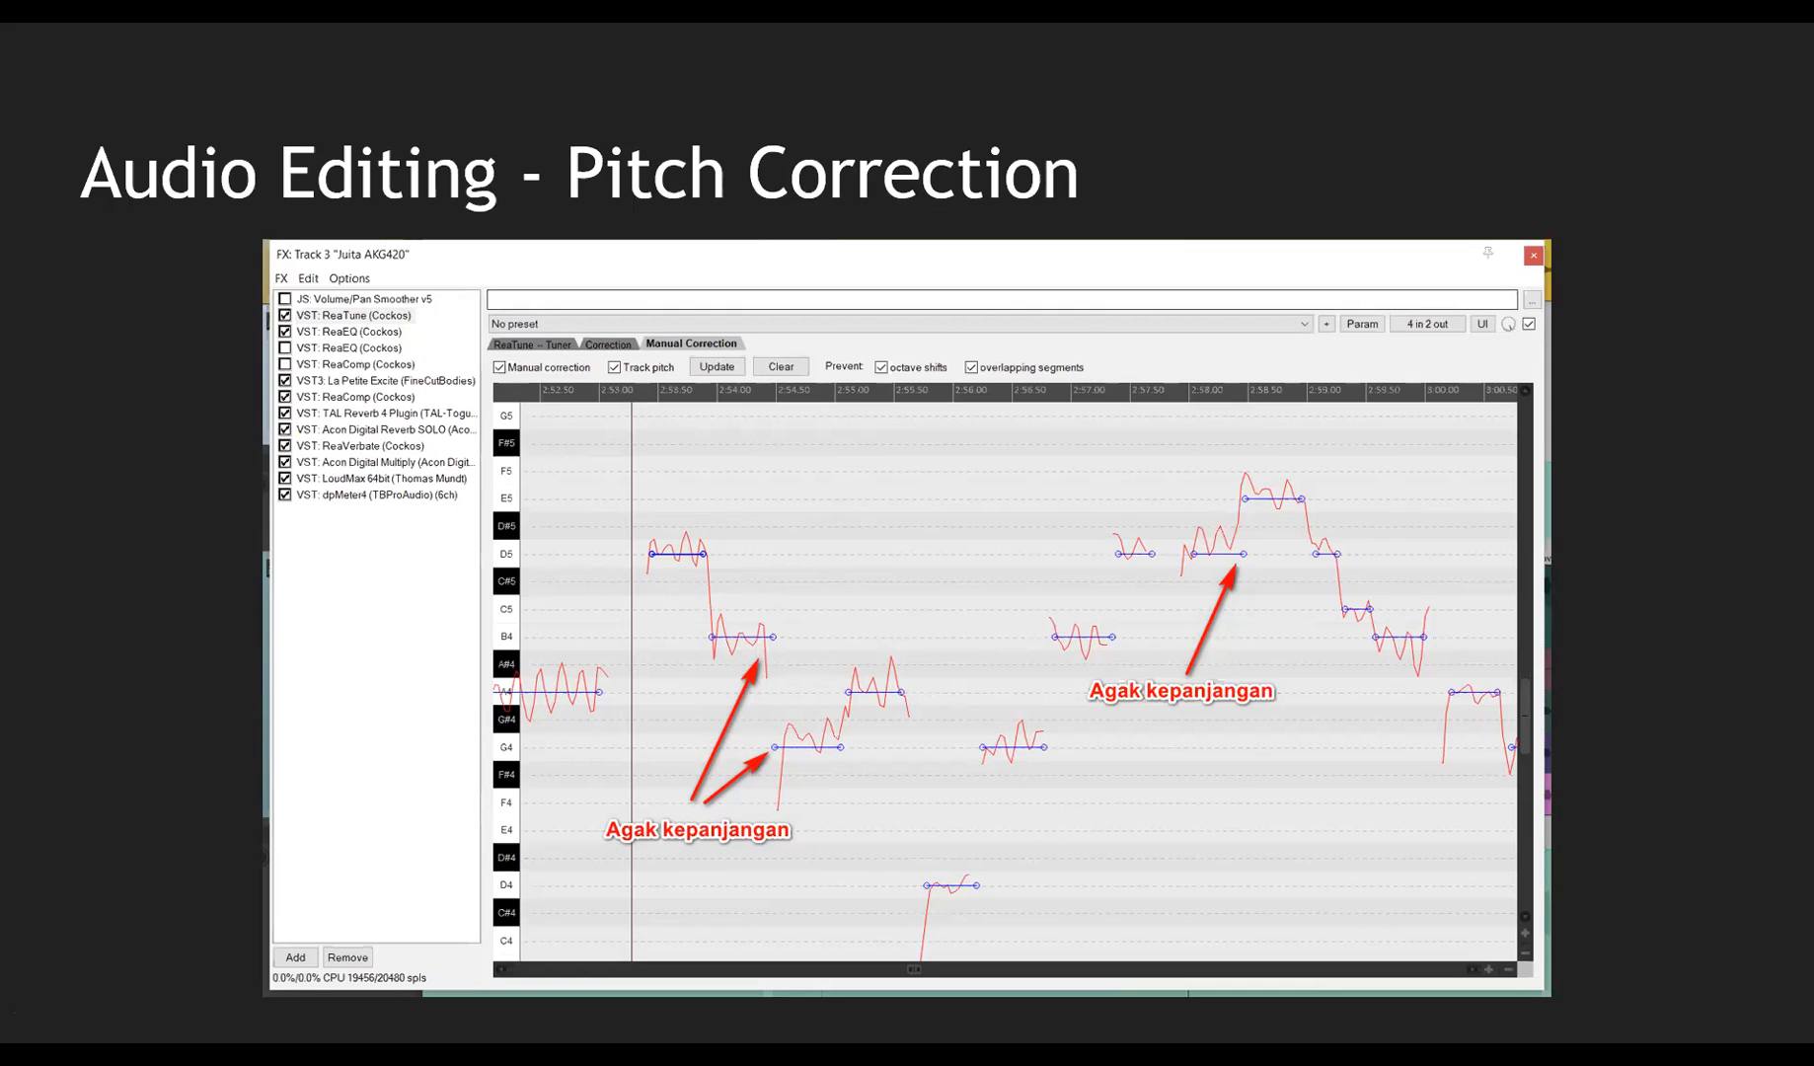
{"action": "key", "text": "Right"}
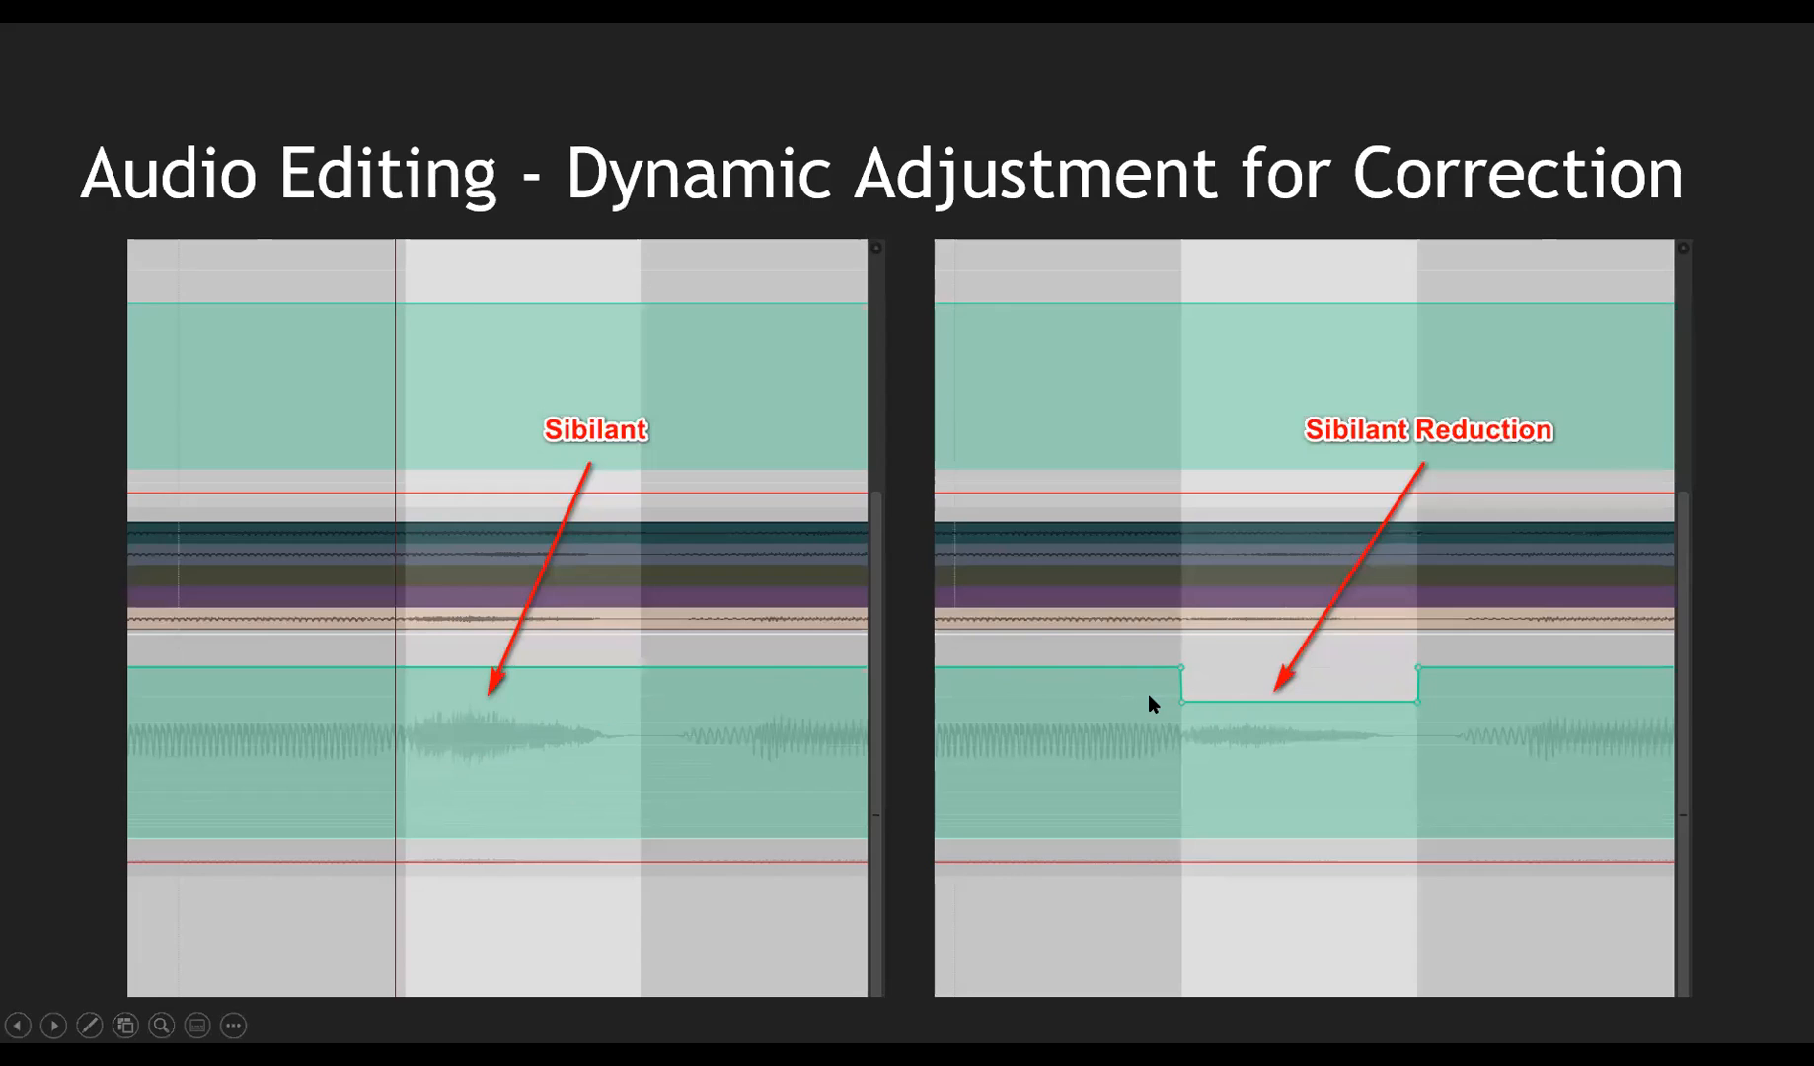
{"action": "key", "text": "Right"}
{"action": "key", "text": "Left"}
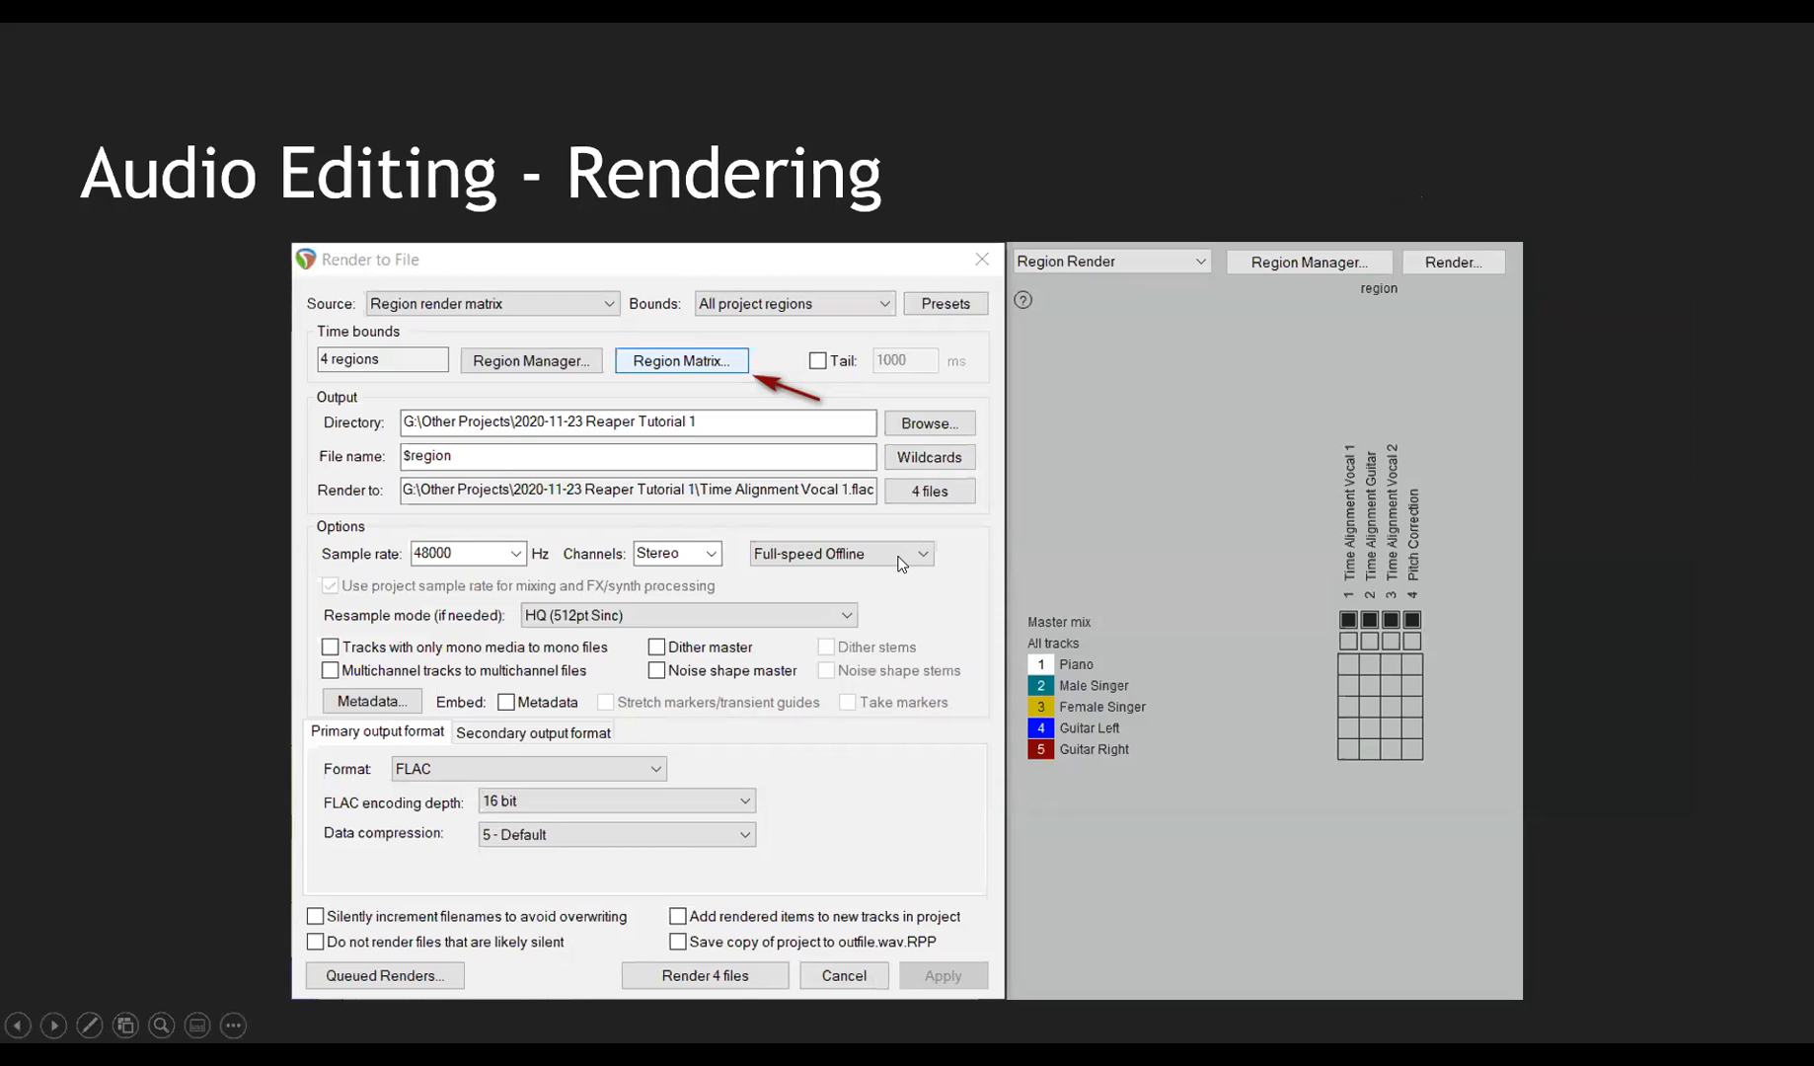
Switch back to REAPER, view the whole arrangement and close all open projects without saving.
{"action": "key", "text": "alt+Tab"}
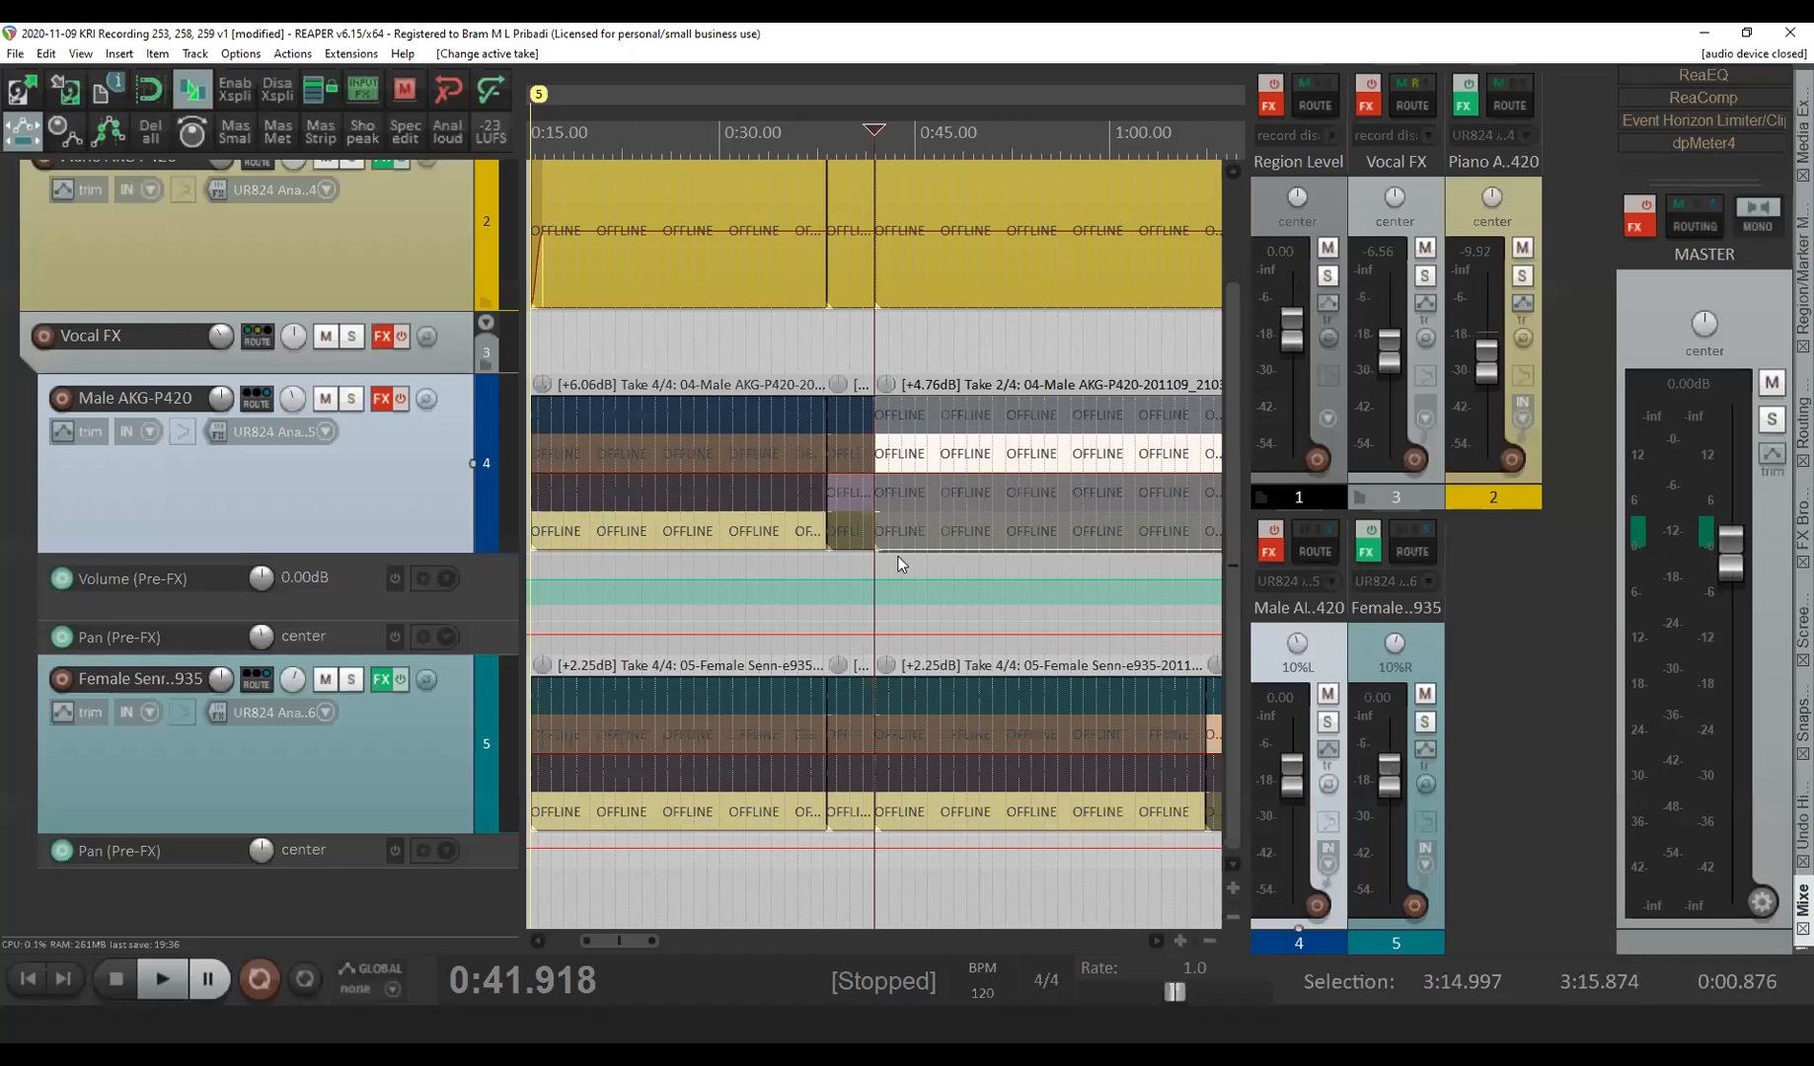
{"action": "scroll", "coordinate": [815, 541], "scroll_direction": "down", "scroll_amount": 2}
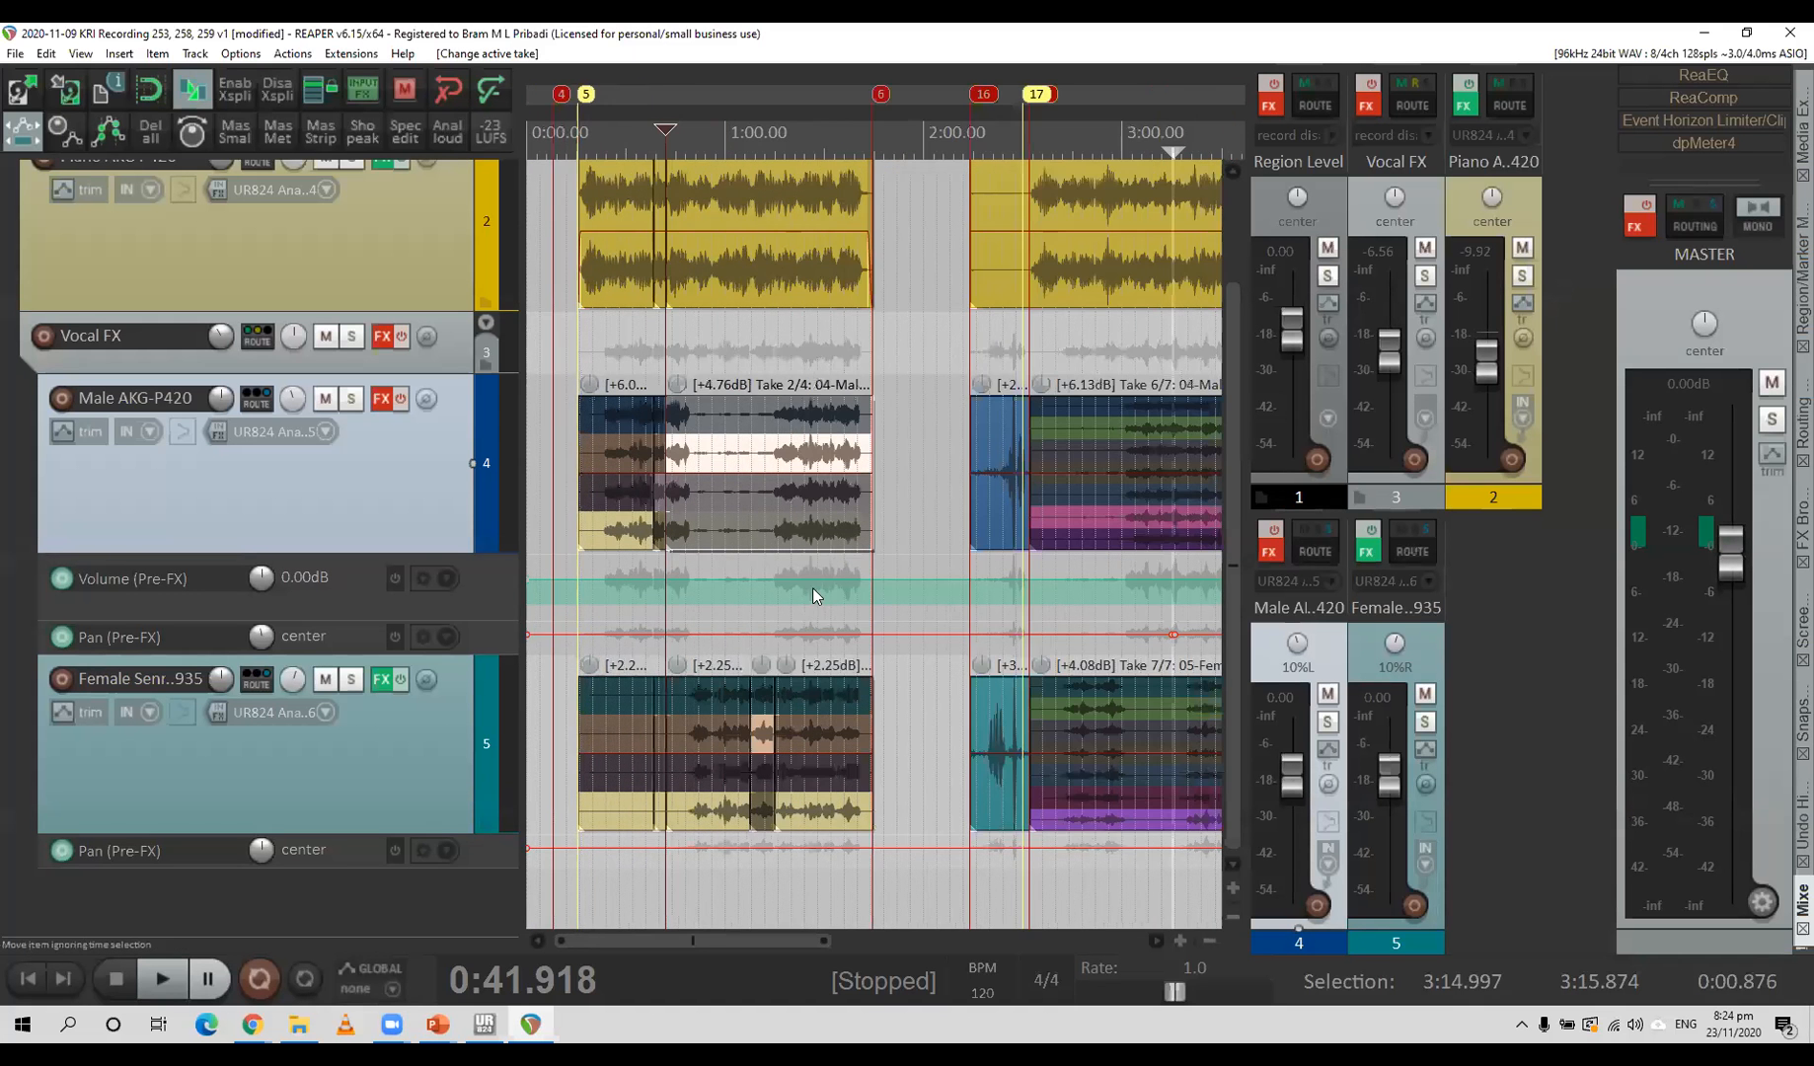
{"action": "scroll", "coordinate": [935, 529], "scroll_direction": "down", "scroll_amount": 3}
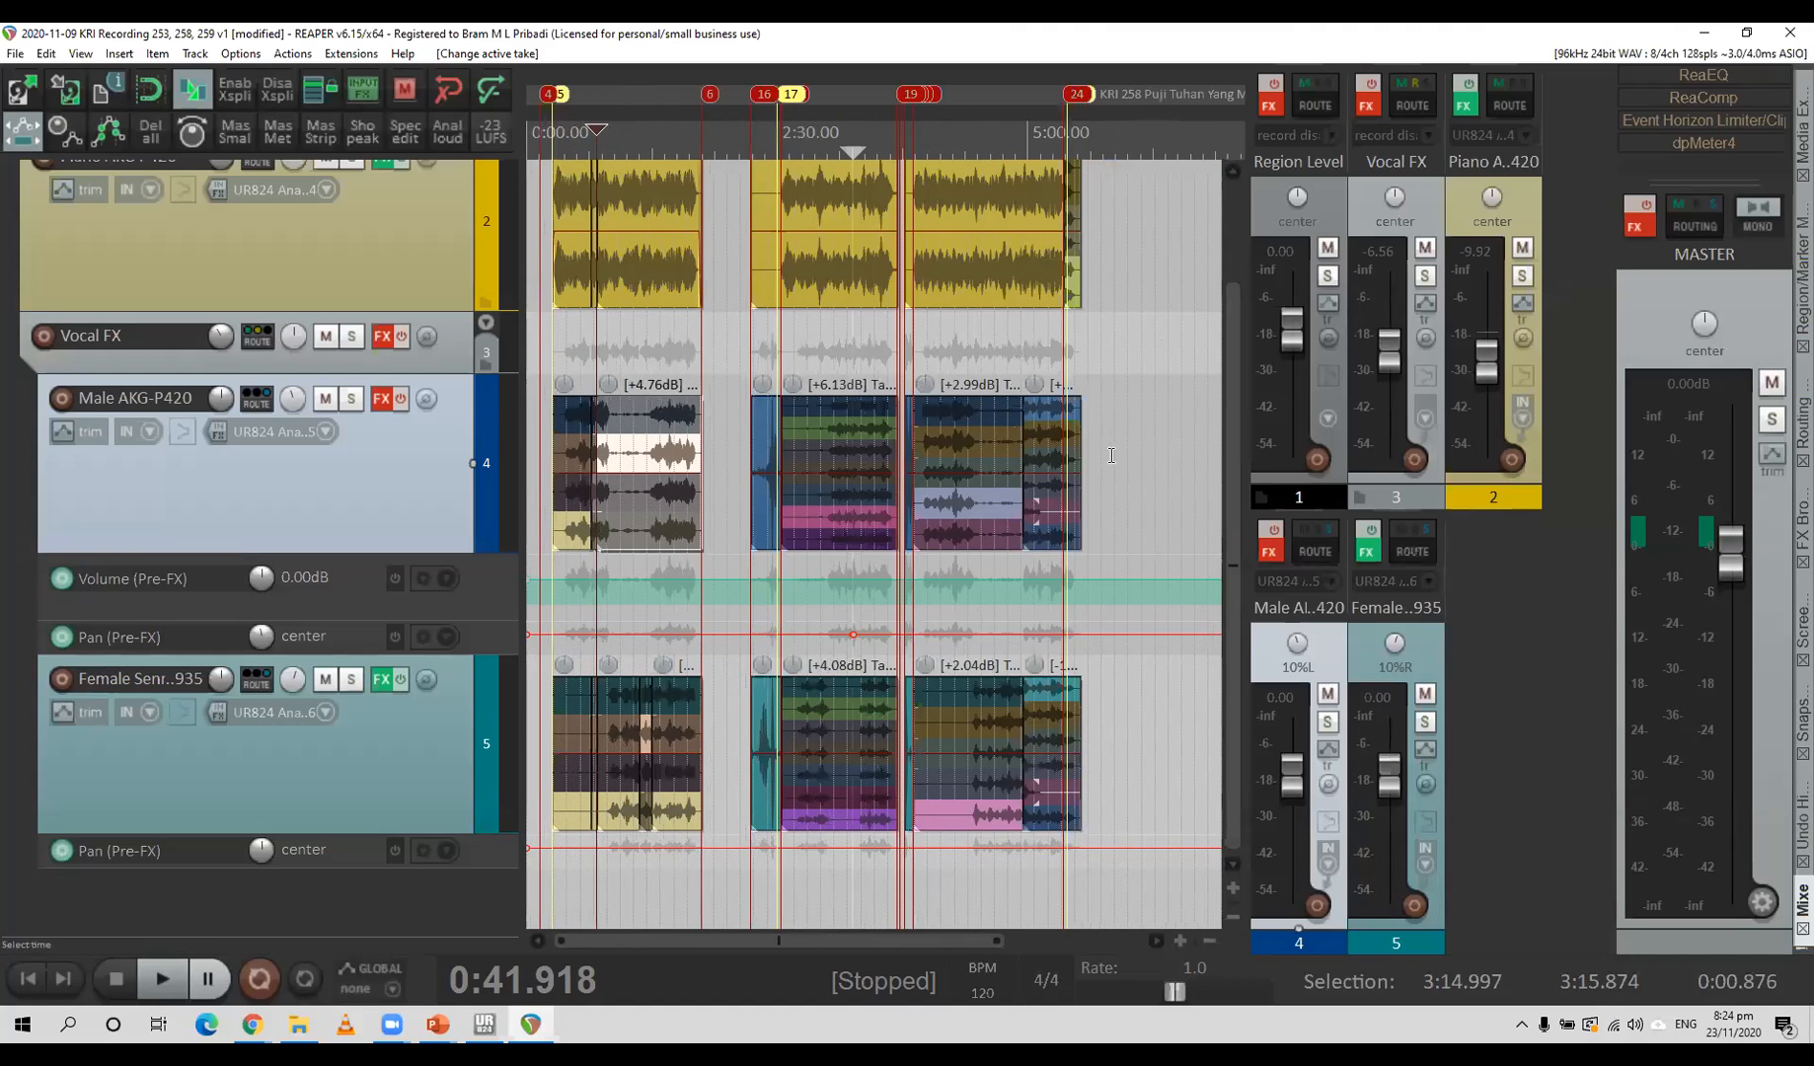
{"action": "scroll", "coordinate": [1132, 483], "scroll_direction": "down", "scroll_amount": 2}
{"action": "scroll", "coordinate": [1132, 483], "scroll_direction": "up", "scroll_amount": 2}
{"action": "left_click", "coordinate": [14, 54]}
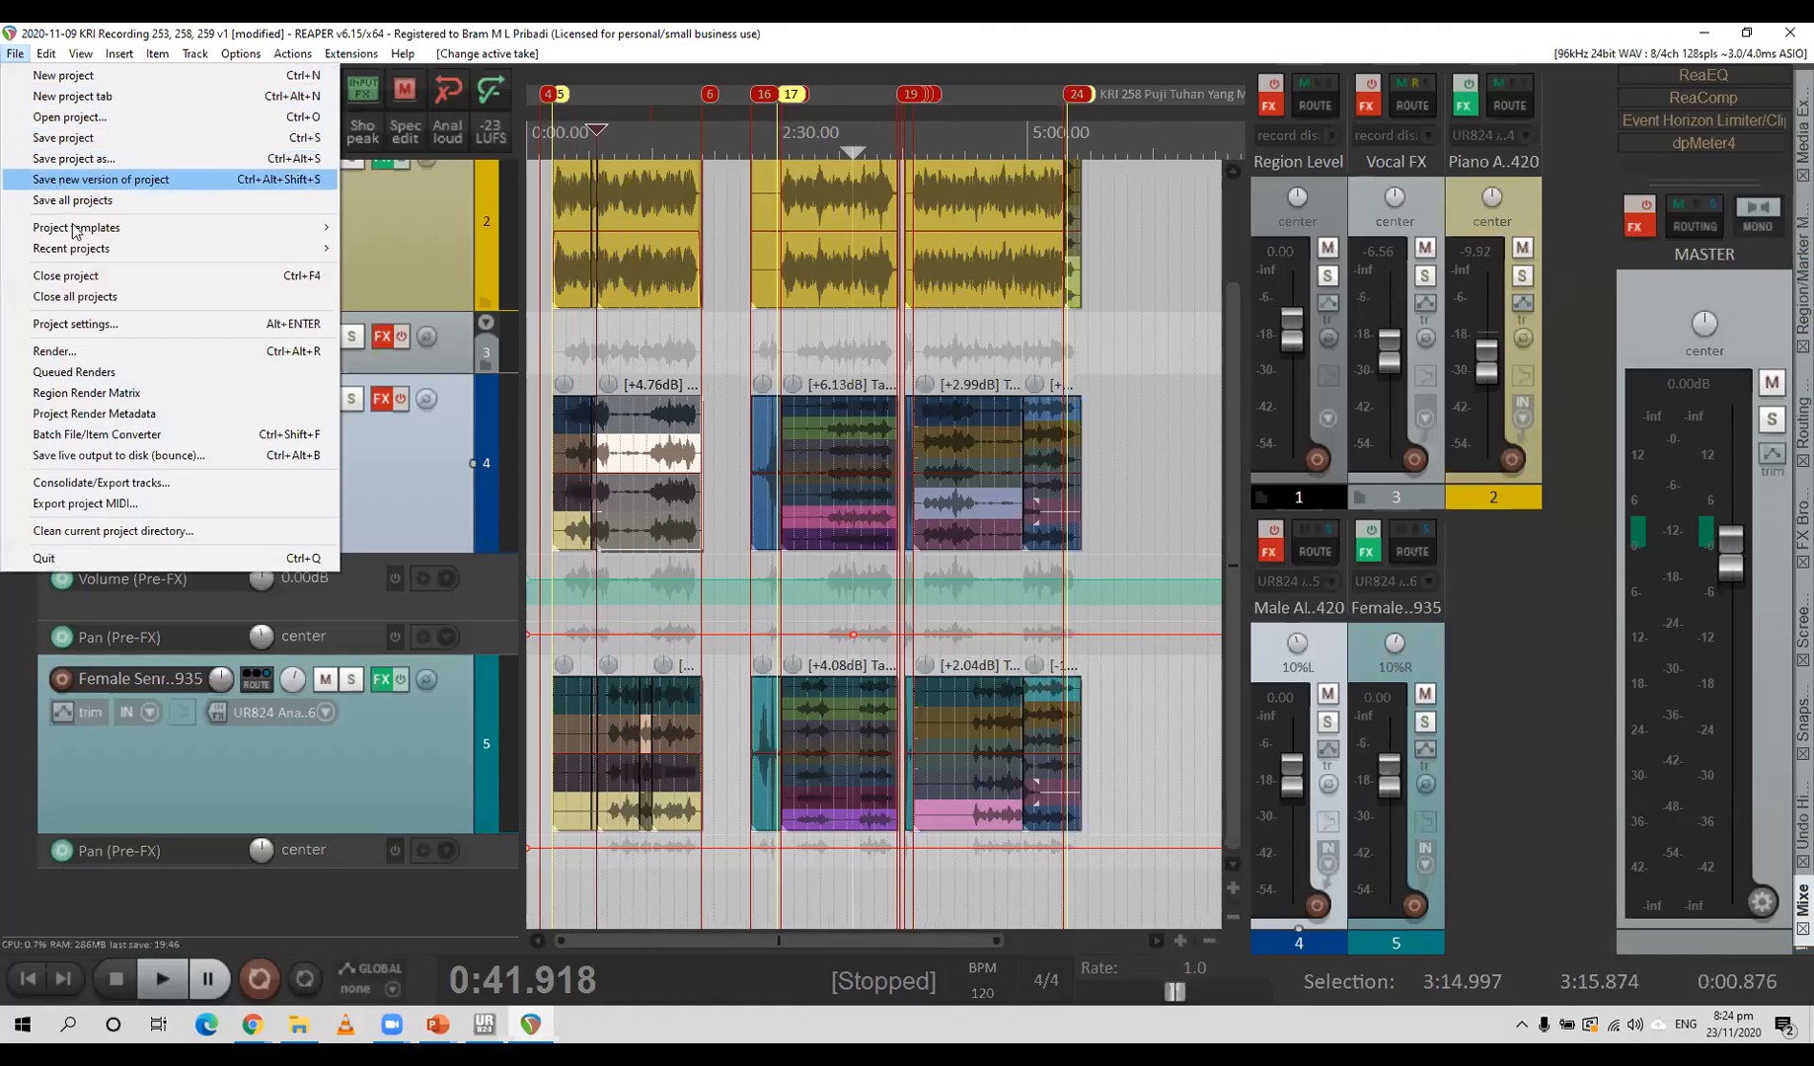
{"action": "left_click", "coordinate": [79, 296]}
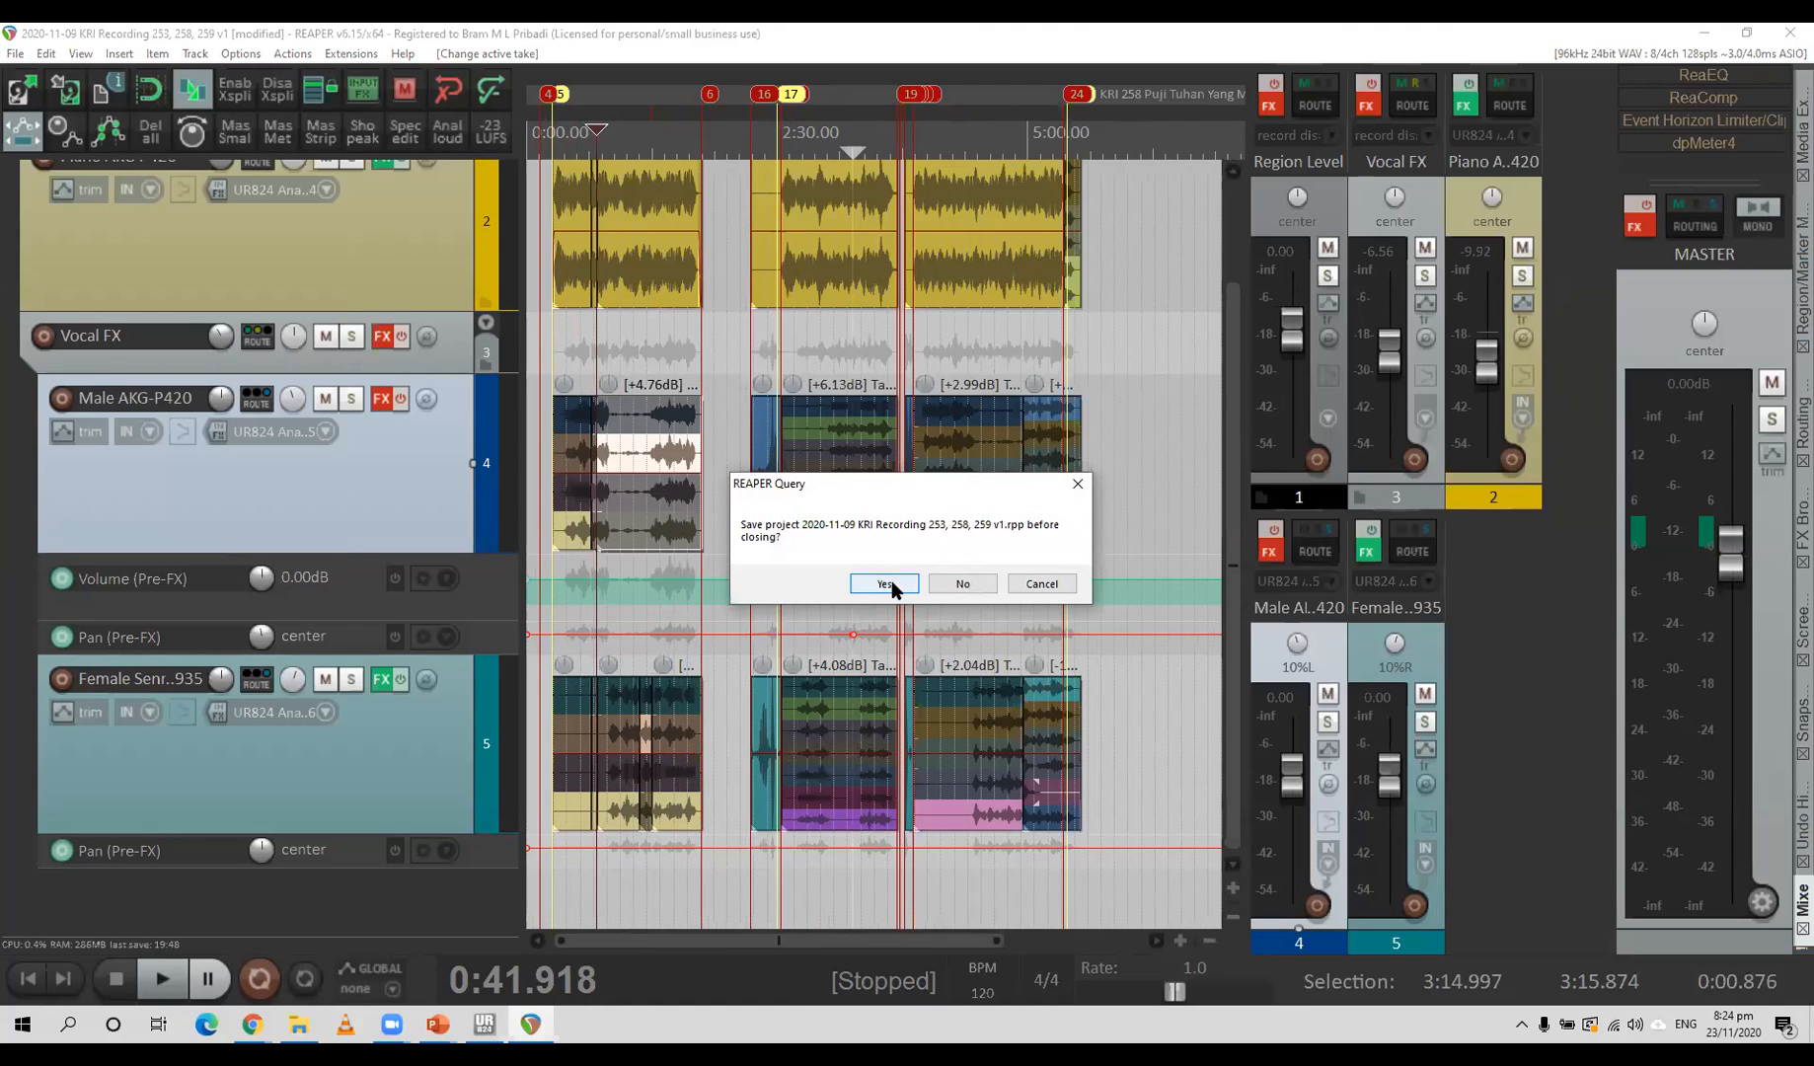
{"action": "left_click", "coordinate": [960, 584]}
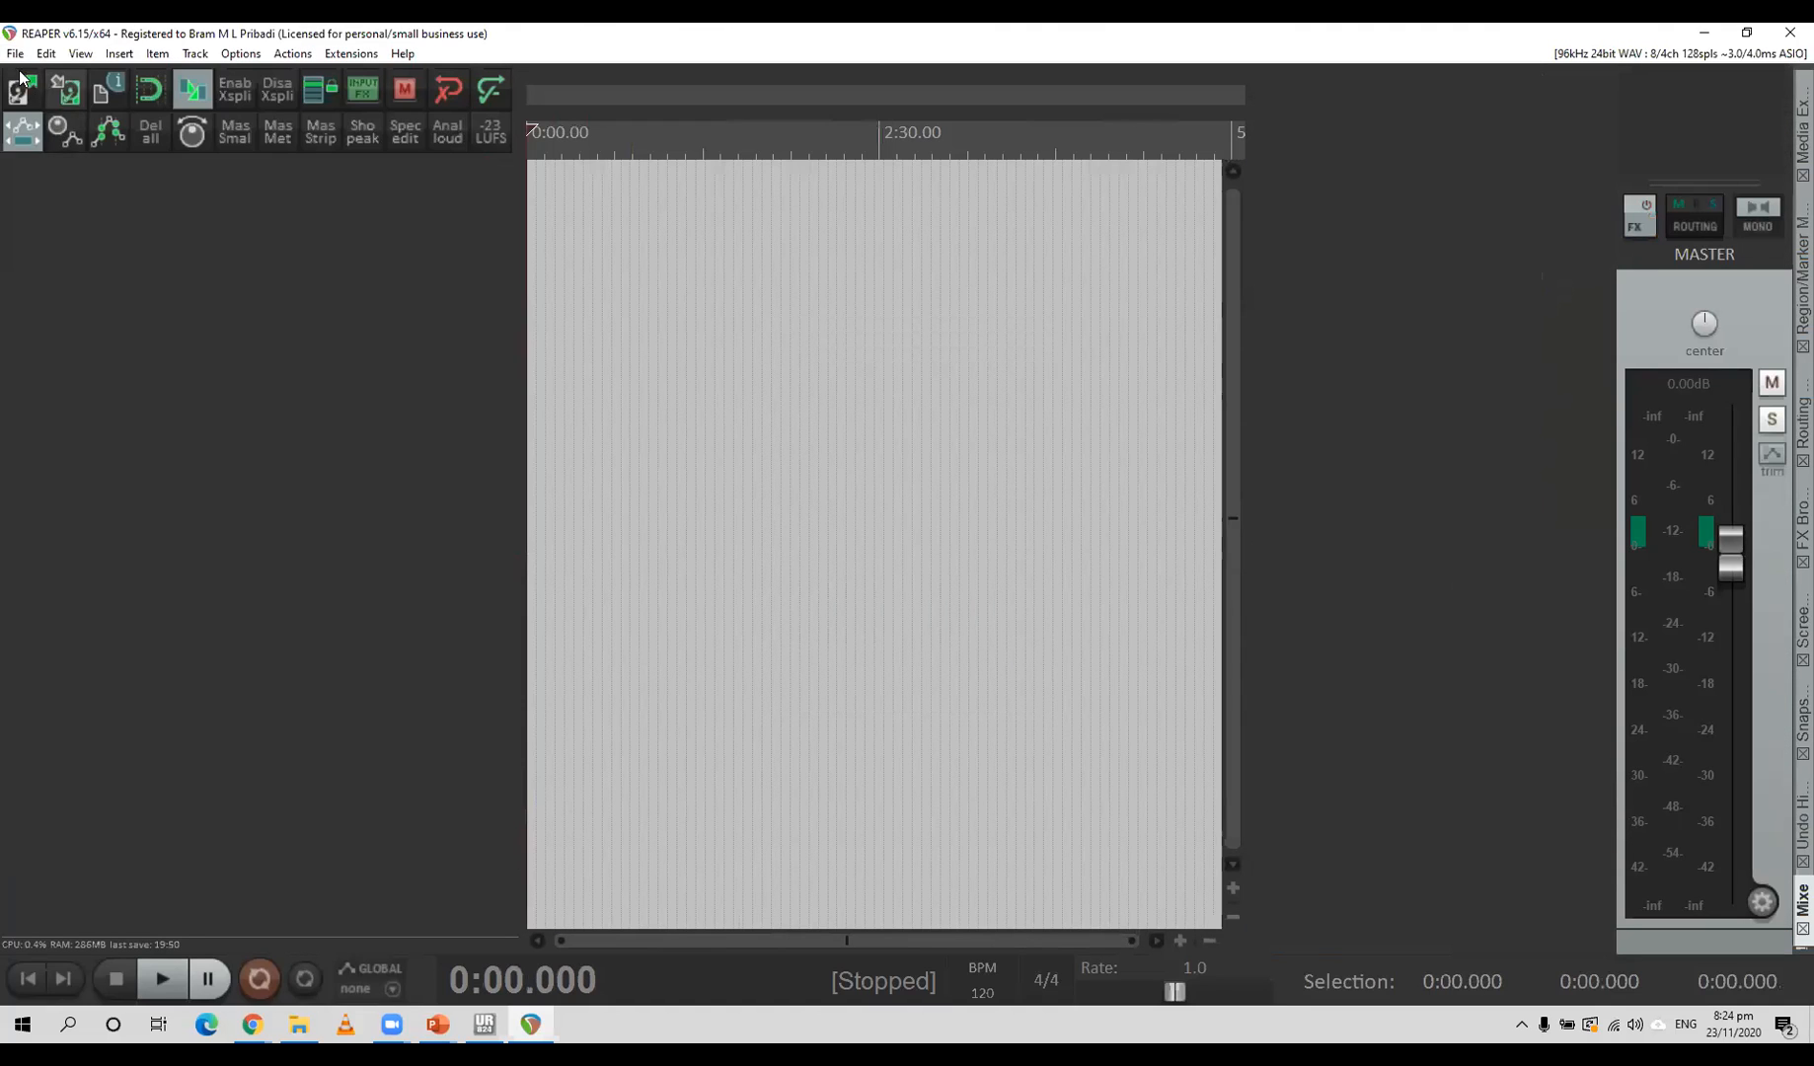
Open the project 2020-11-09 KRI Recording 253, 258, 259 v1.rpp and dismiss the missing-effects warning.
{"action": "left_click", "coordinate": [15, 54]}
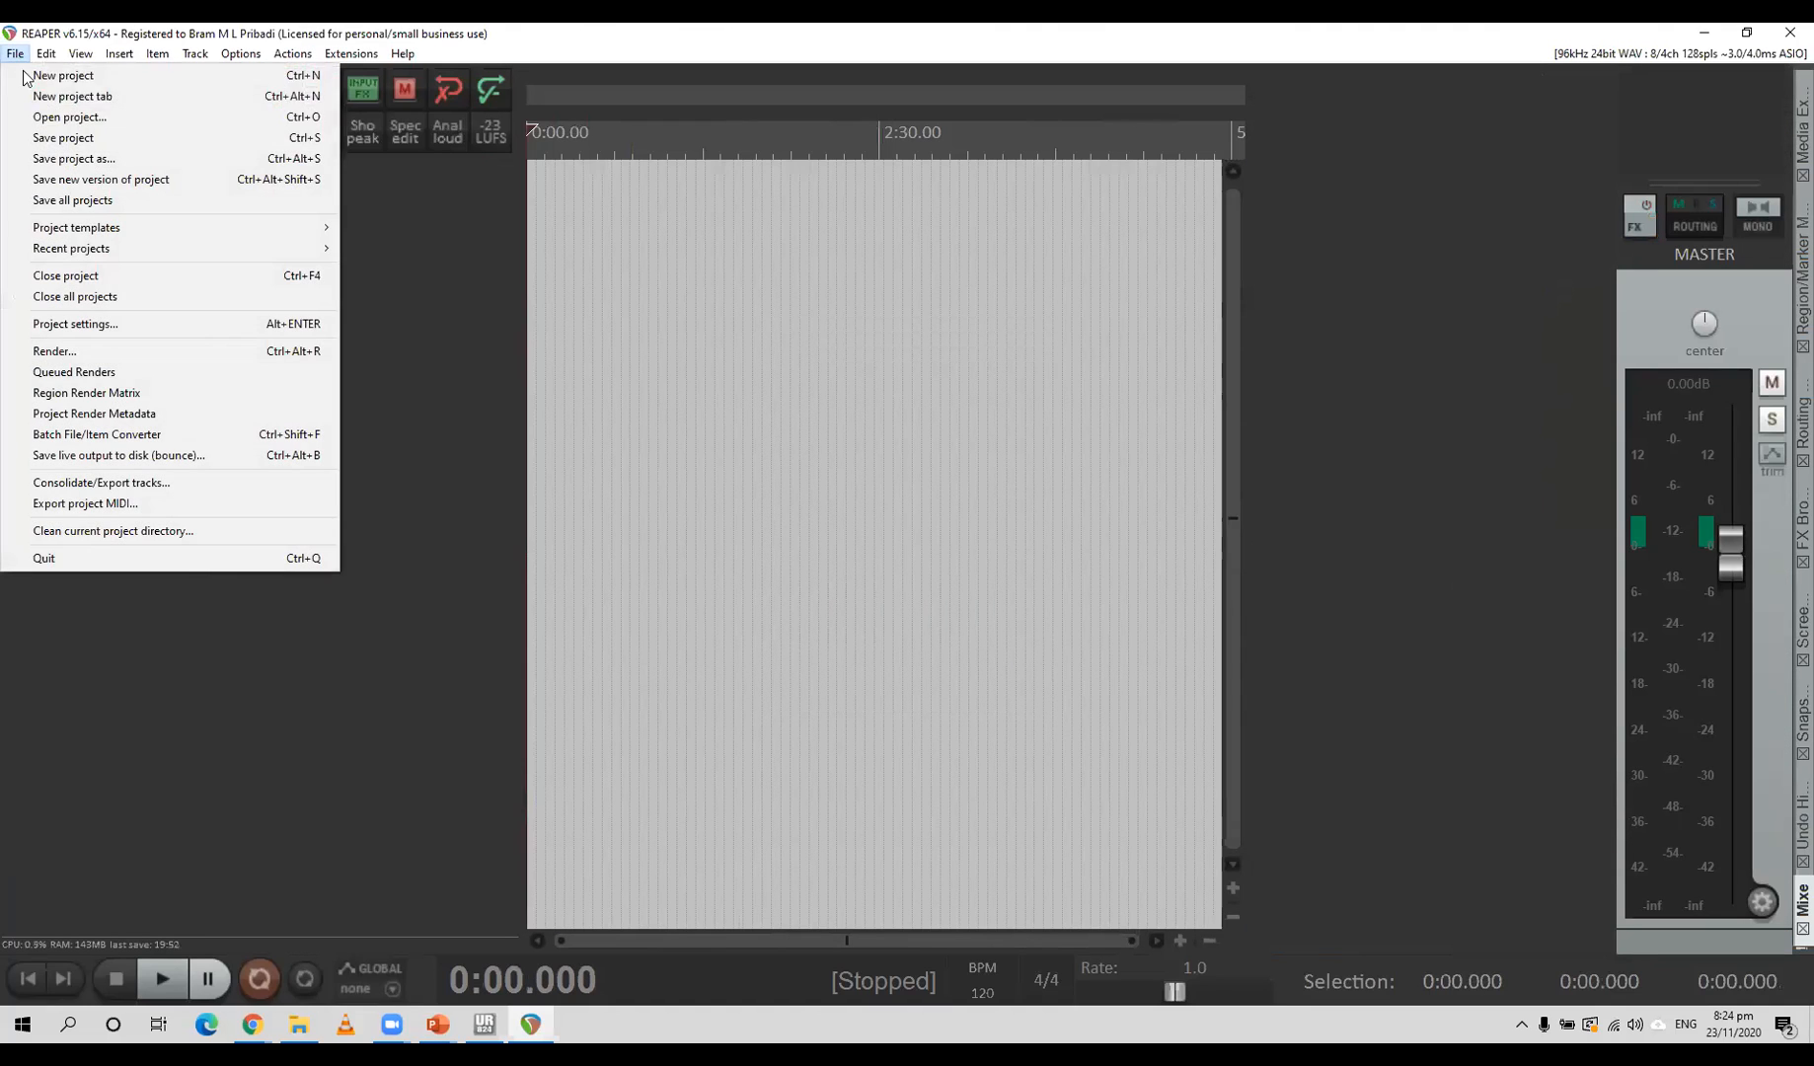
{"action": "left_click", "coordinate": [59, 118]}
{"action": "left_click", "coordinate": [395, 221]}
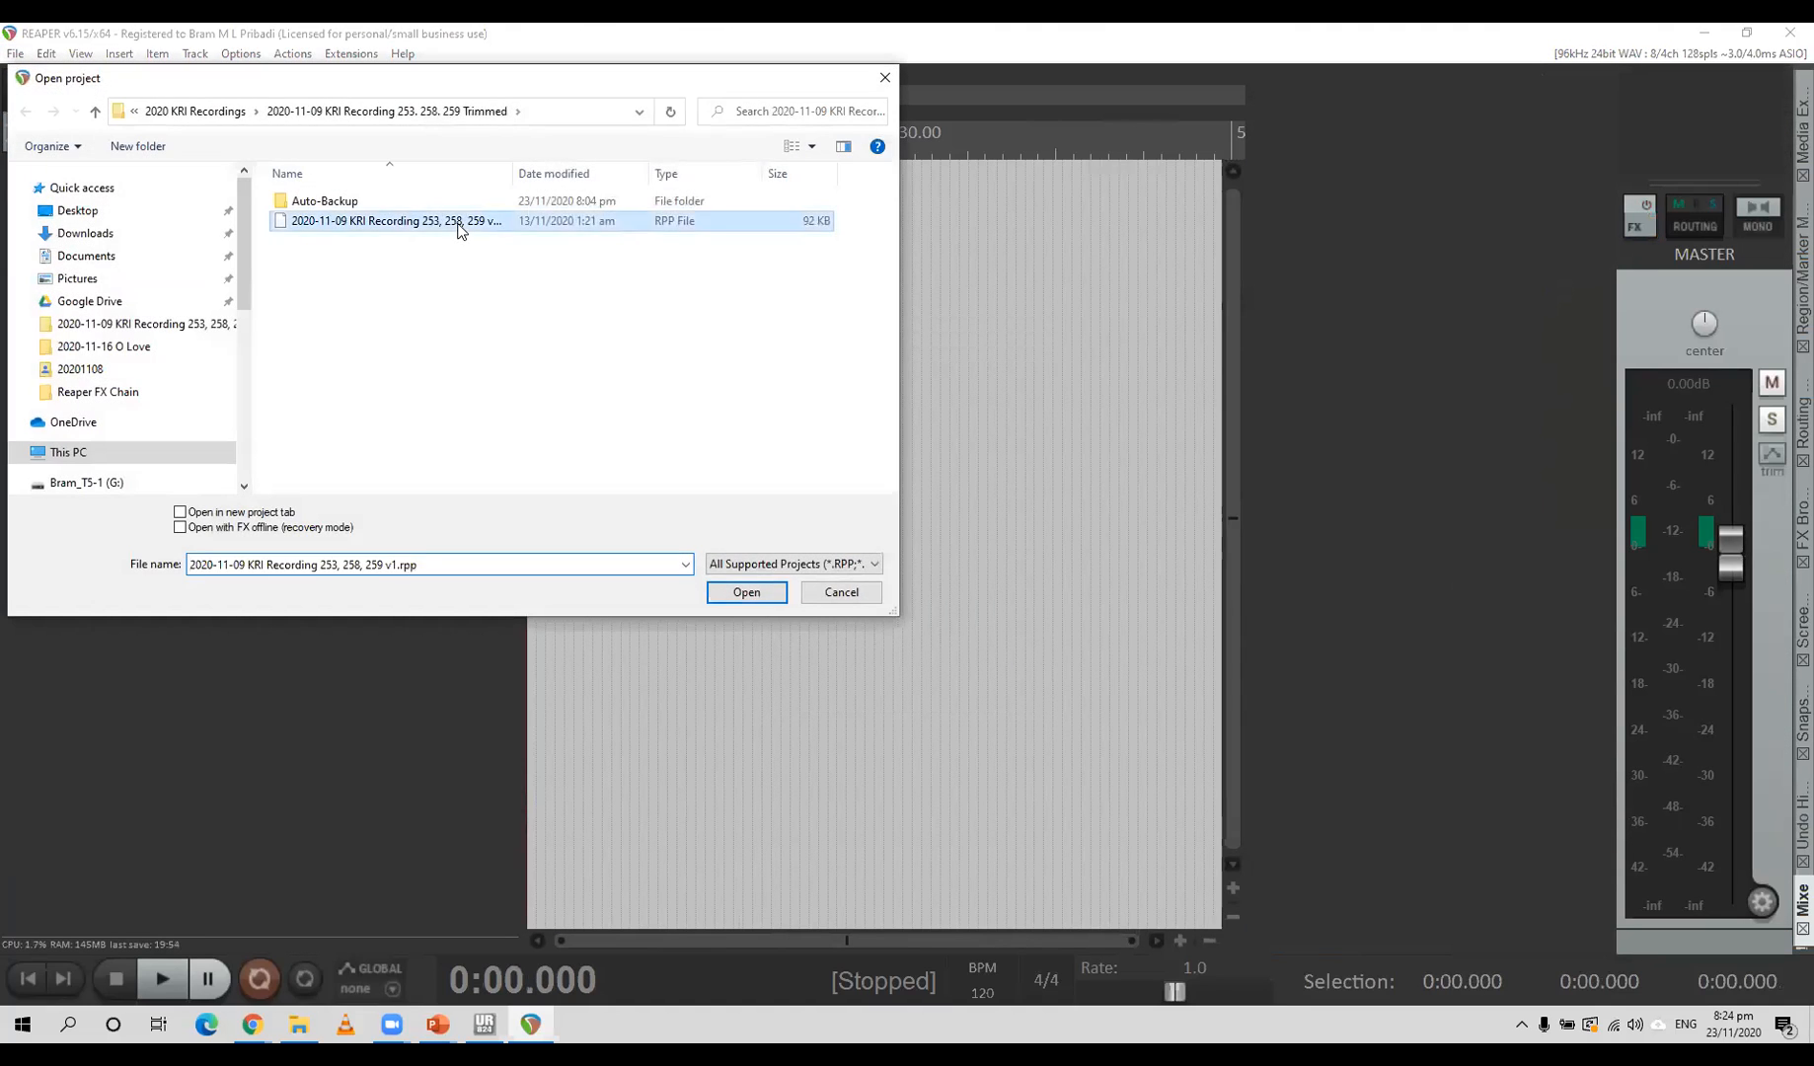
{"action": "left_click", "coordinate": [746, 592]}
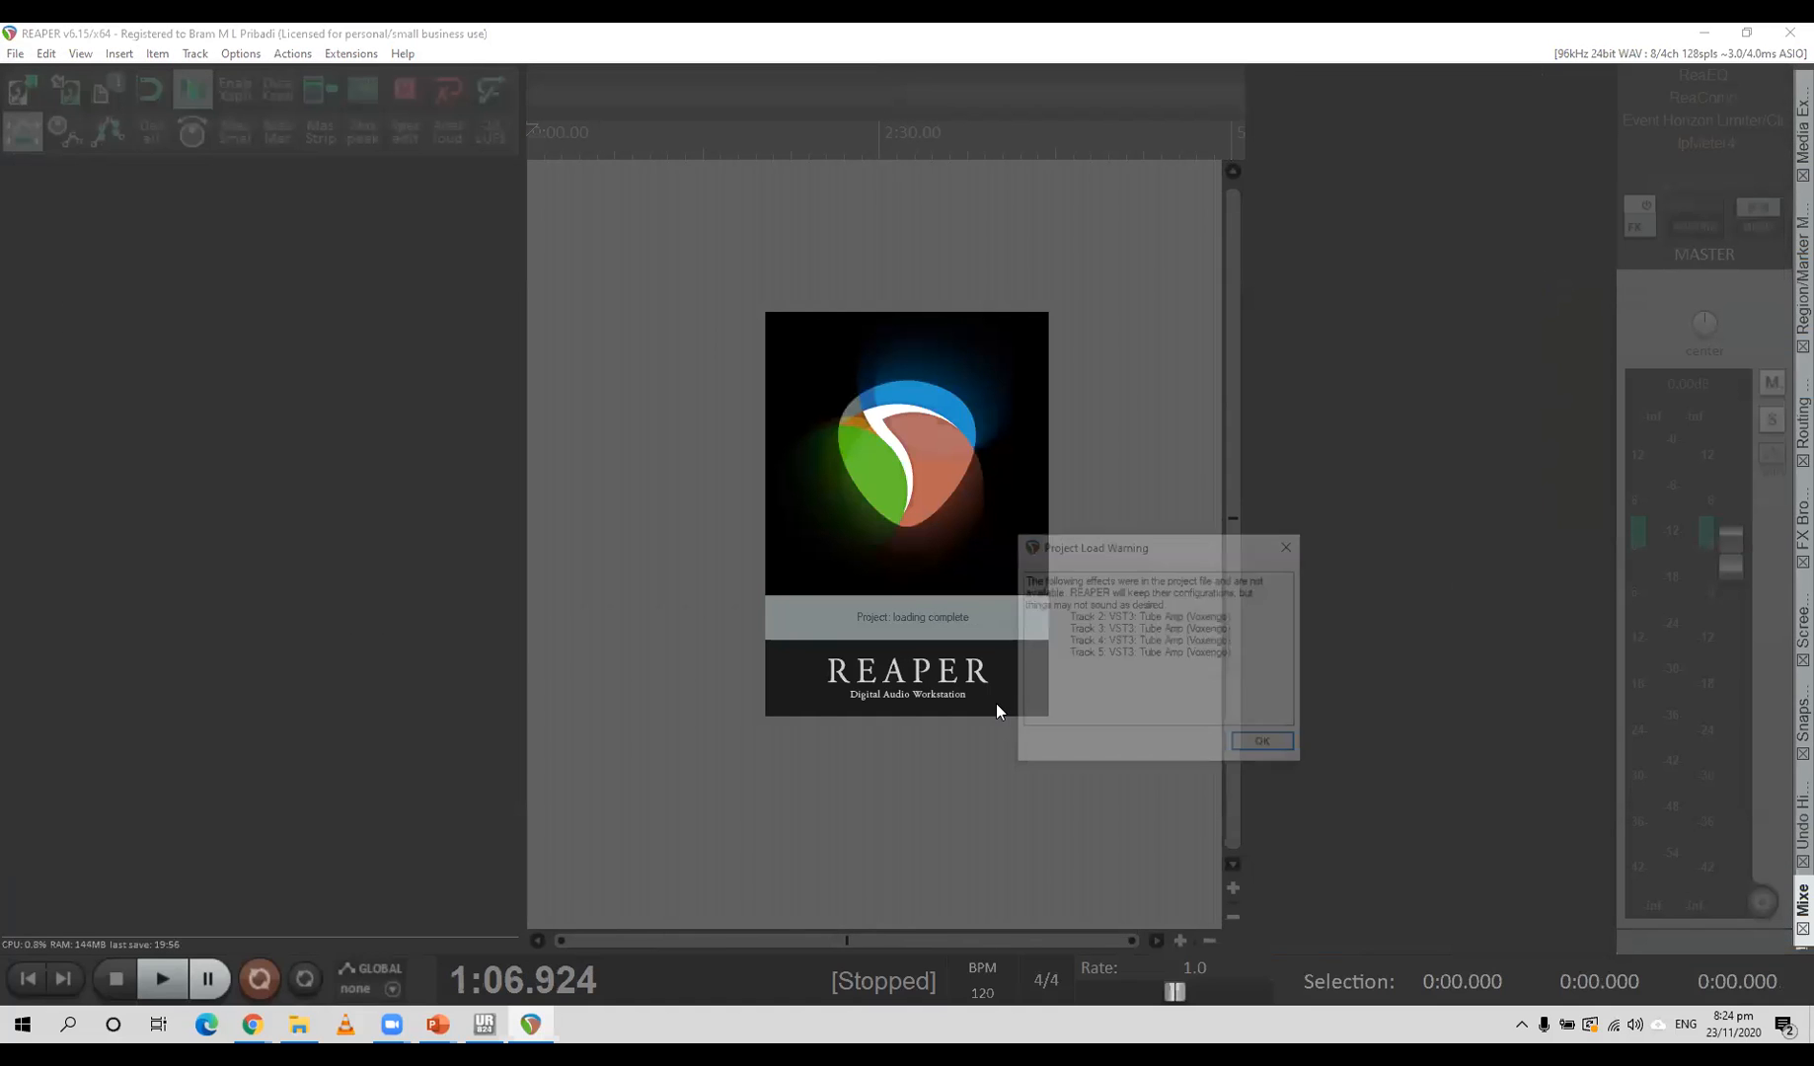
{"action": "left_click", "coordinate": [1262, 747]}
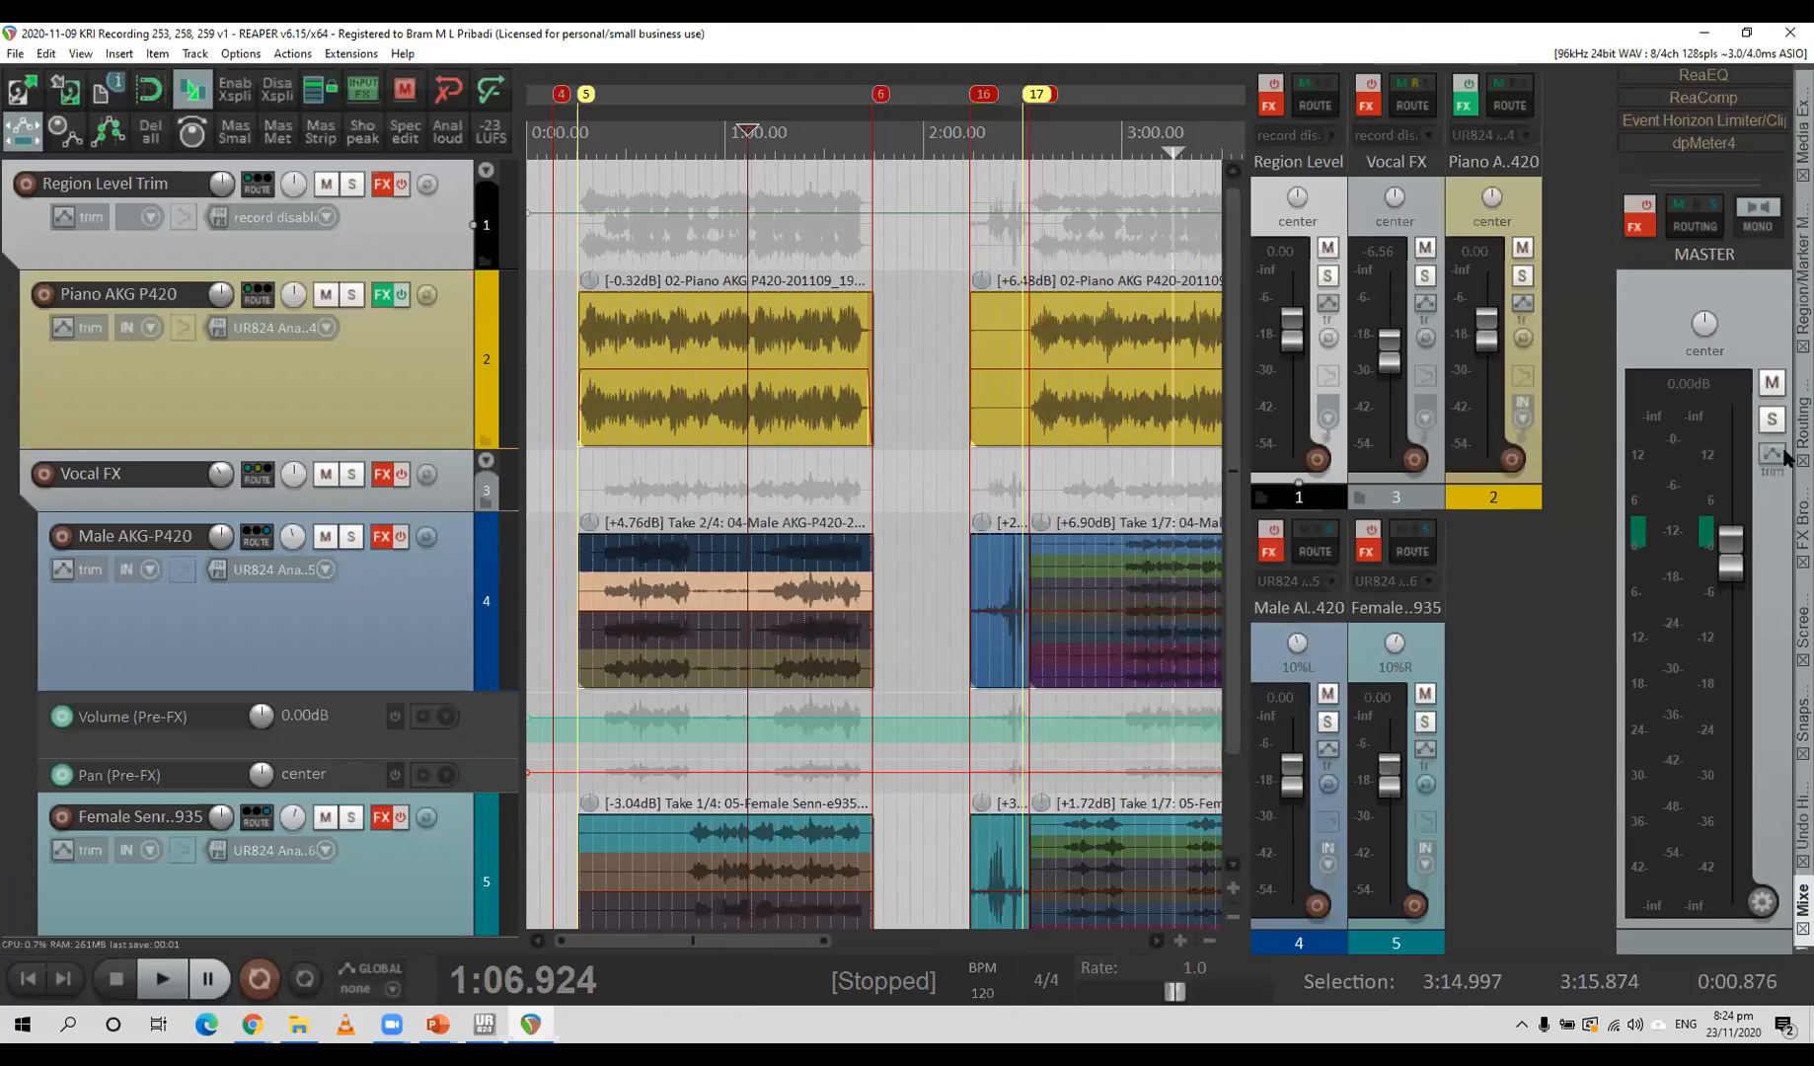
Show the region and marker list and jump to the marker KRI 259 OK.
{"action": "left_click", "coordinate": [1787, 316]}
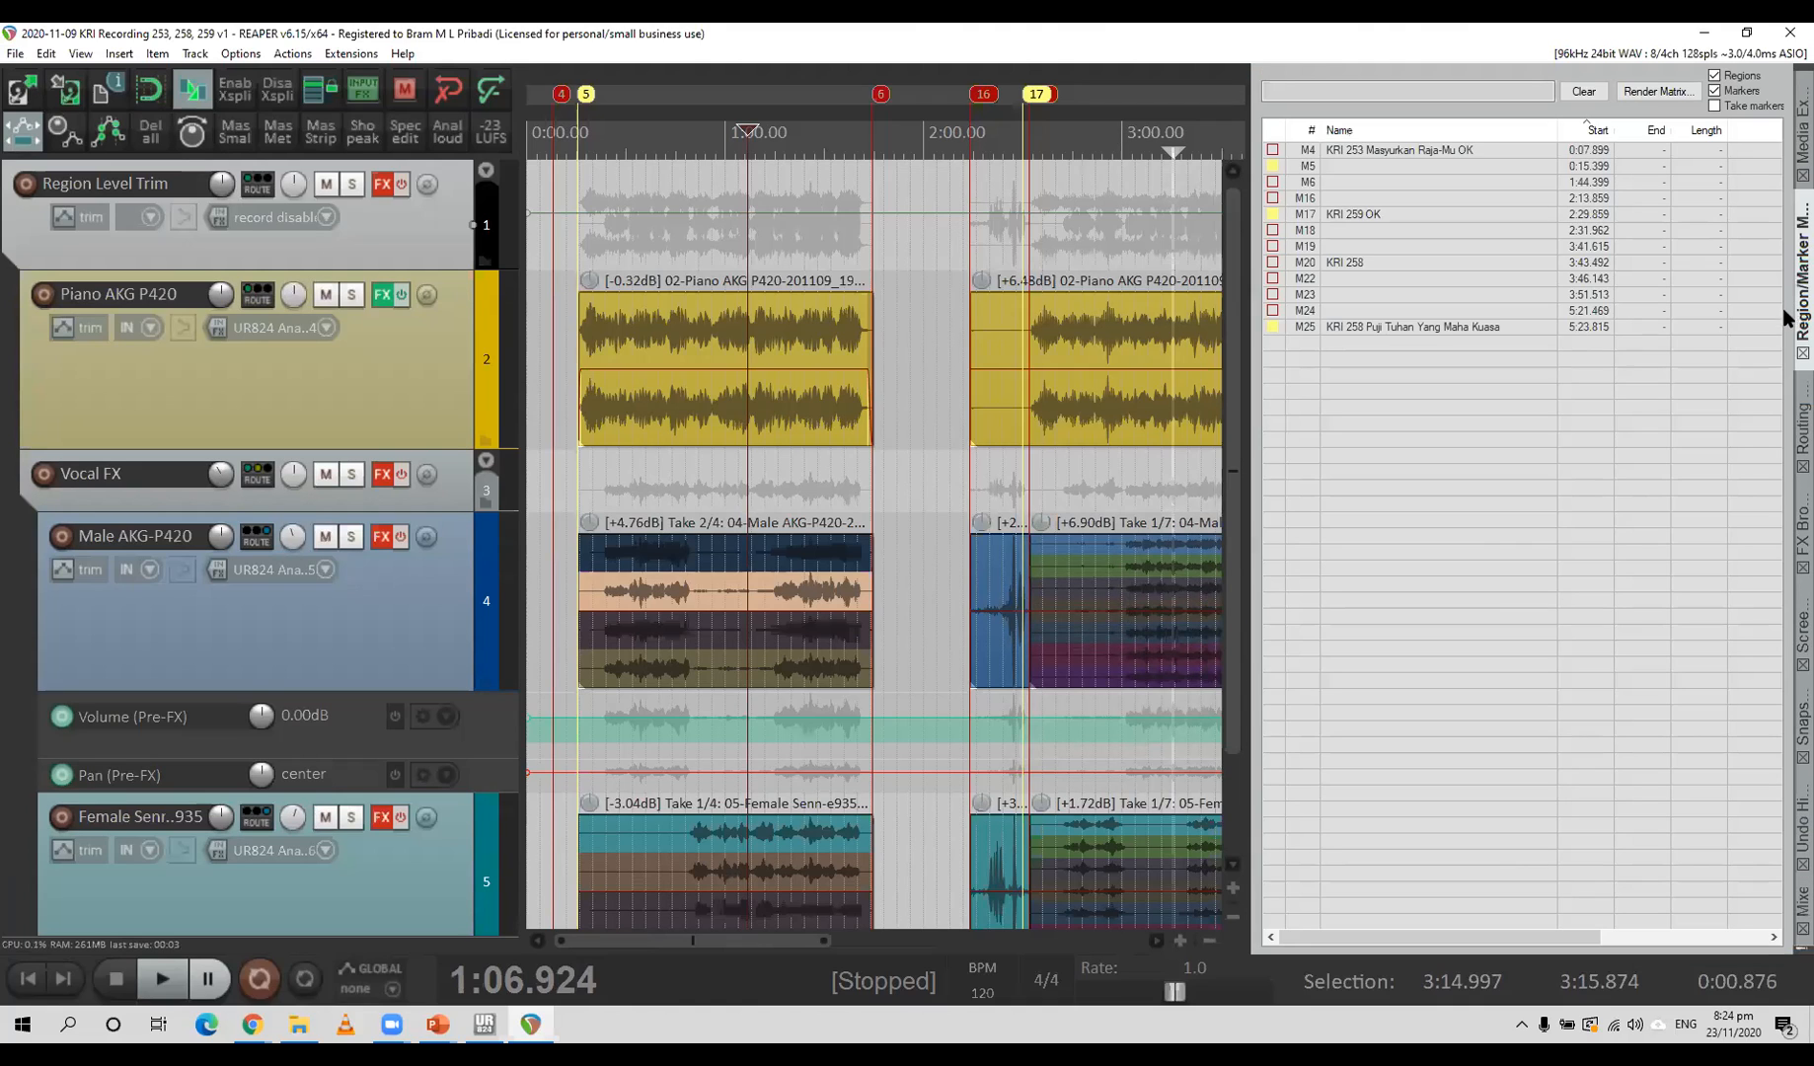
{"action": "left_click", "coordinate": [1311, 218]}
{"action": "scroll", "coordinate": [1074, 429], "scroll_direction": "down", "scroll_amount": 5}
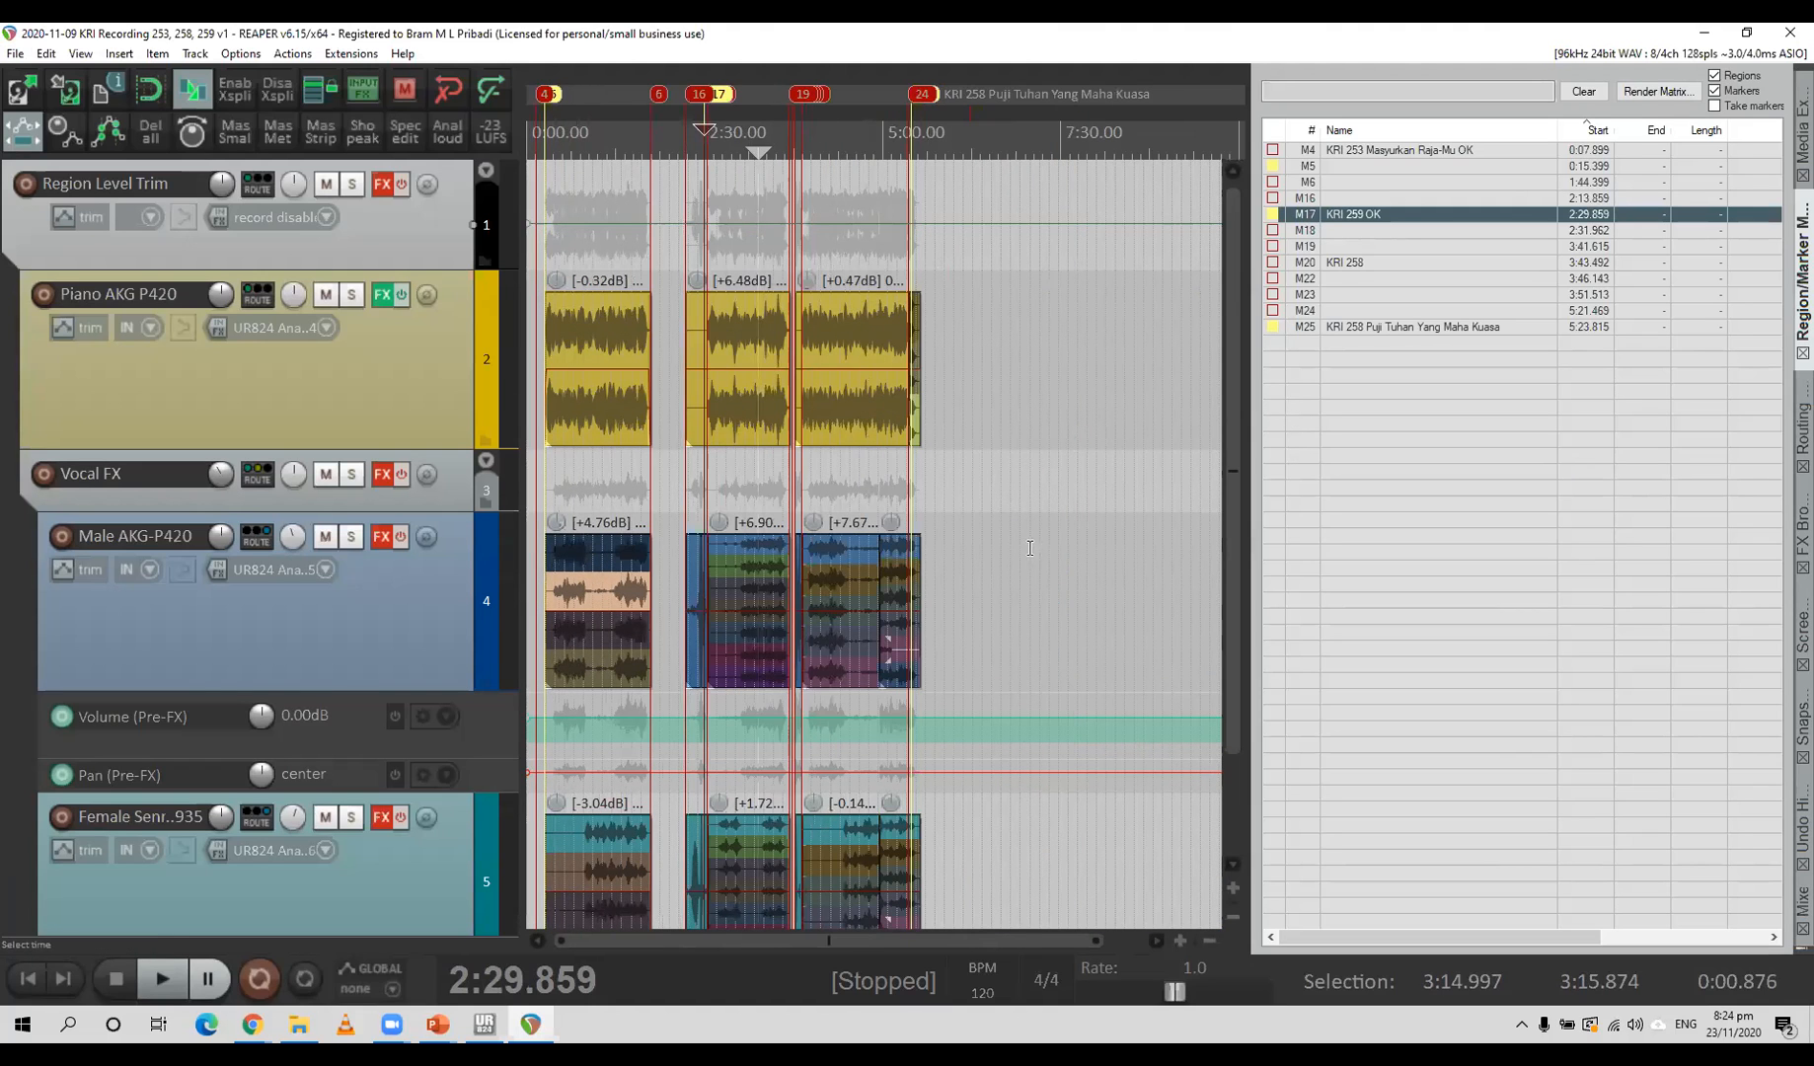
Close the current project and open 2020-09-16 KRI Recording 88 - 05.RPP from the 2020-09-16 KRI Recording 88 folder, dismissing the missing-effects warning.
{"action": "left_click", "coordinate": [15, 53]}
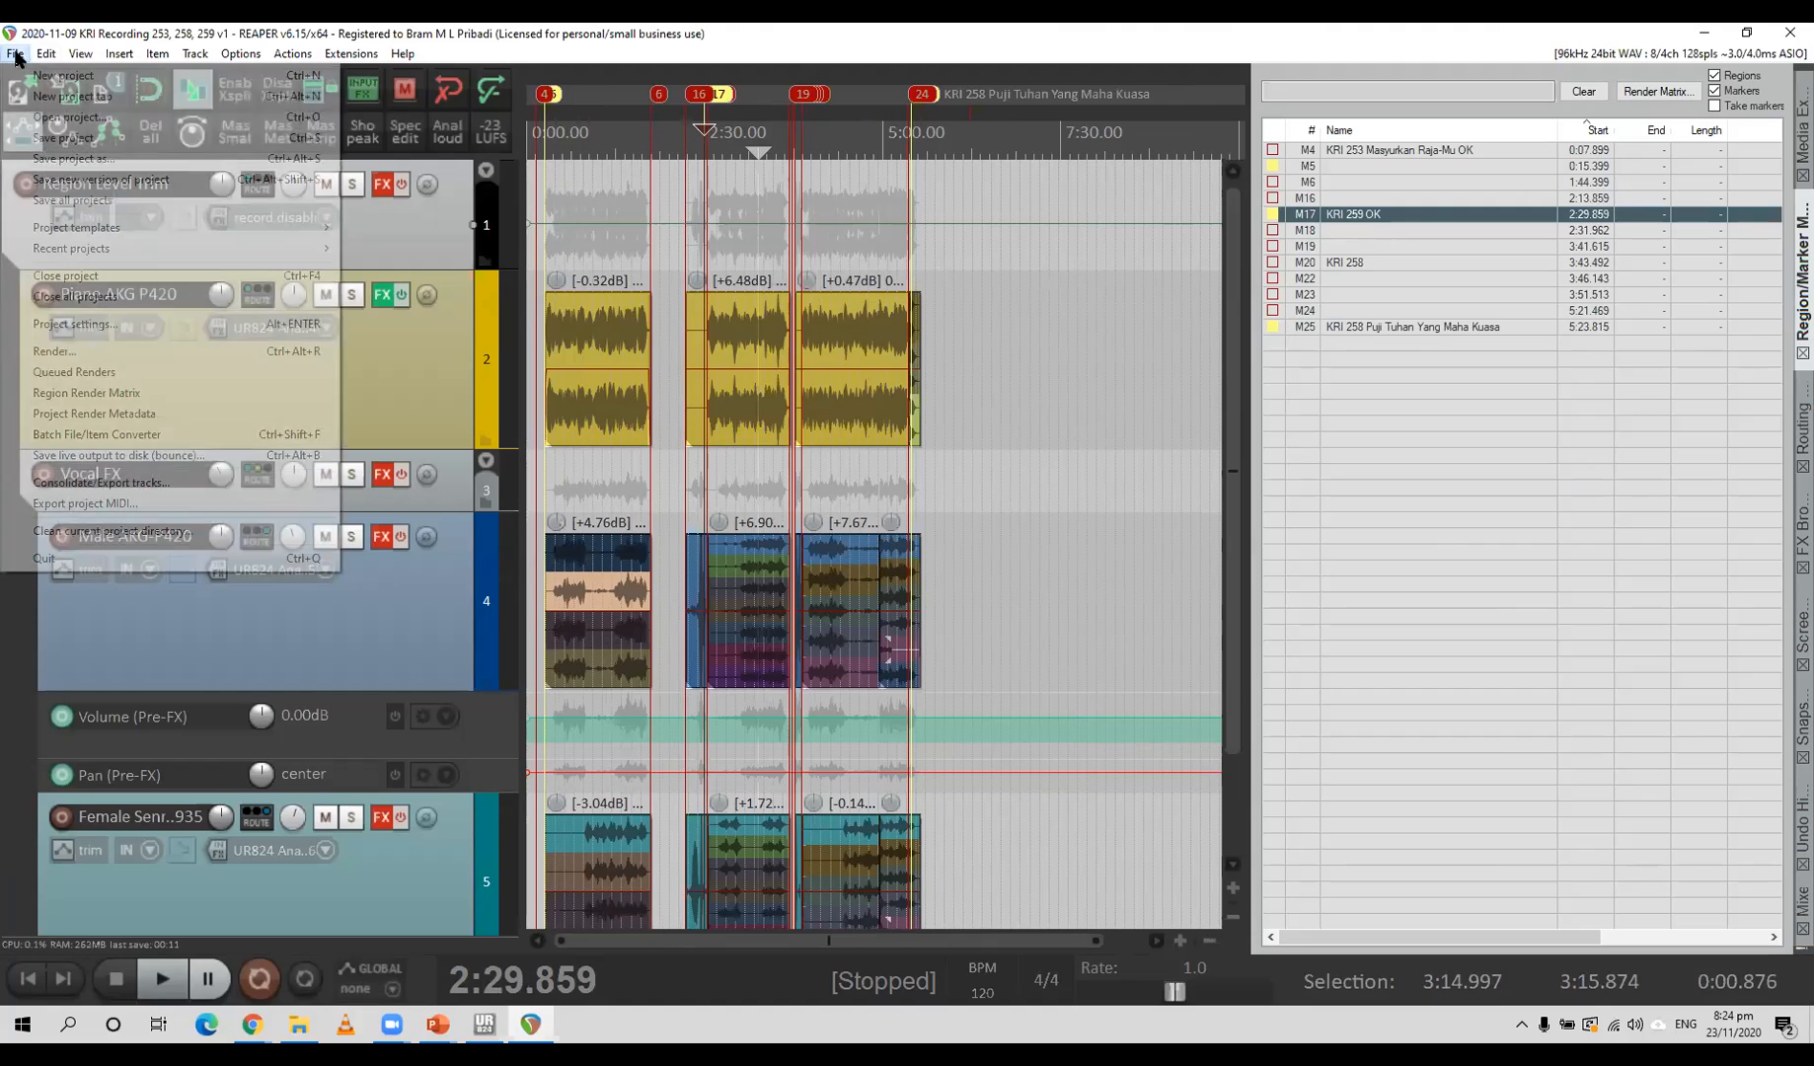
{"action": "left_click", "coordinate": [88, 297]}
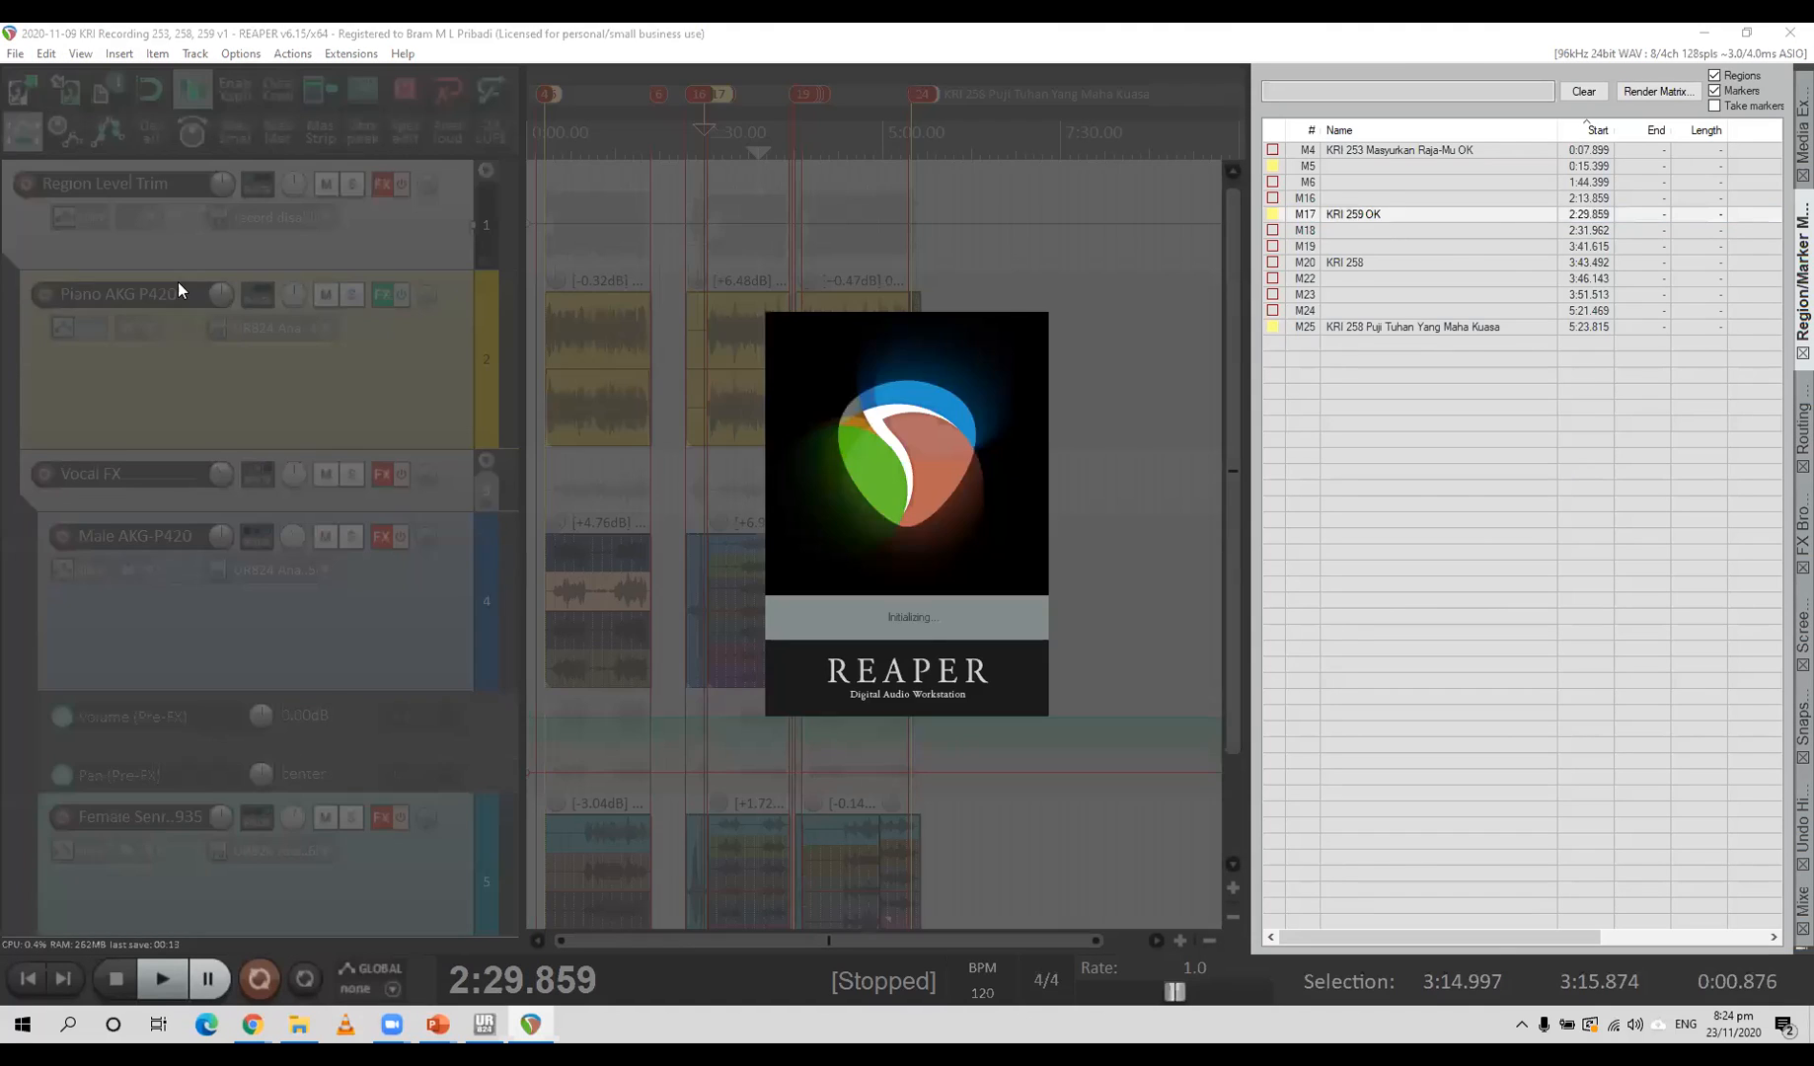
{"action": "left_click", "coordinate": [25, 91]}
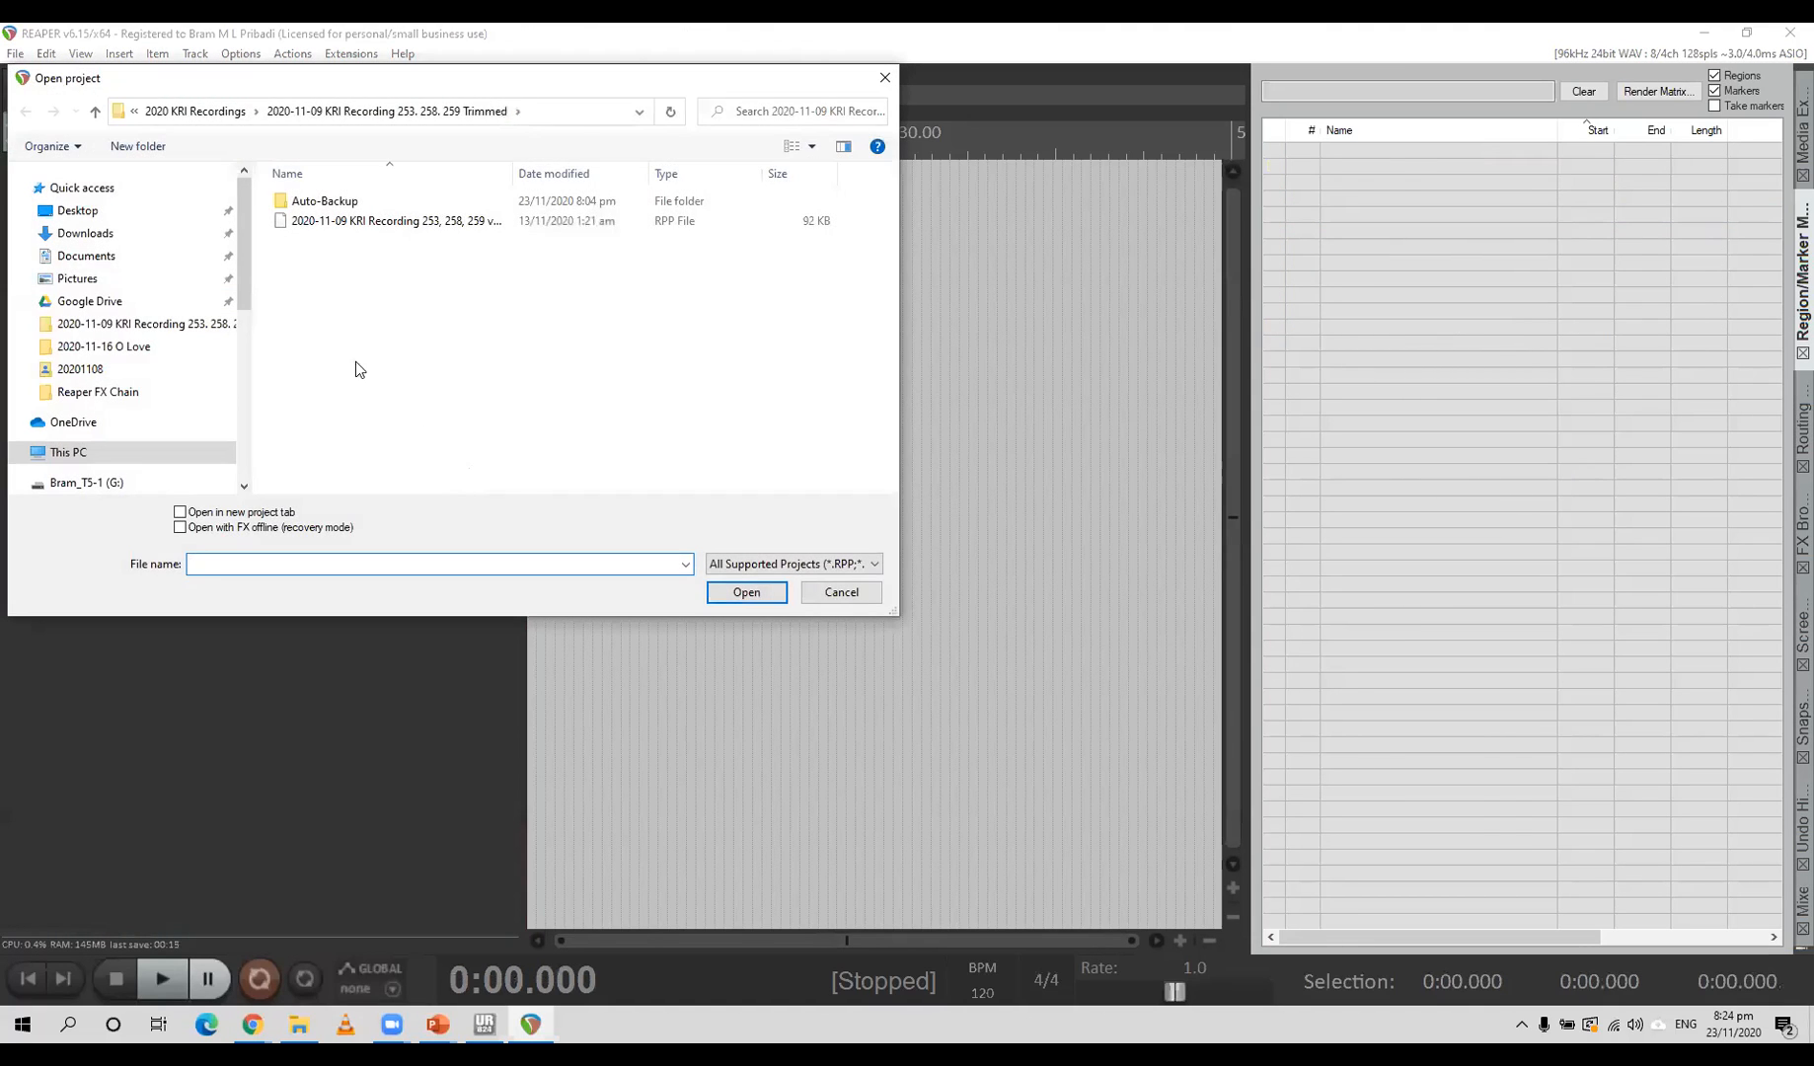
{"action": "left_click", "coordinate": [195, 112]}
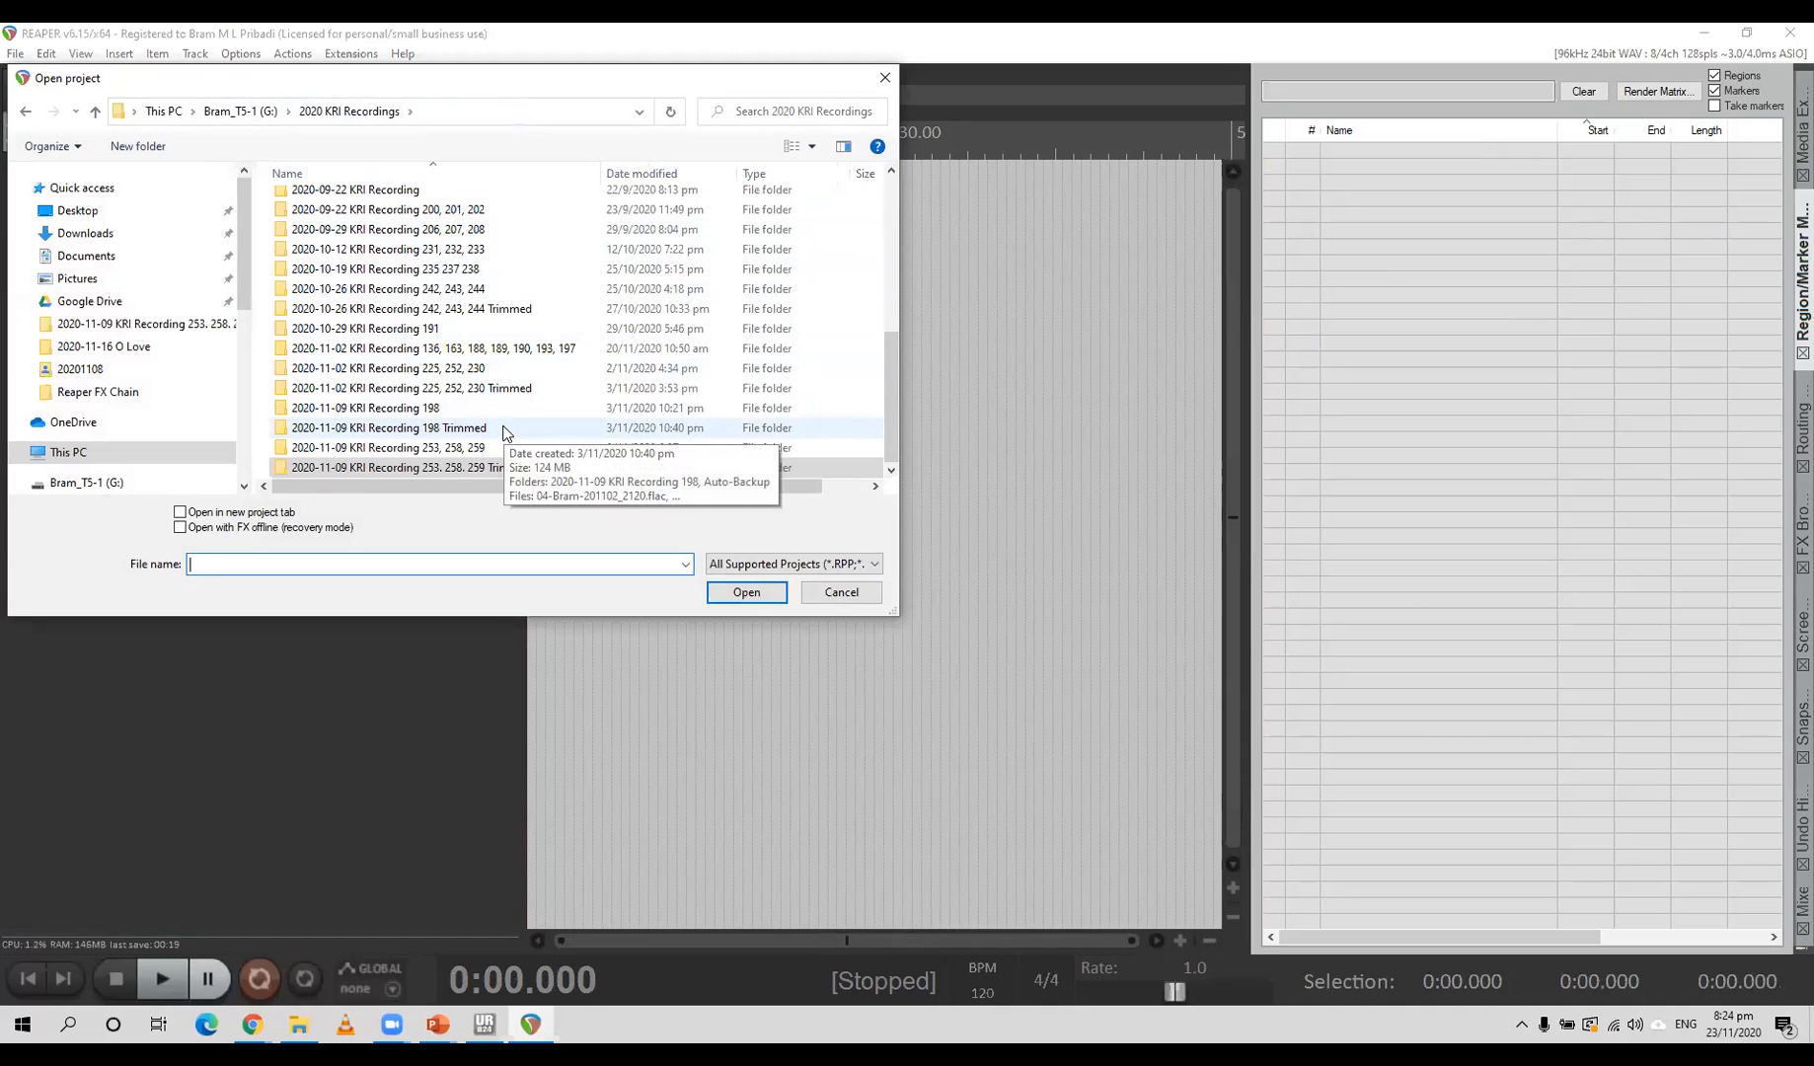
{"action": "scroll", "coordinate": [502, 427], "scroll_direction": "up", "scroll_amount": 3}
{"action": "double_click", "coordinate": [464, 293]}
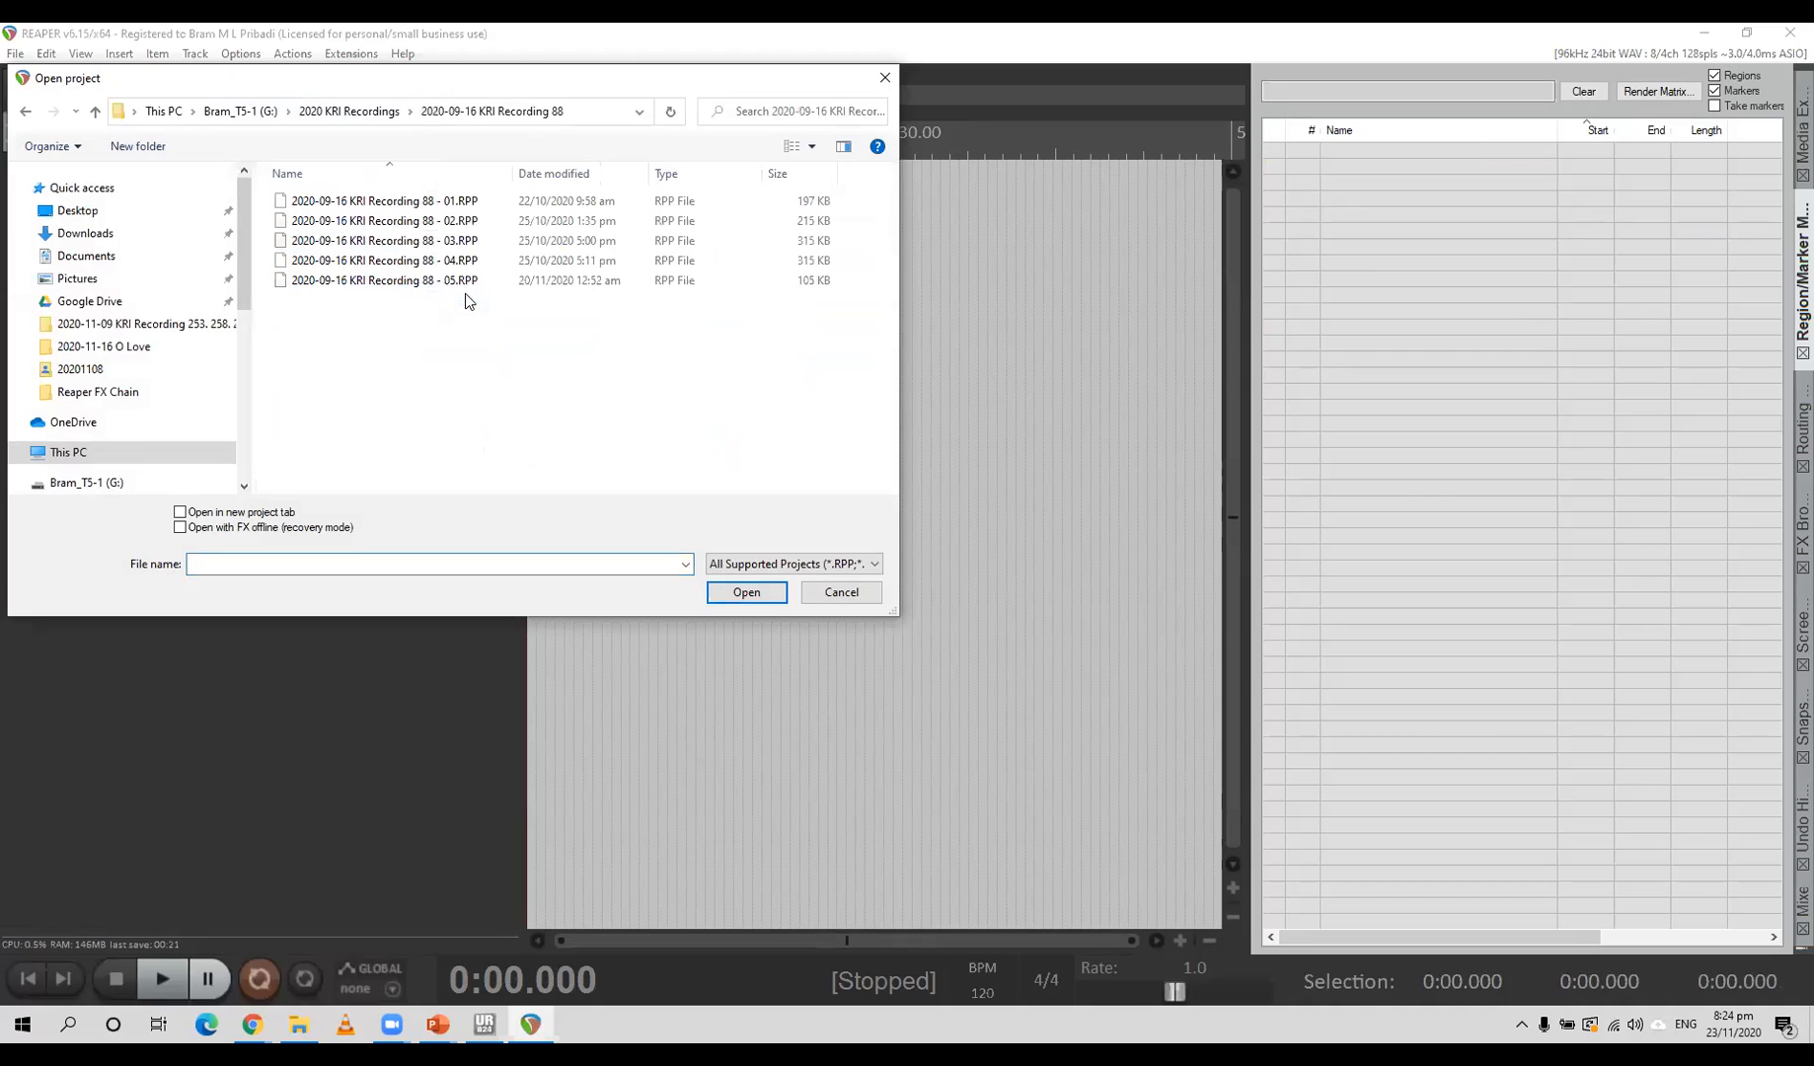
{"action": "left_click", "coordinate": [458, 281]}
{"action": "left_click", "coordinate": [746, 592]}
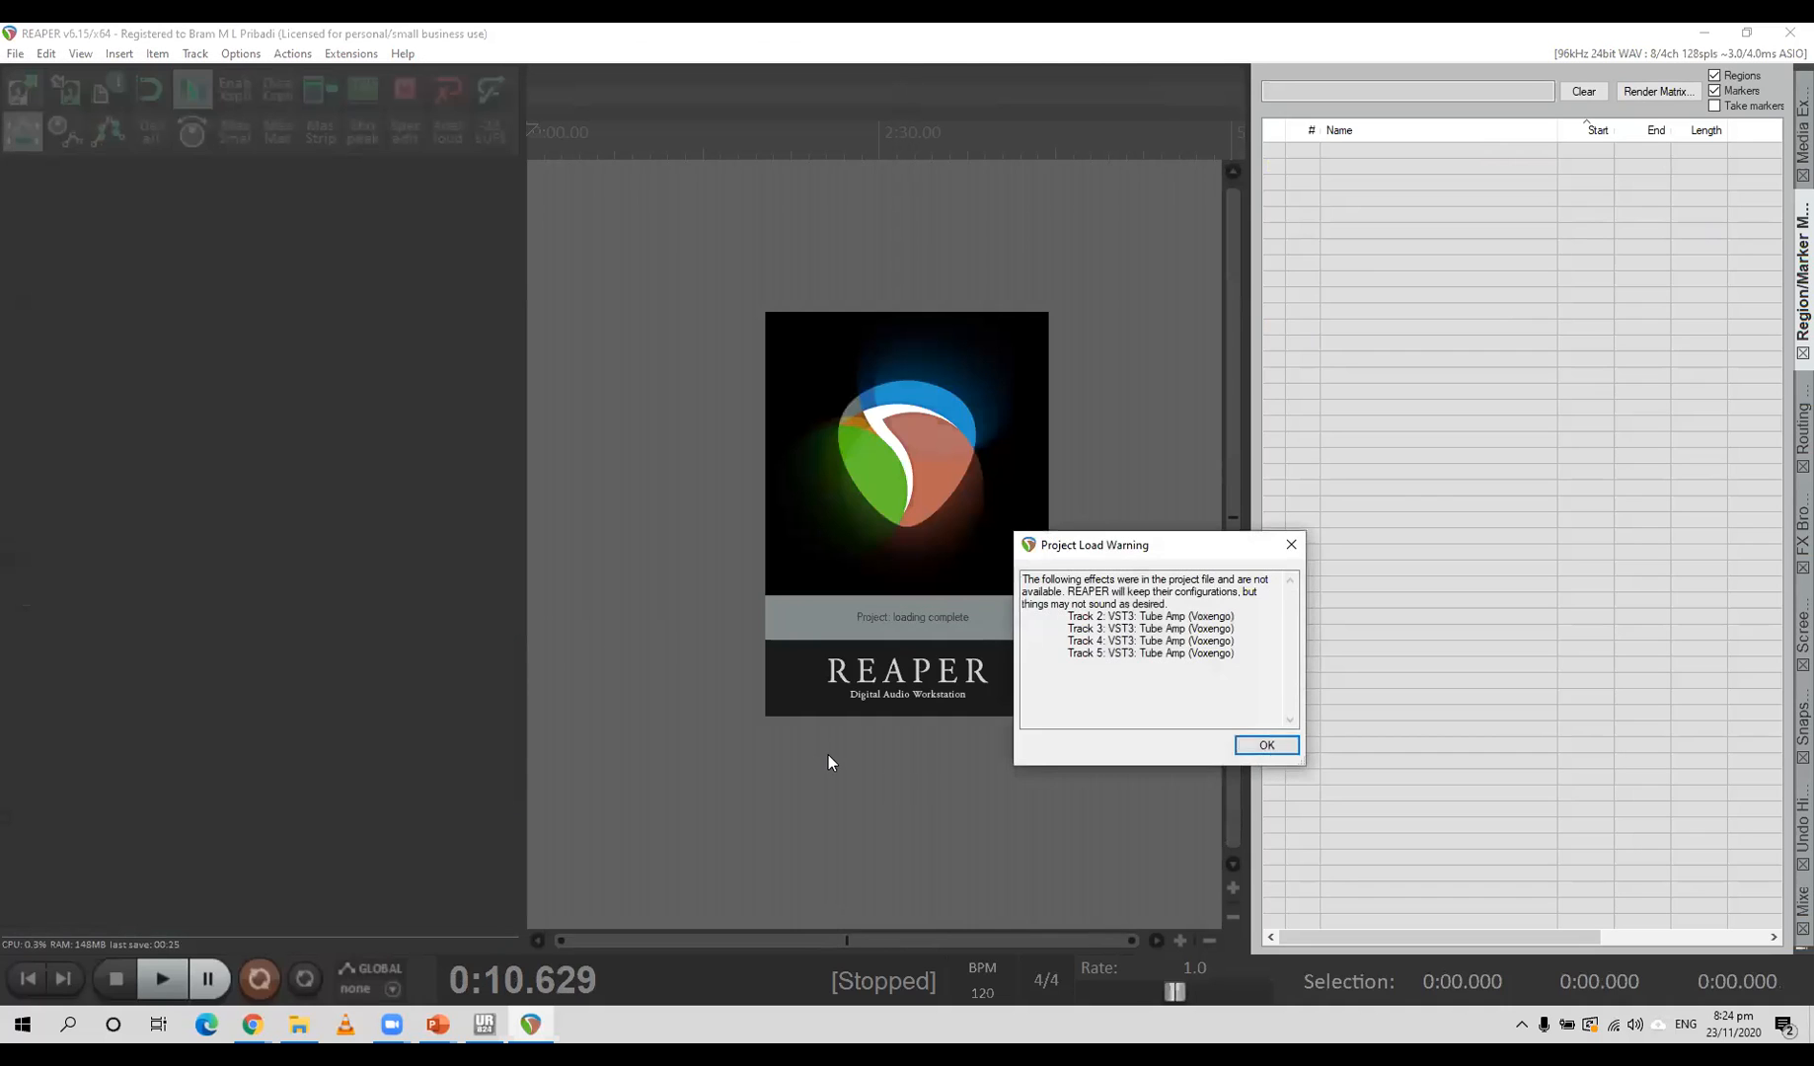
{"action": "left_click", "coordinate": [1260, 747]}
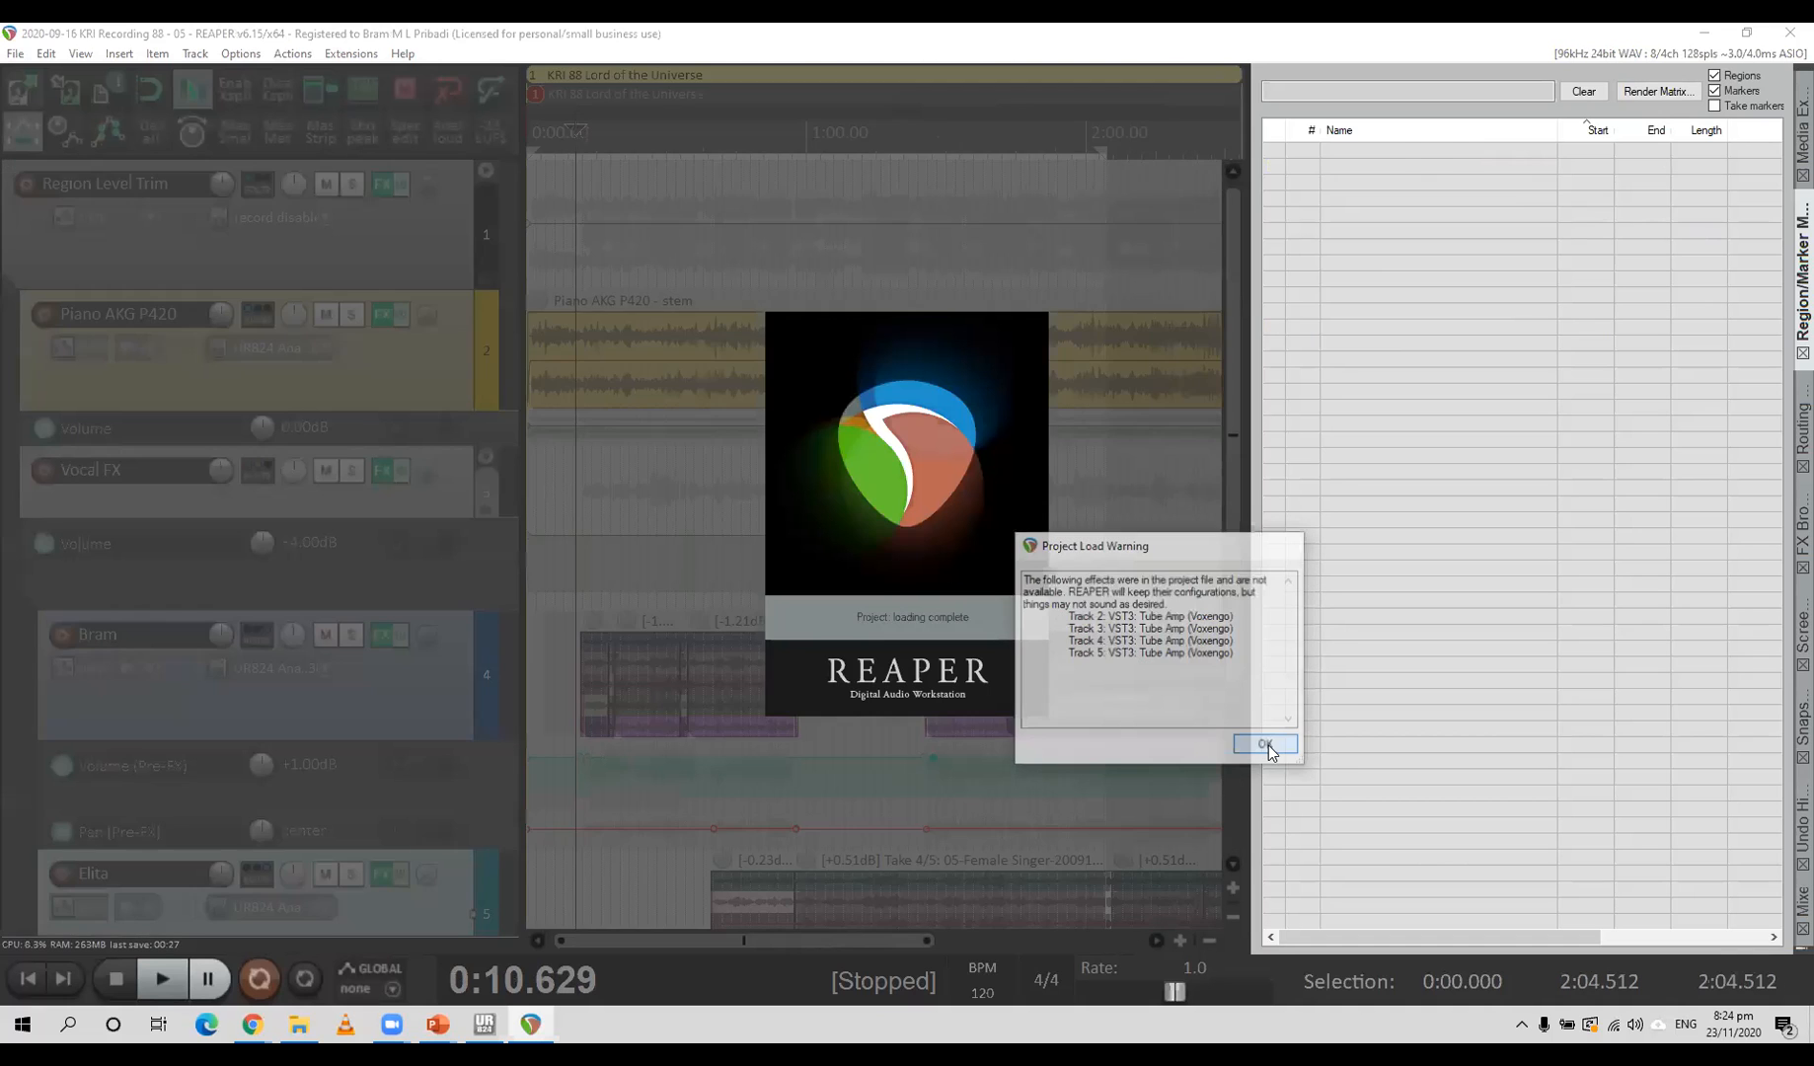
Create a region from a time selection spanning about 3:05.5 to 5:11.7, after the end of the song.
{"action": "scroll", "coordinate": [1007, 535], "scroll_direction": "down", "scroll_amount": 5}
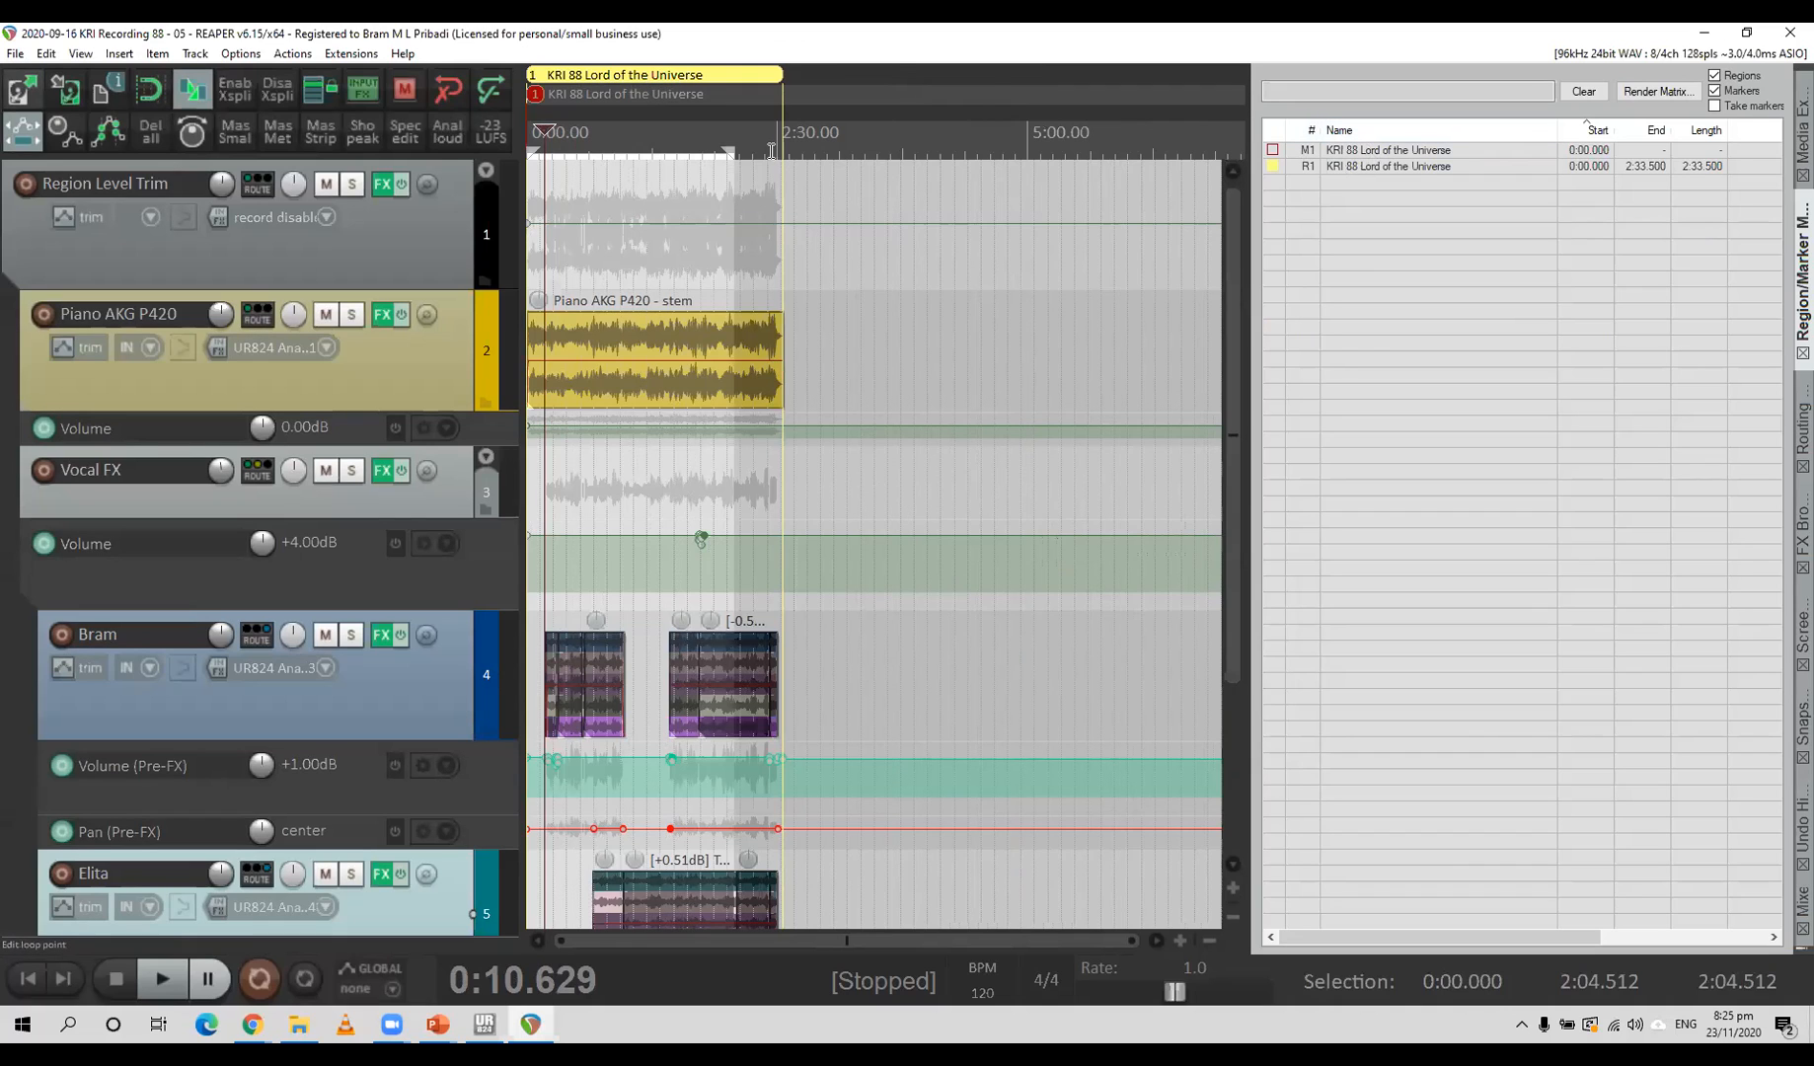
{"action": "left_click_drag", "start_coordinate": [841, 151], "coordinate": [1048, 147]}
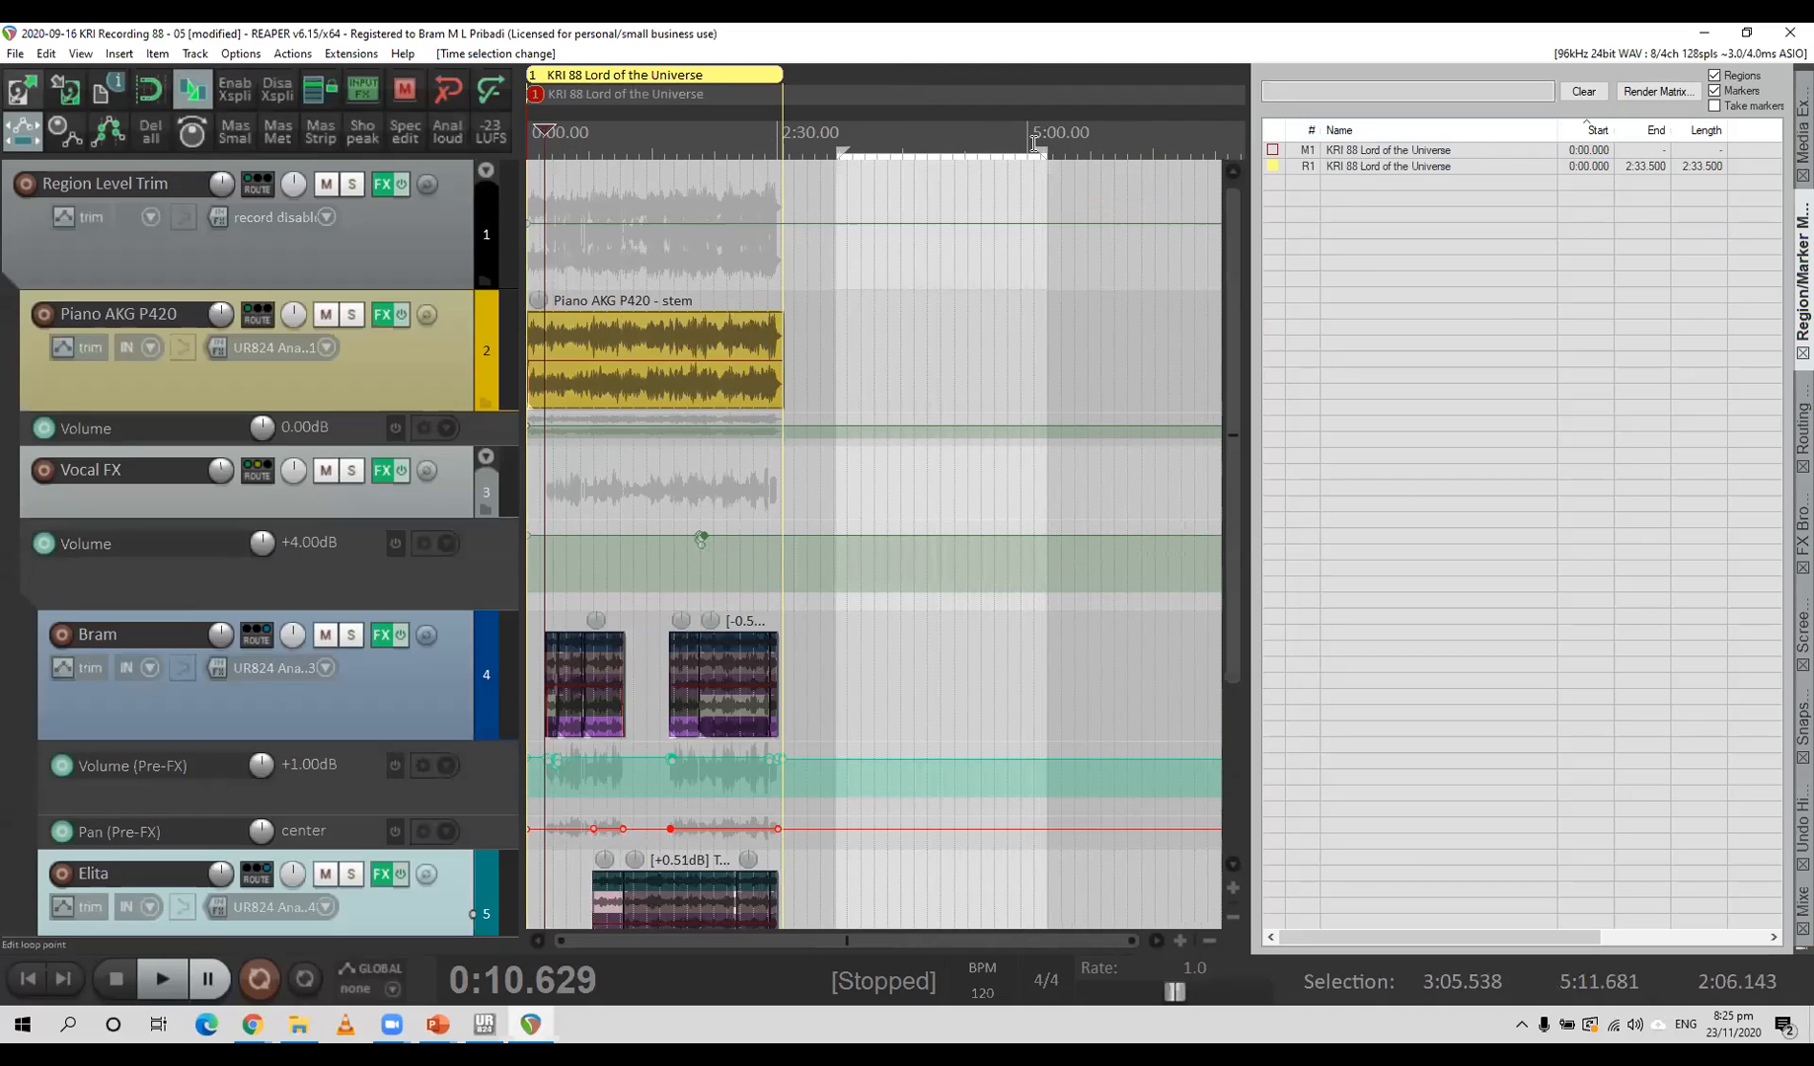
{"action": "right_click", "coordinate": [952, 155]}
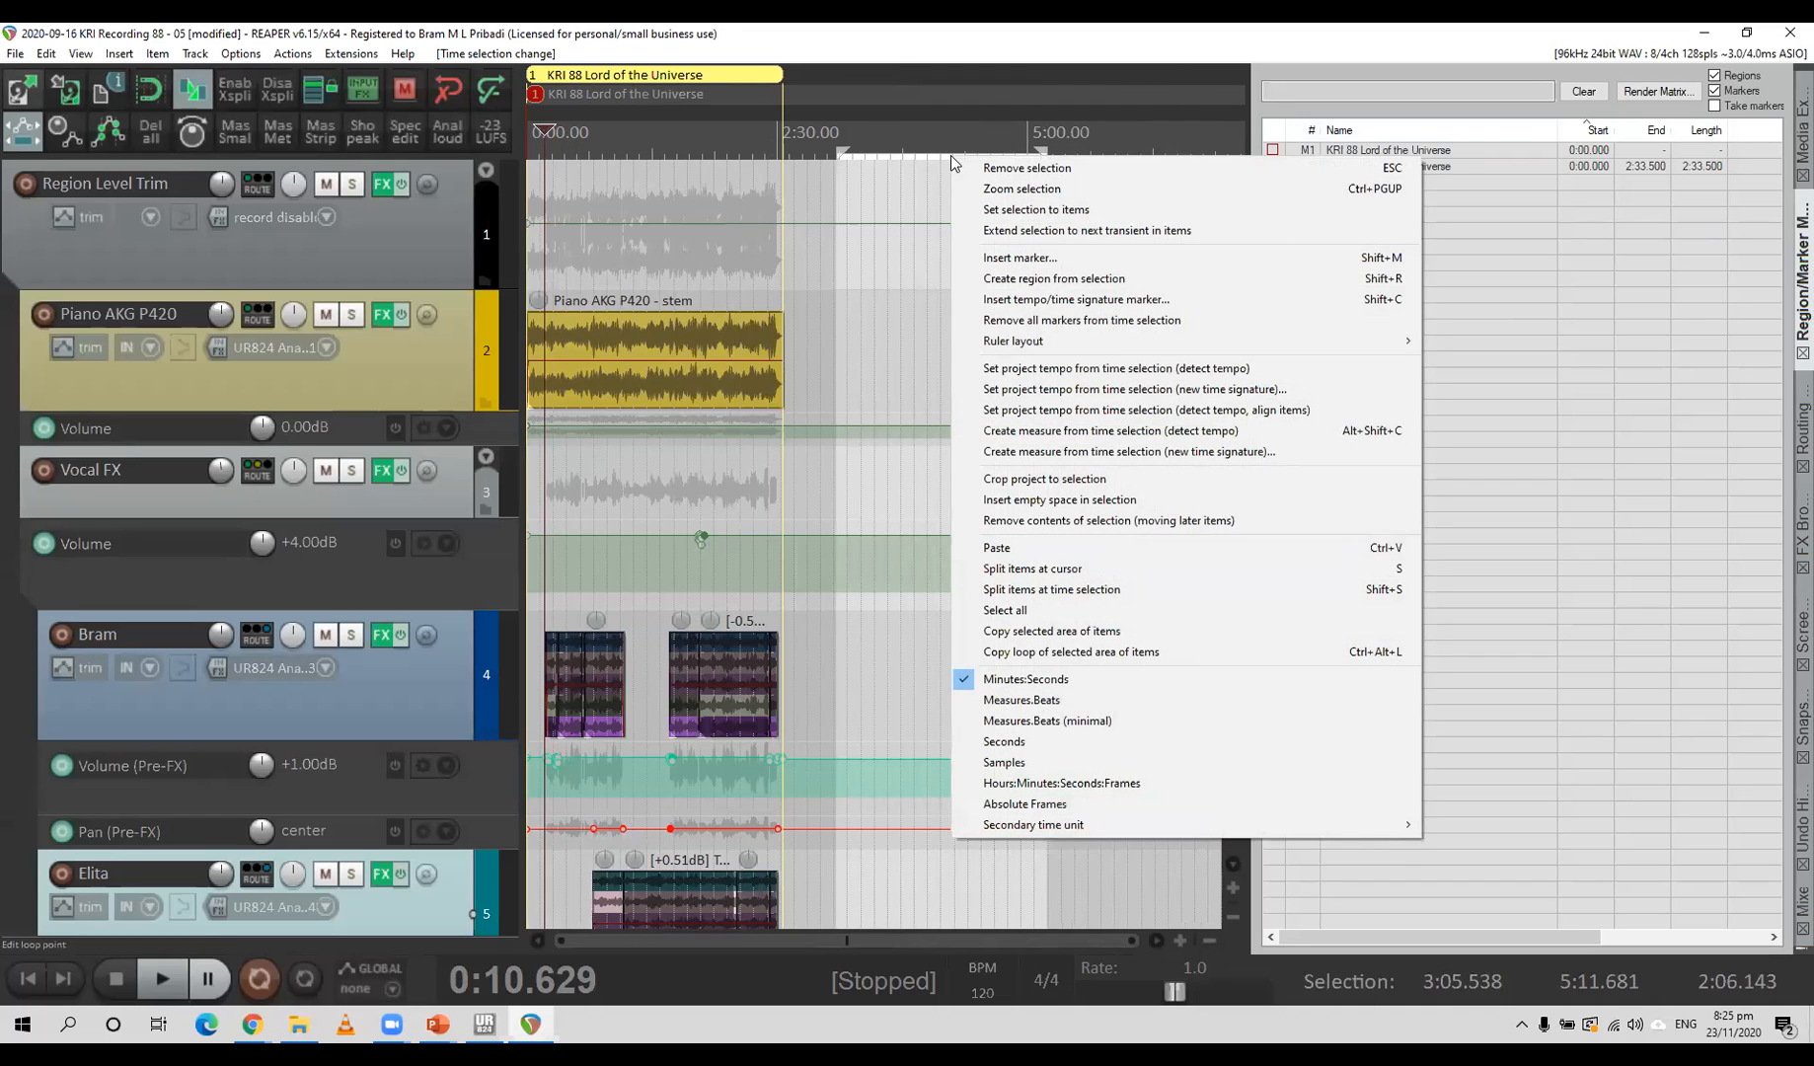
{"action": "left_click", "coordinate": [1014, 280]}
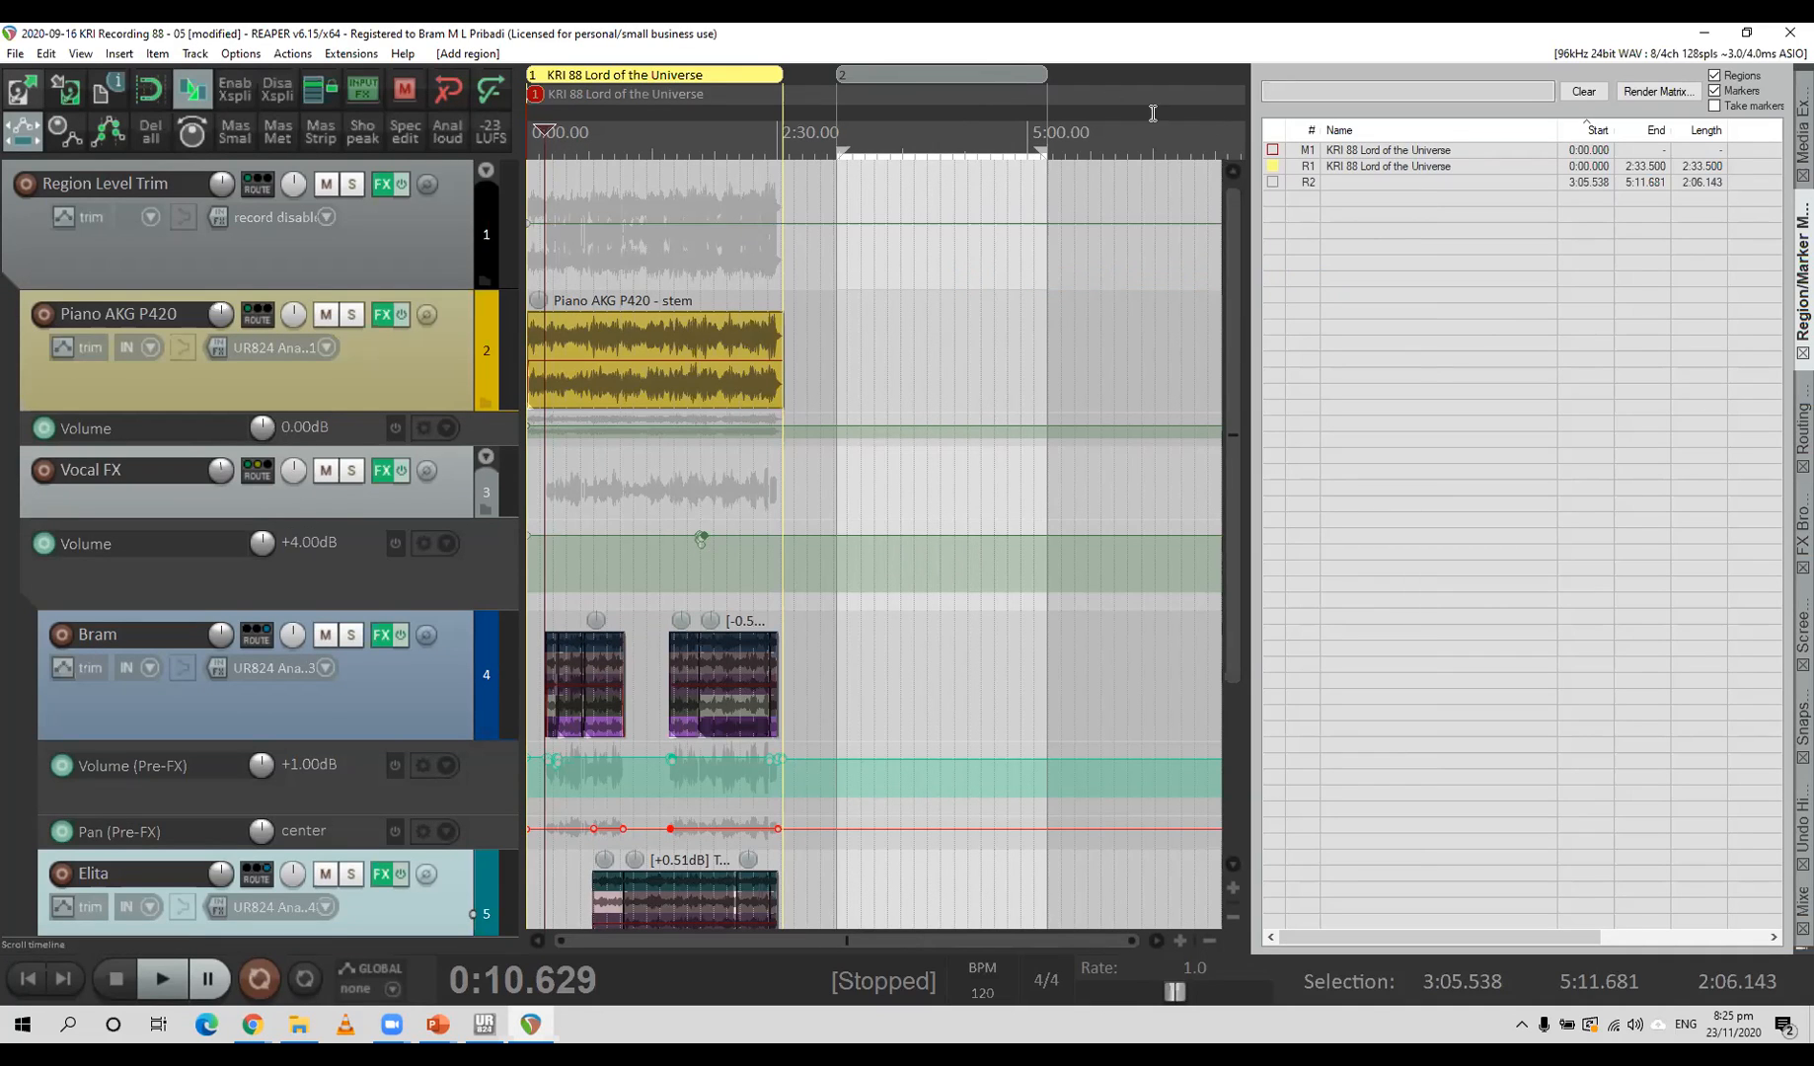
Name the new second region "Song Dua".
{"action": "double_click", "coordinate": [1342, 182]}
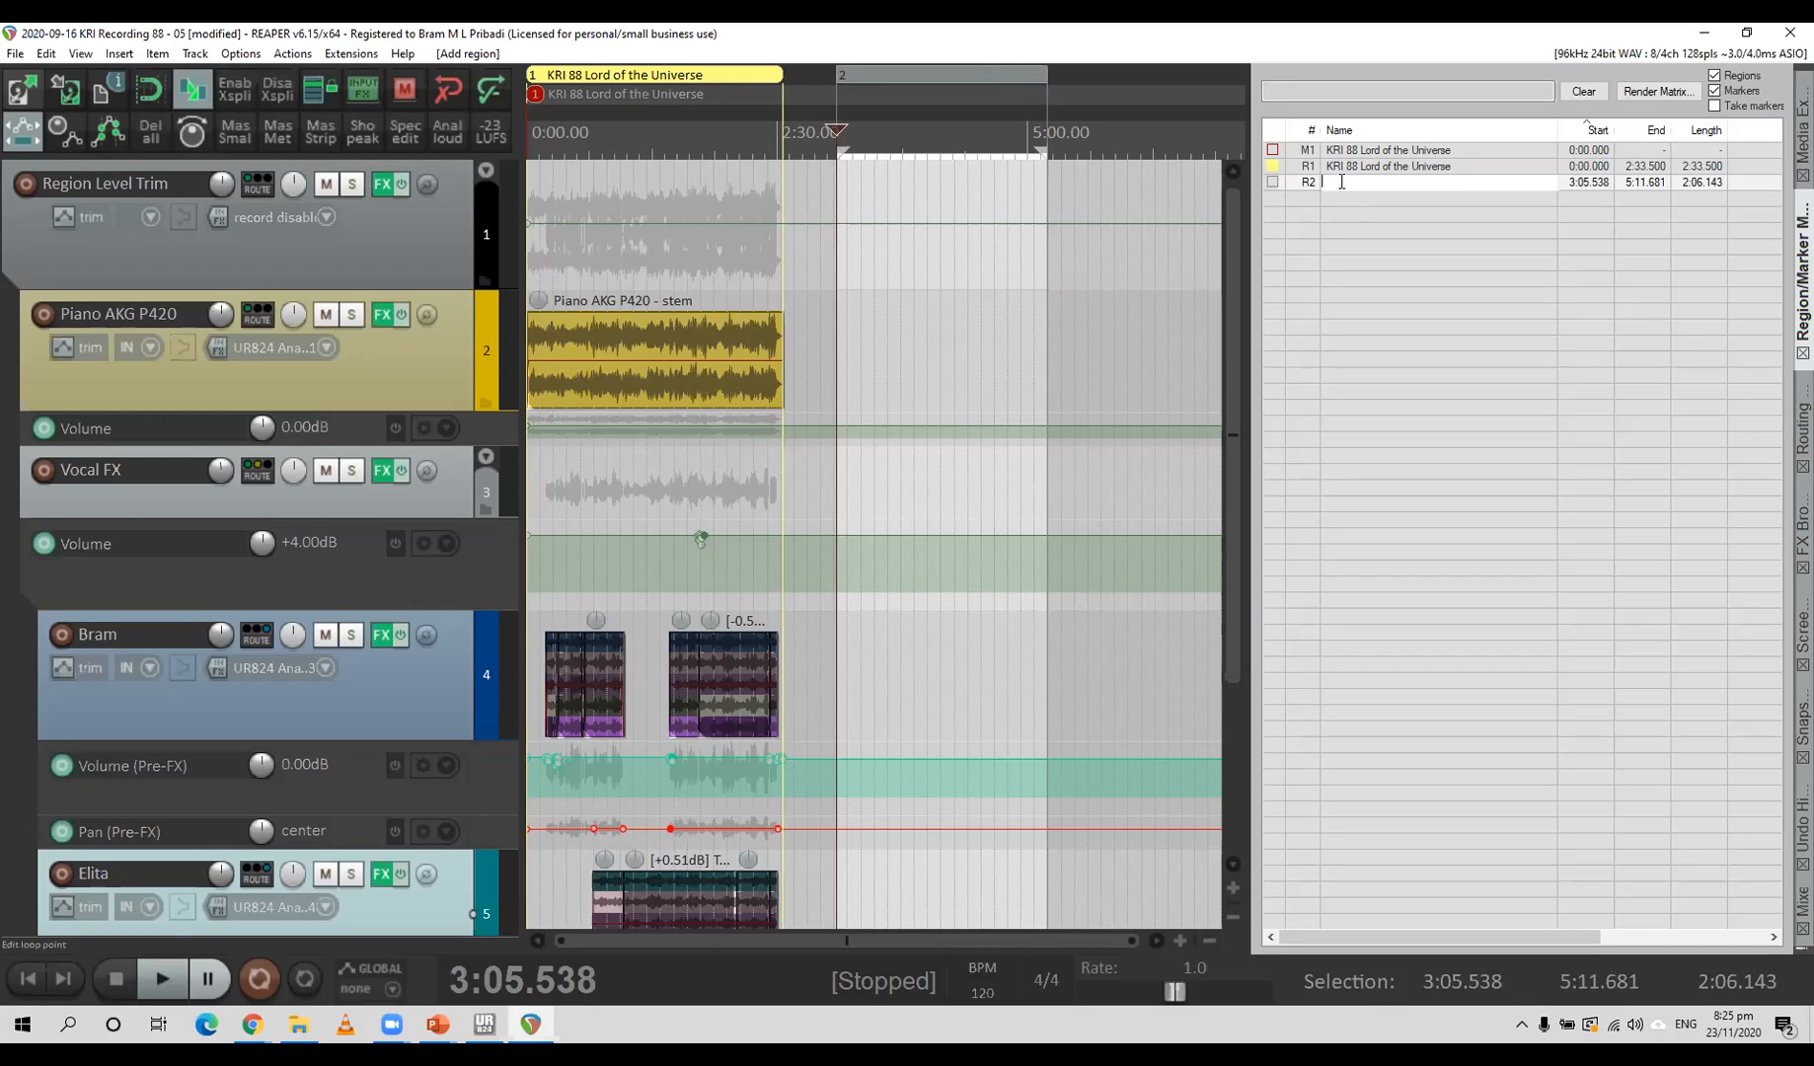
{"action": "type", "text": "Song Dua"}
{"action": "key", "text": "Return"}
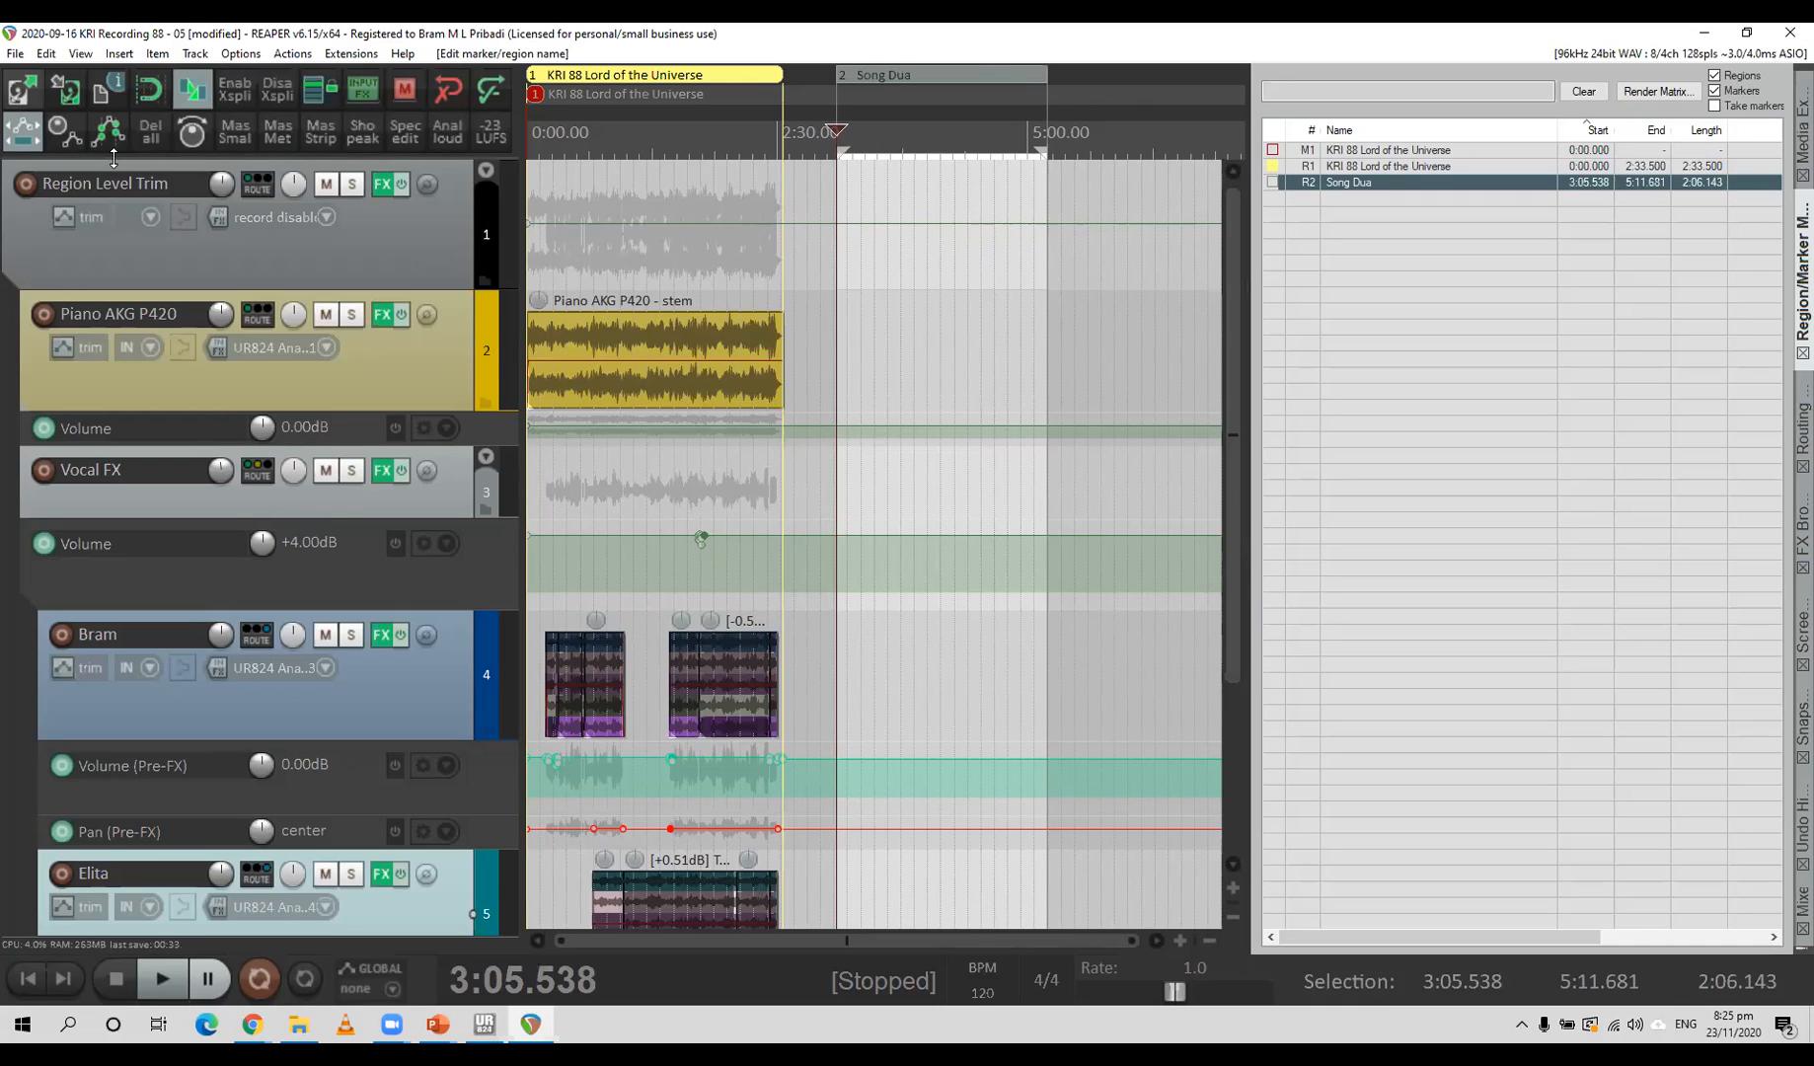
Open the render settings and choose Region render matrix as the source.
{"action": "left_click", "coordinate": [14, 54]}
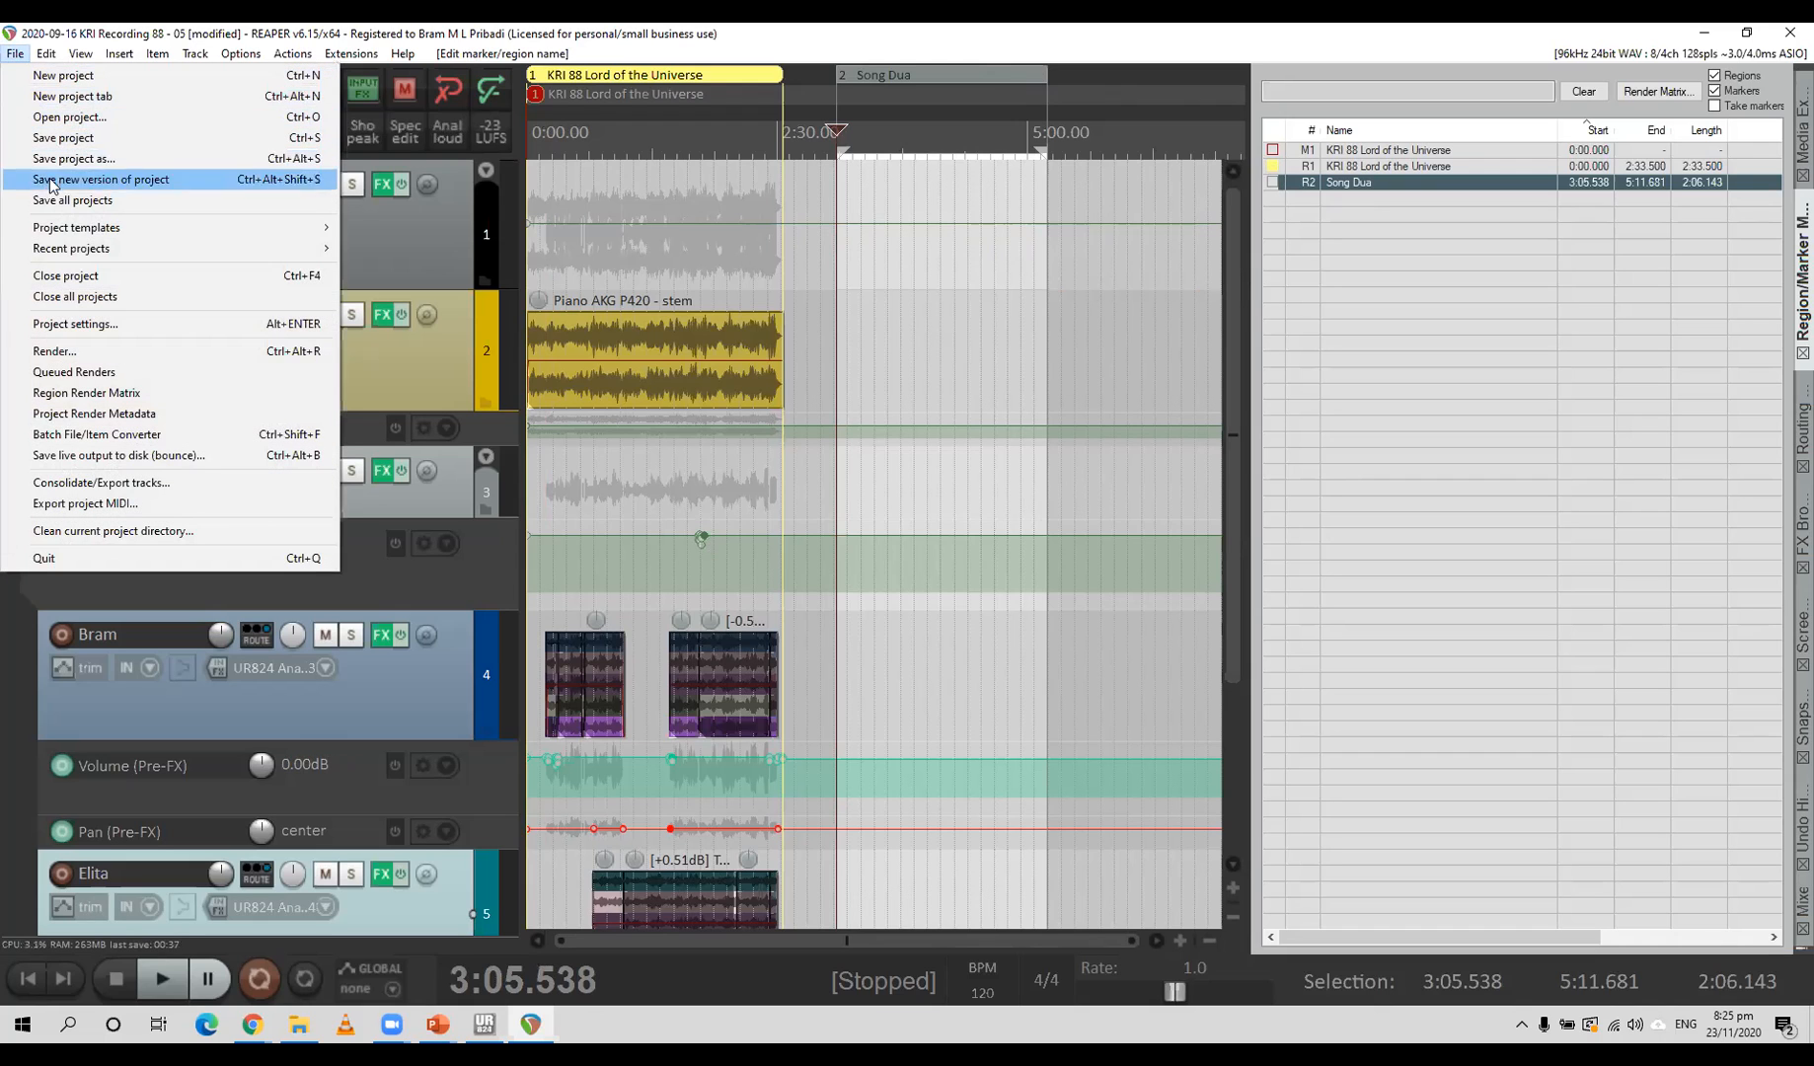
{"action": "left_click", "coordinate": [101, 351]}
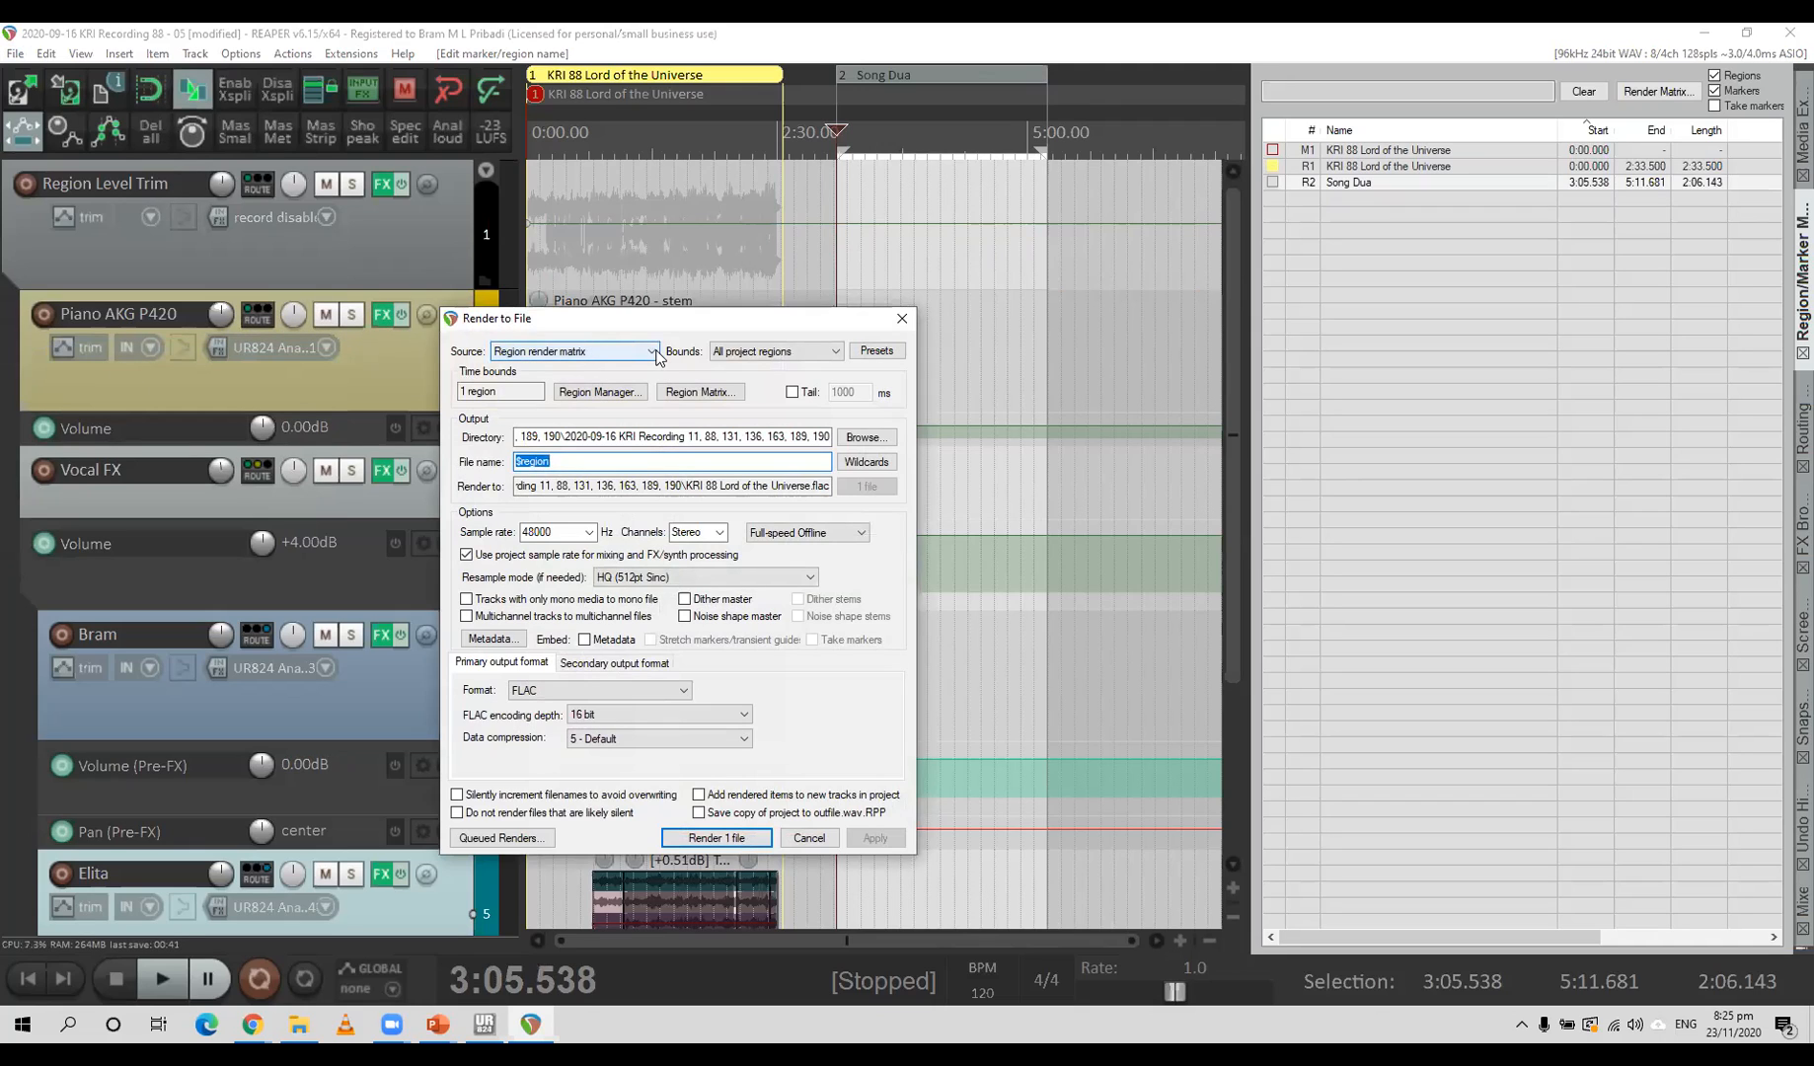
{"action": "left_click", "coordinate": [651, 353]}
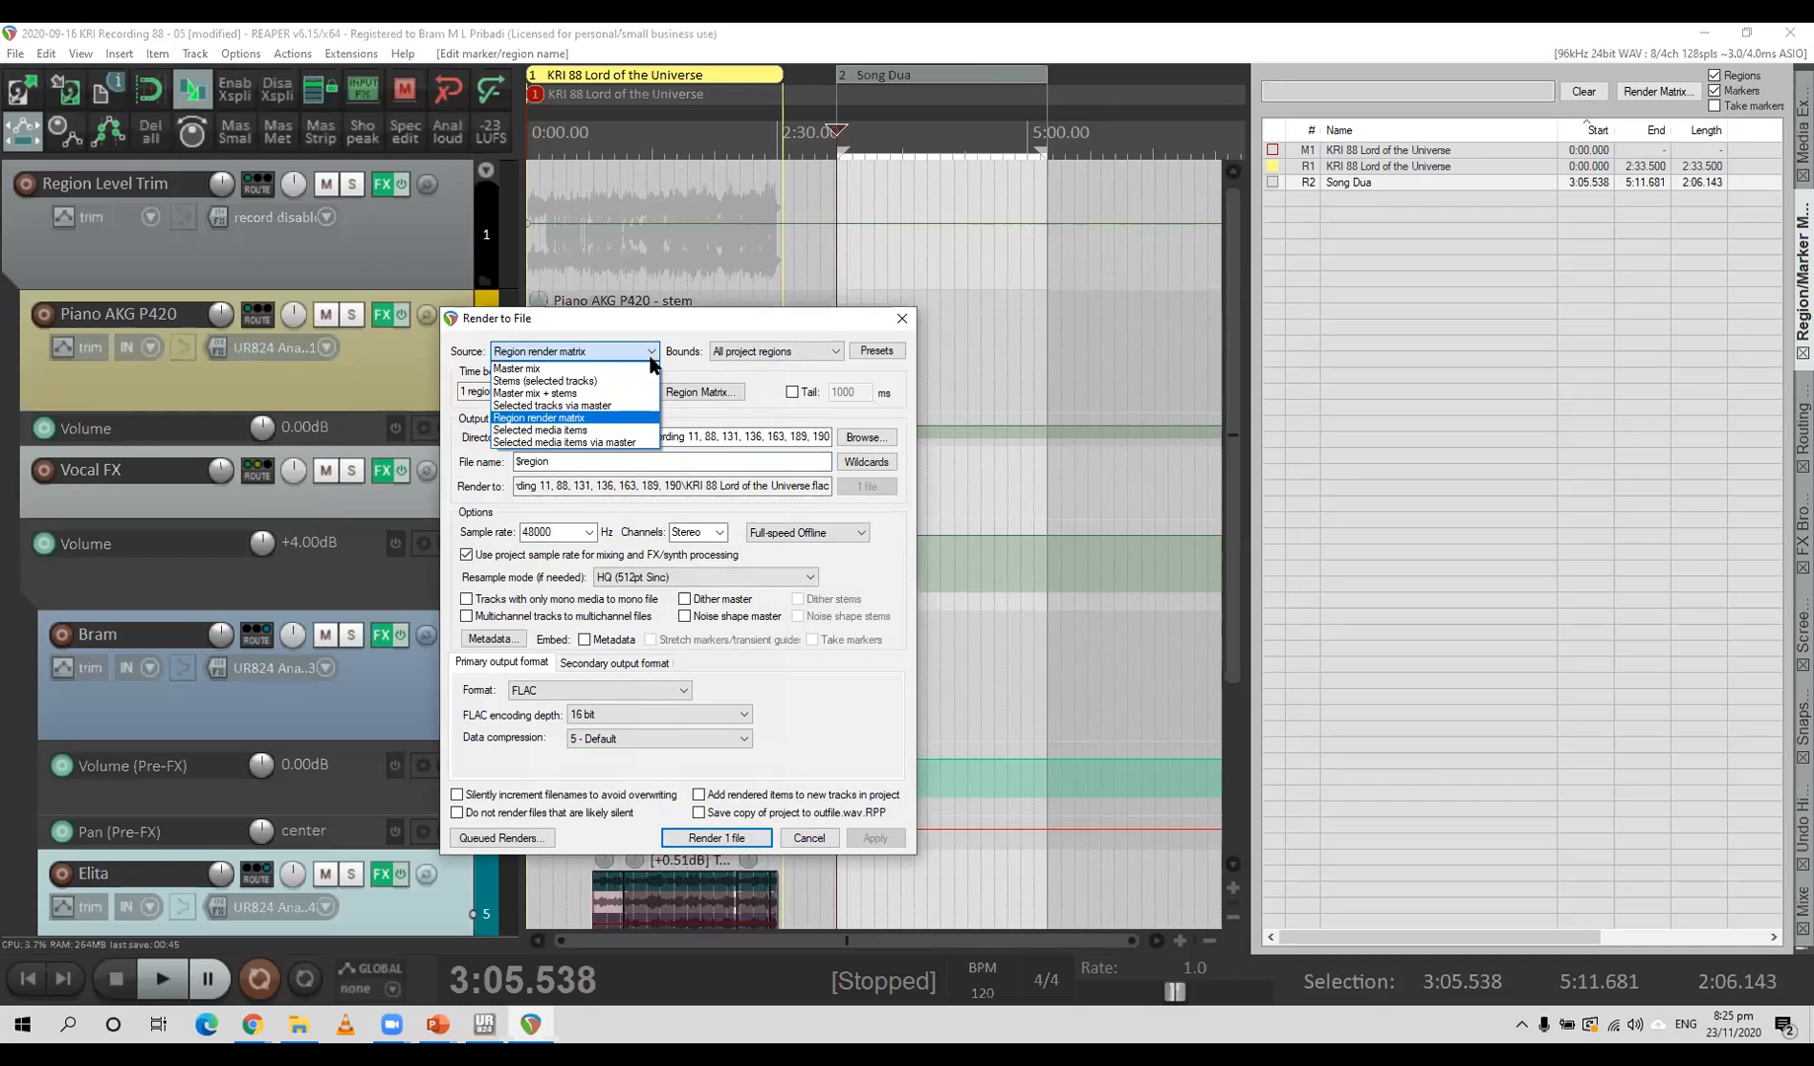
{"action": "left_click", "coordinate": [650, 422]}
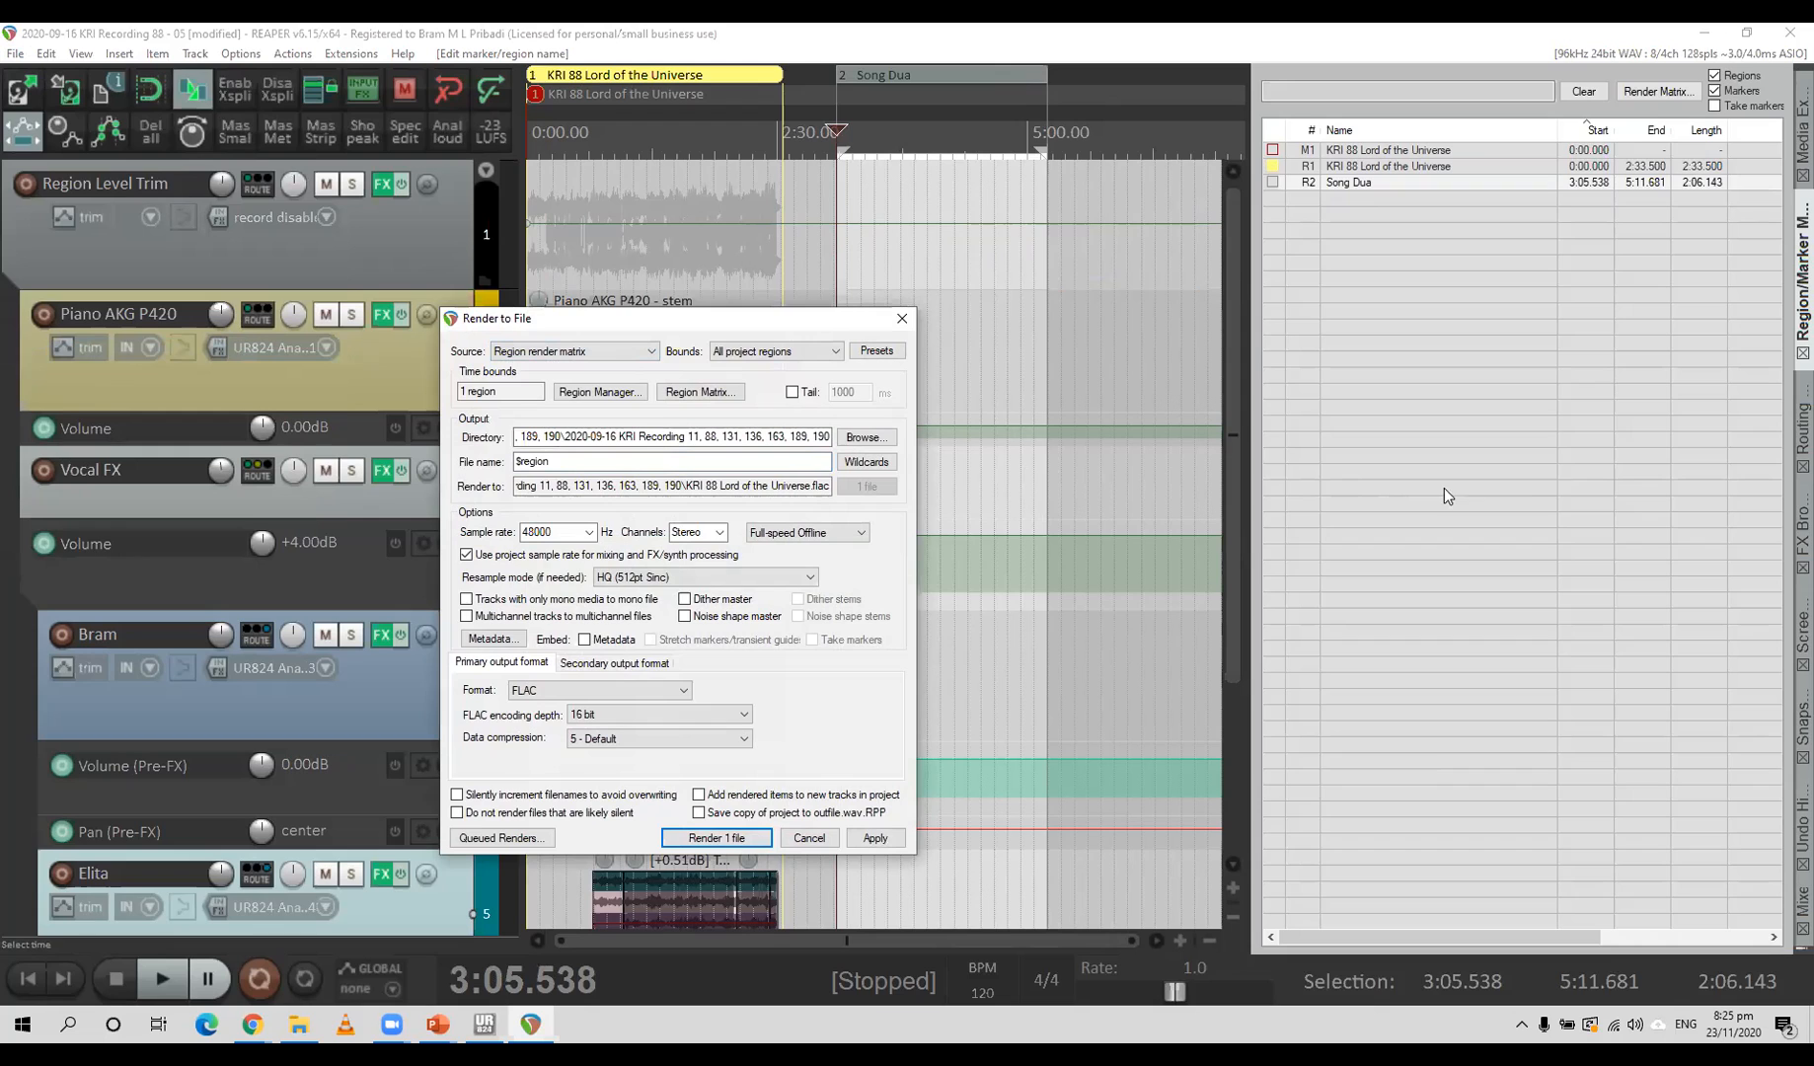
Display the Region Render matrix in place of the routing matrix.
{"action": "left_click", "coordinate": [1796, 442]}
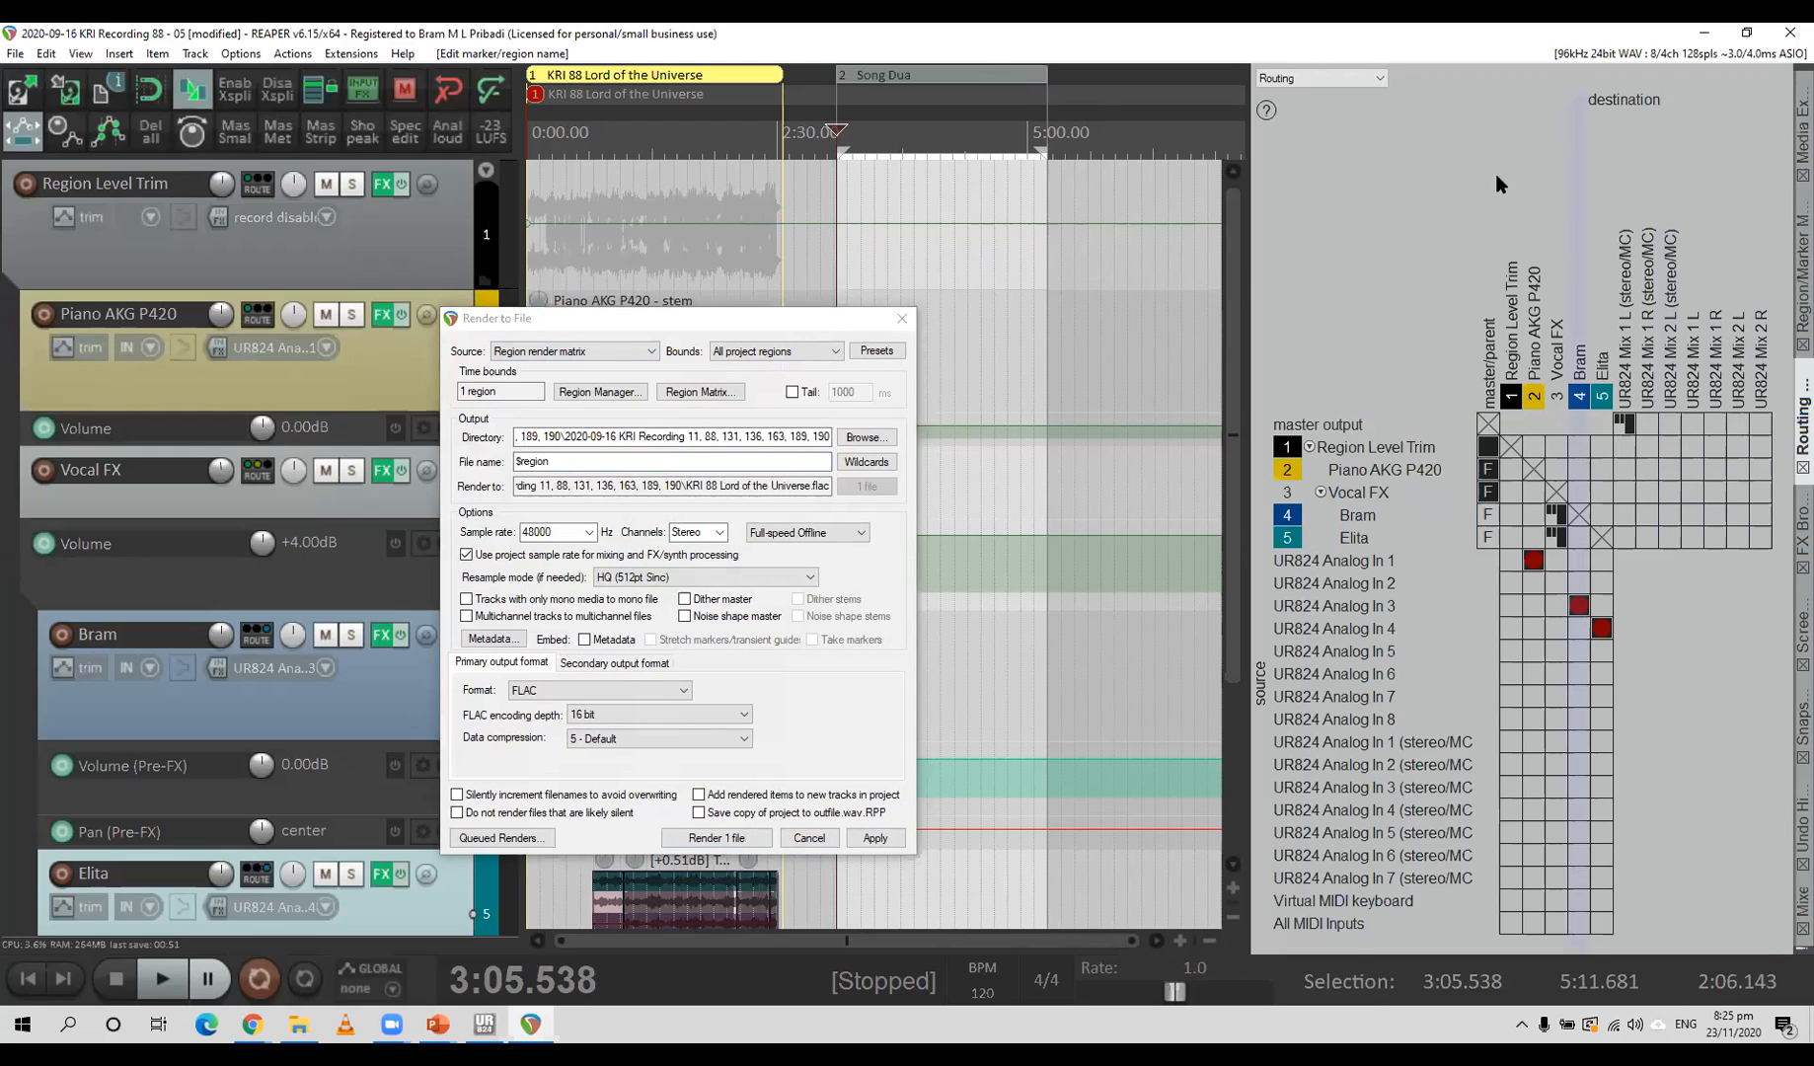
{"action": "left_click", "coordinate": [1382, 77]}
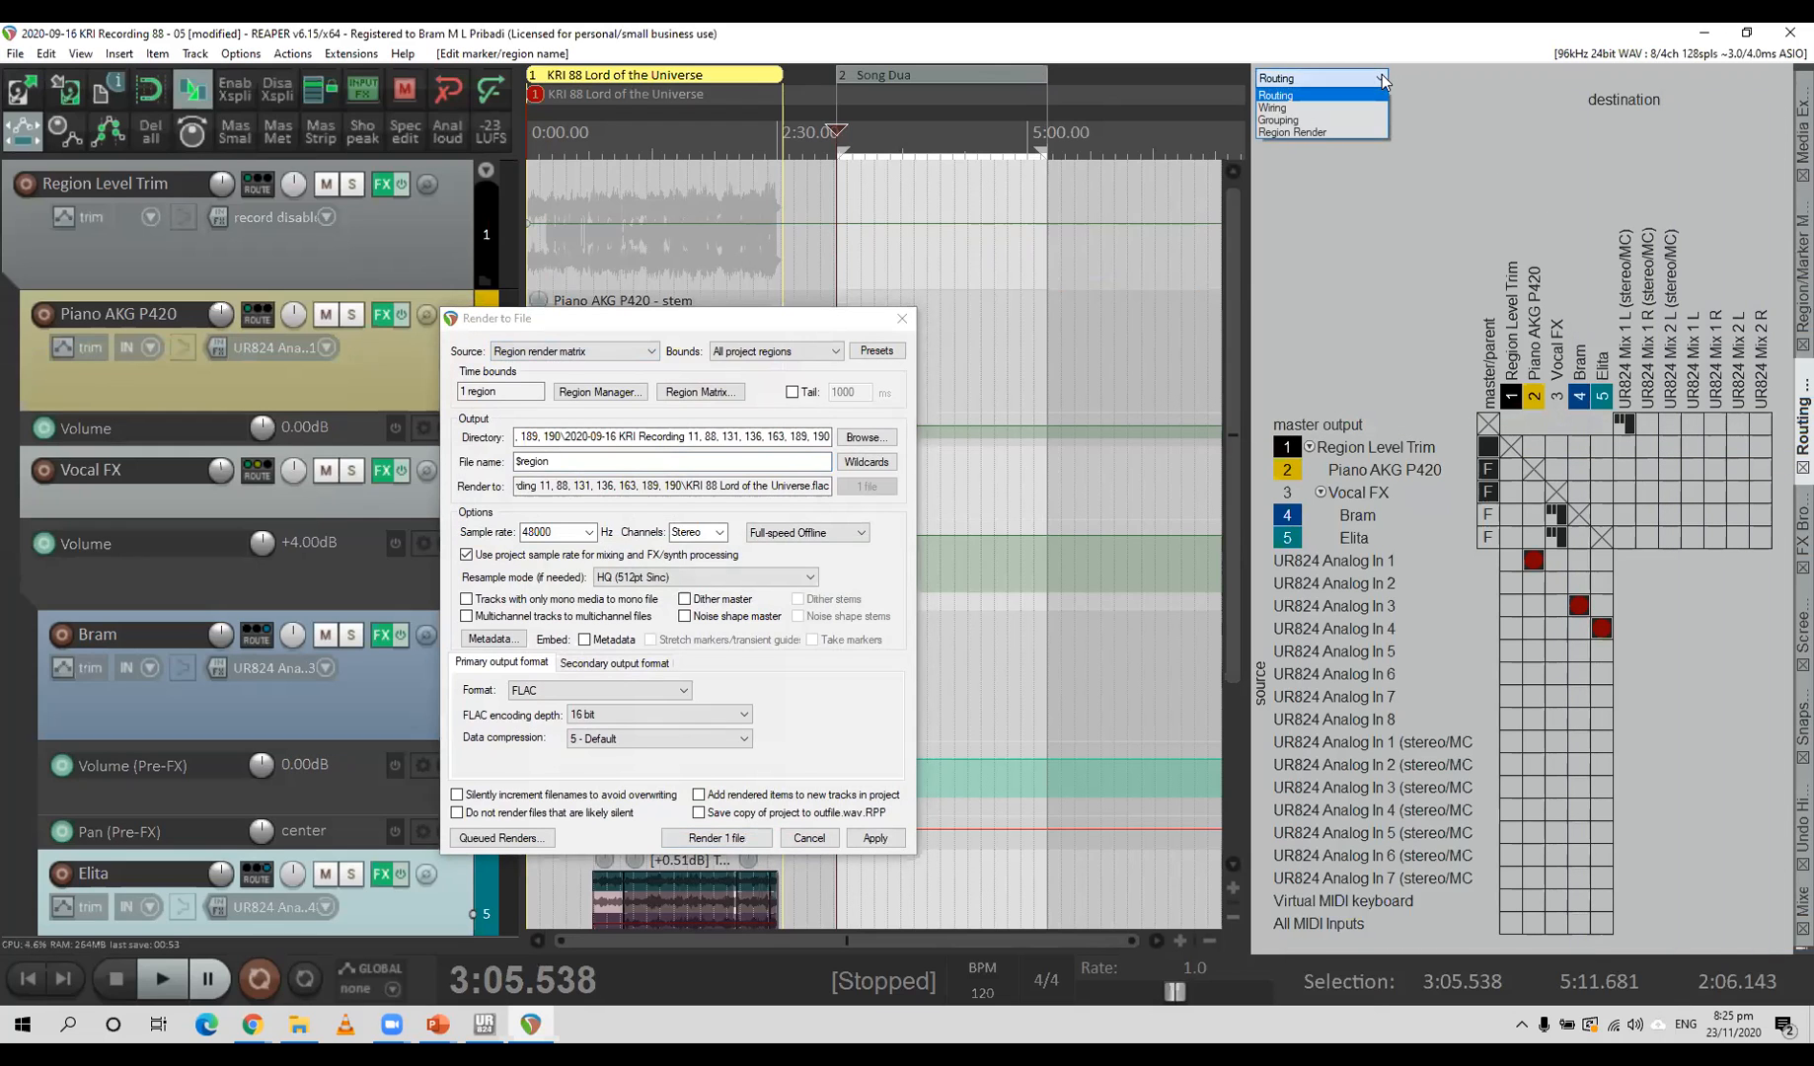
{"action": "left_click", "coordinate": [1368, 128]}
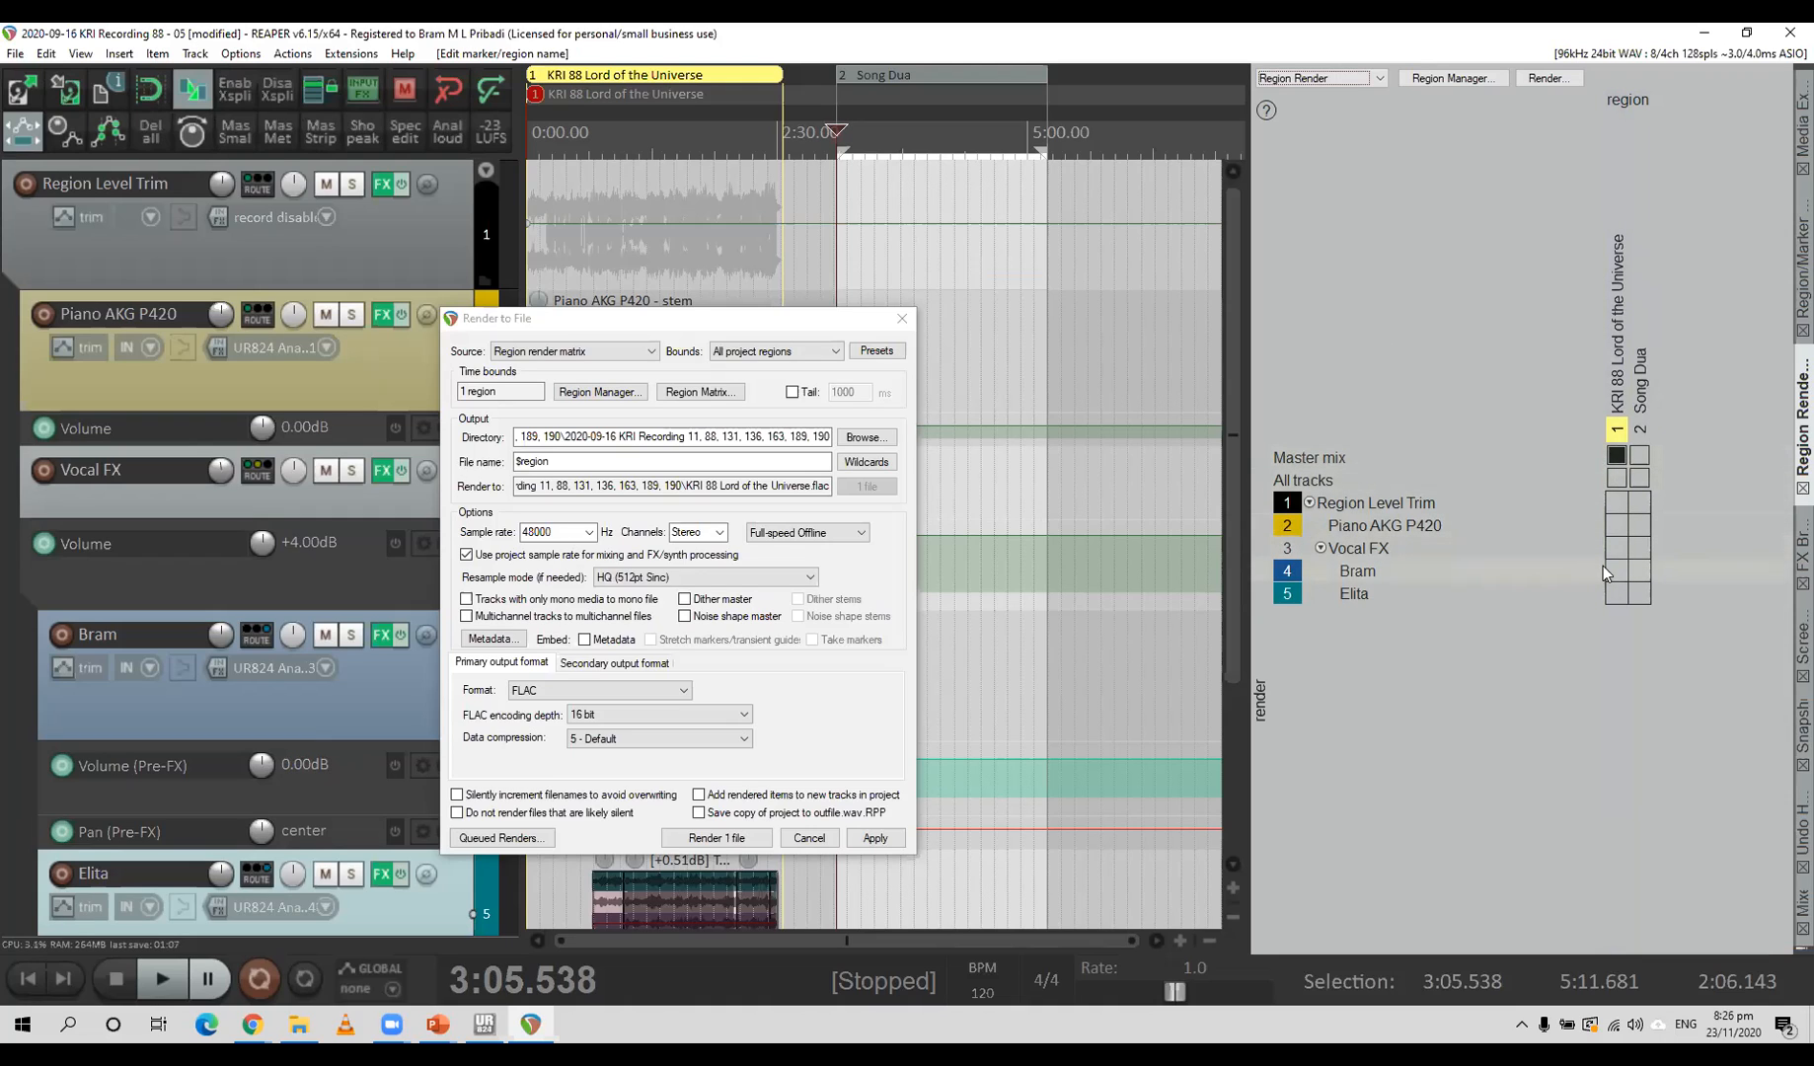
Mark the master mix, the Piano AKG P420 track and vocal track 4 for rendering in the KRI 88 Lord of the Universe region.
{"action": "left_click", "coordinate": [1617, 455]}
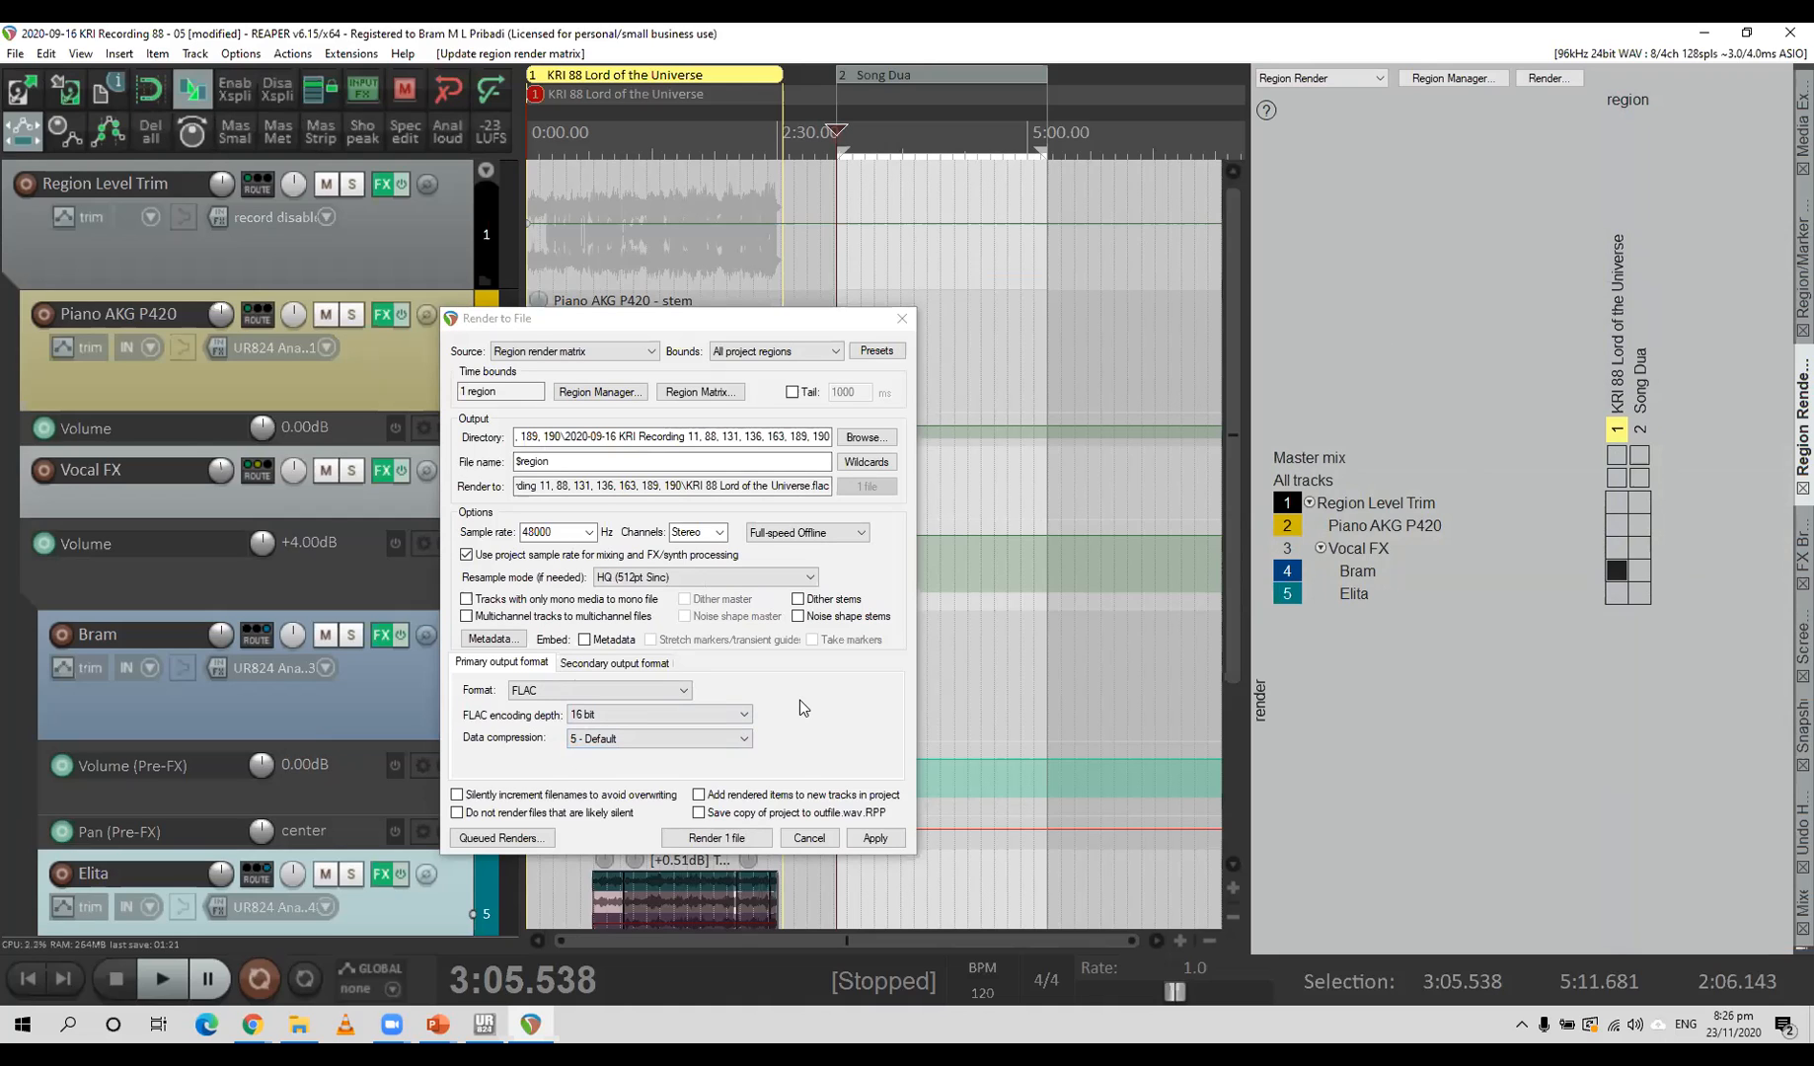
{"action": "left_click", "coordinate": [1613, 575]}
{"action": "left_click", "coordinate": [1616, 525]}
{"action": "left_click", "coordinate": [1615, 572]}
{"action": "left_click", "coordinate": [1615, 457]}
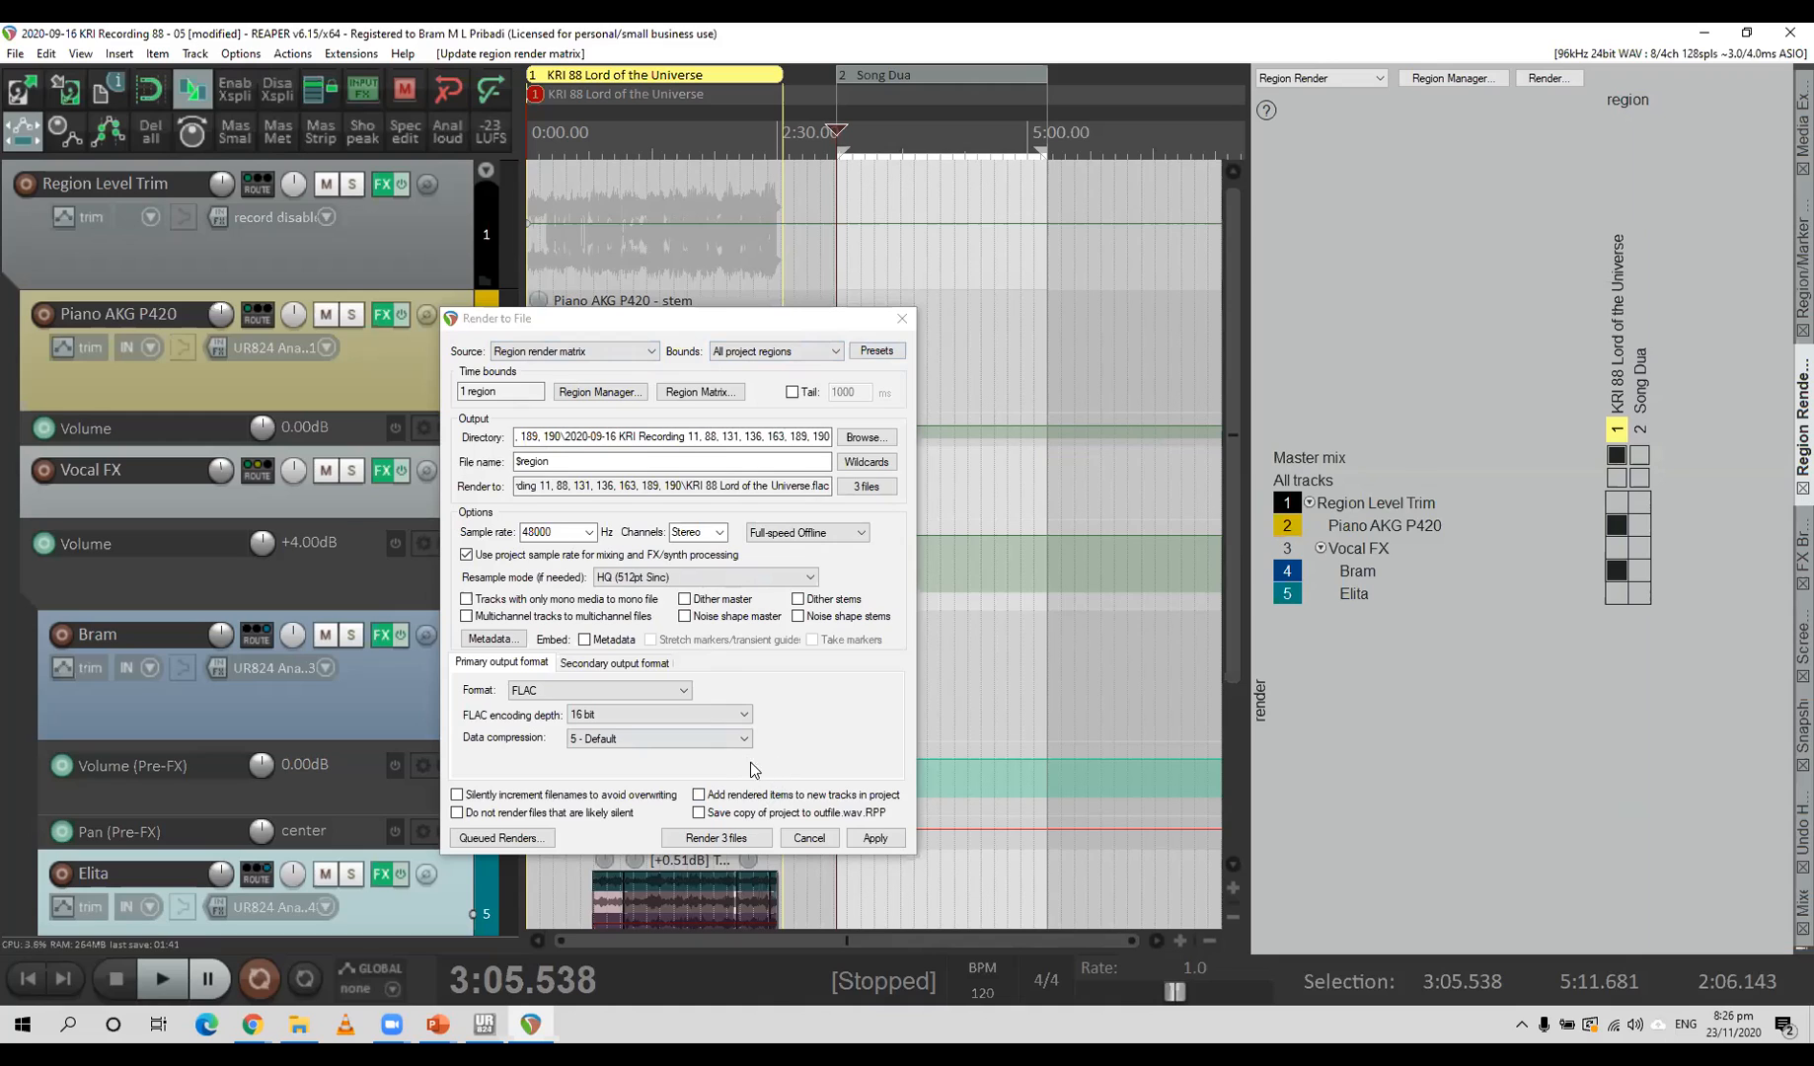
Switch the render bounds to selected regions and back to all project regions.
{"action": "left_click", "coordinate": [744, 353]}
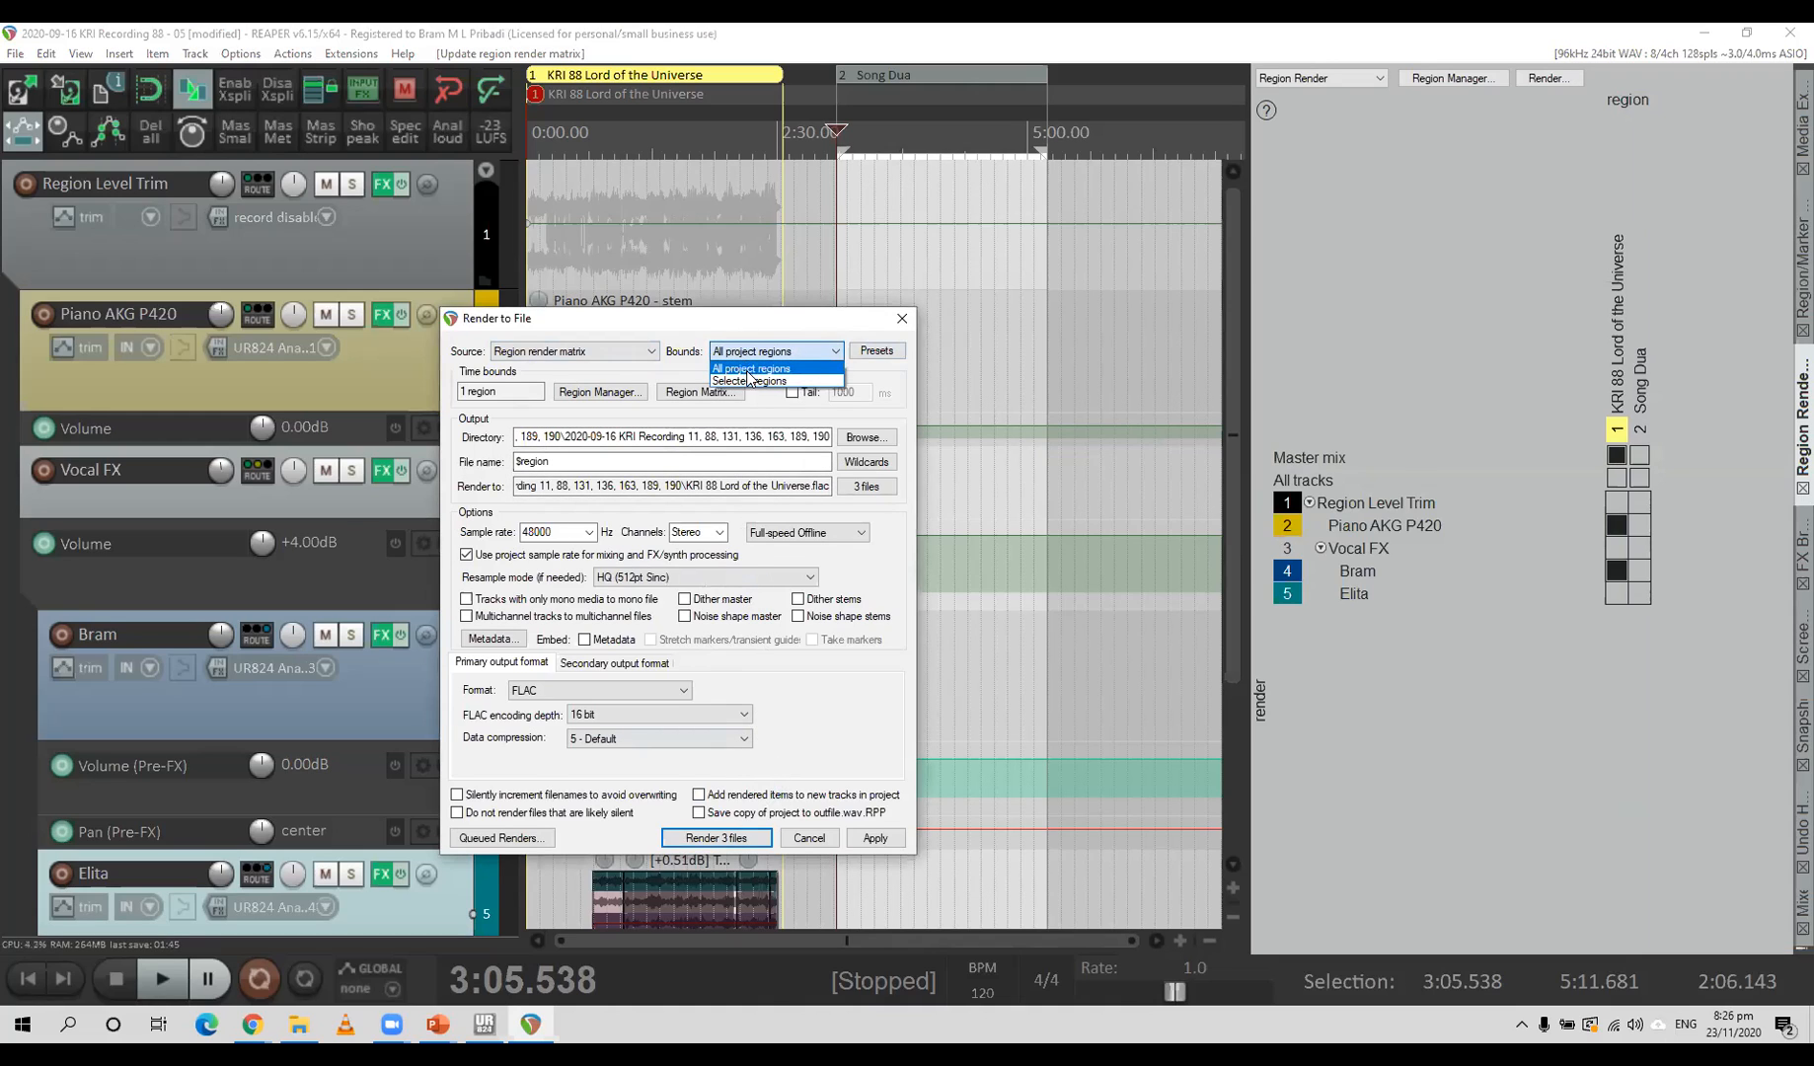
{"action": "left_click", "coordinate": [752, 382]}
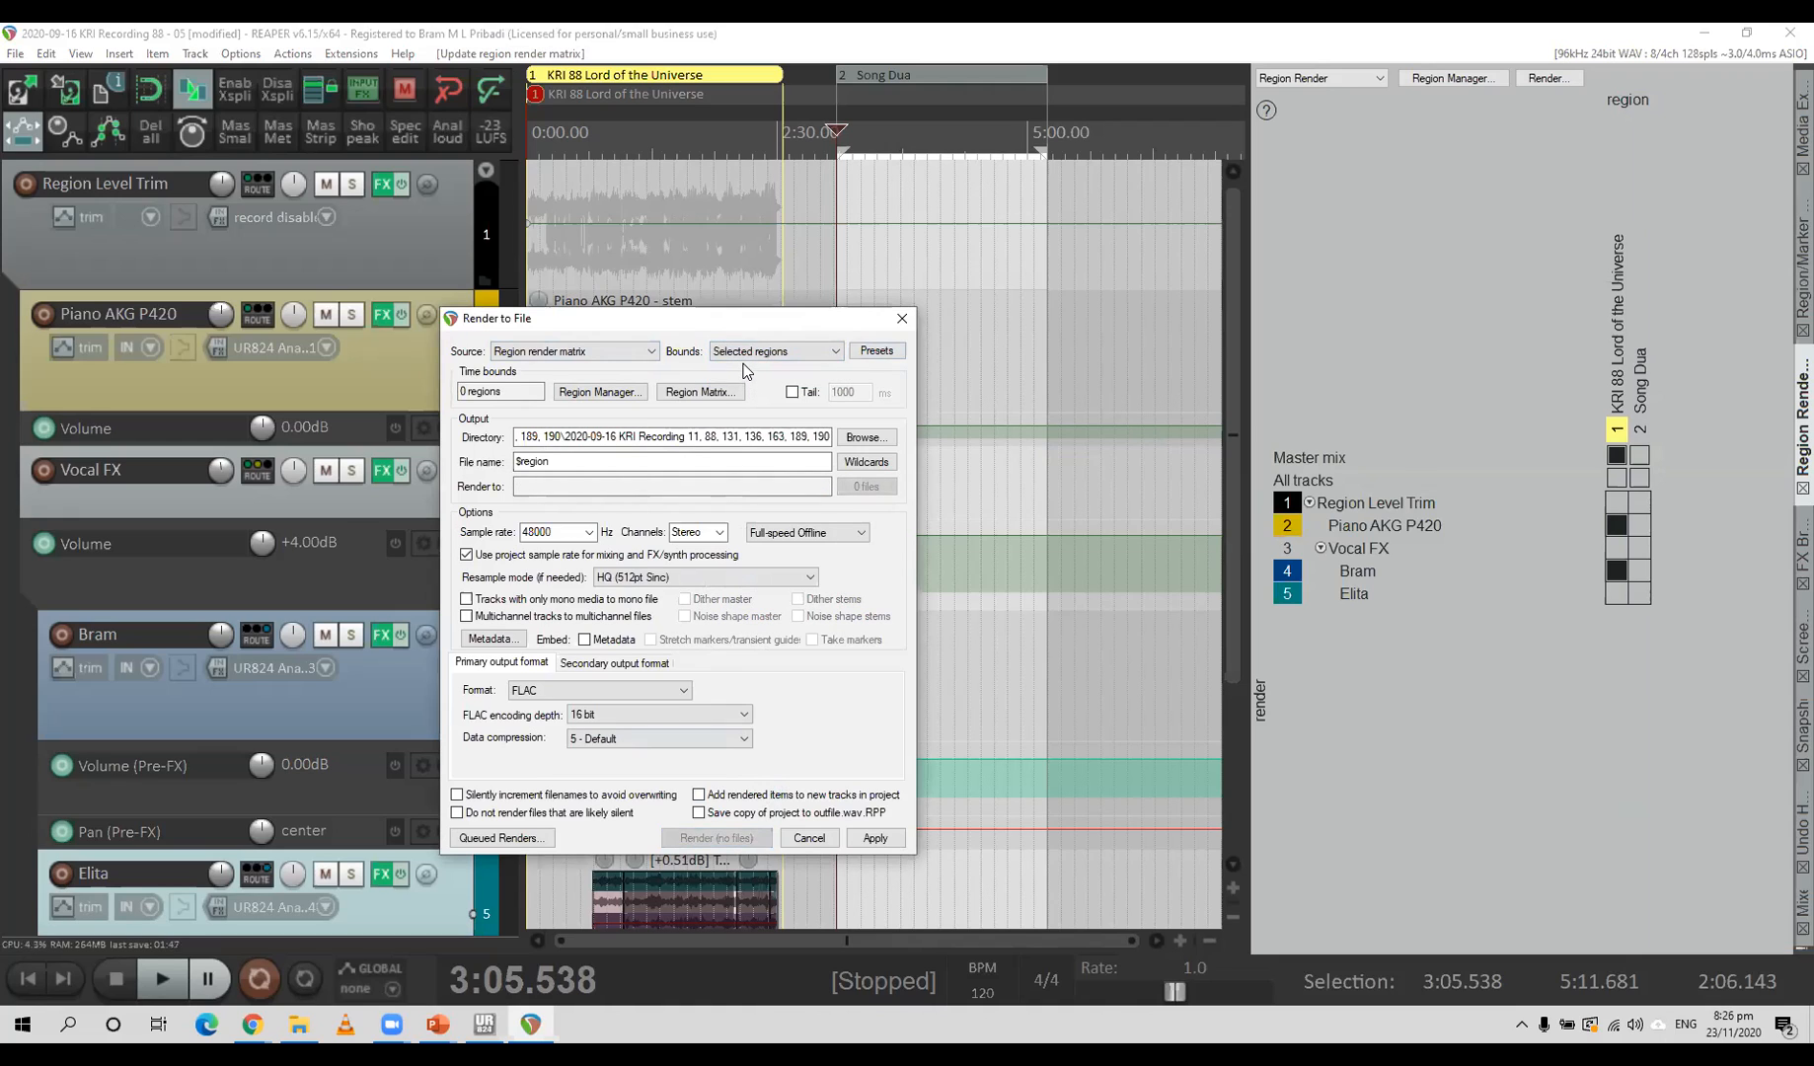
{"action": "left_click", "coordinate": [744, 357]}
{"action": "left_click", "coordinate": [747, 368]}
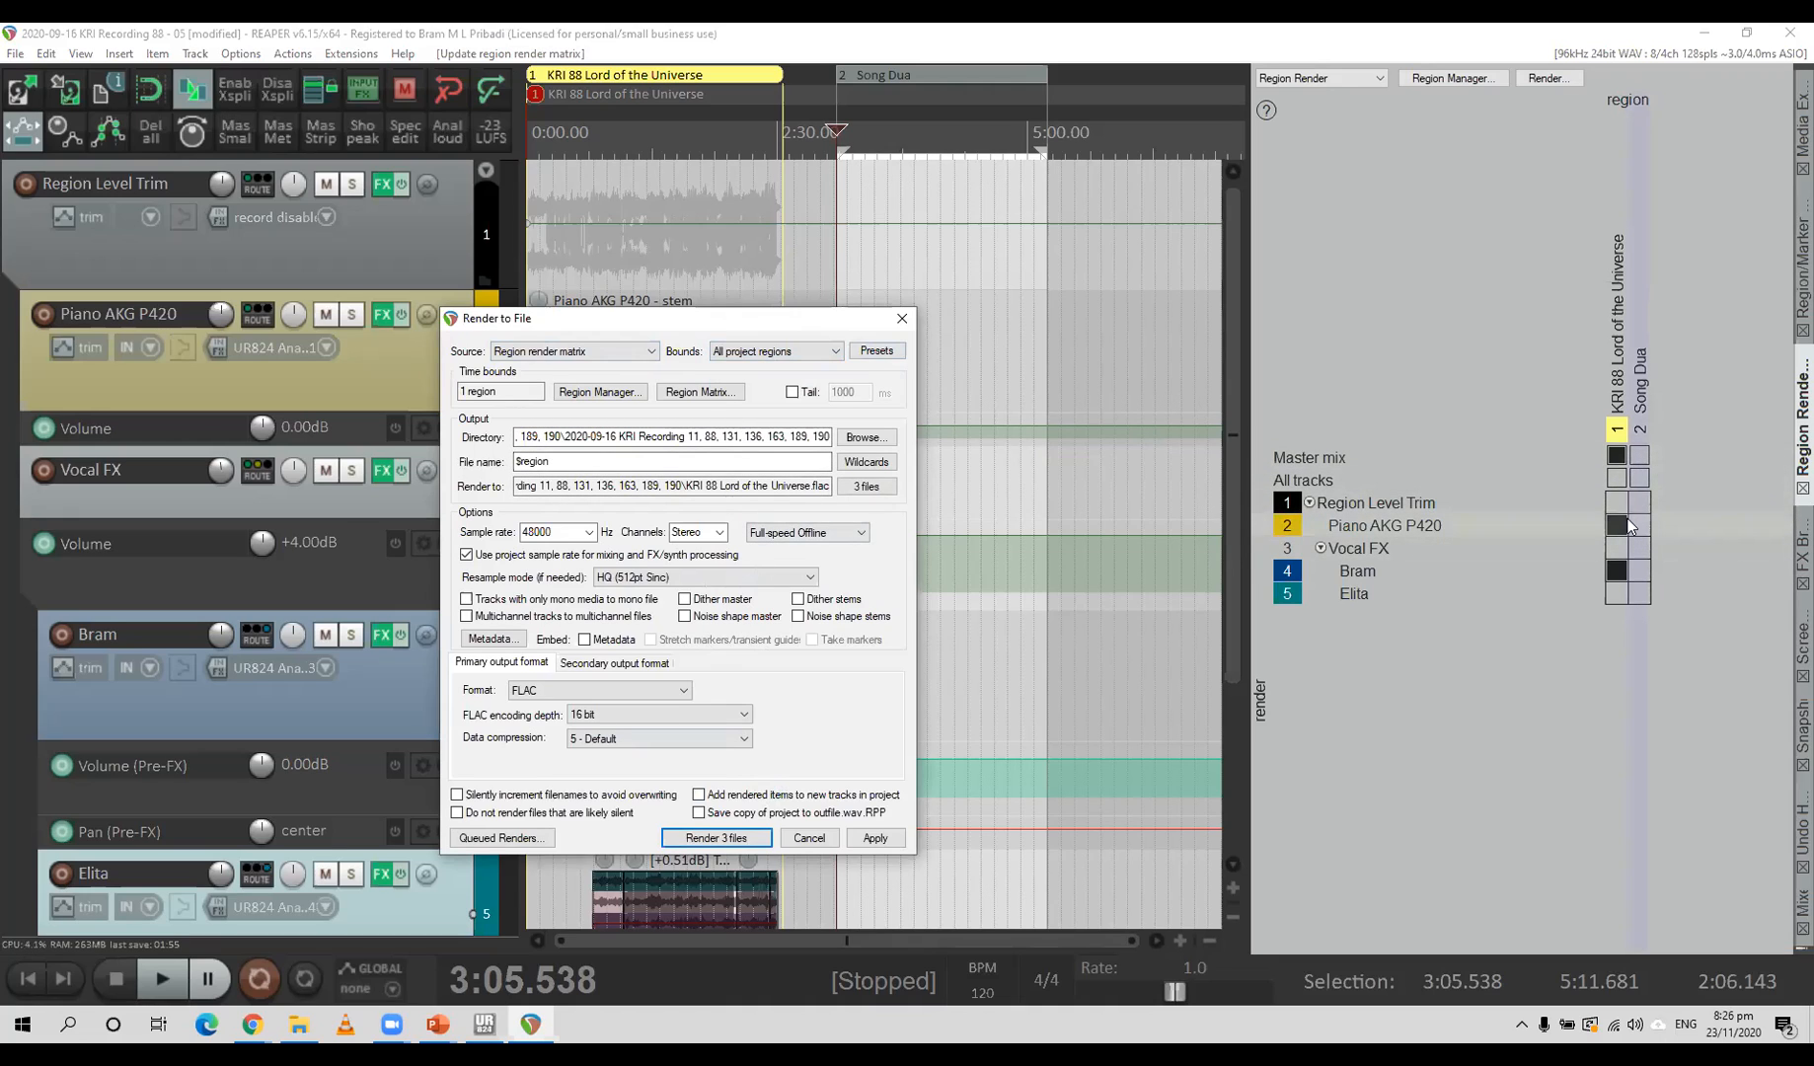
Unmark vocal track 4 for the KRI 88 Lord of the Universe region and extend the render file name to "$region - $track".
{"action": "left_click", "coordinate": [1621, 576]}
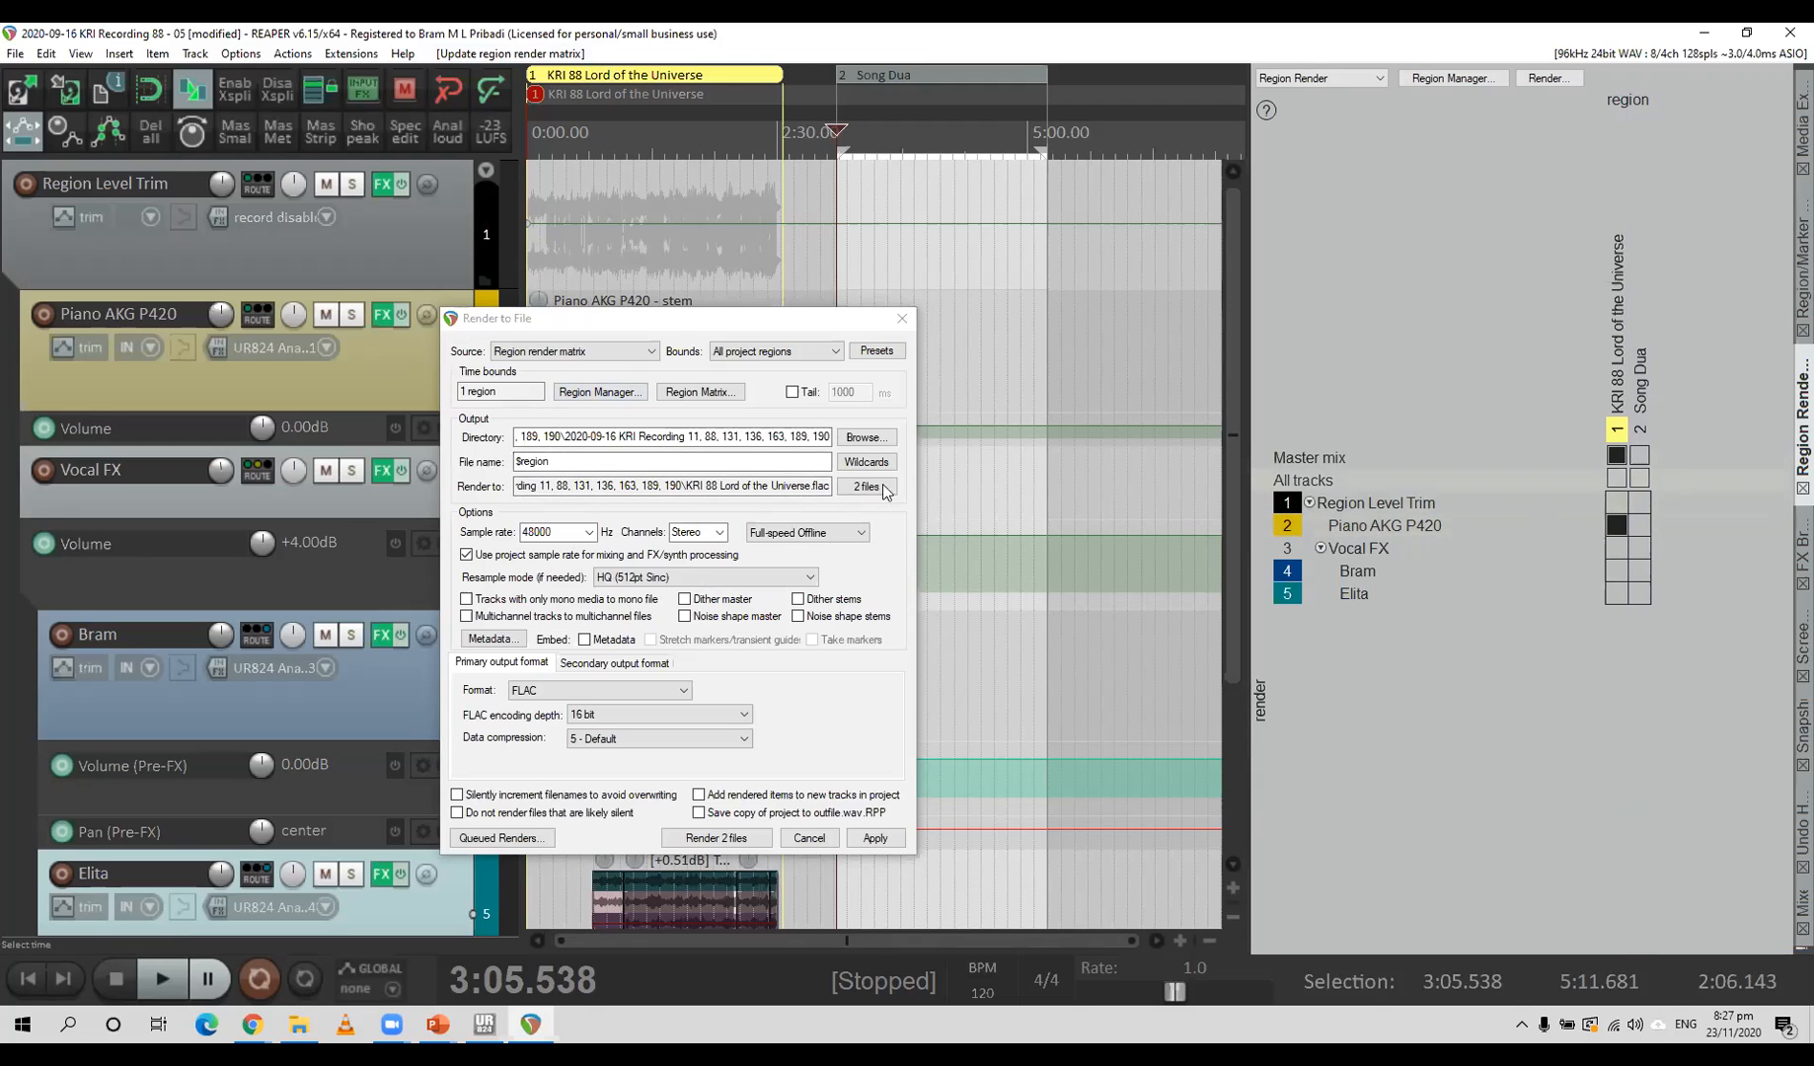
{"action": "left_click", "coordinate": [581, 461]}
{"action": "type", "text": "-"}
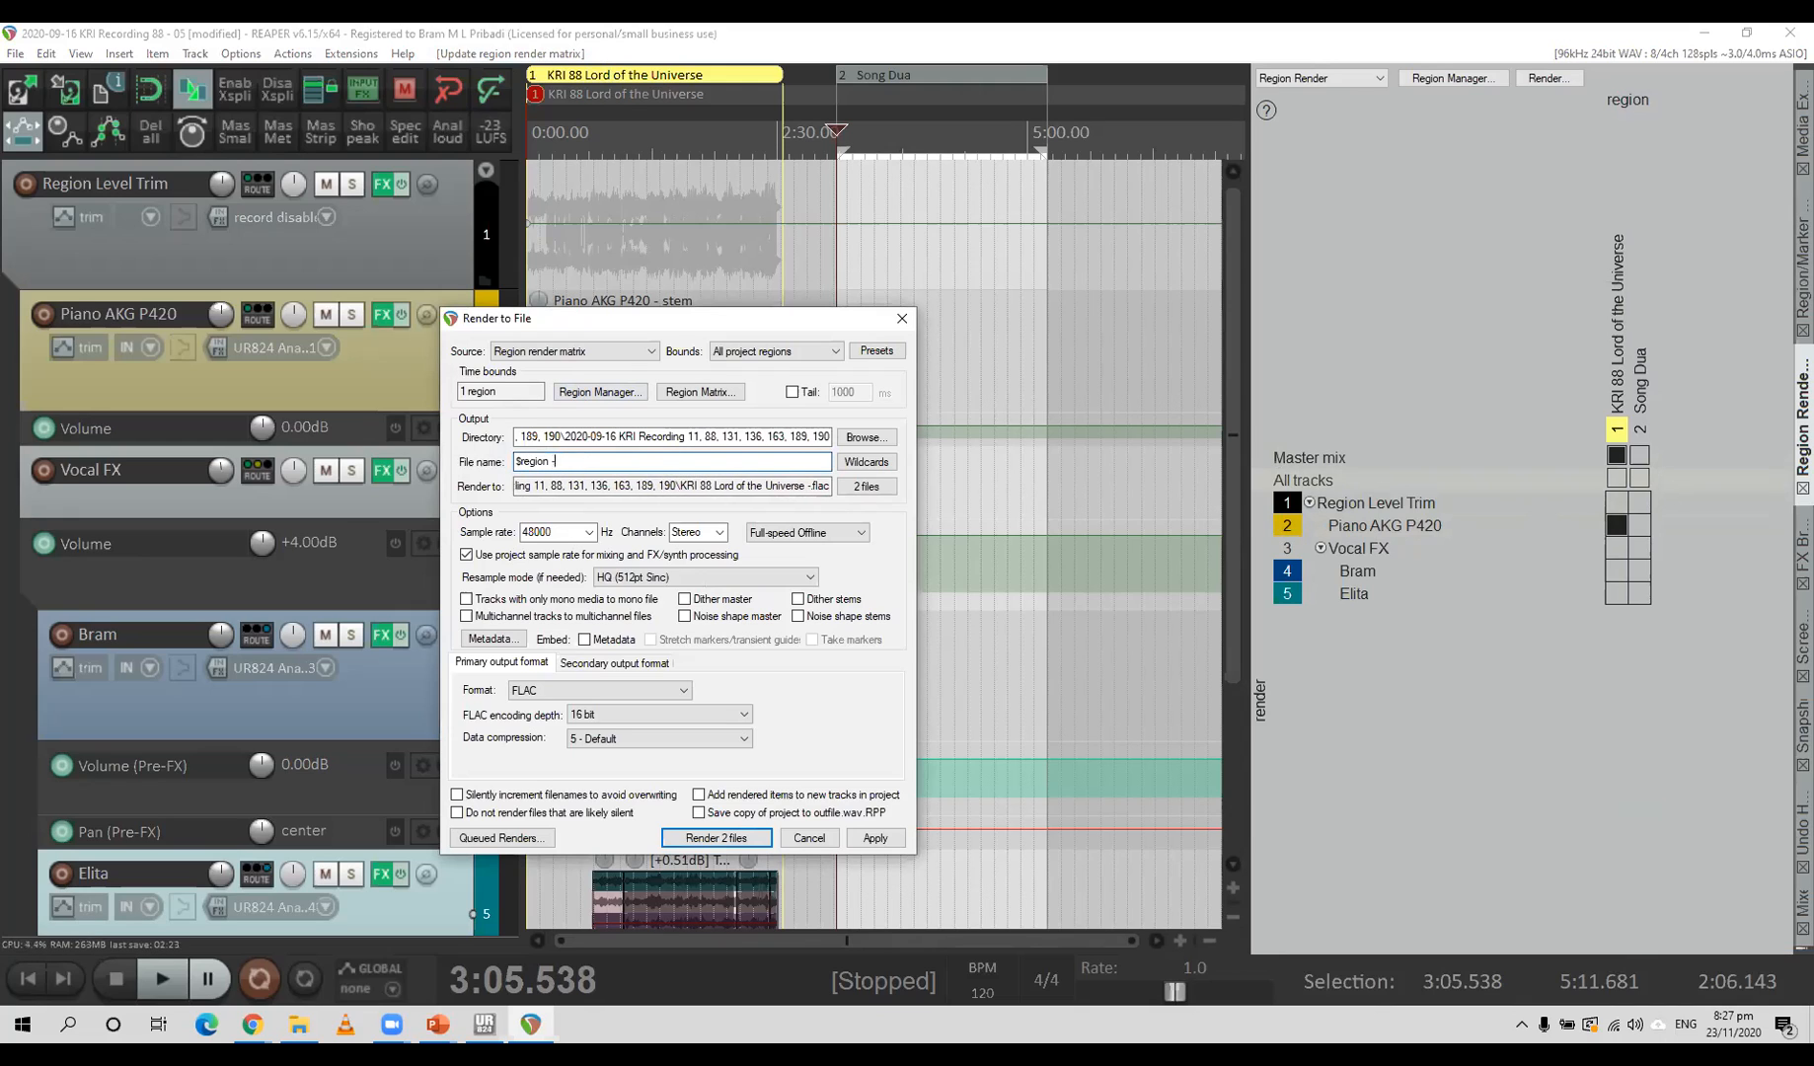
{"action": "left_click", "coordinate": [863, 462]}
{"action": "mouse_move", "coordinate": [922, 486]}
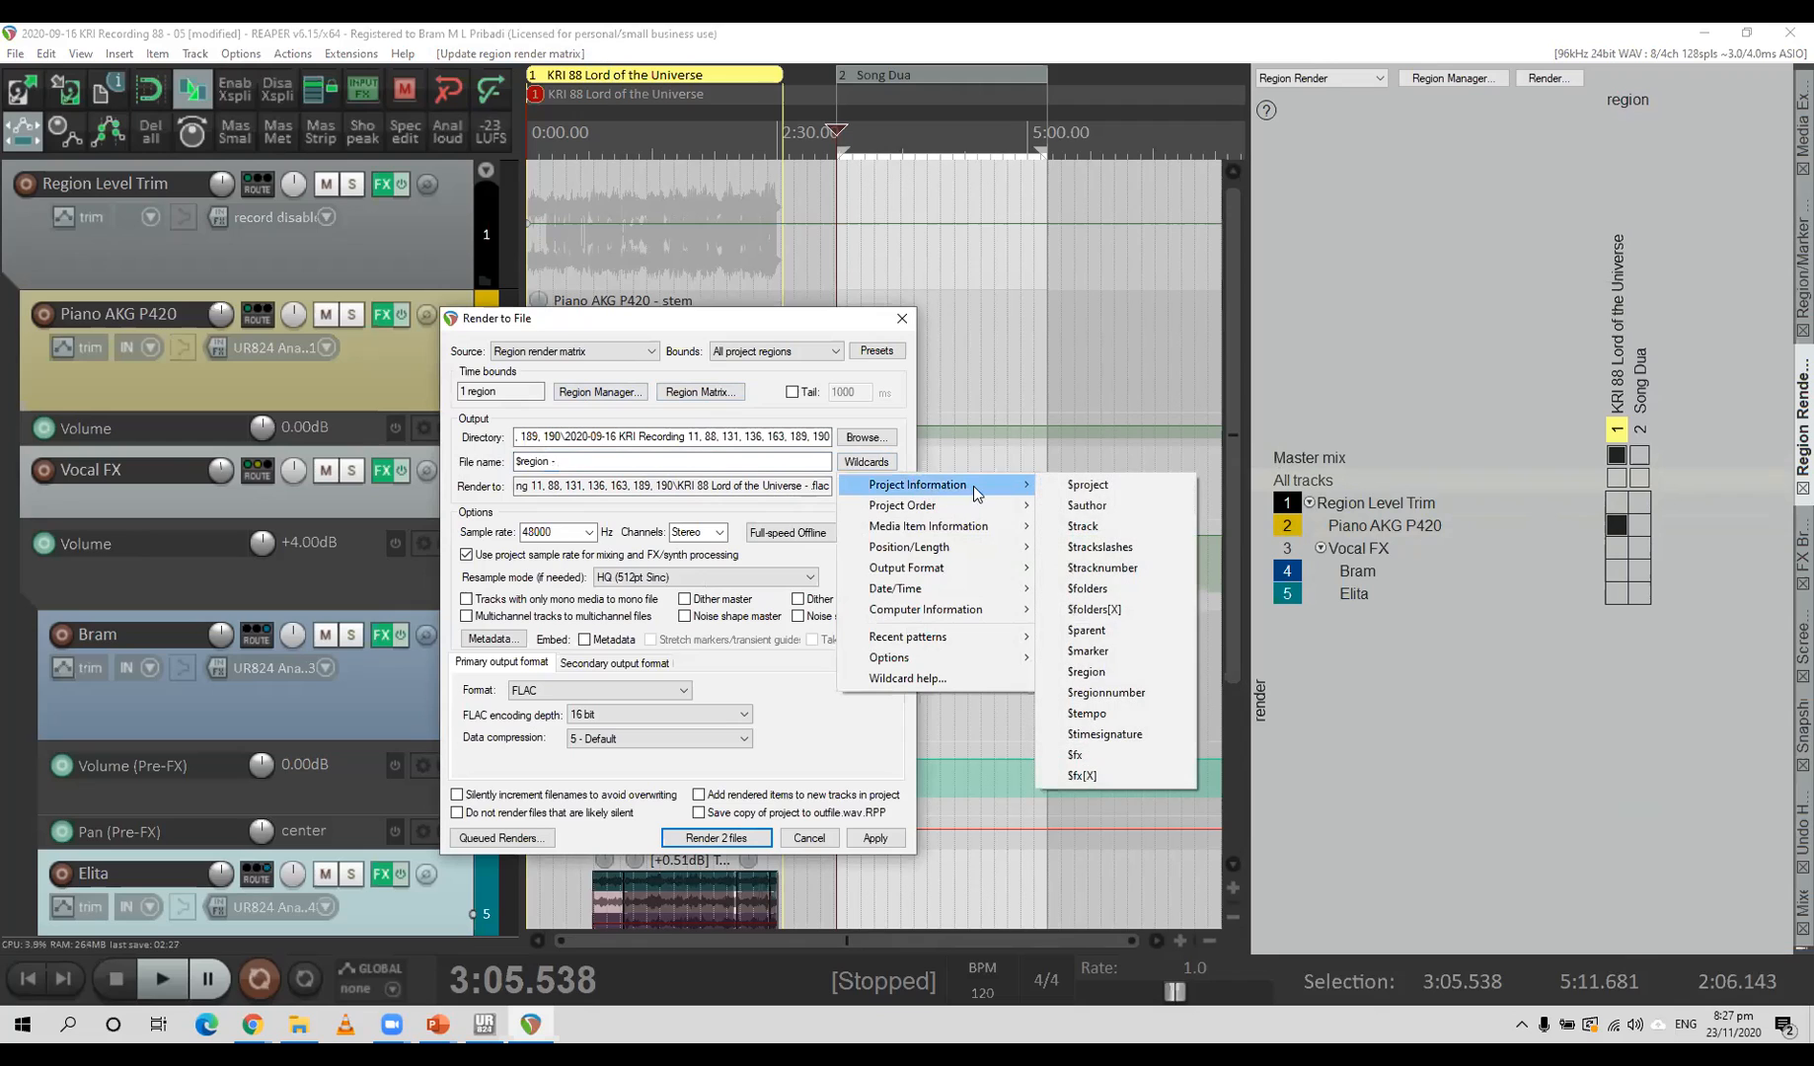
{"action": "left_click", "coordinate": [1081, 525]}
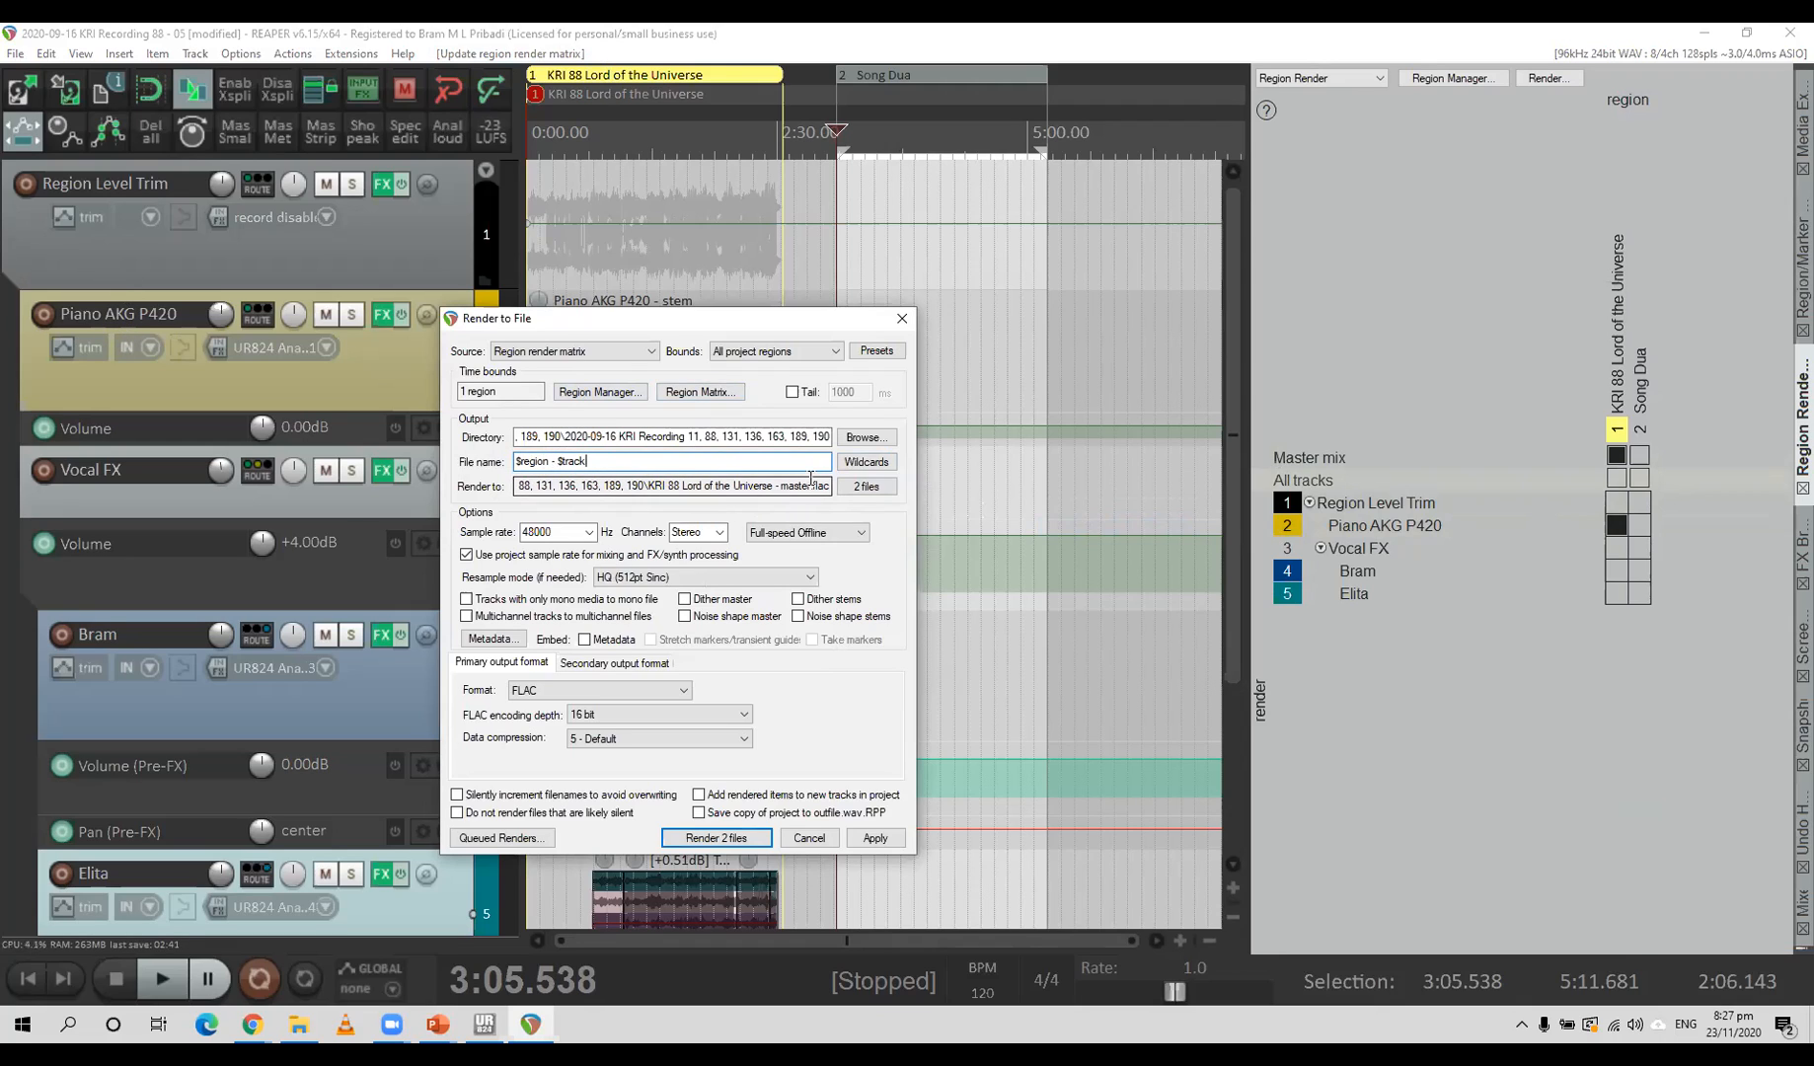
Look through the project information wildcards and cut the render file name back to "$region".
{"action": "left_click", "coordinate": [861, 472]}
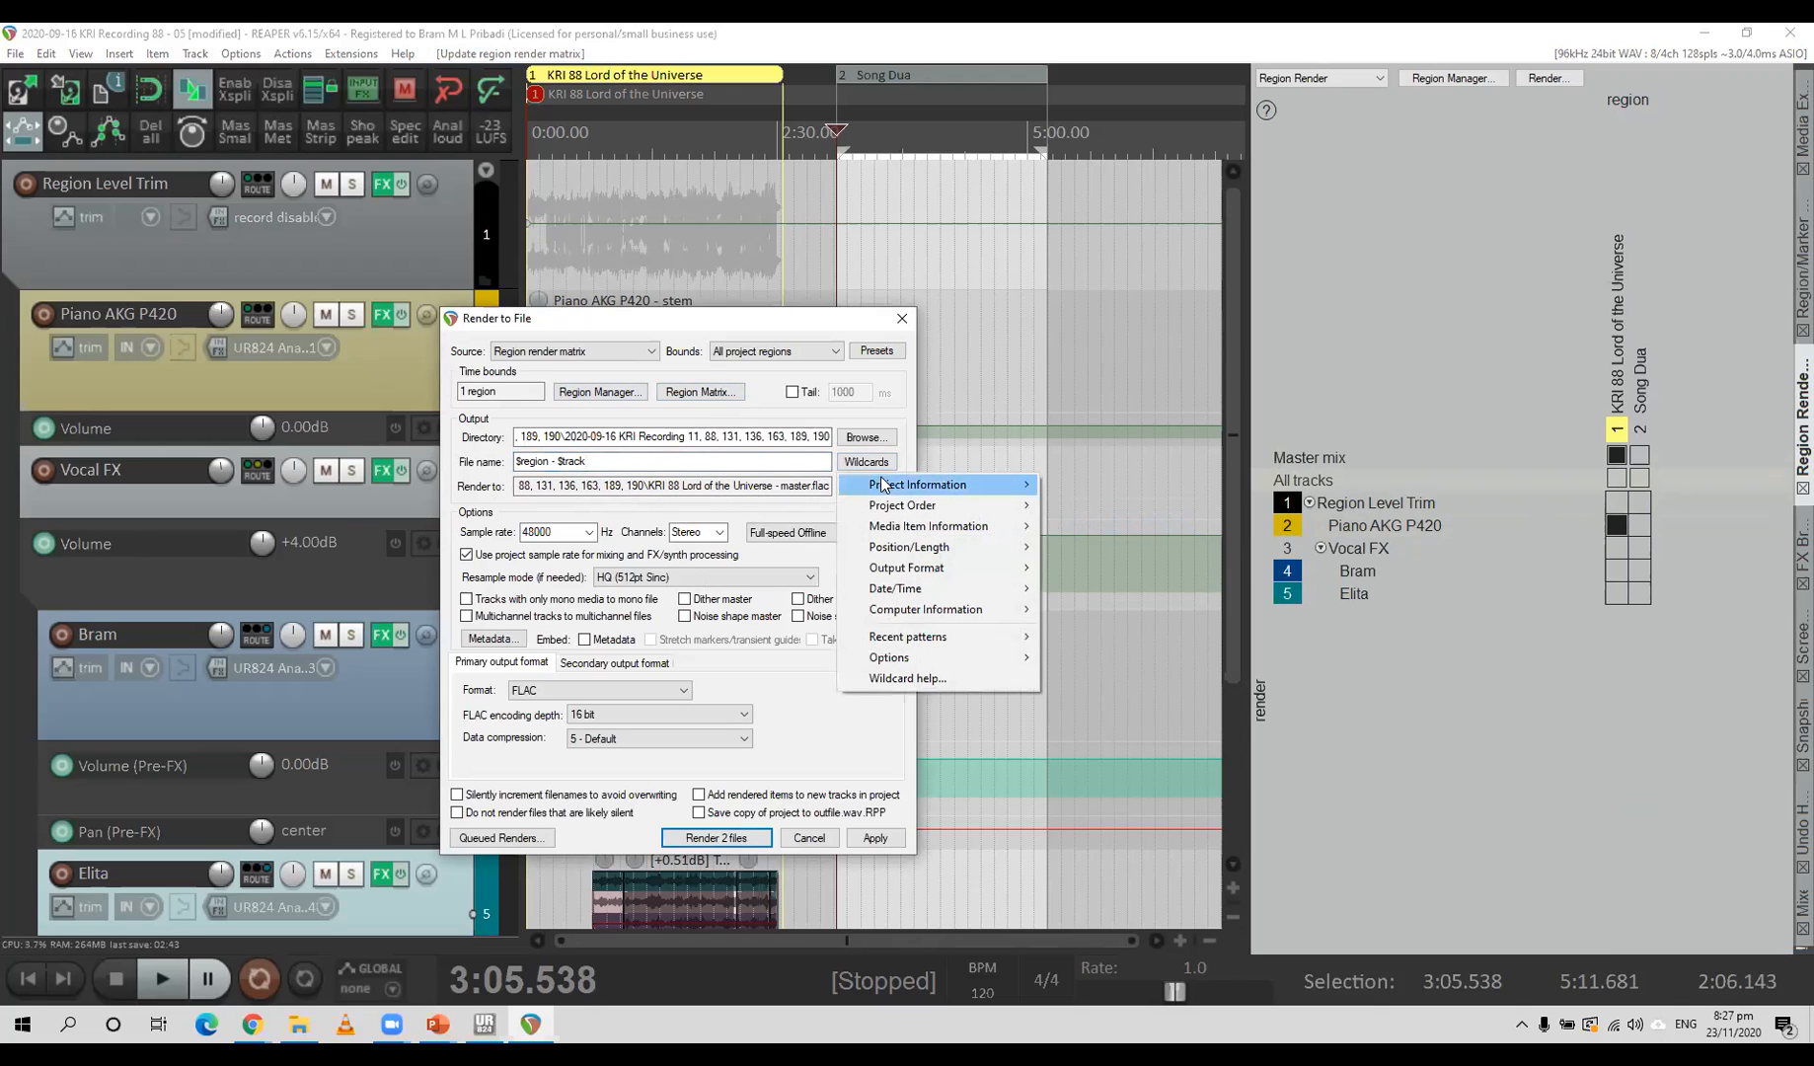
{"action": "mouse_move", "coordinate": [892, 489]}
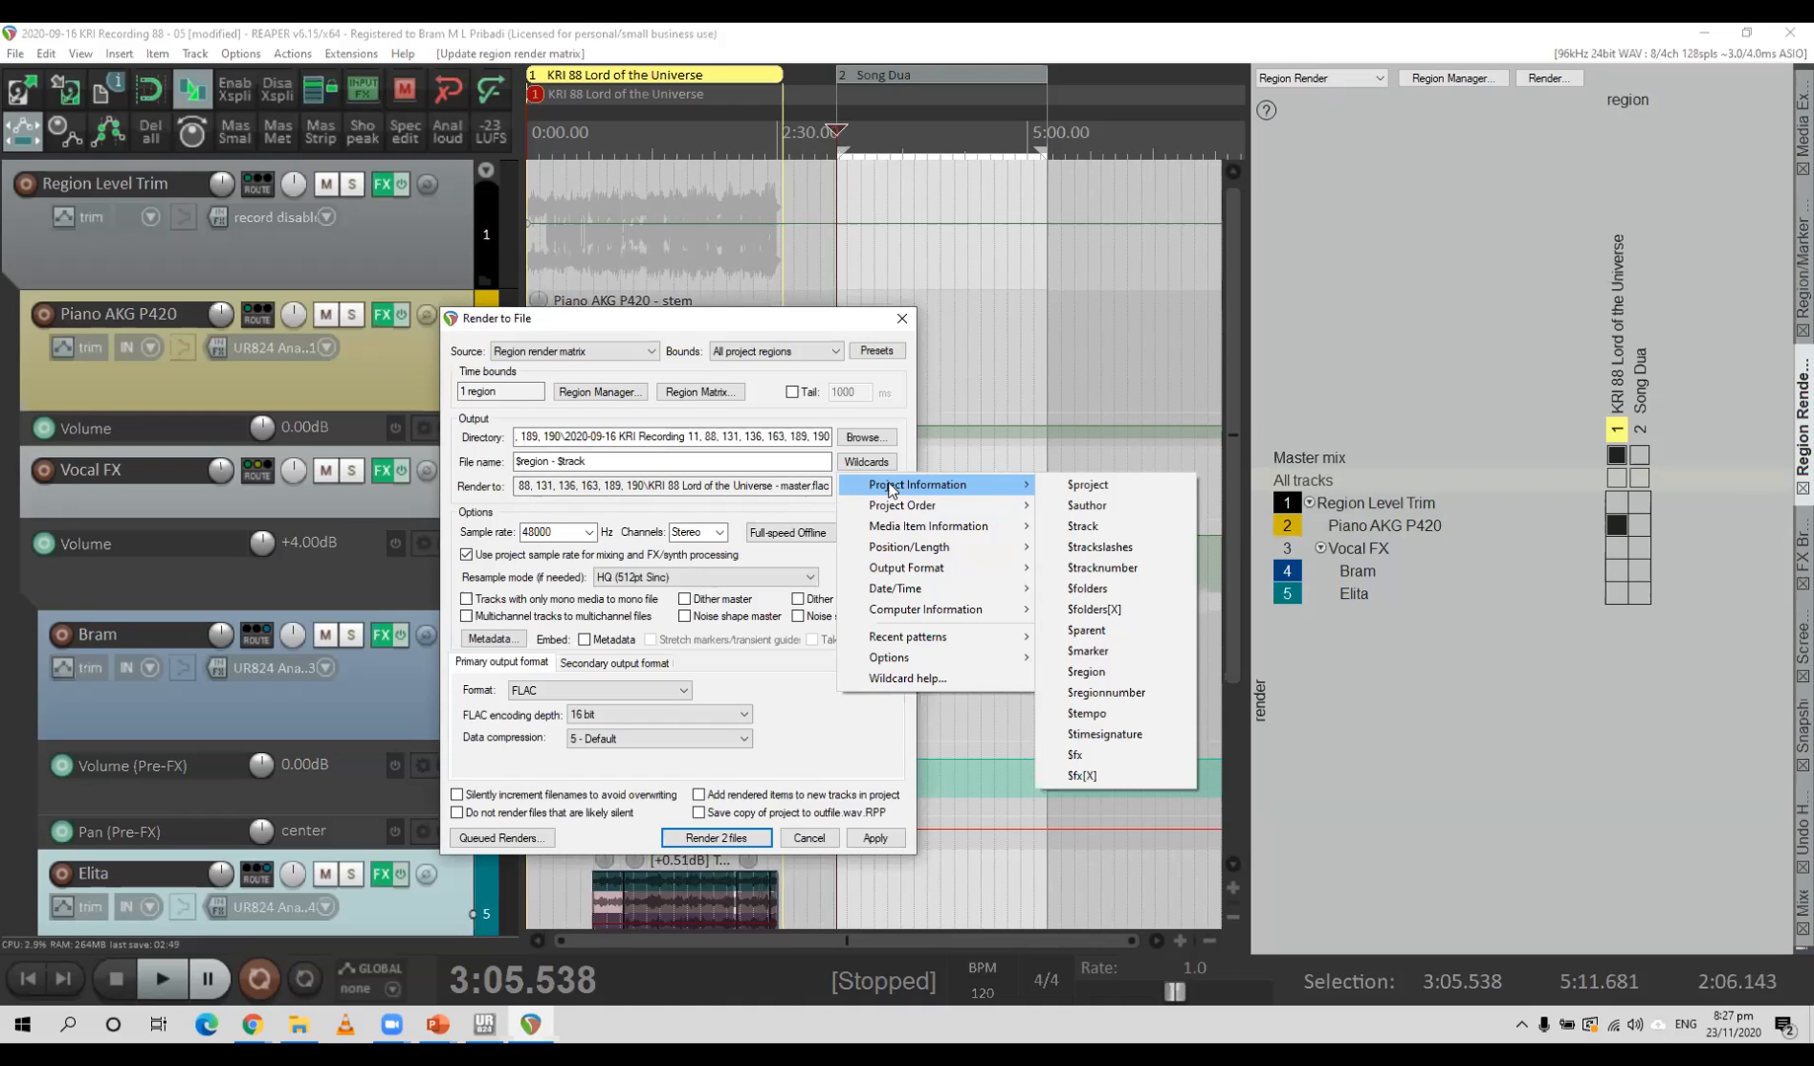
{"action": "left_click", "coordinate": [703, 462]}
{"action": "key", "text": "BackSpace"}
{"action": "key", "text": "BackSpace"}
{"action": "key", "text": "BackSpace"}
{"action": "key", "text": "BackSpace"}
{"action": "key", "text": "BackSpace"}
{"action": "key", "text": "BackSpace"}
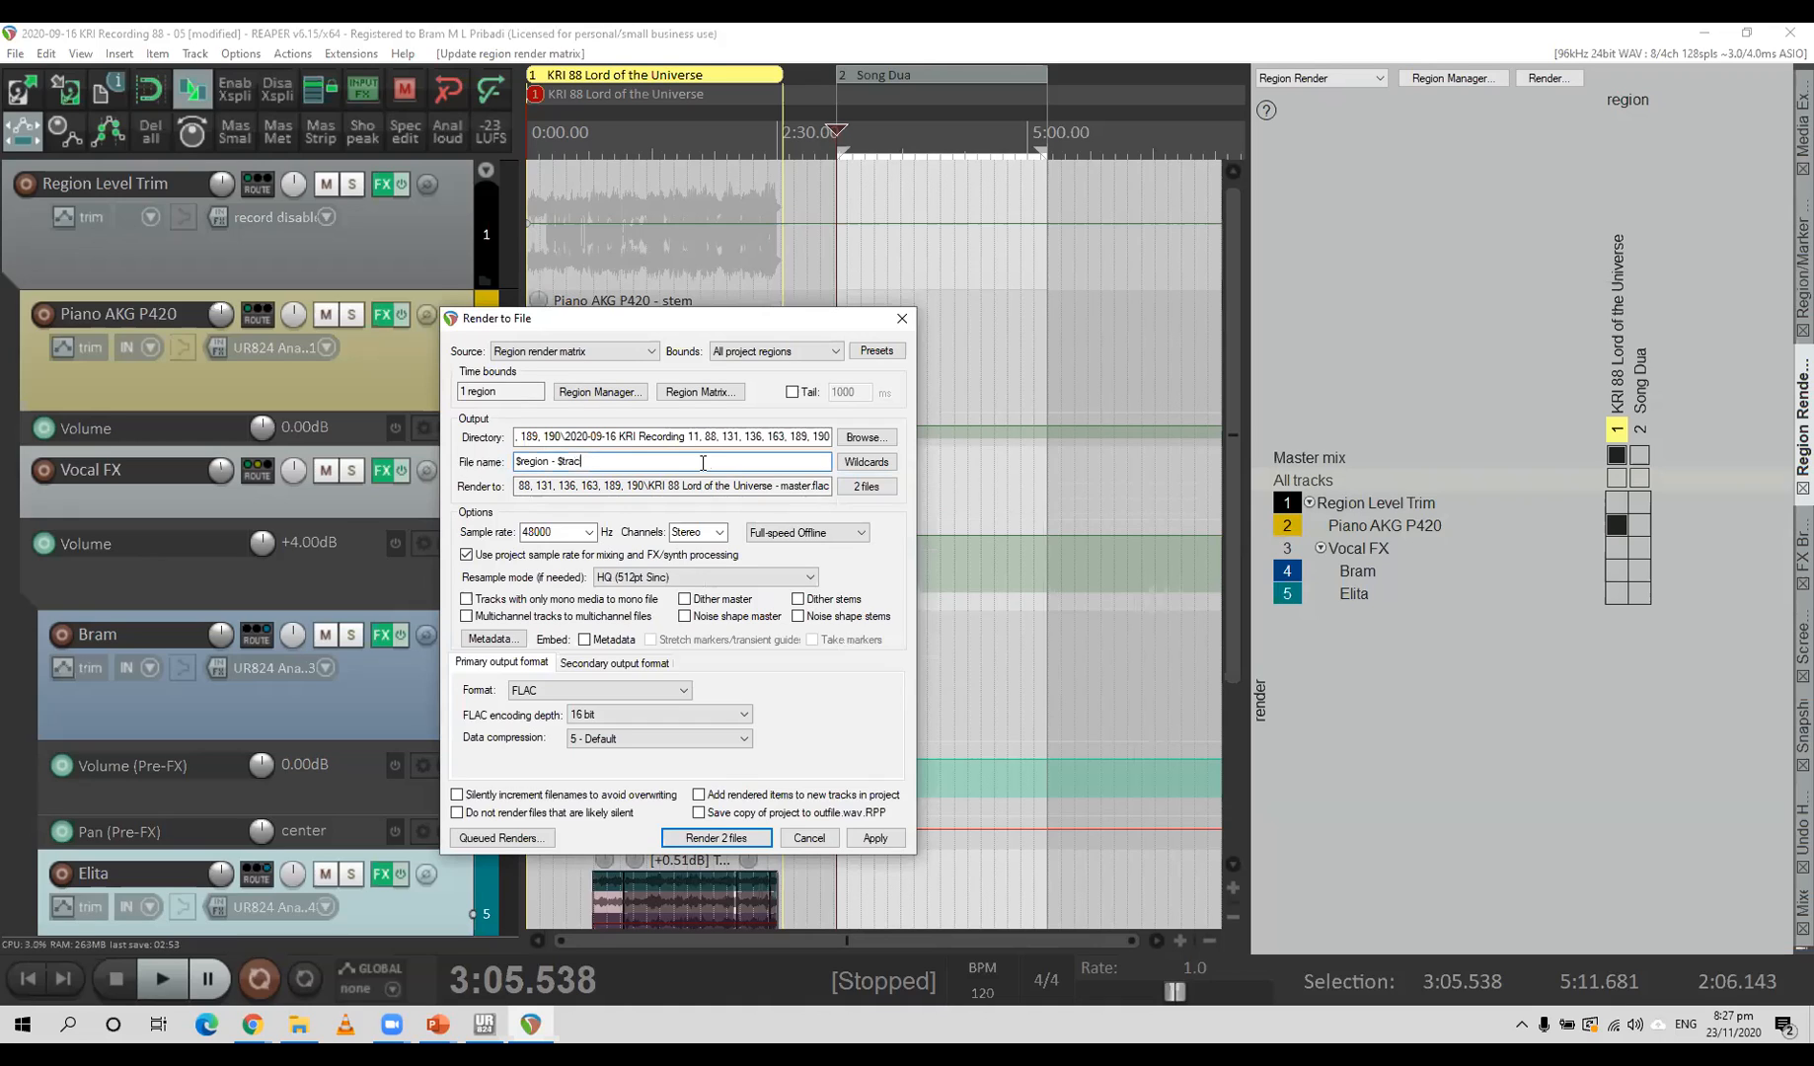
{"action": "key", "text": "BackSpace"}
{"action": "key", "text": "BackSpace"}
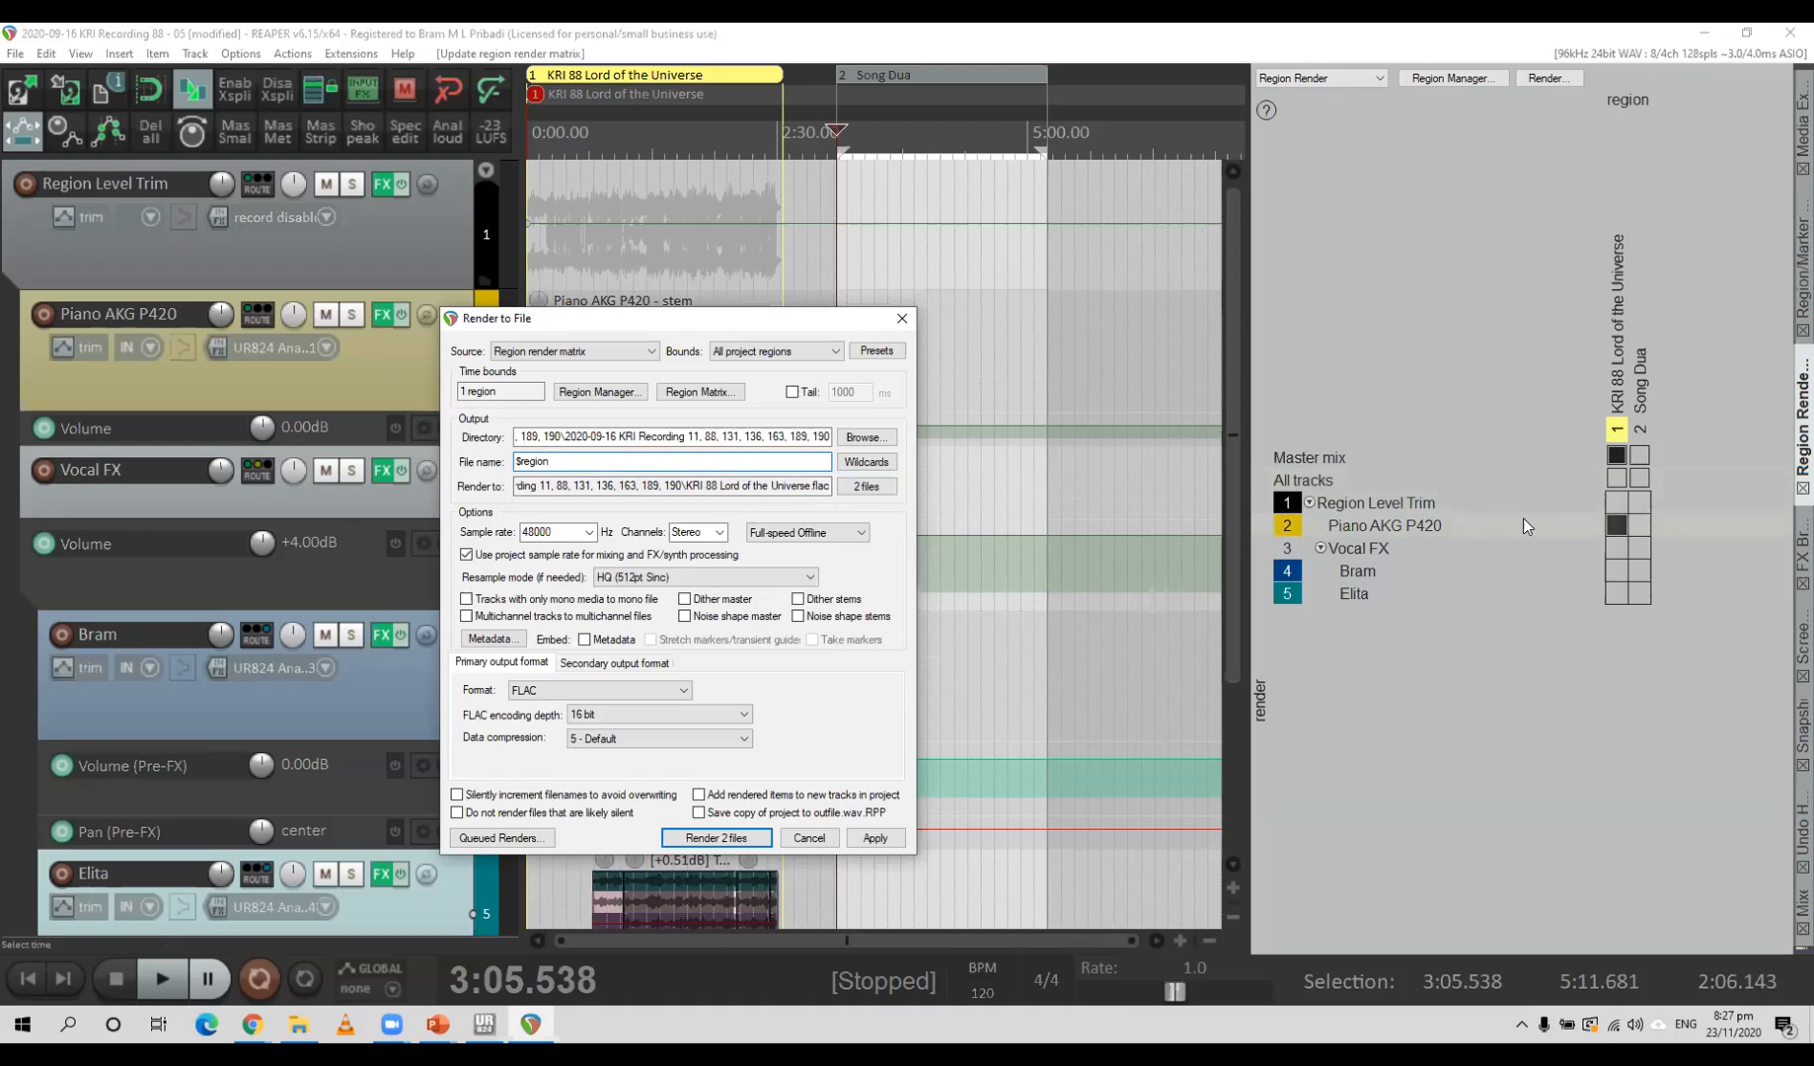
Unmark the Piano AKG P420 track for the first region and mark the master mix for the Song Dua region.
{"action": "left_click", "coordinate": [1613, 526]}
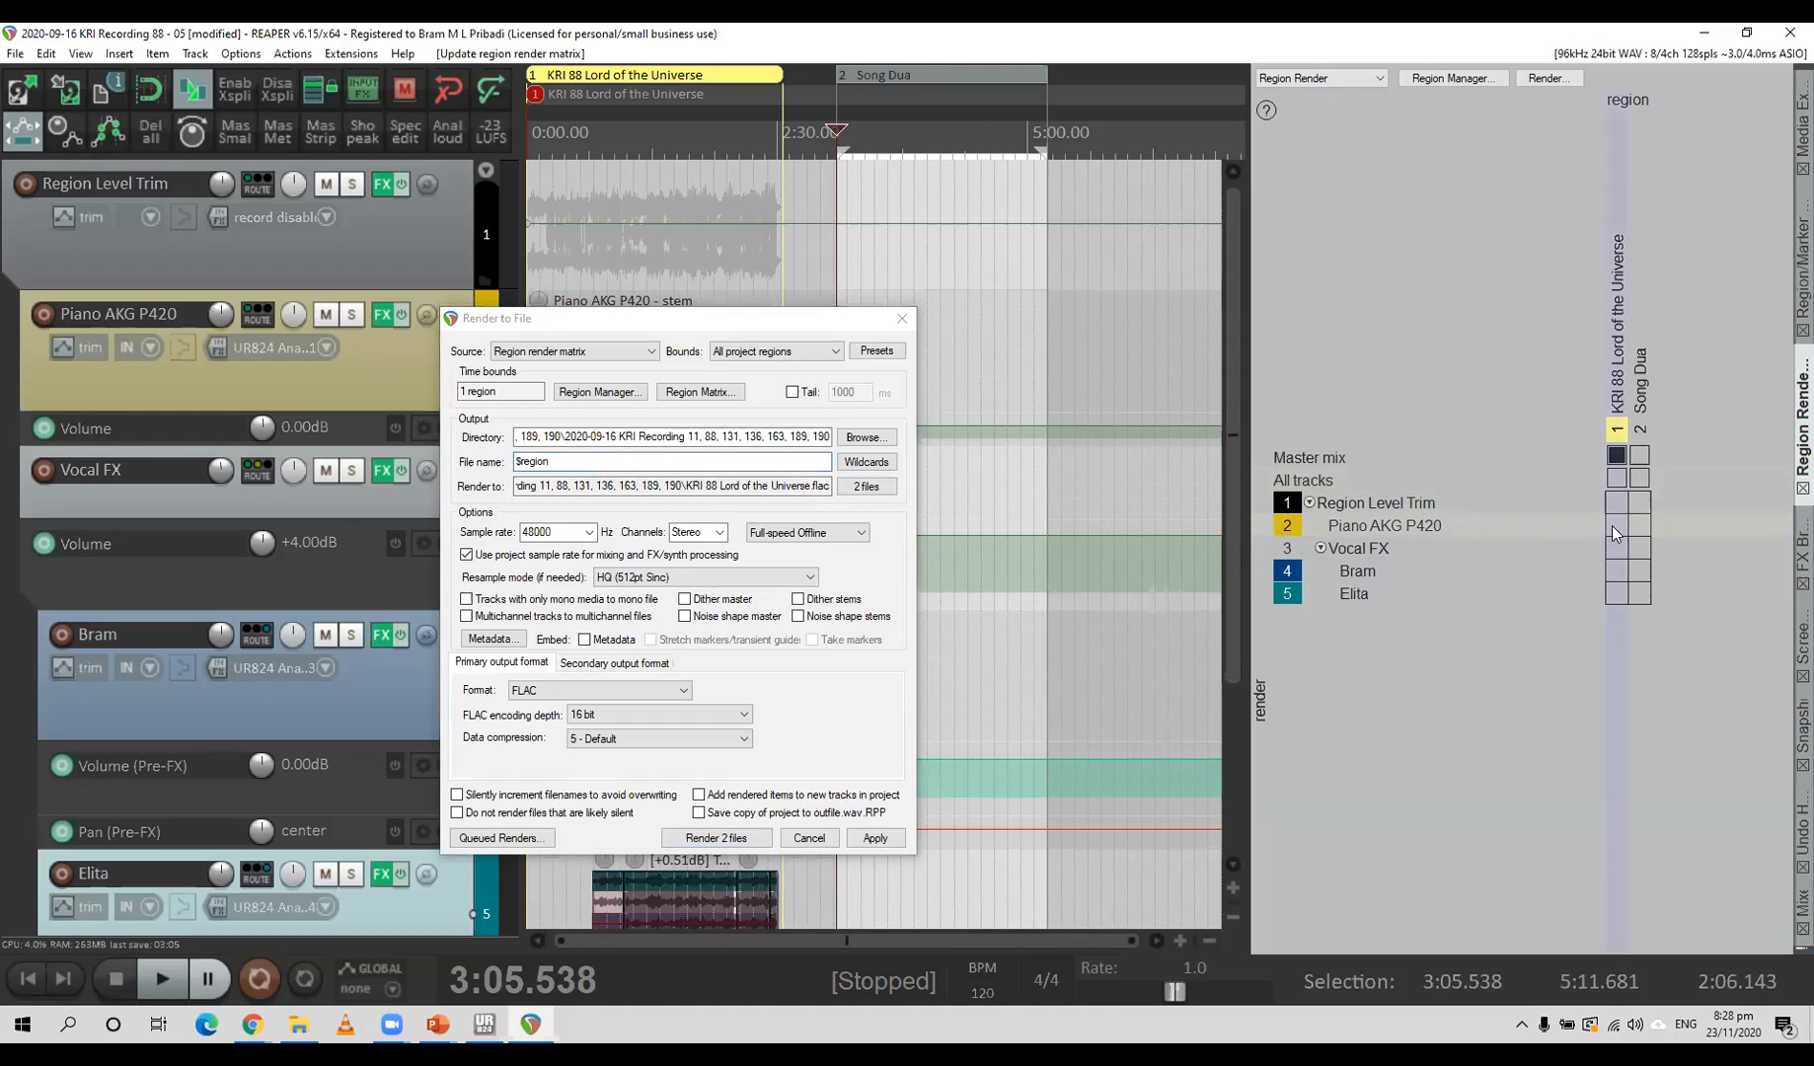
{"action": "left_click", "coordinate": [1640, 454]}
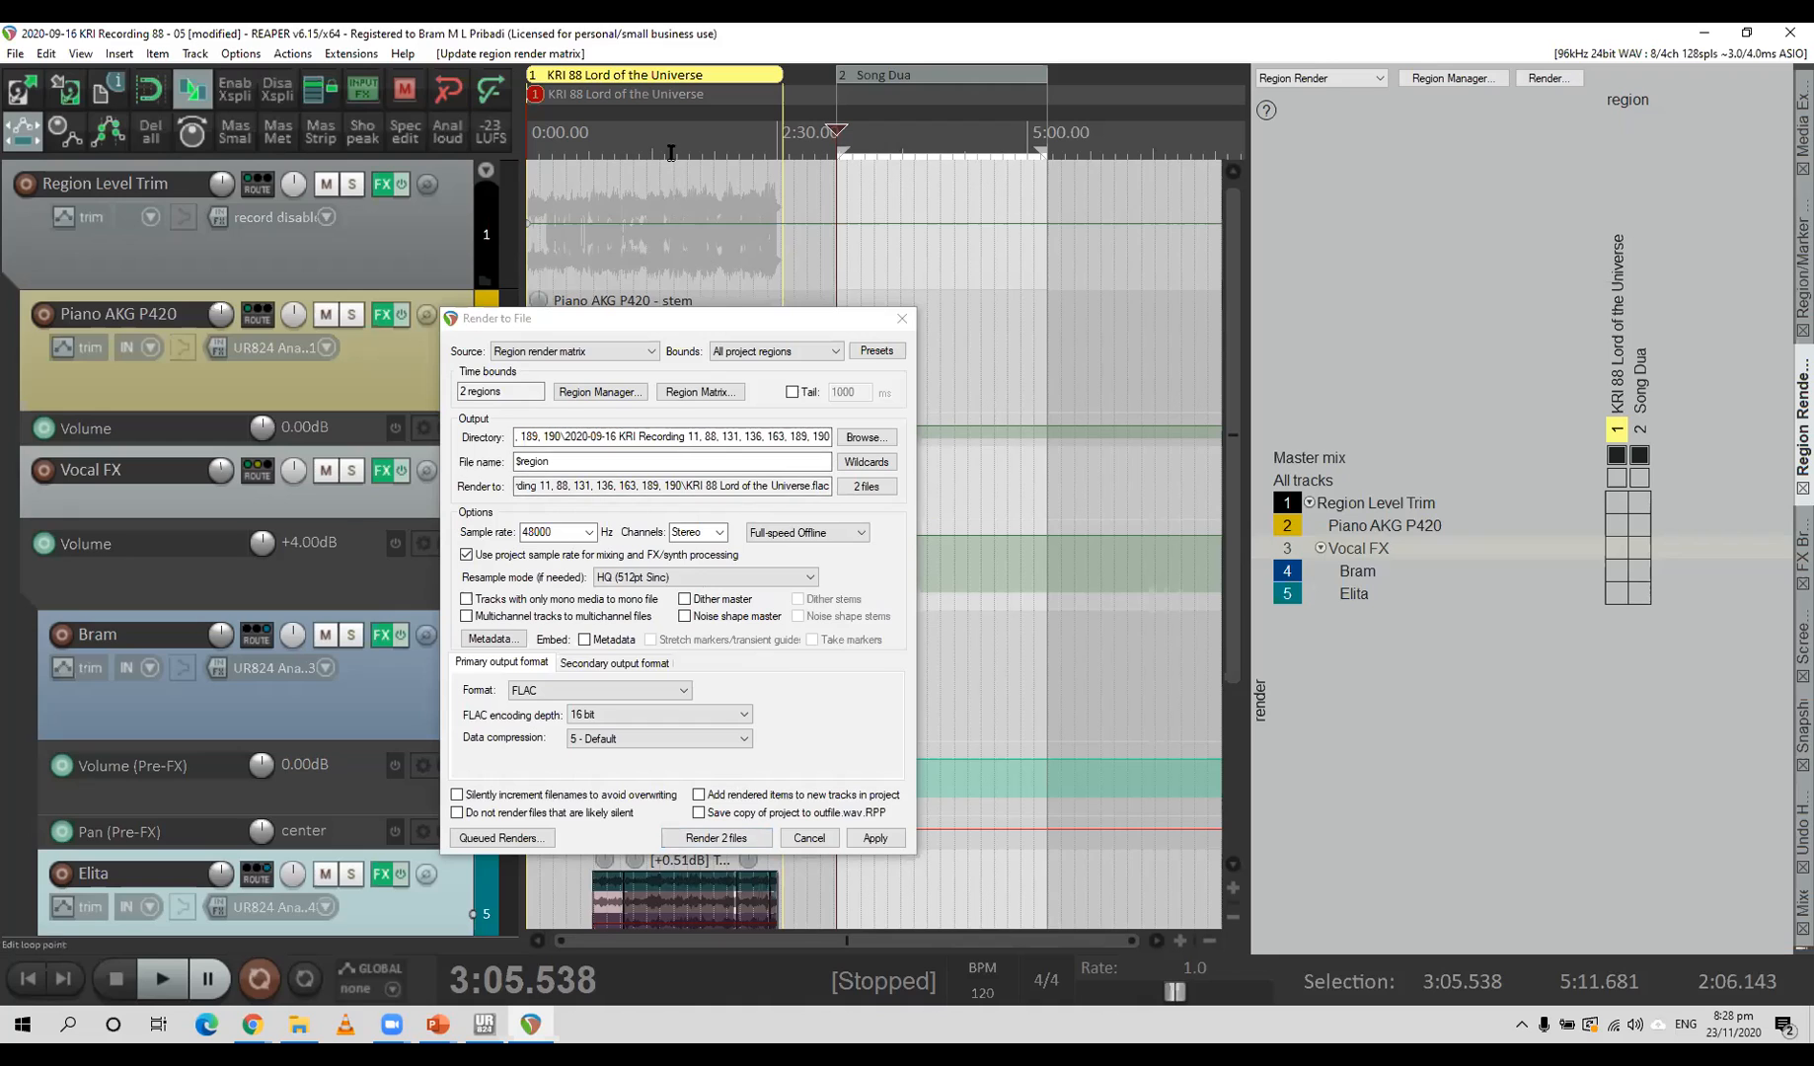
Select about 20 seconds of the first song from about 1:06.7 and set rendering to Master mix with Time selection bounds.
{"action": "left_click_drag", "start_coordinate": [642, 149], "coordinate": [672, 148]}
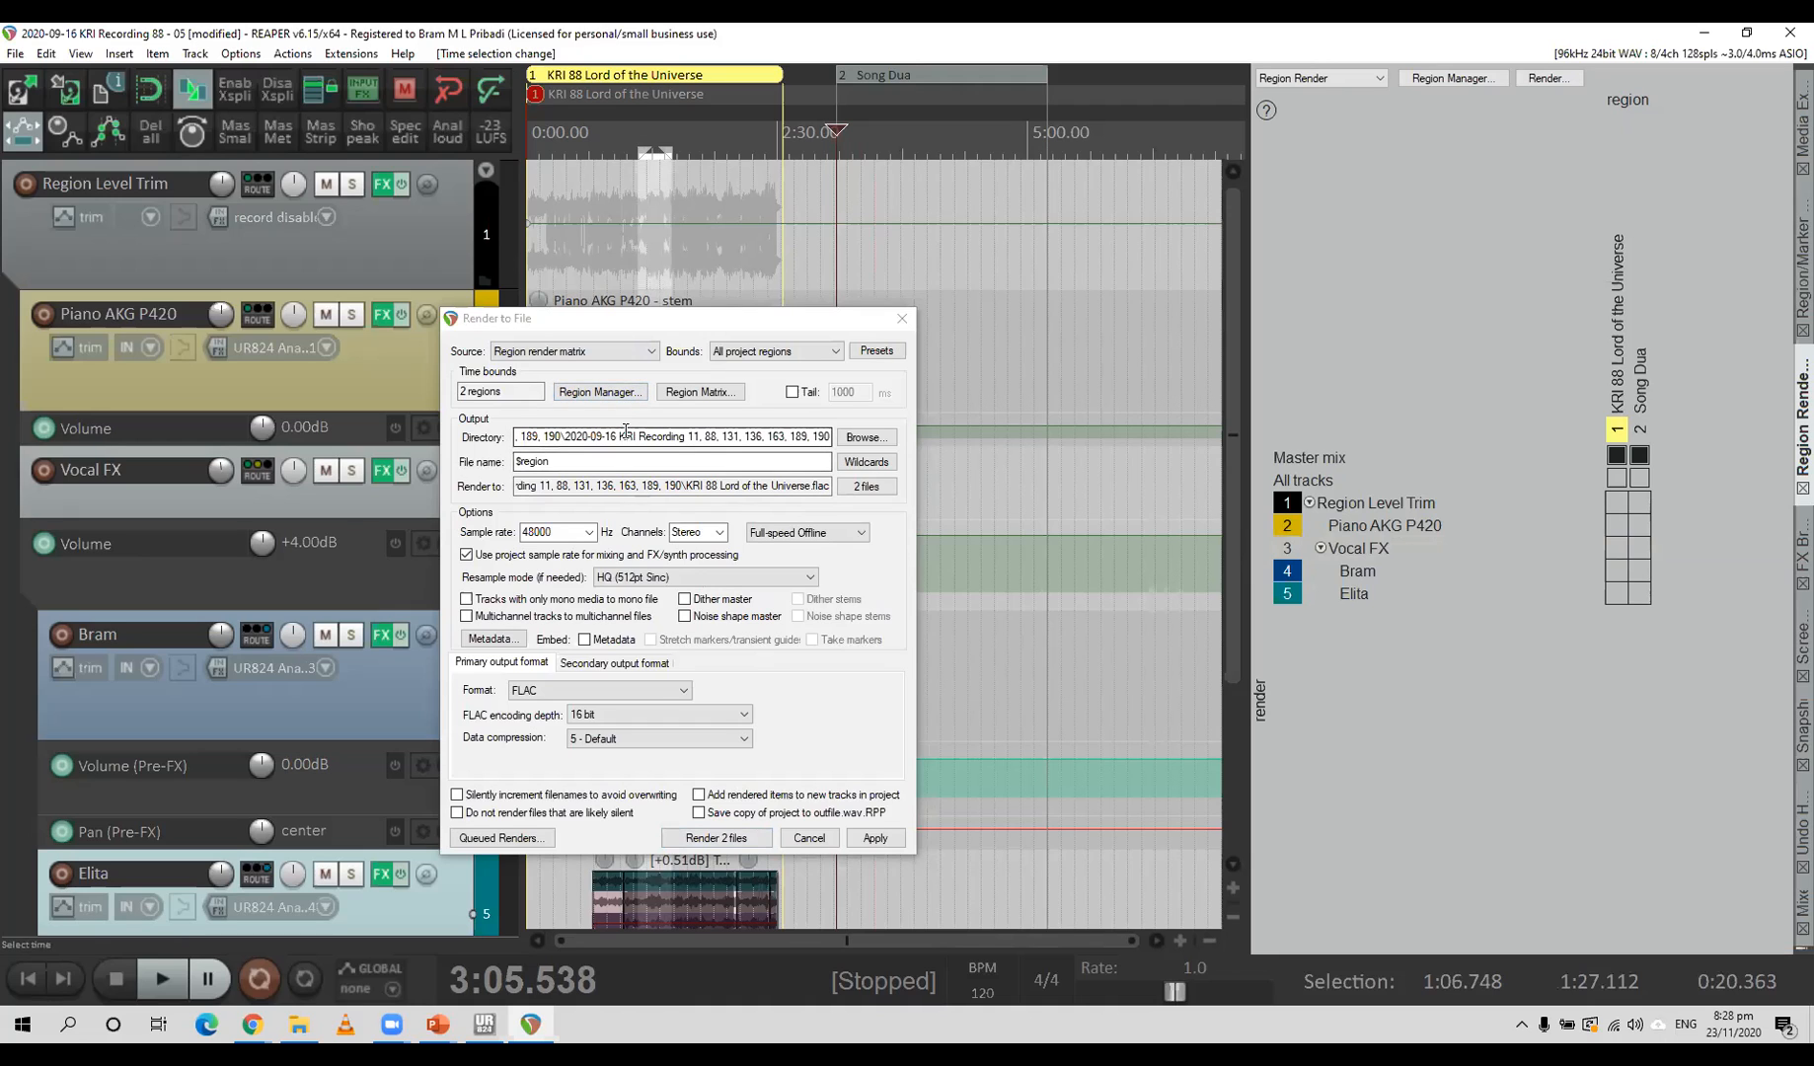
{"action": "left_click", "coordinate": [643, 353]}
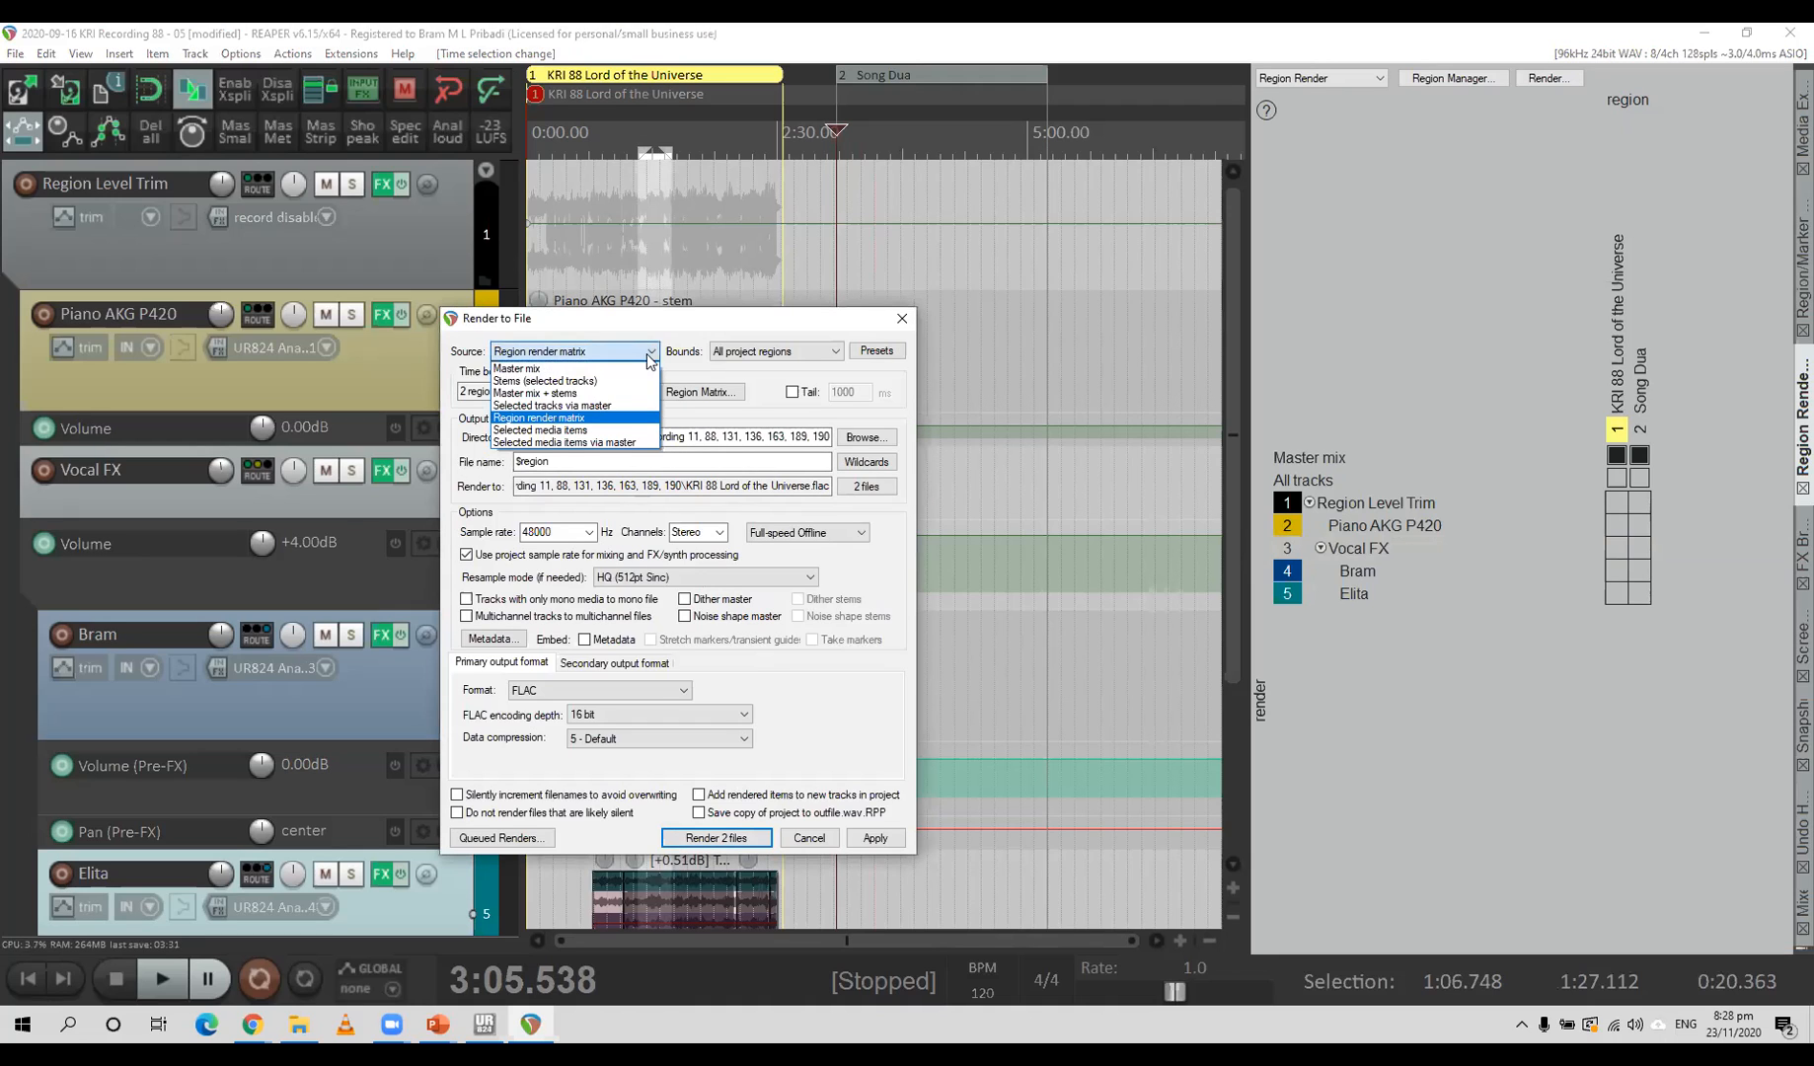
{"action": "left_click", "coordinate": [612, 369]}
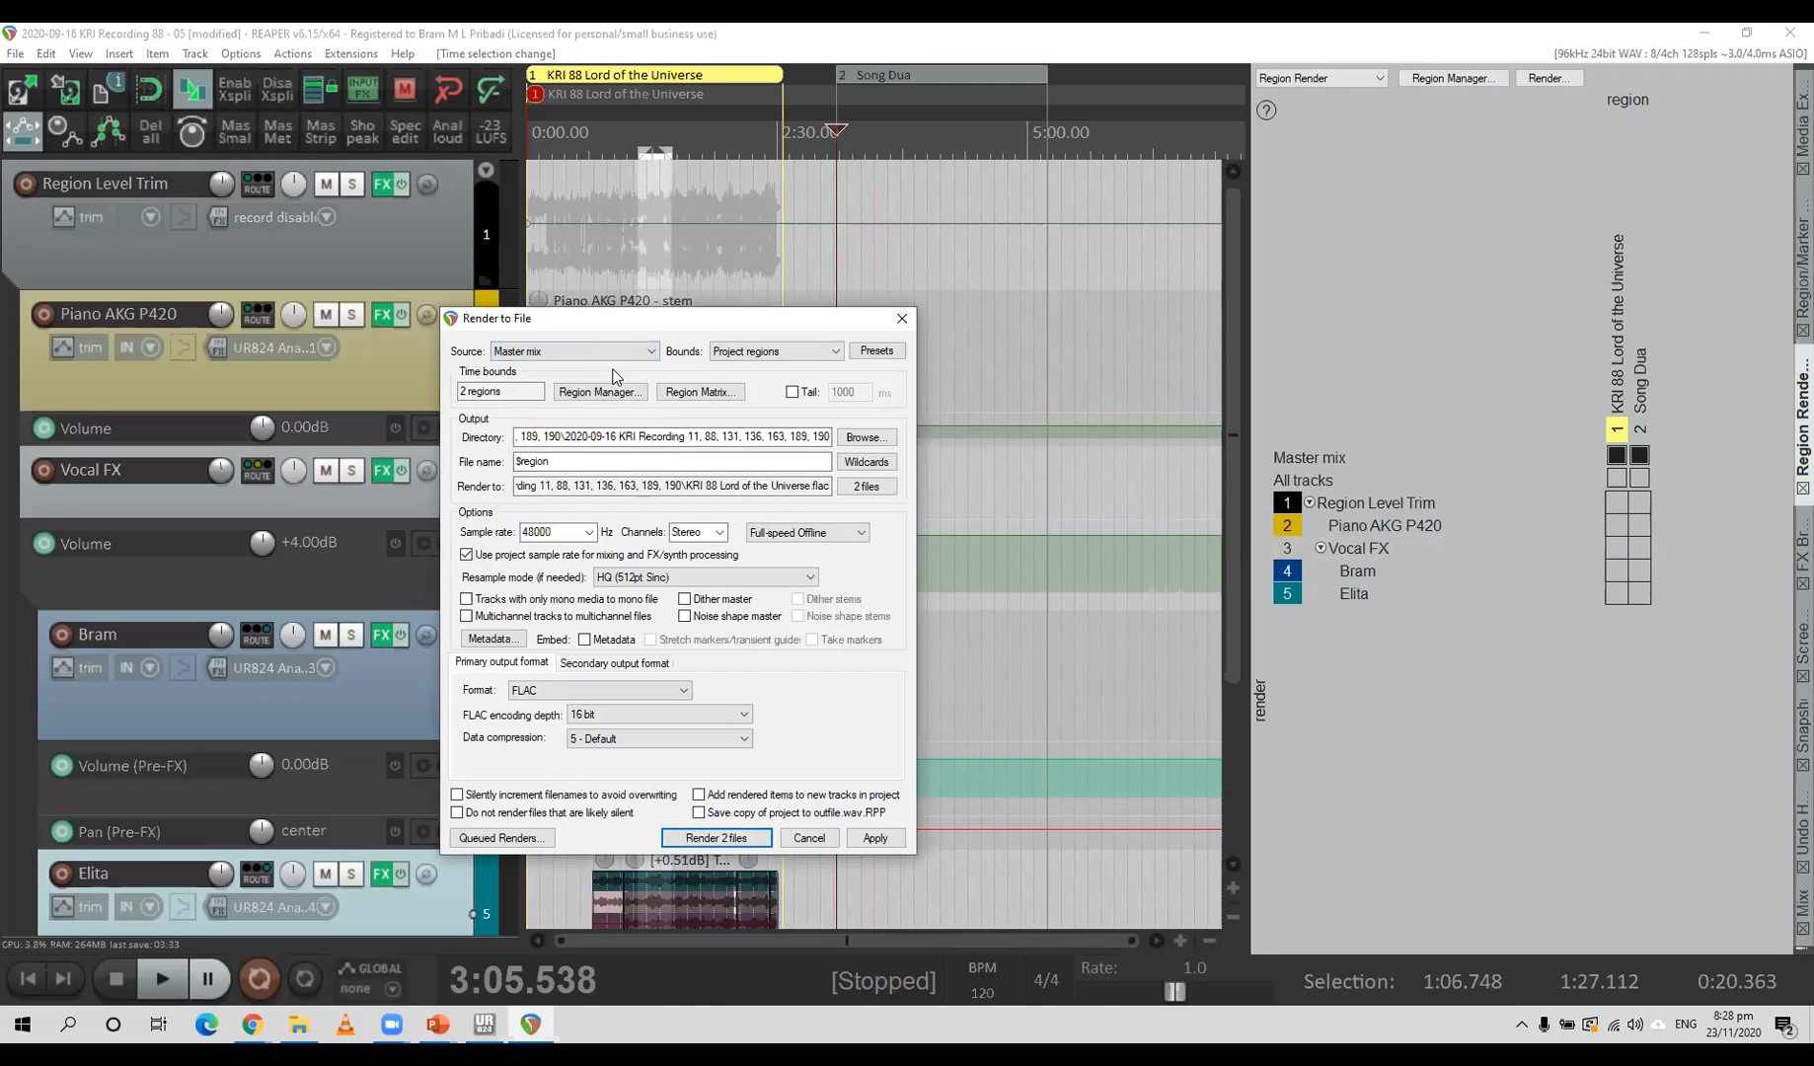
{"action": "left_click", "coordinate": [735, 353]}
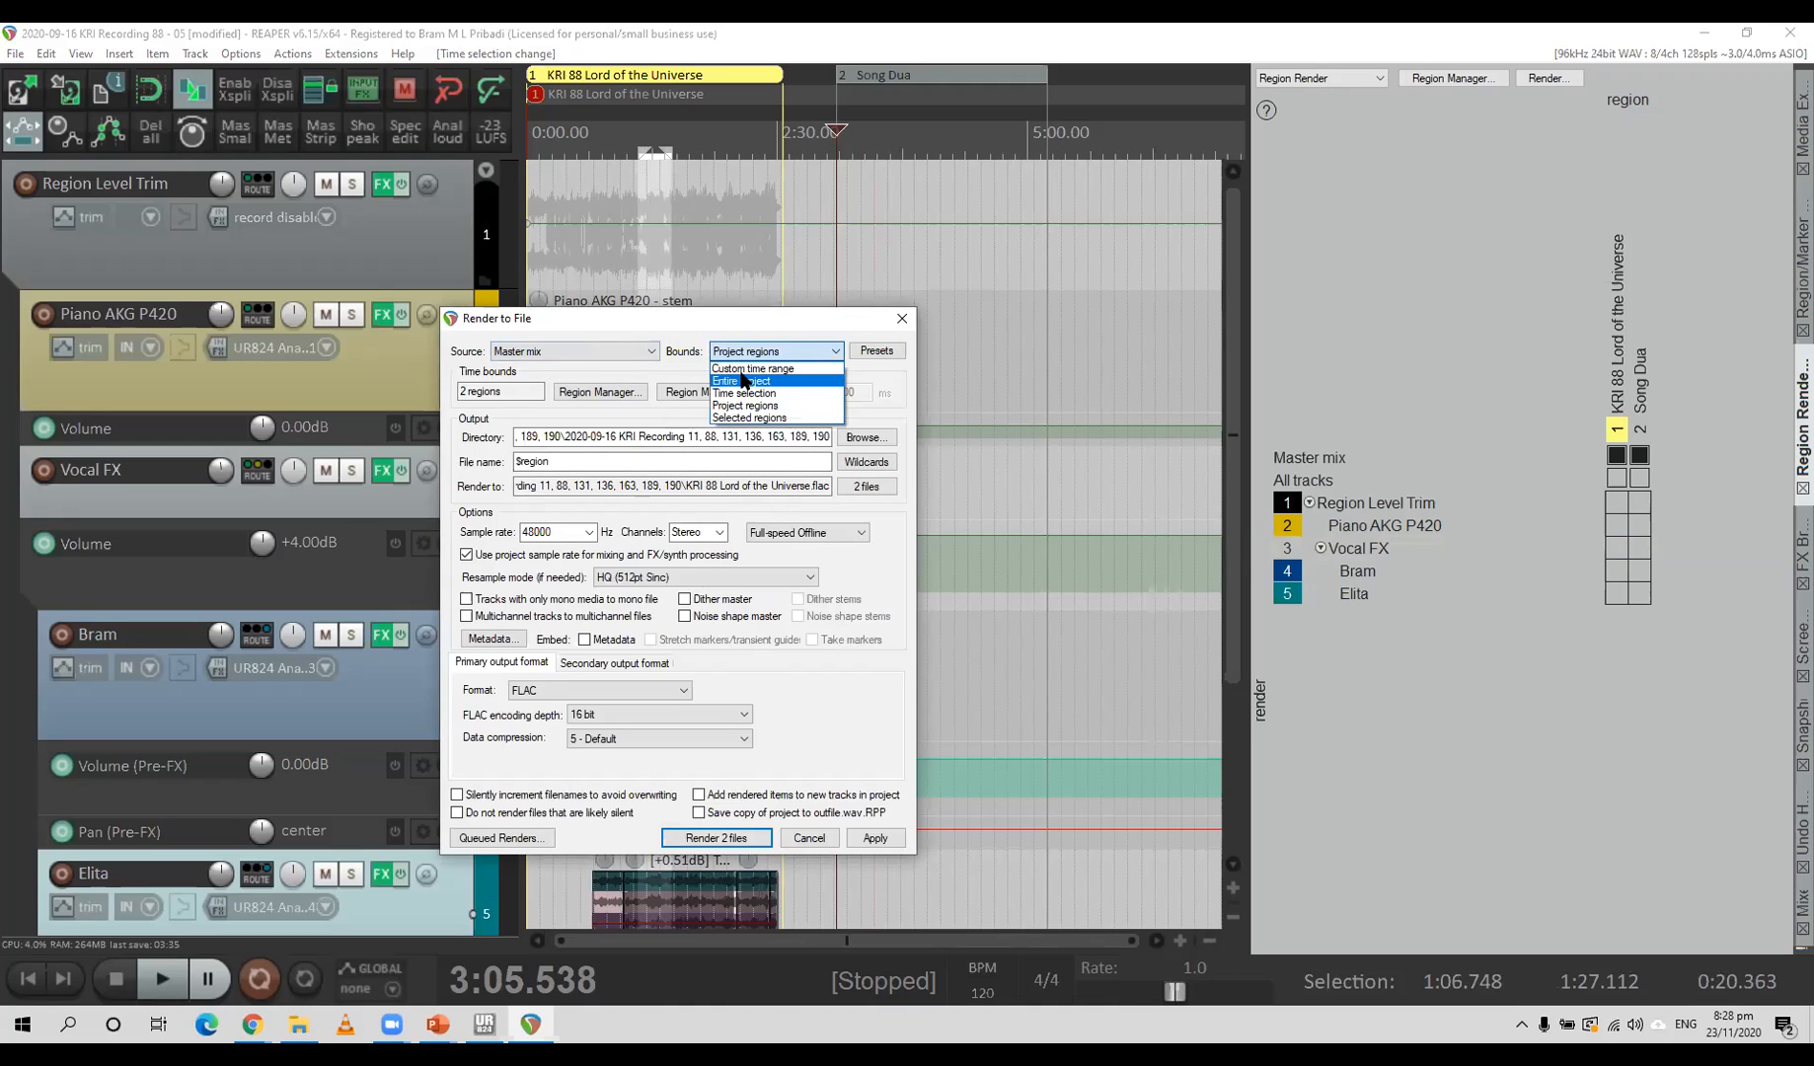
{"action": "left_click", "coordinate": [747, 393]}
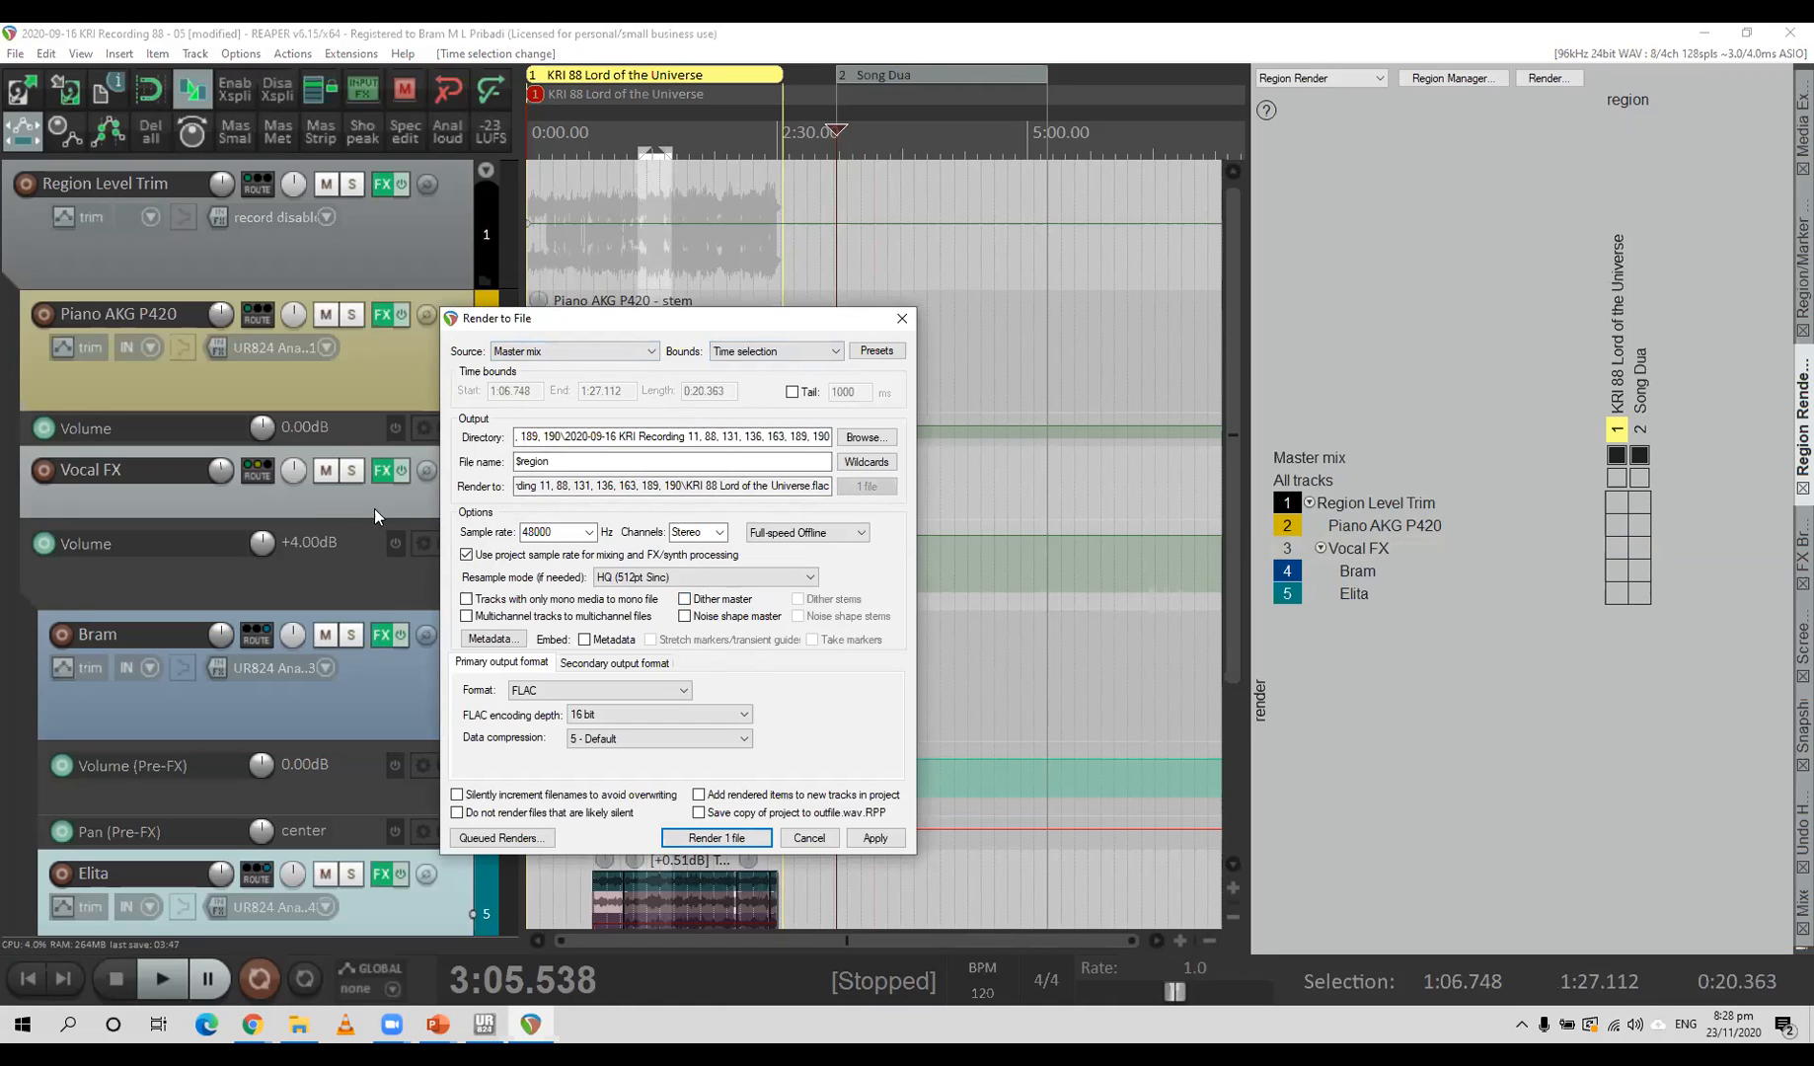
Mute the Vocal FX track and unmute it again.
{"action": "left_click", "coordinate": [325, 473]}
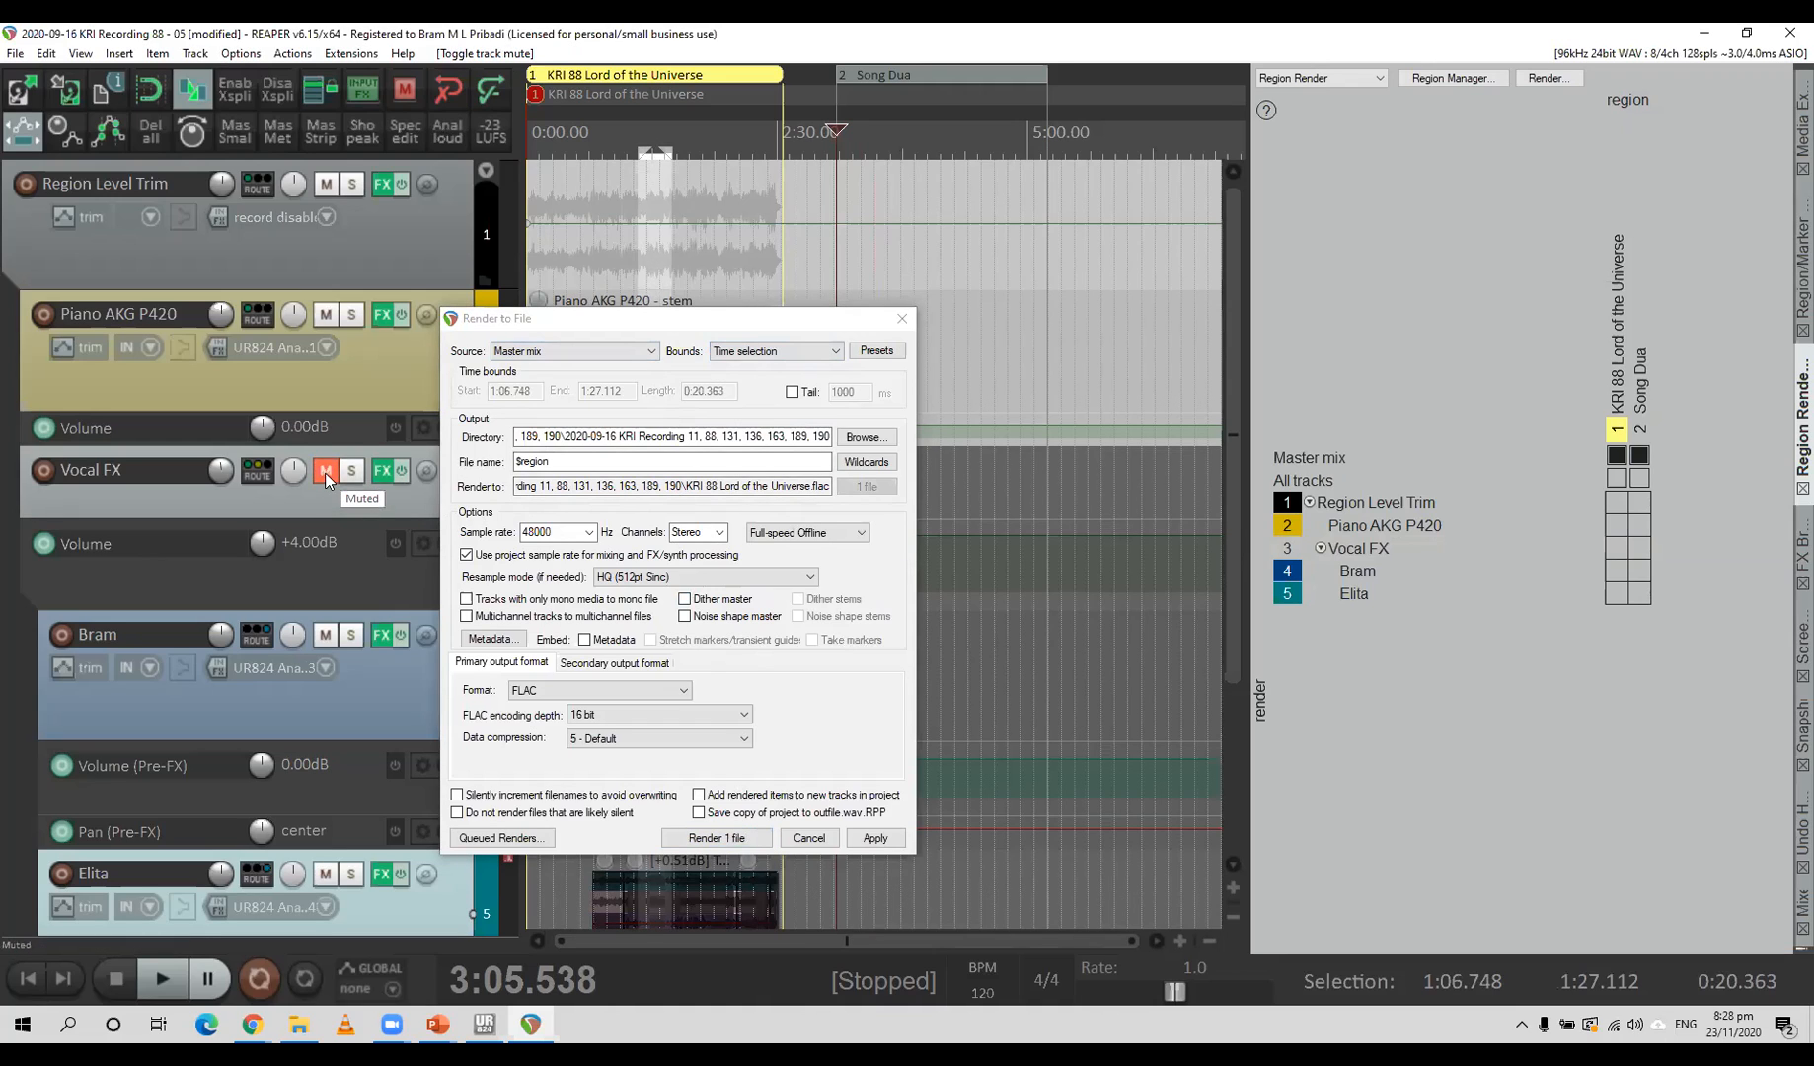
{"action": "left_click", "coordinate": [325, 472]}
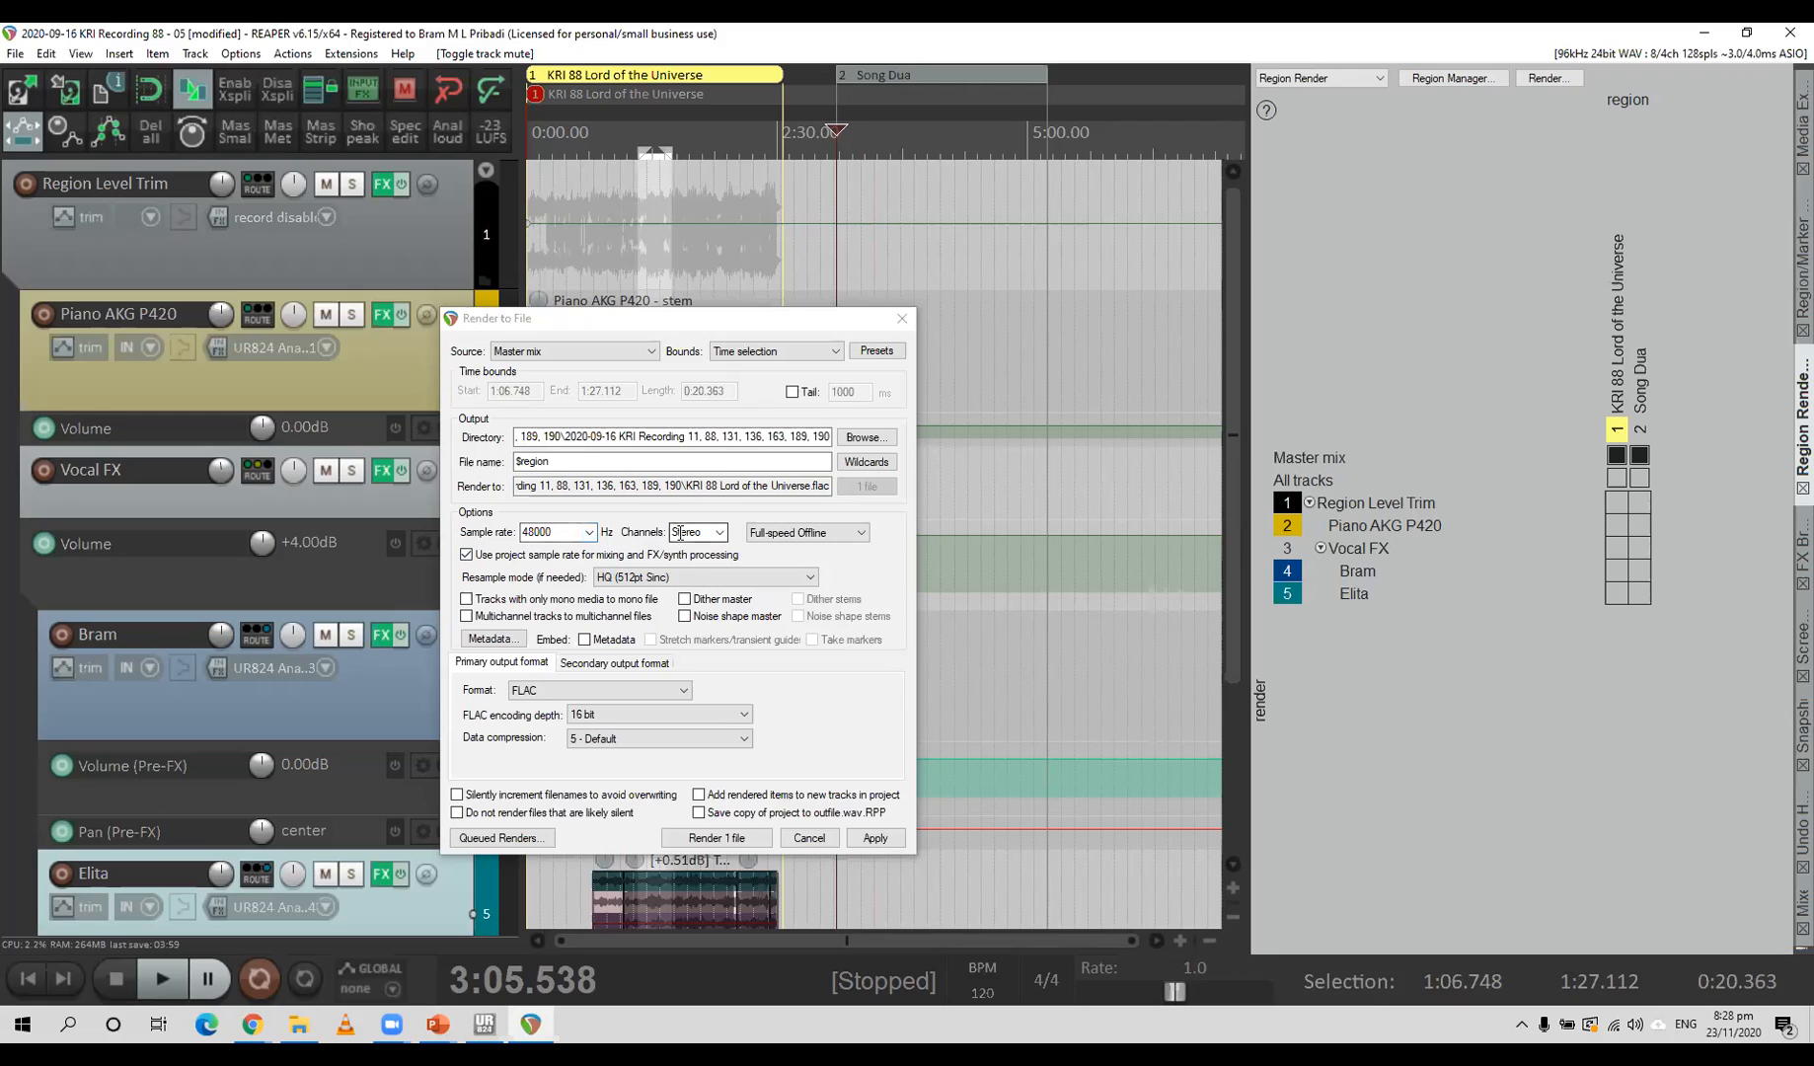
Set the primary output format to MP3 (encoder by LAME project).
{"action": "left_click", "coordinate": [652, 692]}
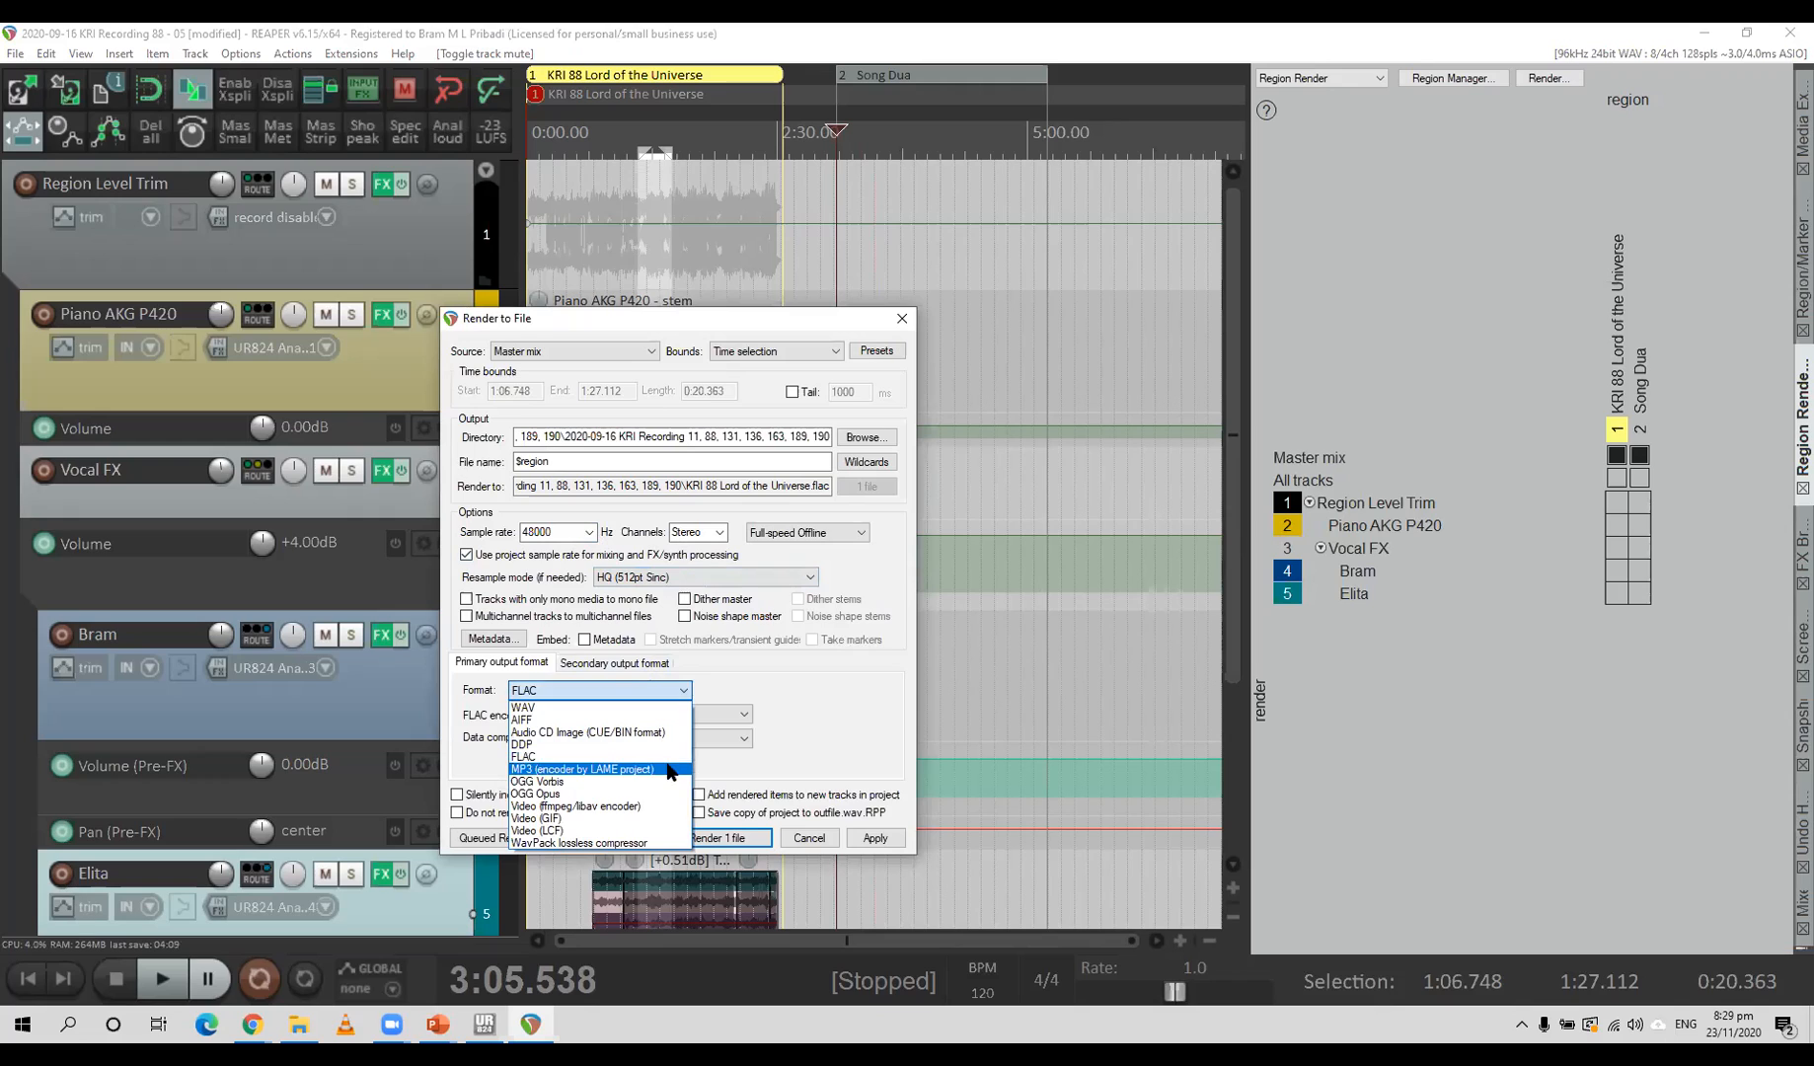
{"action": "left_click", "coordinate": [667, 767]}
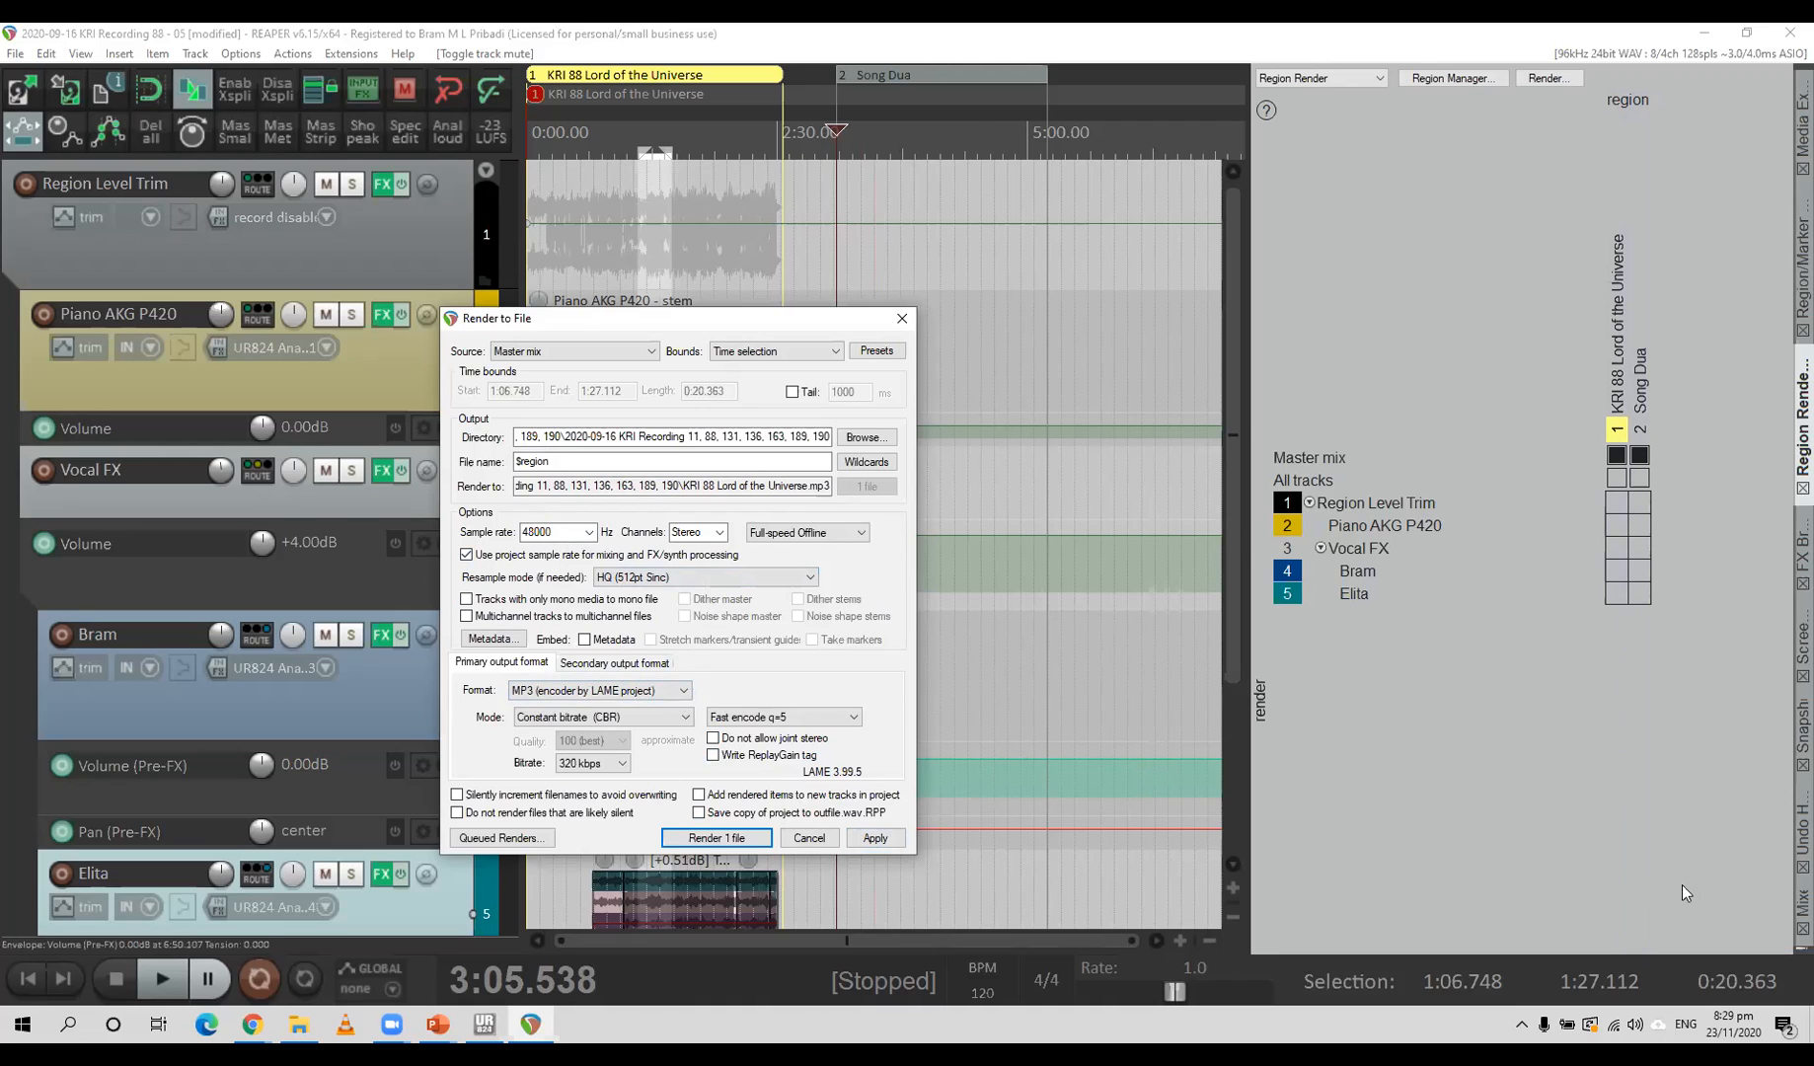
Open the master track's dpMeter4 beside the render settings and load its LU -14 (-14LUFS) factory preset.
{"action": "left_click", "coordinate": [1789, 908]}
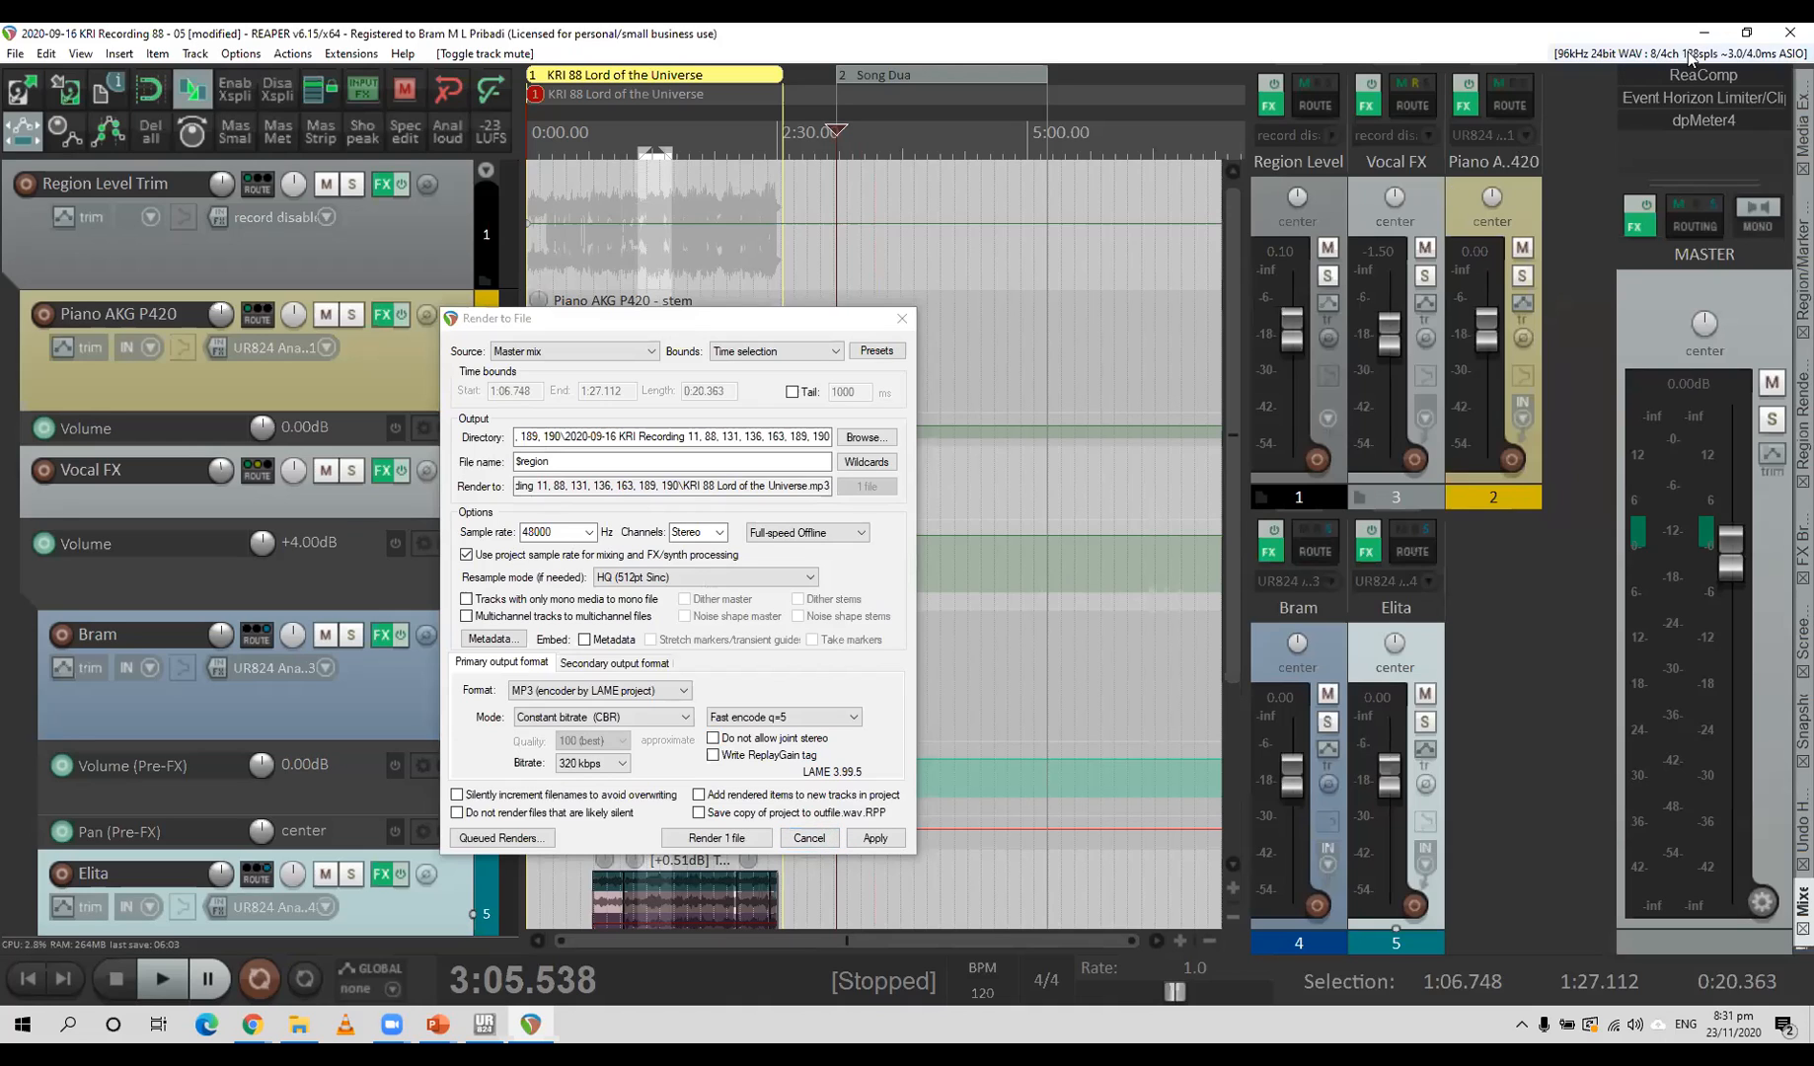
{"action": "left_click", "coordinate": [1719, 120]}
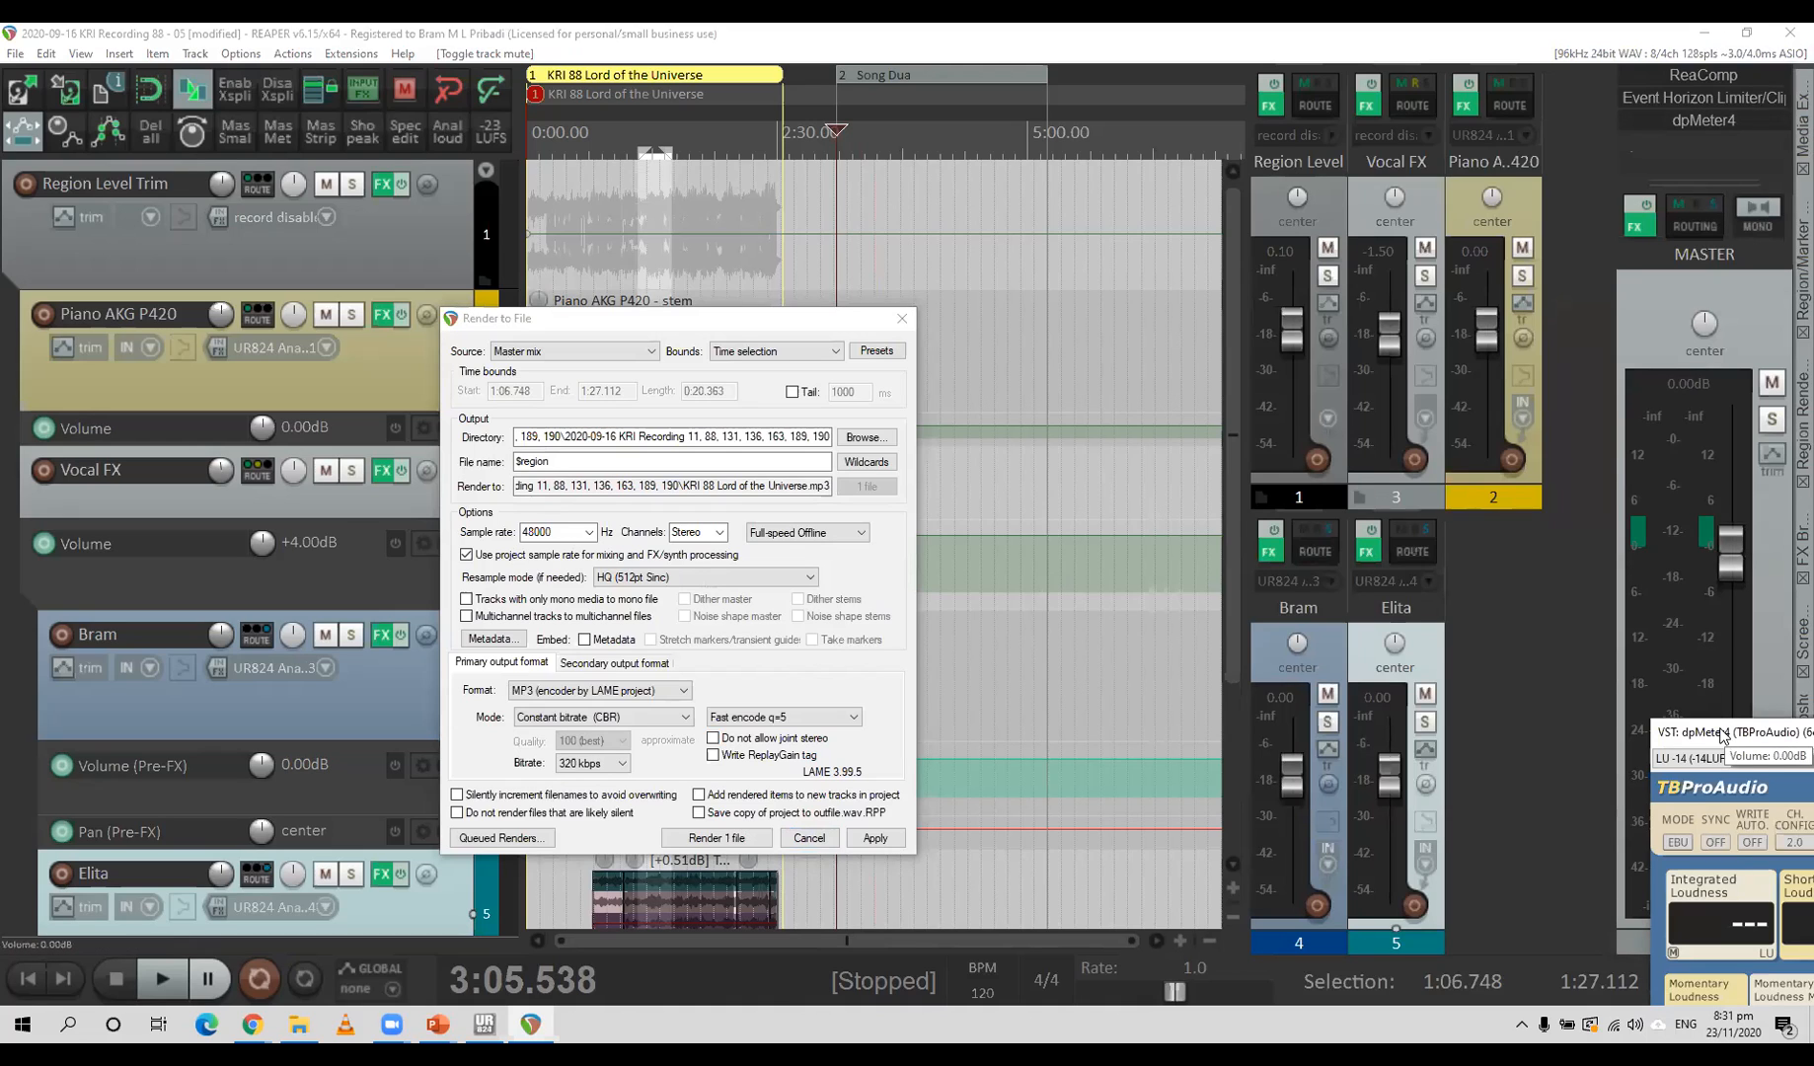
{"action": "left_click_drag", "start_coordinate": [1722, 735], "coordinate": [1047, 471]}
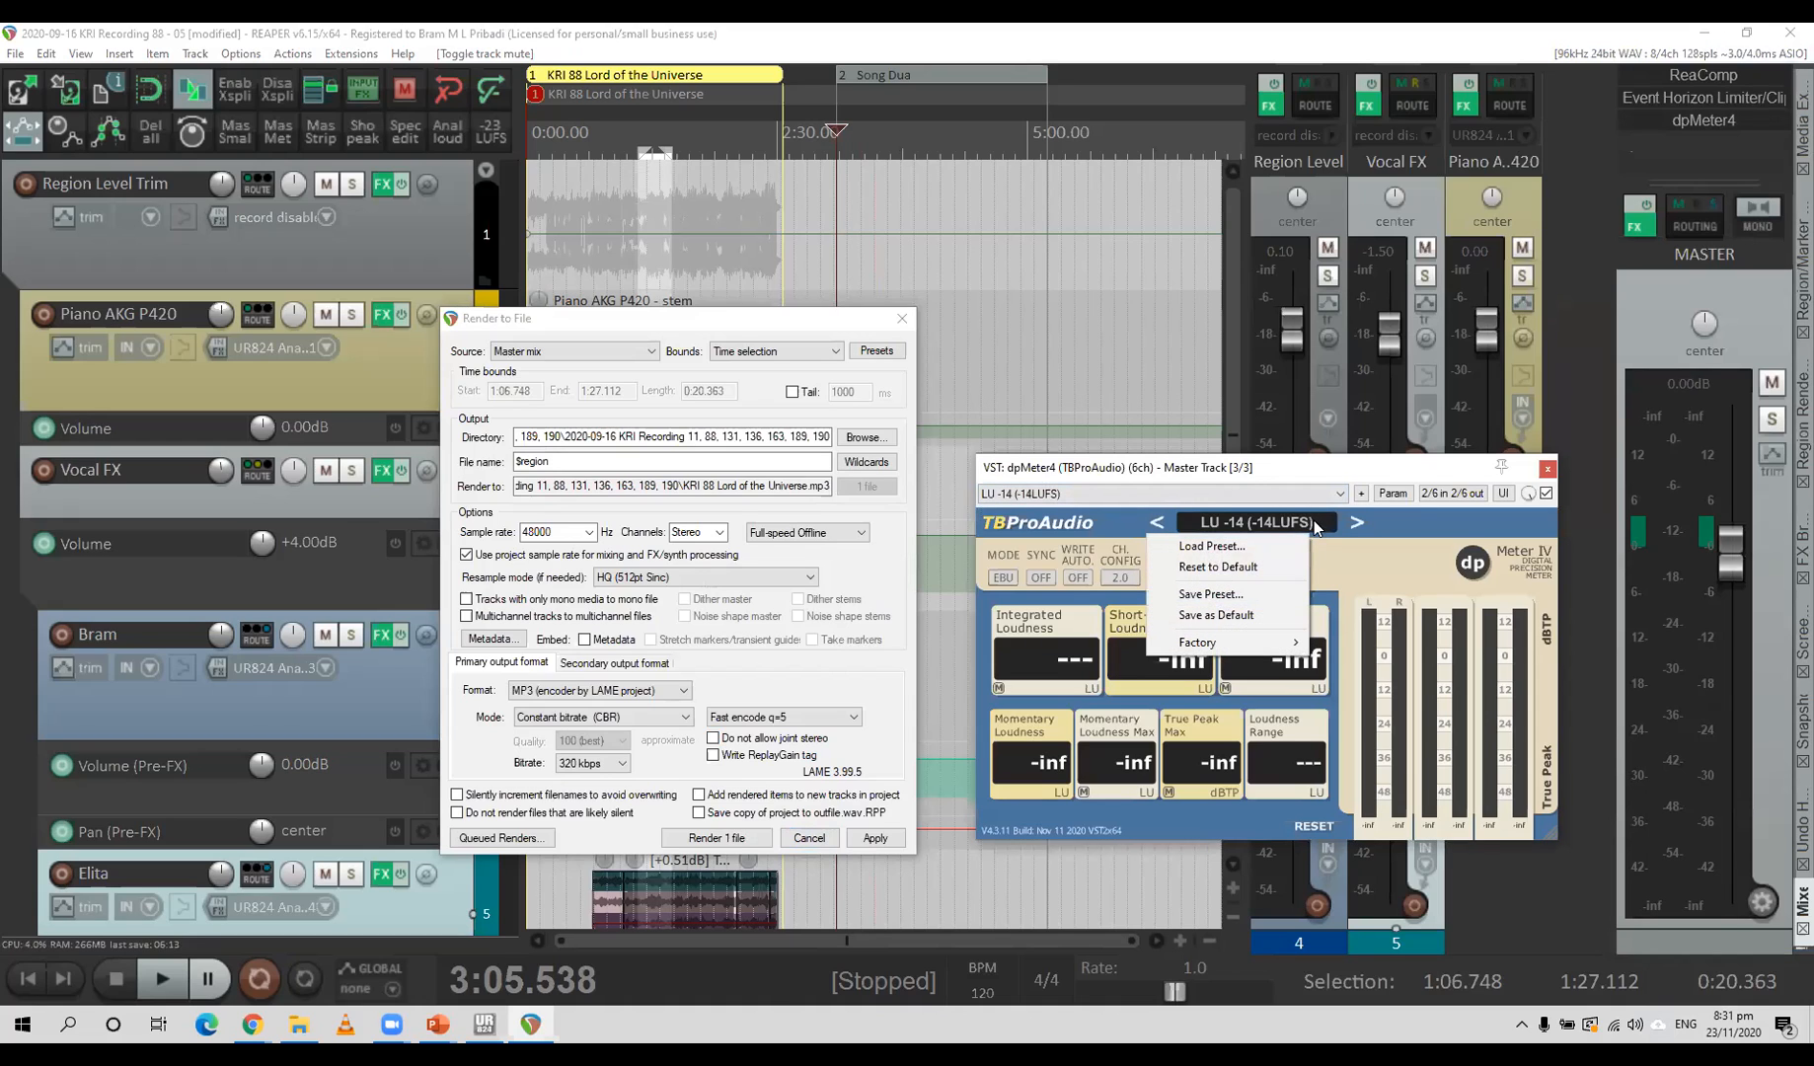
{"action": "mouse_move", "coordinate": [1288, 651]}
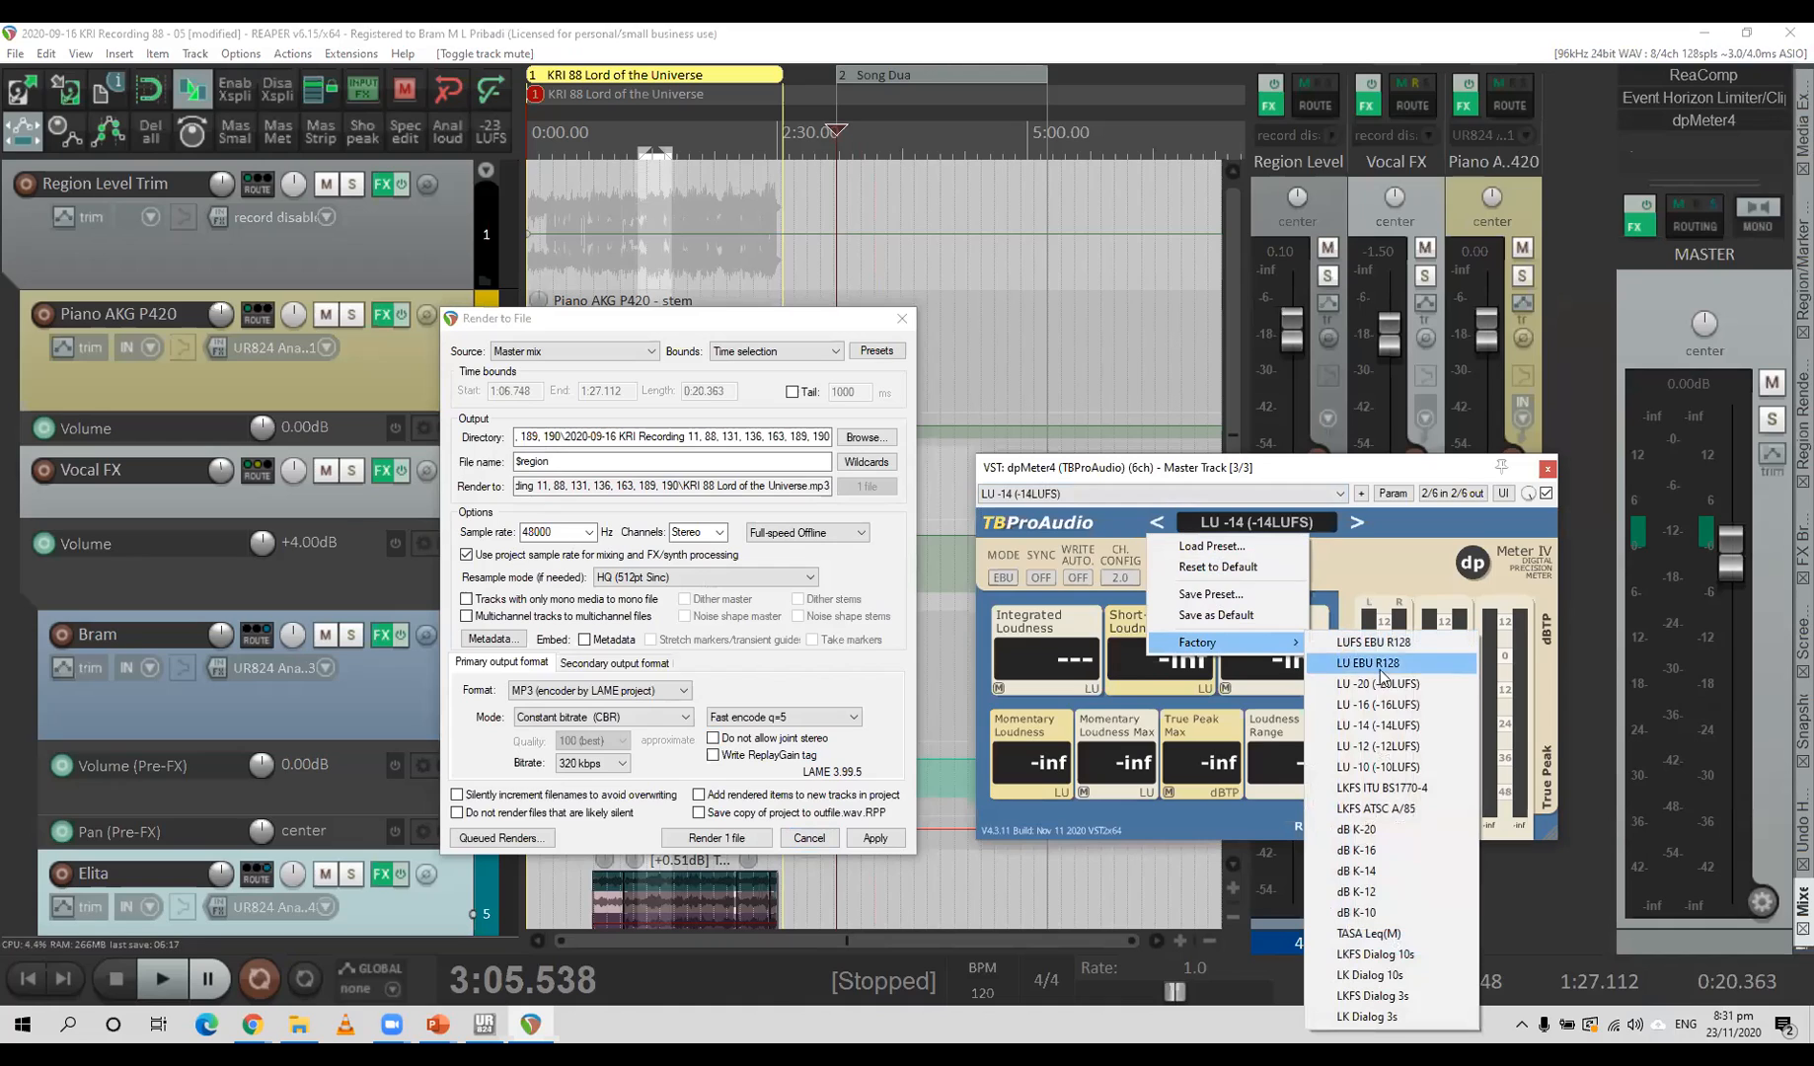
{"action": "left_click", "coordinate": [1408, 737]}
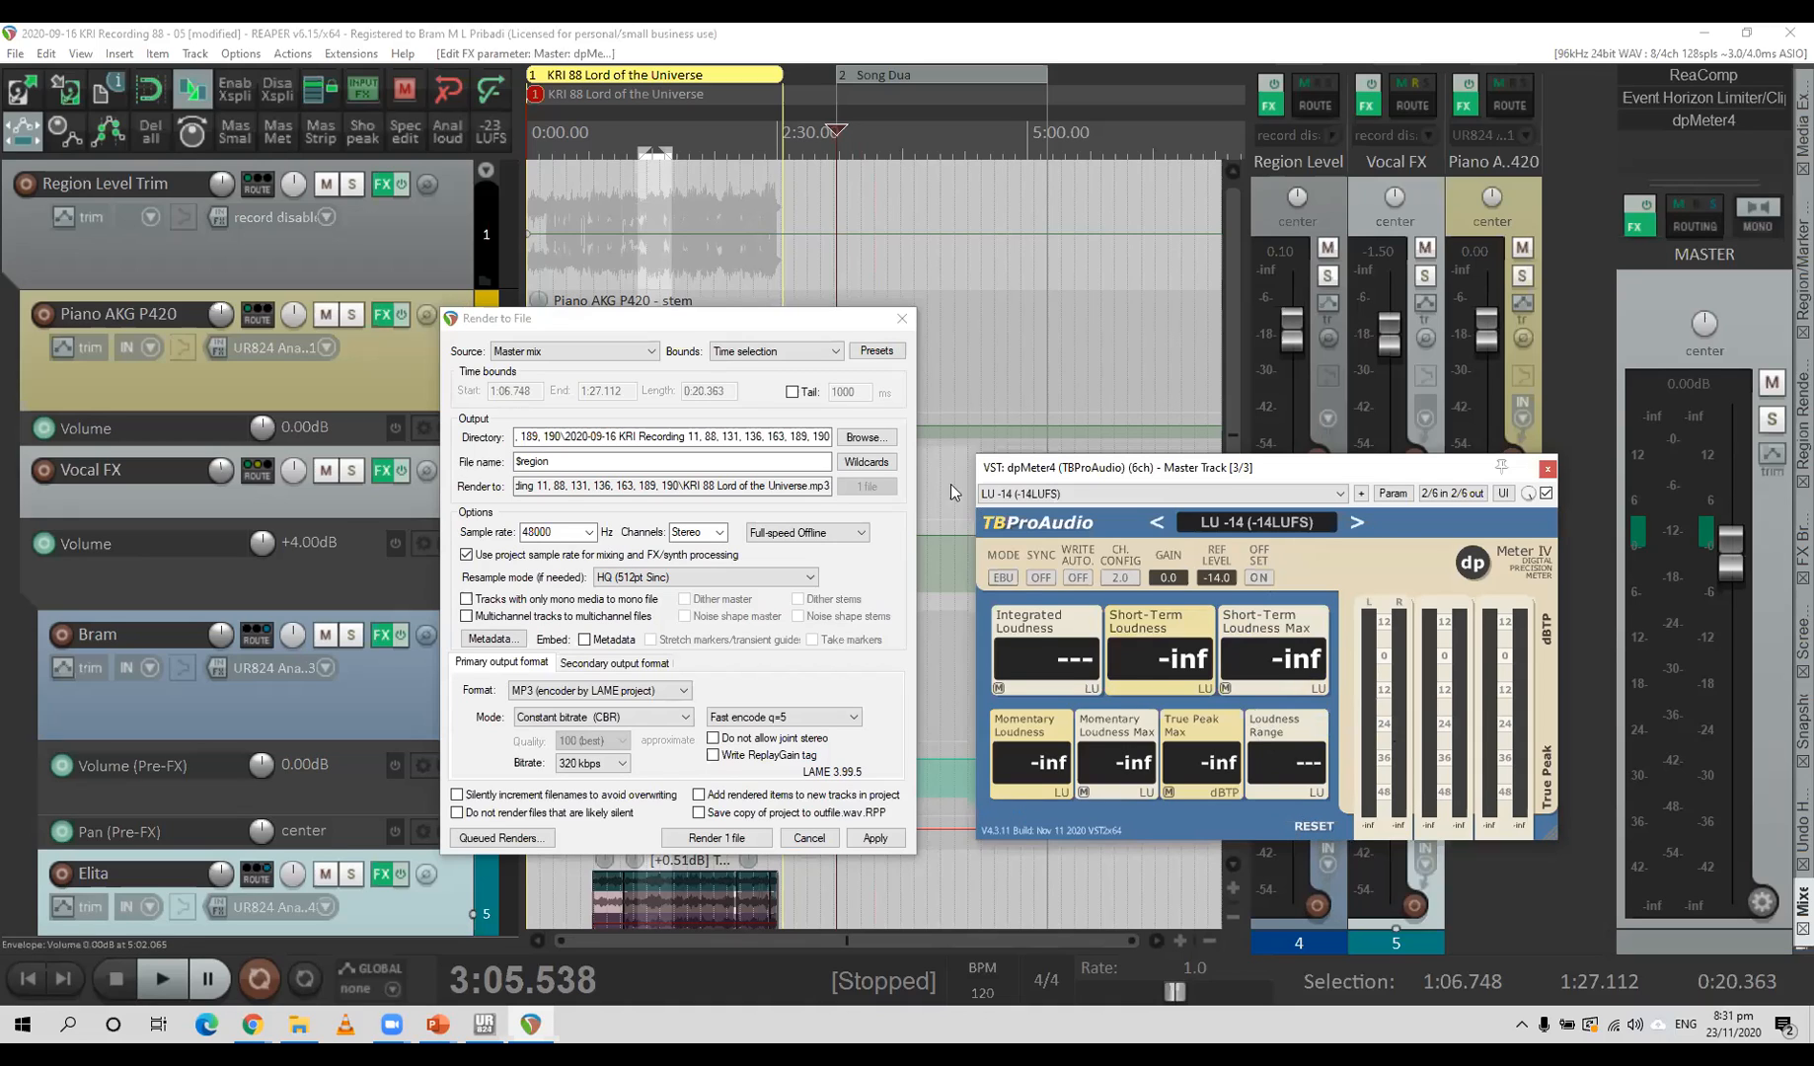
Unmark the Song Dua master mix in the region render matrix and set the render file name to "$region test".
{"action": "left_click", "coordinate": [1796, 449]}
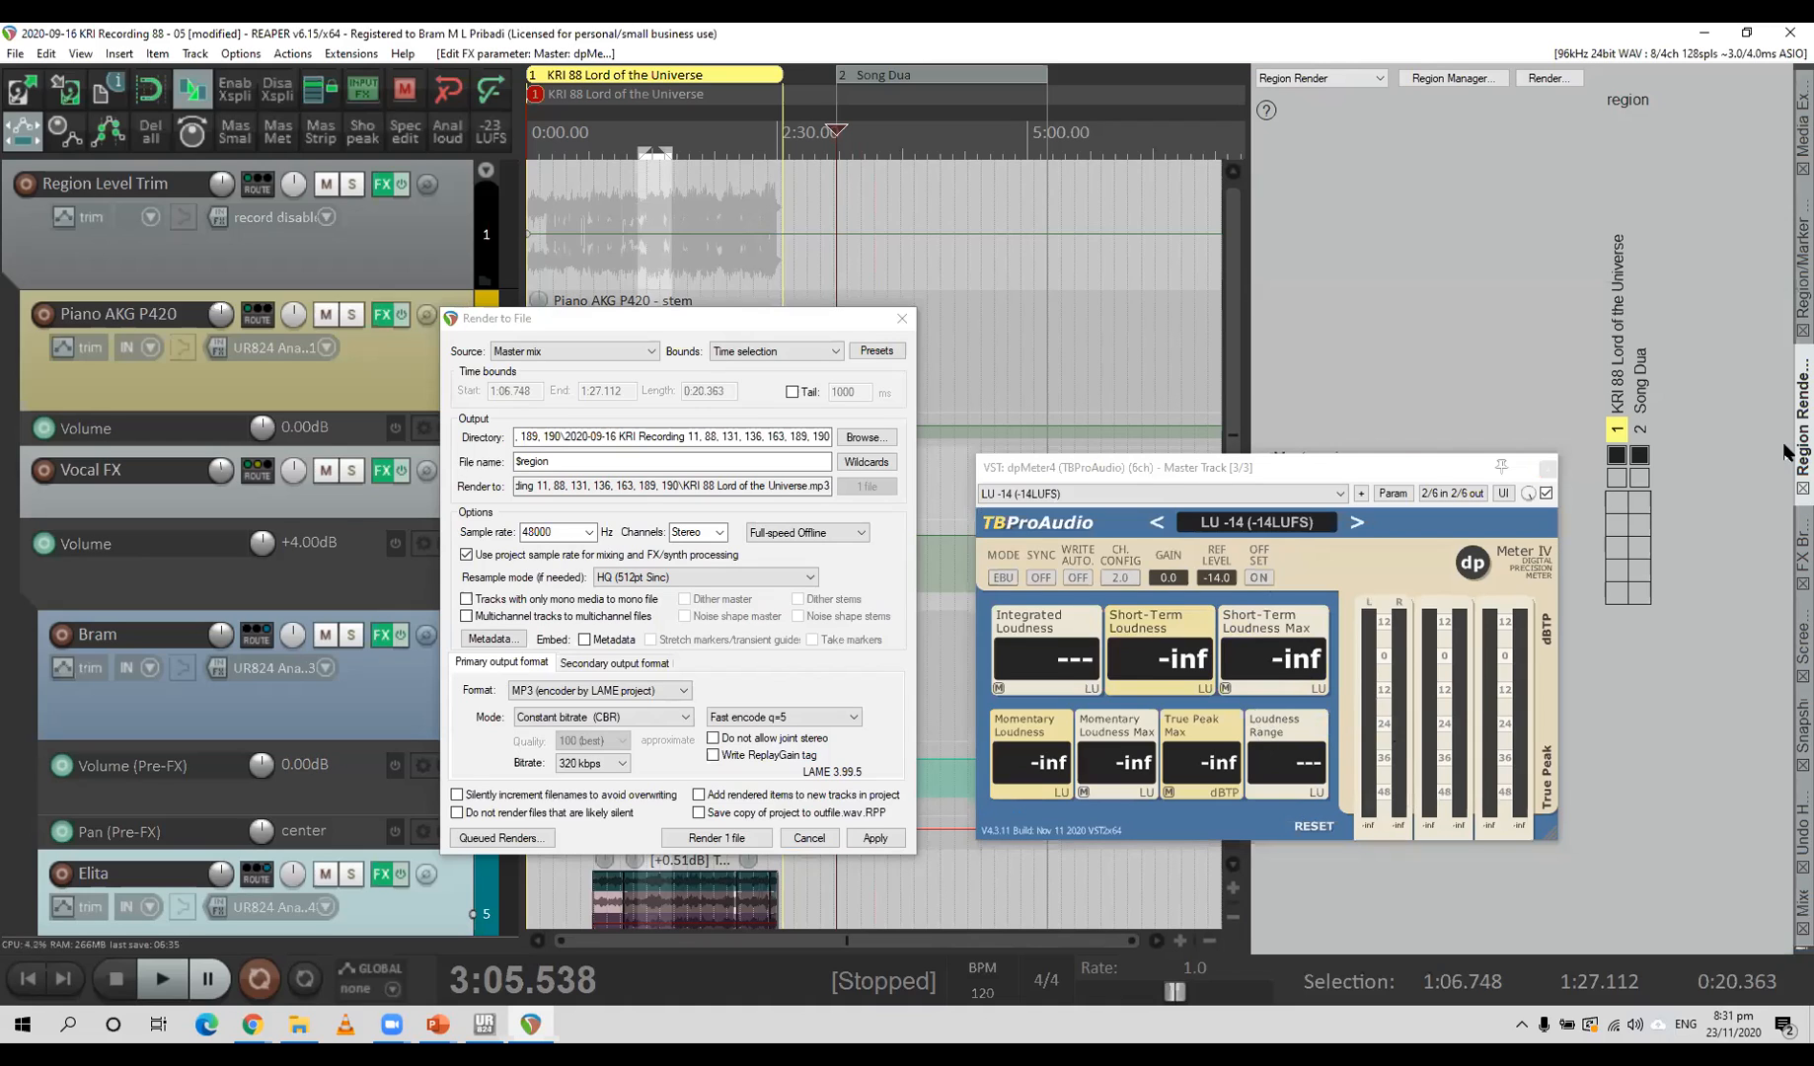
{"action": "left_click", "coordinate": [1640, 455]}
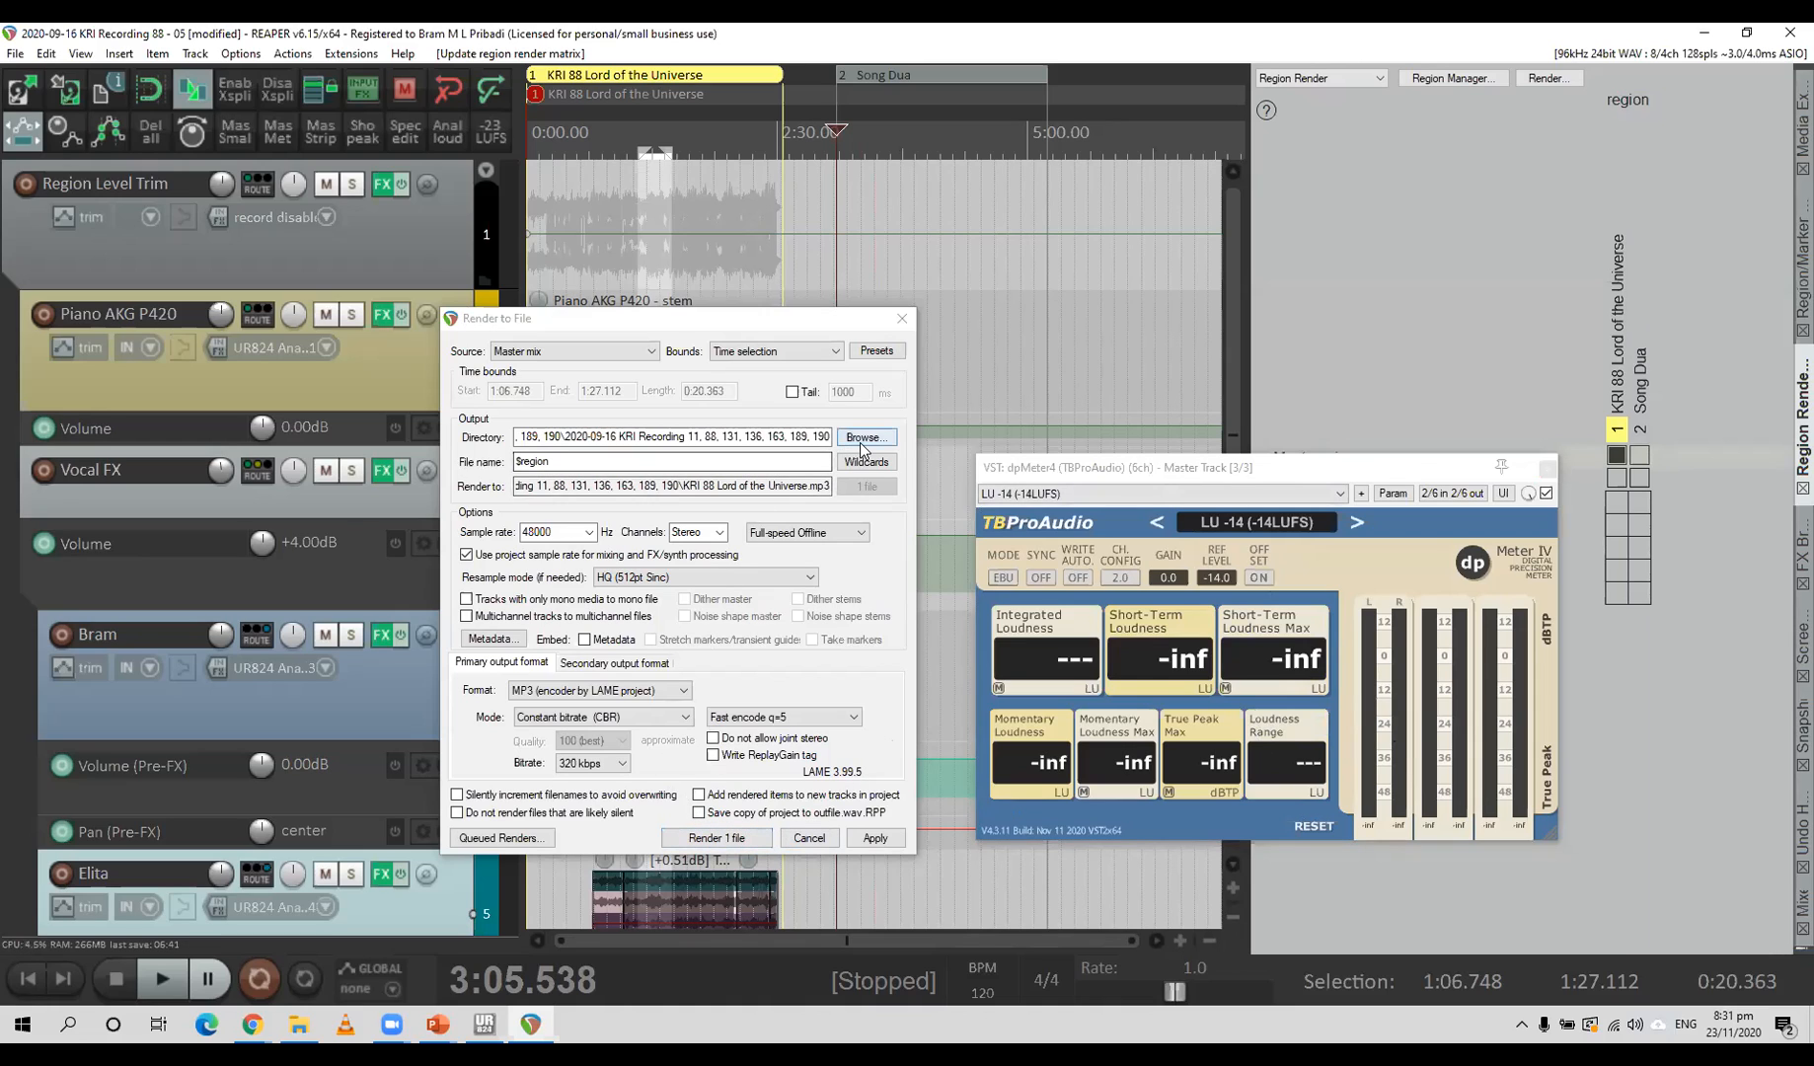
{"action": "left_click", "coordinate": [810, 461]}
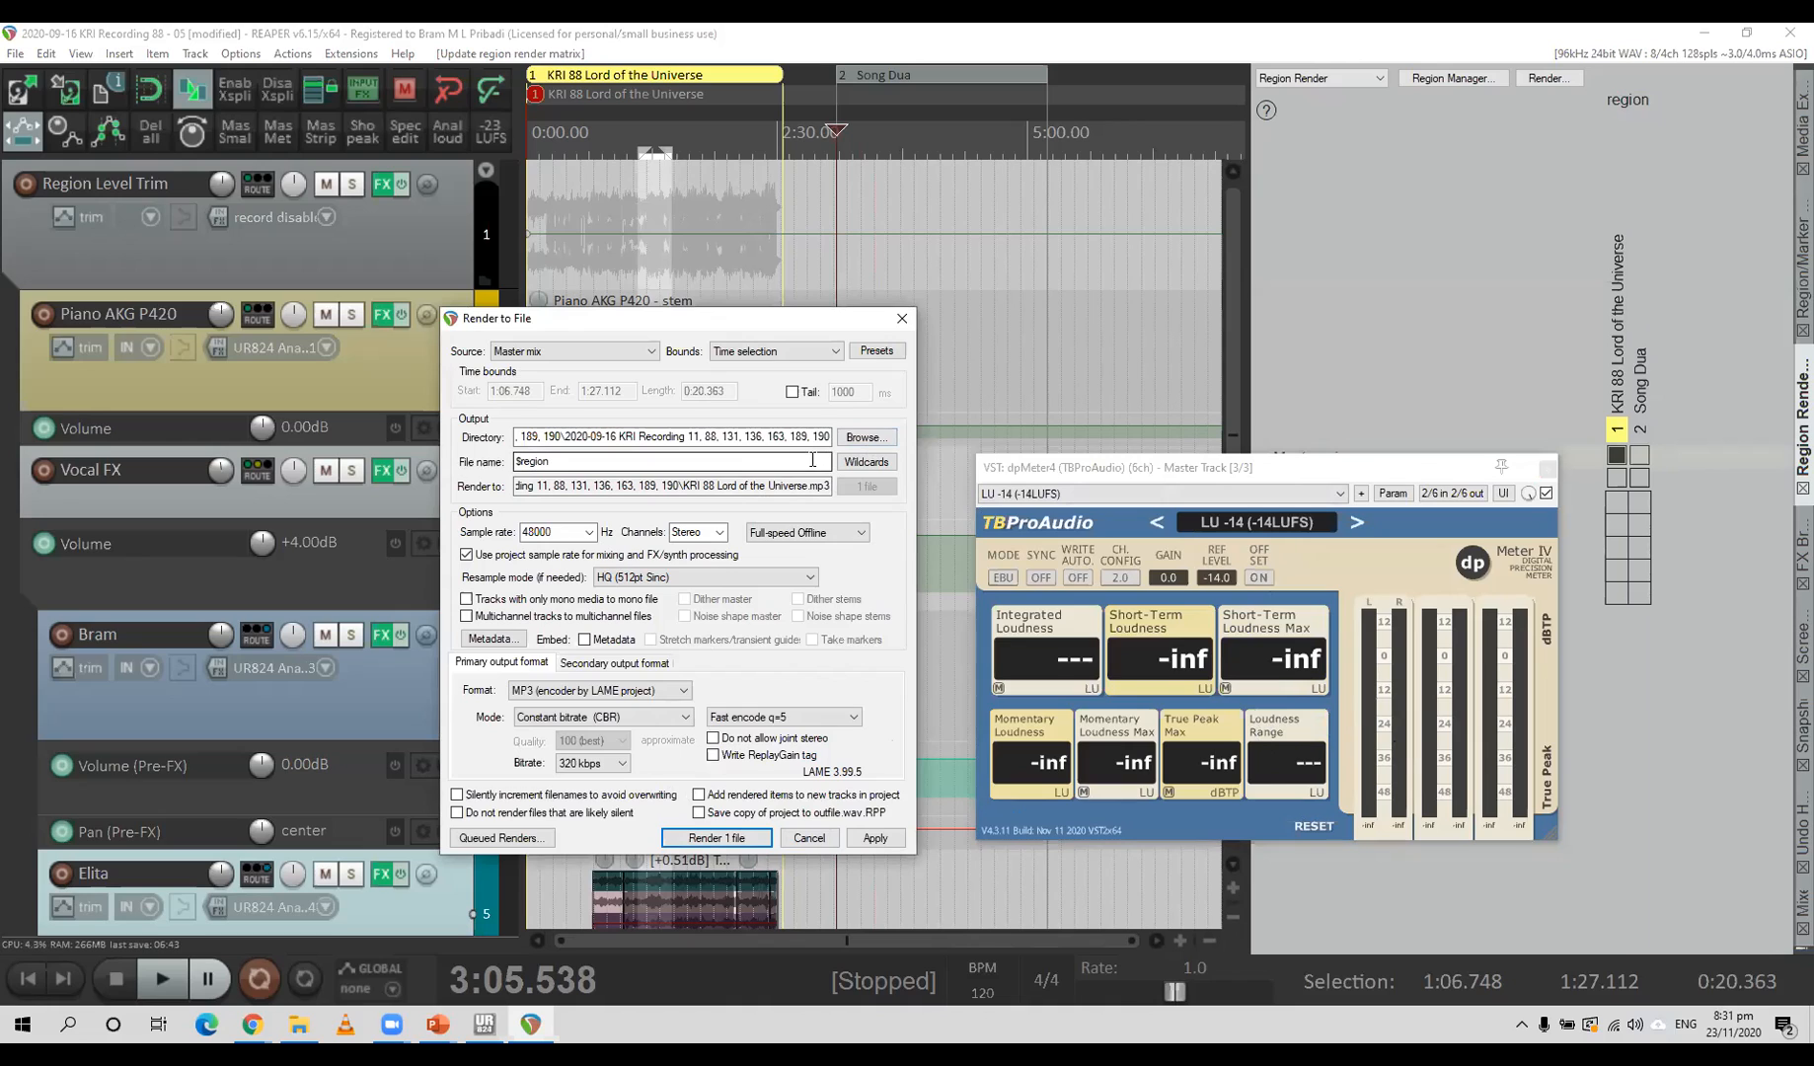
{"action": "type", "text": "test"}
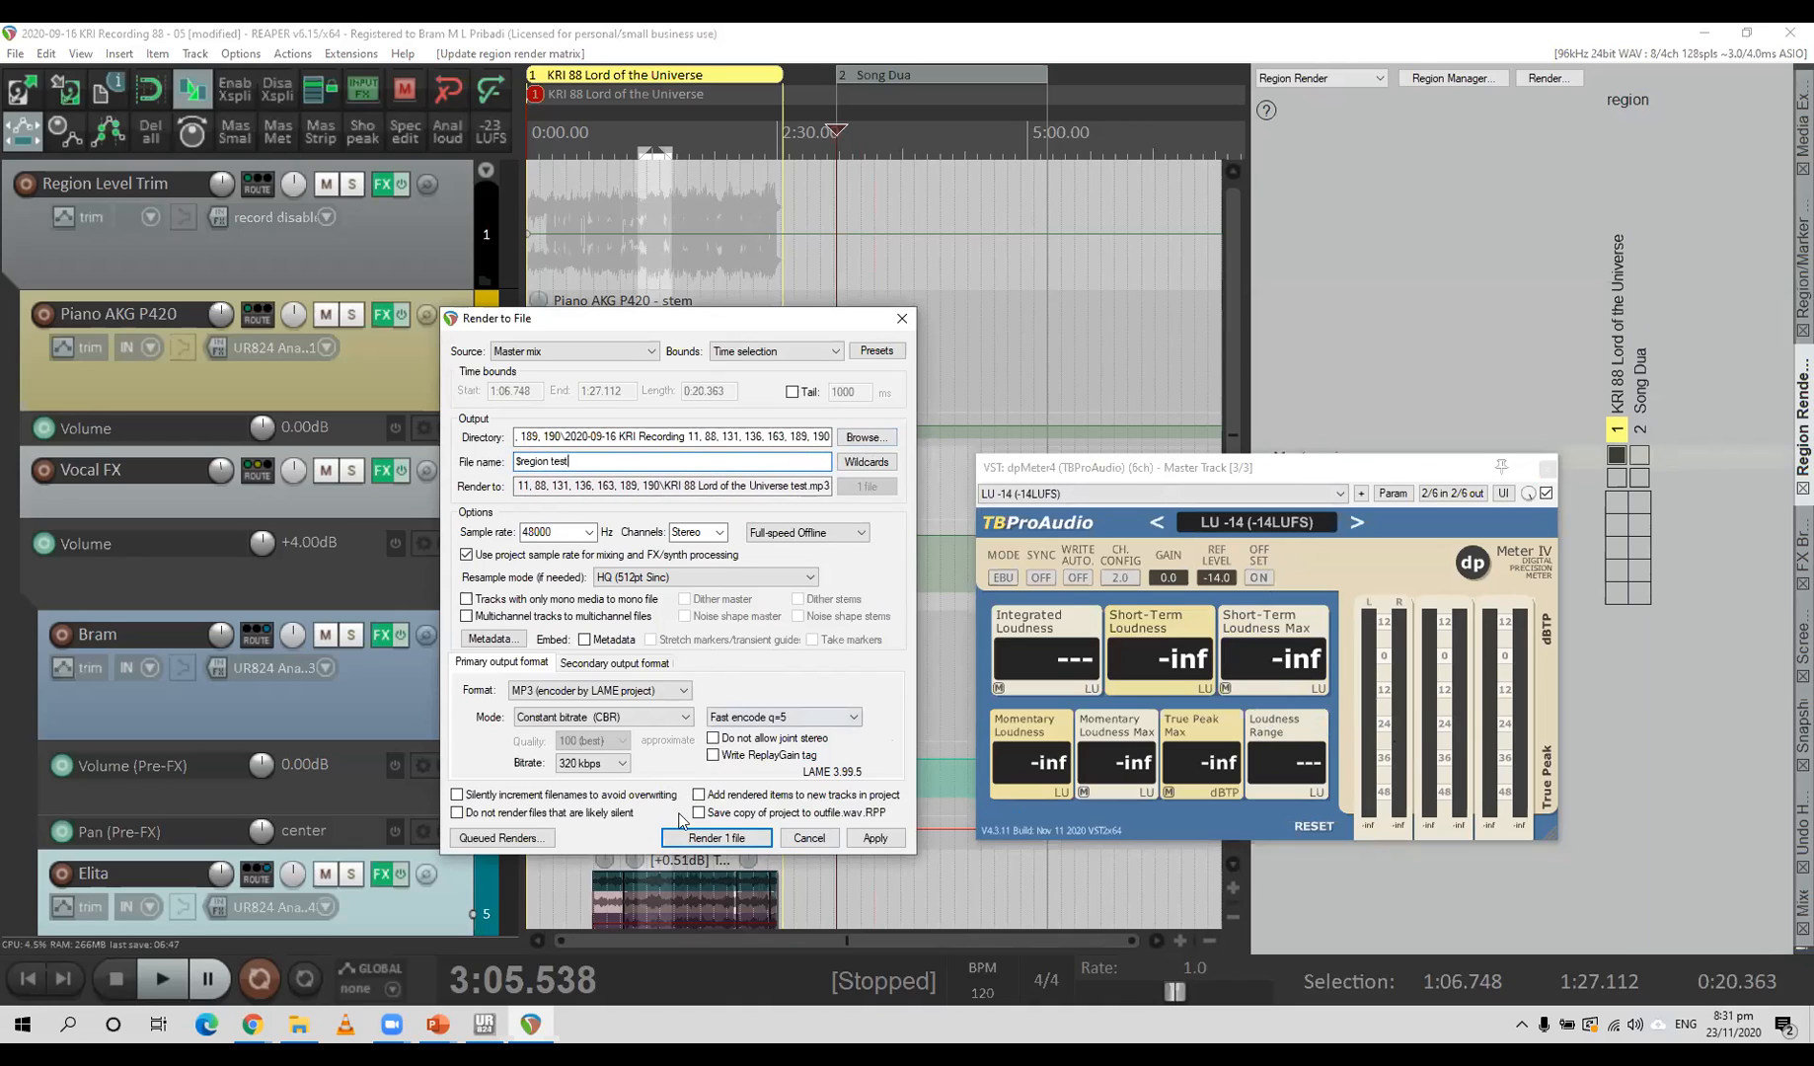
Render the time selection to MP3 with the loudness meter in view, and close the finished render and its settings.
{"action": "left_click", "coordinate": [698, 838]}
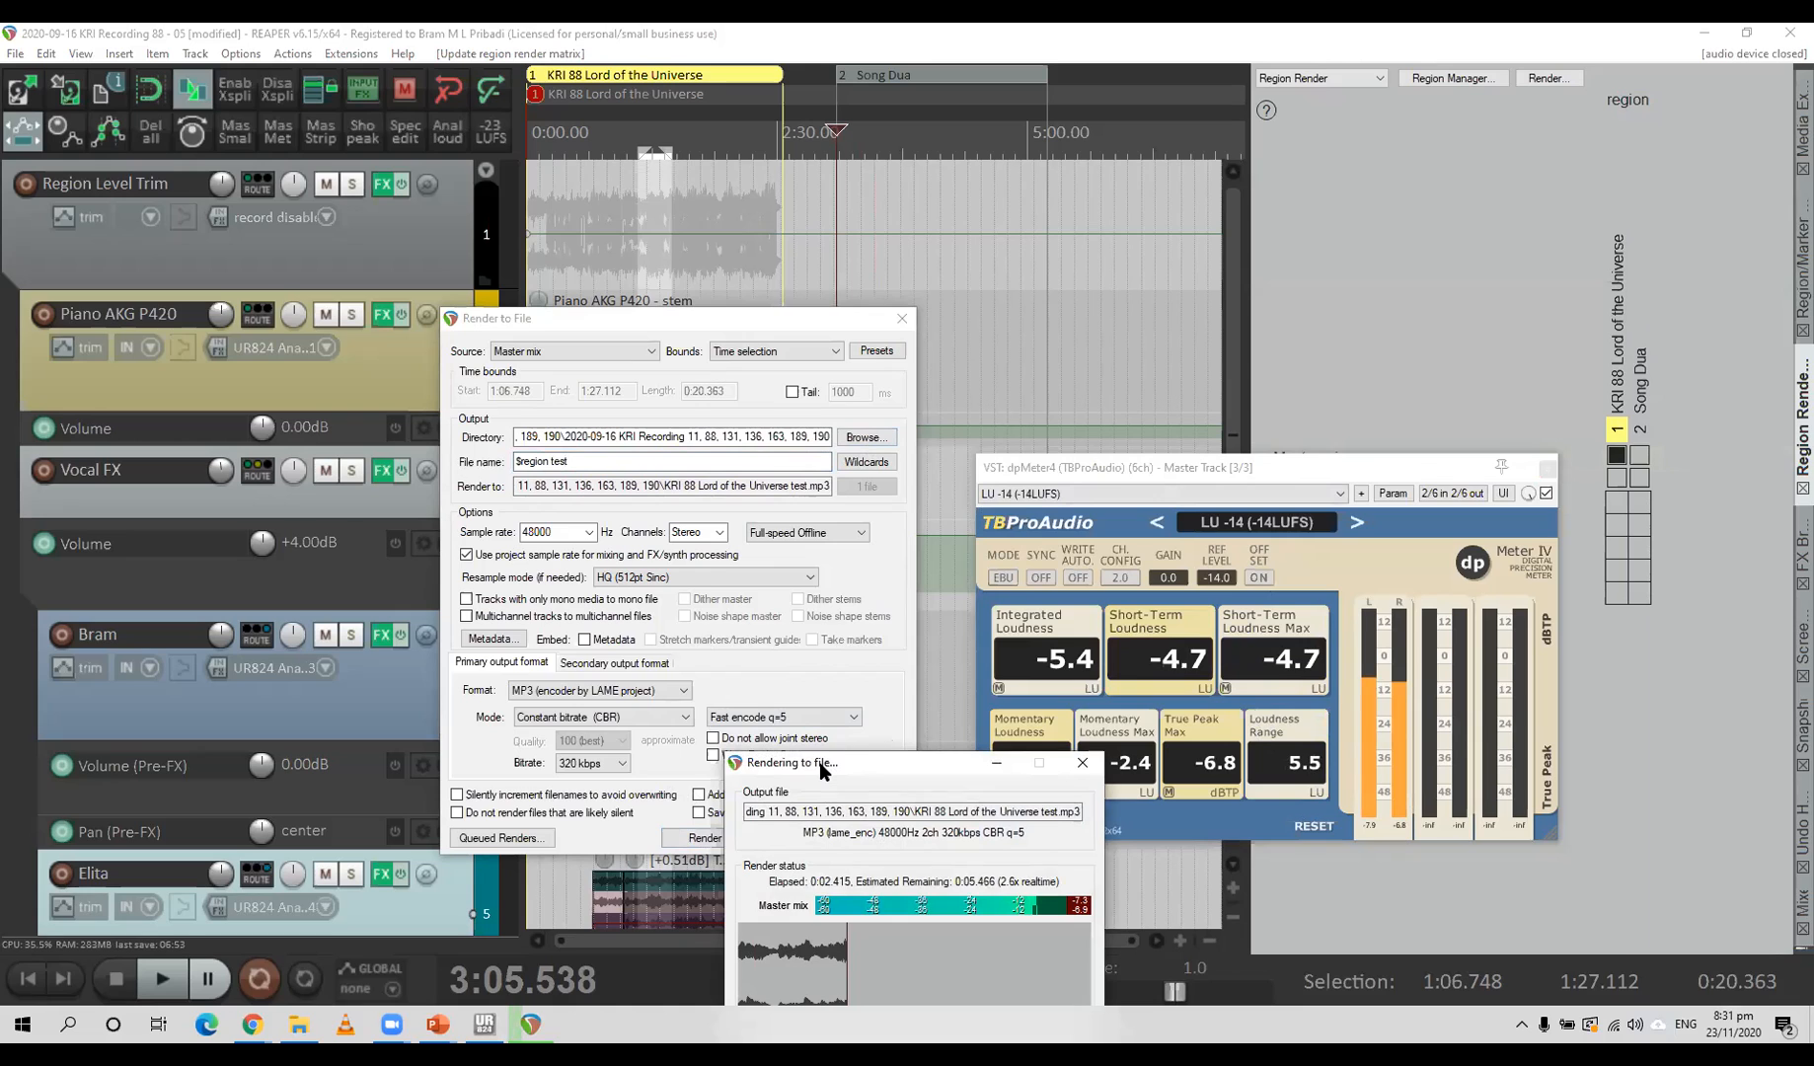
{"action": "left_click_drag", "start_coordinate": [819, 762], "coordinate": [651, 645]}
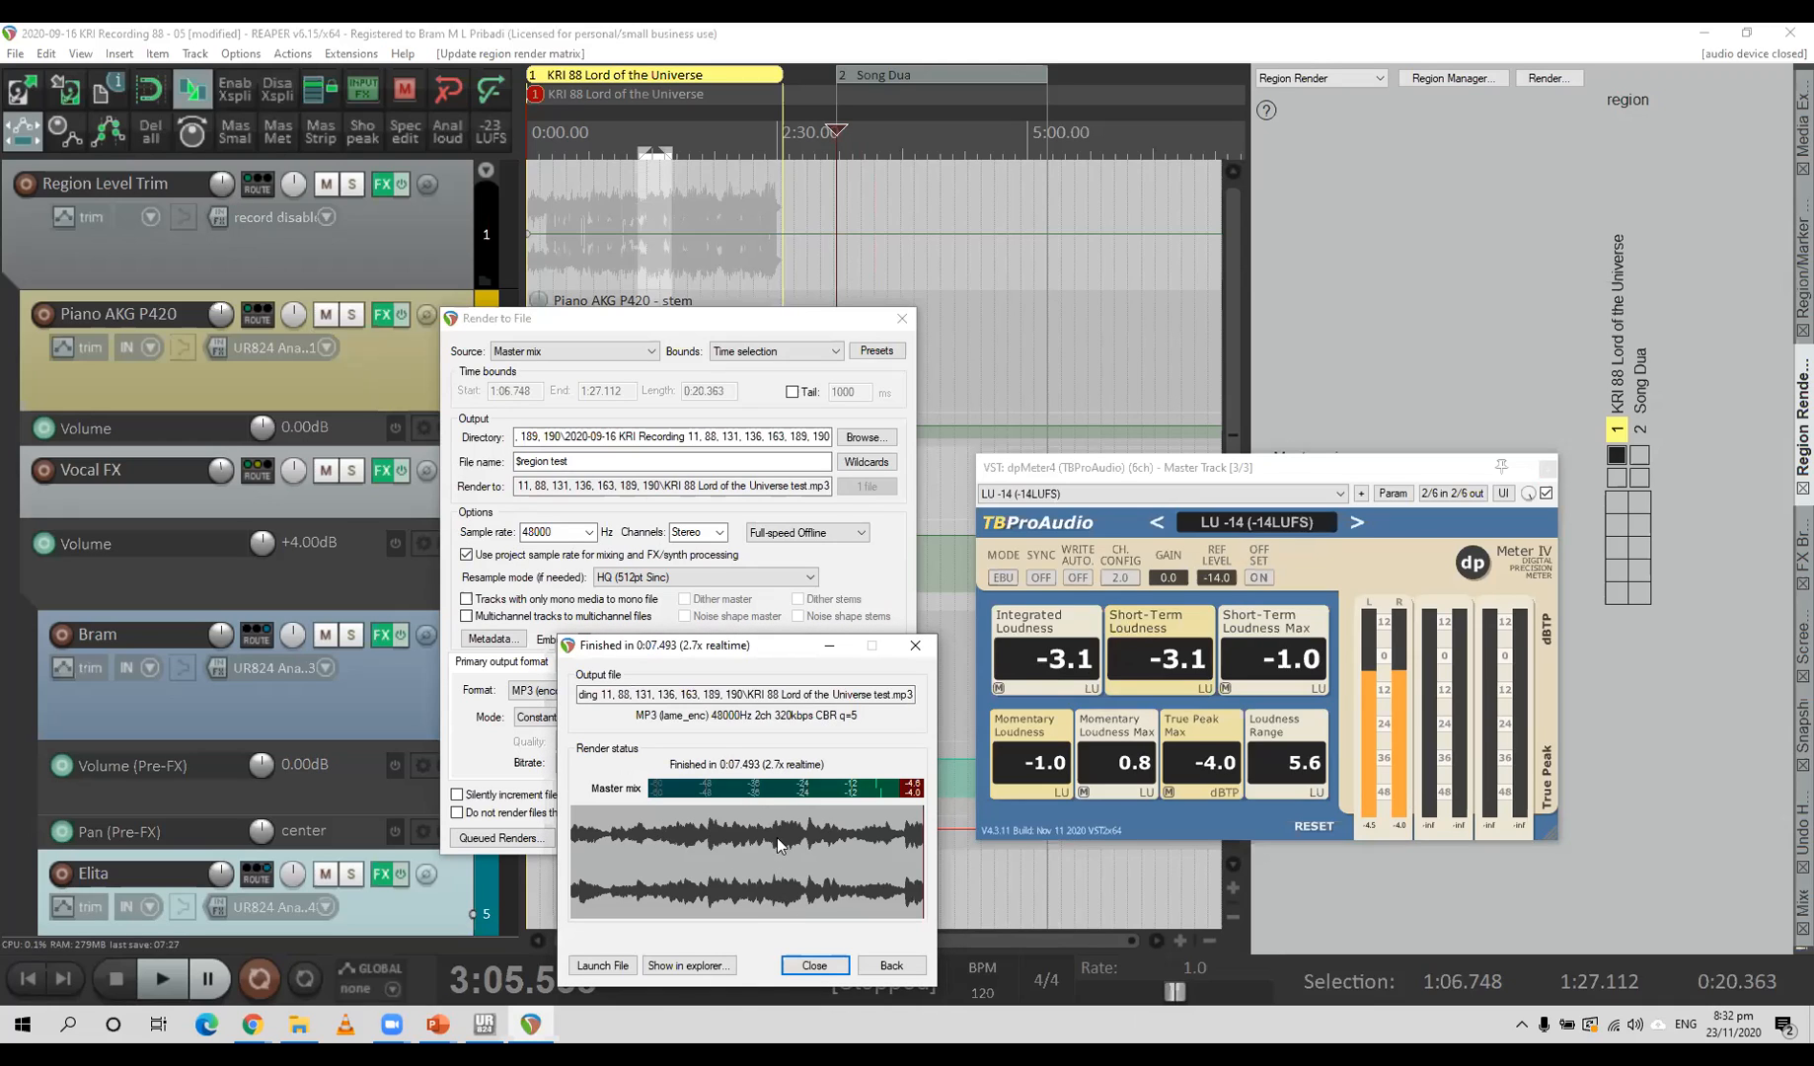
{"action": "left_click", "coordinate": [814, 965]}
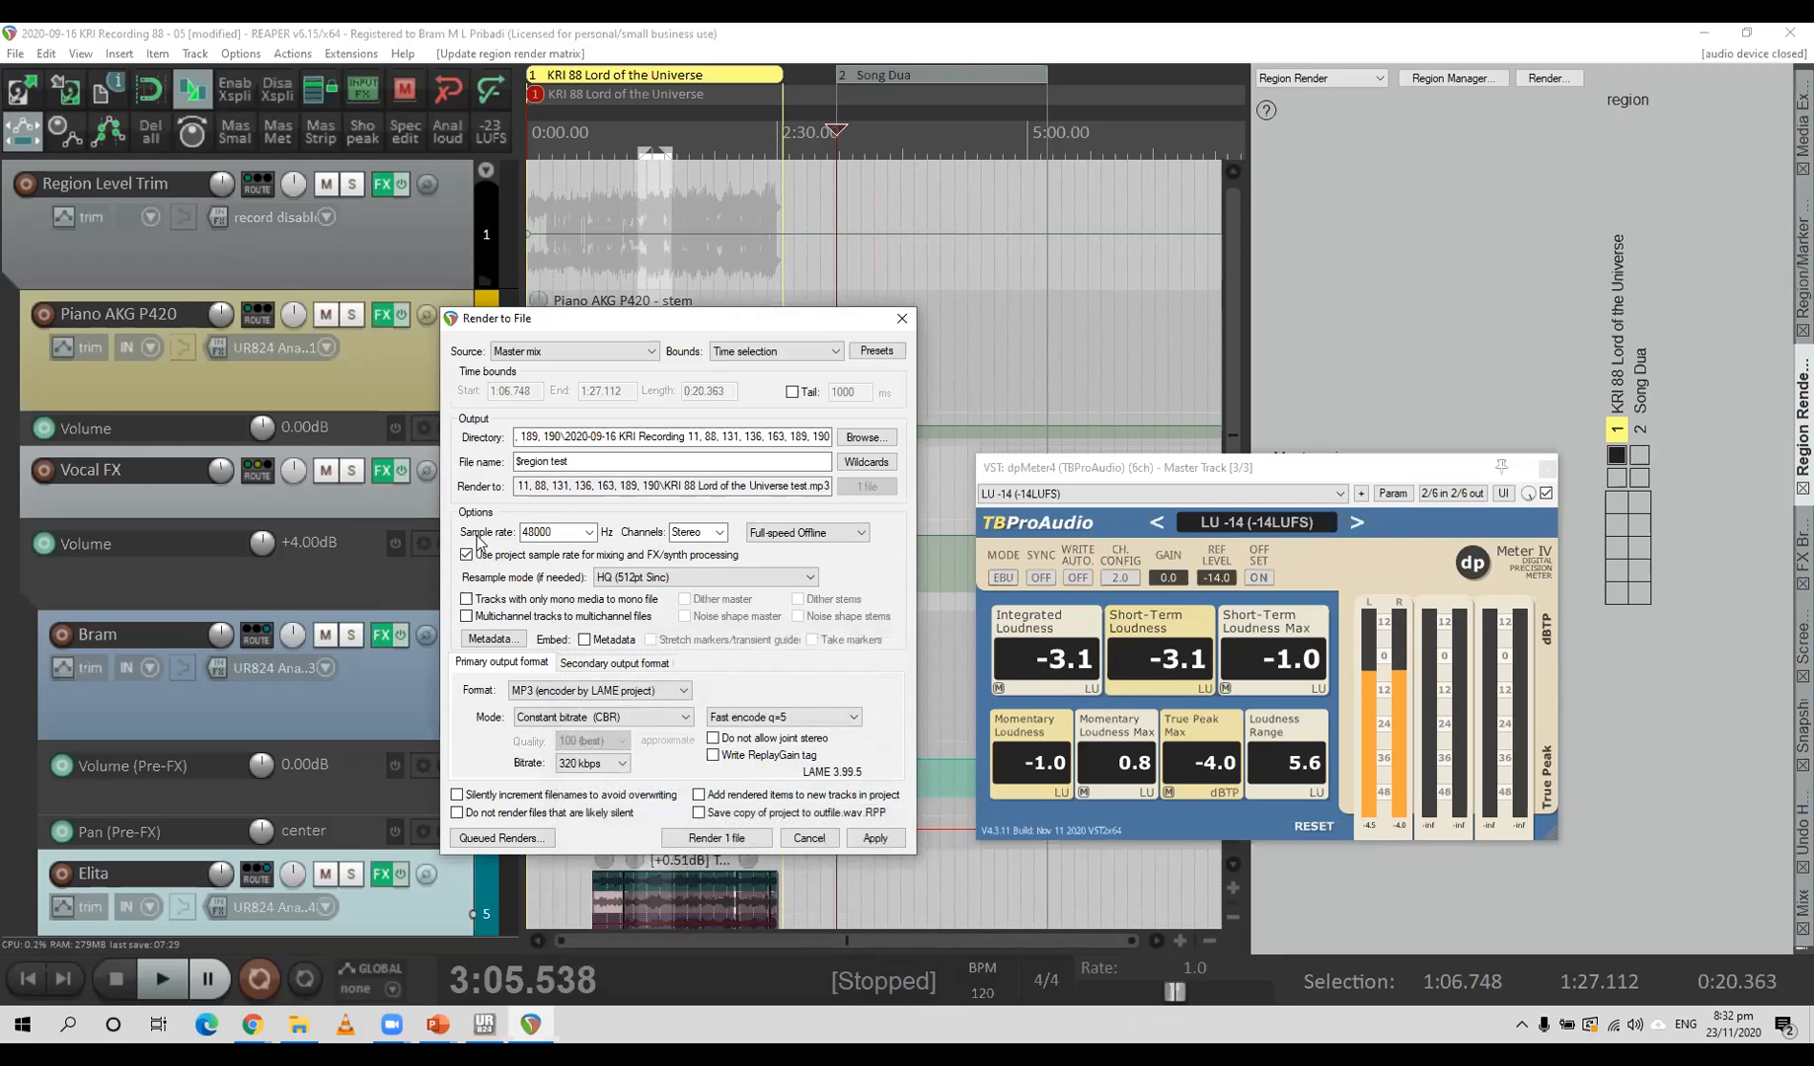
{"action": "key", "text": "Escape"}
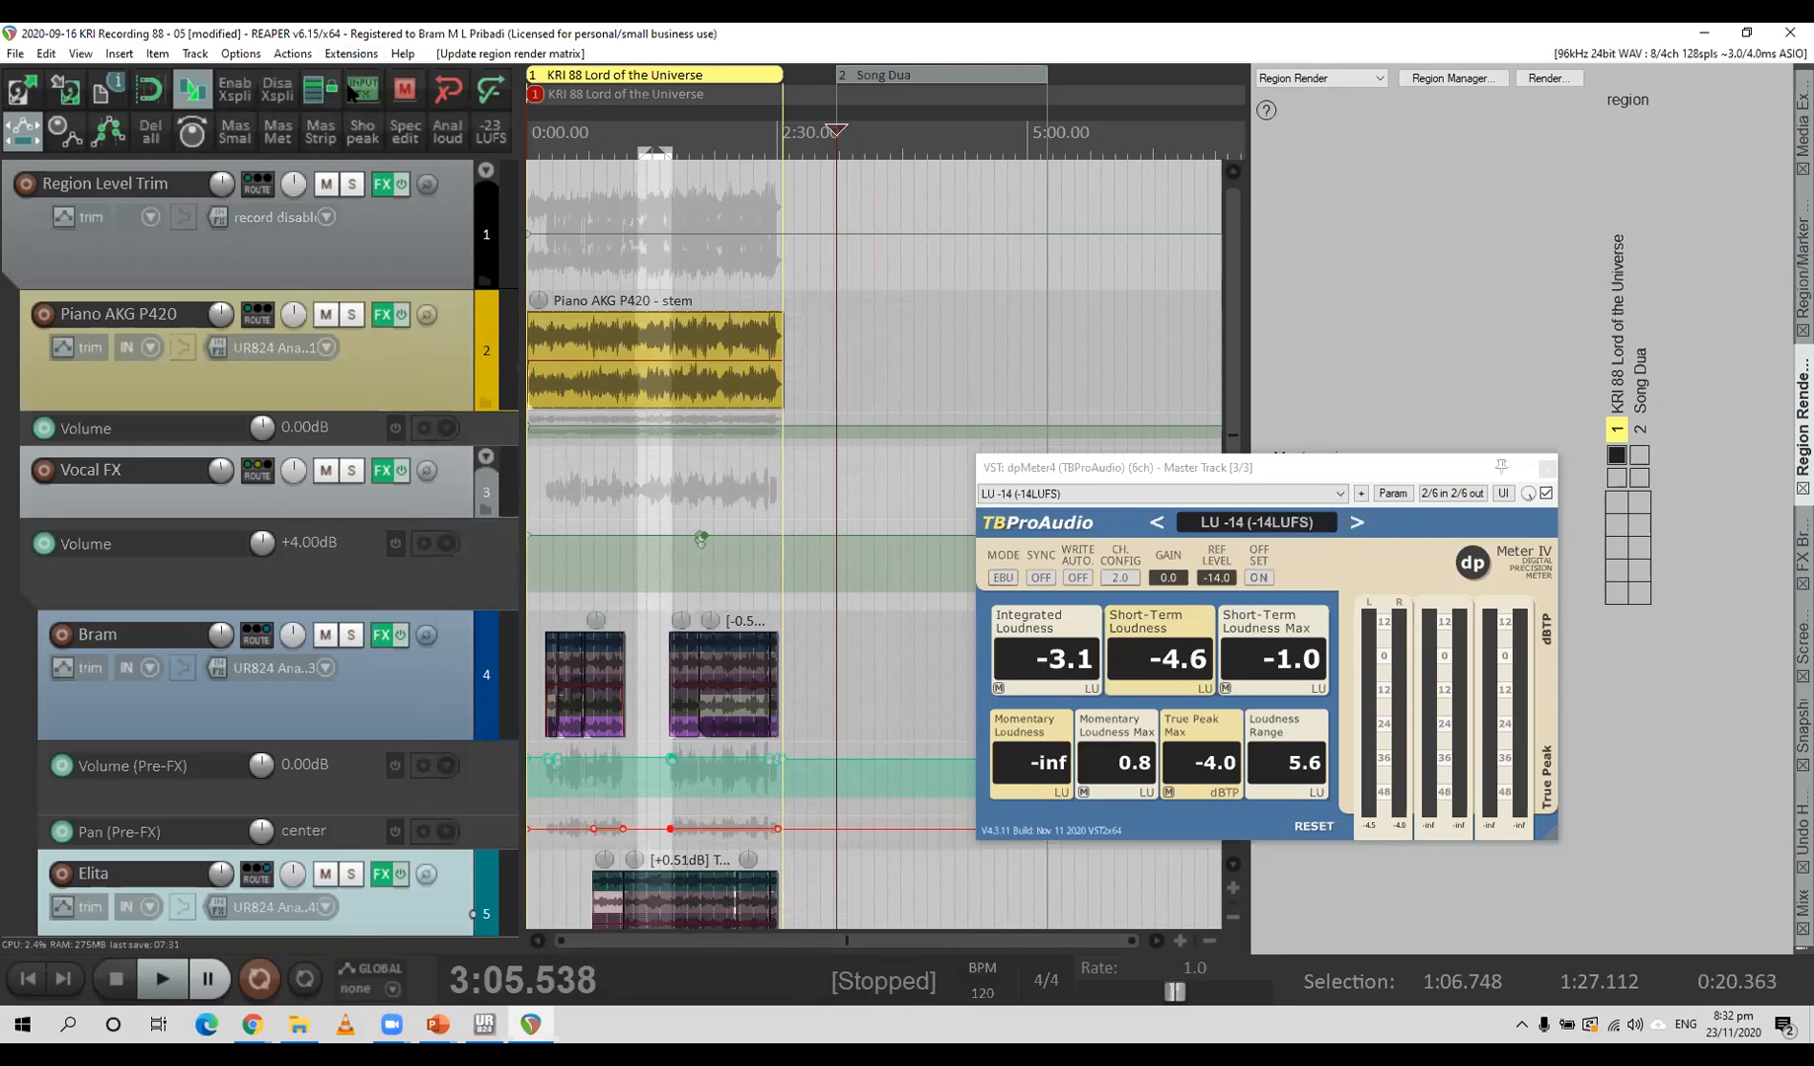
Set the Region Level Trim track's volume to +3.20 dB and reset the dpMeter4 readings.
{"action": "right_click", "coordinate": [222, 186]}
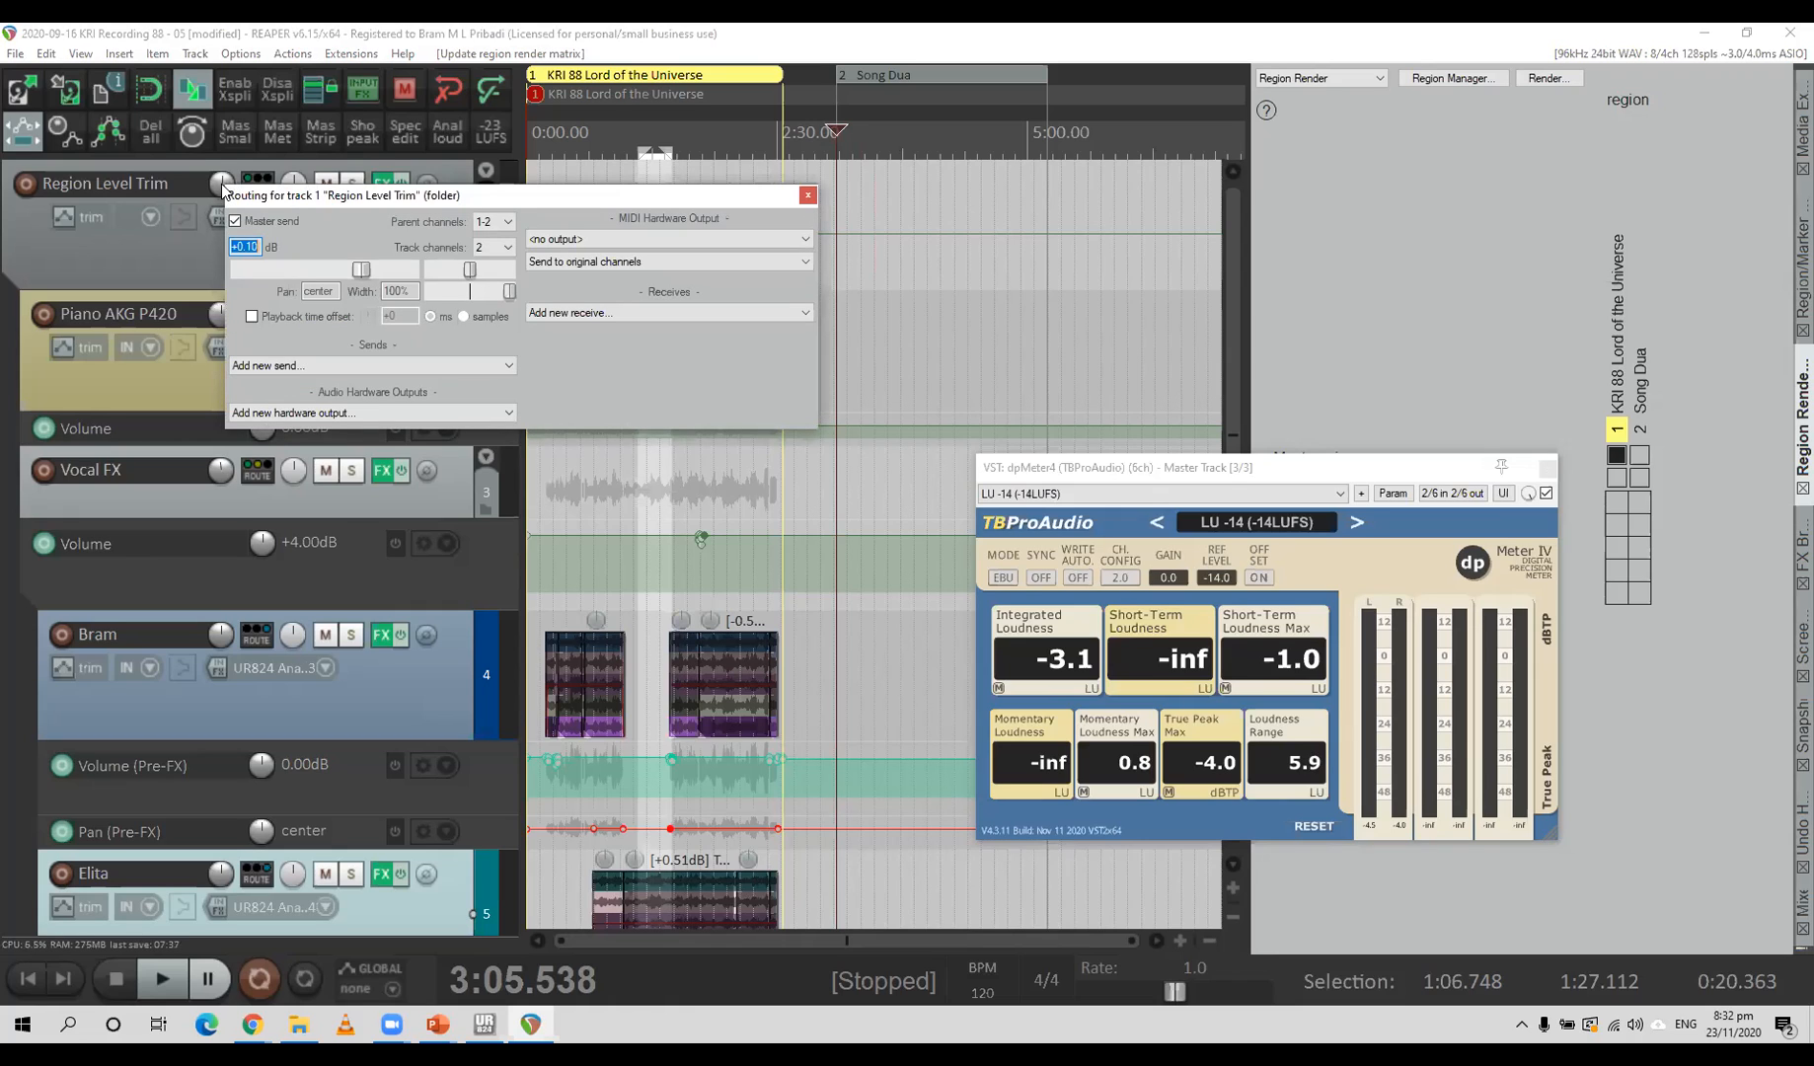
{"action": "type", "text": "3.2"}
{"action": "key", "text": "Return"}
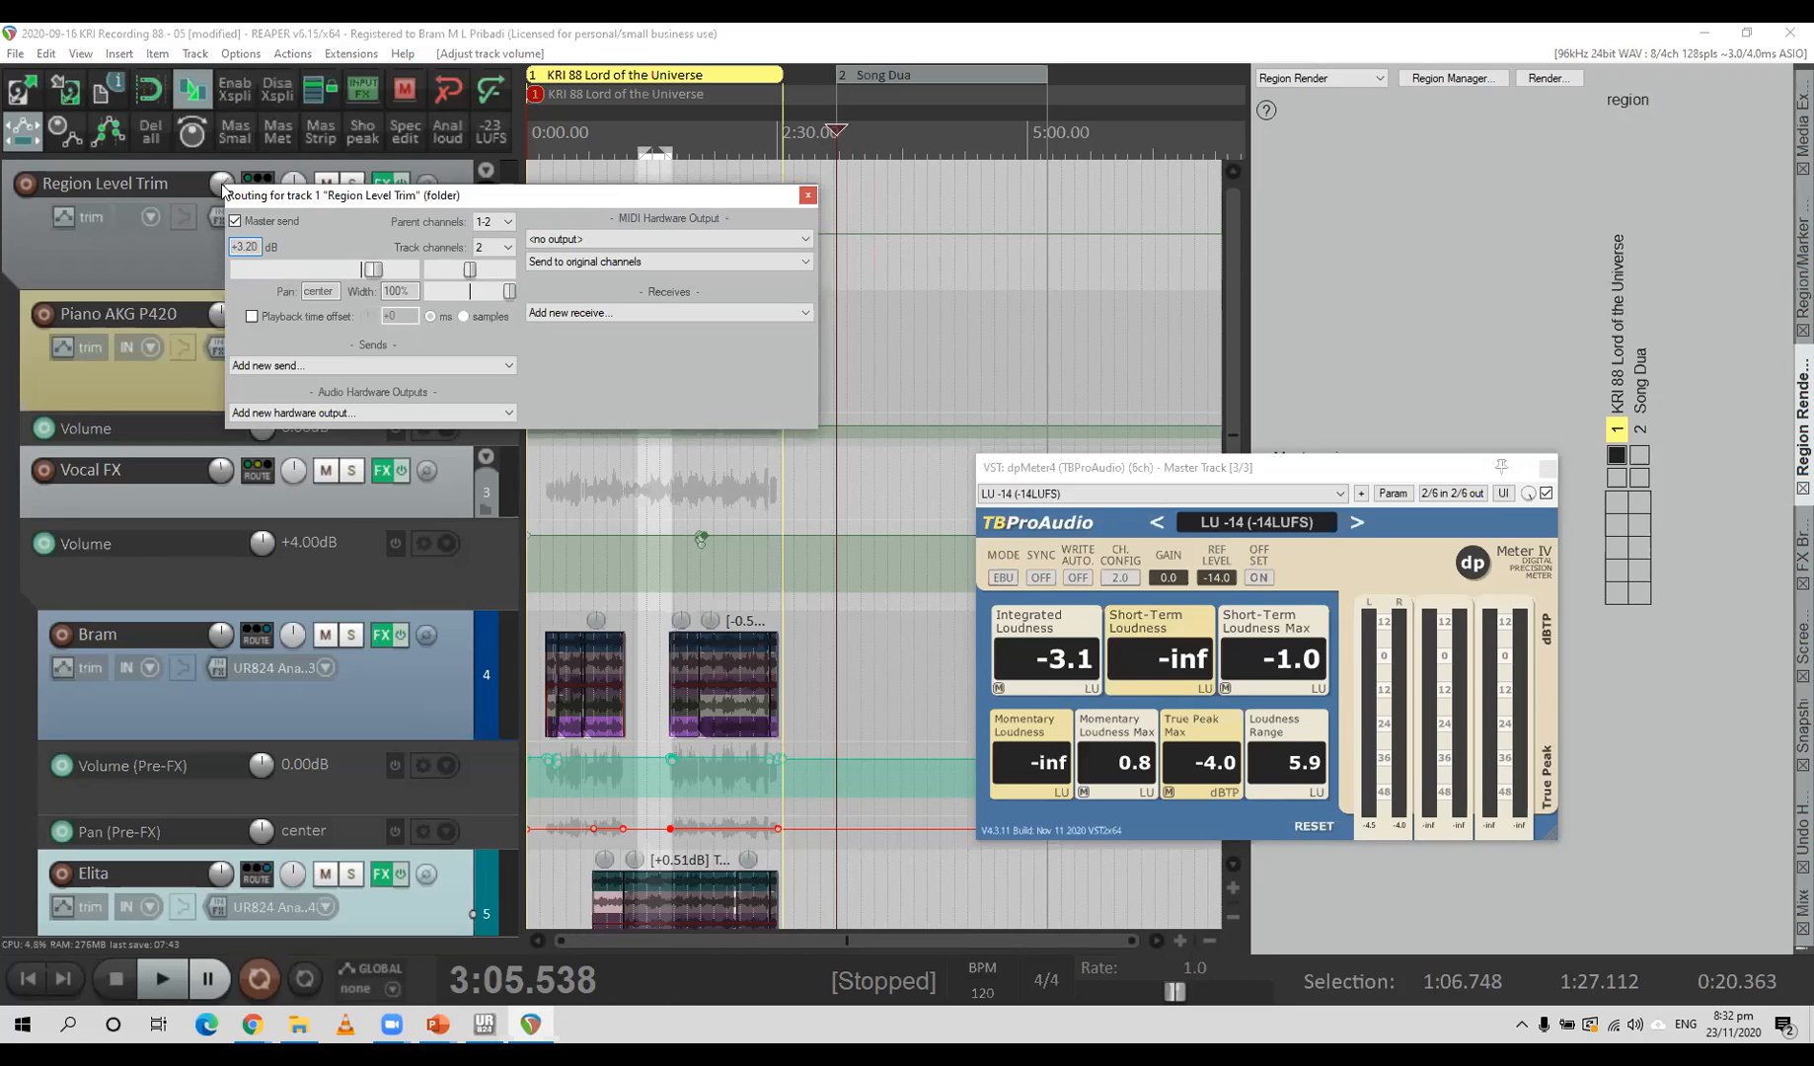
{"action": "left_click", "coordinate": [806, 194]}
{"action": "left_click", "coordinate": [1312, 826]}
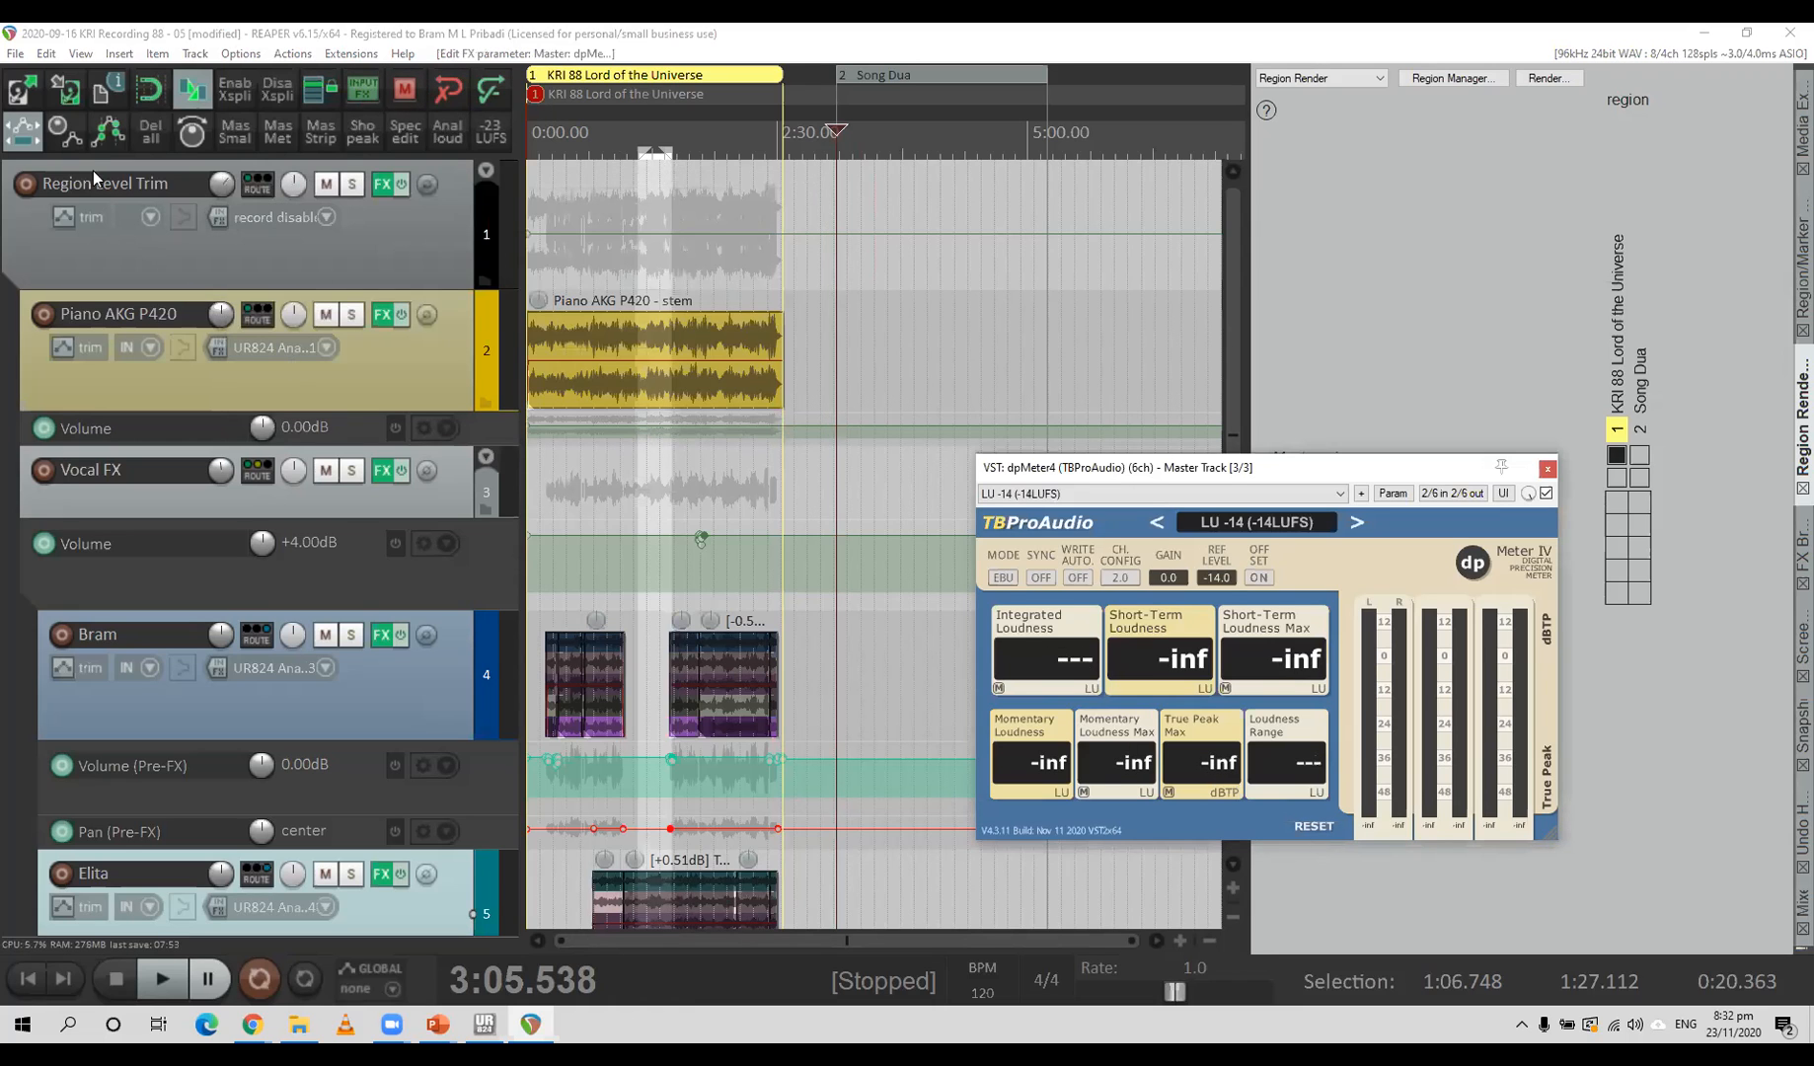
Render the time selection to MP3 again over the existing test file, and close the meter, finished render and render settings.
{"action": "left_click", "coordinate": [15, 53]}
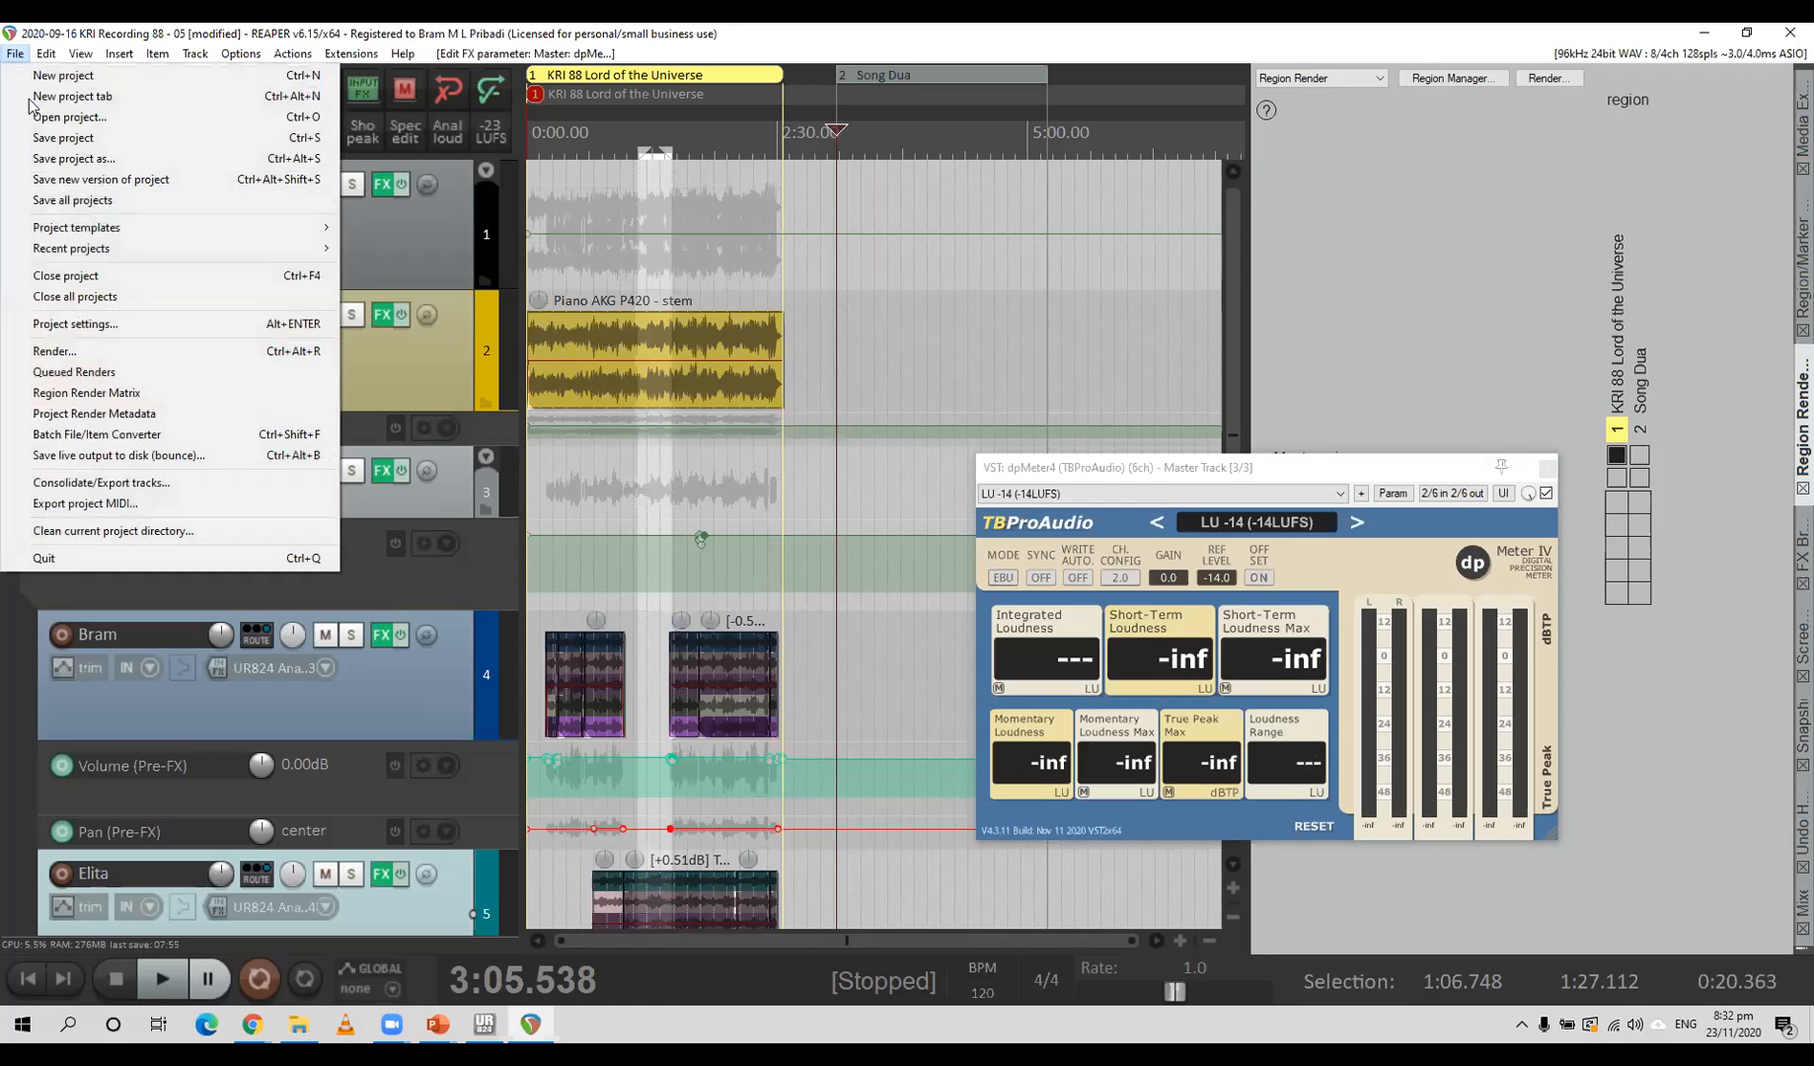
{"action": "left_click", "coordinate": [116, 351]}
{"action": "left_click", "coordinate": [750, 836]}
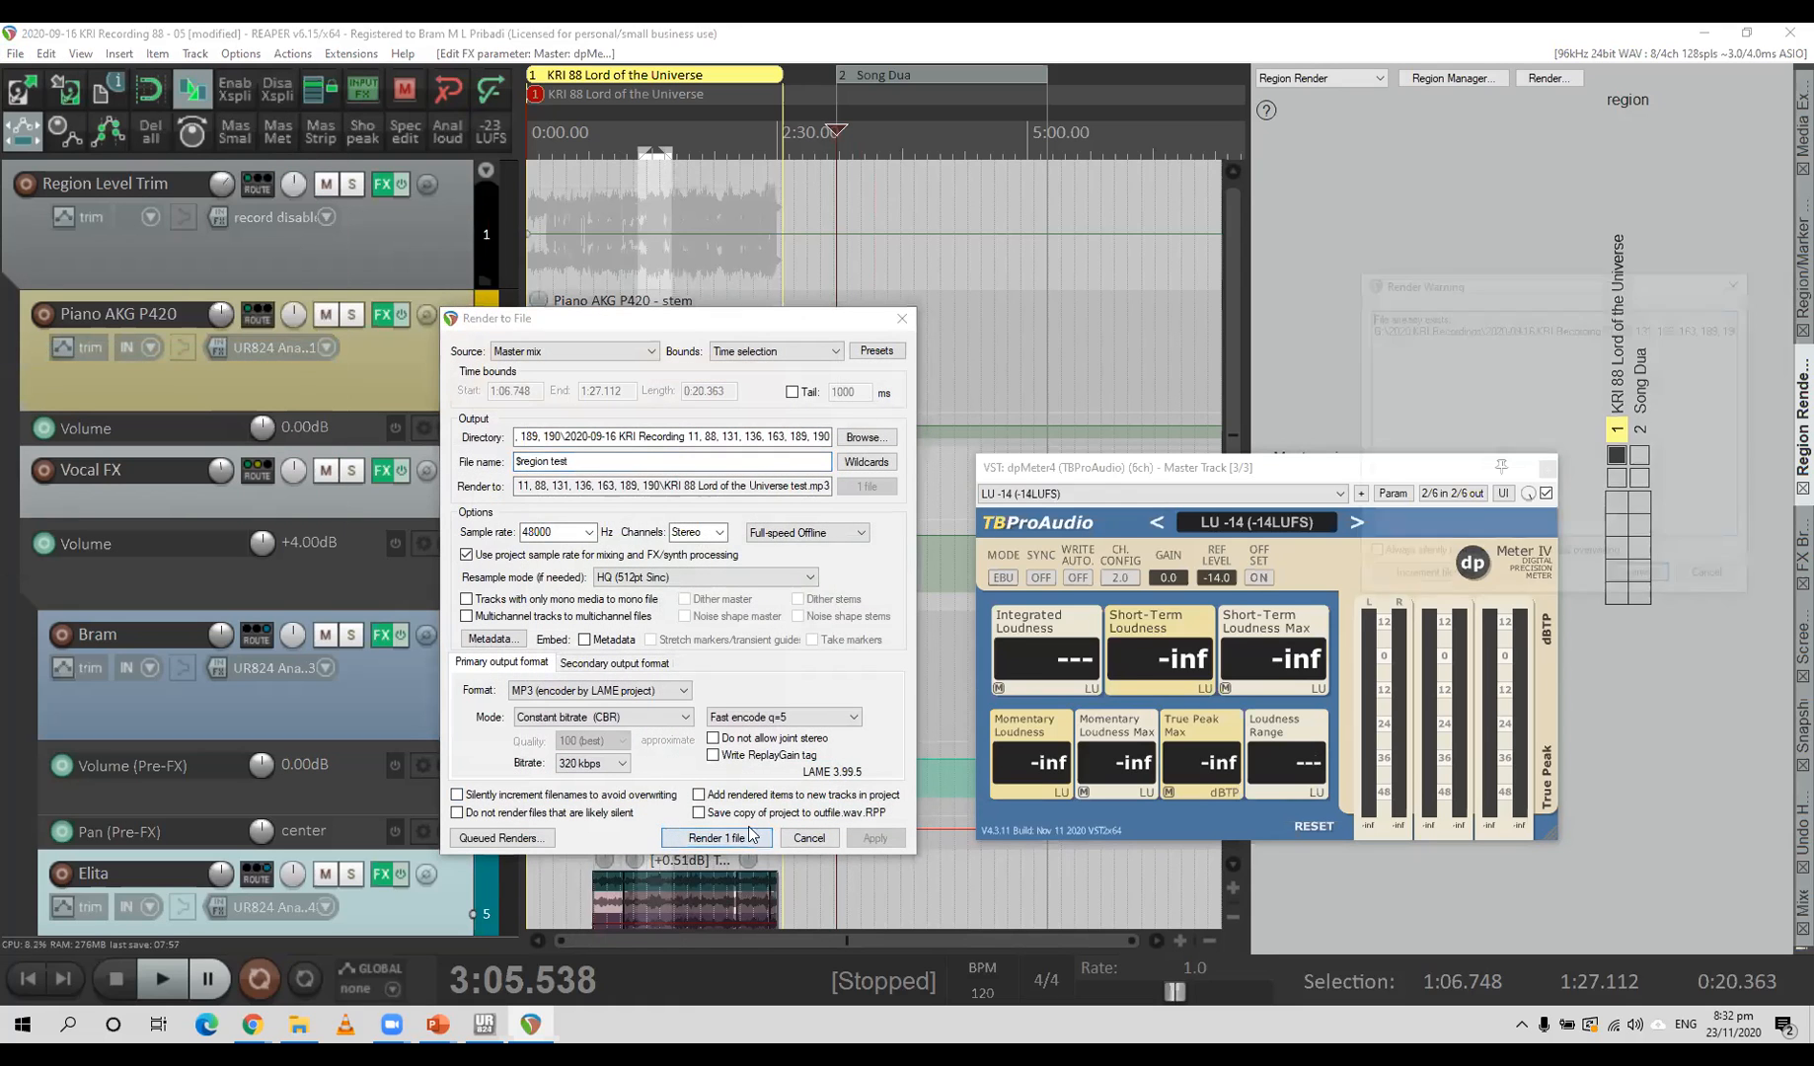
{"action": "left_click", "coordinate": [1641, 580]}
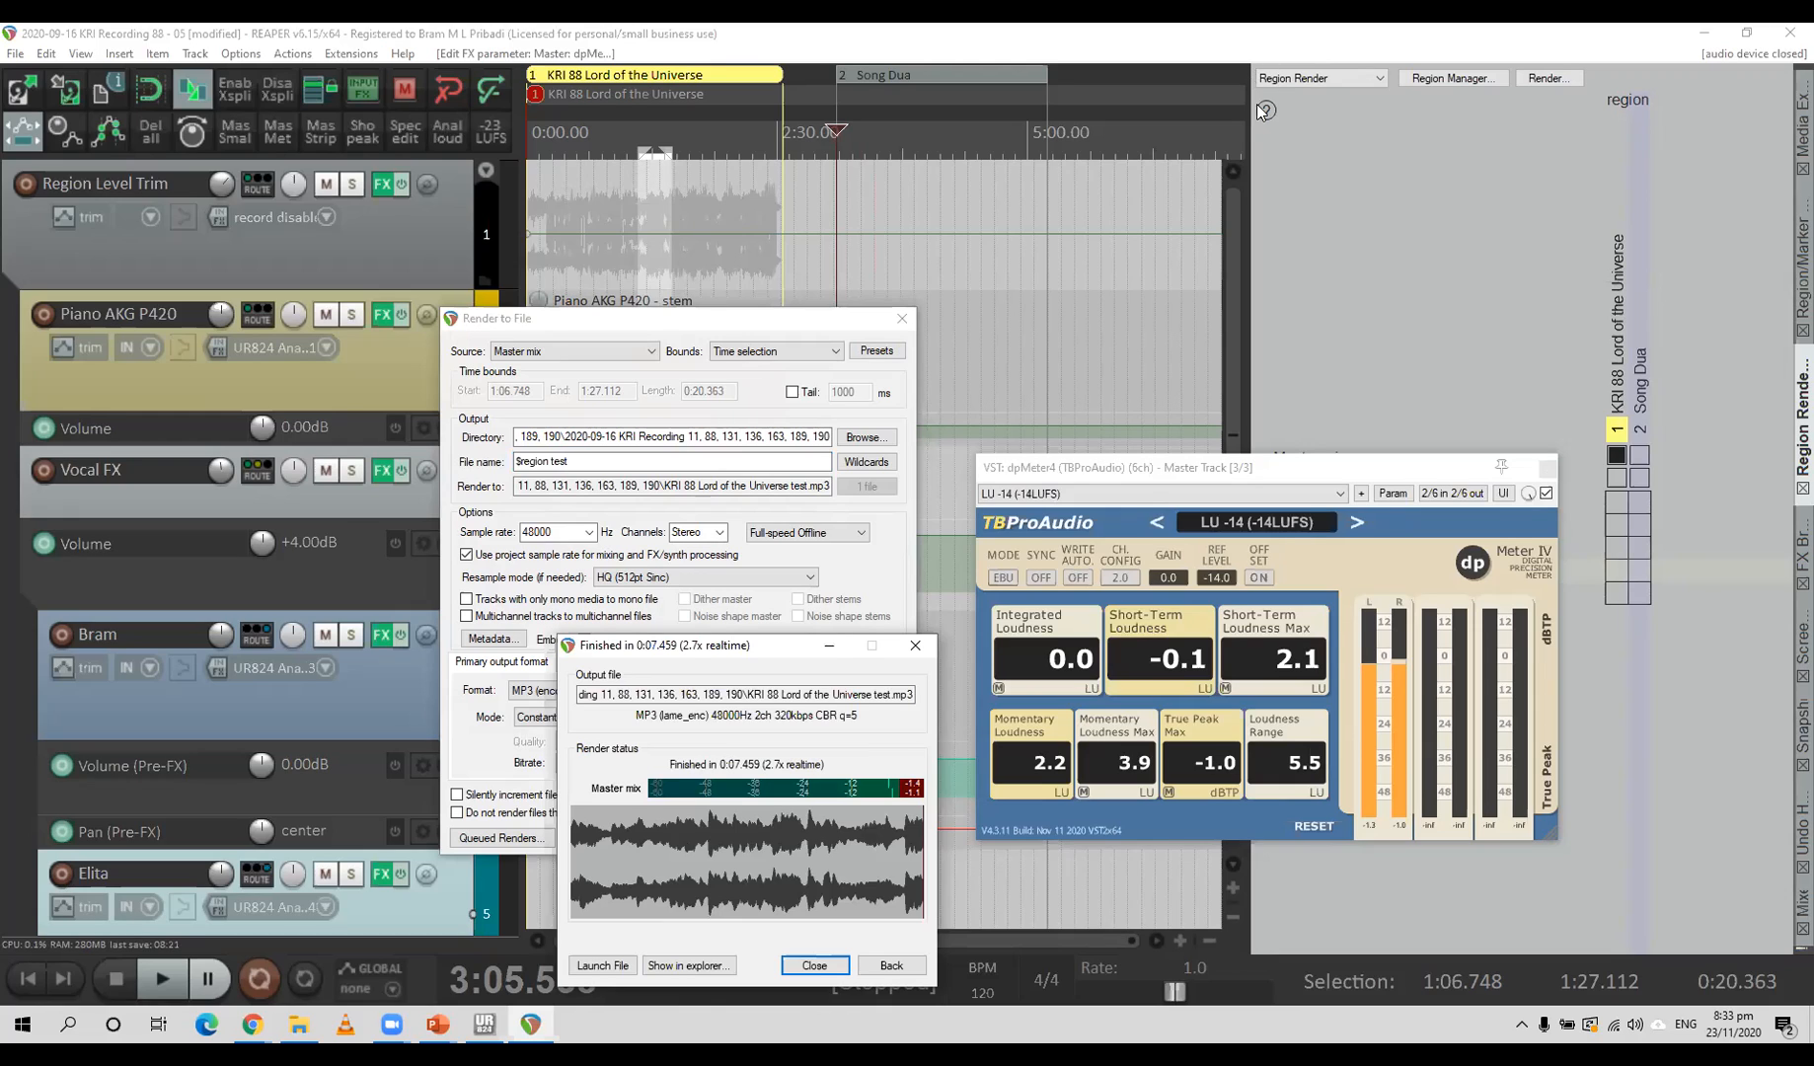
{"action": "left_click", "coordinate": [1548, 469]}
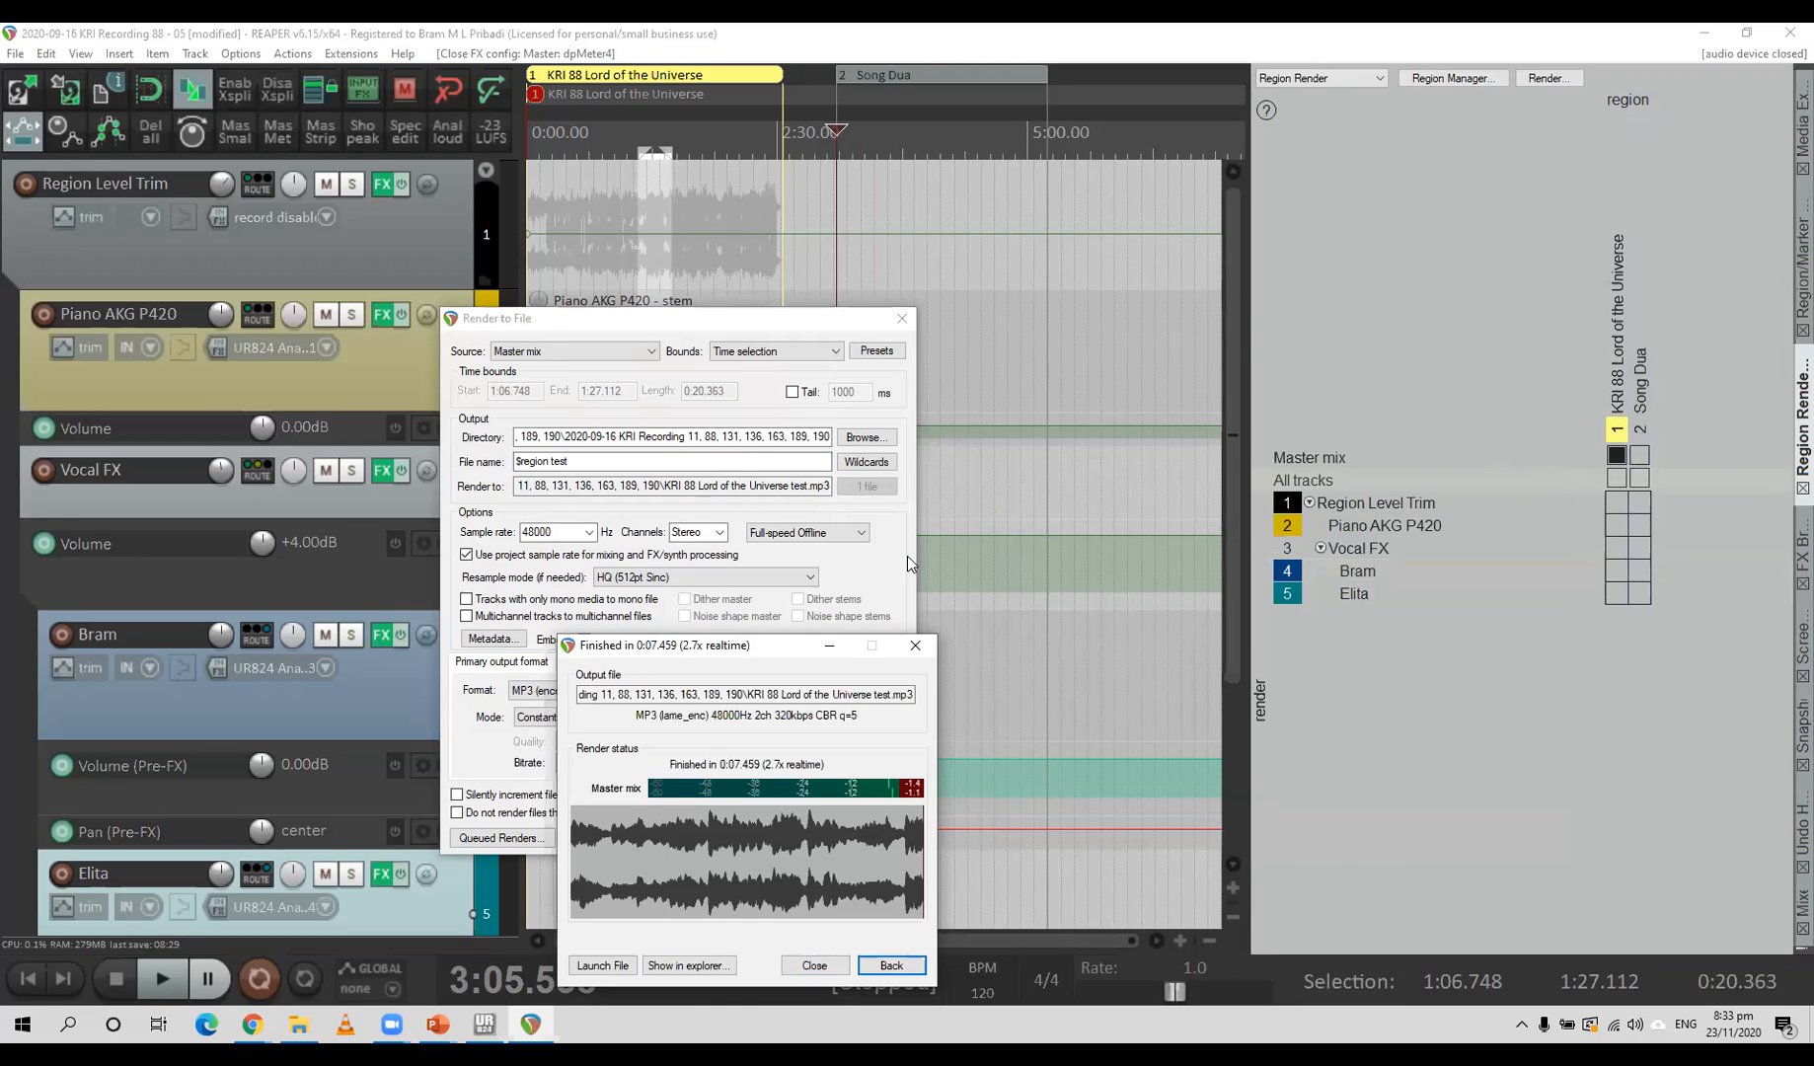
{"action": "left_click", "coordinate": [815, 965]}
{"action": "left_click", "coordinate": [809, 837]}
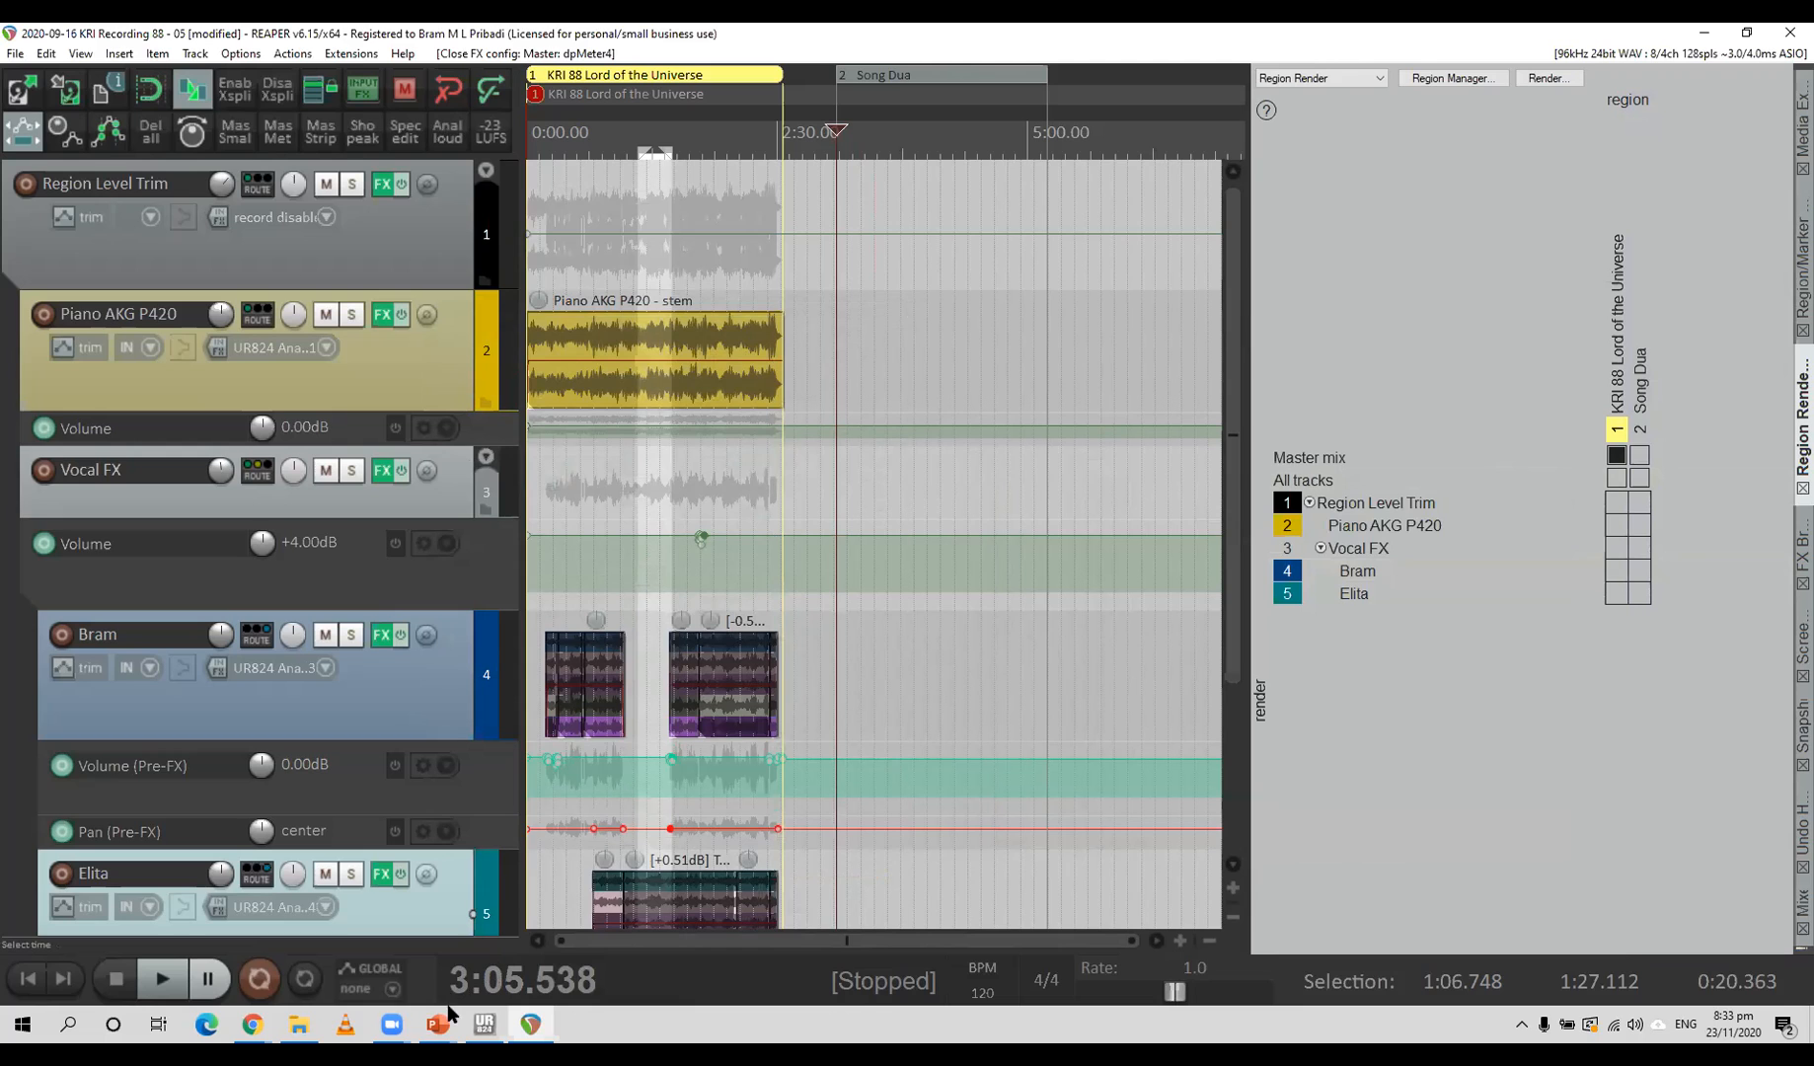
Switch to the PowerPoint slide show and open the loudnesspenalty.com link from the Loudness Measurement slide.
{"action": "mouse_move", "coordinate": [452, 1023]}
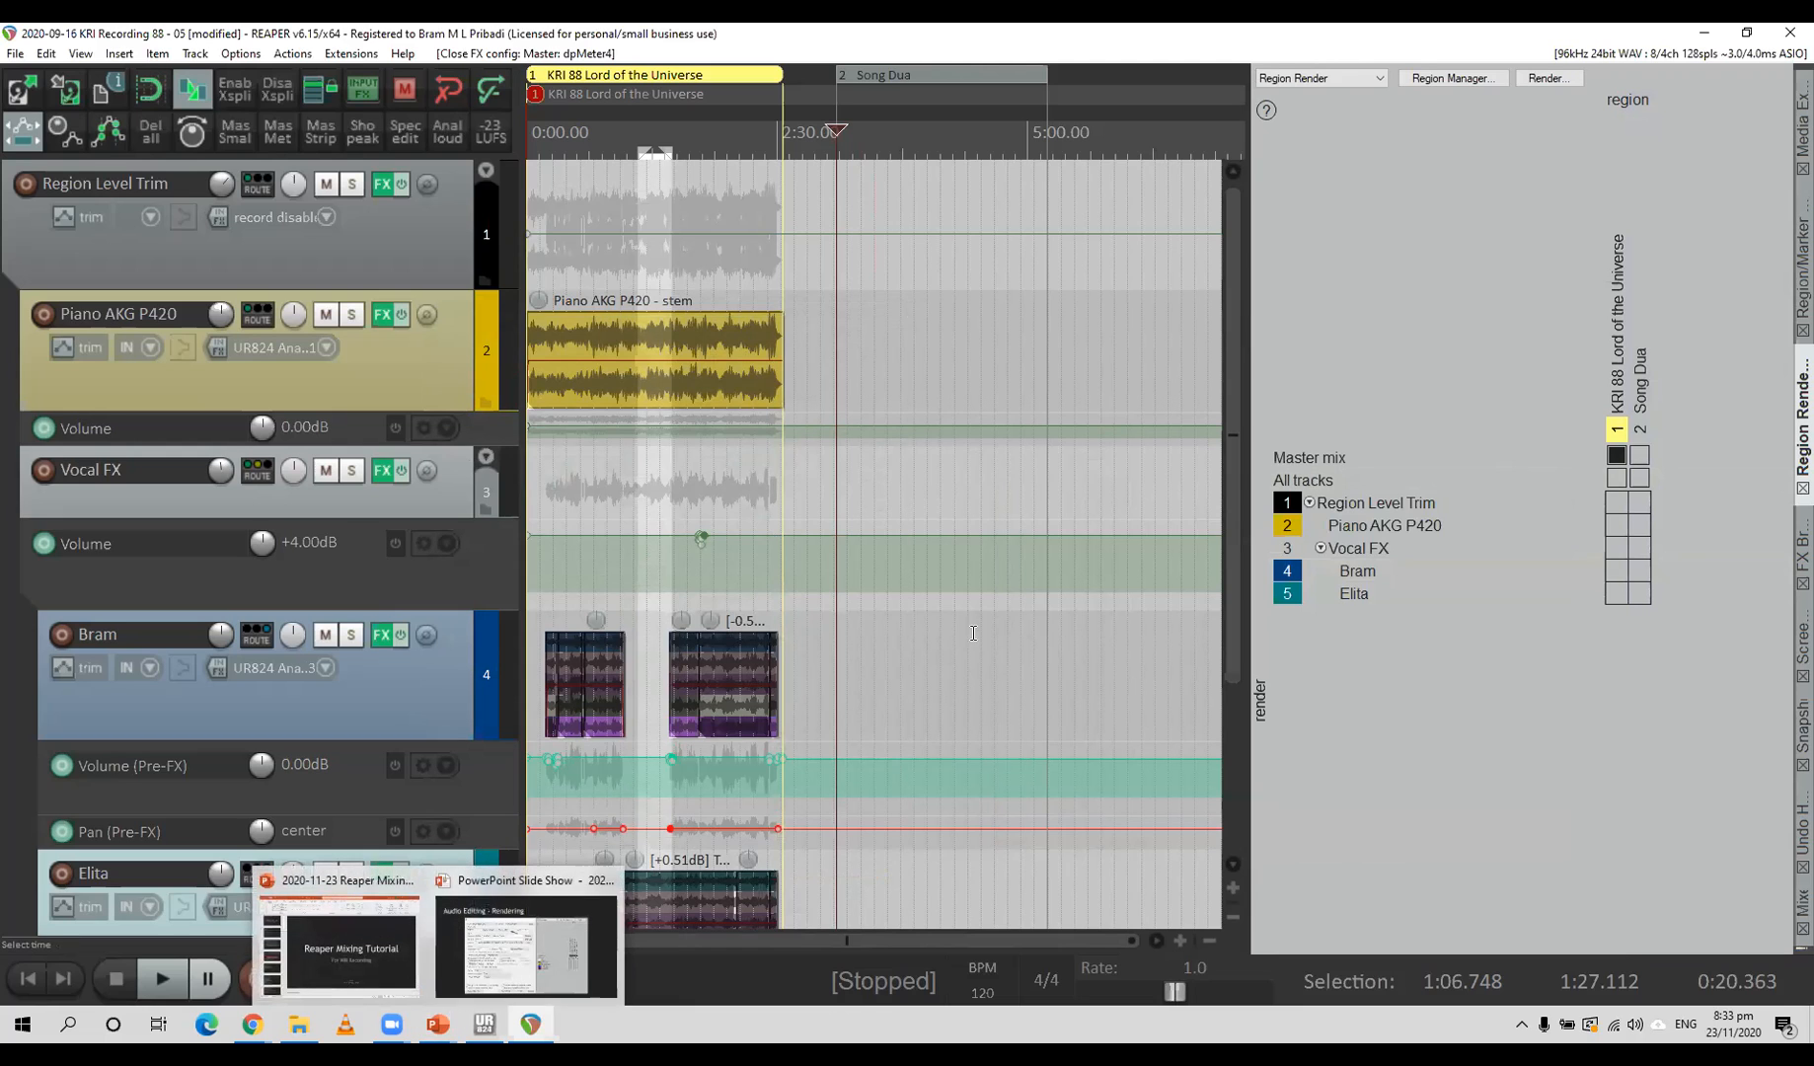
{"action": "left_click", "coordinate": [526, 943]}
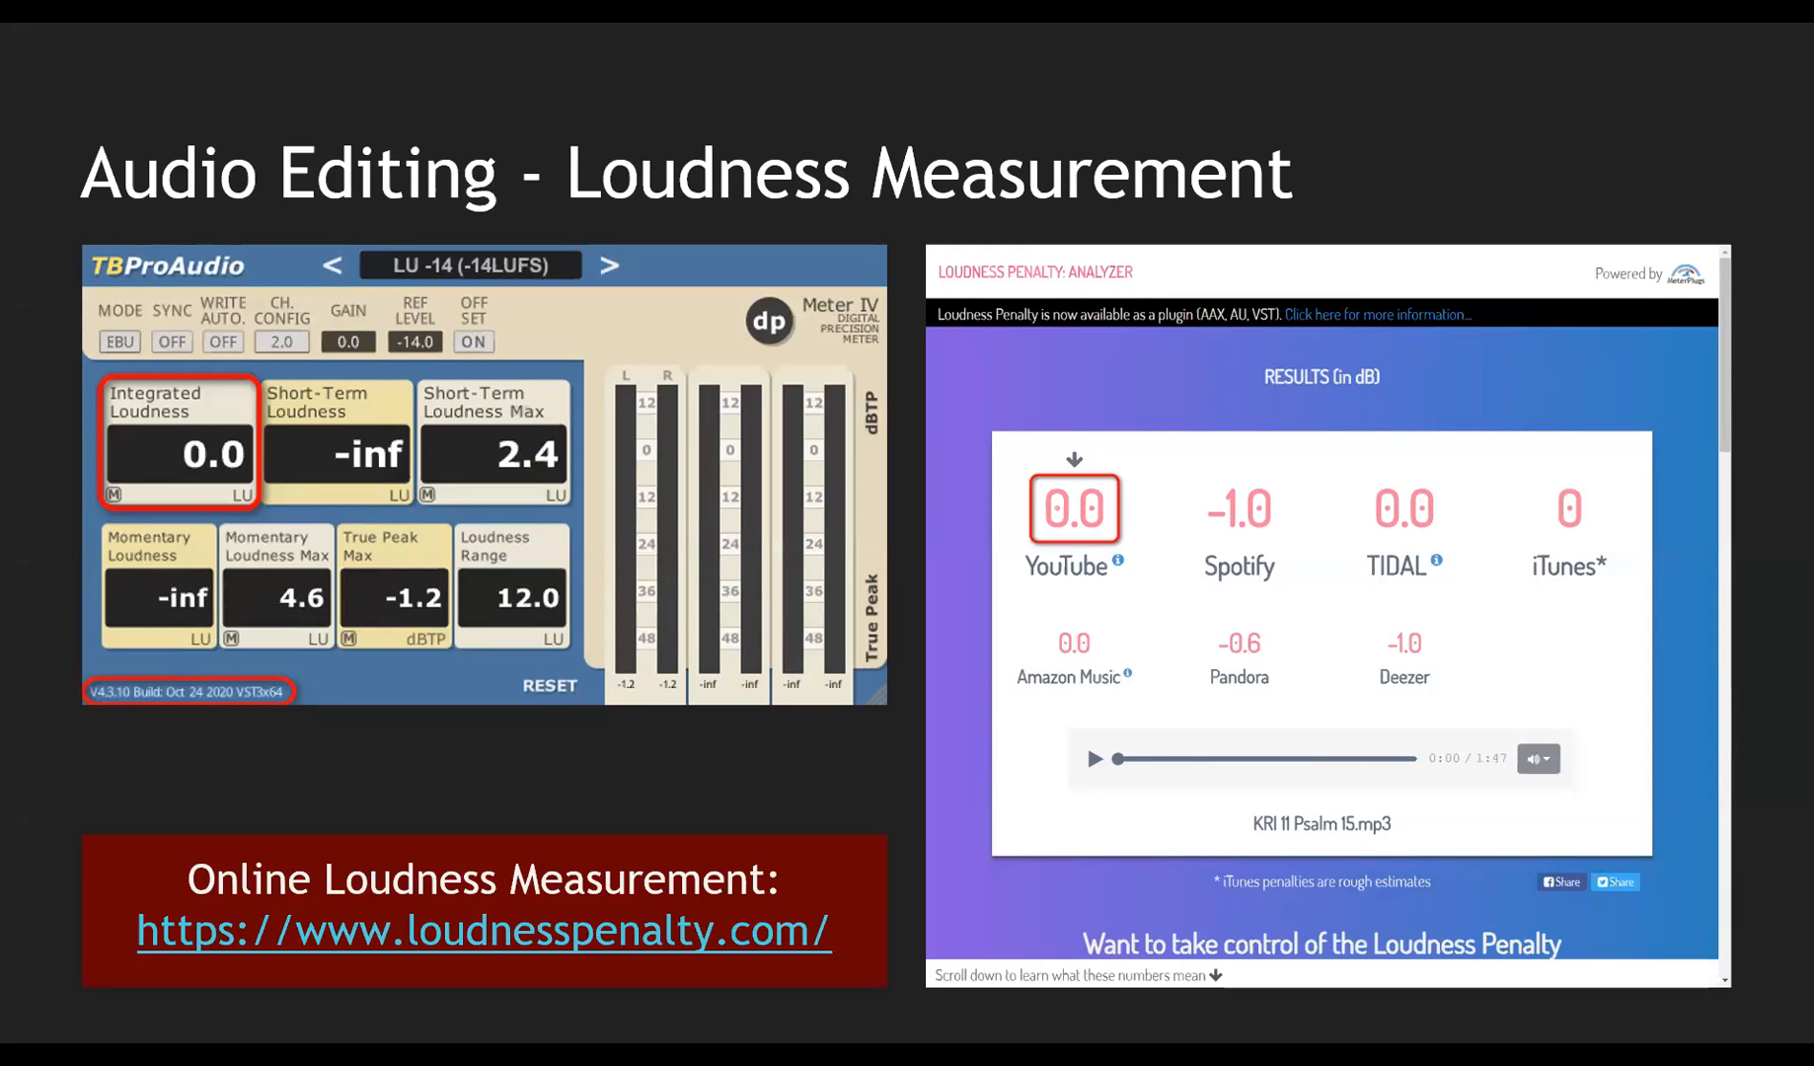
{"action": "left_click", "coordinate": [310, 949]}
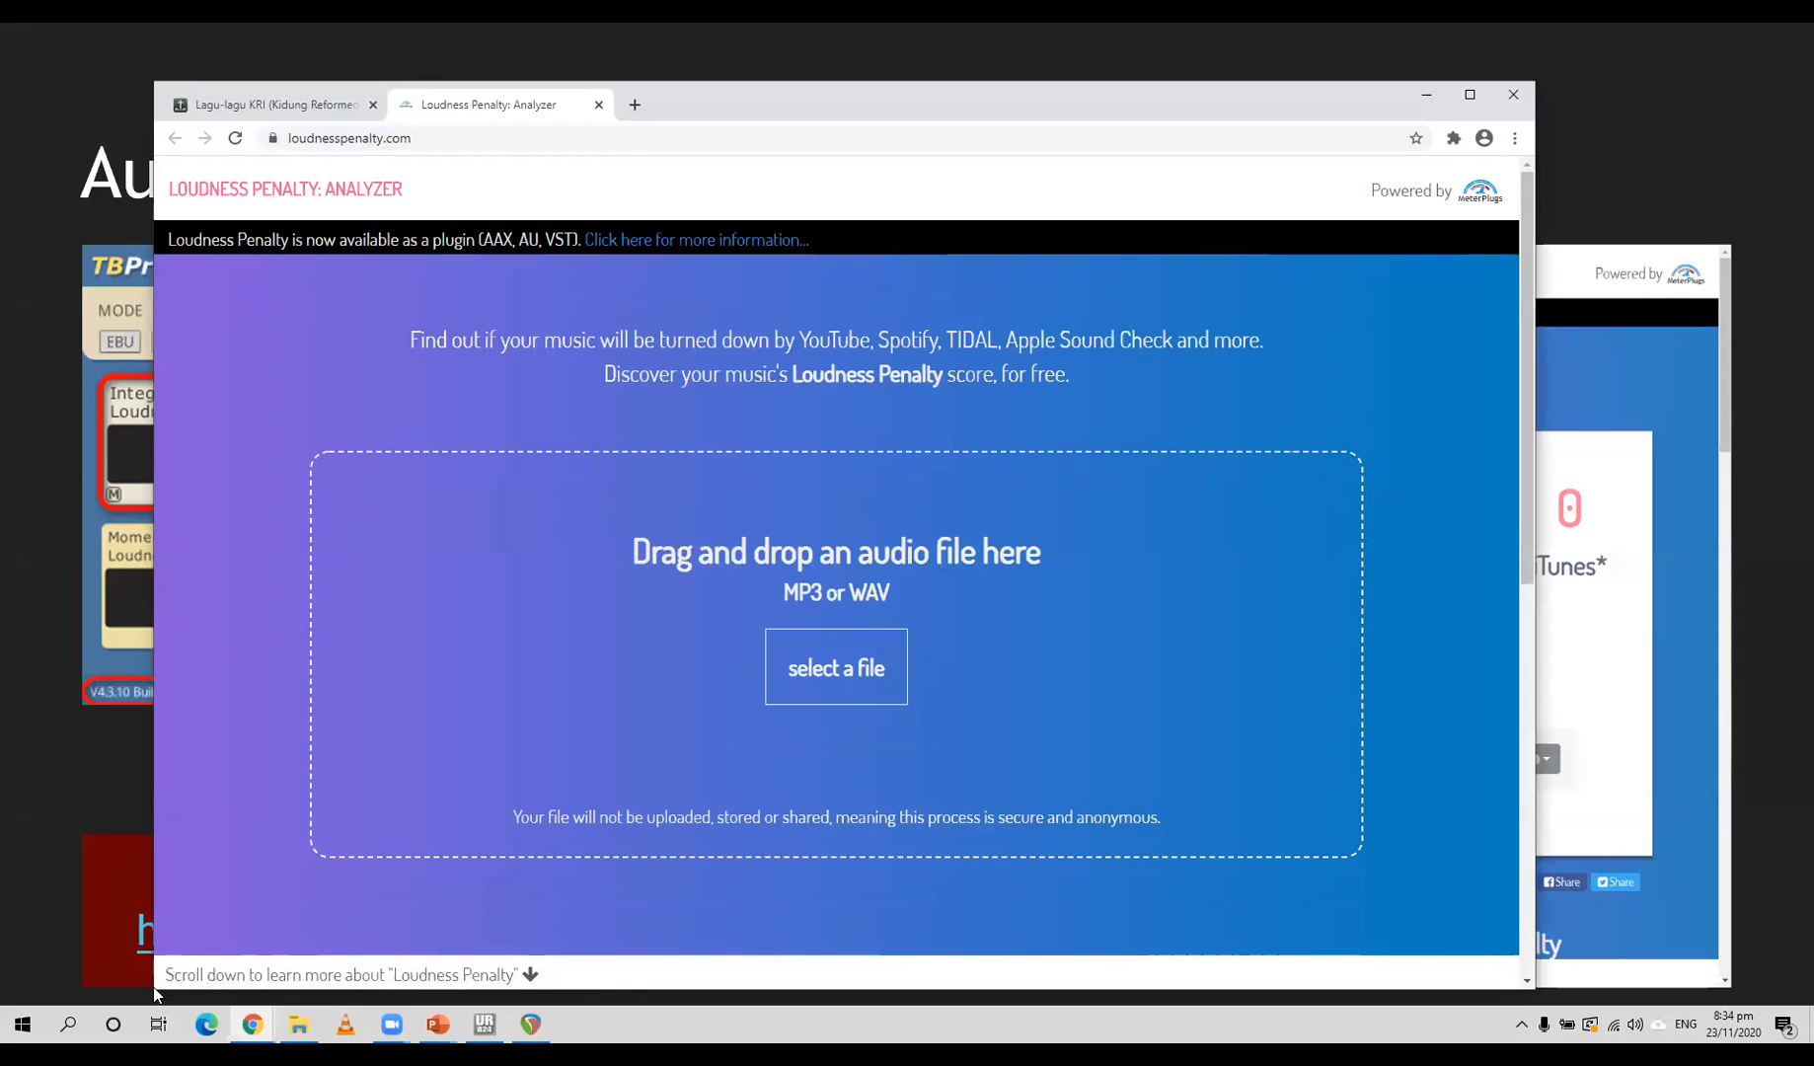
Switch to File Explorer and open the 2020 KRI Recordings folder on the G: drive.
{"action": "left_click", "coordinate": [305, 1029]}
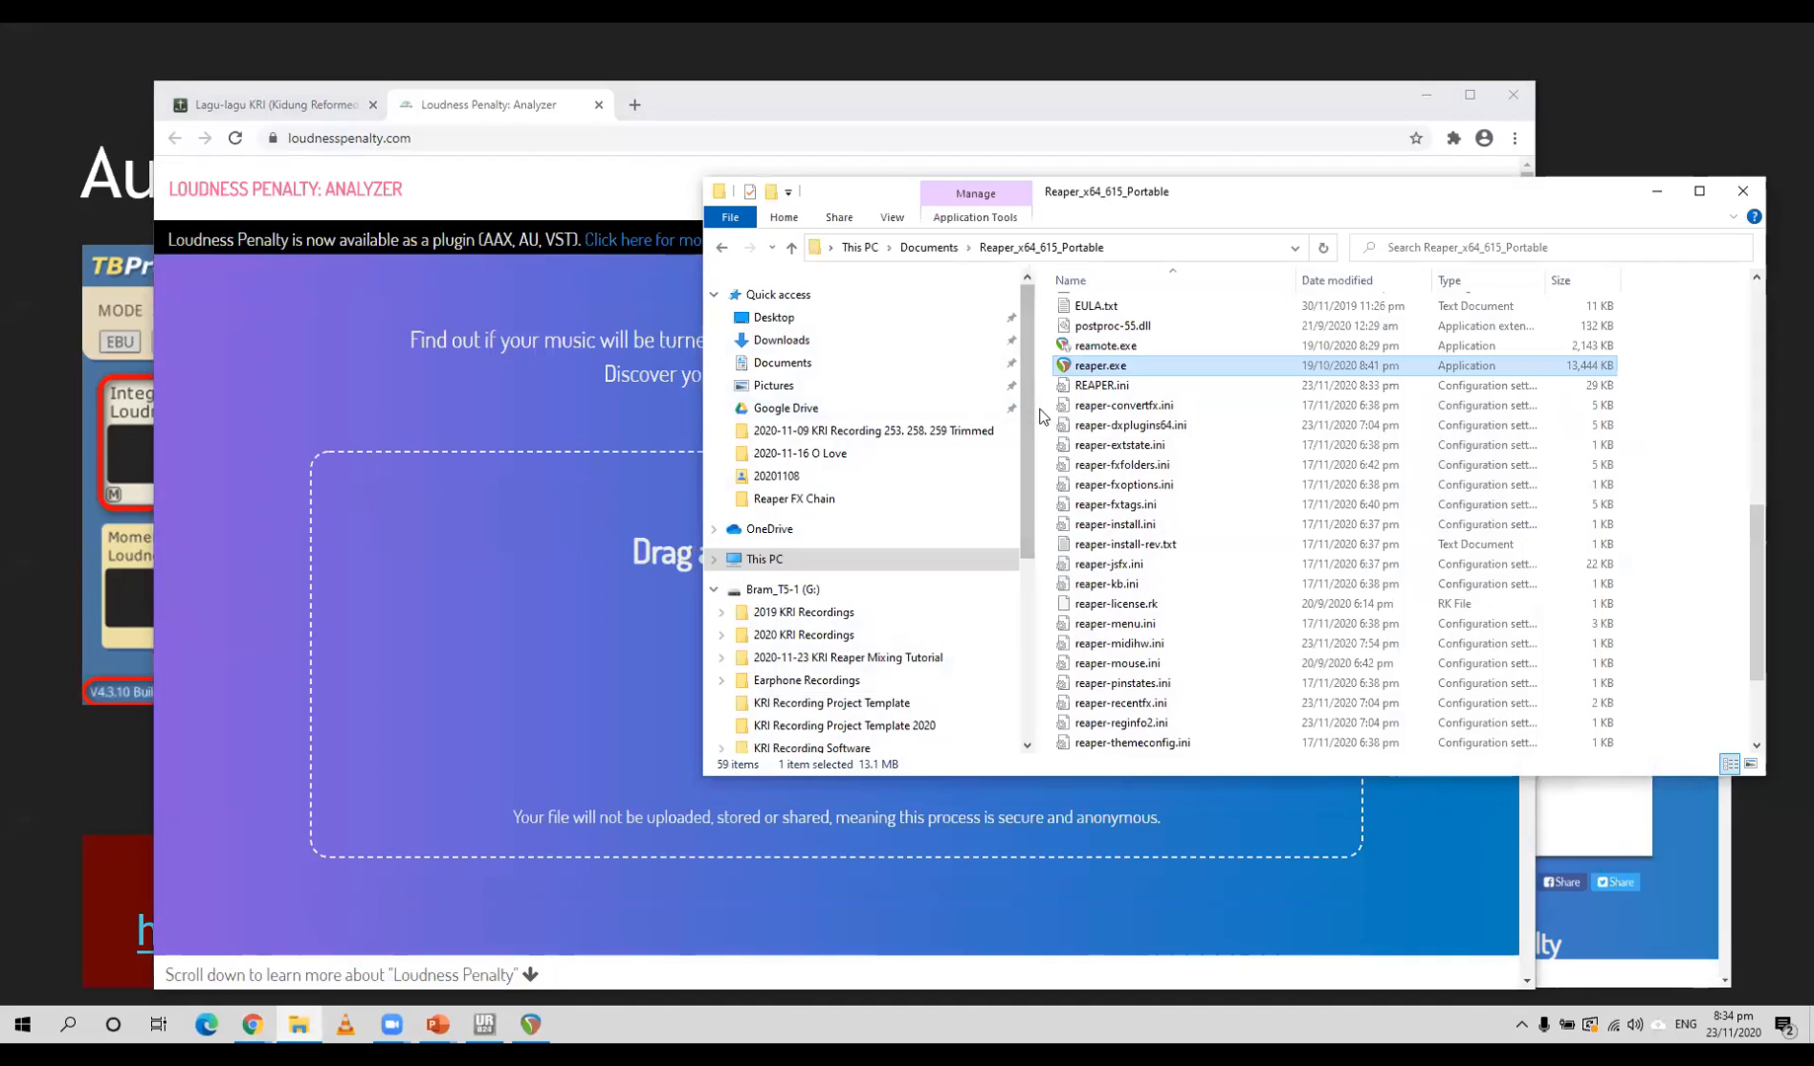
{"action": "left_click_drag", "start_coordinate": [1027, 413], "coordinate": [1026, 618]}
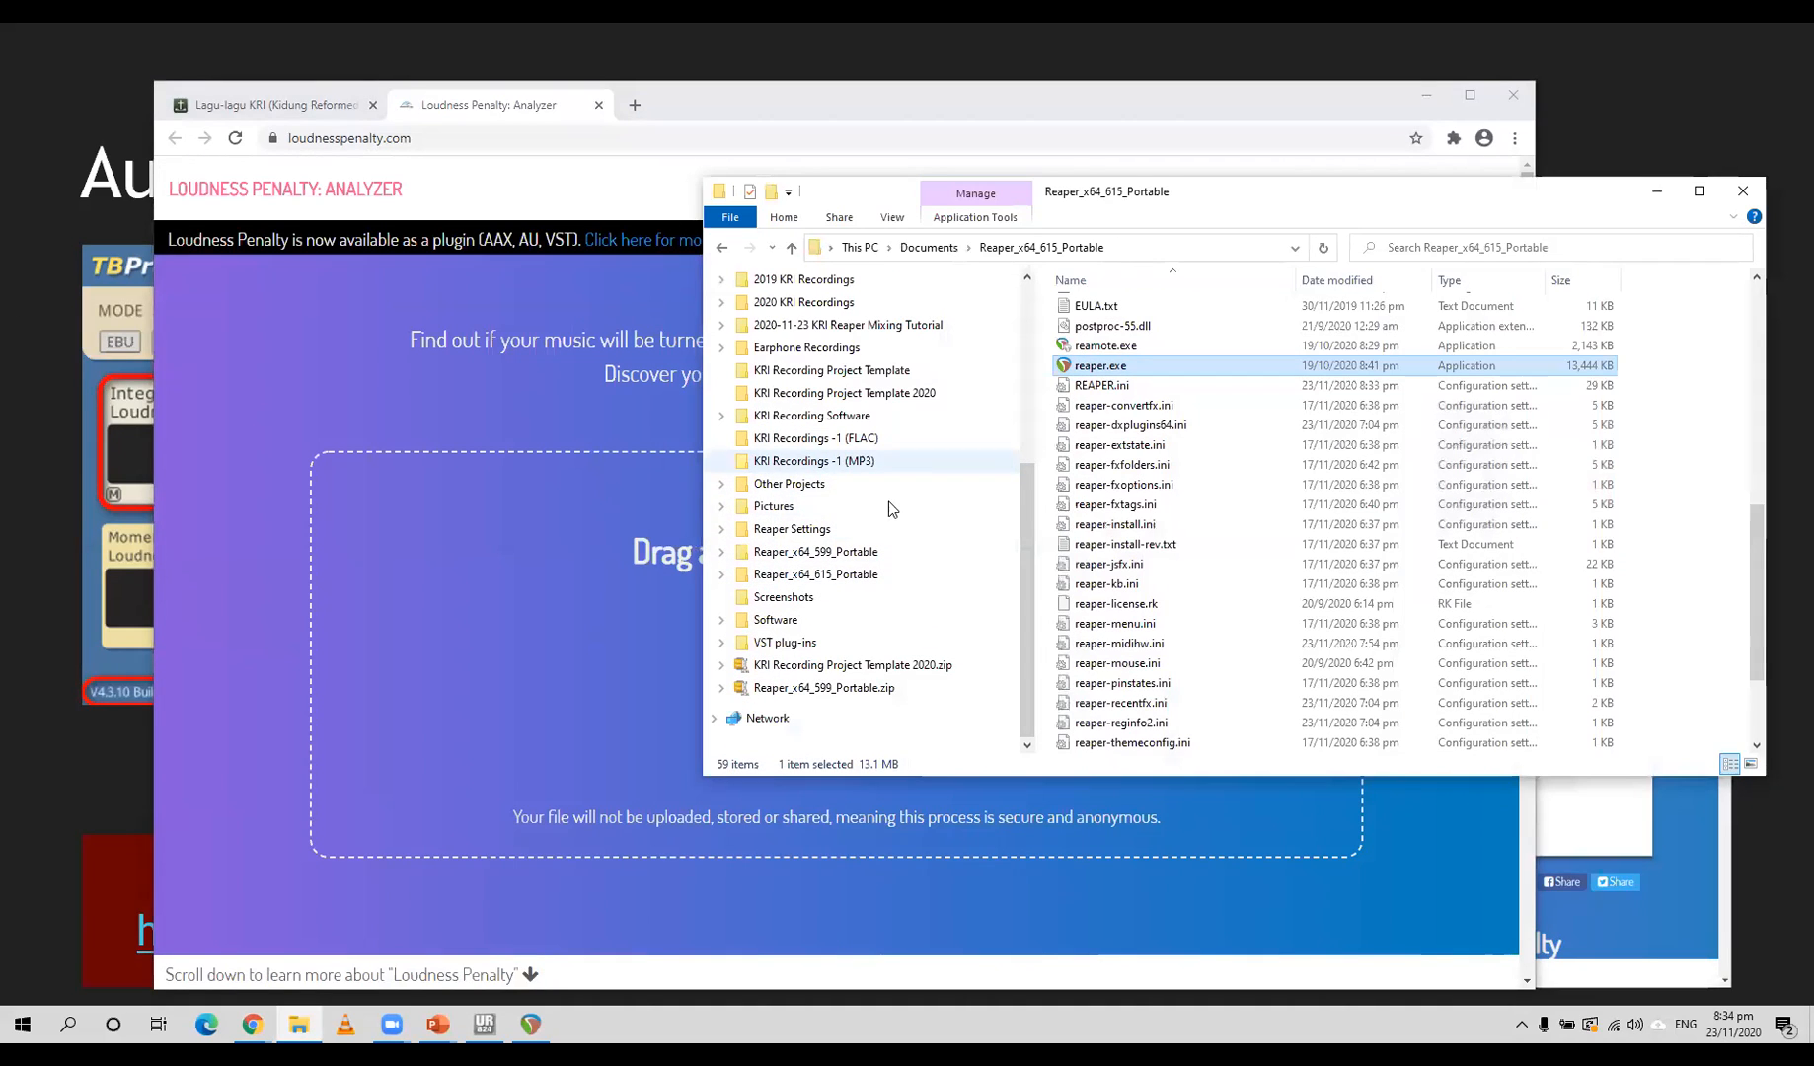
{"action": "left_click", "coordinate": [1028, 395]}
{"action": "left_click_drag", "start_coordinate": [1031, 397], "coordinate": [1021, 511]}
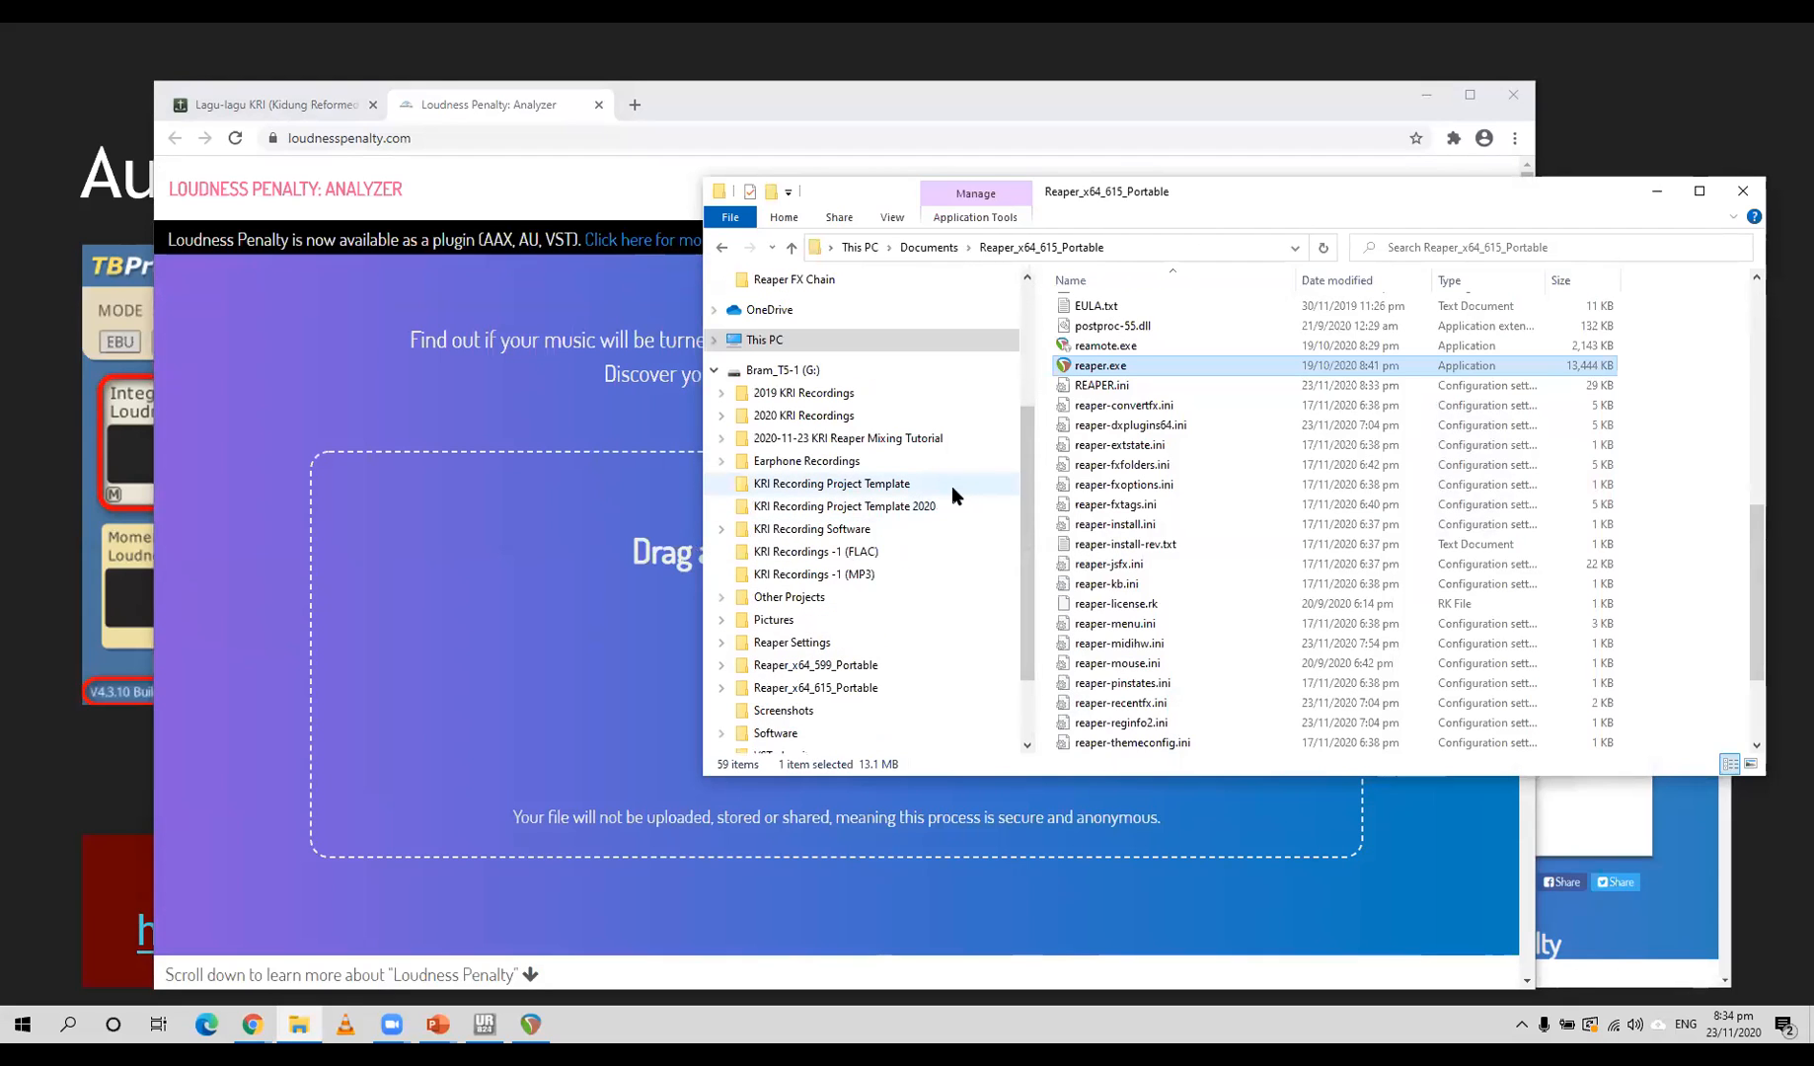
{"action": "left_click", "coordinate": [918, 422]}
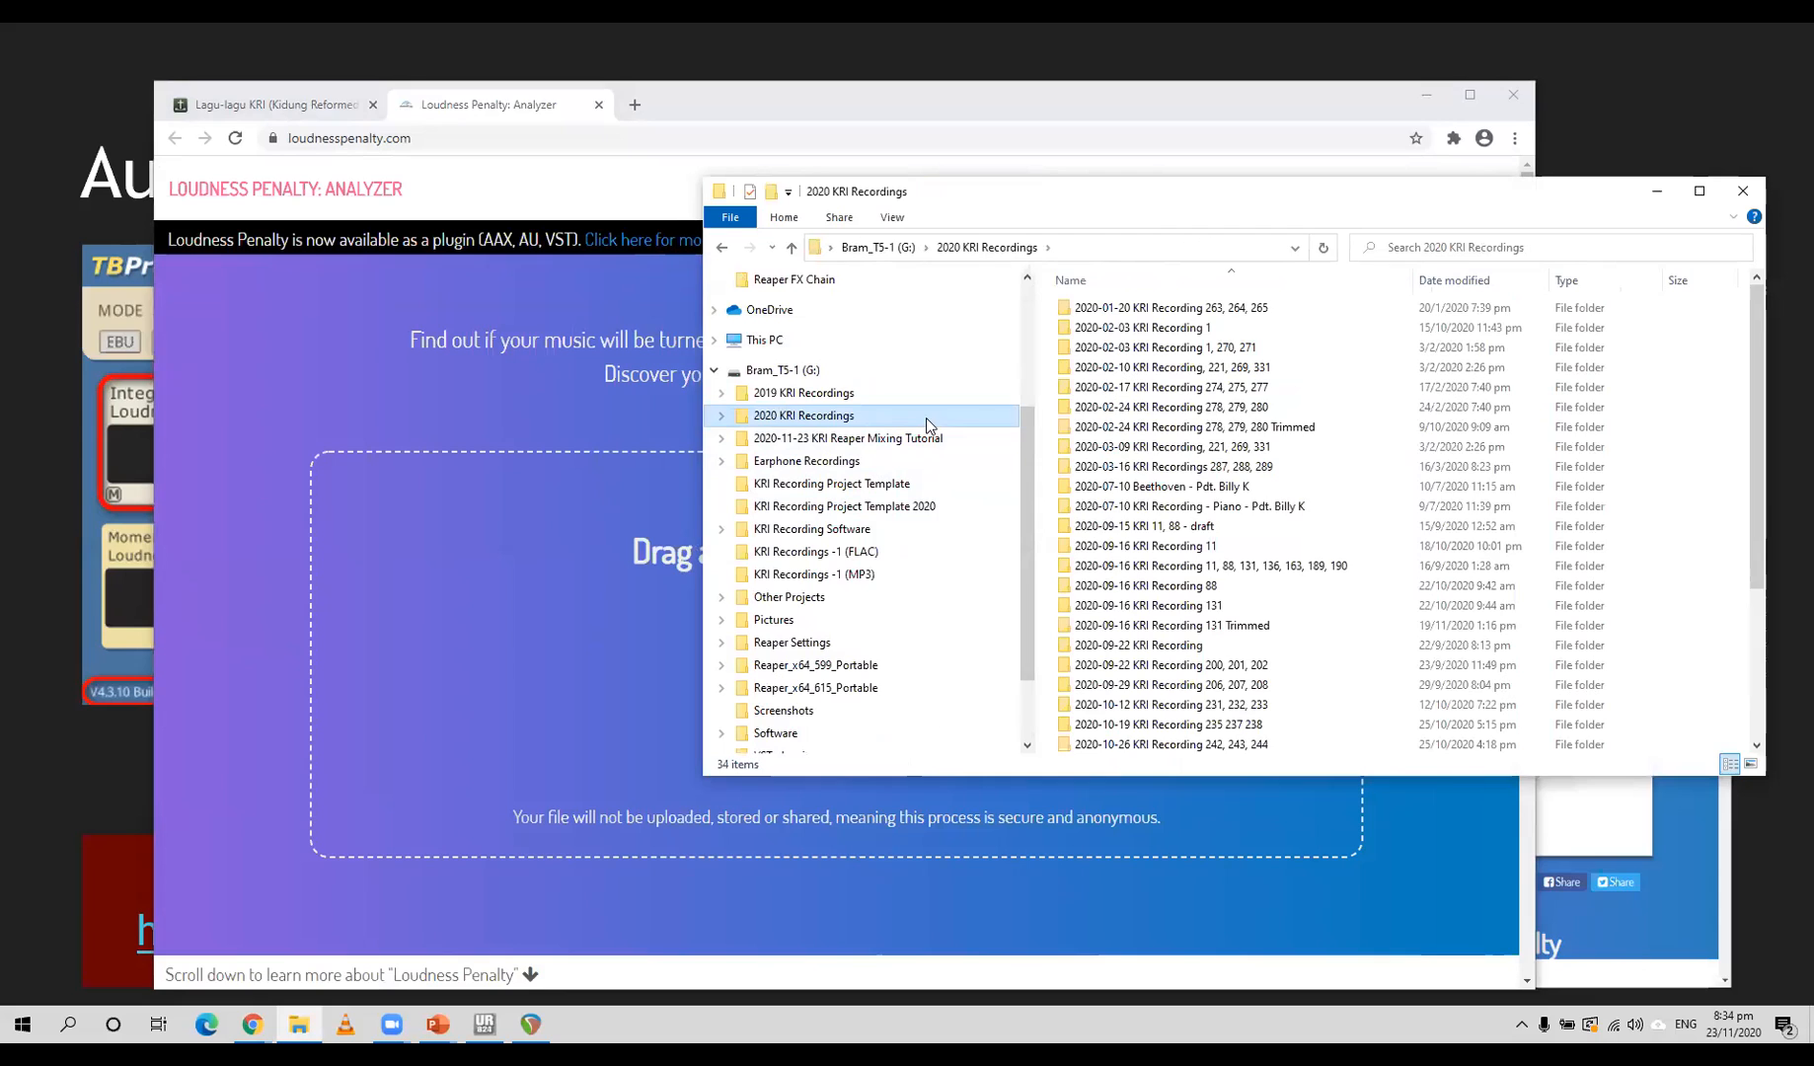
Open the 2020-11-09 KRI Recording 198 subfolder inside the 2020-11-09 KRI Recording 198 Trimmed folder.
{"action": "scroll", "coordinate": [1189, 622], "scroll_direction": "down", "scroll_amount": 4}
{"action": "double_click", "coordinate": [1219, 647]}
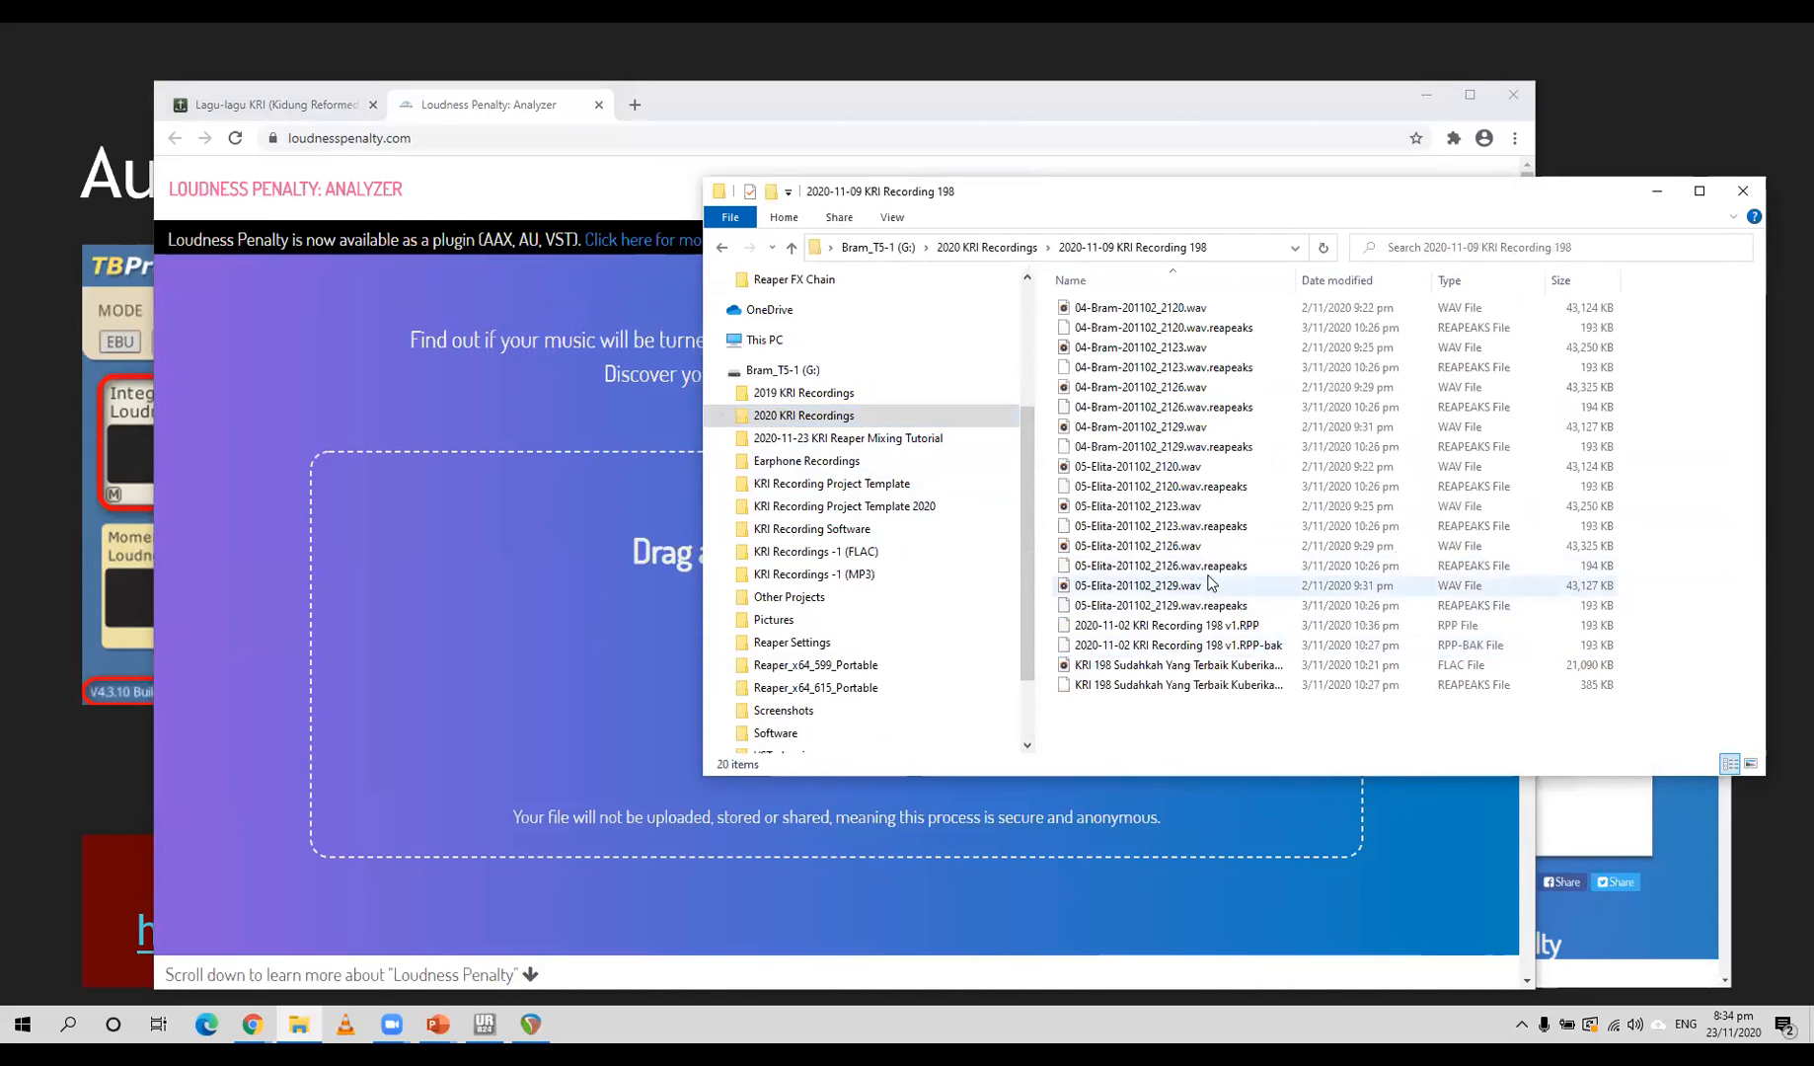
{"action": "left_click", "coordinate": [987, 247]}
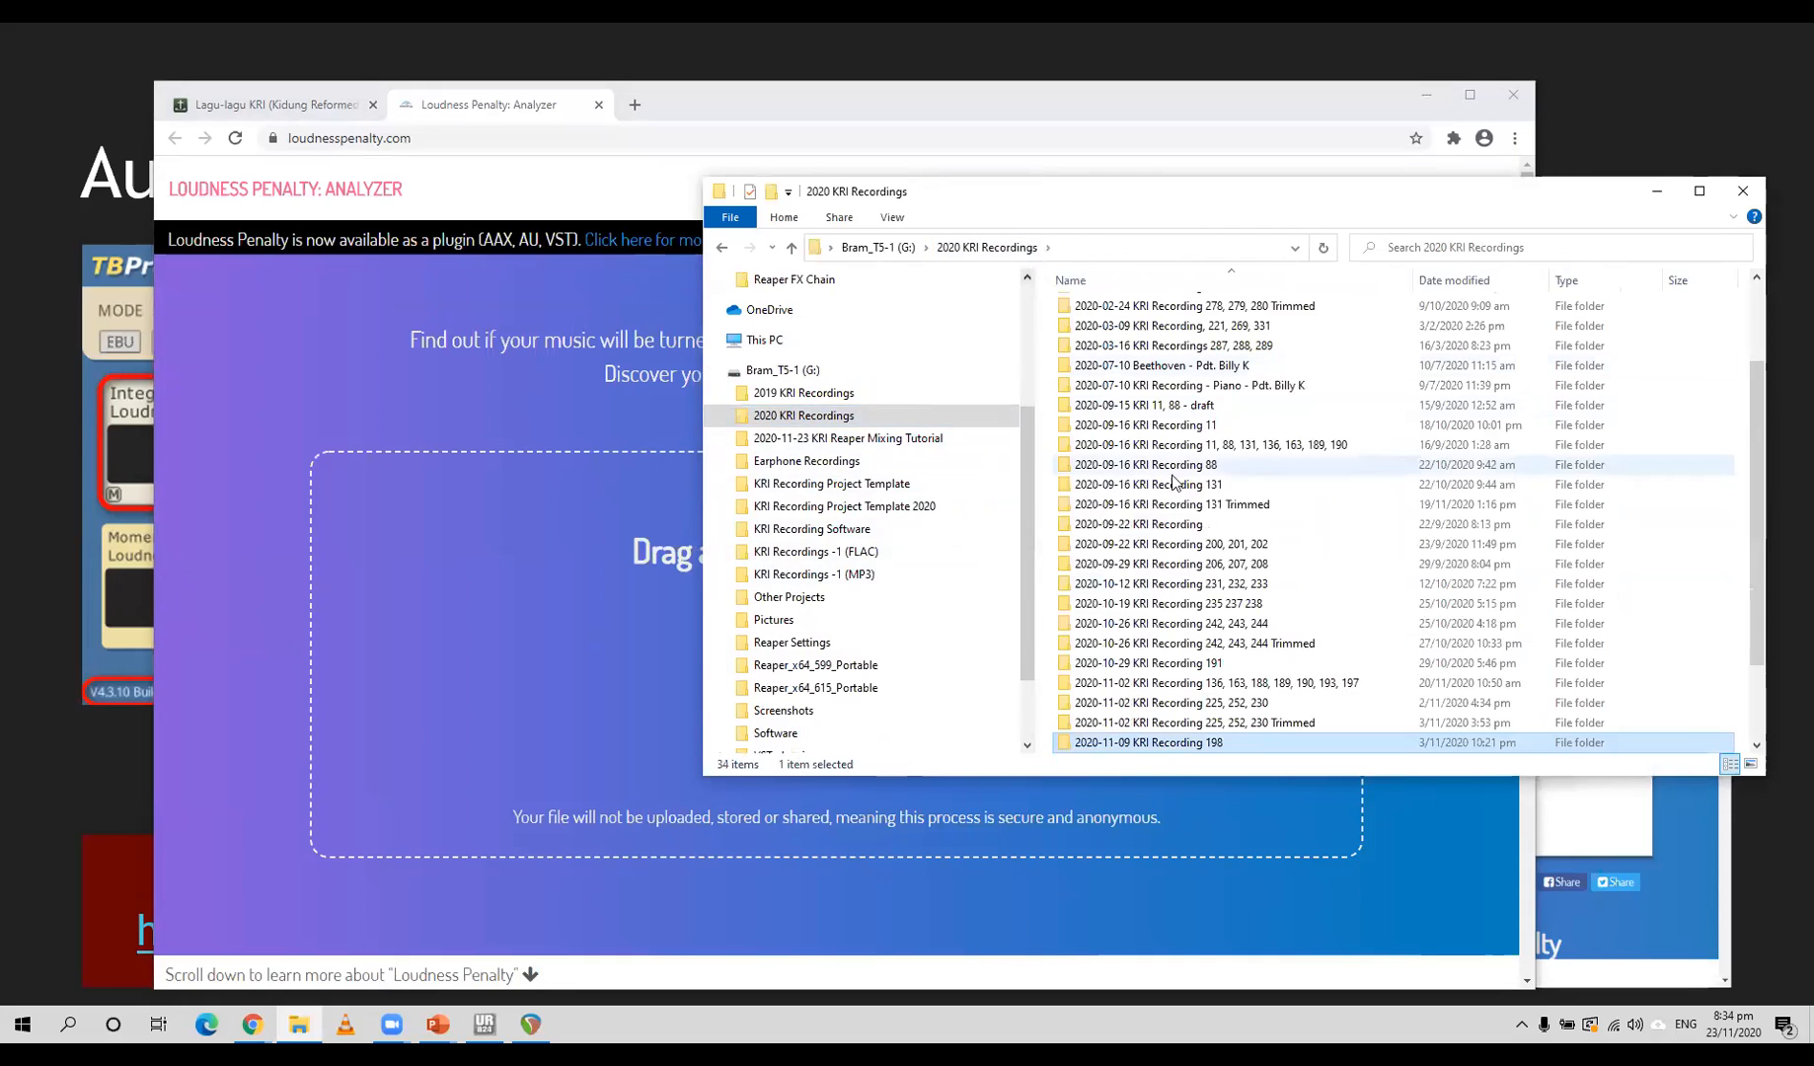
{"action": "left_click", "coordinate": [1268, 664]}
{"action": "double_click", "coordinate": [1269, 664]}
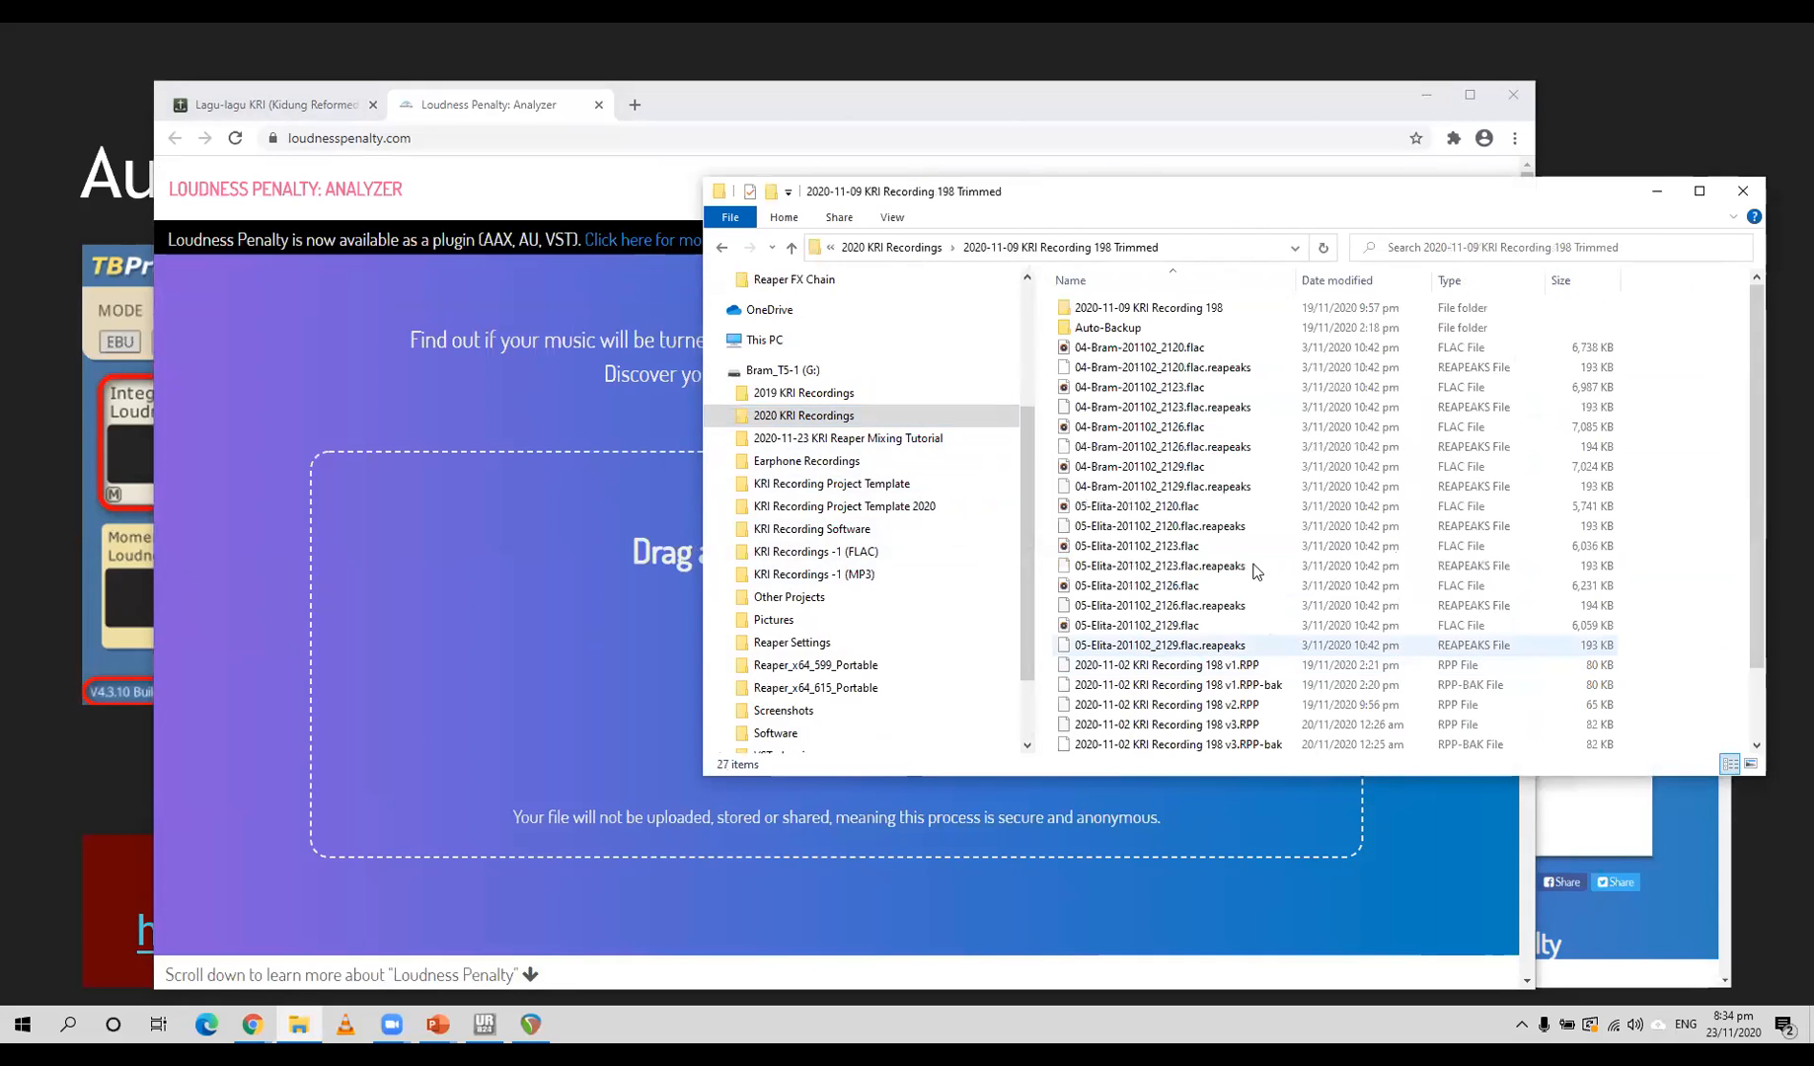
{"action": "double_click", "coordinate": [1181, 310]}
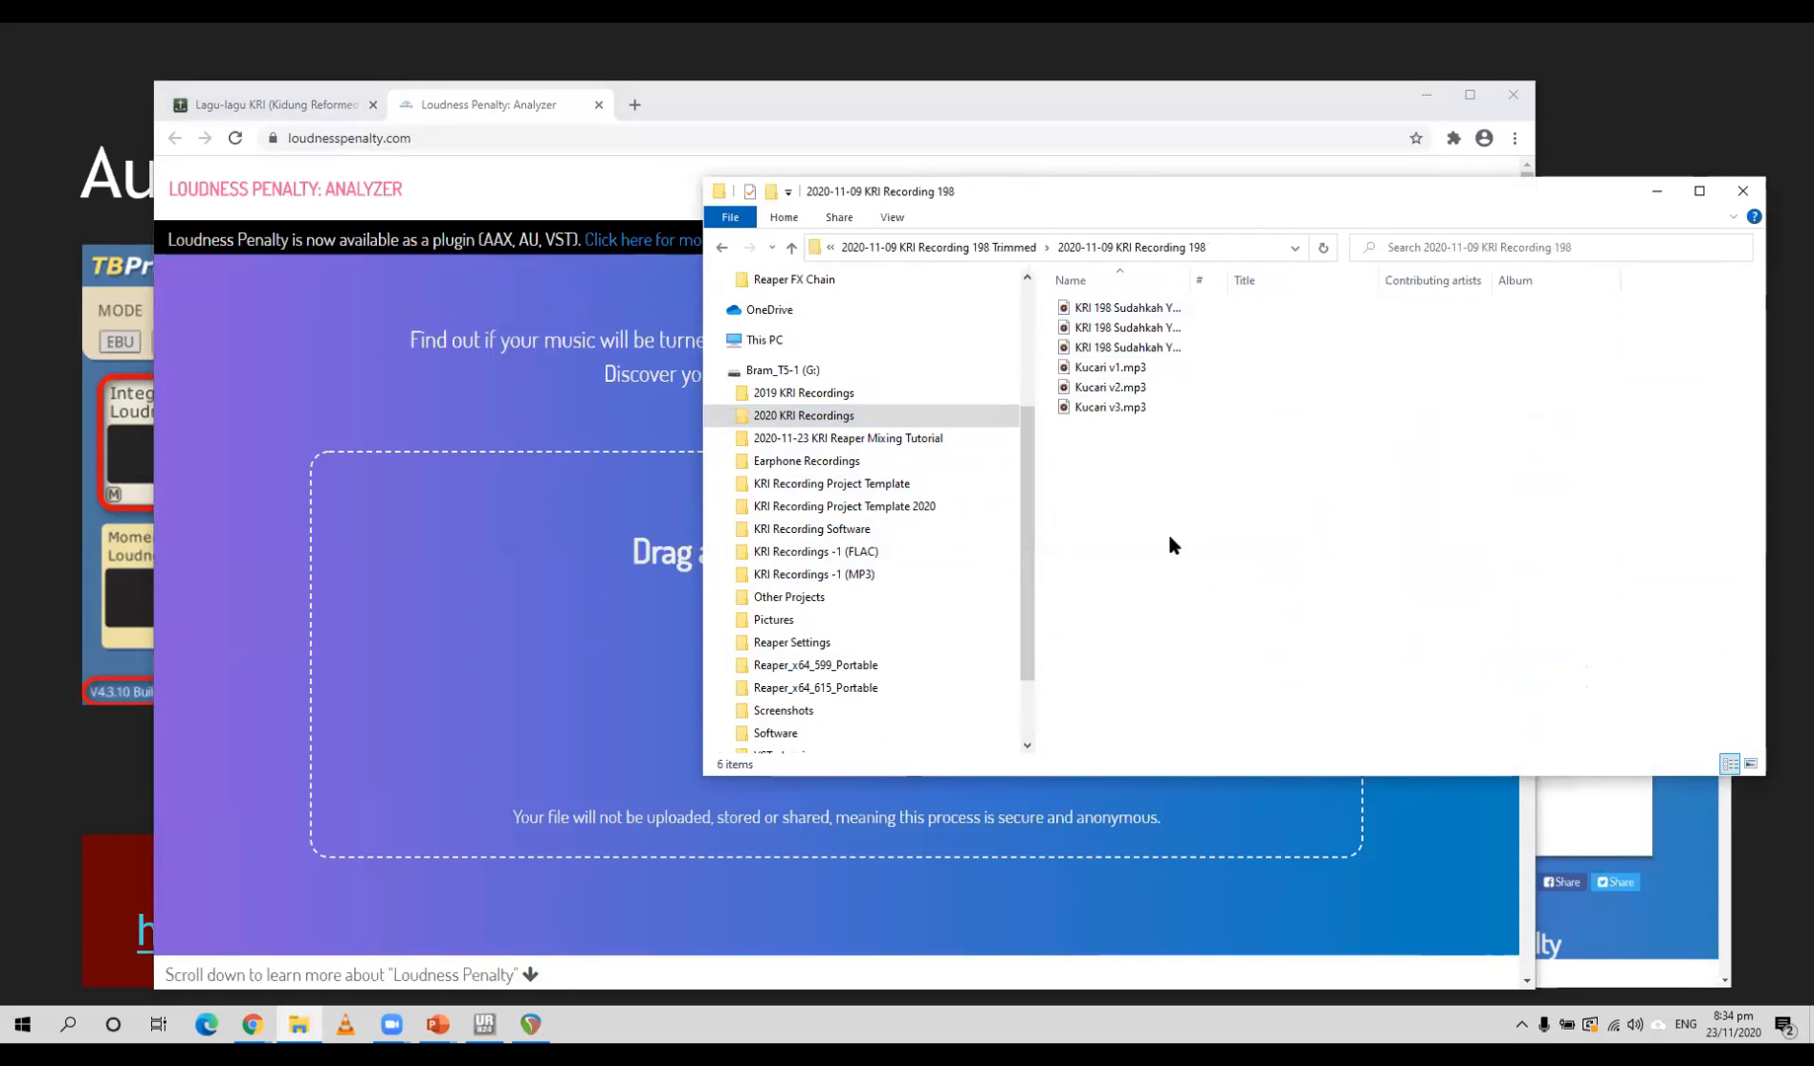
Widen the file name column and try to load KRI 198 Sudahkah Yang Terbaik Kuberikan.mp3 into the Loudness Penalty analyzer.
{"action": "left_click_drag", "start_coordinate": [1236, 293], "coordinate": [1391, 294]}
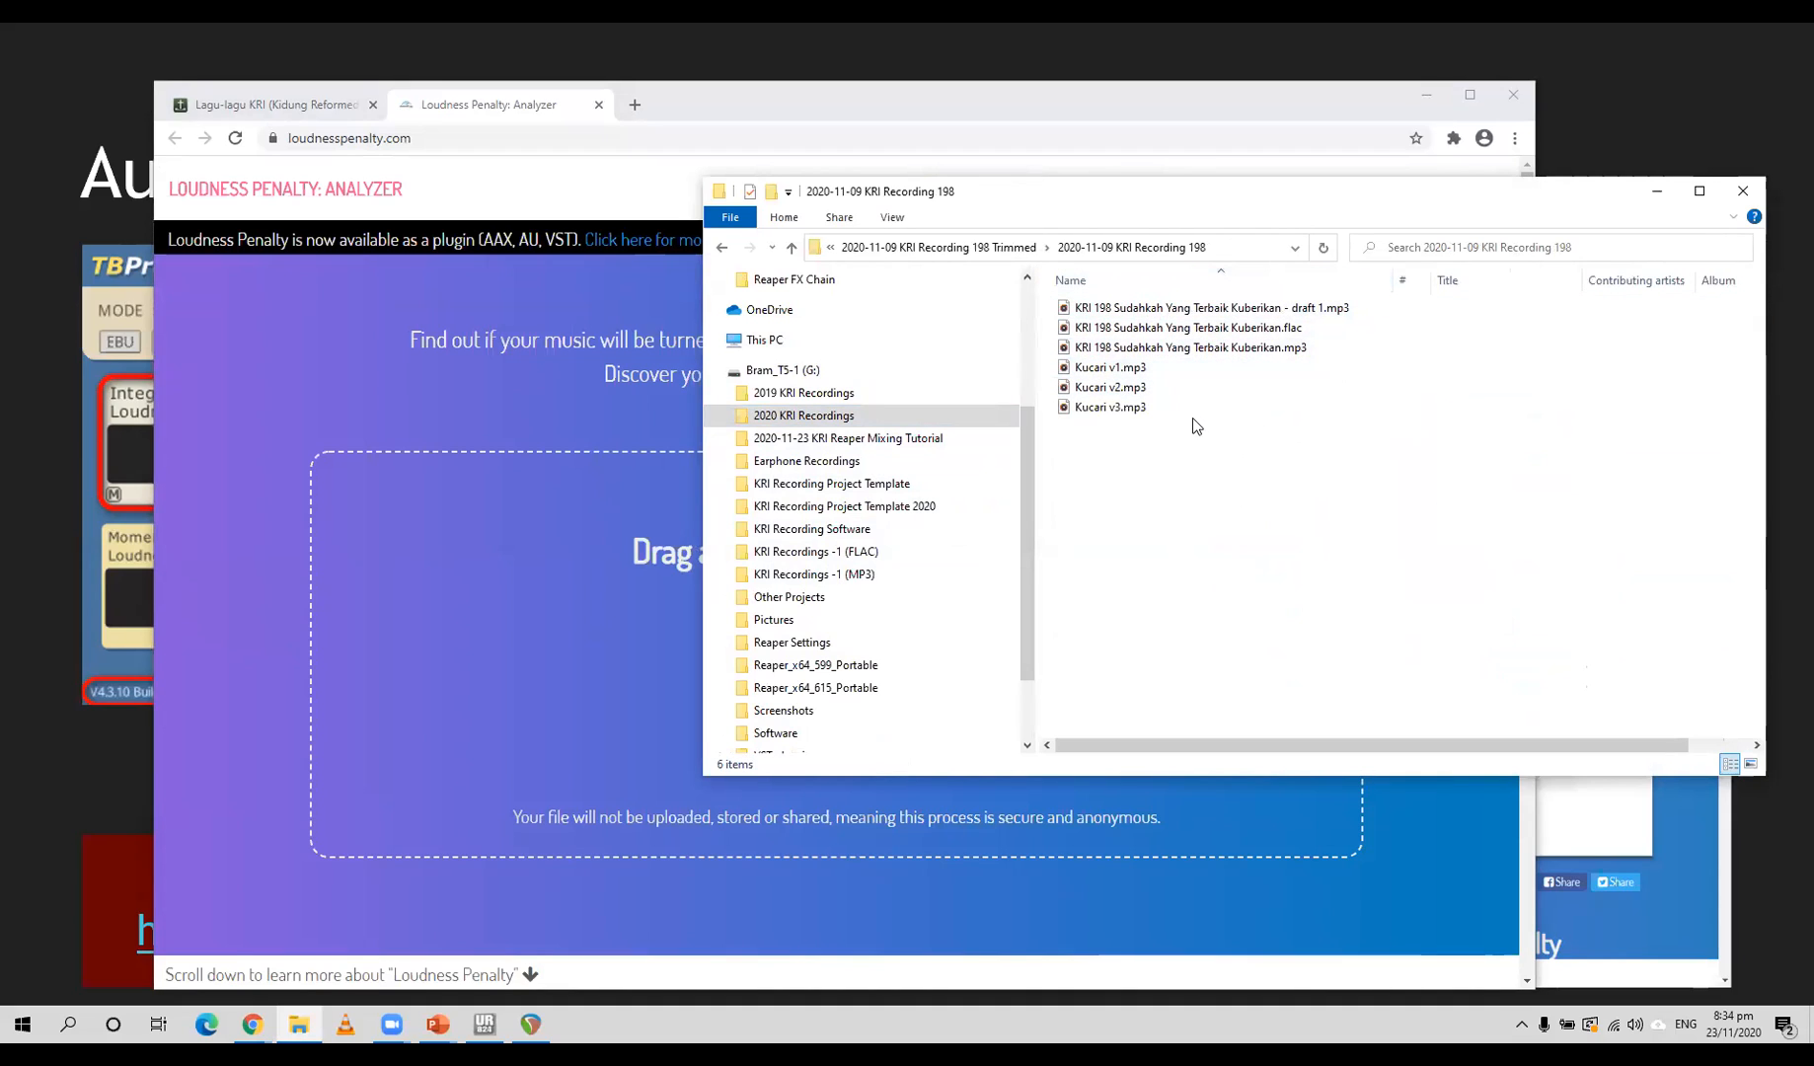
{"action": "left_click", "coordinate": [1228, 350]}
{"action": "left_click_drag", "start_coordinate": [1228, 350], "coordinate": [631, 621]}
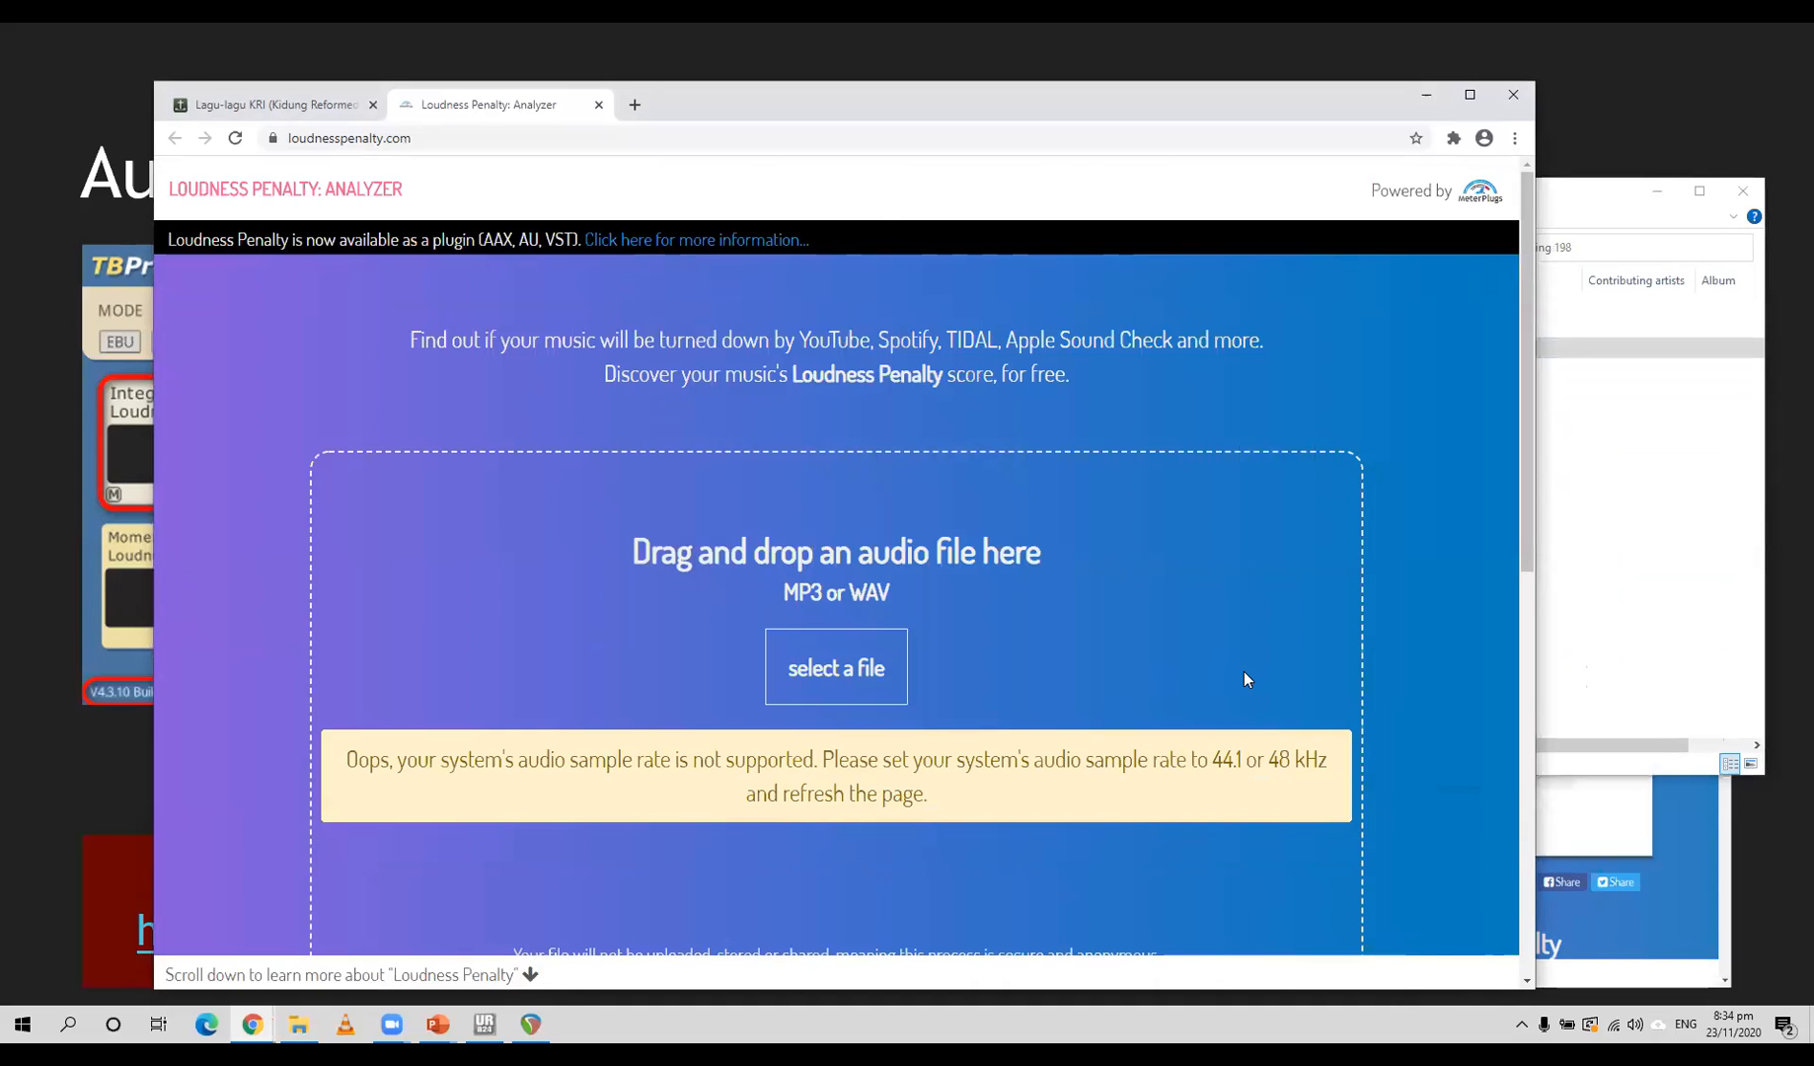
Change the Windows playback device to Speakers (Realtek(R) Audio).
{"action": "right_click", "coordinate": [1636, 1024]}
{"action": "left_click", "coordinate": [1636, 1026]}
{"action": "left_click", "coordinate": [1614, 928]}
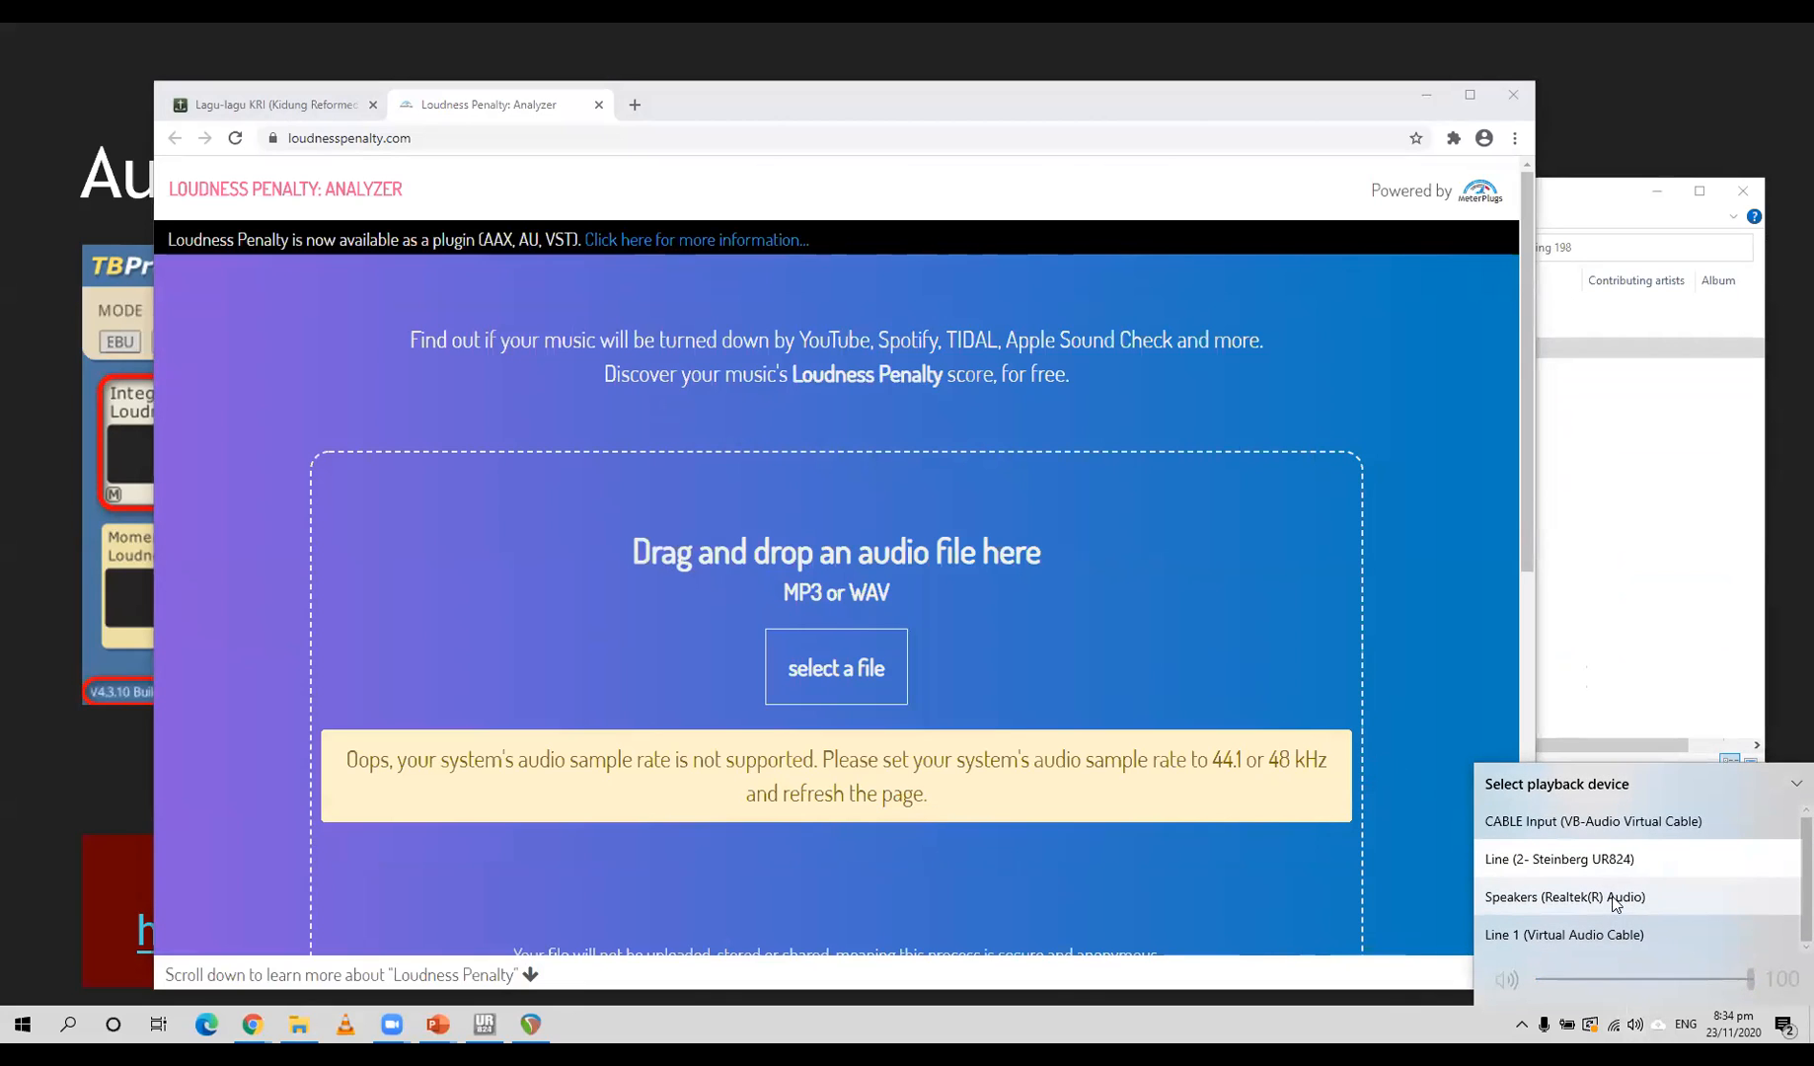
{"action": "left_click", "coordinate": [1612, 898]}
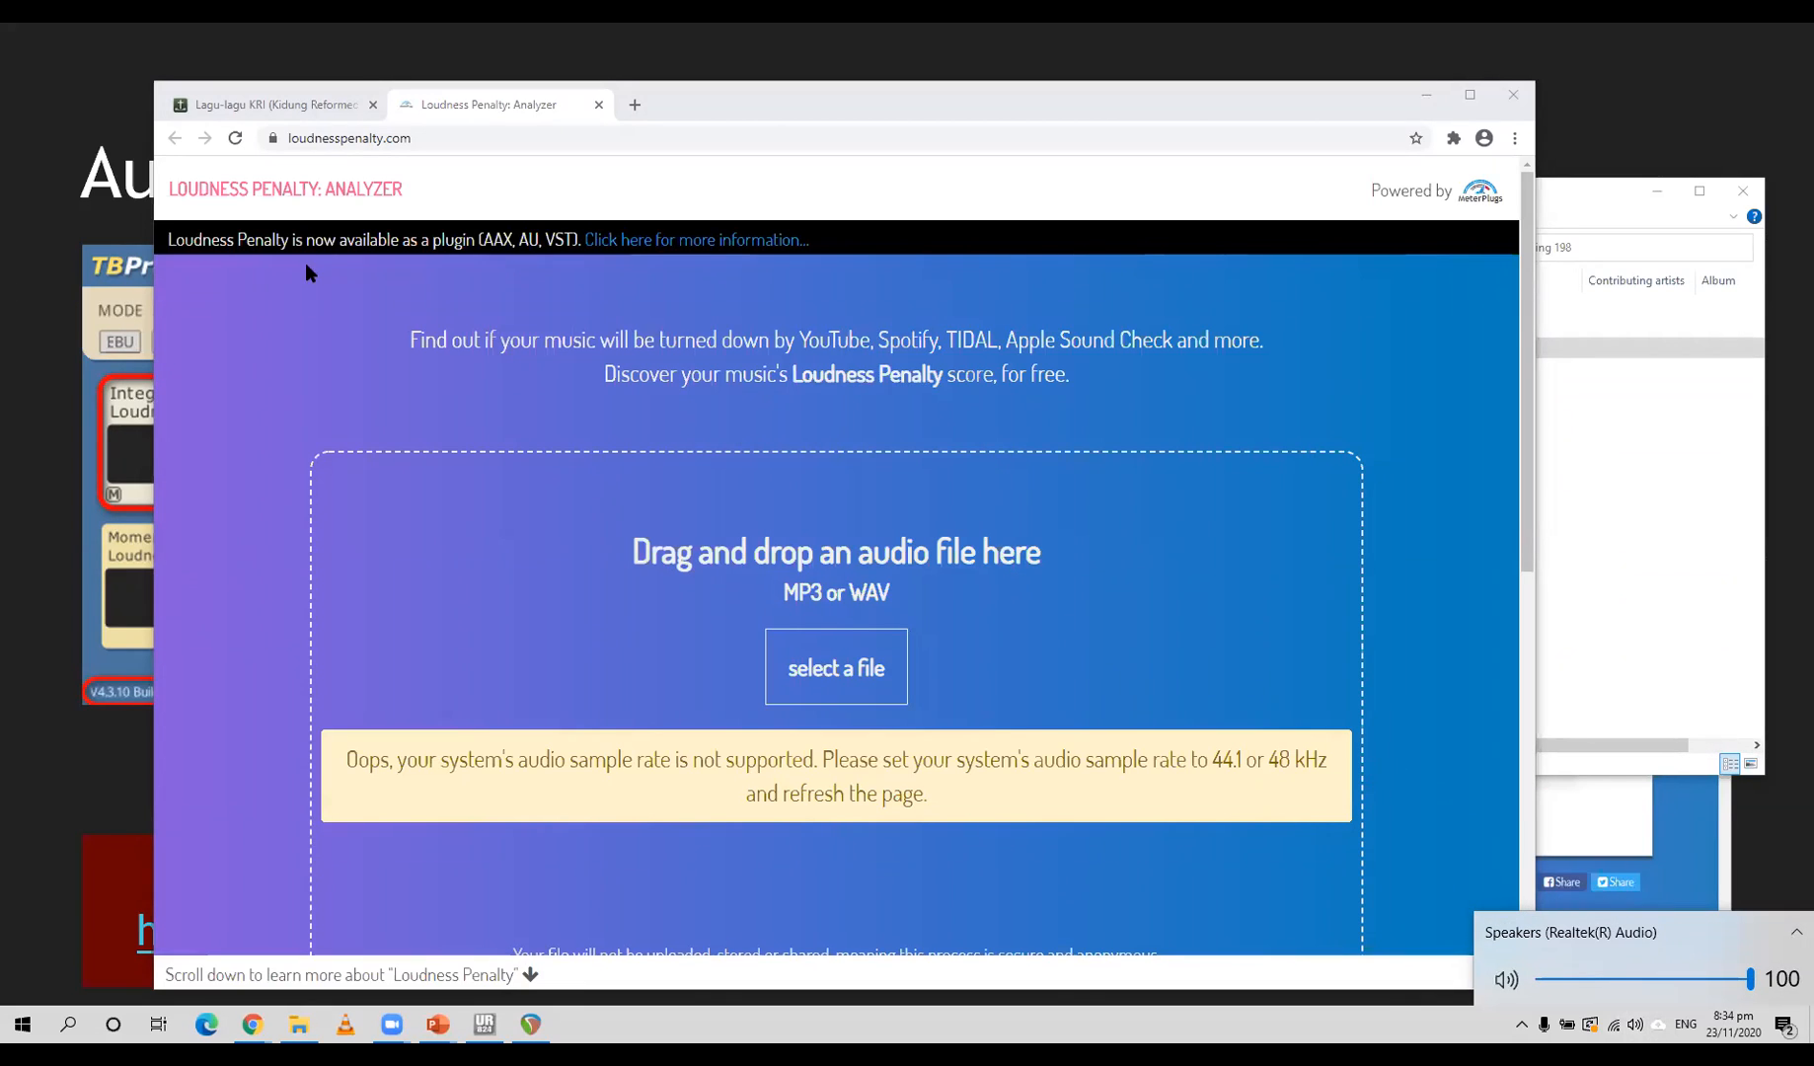
Reload the Loudness Penalty page and analyze KRI 198 Sudahkah Yang Terbaik Kuberikan.mp3.
{"action": "left_click", "coordinate": [235, 138]}
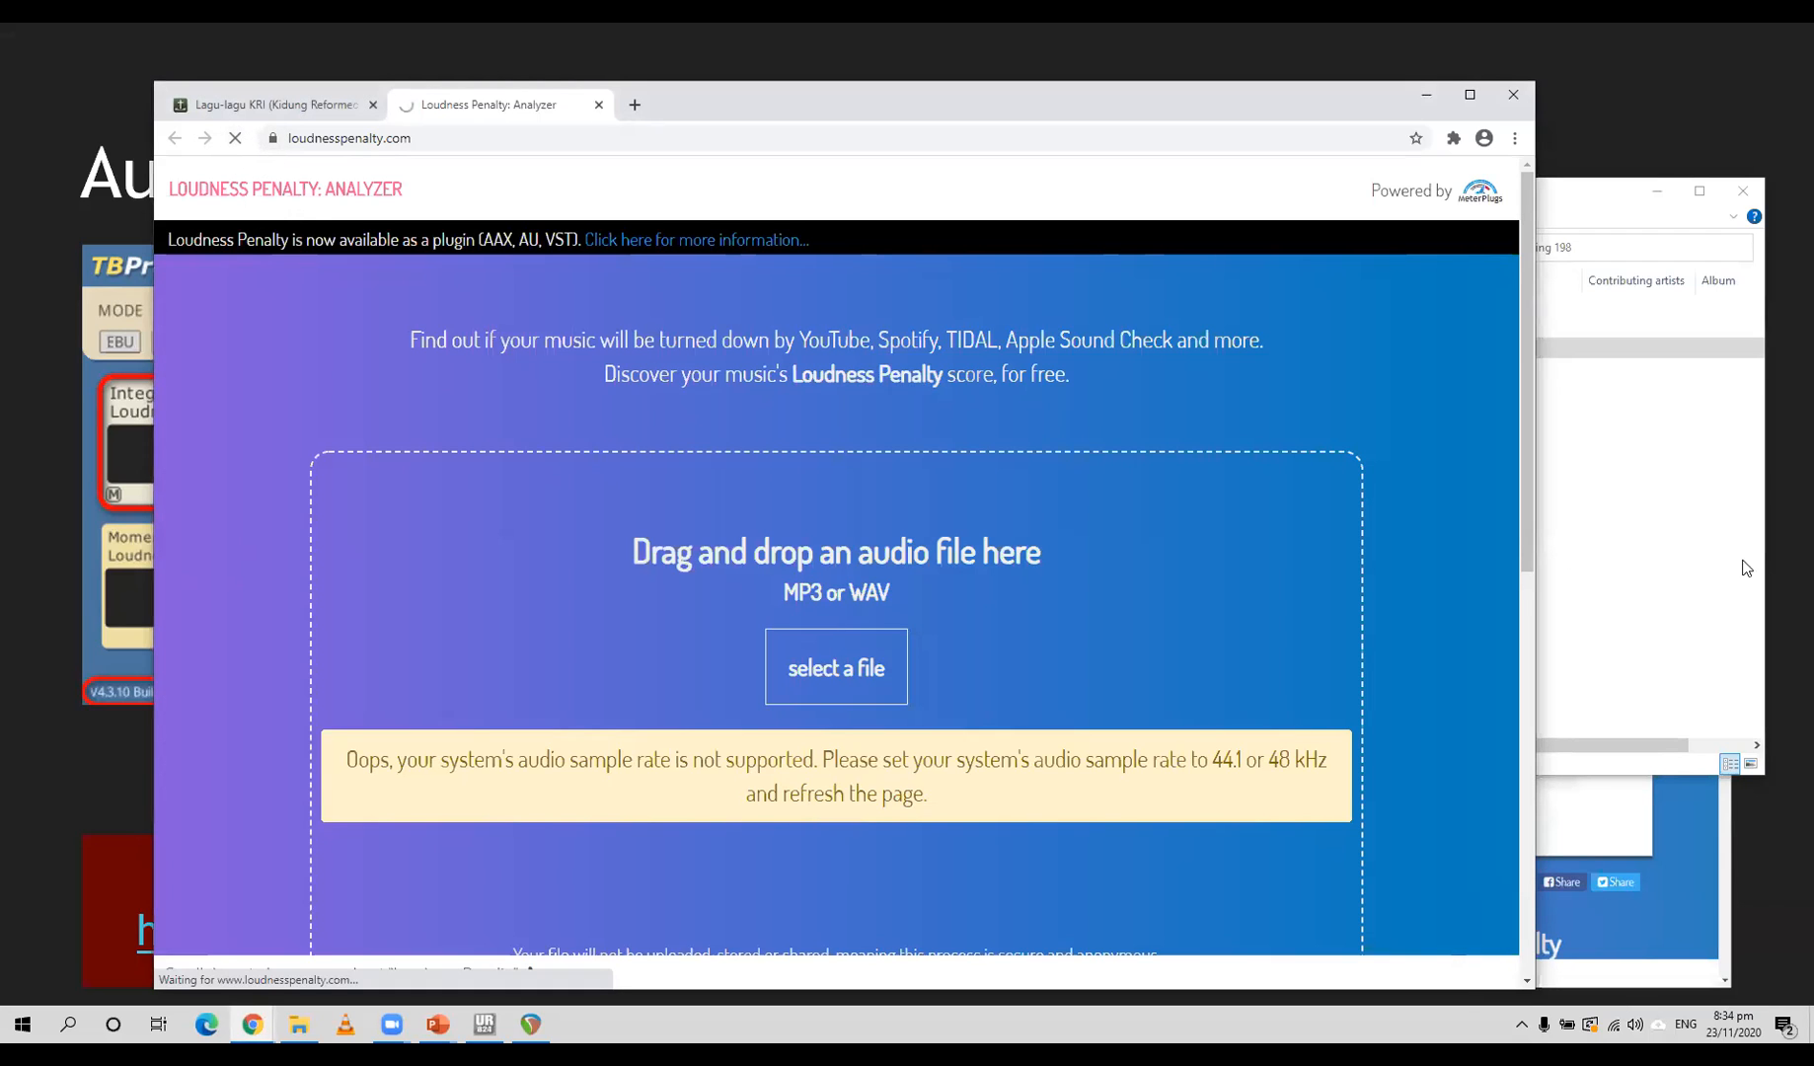
{"action": "left_click", "coordinate": [1551, 443]}
{"action": "left_click_drag", "start_coordinate": [1255, 347], "coordinate": [533, 642]}
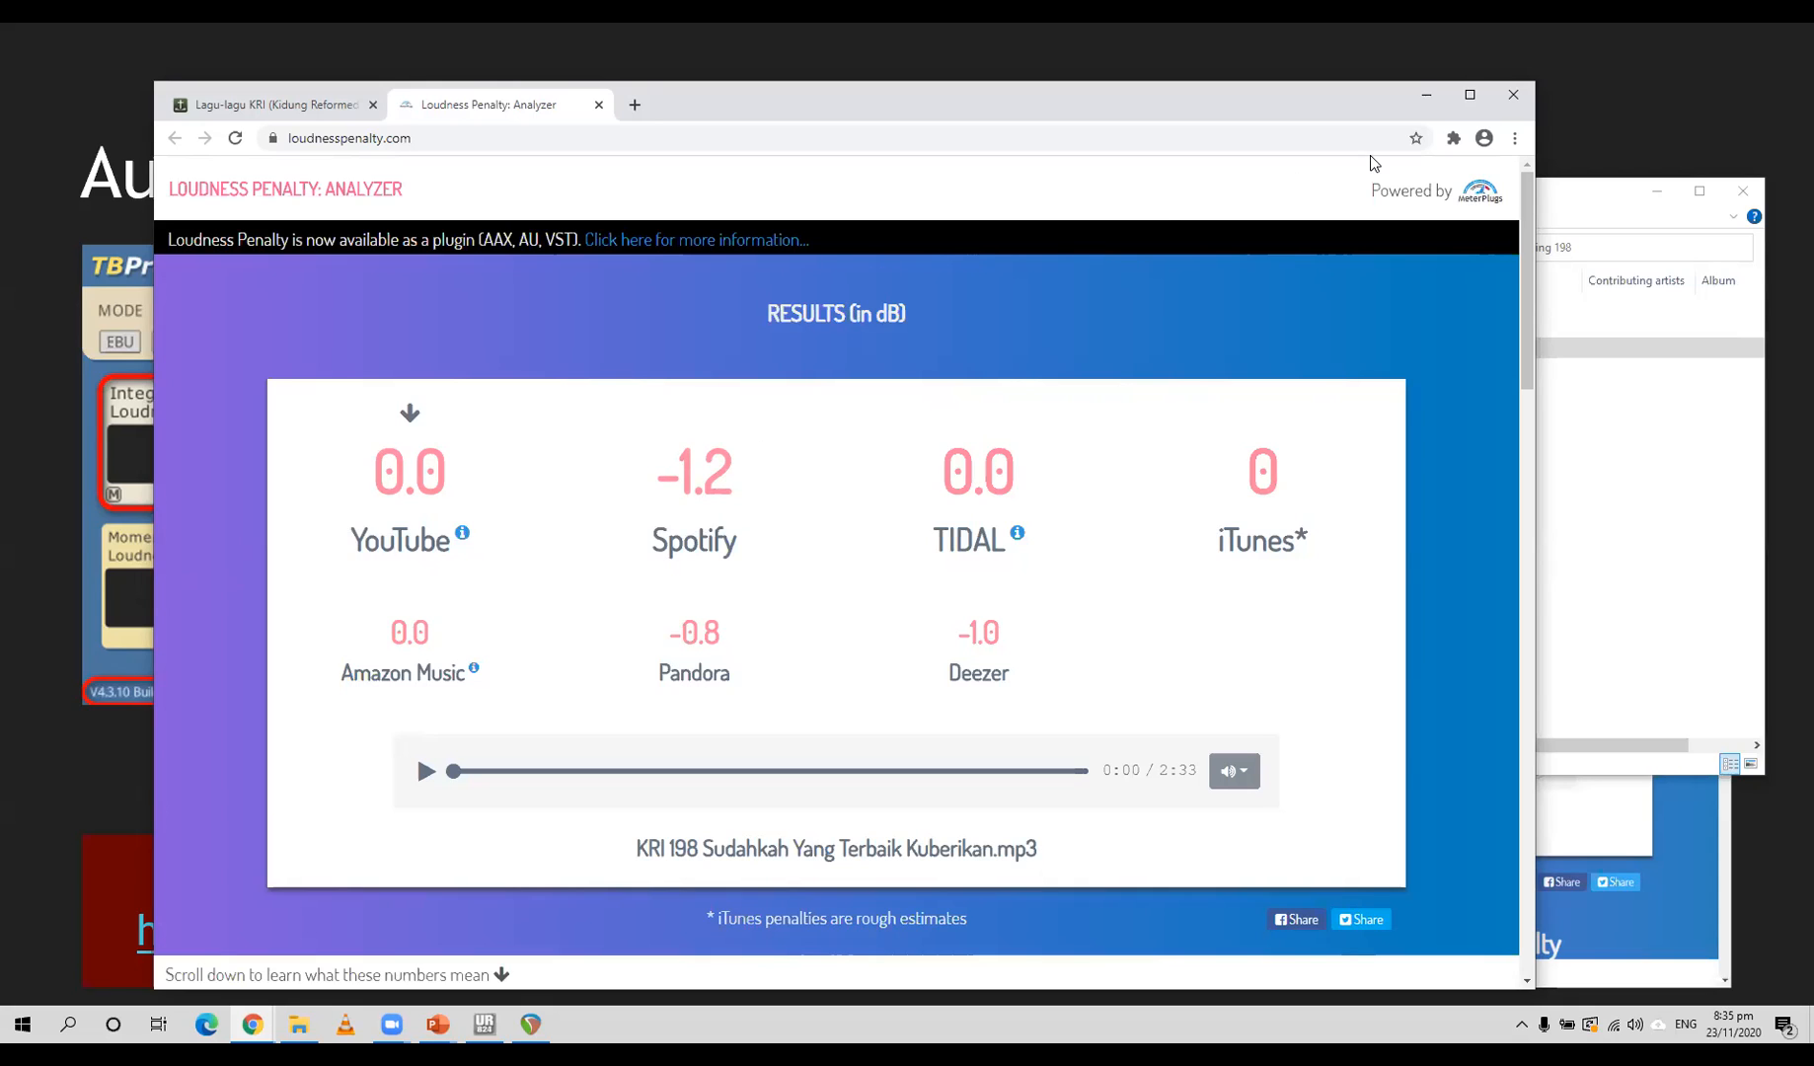
Minimize the browser, return to the PowerPoint slide show and advance to the slide with the loudness and LUFS articles.
{"action": "left_click", "coordinate": [1426, 95]}
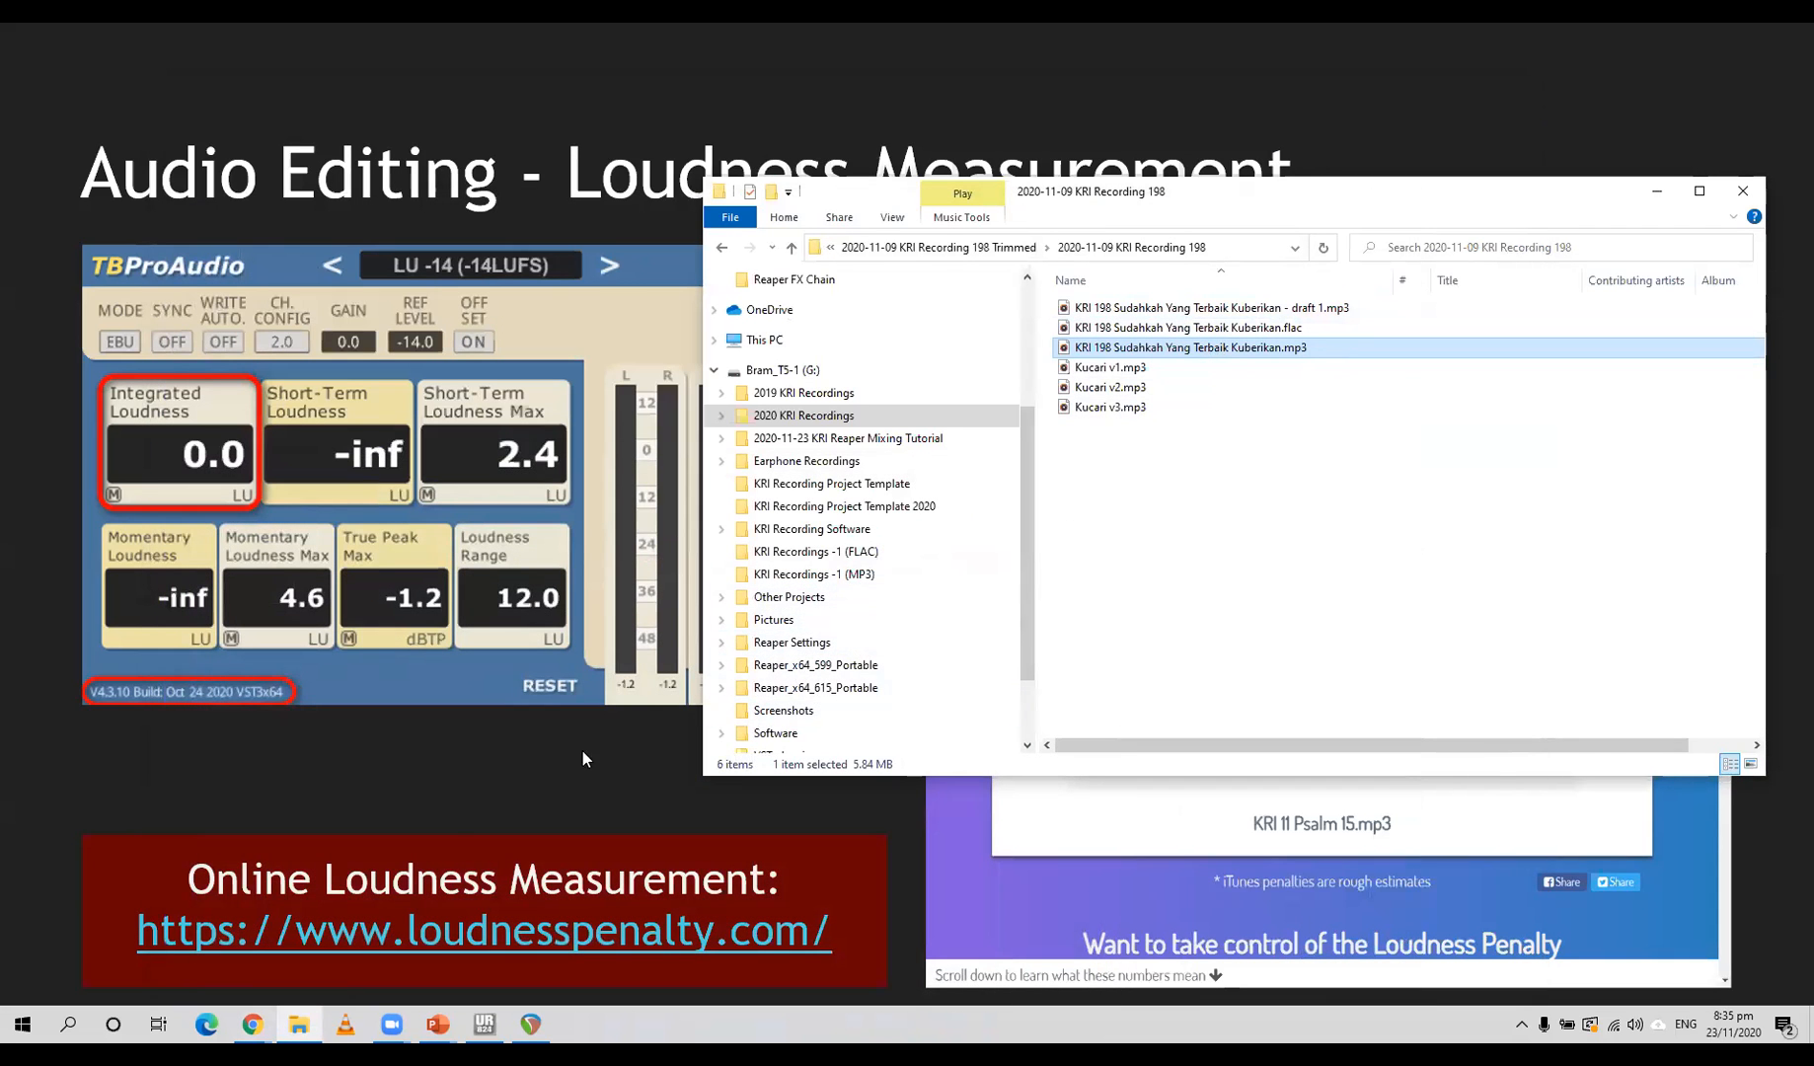
{"action": "key", "text": "alt+Tab"}
{"action": "left_click", "coordinate": [477, 812]}
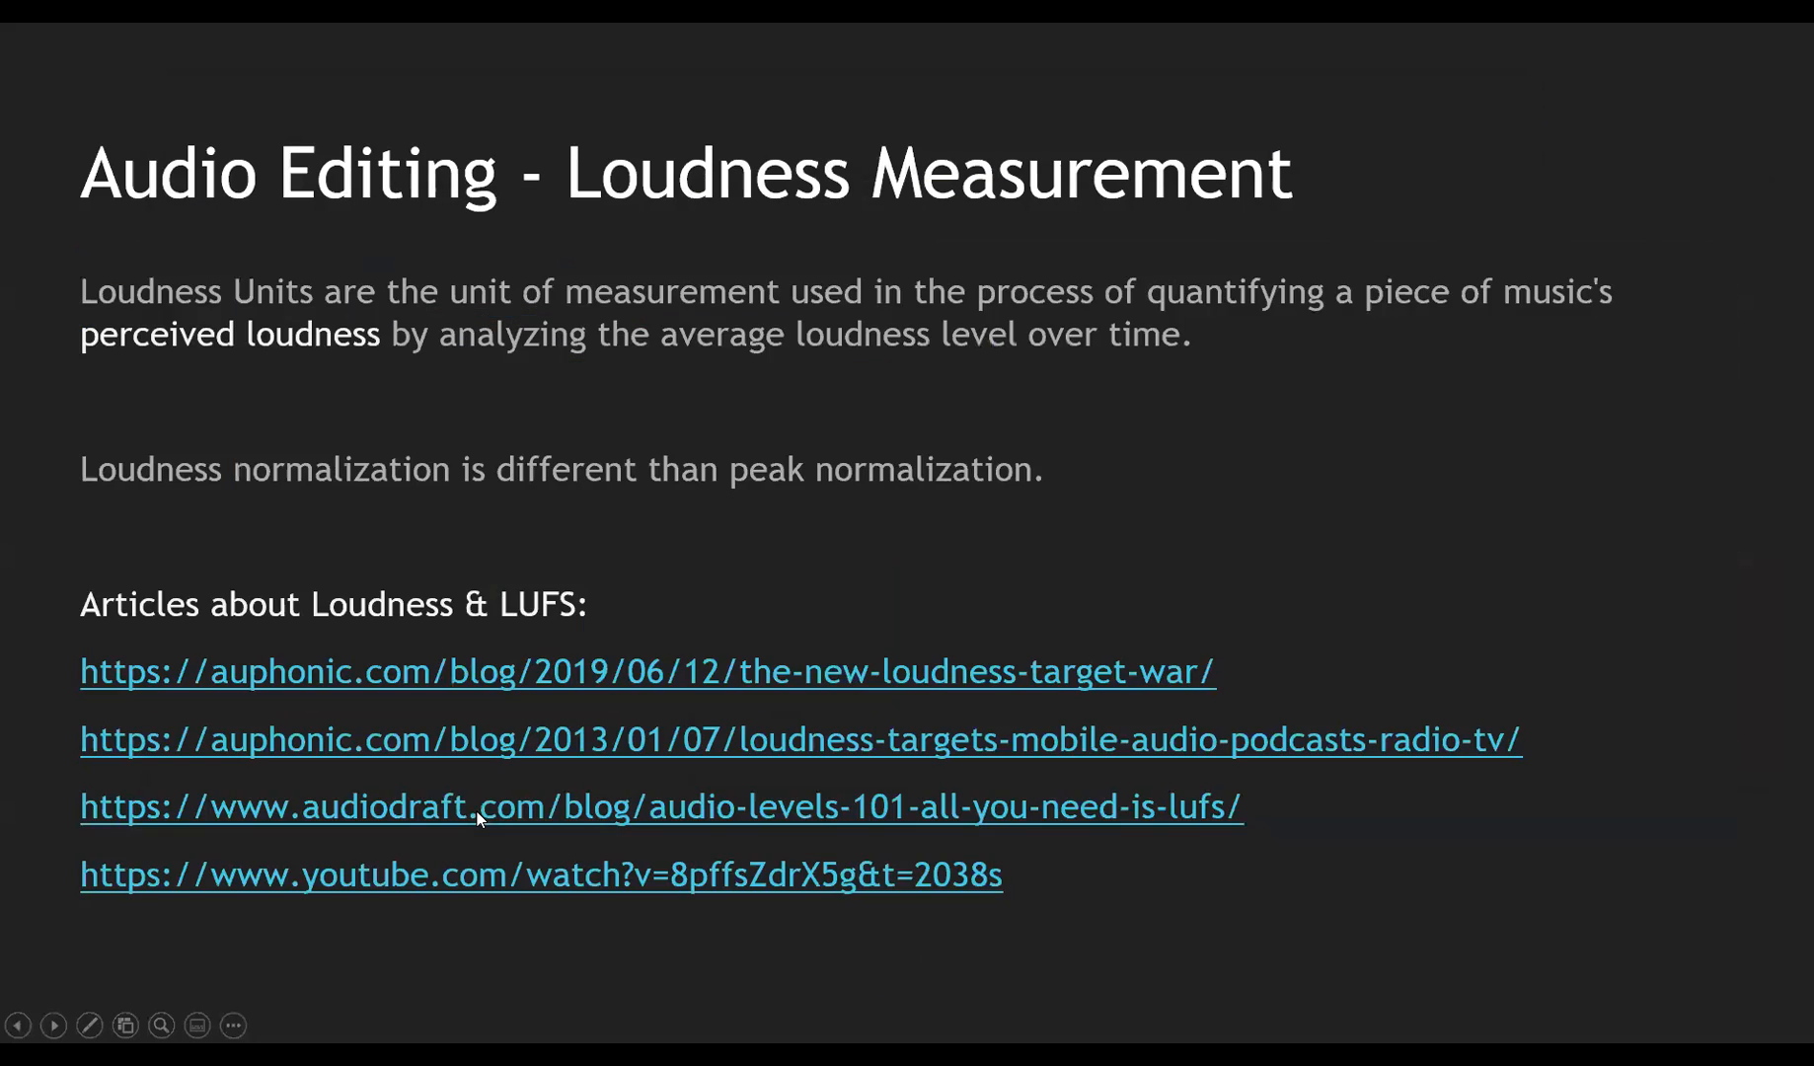
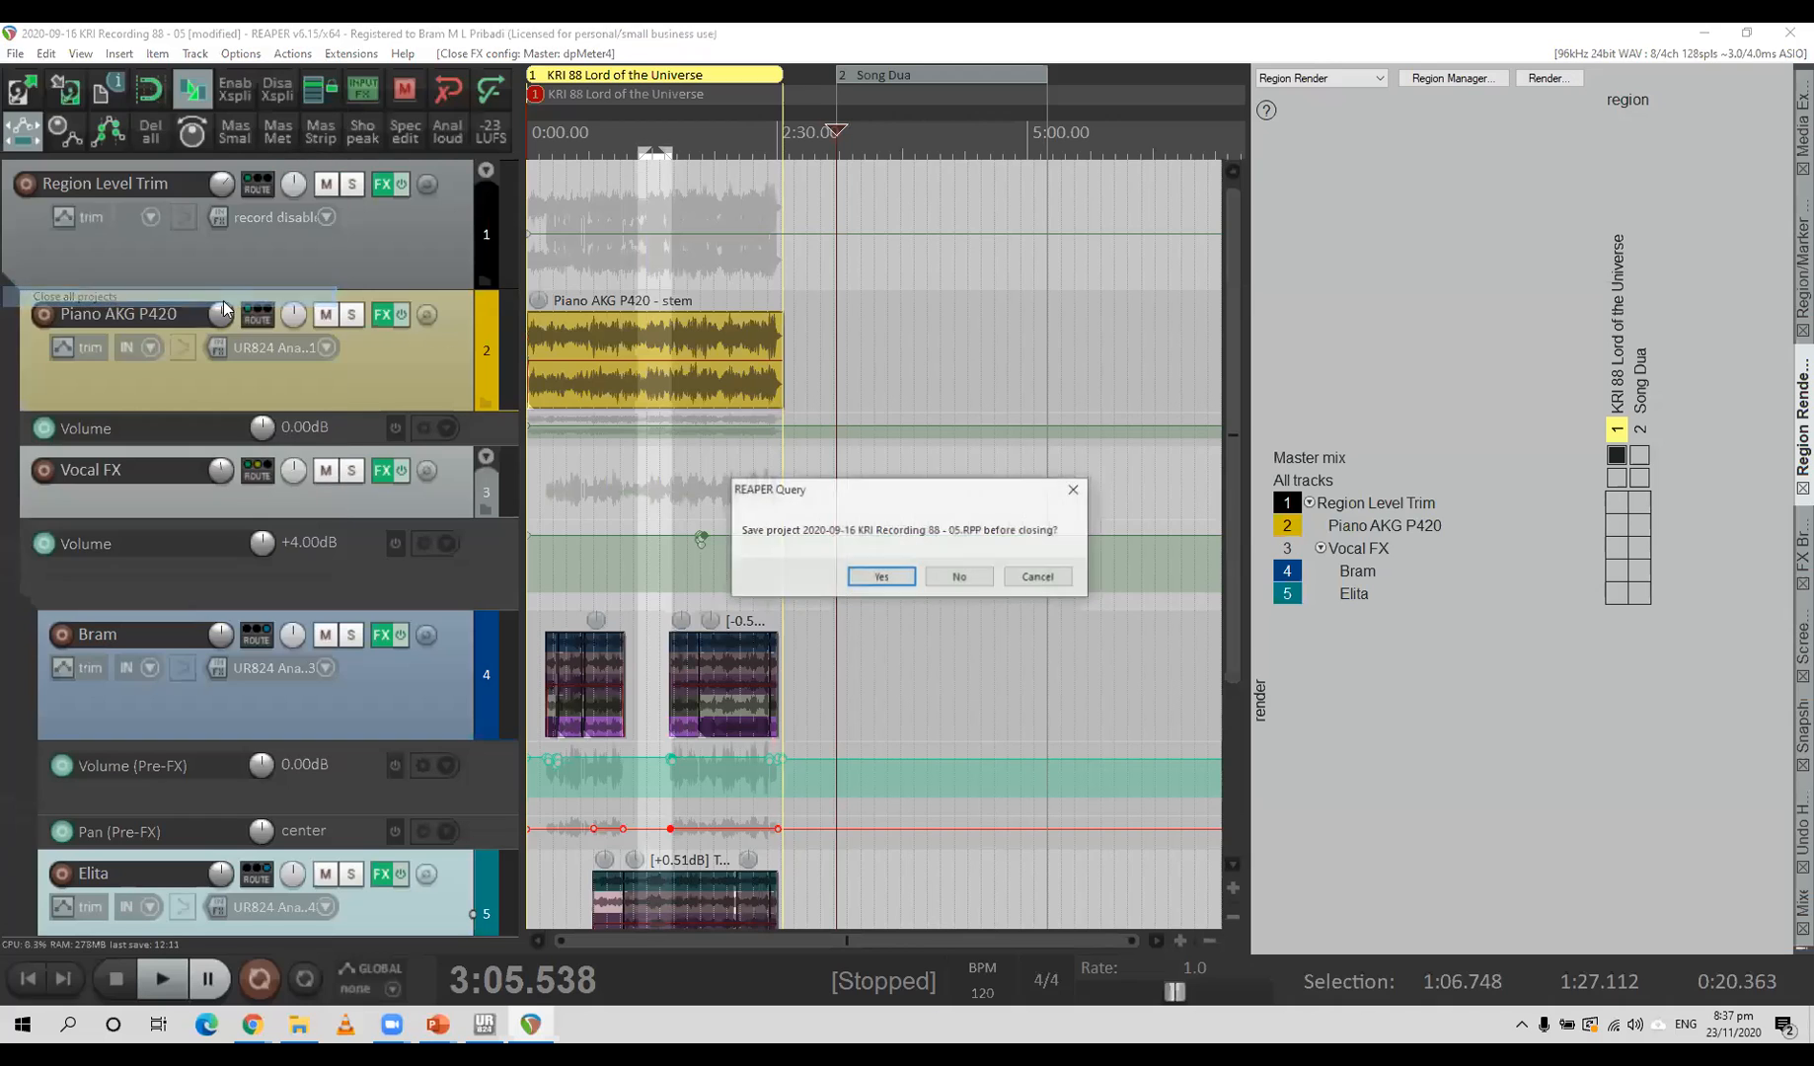
Save the closing project in REAPER and open 2020-11-23 KRI Reaper Tutorial 1.rpp from the 2020-11-23 KRI Reaper Mixing Tutorial folder.
{"action": "left_click", "coordinate": [882, 577]}
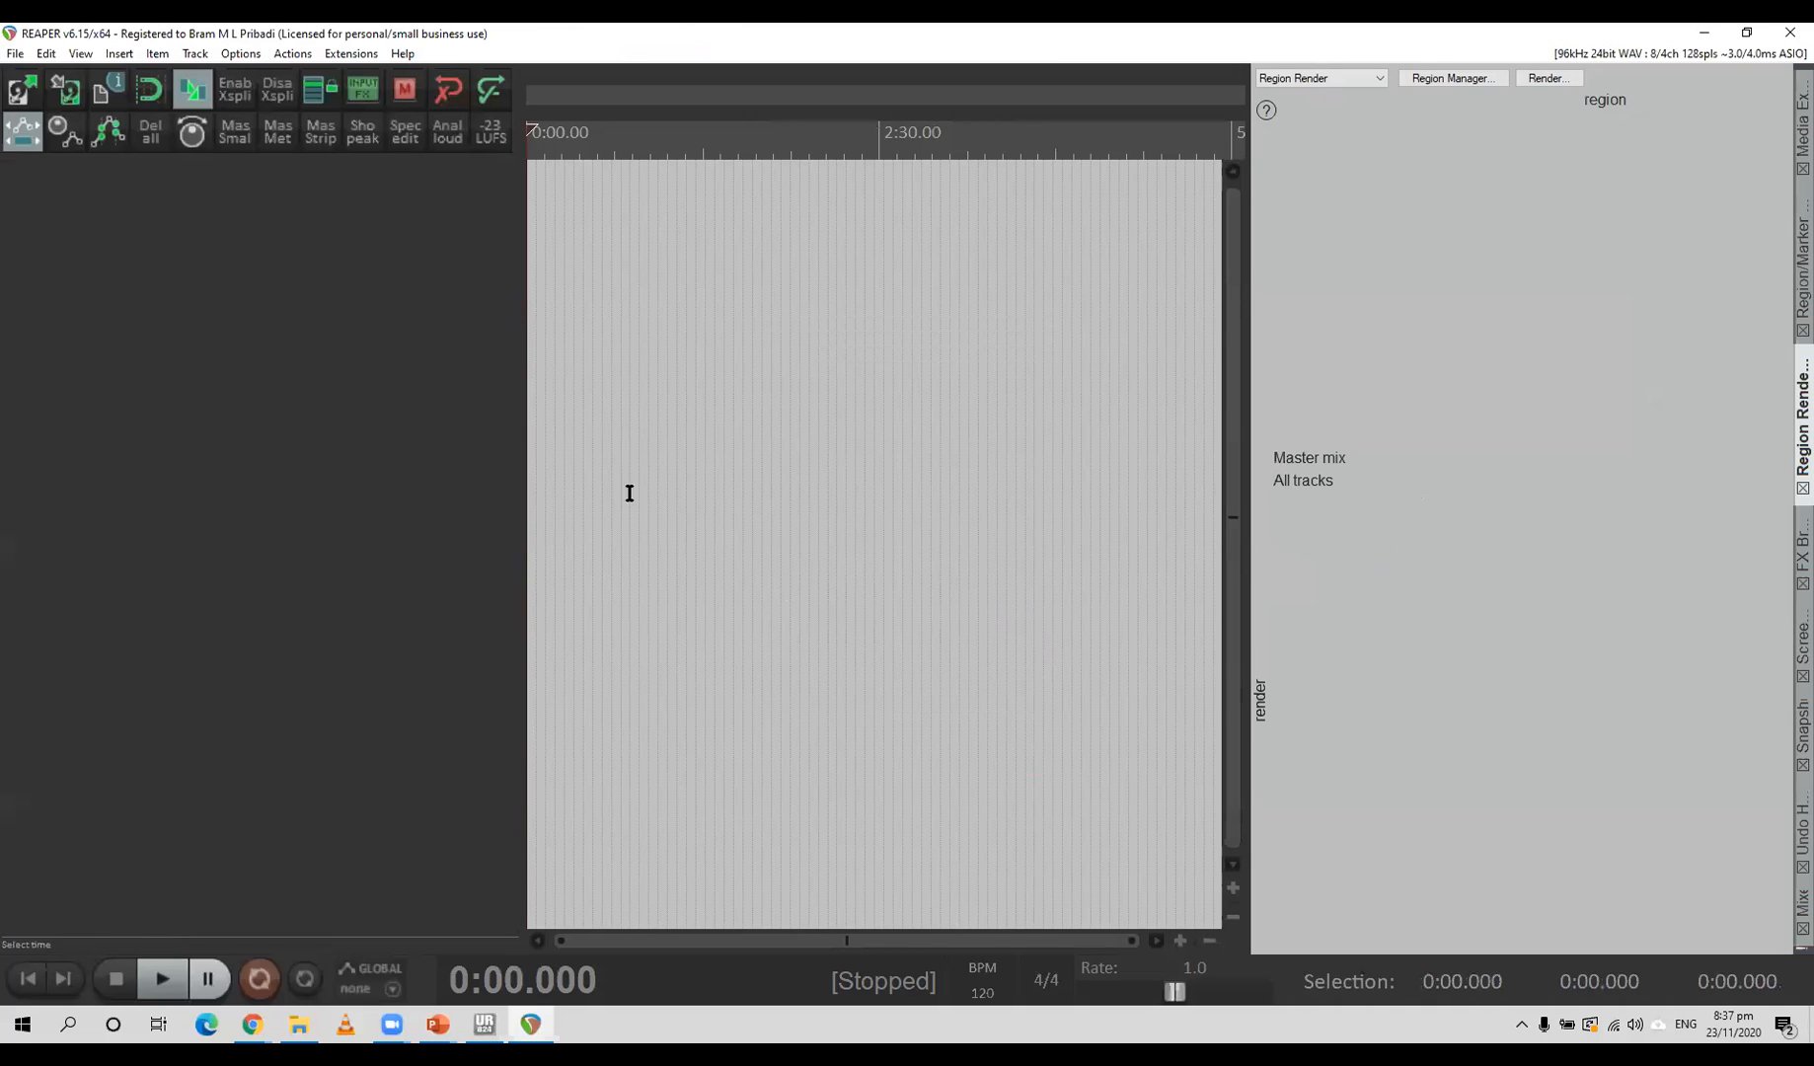
{"action": "left_click", "coordinate": [38, 94]}
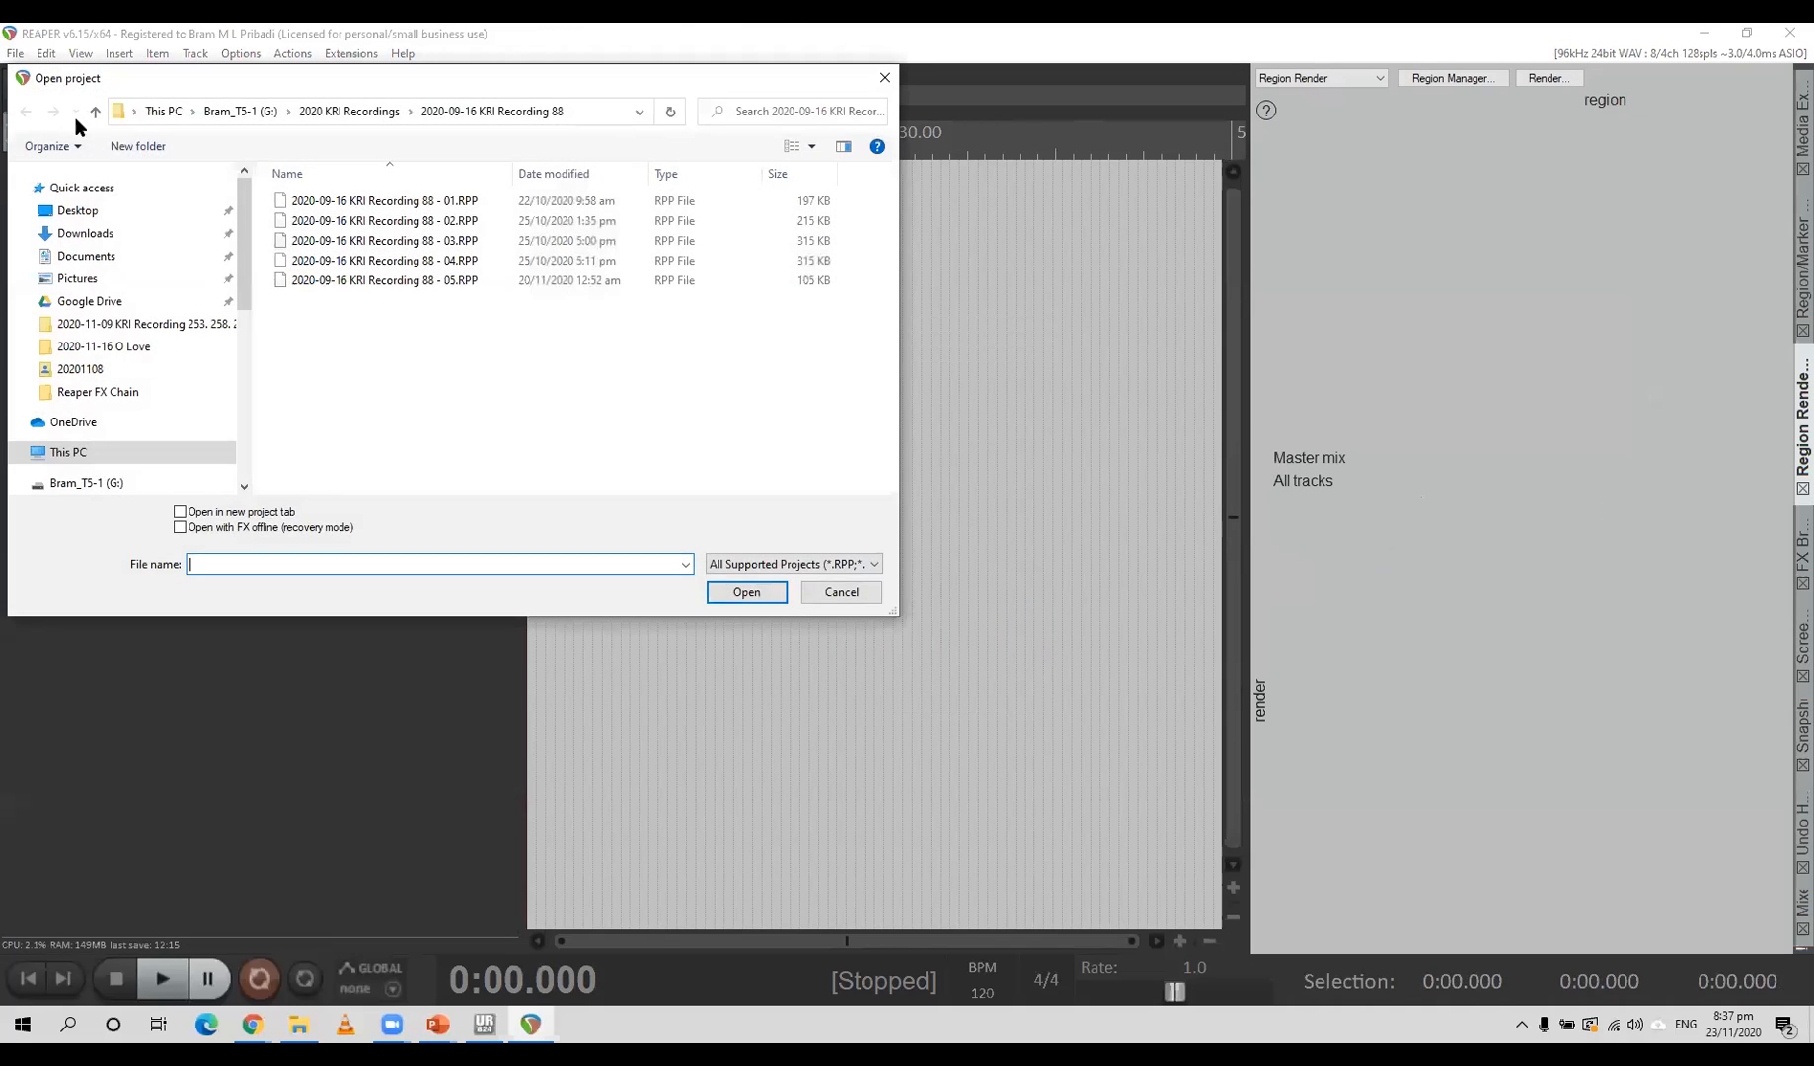
{"action": "left_click", "coordinate": [240, 111]}
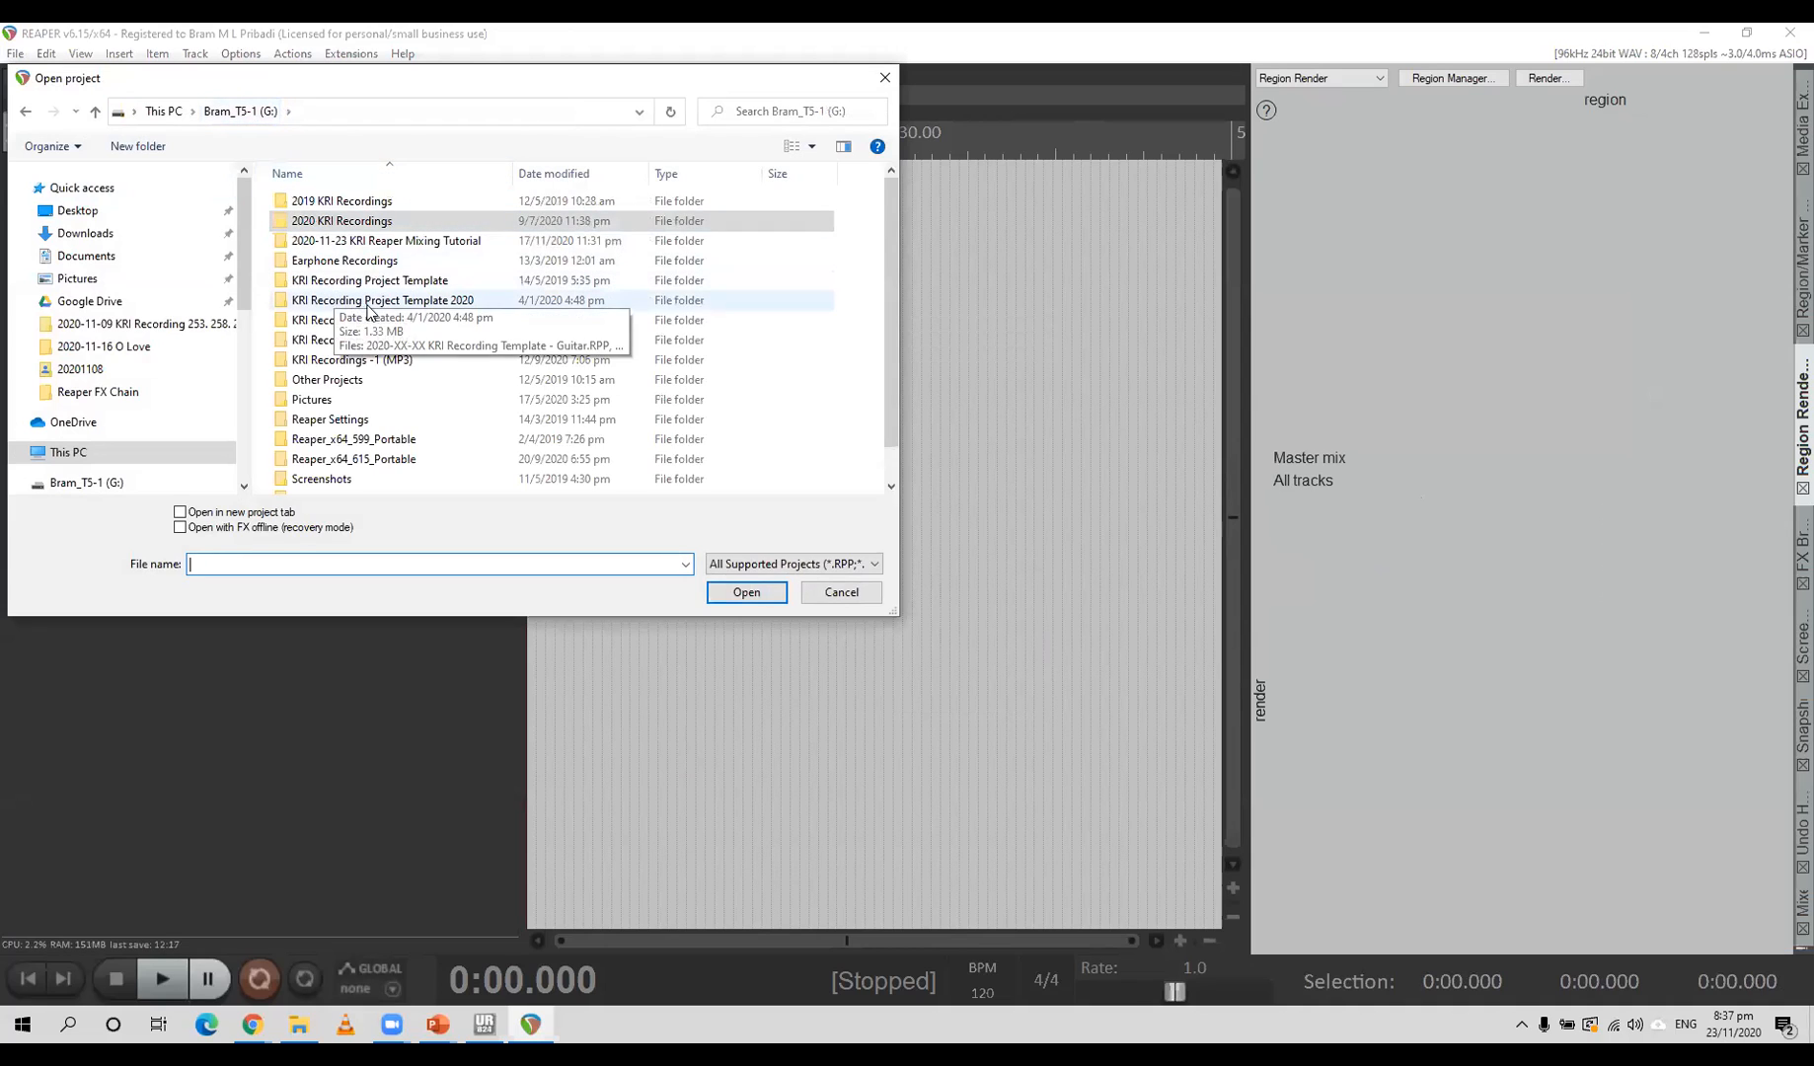
{"action": "double_click", "coordinate": [407, 241]}
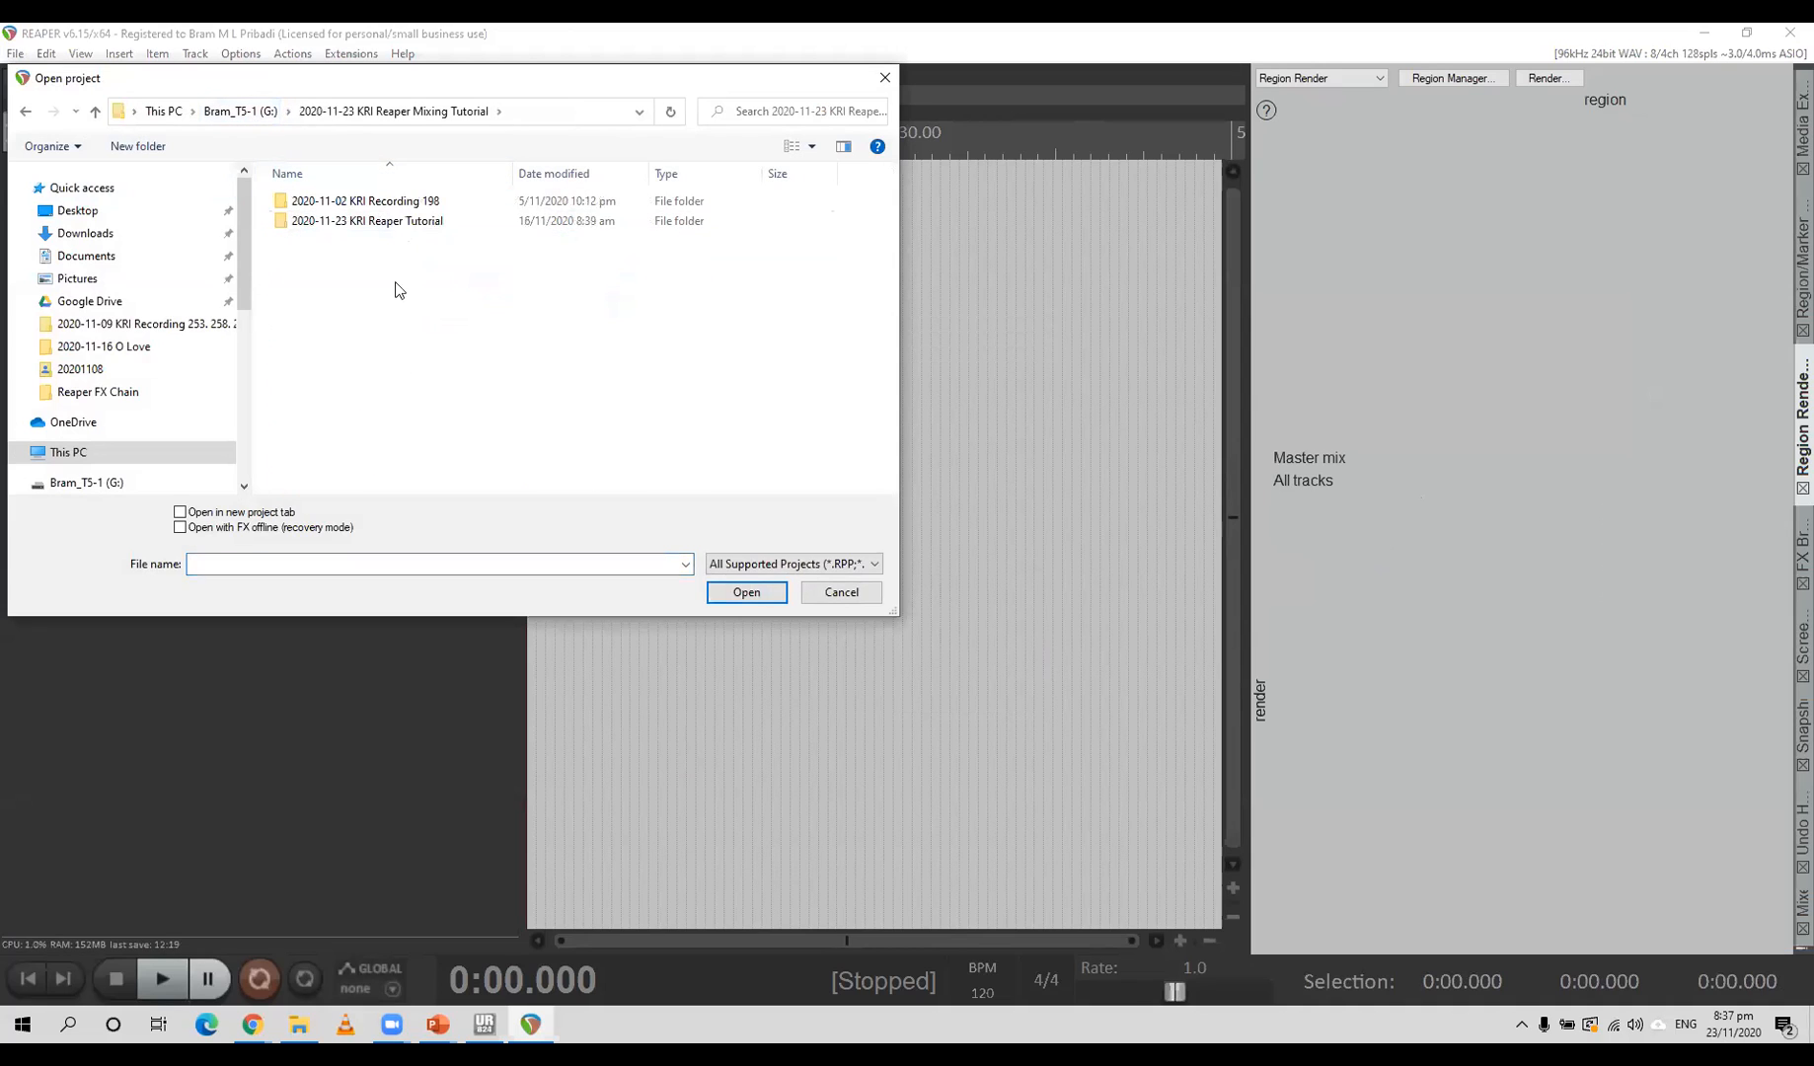
{"action": "double_click", "coordinate": [417, 222]}
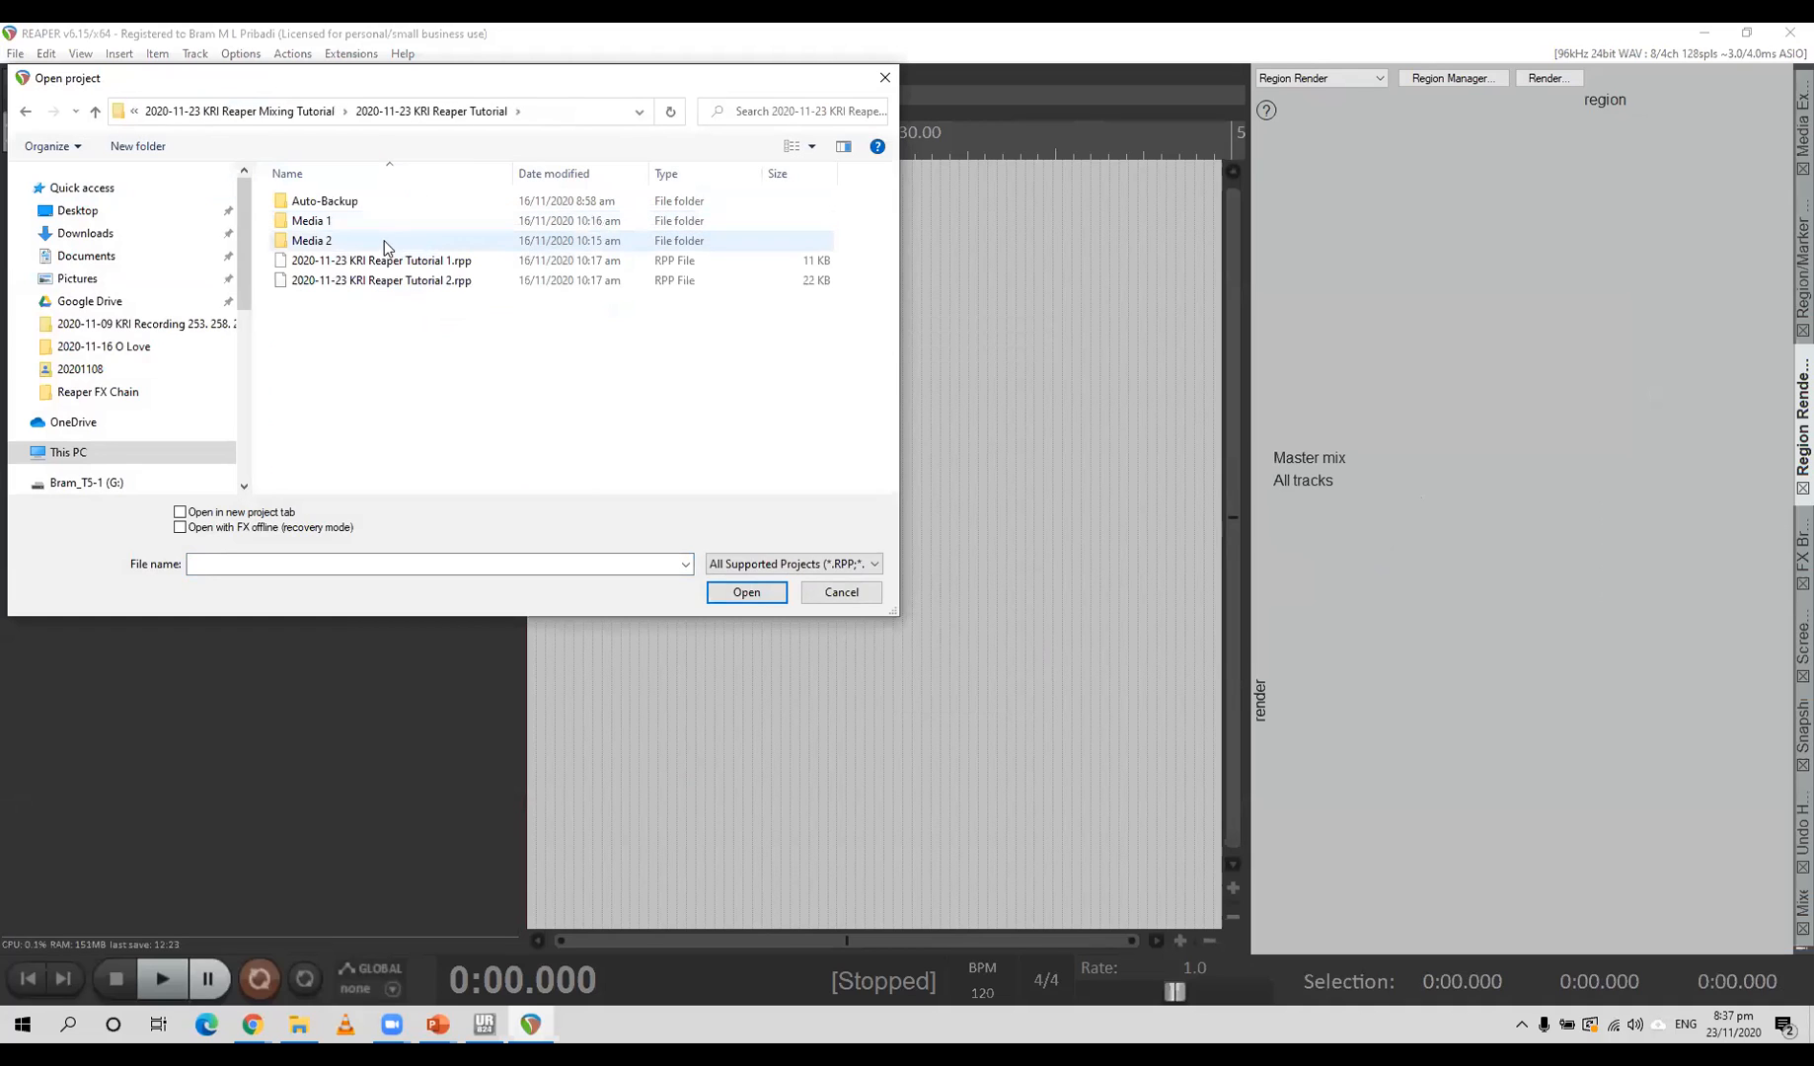
{"action": "left_click", "coordinate": [394, 262]}
{"action": "left_click", "coordinate": [746, 592]}
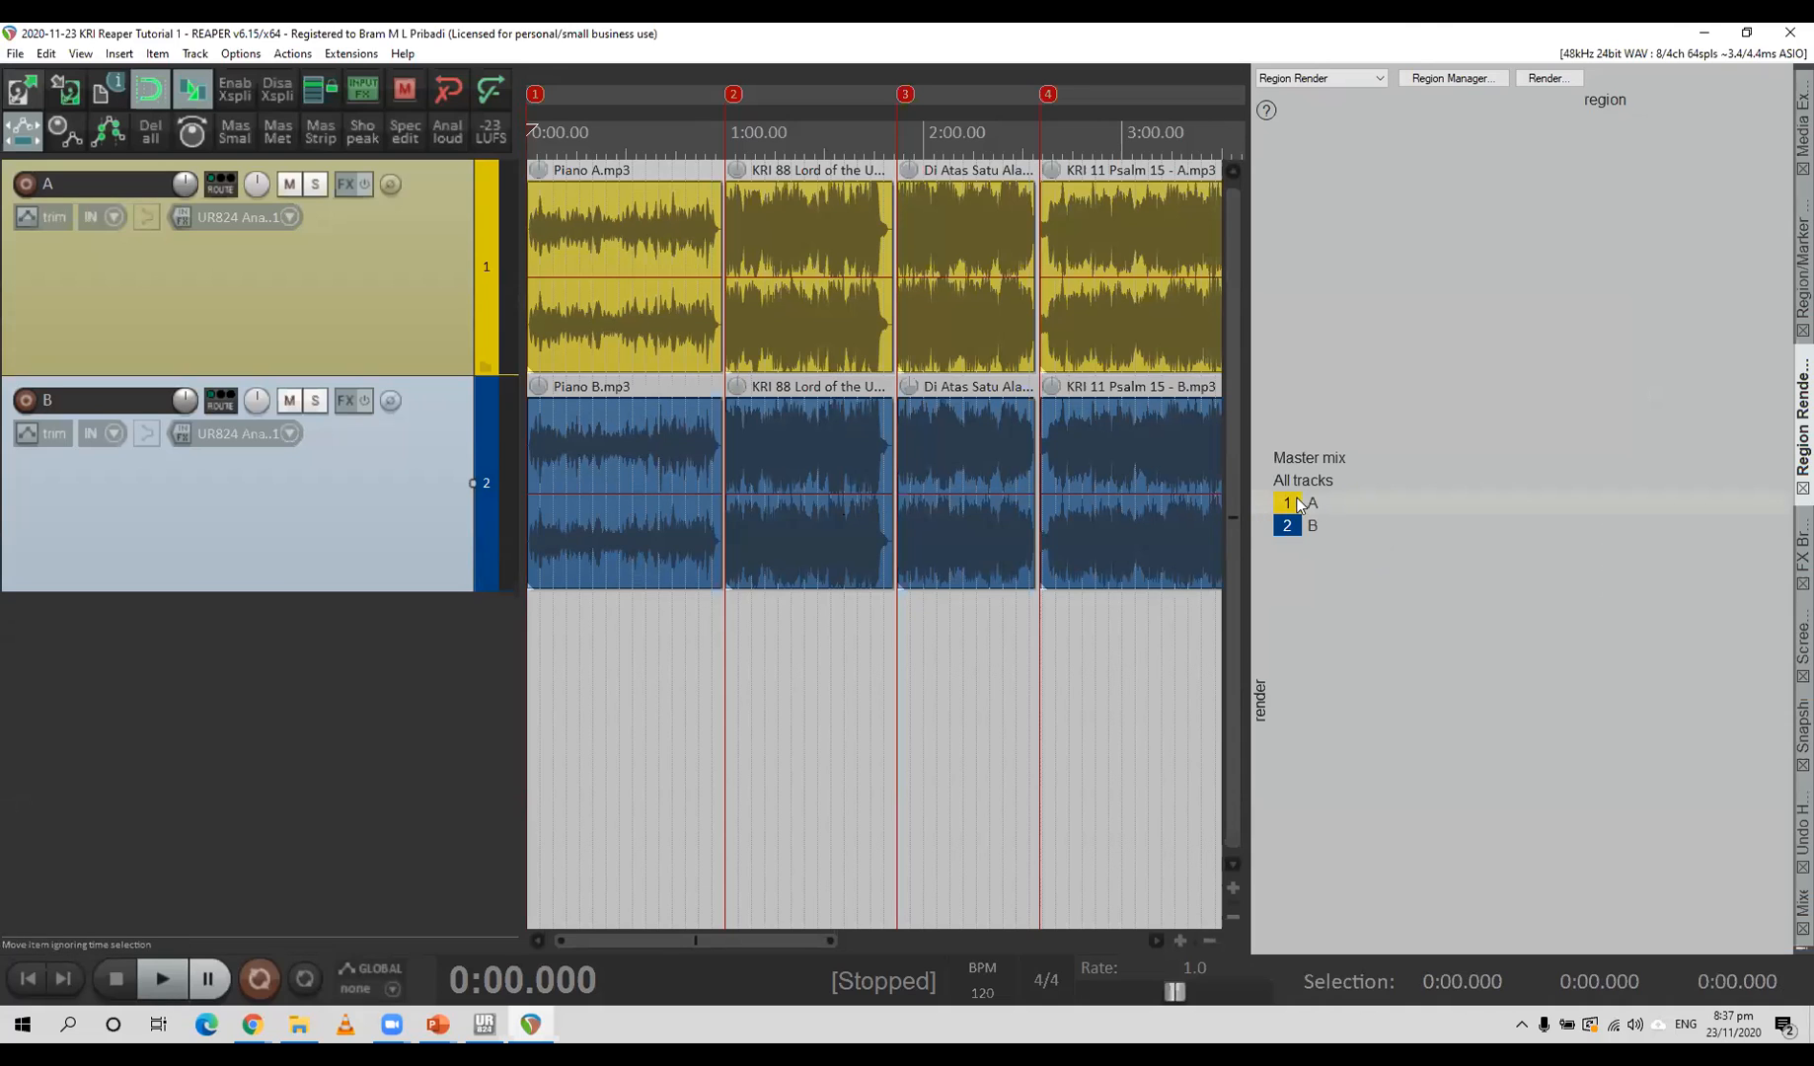
{"action": "left_click_drag", "start_coordinate": [1246, 525], "coordinate": [1500, 564]}
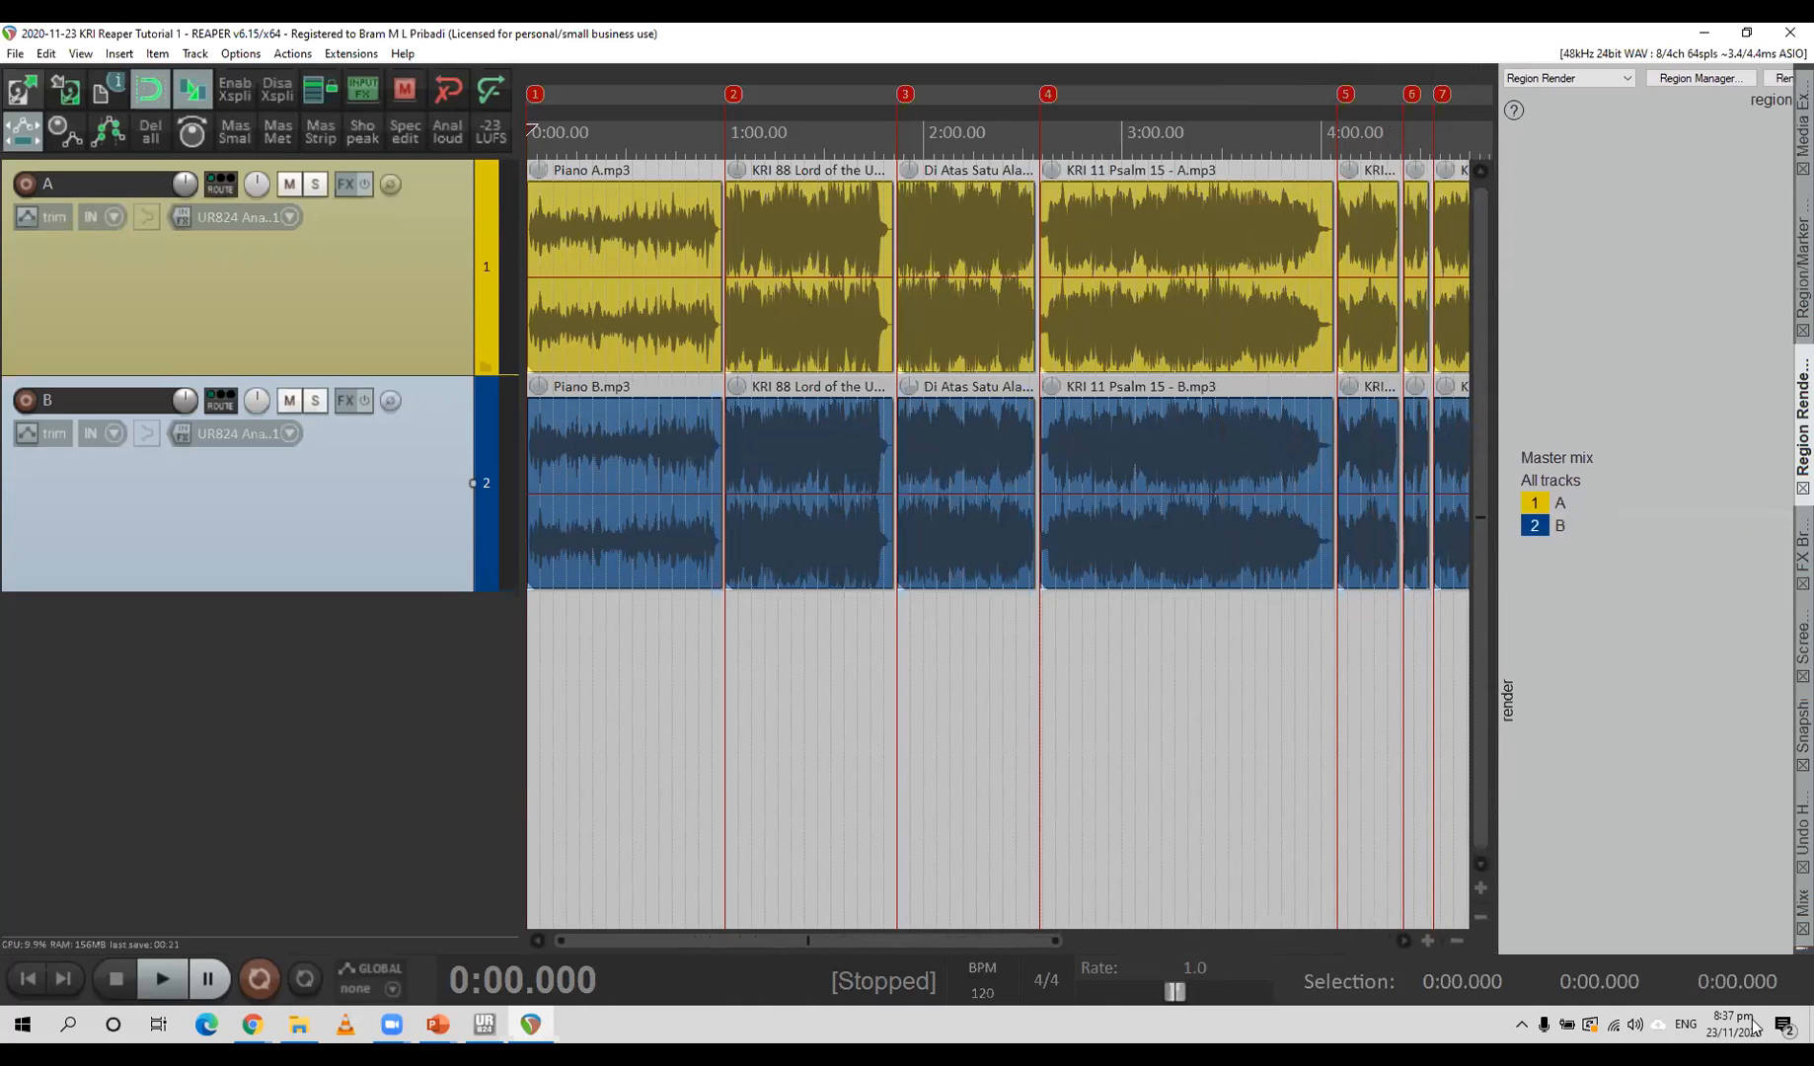
Show the mixer, enlarge the master section and lower the master volume to about -6.30 dB.
{"action": "left_click", "coordinate": [1800, 904]}
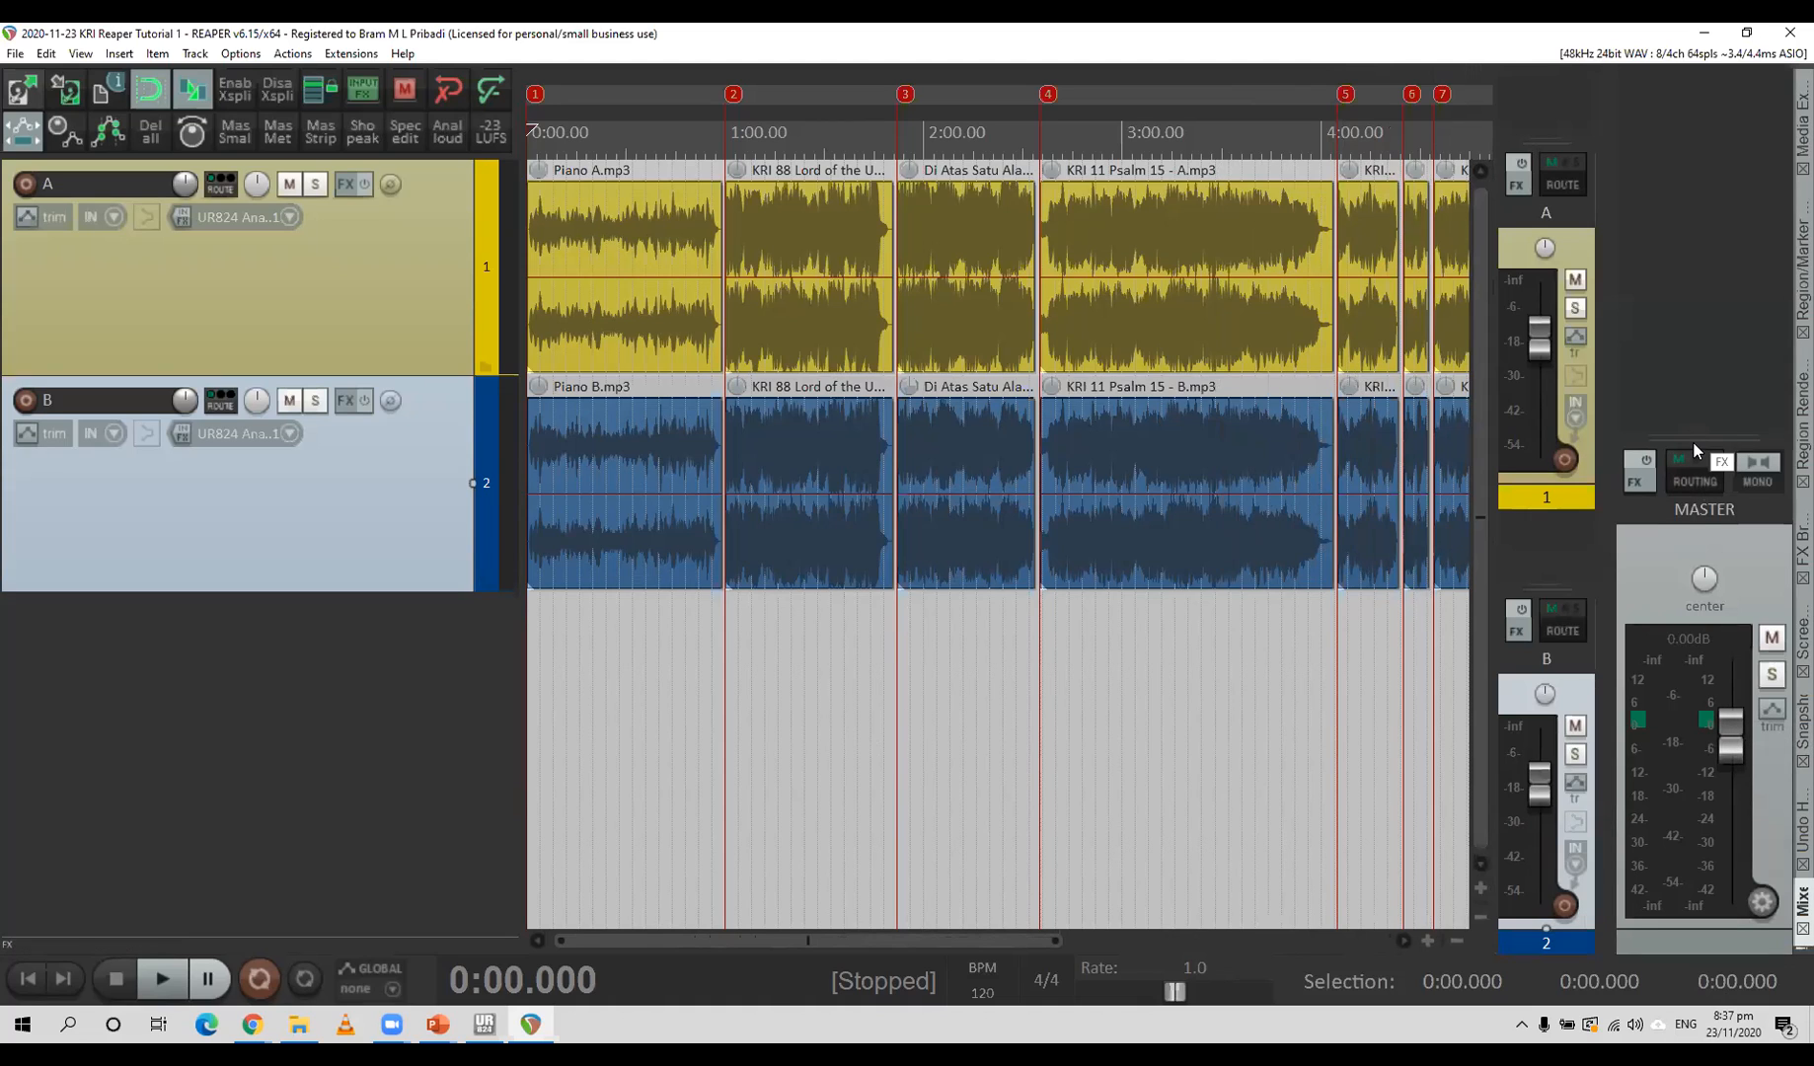
{"action": "left_click_drag", "start_coordinate": [1692, 441], "coordinate": [1686, 188]}
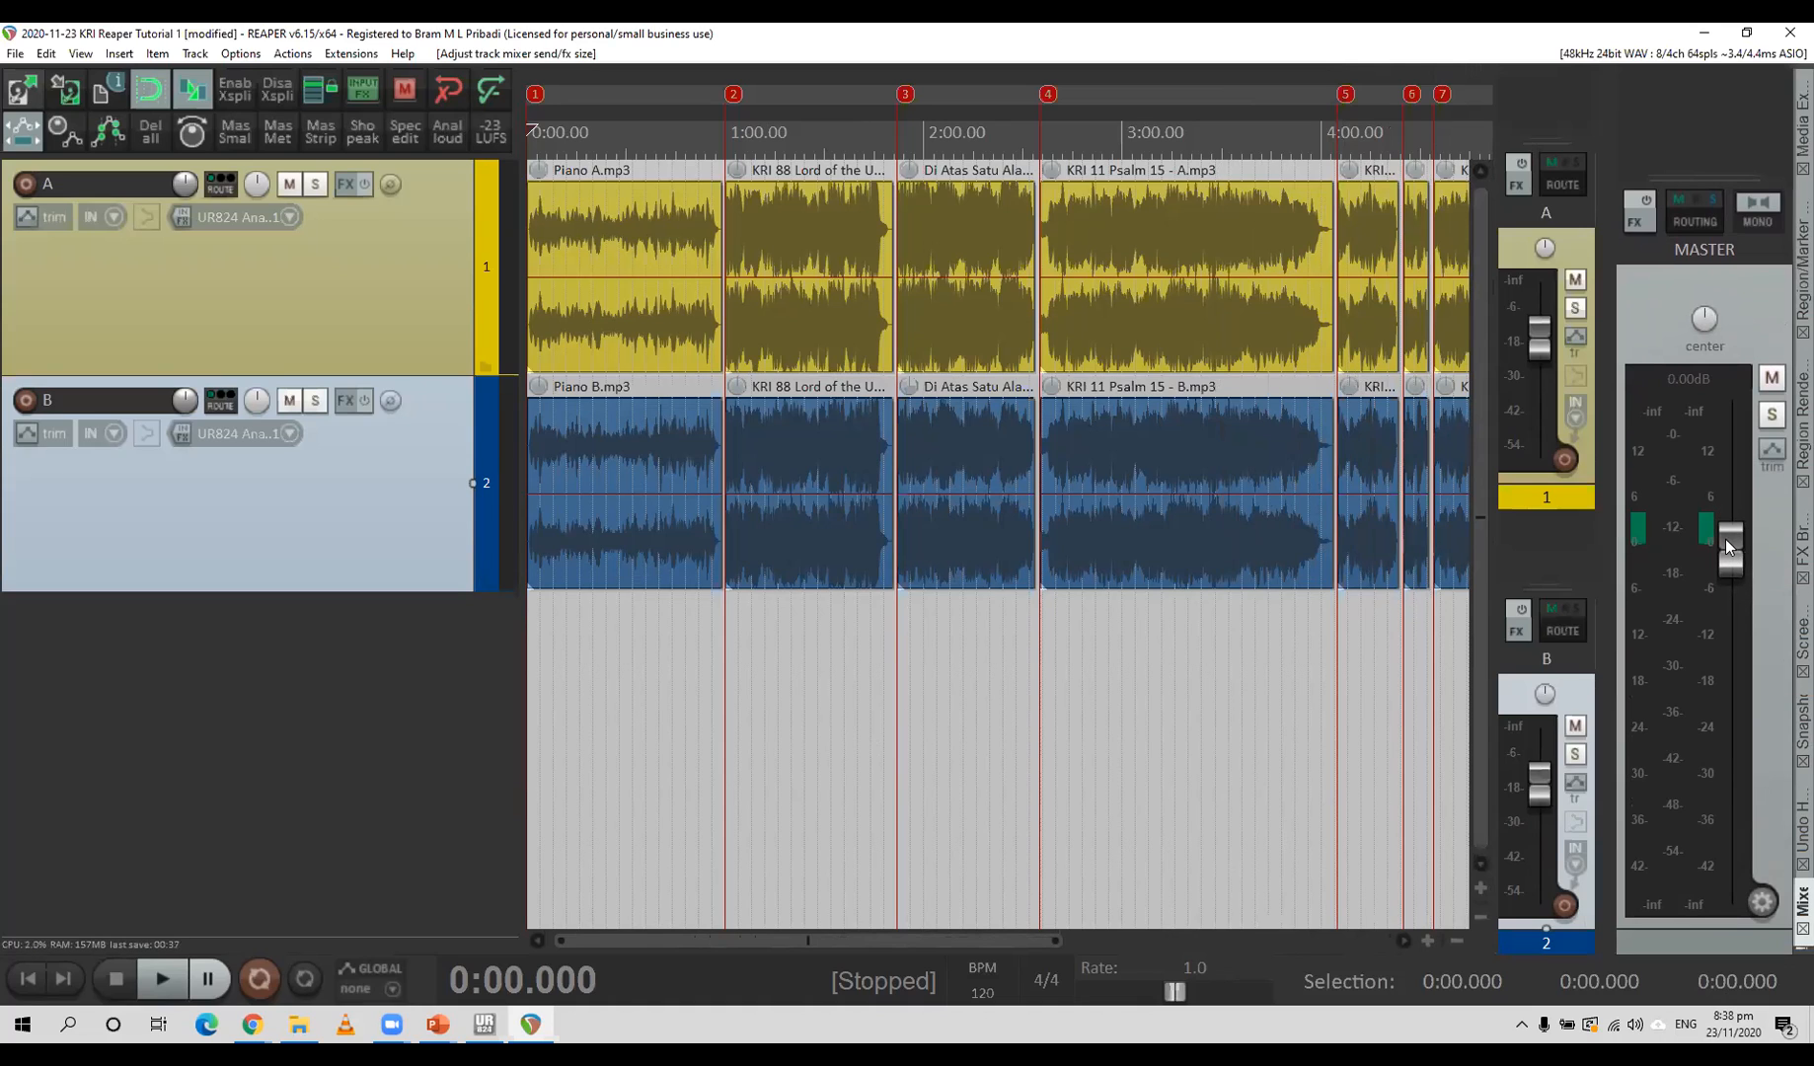
{"action": "left_click_drag", "start_coordinate": [1727, 542], "coordinate": [1735, 609]}
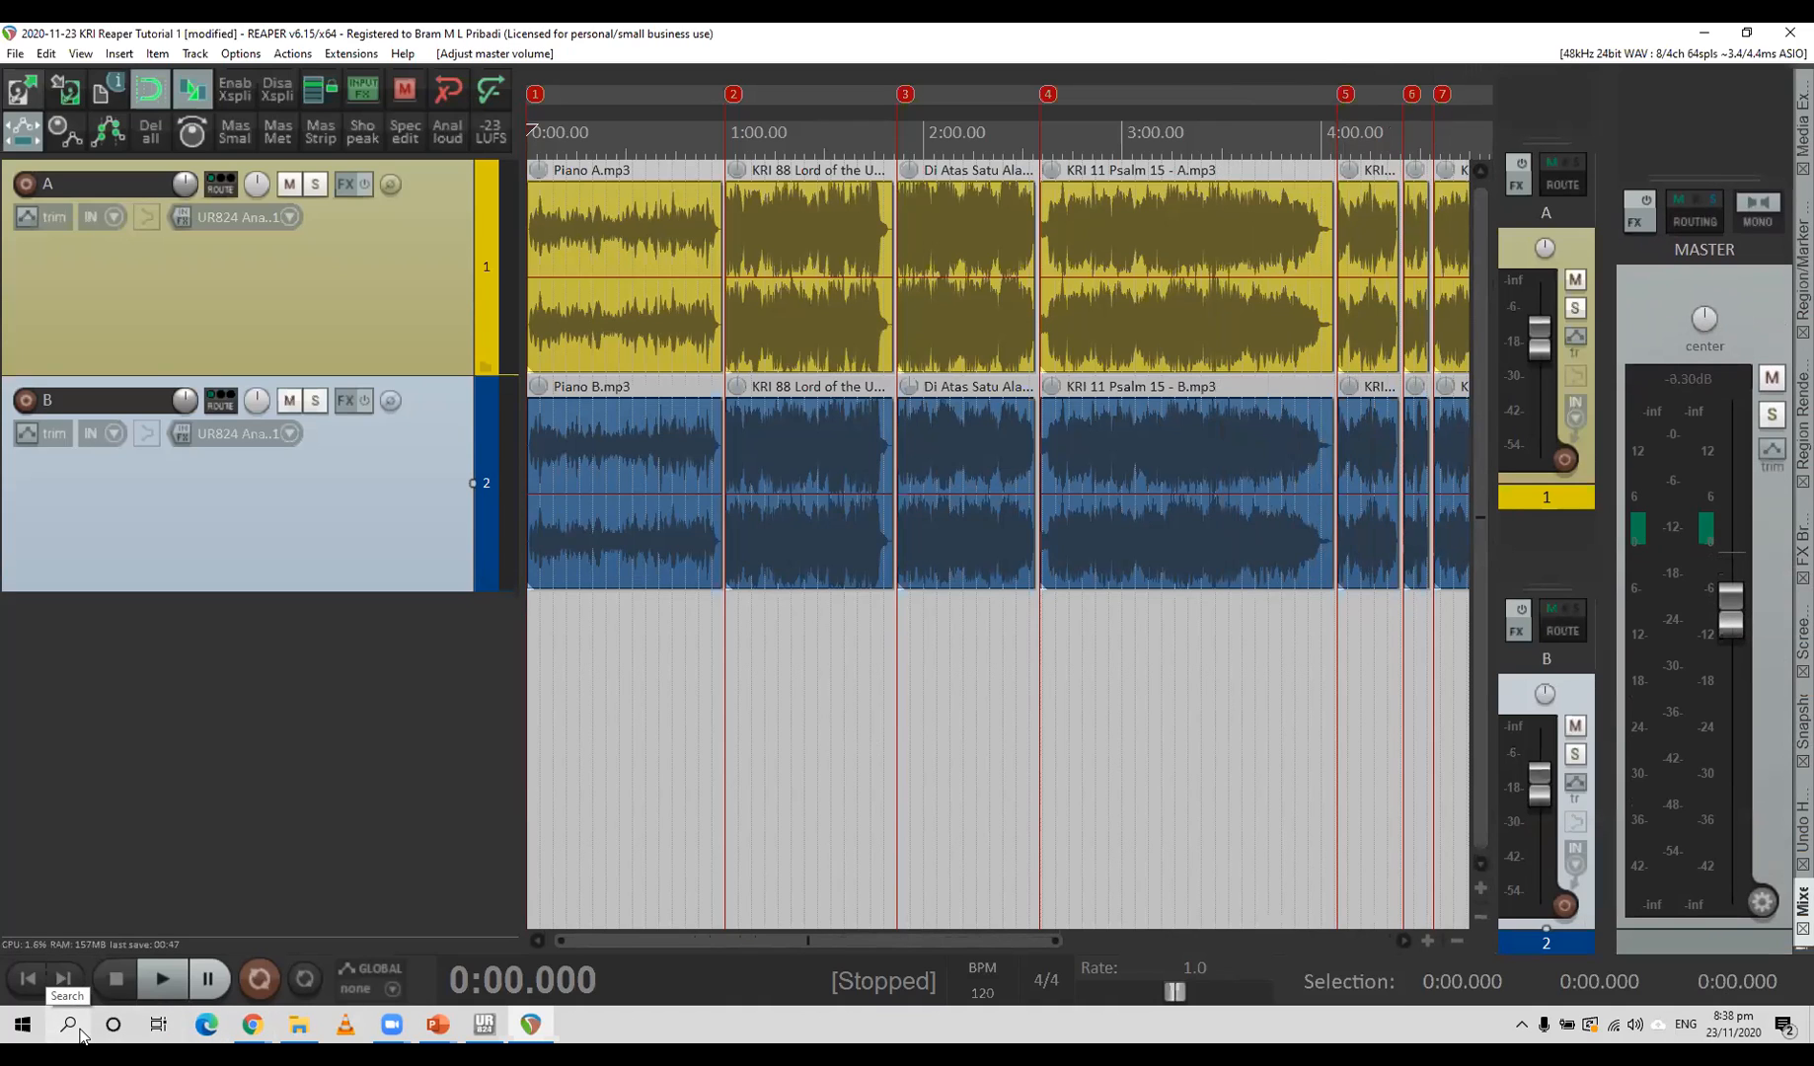
Play the piano clips from the project start, soloing track A, B and A exclusively in turn, and stop playback.
{"action": "key", "text": "space"}
{"action": "key", "text": "space"}
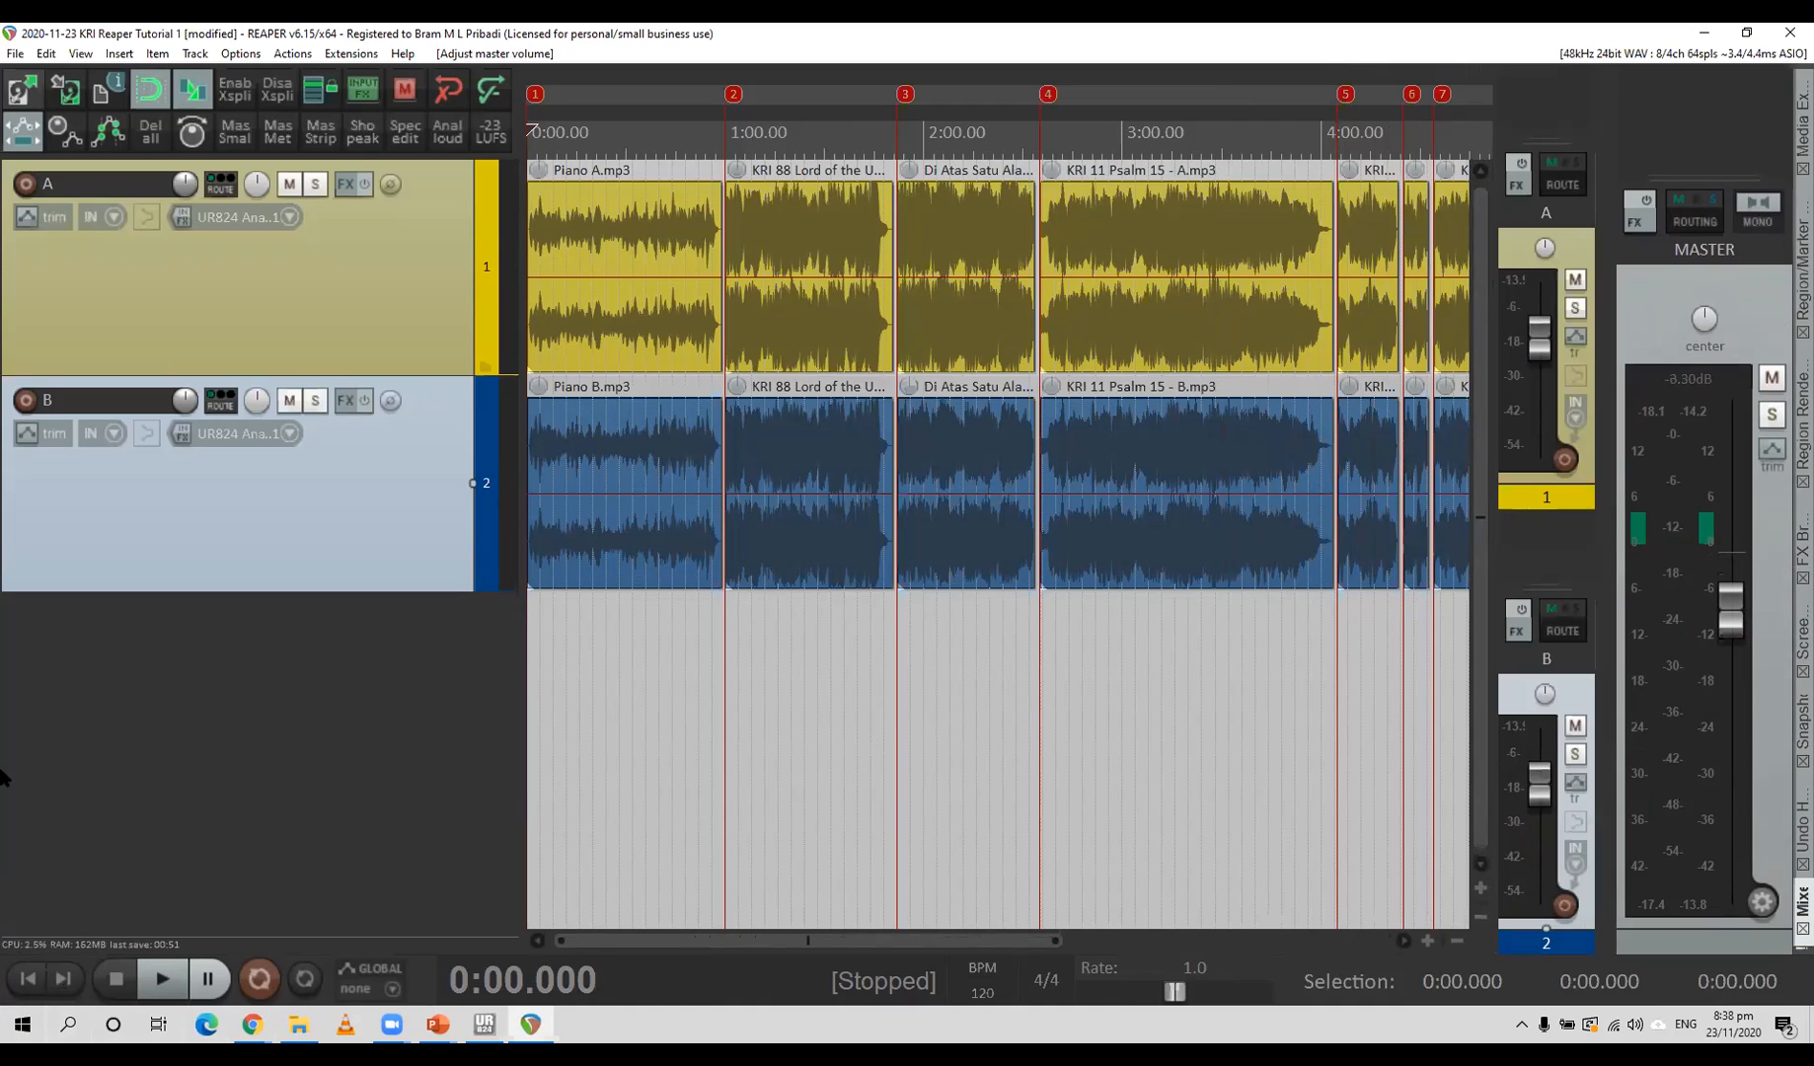
{"action": "left_click", "coordinate": [315, 185]}
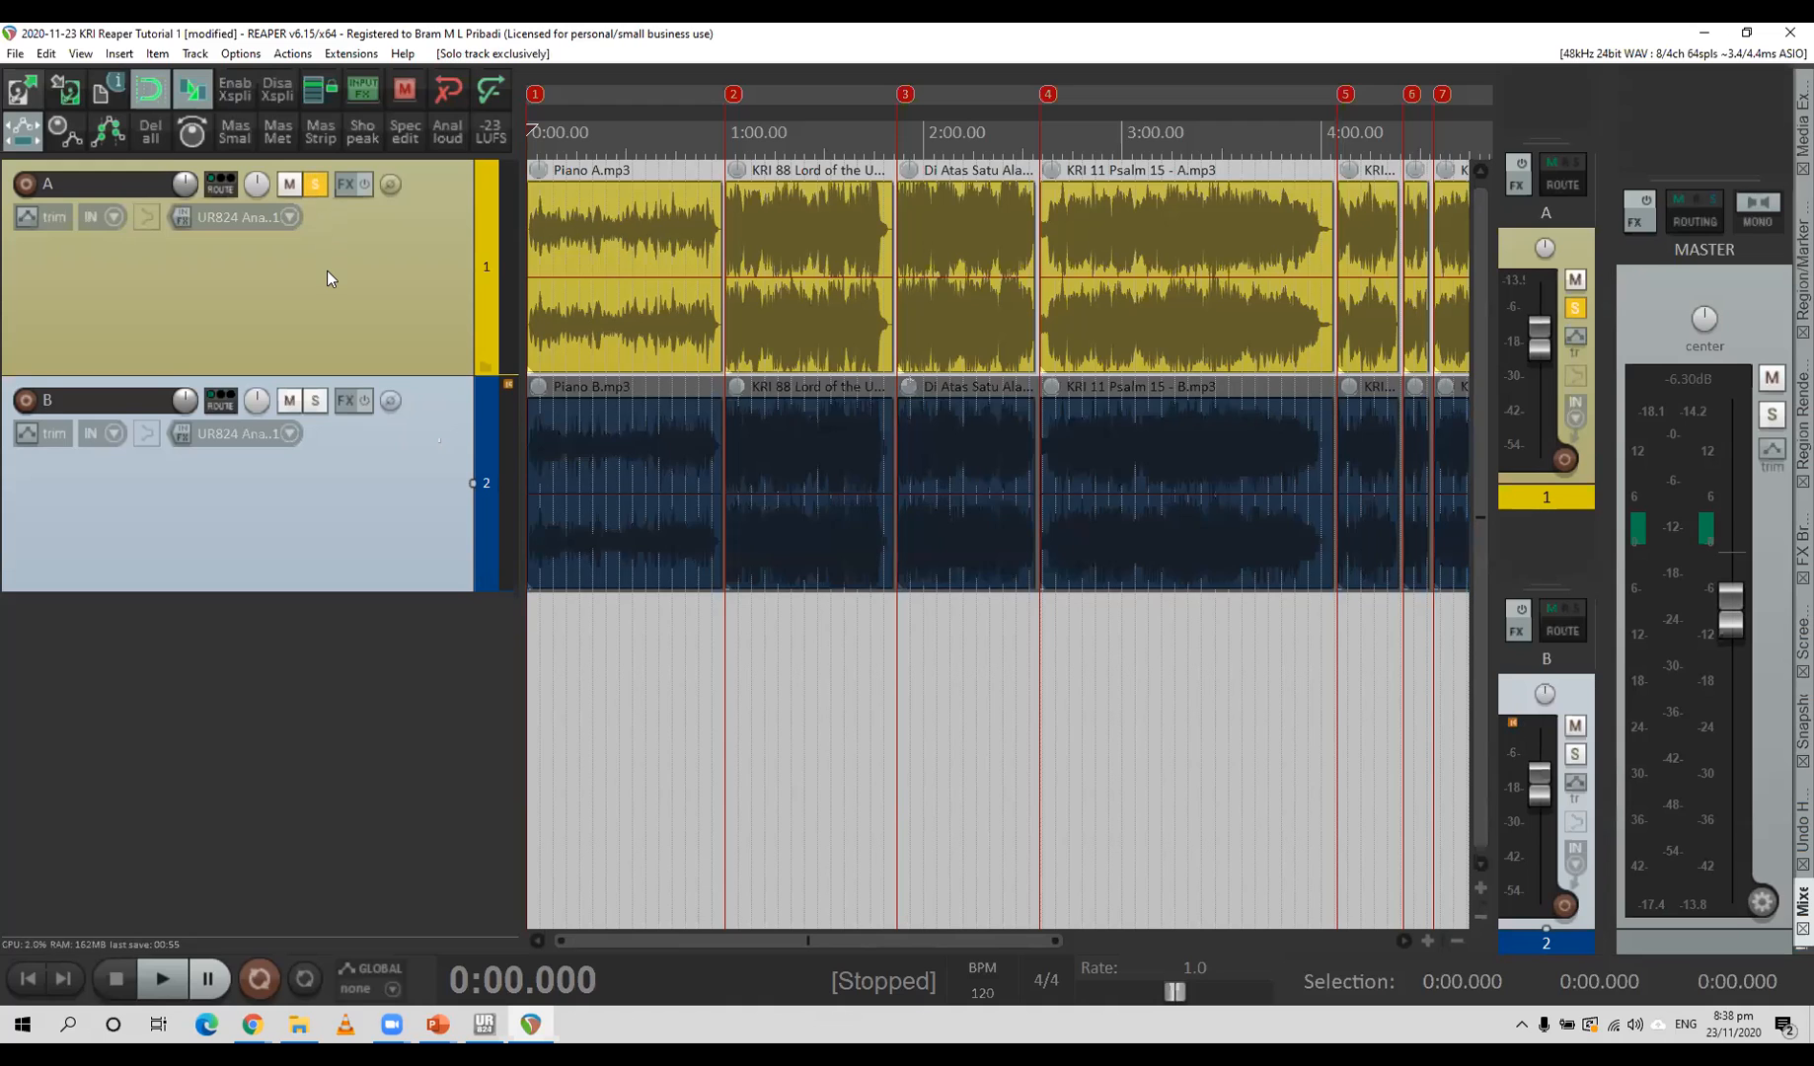
{"action": "key", "text": "space"}
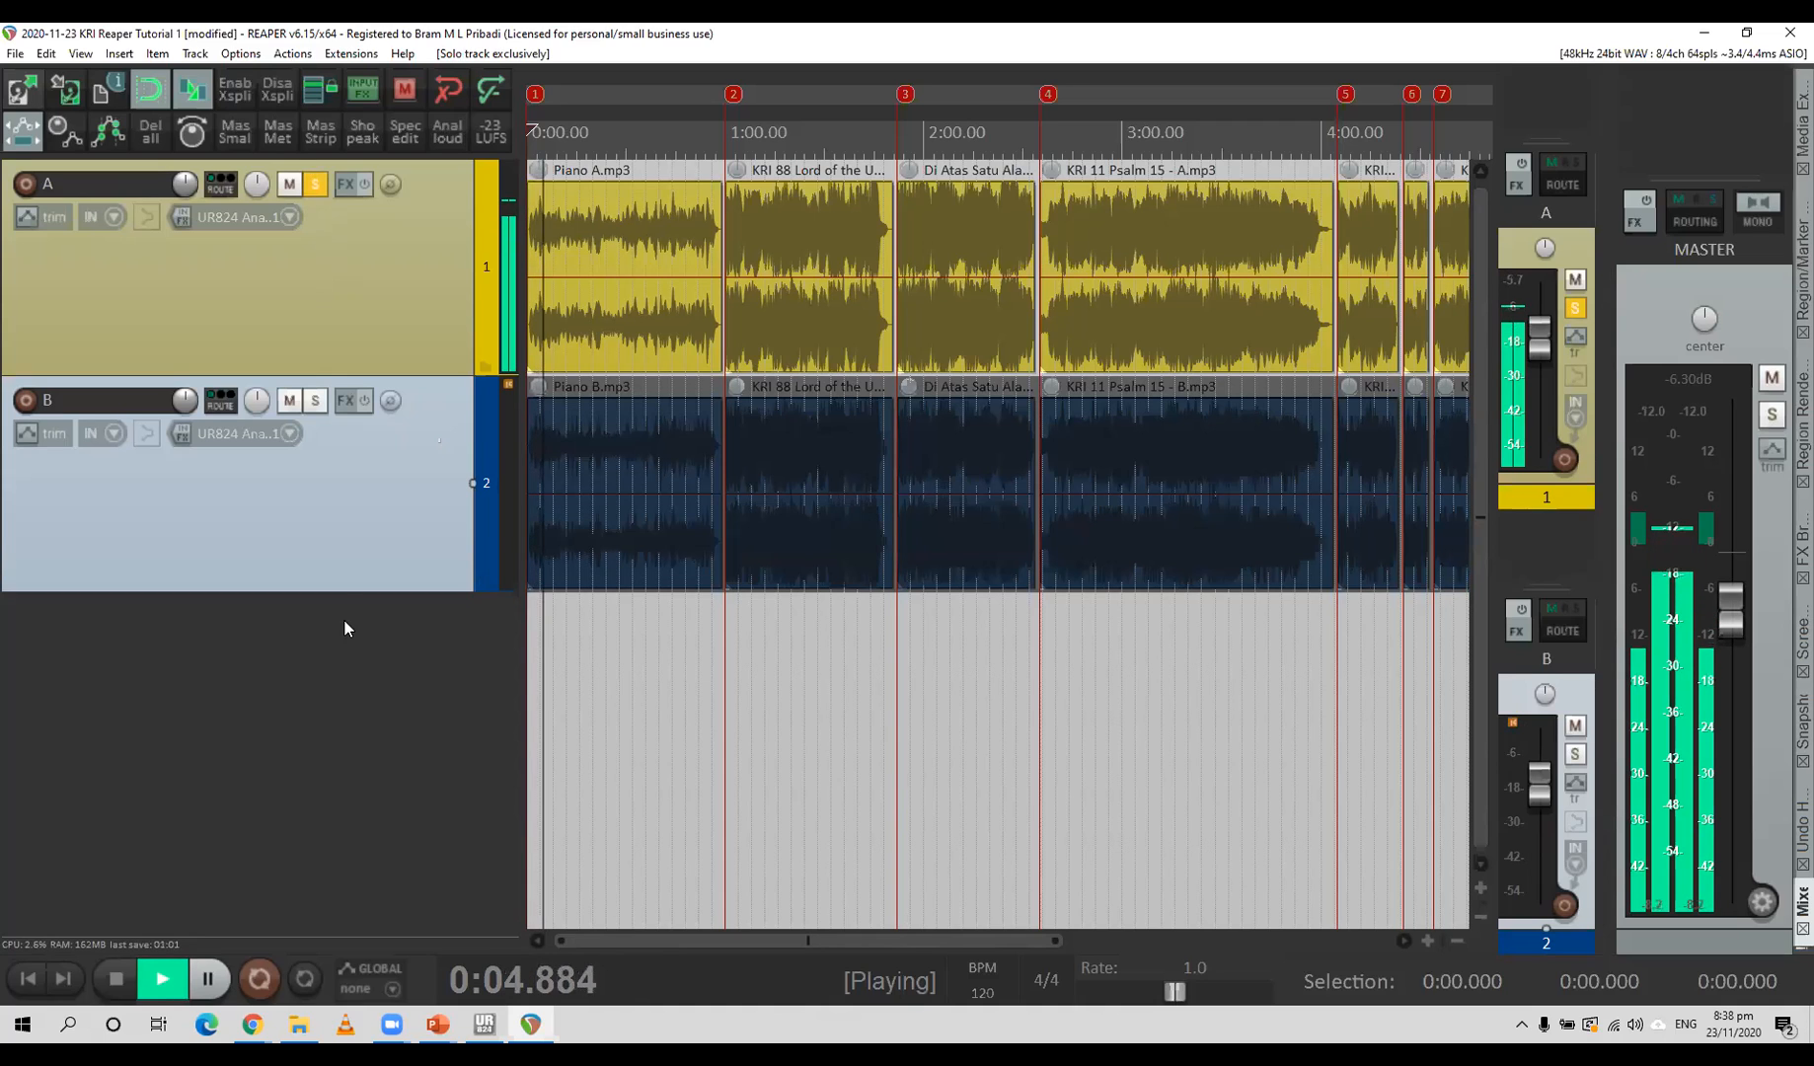
{"action": "left_click", "coordinate": [315, 401]}
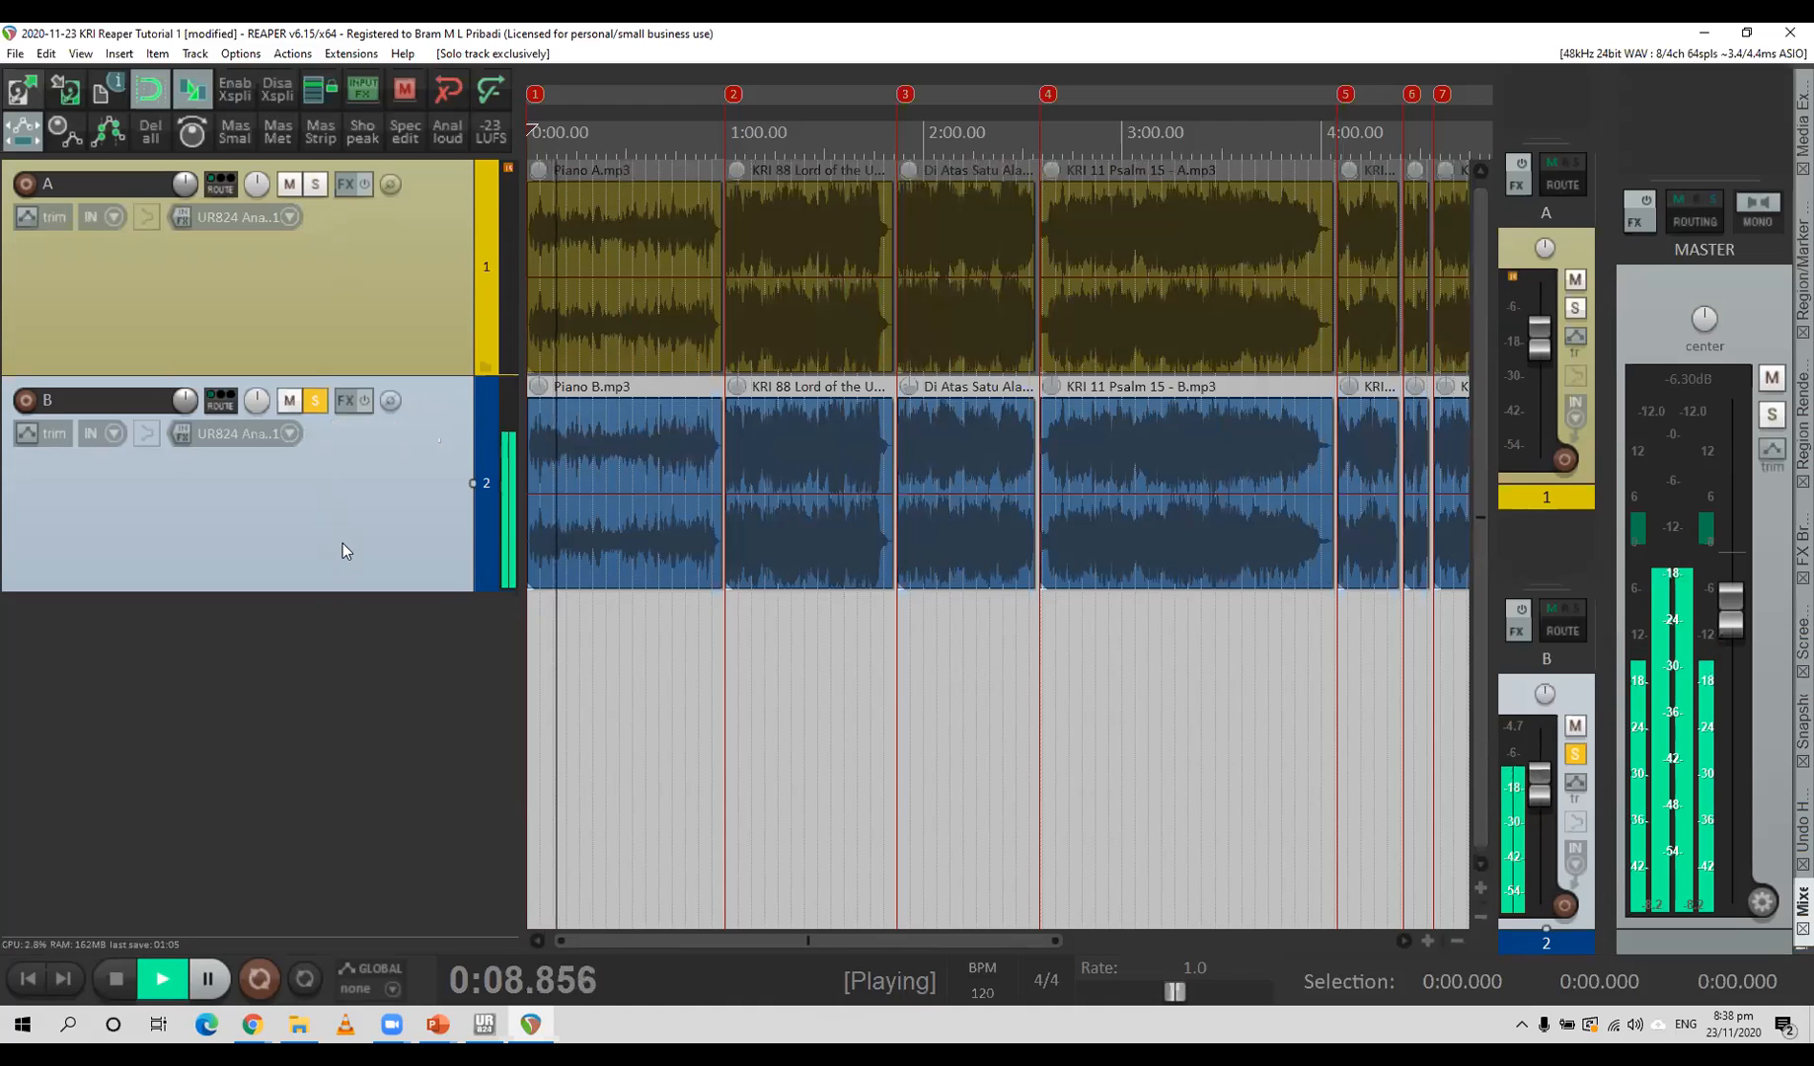
{"action": "left_click", "coordinate": [316, 186]}
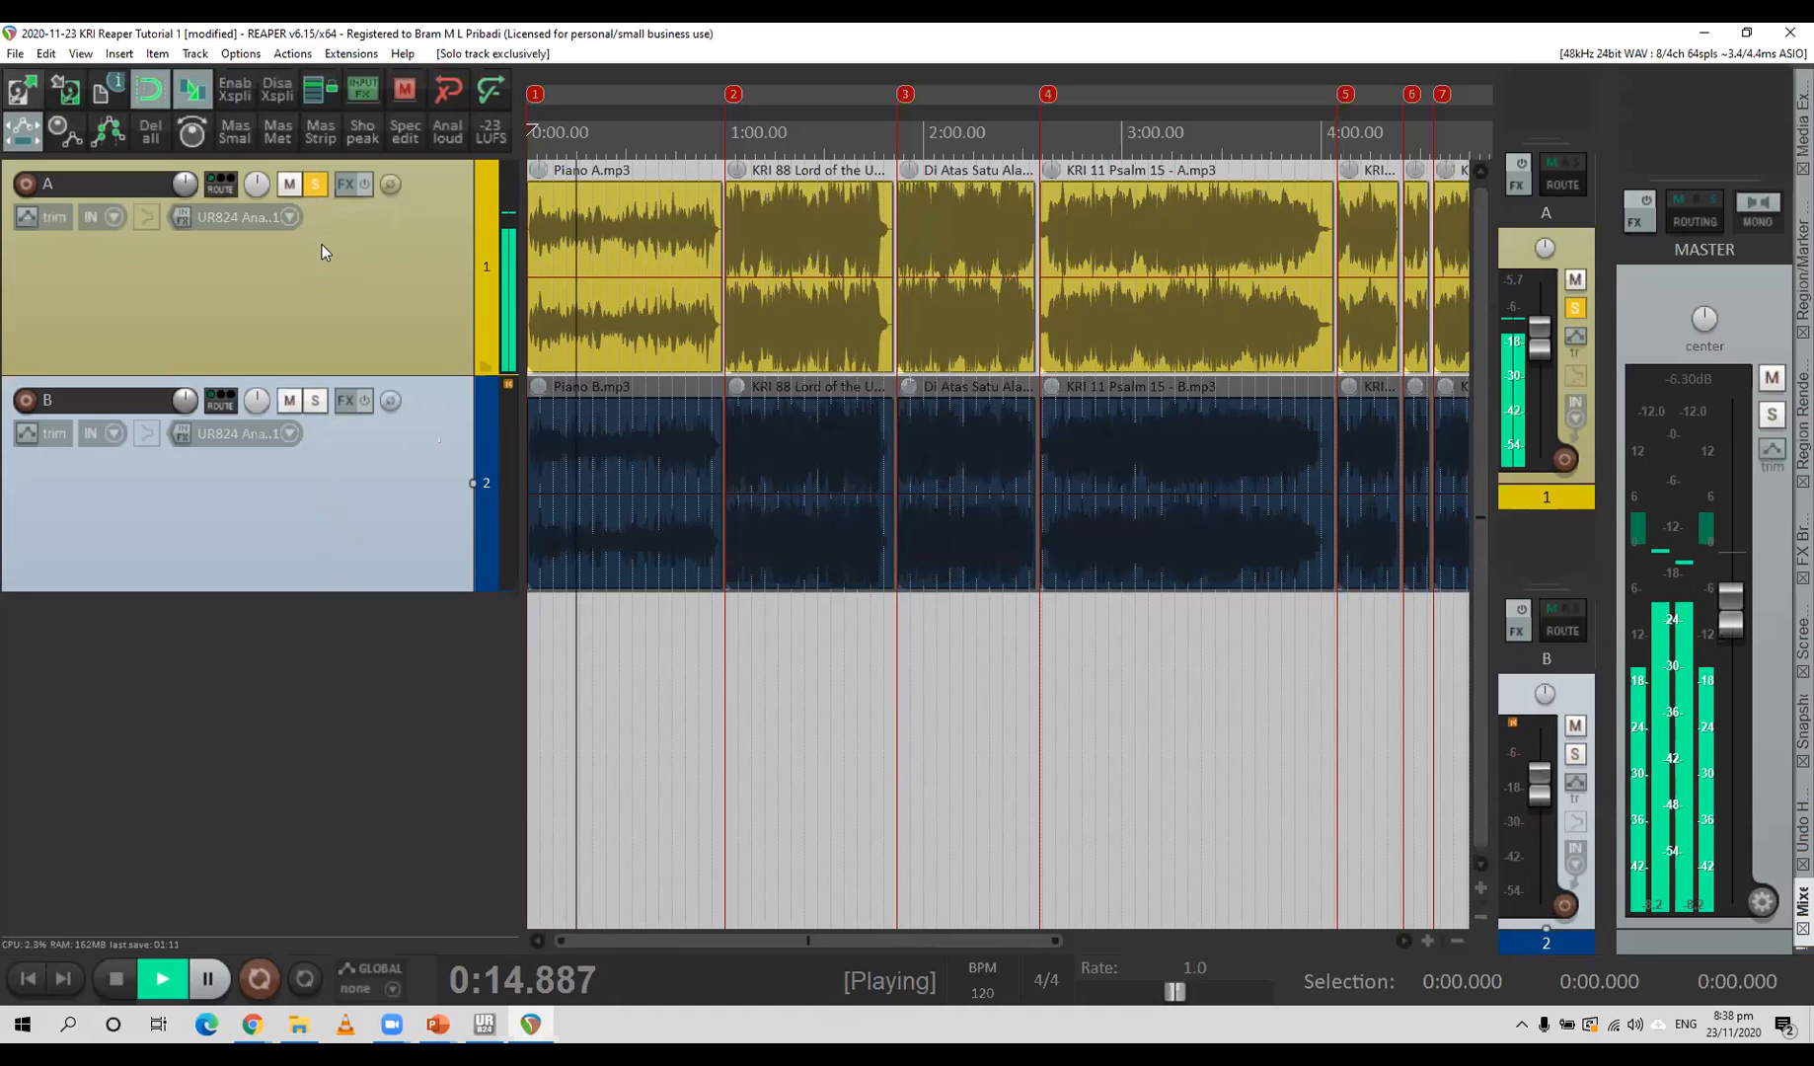
{"action": "key", "text": "space"}
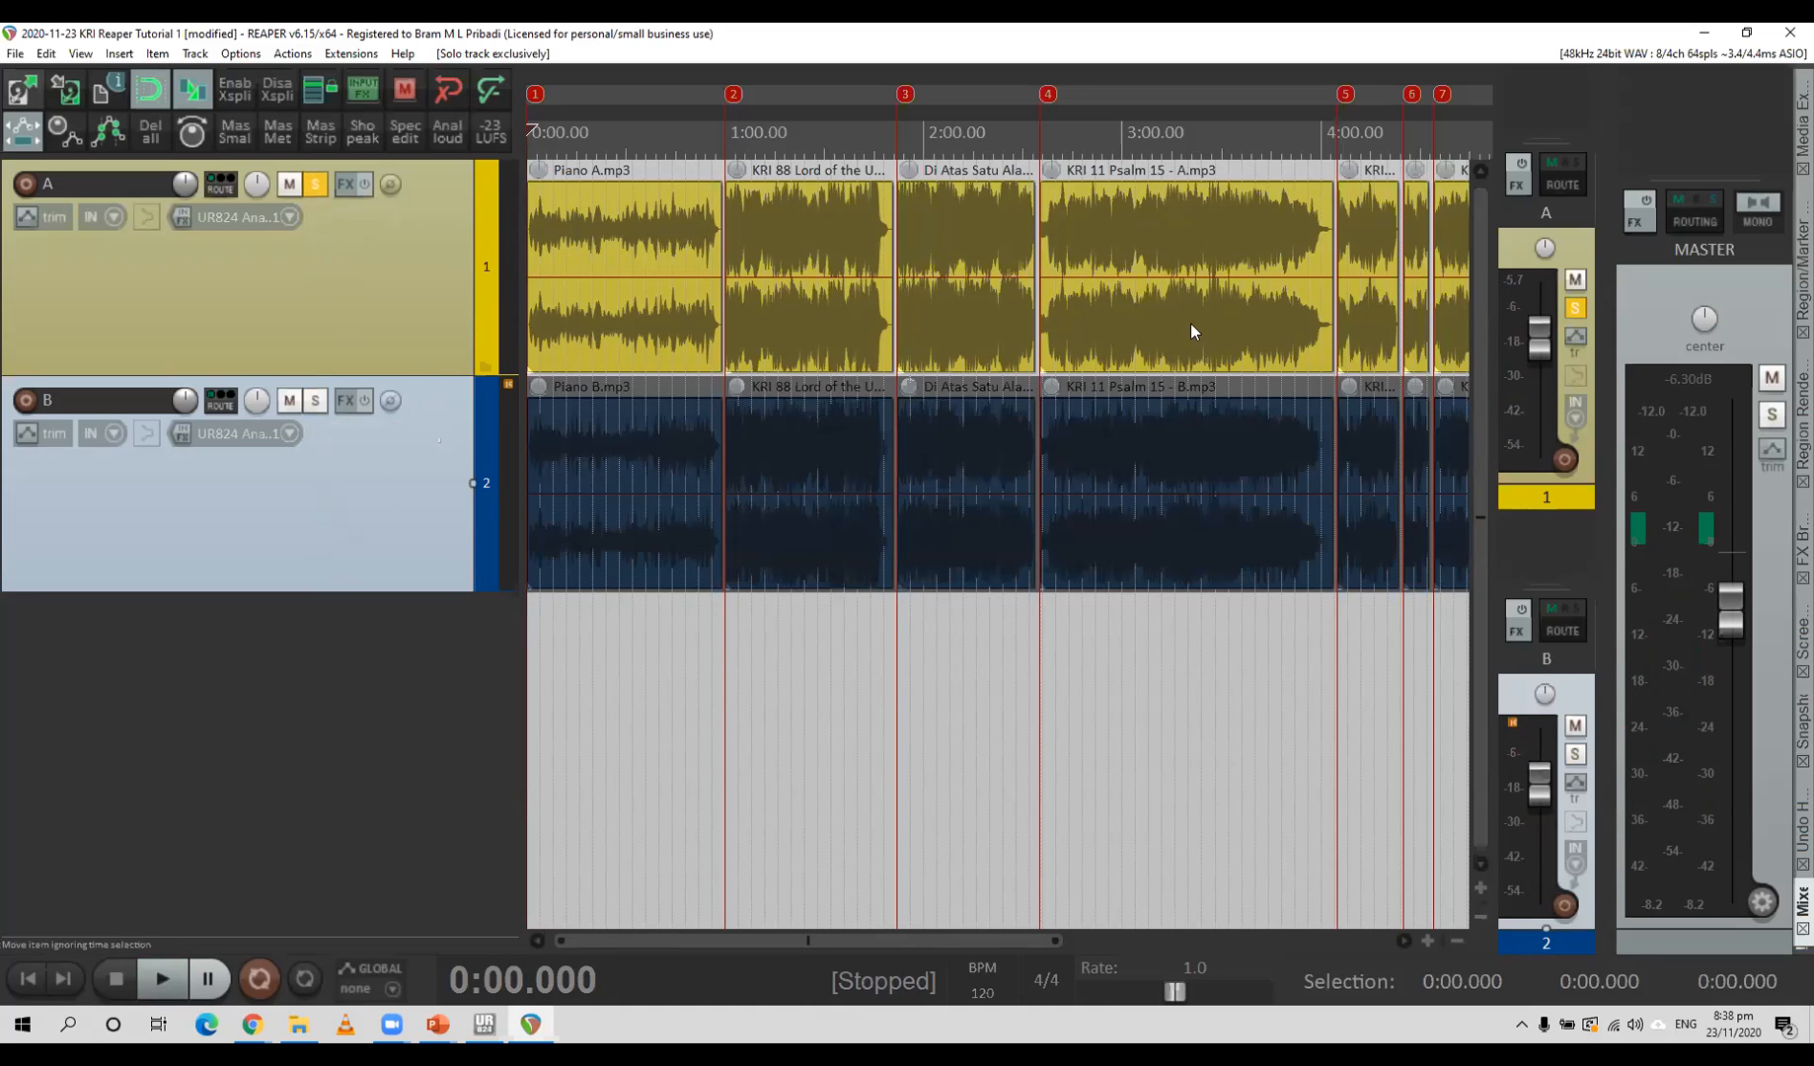
Show the routing matrix and add UR824 Mix 2 L (stereo/MC) as a hardware output for the master output.
{"action": "left_click", "coordinate": [1784, 439]}
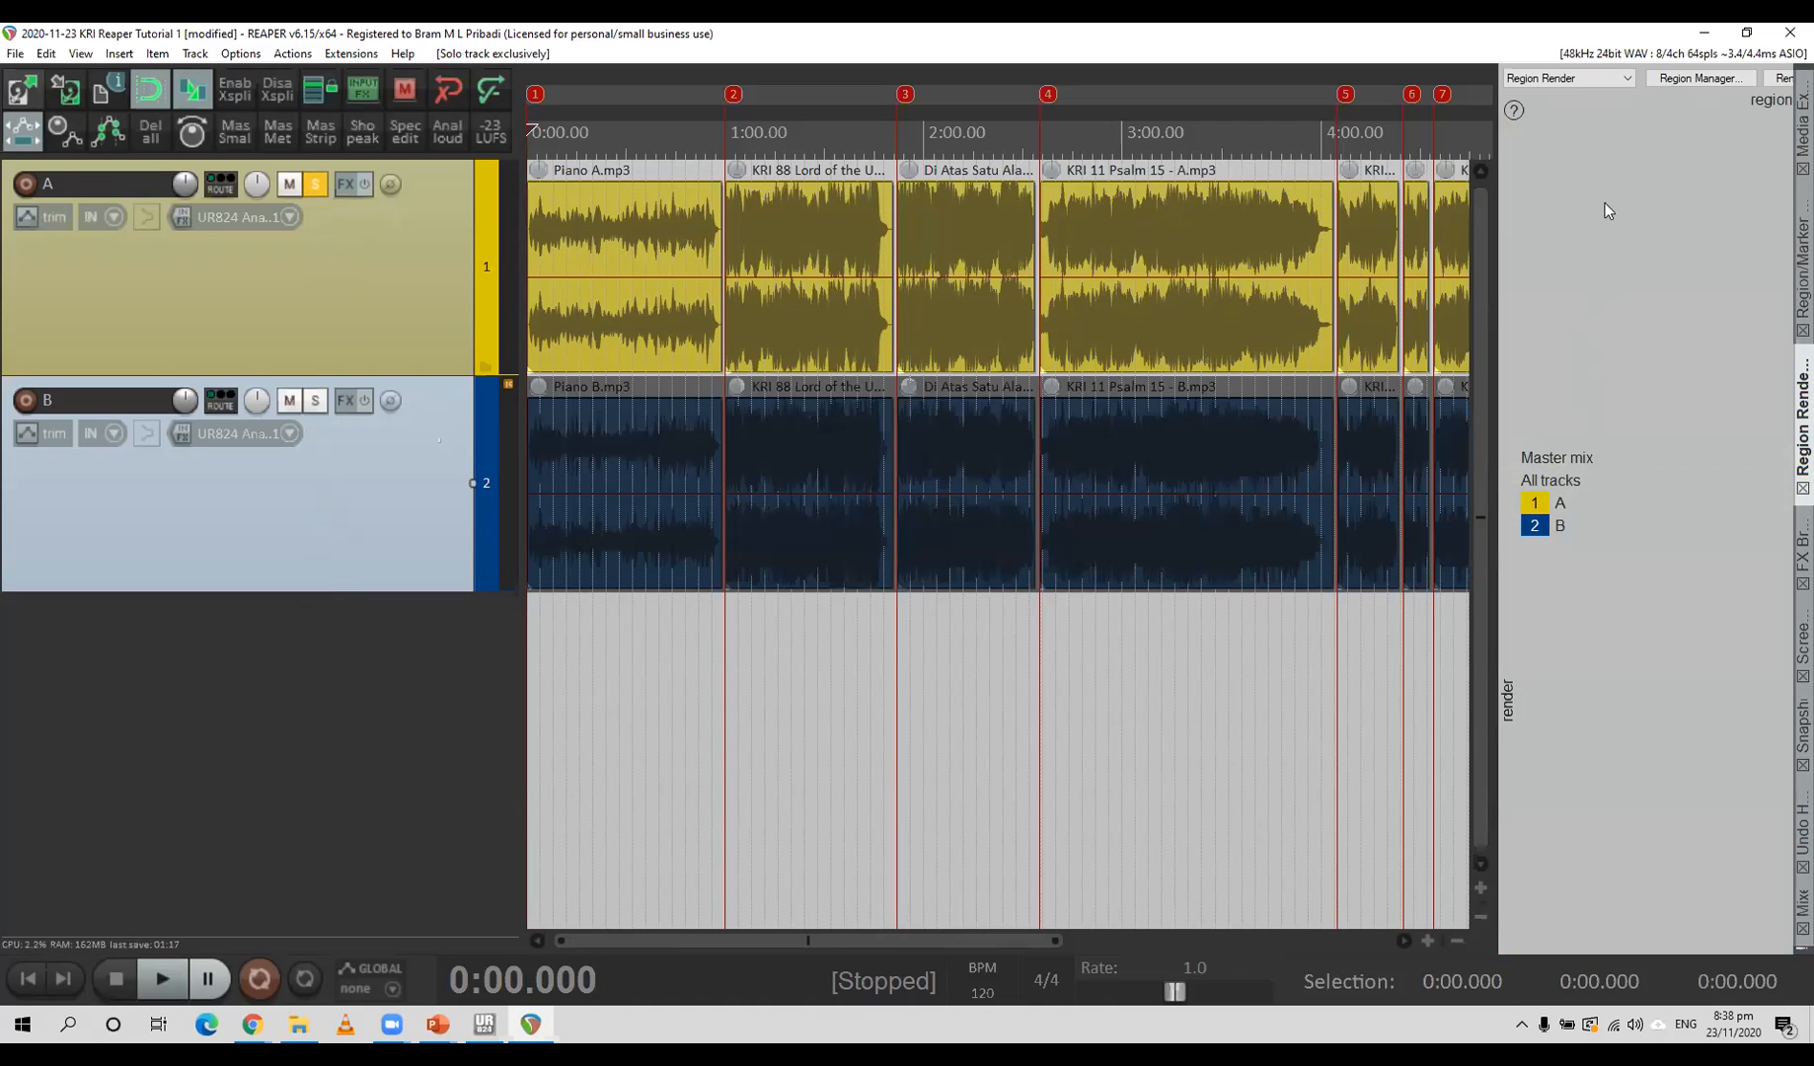
{"action": "left_click", "coordinate": [1544, 81]}
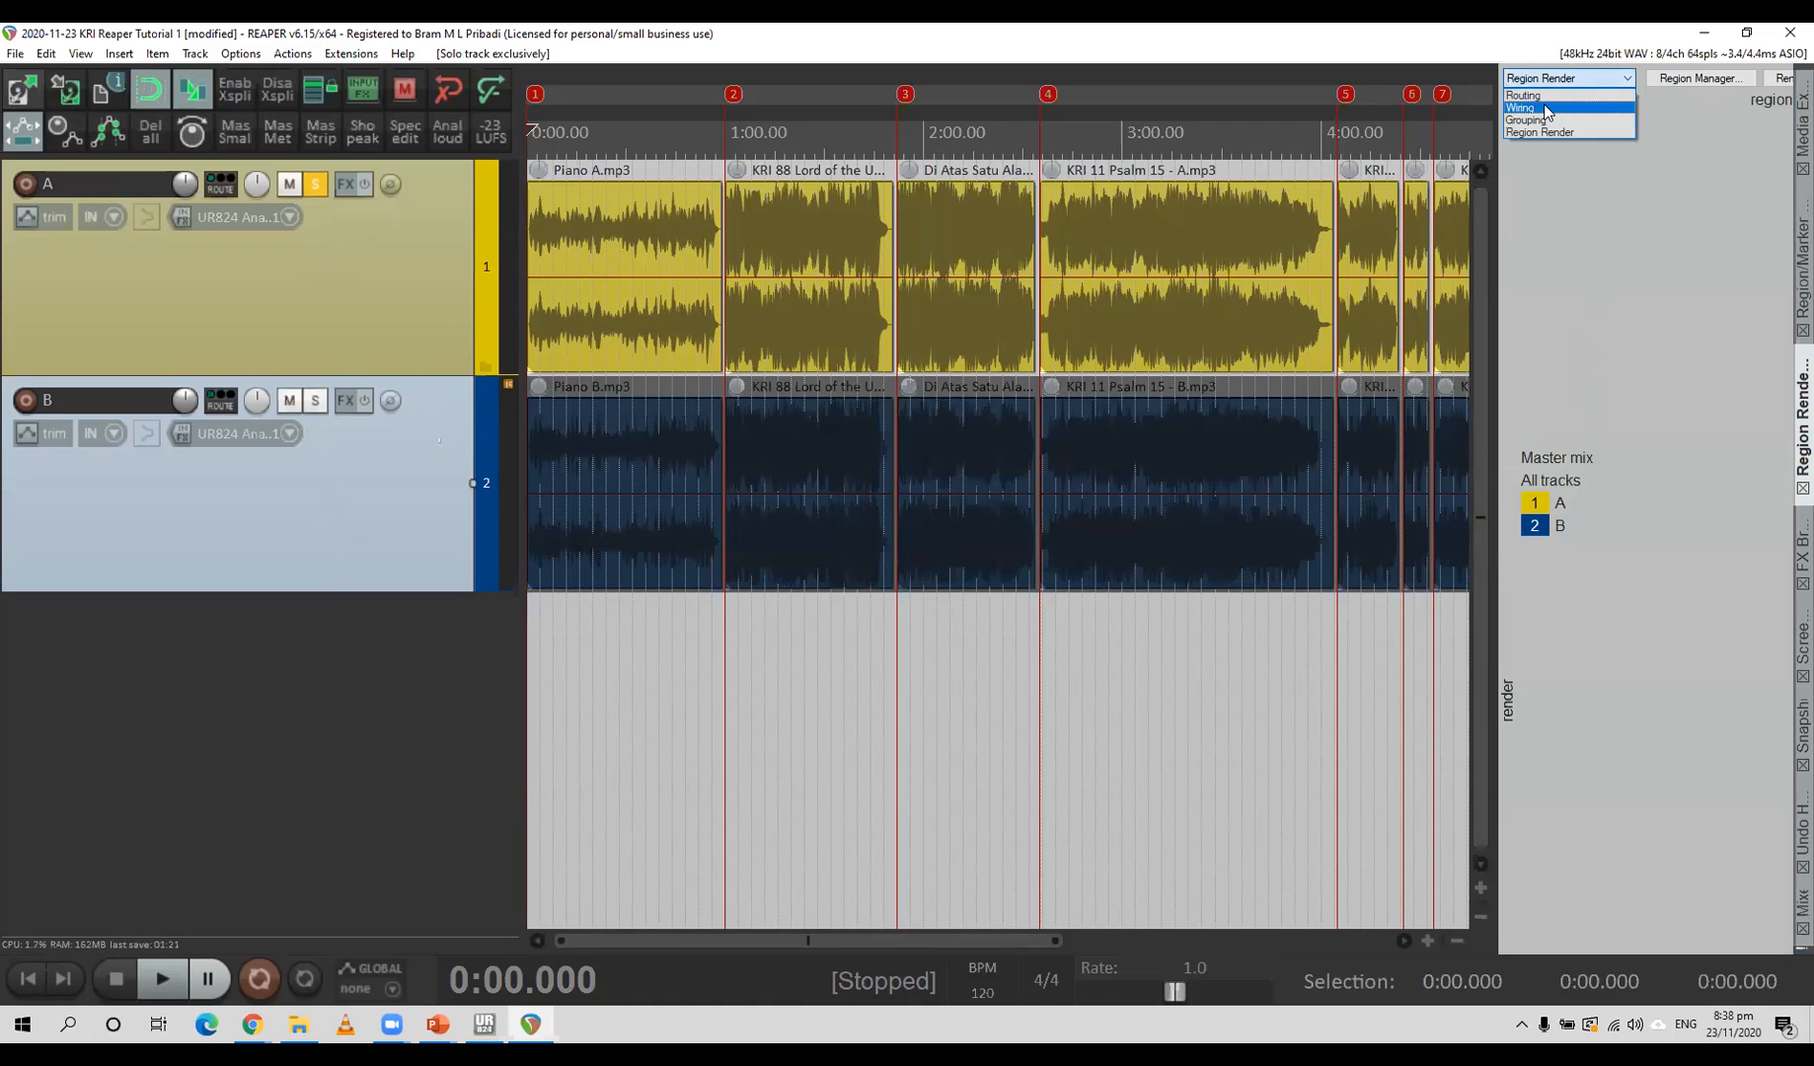
{"action": "left_click", "coordinate": [1545, 94]}
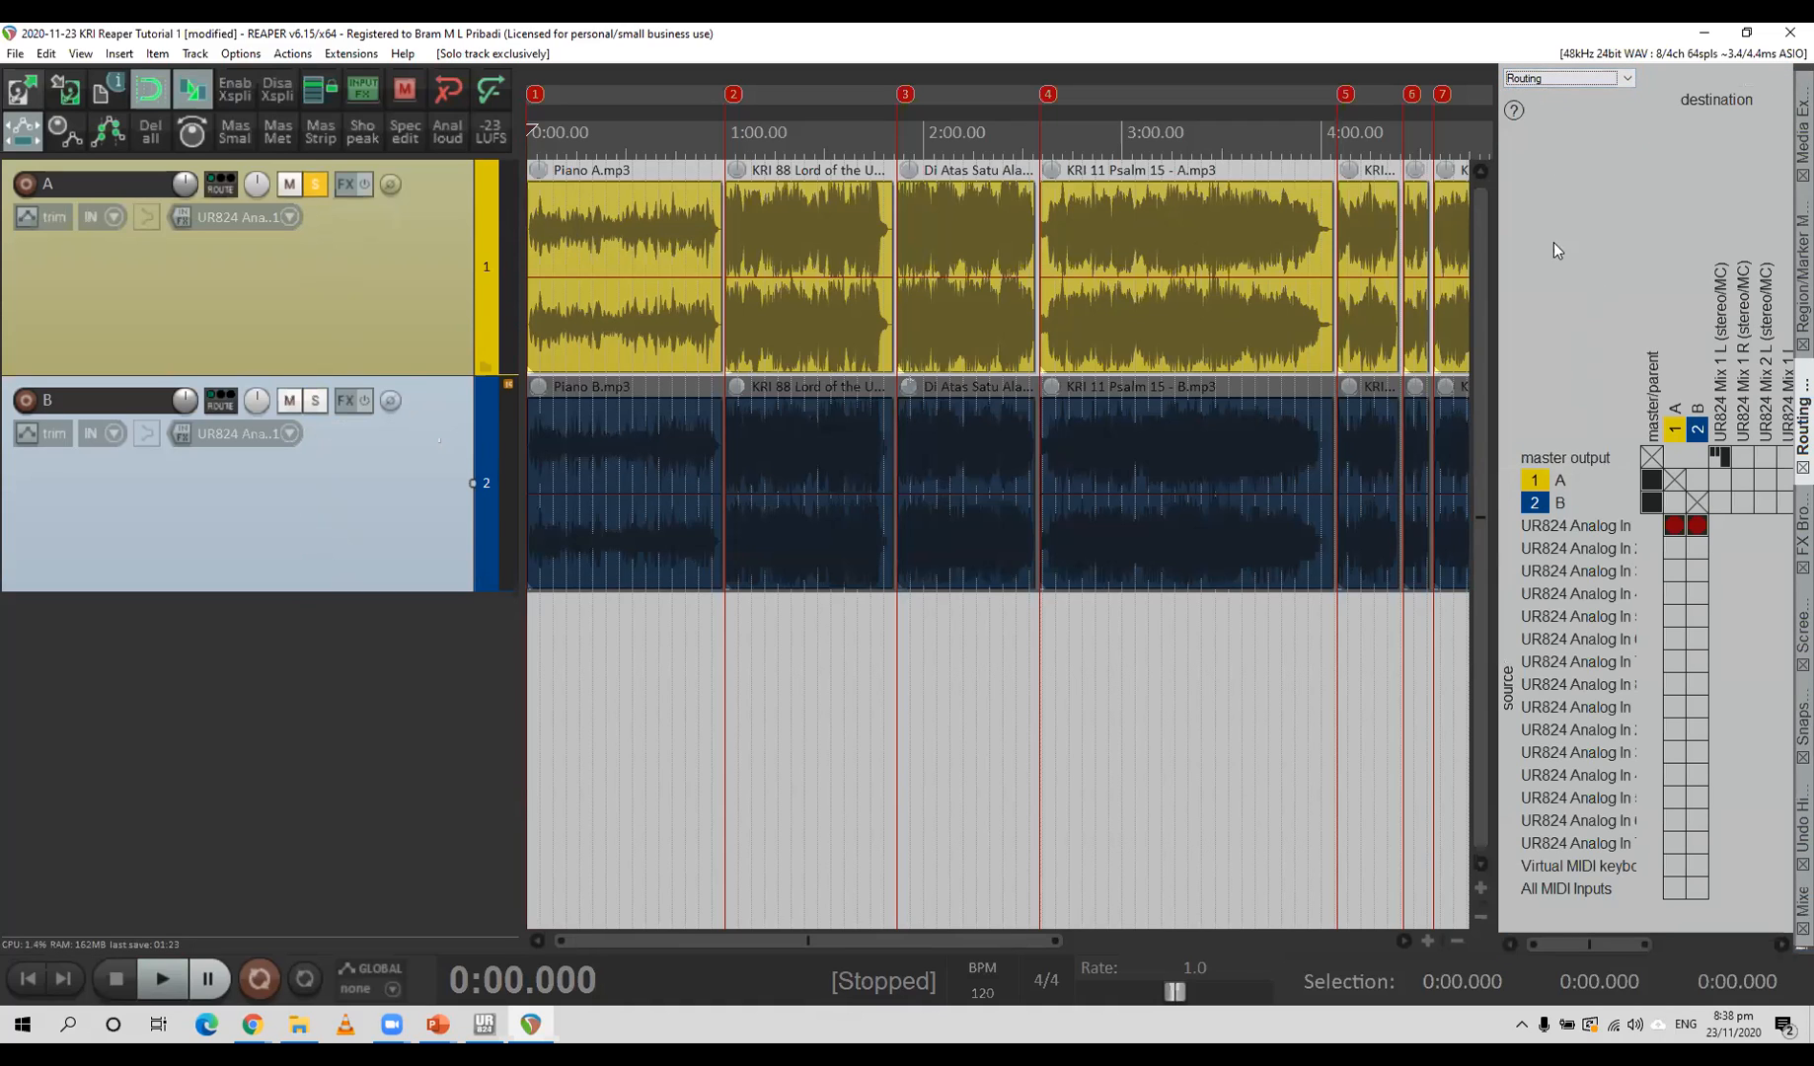
{"action": "left_click", "coordinate": [1765, 460]}
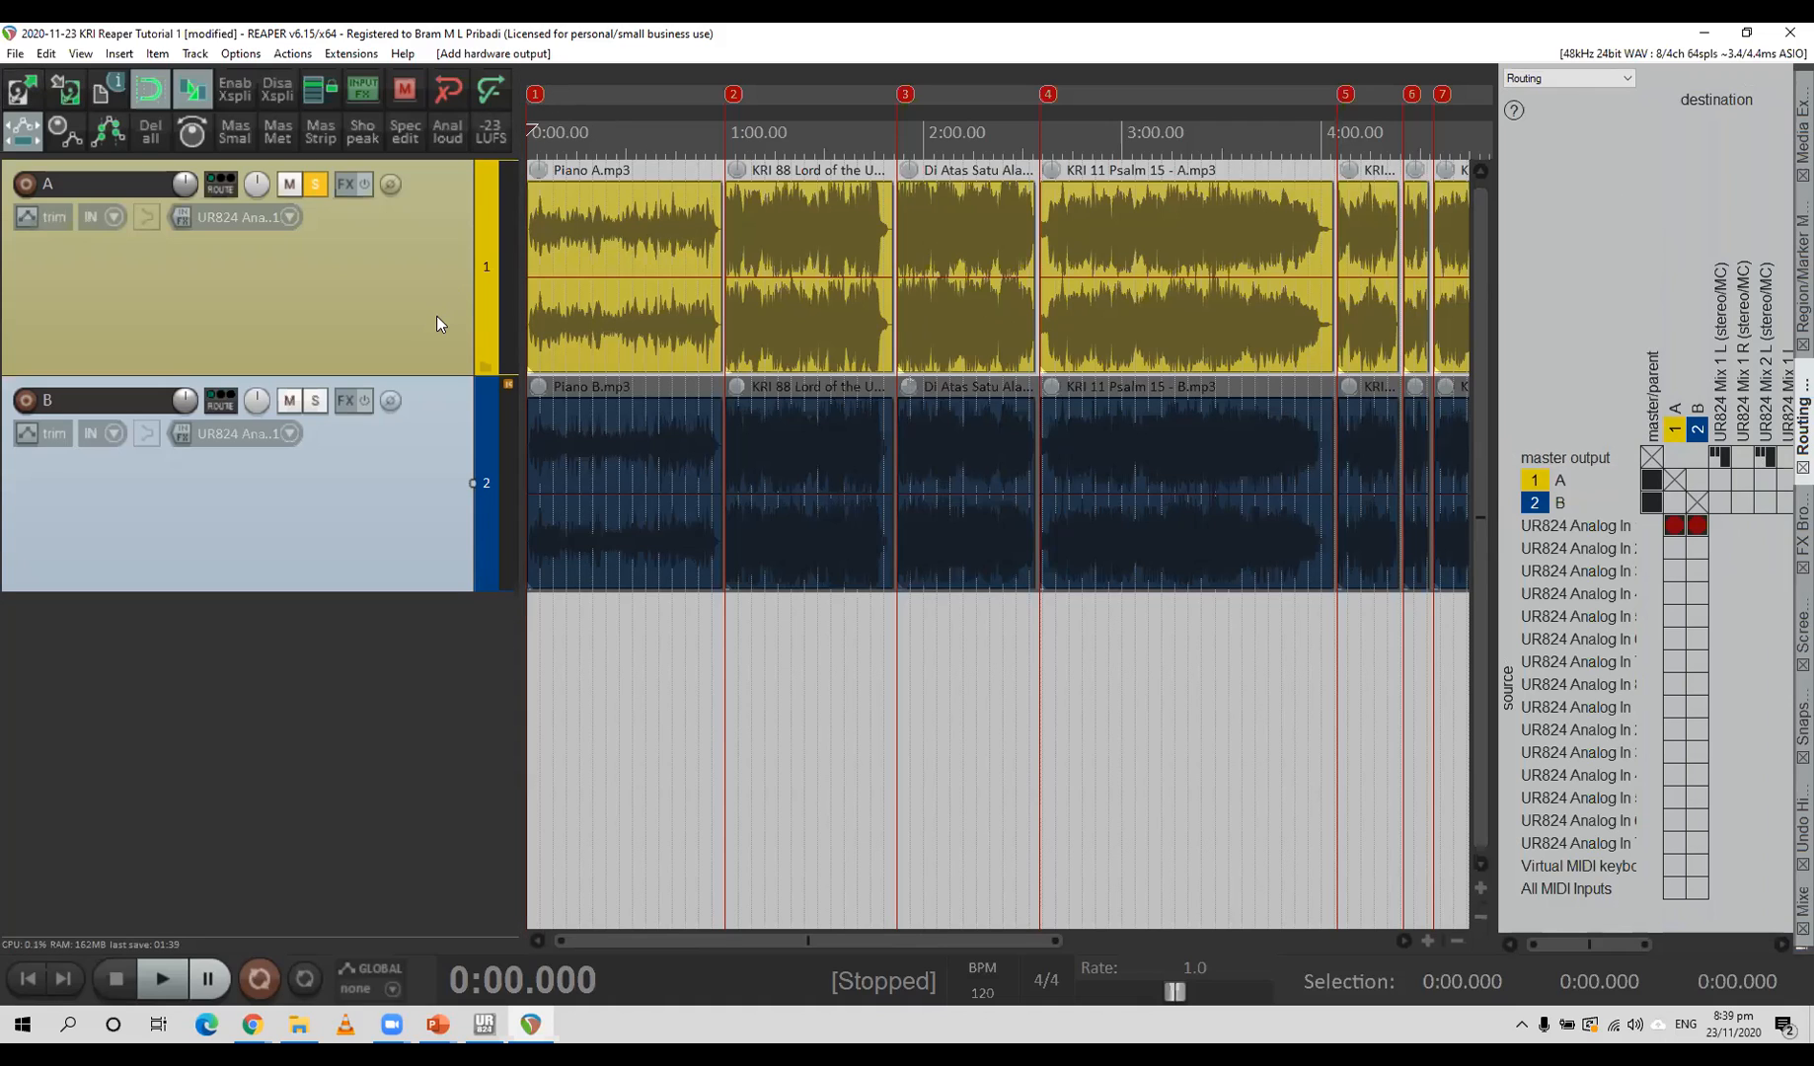
Replay the piano comparison, switching the exclusive solo to B, A and B in turn, and stop playback.
{"action": "key", "text": "space"}
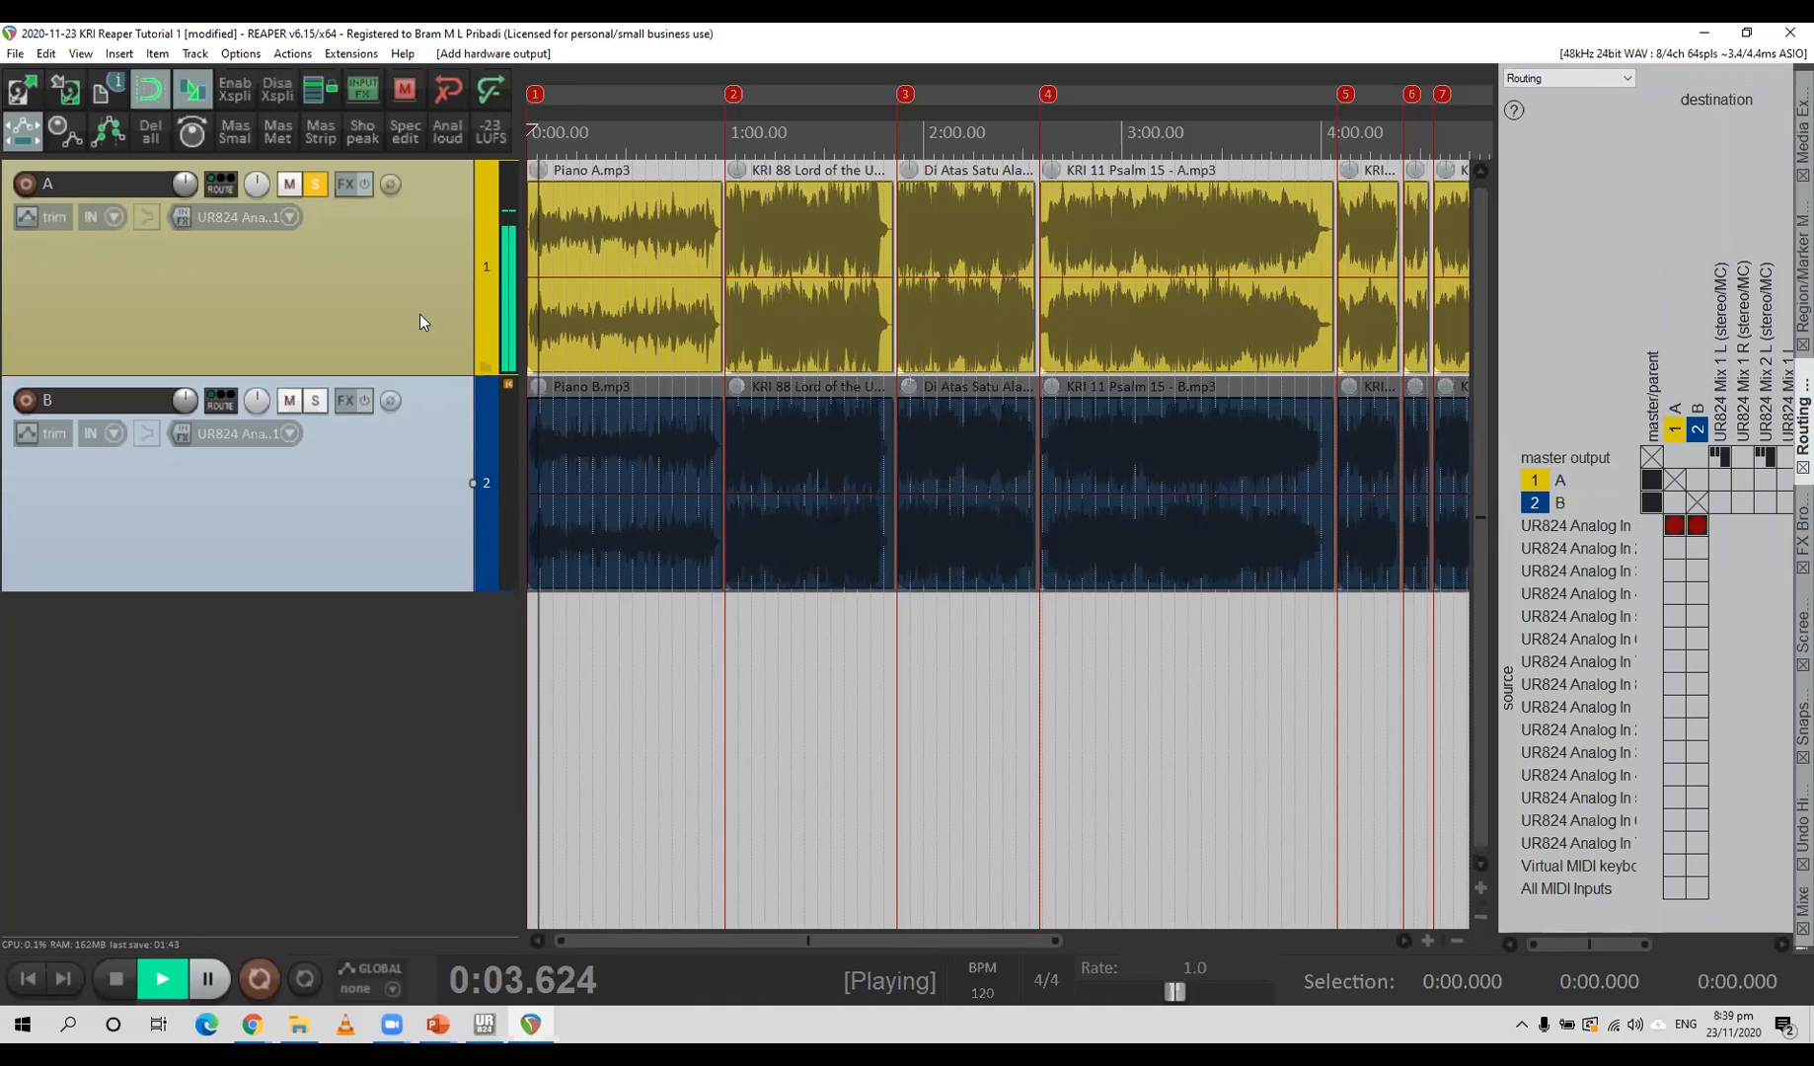
{"action": "left_click", "coordinate": [317, 398], "text": "ctrl+alt"}
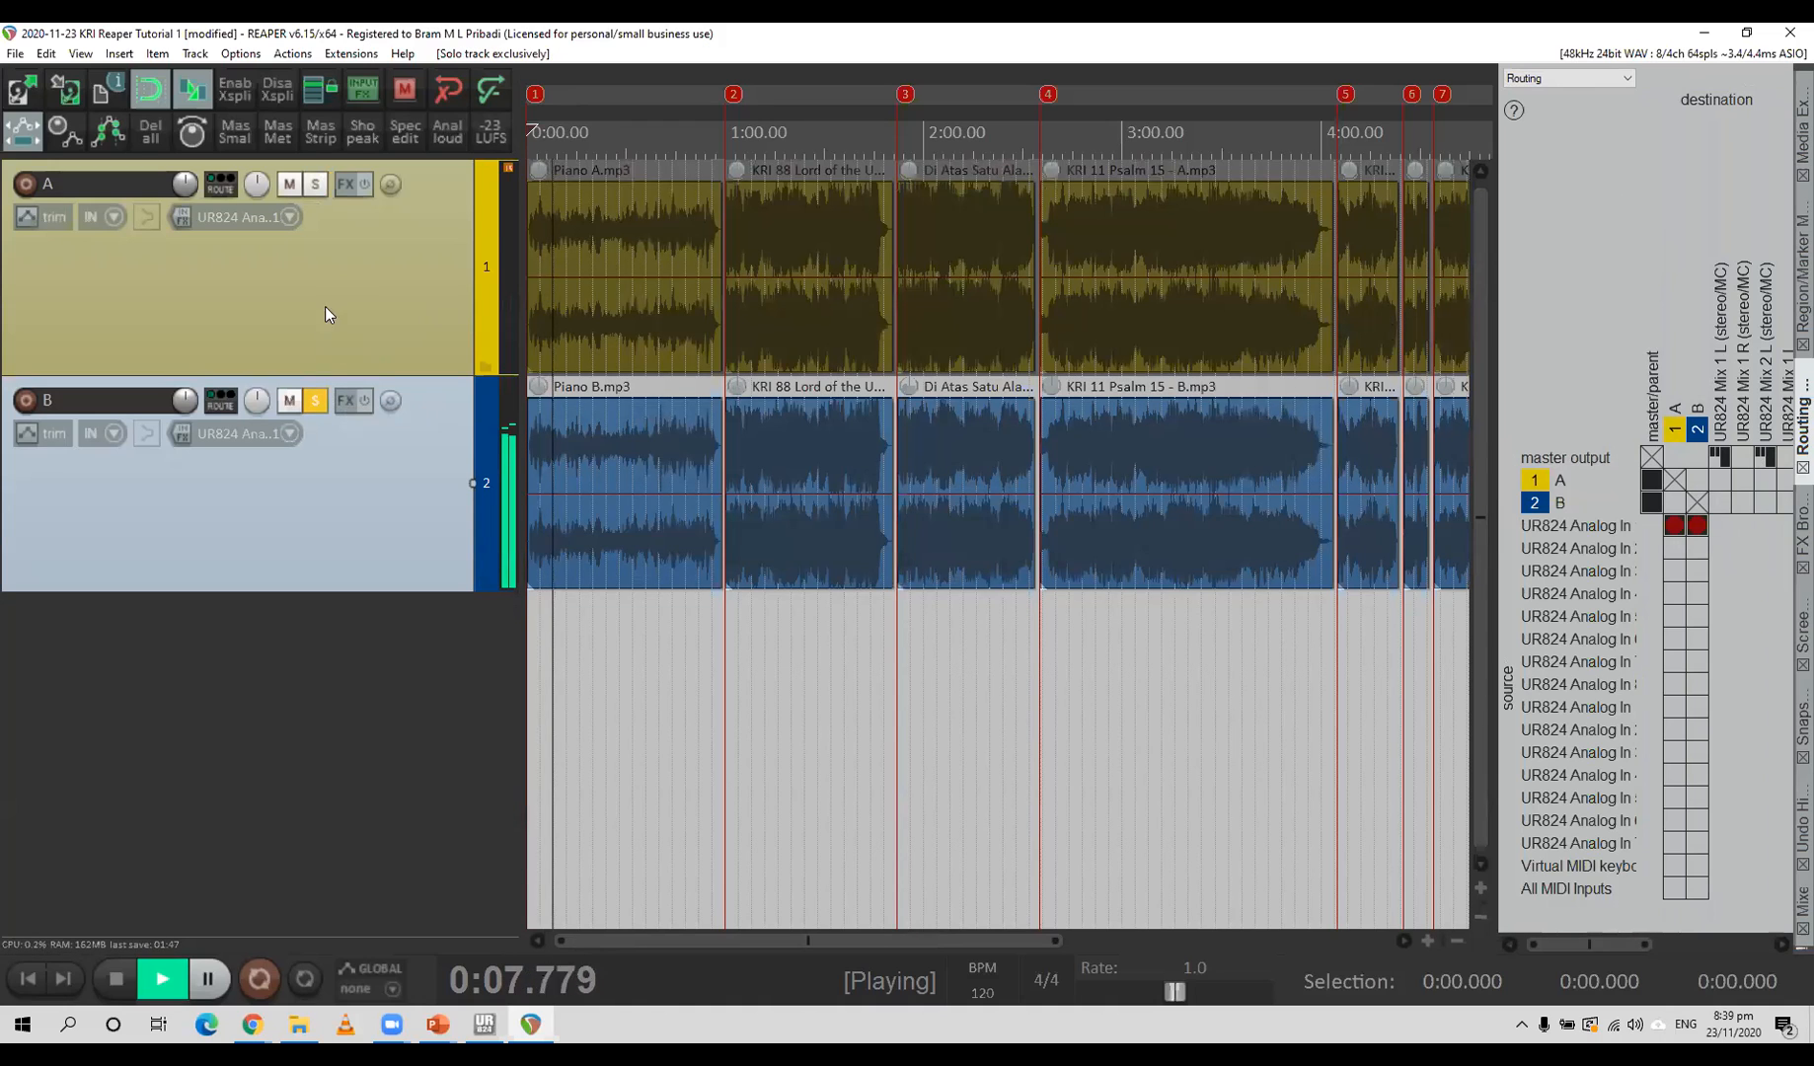
{"action": "left_click", "coordinate": [317, 186], "text": "ctrl+alt"}
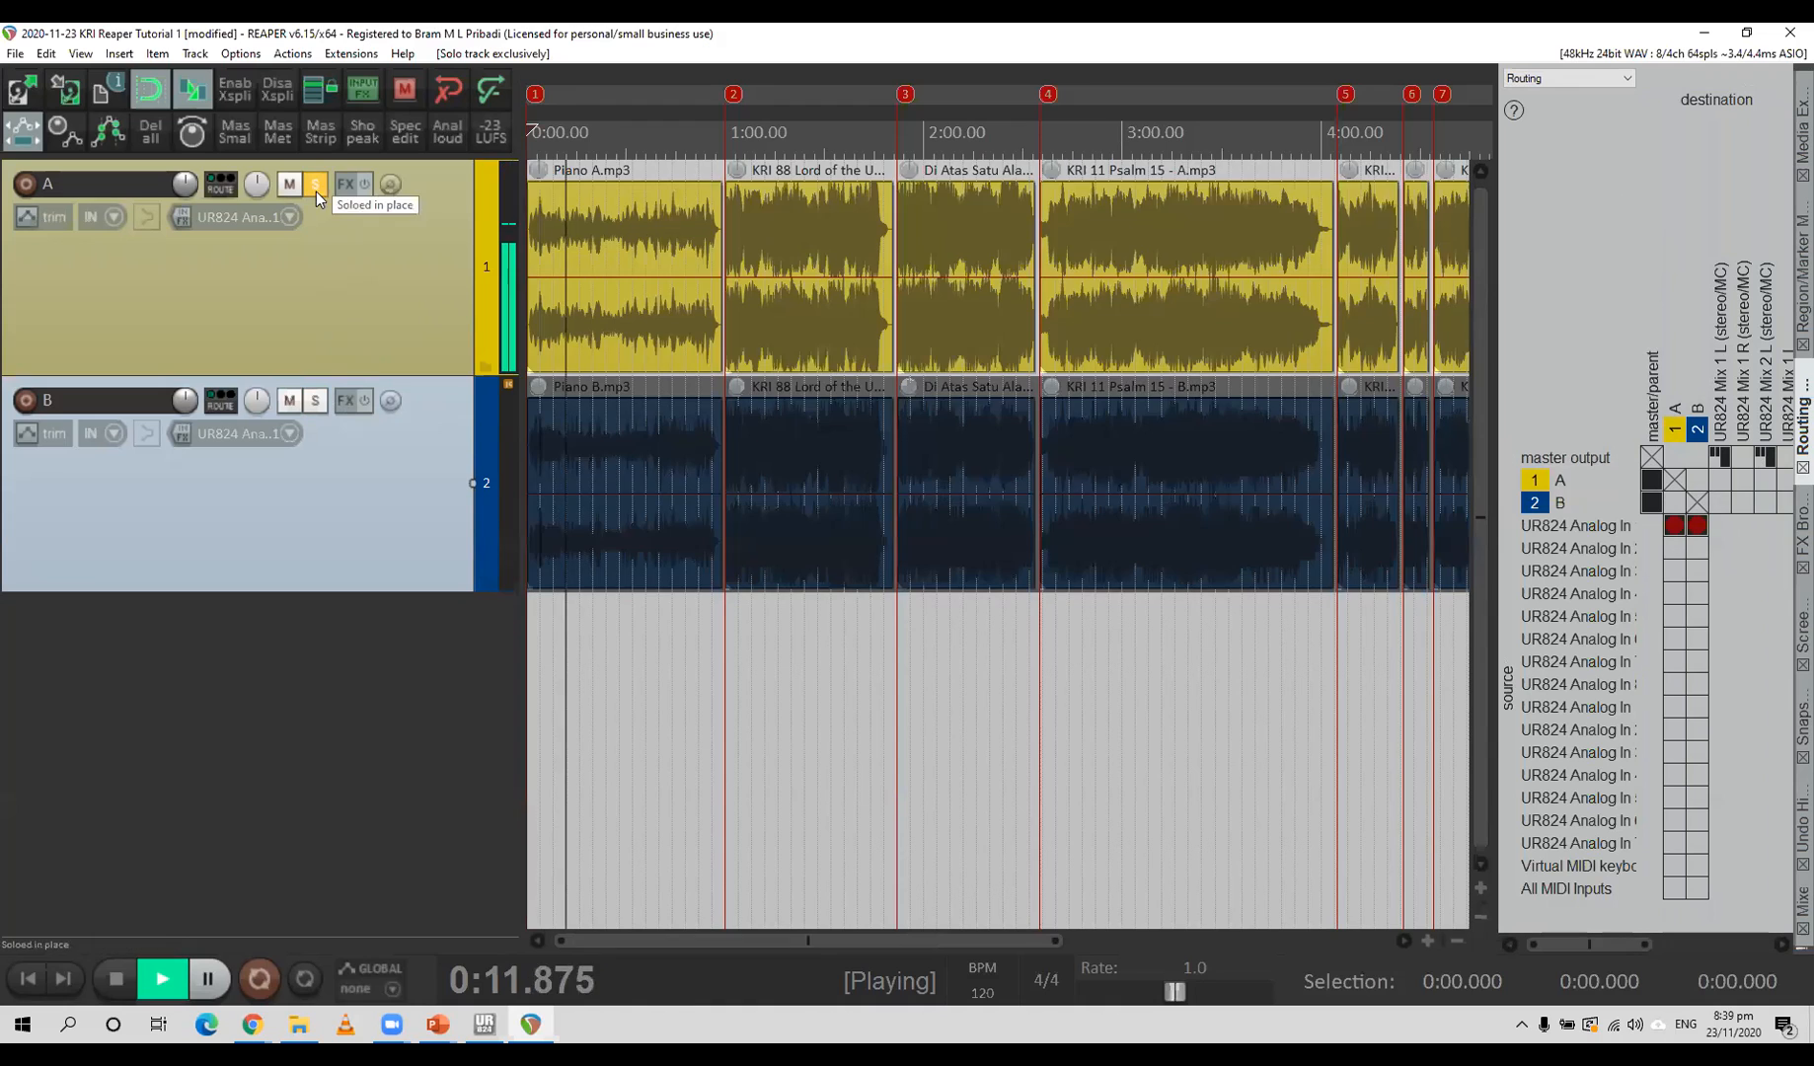
{"action": "left_click", "coordinate": [317, 400], "text": "ctrl+alt"}
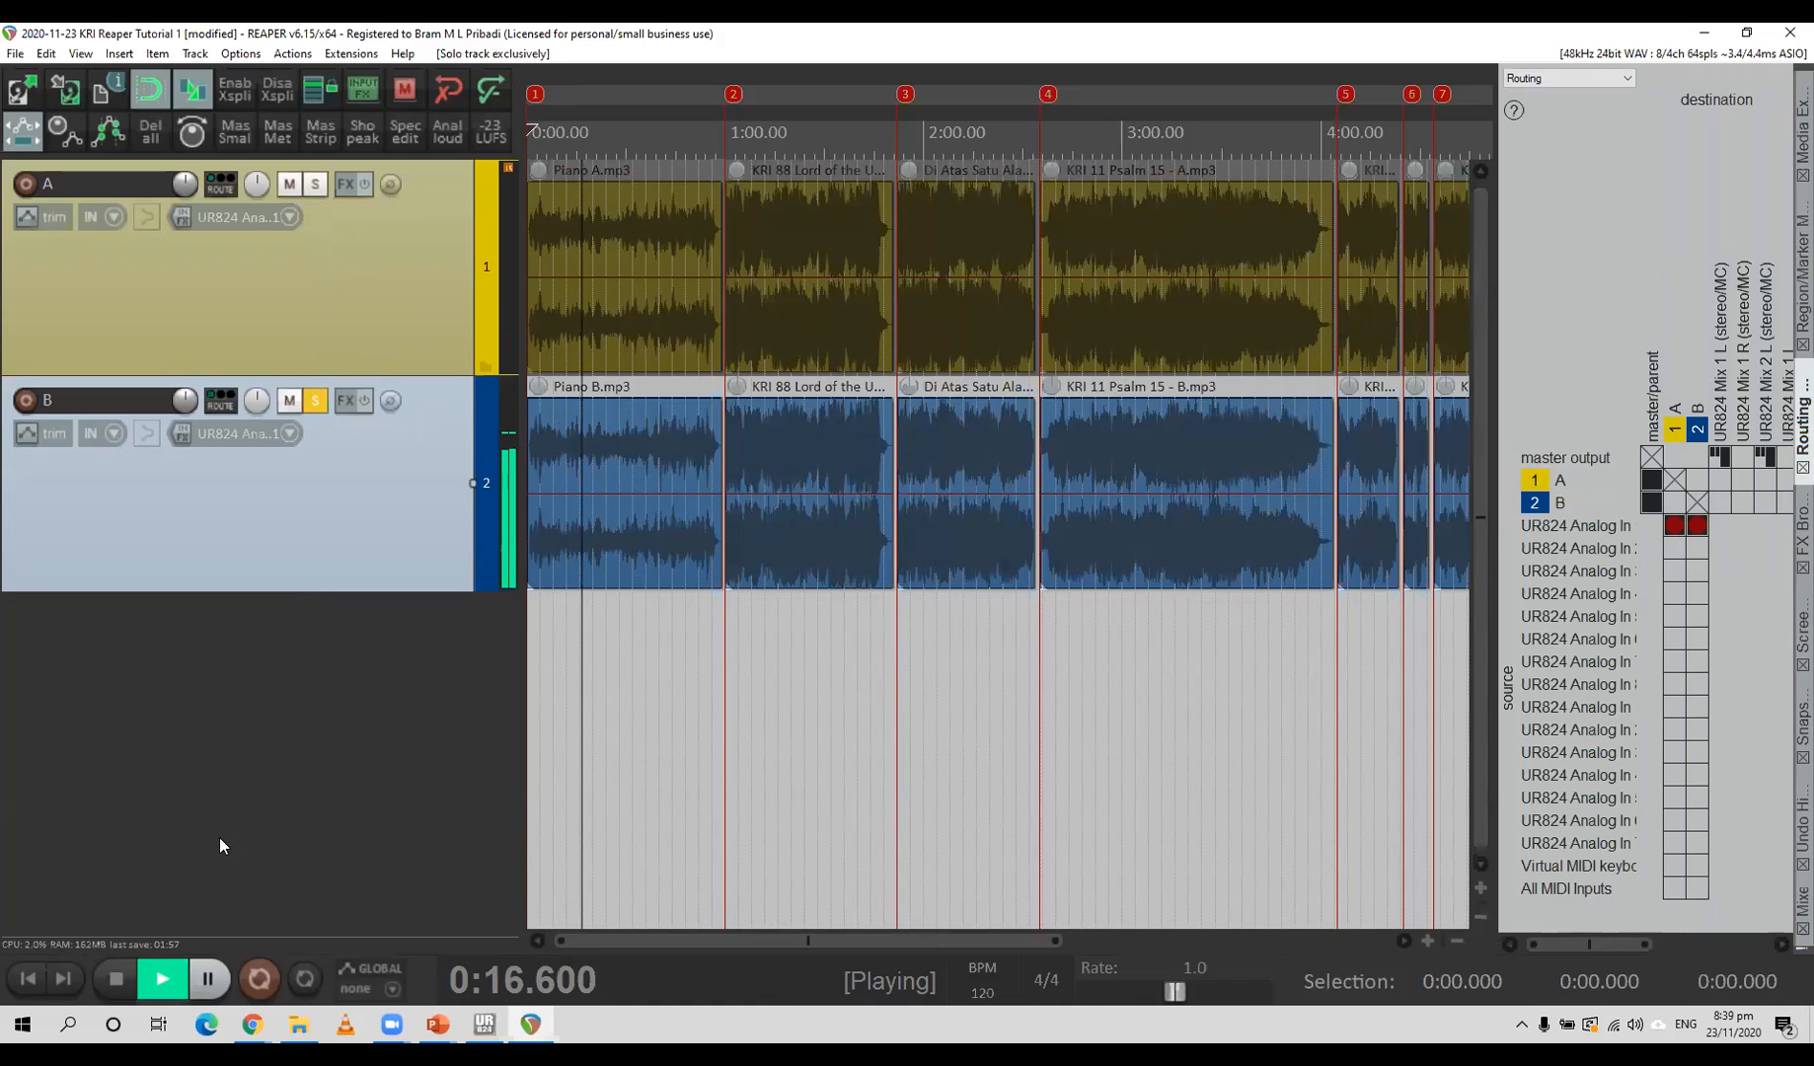
{"action": "left_click", "coordinate": [114, 978]}
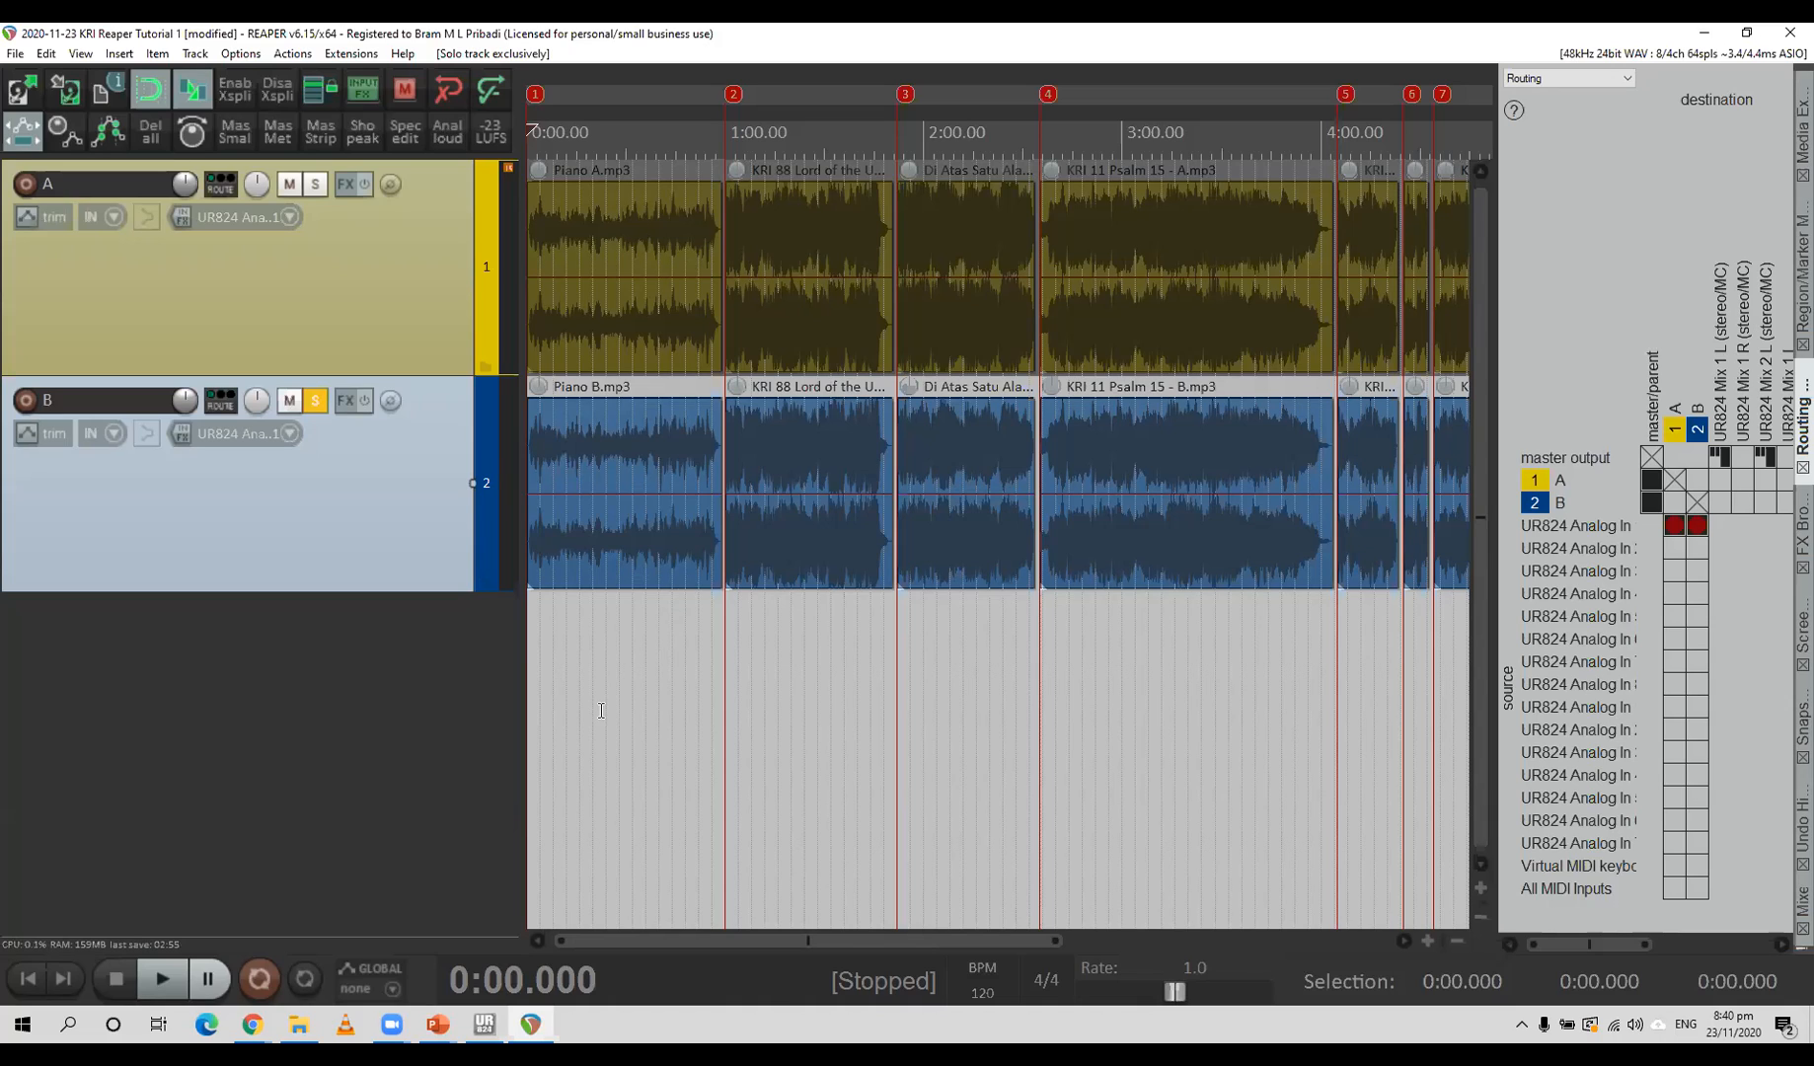
Play KRI 88 from marker 2 with the mixer shown and lower the master volume to about -8.59 dB.
{"action": "key", "text": "2"}
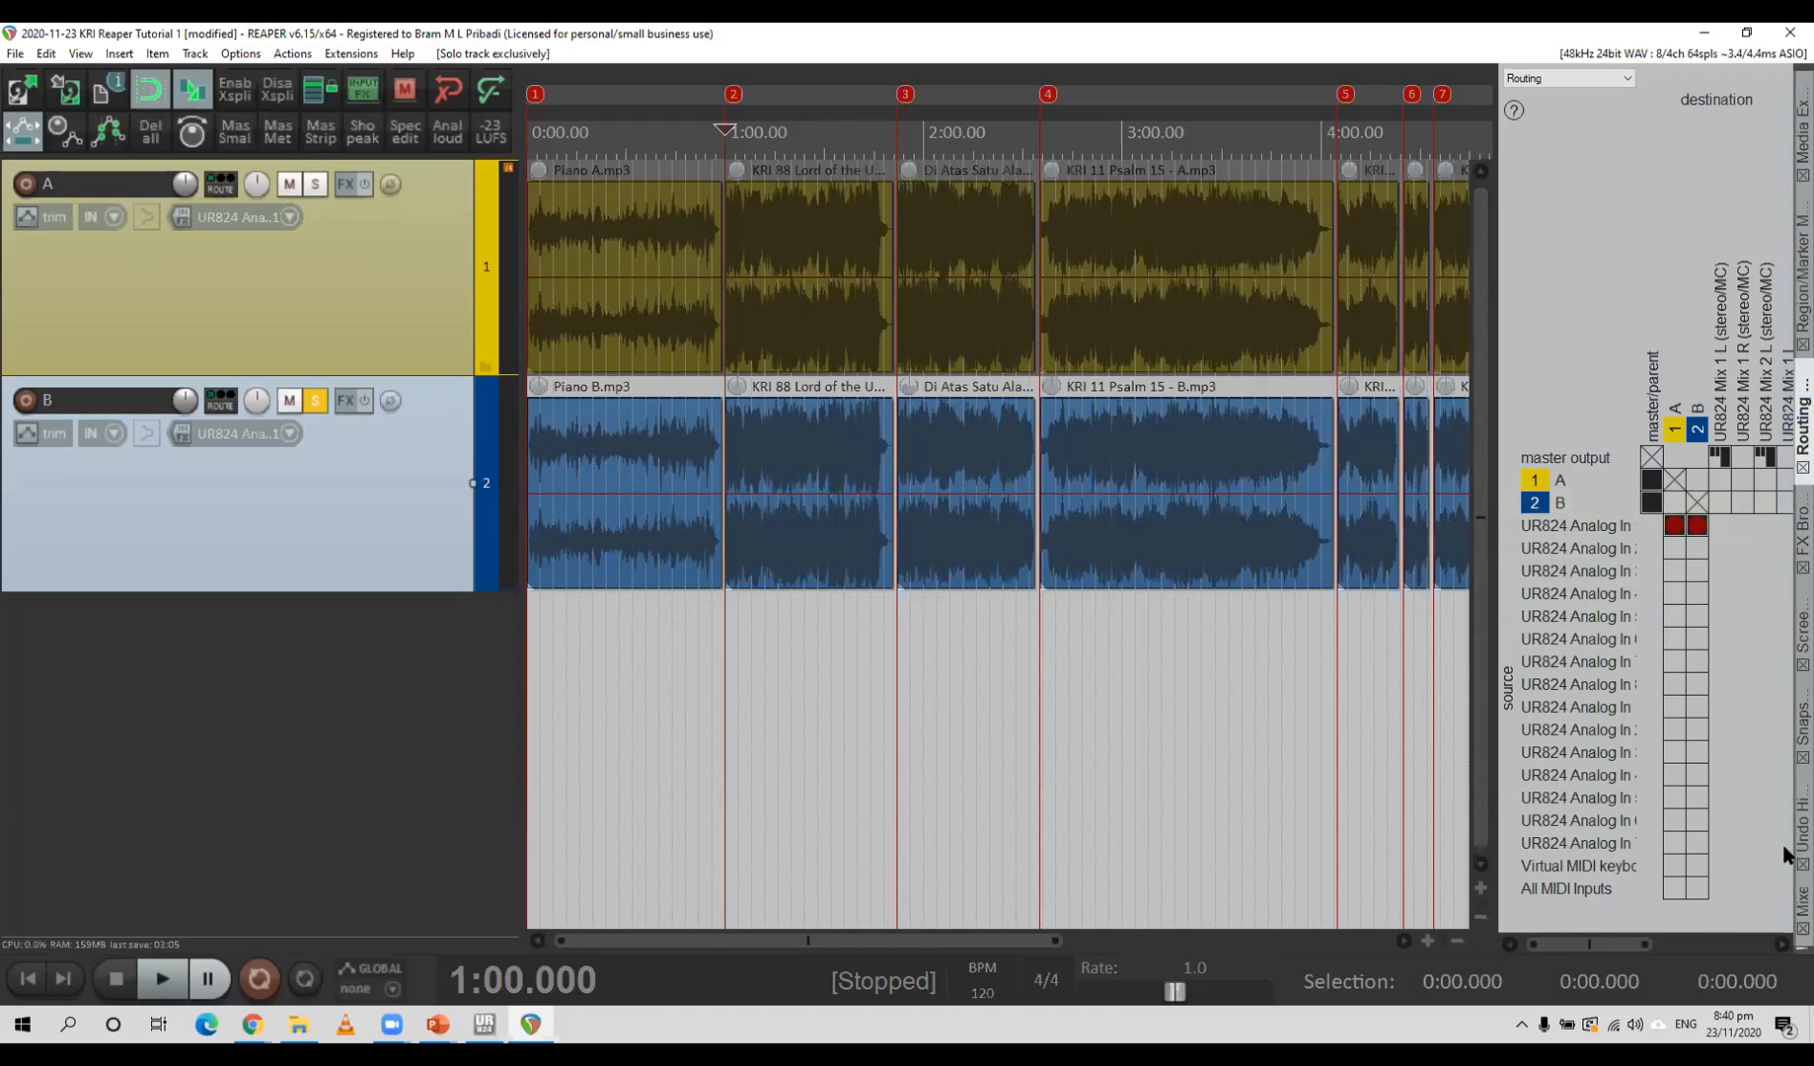
{"action": "left_click", "coordinate": [1800, 900]}
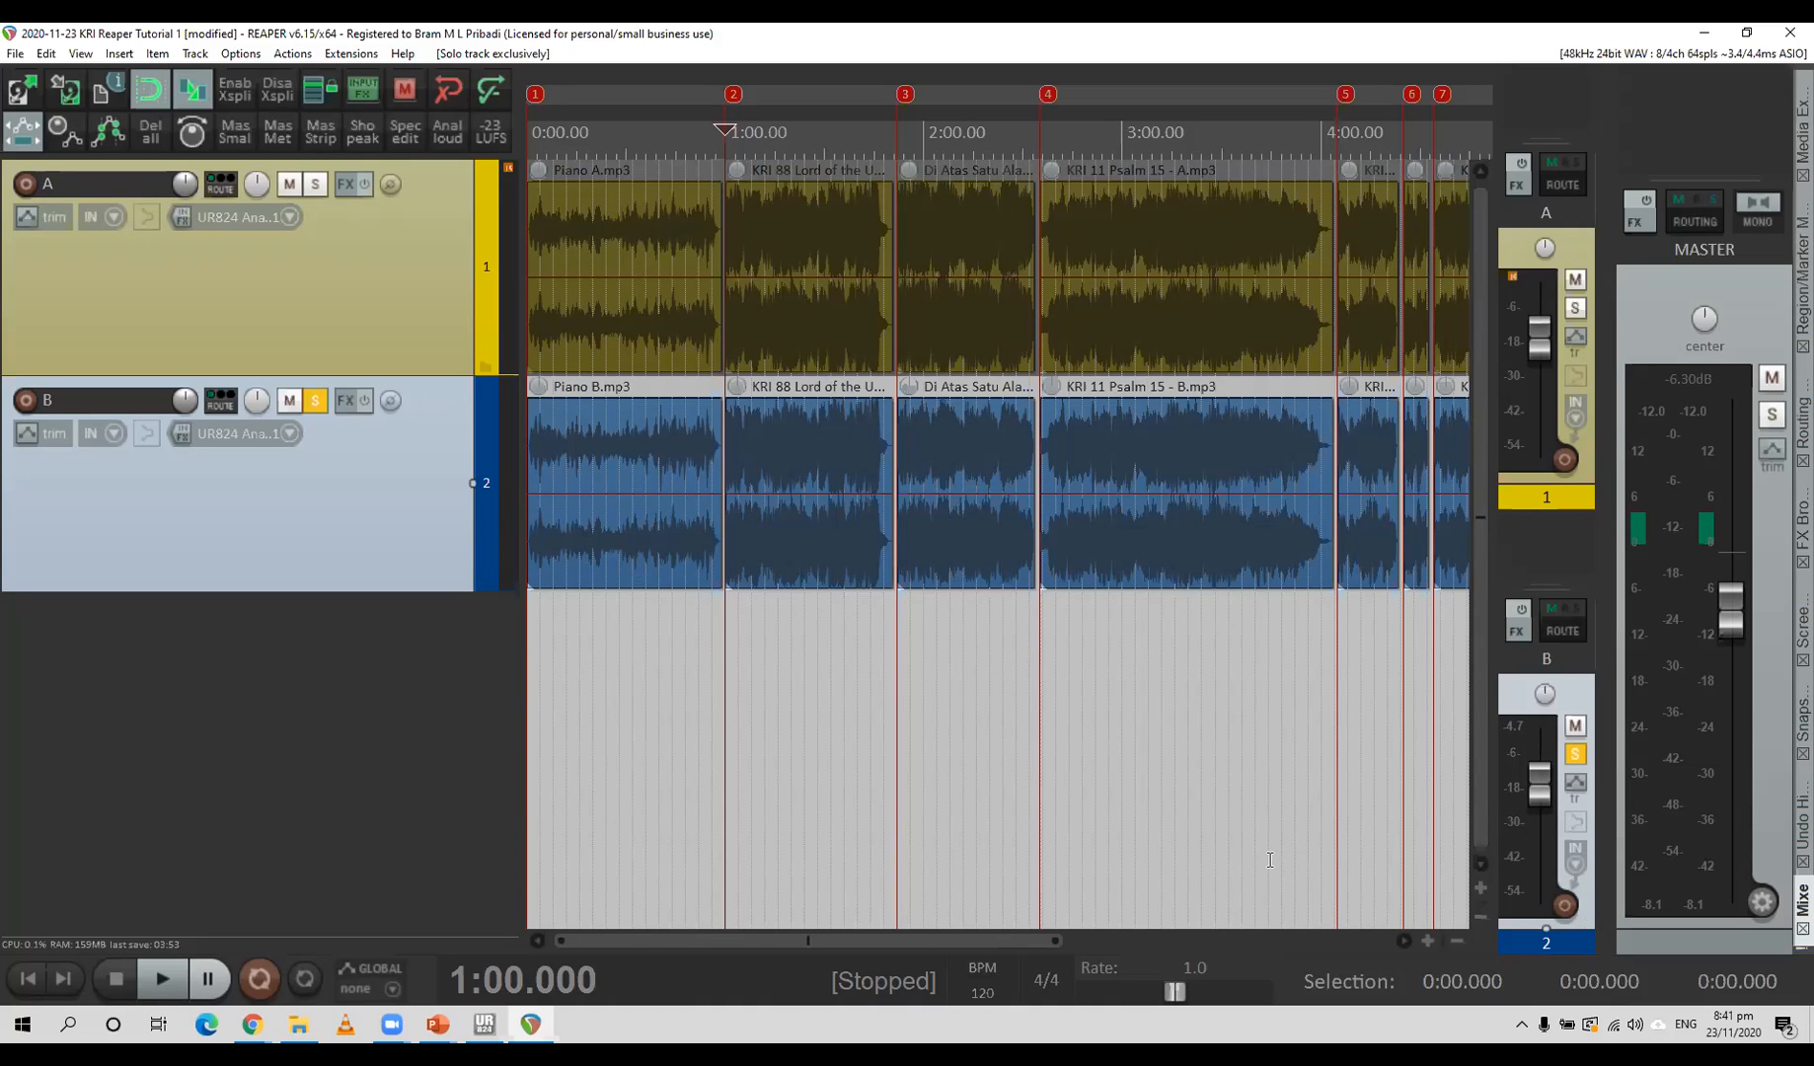
{"action": "key", "text": "space"}
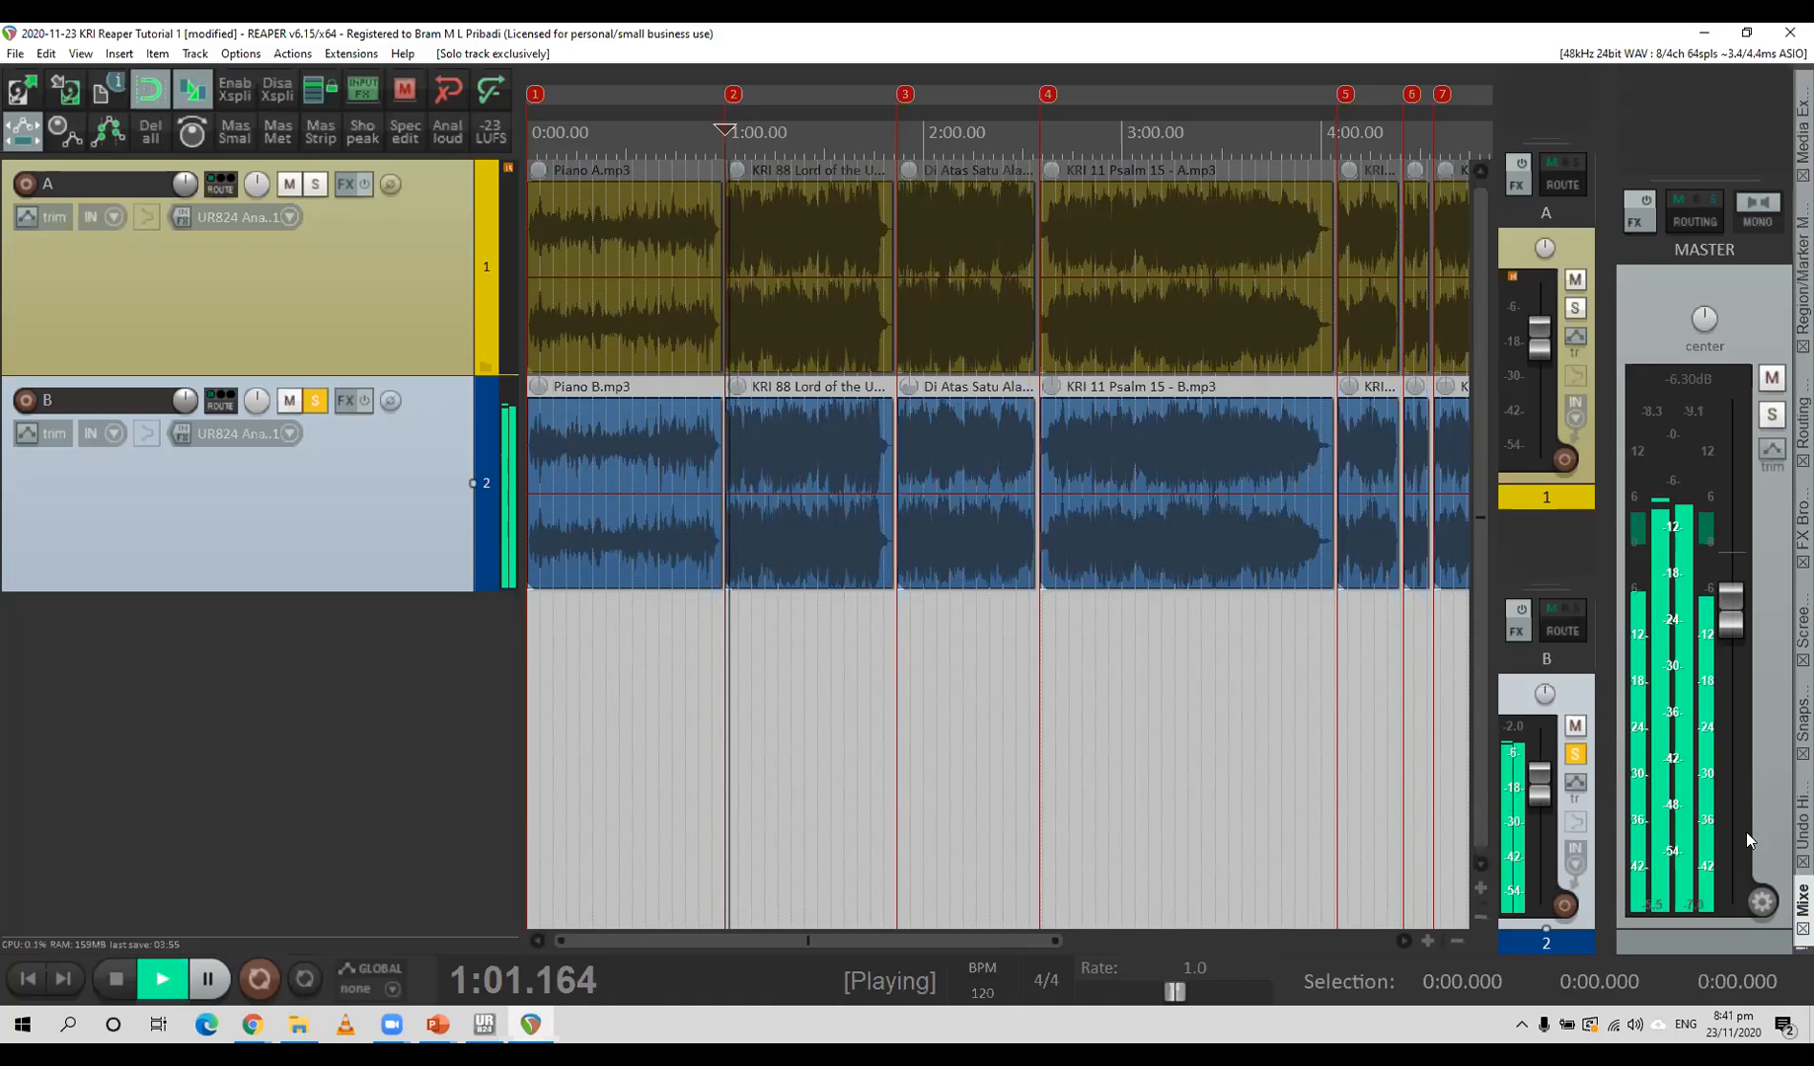
{"action": "left_click_drag", "start_coordinate": [1732, 622], "coordinate": [1734, 636]}
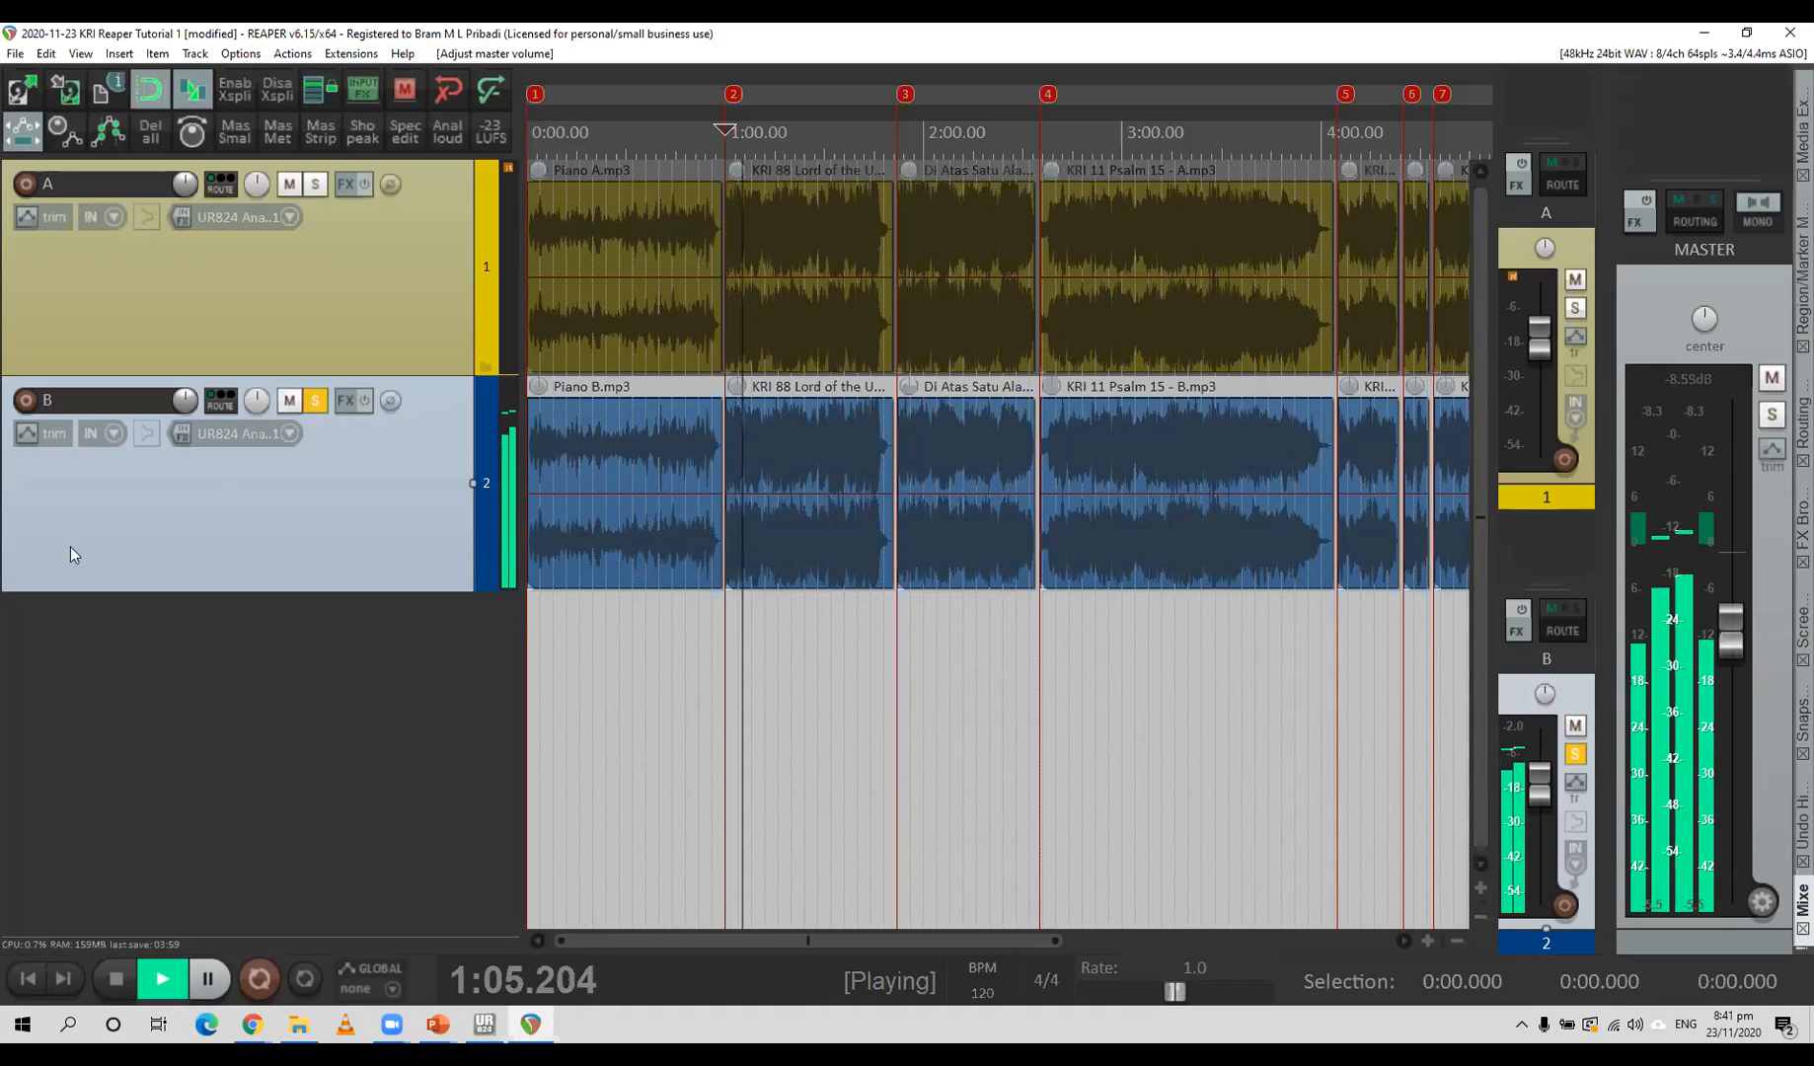
Compare the KRI 88 versions by soloing track A, B and A exclusively in turn, and stop playback.
{"action": "left_click", "coordinate": [314, 184], "text": "alt"}
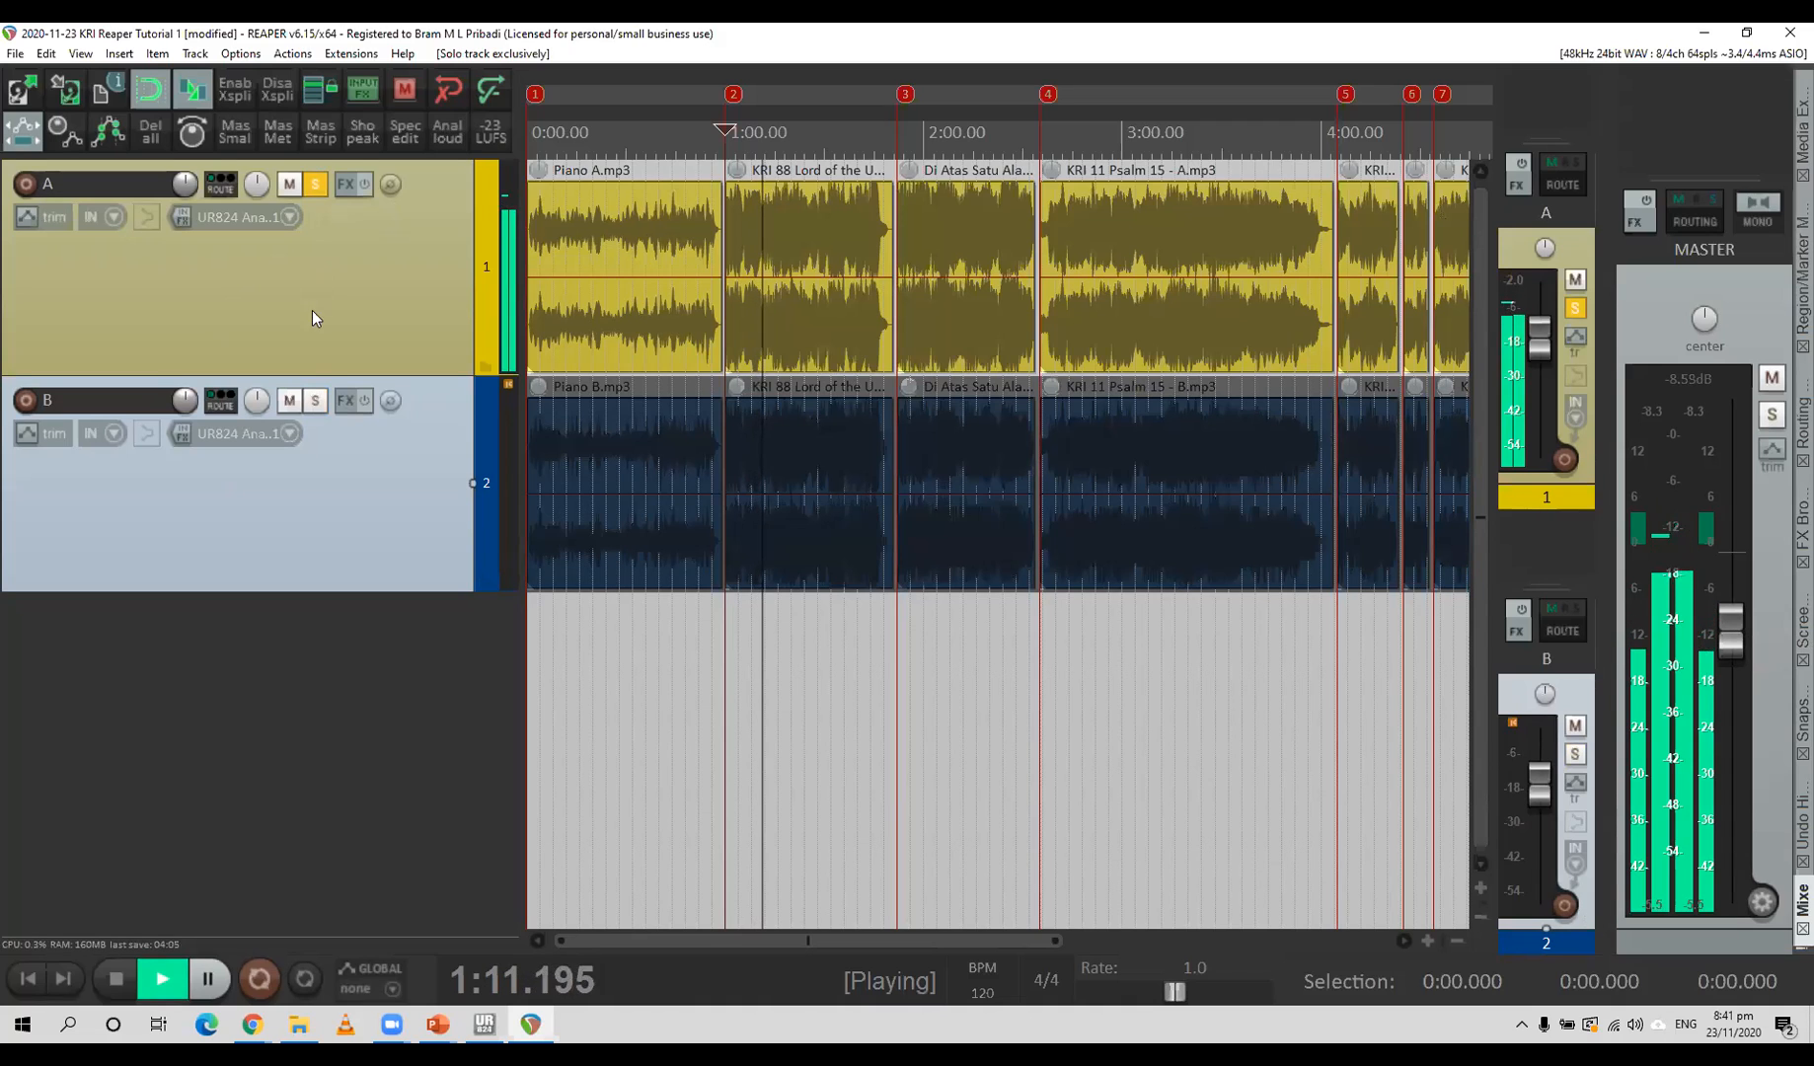
{"action": "left_click", "coordinate": [315, 403]}
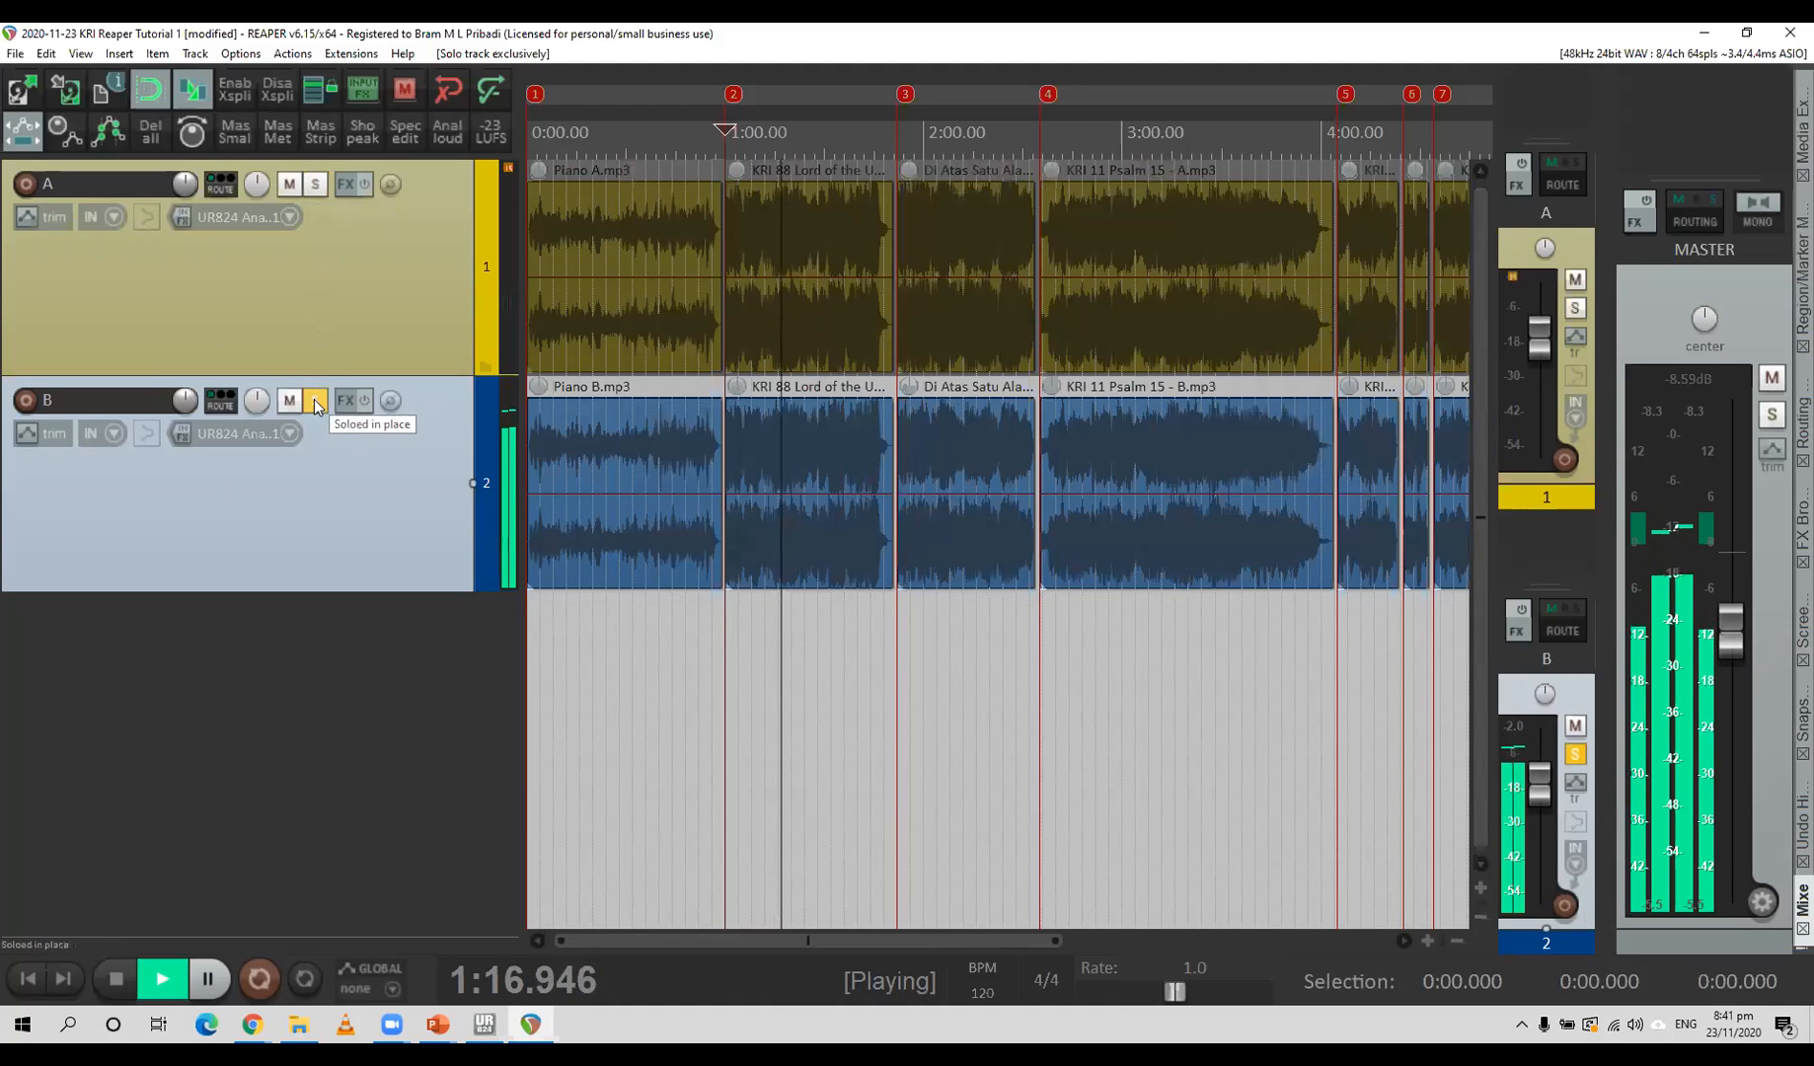
{"action": "left_click", "coordinate": [313, 185]}
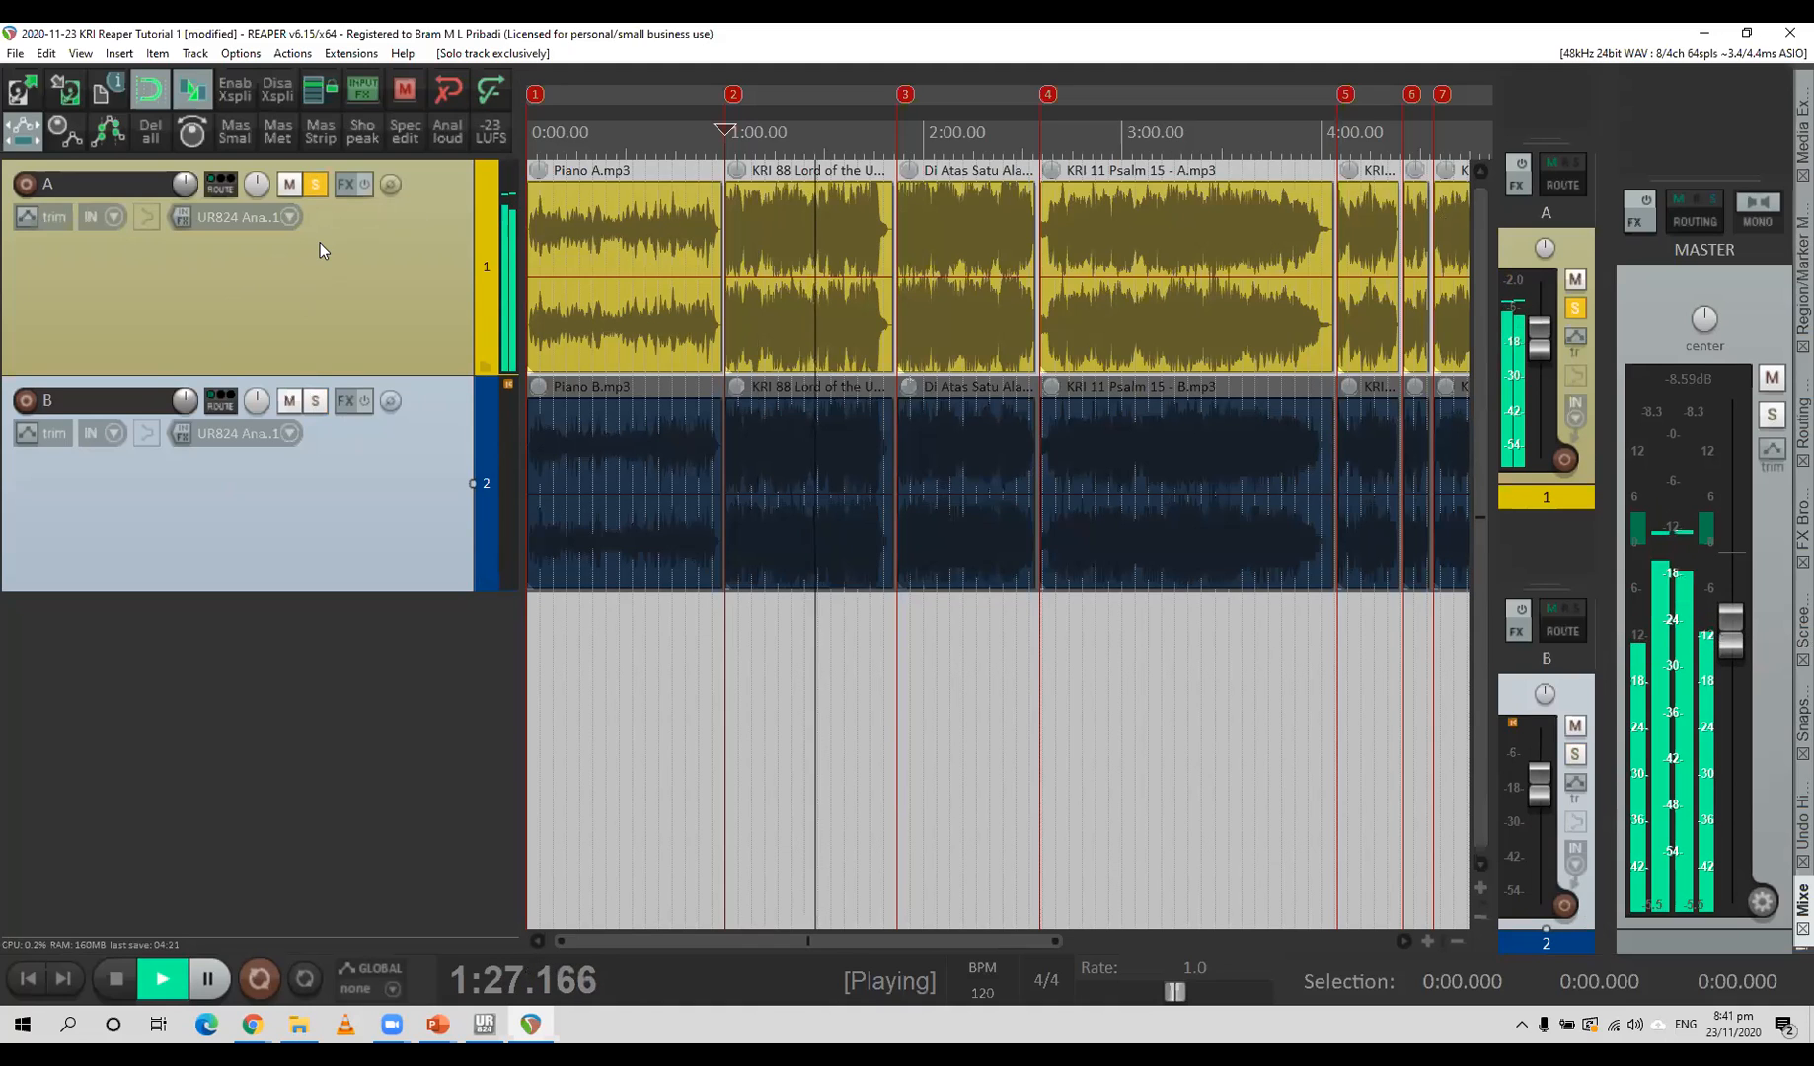
{"action": "key", "text": "space"}
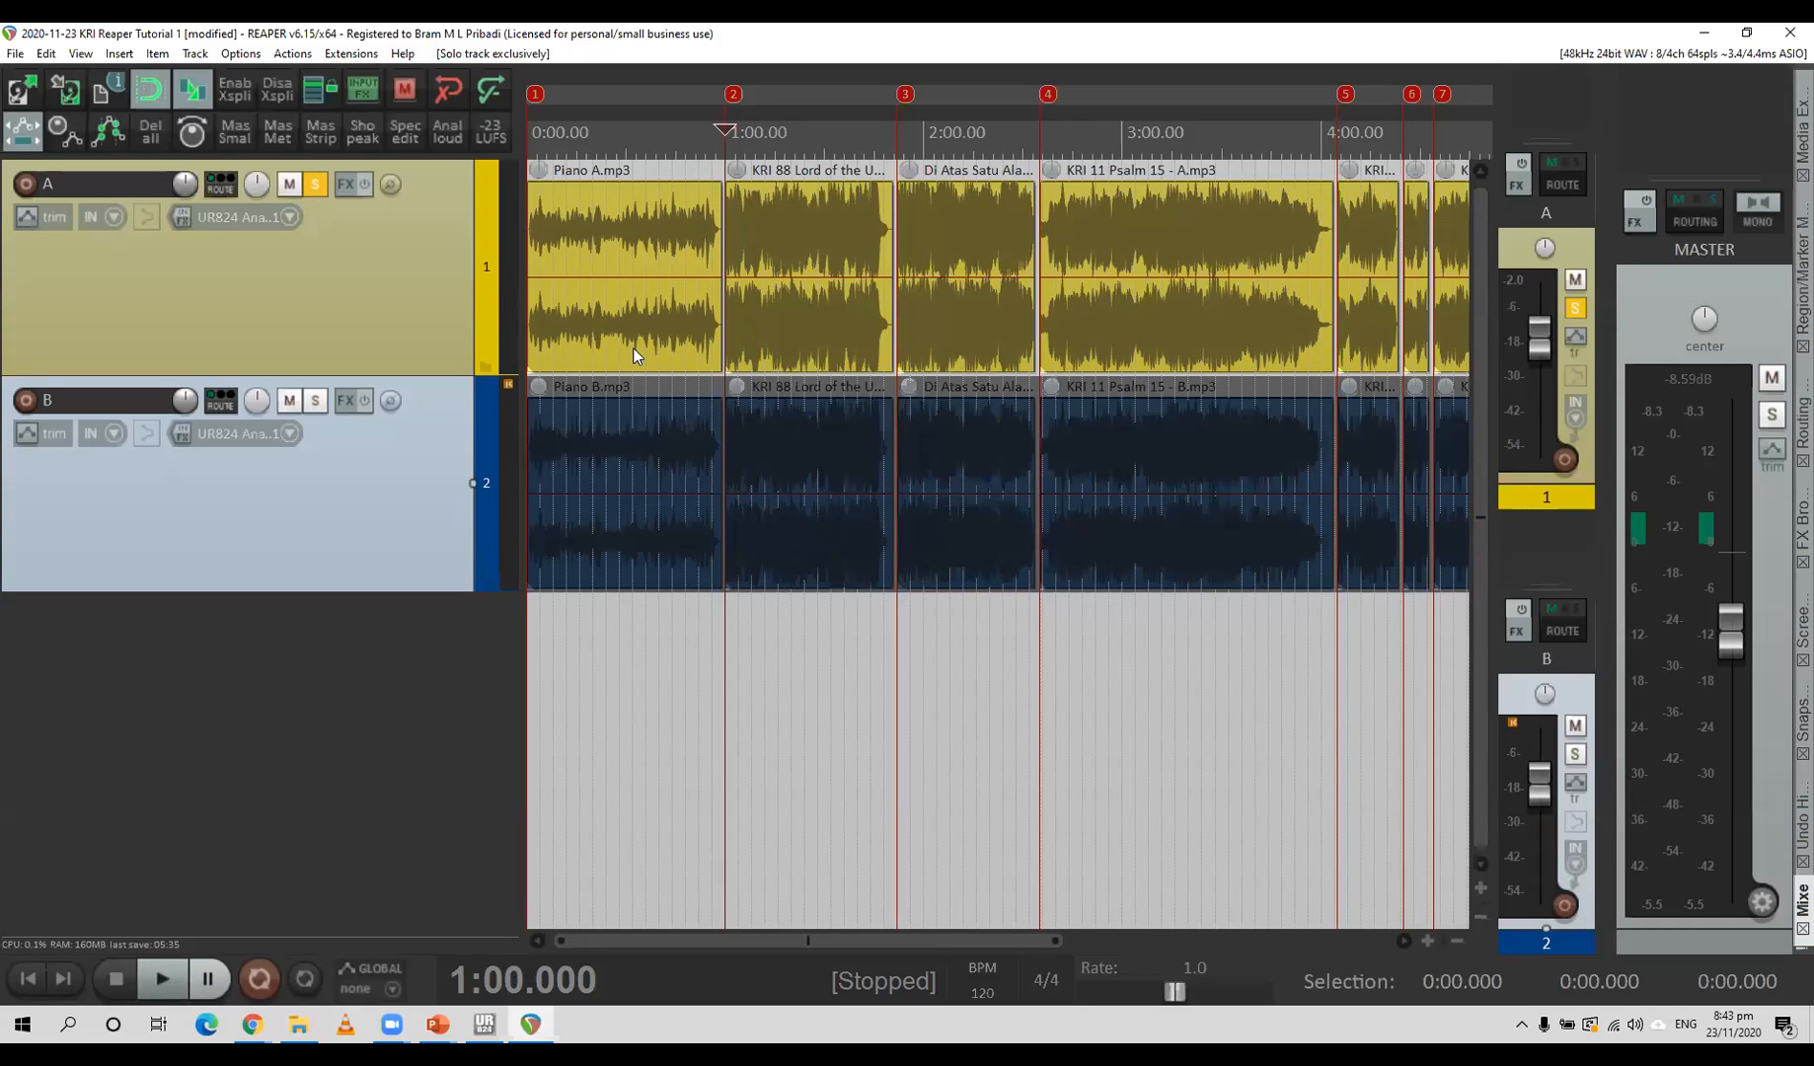
Play Di Atas Satu Ala... from 2:04, switching the exclusive solo to B, A and B in turn, and stop playback.
{"action": "key", "text": "bracketright"}
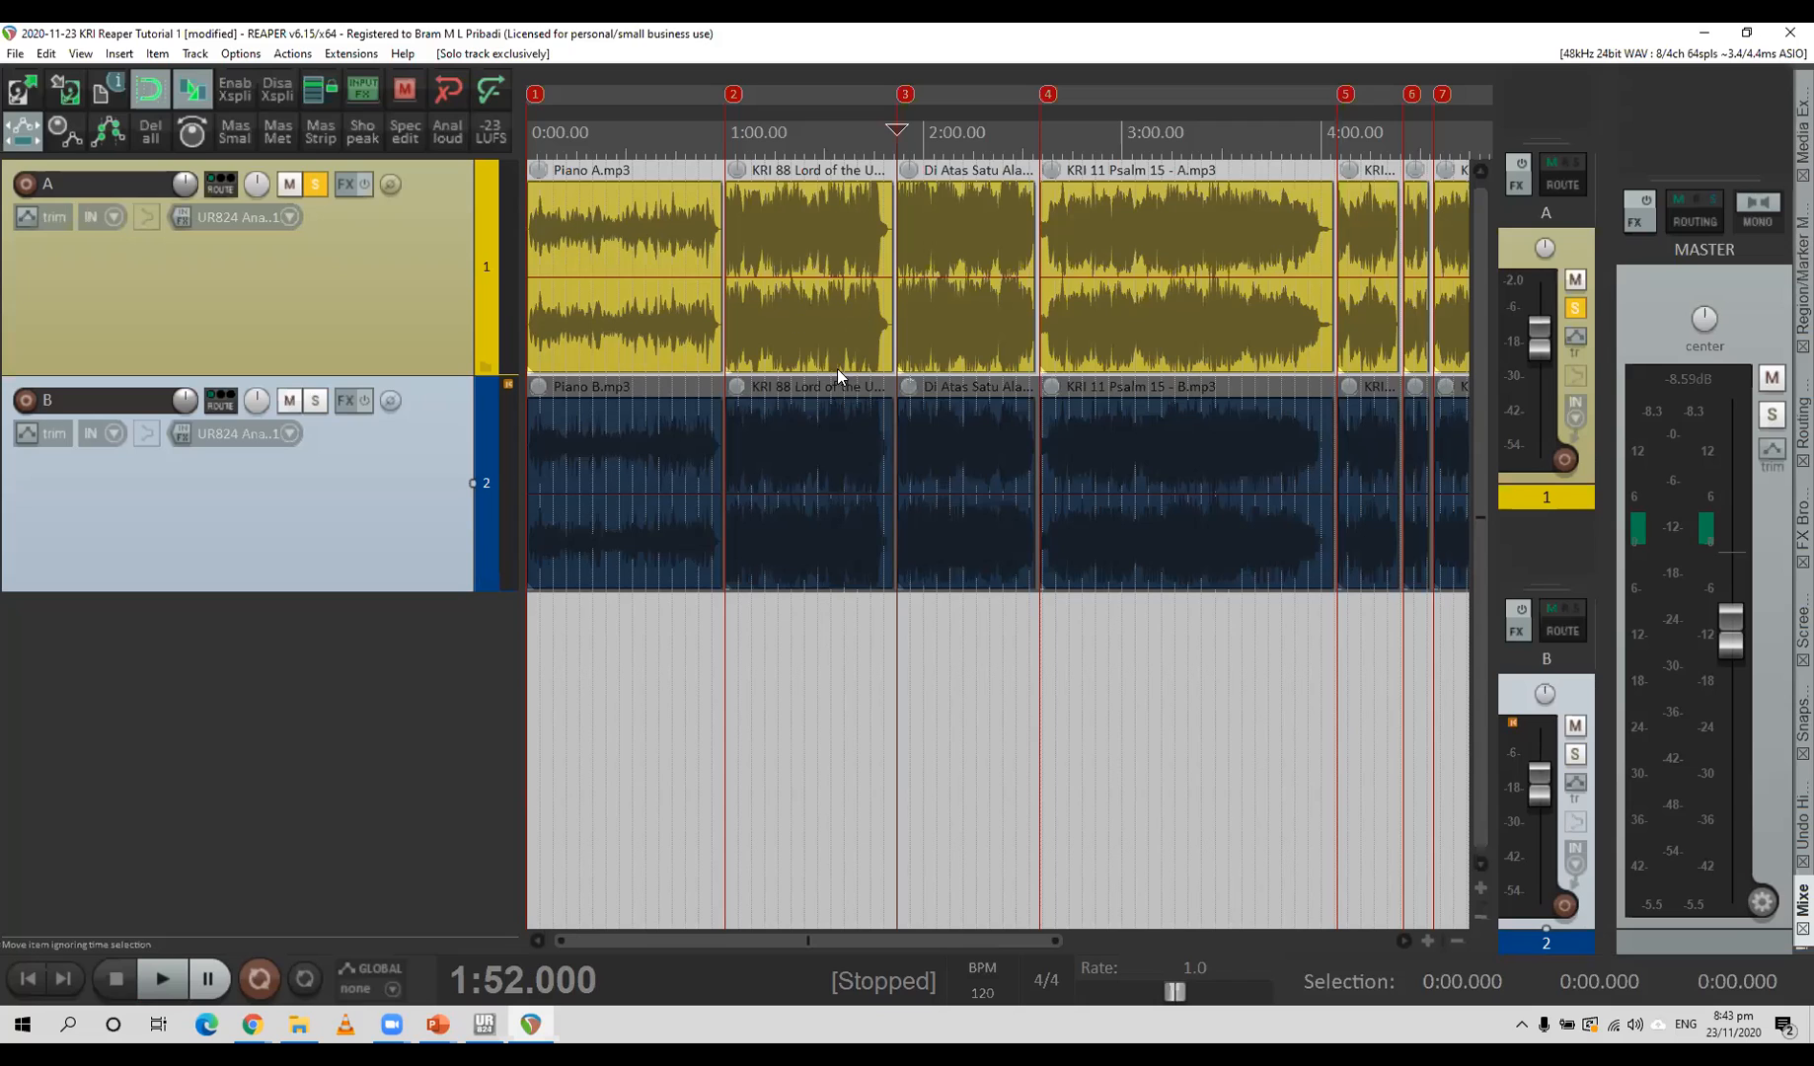
{"action": "left_click", "coordinate": [936, 628]}
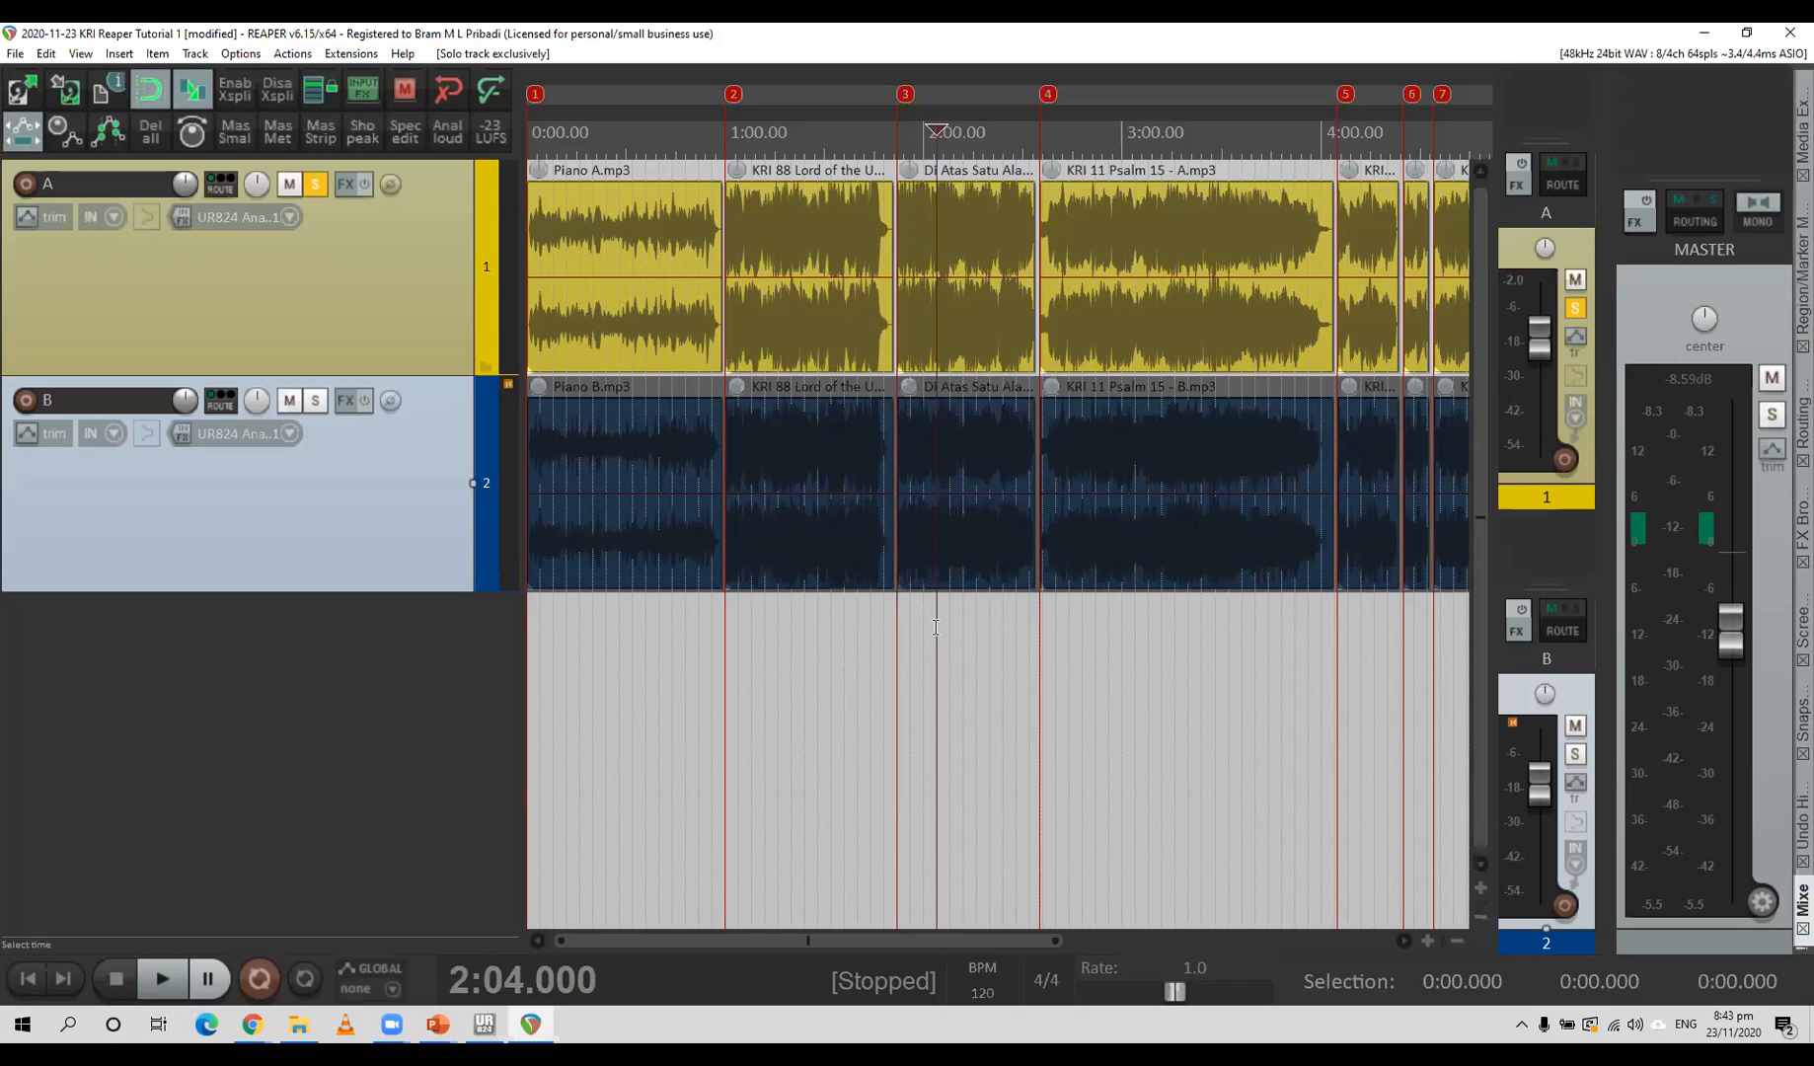
{"action": "key", "text": "space"}
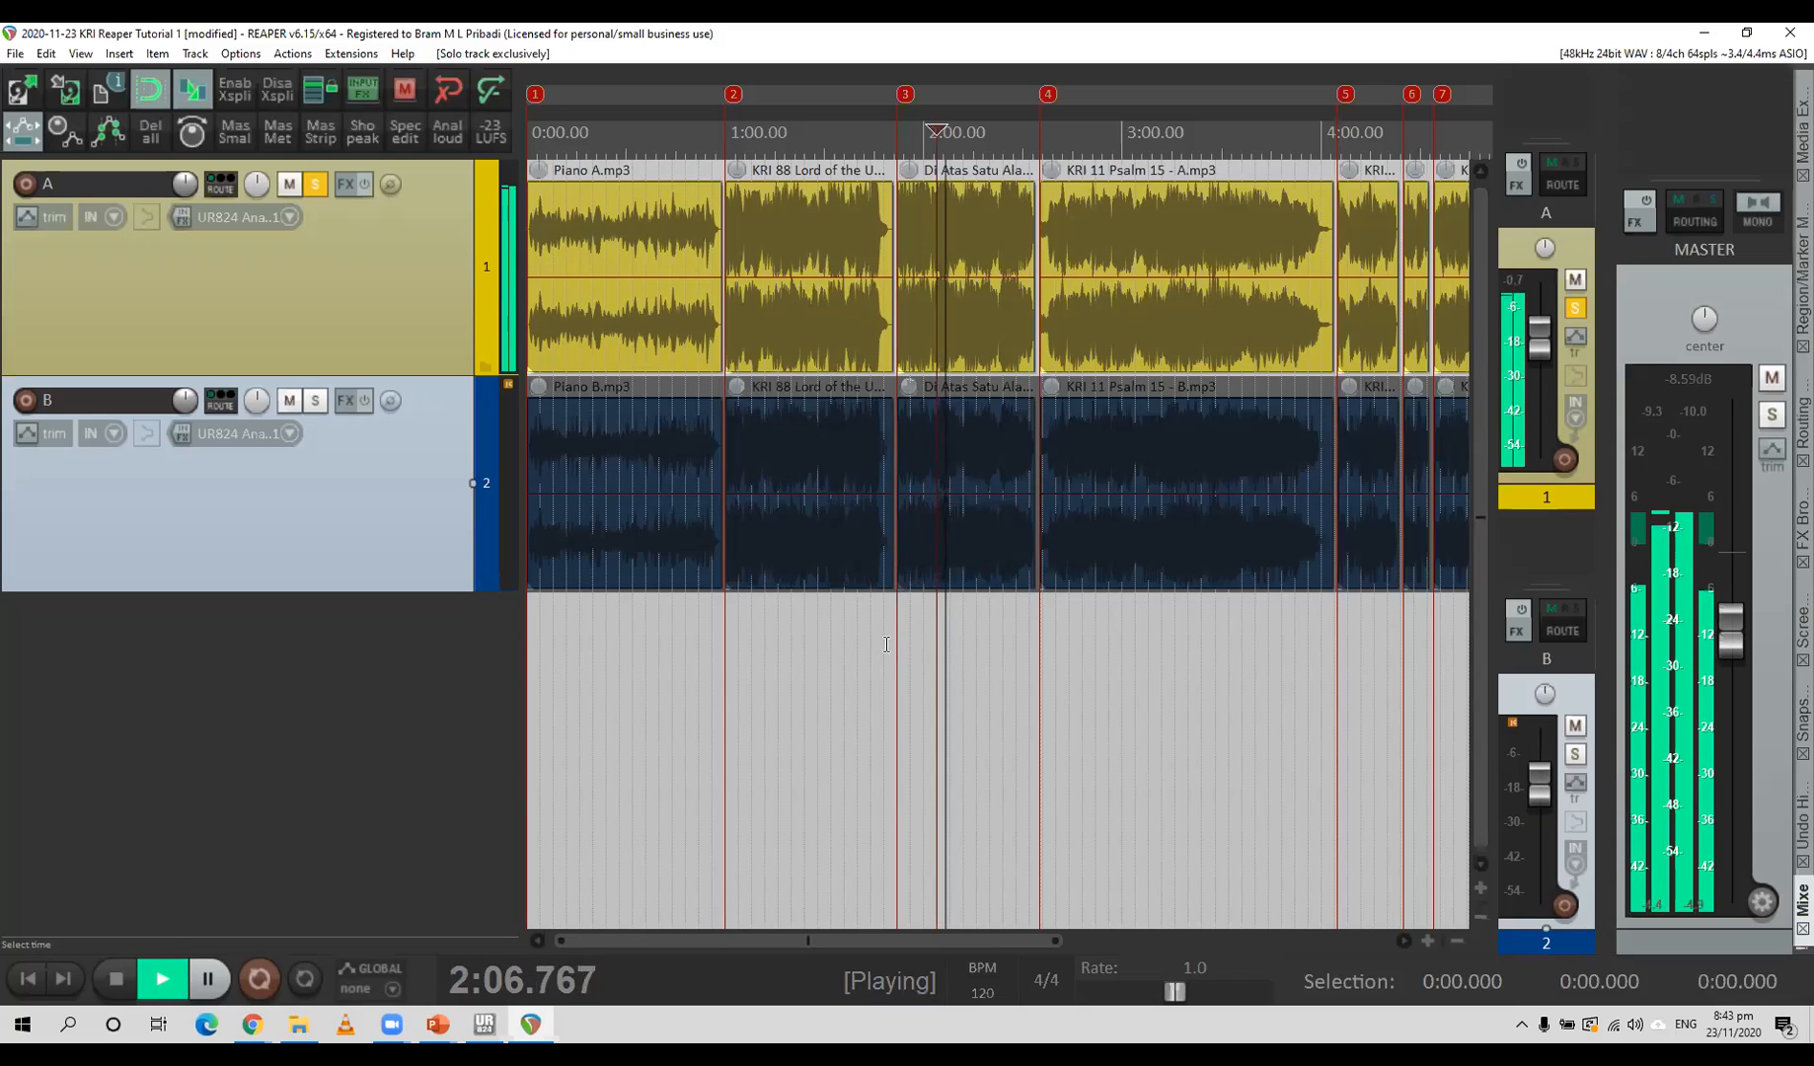
{"action": "left_click", "coordinate": [314, 402]}
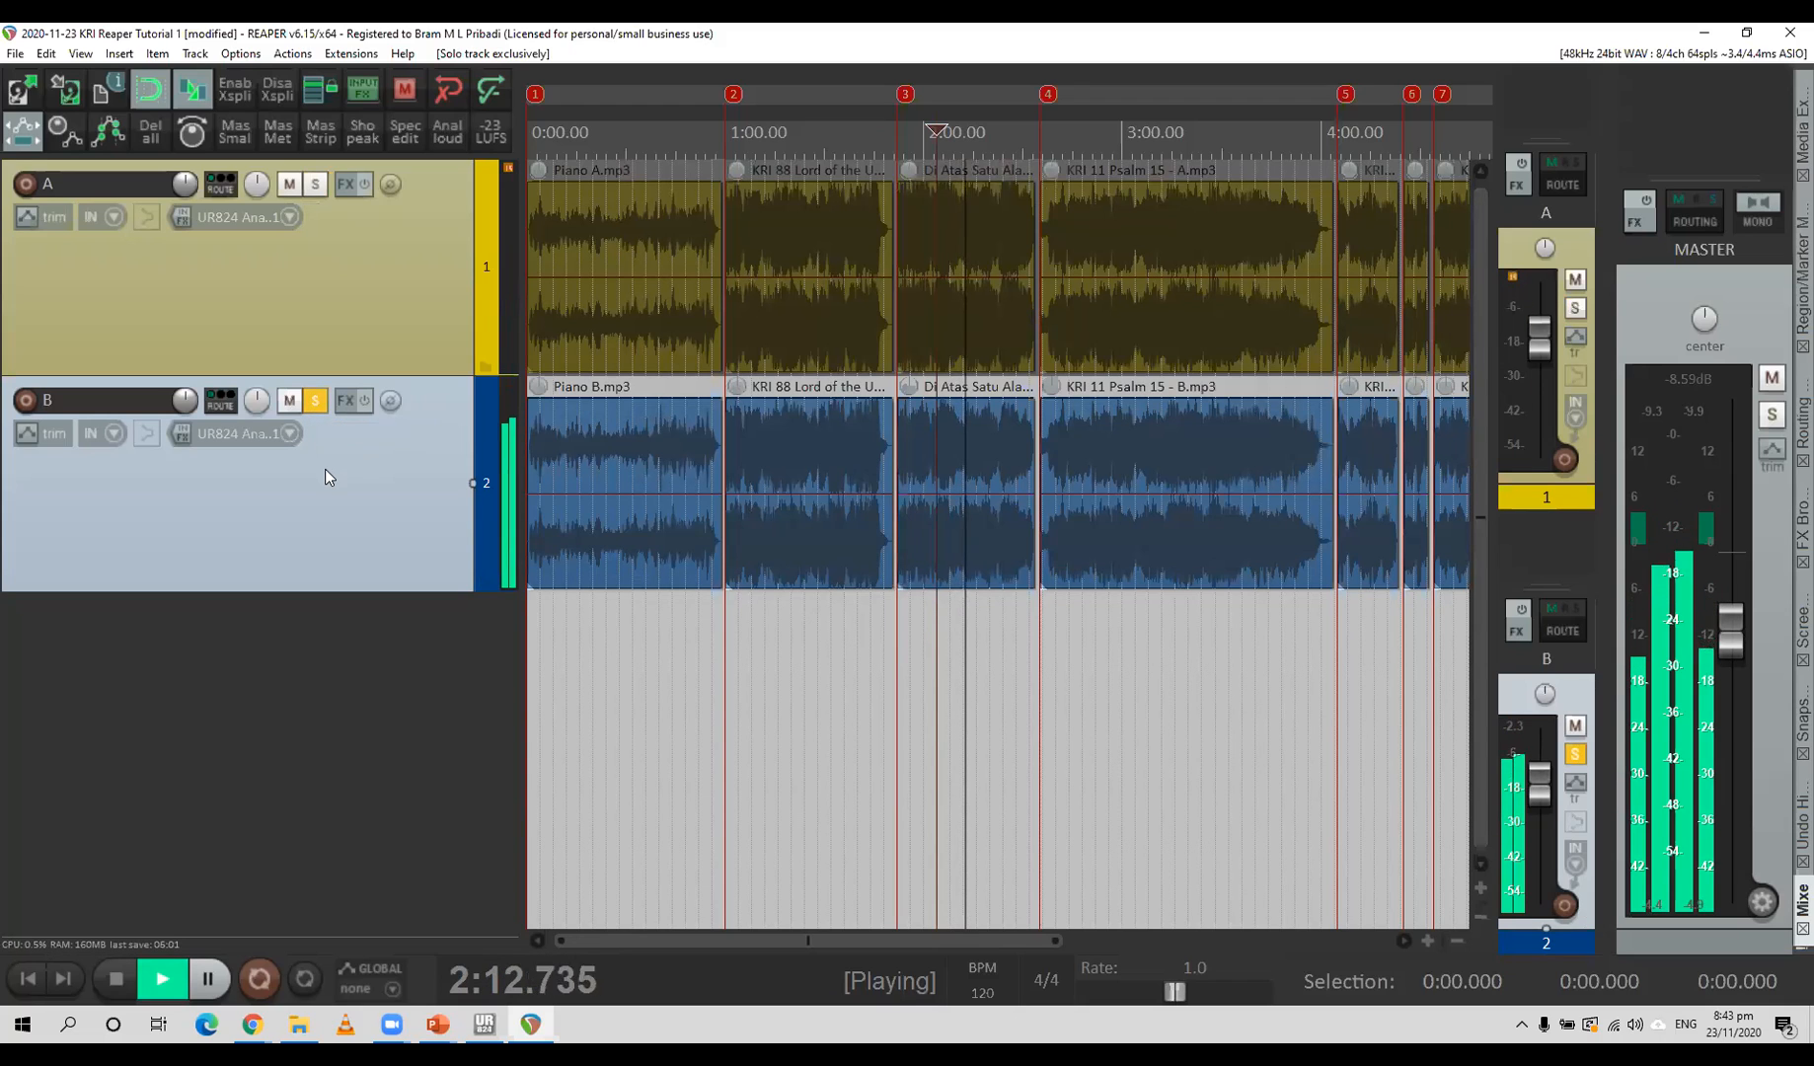
{"action": "left_click", "coordinate": [316, 184]}
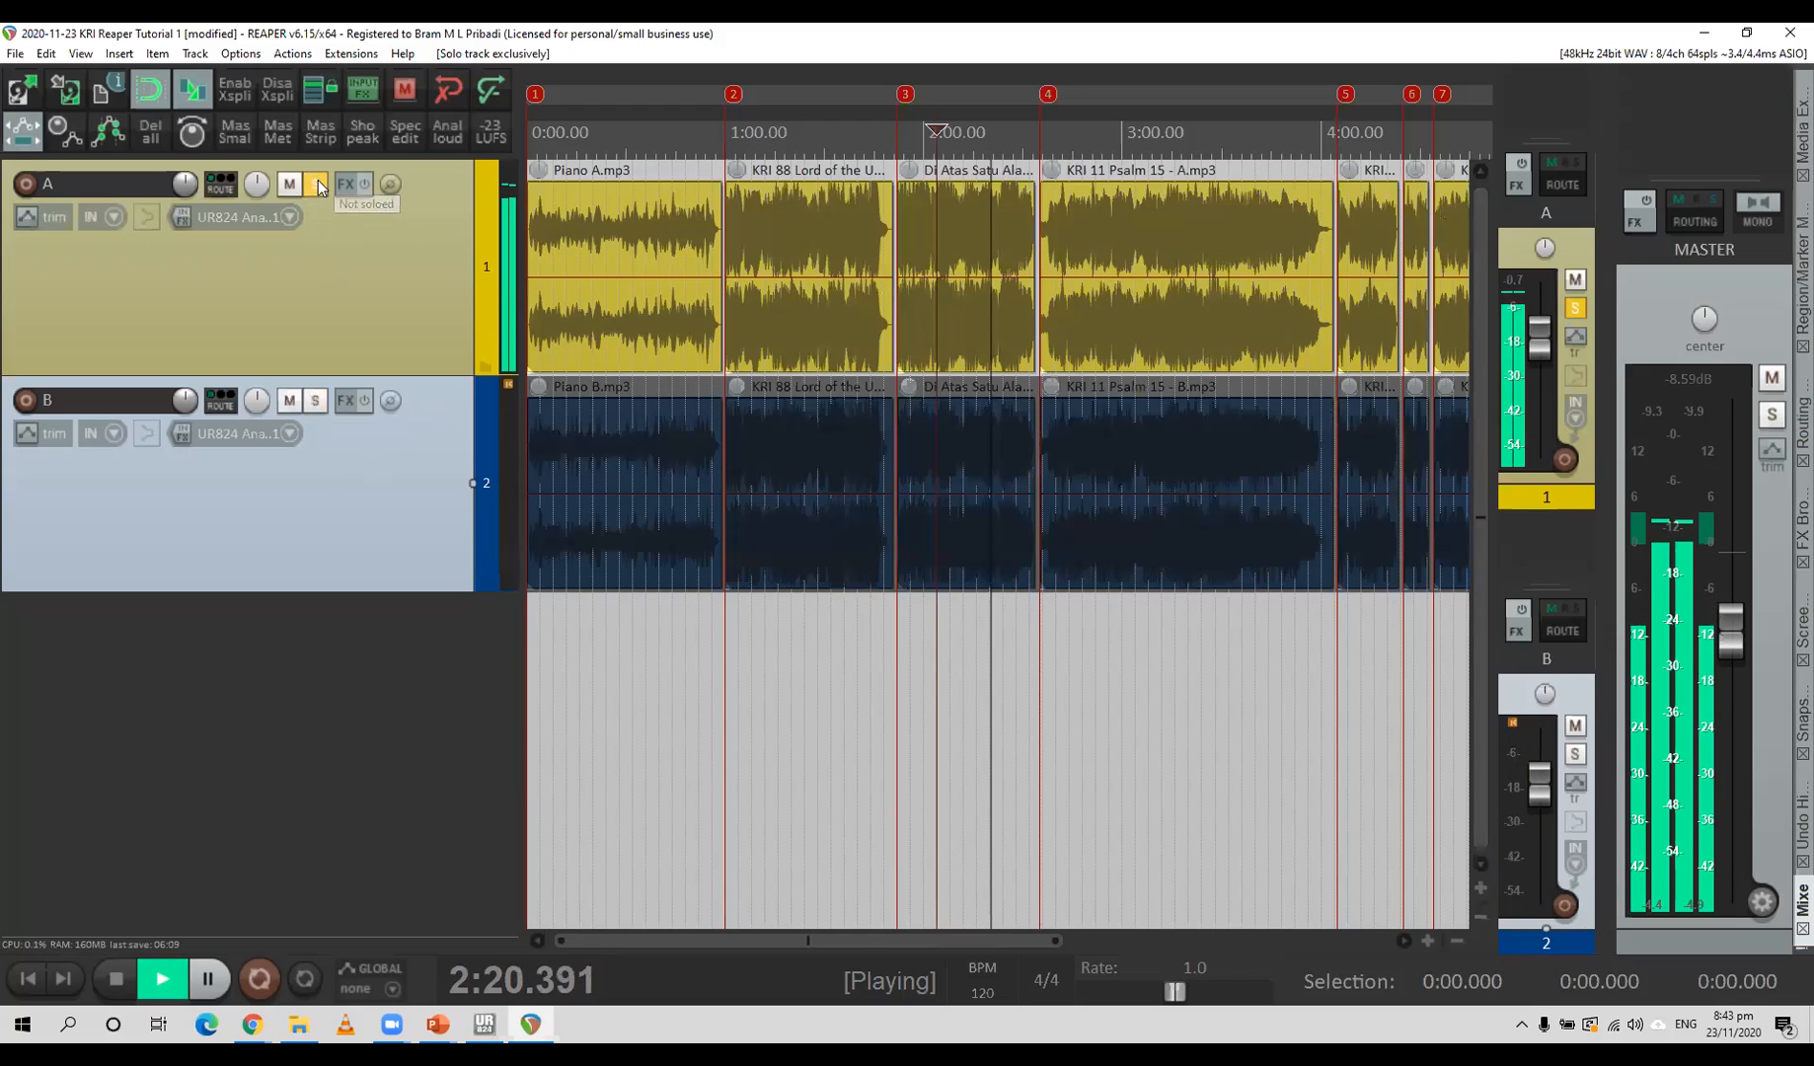
{"action": "left_click", "coordinate": [315, 400]}
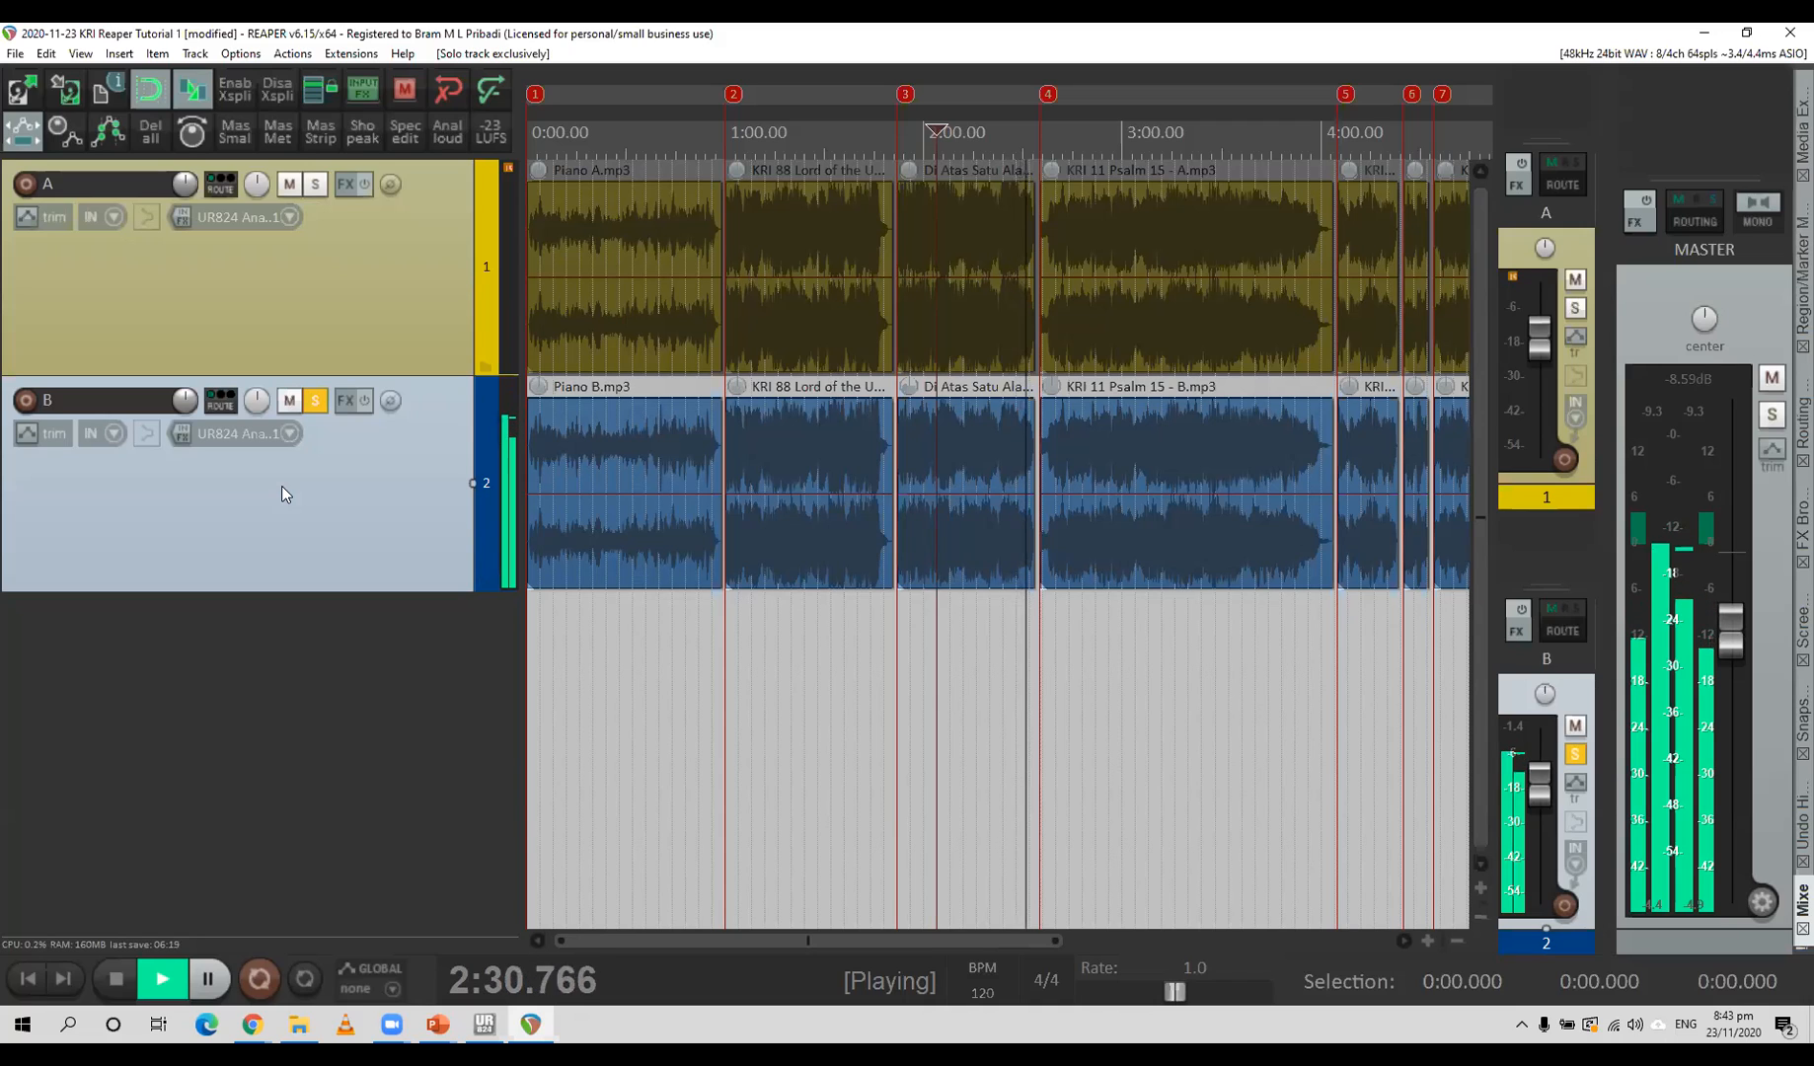
{"action": "key", "text": "space"}
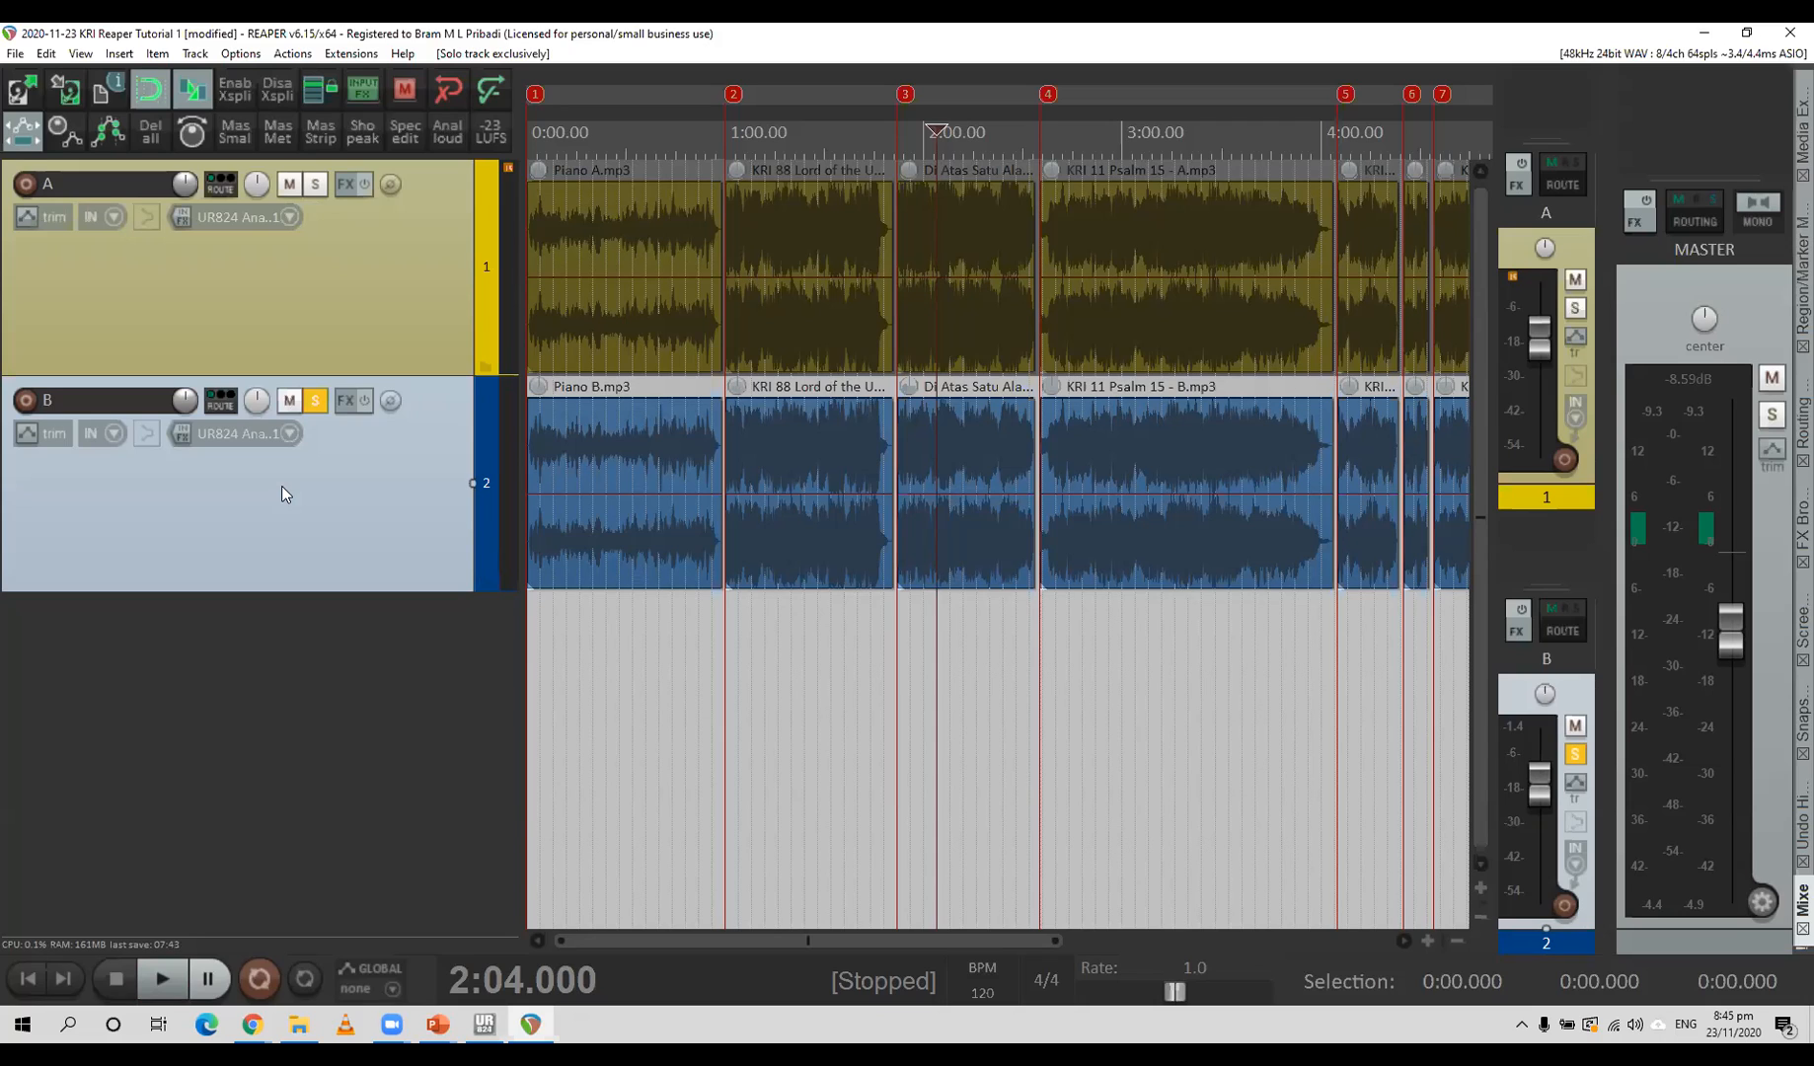
Play KRI 11 Psalm 15 from marker 4, switching the exclusive solo from track B to A and back to B, and stop playback.
{"action": "key", "text": "bracketright"}
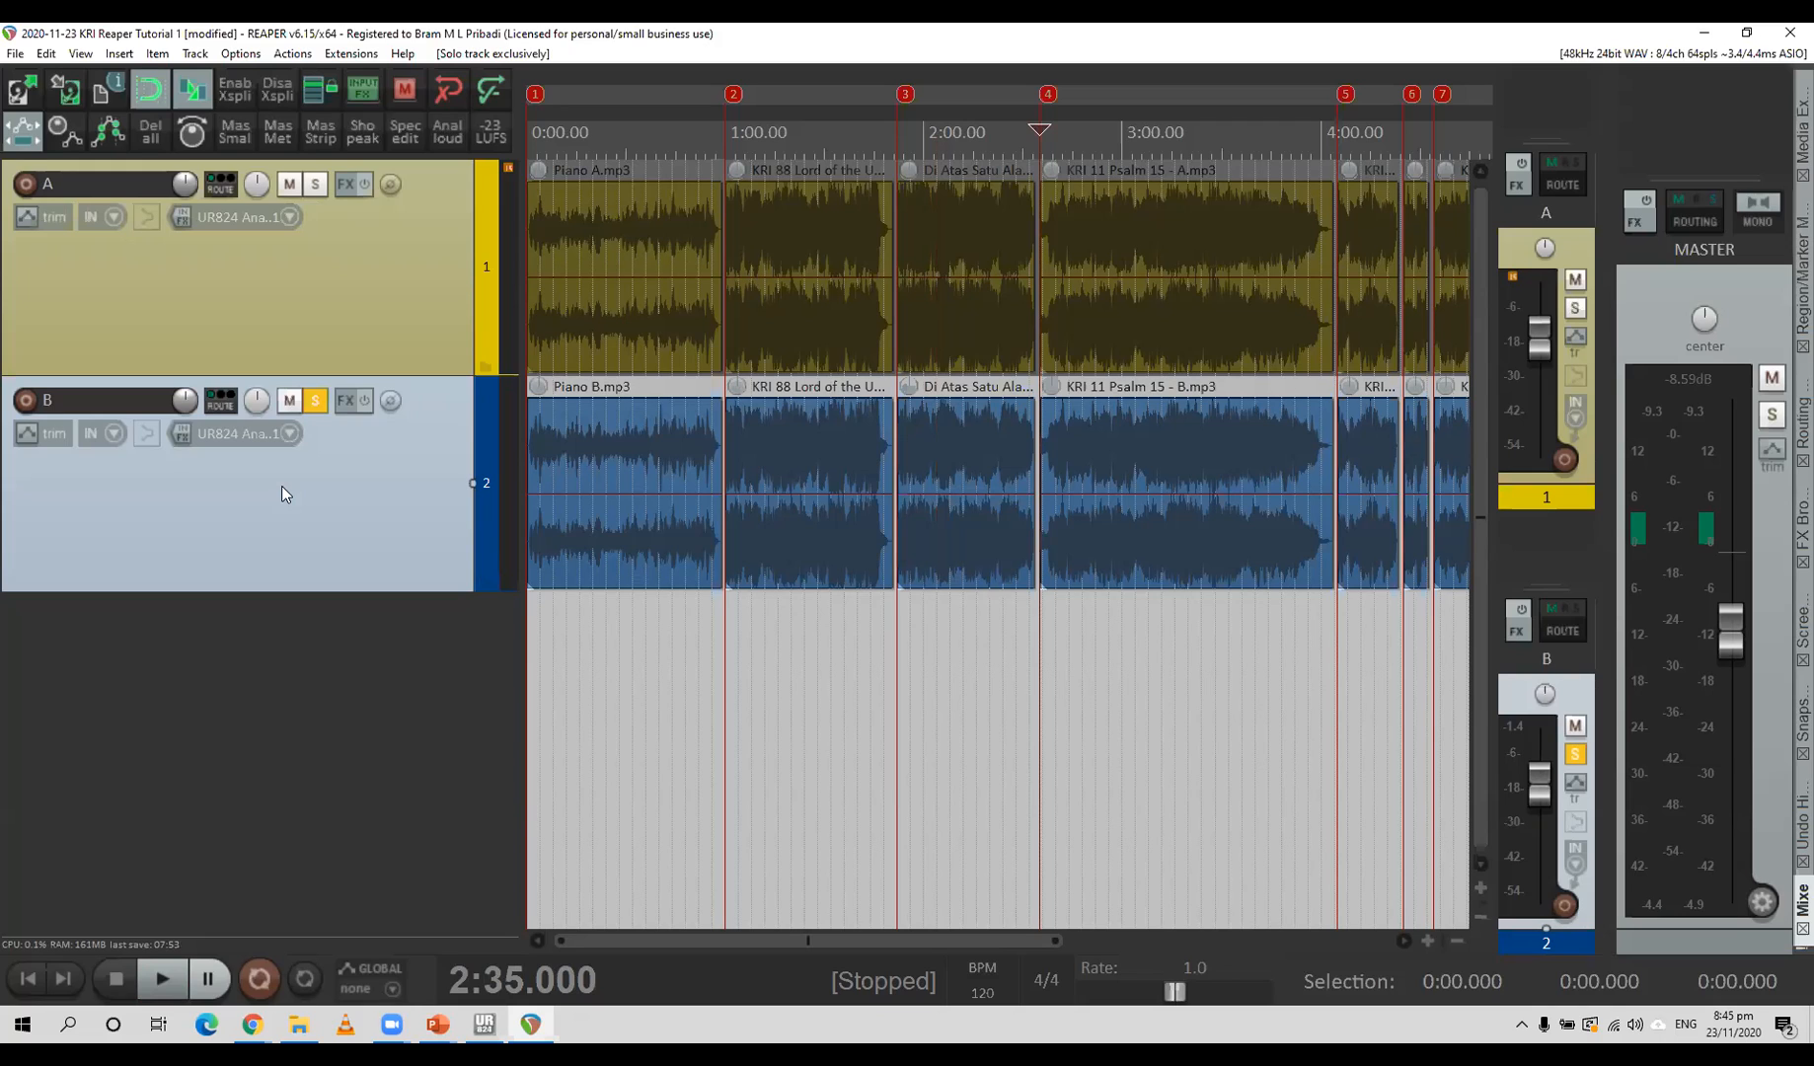
{"action": "left_click", "coordinate": [1175, 646]}
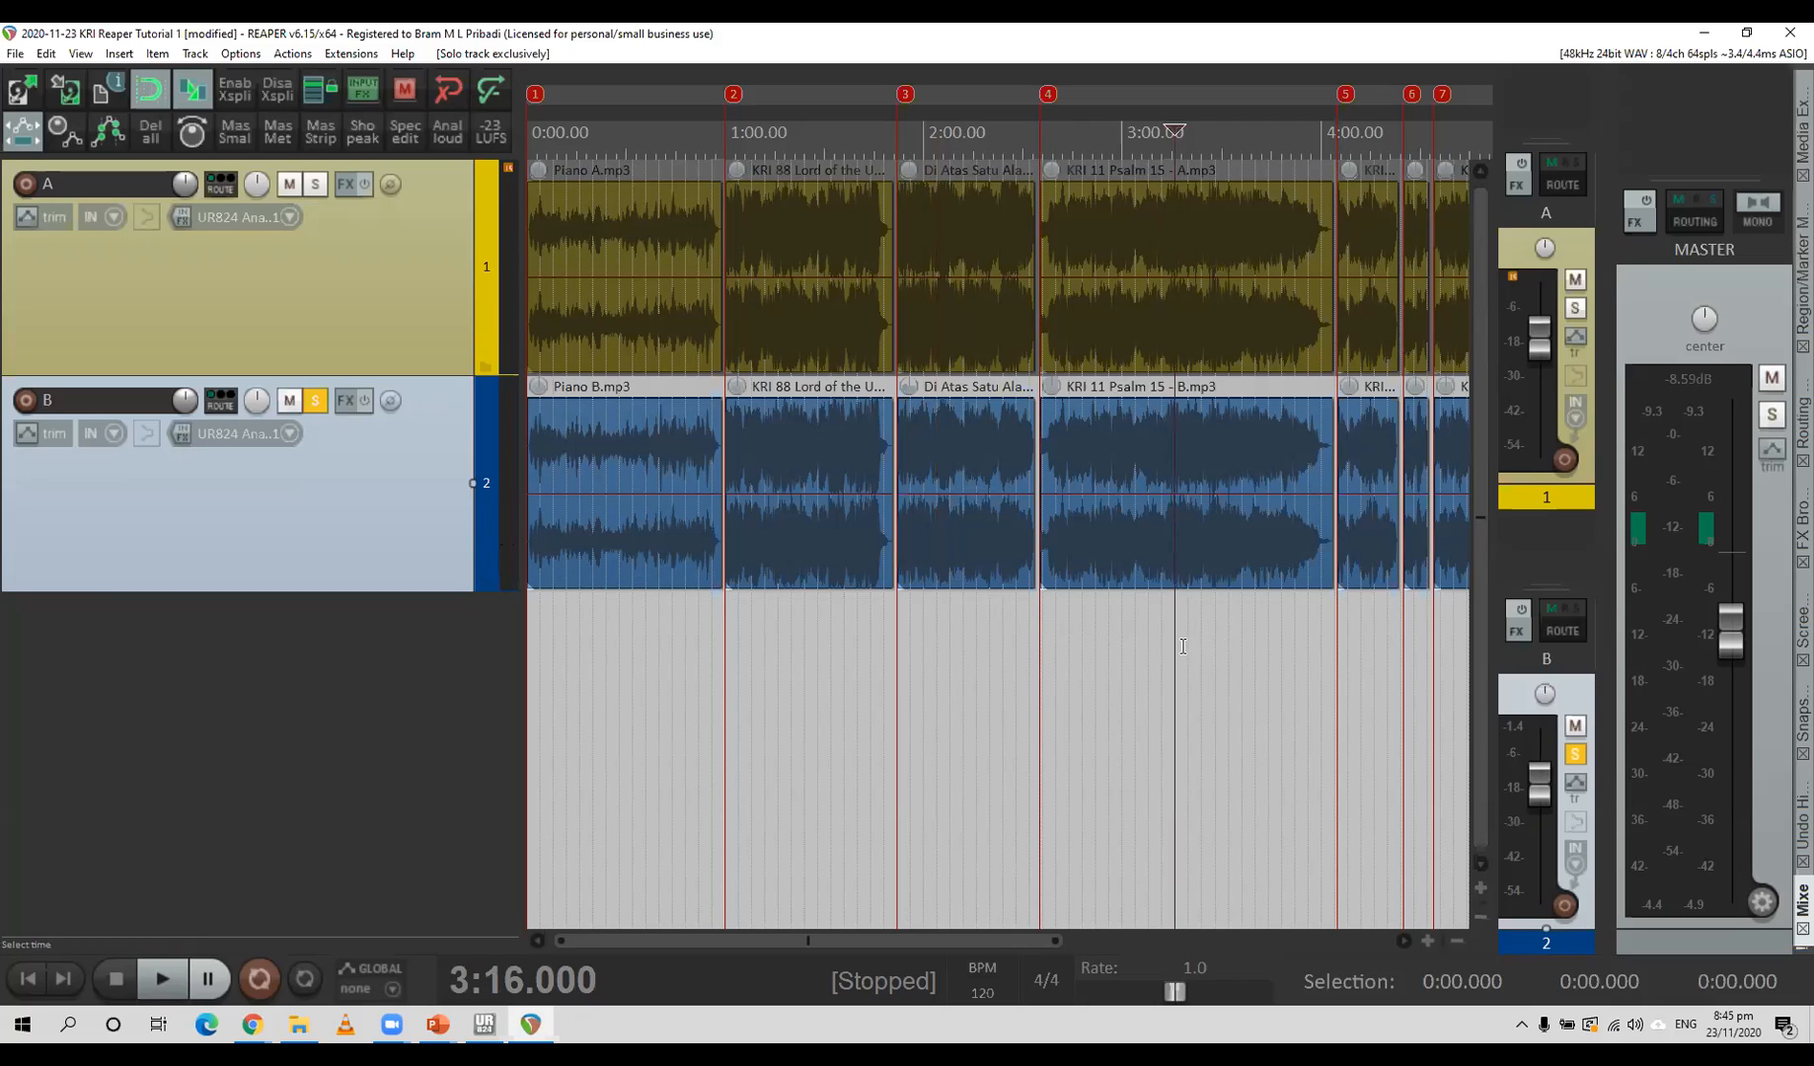
{"action": "key", "text": "4"}
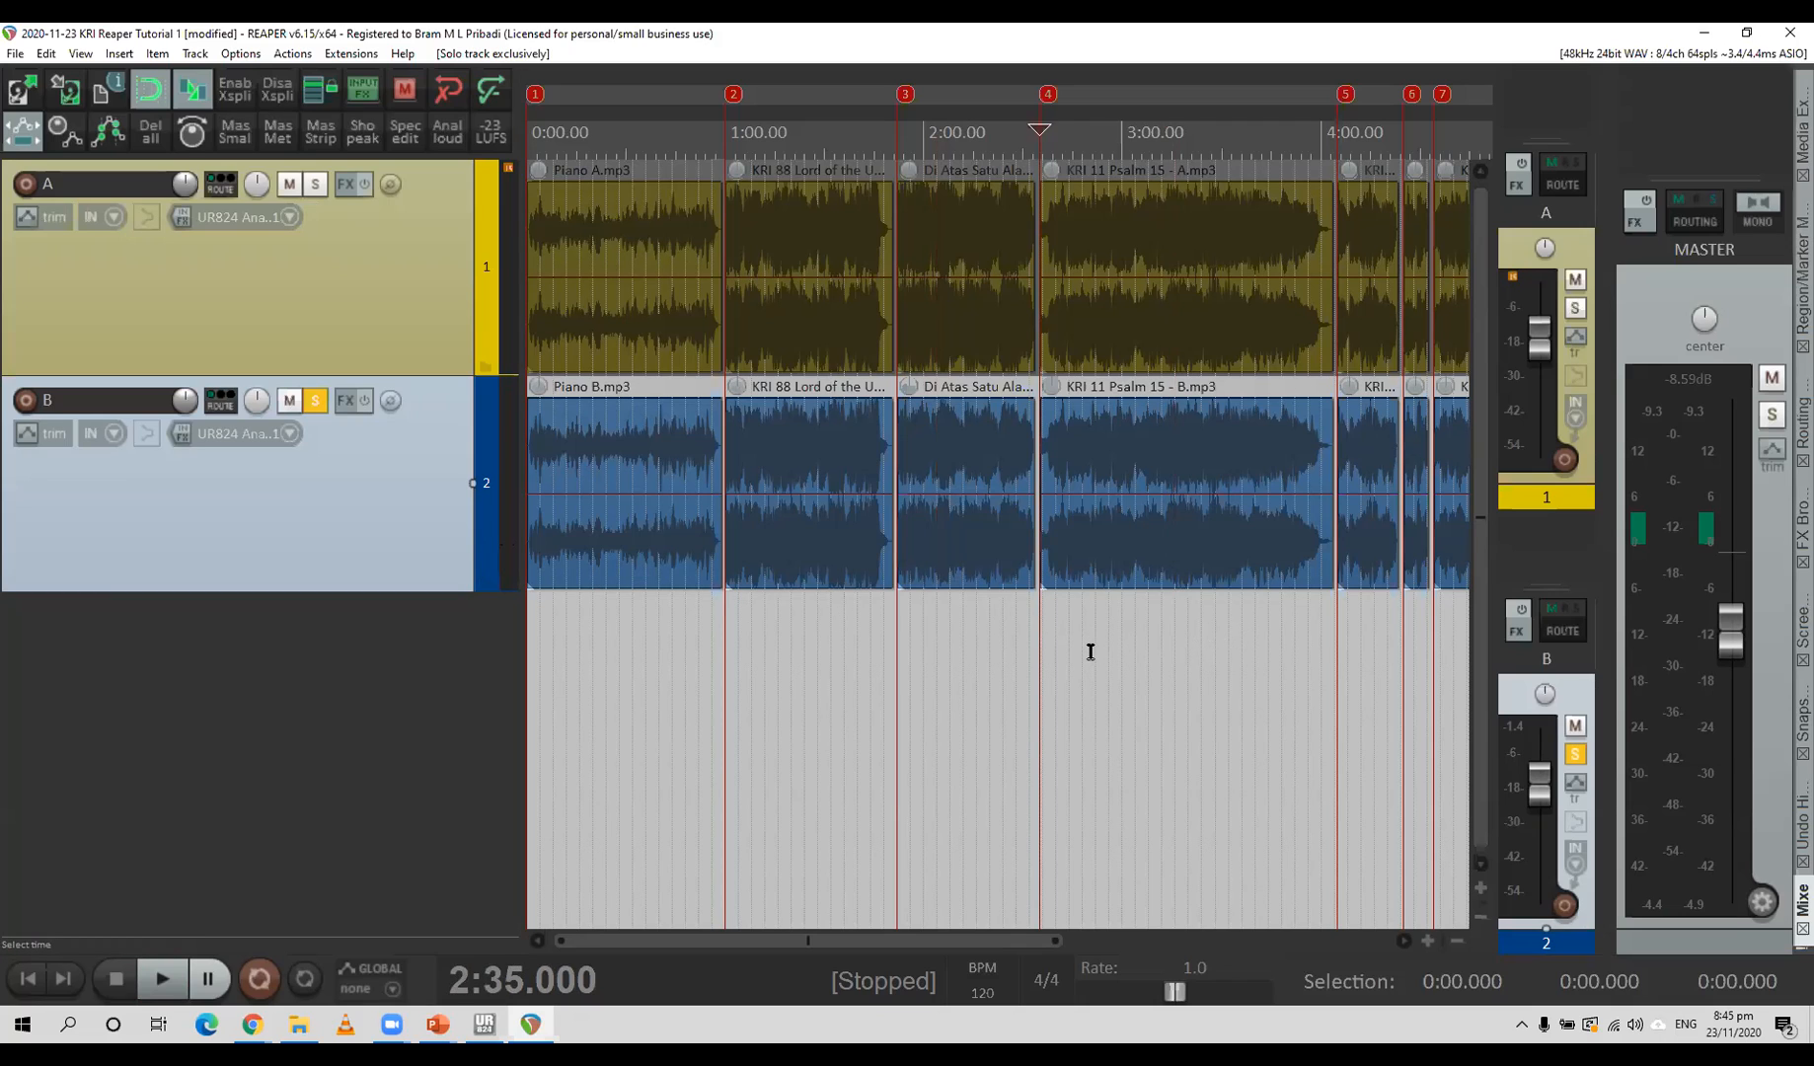
{"action": "key", "text": "space"}
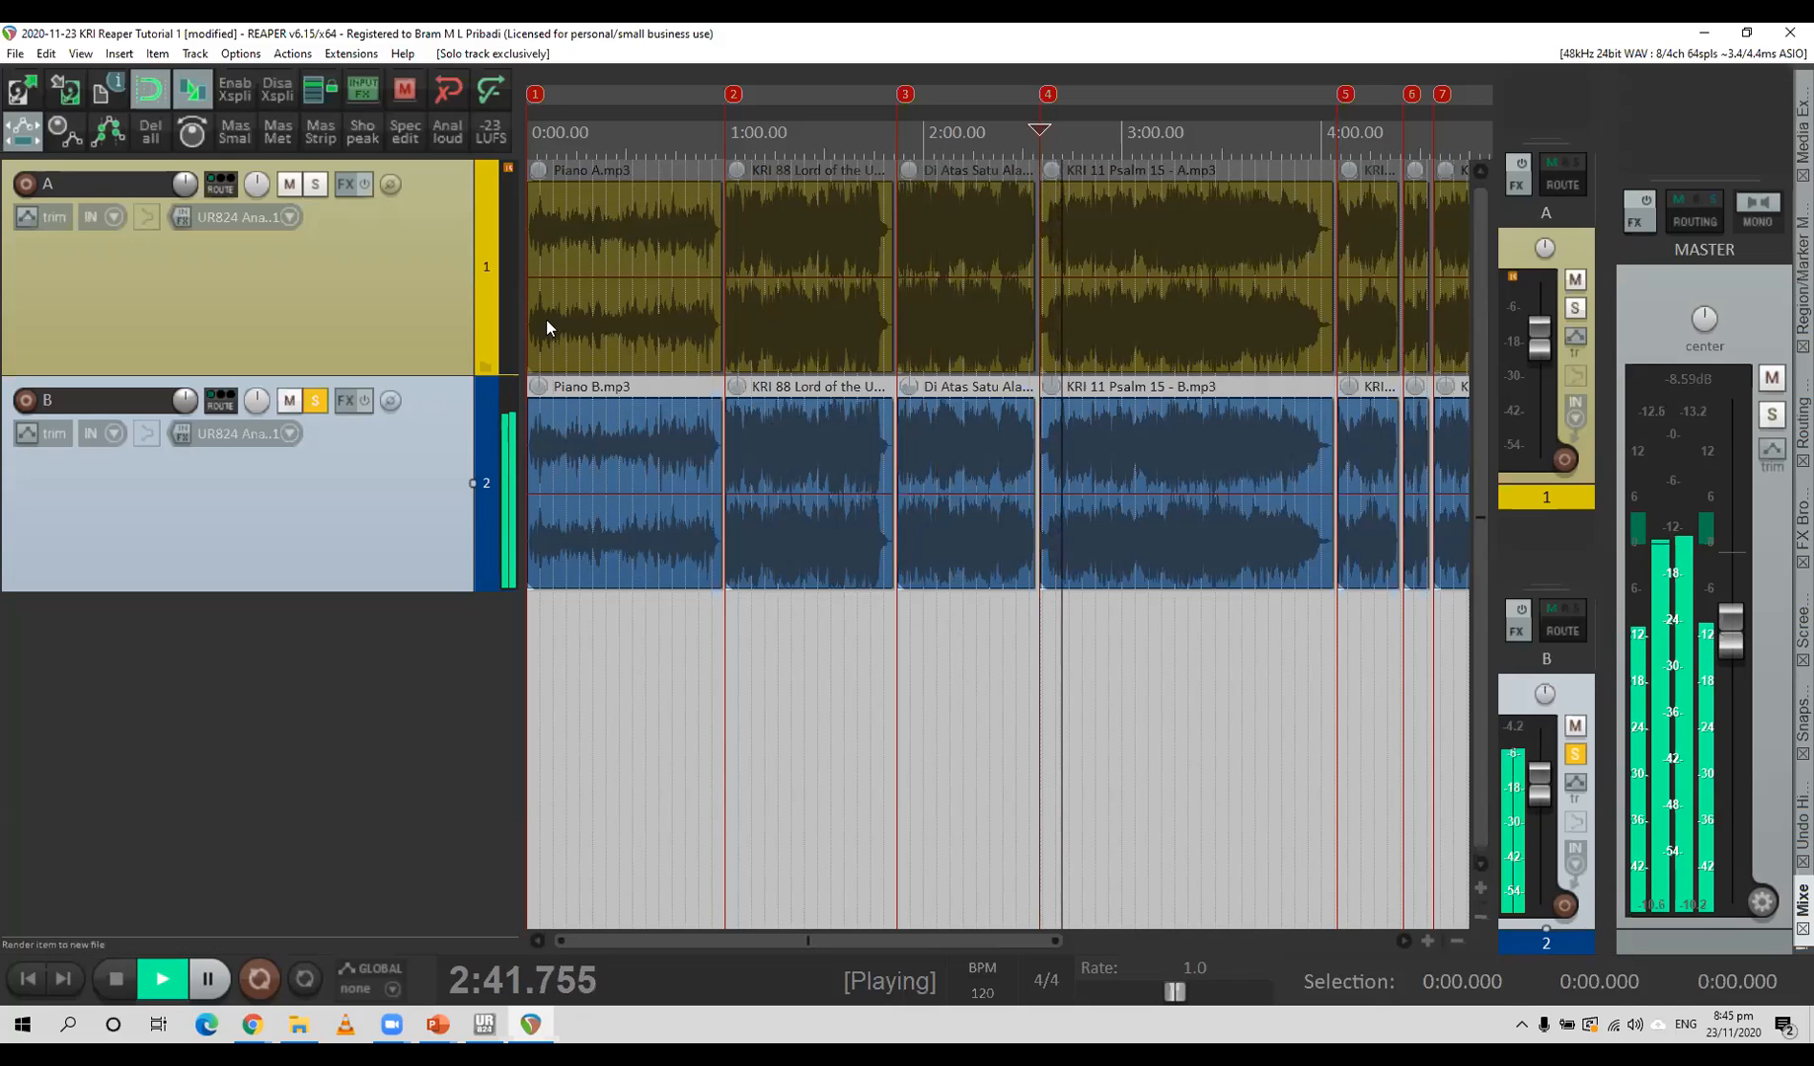
{"action": "left_click", "coordinate": [315, 185], "text": "ctrl+alt"}
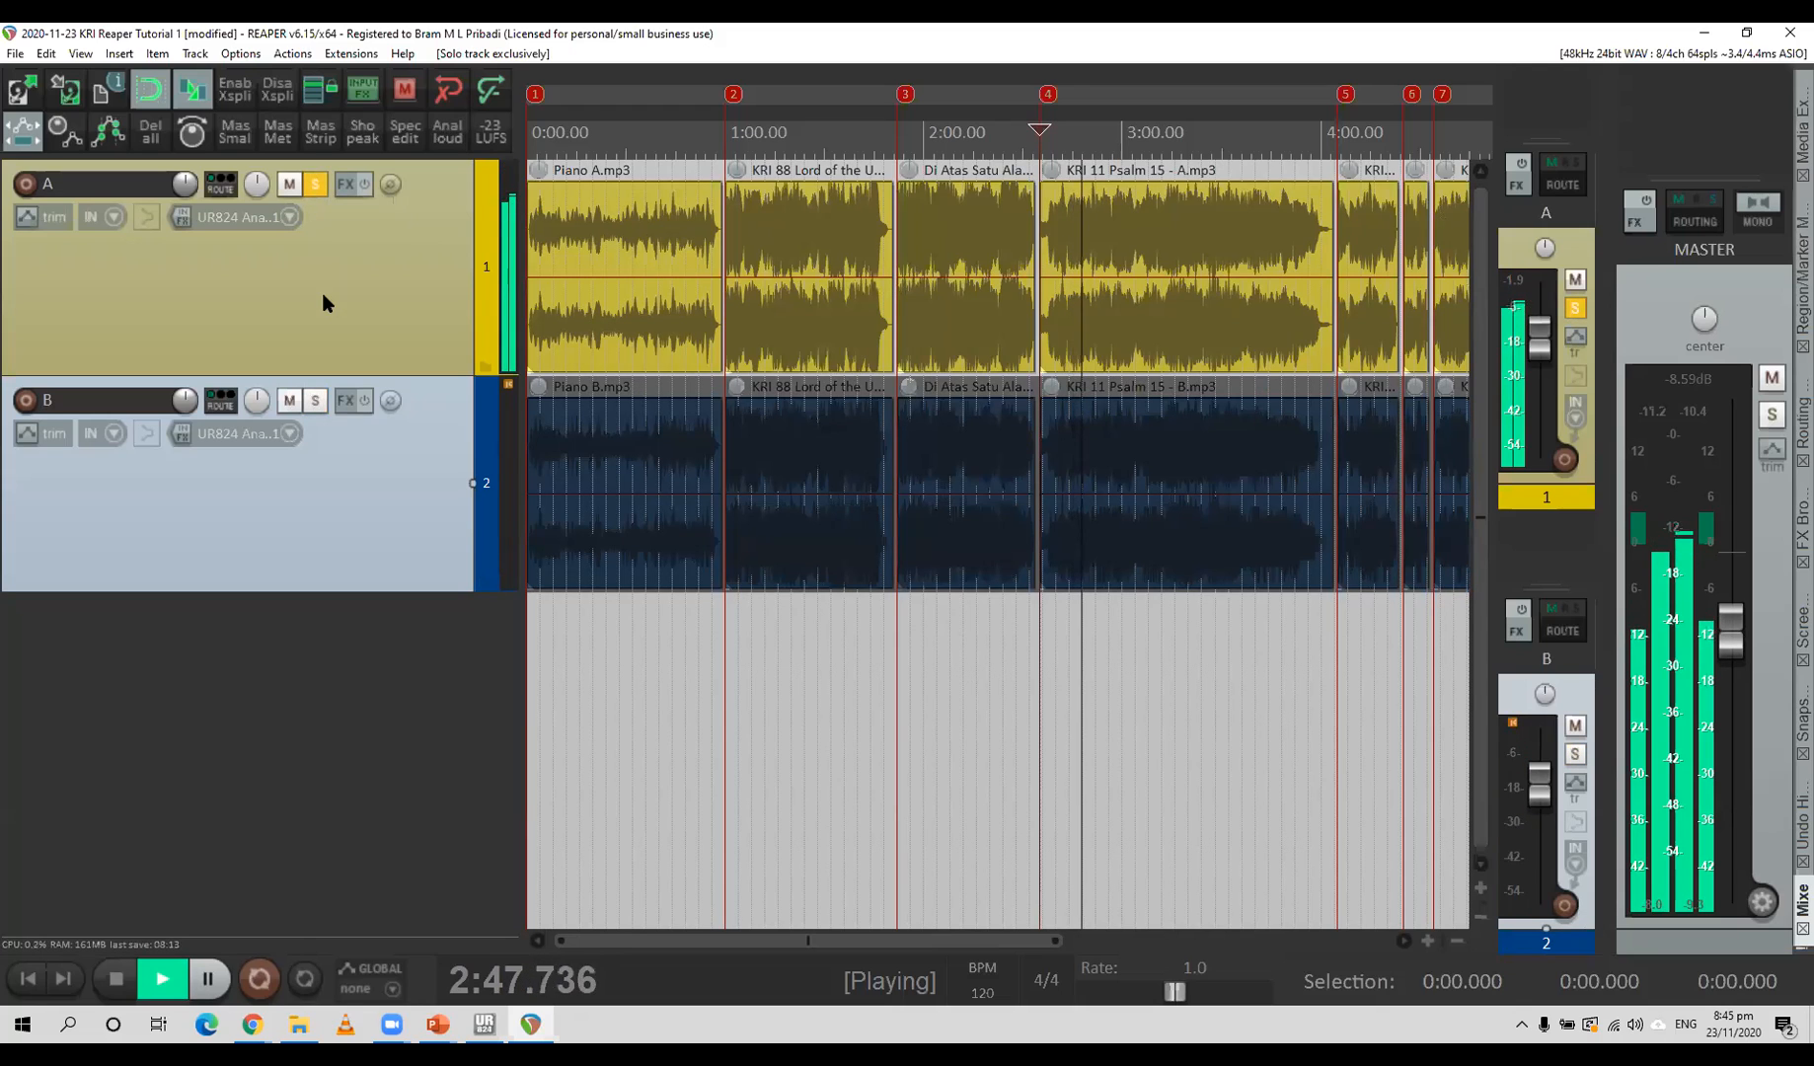
{"action": "left_click", "coordinate": [314, 400]}
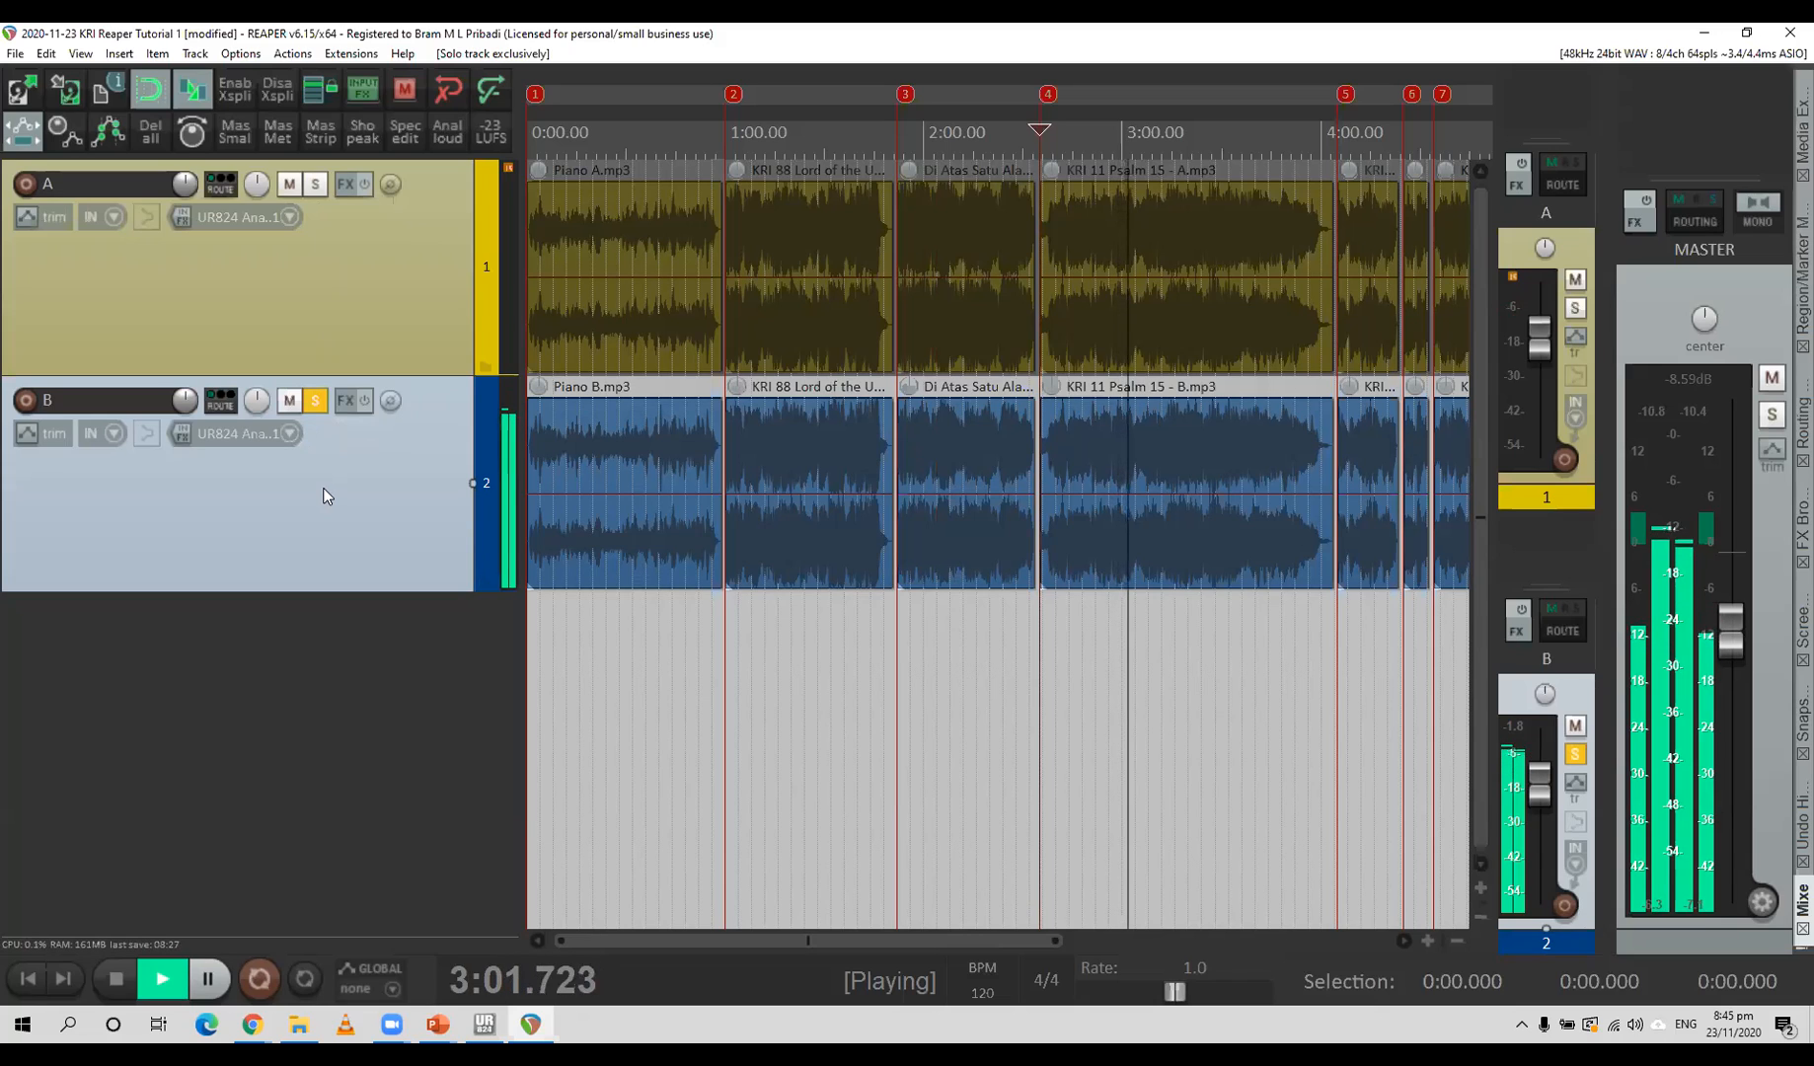
{"action": "key", "text": "space"}
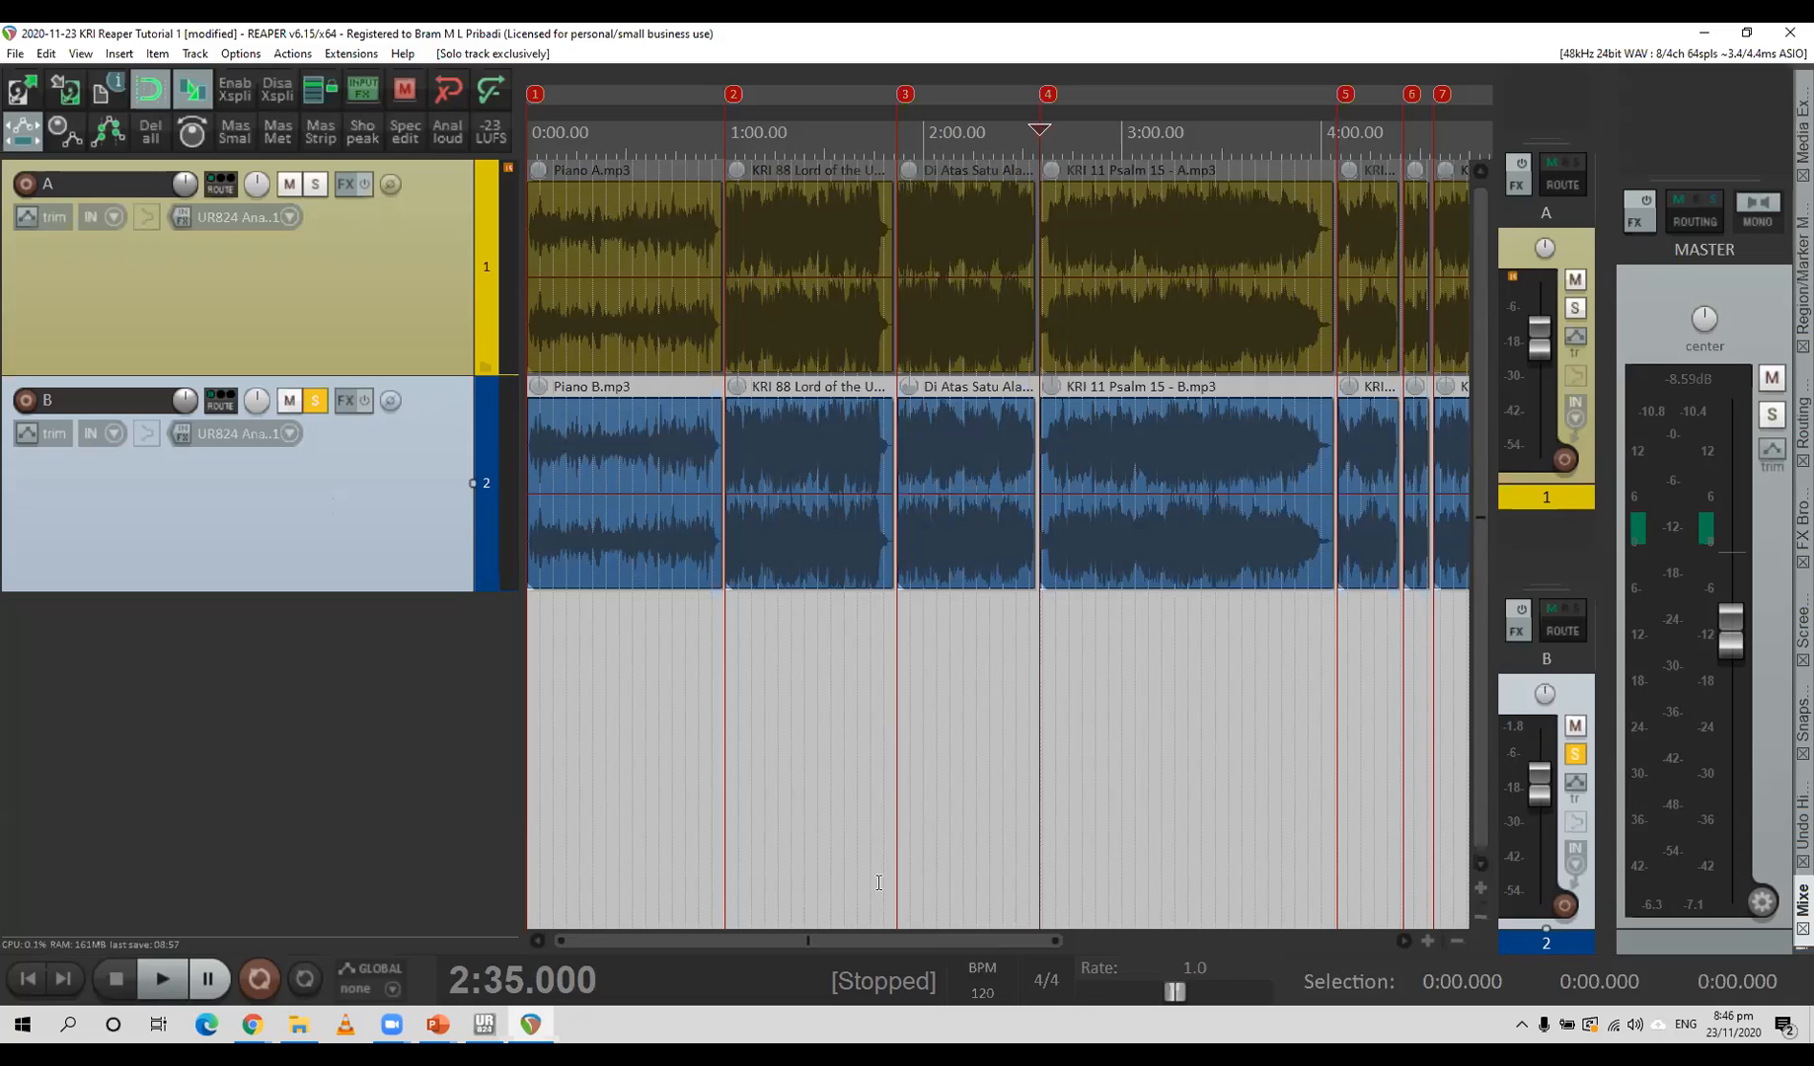
Replay the KRI 11 Psalm 15 comparison from marker 4, switching the exclusive solo to A, B and A in turn, and stop playback.
{"action": "key", "text": "space"}
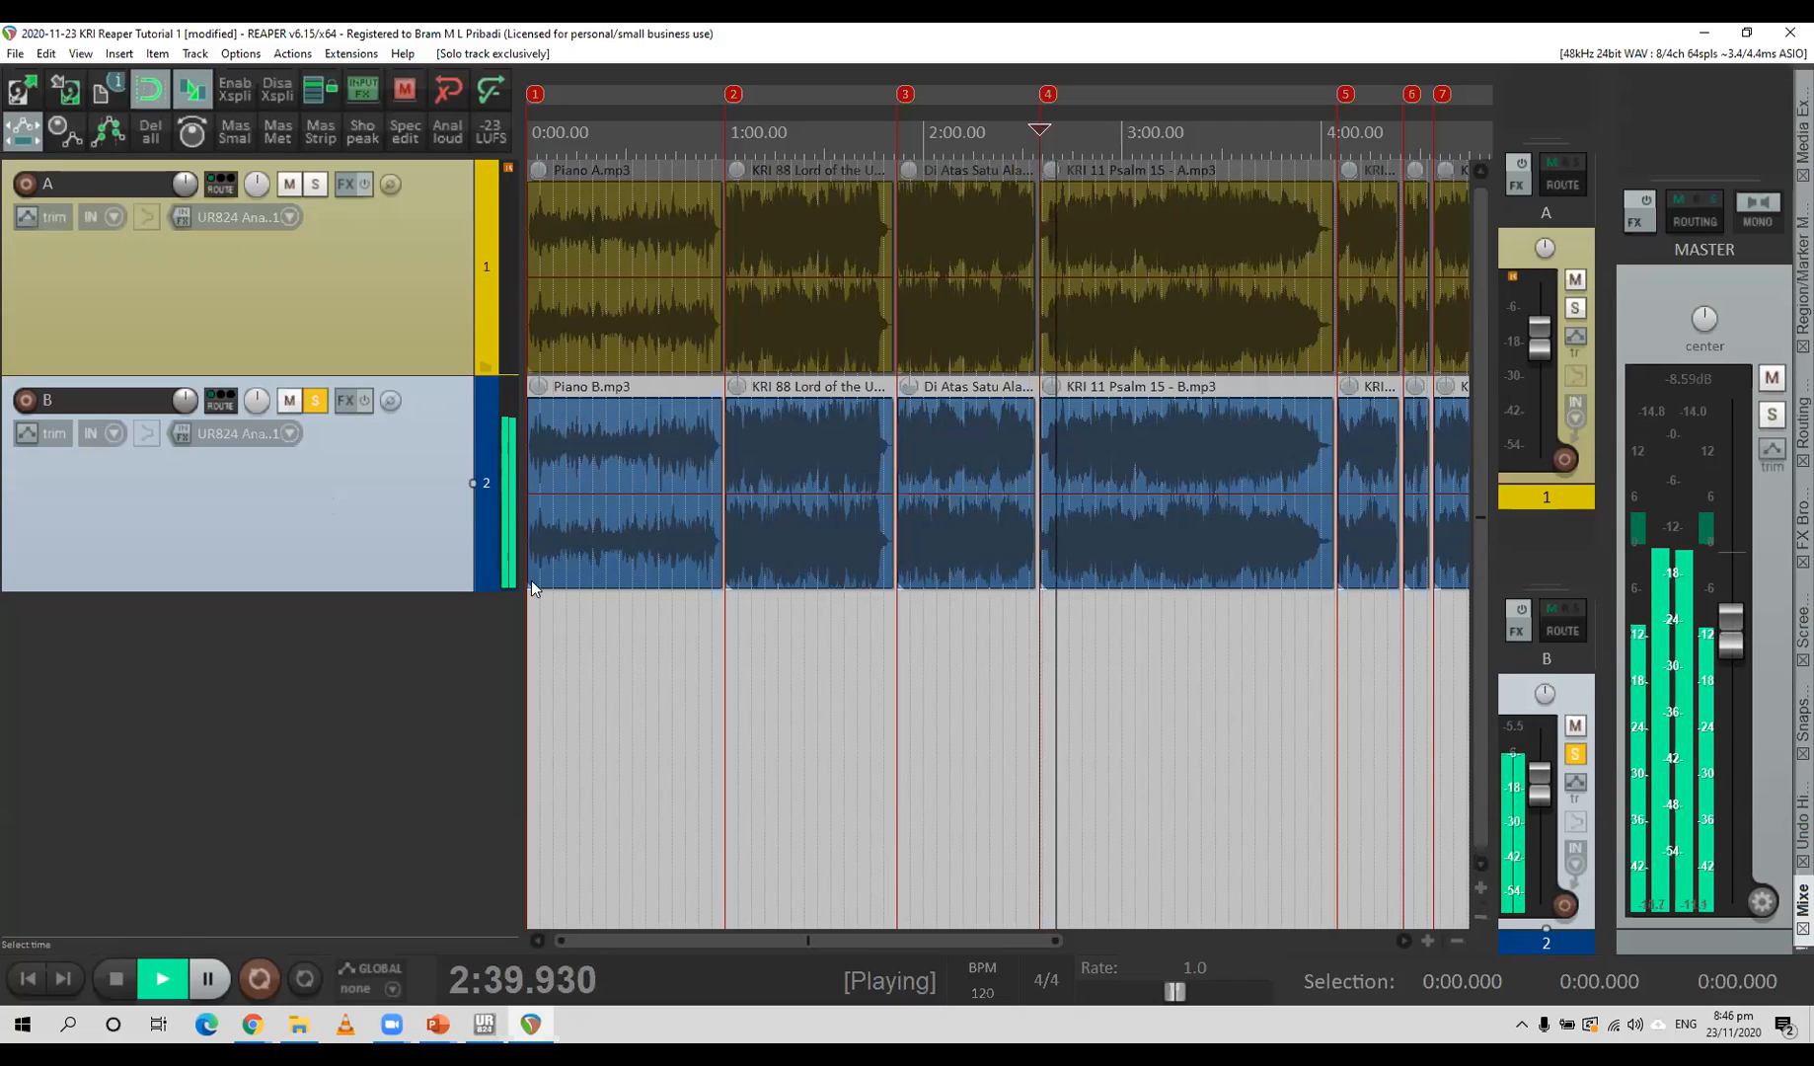
{"action": "left_click", "coordinate": [316, 183]}
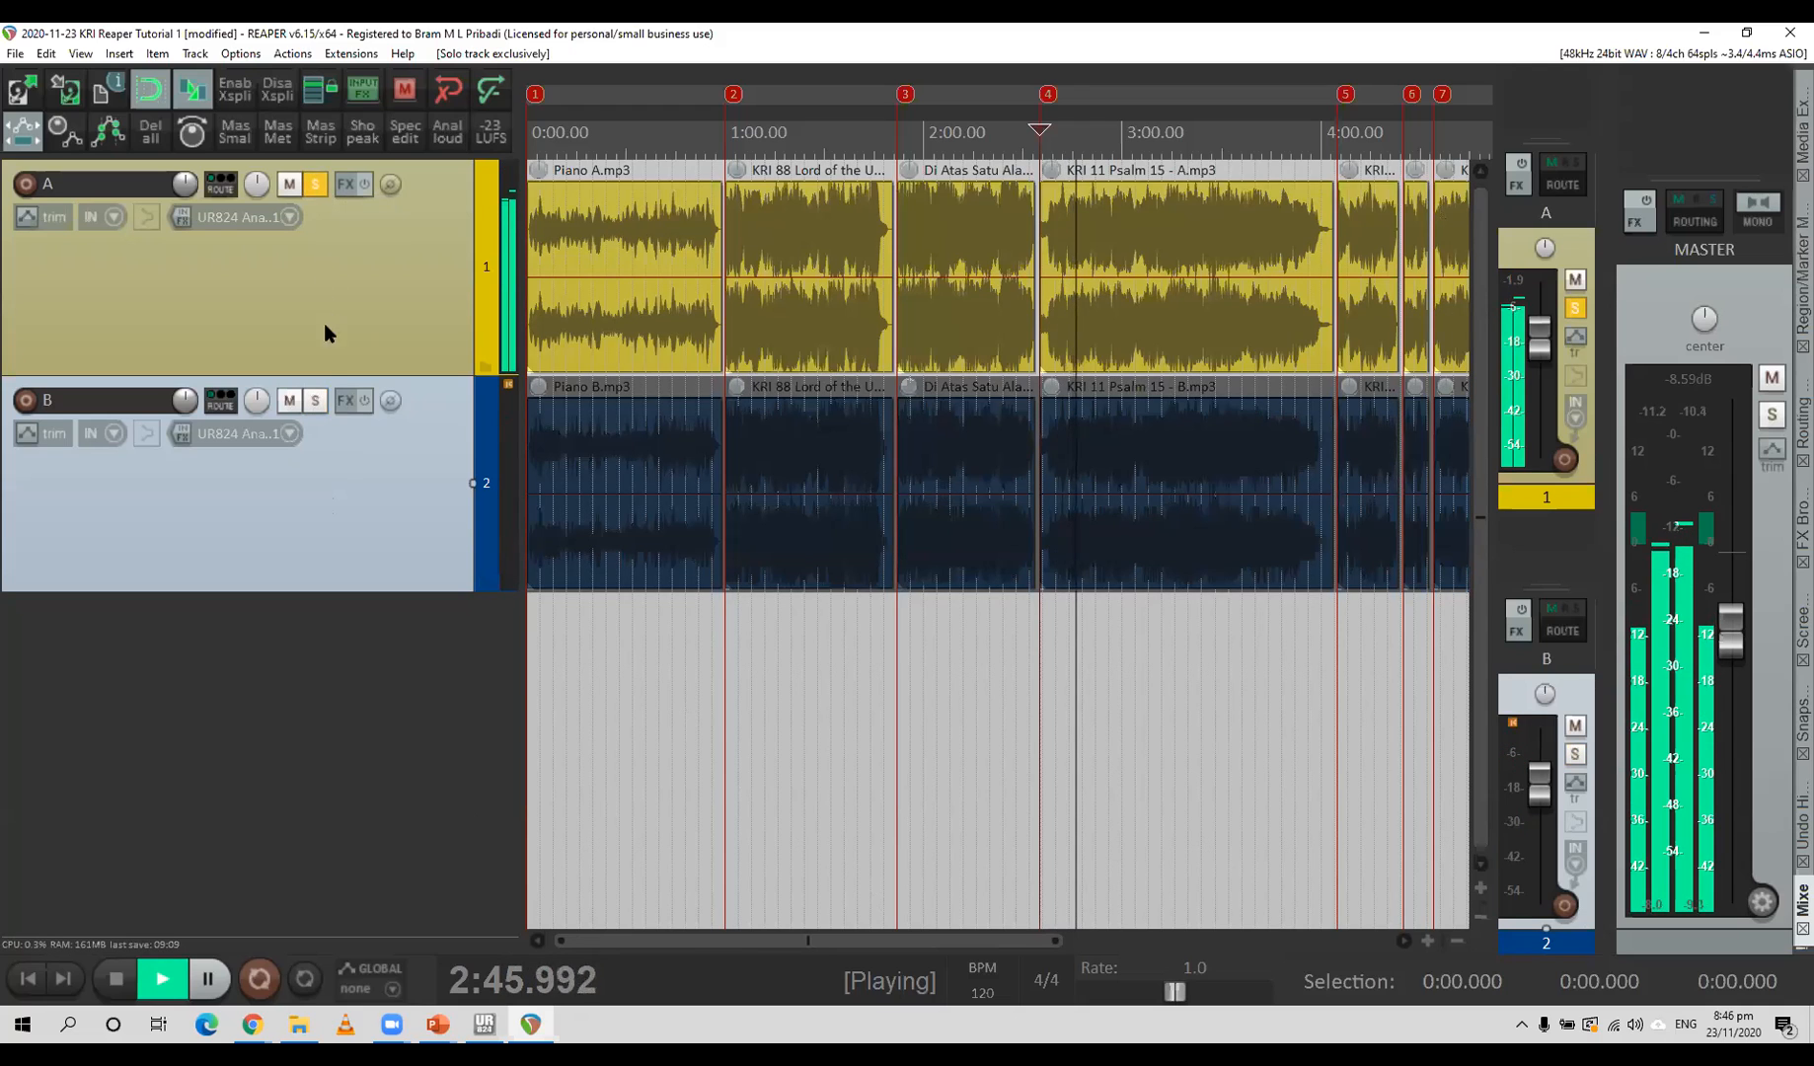
{"action": "left_click", "coordinate": [316, 401]}
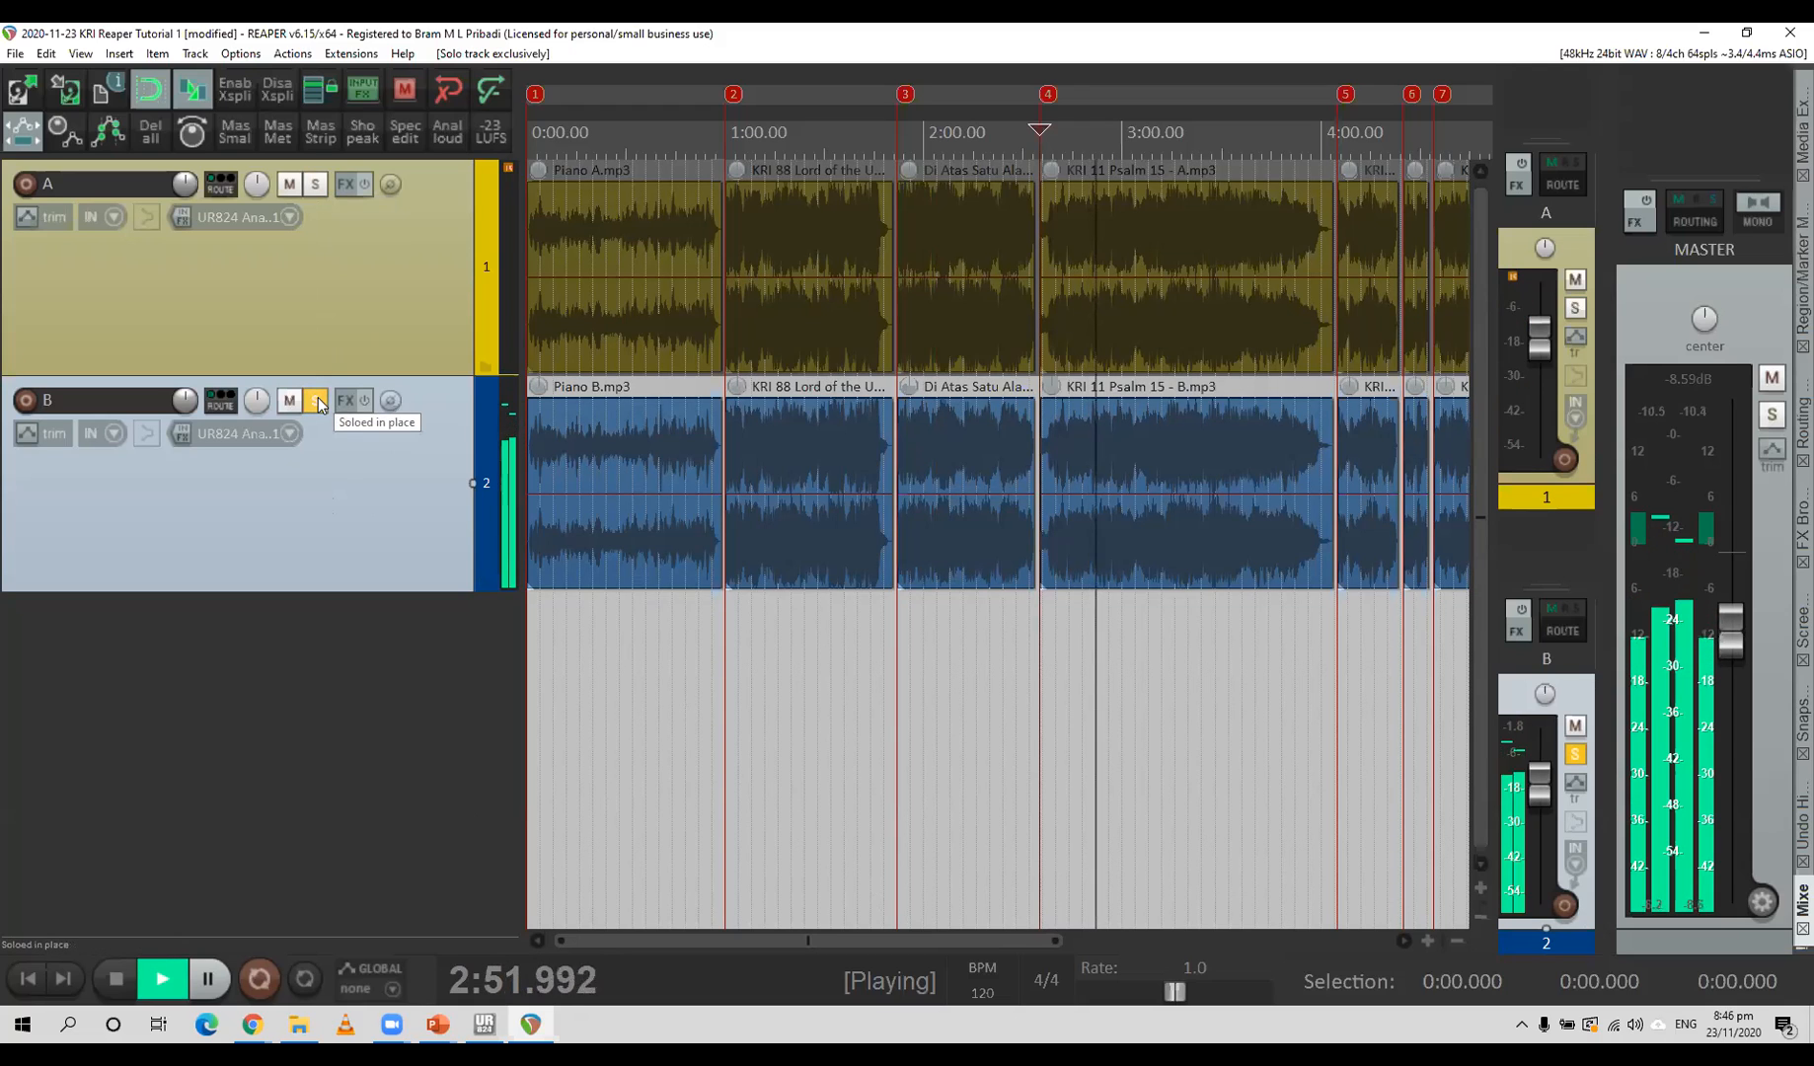
{"action": "left_click", "coordinate": [320, 184]}
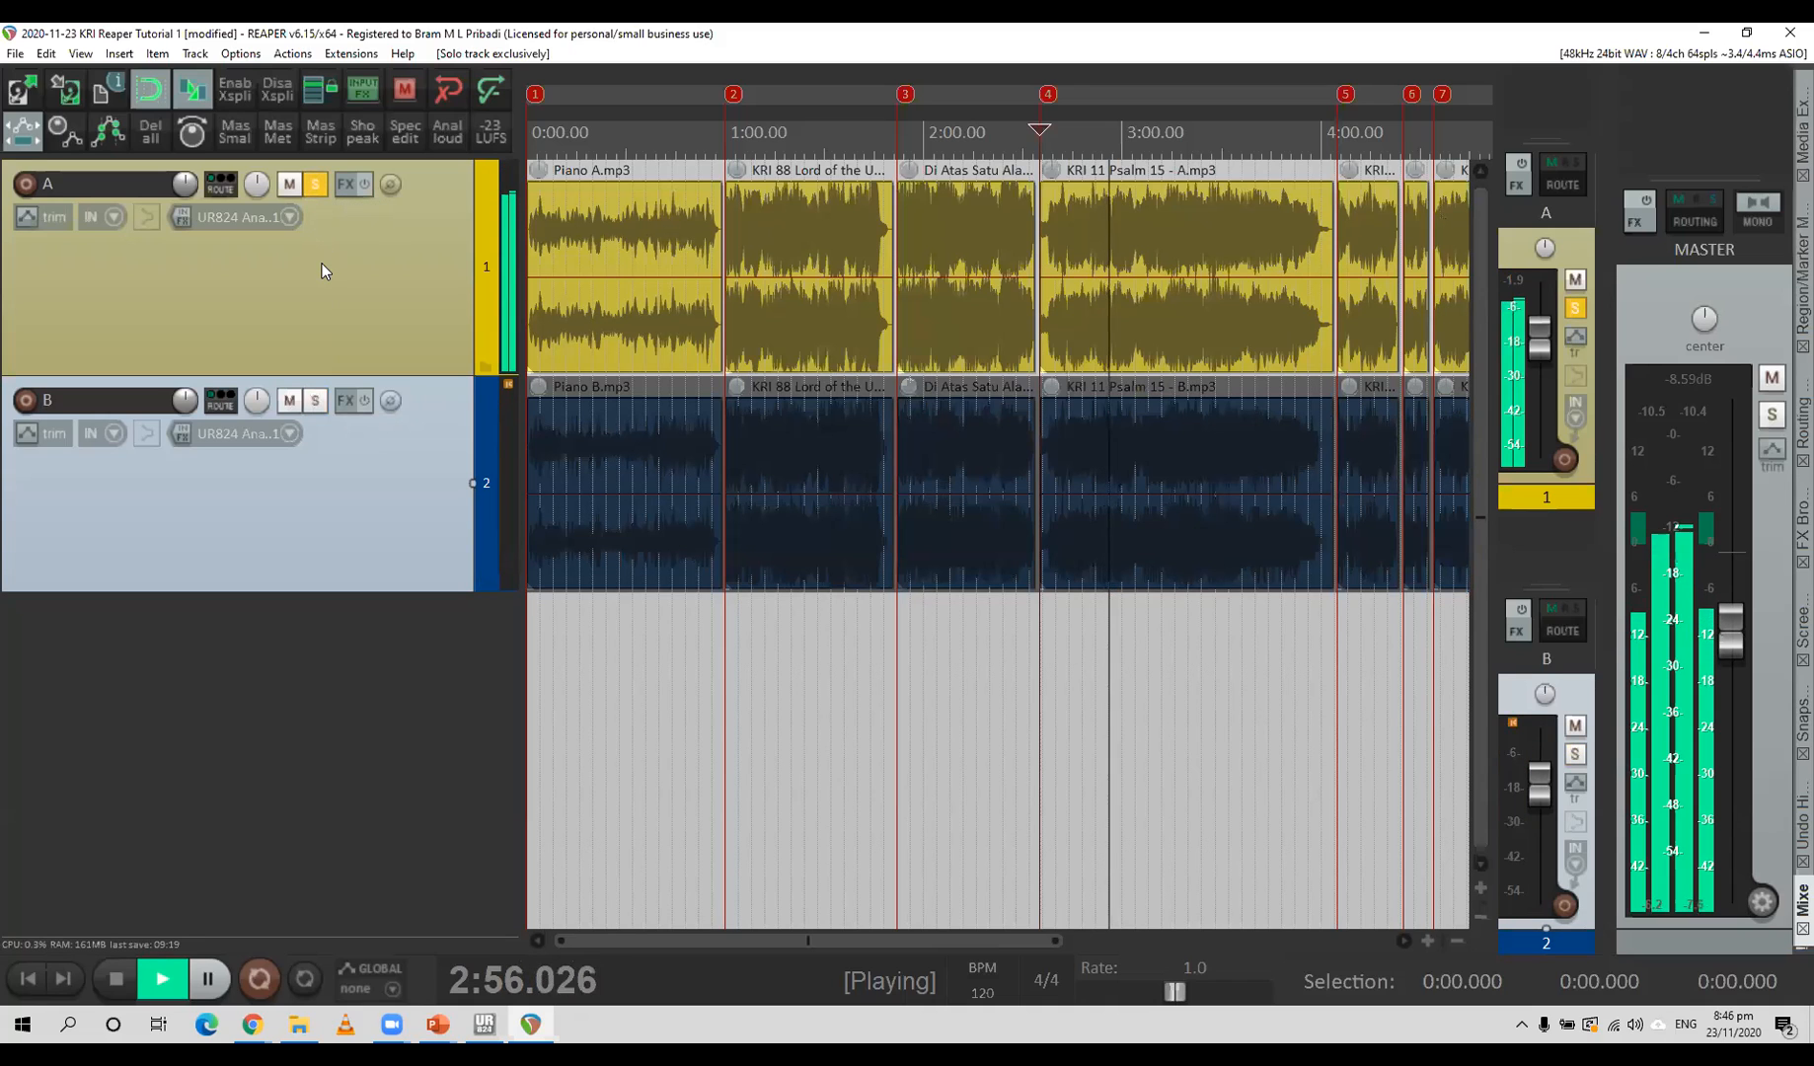
{"action": "key", "text": "space"}
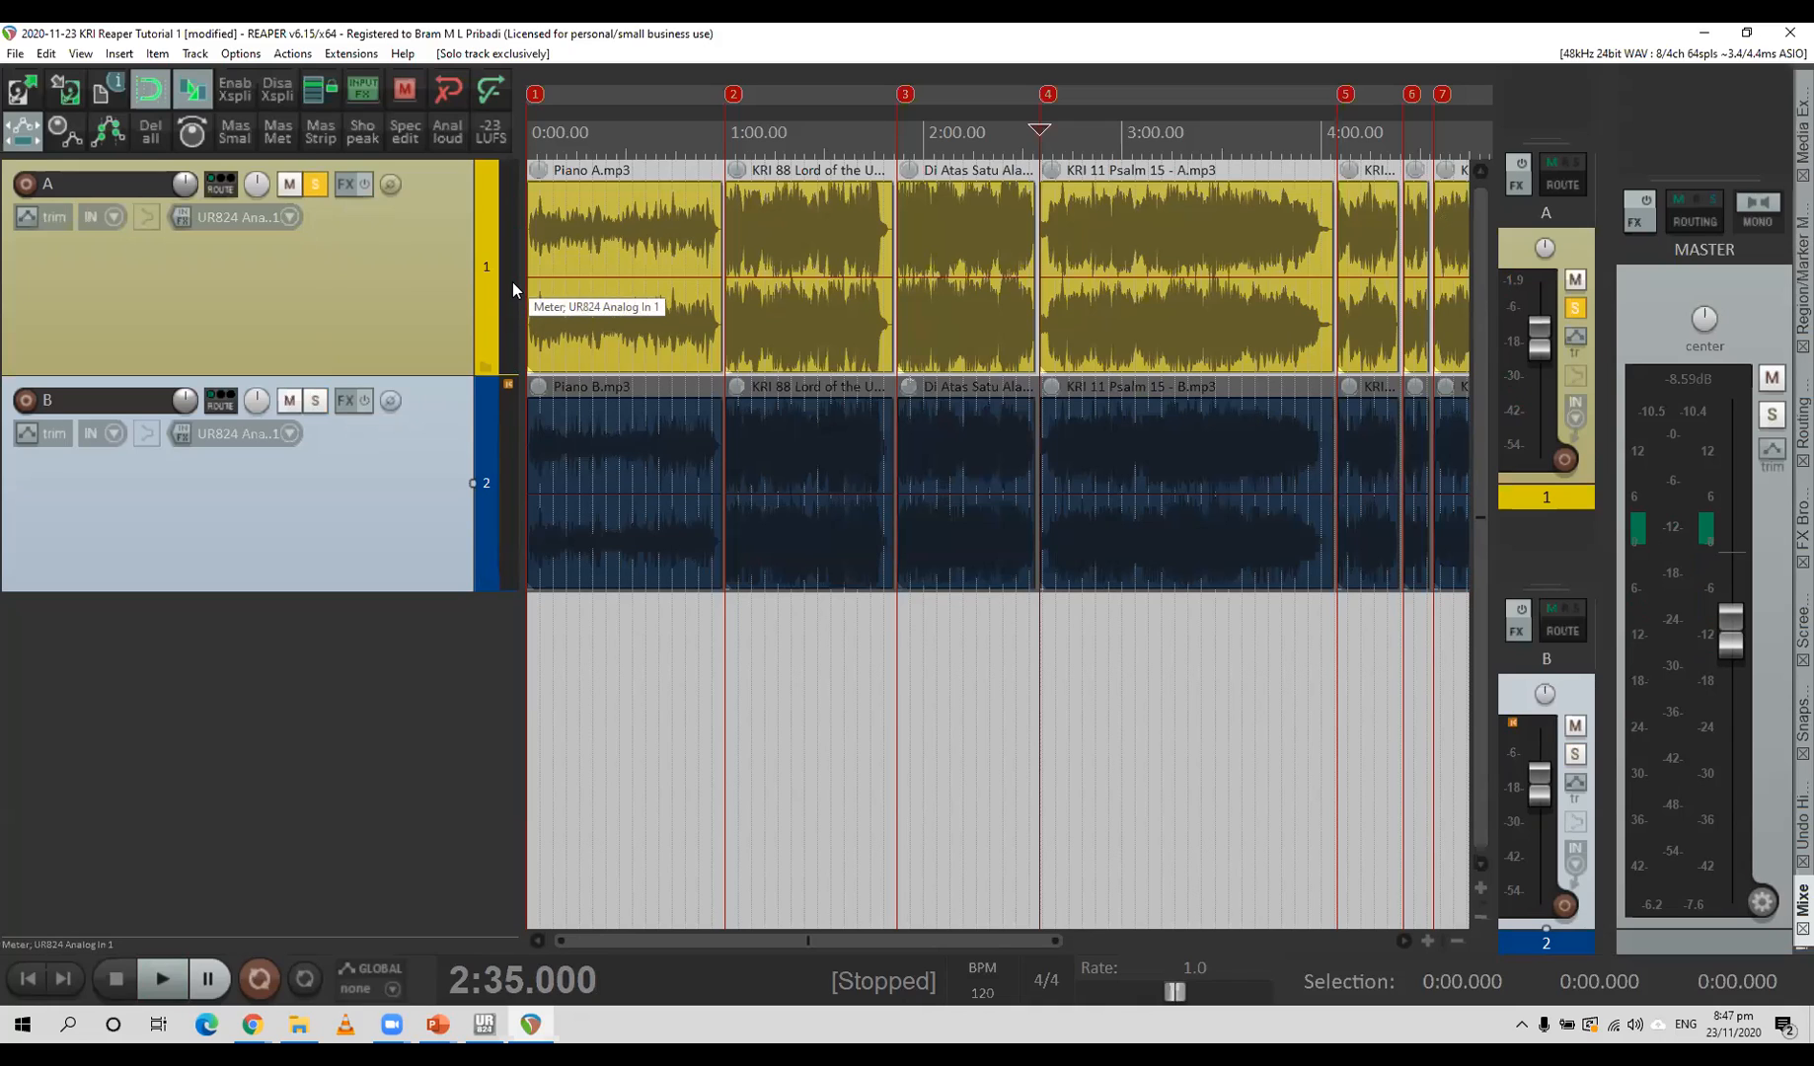
Play the track A version of KRI 238 from marker 5 and stop playback.
{"action": "key", "text": "bracketright"}
{"action": "scroll", "coordinate": [789, 539], "scroll_direction": "up", "scroll_amount": 2}
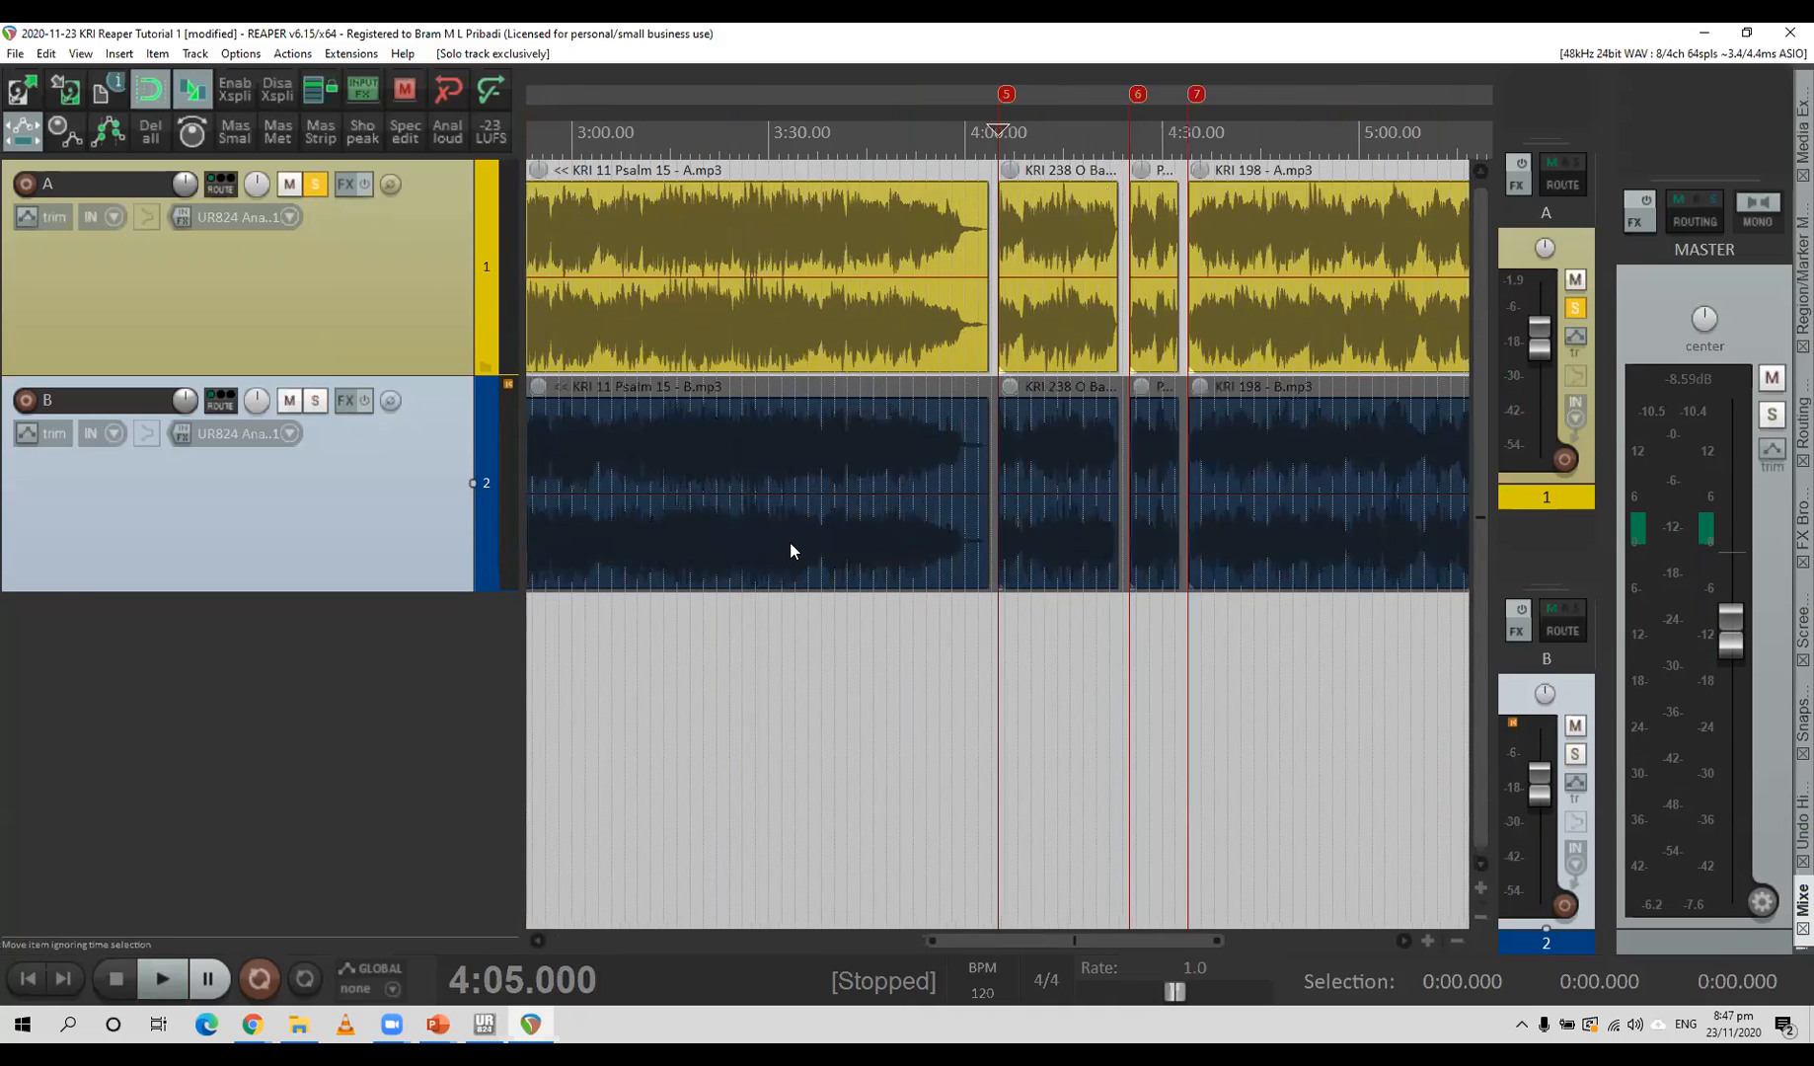
{"action": "scroll", "coordinate": [790, 543], "scroll_direction": "up", "scroll_amount": 2}
{"action": "scroll", "coordinate": [790, 544], "scroll_direction": "down", "scroll_amount": 1}
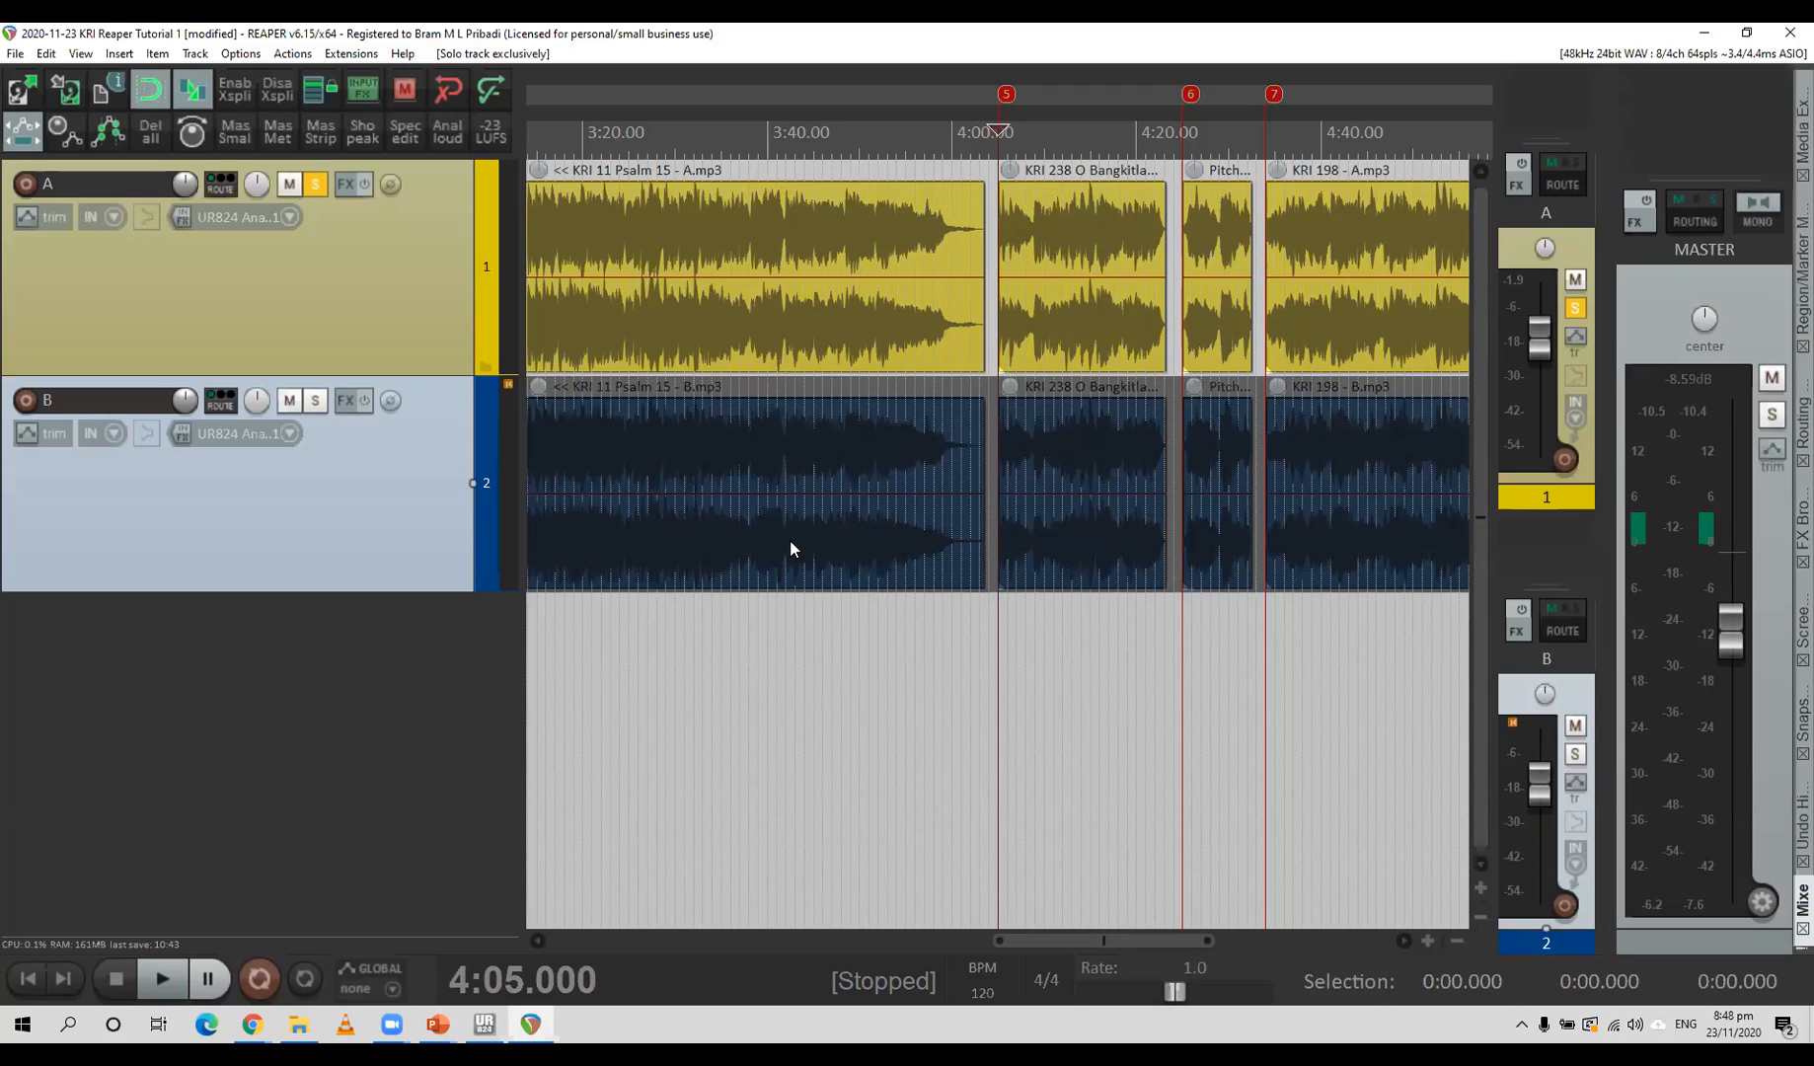
{"action": "key", "text": "space"}
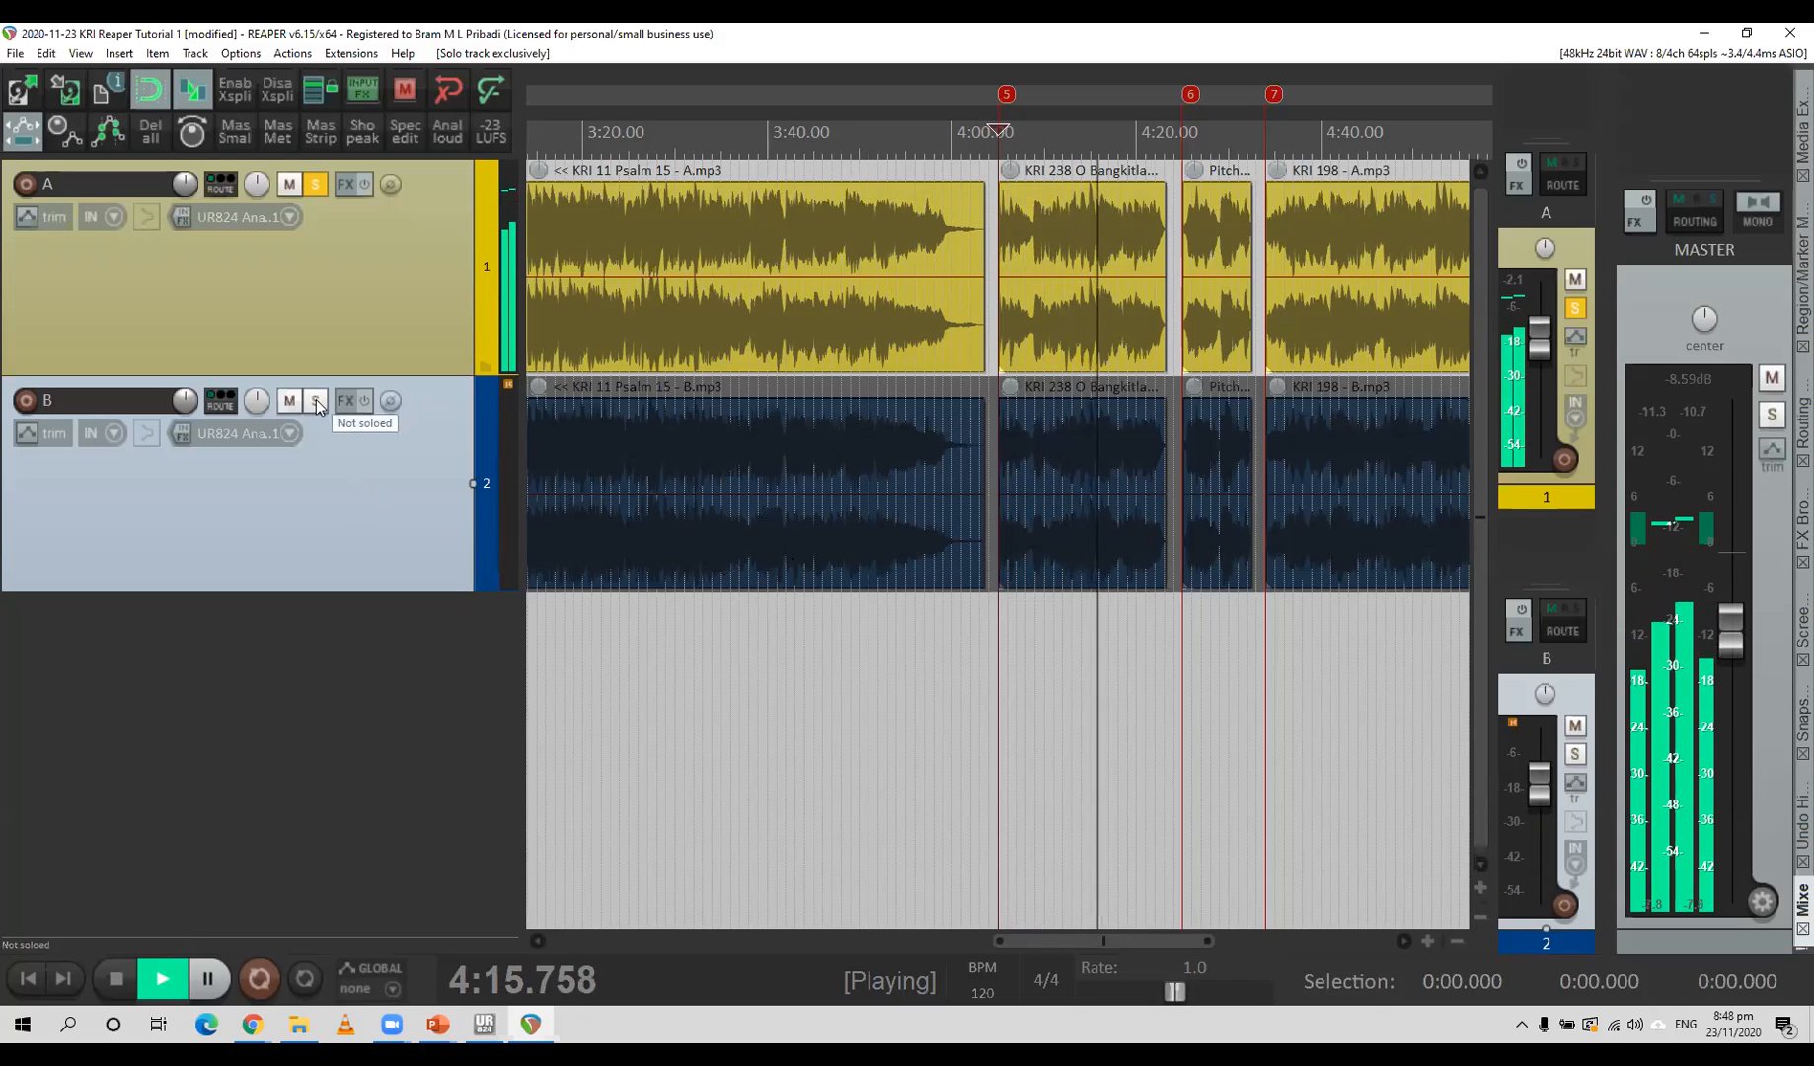
{"action": "key", "text": "space"}
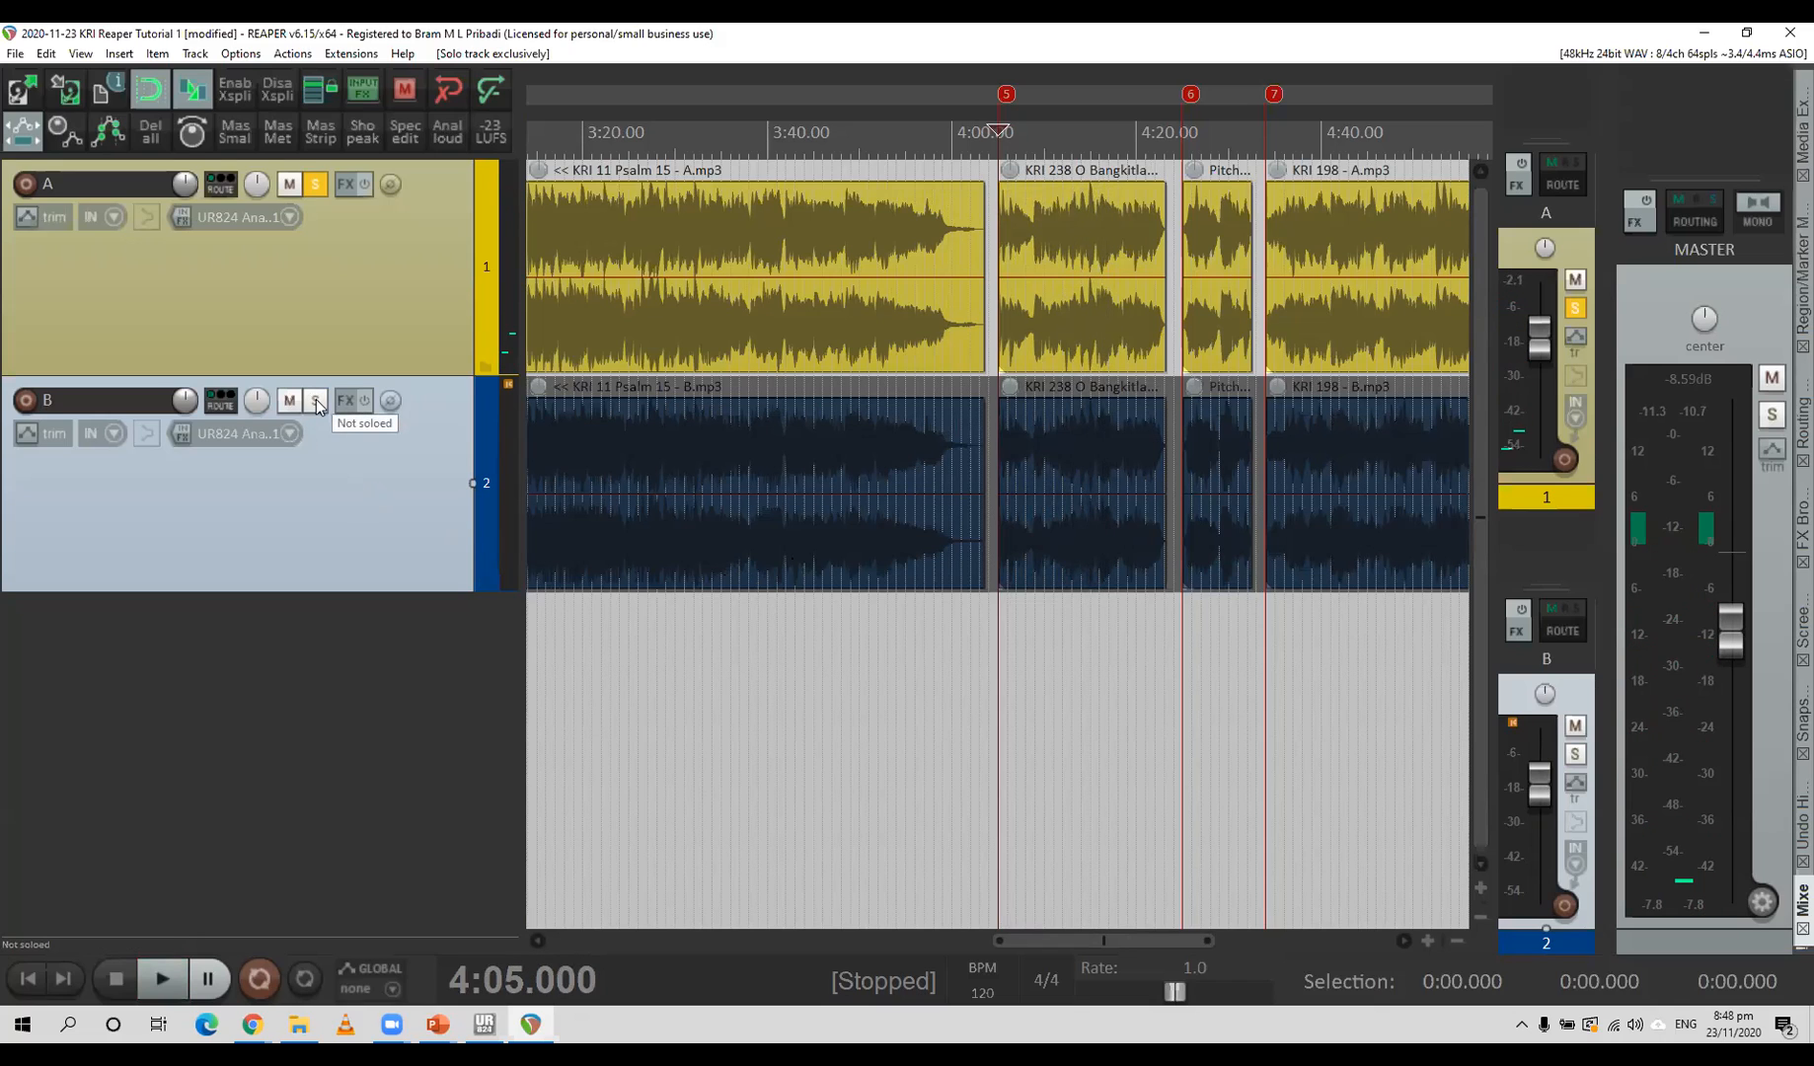
Solo track B exclusively, play its version of KRI 238 from marker 5, and stop playback.
{"action": "left_click", "coordinate": [317, 403]}
{"action": "key", "text": "space"}
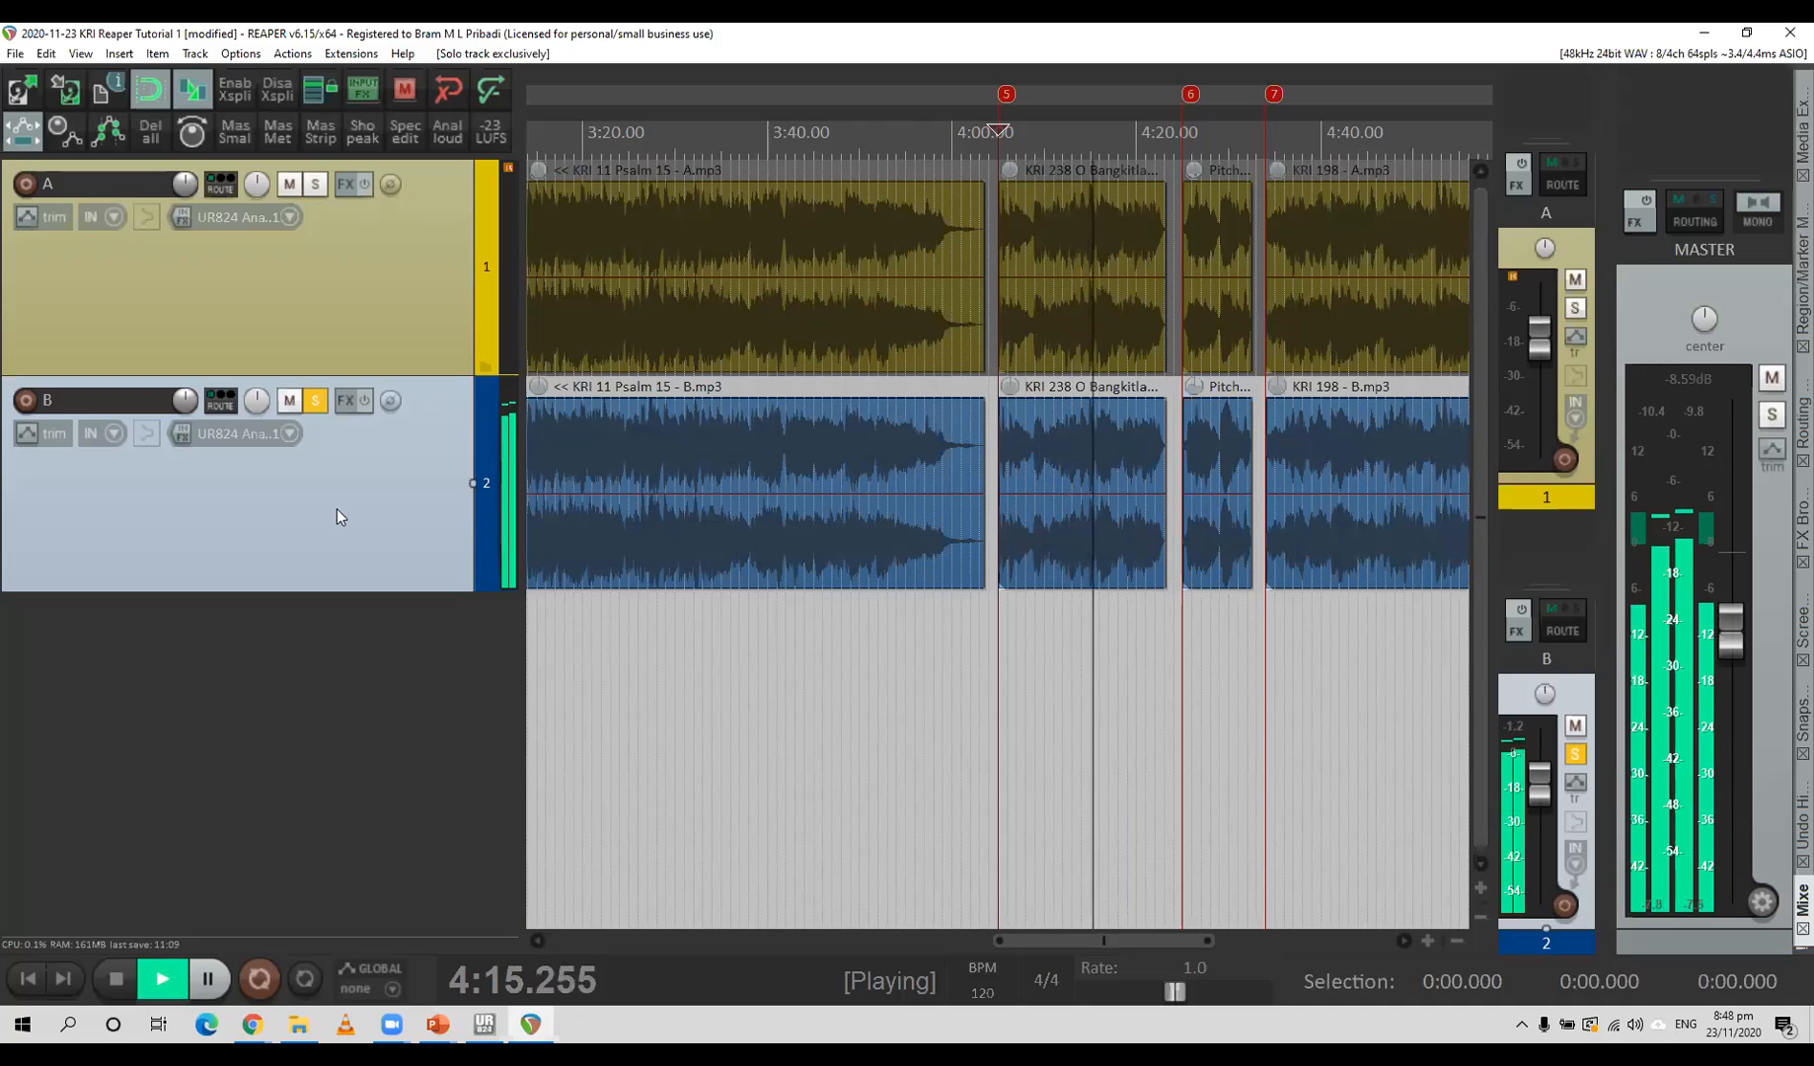
{"action": "key", "text": "space"}
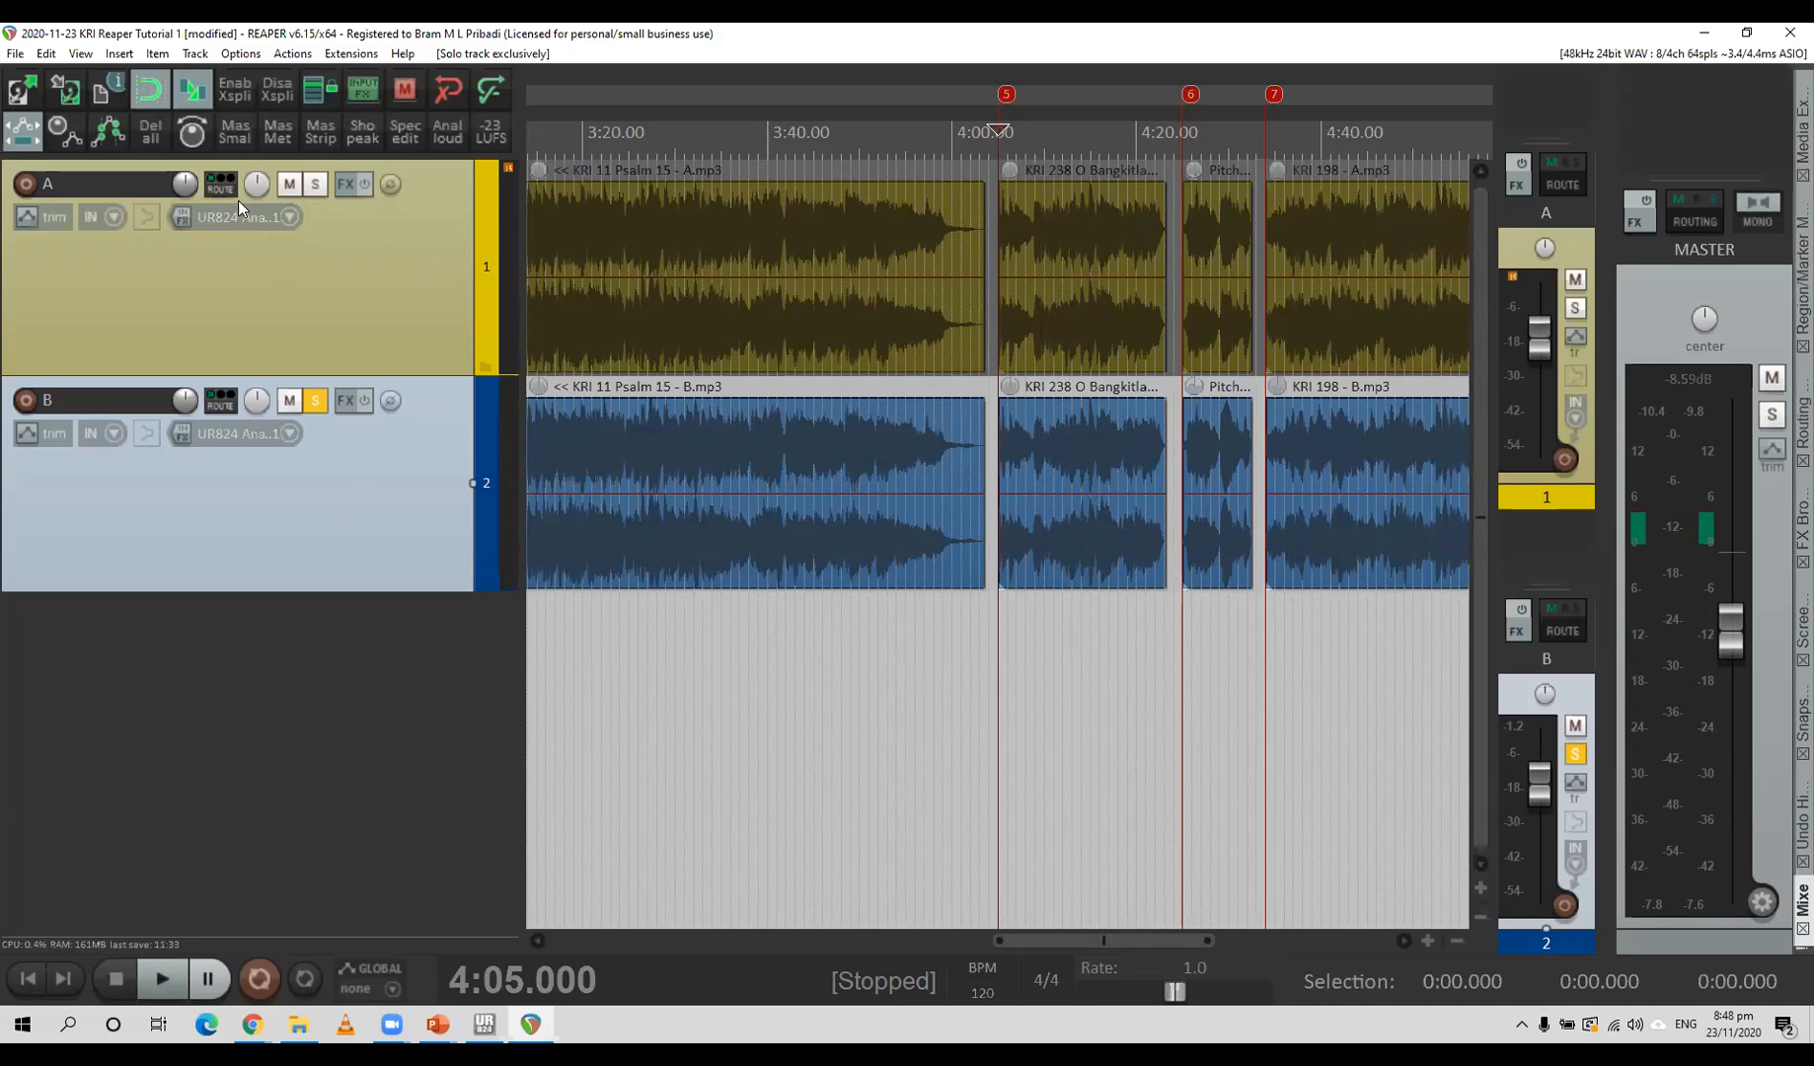
Switch the exclusive solo back to track A, replay KRI 238 from marker 5, and stop playback.
{"action": "left_click", "coordinate": [315, 184]}
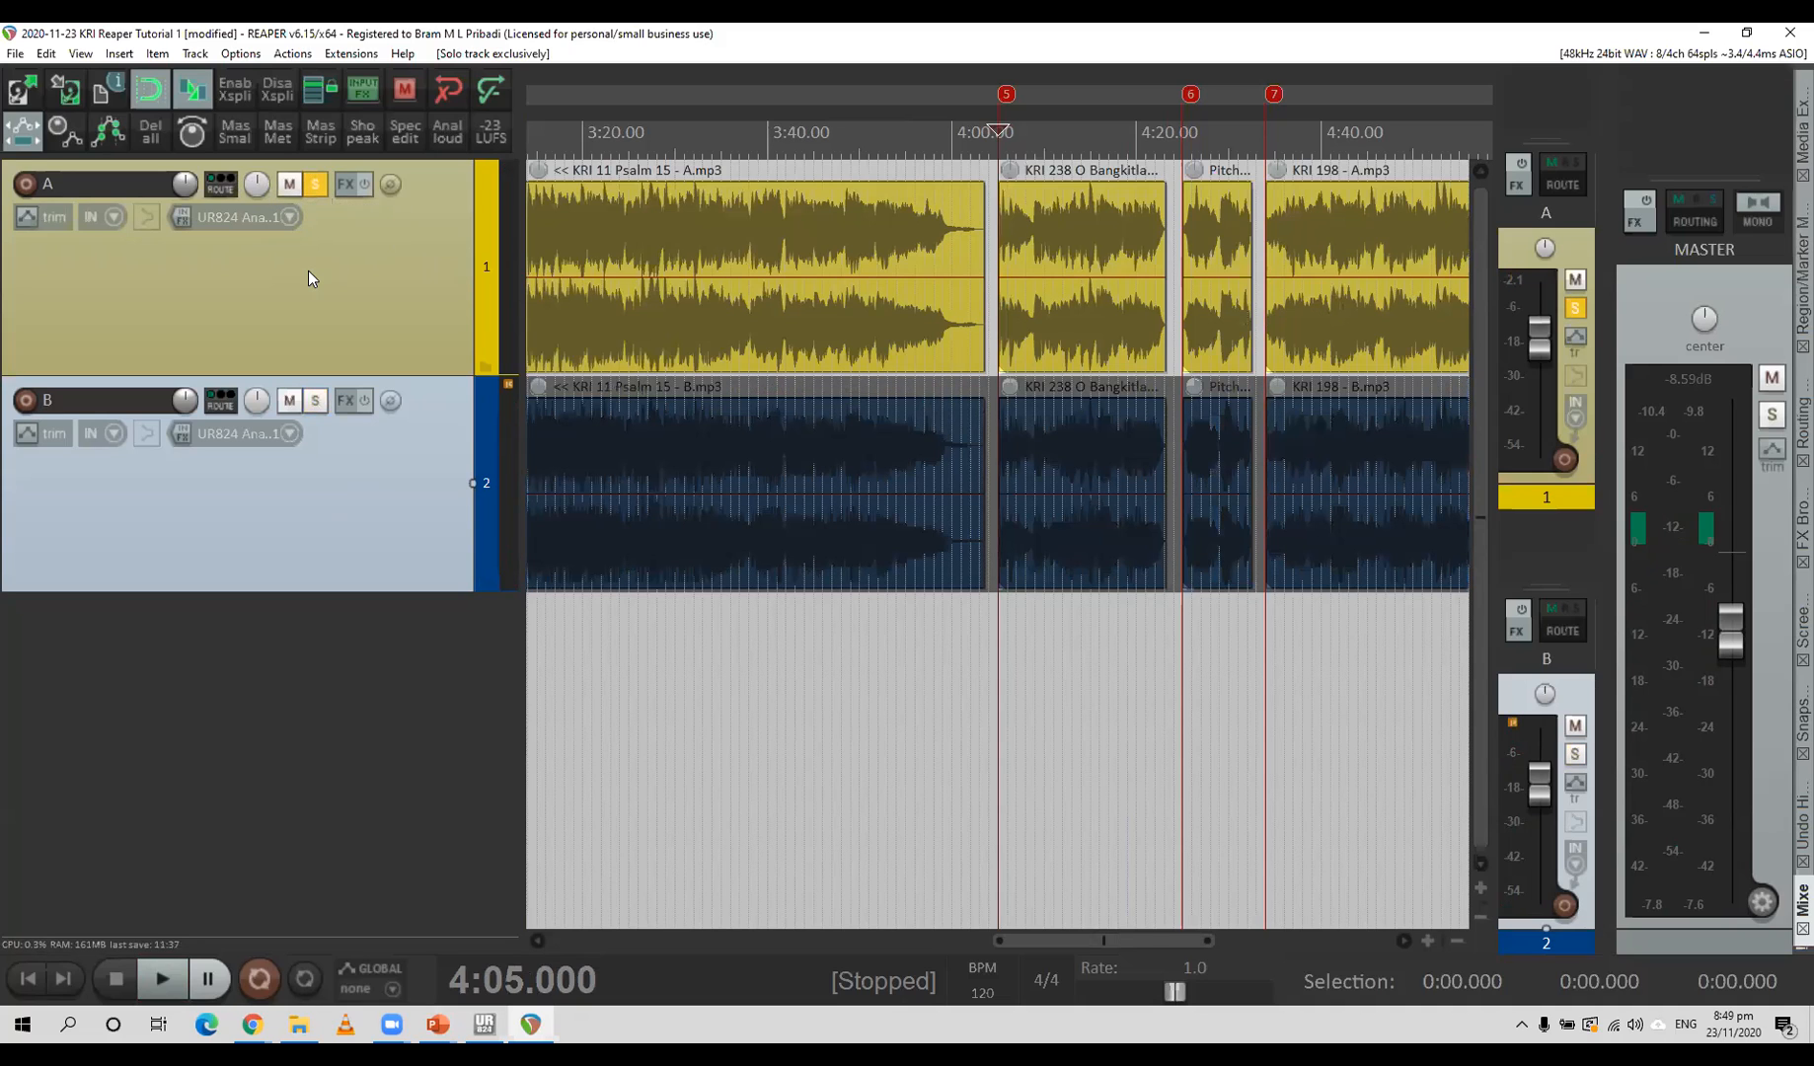
{"action": "key", "text": "space"}
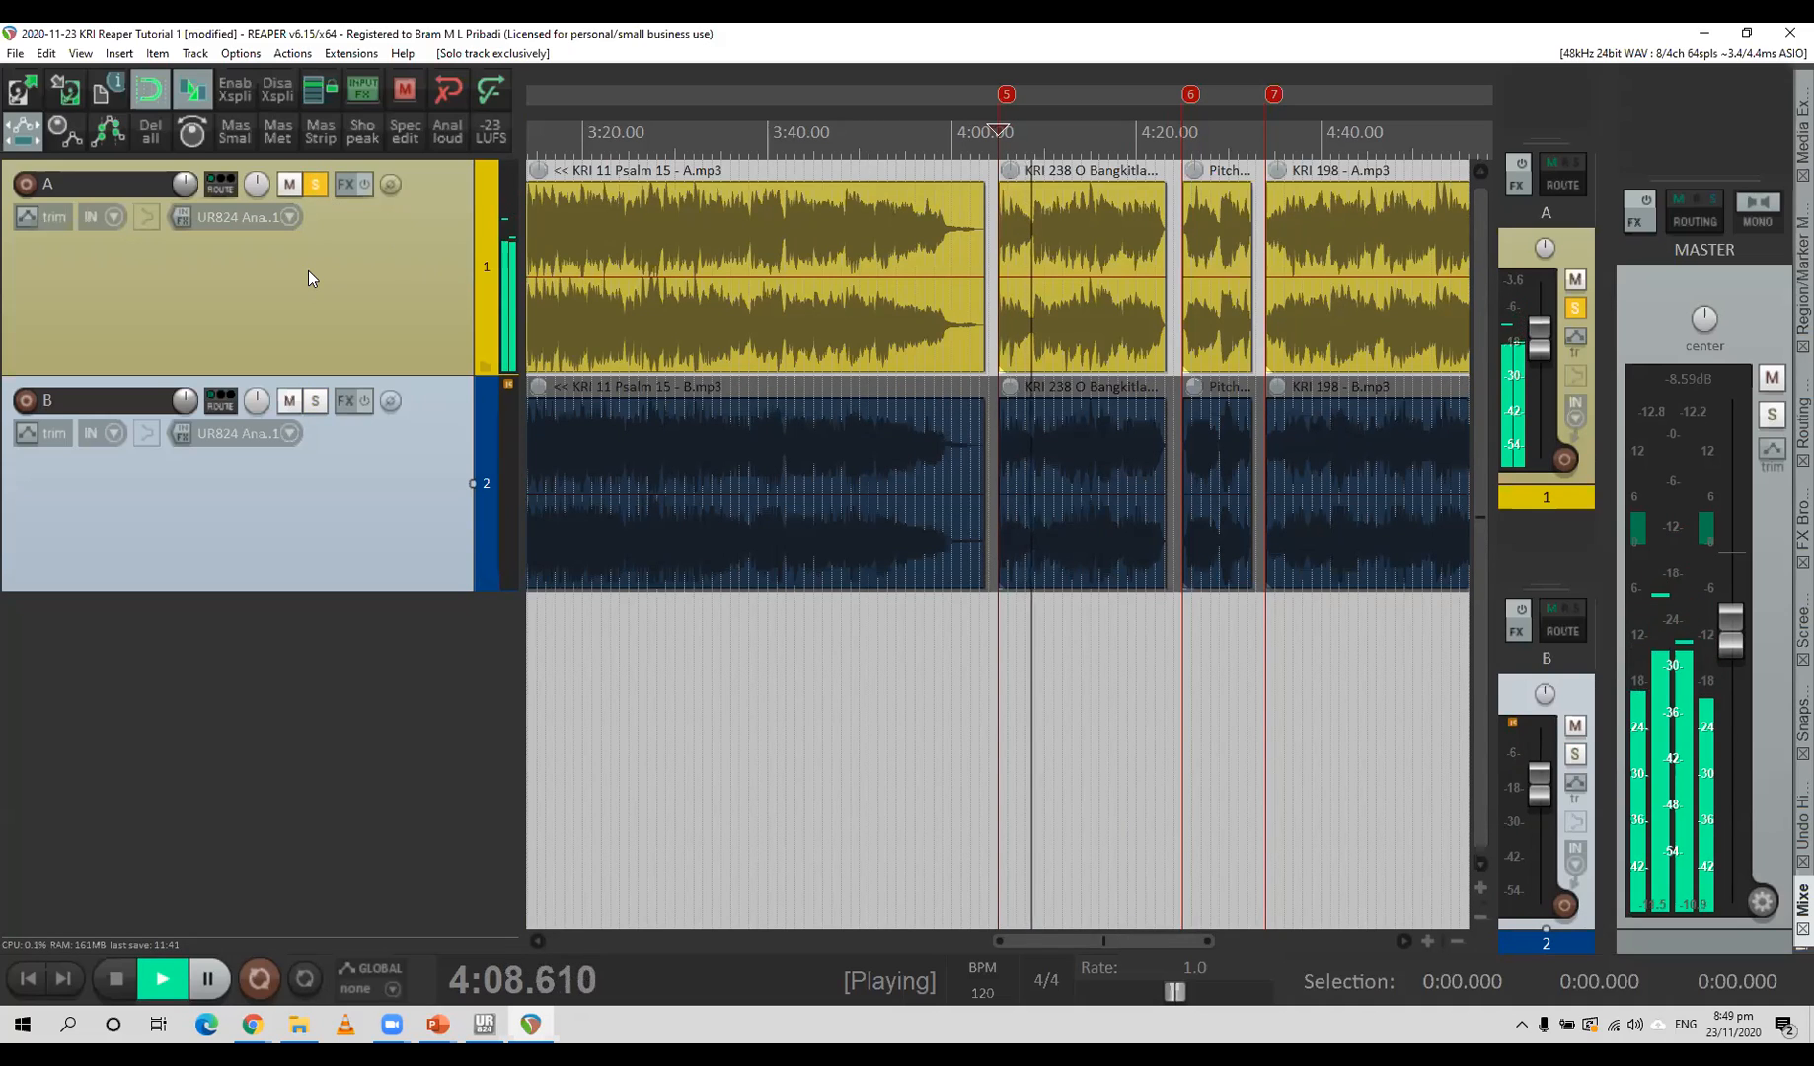
{"action": "key", "text": "space"}
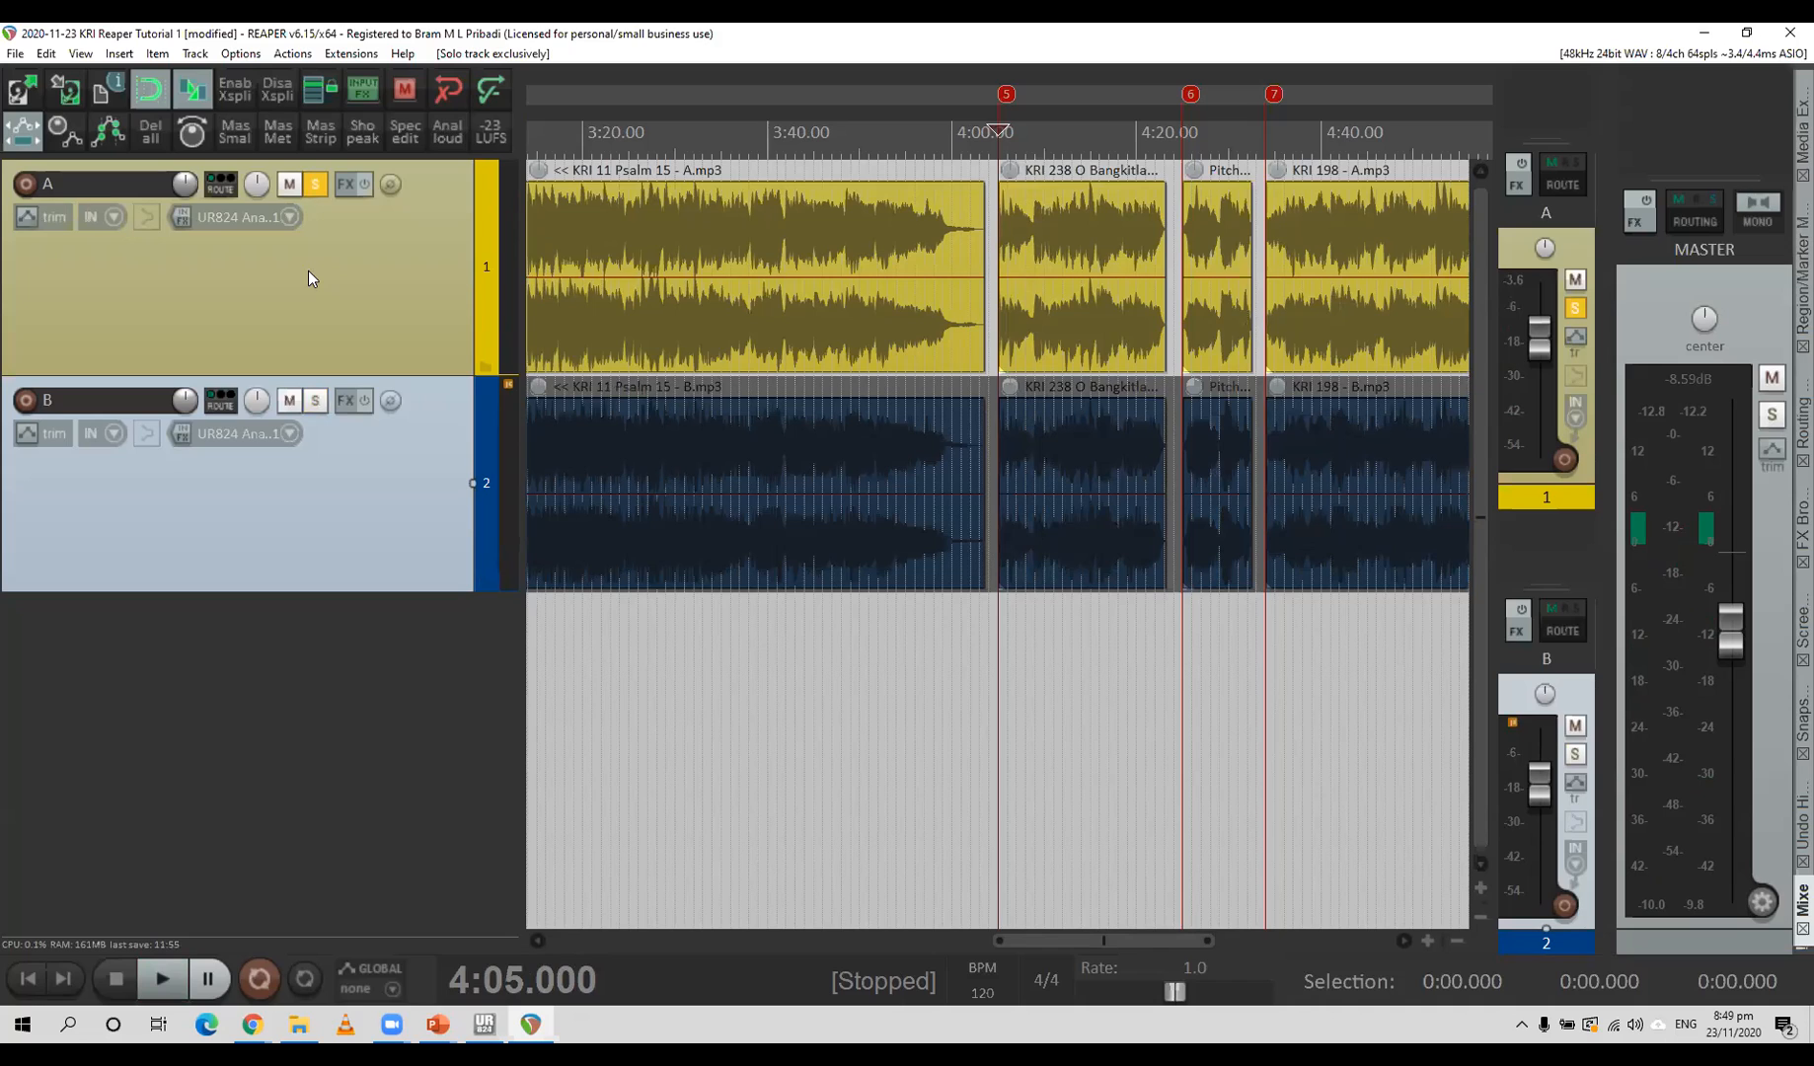
Play the passage from marker 6 with track A soloed and again with only track B soloed.
{"action": "key", "text": "bracketright"}
{"action": "key", "text": "space"}
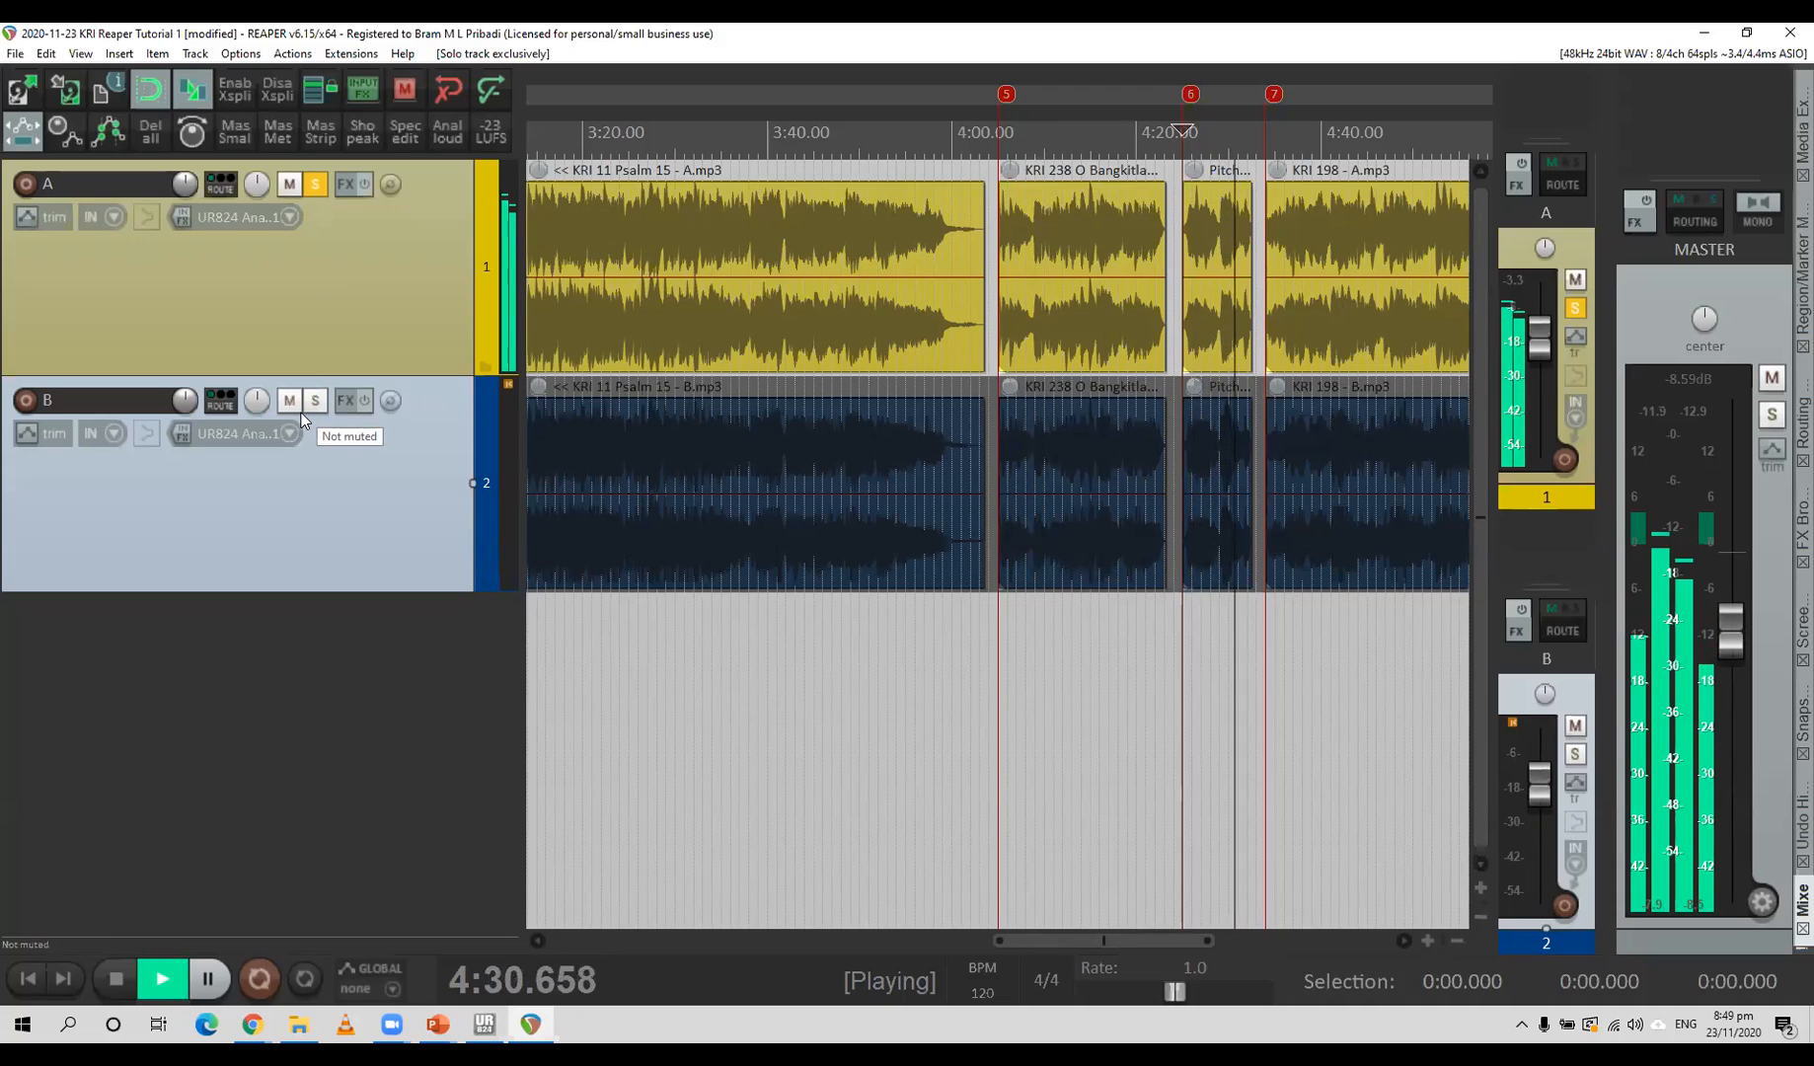
{"action": "key", "text": "space"}
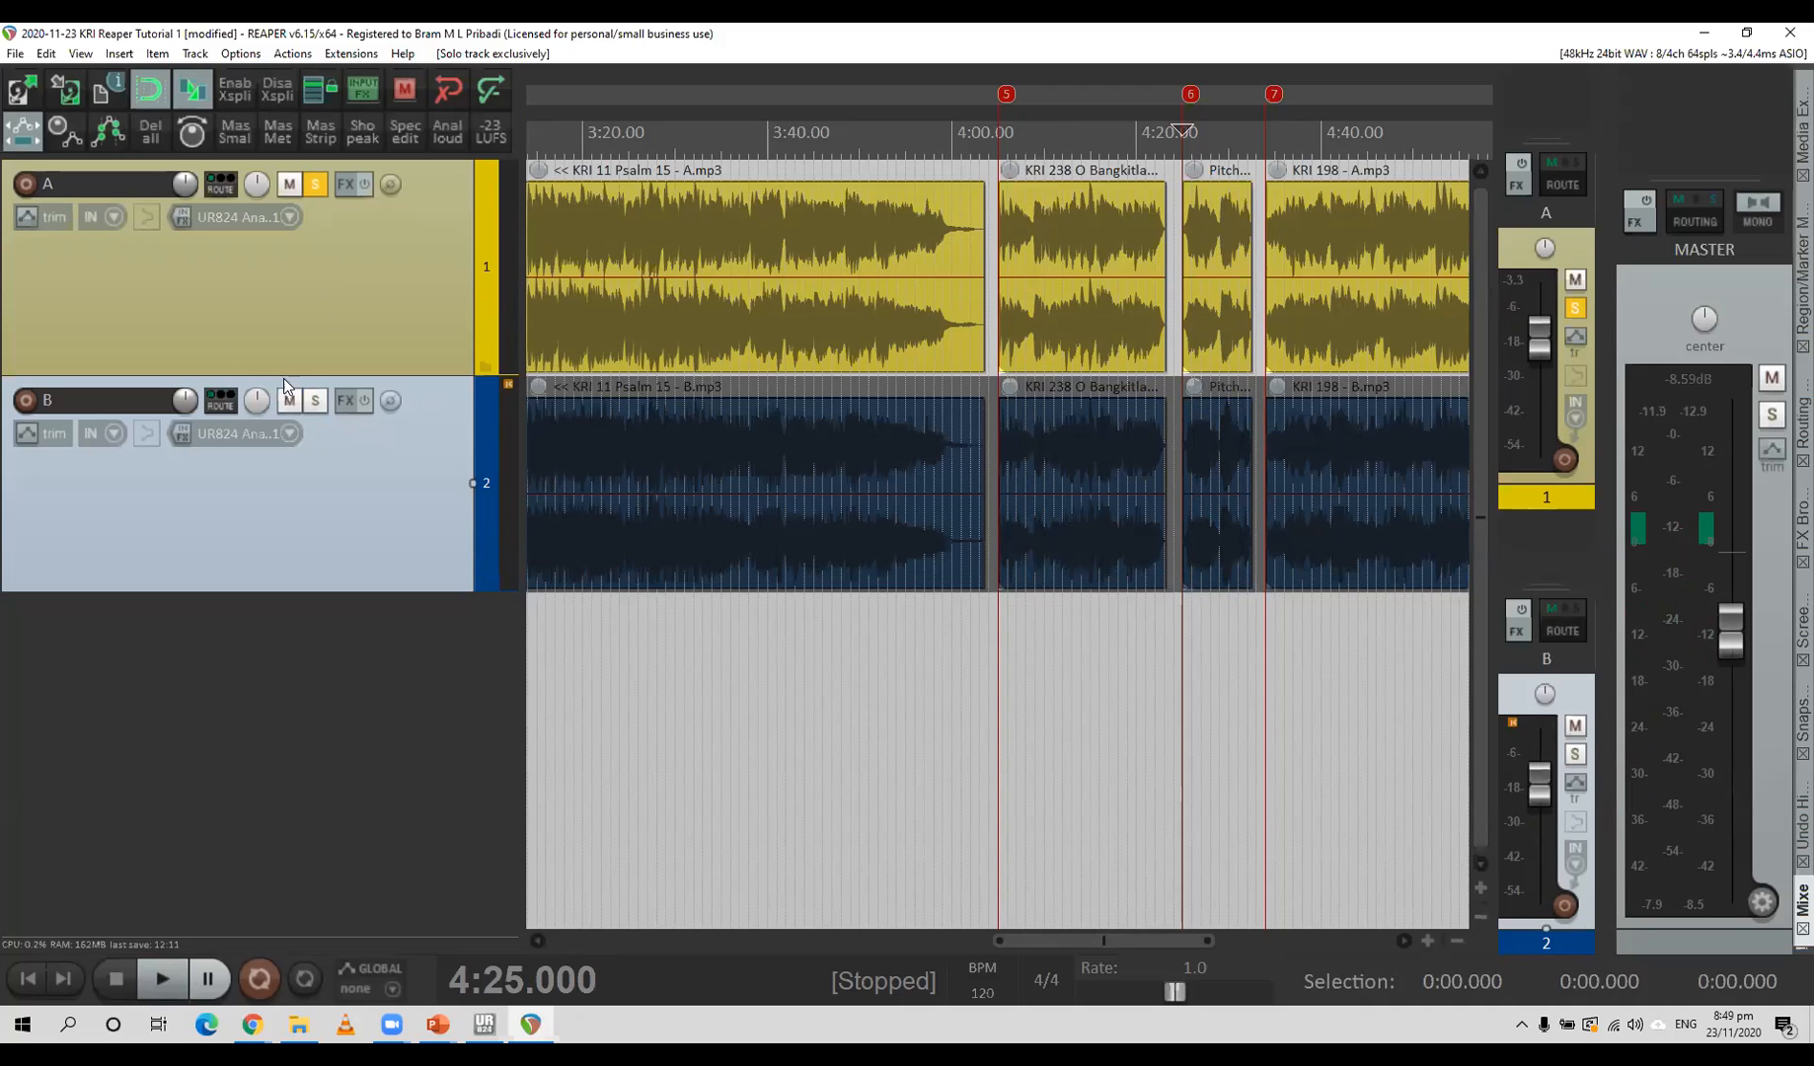
{"action": "left_click", "coordinate": [314, 400], "text": "ctrl"}
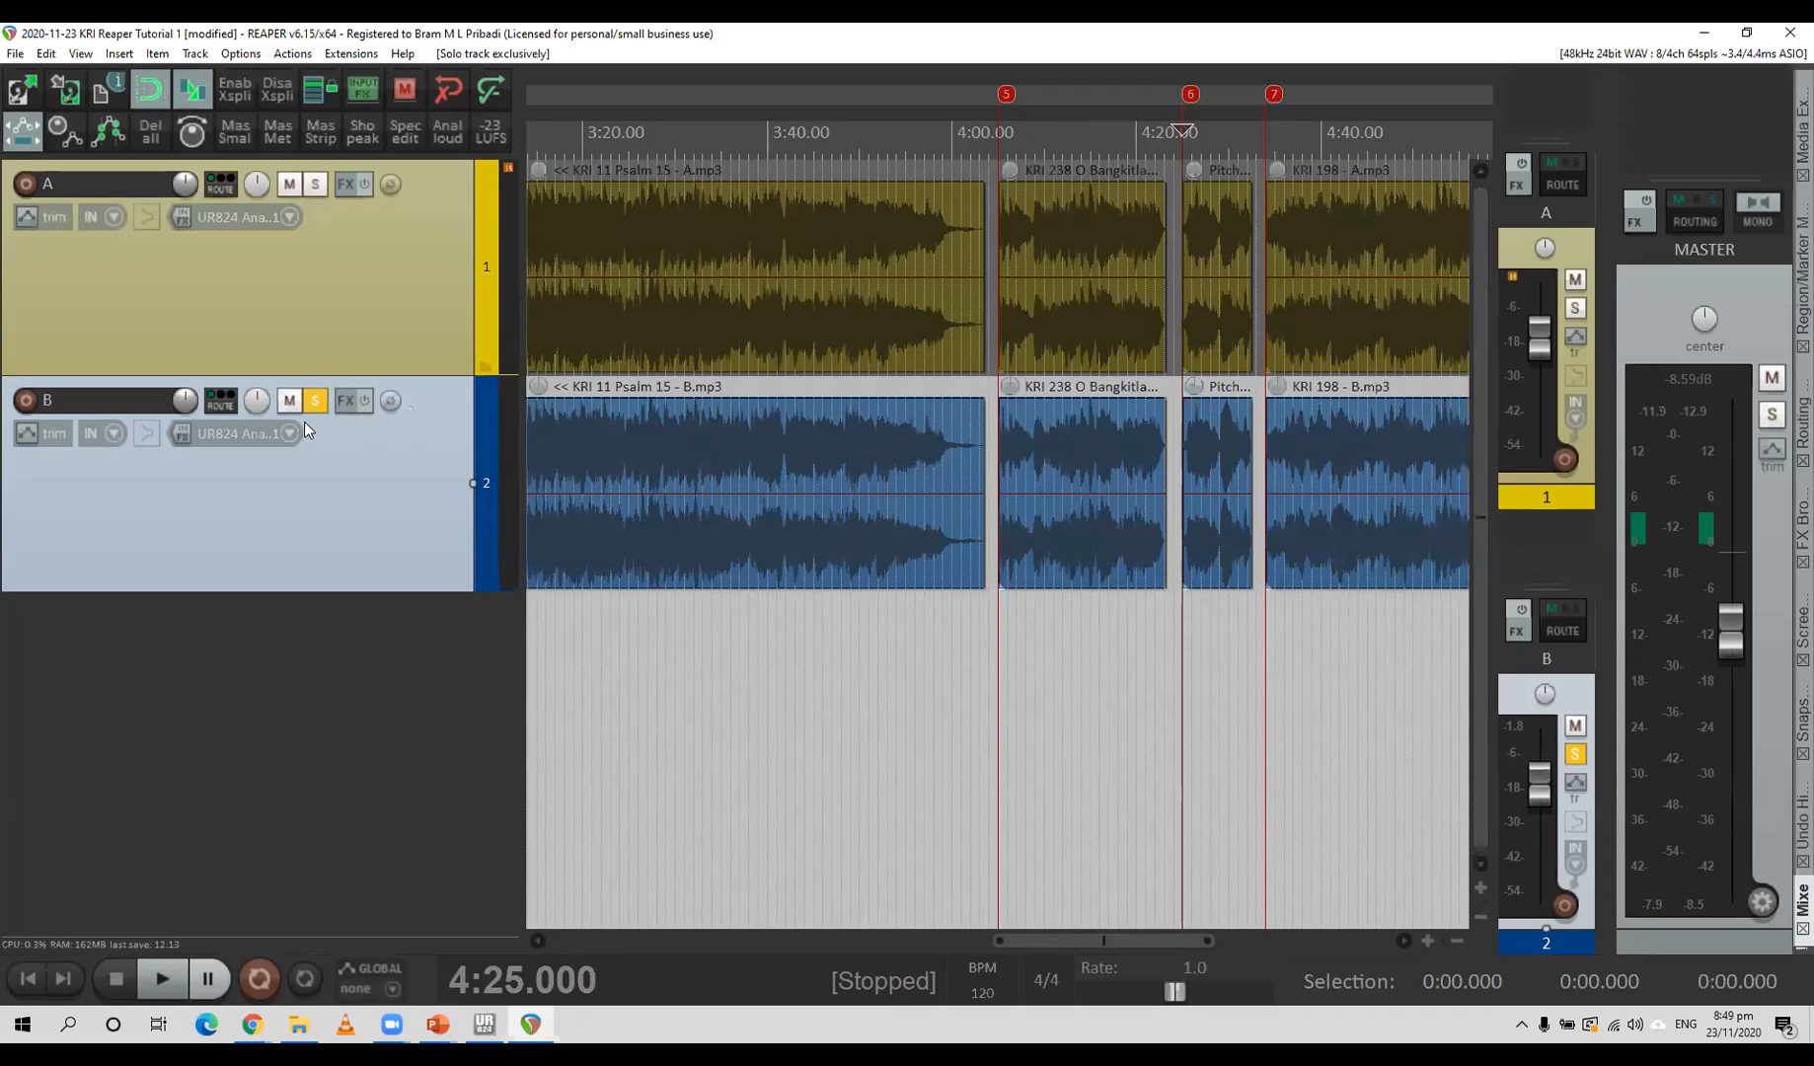
{"action": "key", "text": "space"}
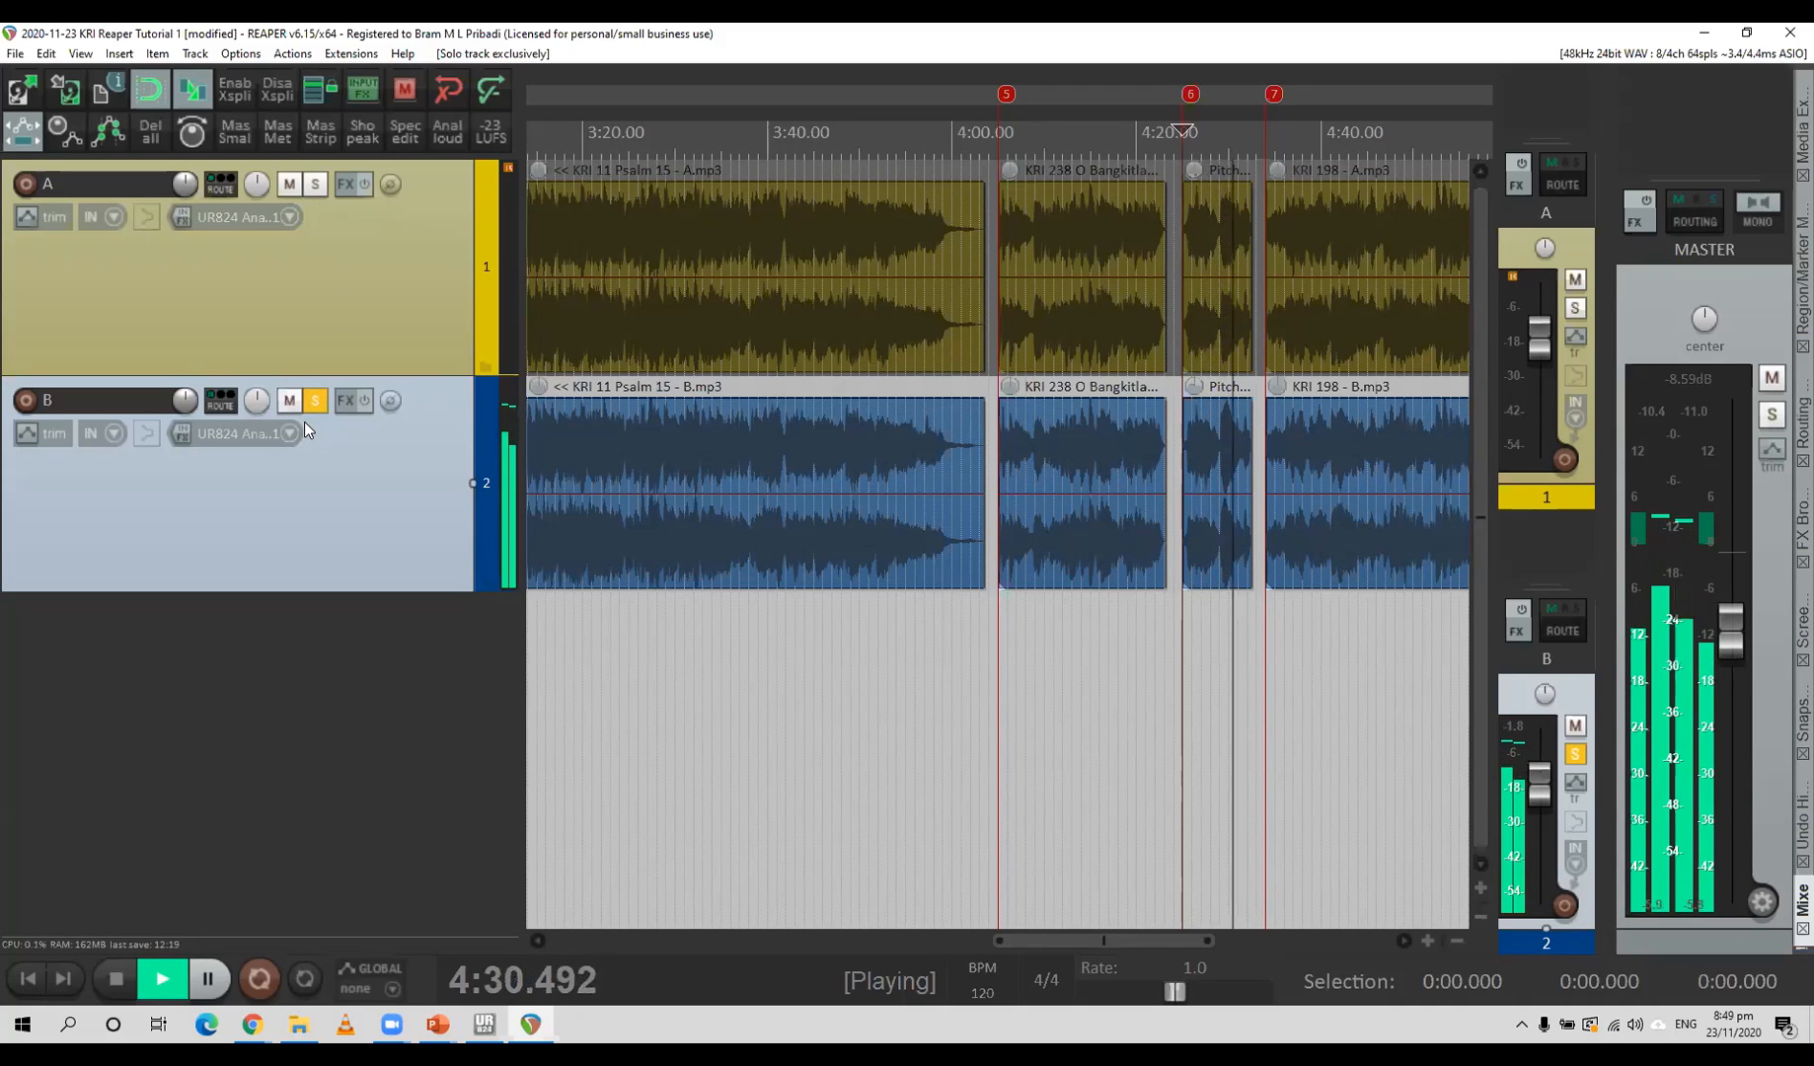
{"action": "key", "text": "space"}
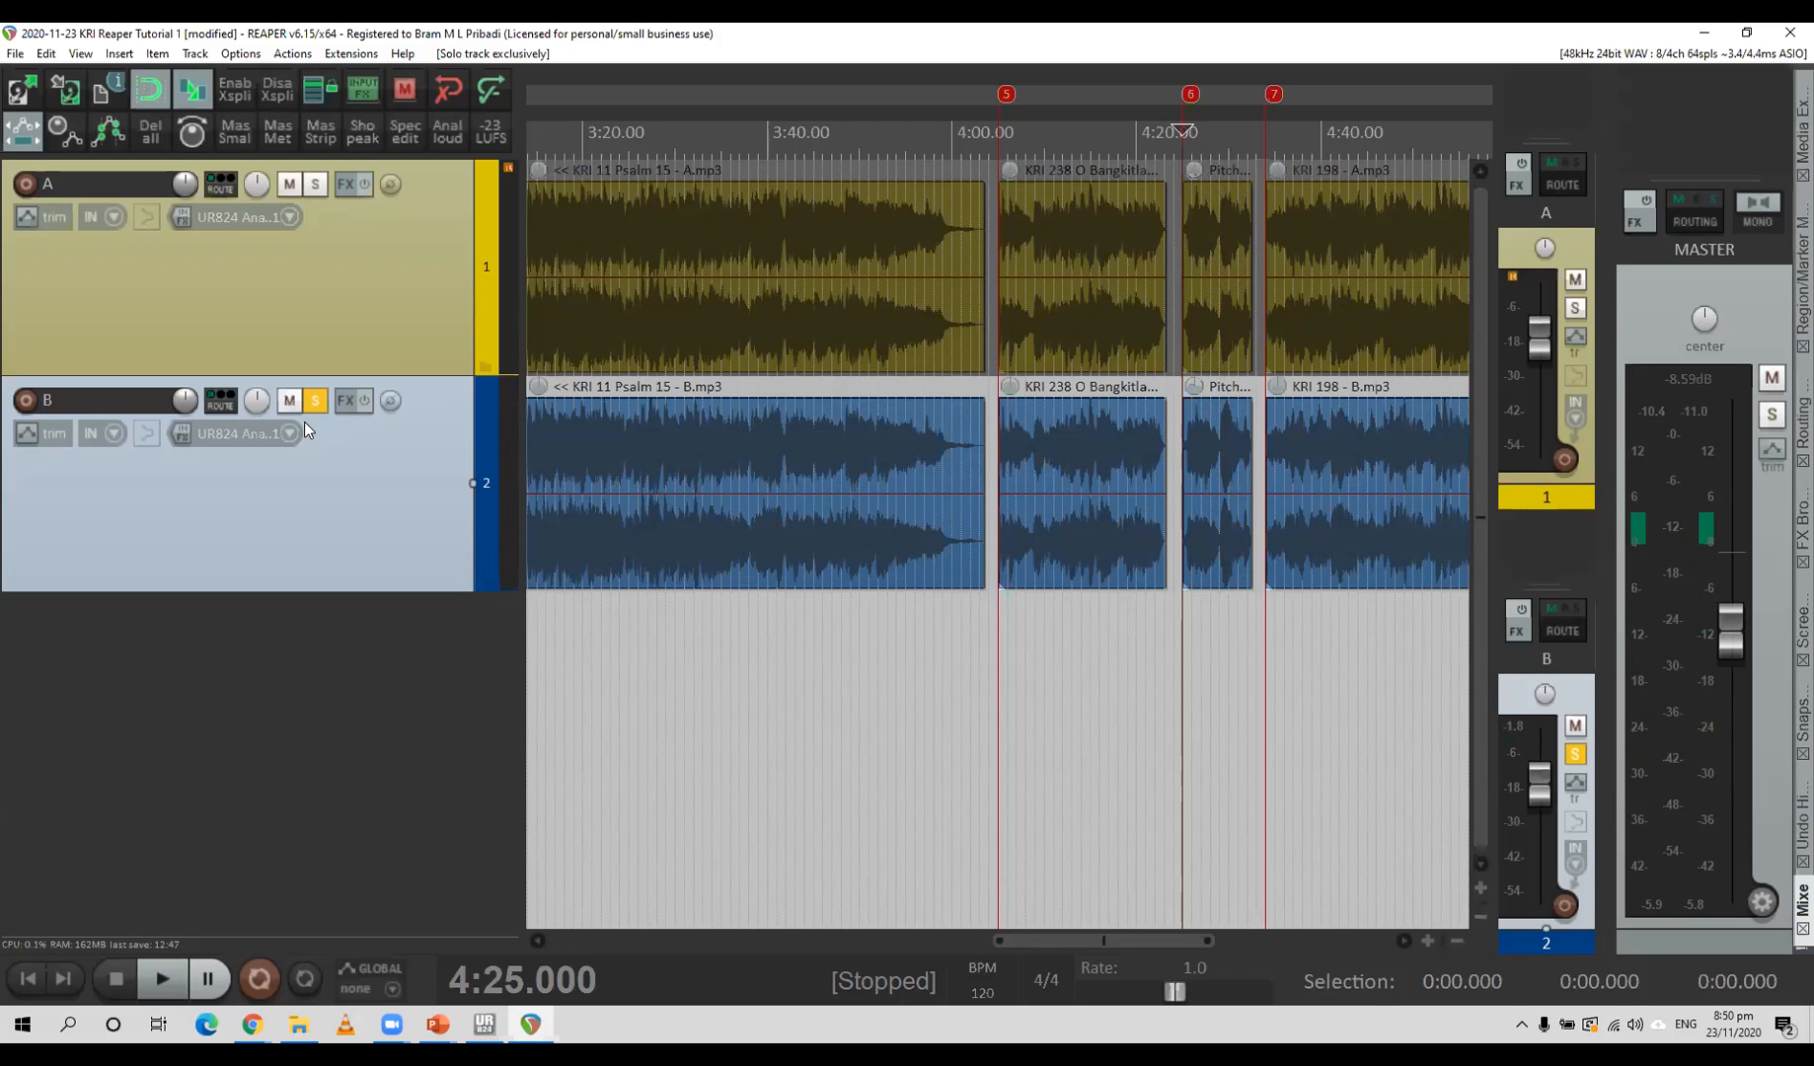
Play the song from marker 7, switching the solo from track B to track A and back during playback to compare them.
{"action": "key", "text": "bracketright"}
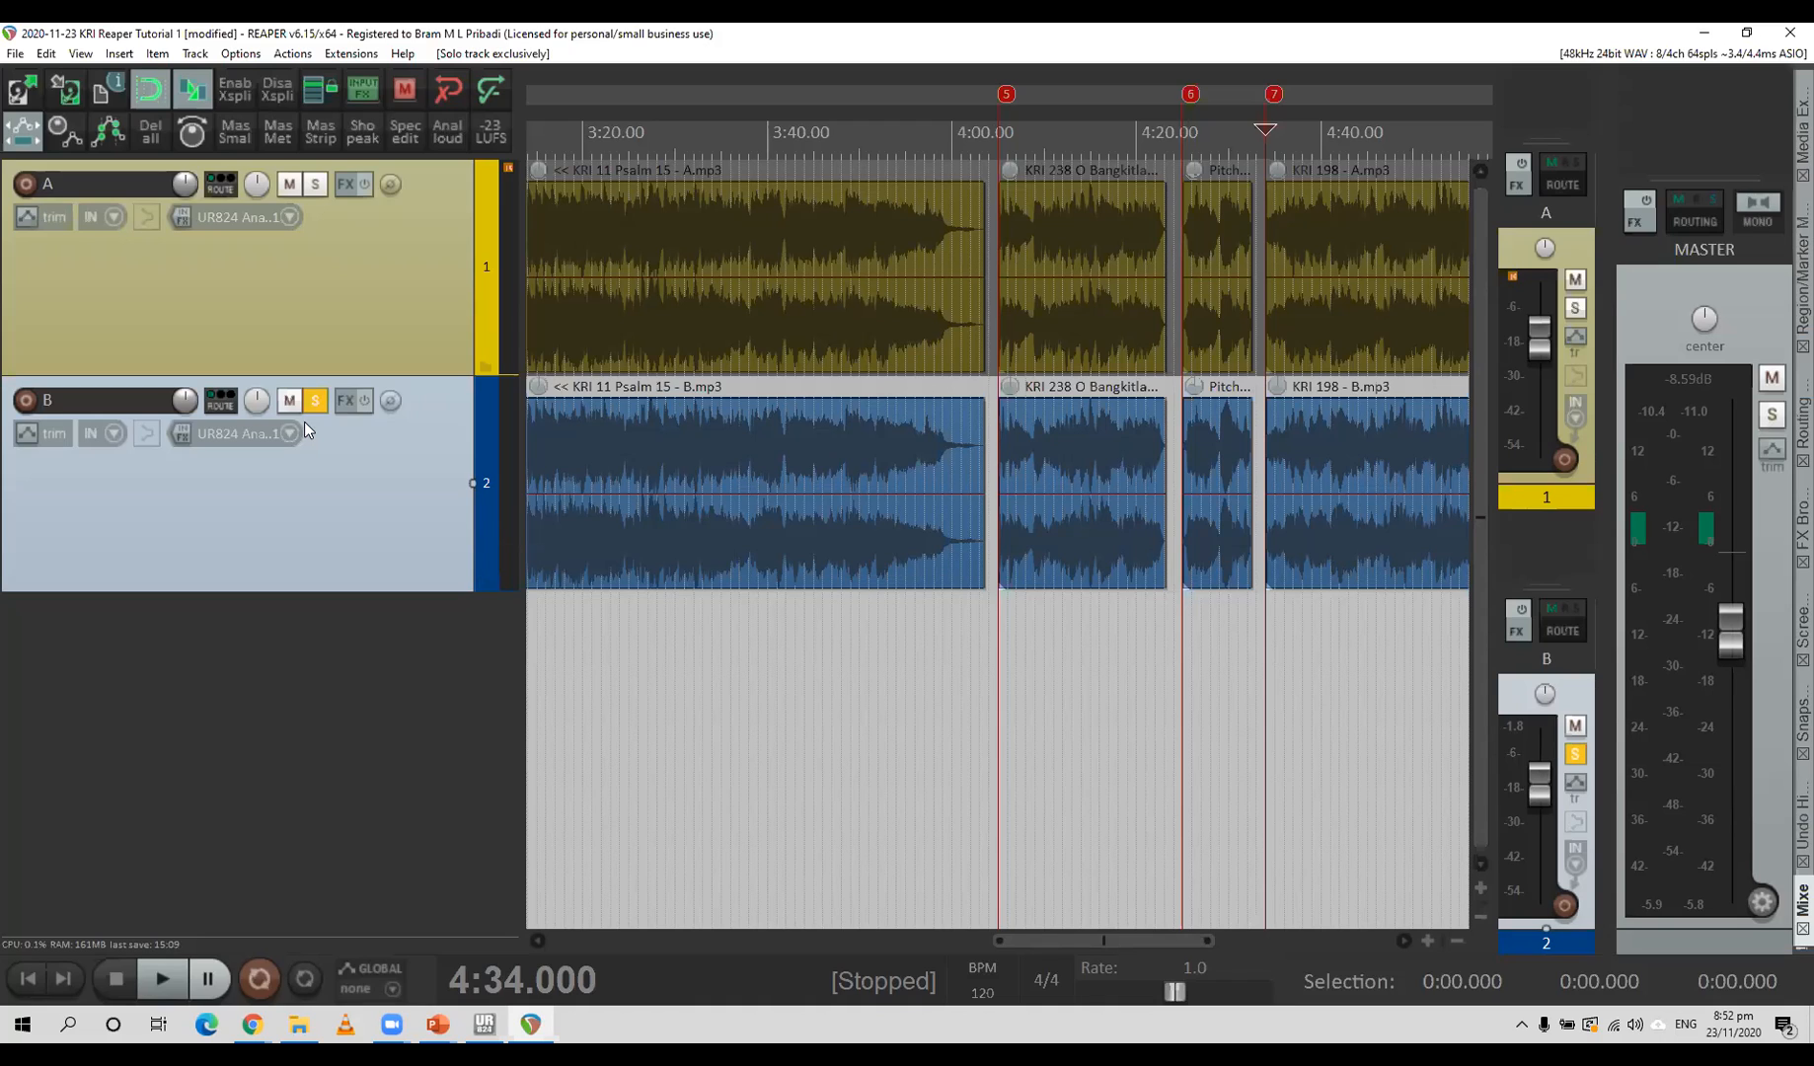
{"action": "key", "text": "space"}
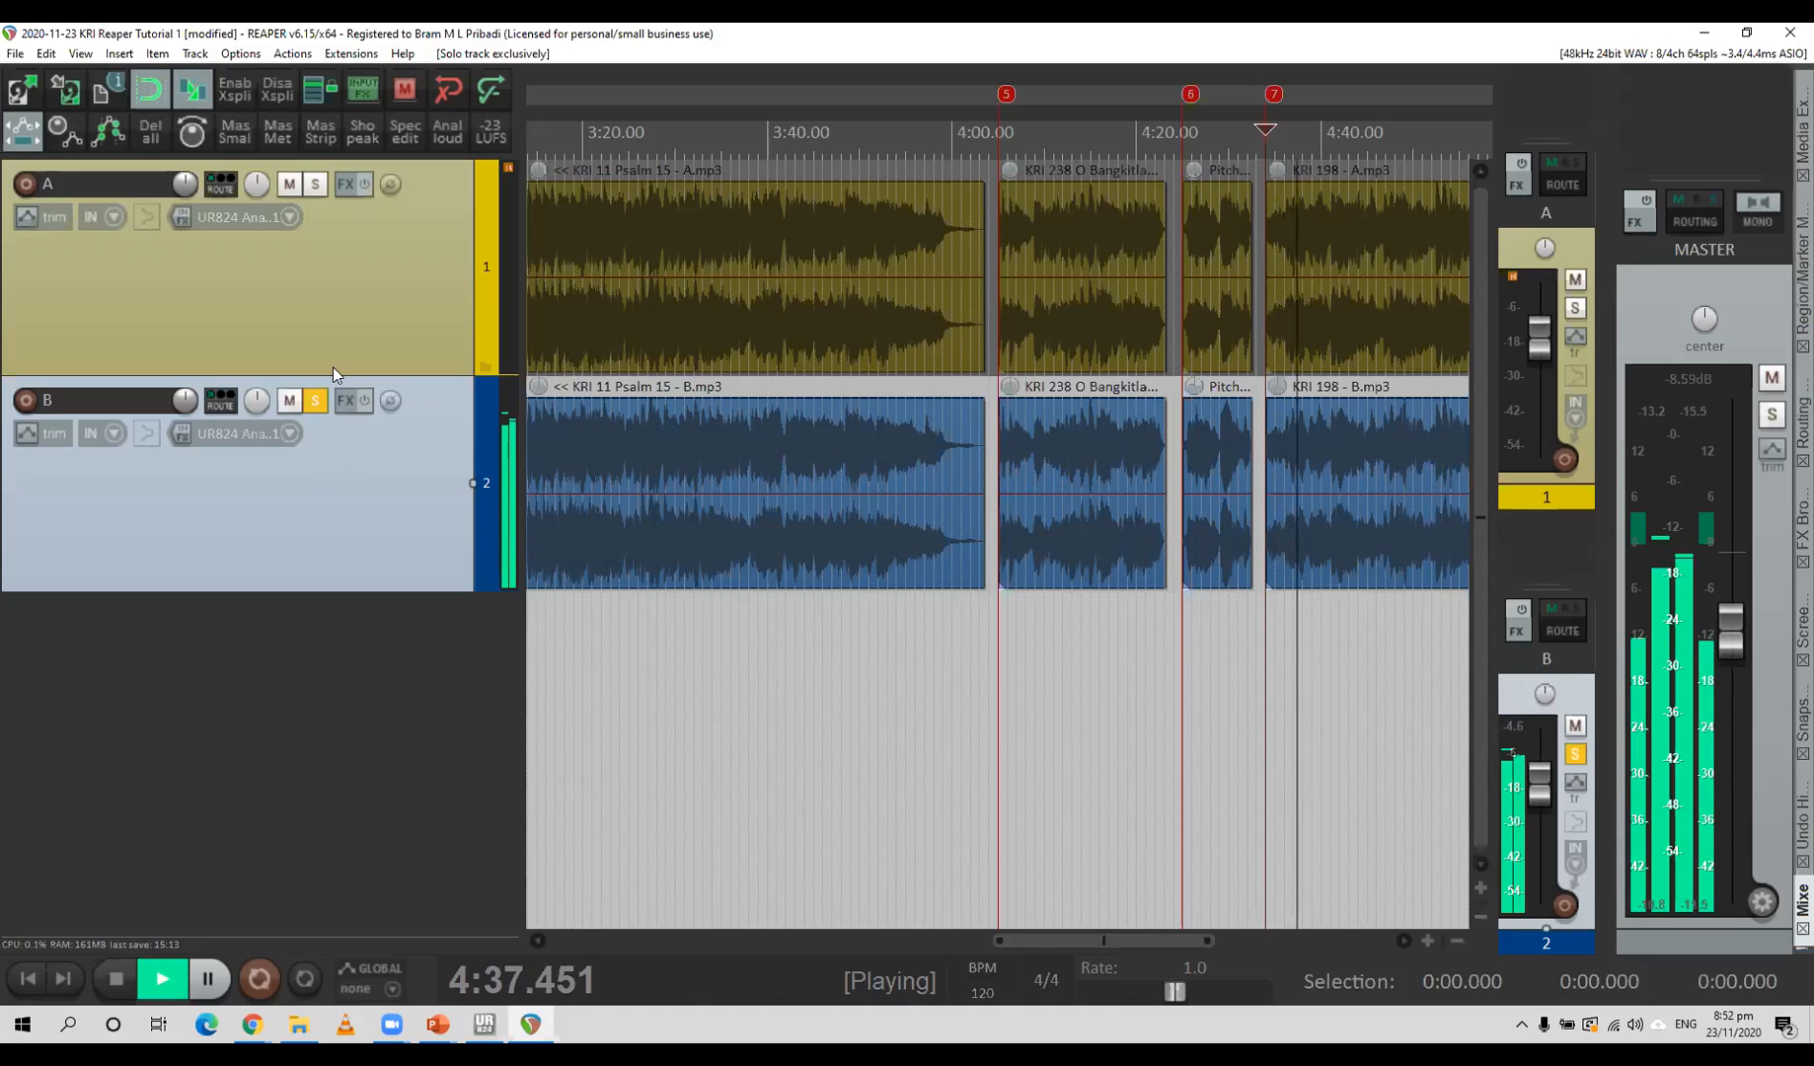
{"action": "left_click", "coordinate": [319, 185]}
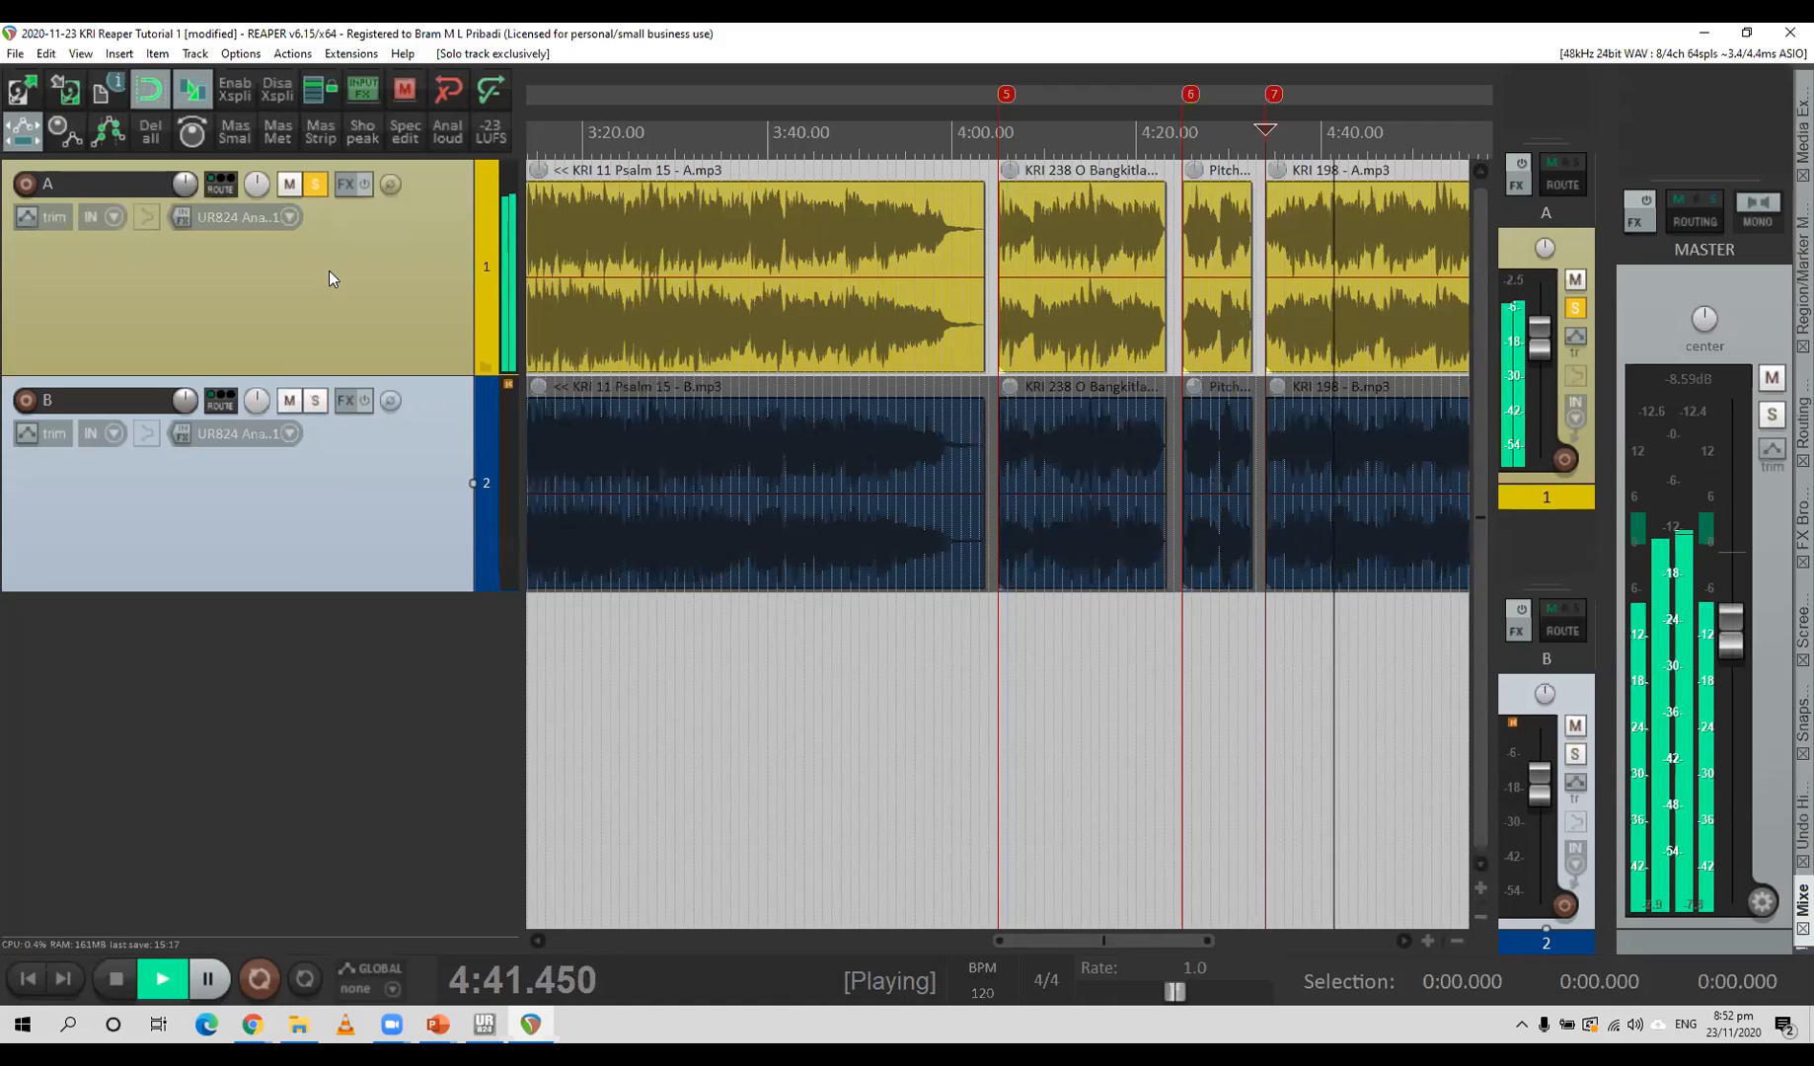
{"action": "left_click", "coordinate": [315, 400], "text": "ctrl"}
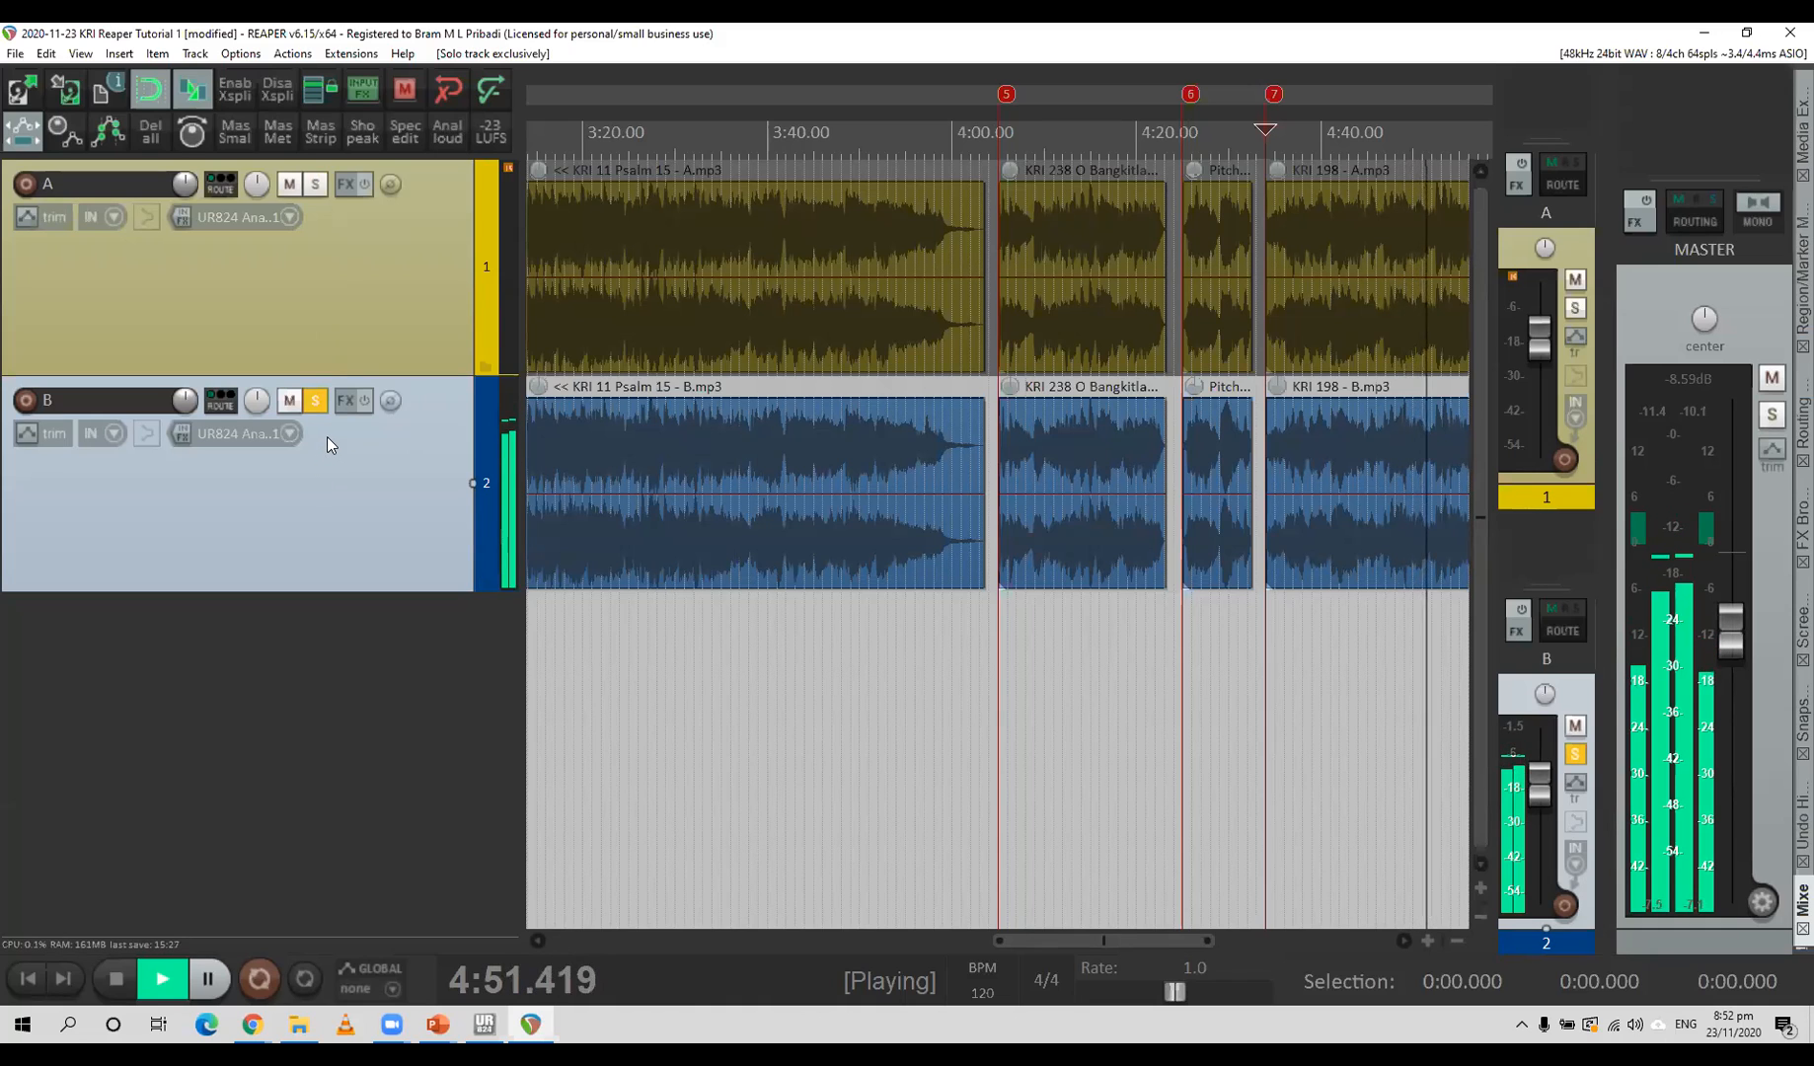
{"action": "key", "text": "space"}
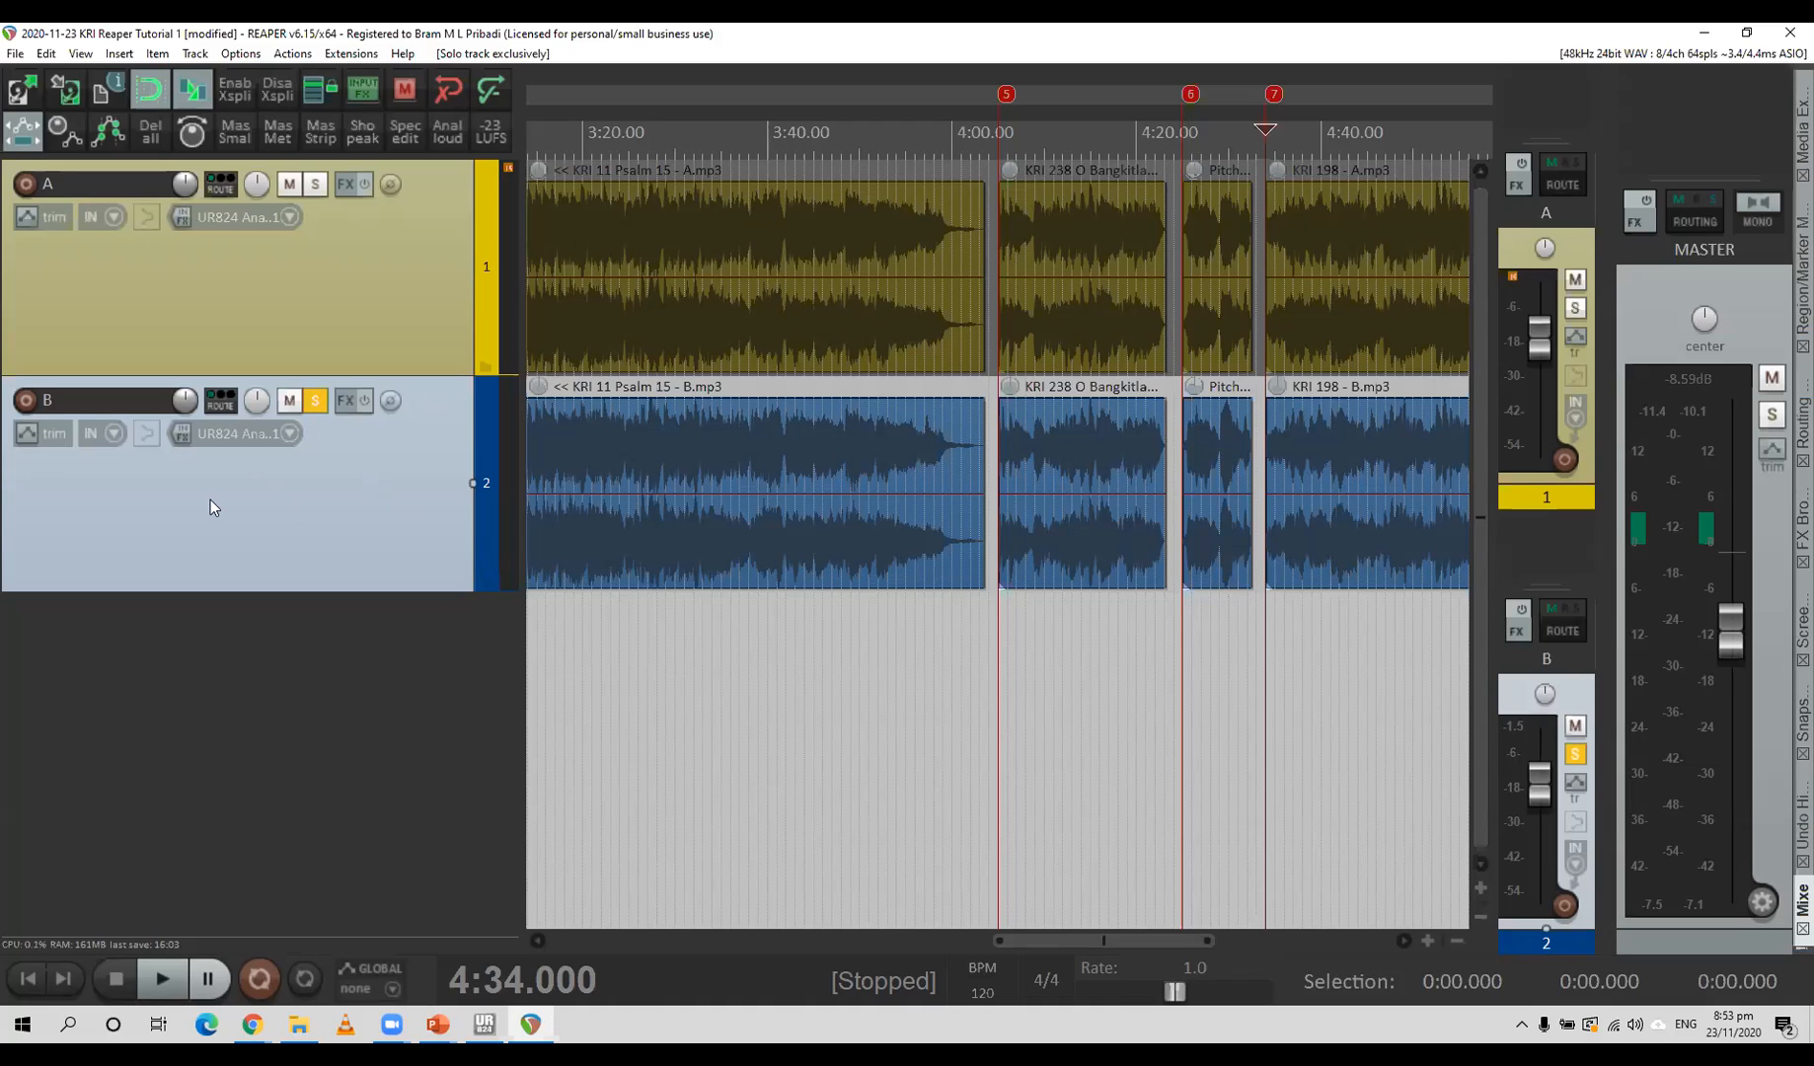
Close all open projects without saving the changes.
{"action": "left_click", "coordinate": [16, 53]}
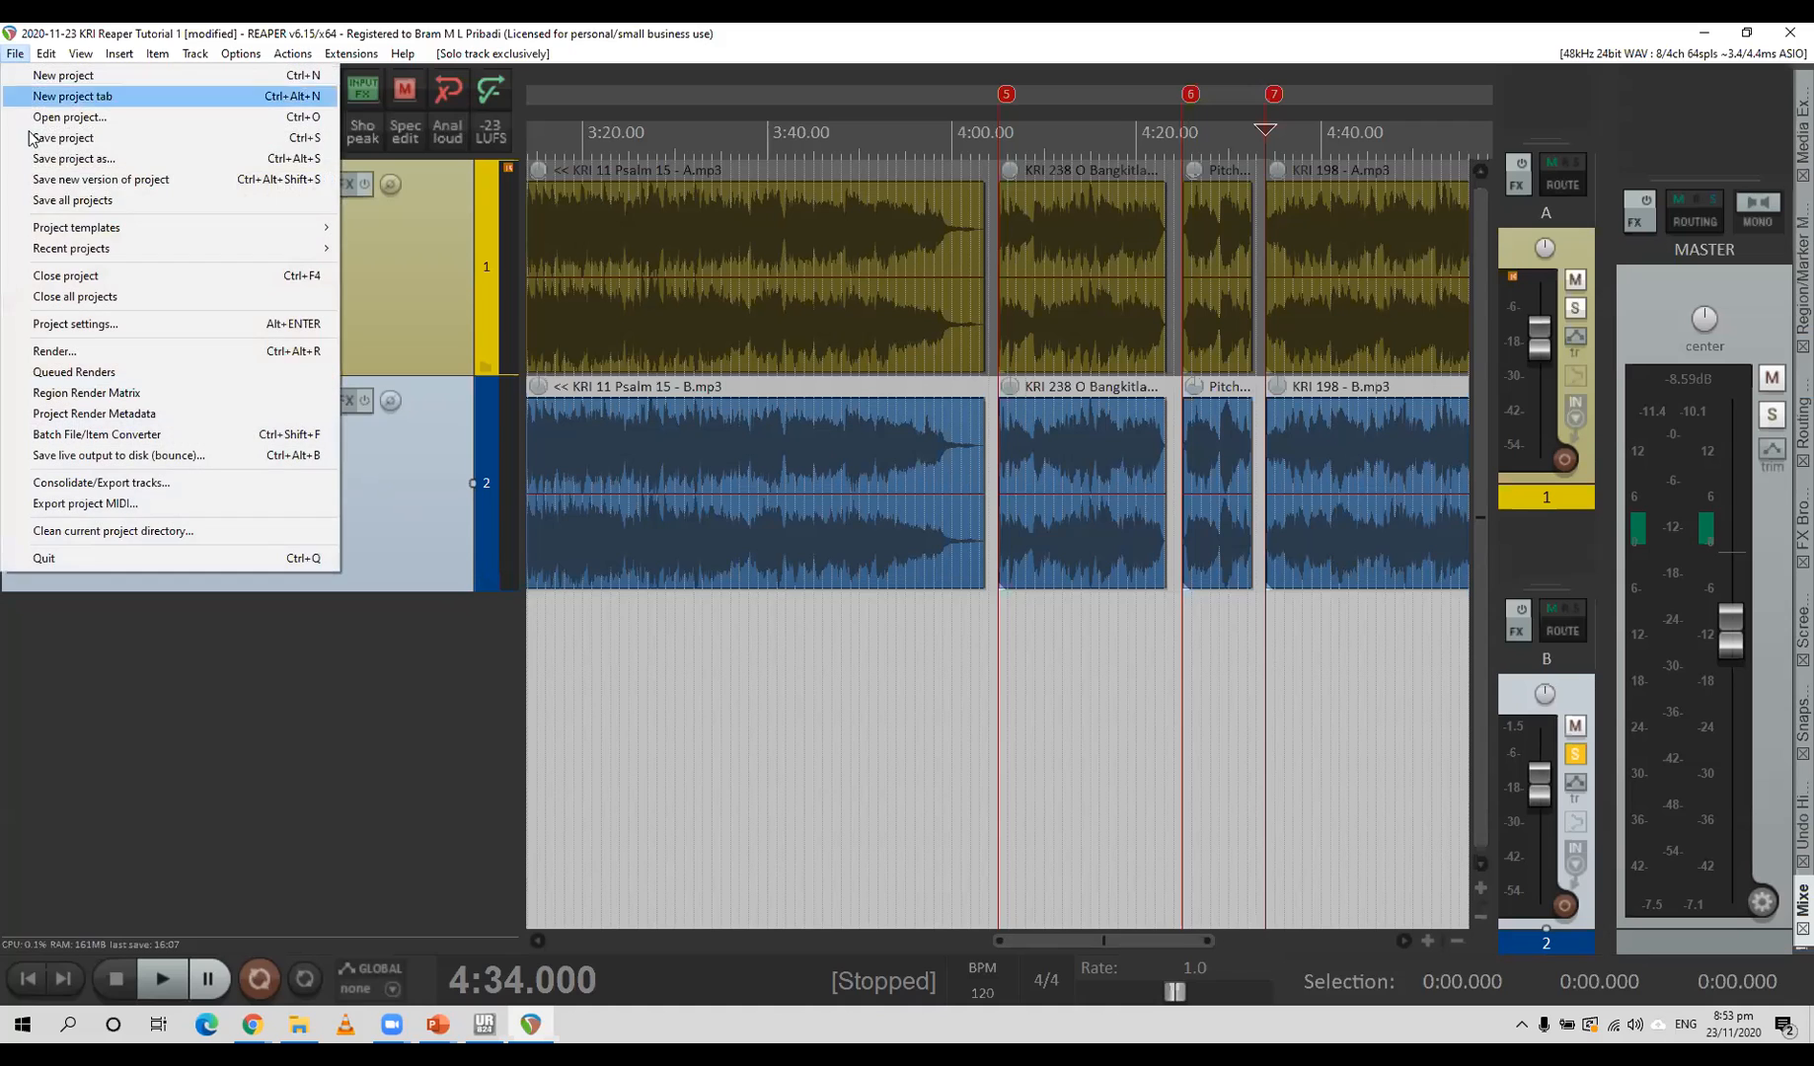
{"action": "left_click", "coordinate": [87, 297]}
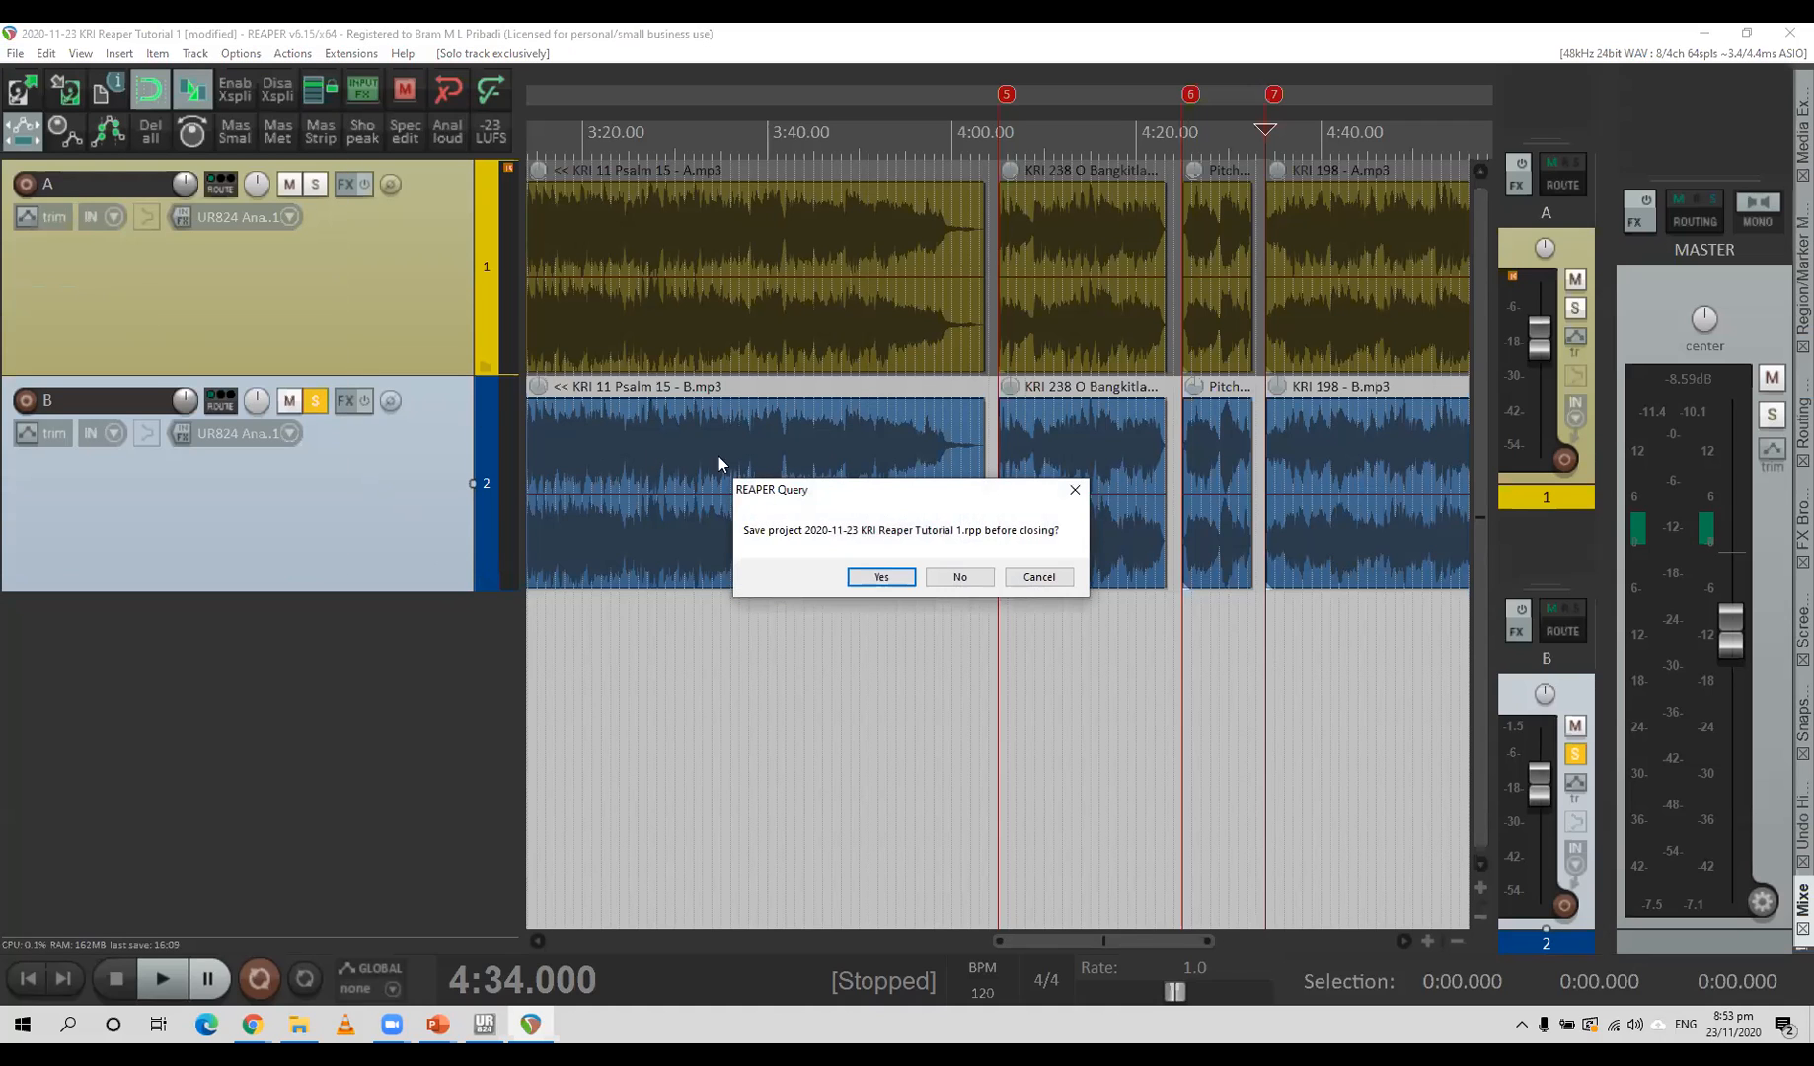
{"action": "left_click", "coordinate": [959, 576]}
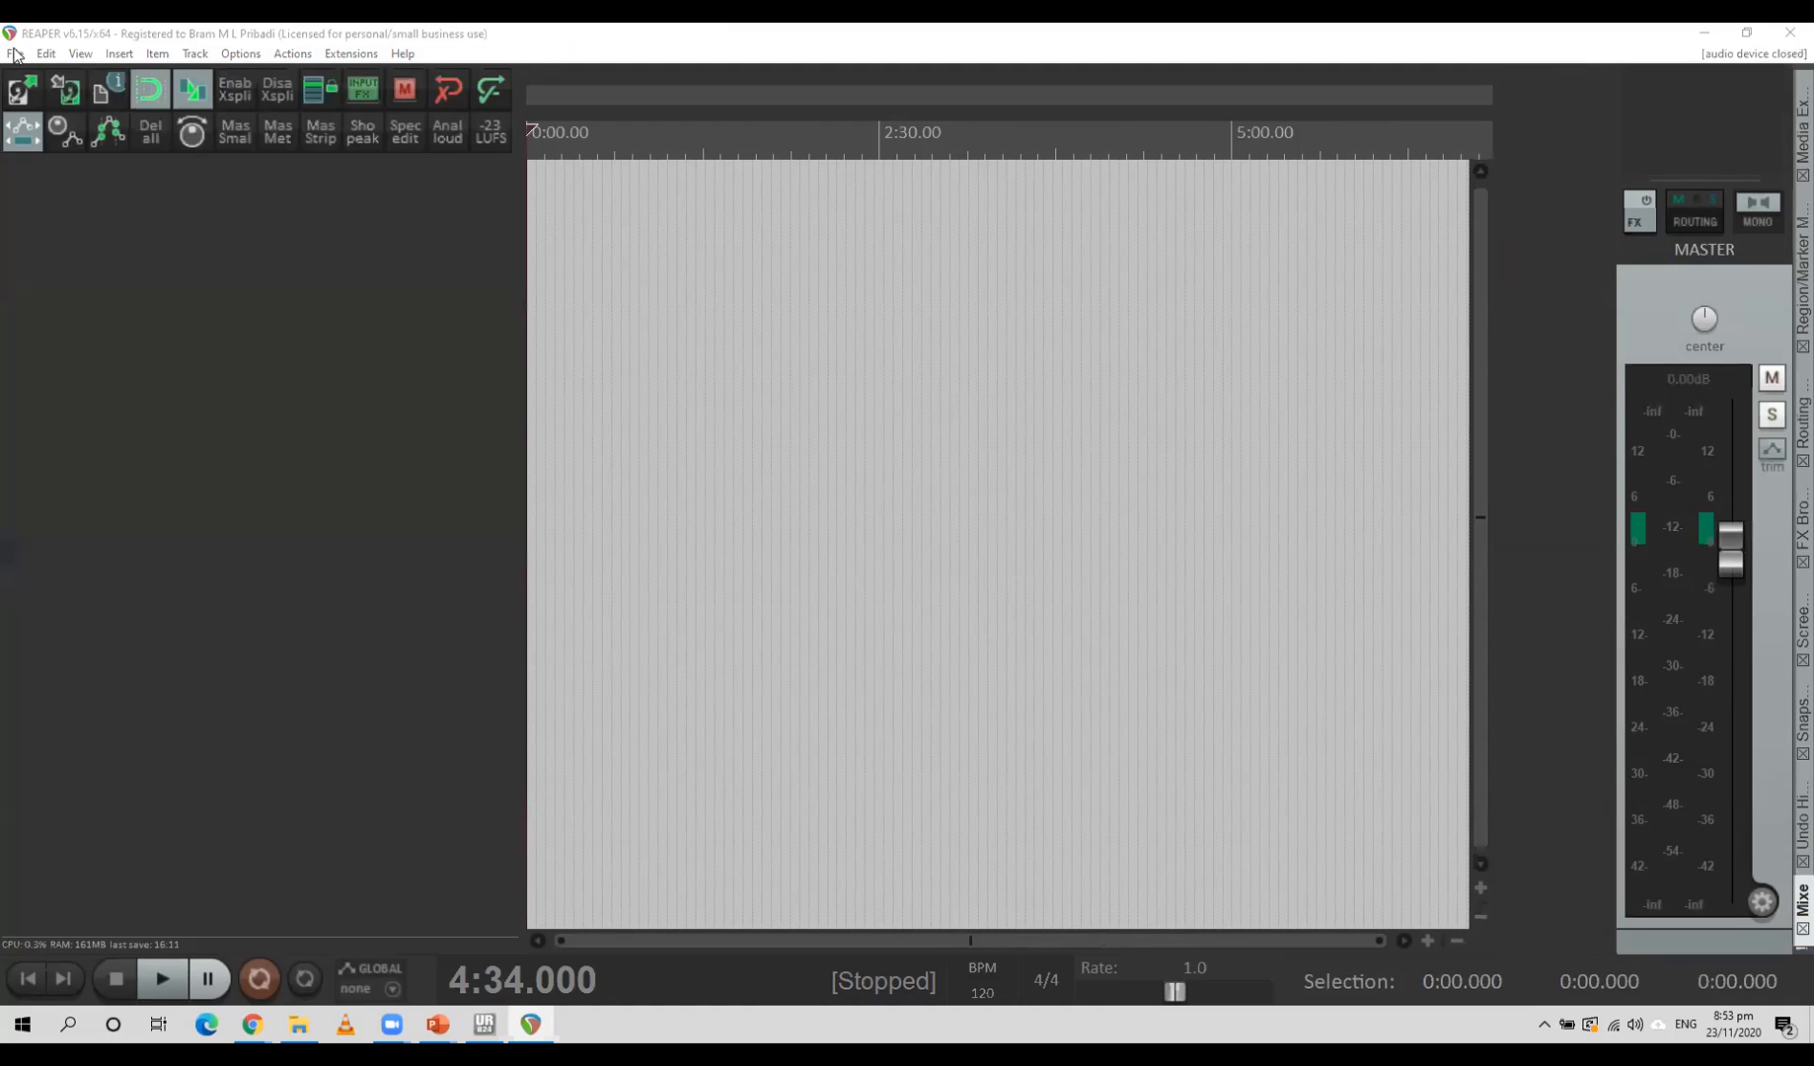
Open the project 2020-11-23 KRI Reaper Tutorial 2.rpp.
{"action": "left_click", "coordinate": [15, 55]}
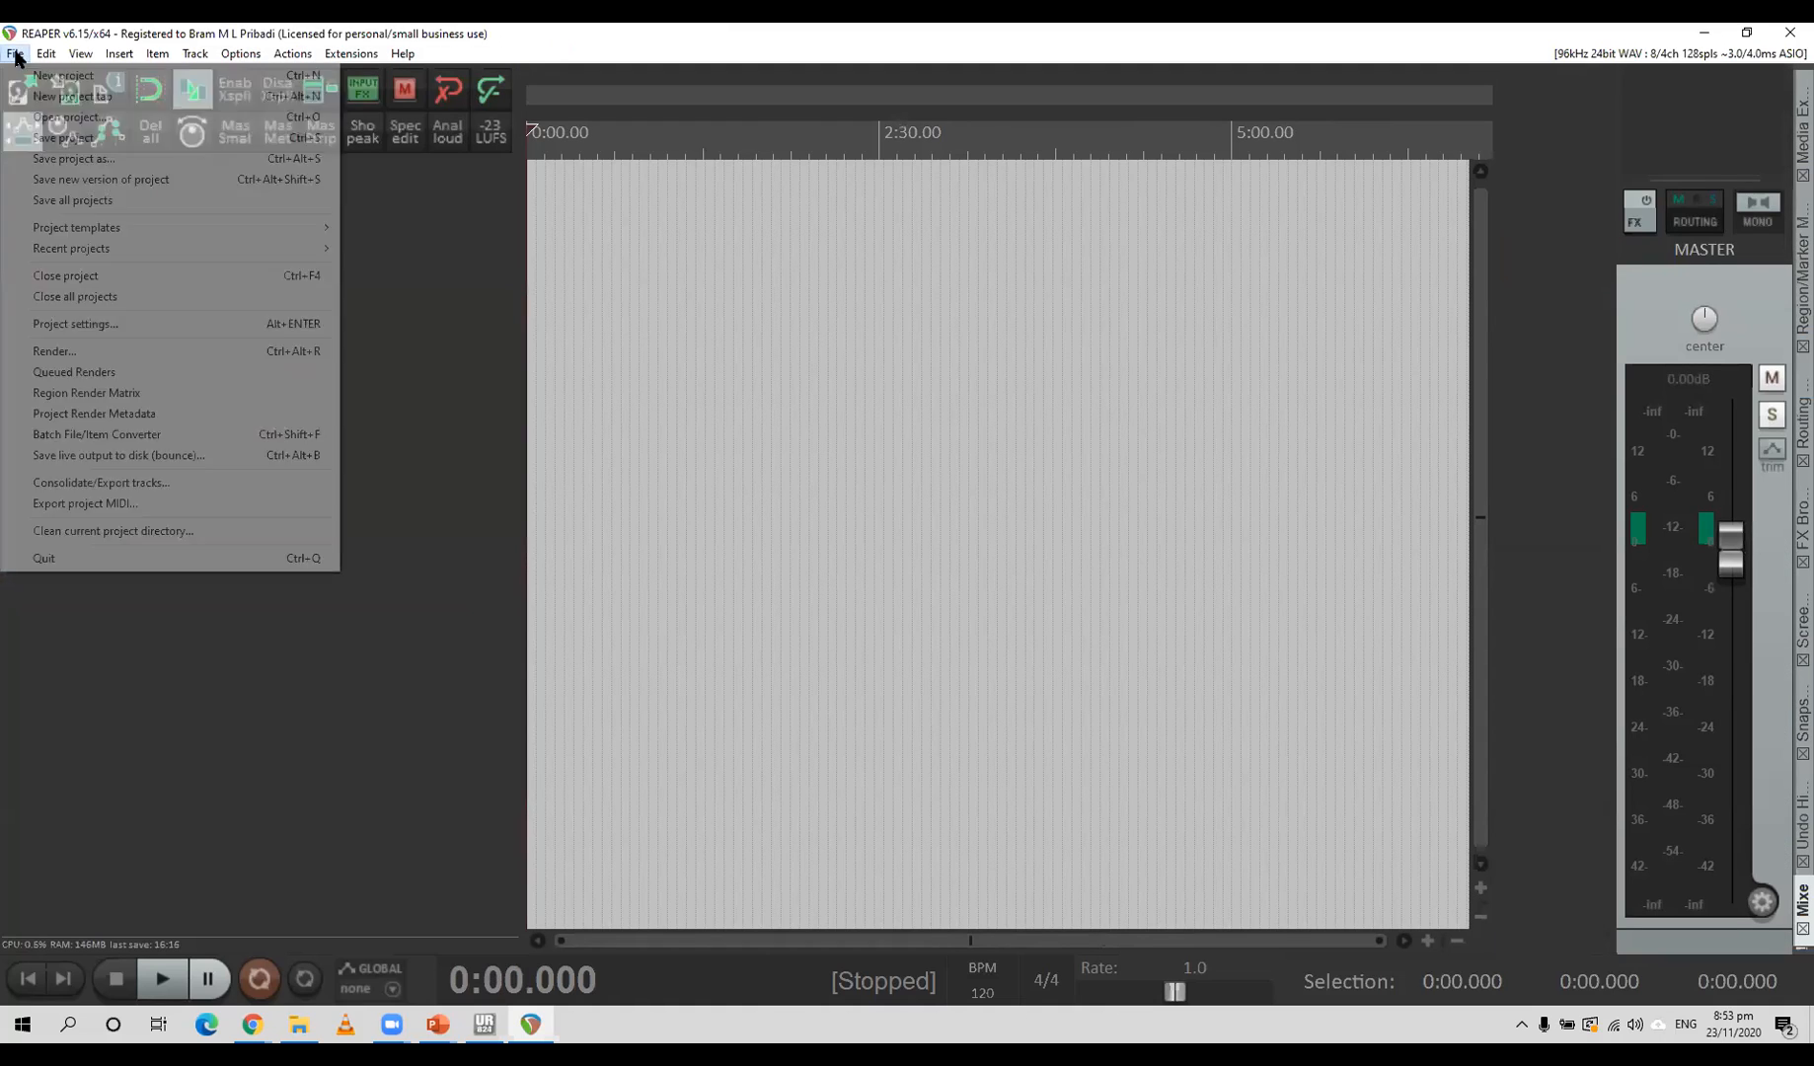
{"action": "left_click", "coordinate": [40, 118]}
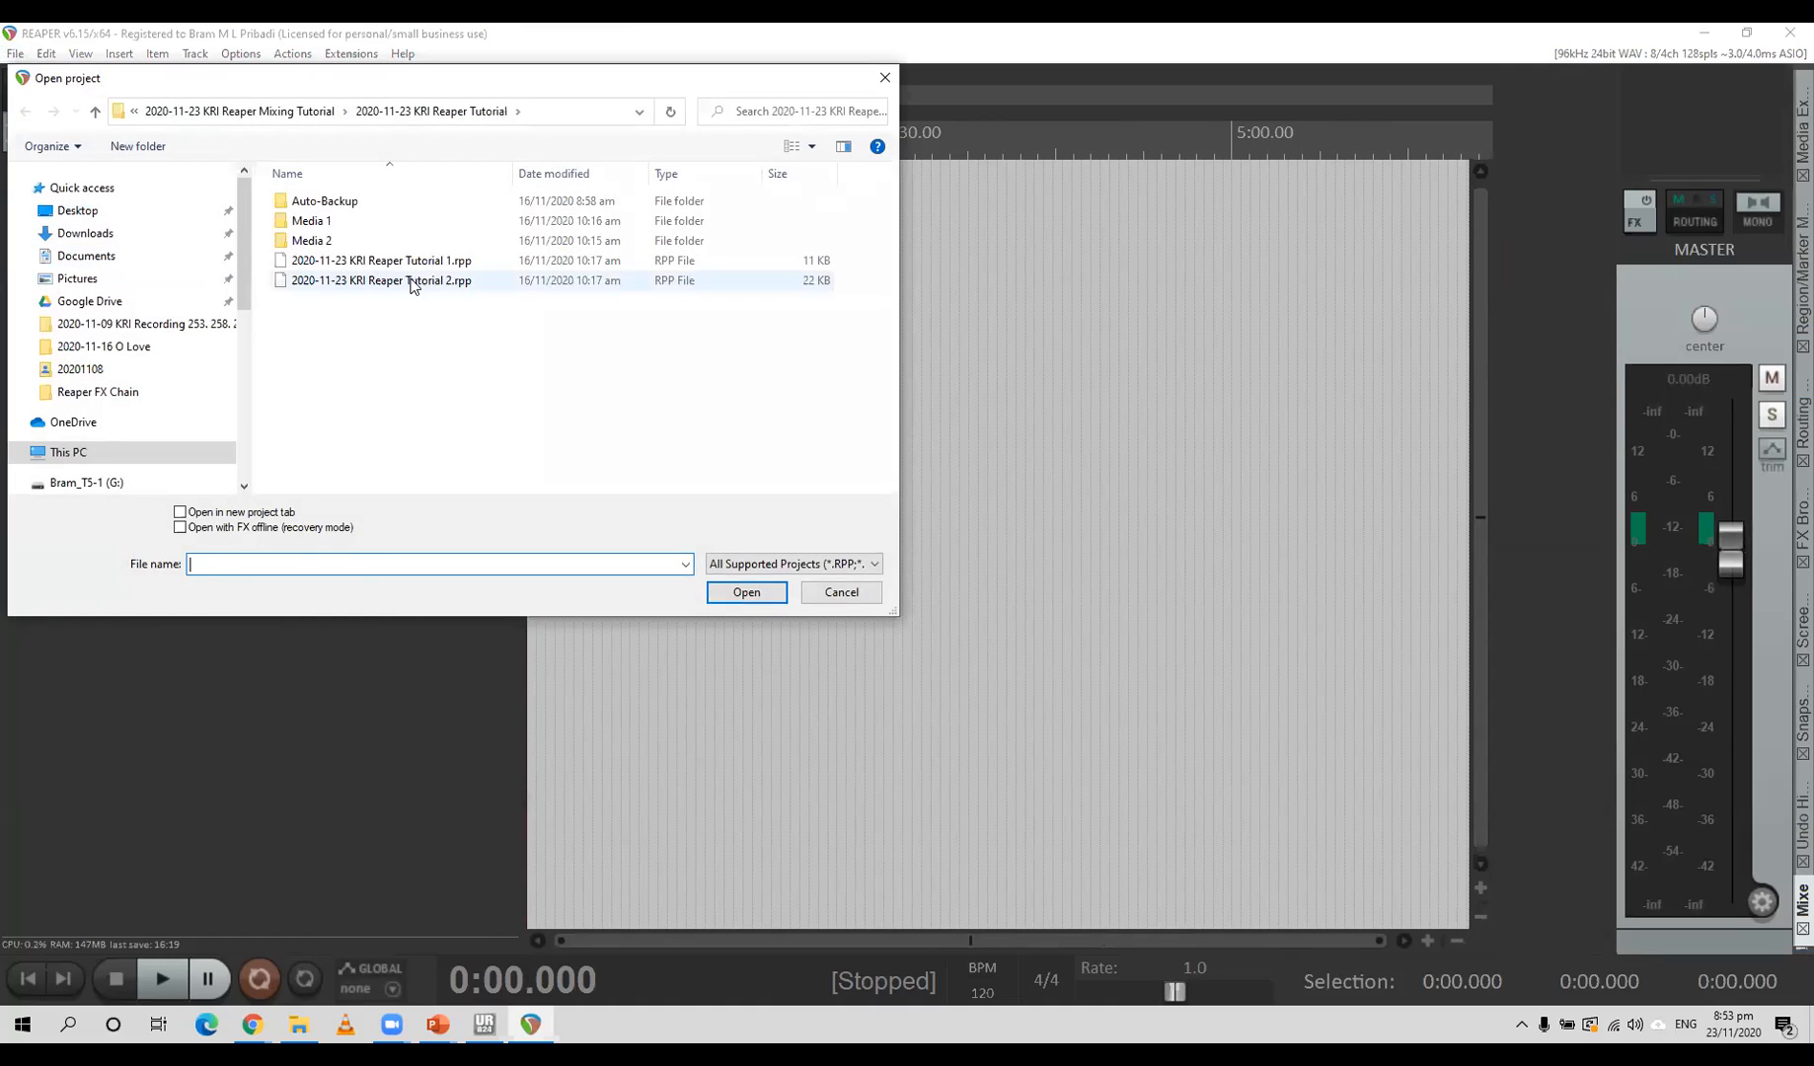
{"action": "left_click", "coordinate": [412, 282]}
{"action": "left_click", "coordinate": [750, 590]}
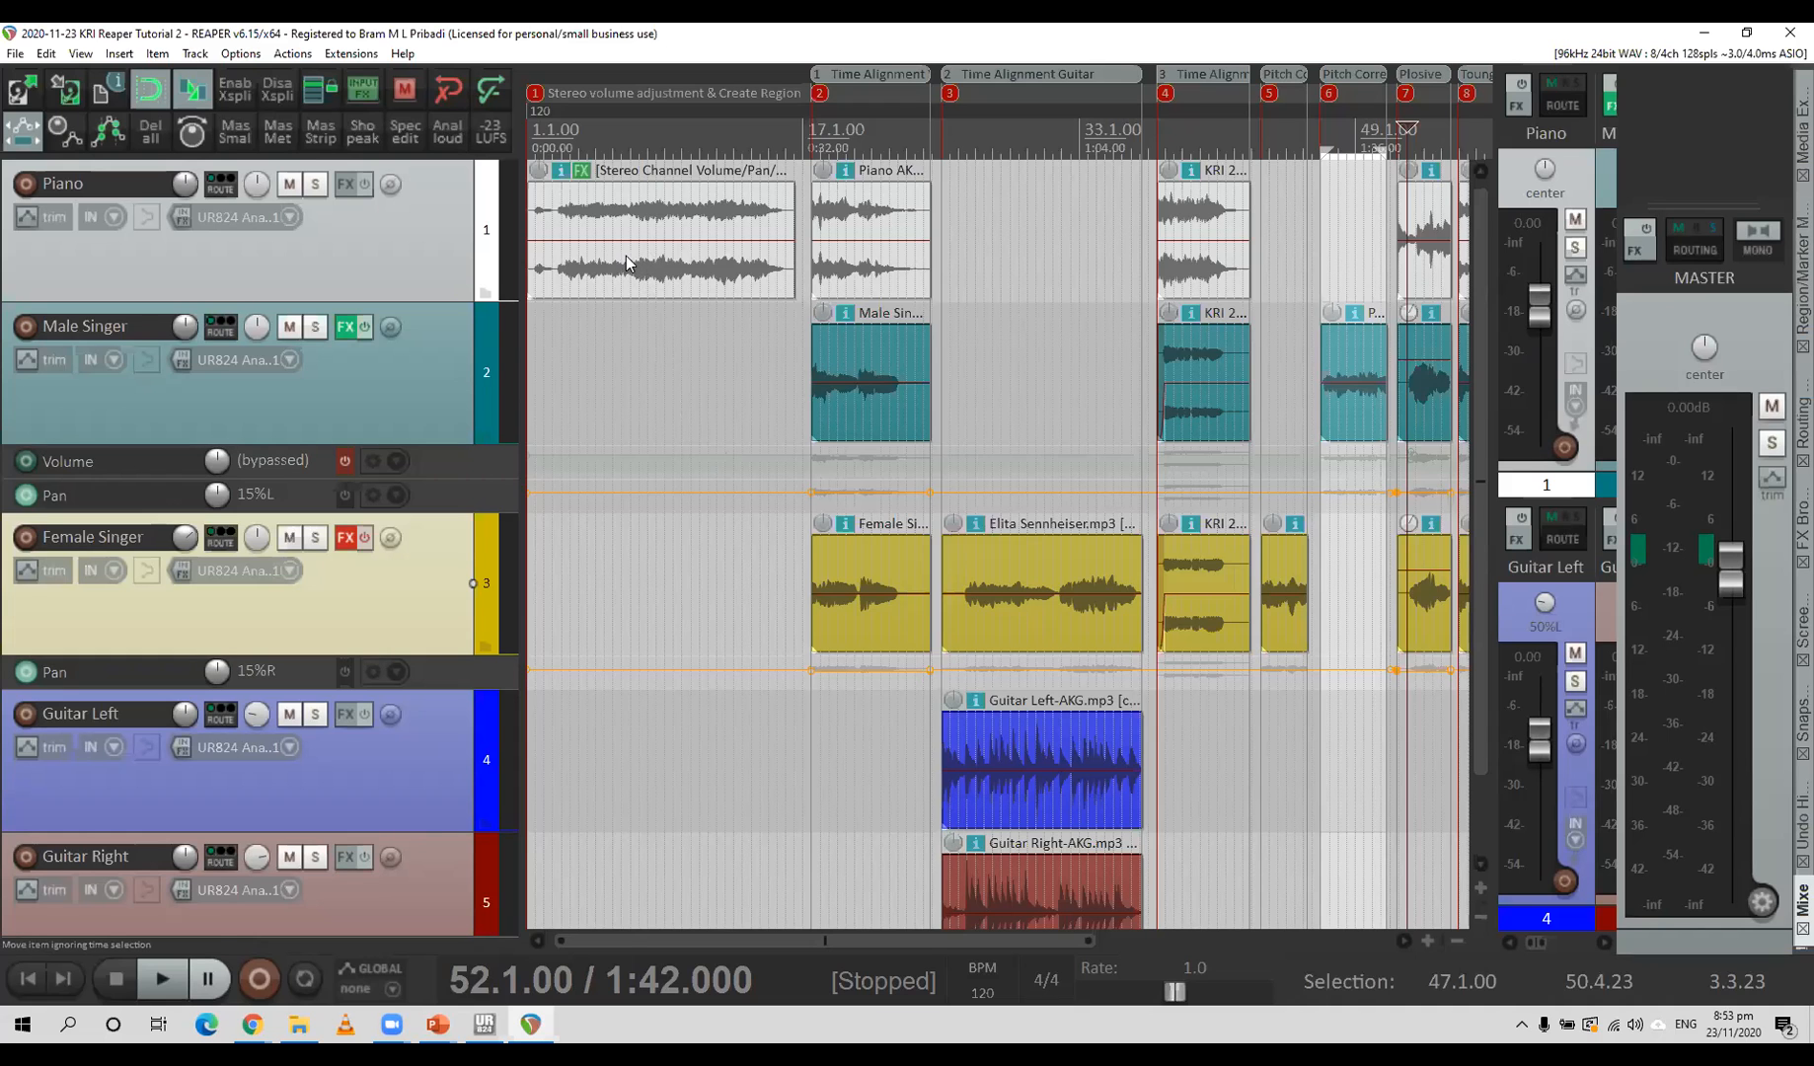
Disable snapping and trim the start of the first Piano item freely off the grid.
{"action": "left_click_drag", "start_coordinate": [631, 264], "coordinate": [741, 424]}
{"action": "left_click_drag", "start_coordinate": [553, 271], "coordinate": [589, 249]}
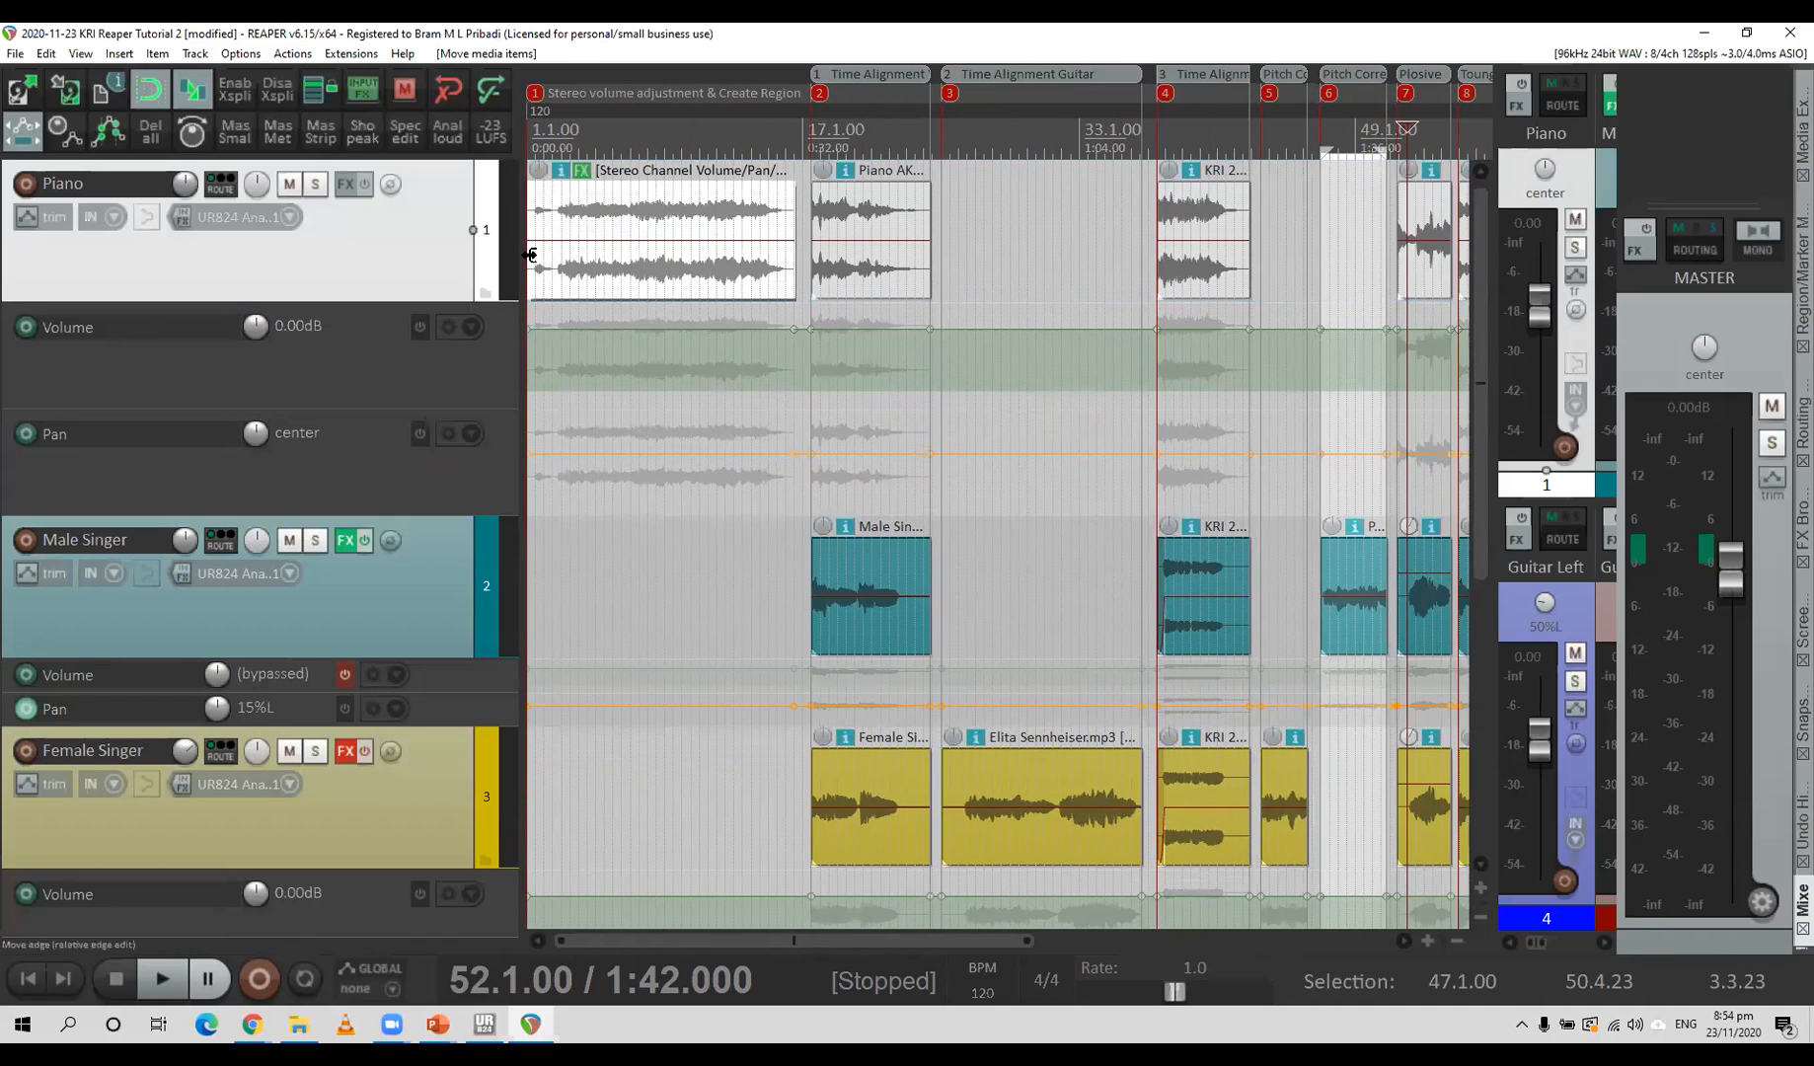
{"action": "mouse_move", "coordinate": [530, 255]}
{"action": "left_mouse_down"}
{"action": "mouse_move", "coordinate": [641, 253]}
{"action": "mouse_move", "coordinate": [513, 254]}
{"action": "left_mouse_up"}
{"action": "scroll", "coordinate": [905, 237], "scroll_direction": "up", "scroll_amount": 5}
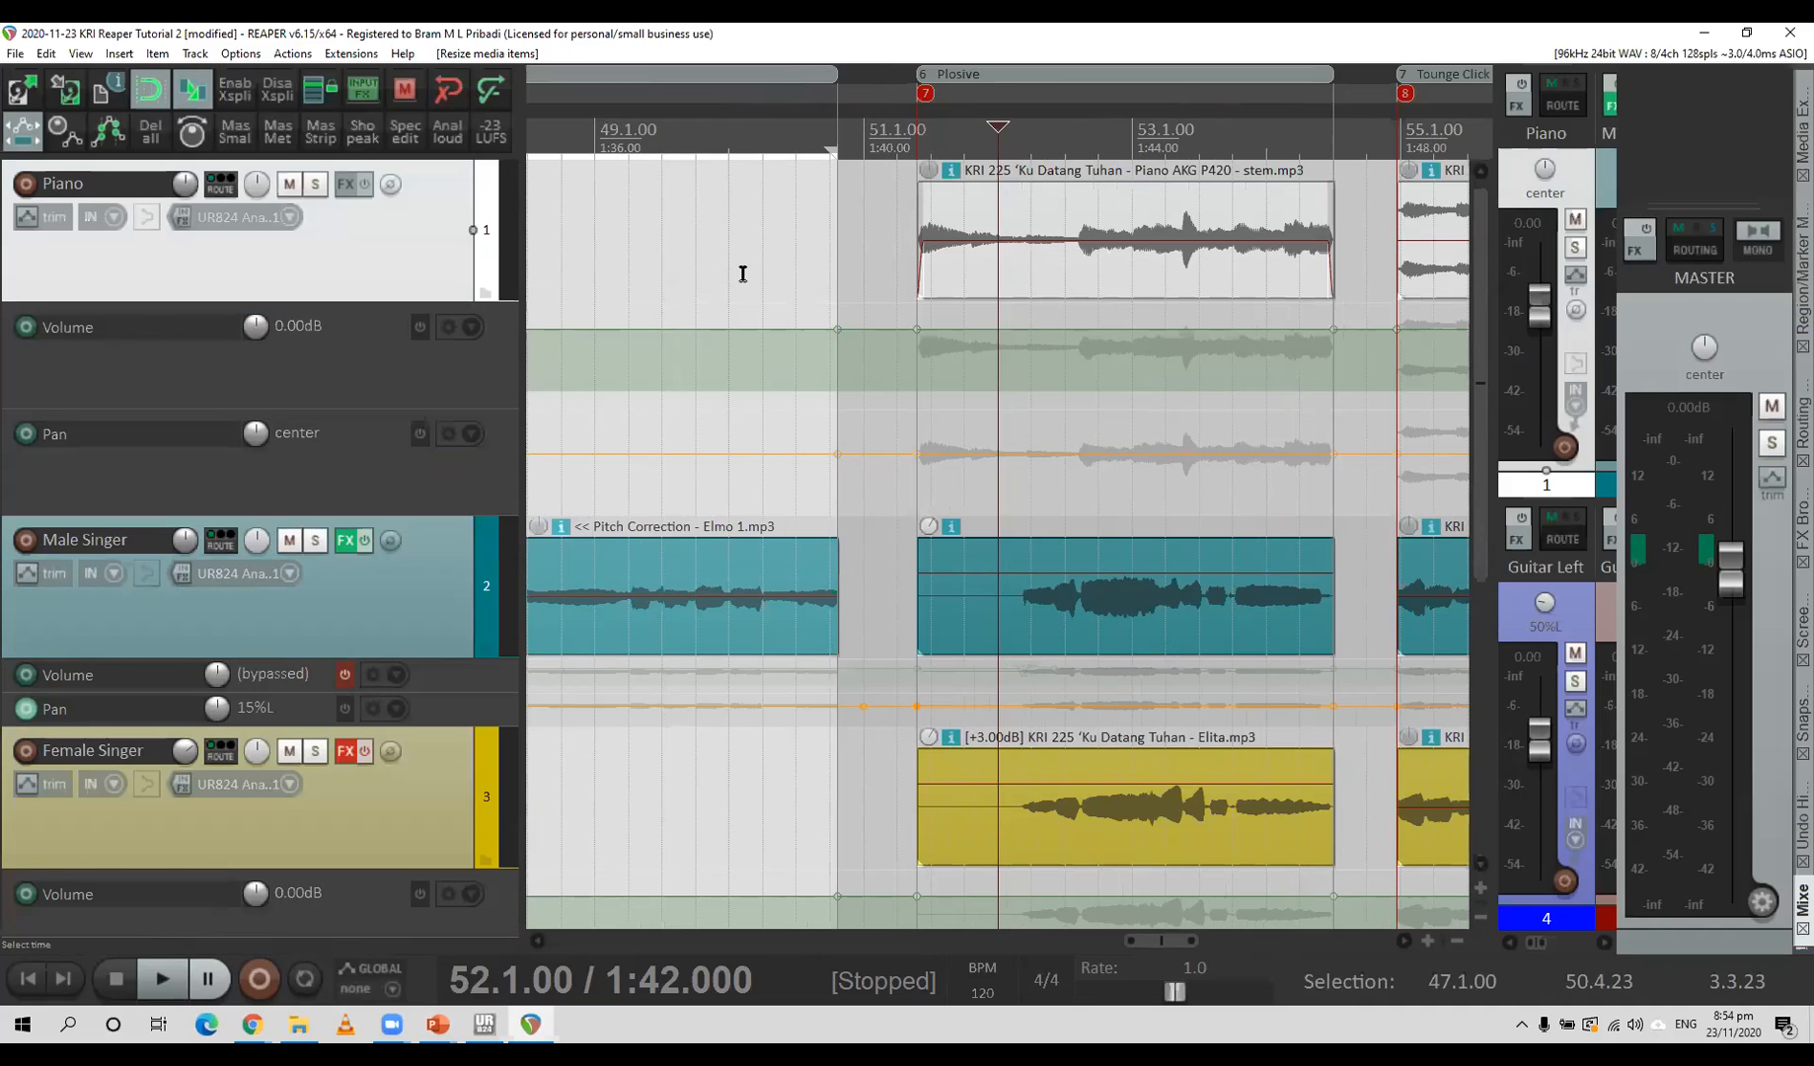
{"action": "key", "text": "Home"}
{"action": "left_click_drag", "start_coordinate": [534, 254], "coordinate": [562, 265]}
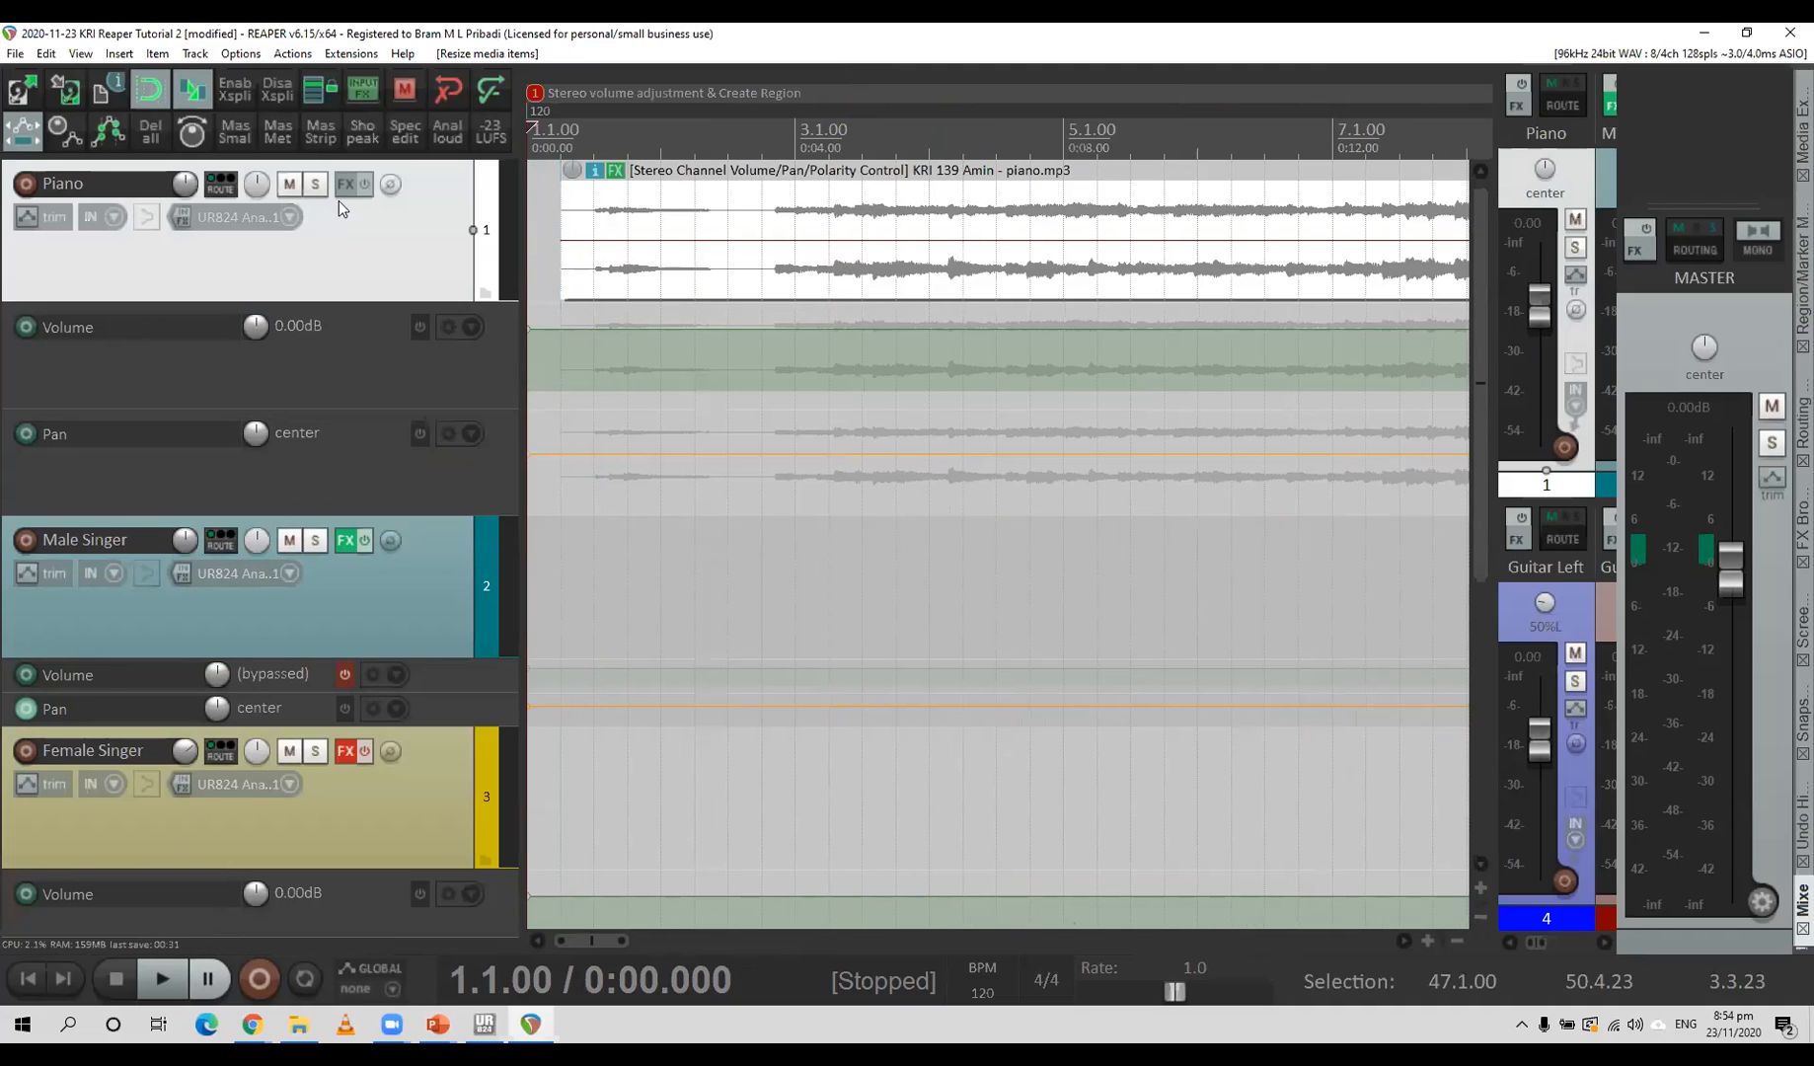
{"action": "left_click", "coordinate": [153, 92]}
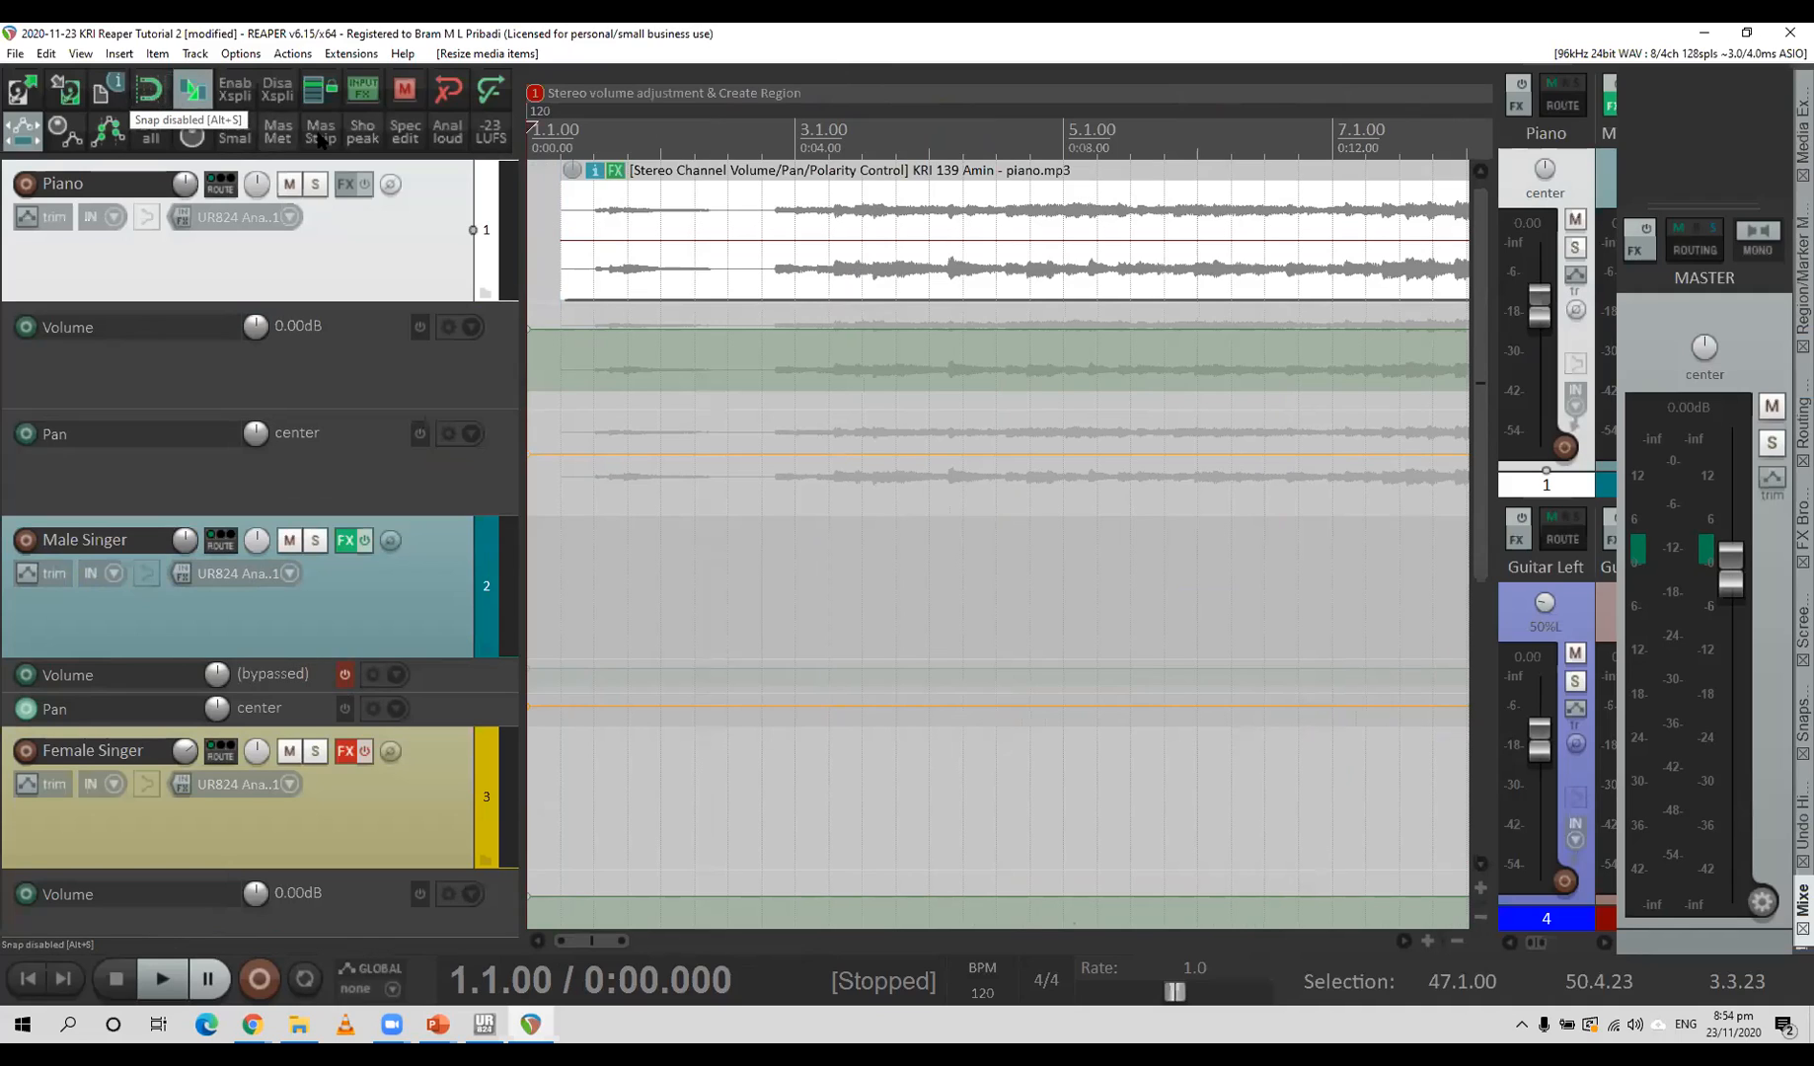
{"action": "mouse_move", "coordinate": [555, 260]}
{"action": "left_mouse_down"}
{"action": "mouse_move", "coordinate": [572, 258]}
{"action": "mouse_move", "coordinate": [544, 255]}
{"action": "left_mouse_up"}
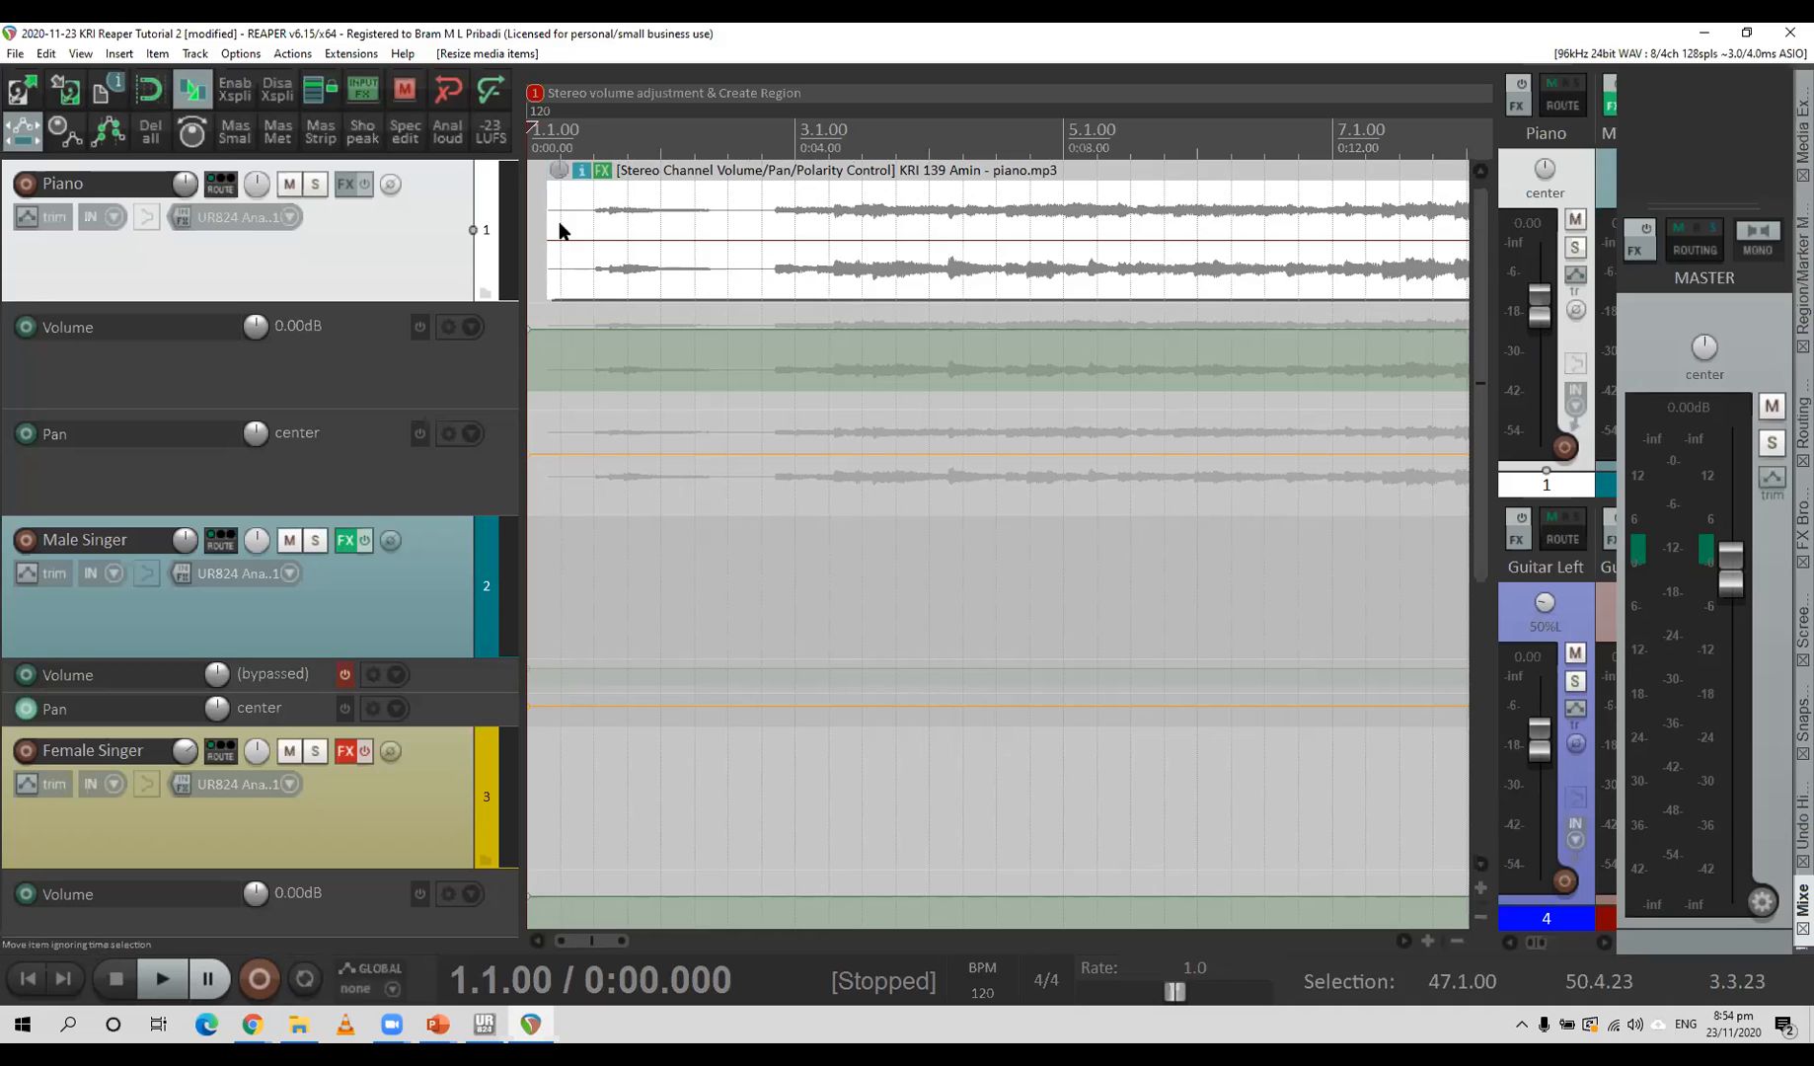
{"action": "left_click", "coordinate": [596, 171]}
{"action": "left_click", "coordinate": [594, 150]}
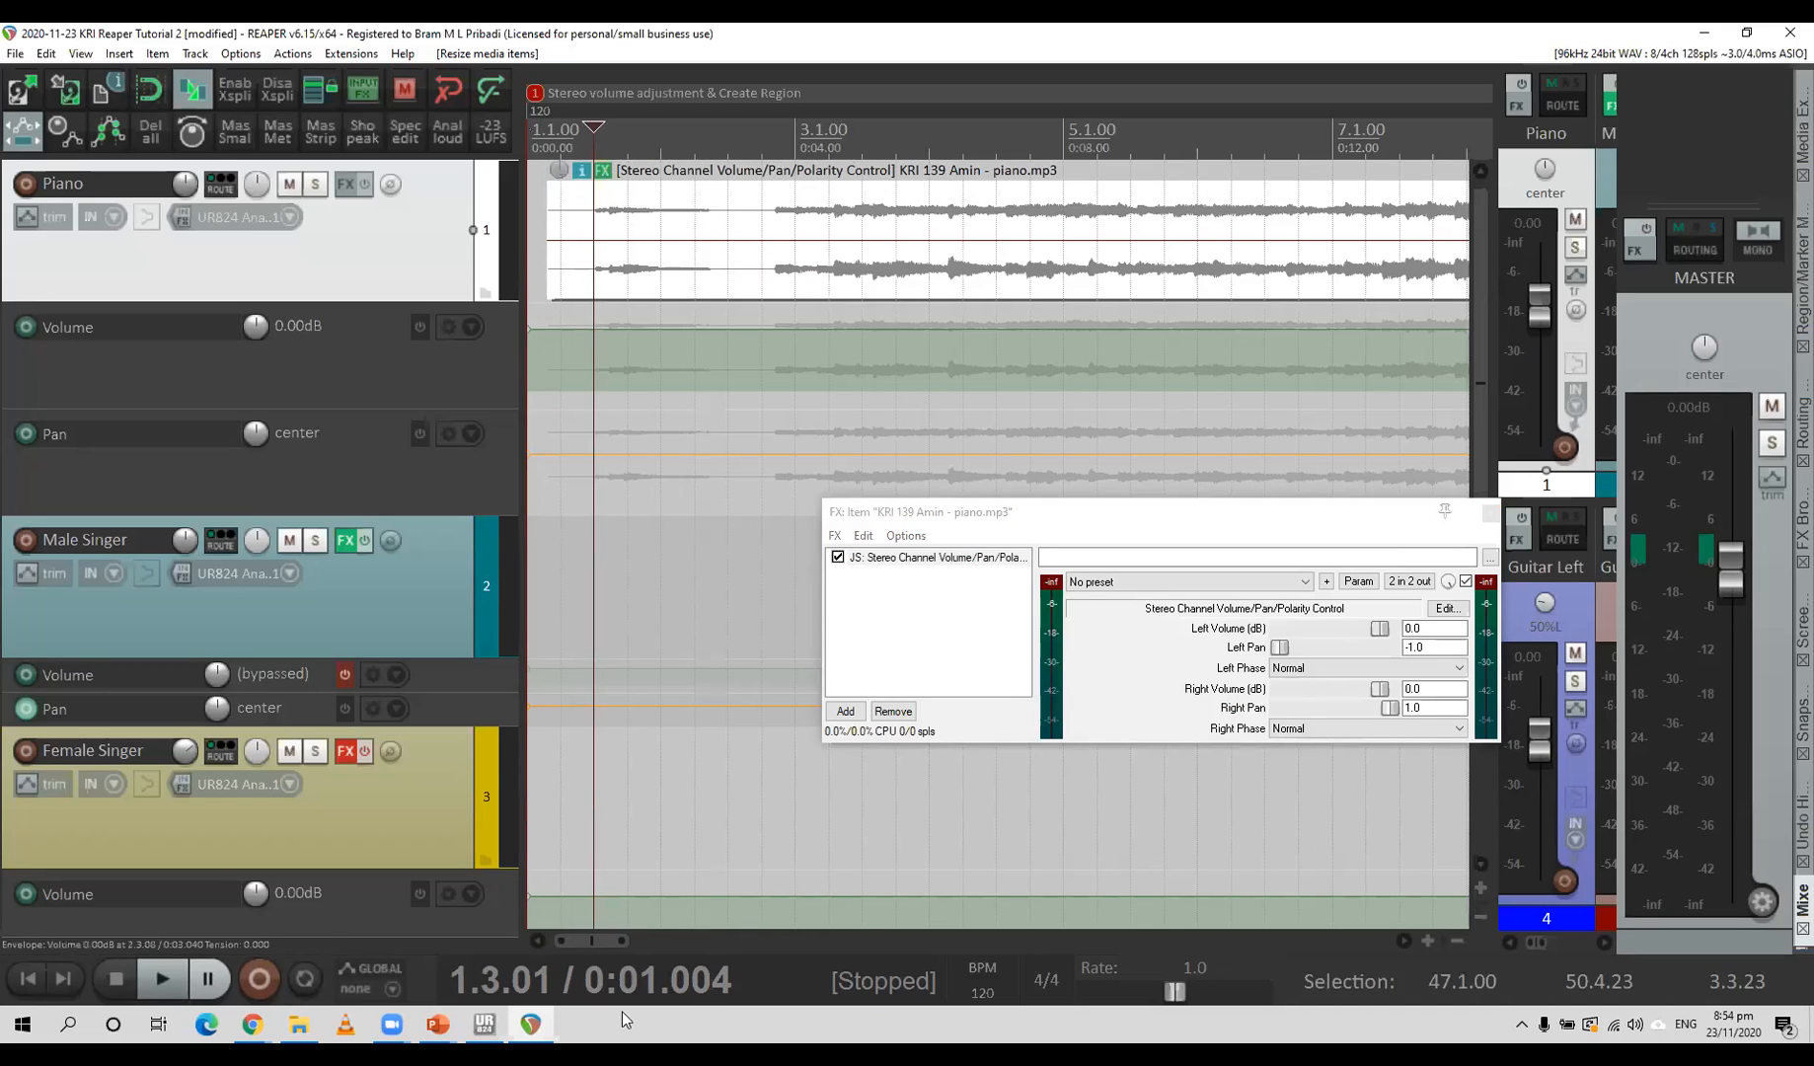
{"action": "left_click", "coordinate": [1490, 512]}
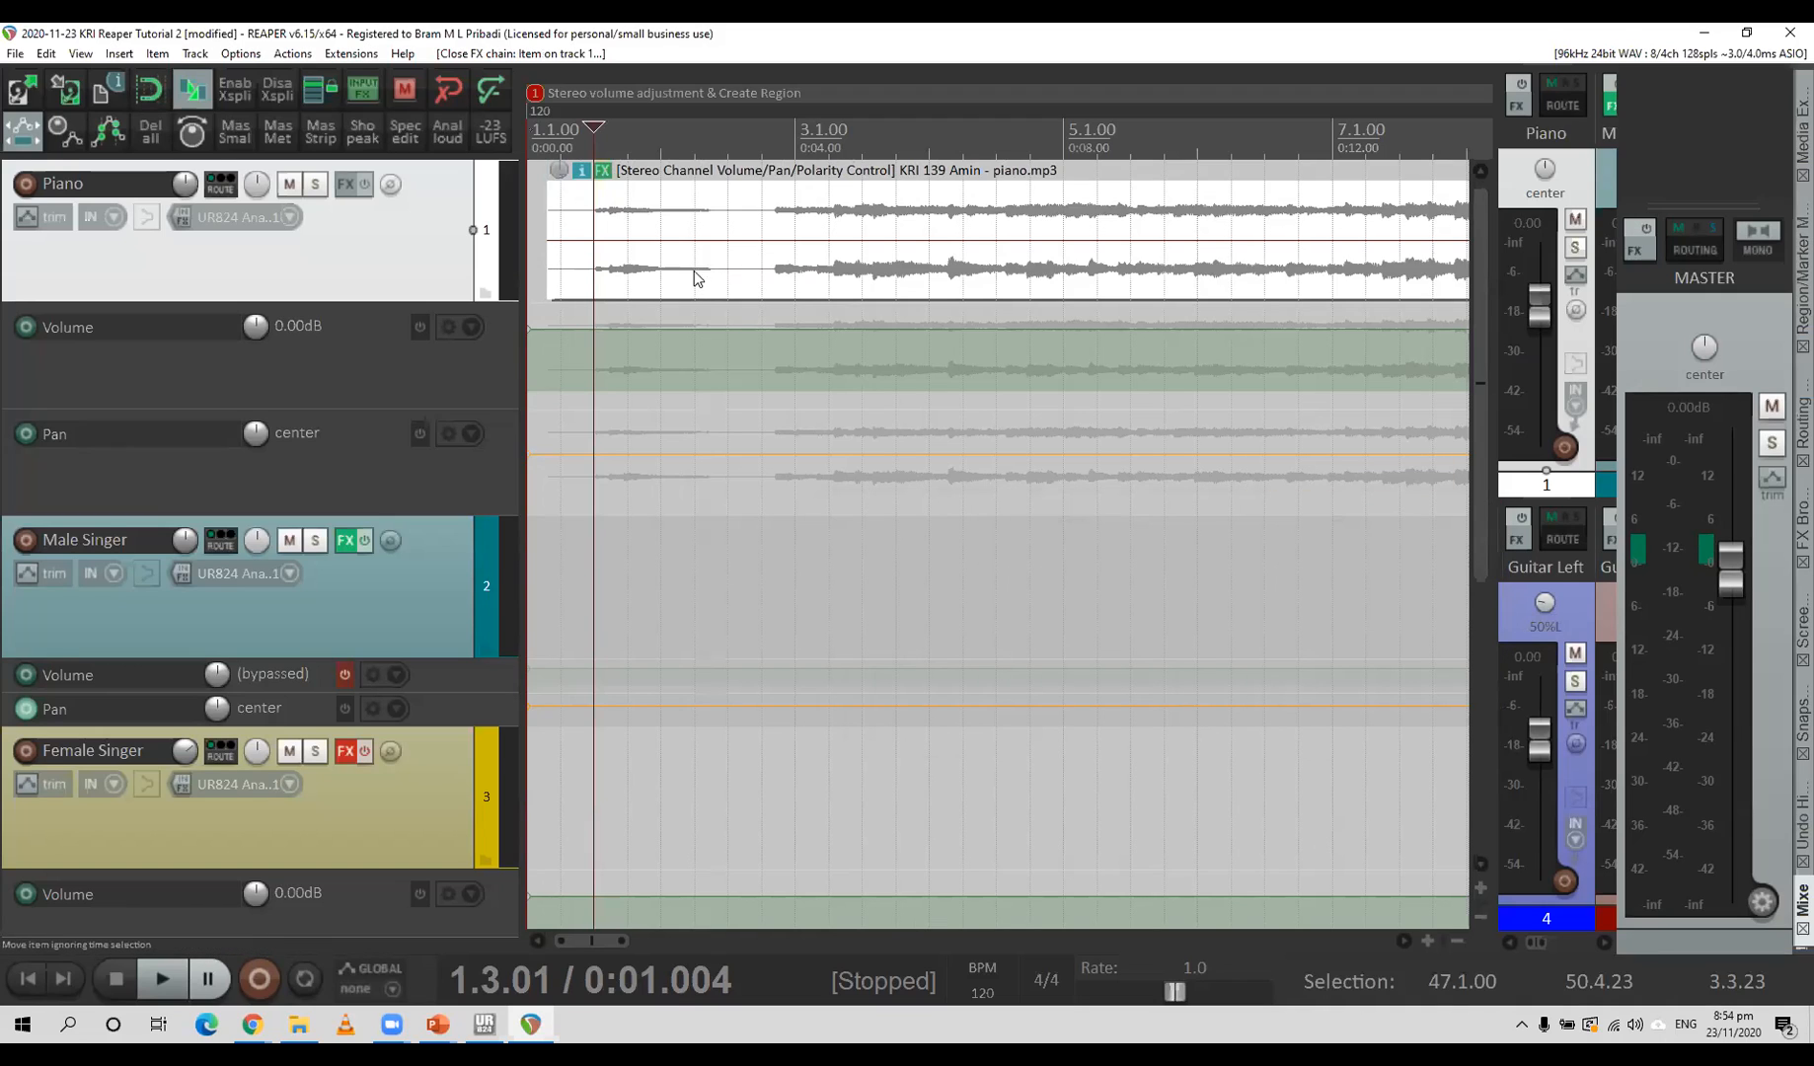
{"action": "left_click", "coordinate": [530, 147]}
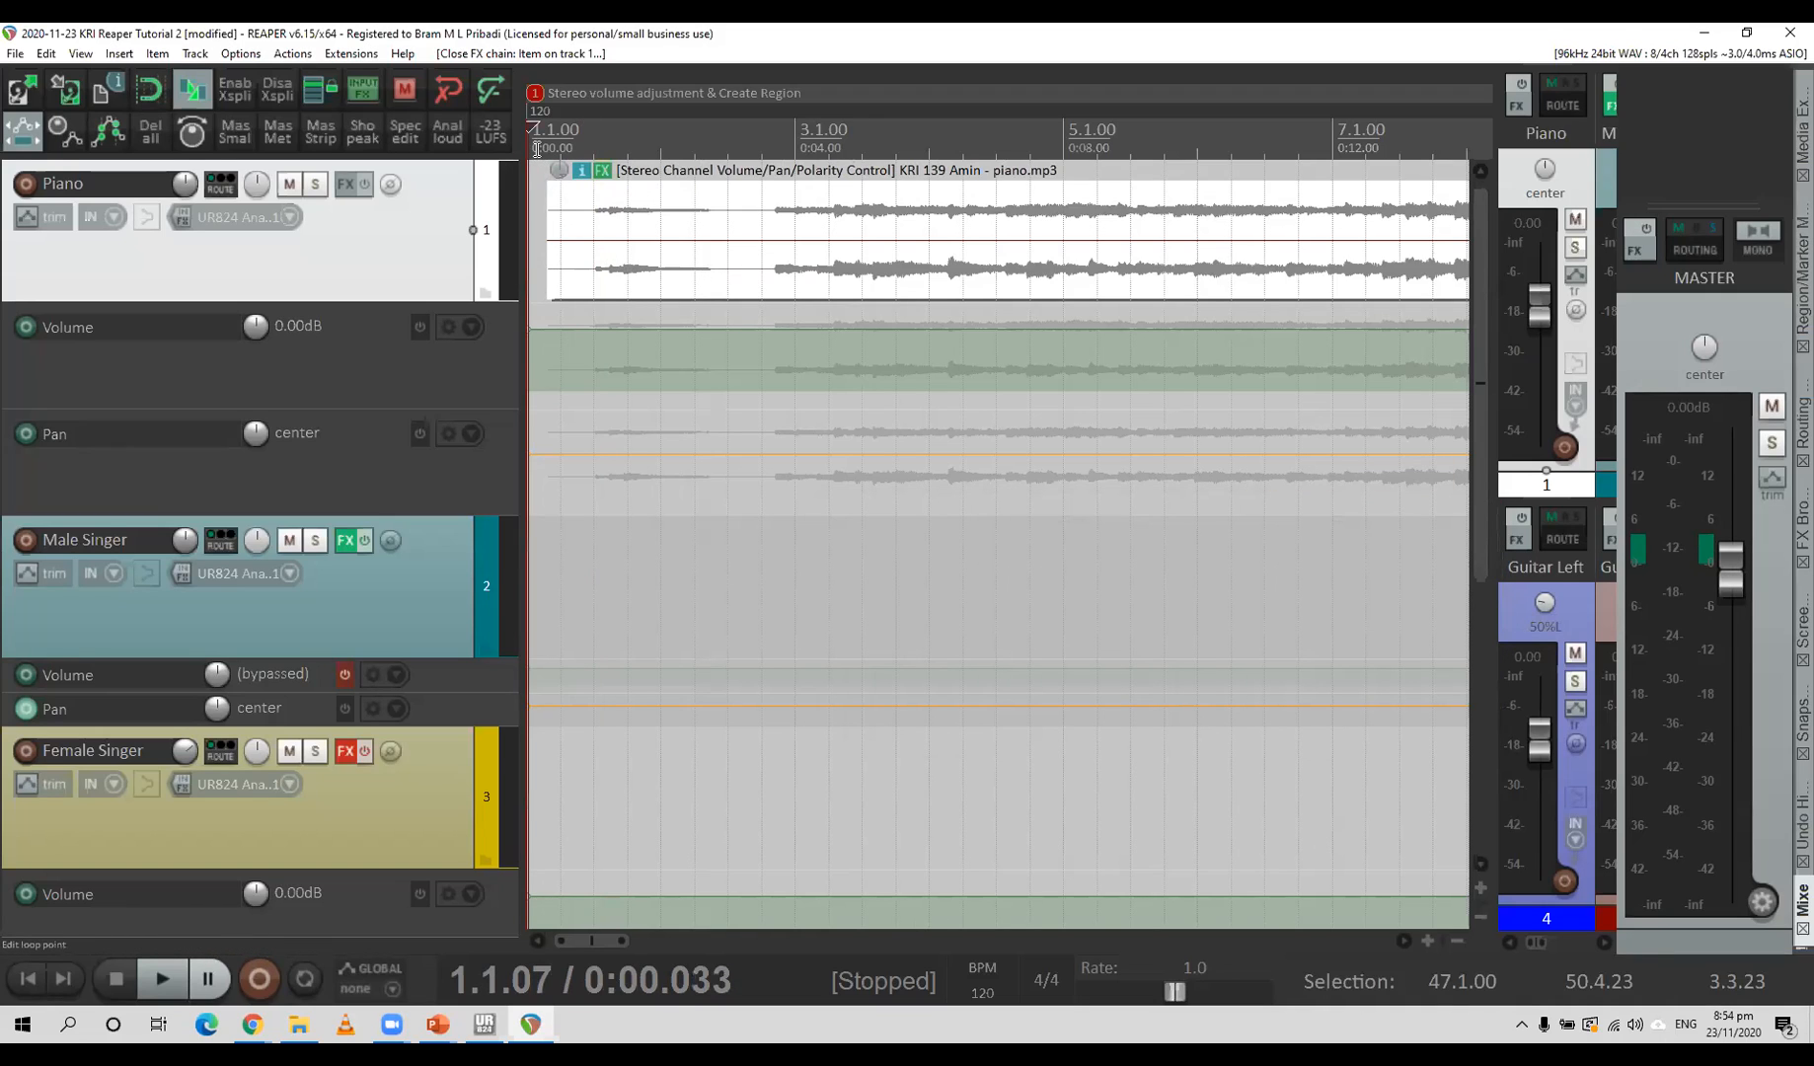
{"action": "key", "text": "Home"}
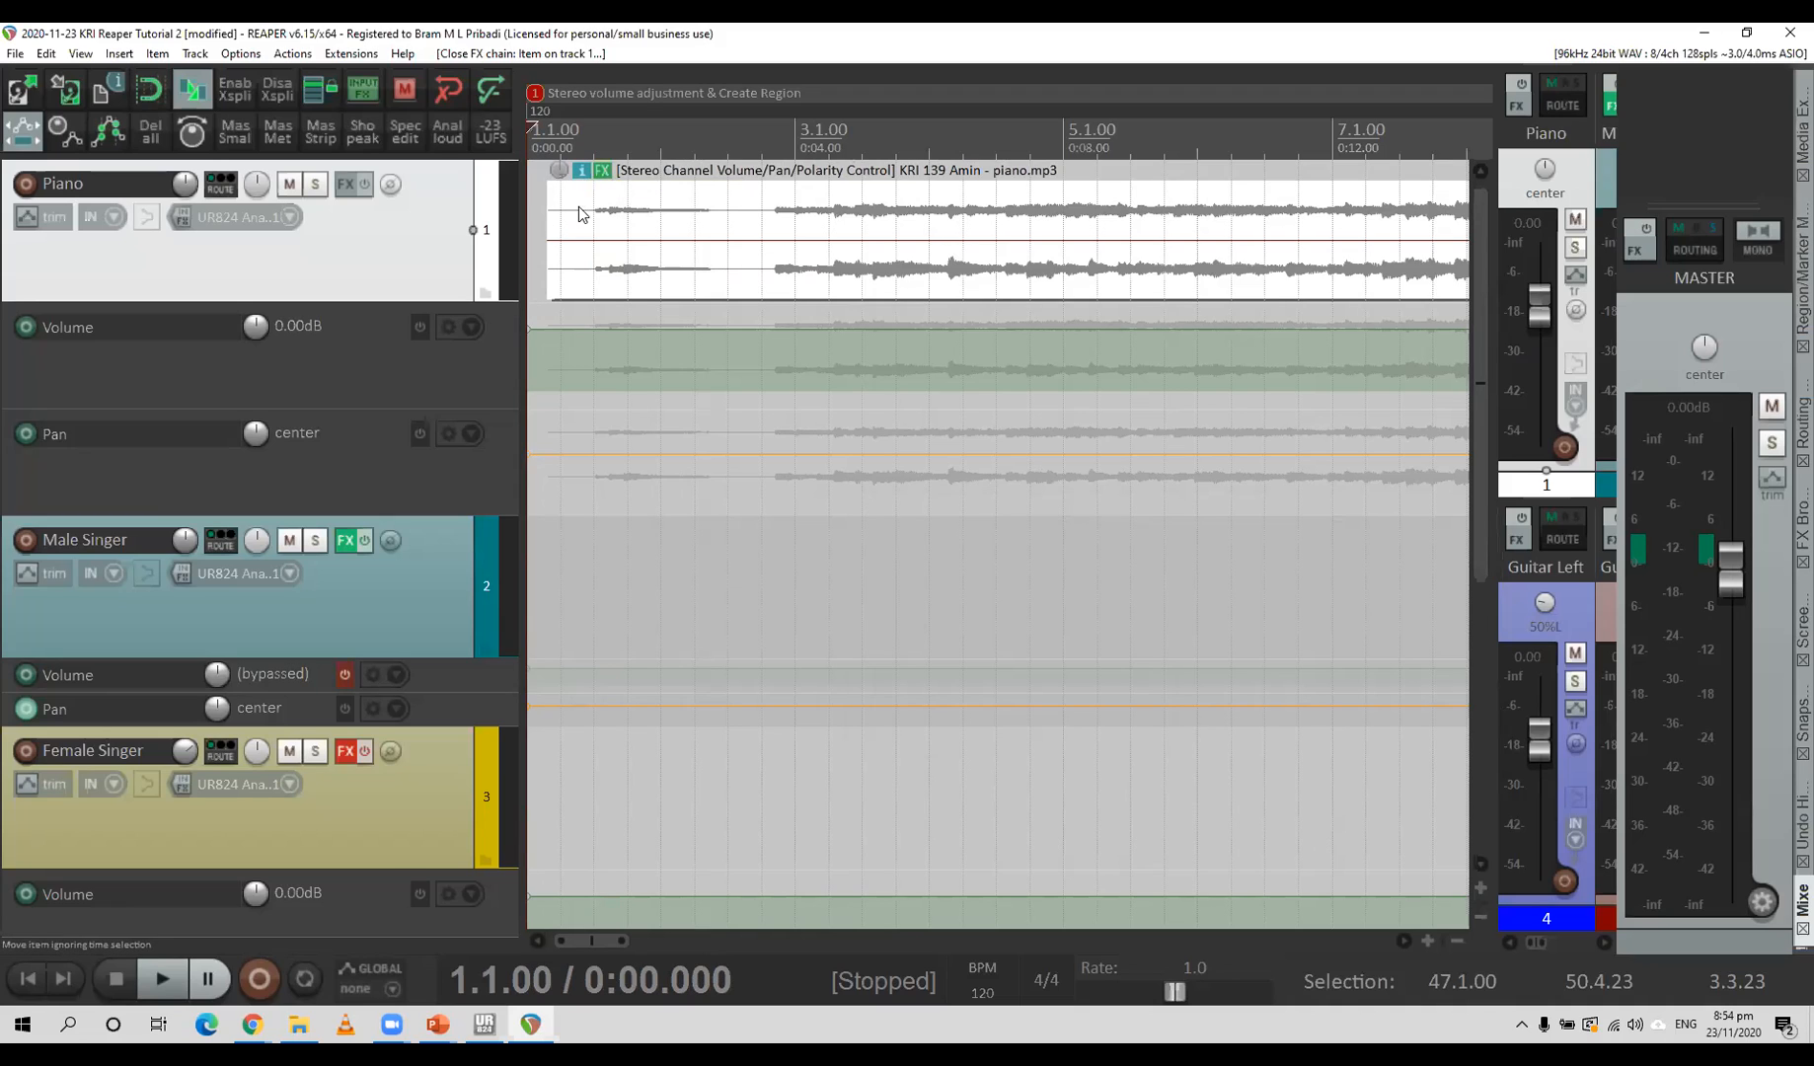
Extend the first Piano item's start back to 0:00.000 and give it a fade-in of about 0.69 s.
{"action": "left_click_drag", "start_coordinate": [550, 204], "coordinate": [595, 192]}
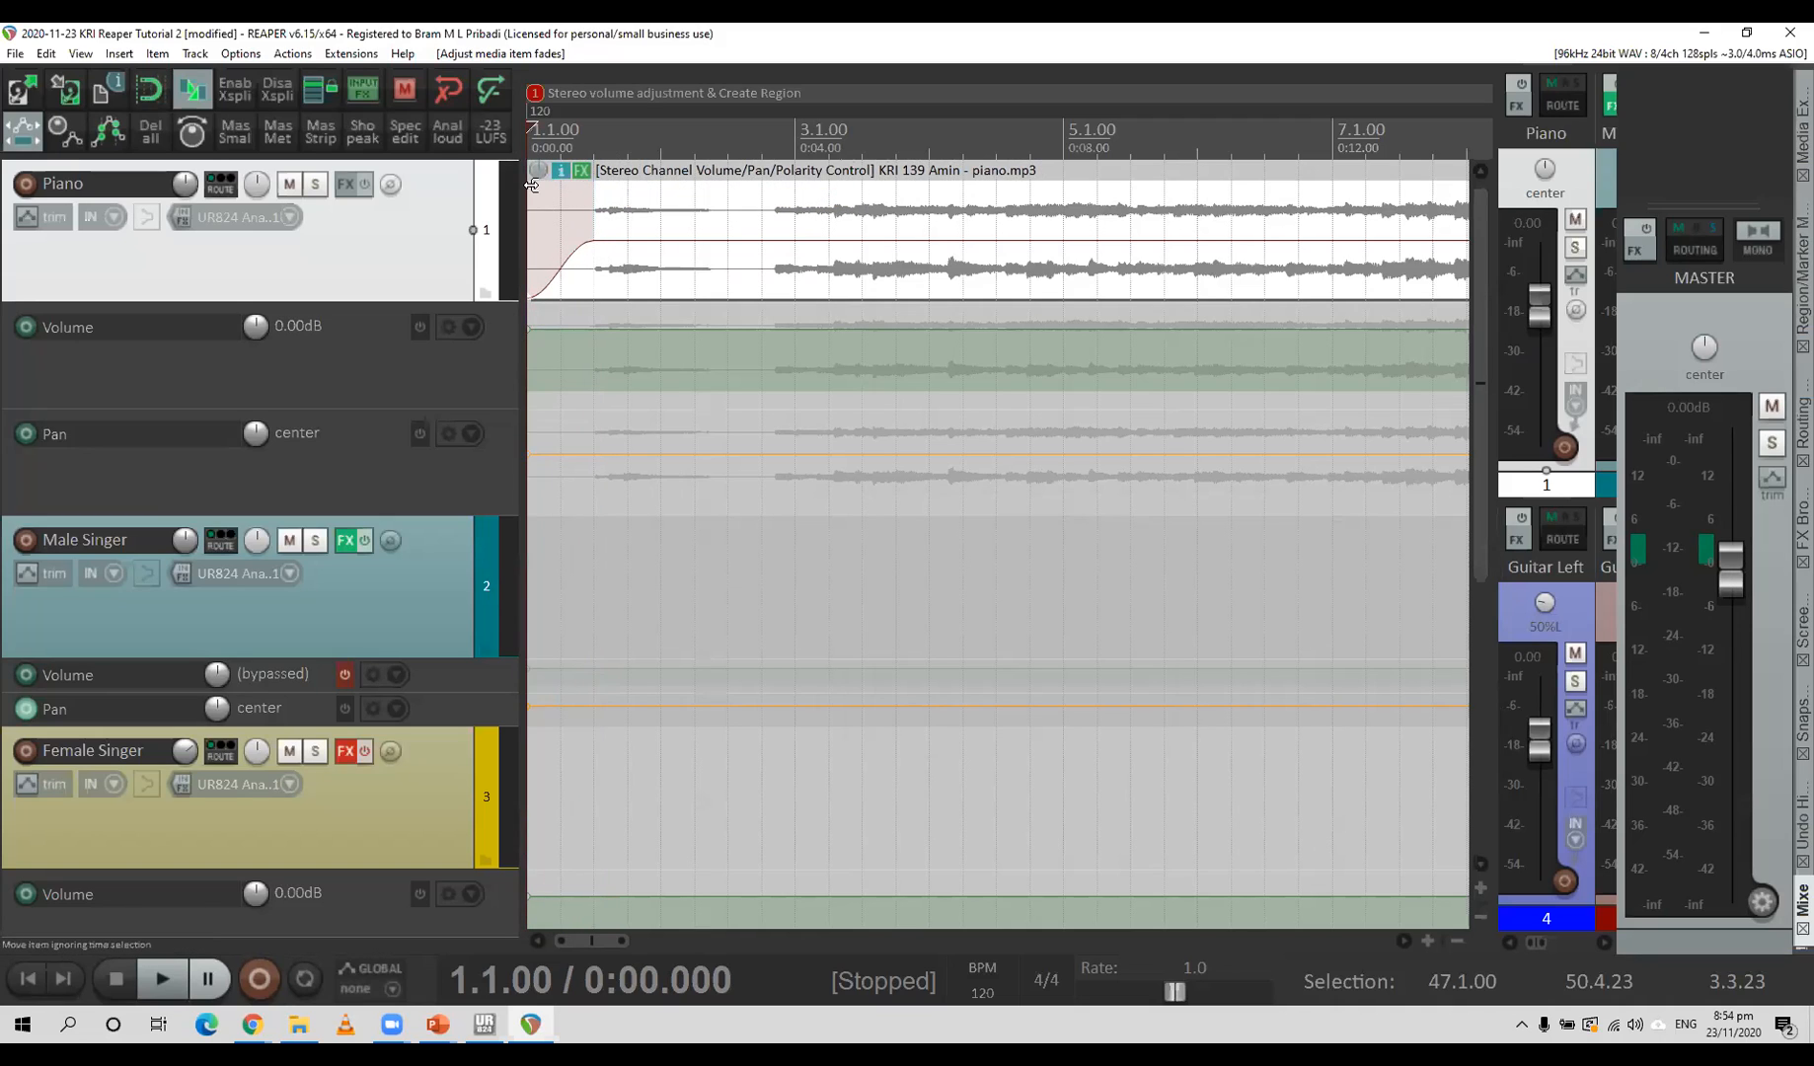
{"action": "left_click_drag", "start_coordinate": [590, 236], "coordinate": [530, 237]}
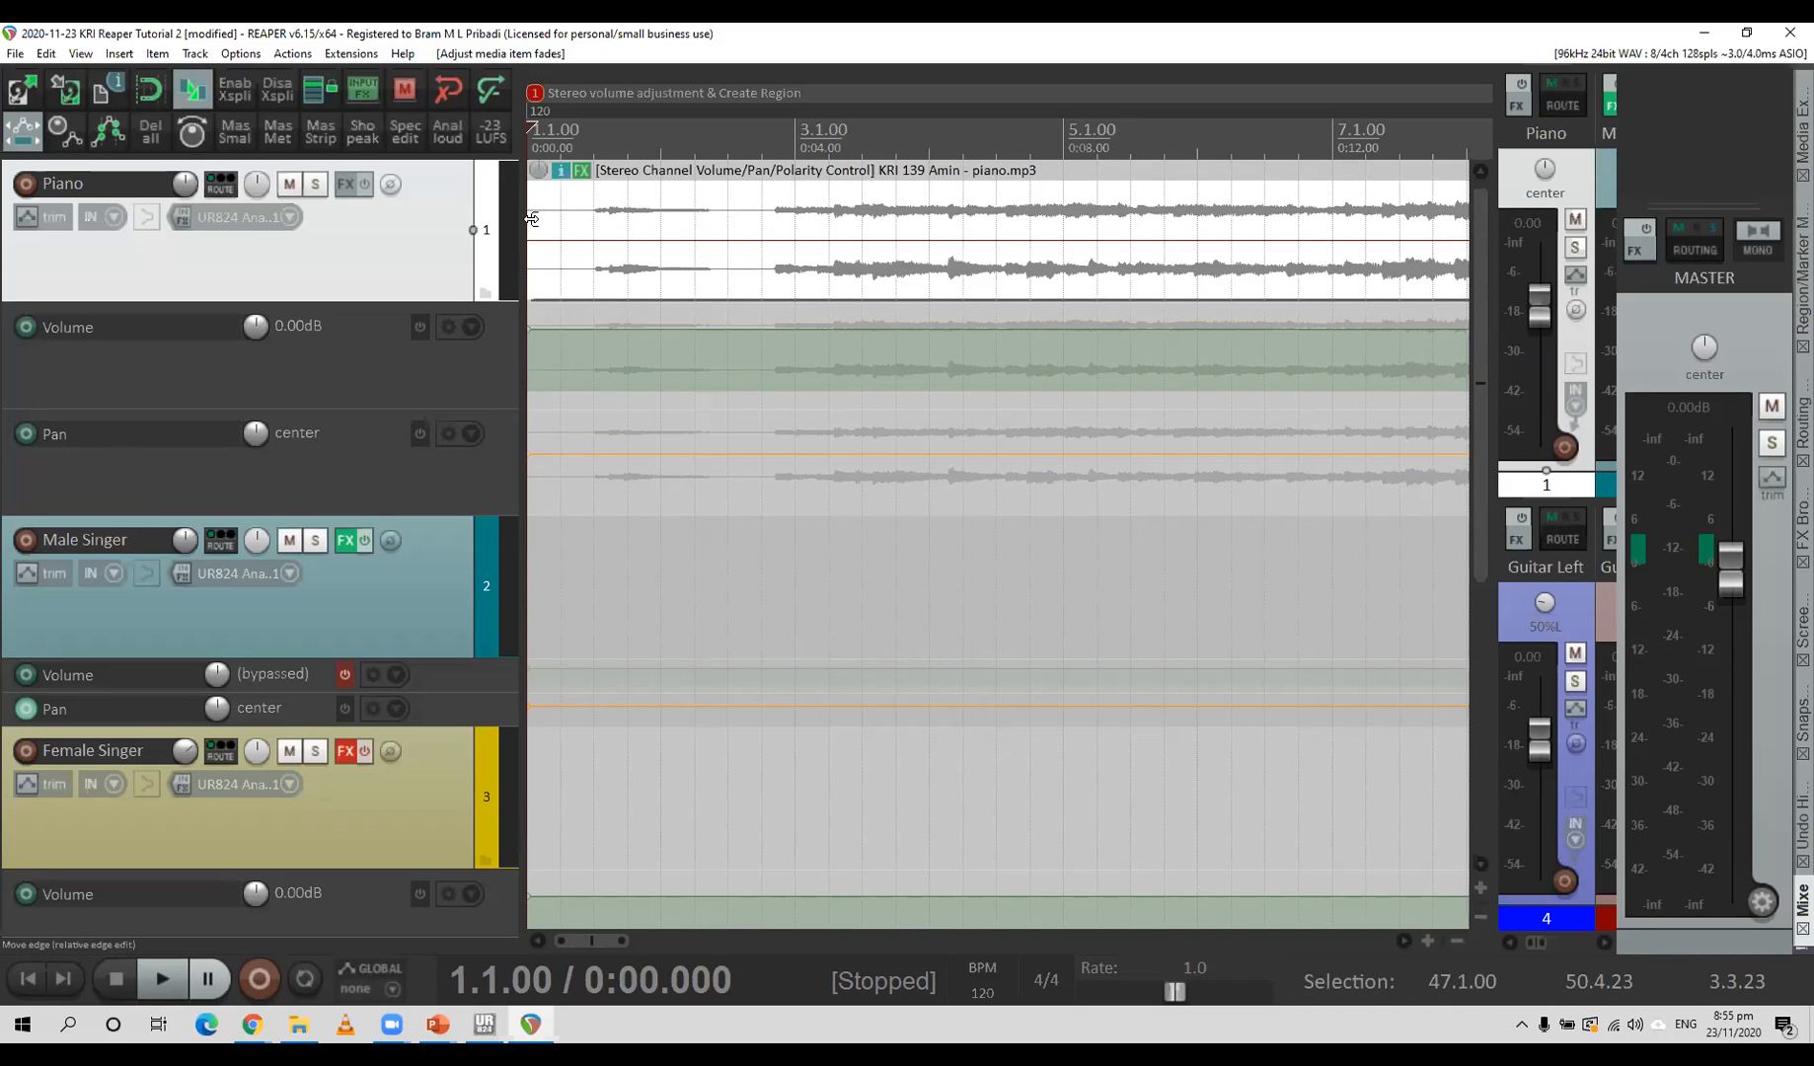
{"action": "left_click_drag", "start_coordinate": [531, 218], "coordinate": [574, 198]}
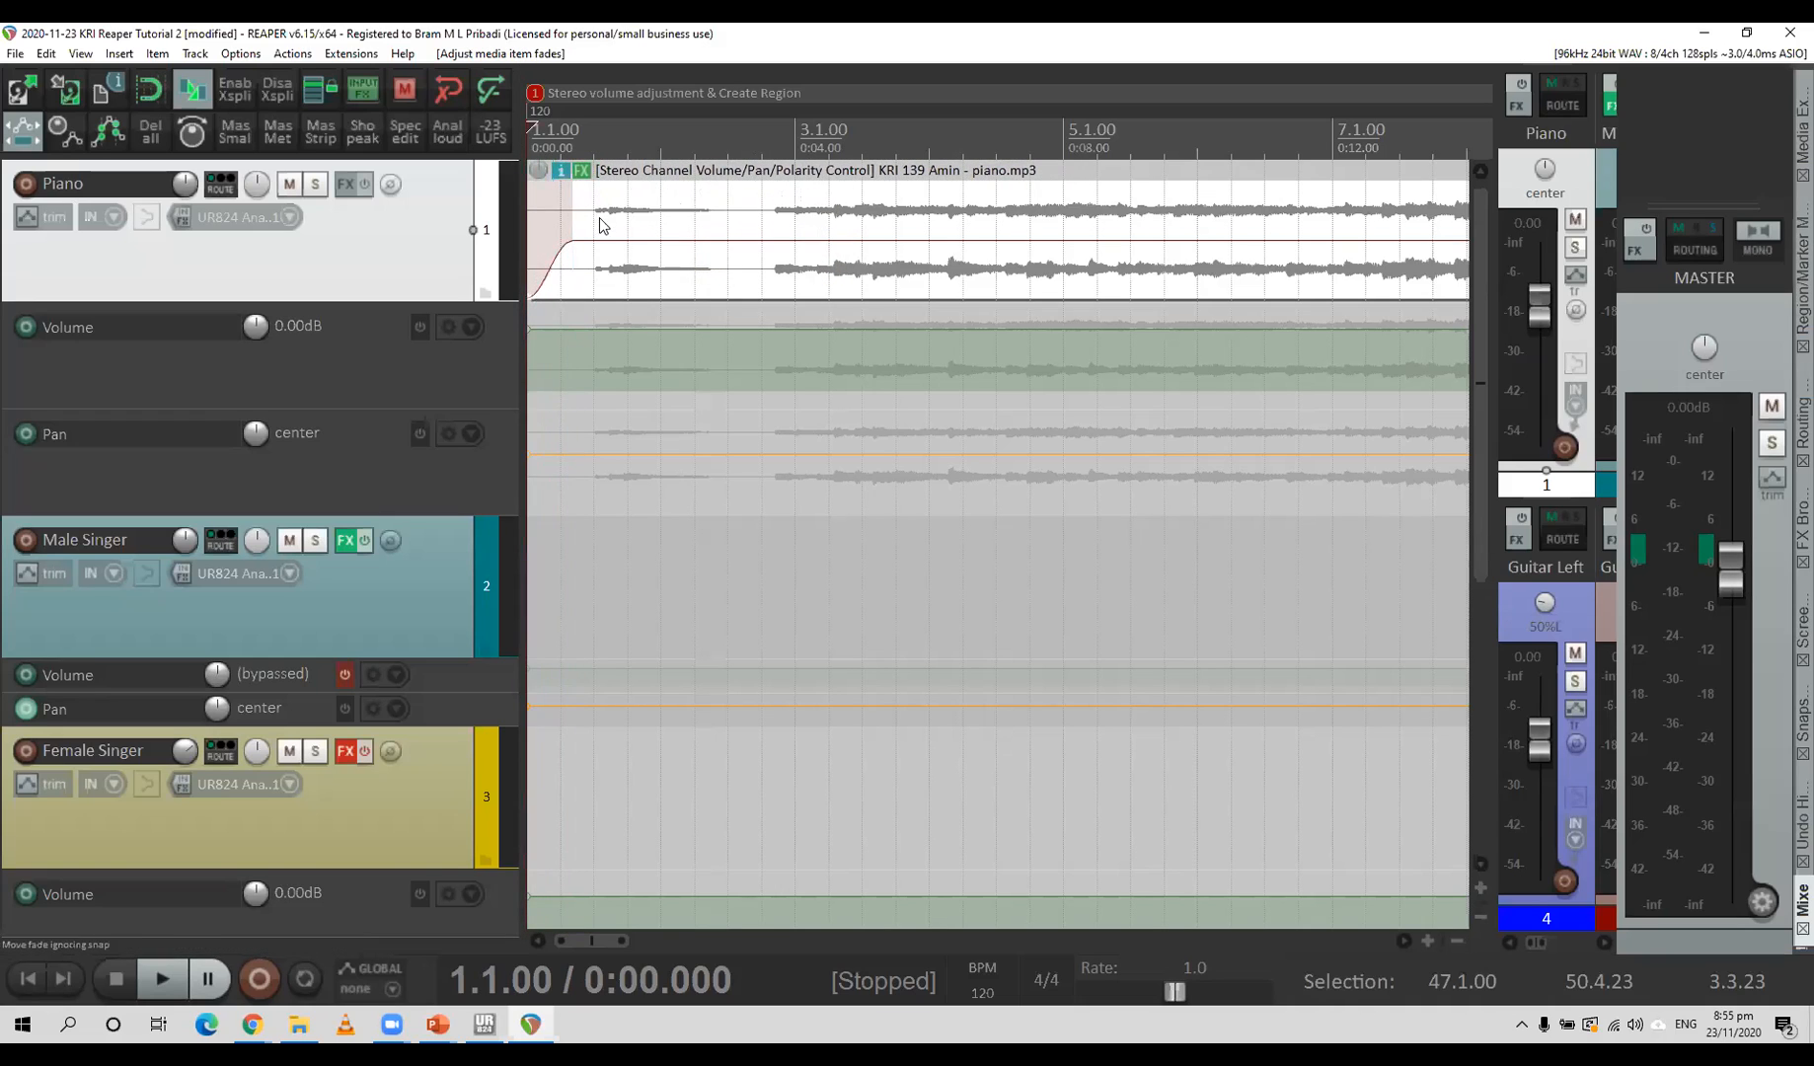
Raise the volume of the first Piano item to +0.47 dB and close its item properties without changes.
{"action": "mouse_move", "coordinate": [654, 241]}
{"action": "left_mouse_down"}
{"action": "mouse_move", "coordinate": [669, 278]}
{"action": "mouse_move", "coordinate": [663, 219]}
{"action": "mouse_move", "coordinate": [670, 237]}
{"action": "left_mouse_up"}
{"action": "double_click", "coordinate": [671, 237]}
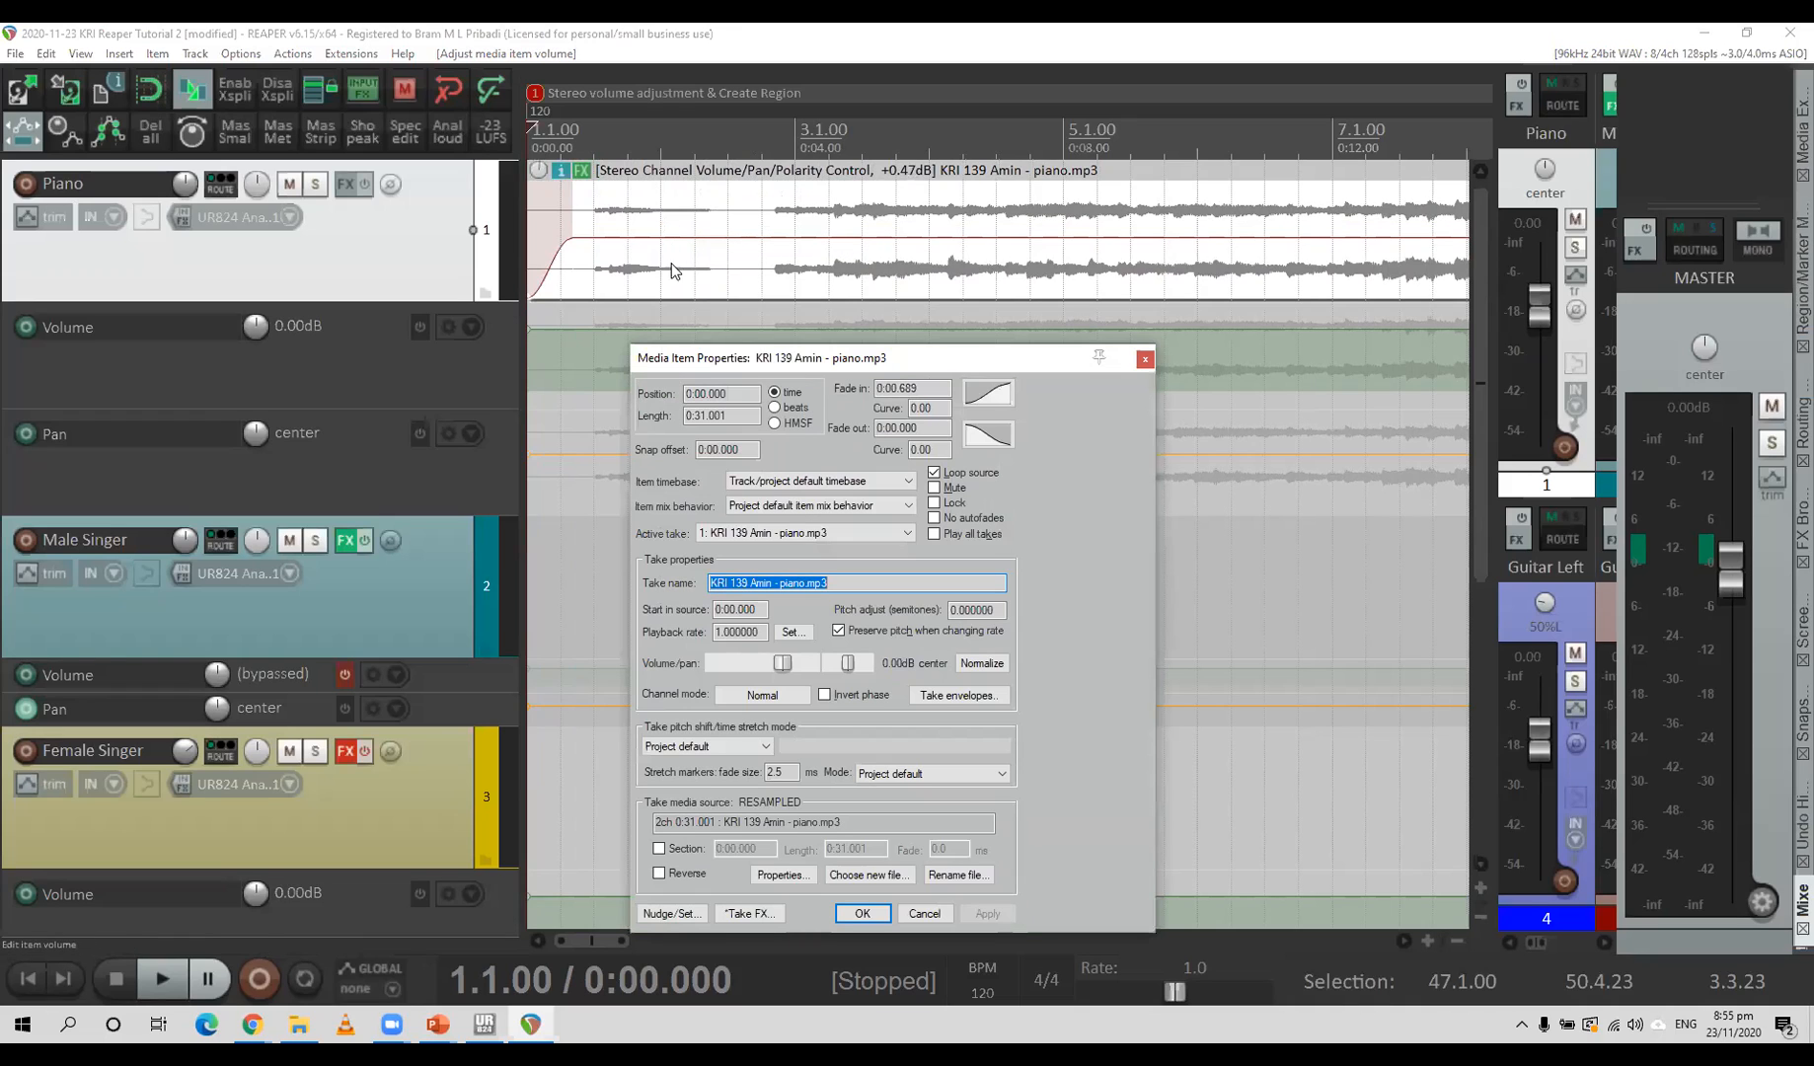
{"action": "left_click", "coordinate": [1145, 361]}
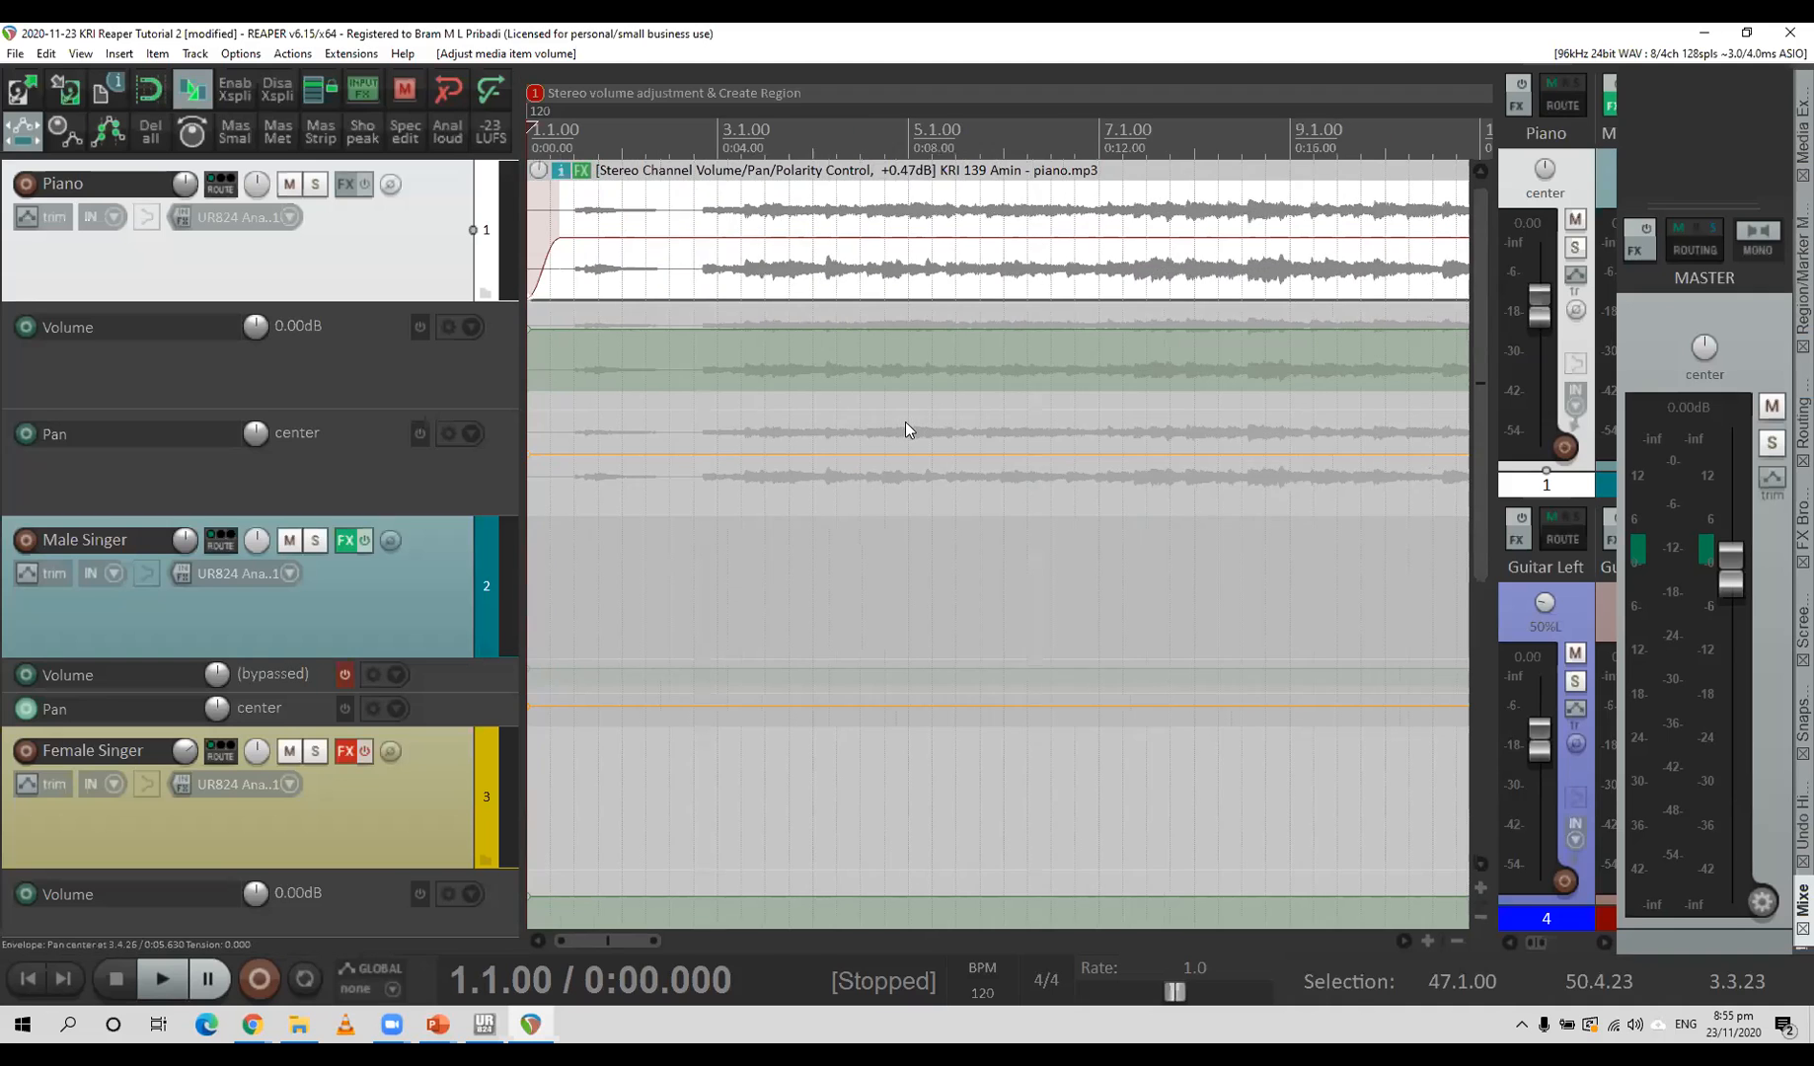
Add a fade-out of about 1.3 s at the end of the first Piano item.
{"action": "scroll", "coordinate": [906, 420], "scroll_direction": "down", "scroll_amount": 10}
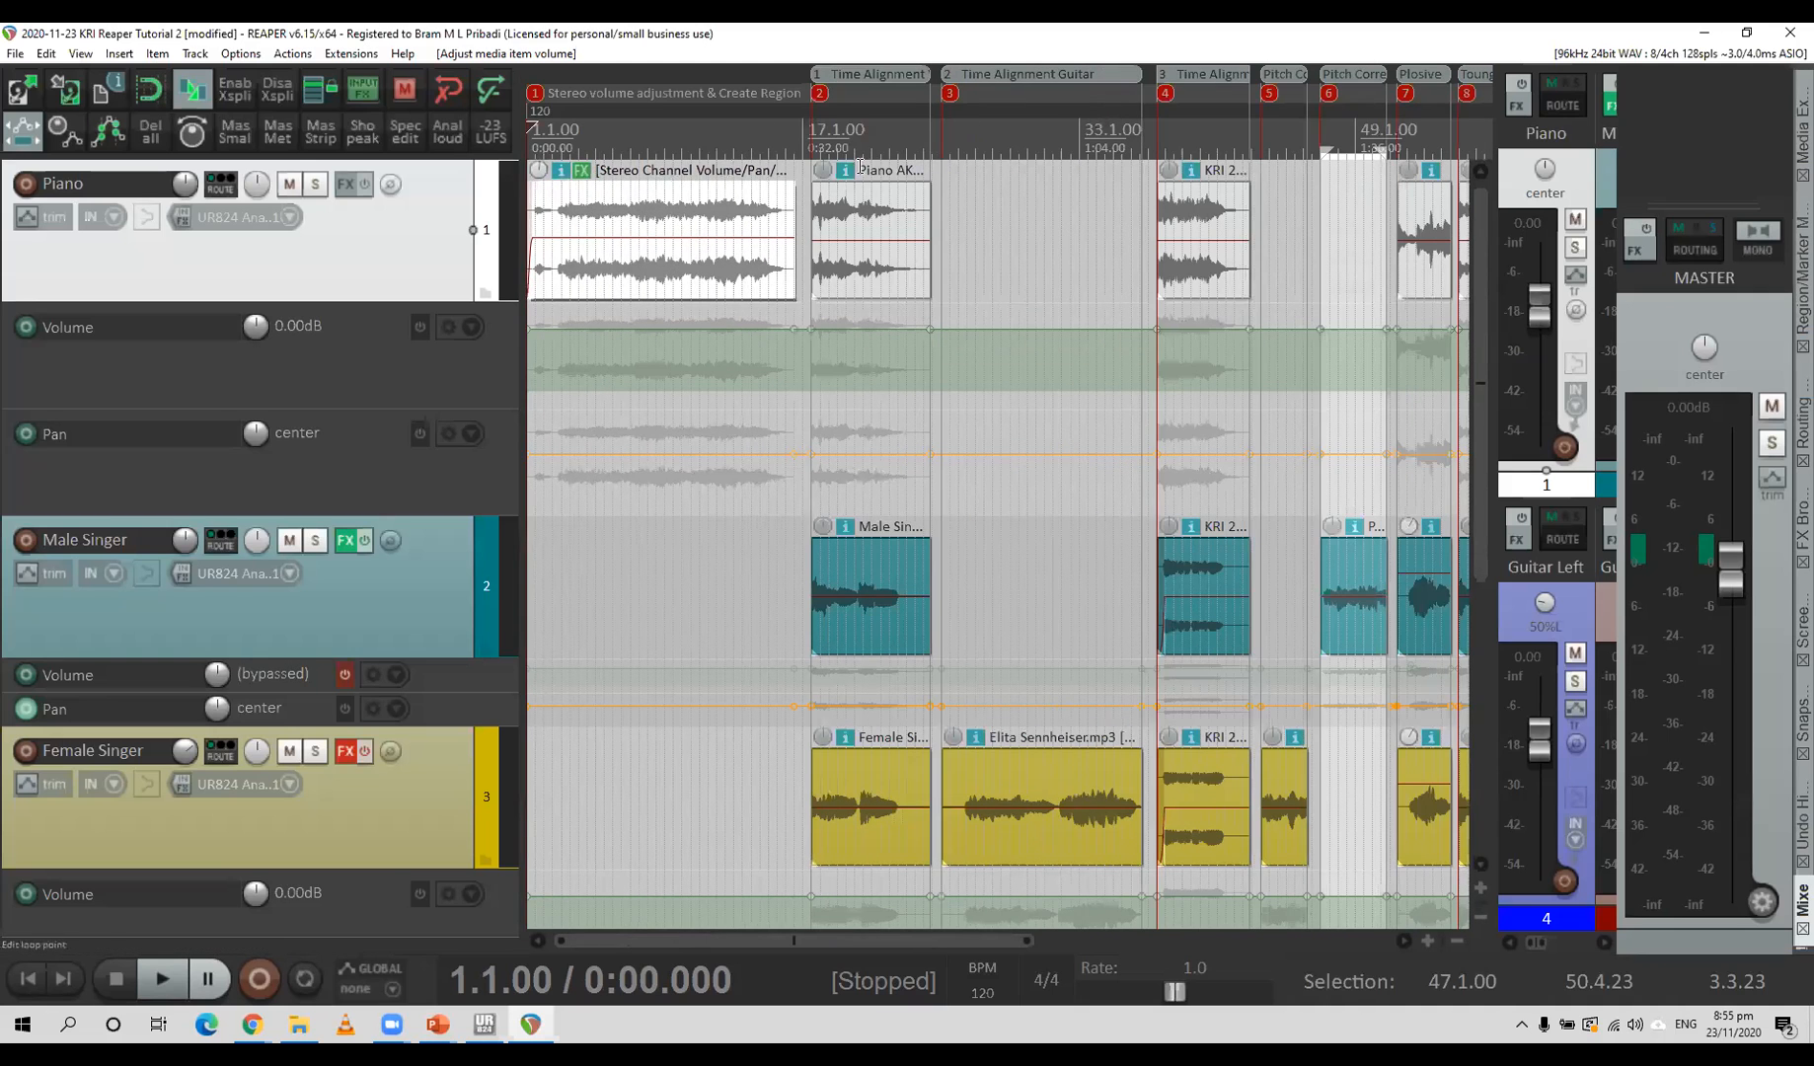
{"action": "left_click", "coordinate": [795, 186]}
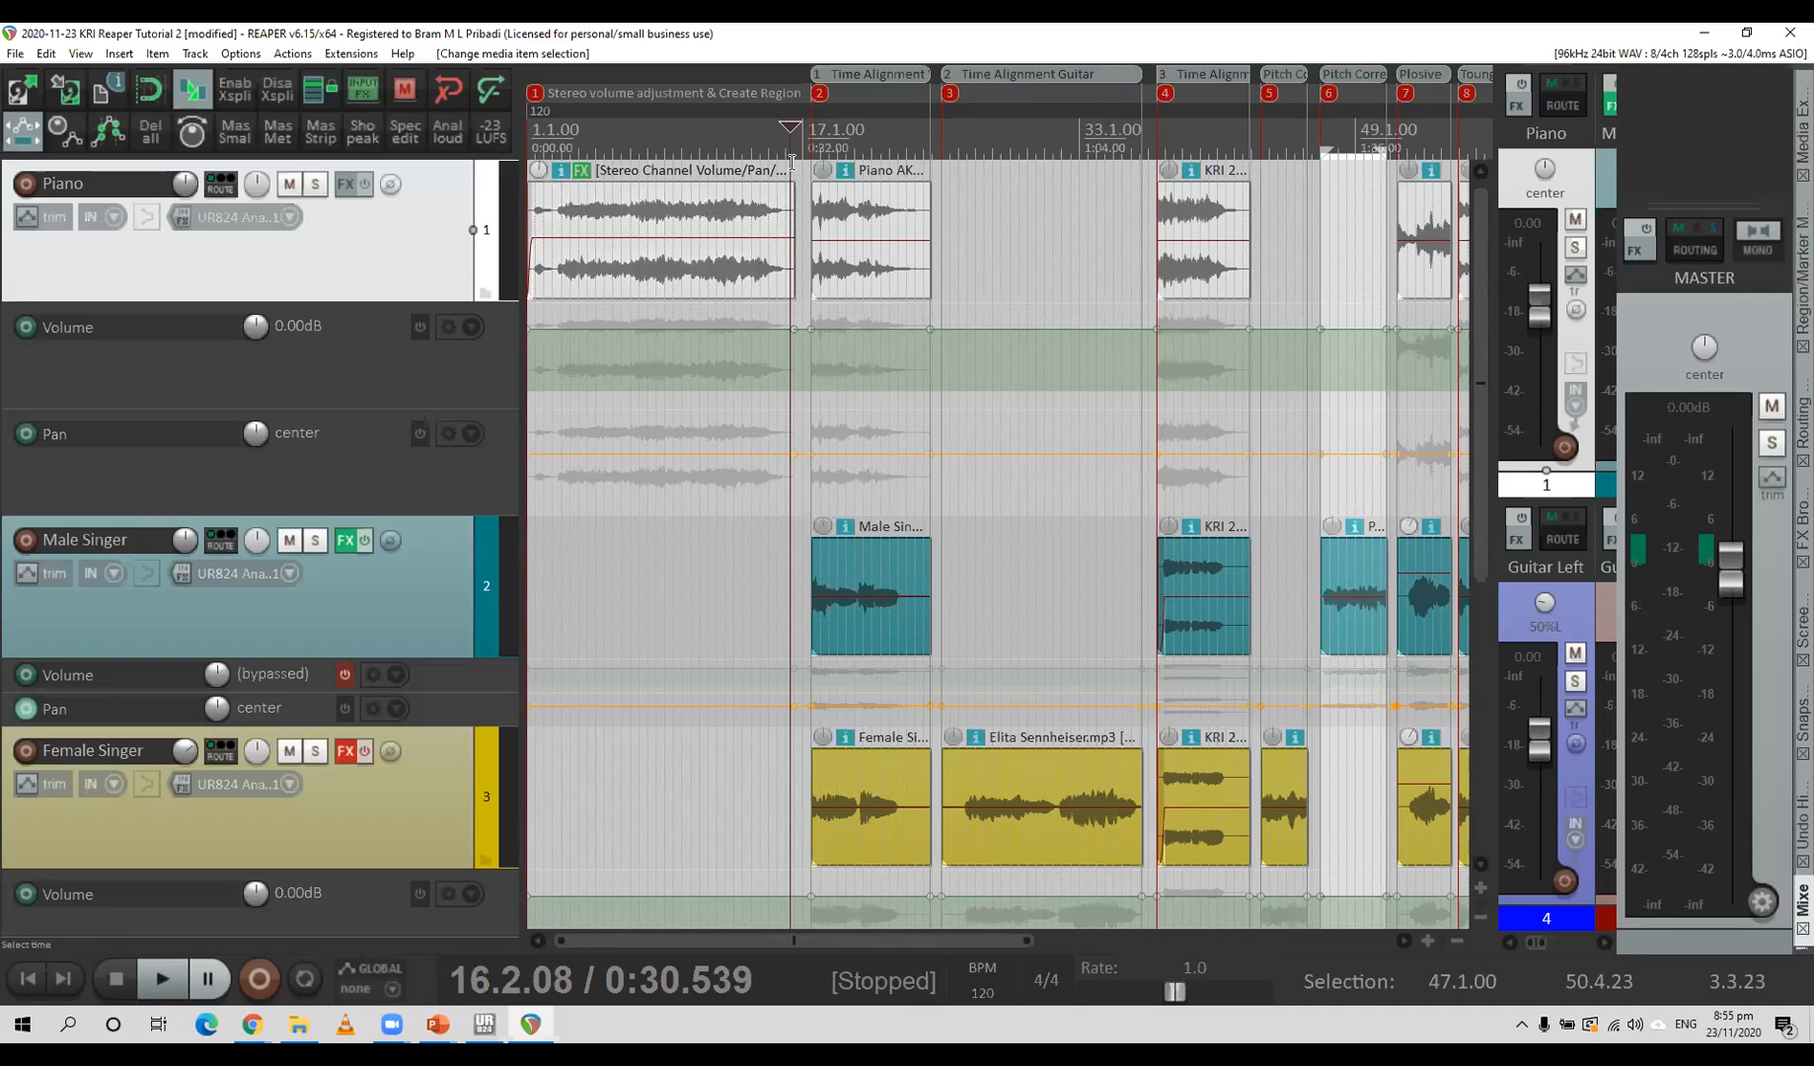
{"action": "scroll", "coordinate": [801, 187], "scroll_direction": "up", "scroll_amount": 8}
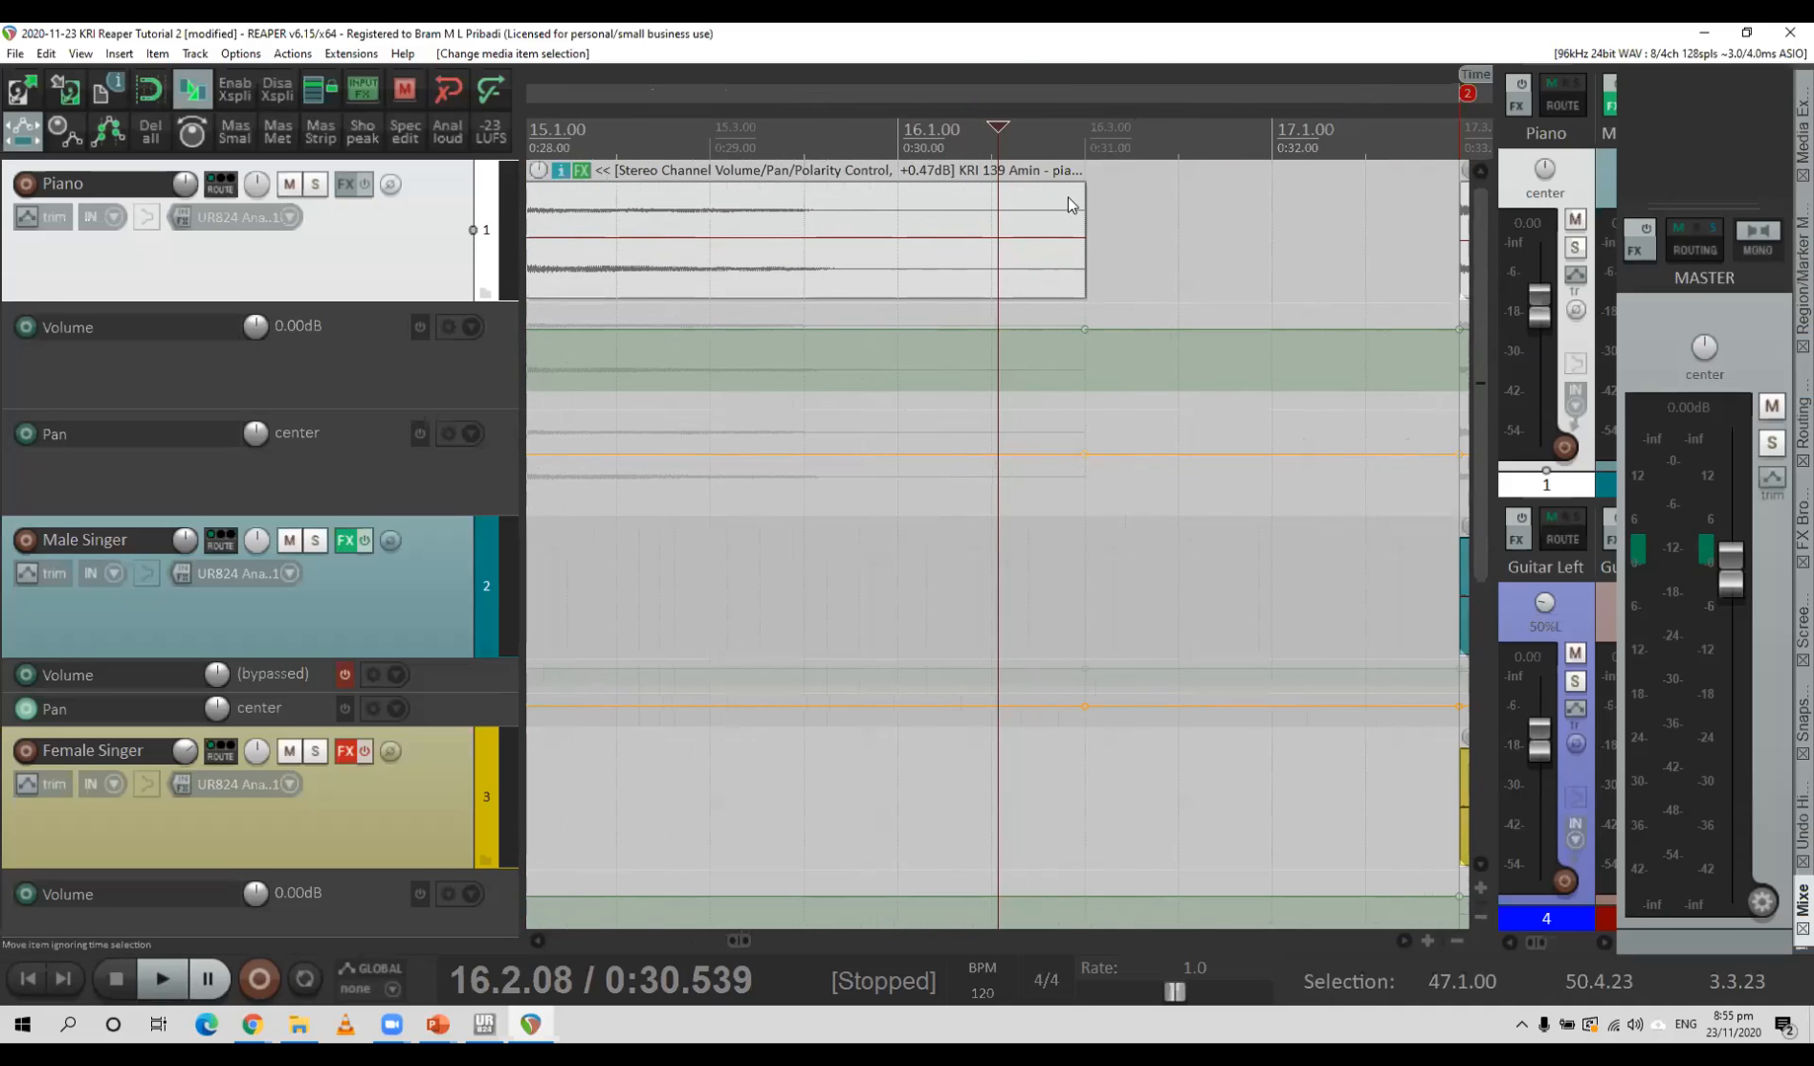
{"action": "left_click_drag", "start_coordinate": [1077, 185], "coordinate": [841, 199]}
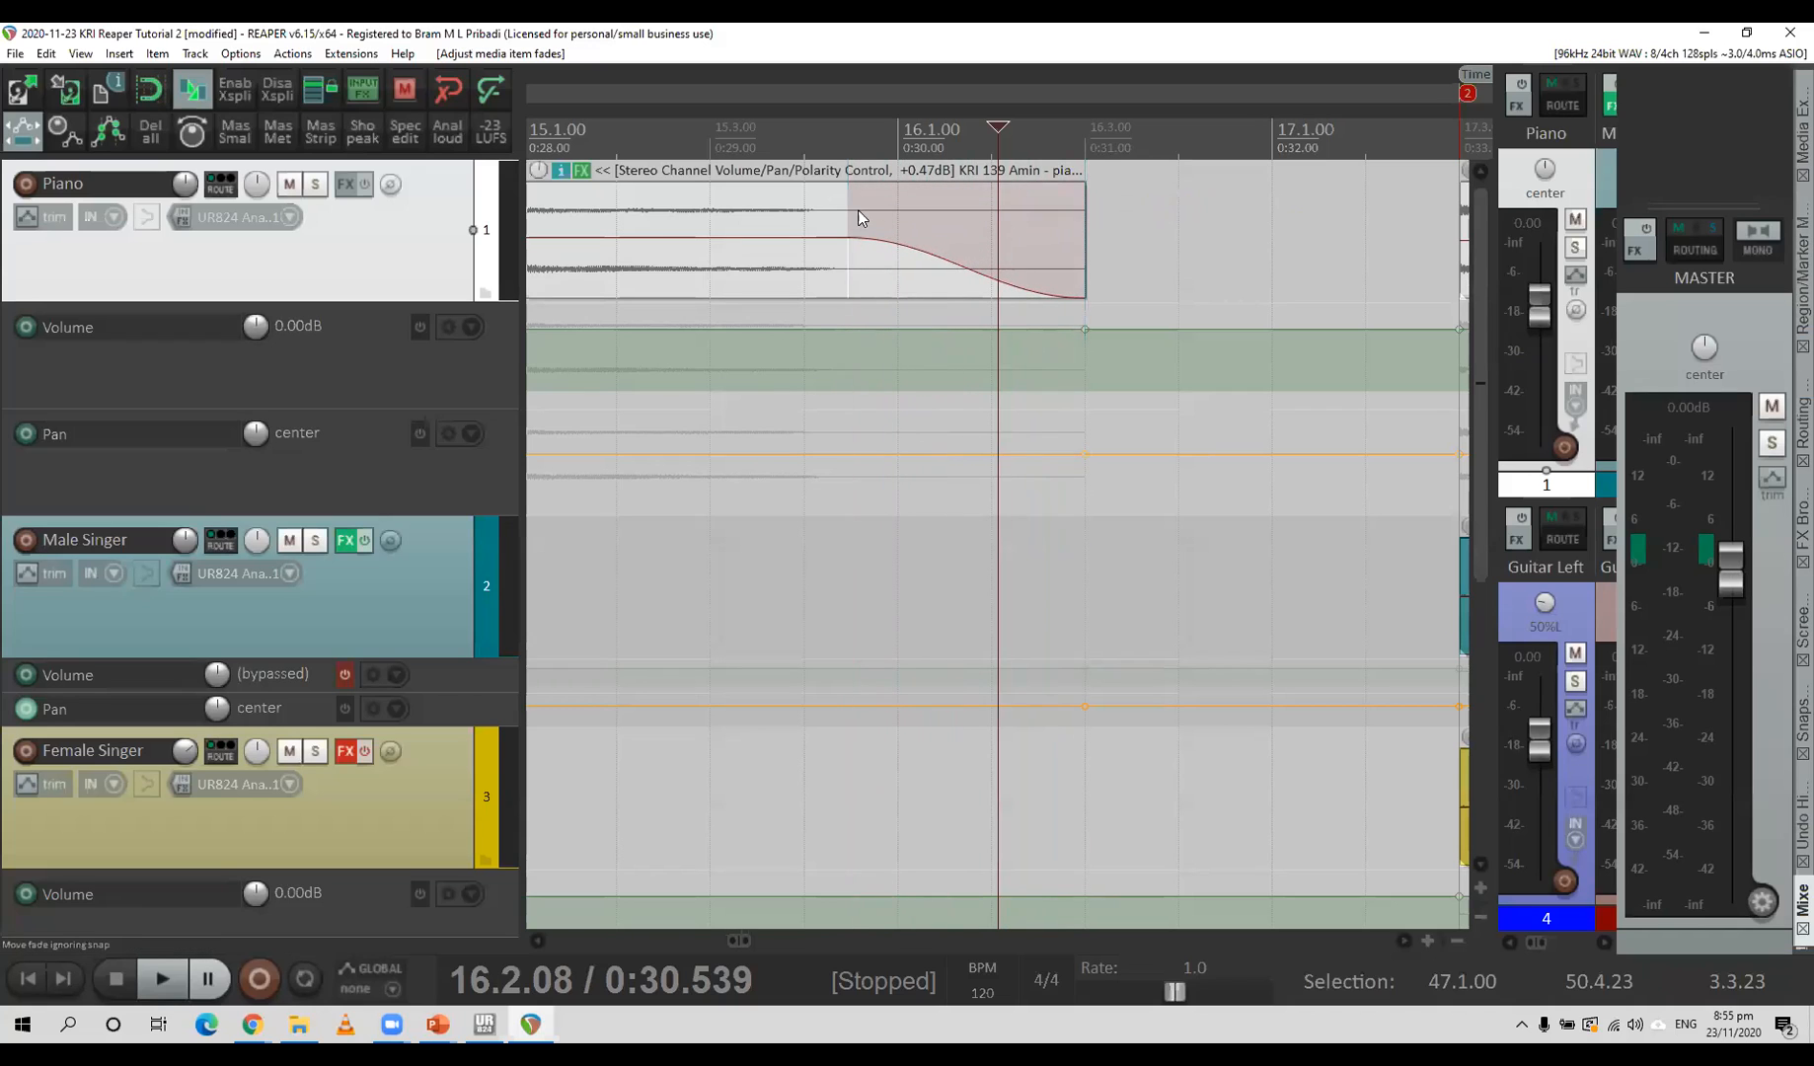
Change the first Piano item's fade-out to the steep concave curve and lengthen it to about 1.4 s.
{"action": "right_click", "coordinate": [922, 248]}
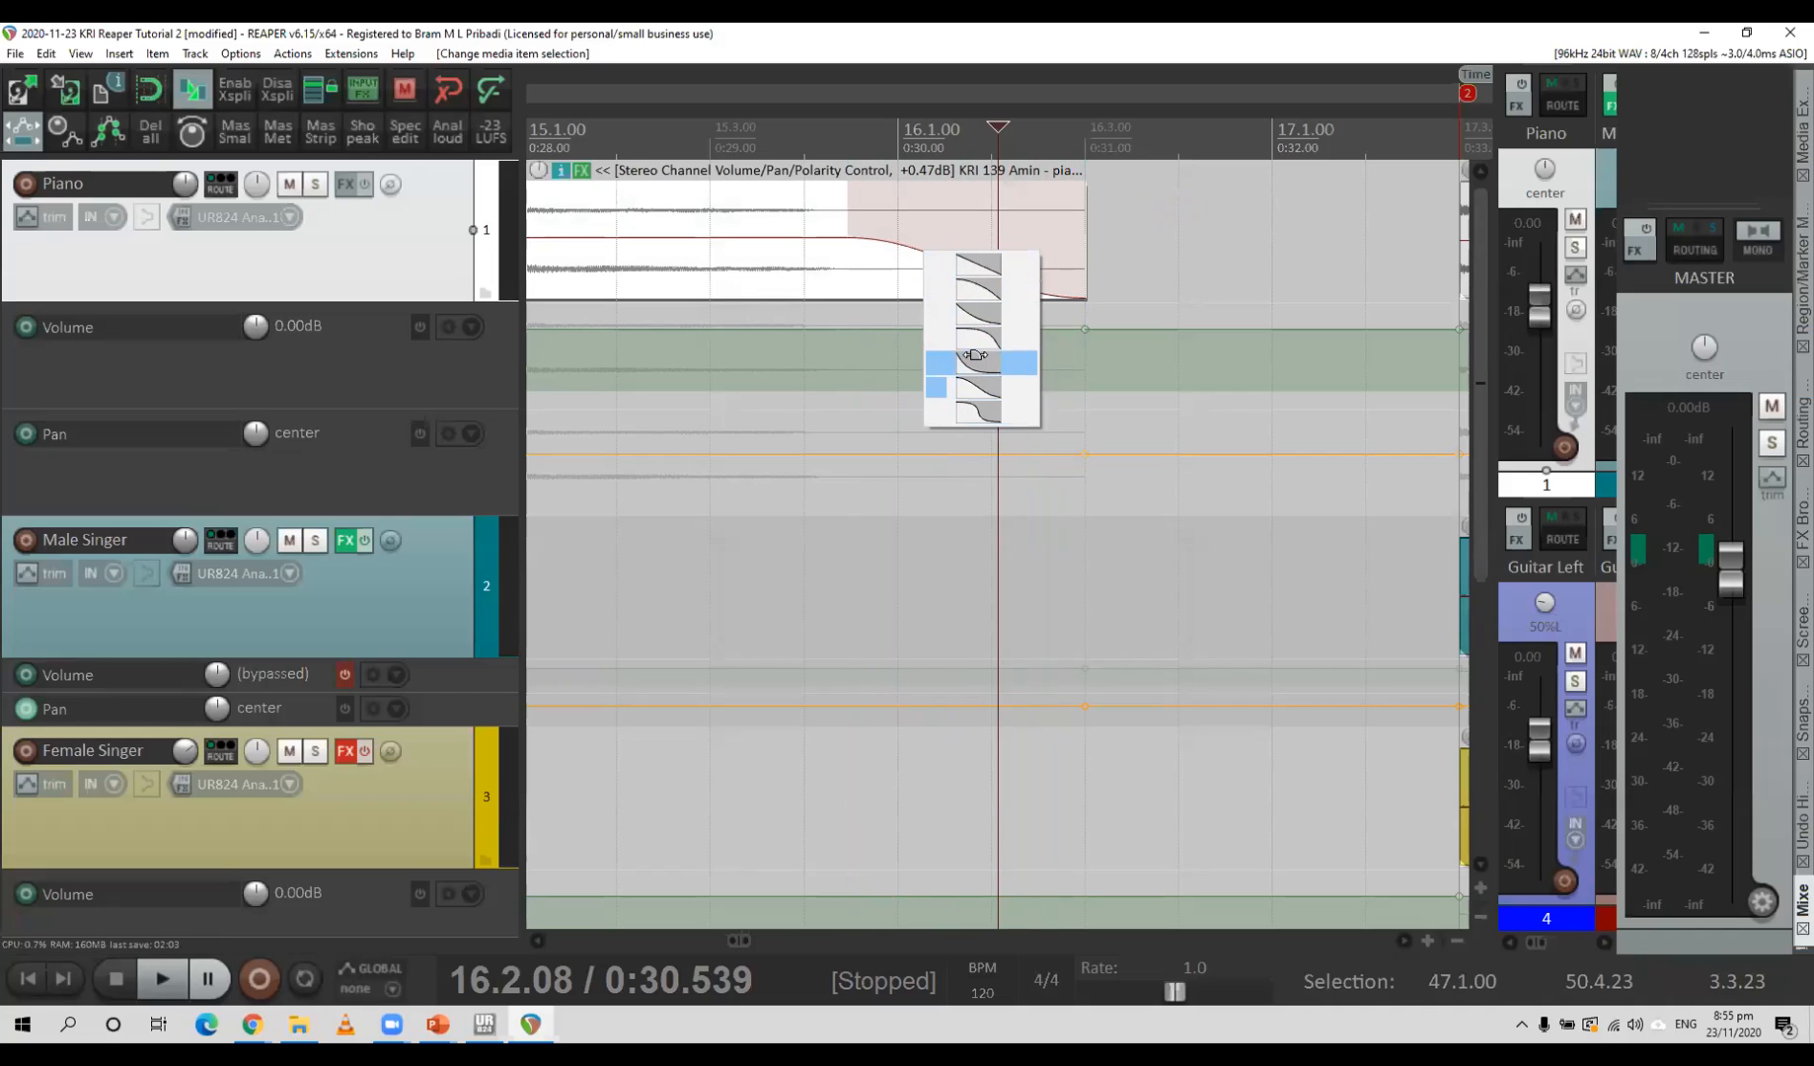
{"action": "left_click", "coordinate": [866, 182]}
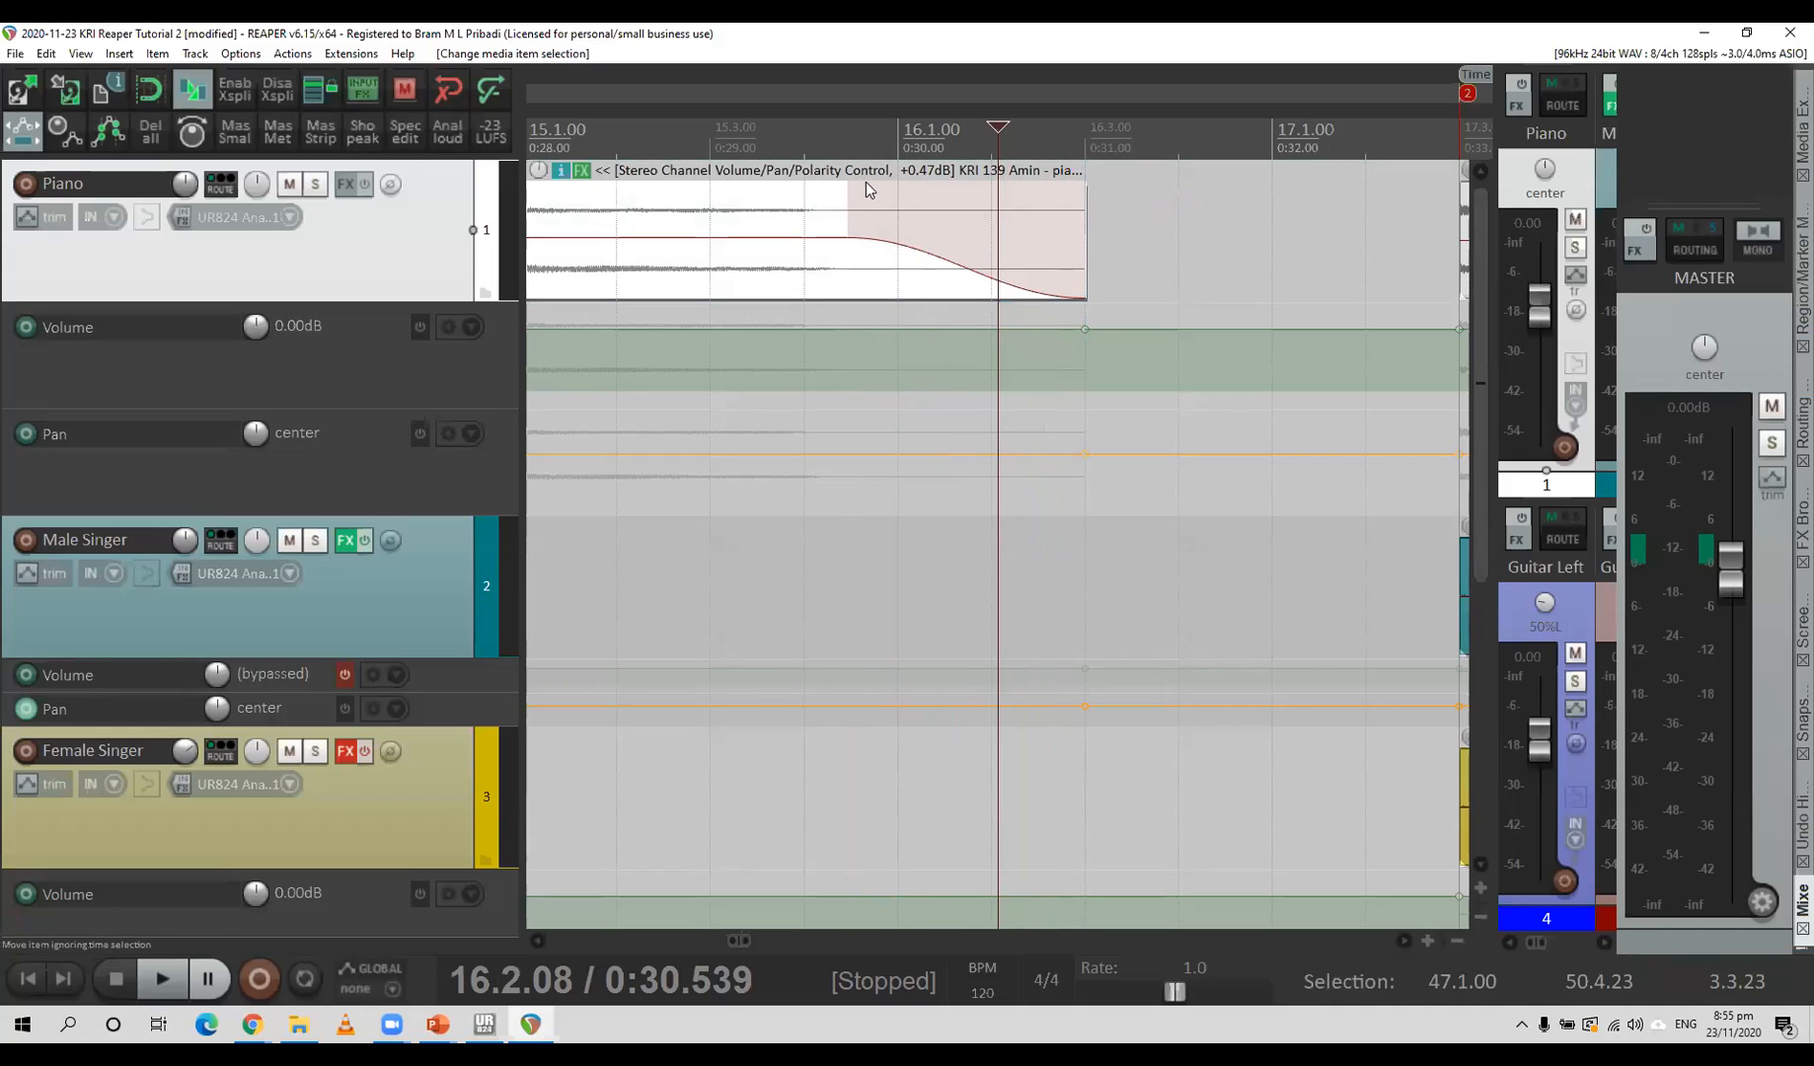
{"action": "right_click", "coordinate": [908, 248]}
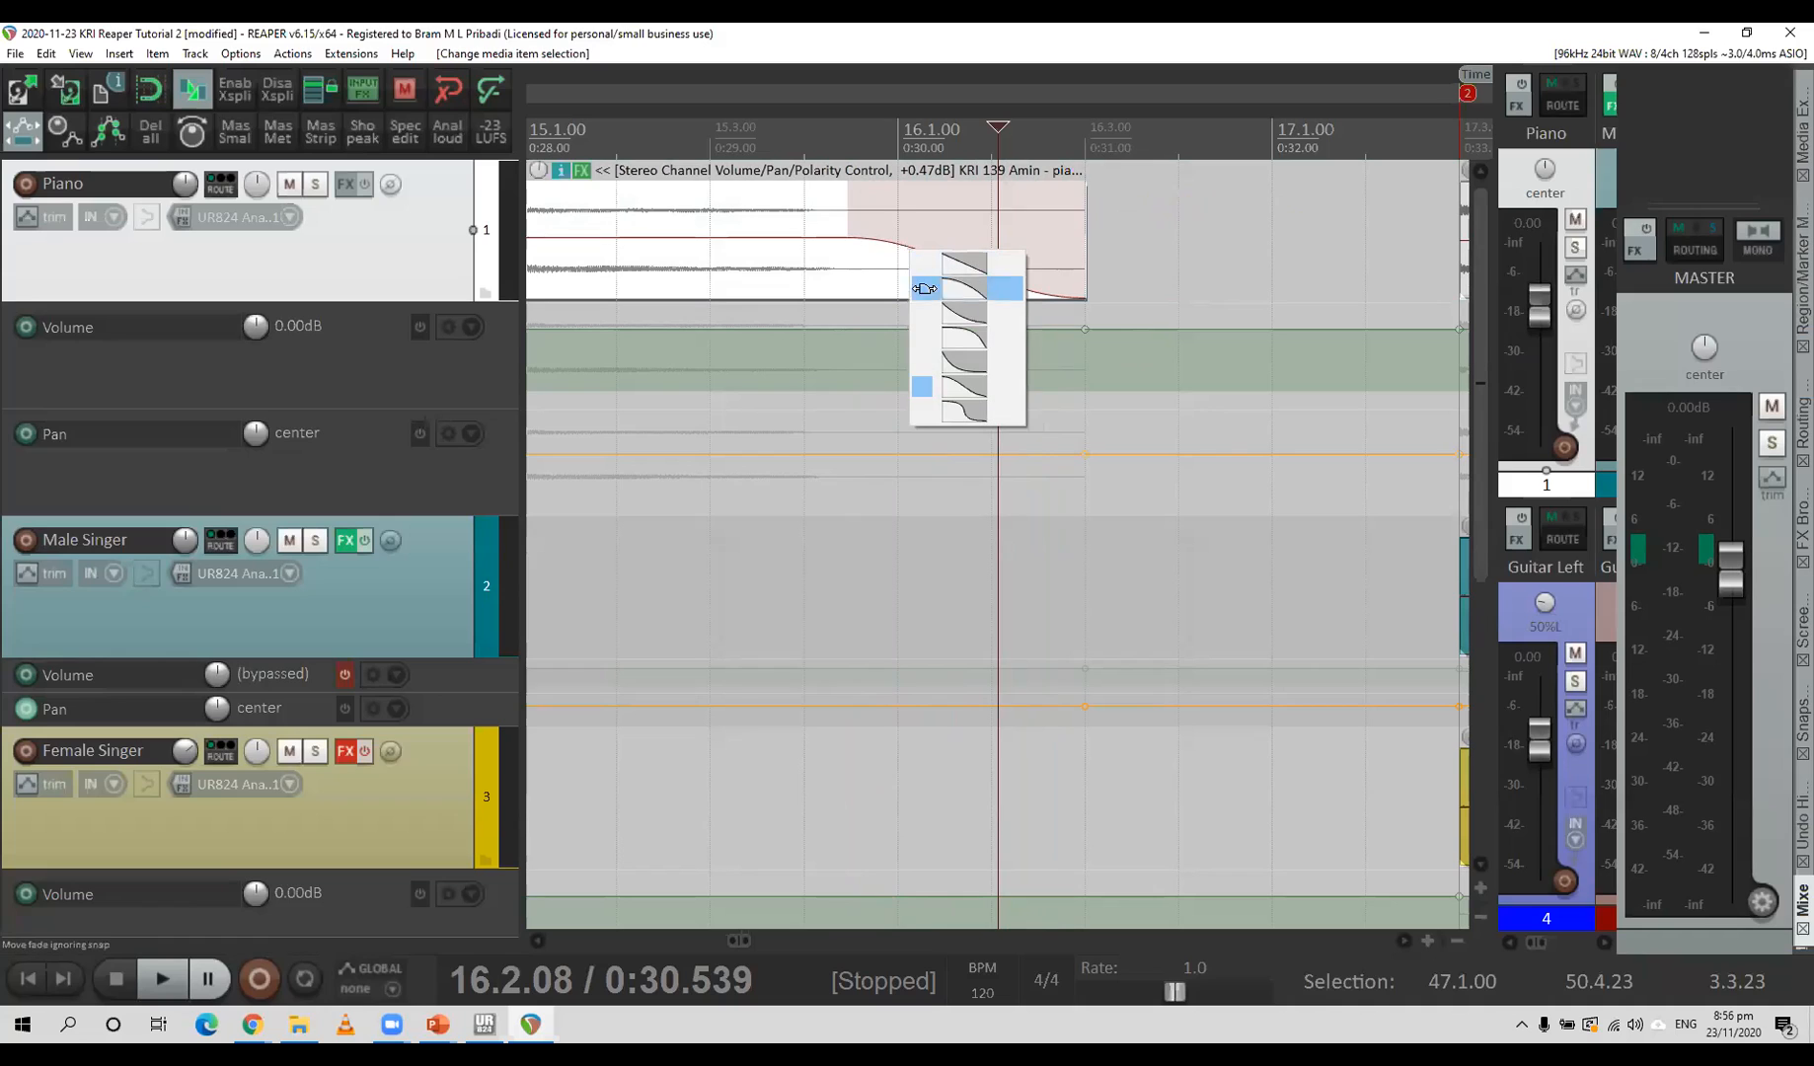
{"action": "left_click", "coordinate": [950, 362]}
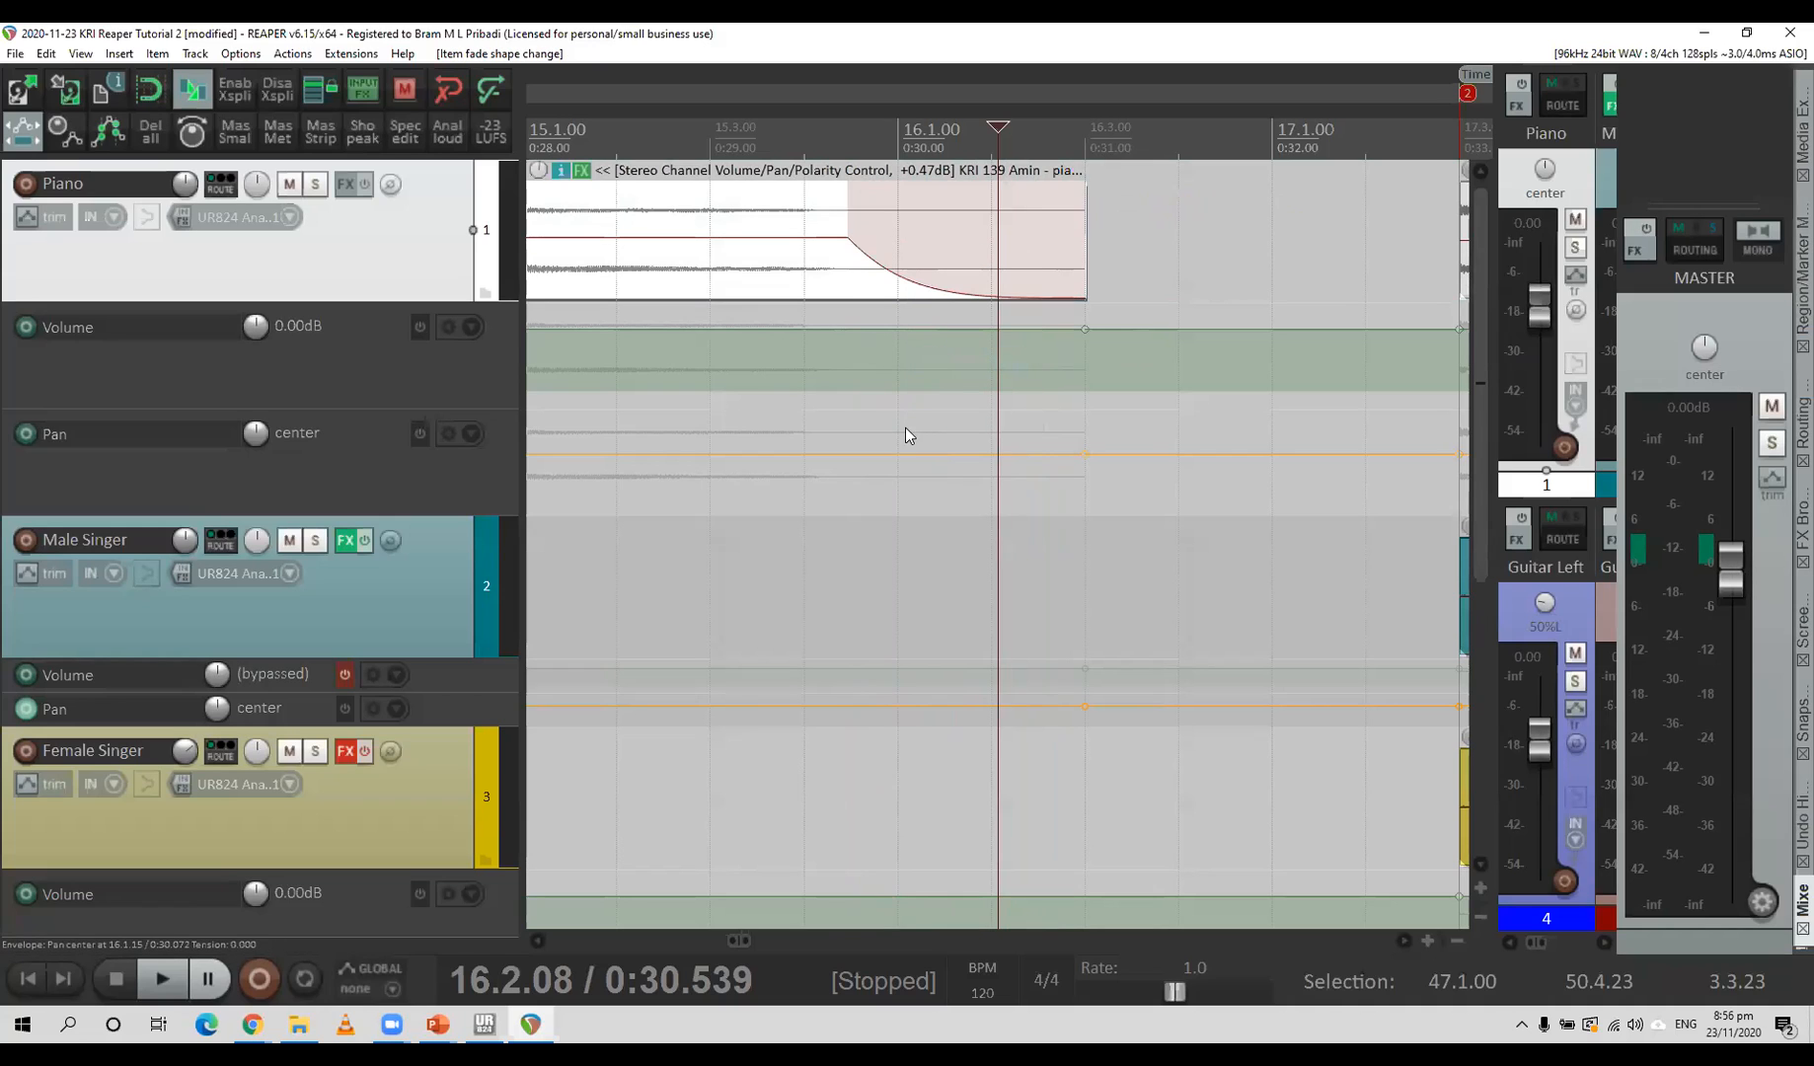
{"action": "left_click_drag", "start_coordinate": [844, 197], "coordinate": [822, 205]}
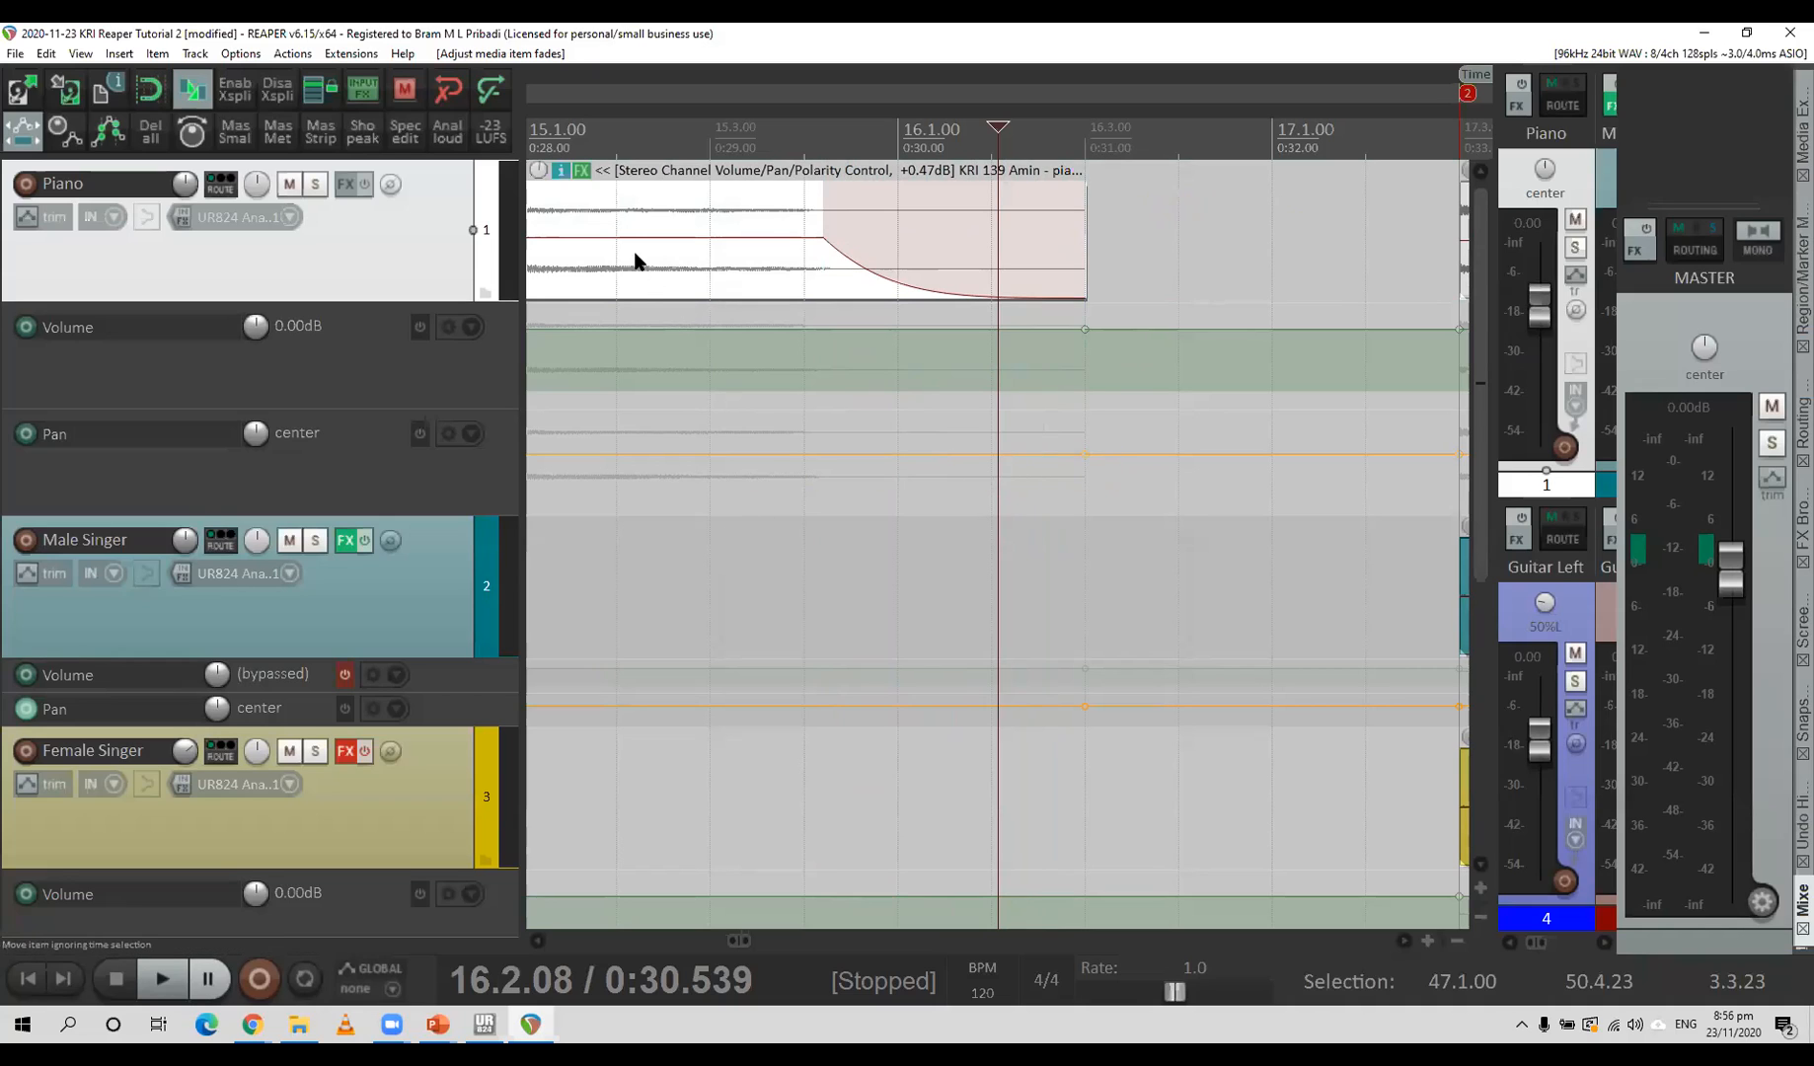
Split the first Piano item at 15.2.21 (0:28.603) and shift the edge shared by both pieces slightly later.
{"action": "left_click", "coordinate": [637, 303]}
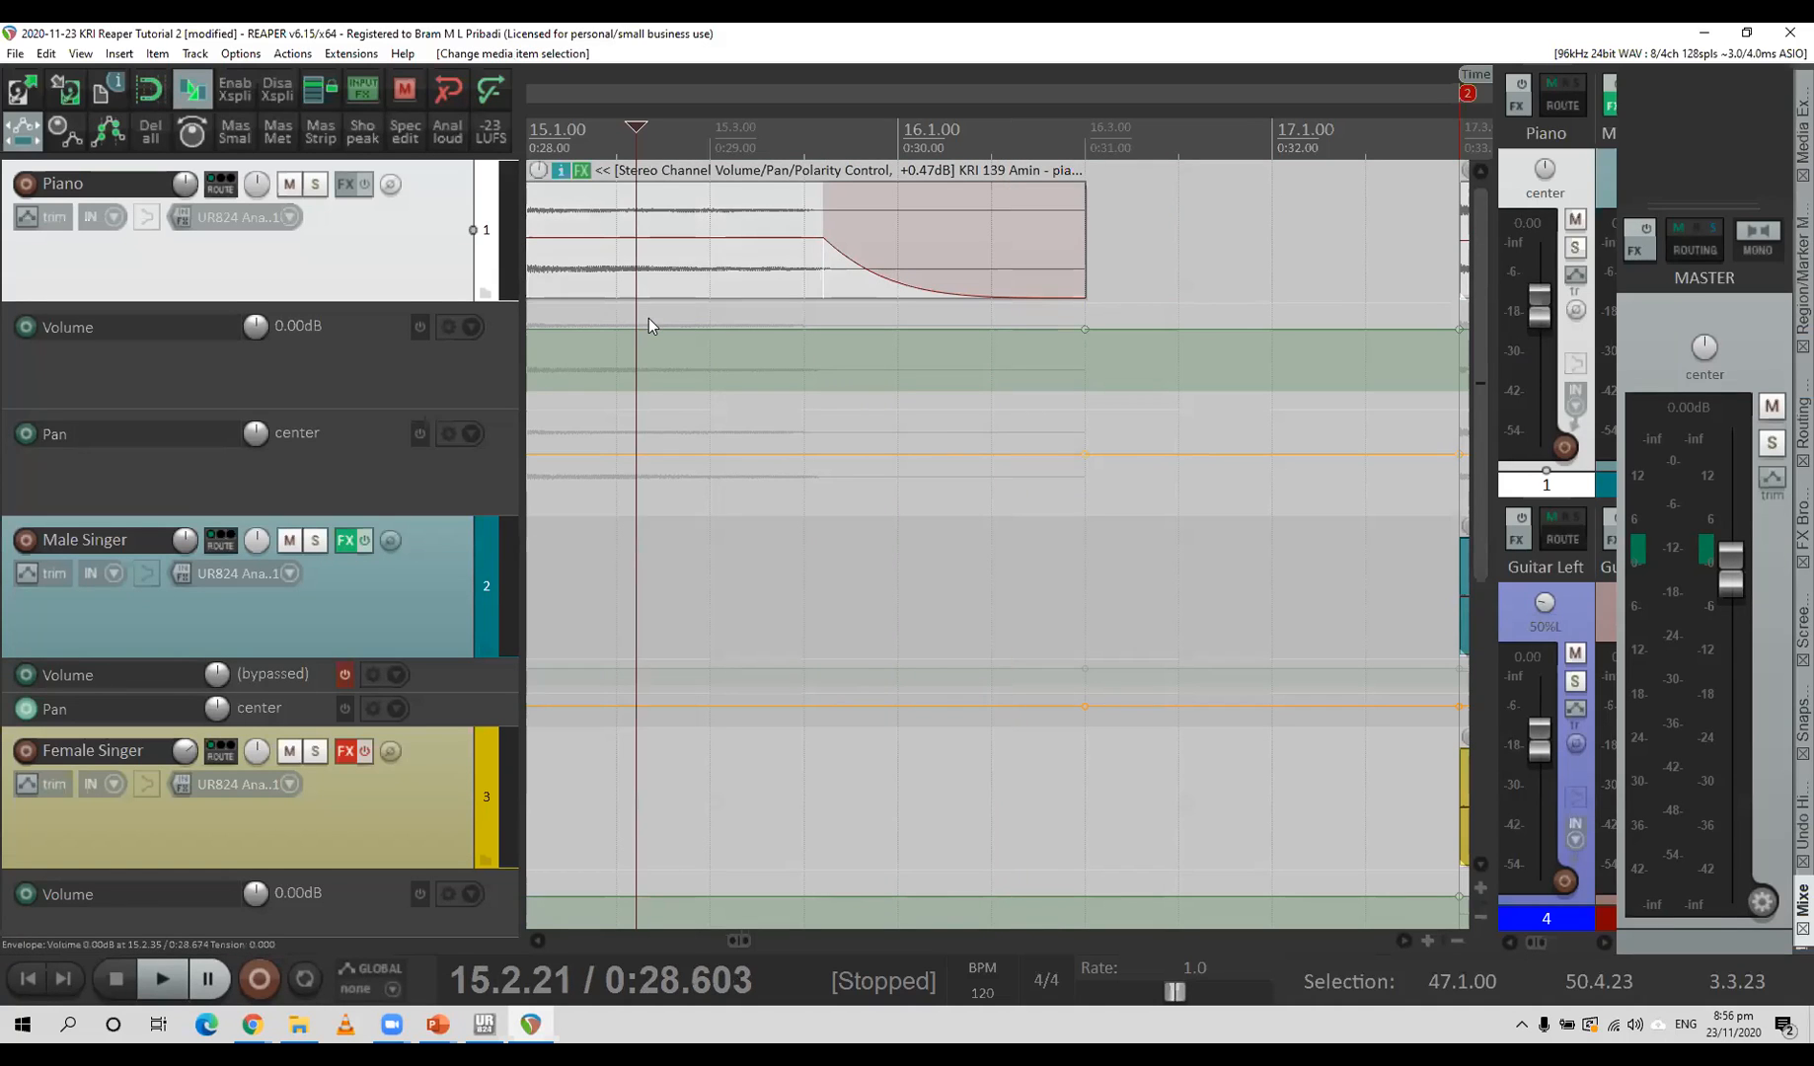
{"action": "key", "text": "s"}
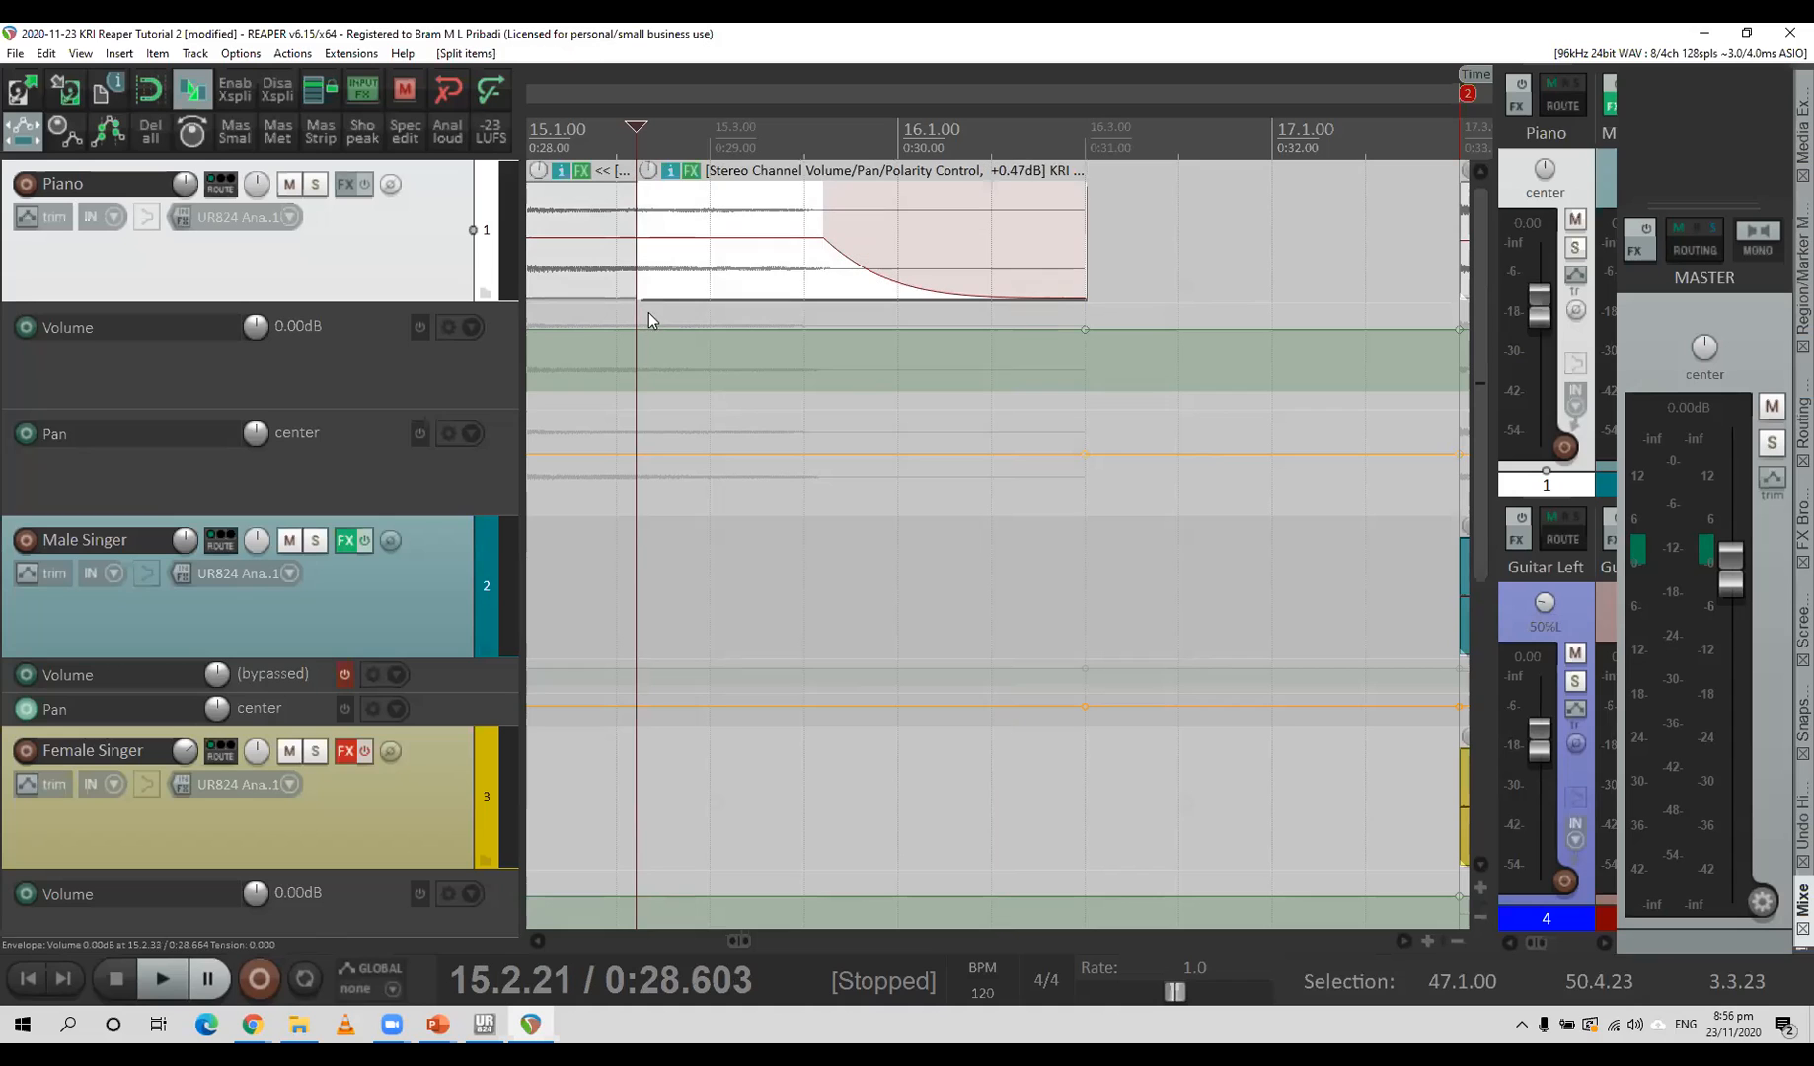
{"action": "scroll", "coordinate": [660, 286], "scroll_direction": "up", "scroll_amount": 5}
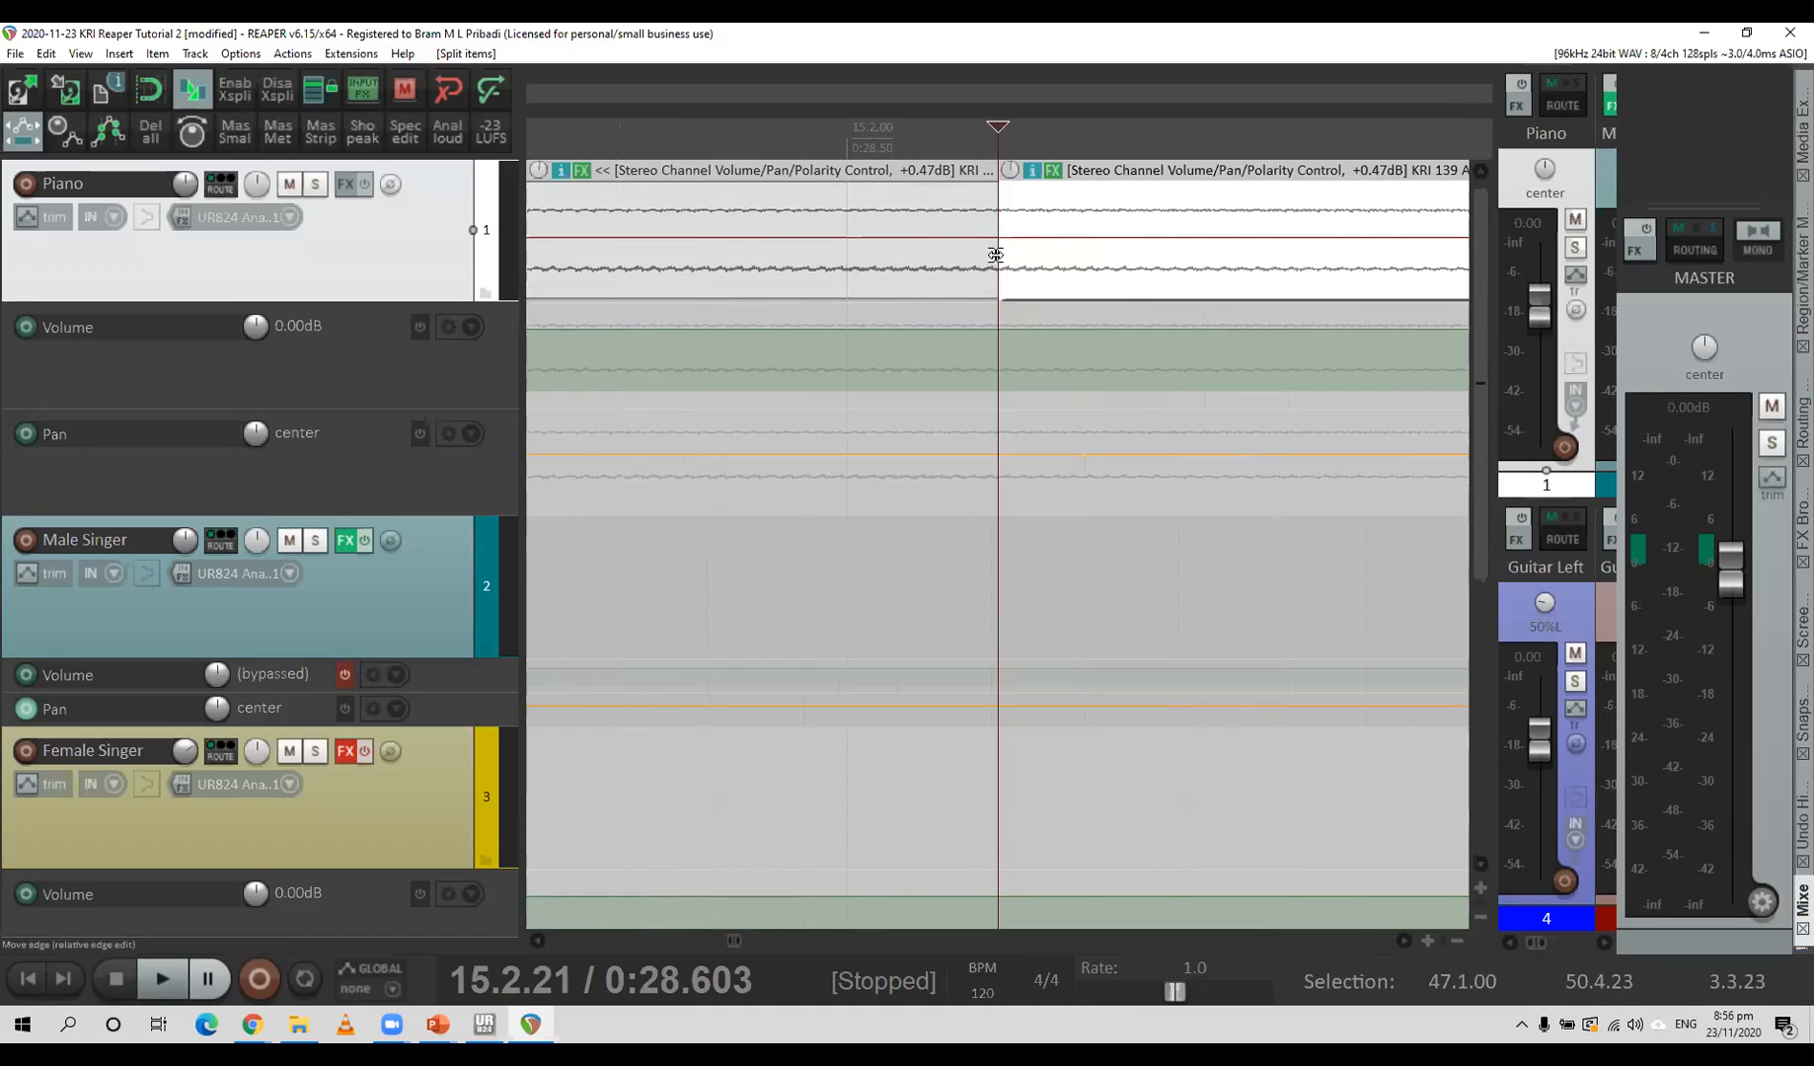
{"action": "left_click_drag", "start_coordinate": [996, 254], "coordinate": [1108, 262]}
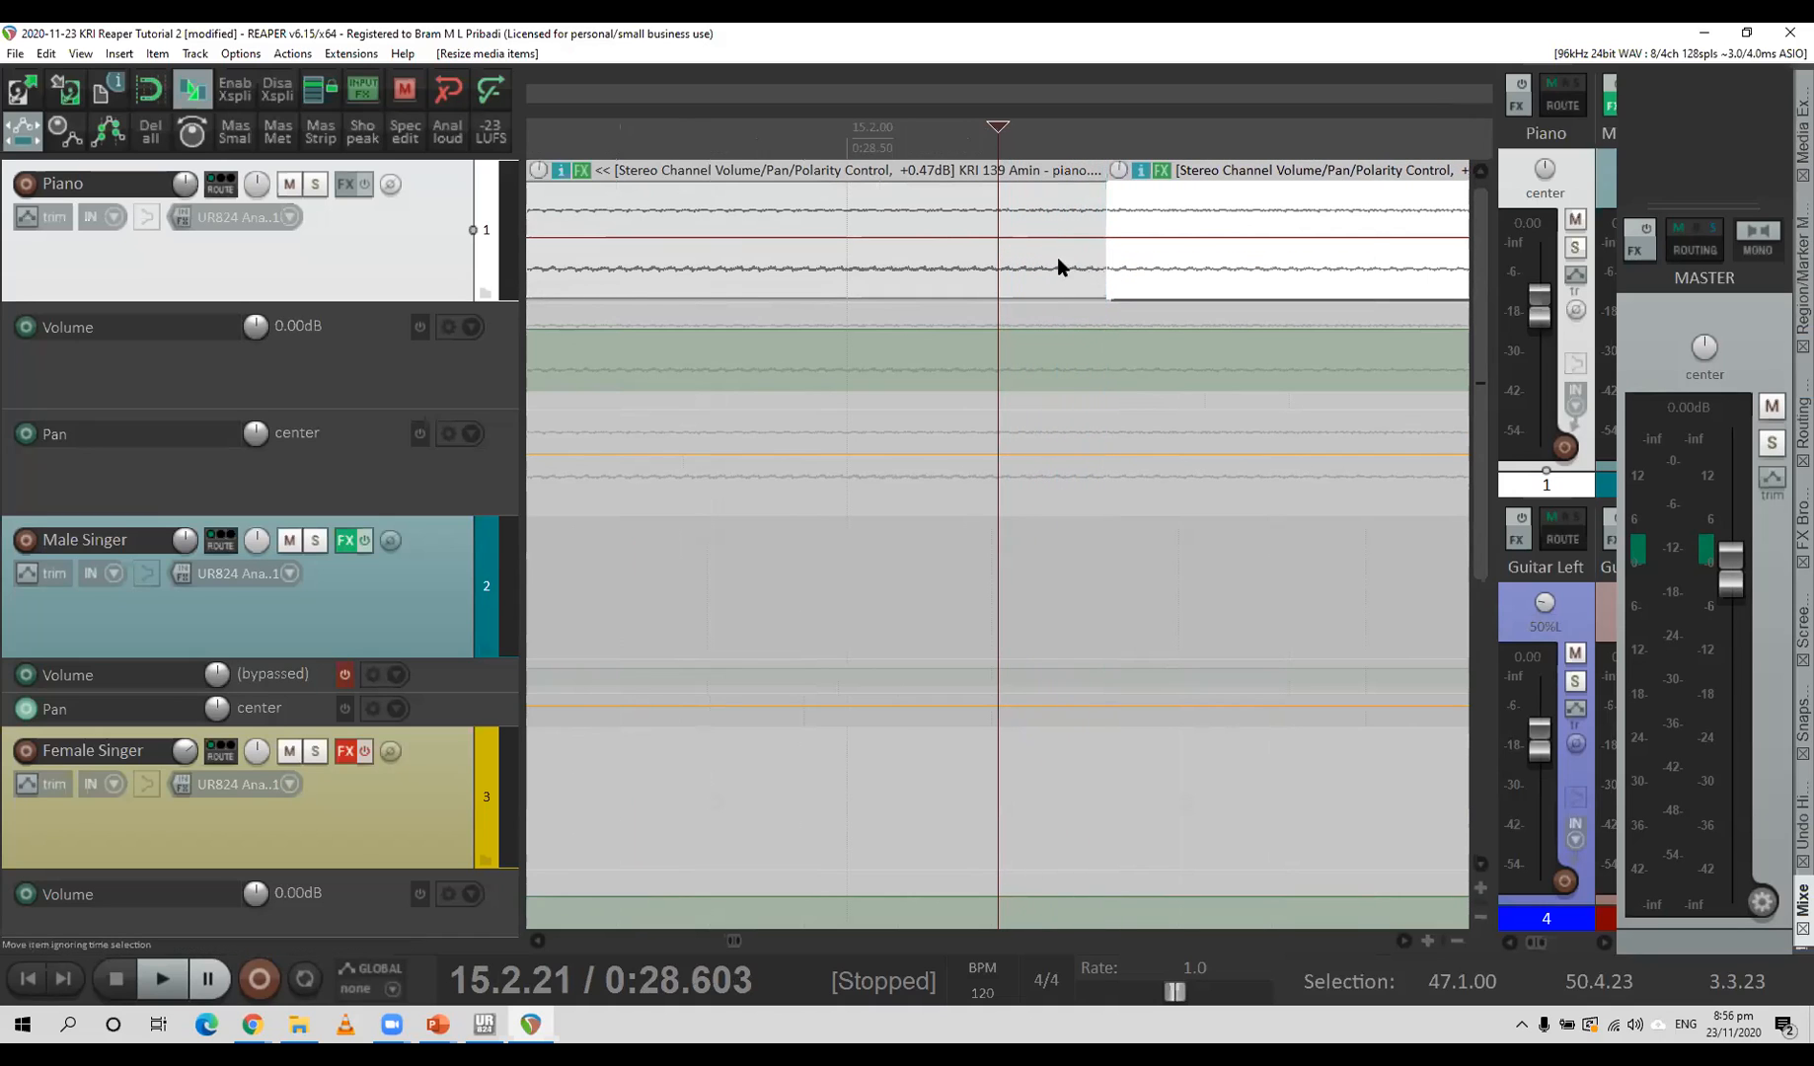
{"action": "left_click_drag", "start_coordinate": [1108, 252], "coordinate": [1056, 257]}
Set the time selection to the Time Alignment Vocal 1 region and show its start up close.
{"action": "scroll", "coordinate": [1105, 390], "scroll_direction": "down", "scroll_amount": 1}
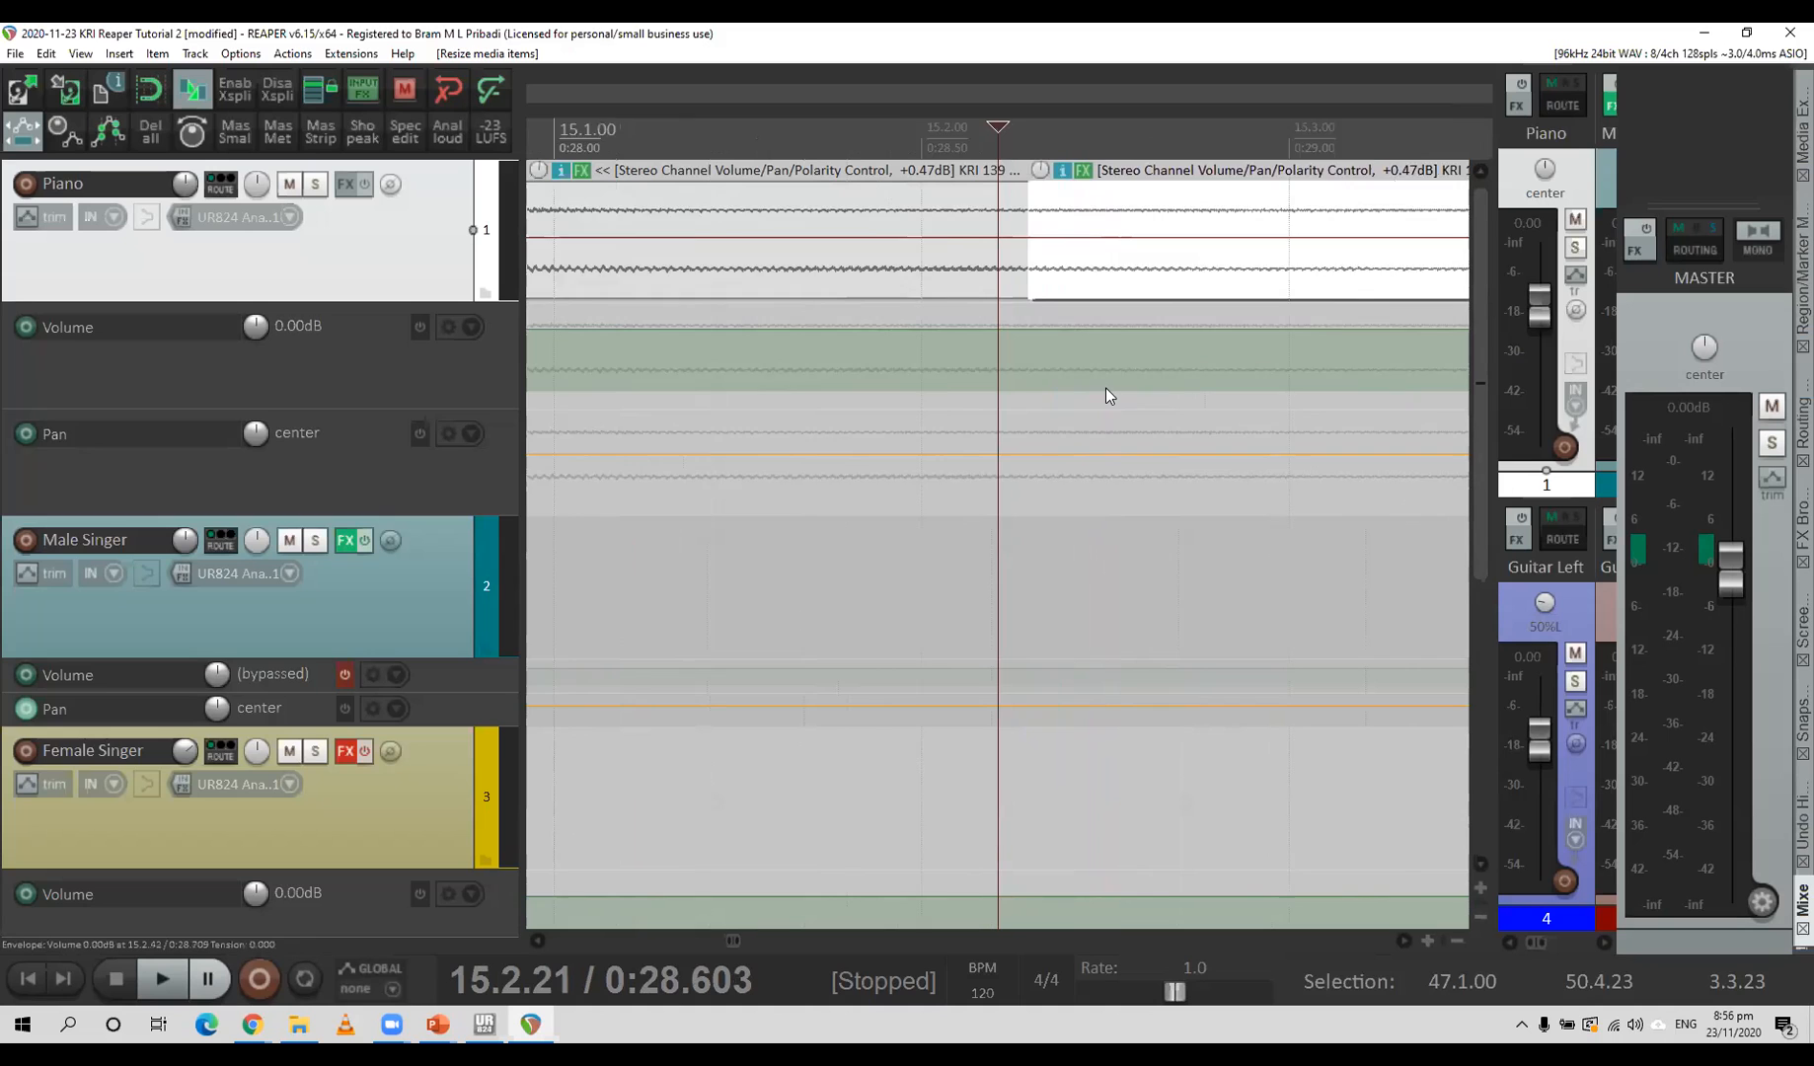
{"action": "scroll", "coordinate": [1105, 388], "scroll_direction": "down", "scroll_amount": 3}
{"action": "scroll", "coordinate": [1119, 376], "scroll_direction": "down", "scroll_amount": 6}
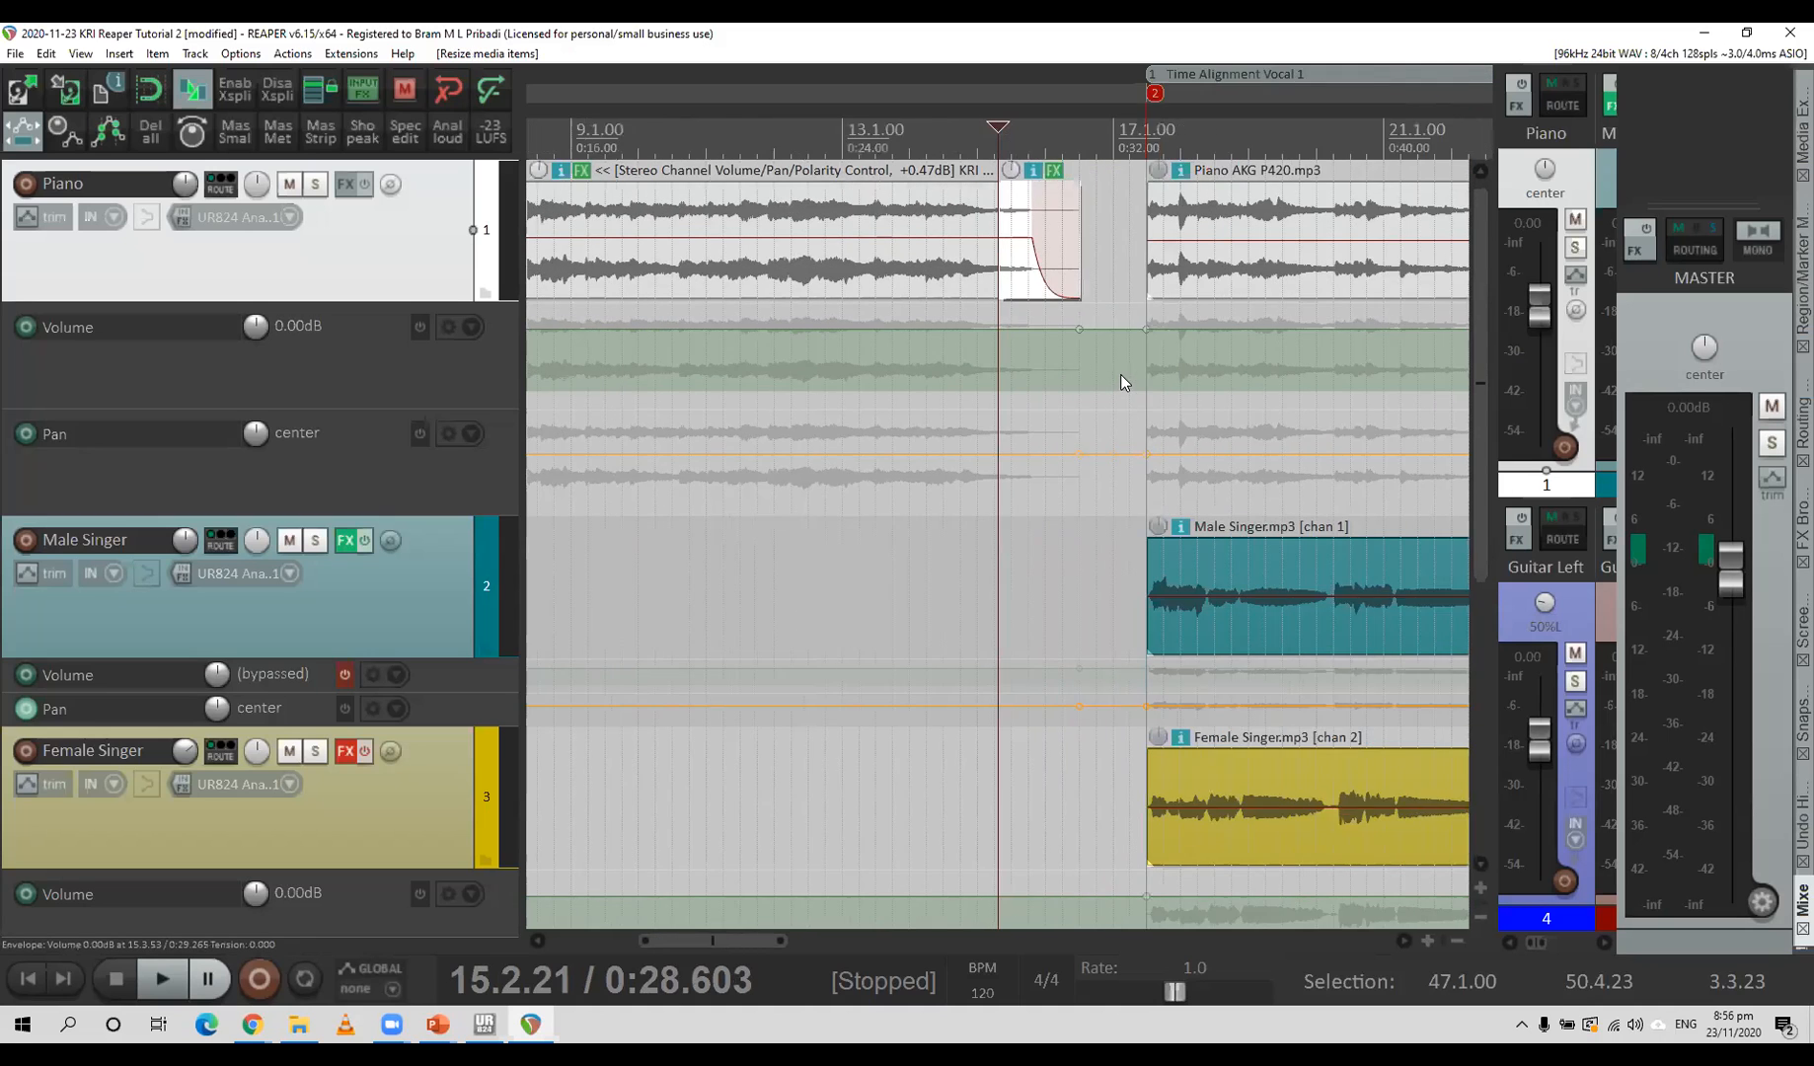
{"action": "left_click", "coordinate": [1200, 74]}
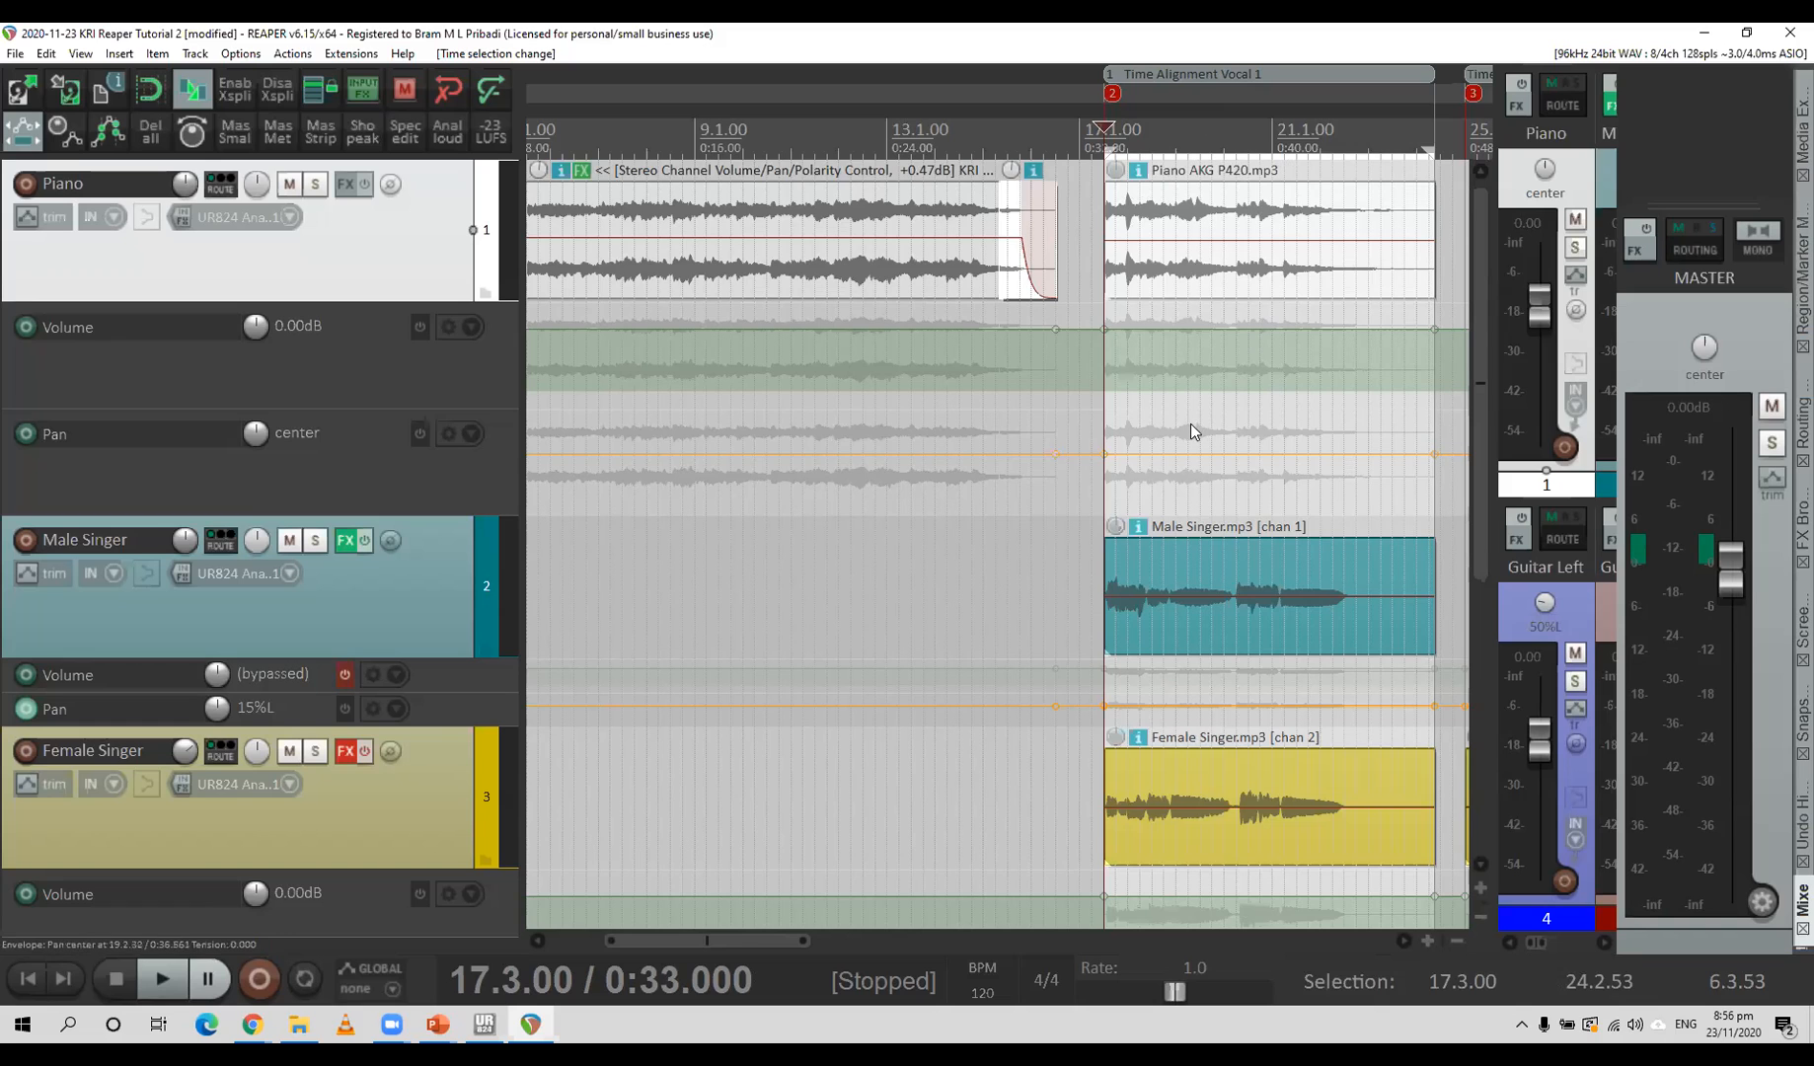
{"action": "scroll", "coordinate": [1202, 464], "scroll_direction": "up", "scroll_amount": 6}
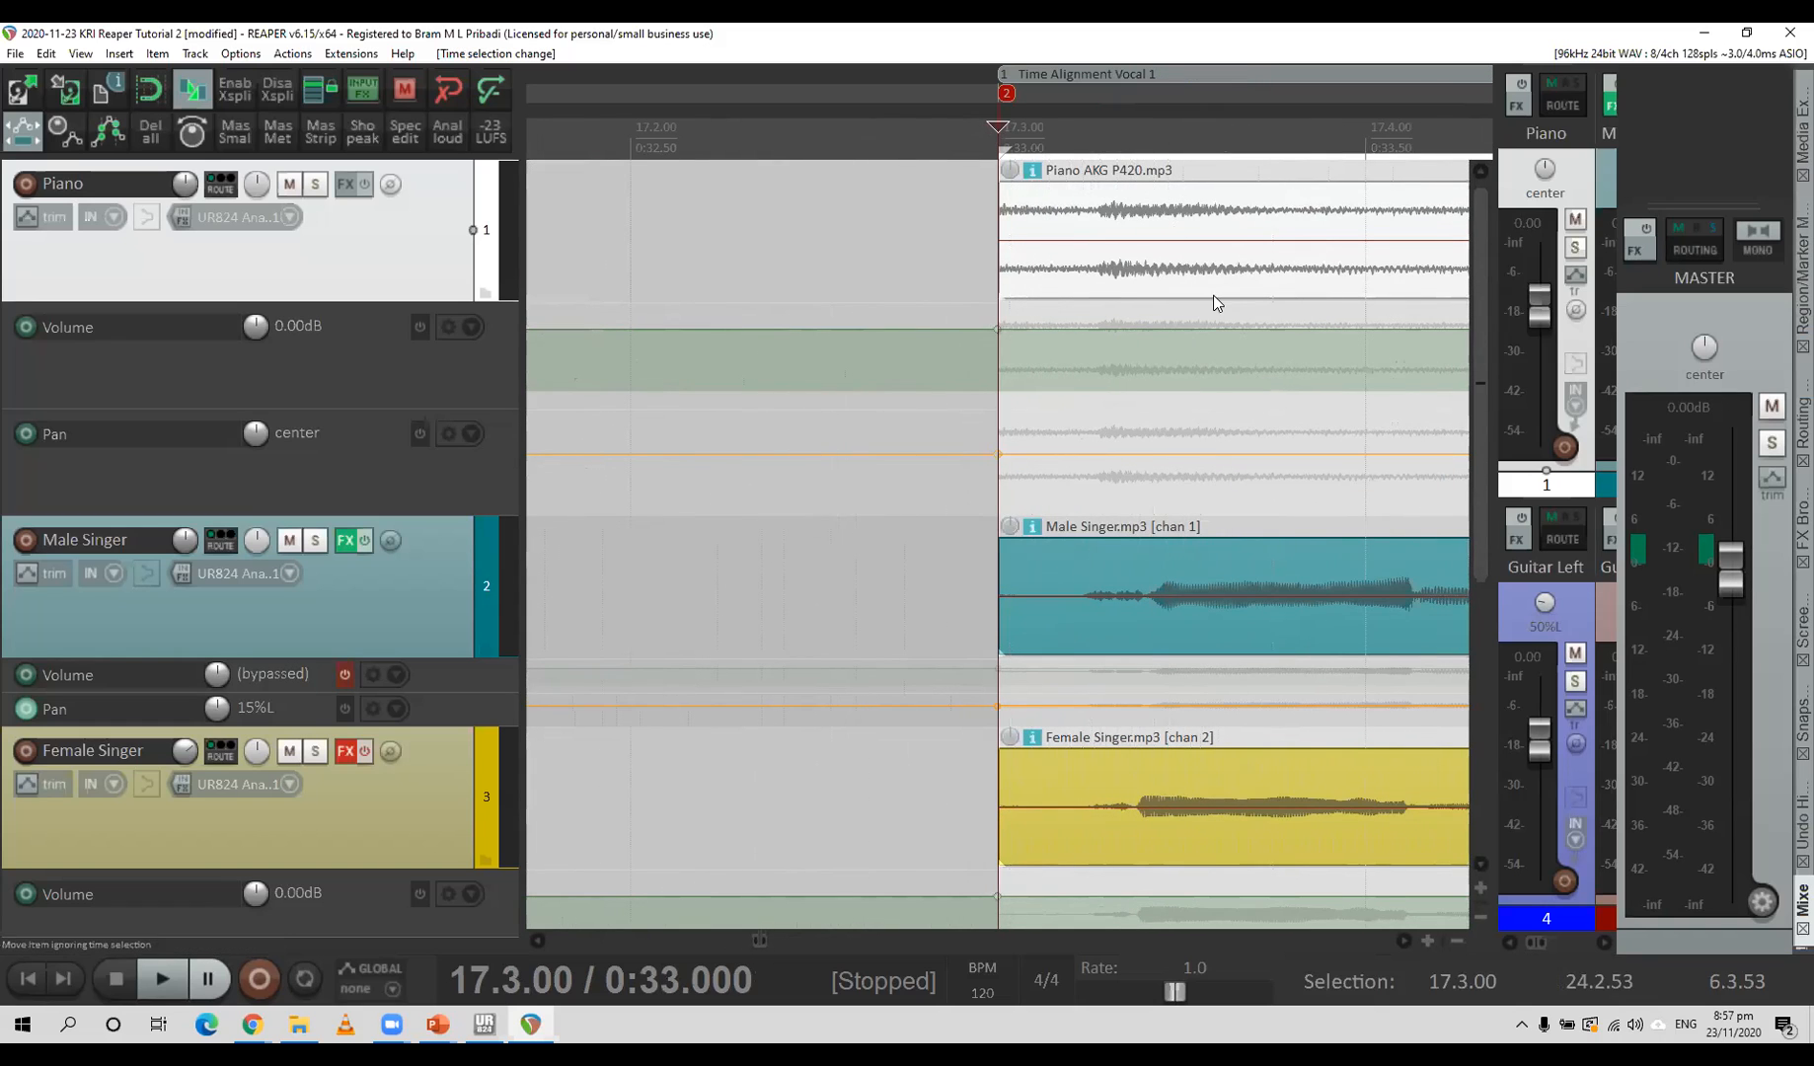
Play a short part from the start of the region and lower the master volume to -10.5 dB.
{"action": "key", "text": "space"}
{"action": "key", "text": "space"}
{"action": "left_click_drag", "start_coordinate": [1734, 587], "coordinate": [1750, 672]}
{"action": "left_click_drag", "start_coordinate": [1755, 686], "coordinate": [1755, 686]}
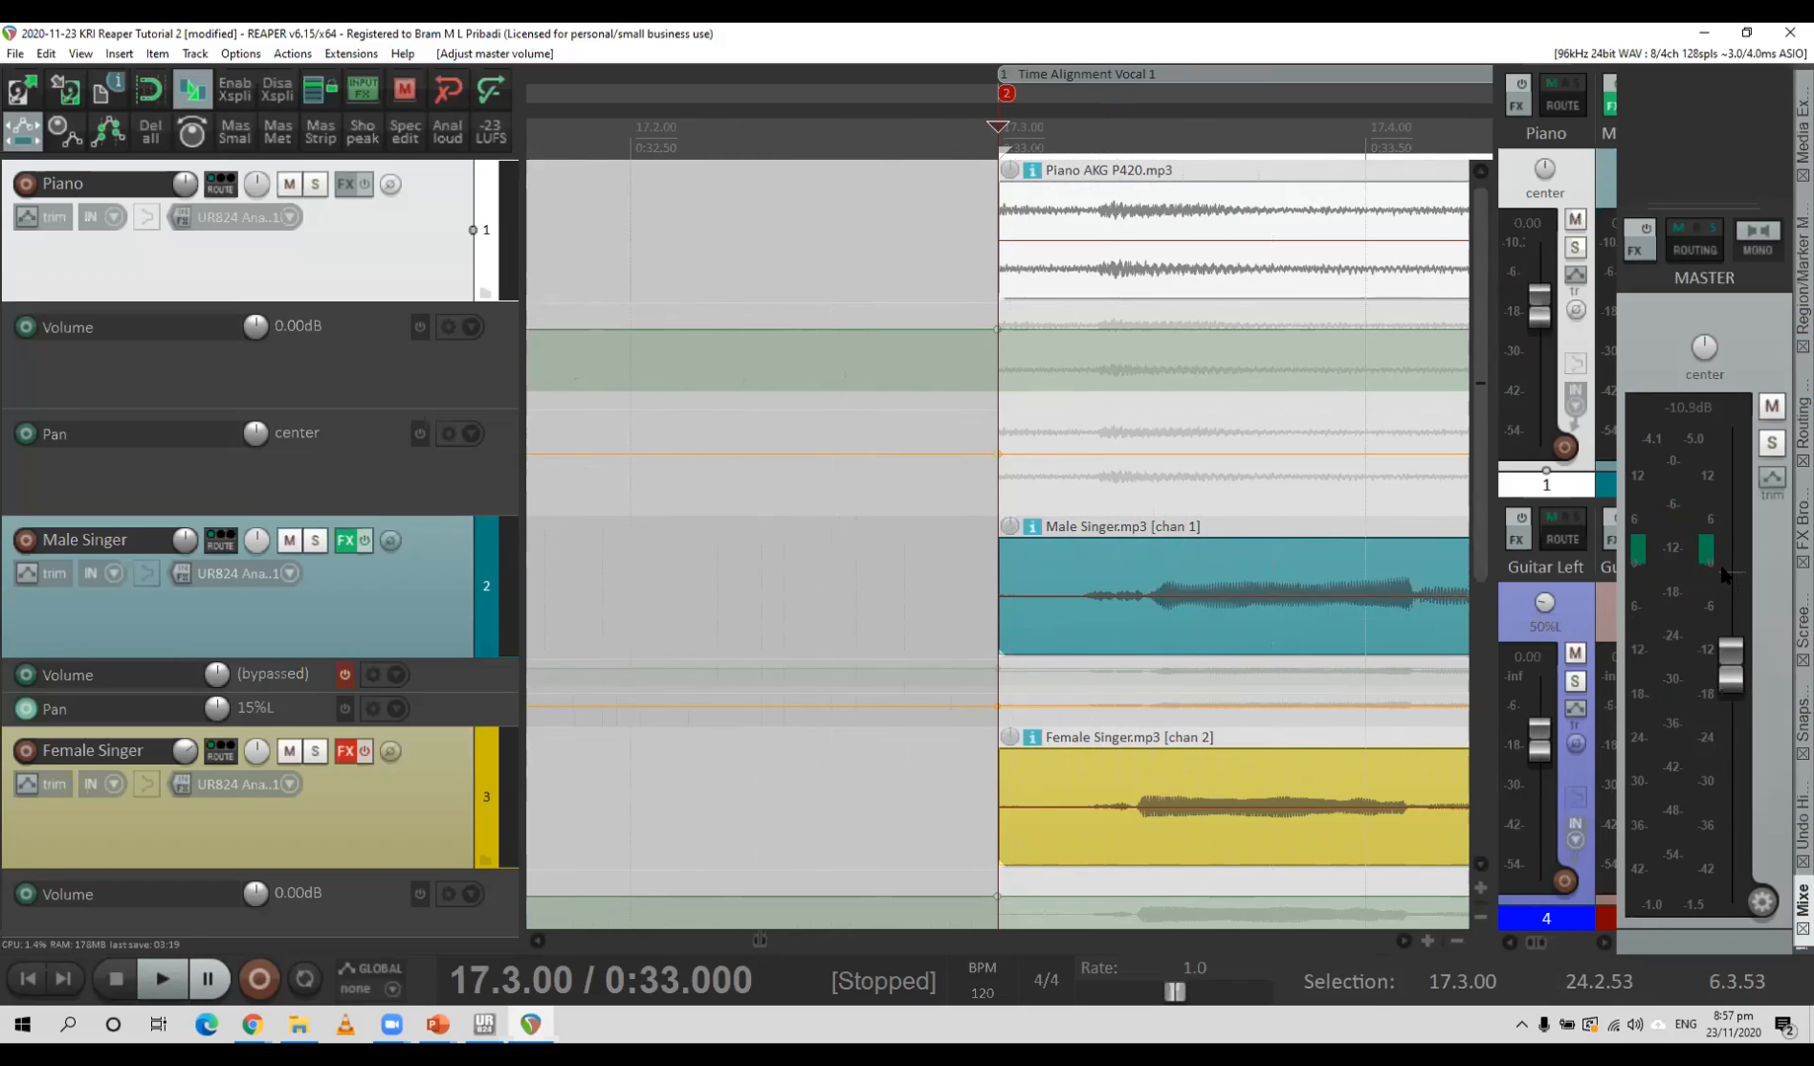
Add UR824 Mix 2 L (stereo/MC) as a hardware output for the master in the routing matrix.
{"action": "left_click", "coordinate": [1800, 426]}
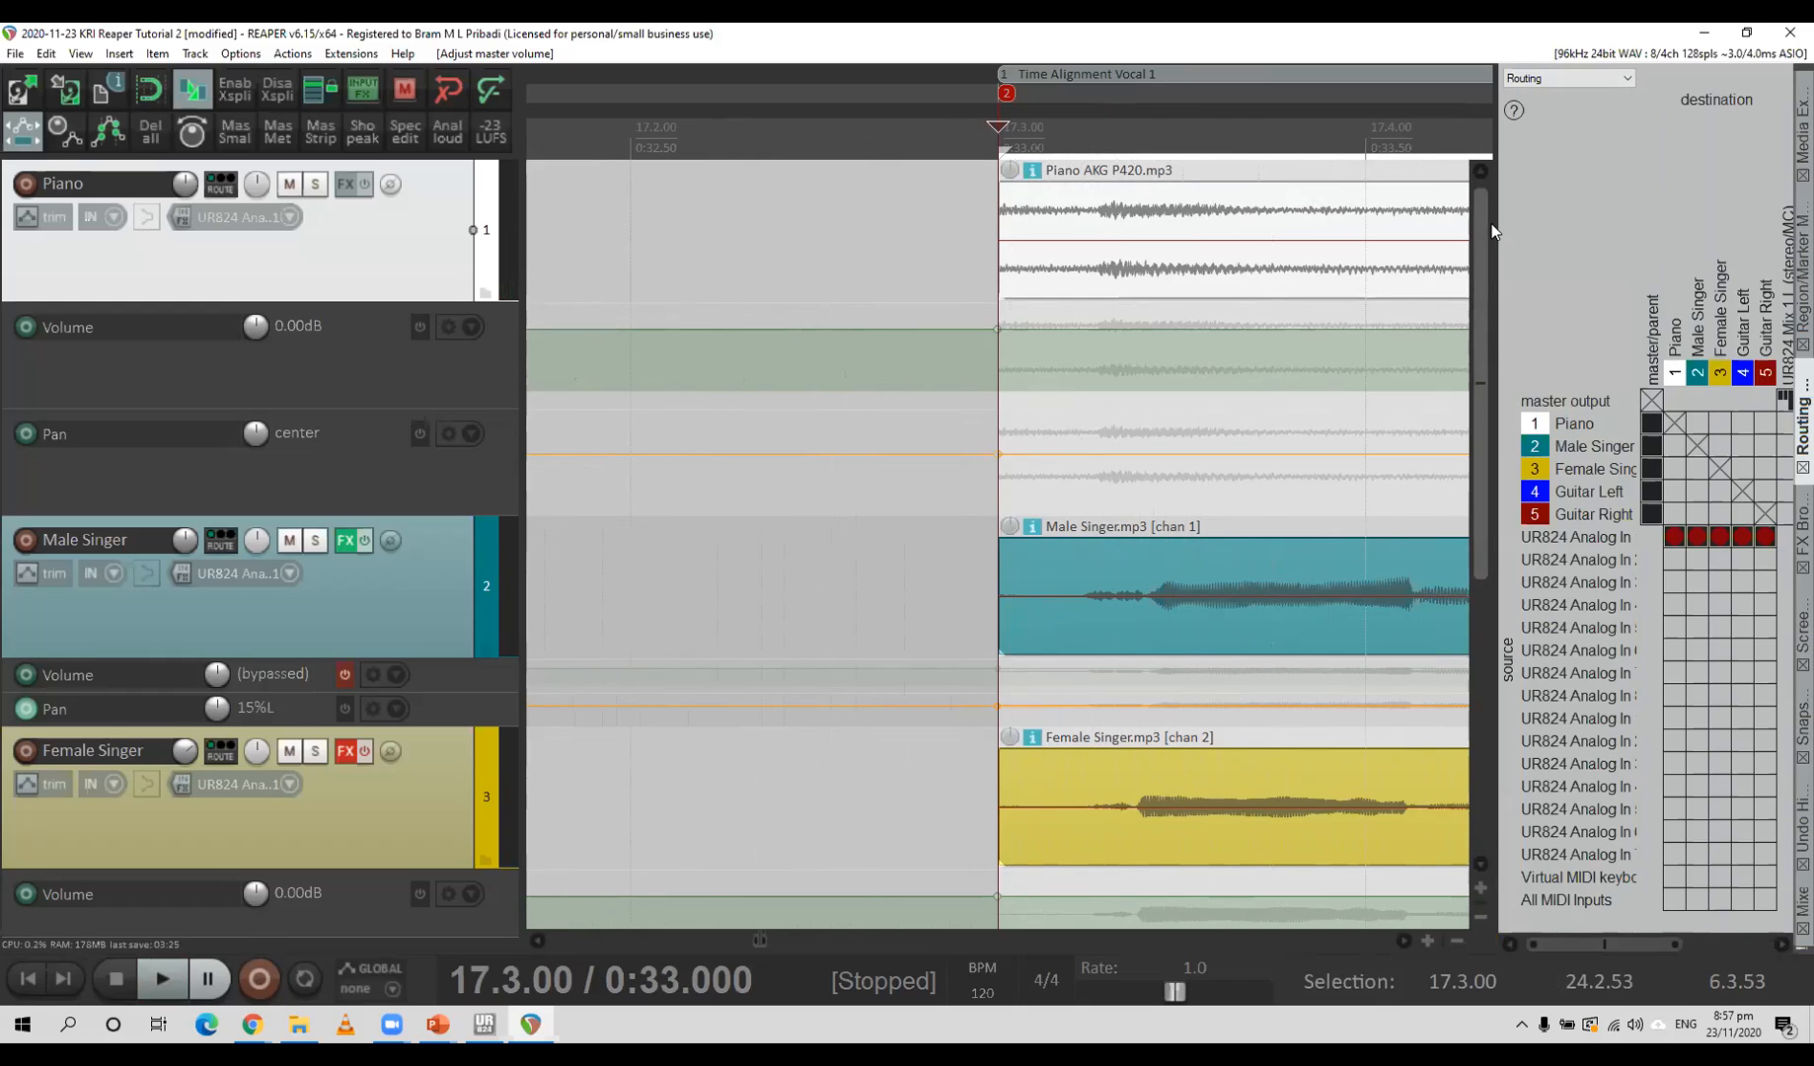
{"action": "left_click_drag", "start_coordinate": [1496, 223], "coordinate": [1253, 229]}
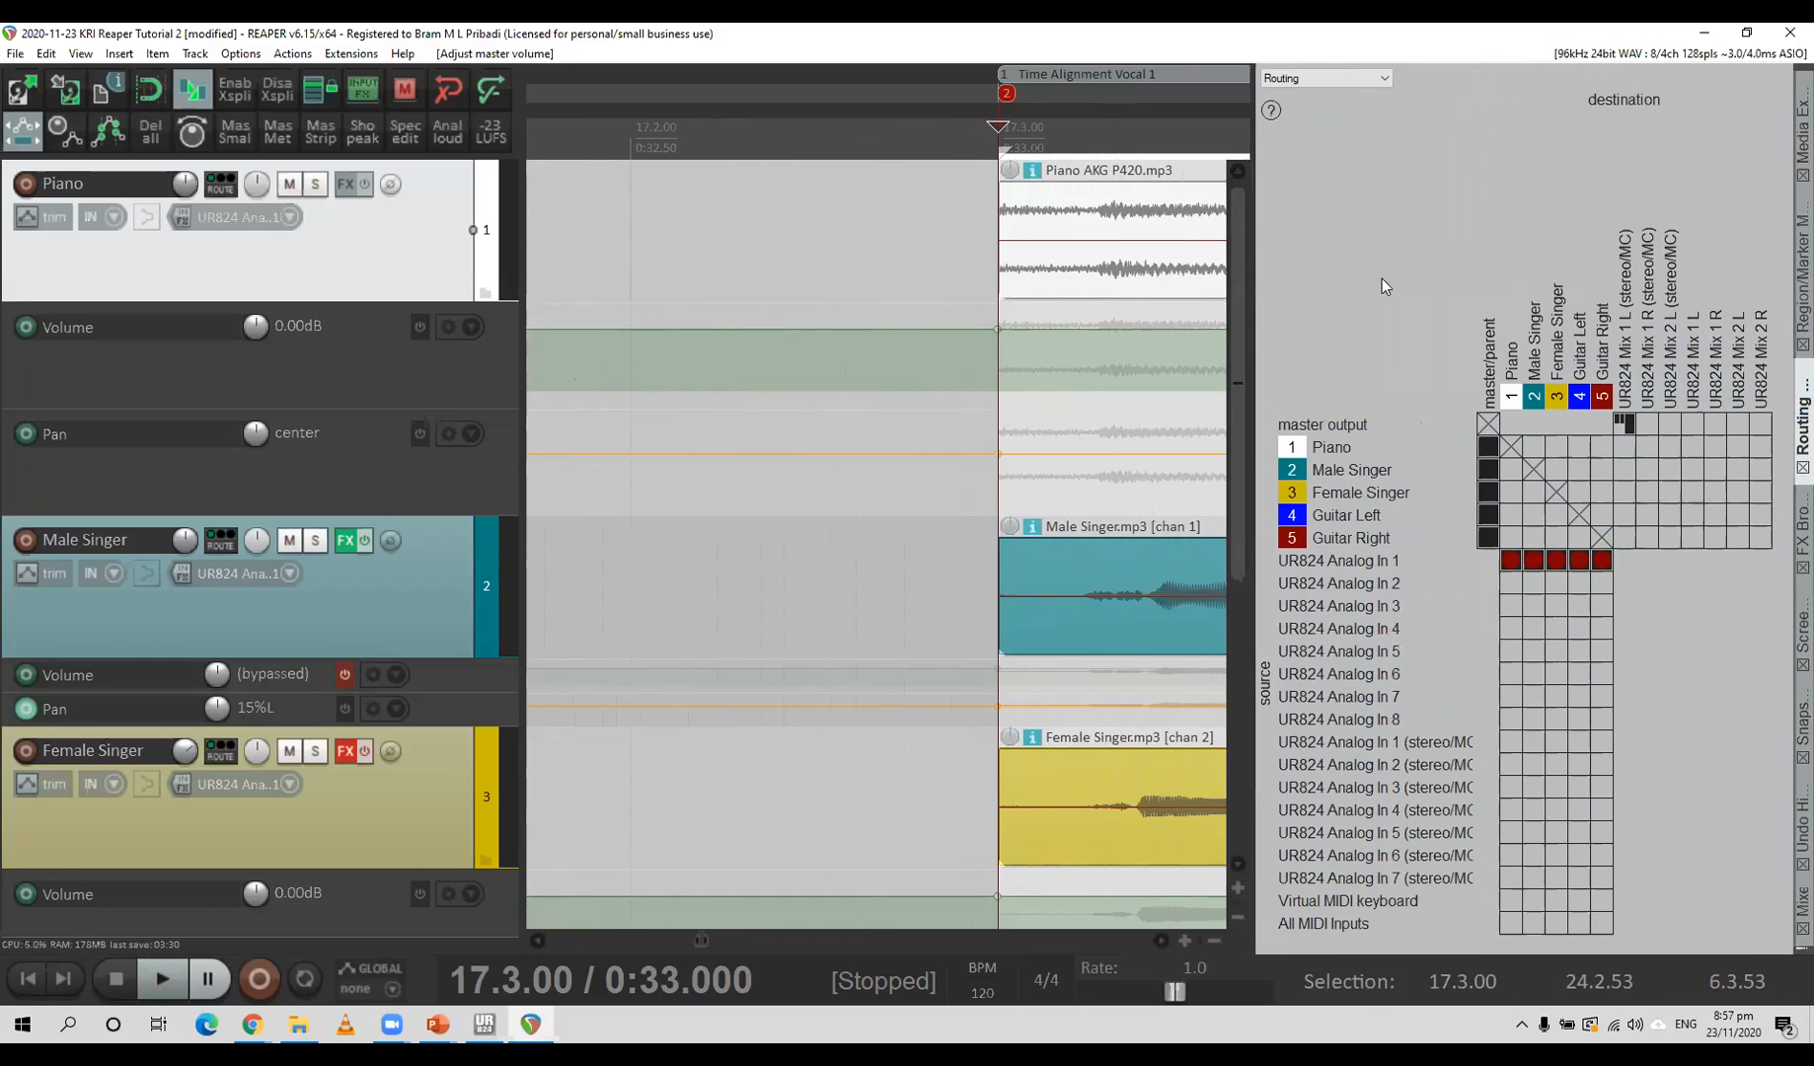
{"action": "left_click", "coordinate": [1670, 424]}
{"action": "left_click_drag", "start_coordinate": [1254, 350], "coordinate": [1553, 347]}
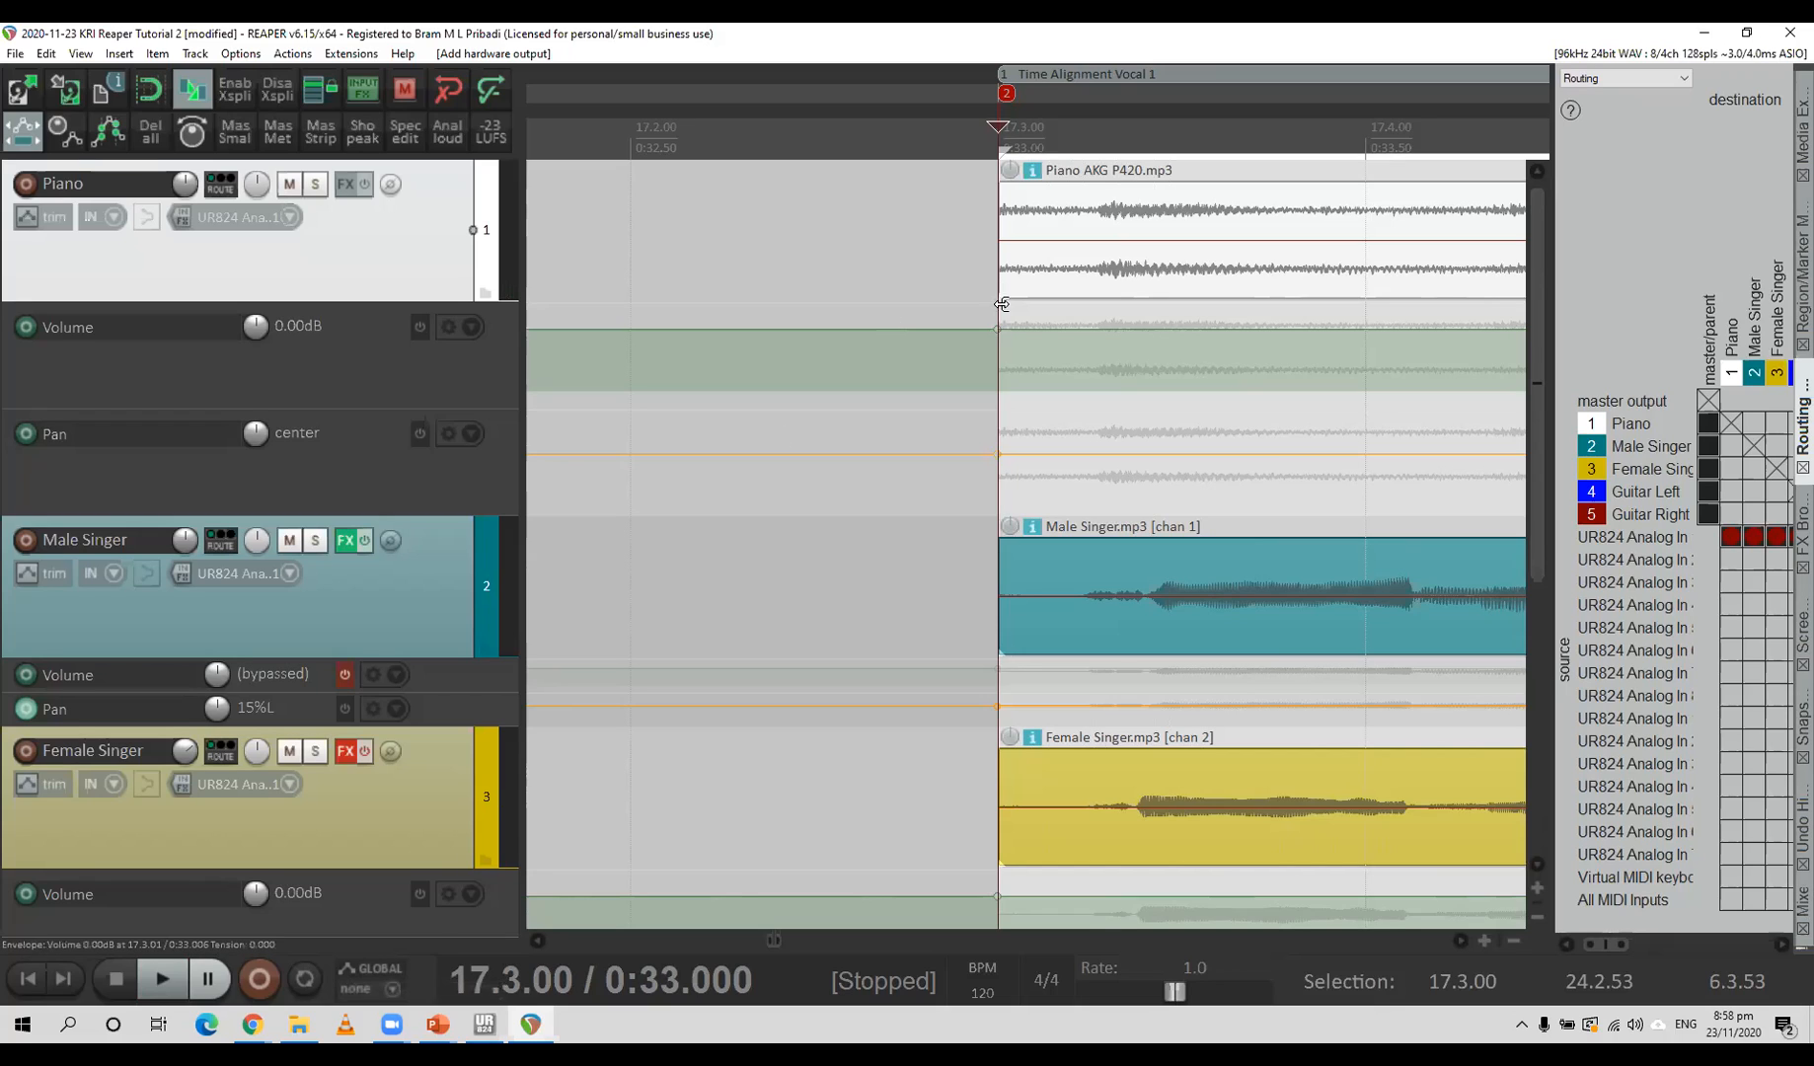
Place the edit cursor at 20.1.49 (0:38.245) and audition the vocal timing from there twice.
{"action": "scroll", "coordinate": [1135, 471], "scroll_direction": "down", "scroll_amount": 3}
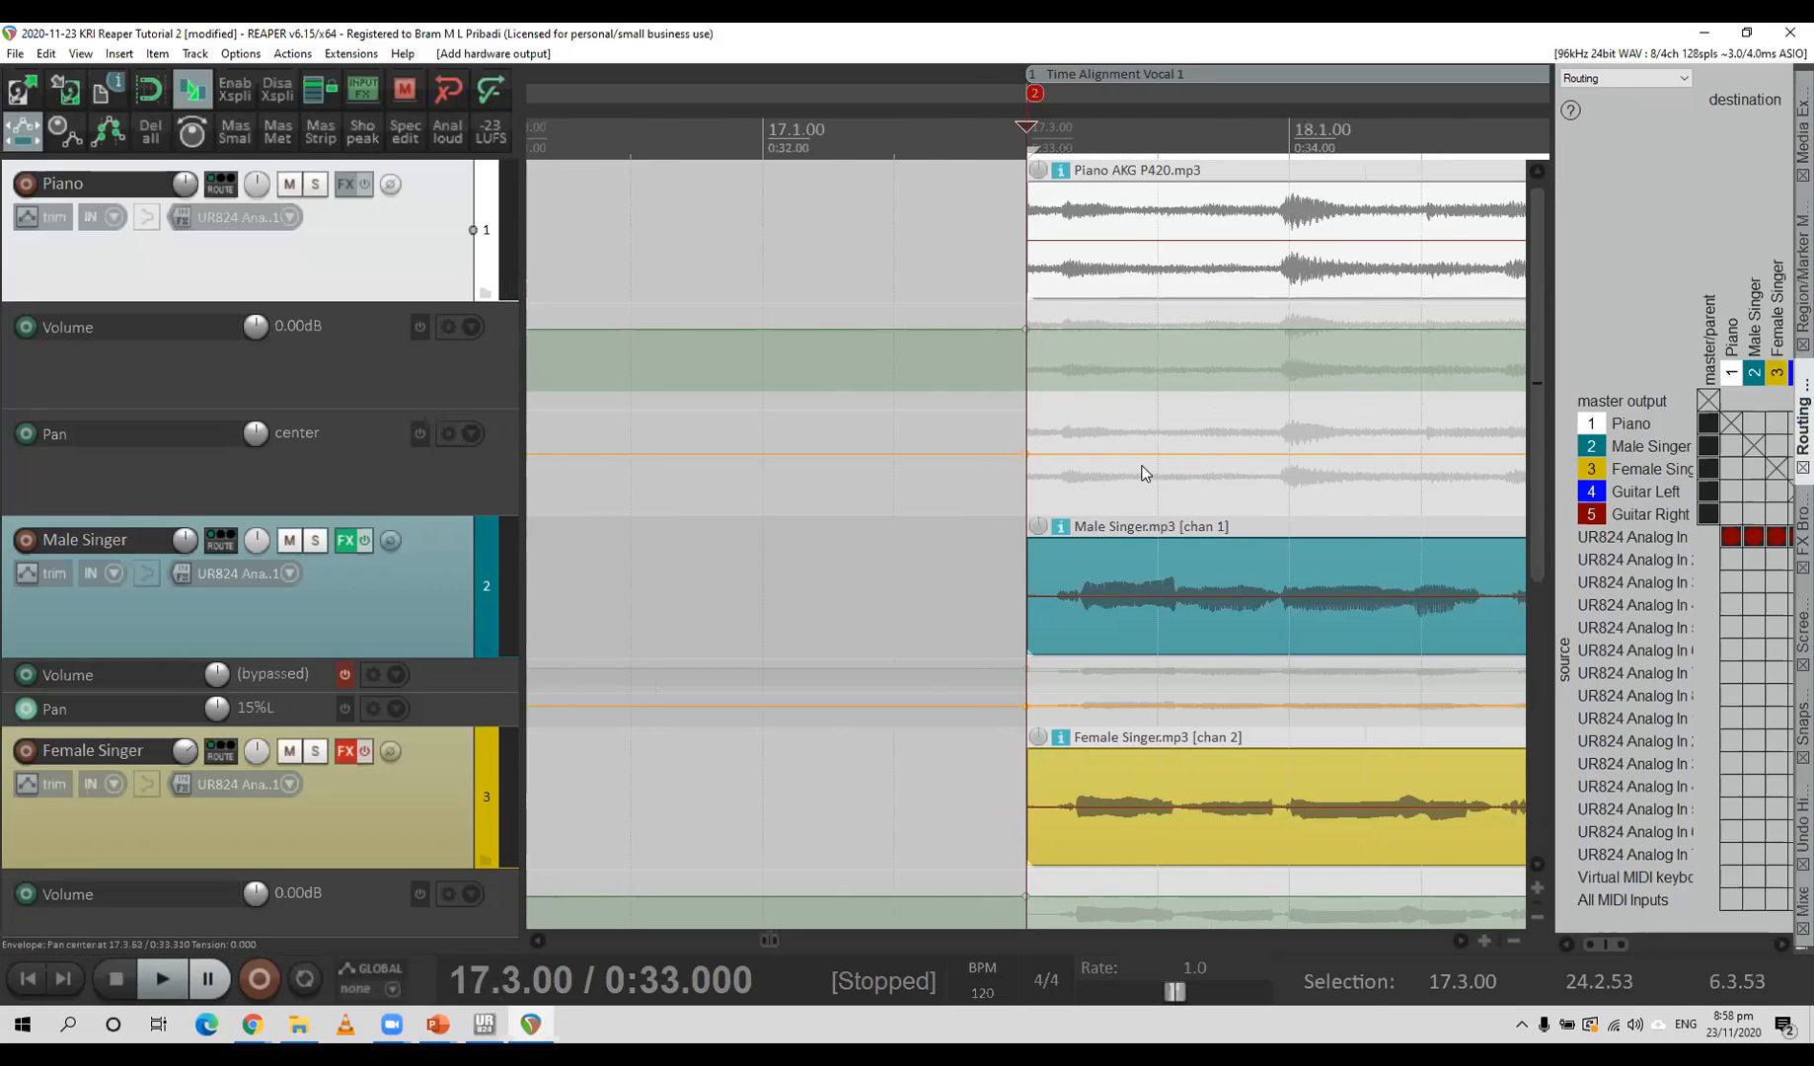
{"action": "scroll", "coordinate": [1143, 472], "scroll_direction": "down", "scroll_amount": 2}
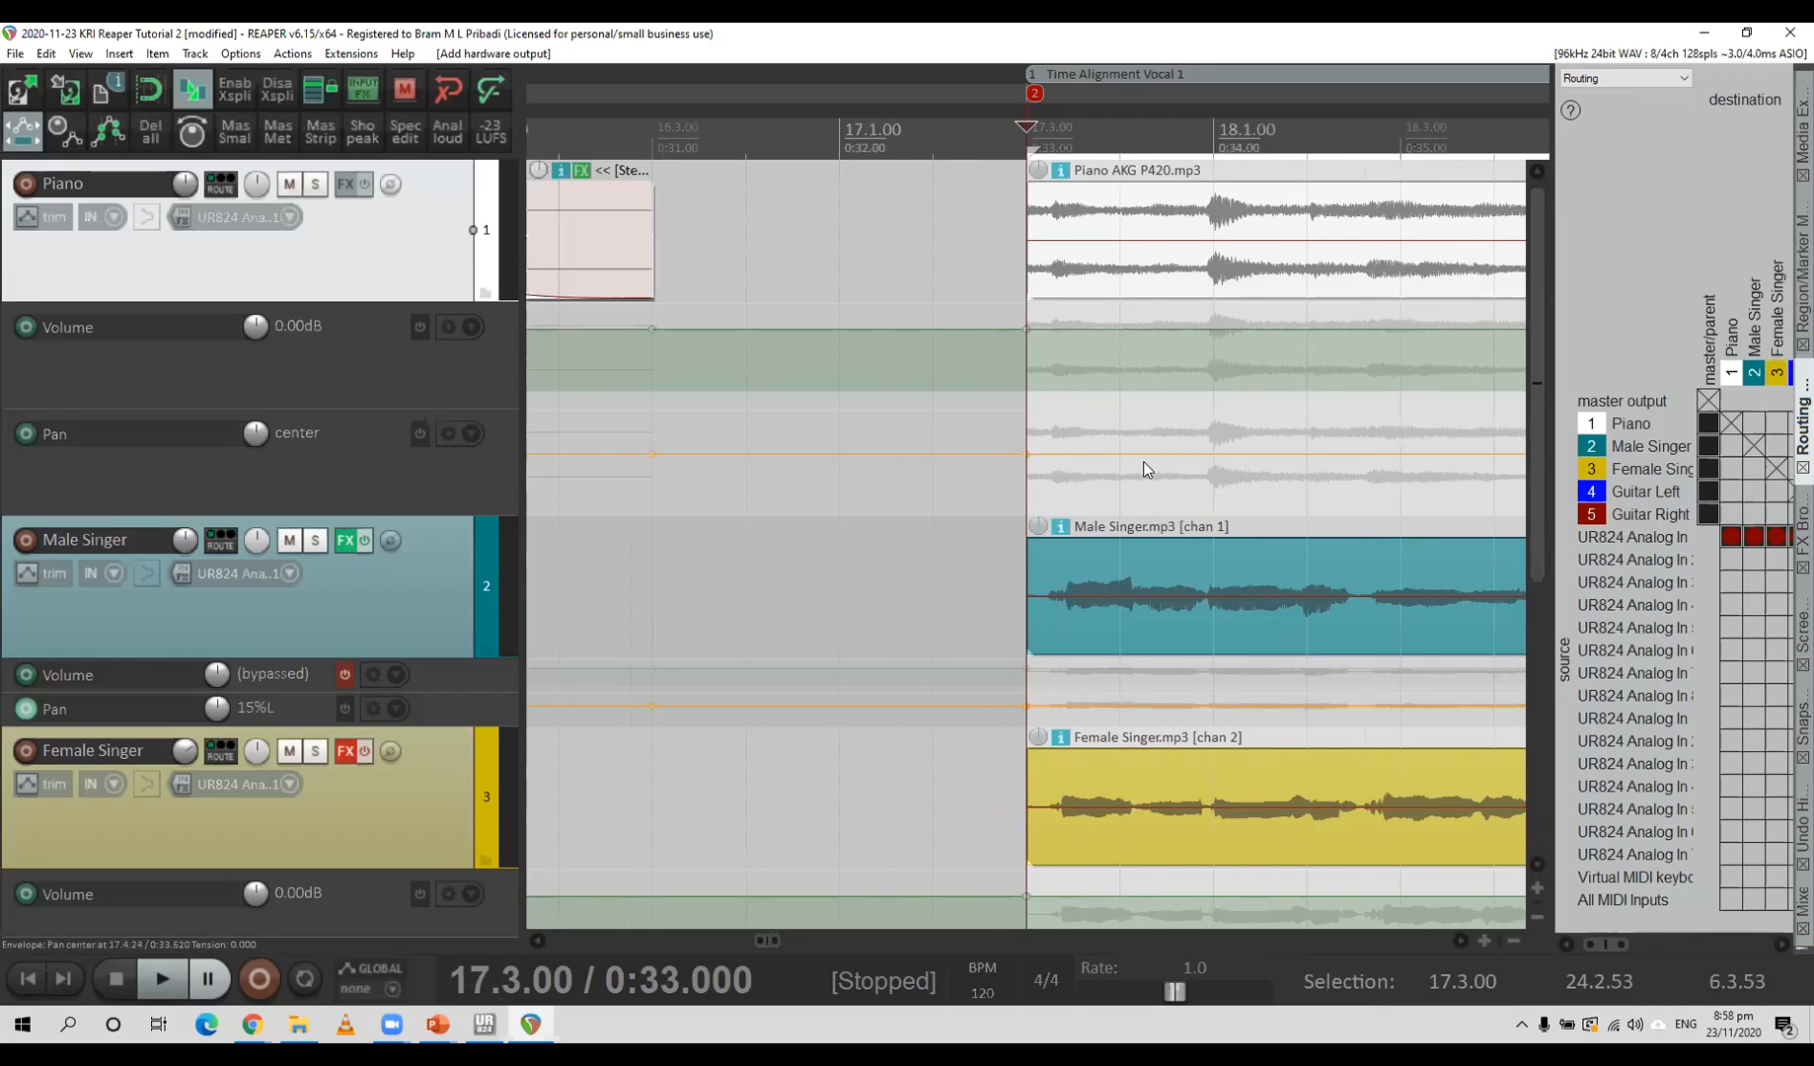
{"action": "left_click", "coordinate": [1202, 156]}
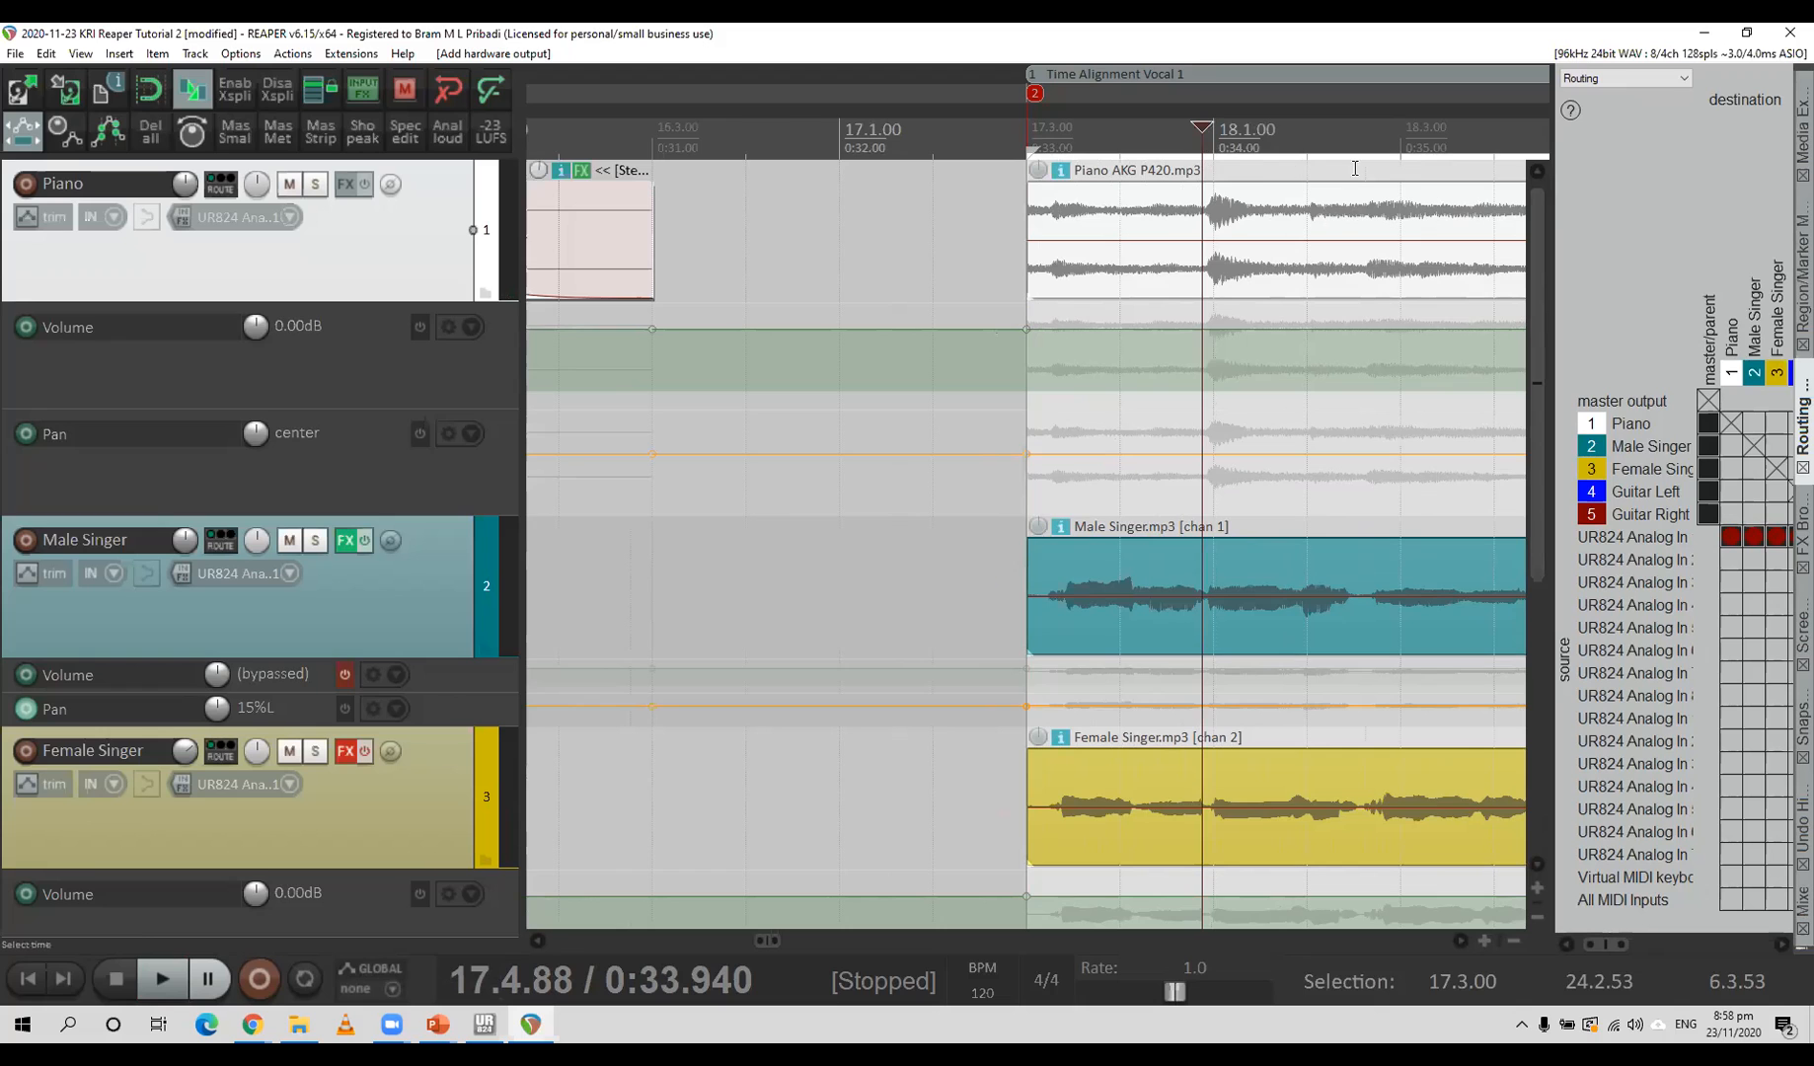
{"action": "scroll", "coordinate": [1395, 265], "scroll_direction": "down", "scroll_amount": 4}
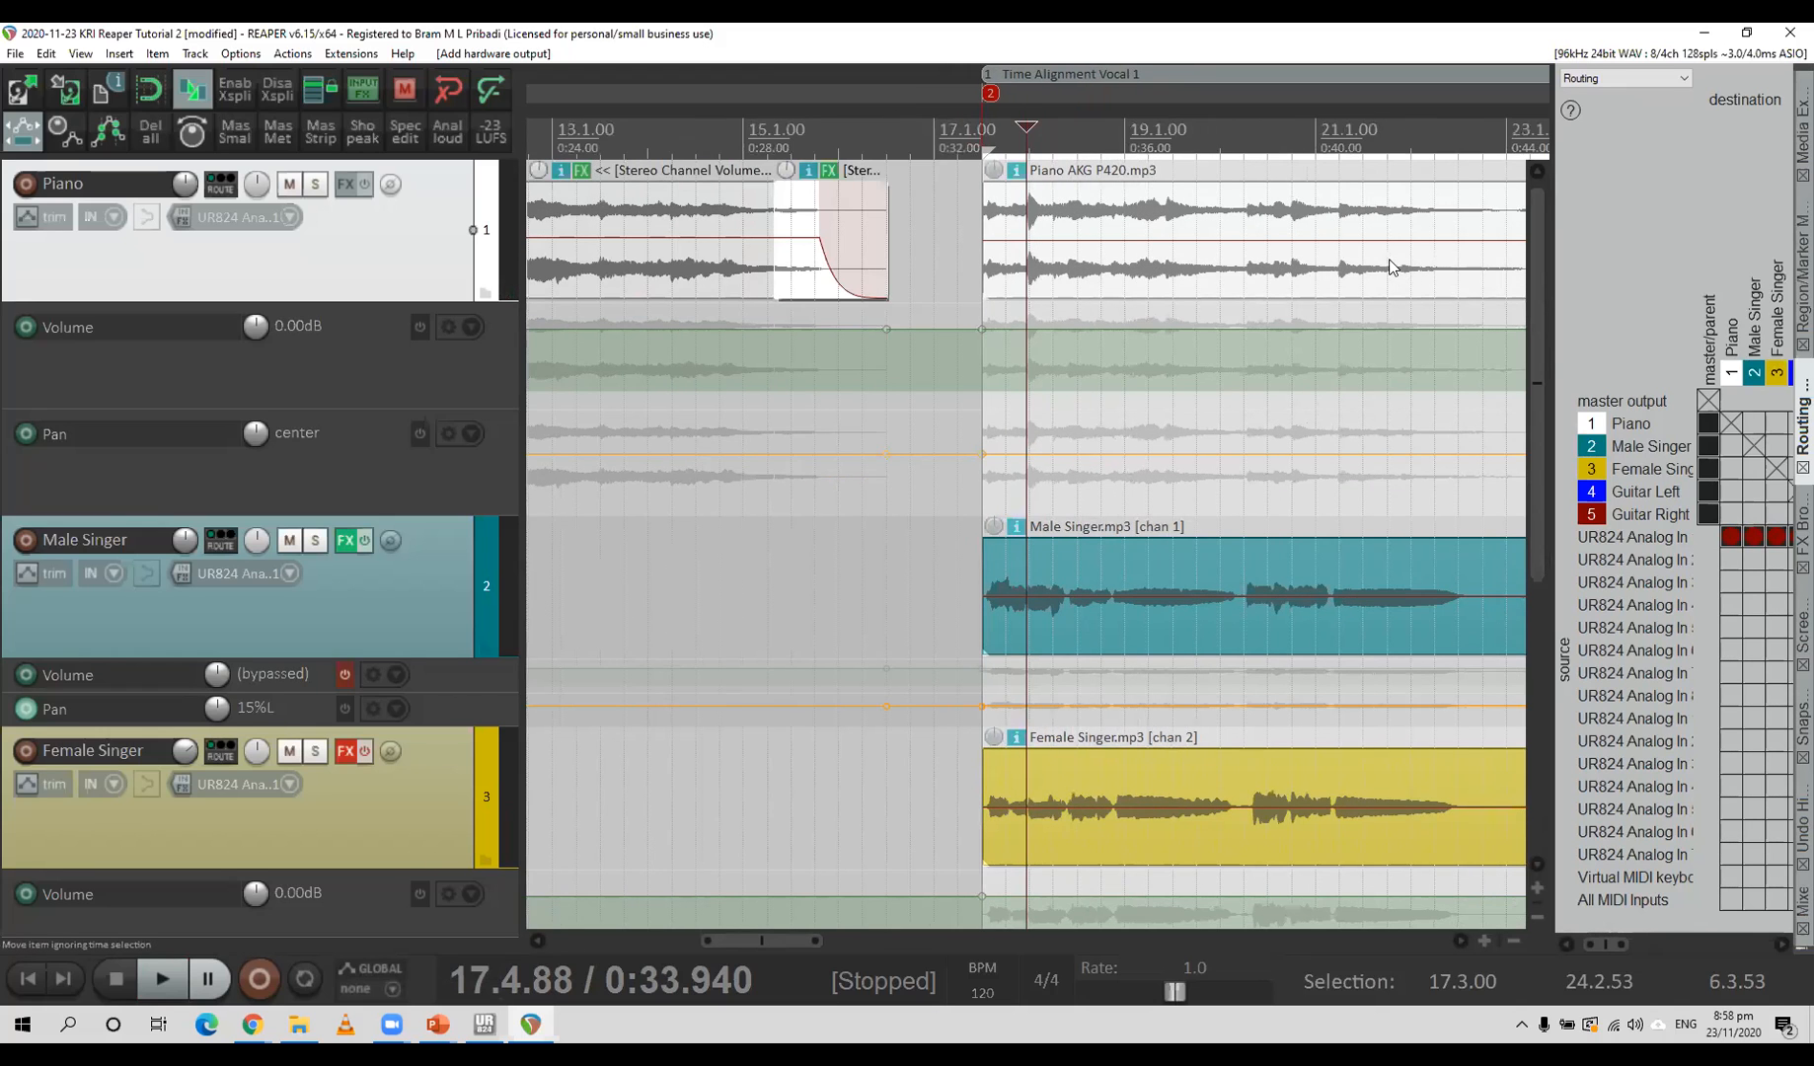
{"action": "left_click", "coordinate": [1232, 152]}
{"action": "scroll", "coordinate": [1362, 301], "scroll_direction": "up", "scroll_amount": 6}
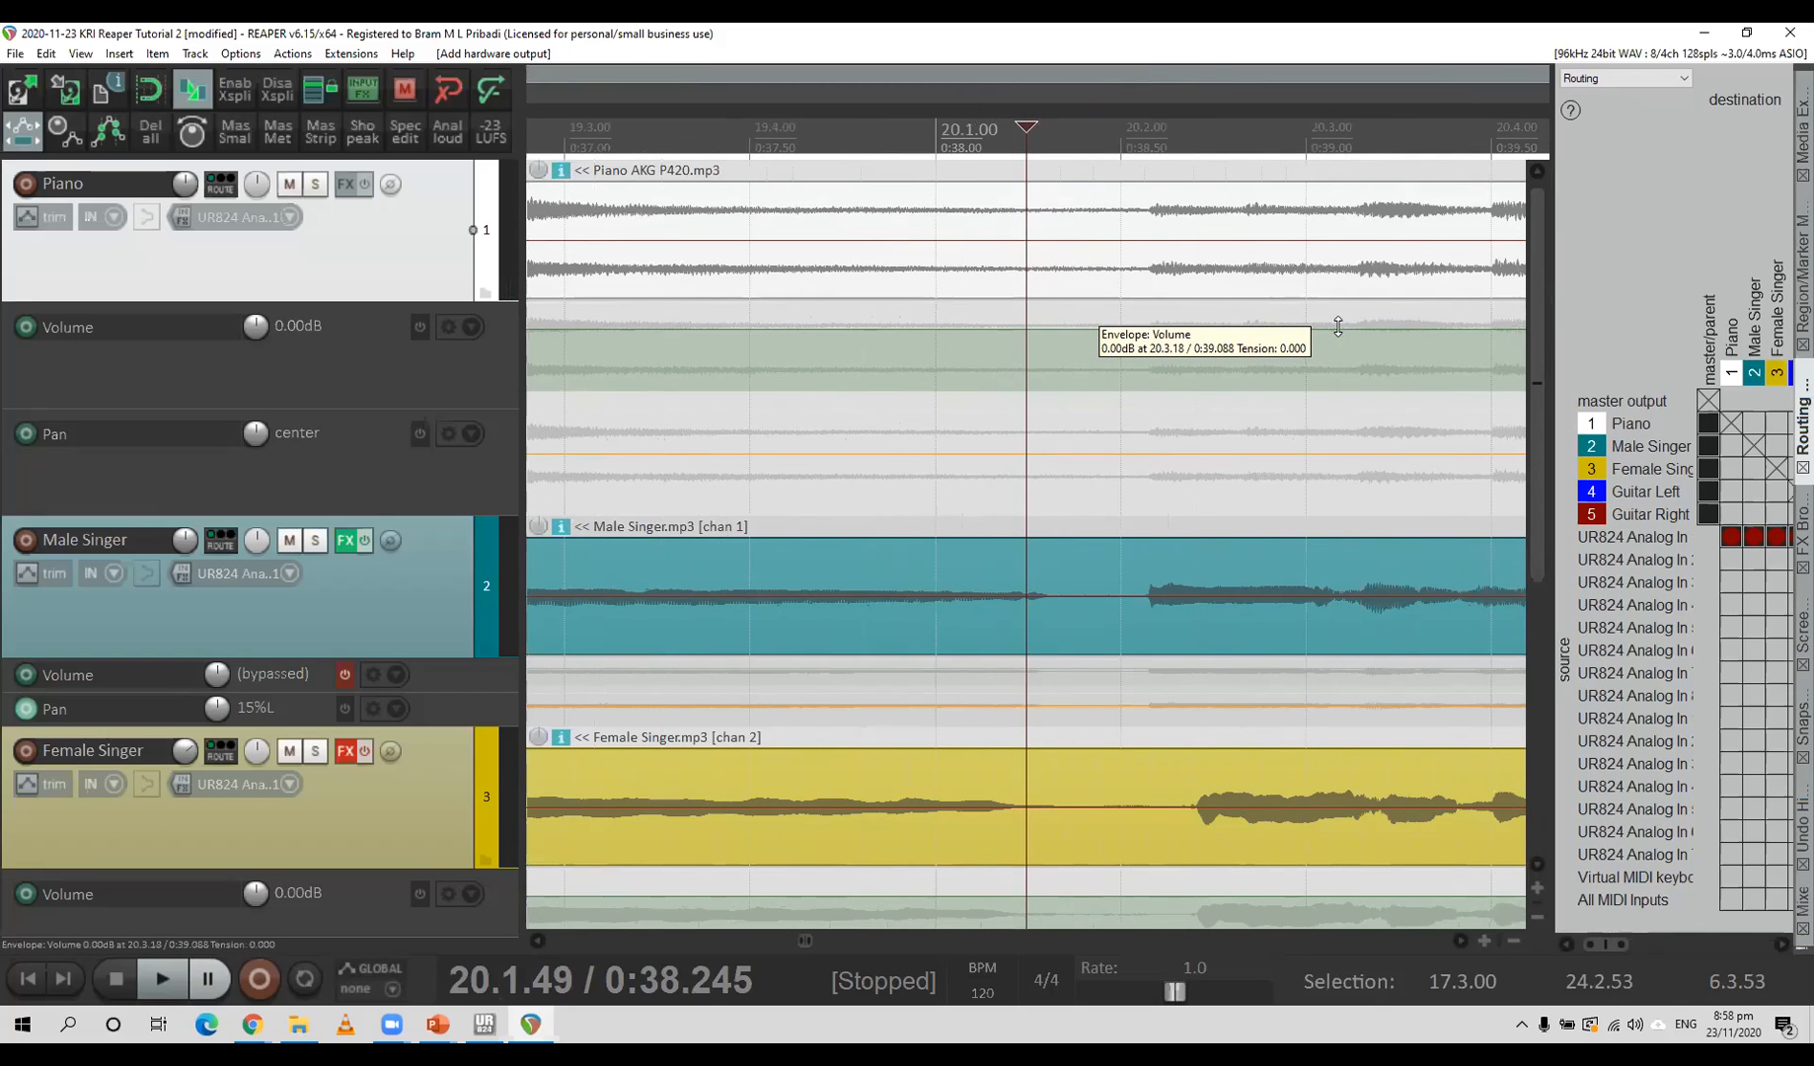
{"action": "key", "text": "space"}
{"action": "key", "text": "space"}
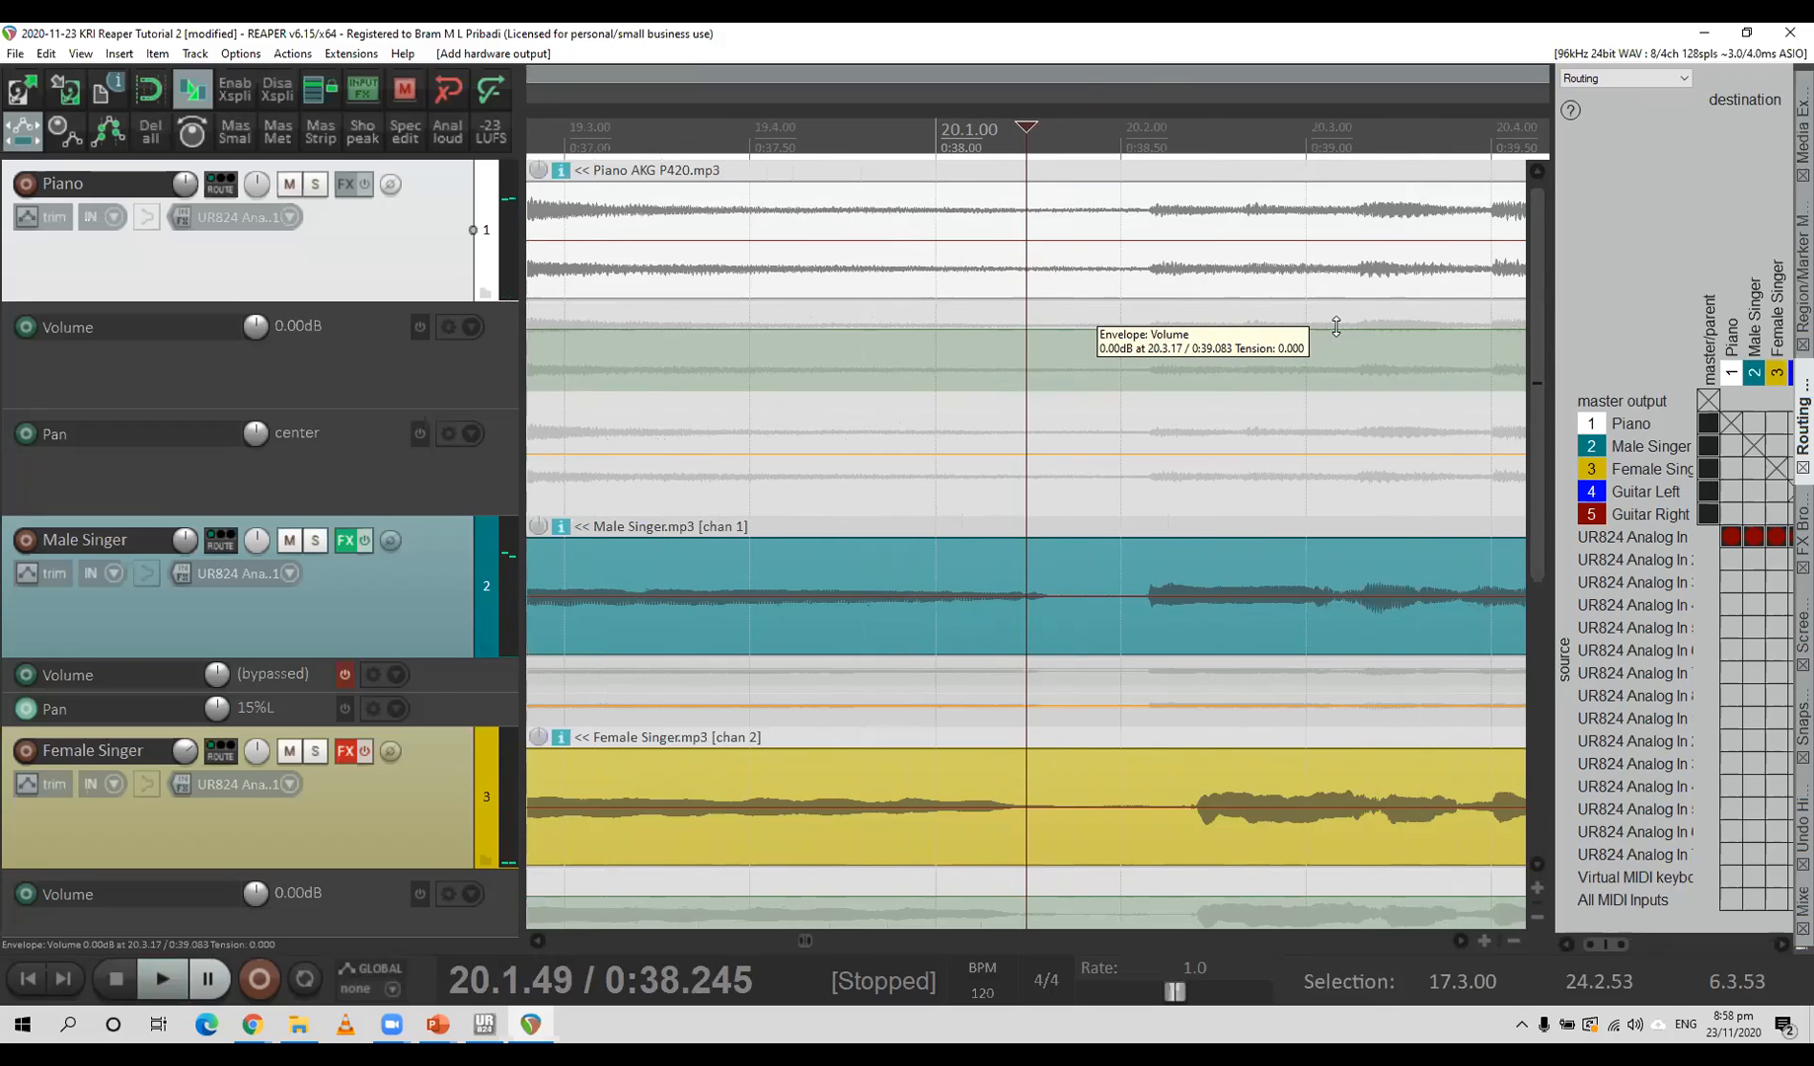
{"action": "key", "text": "space"}
{"action": "key", "text": "space"}
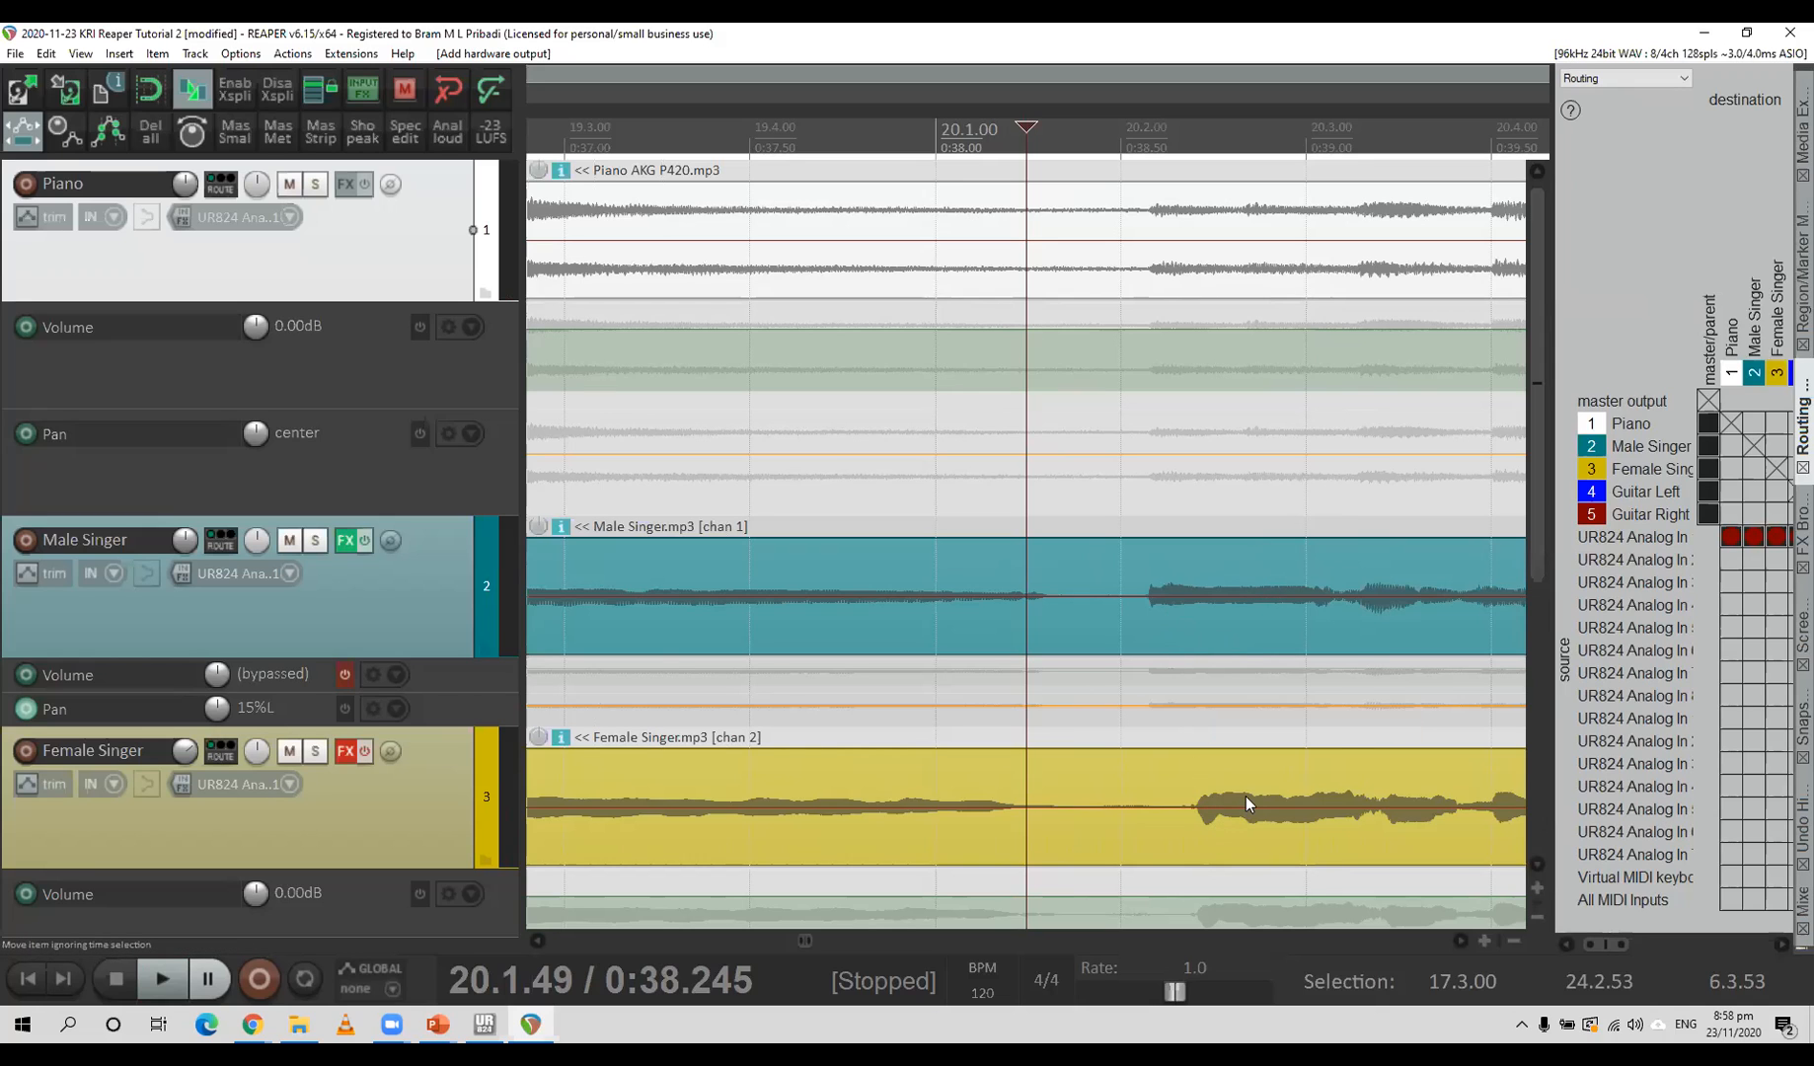
Split the Female Singer item in the gap between phrases at 21.1.72 (0:40.359).
{"action": "scroll", "coordinate": [1248, 794], "scroll_direction": "down", "scroll_amount": 3}
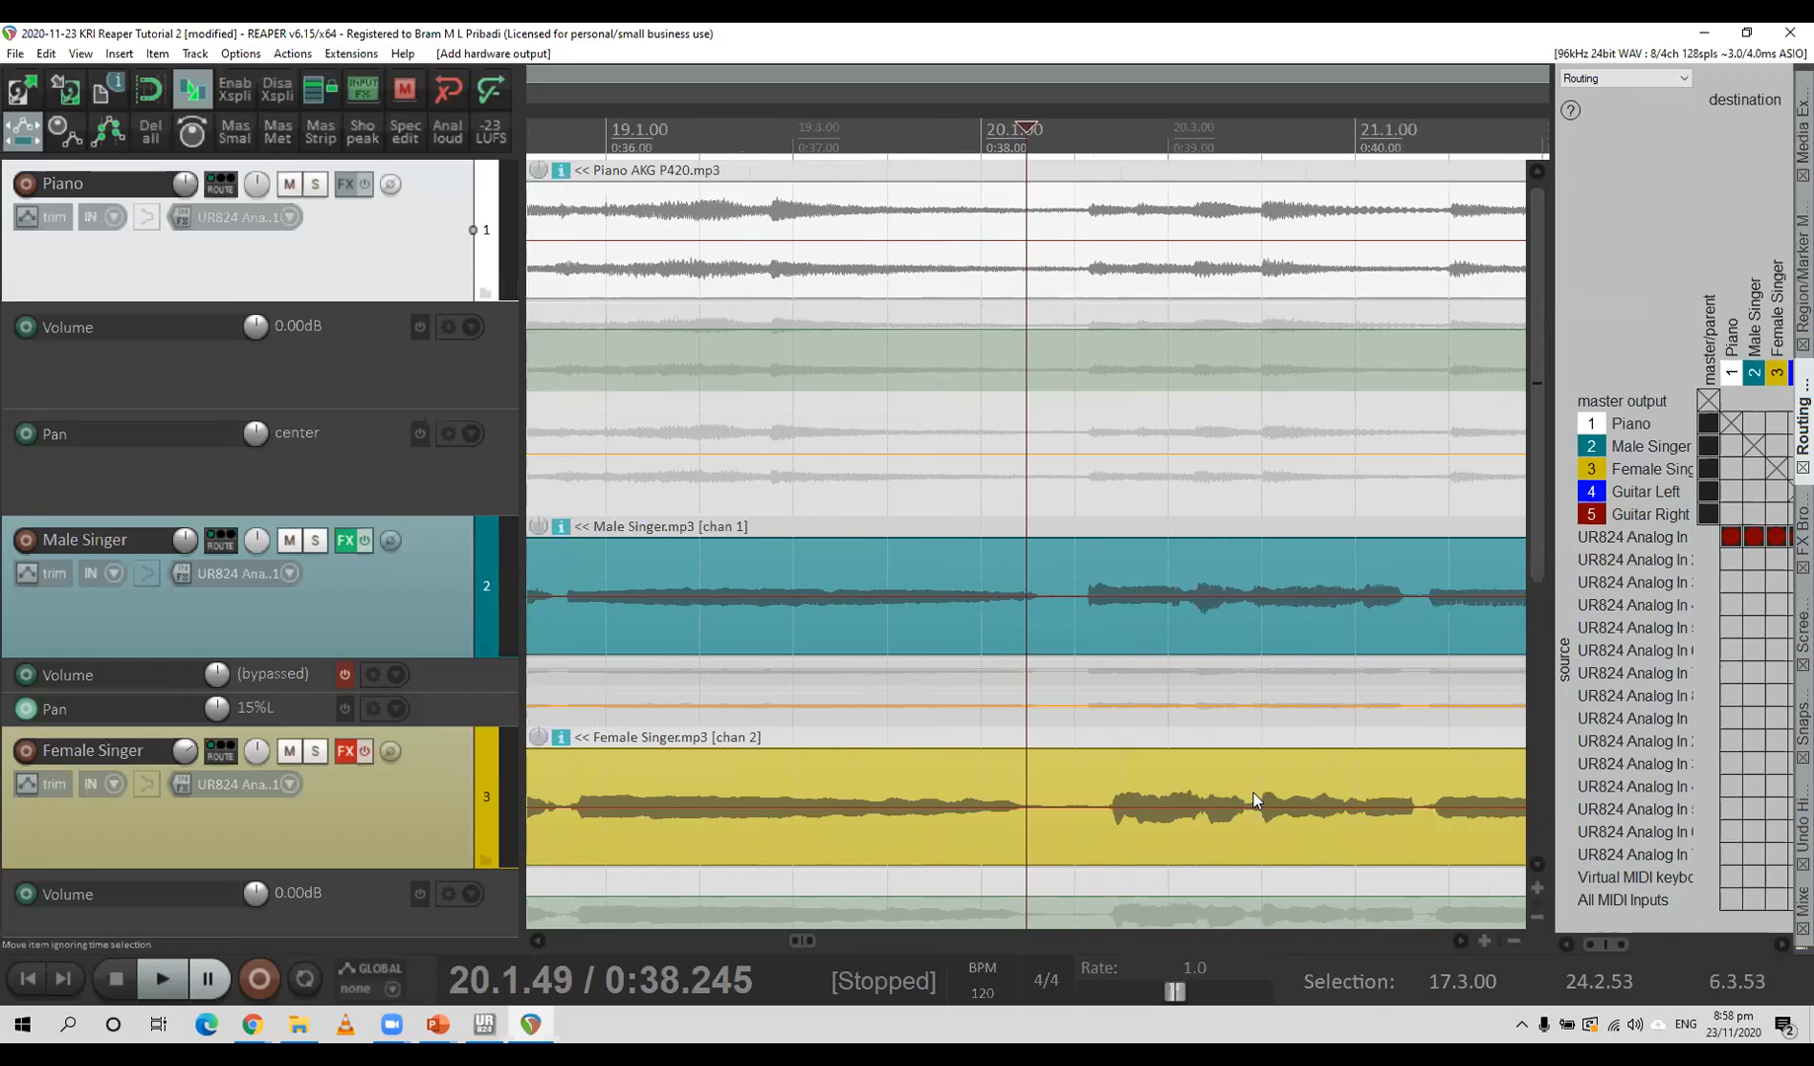
{"action": "left_click", "coordinate": [1312, 870]}
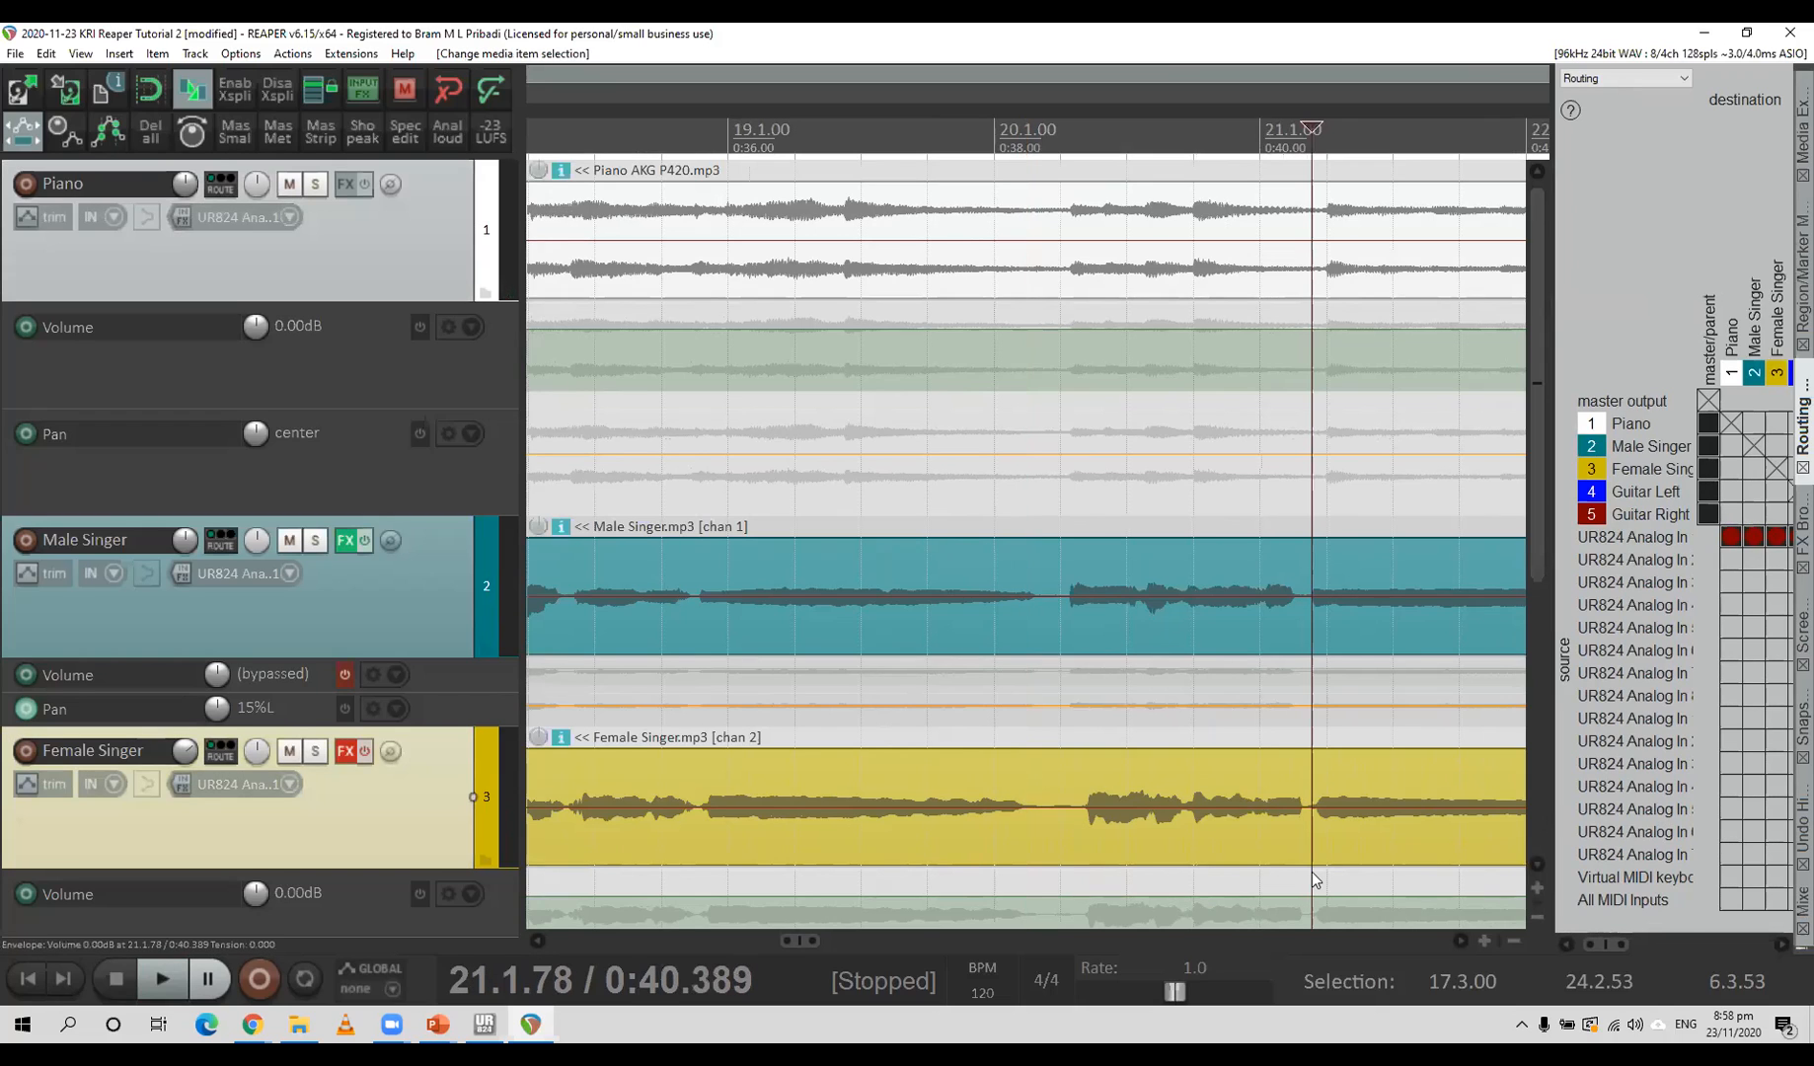
{"action": "scroll", "coordinate": [1322, 830], "scroll_direction": "up", "scroll_amount": 3}
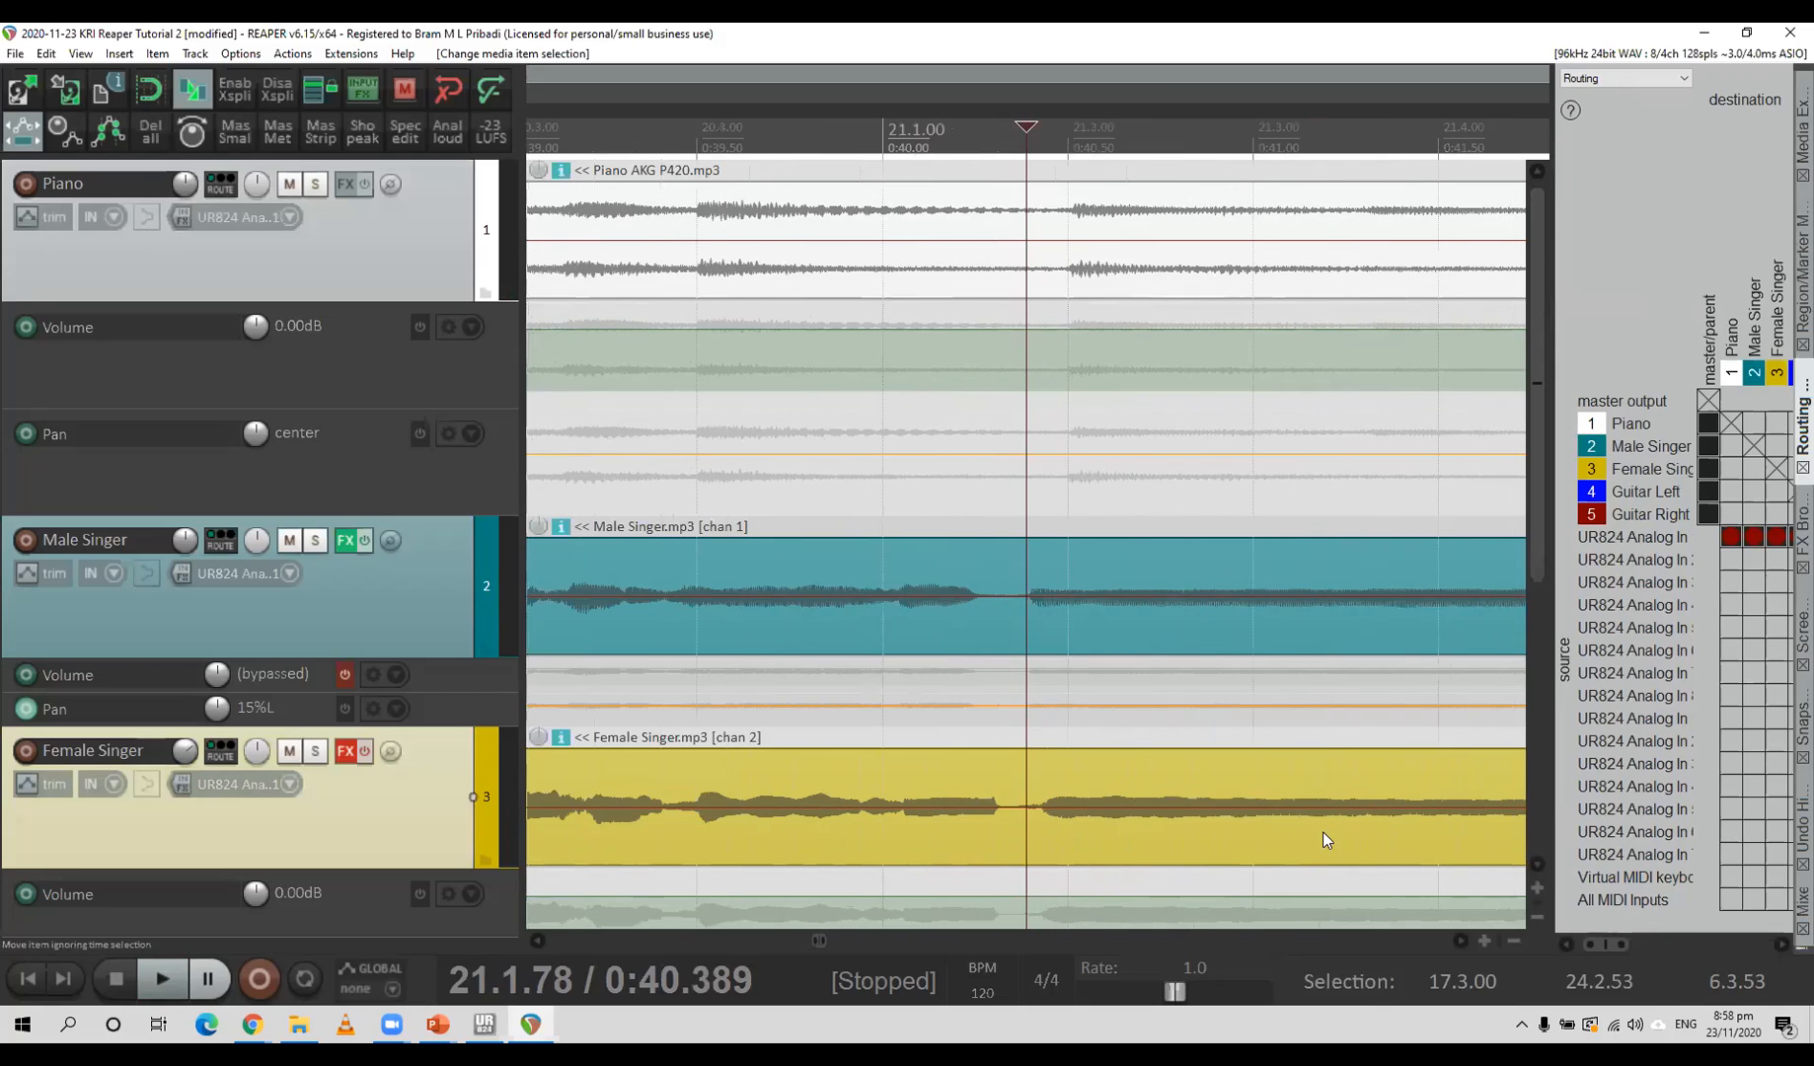
{"action": "left_click", "coordinate": [1017, 870]}
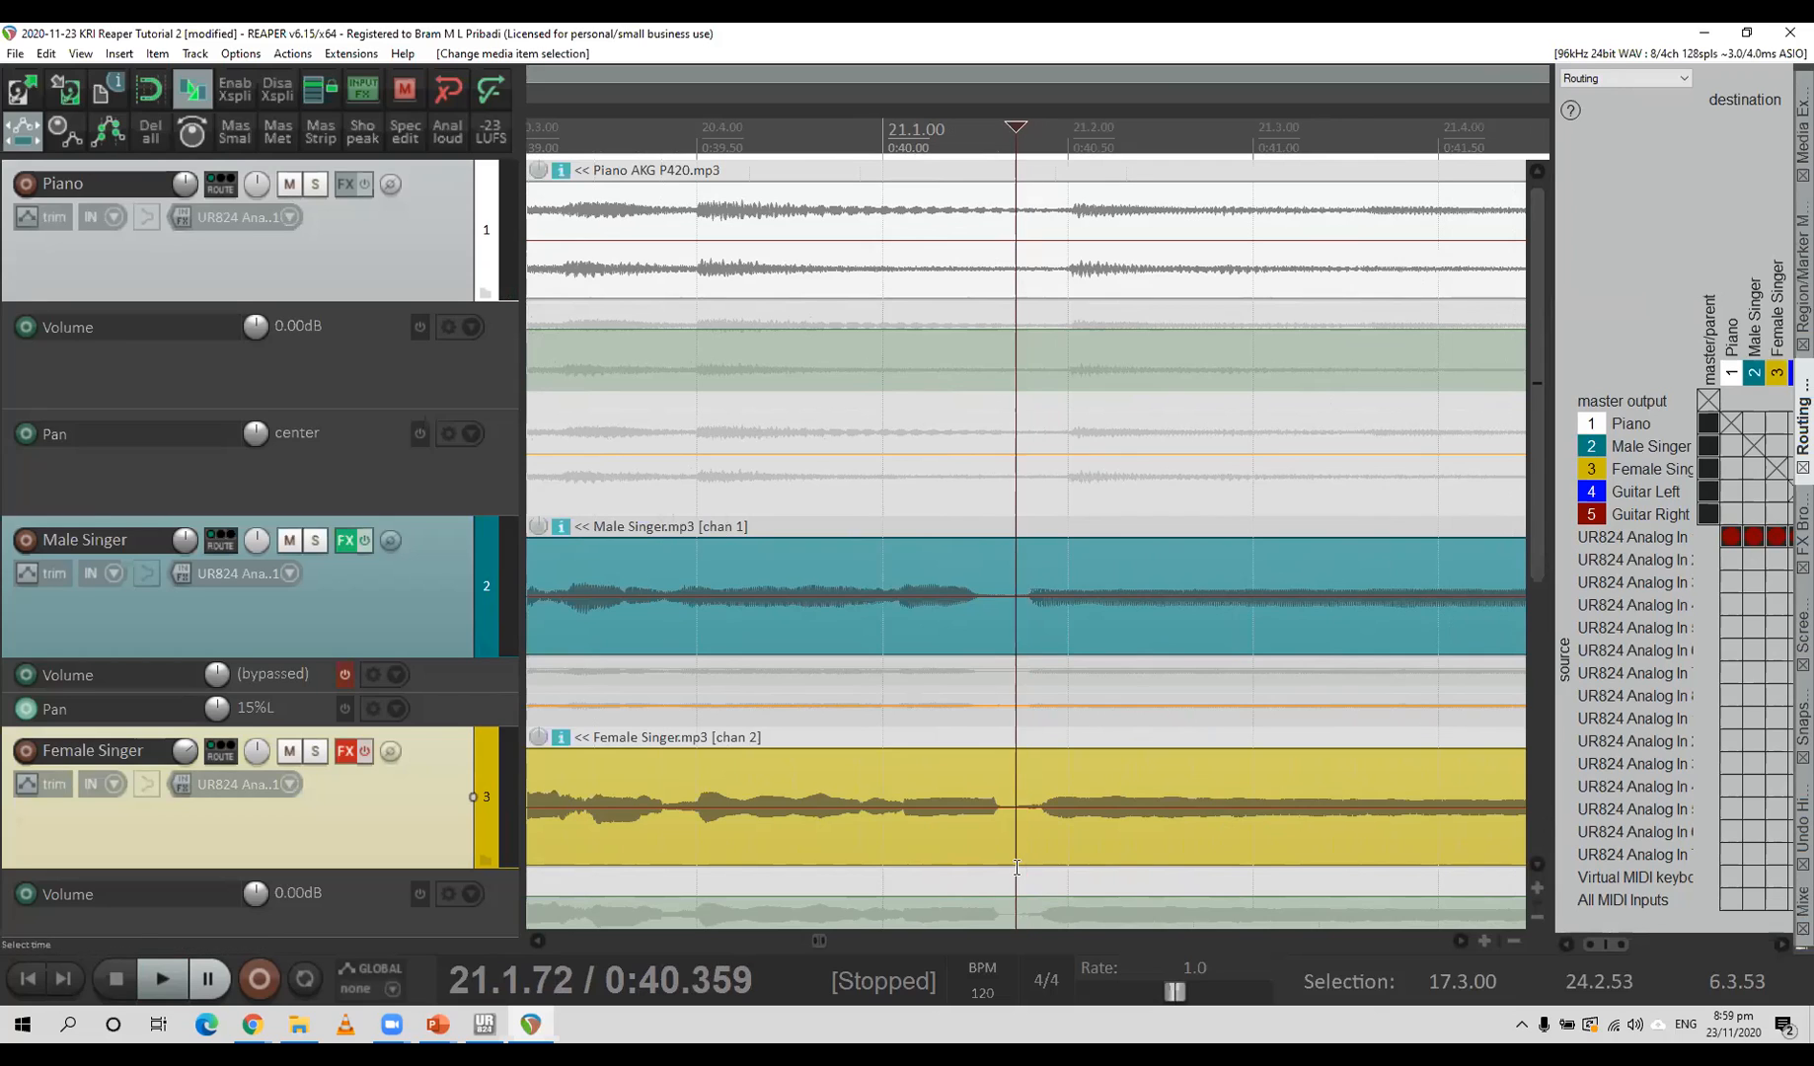
{"action": "left_click", "coordinate": [1027, 848]}
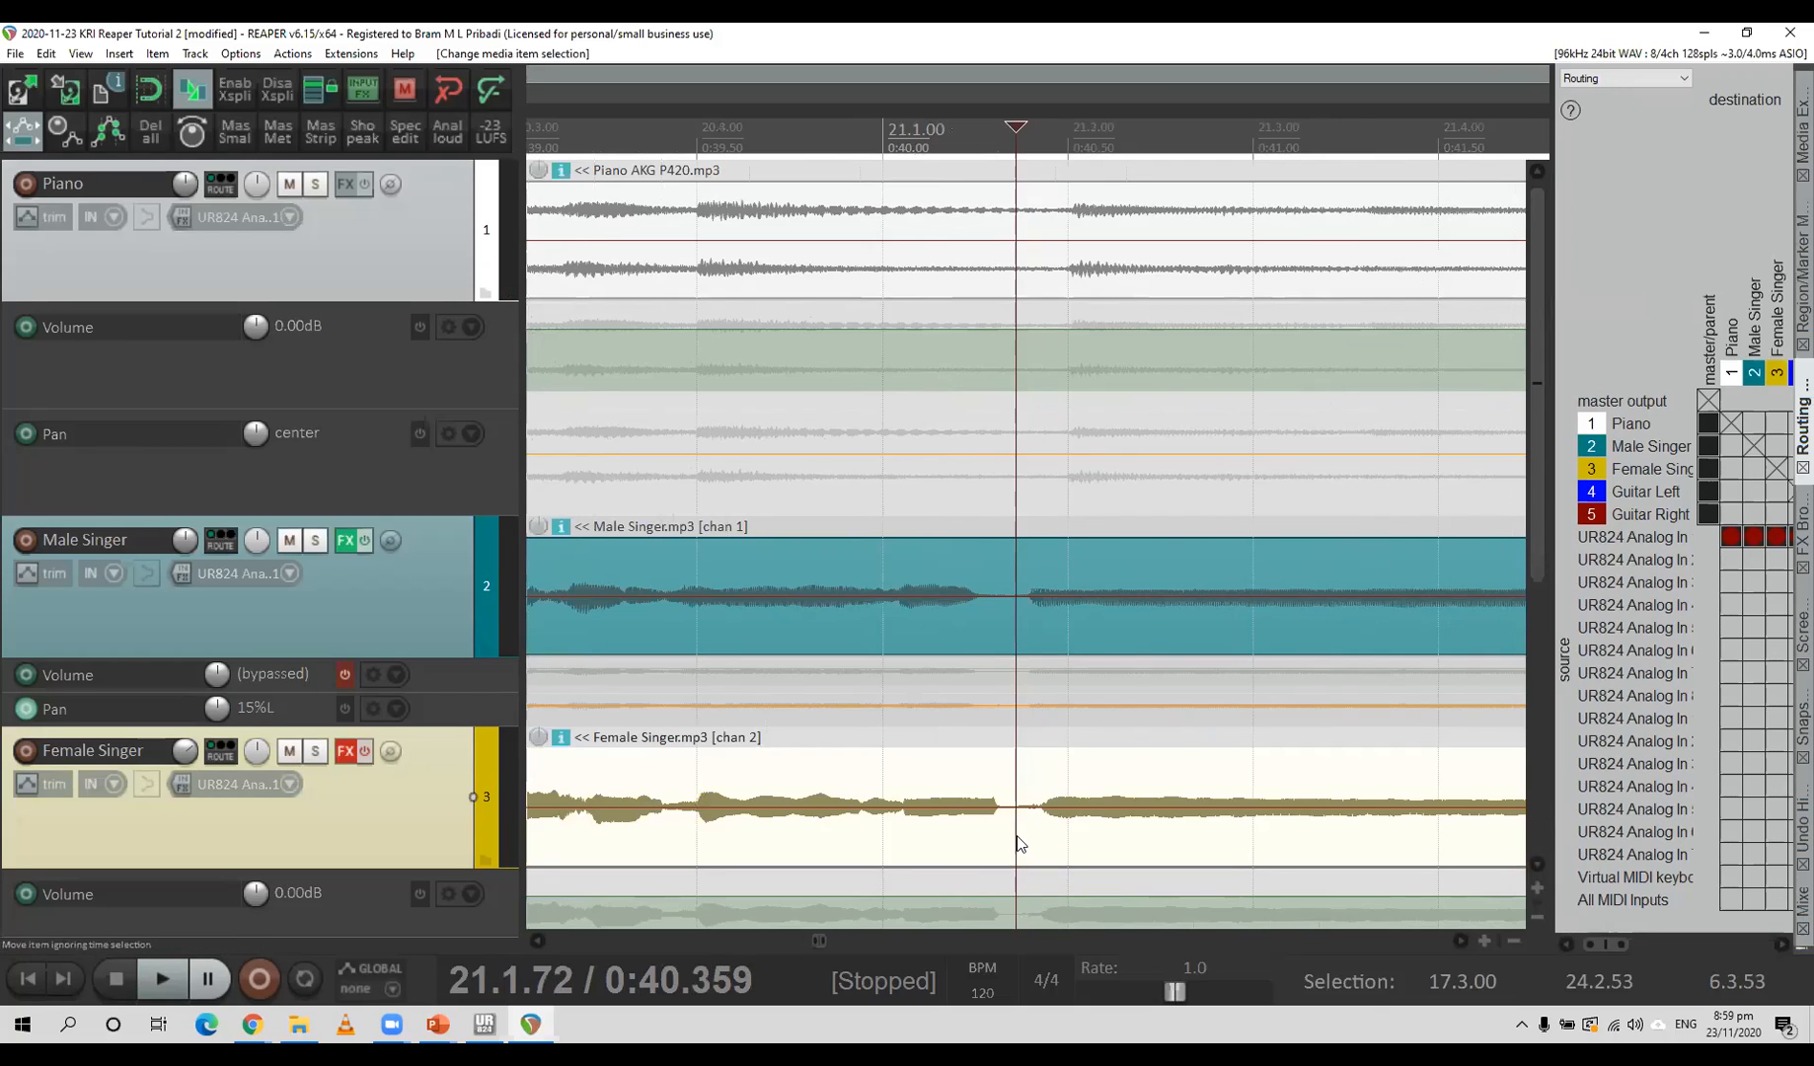
{"action": "key", "text": "s"}
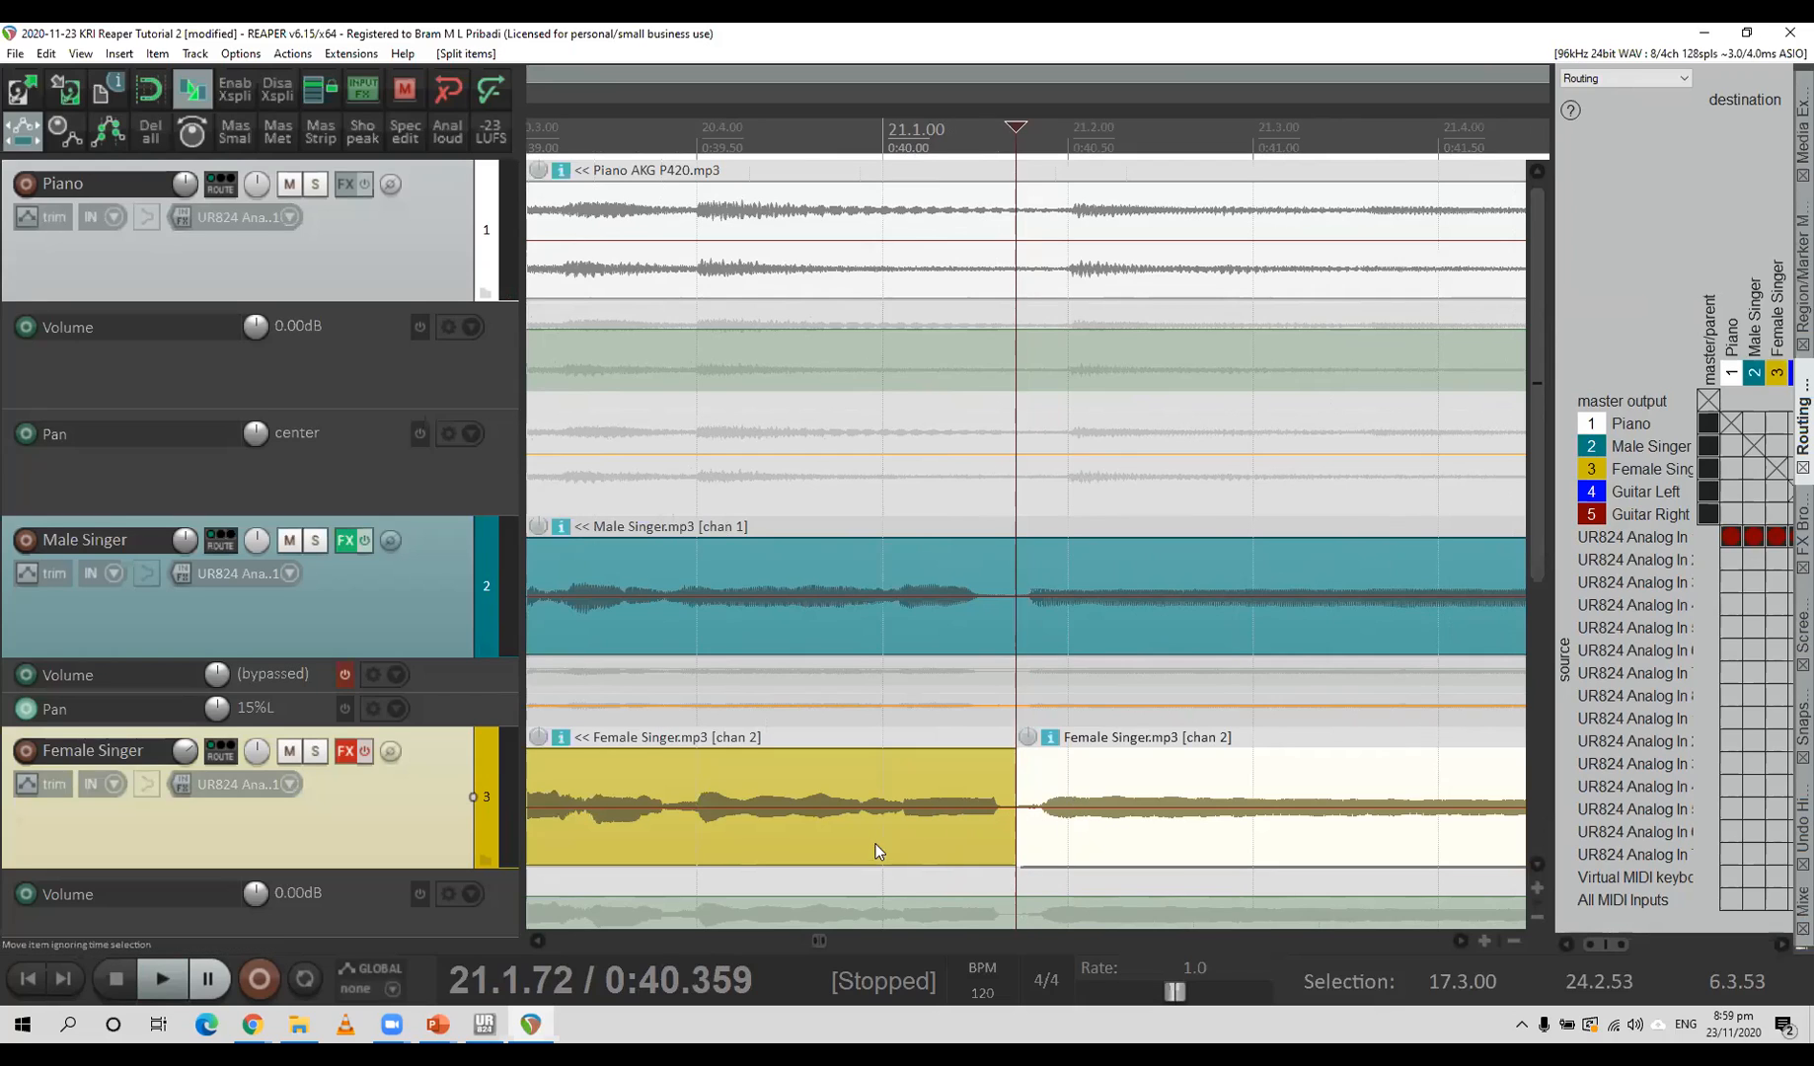
{"action": "scroll", "coordinate": [873, 858], "scroll_direction": "left", "scroll_amount": 3}
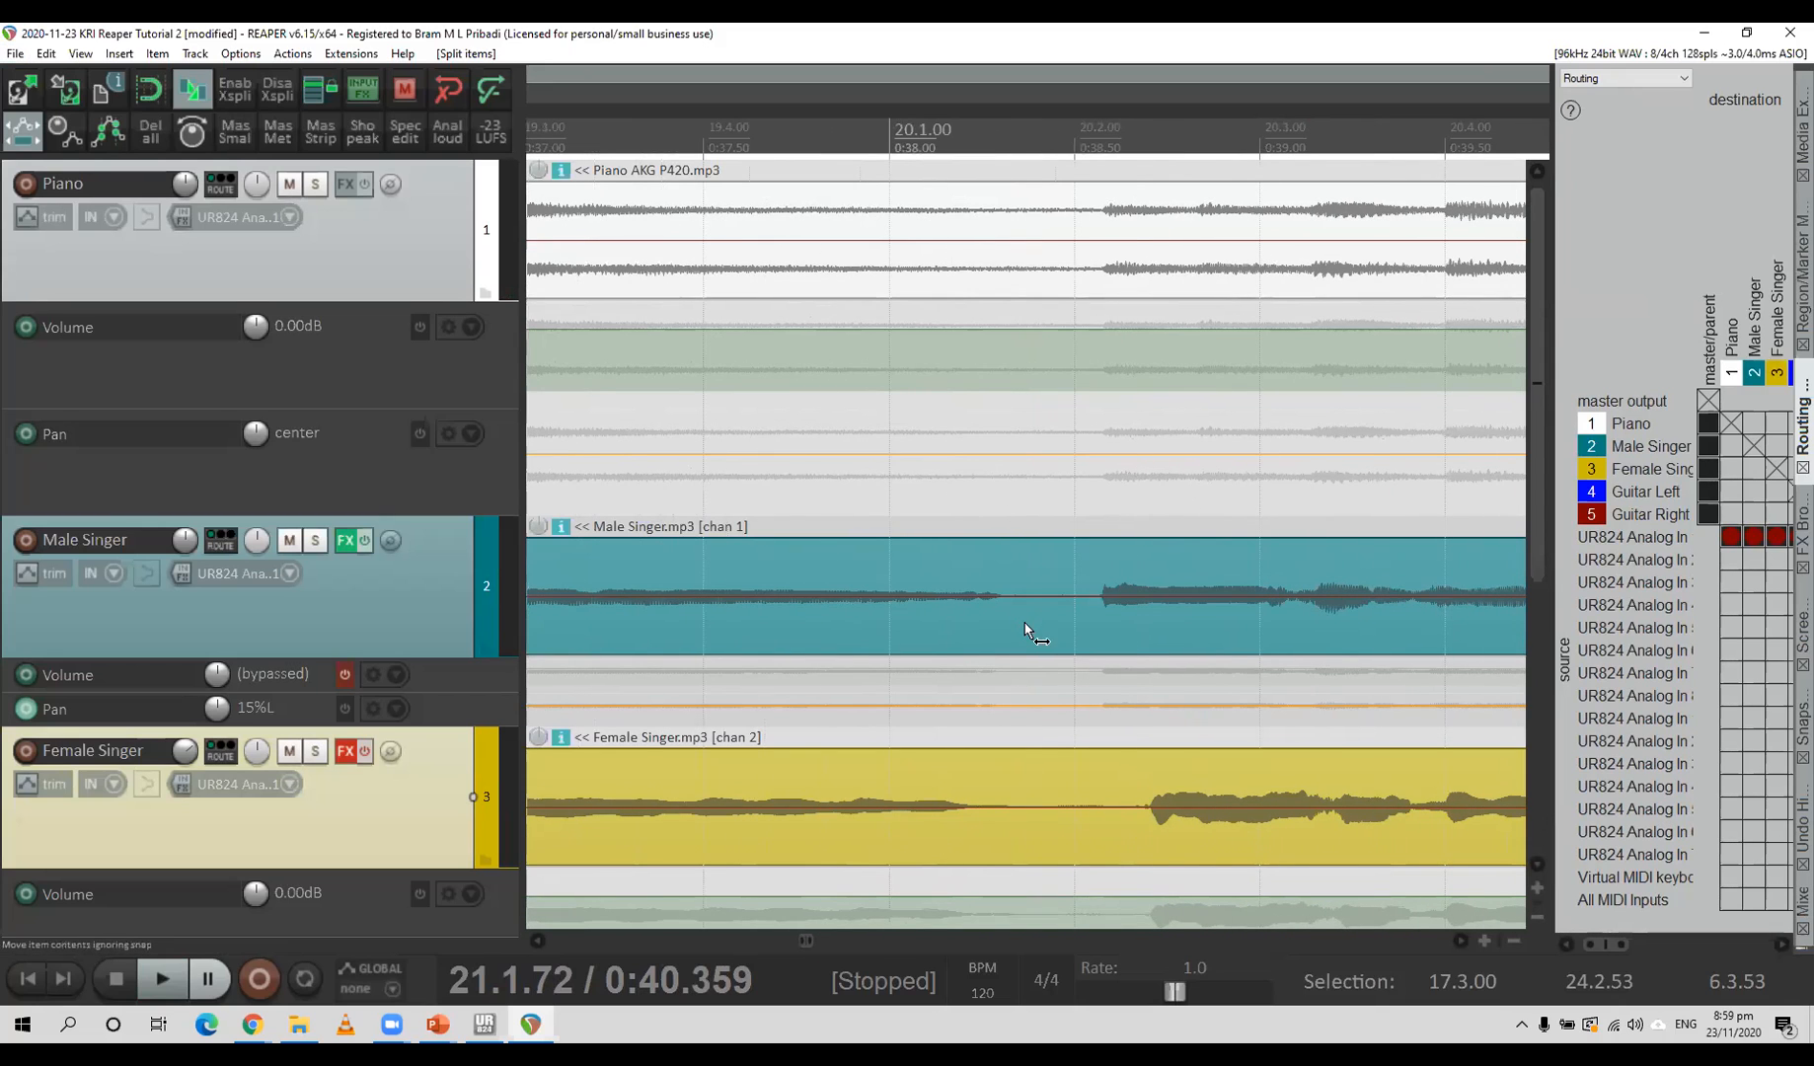
Split the Piano, Male Singer and Female Singer items together at 20.1.60 (0:38.301), in the pause before the second phrase.
{"action": "scroll", "coordinate": [1027, 629], "scroll_direction": "left", "scroll_amount": 2}
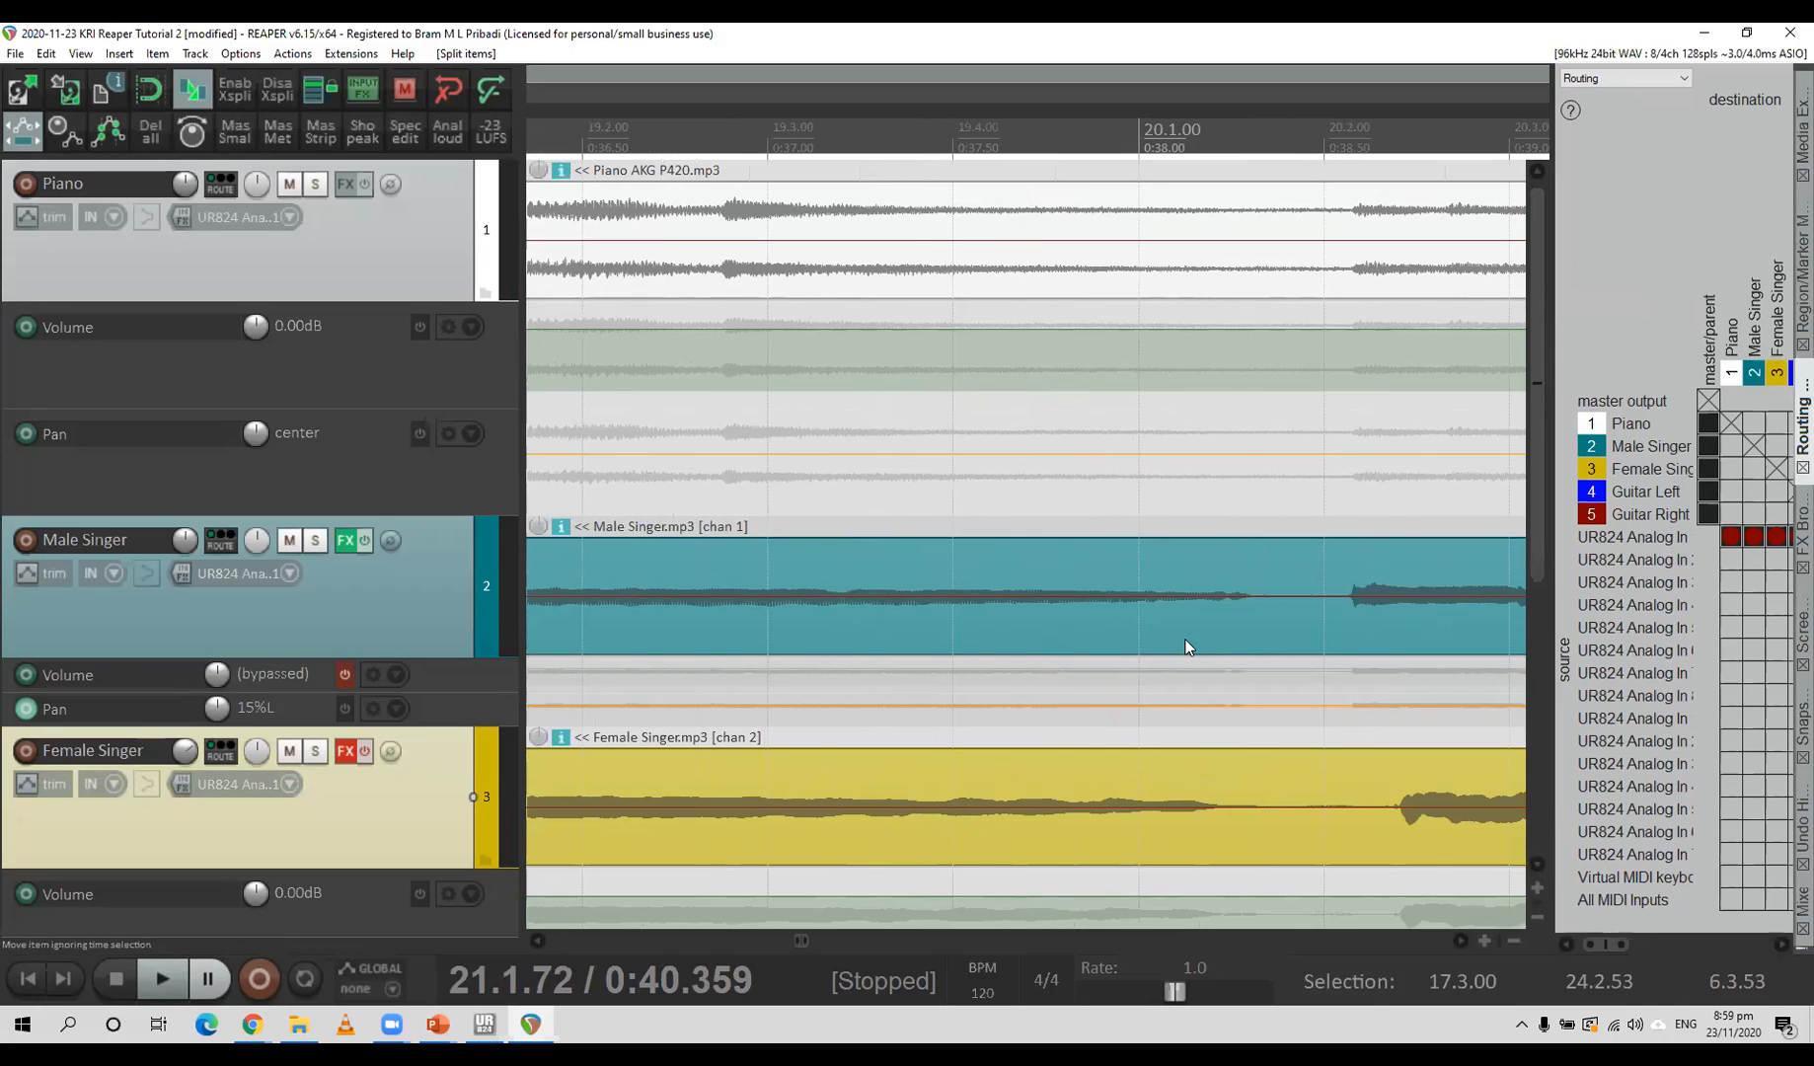
{"action": "left_click", "coordinate": [1251, 523]}
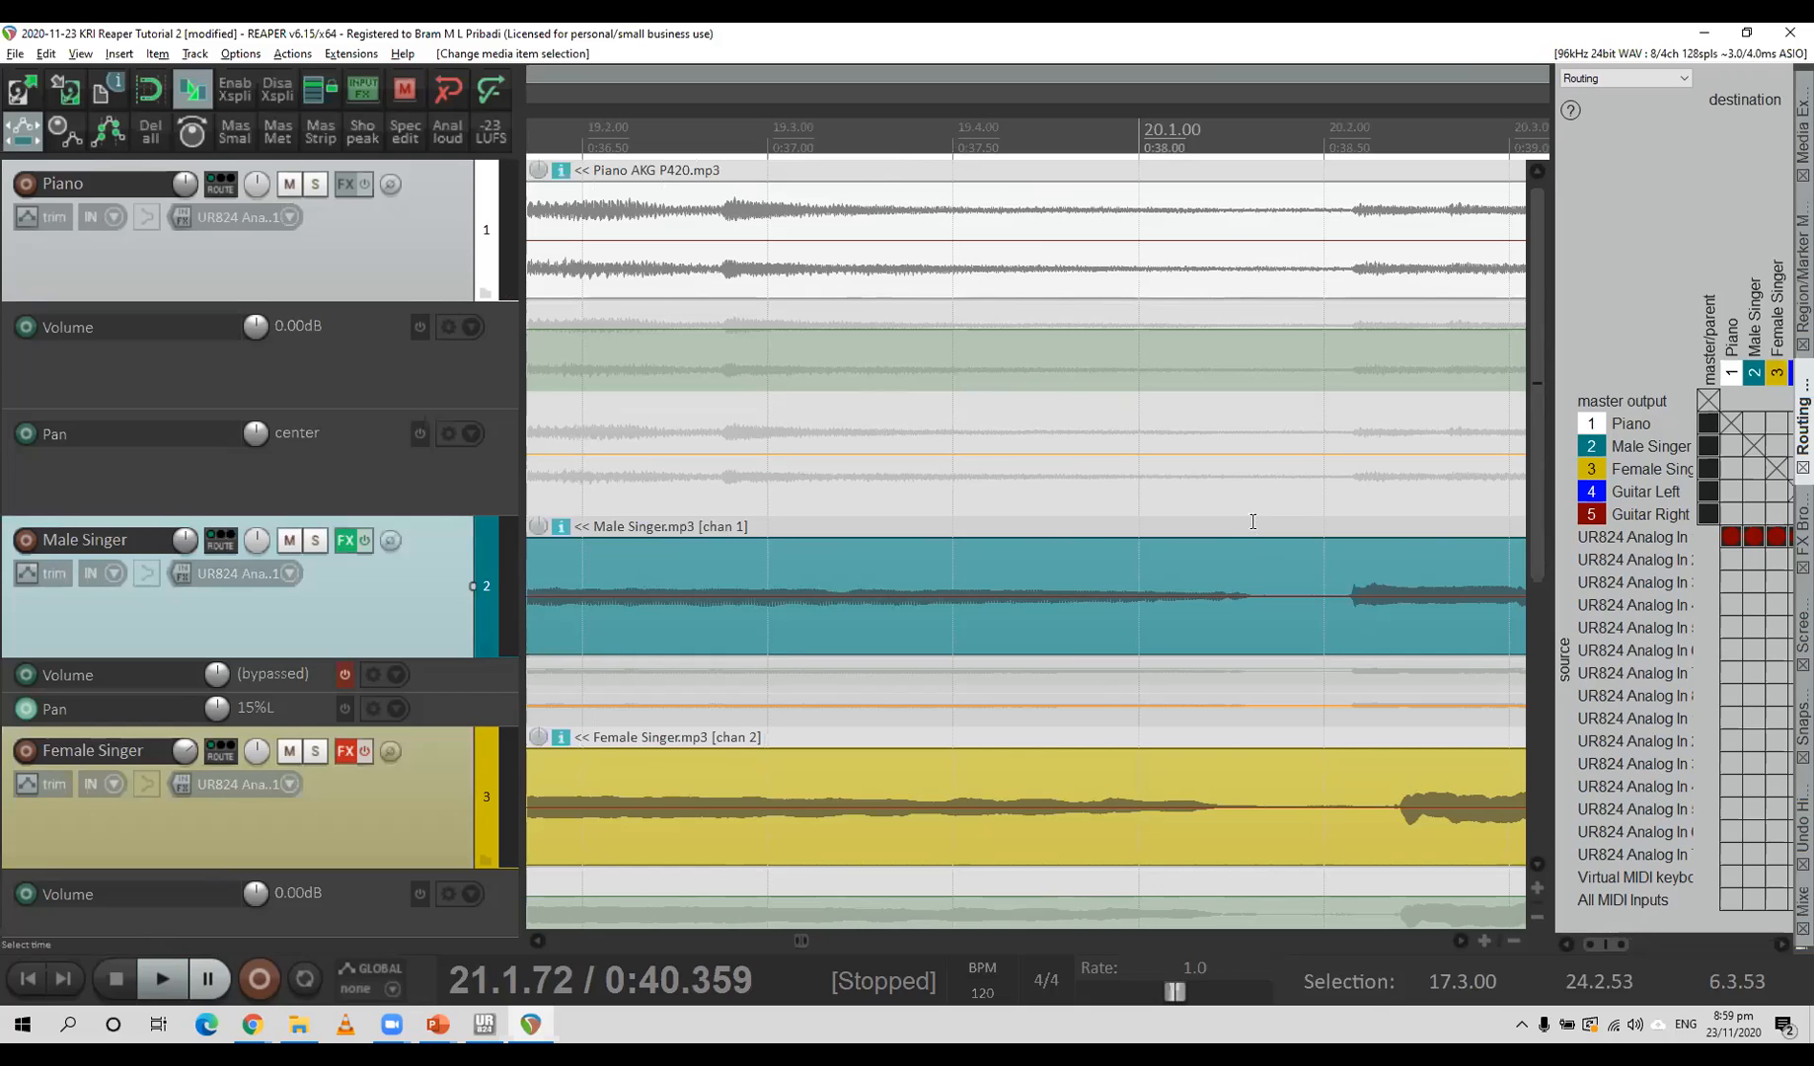
{"action": "left_click", "coordinate": [1250, 521]}
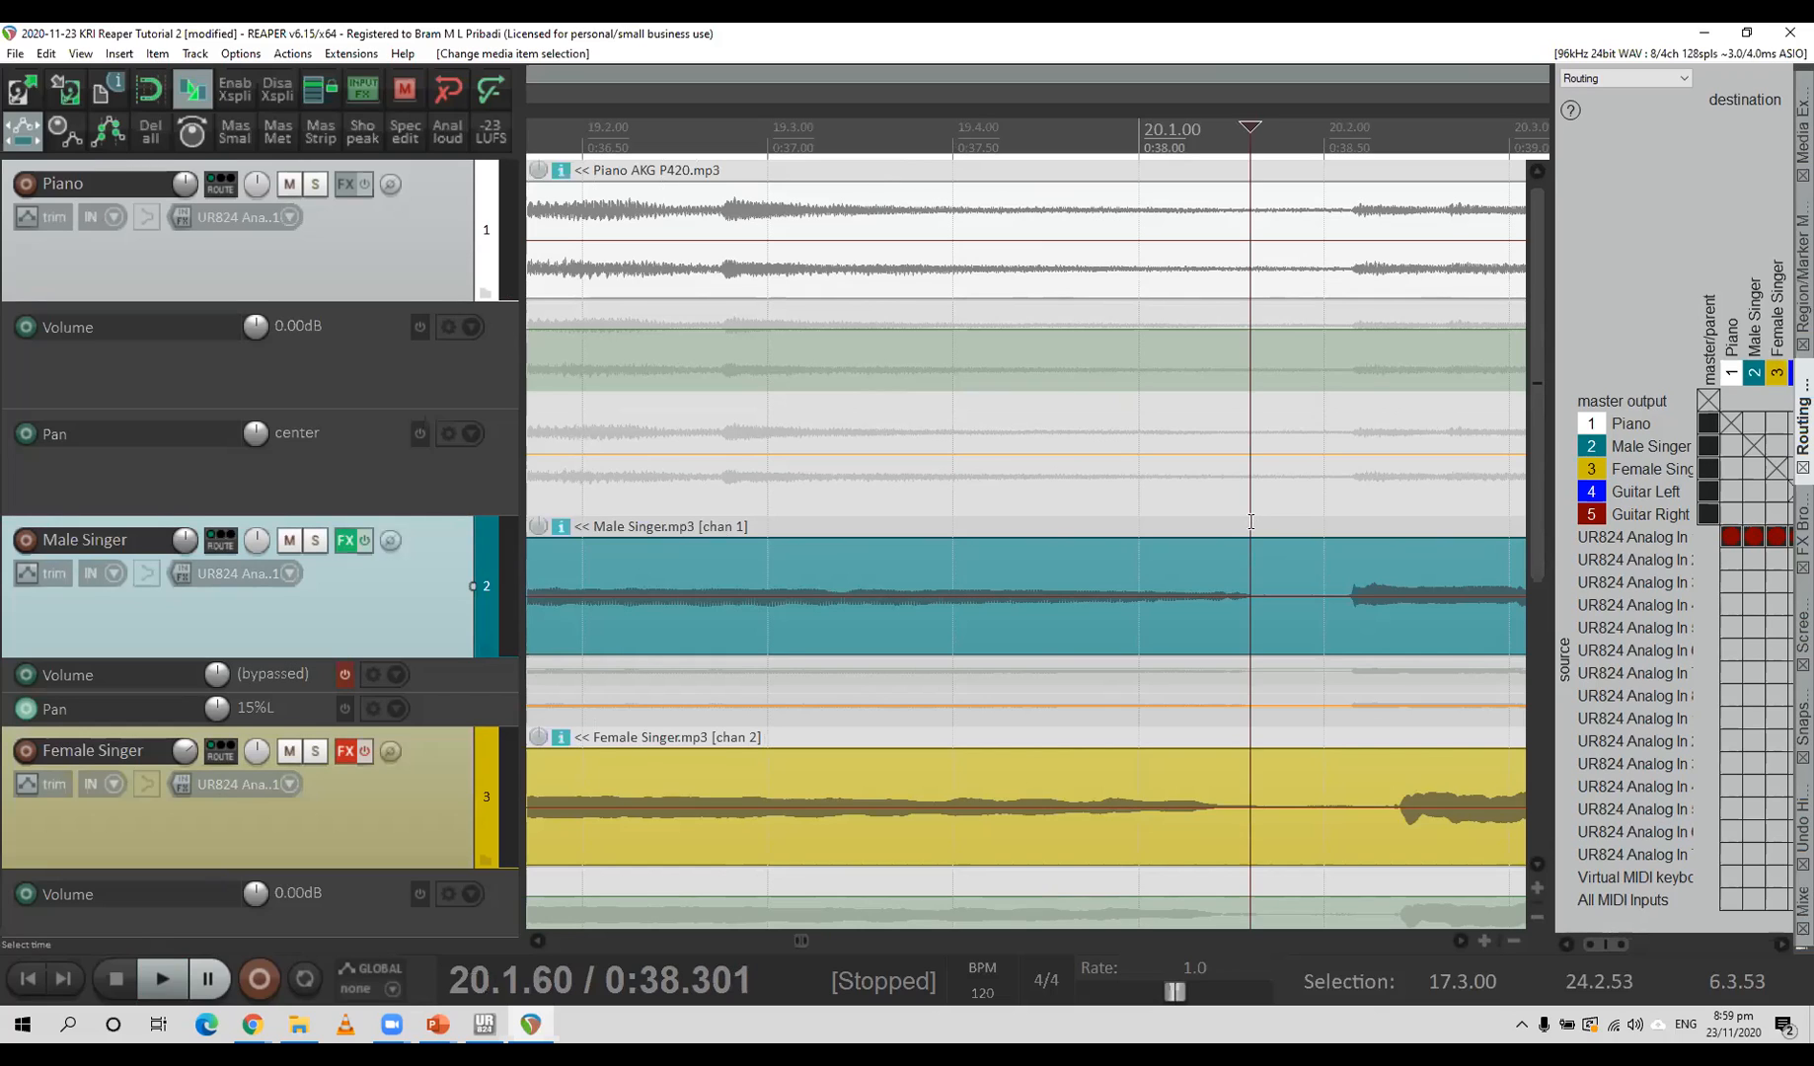
{"action": "key", "text": "s"}
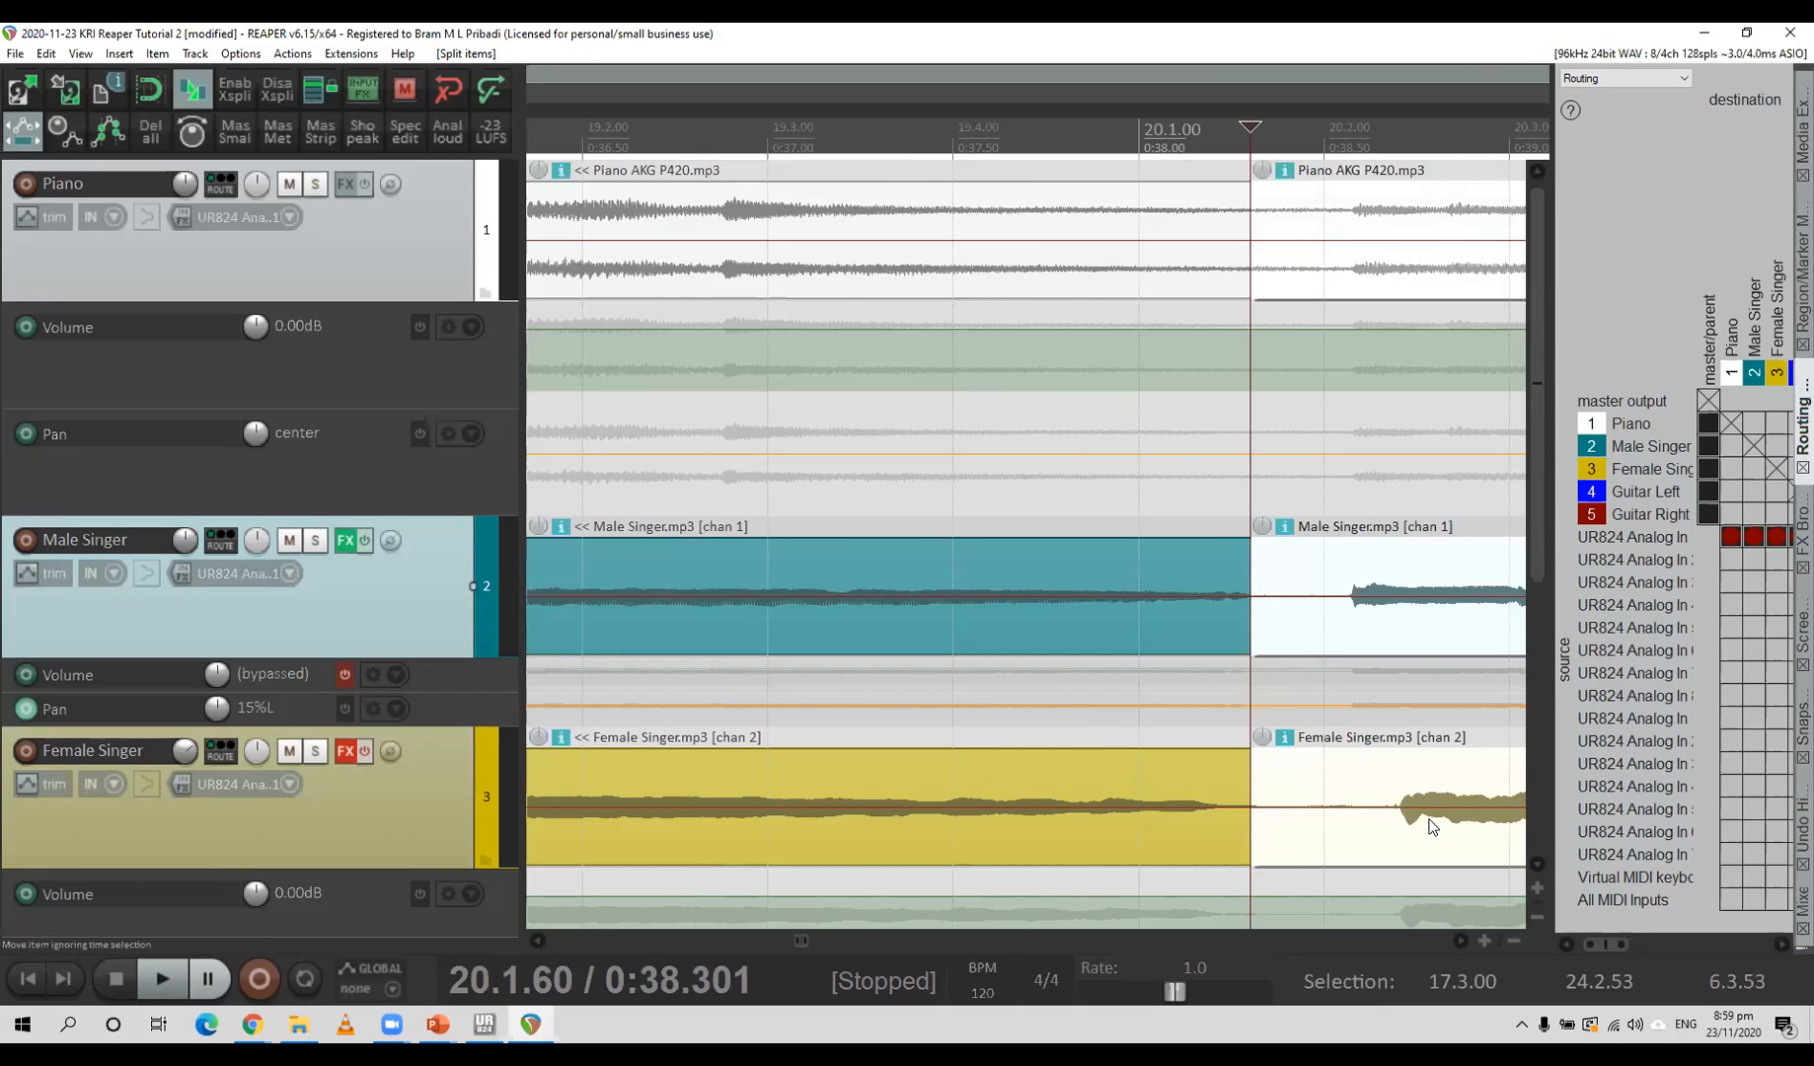
Split only the Female Singer item at 20.2.37 (0:38.683), just before her second phrase starts.
{"action": "left_click", "coordinate": [1381, 777]}
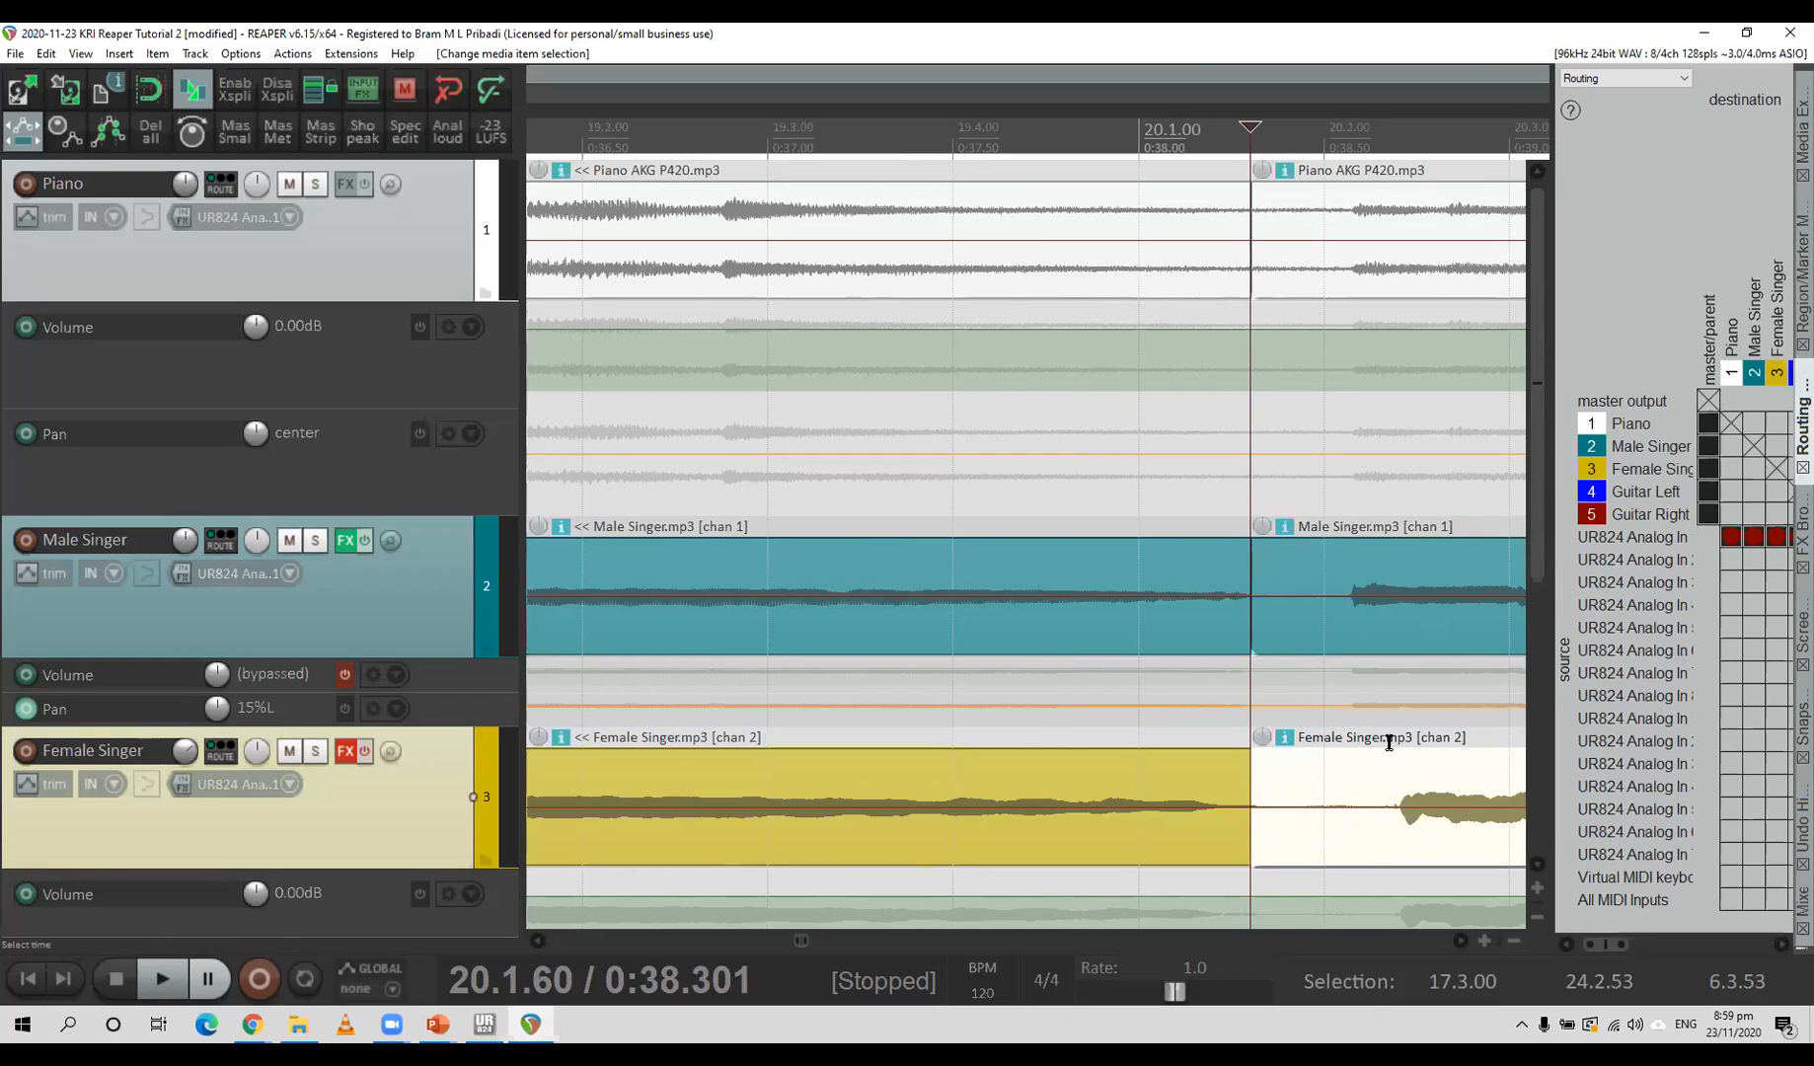
{"action": "left_click", "coordinate": [1391, 741]}
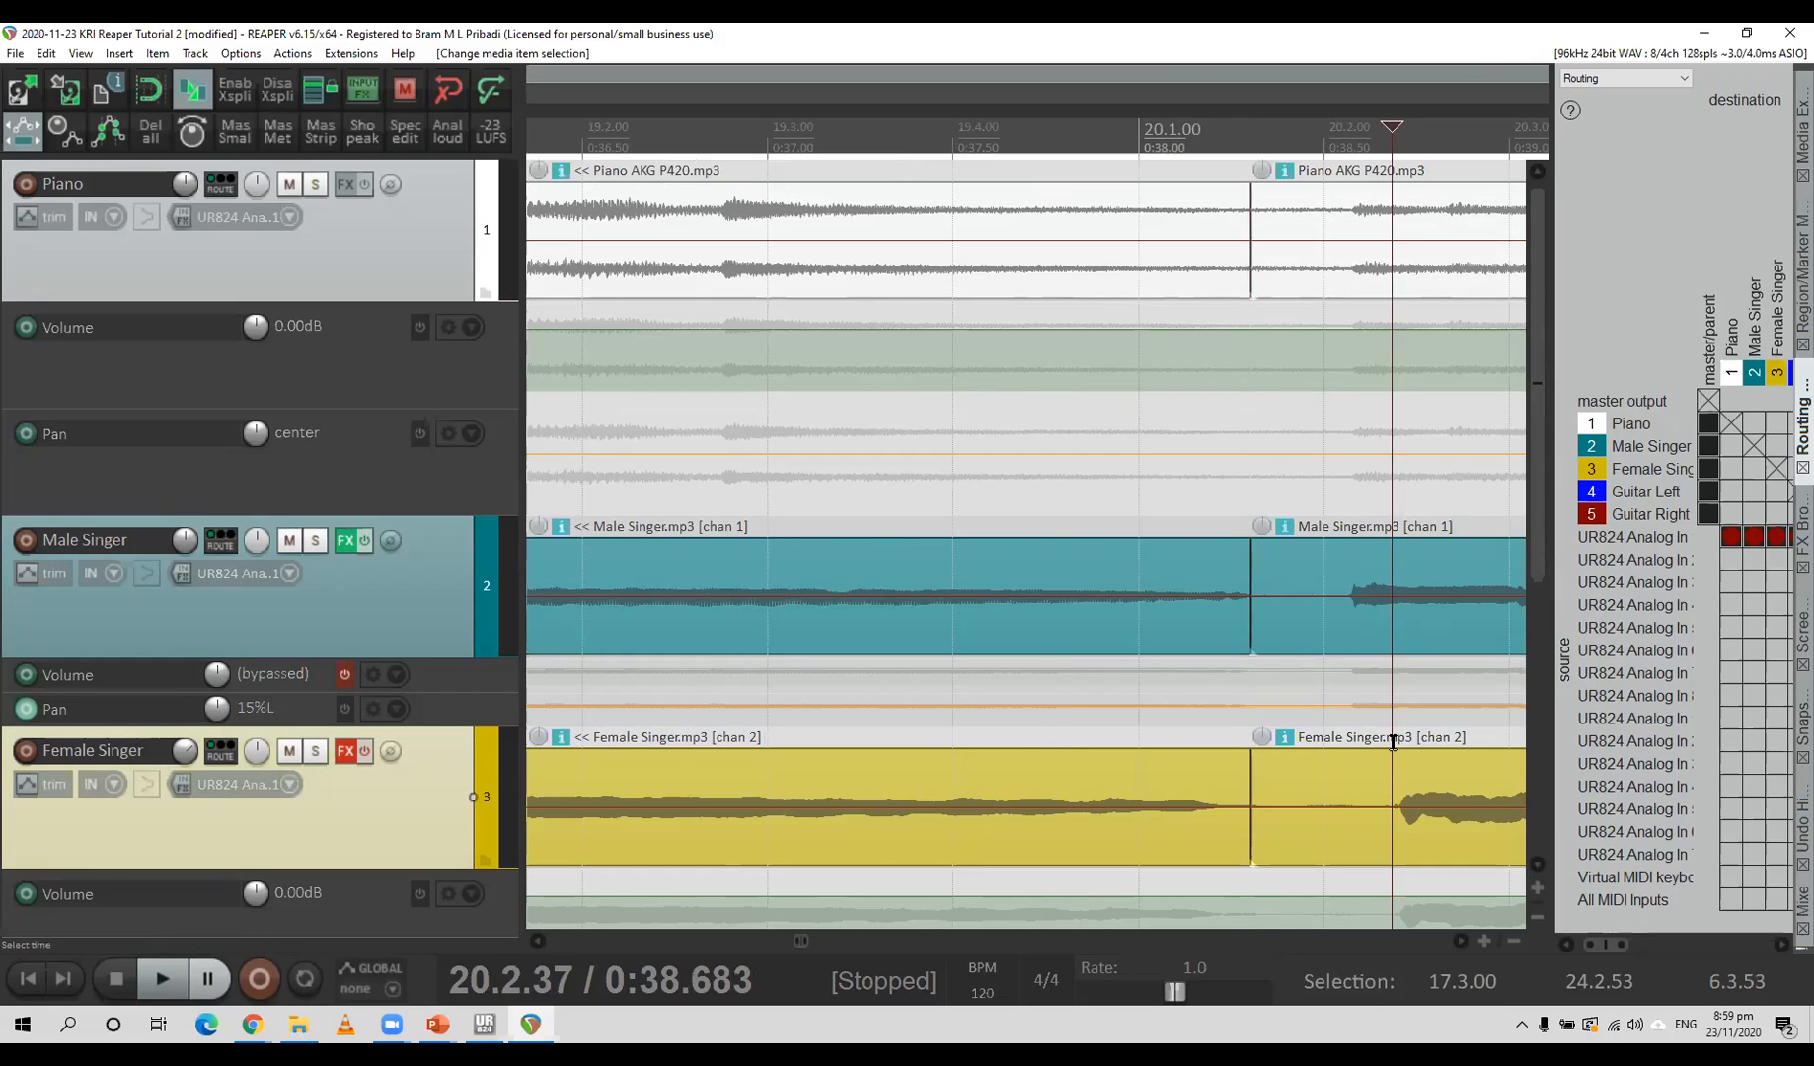
{"action": "key", "text": "s"}
Stretch the start of the female phrase earlier to match the male entry, at rate 0.927, and audition from 19.3.20.
{"action": "scroll", "coordinate": [1383, 782], "scroll_direction": "down", "scroll_amount": 3}
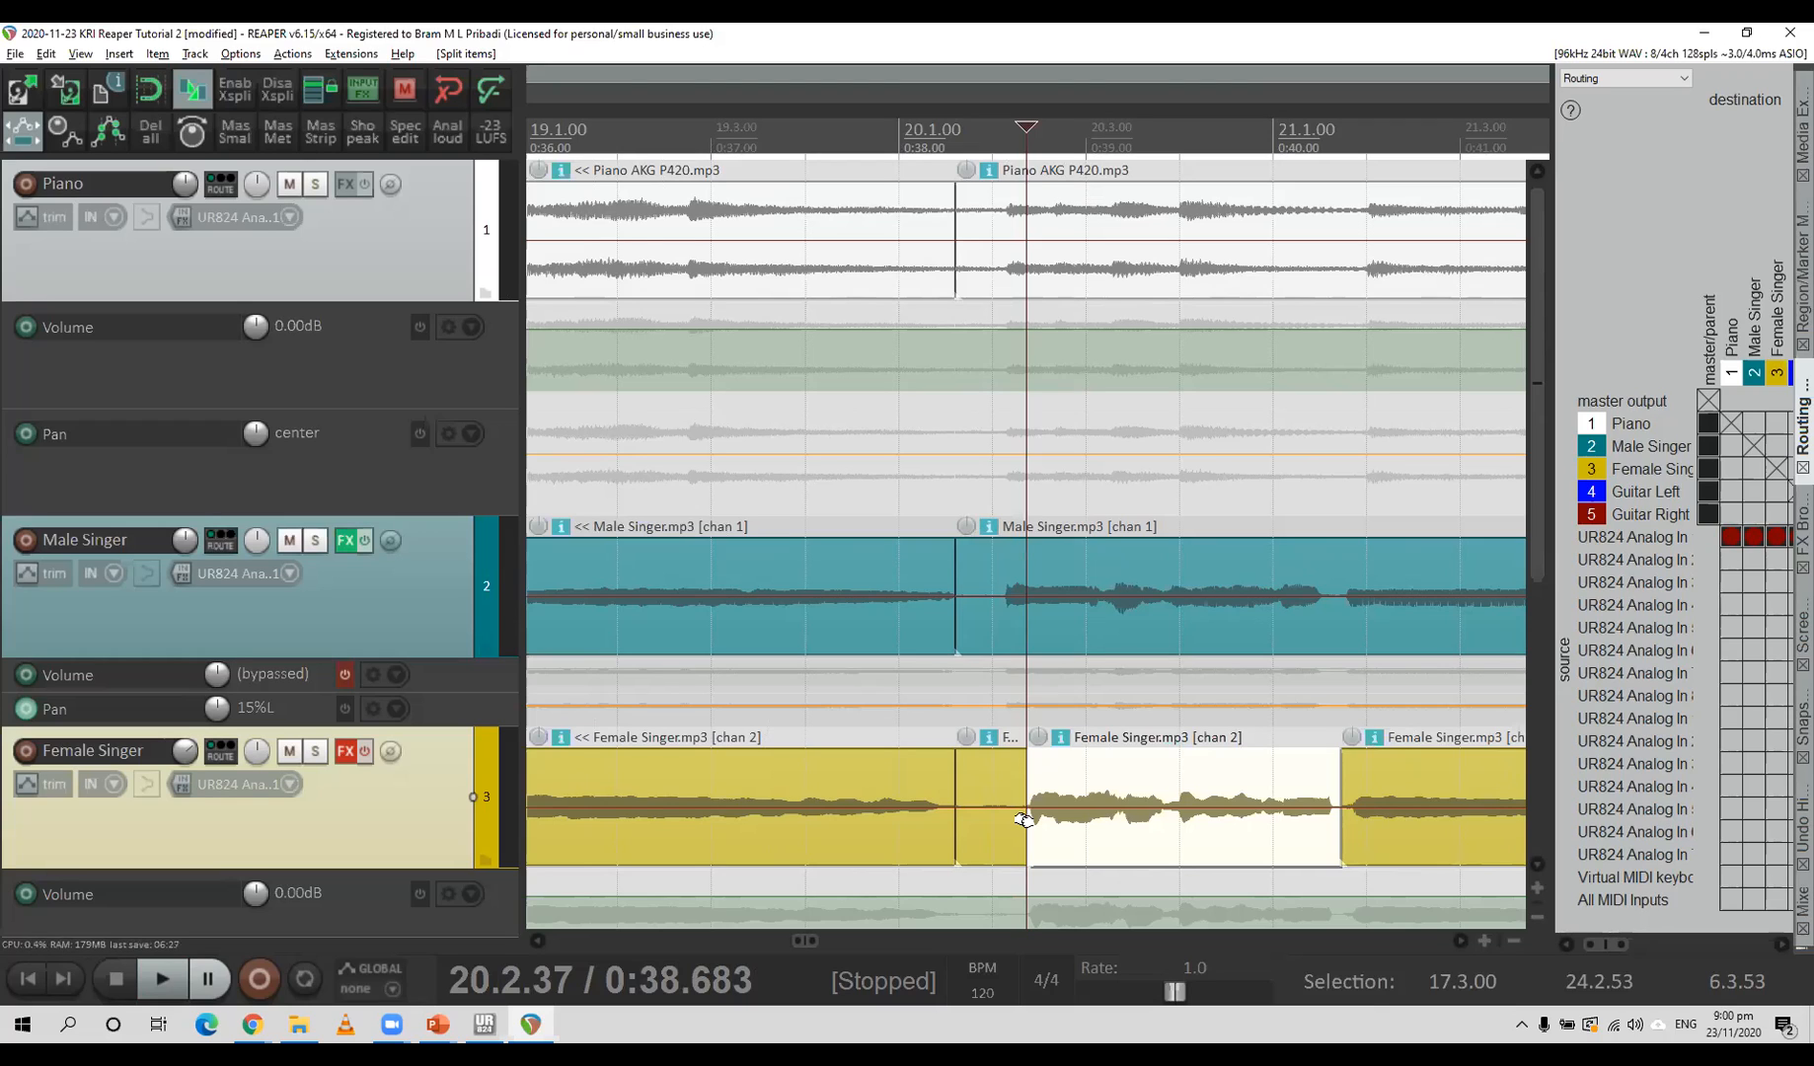
{"action": "left_click_drag", "start_coordinate": [1024, 819], "coordinate": [999, 823]}
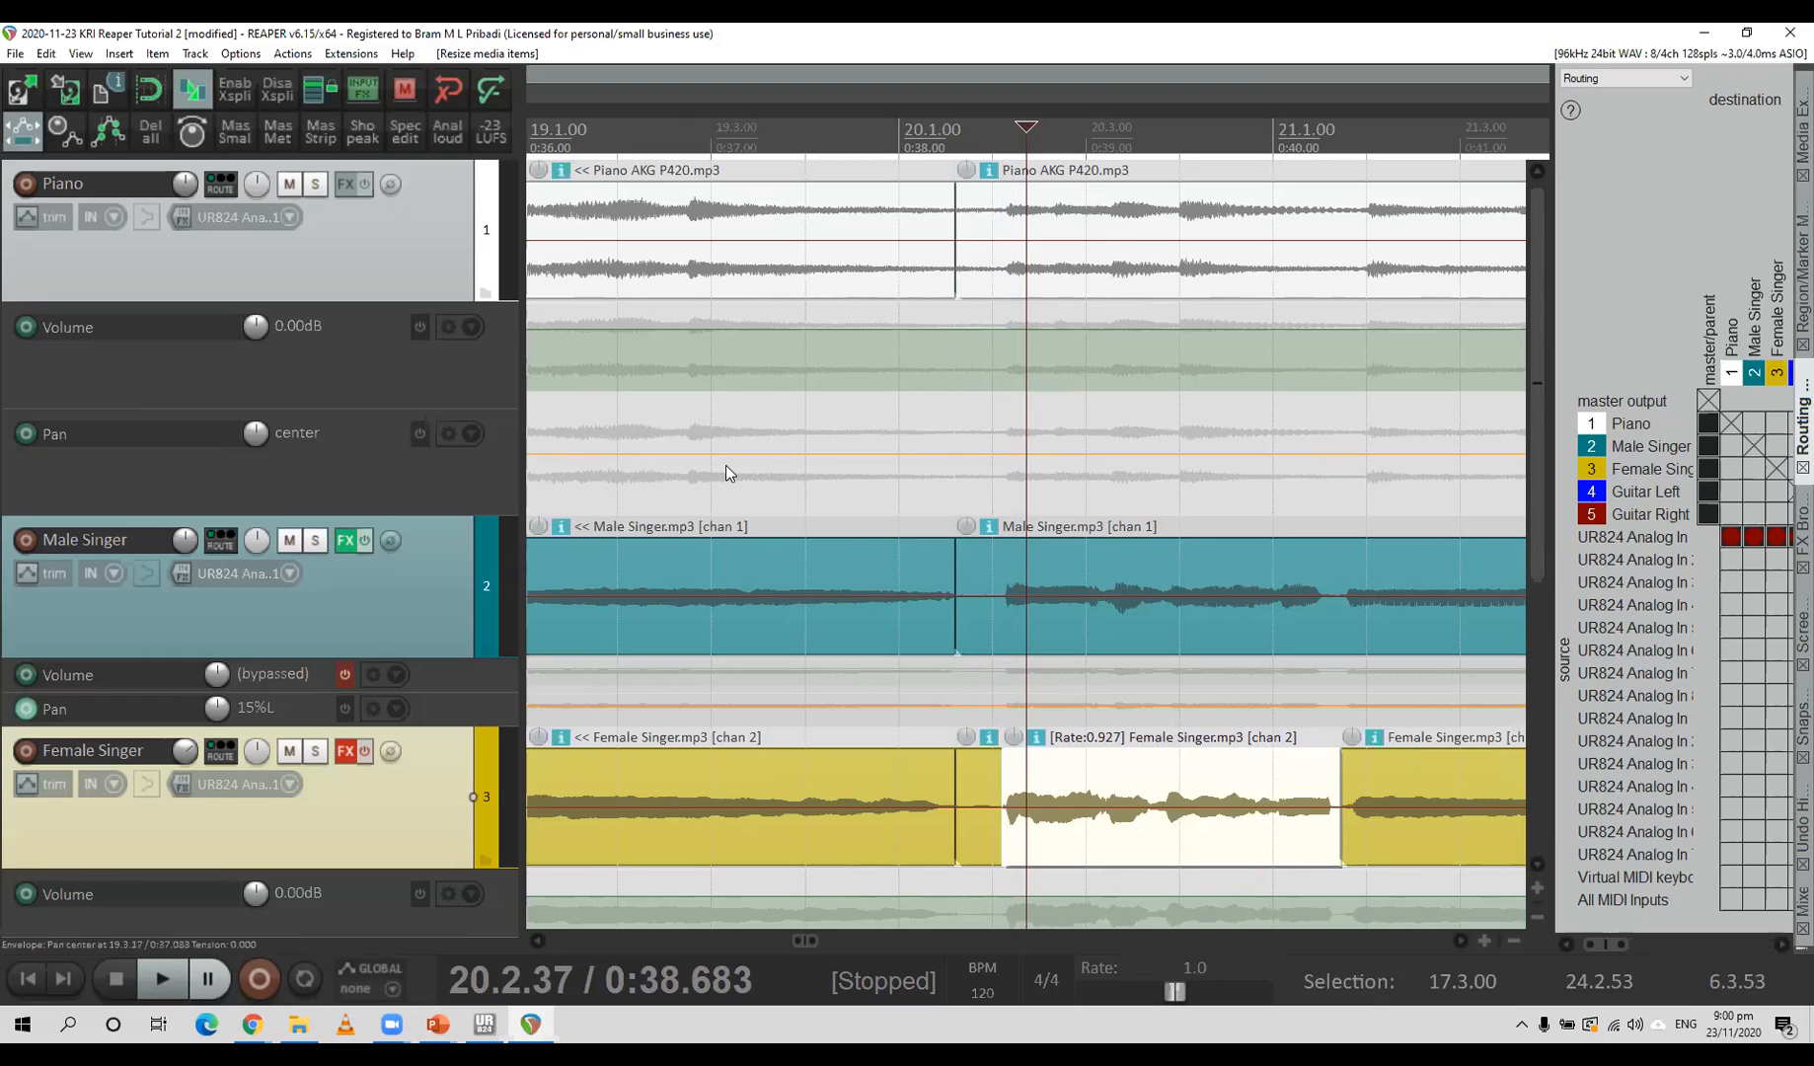
{"action": "left_click", "coordinate": [731, 511]}
{"action": "key", "text": "space"}
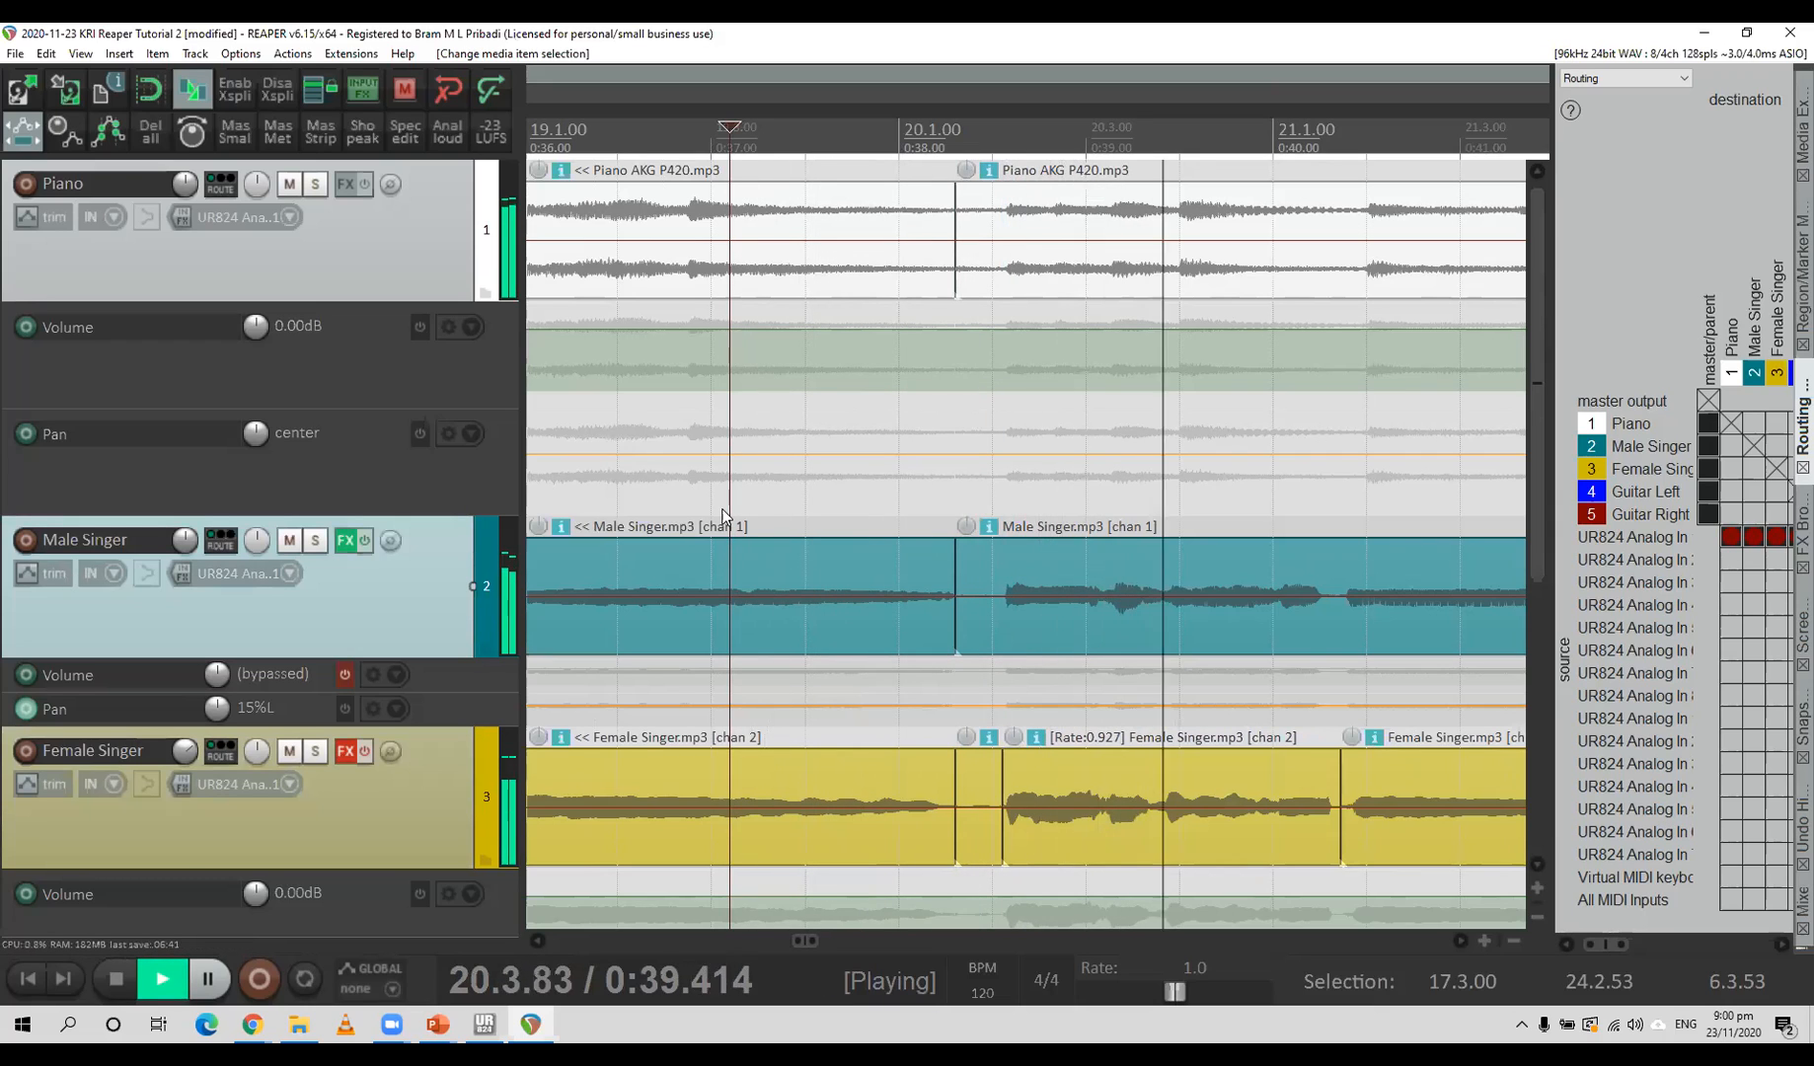
{"action": "key", "text": "space"}
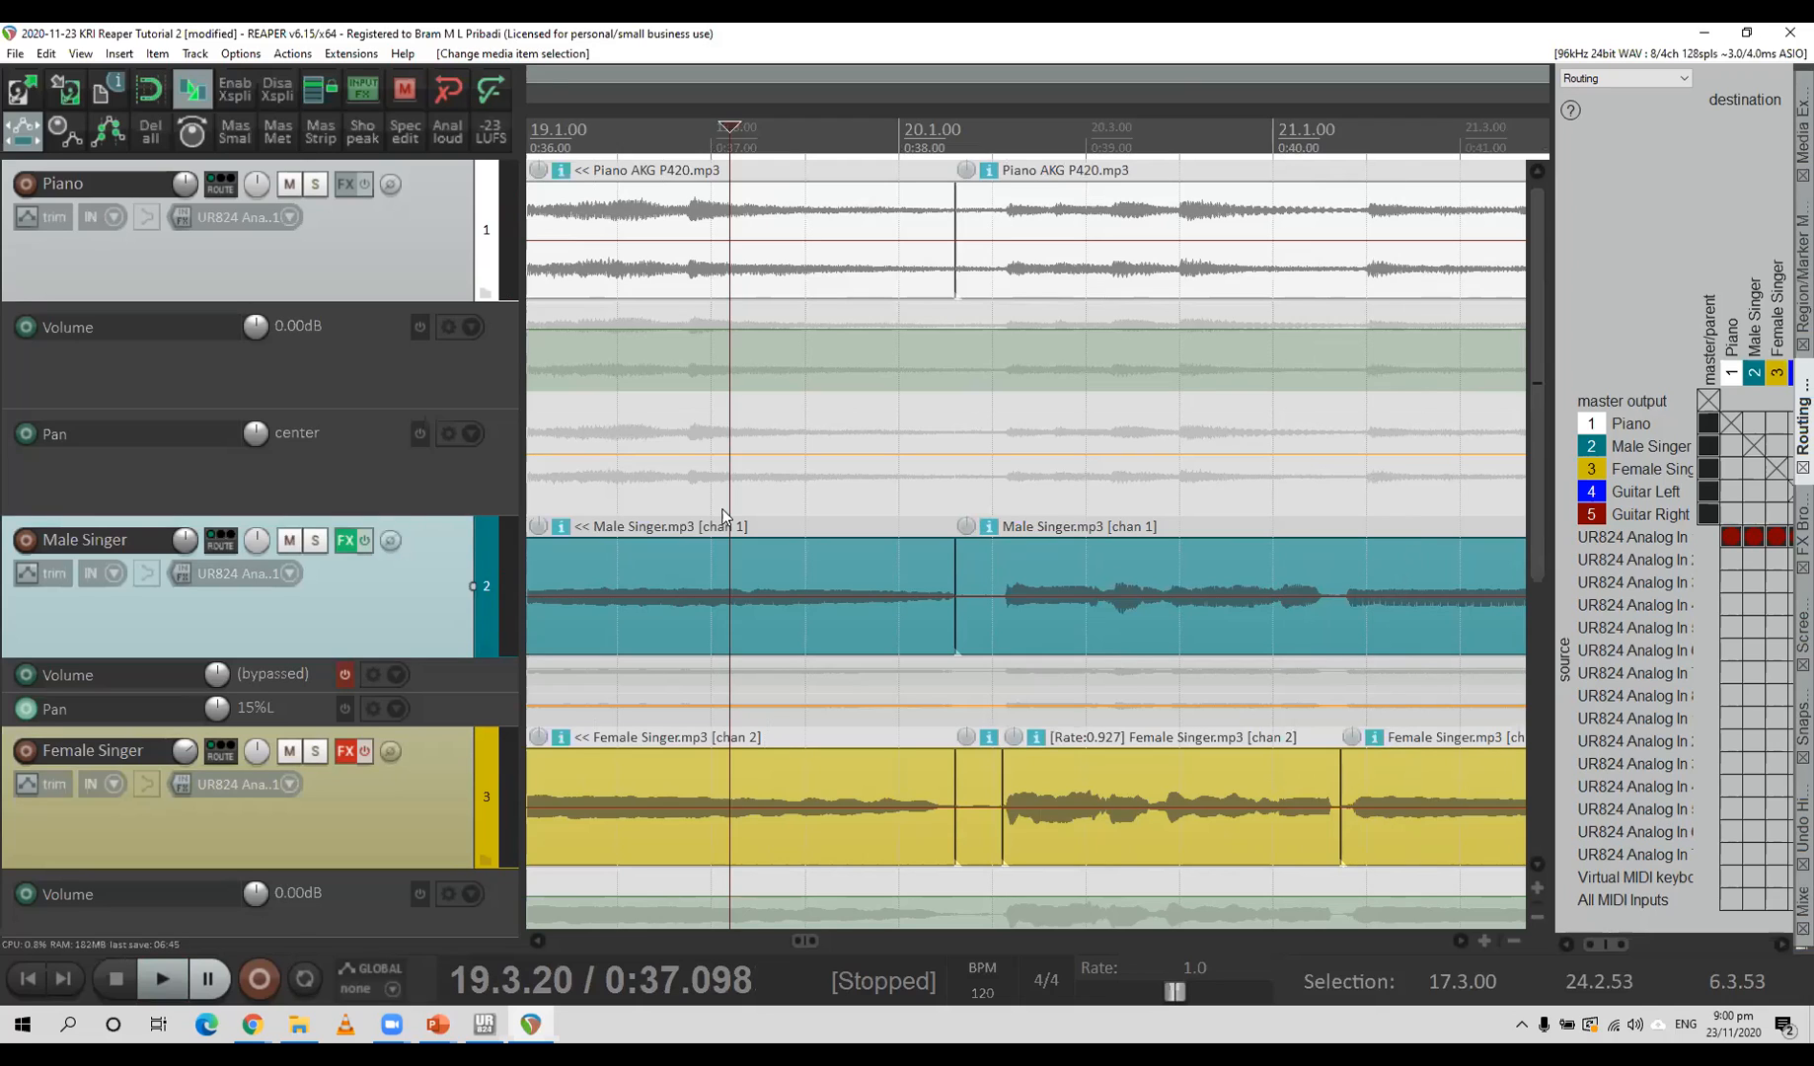
Undo the stretch of the female phrase and play the original timing from 19.3.20 twice for comparison.
{"action": "key", "text": "ctrl+z"}
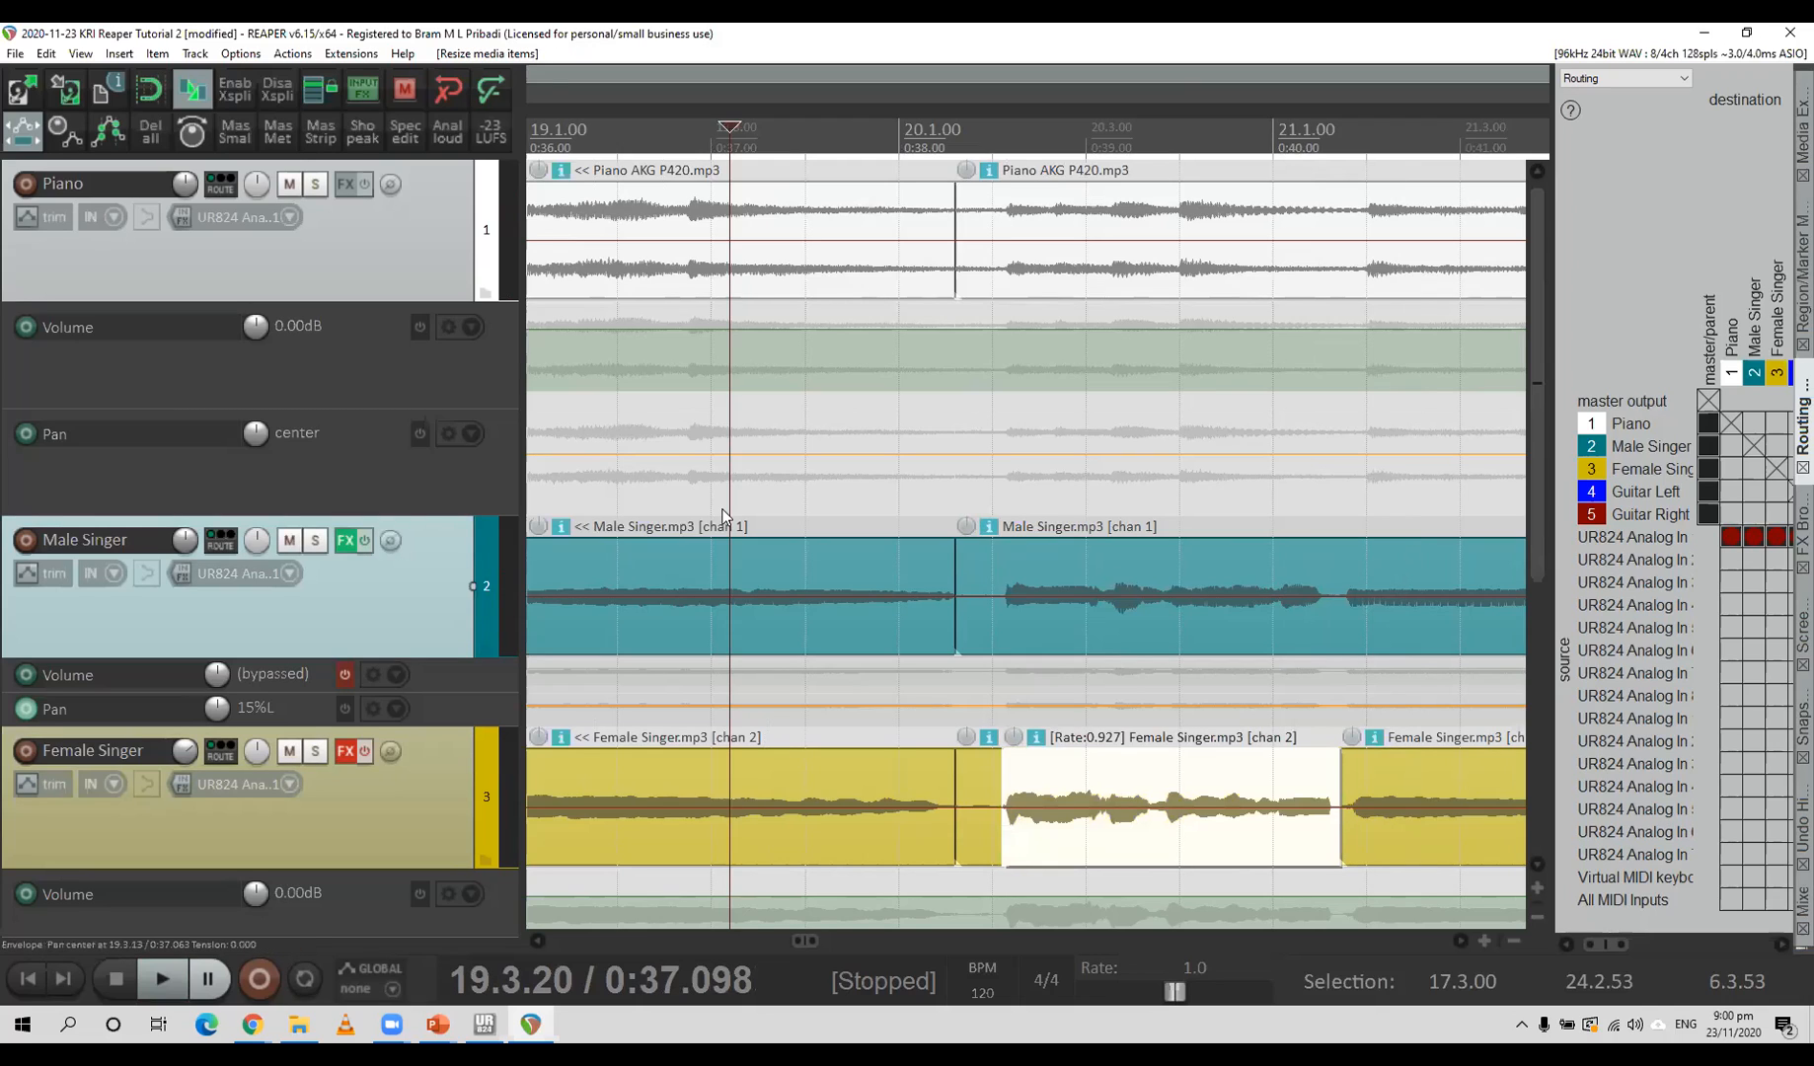
{"action": "key", "text": "ctrl+z"}
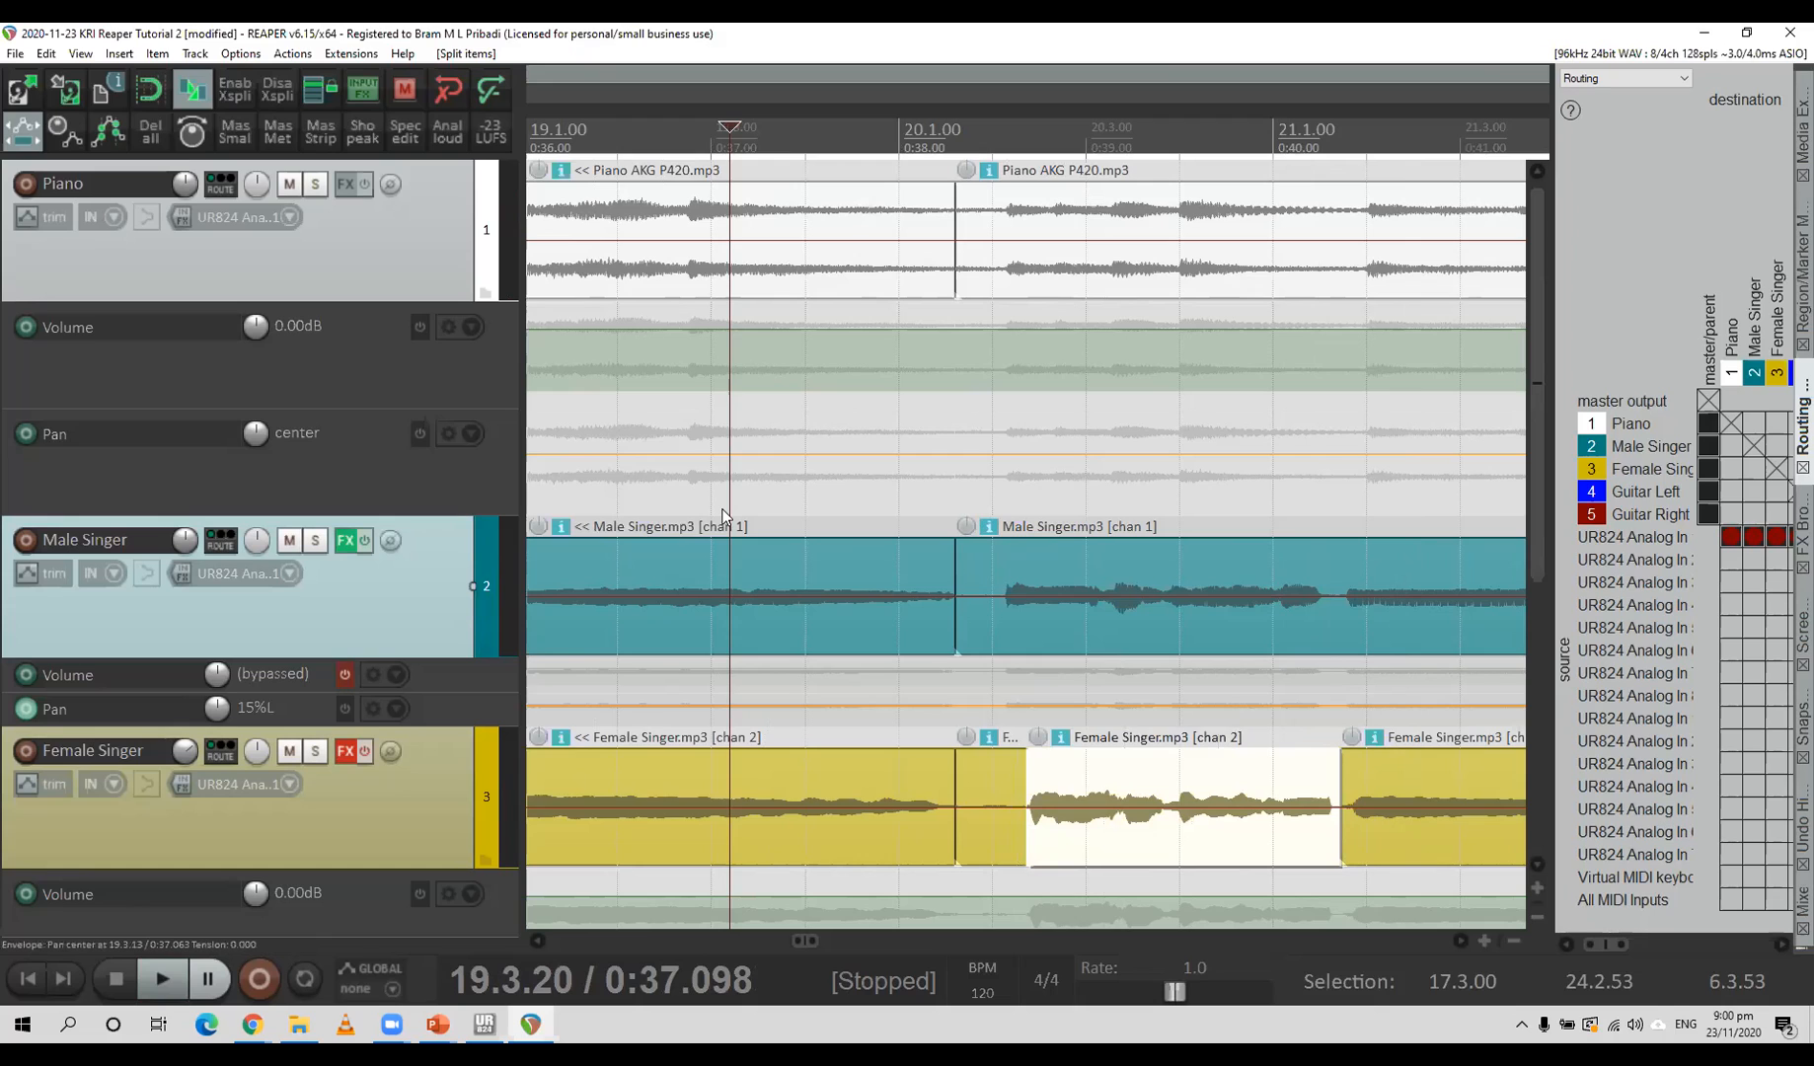
{"action": "key", "text": "space"}
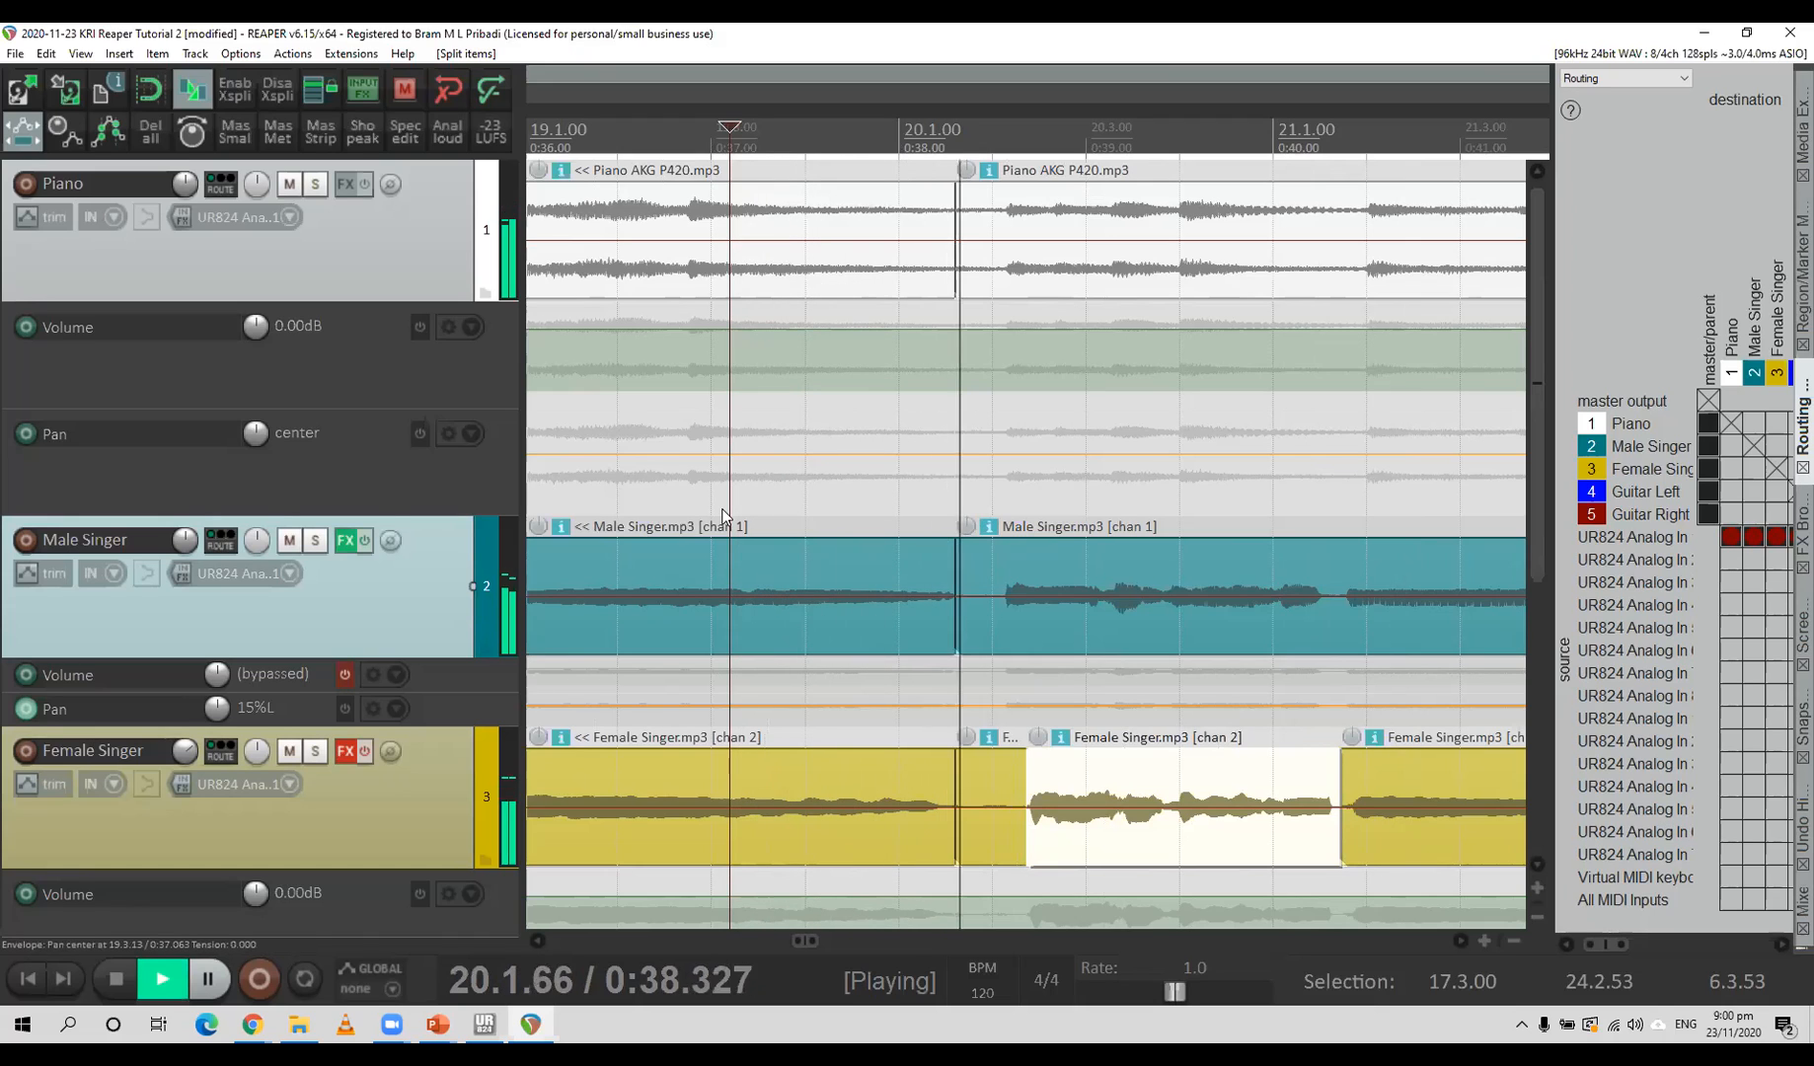
{"action": "key", "text": "space"}
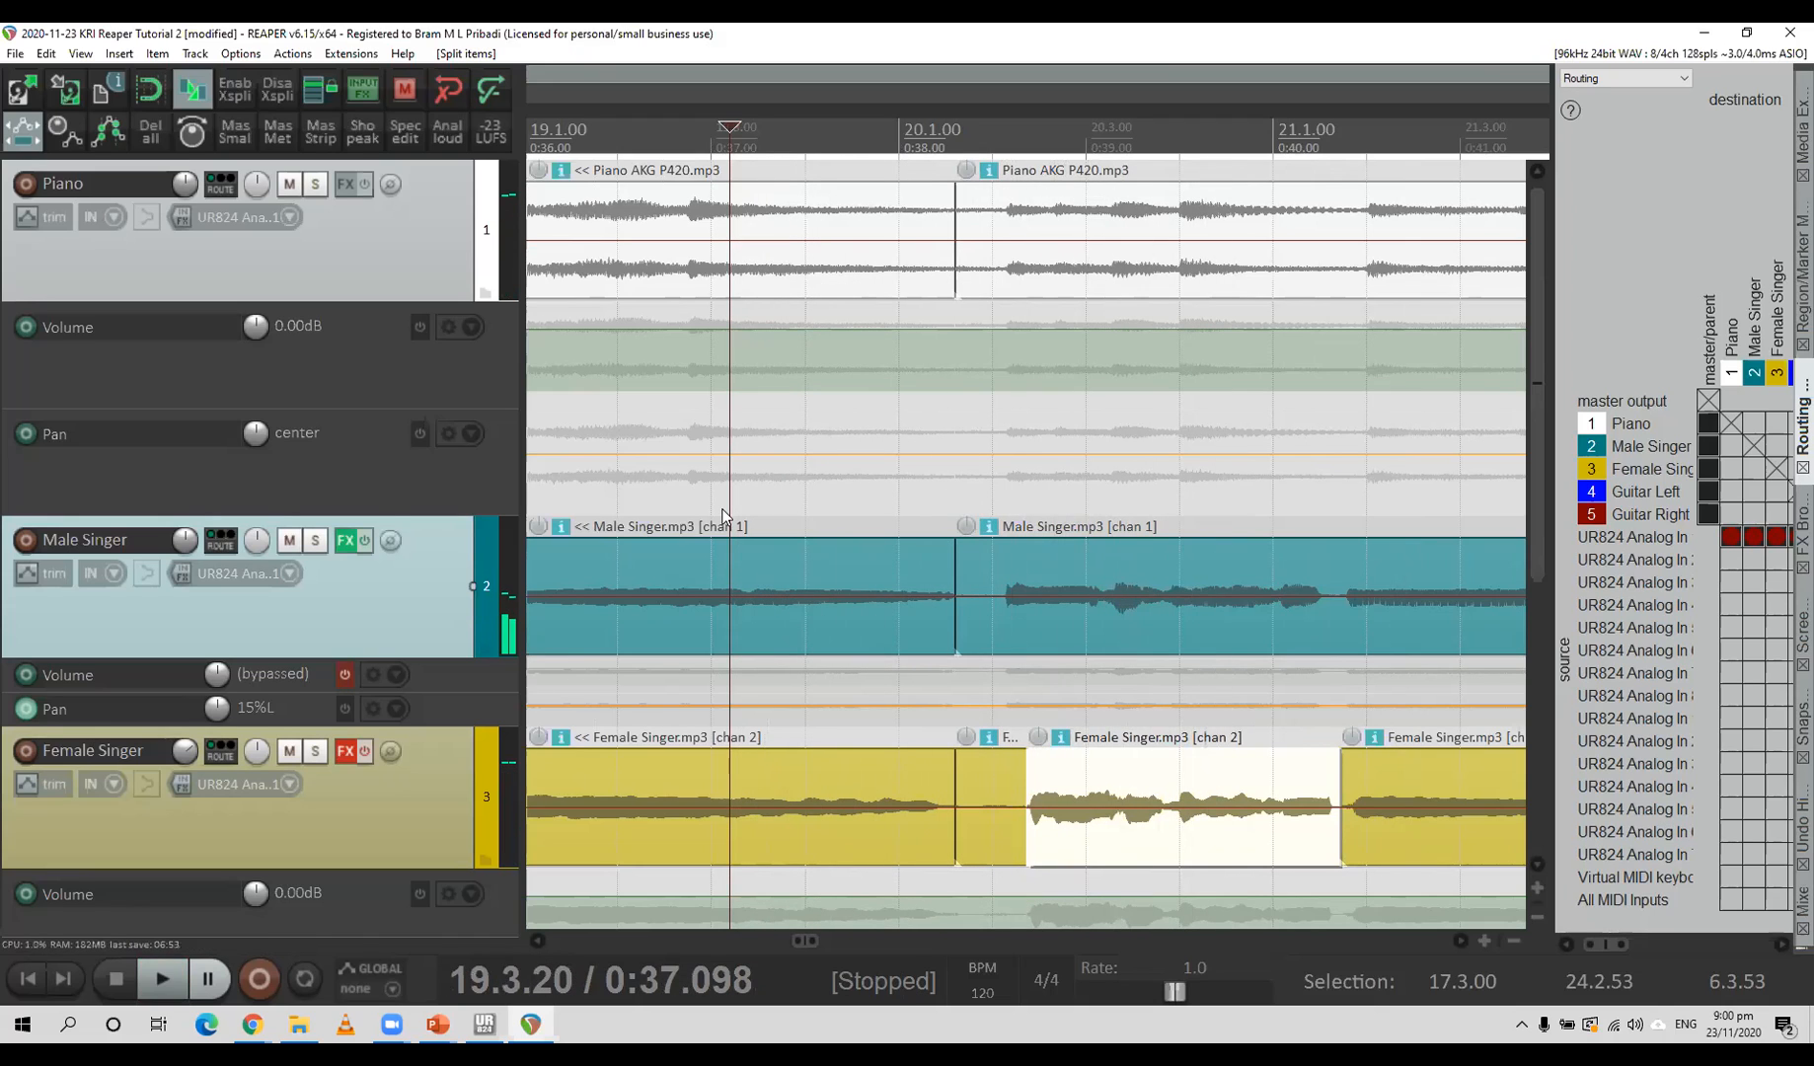
{"action": "key", "text": "space"}
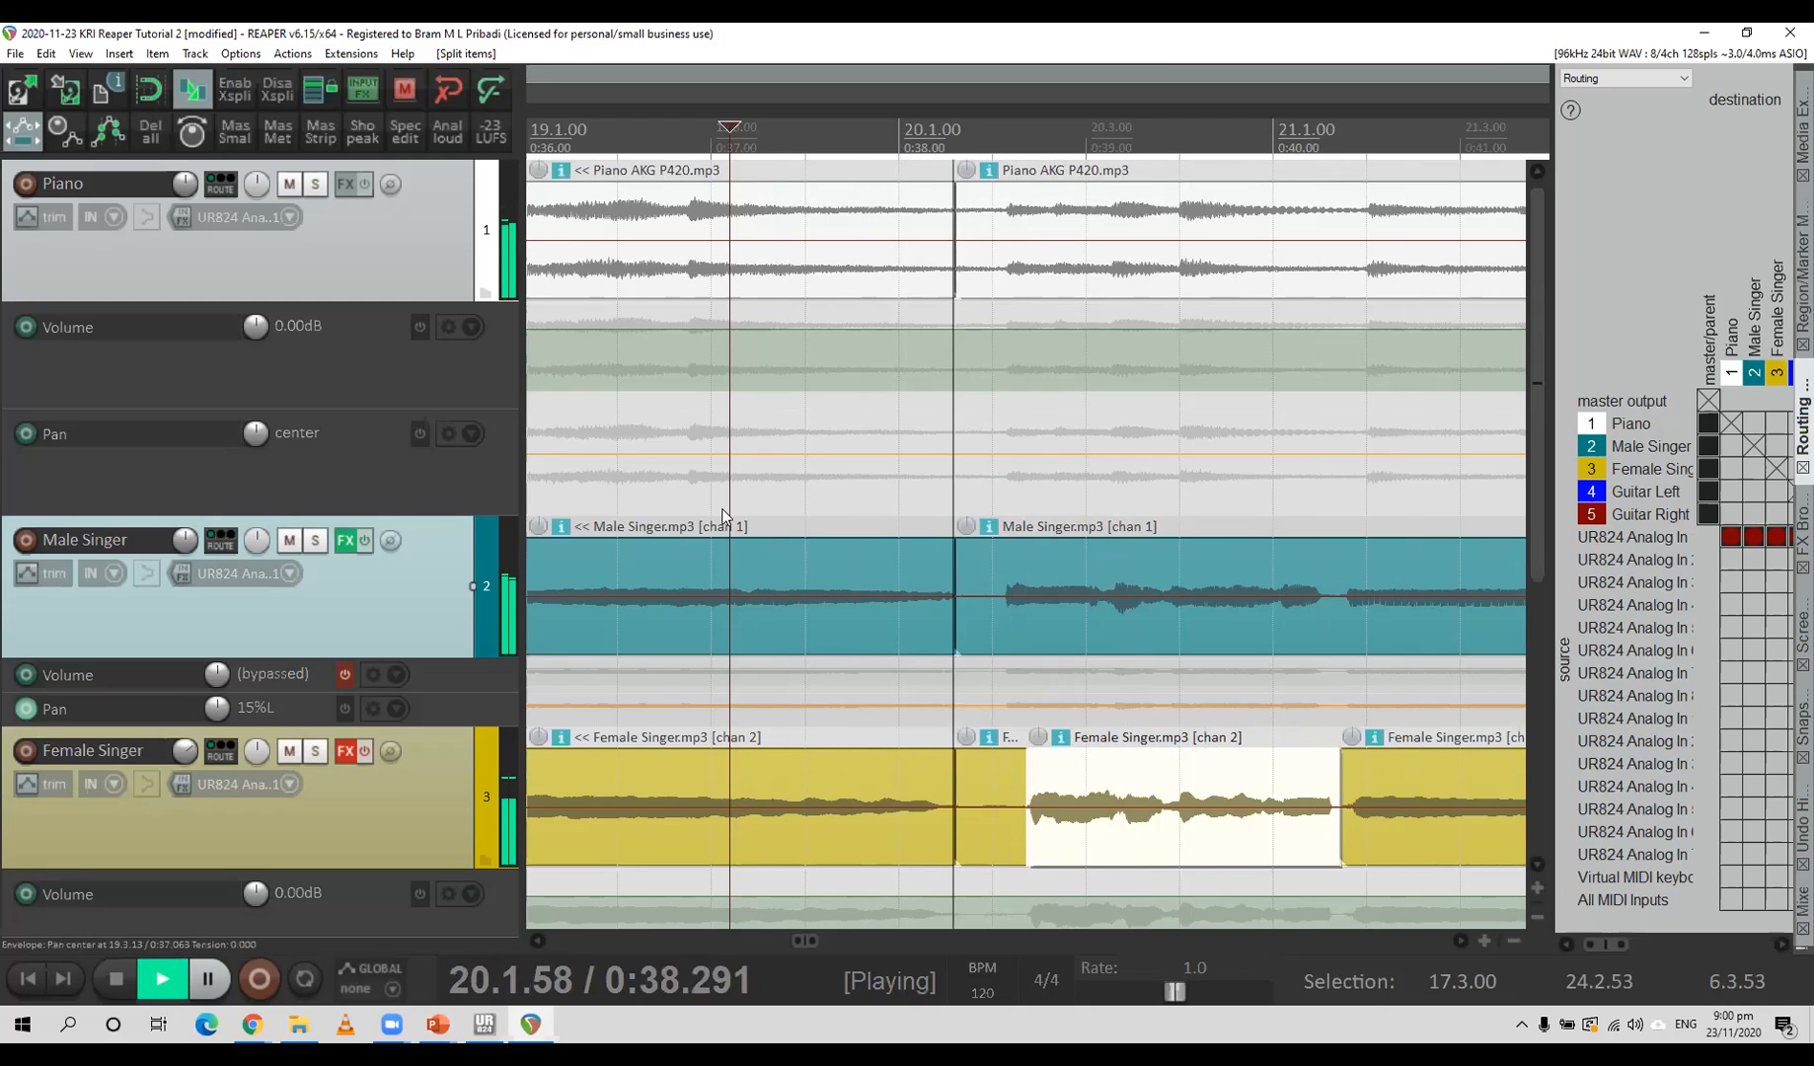
{"action": "key", "text": "space"}
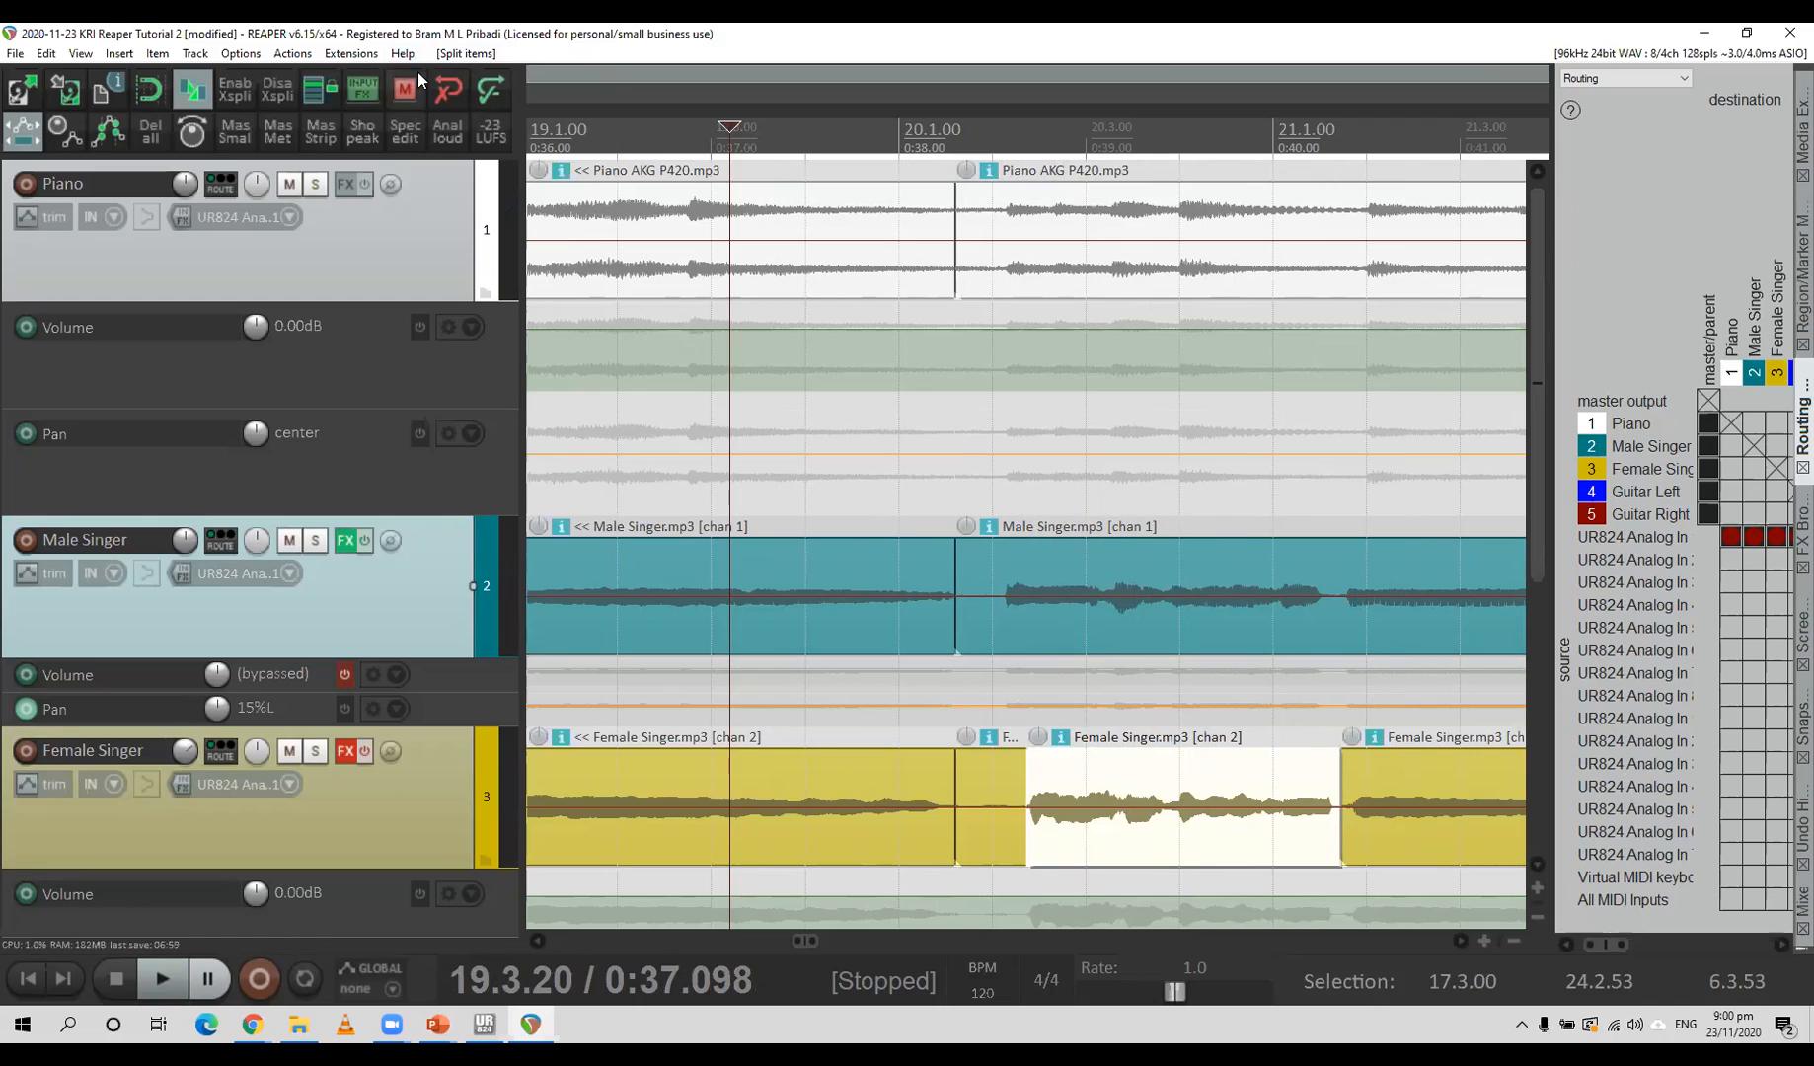
Redo the stretch of the female phrase and play the aligned version from 19.3.20.
{"action": "left_click", "coordinate": [489, 92]}
{"action": "left_click", "coordinate": [490, 91]}
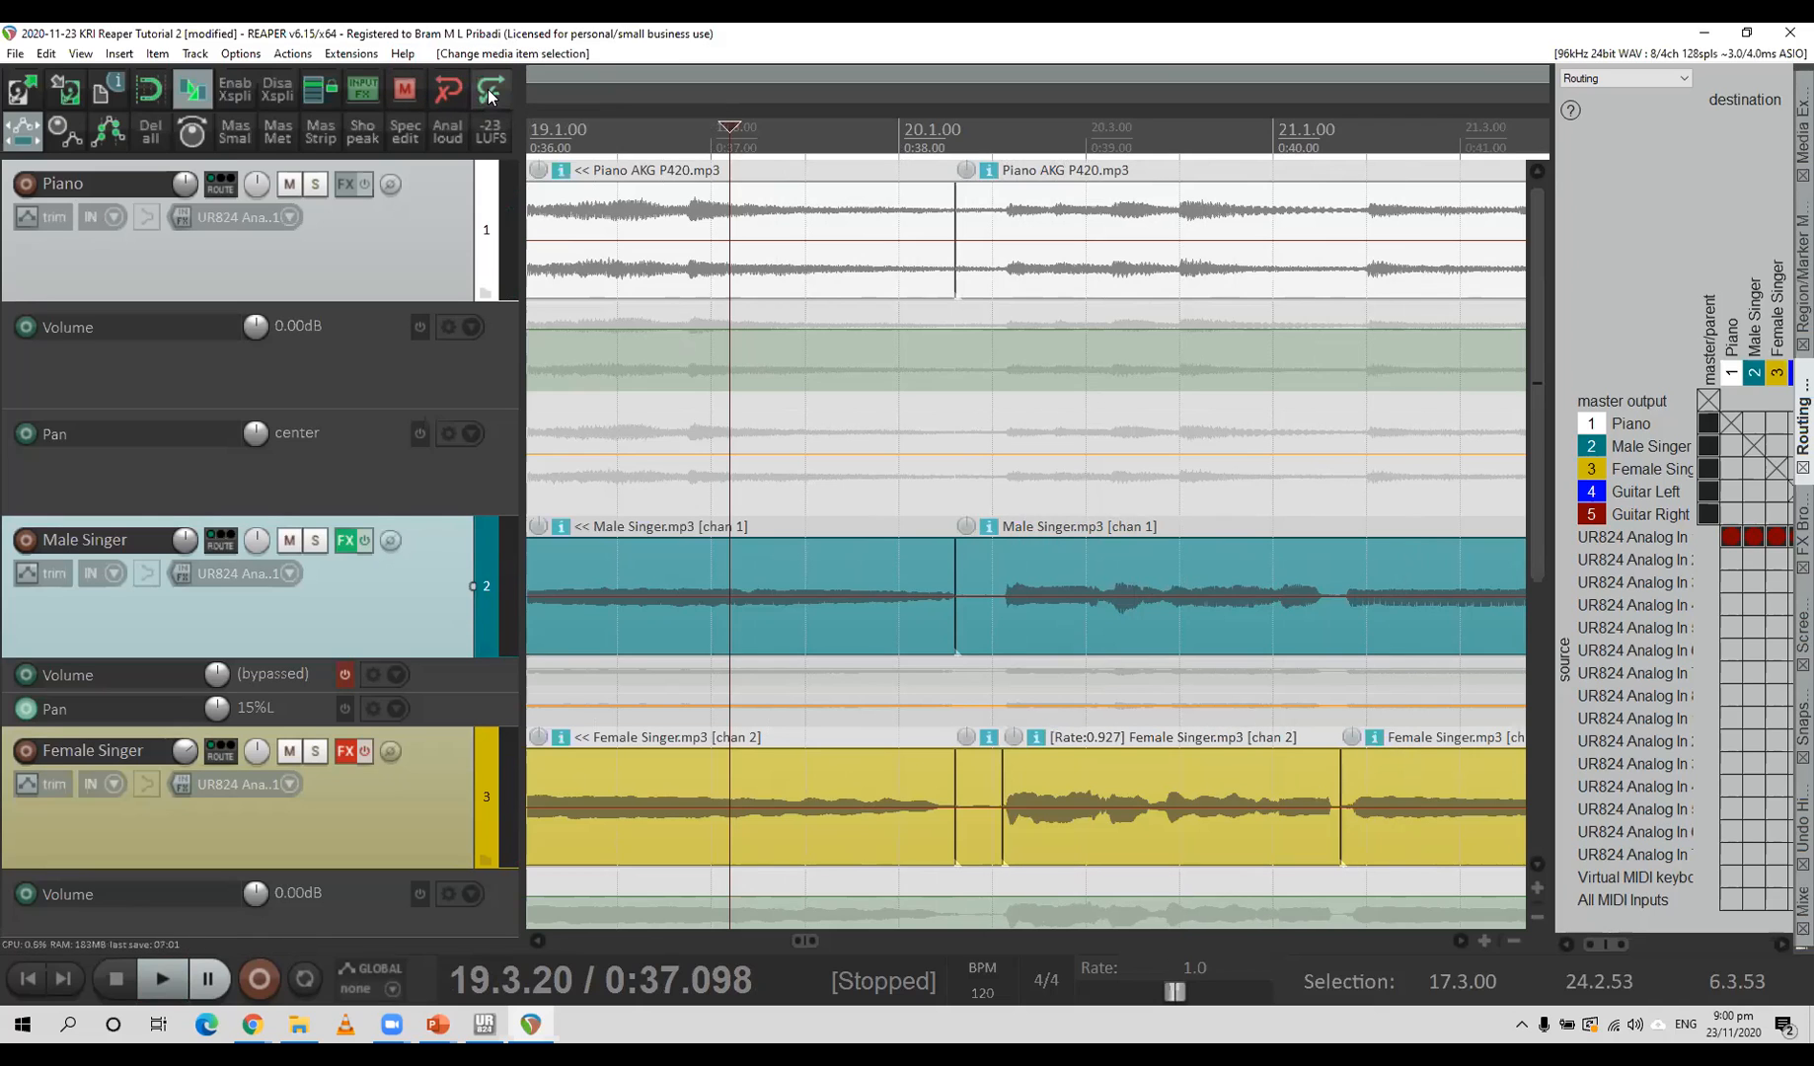
{"action": "key", "text": "space"}
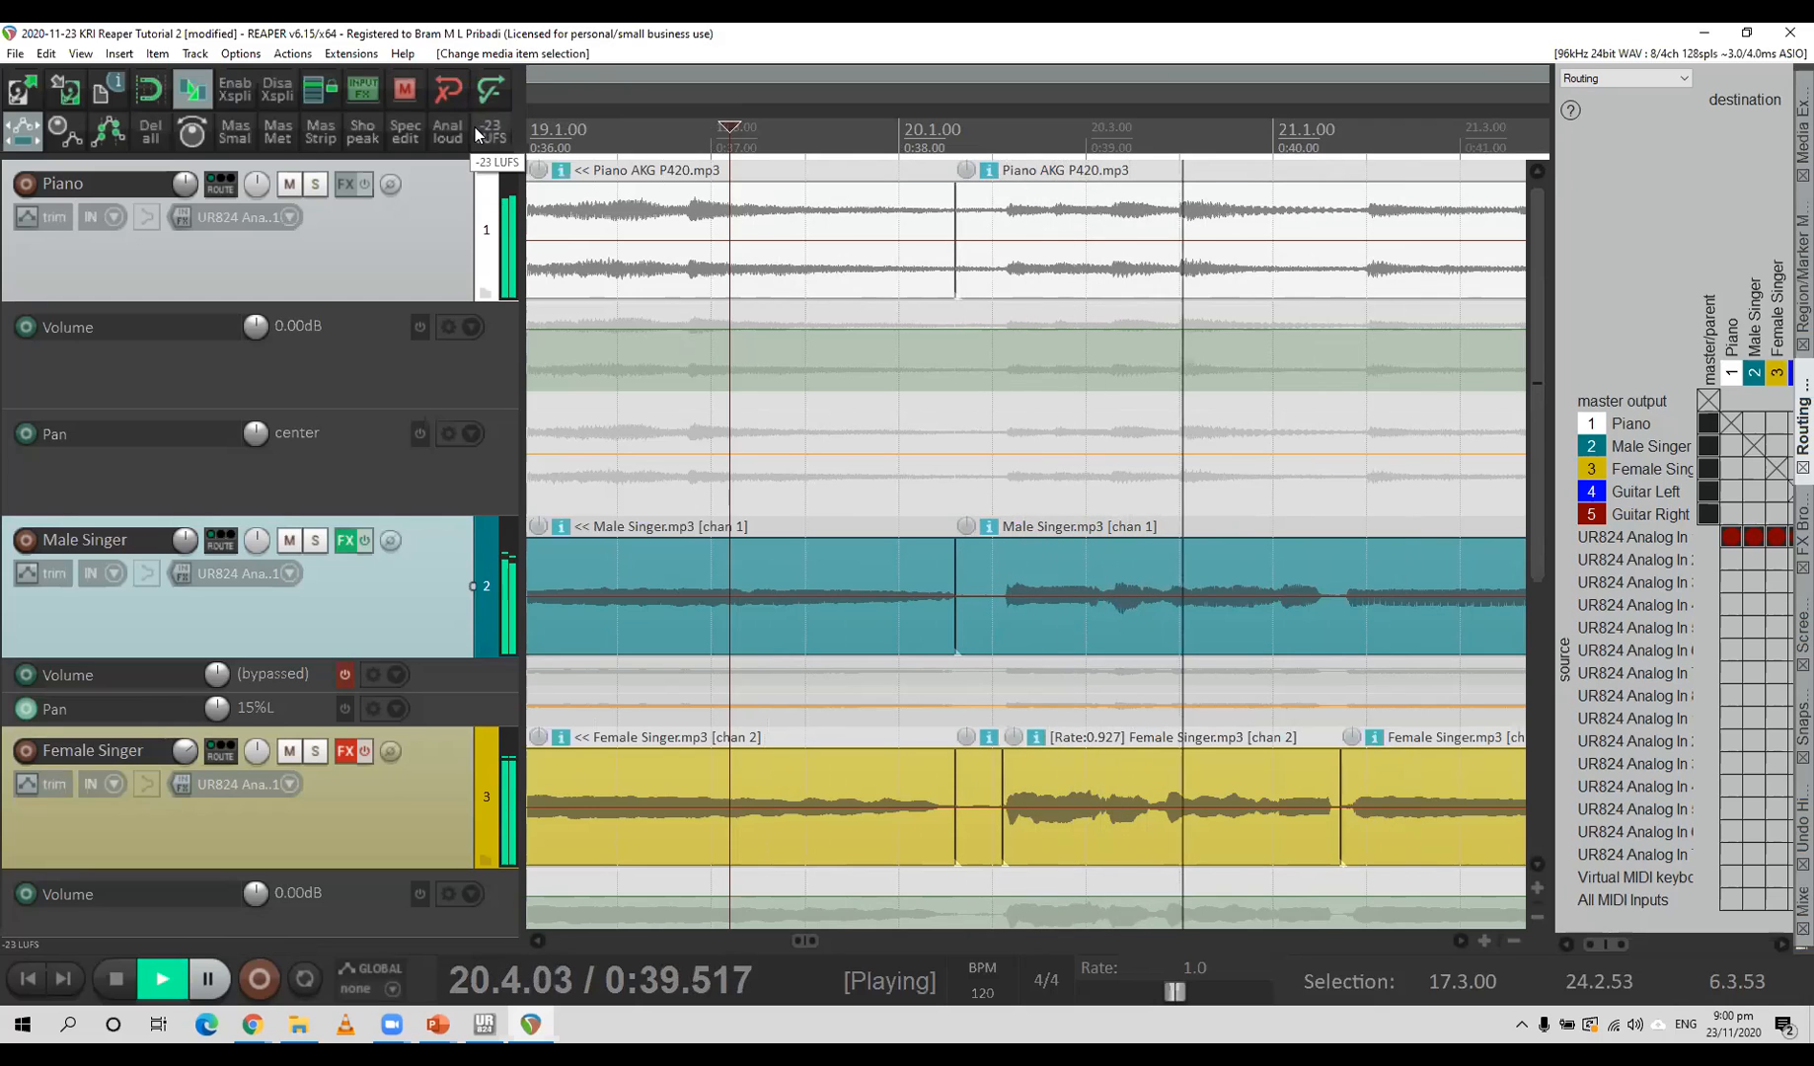
{"action": "key", "text": "space"}
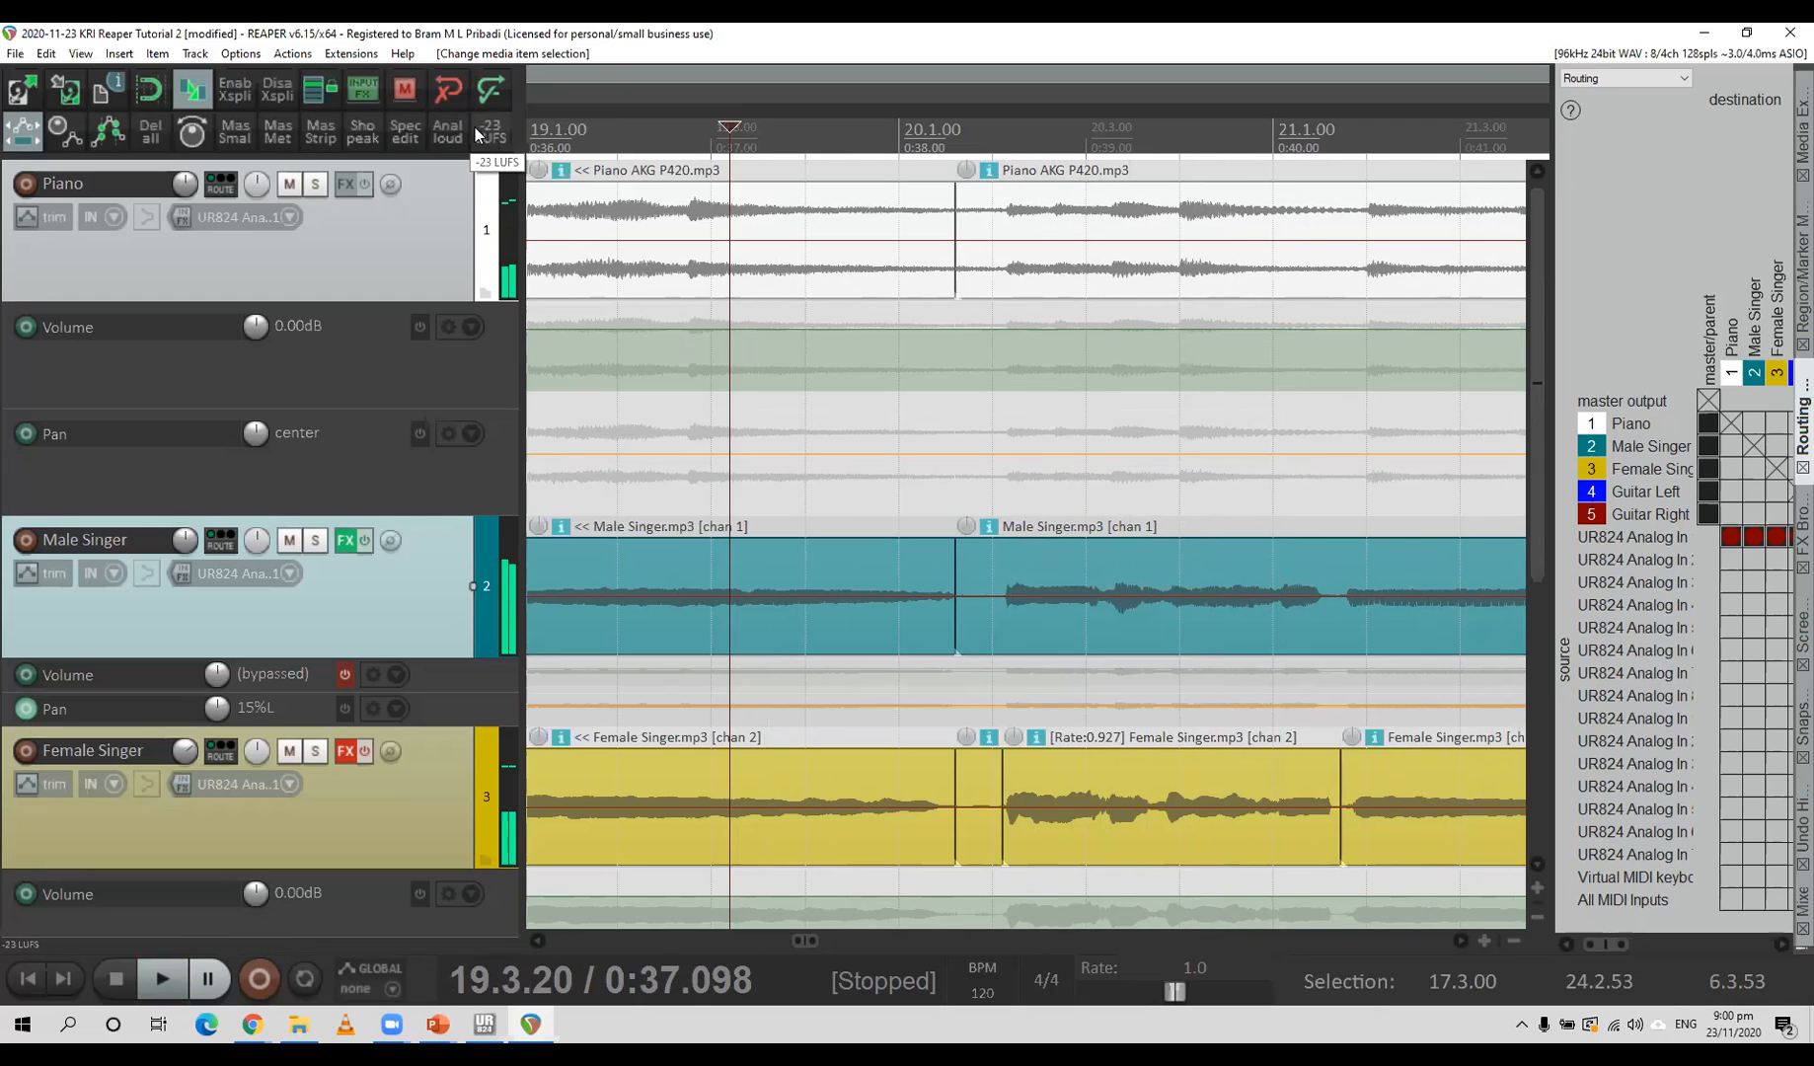
Split the last Female Singer item at 22.3.06 (0:43.028), where the male singer's final note ends.
{"action": "scroll", "coordinate": [963, 414], "scroll_direction": "down", "scroll_amount": 5}
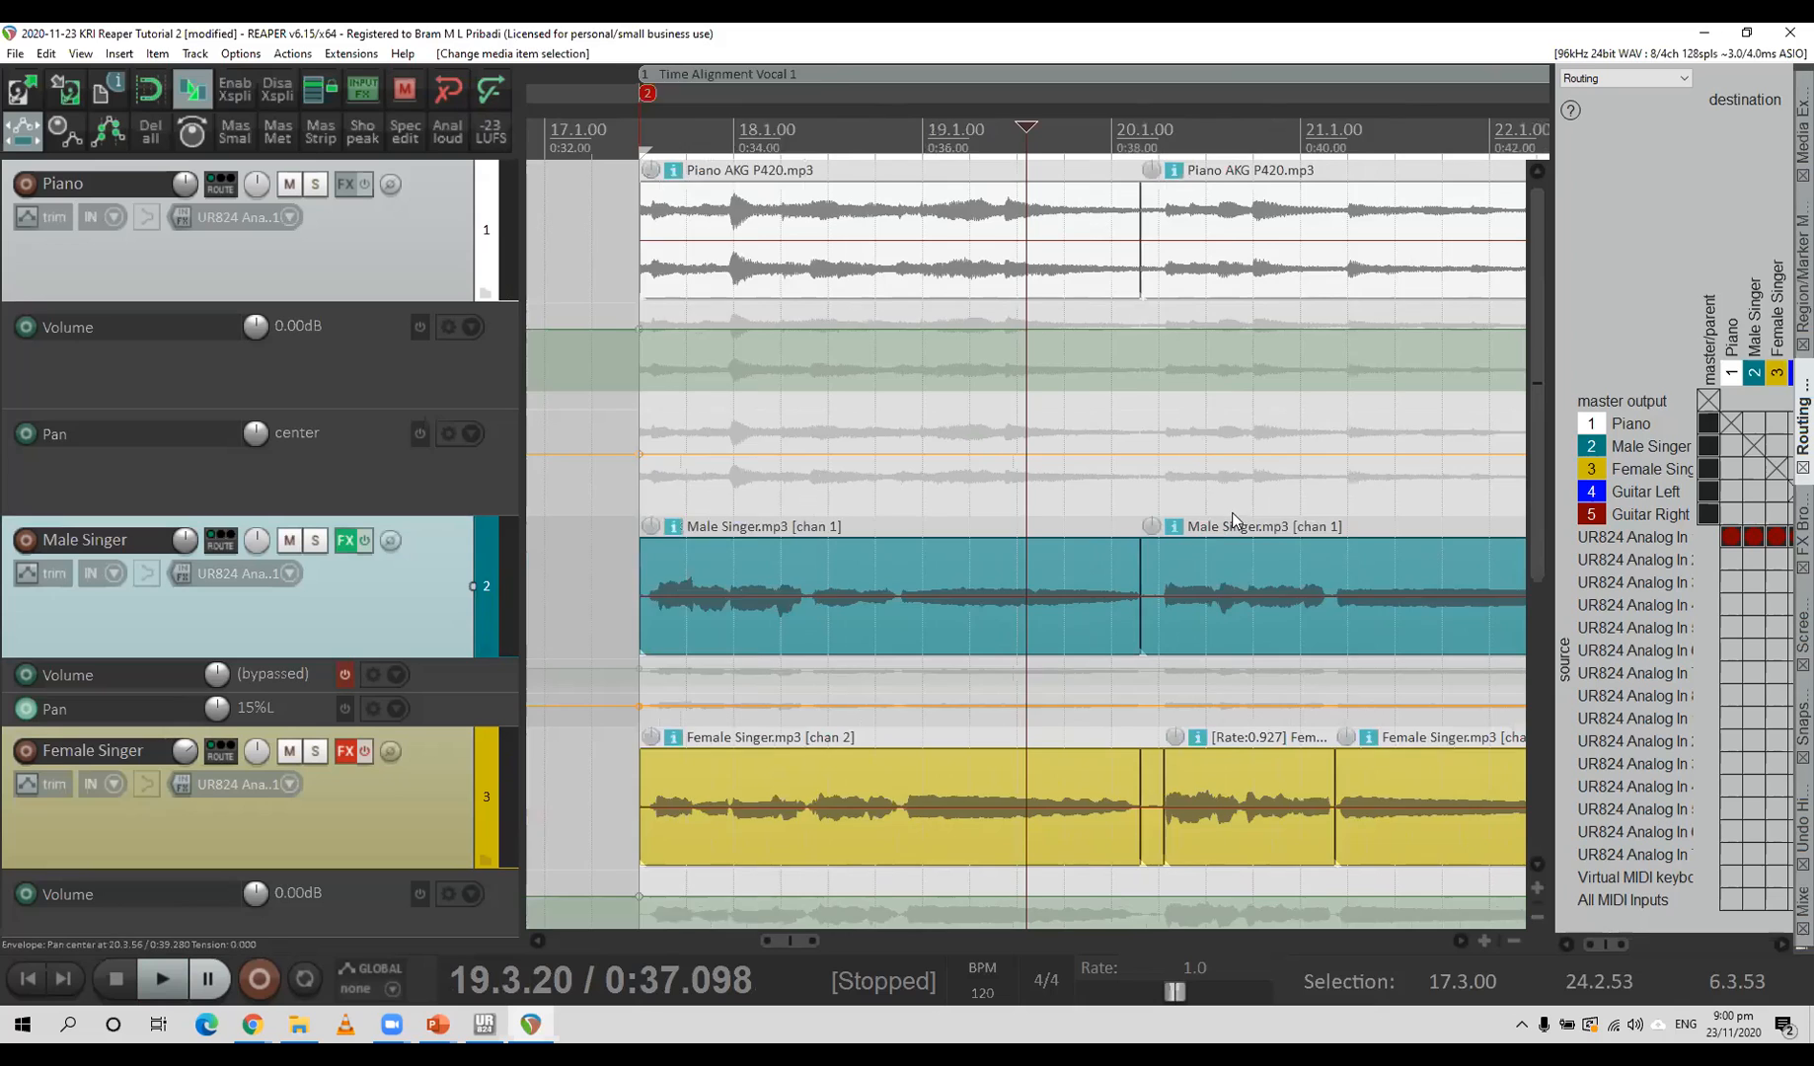
{"action": "left_click", "coordinate": [1425, 874]}
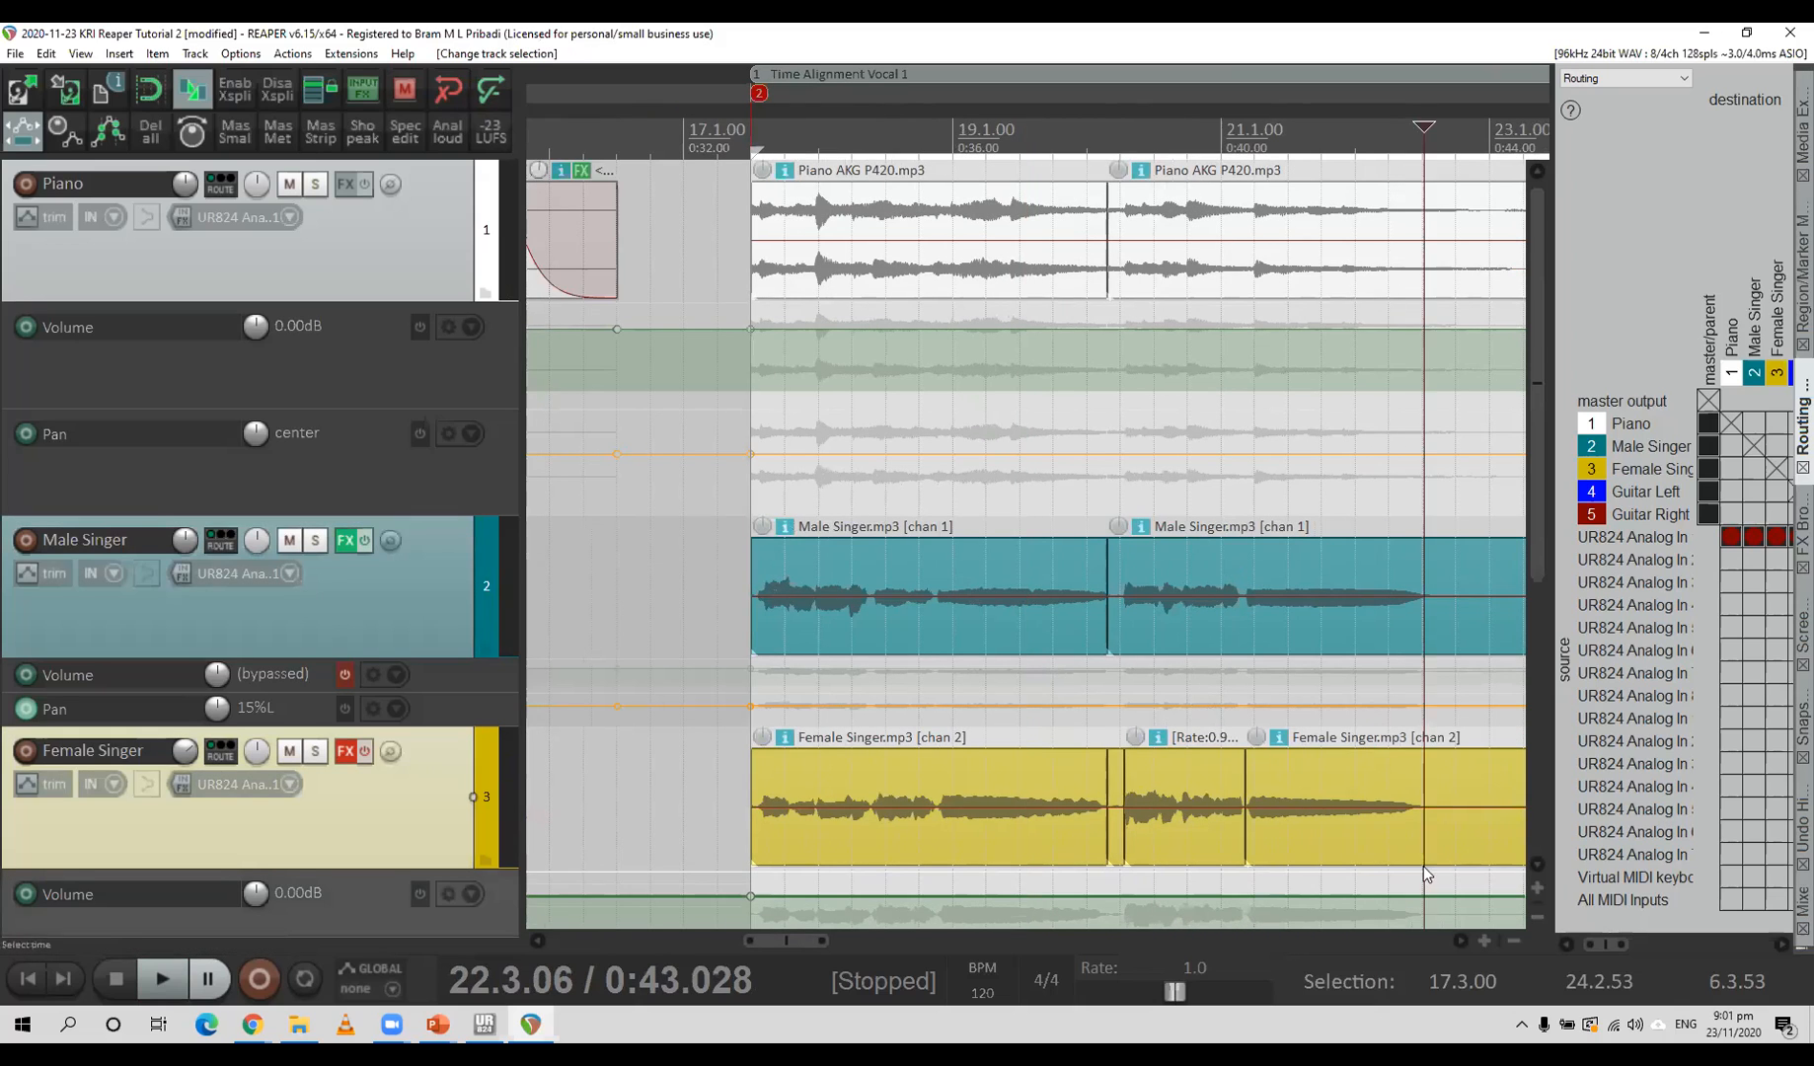
{"action": "scroll", "coordinate": [1421, 860], "scroll_direction": "up", "scroll_amount": 5}
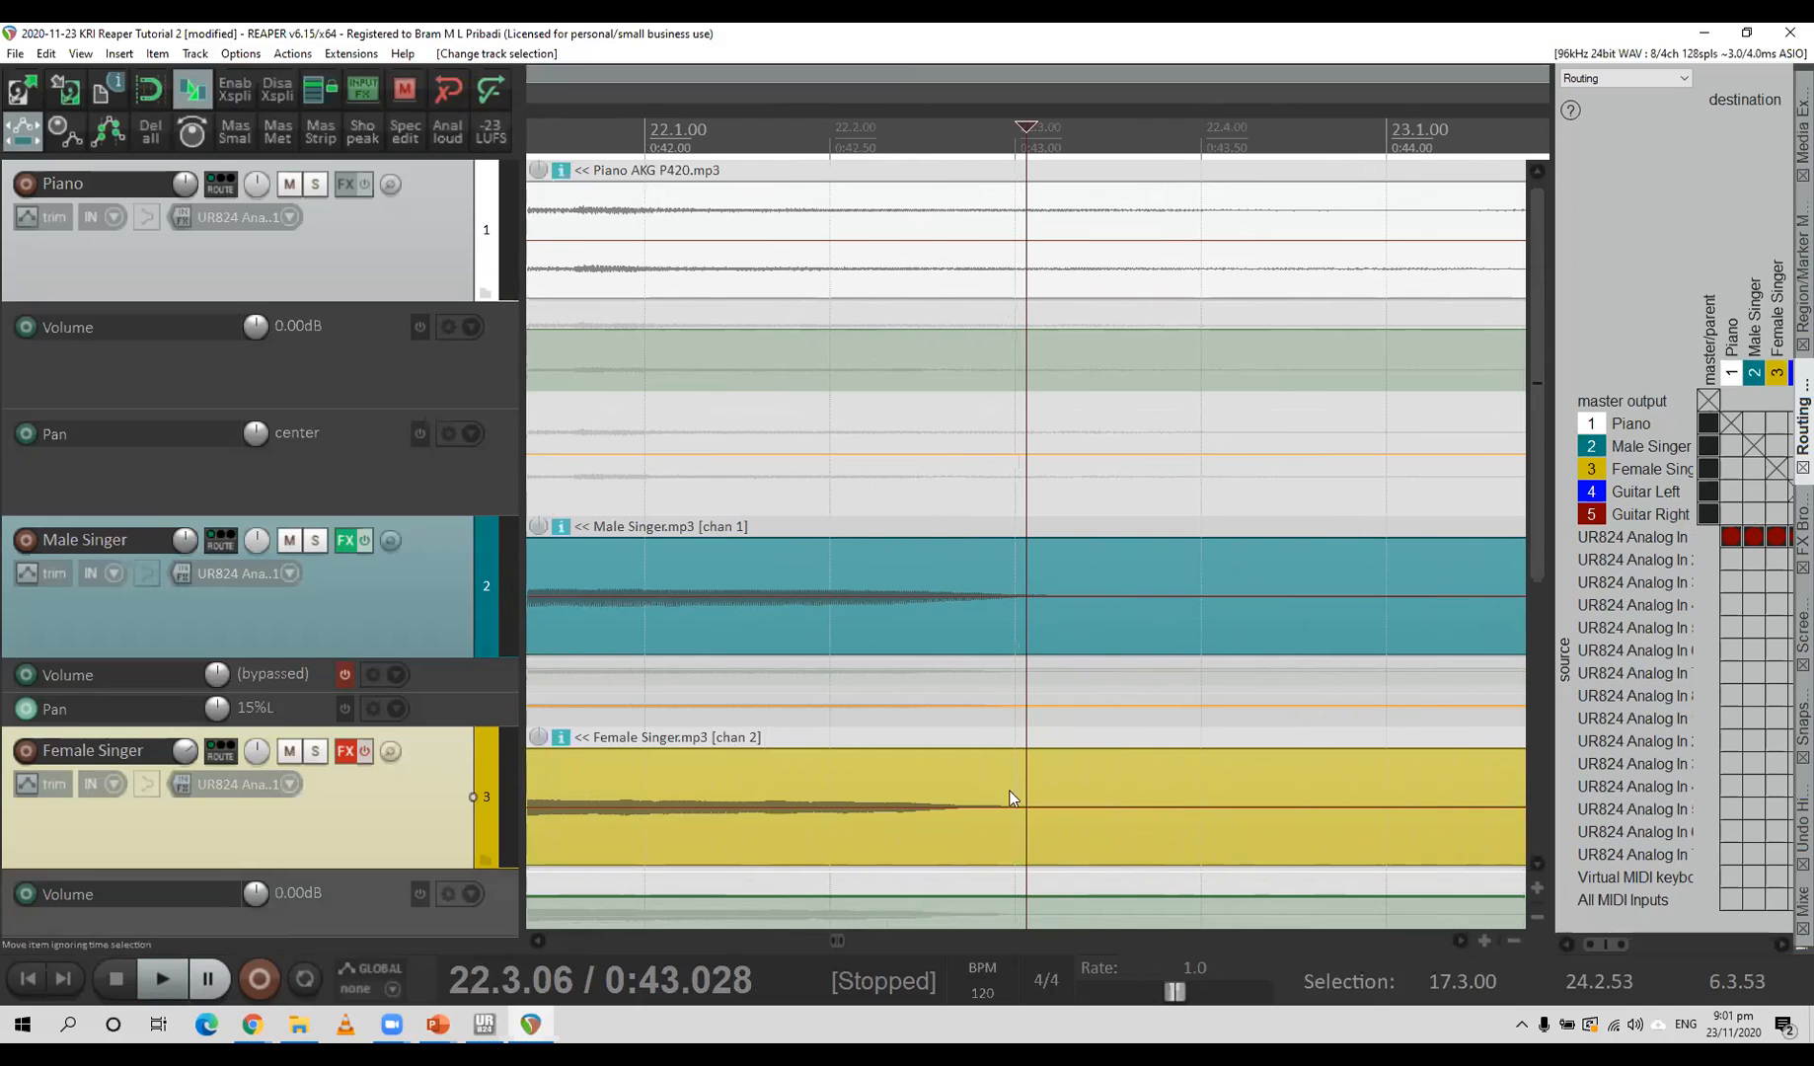
{"action": "left_click", "coordinate": [1039, 816]}
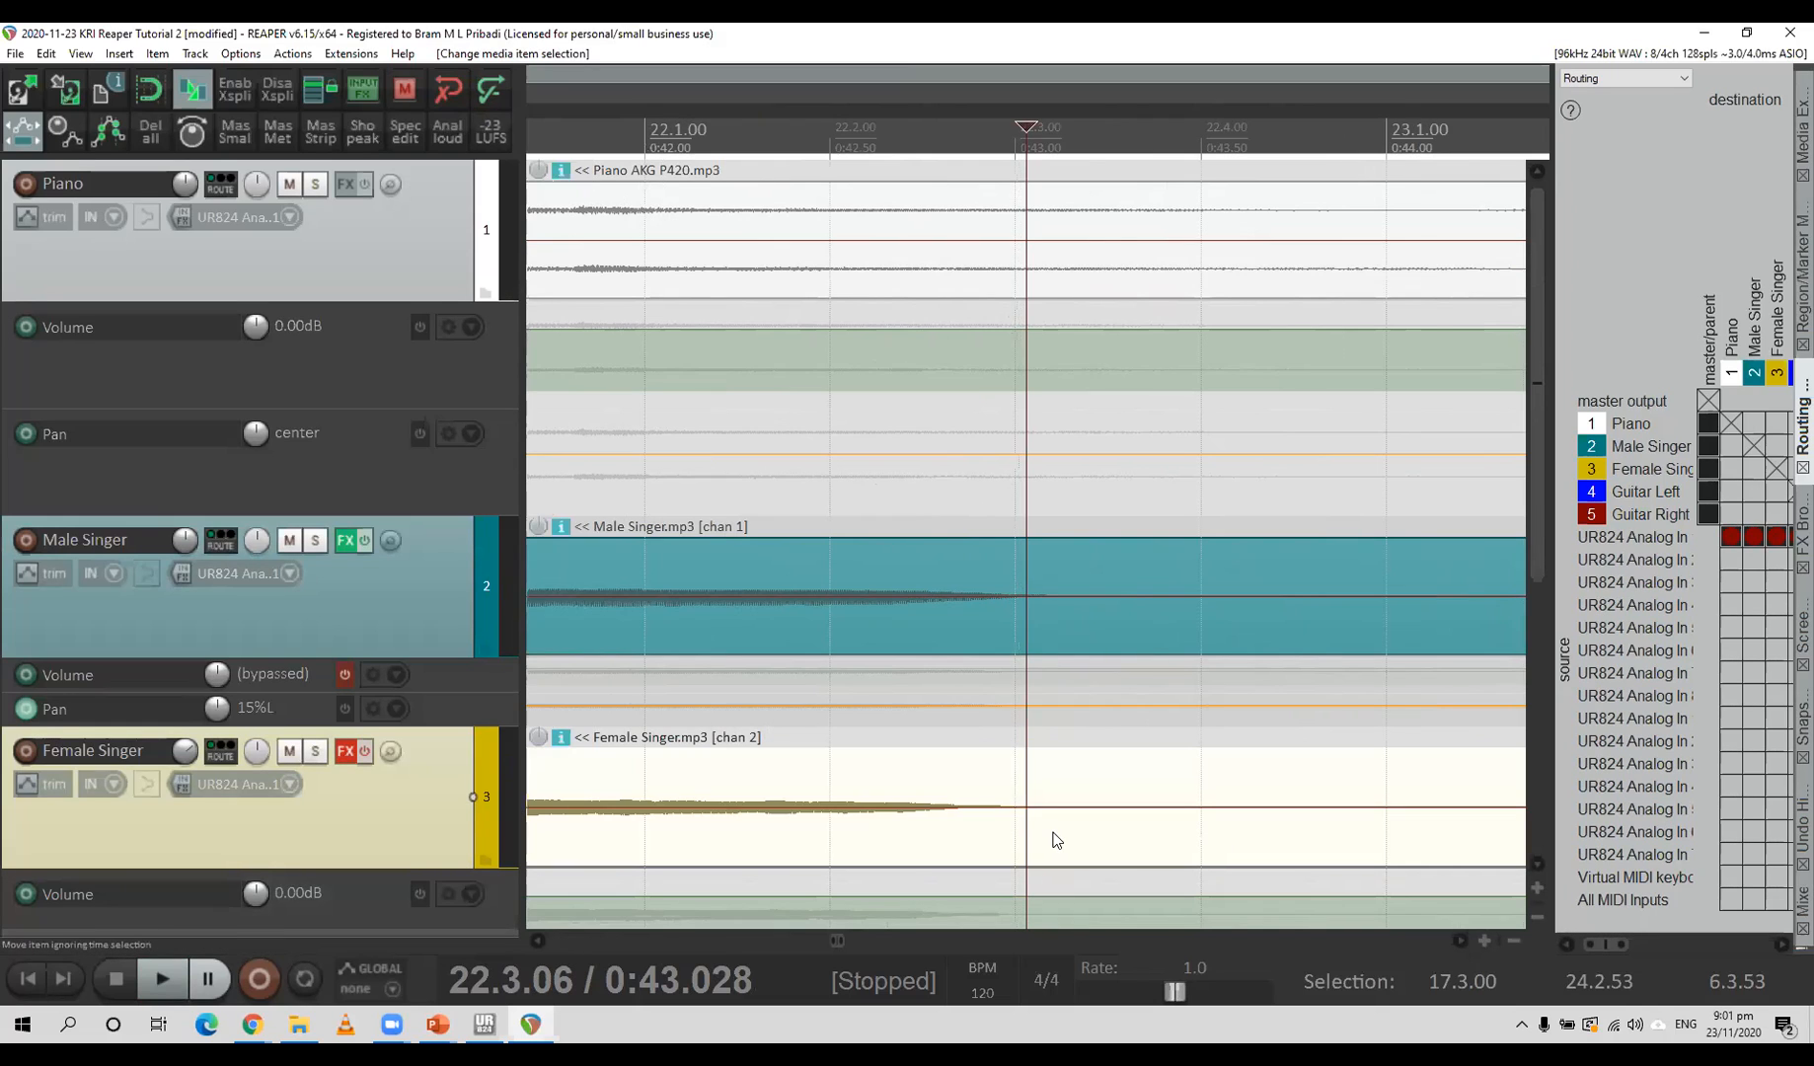
{"action": "key", "text": "s"}
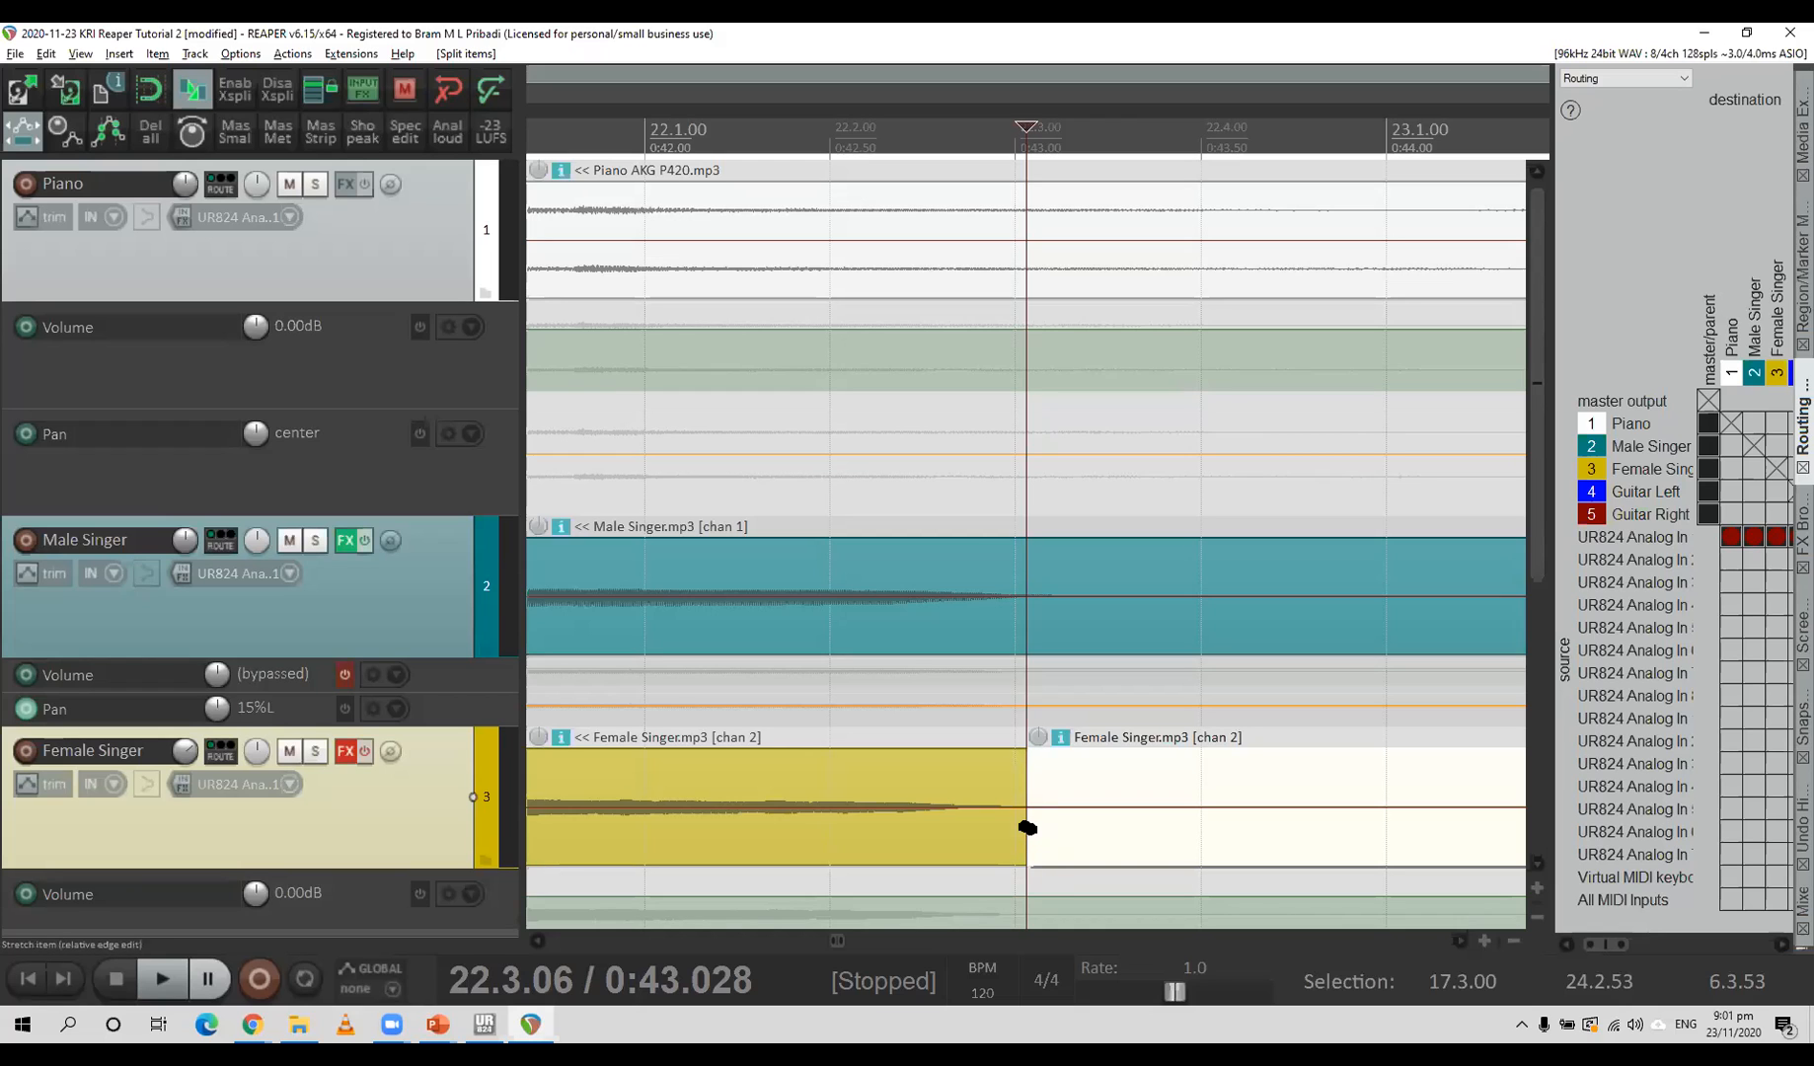
Stretch the shared edge of the last two Female Singer items, first to rate 1.264, and settle on 0.978 for the final note.
{"action": "left_click_drag", "start_coordinate": [1028, 827], "coordinate": [819, 828]}
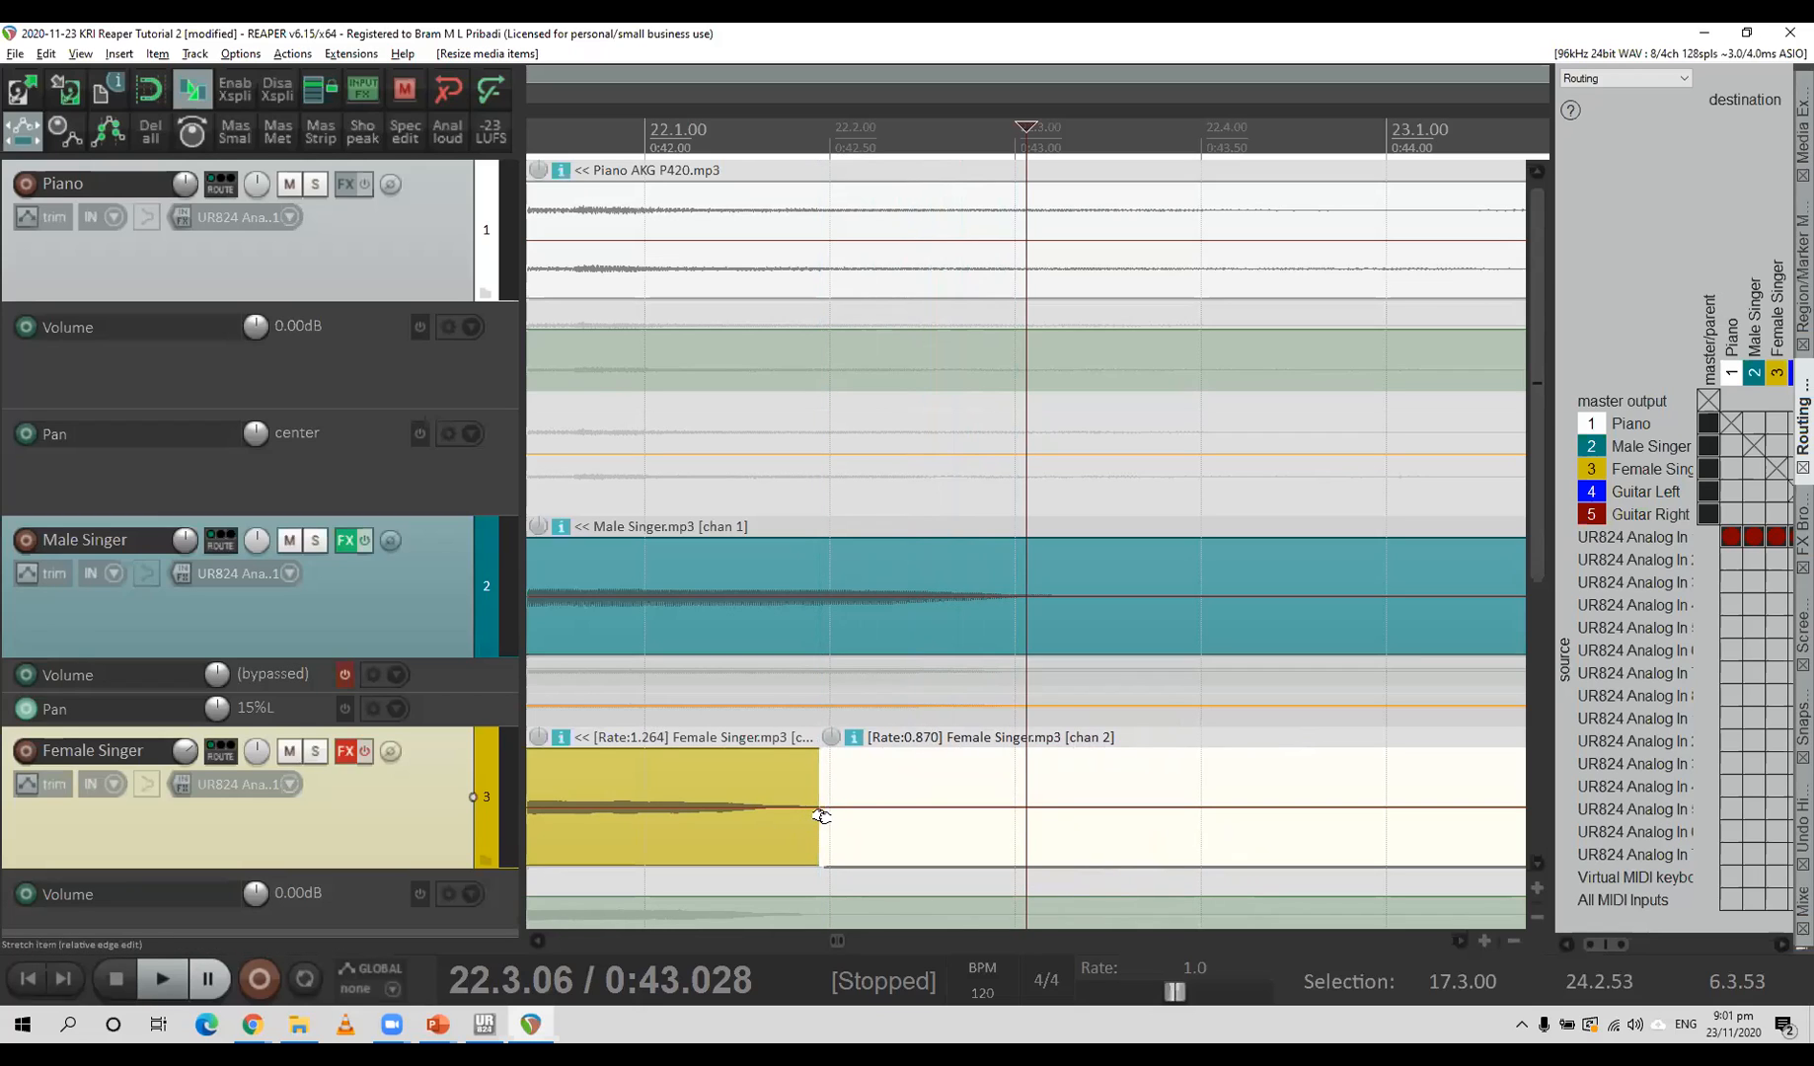
{"action": "left_click_drag", "start_coordinate": [821, 816], "coordinate": [1047, 829]}
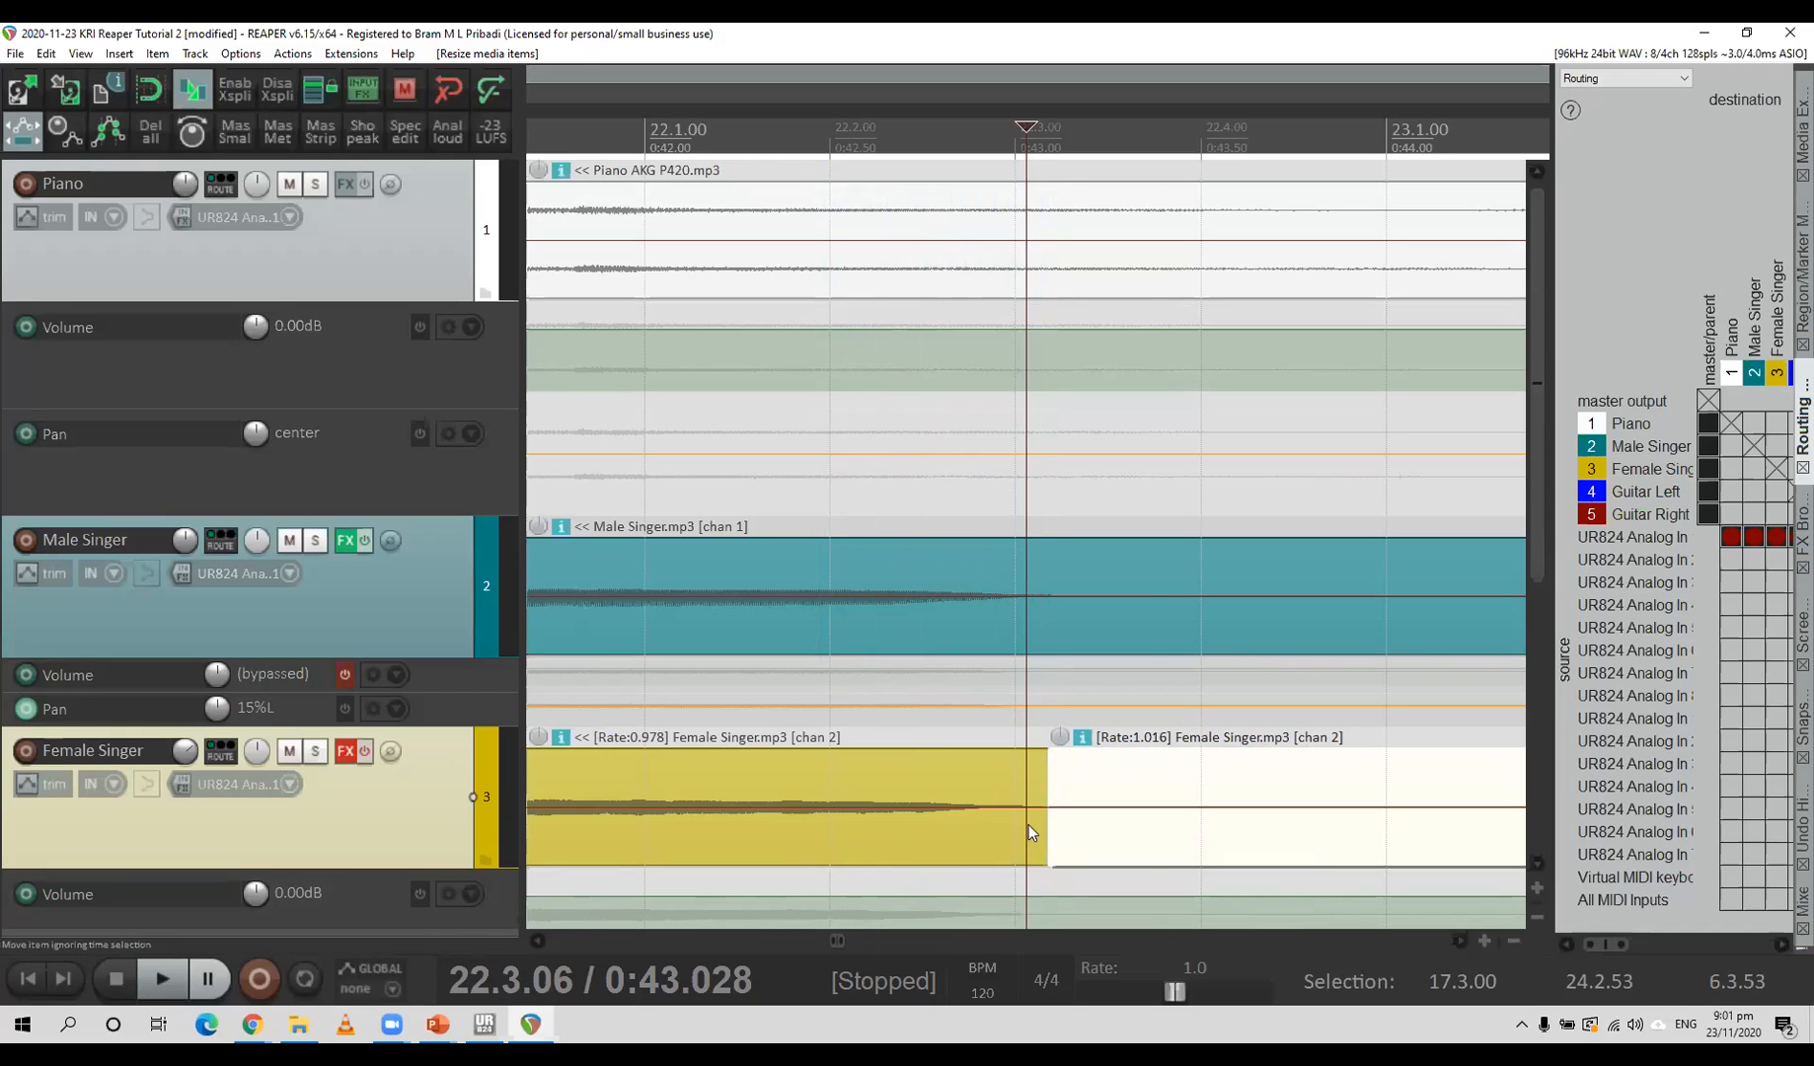
Set a time selection from 27.3.22 to 29.3.14 and copy that area of the Female Singer item in the Time Alignment Guitar region.
{"action": "scroll", "coordinate": [1034, 821], "scroll_direction": "down", "scroll_amount": 3}
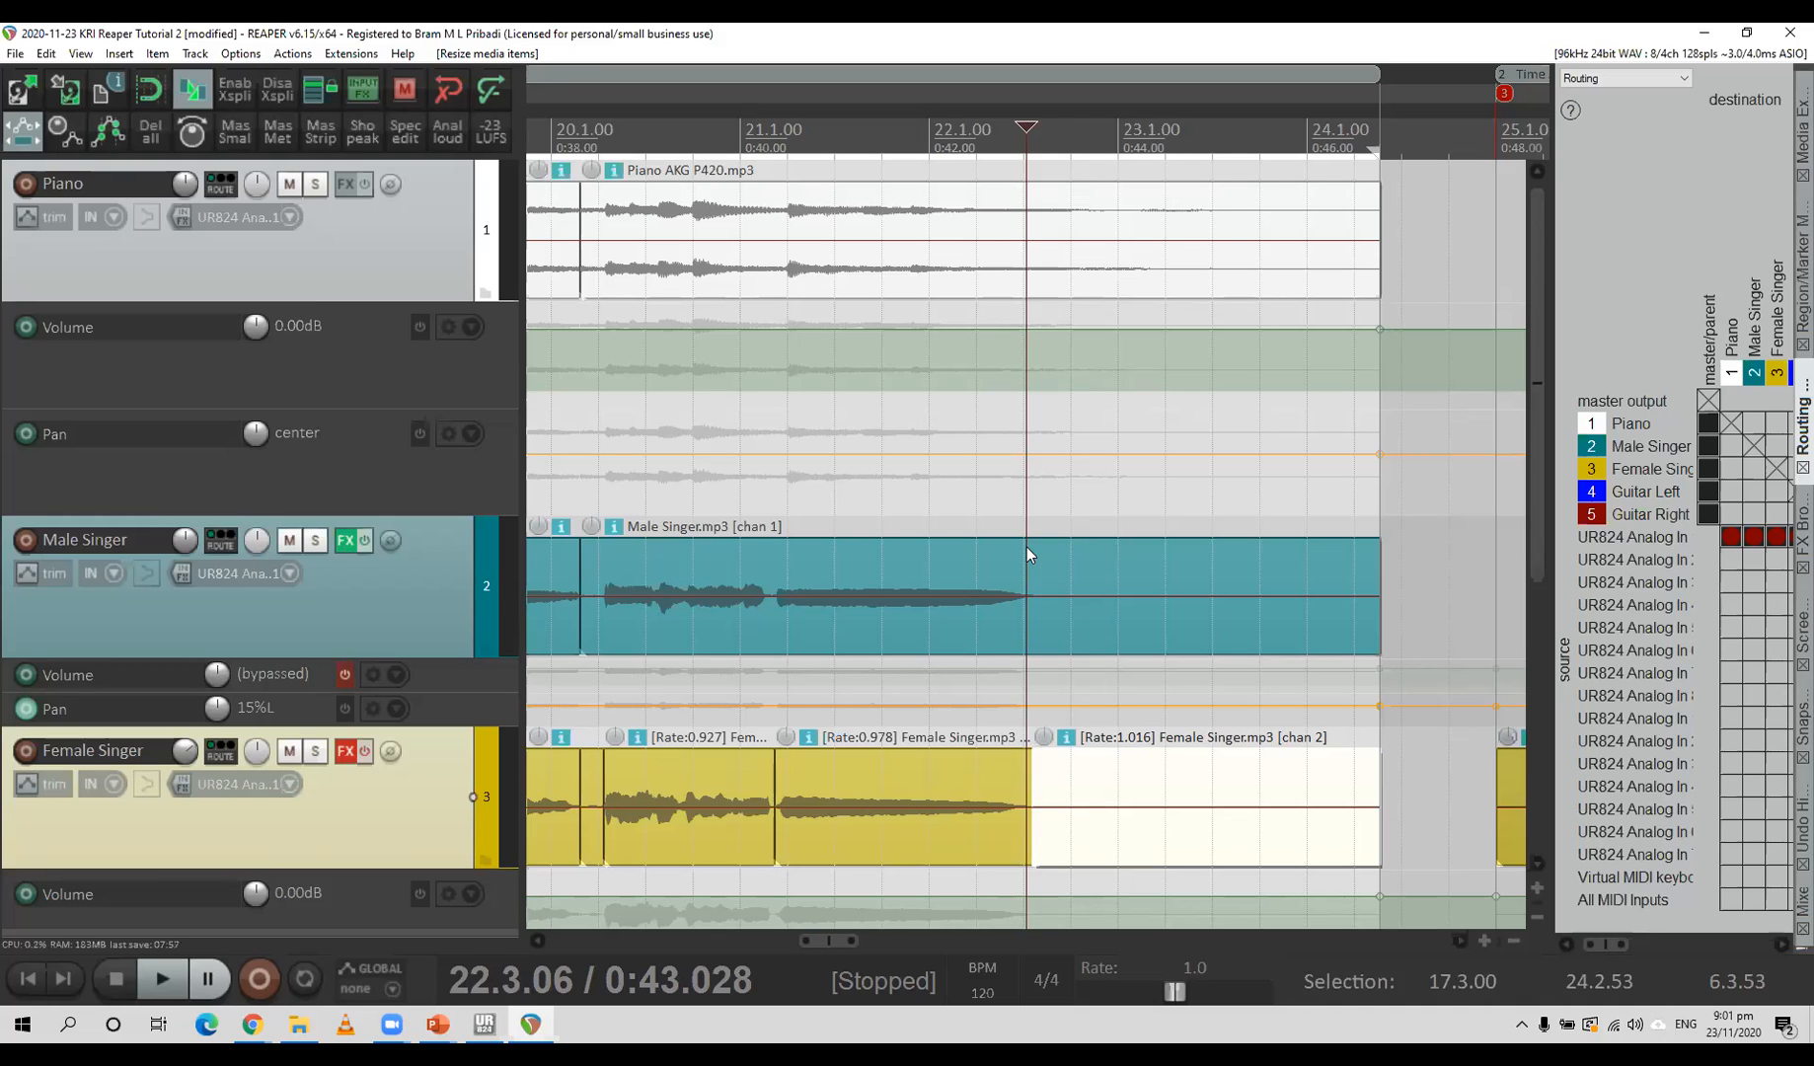
{"action": "scroll", "coordinate": [1021, 572], "scroll_direction": "down", "scroll_amount": 5}
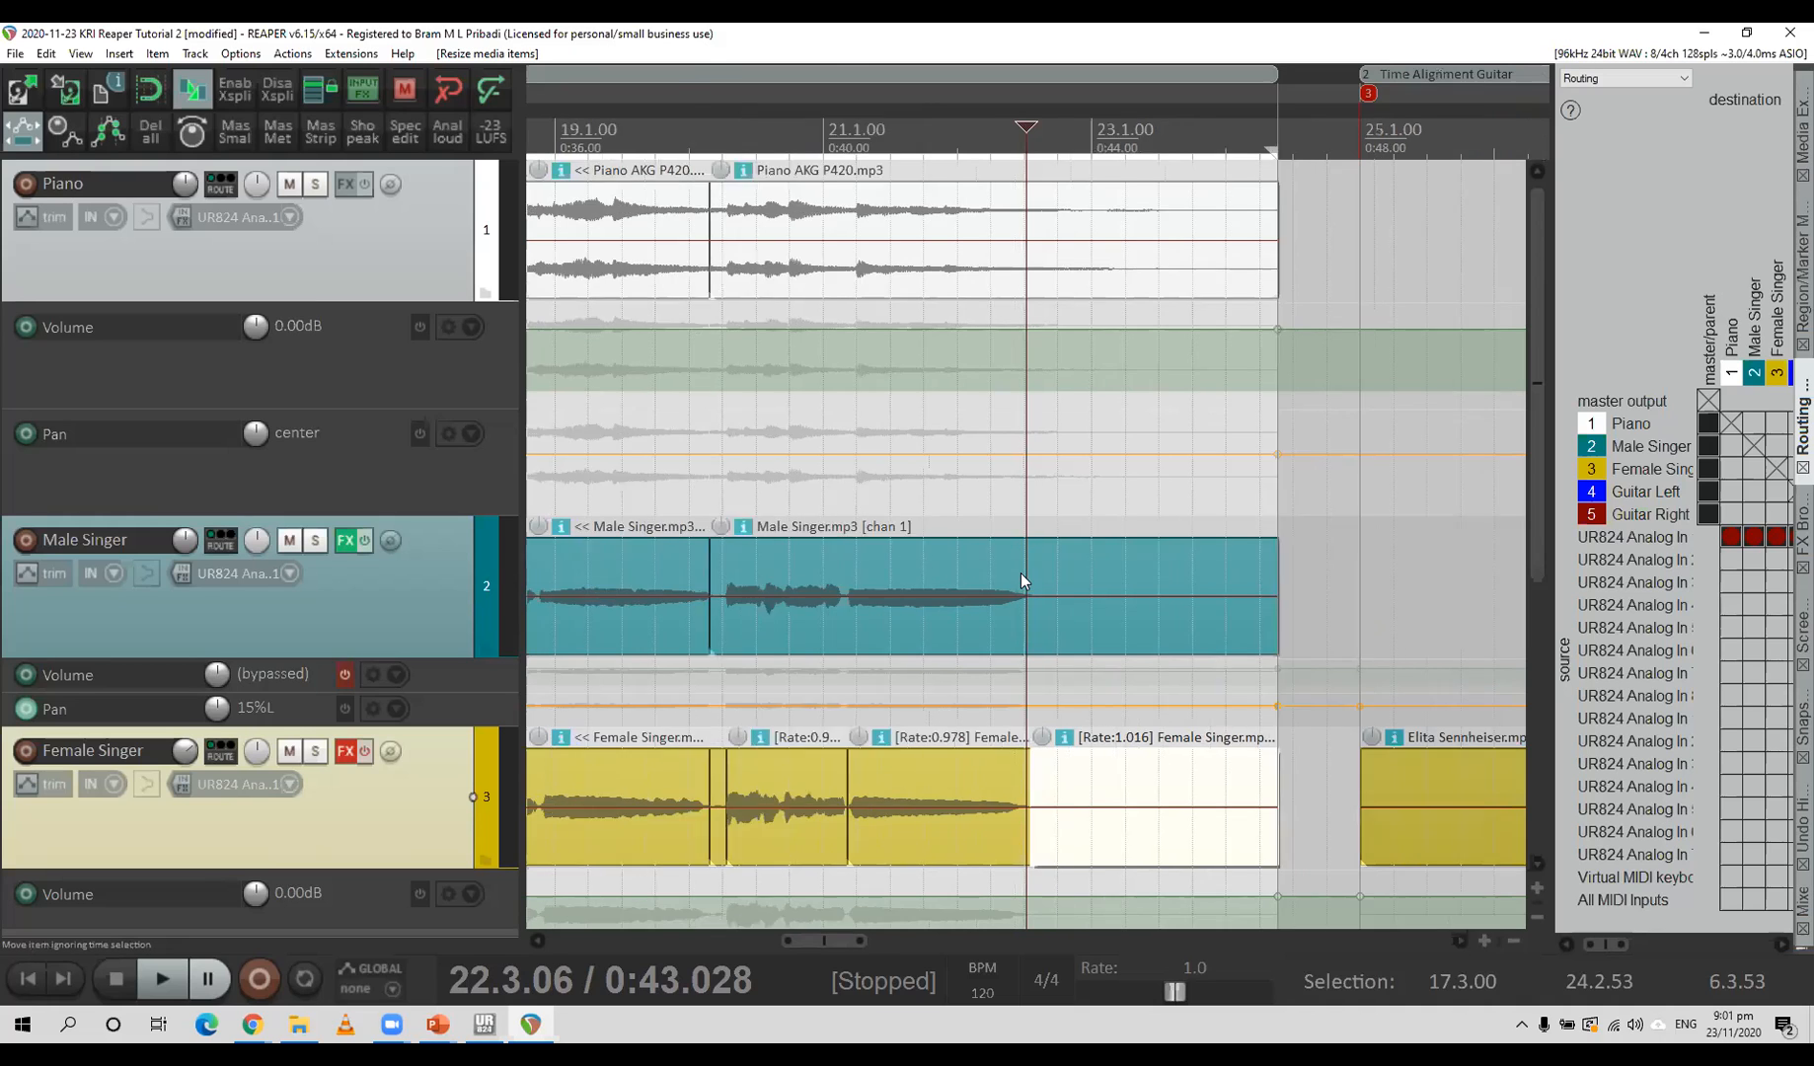
{"action": "scroll", "coordinate": [1023, 571], "scroll_direction": "down", "scroll_amount": 2}
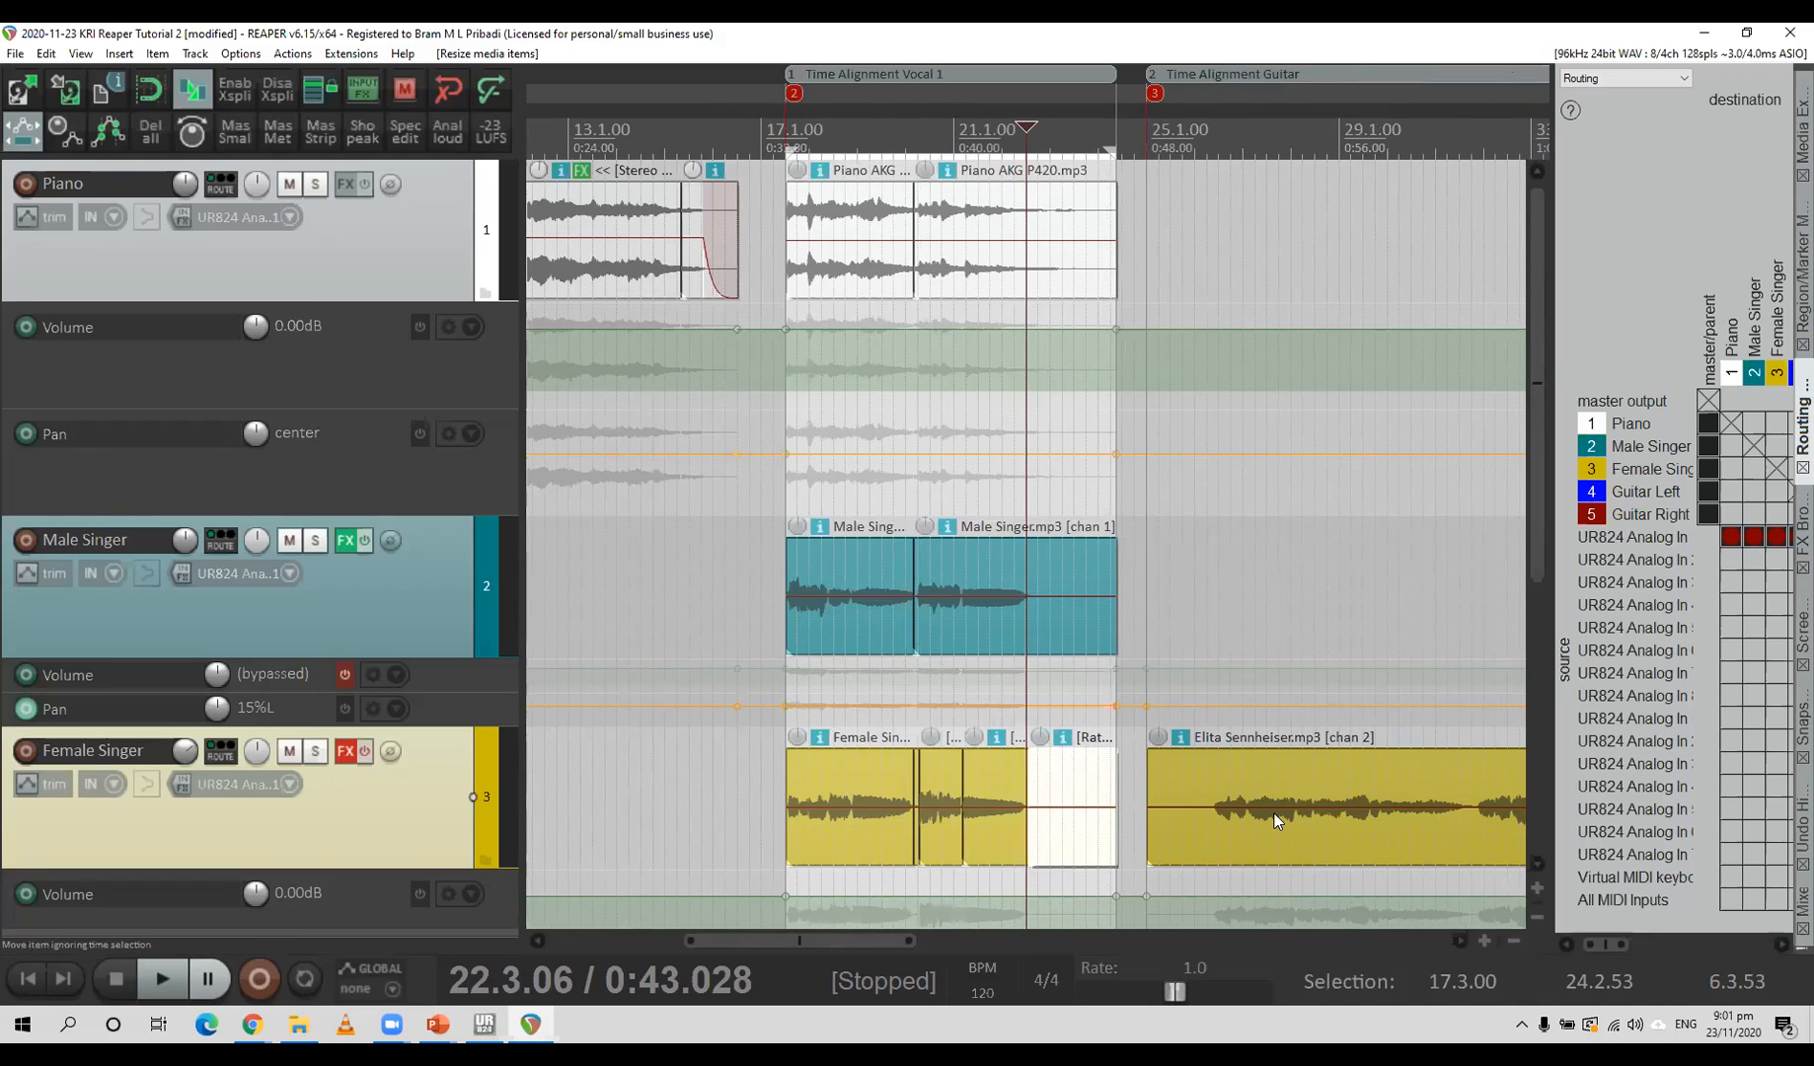
{"action": "left_click_drag", "start_coordinate": [1270, 729], "coordinate": [1360, 729]}
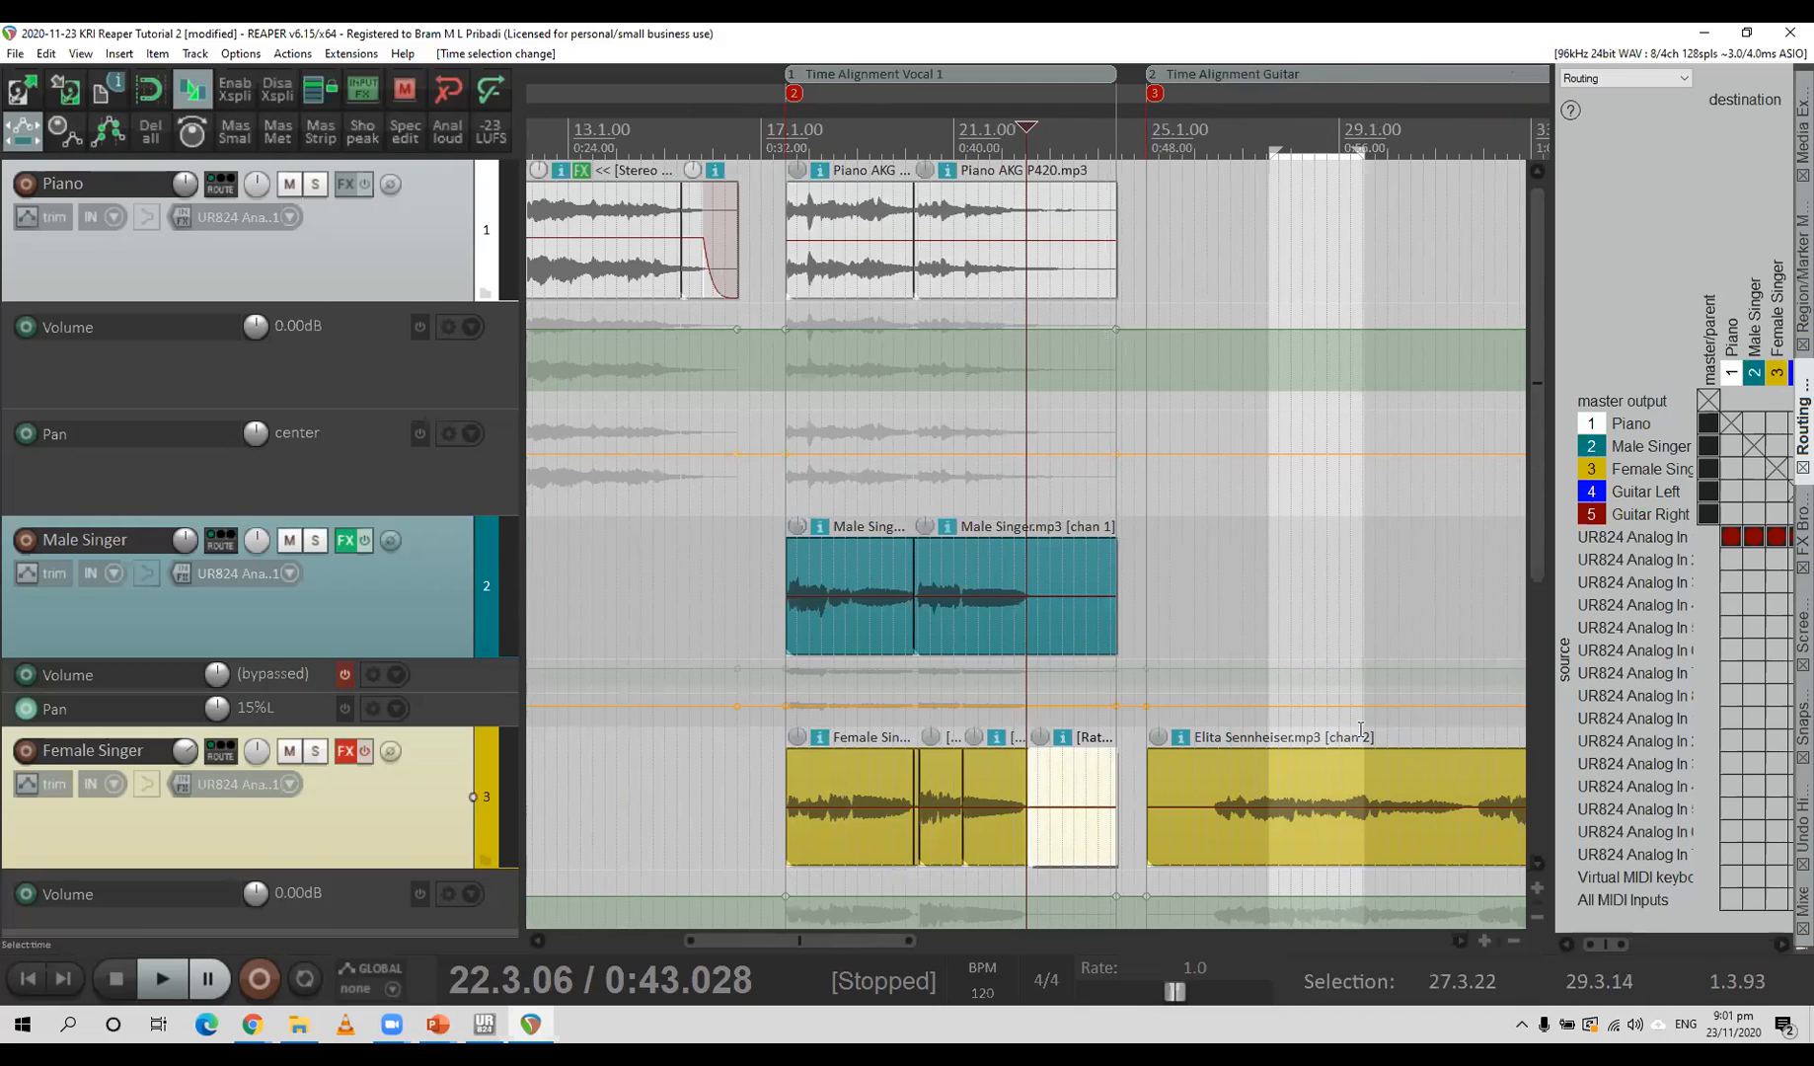
{"action": "right_click", "coordinate": [1305, 777]}
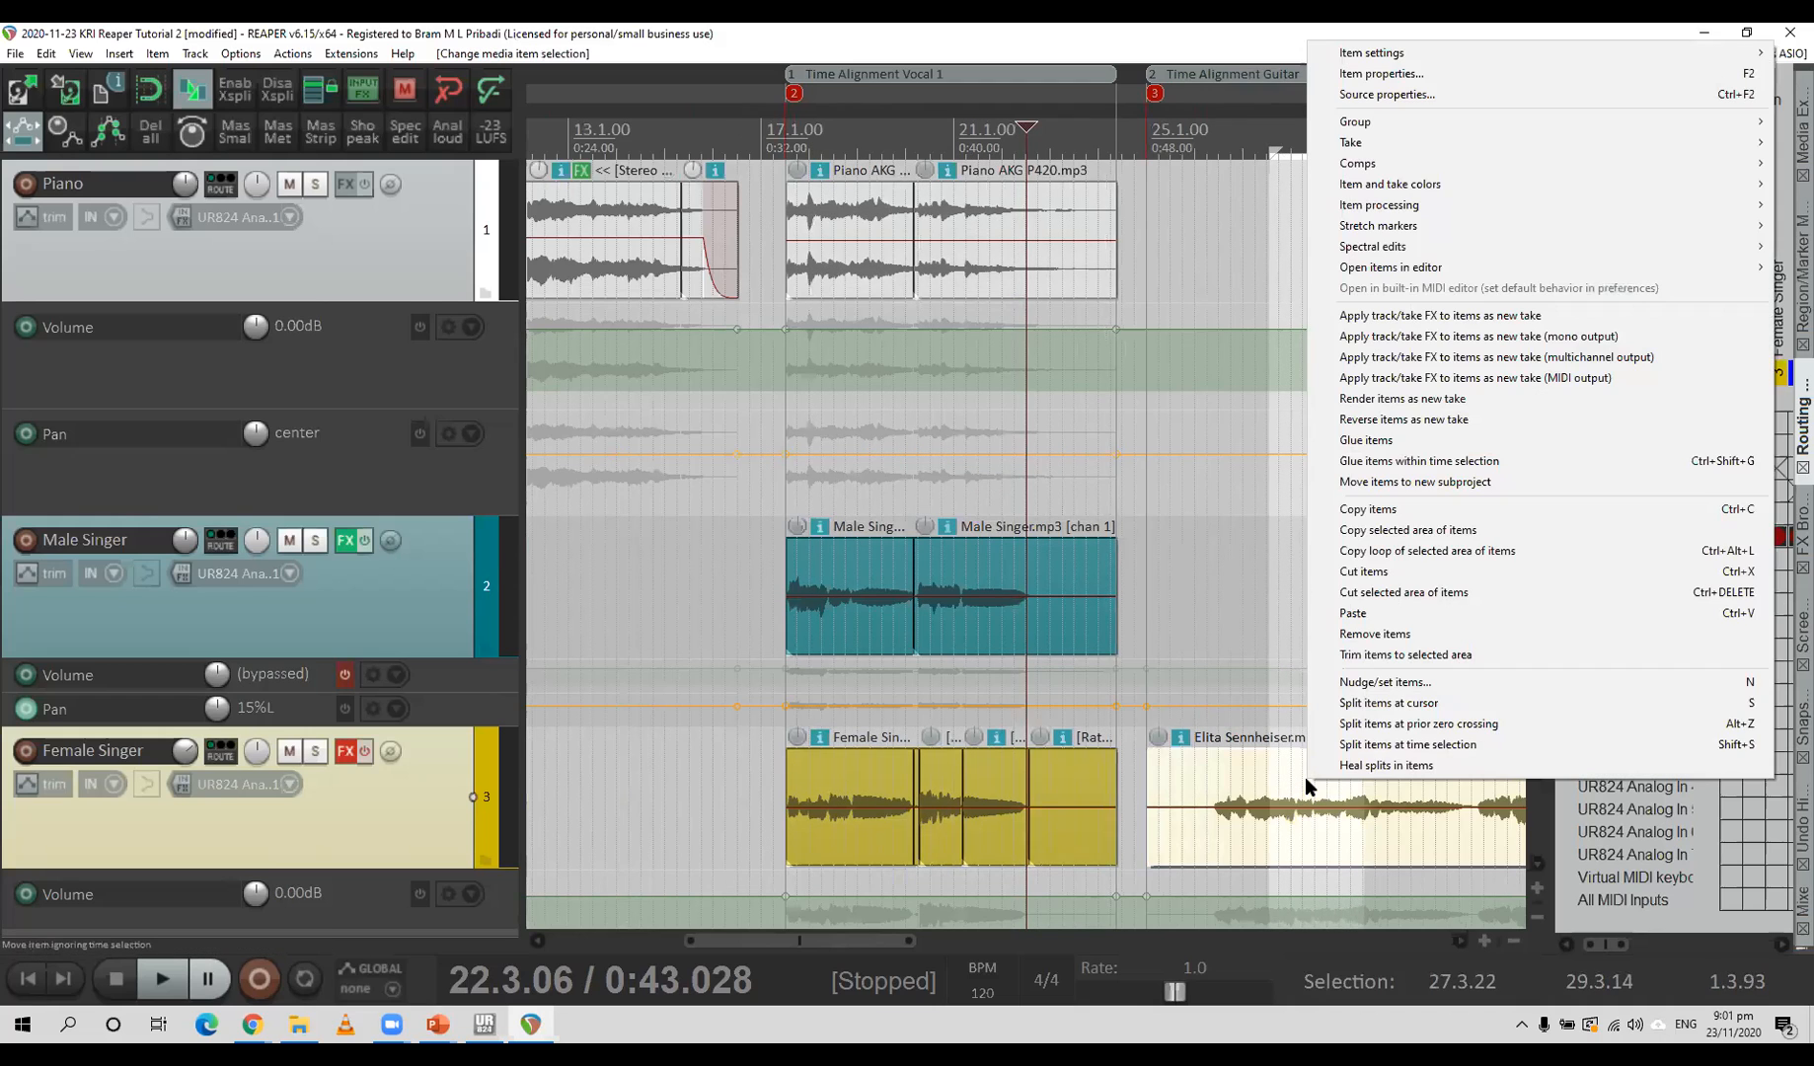
{"action": "left_click", "coordinate": [1370, 530]}
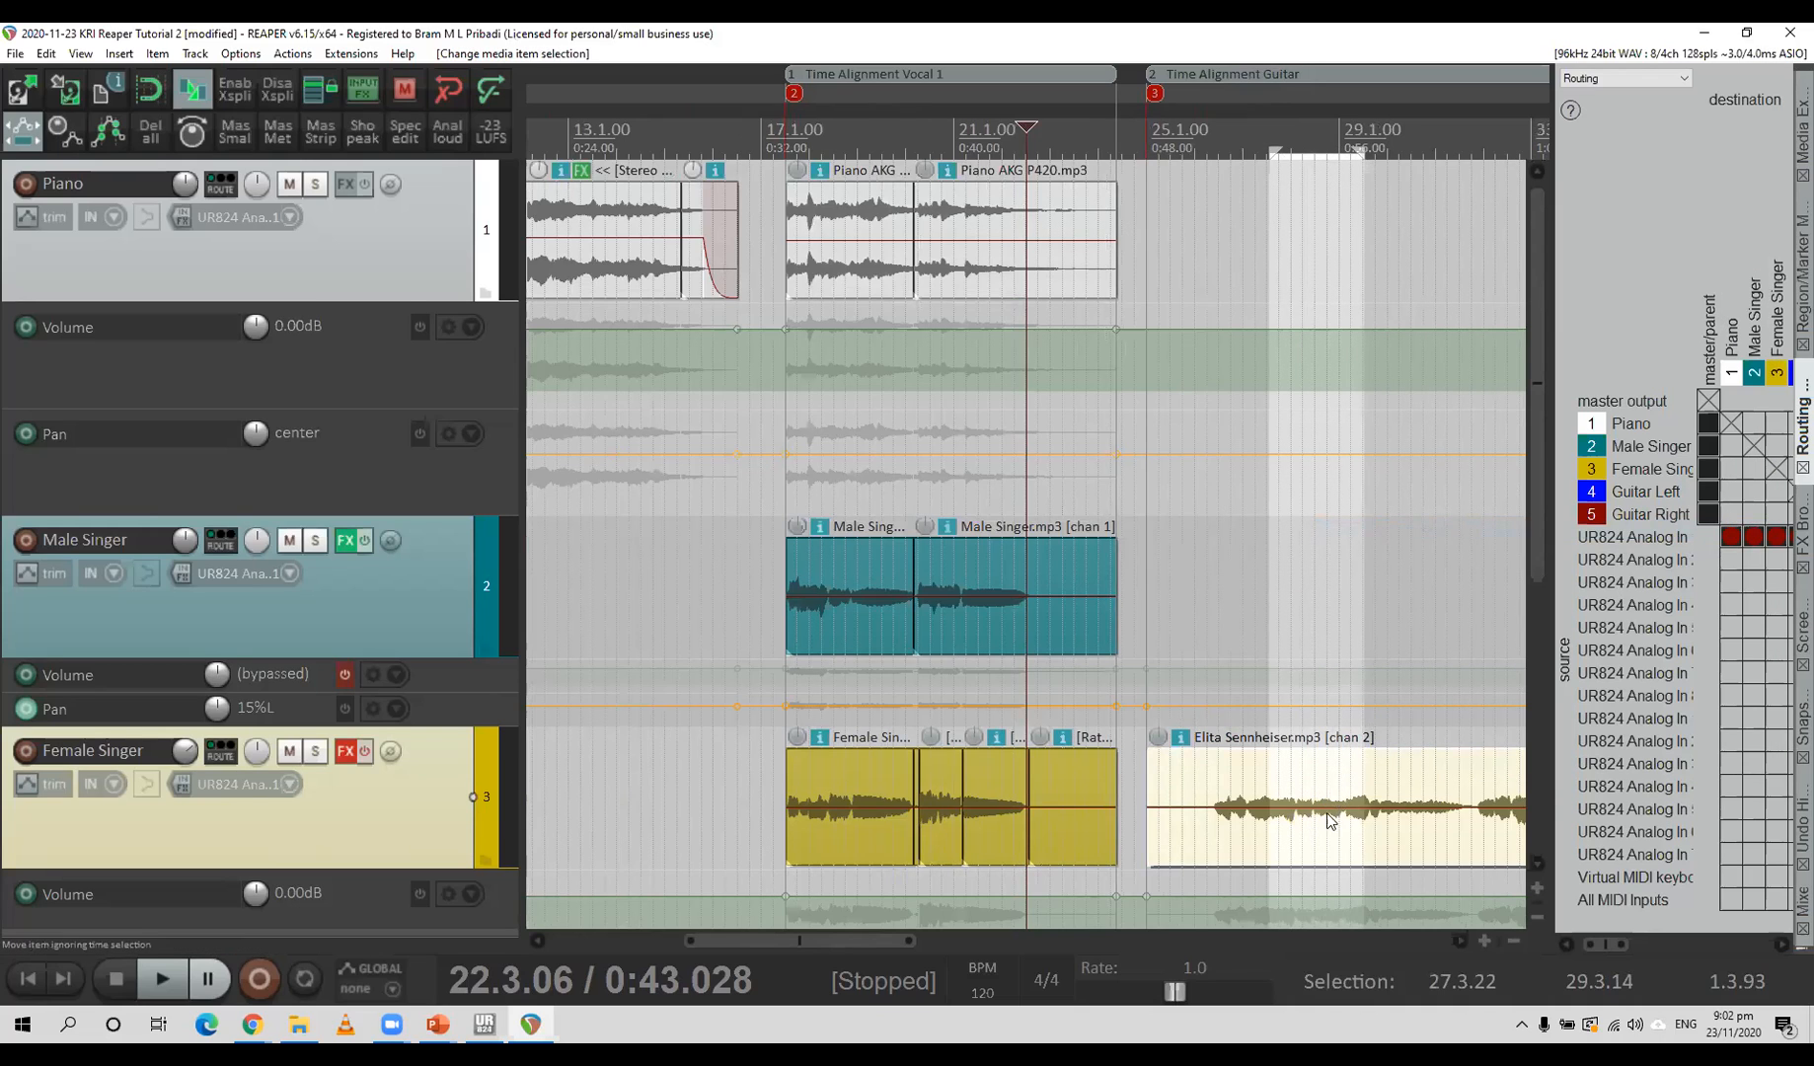
Paste the copied section onto the Male Singer track at 26.2.82 (0:50.909) and extend the item's end to include the next phrase's start.
{"action": "left_click", "coordinate": [1216, 580]}
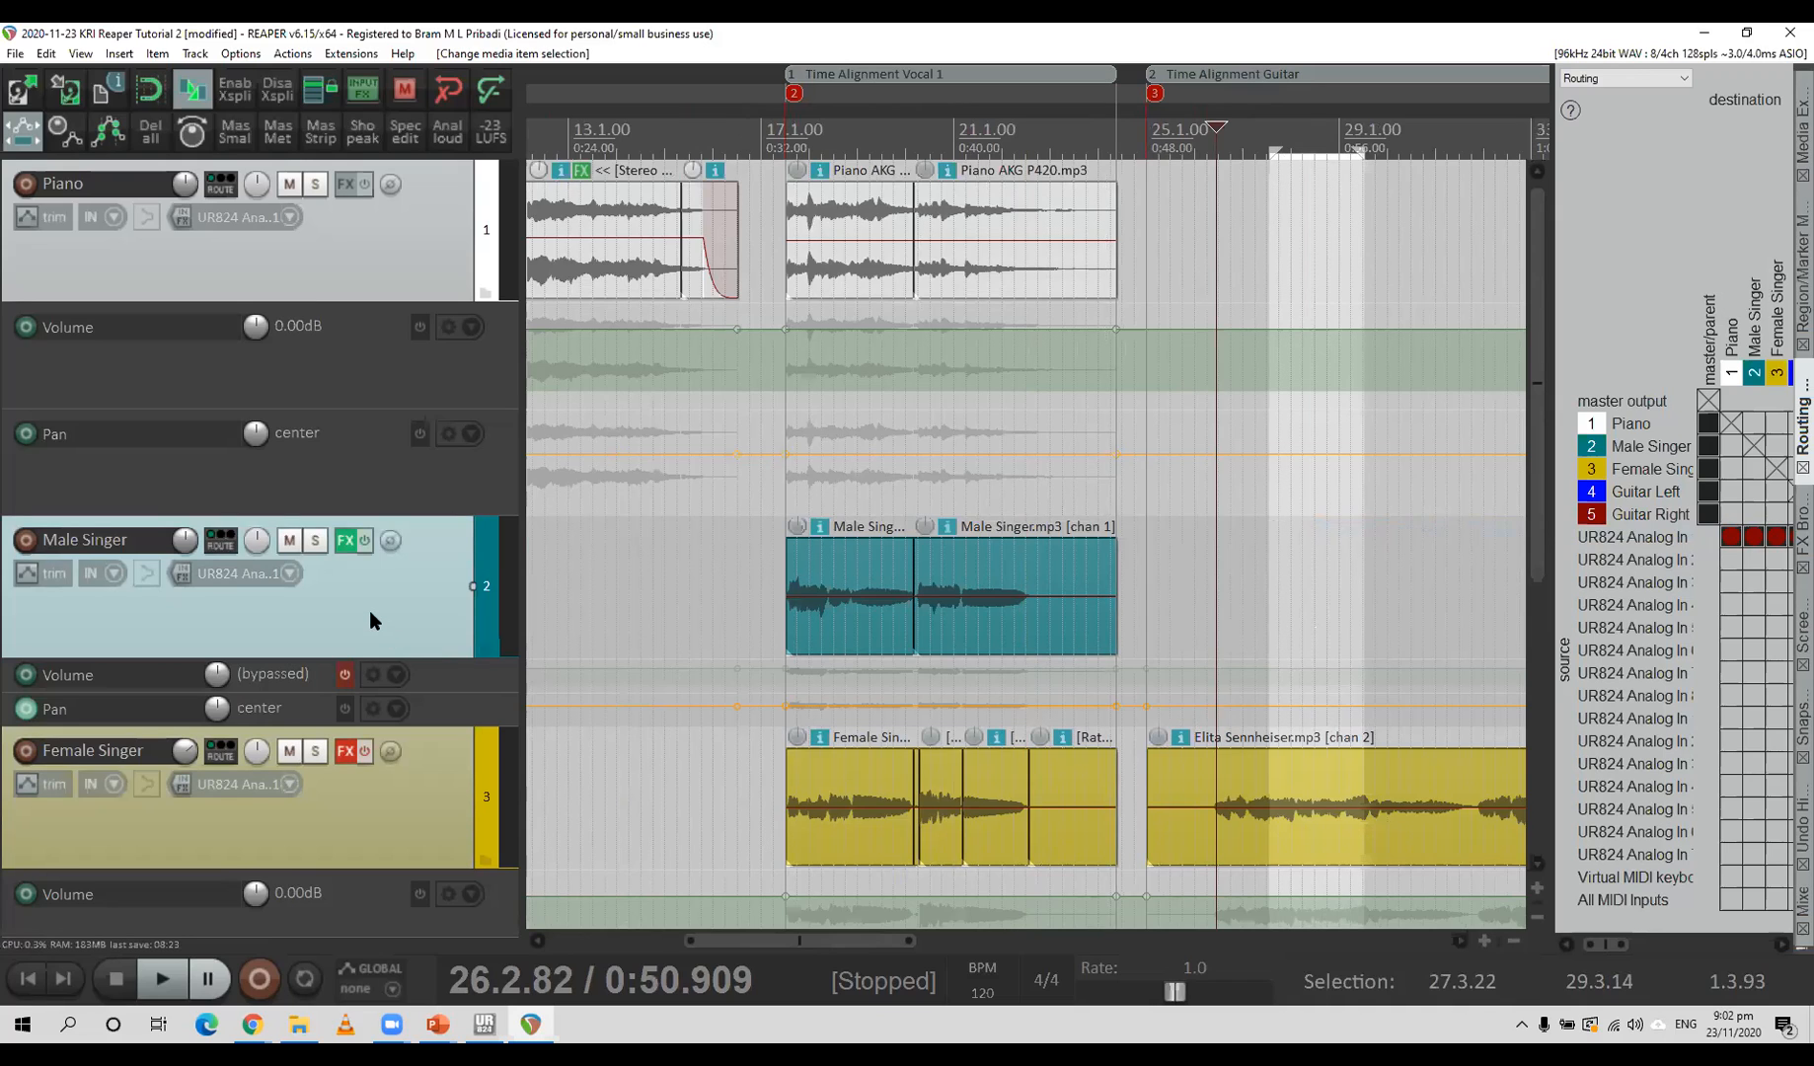
{"action": "key", "text": "ctrl+v"}
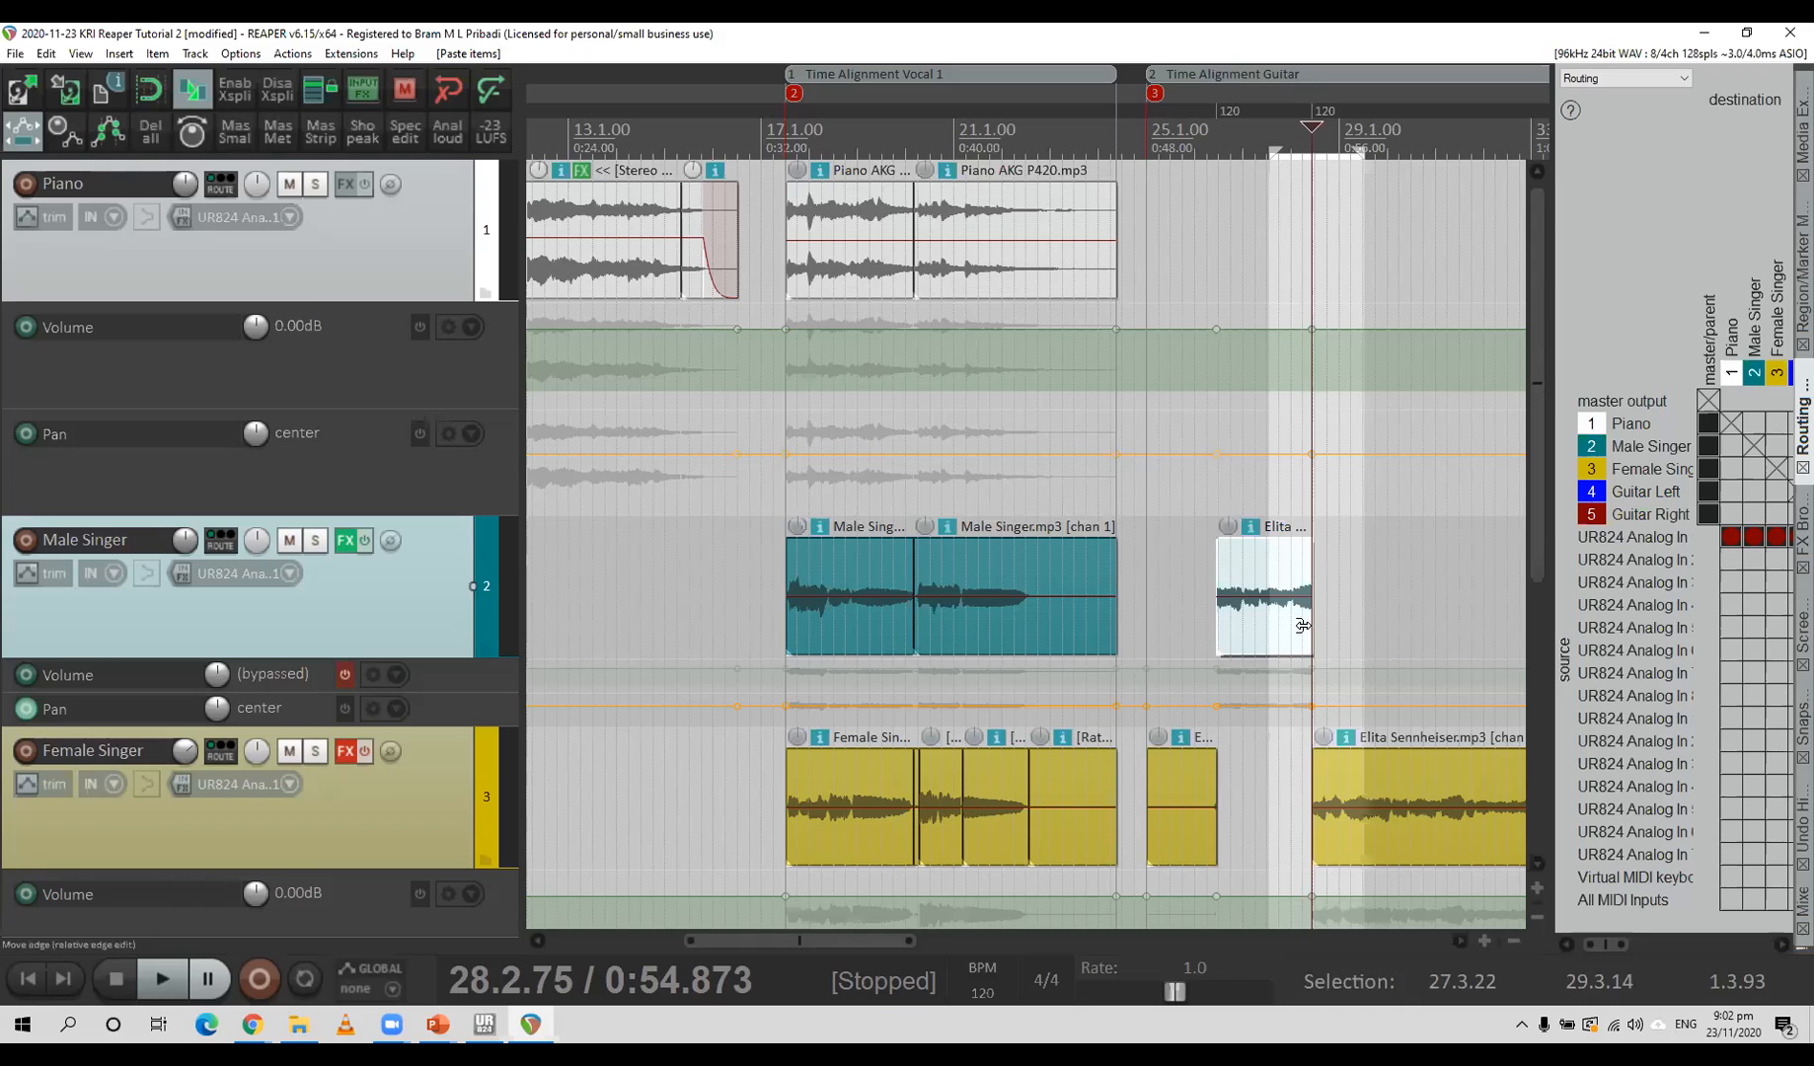
{"action": "left_click_drag", "start_coordinate": [1311, 624], "coordinate": [1449, 637]}
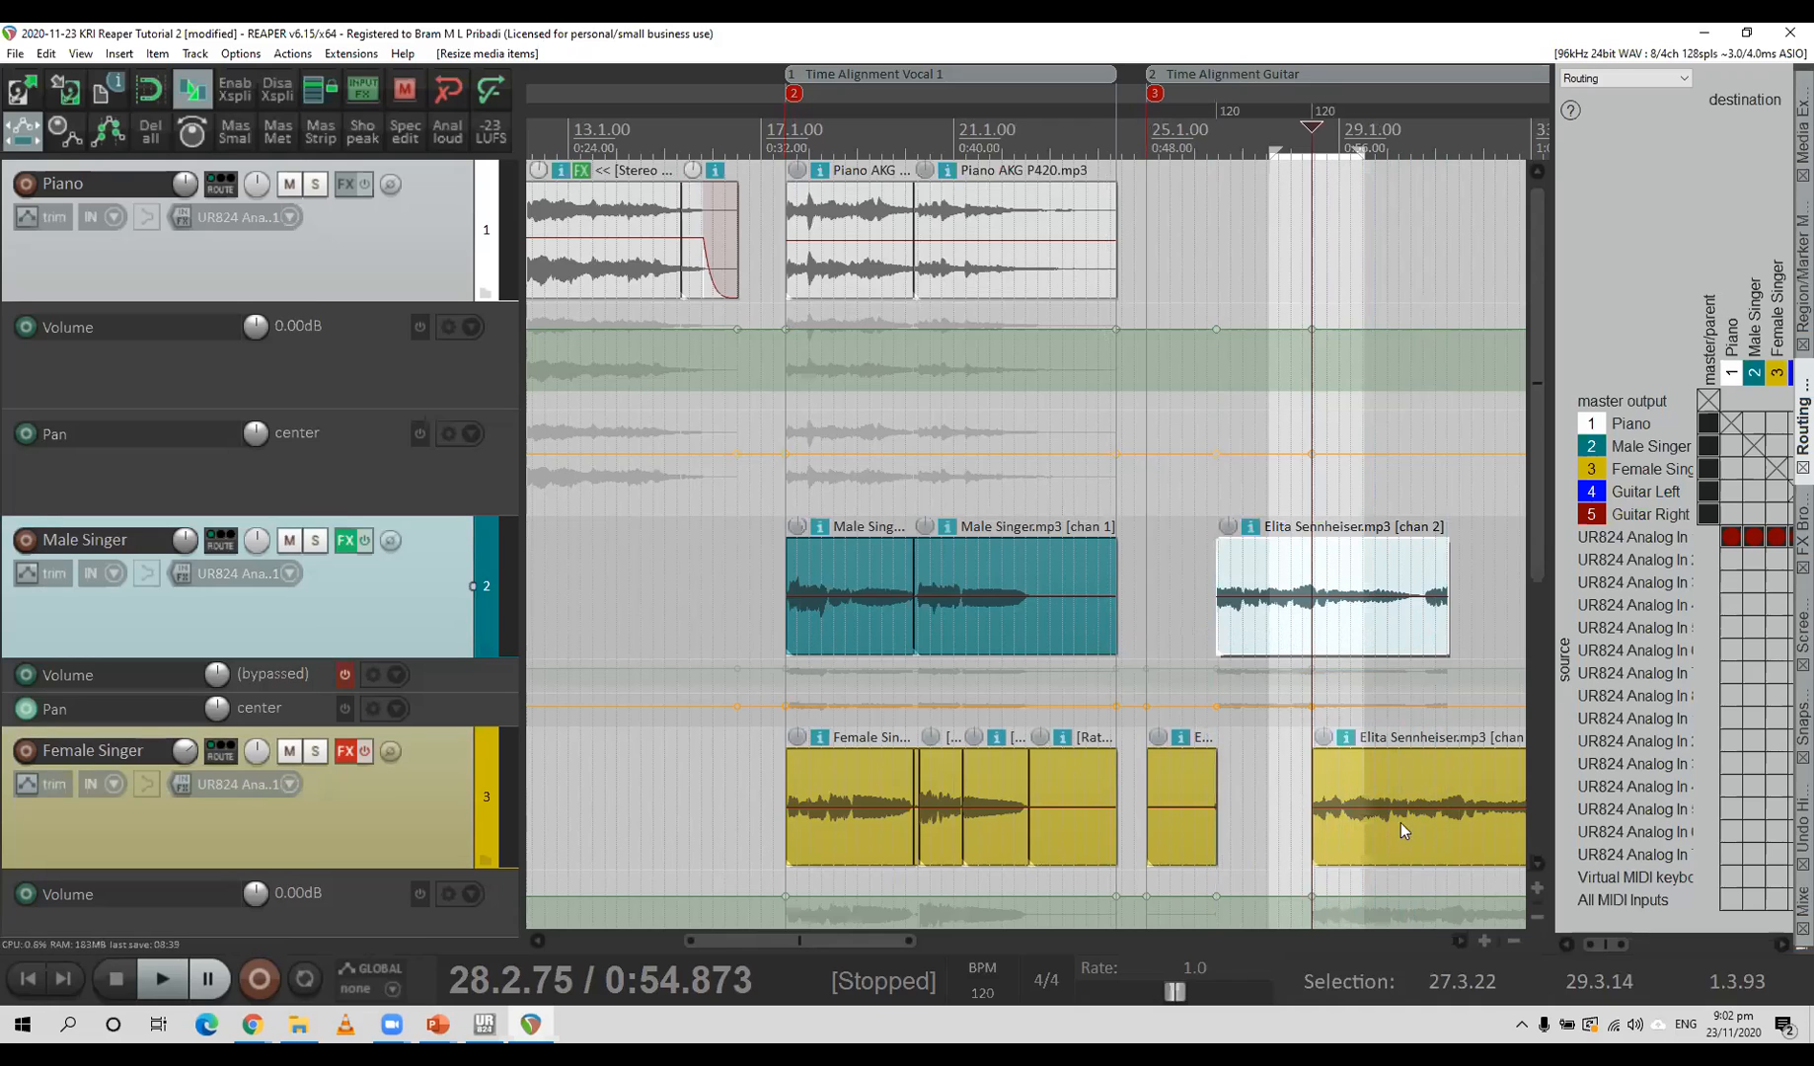
Extend the start of the pasted Male Singer item earlier and nudge the shared edge of the last two Female Singer items slightly later.
{"action": "left_click", "coordinate": [1212, 629]}
{"action": "left_click_drag", "start_coordinate": [1215, 627], "coordinate": [1171, 638]}
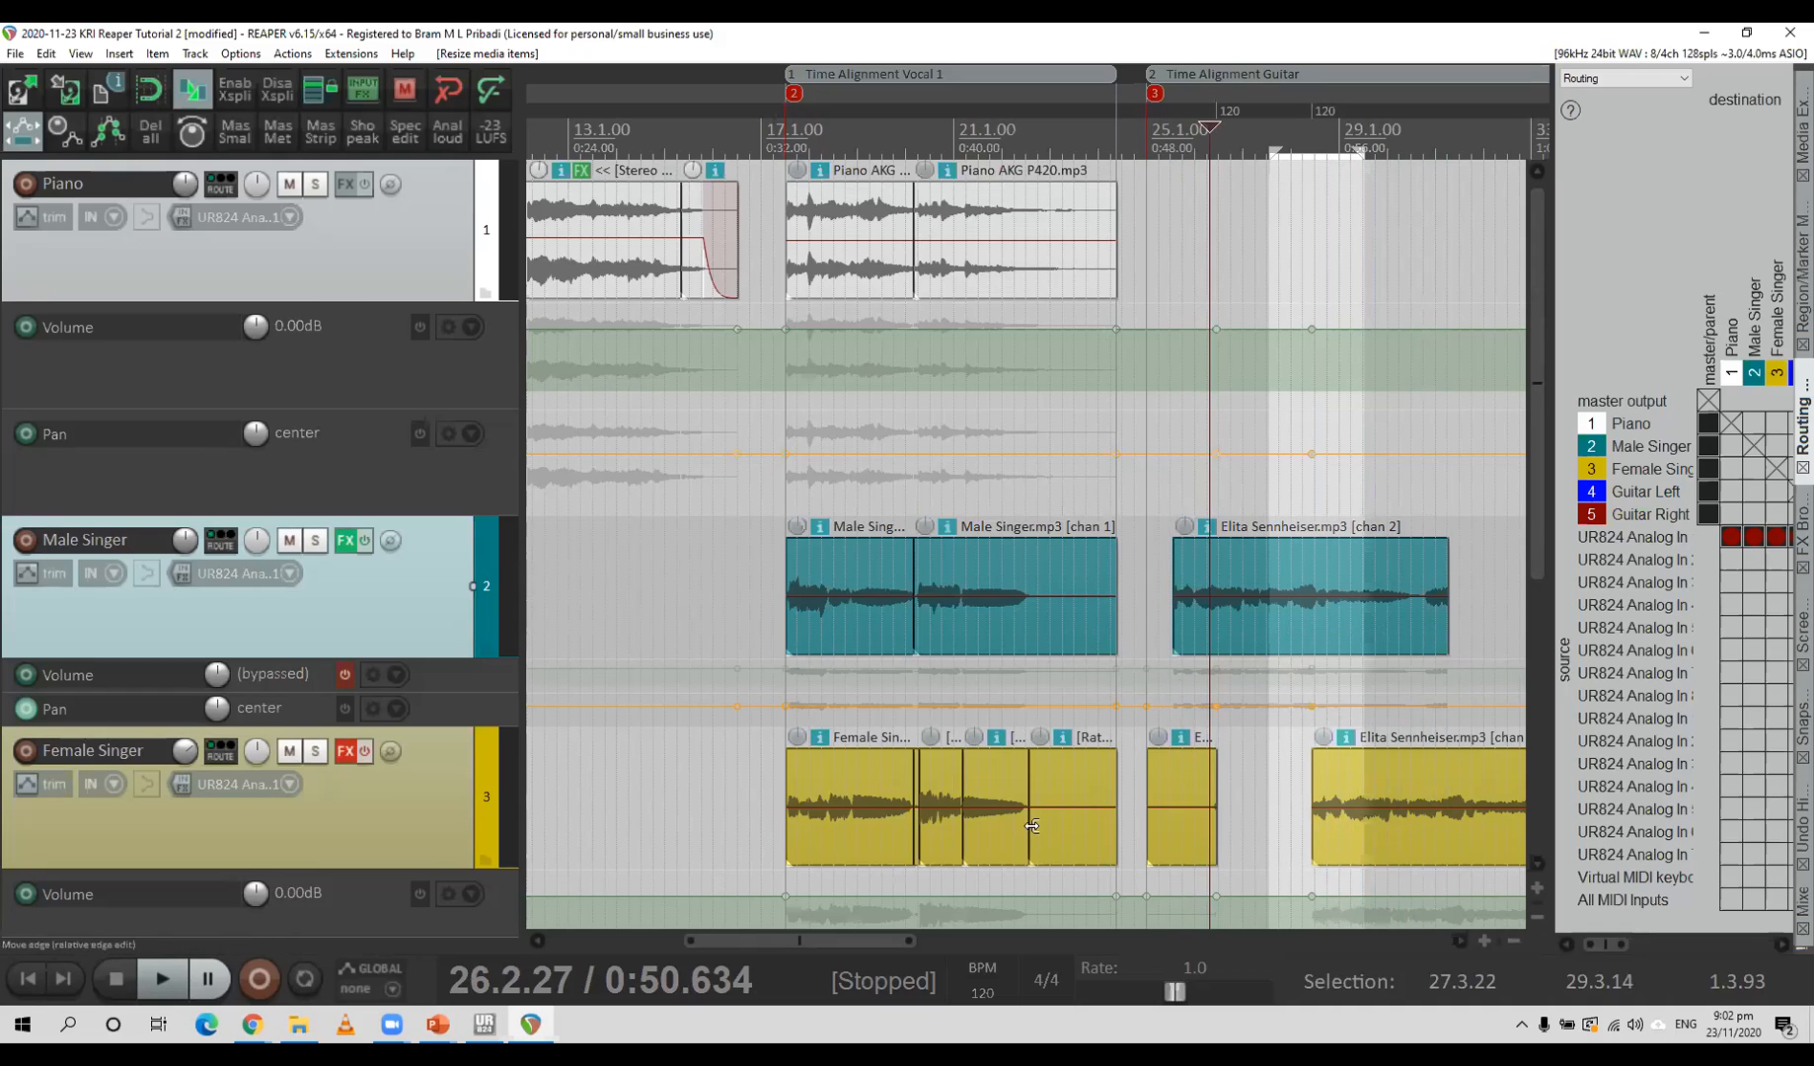
{"action": "mouse_move", "coordinate": [1029, 790]}
{"action": "left_mouse_down"}
{"action": "mouse_move", "coordinate": [1086, 796]}
{"action": "mouse_move", "coordinate": [995, 793]}
{"action": "mouse_move", "coordinate": [1031, 786]}
{"action": "left_mouse_up"}
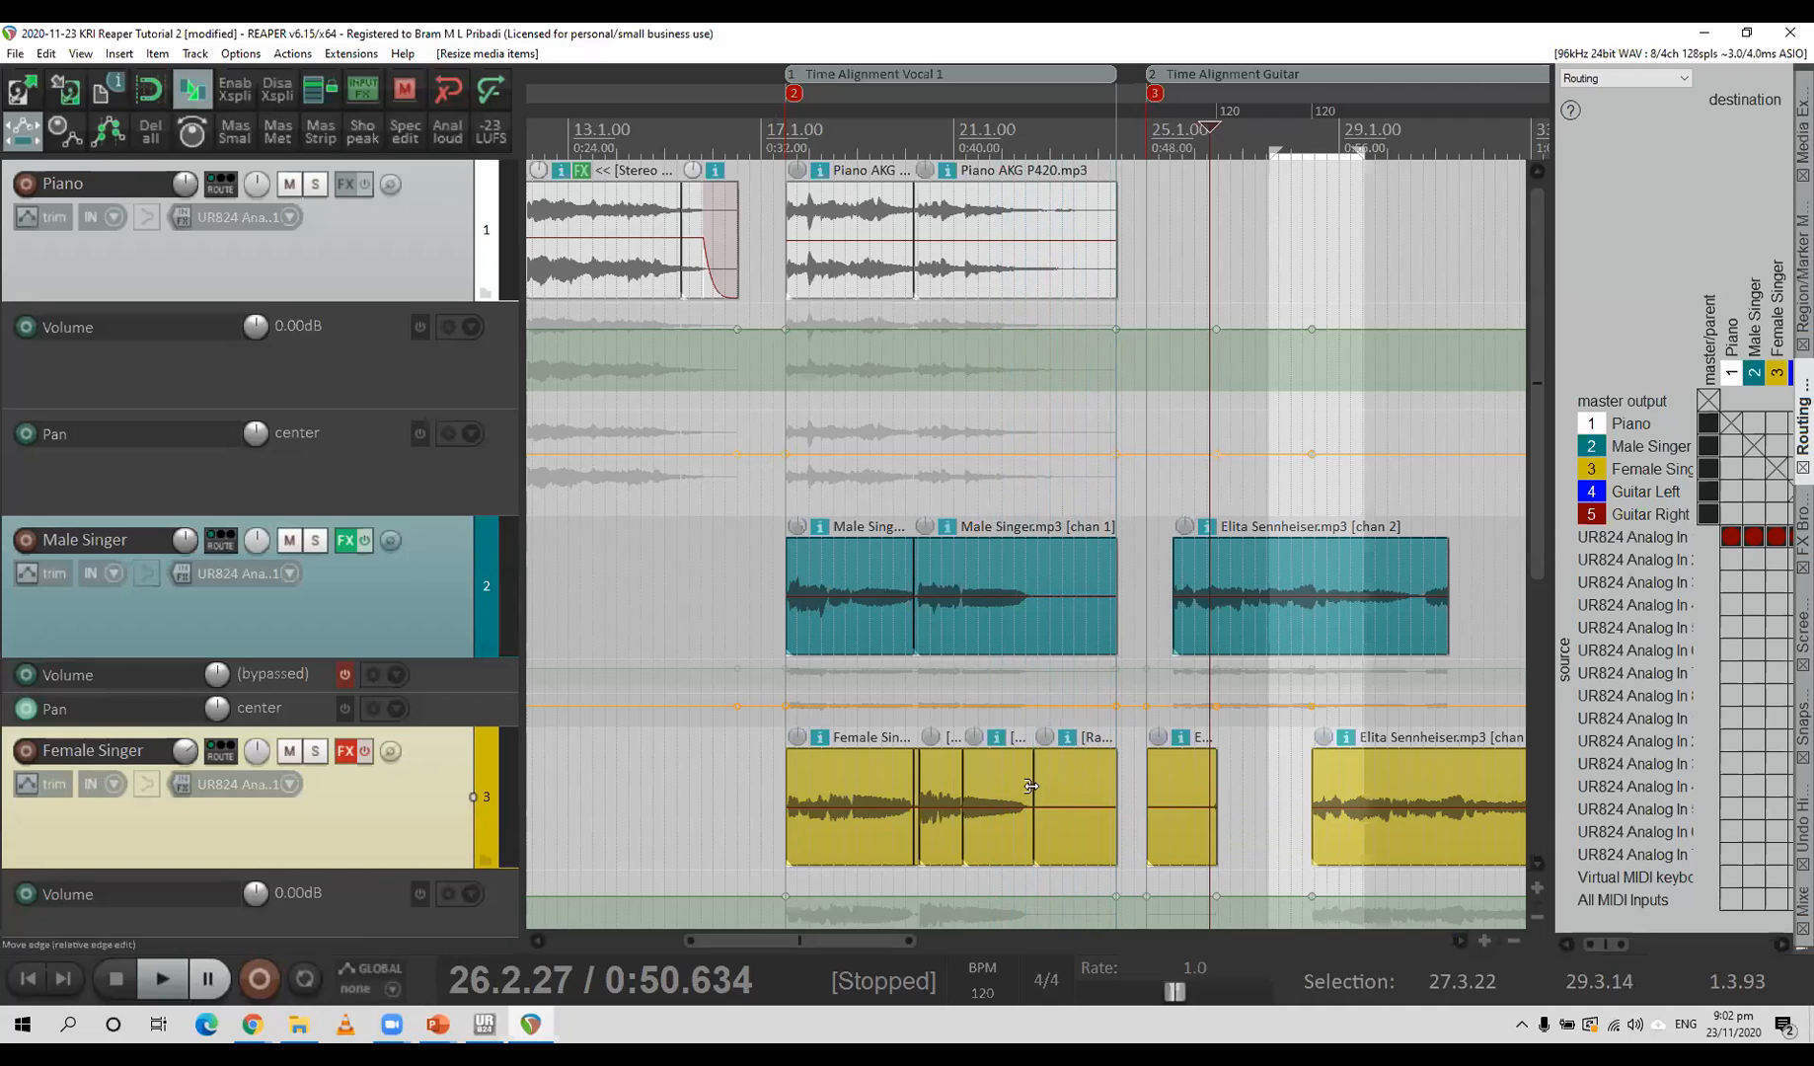
Examine the Guitar Left and Guitar Right waveforms in the Time Alignment Guitar region and compare where their notes start.
{"action": "scroll", "coordinate": [1076, 745], "scroll_direction": "down", "scroll_amount": 2}
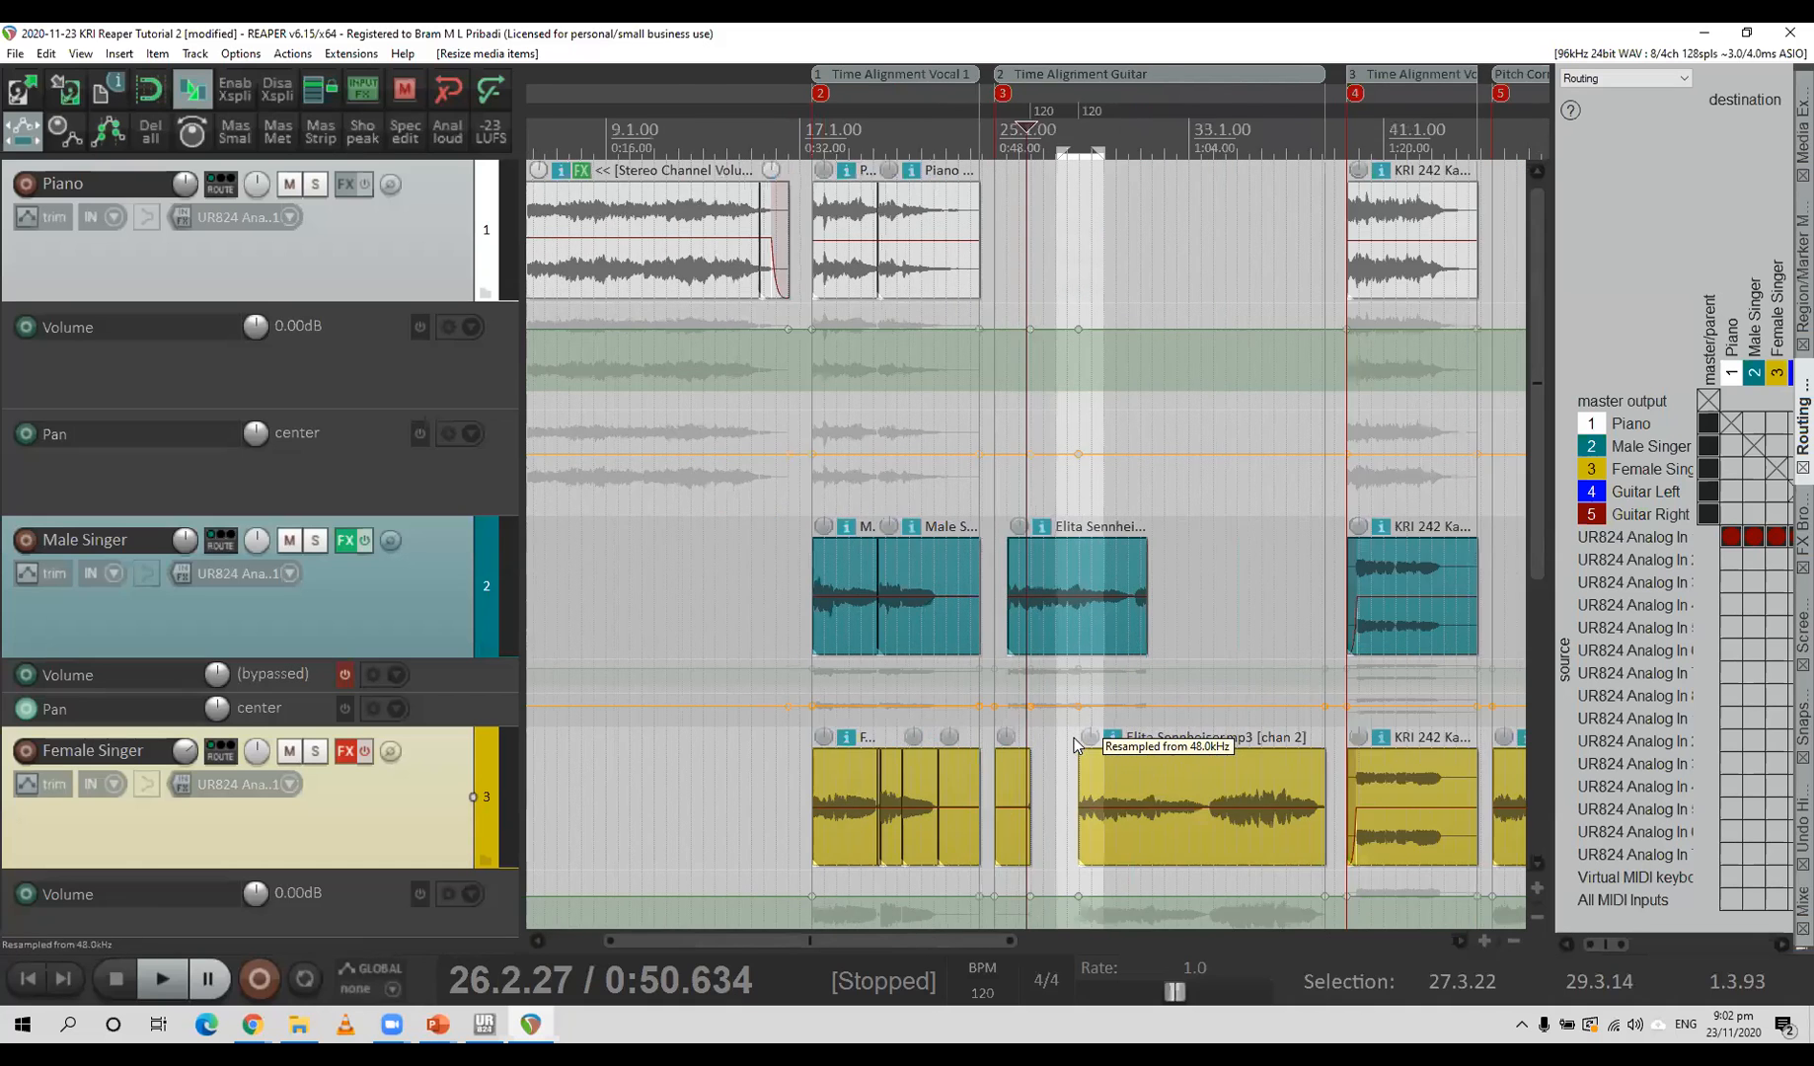
{"action": "scroll", "coordinate": [1076, 745], "scroll_direction": "down", "scroll_amount": 3}
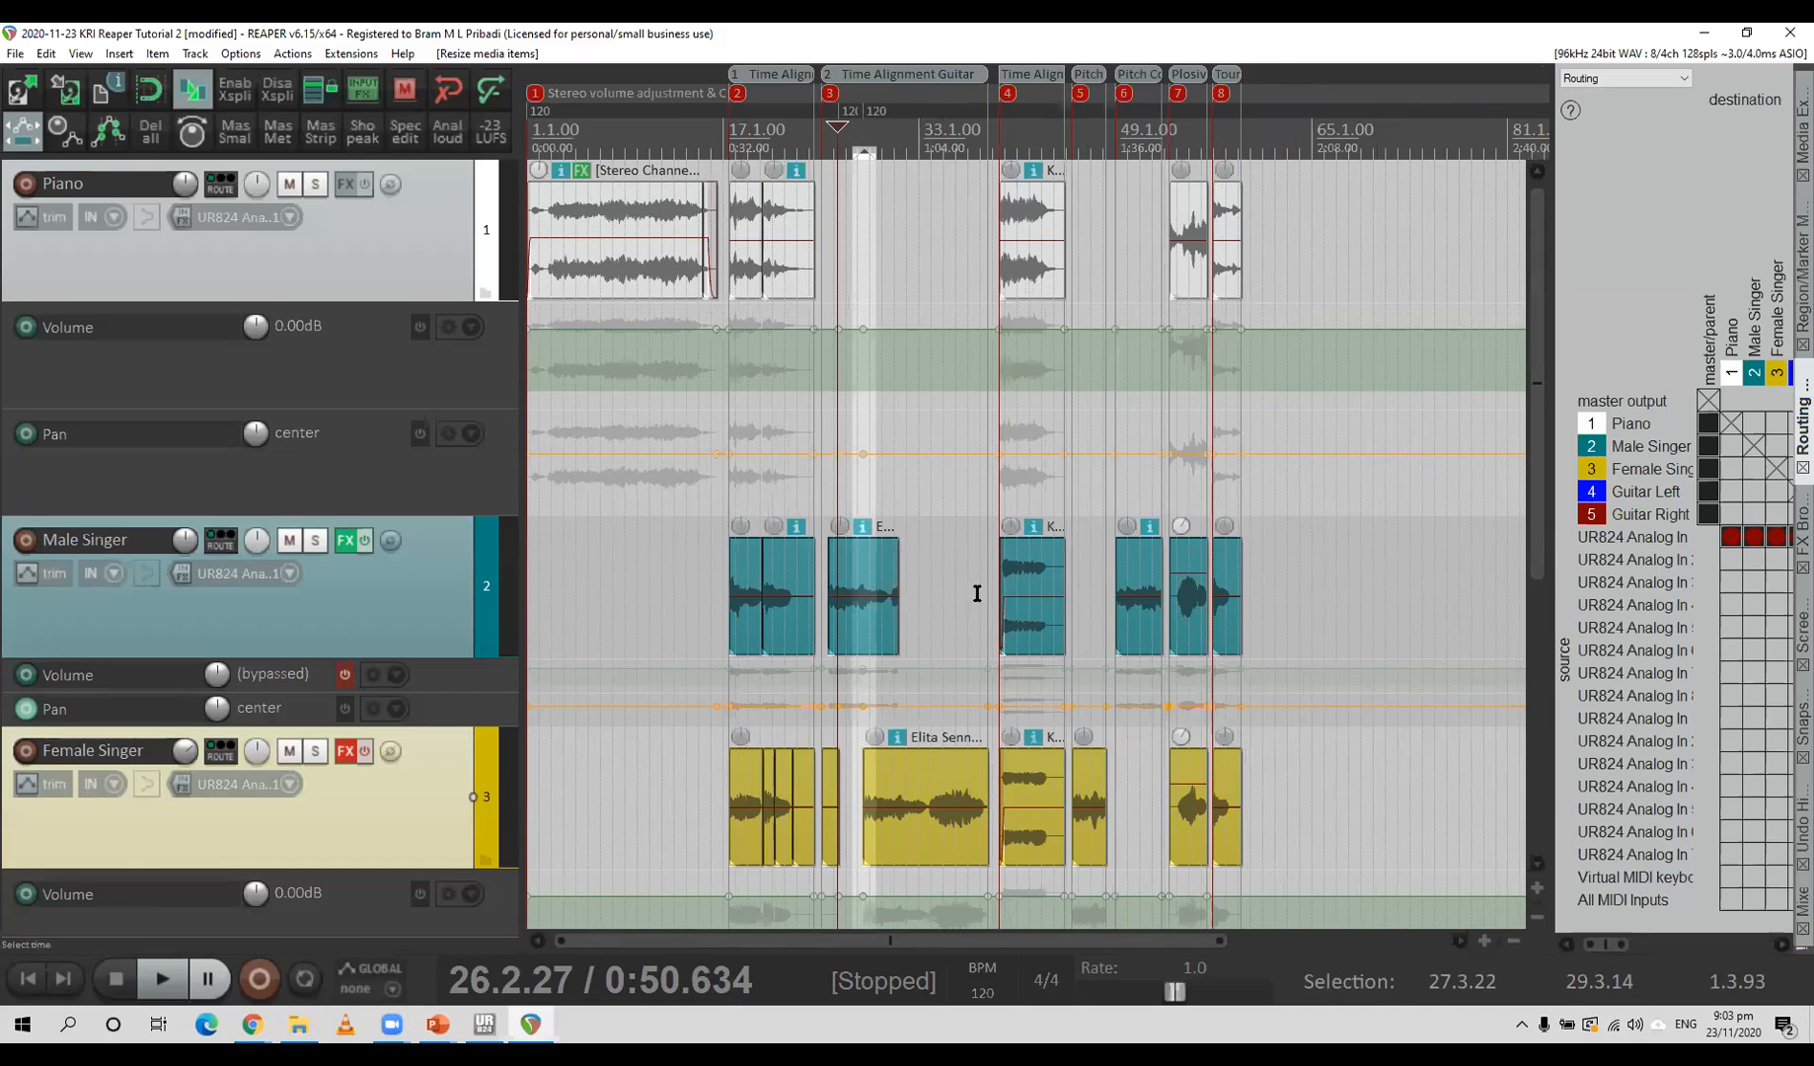
{"action": "left_click_drag", "start_coordinate": [1544, 459], "coordinate": [1539, 732]}
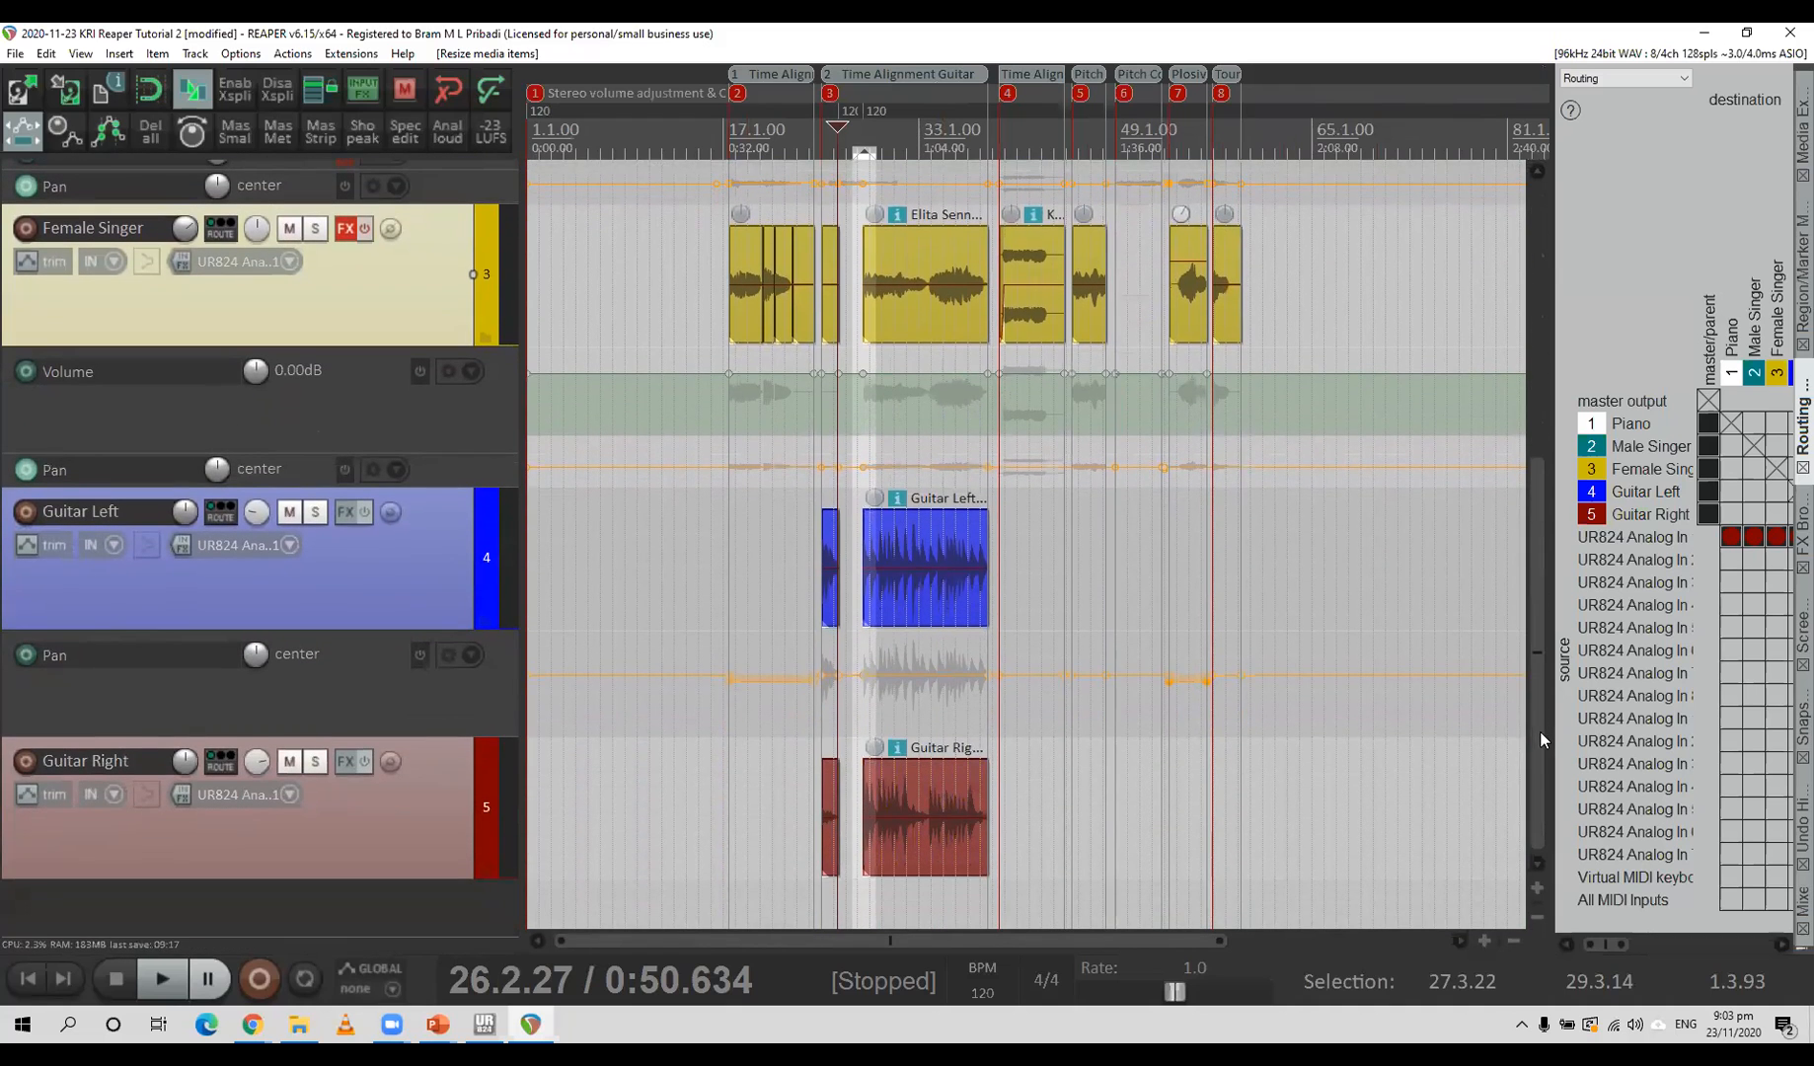
{"action": "left_click", "coordinate": [882, 151]}
{"action": "scroll", "coordinate": [940, 220], "scroll_direction": "up", "scroll_amount": 8}
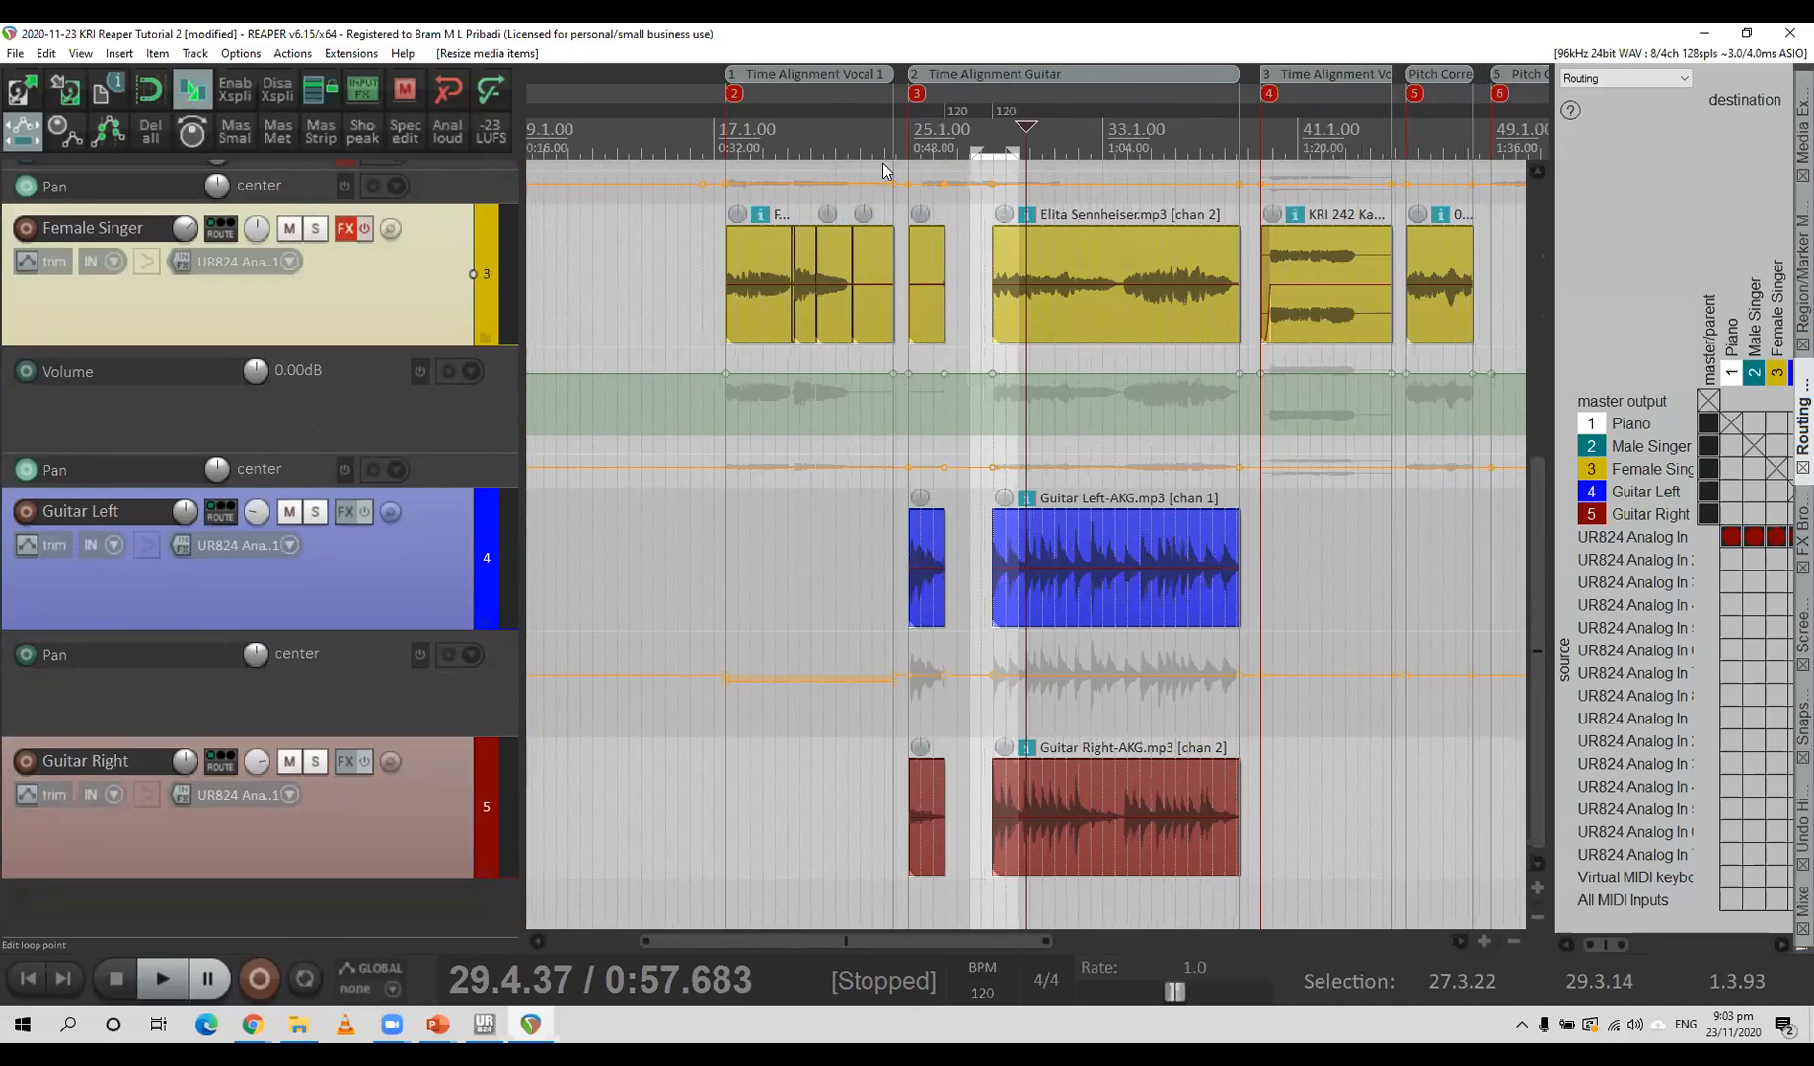
{"action": "scroll", "coordinate": [940, 220], "scroll_direction": "up", "scroll_amount": 5}
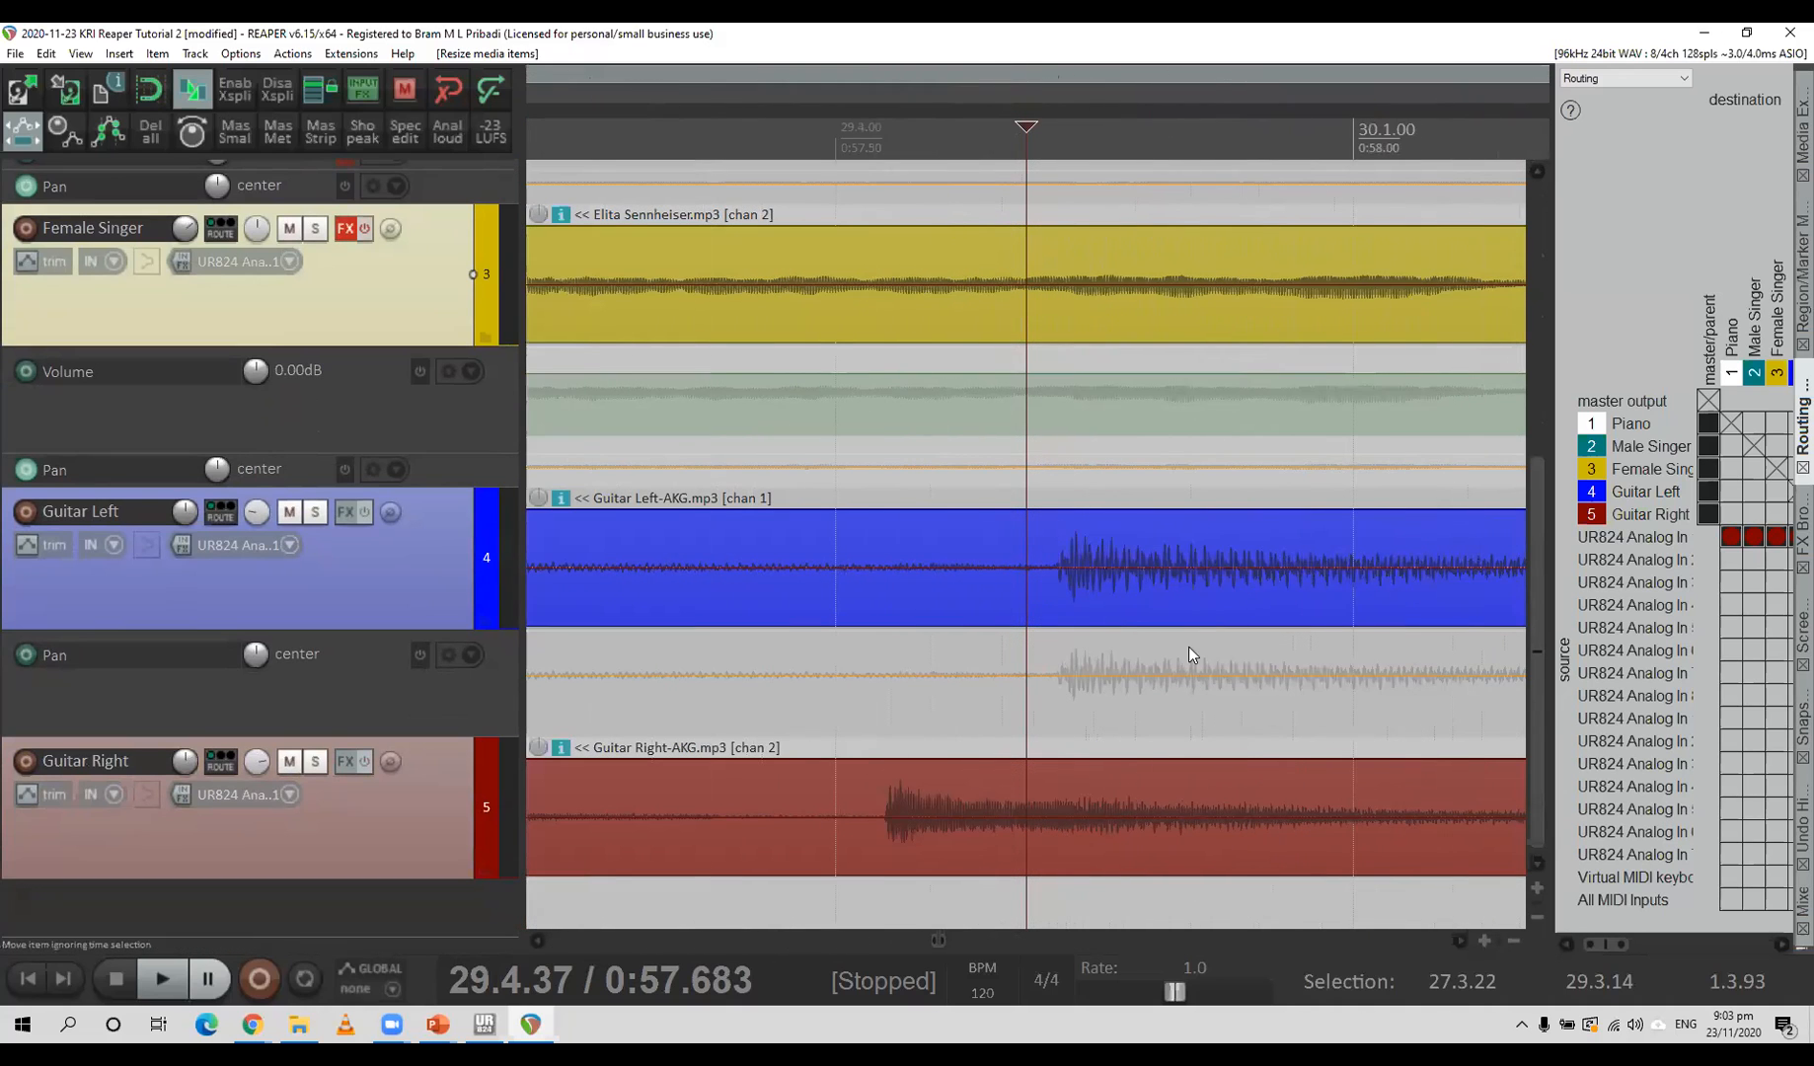
{"action": "scroll", "coordinate": [939, 810], "scroll_direction": "down", "scroll_amount": 4}
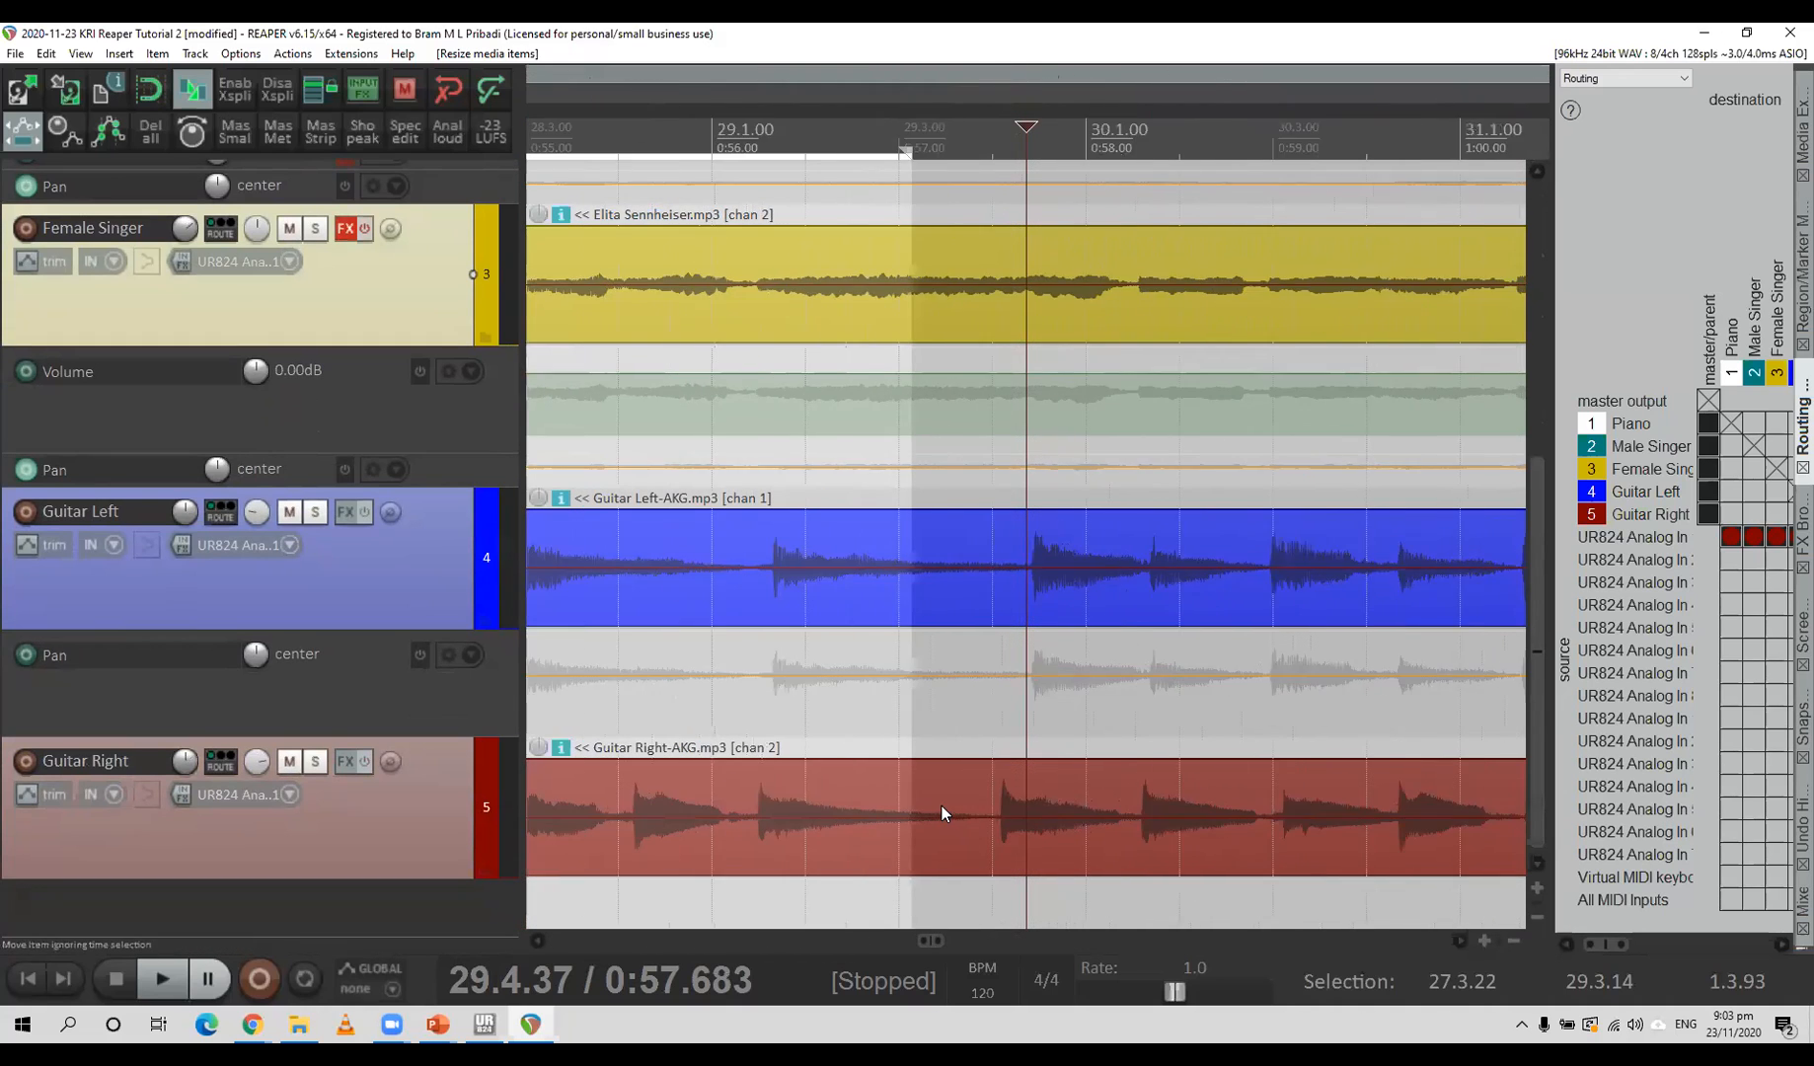
{"action": "scroll", "coordinate": [943, 802], "scroll_direction": "down", "scroll_amount": 3}
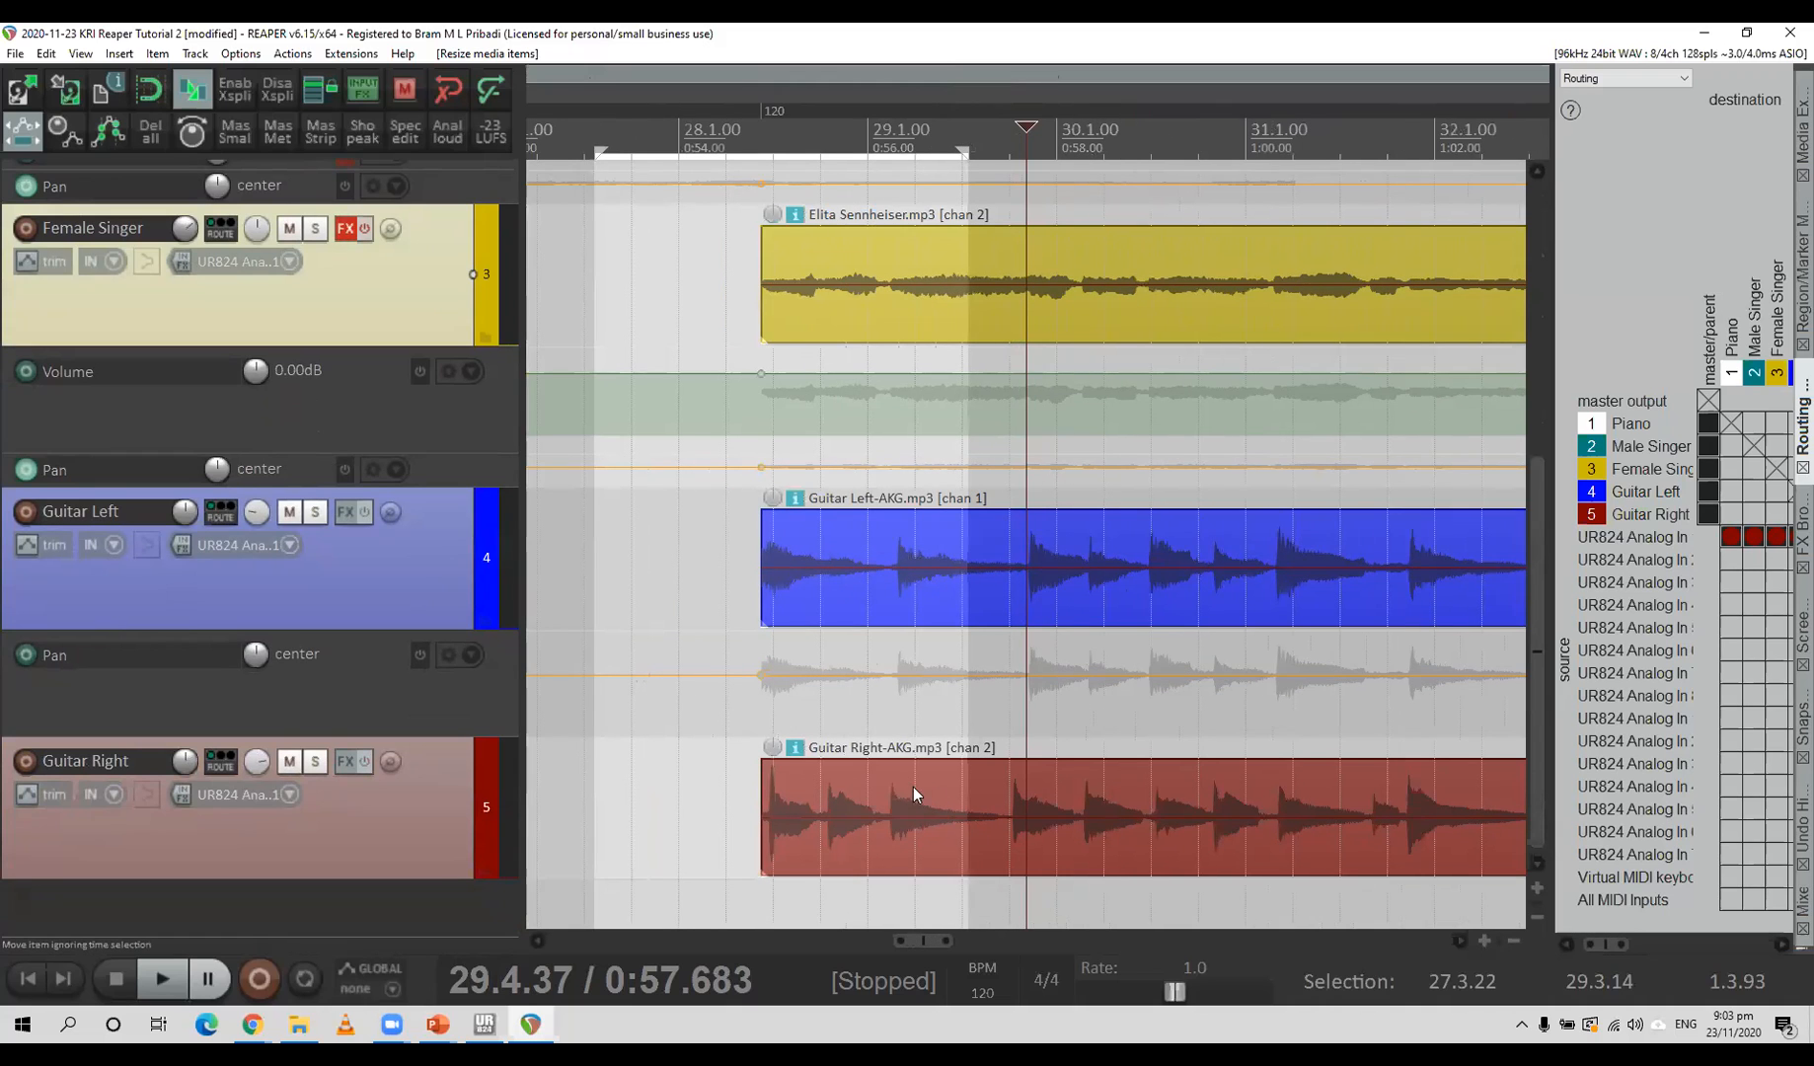
Delete the pasted Elita Sennheiser item from the Male Singer track in the Time Alignment Guitar region.
{"action": "left_click", "coordinate": [731, 720]}
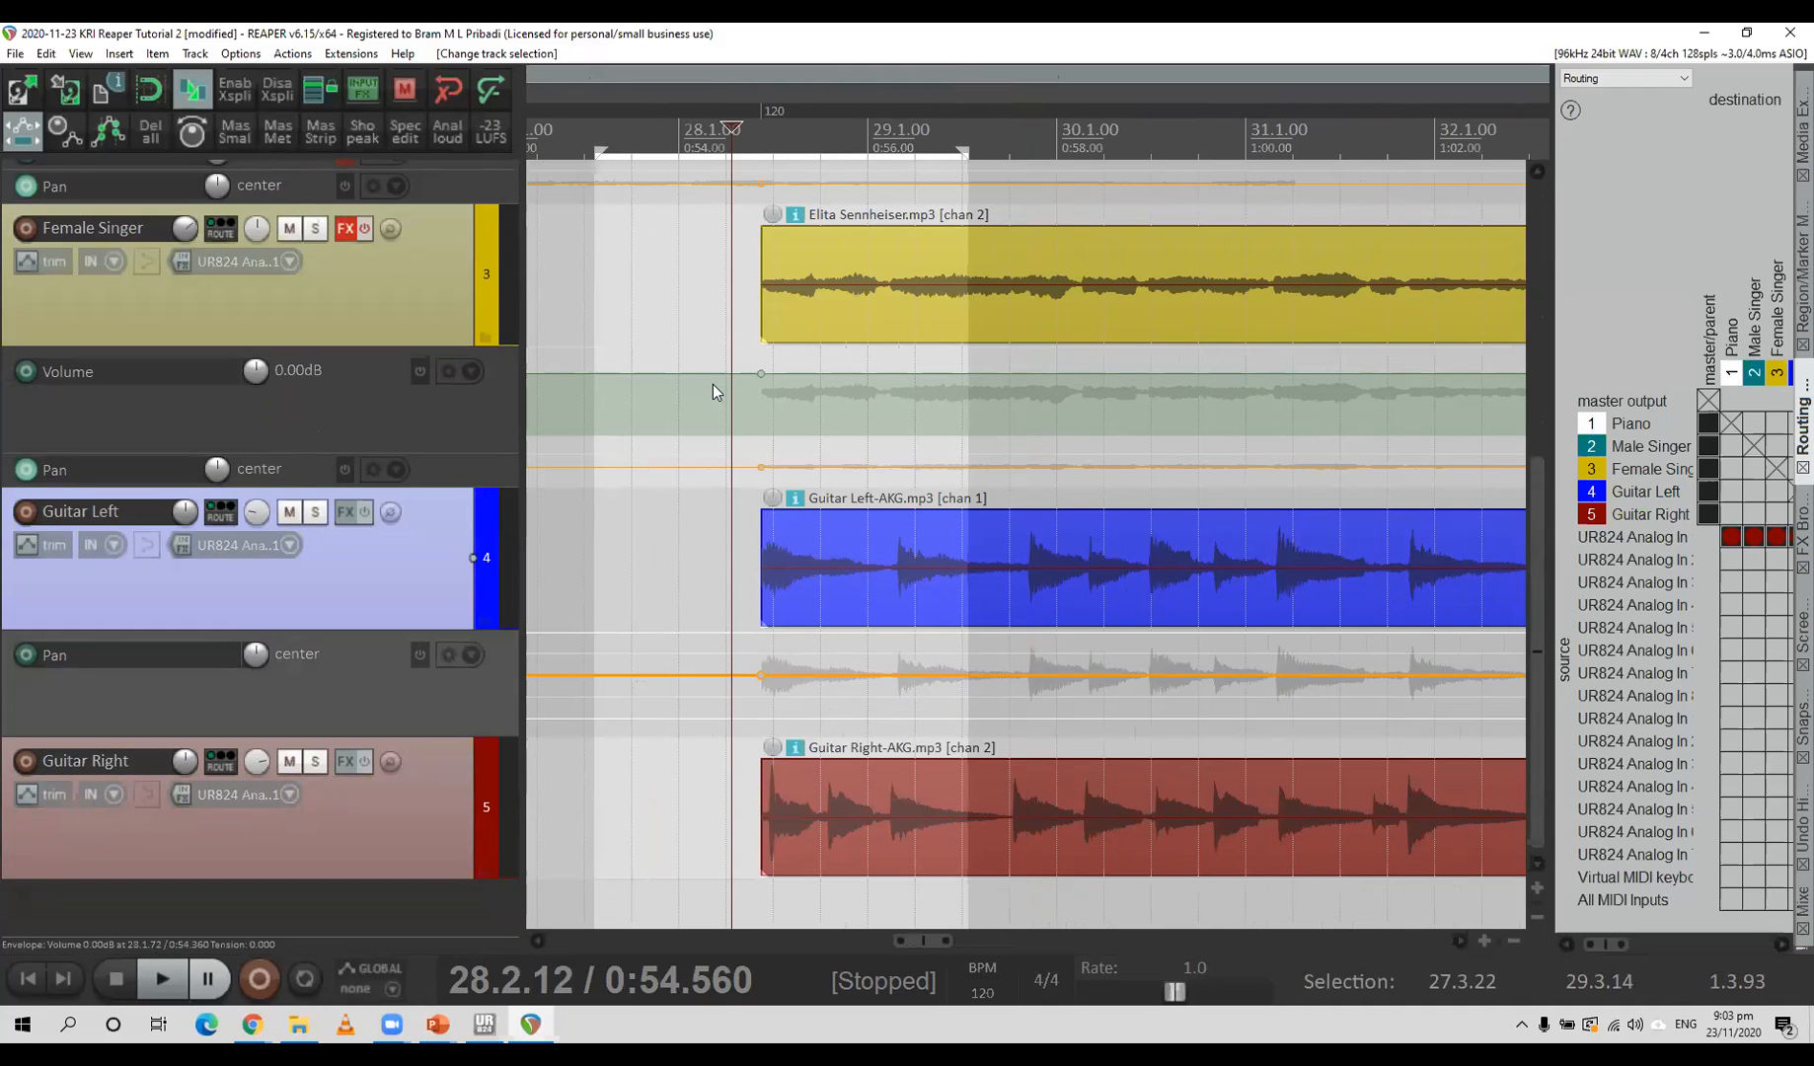
{"action": "scroll", "coordinate": [713, 384], "scroll_direction": "down", "scroll_amount": 5}
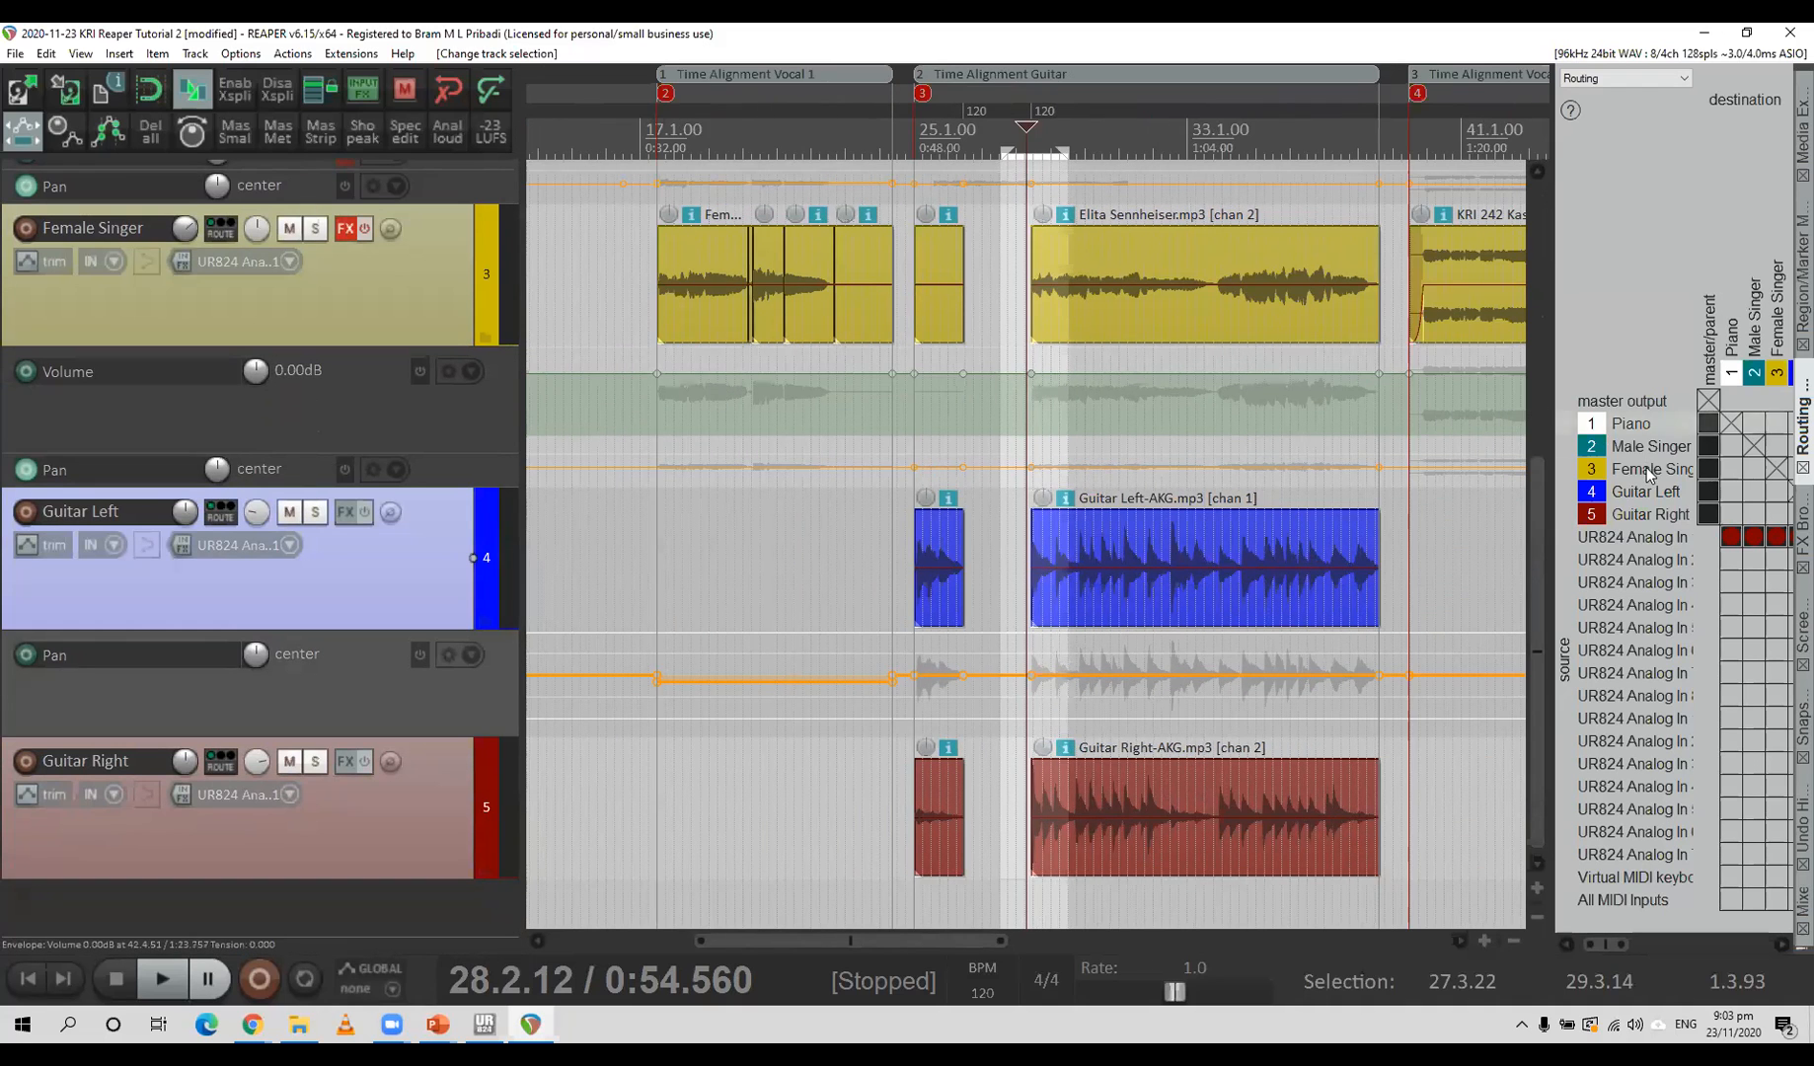
{"action": "left_click_drag", "start_coordinate": [1538, 501], "coordinate": [1548, 332]}
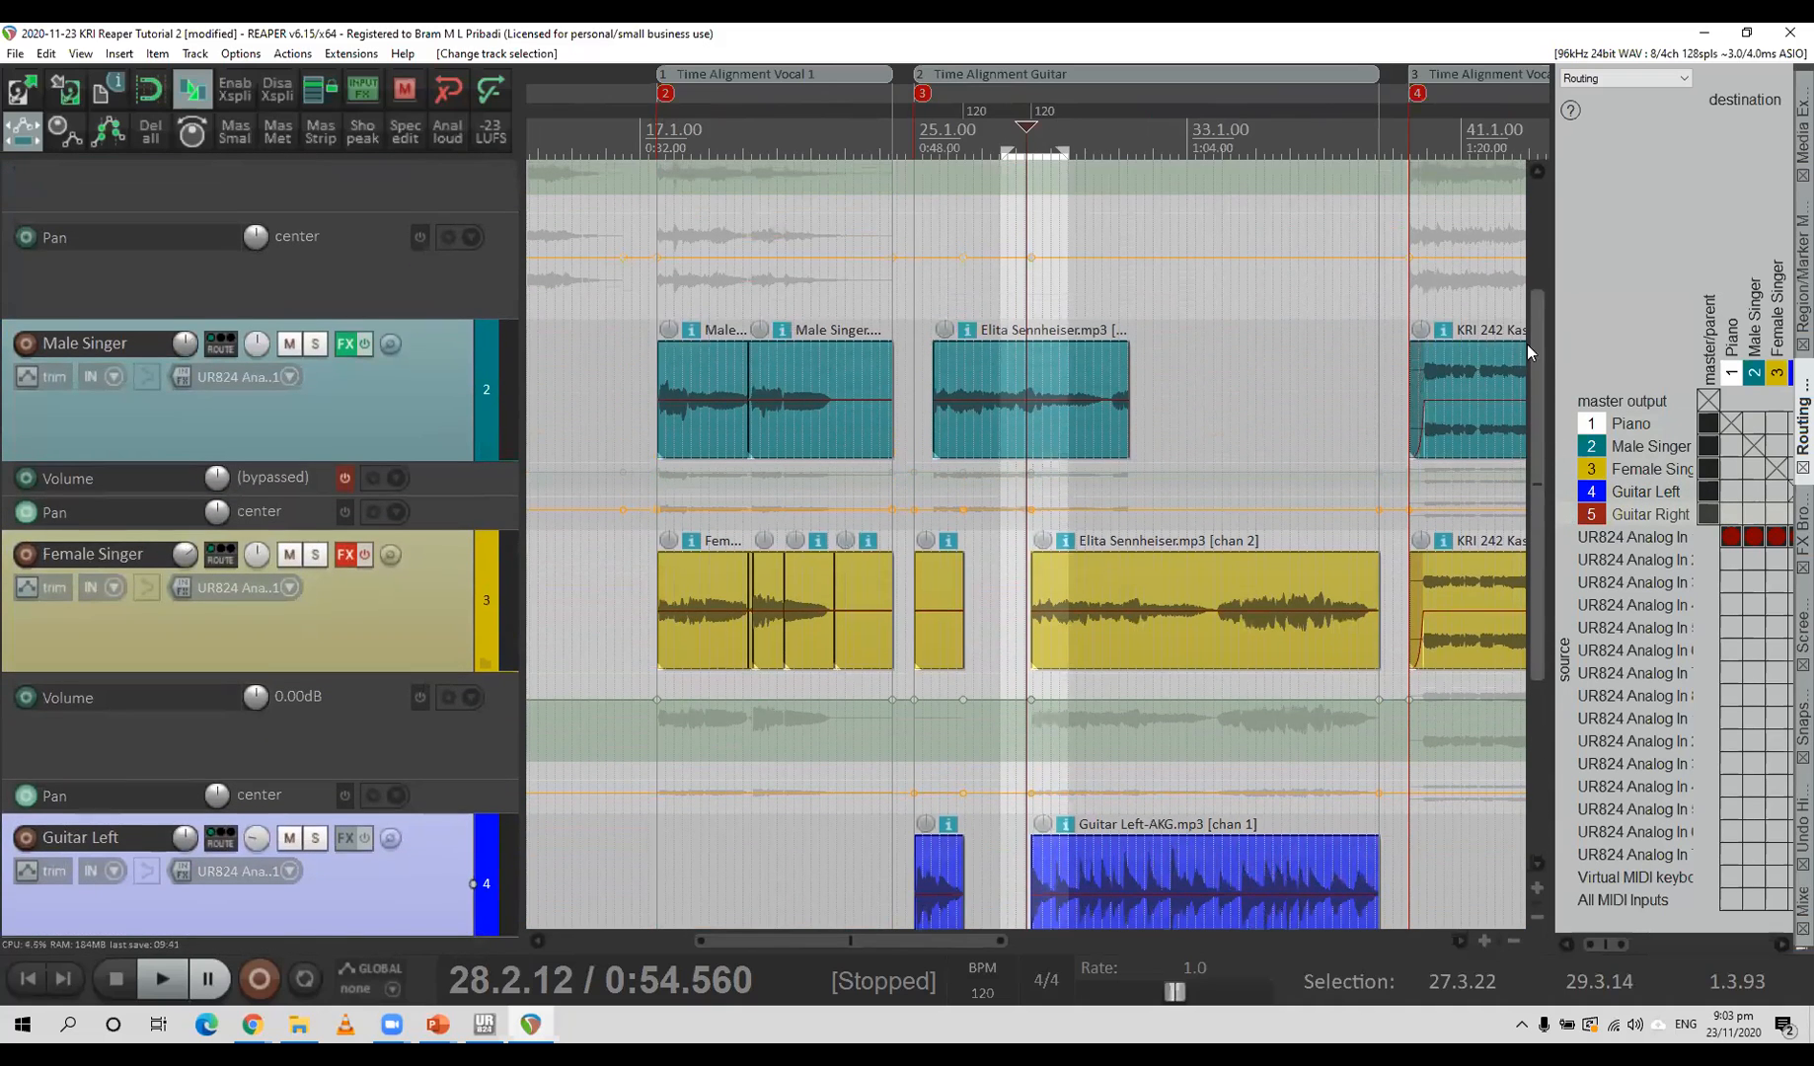
{"action": "left_click", "coordinate": [1094, 443]}
{"action": "key", "text": "Delete"}
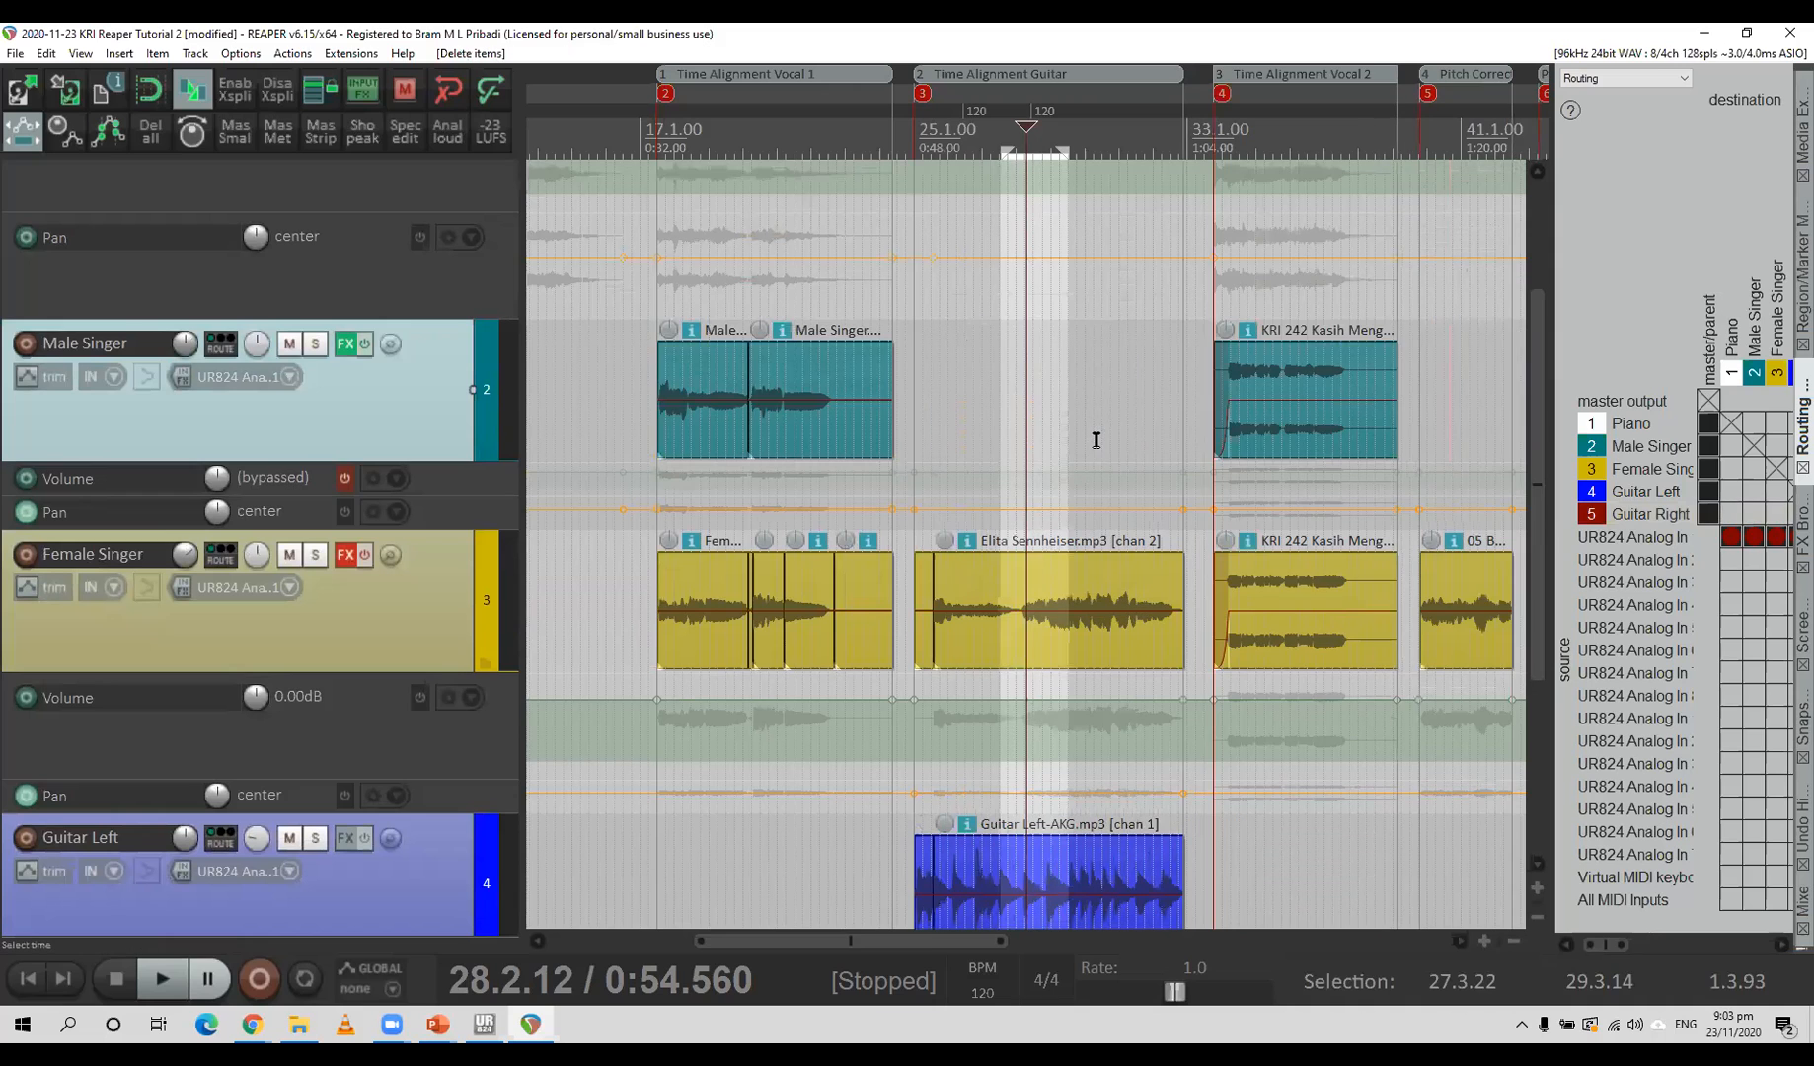
Play the Time Alignment Guitar region from 26.2.48 to hear the singer with both guitar tracks.
{"action": "left_click_drag", "start_coordinate": [1530, 373], "coordinate": [1537, 594]}
{"action": "left_click", "coordinate": [1341, 546]}
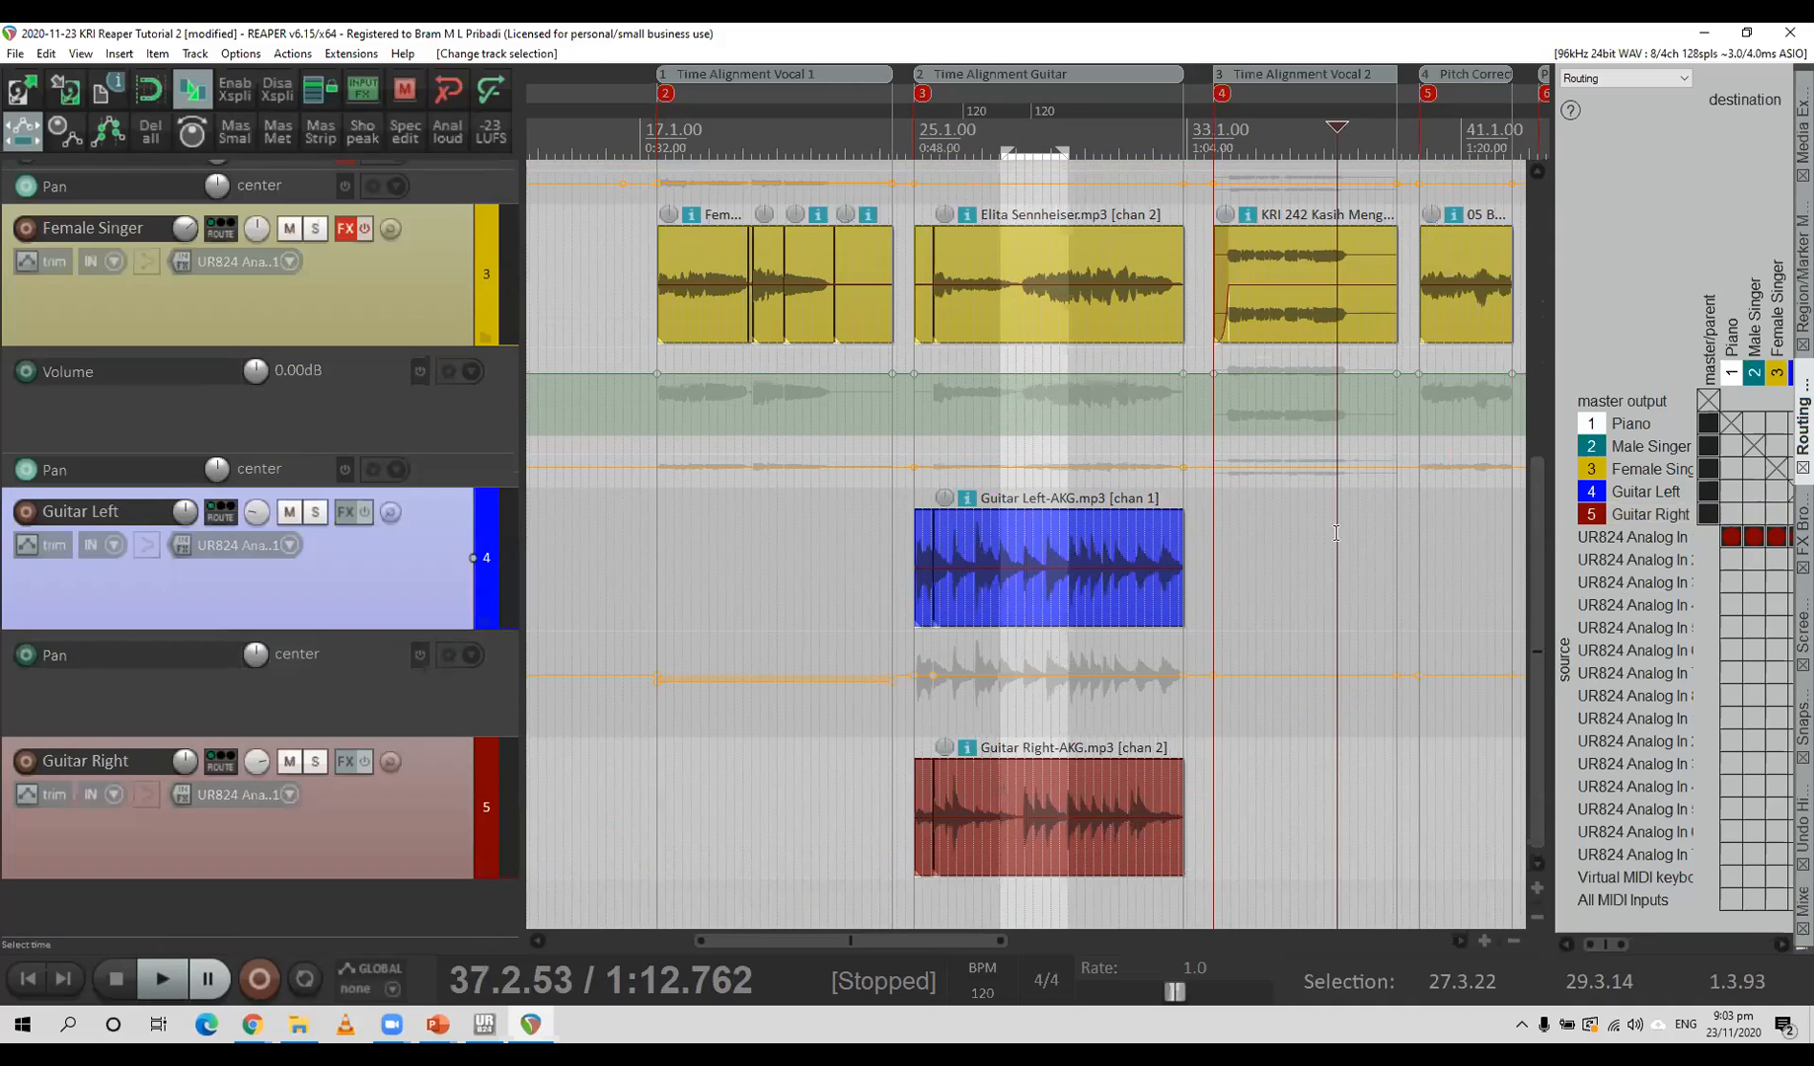
{"action": "key", "text": "space"}
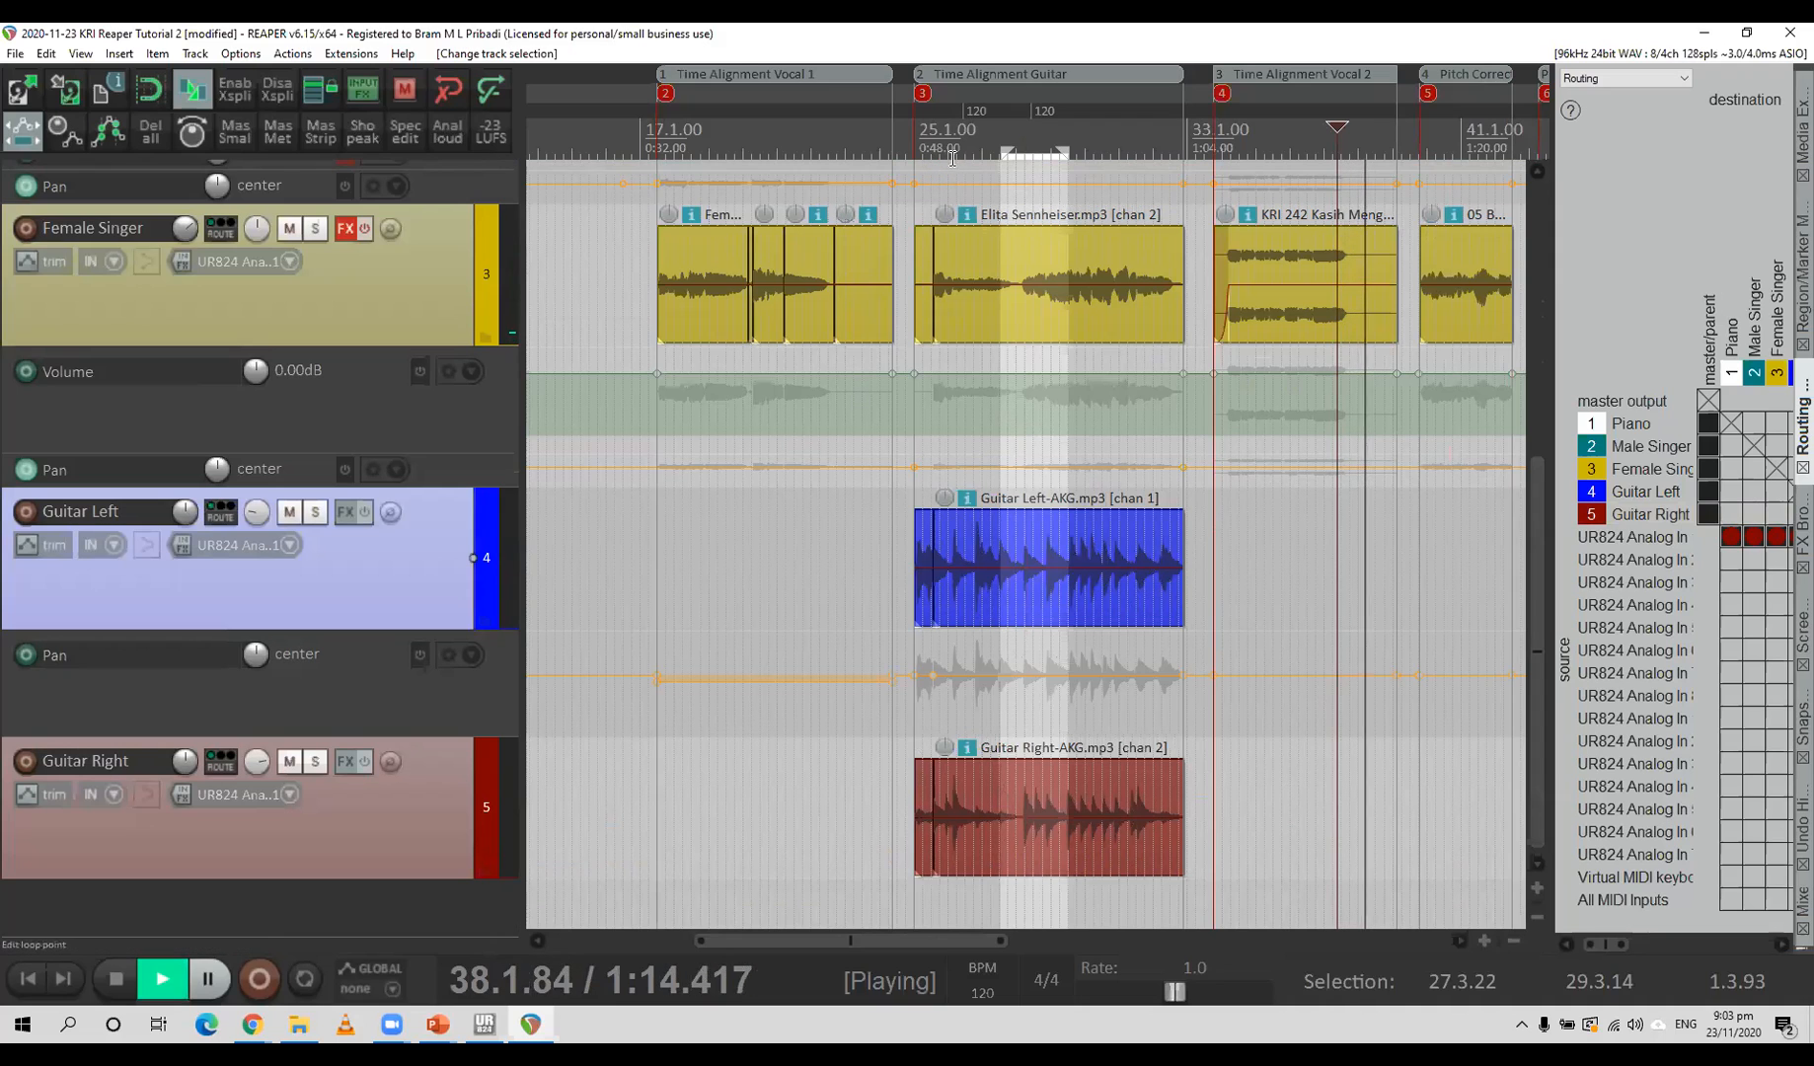
{"action": "left_click", "coordinate": [960, 262]}
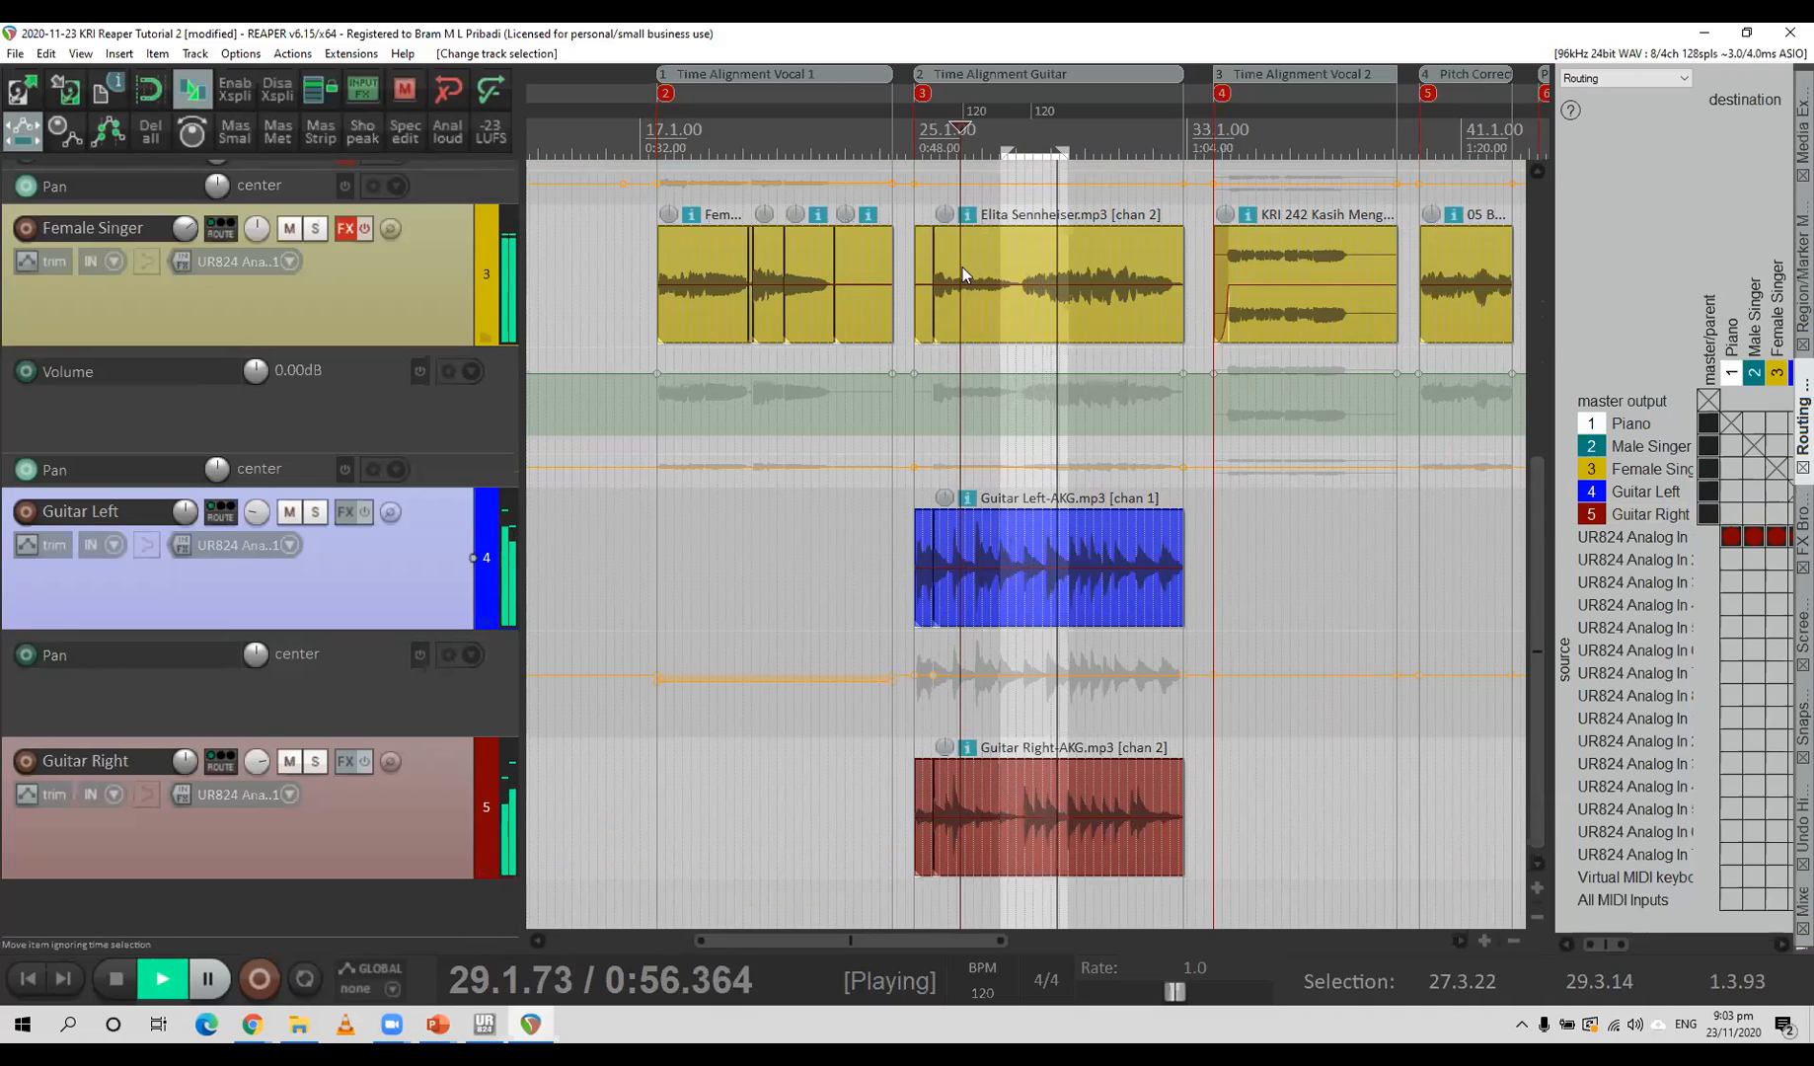
{"action": "key", "text": "space"}
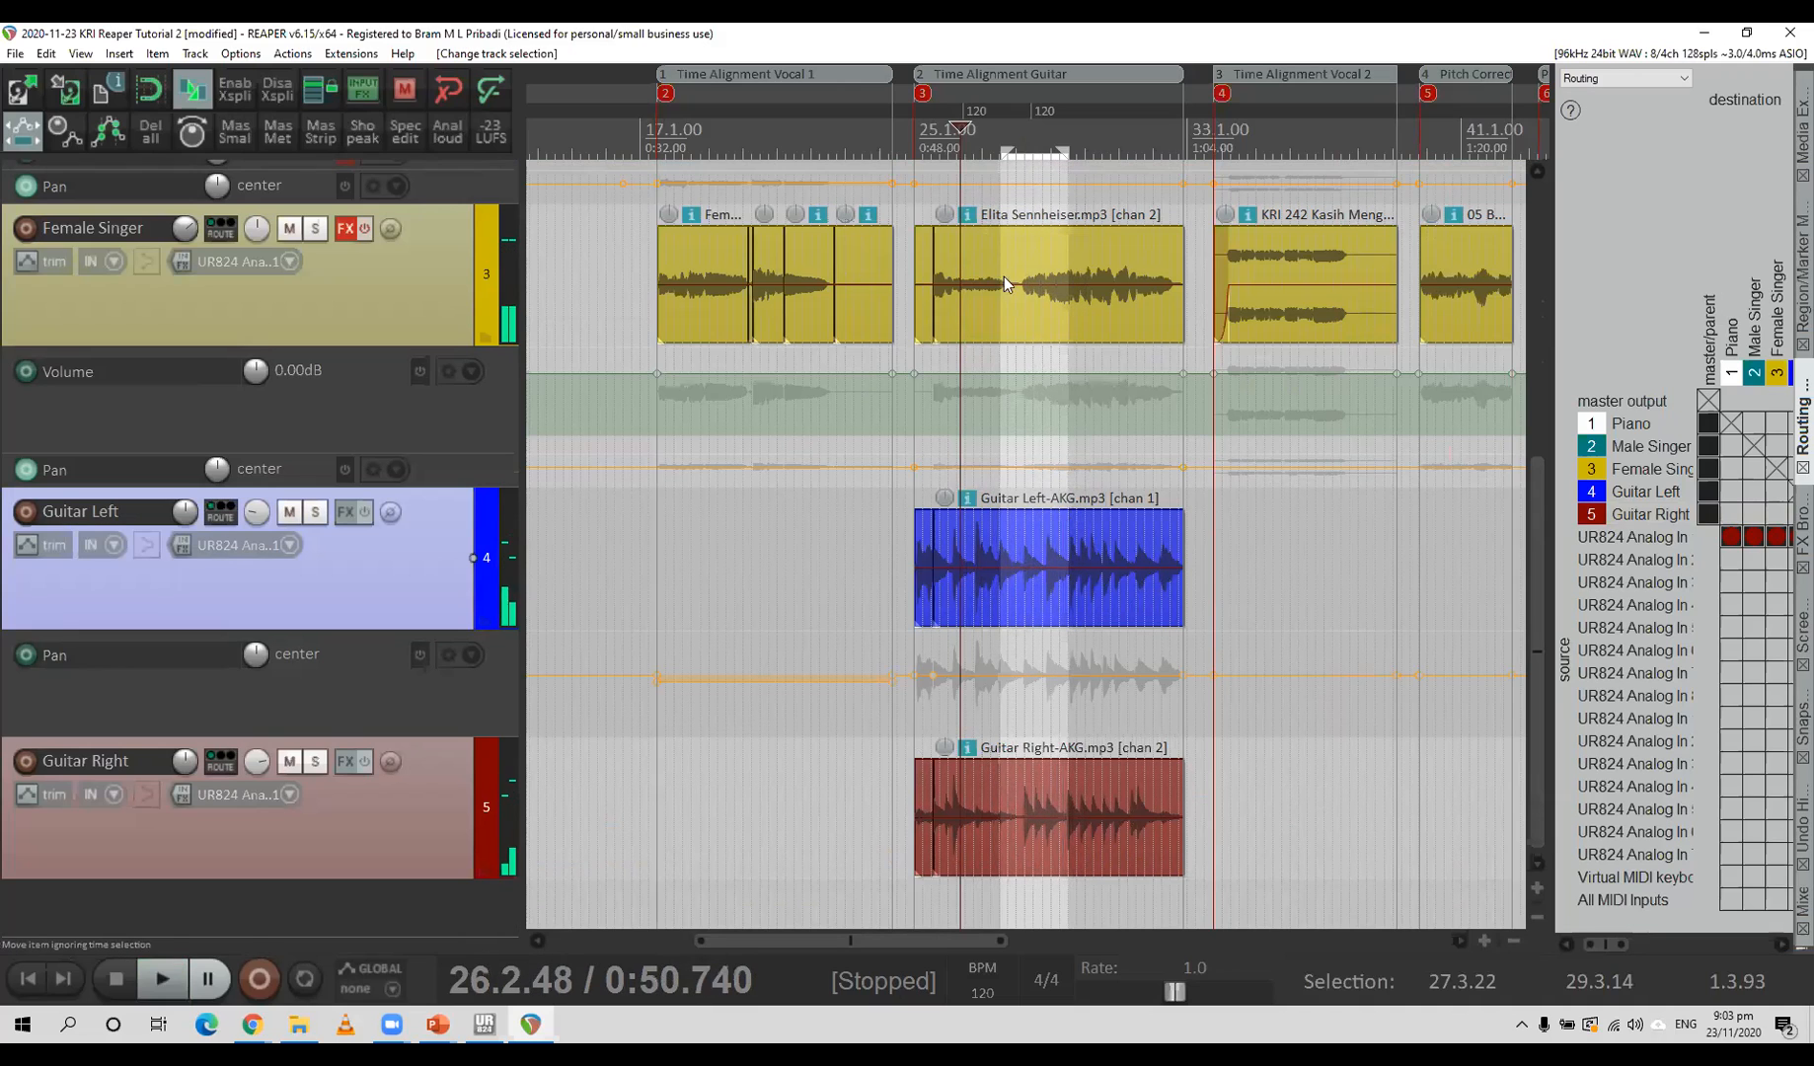
Play the guitar passage from 29.2.53 and compare the timing of Guitar Left and Guitar Right up close.
{"action": "left_click", "coordinate": [1062, 150]}
{"action": "key", "text": "space"}
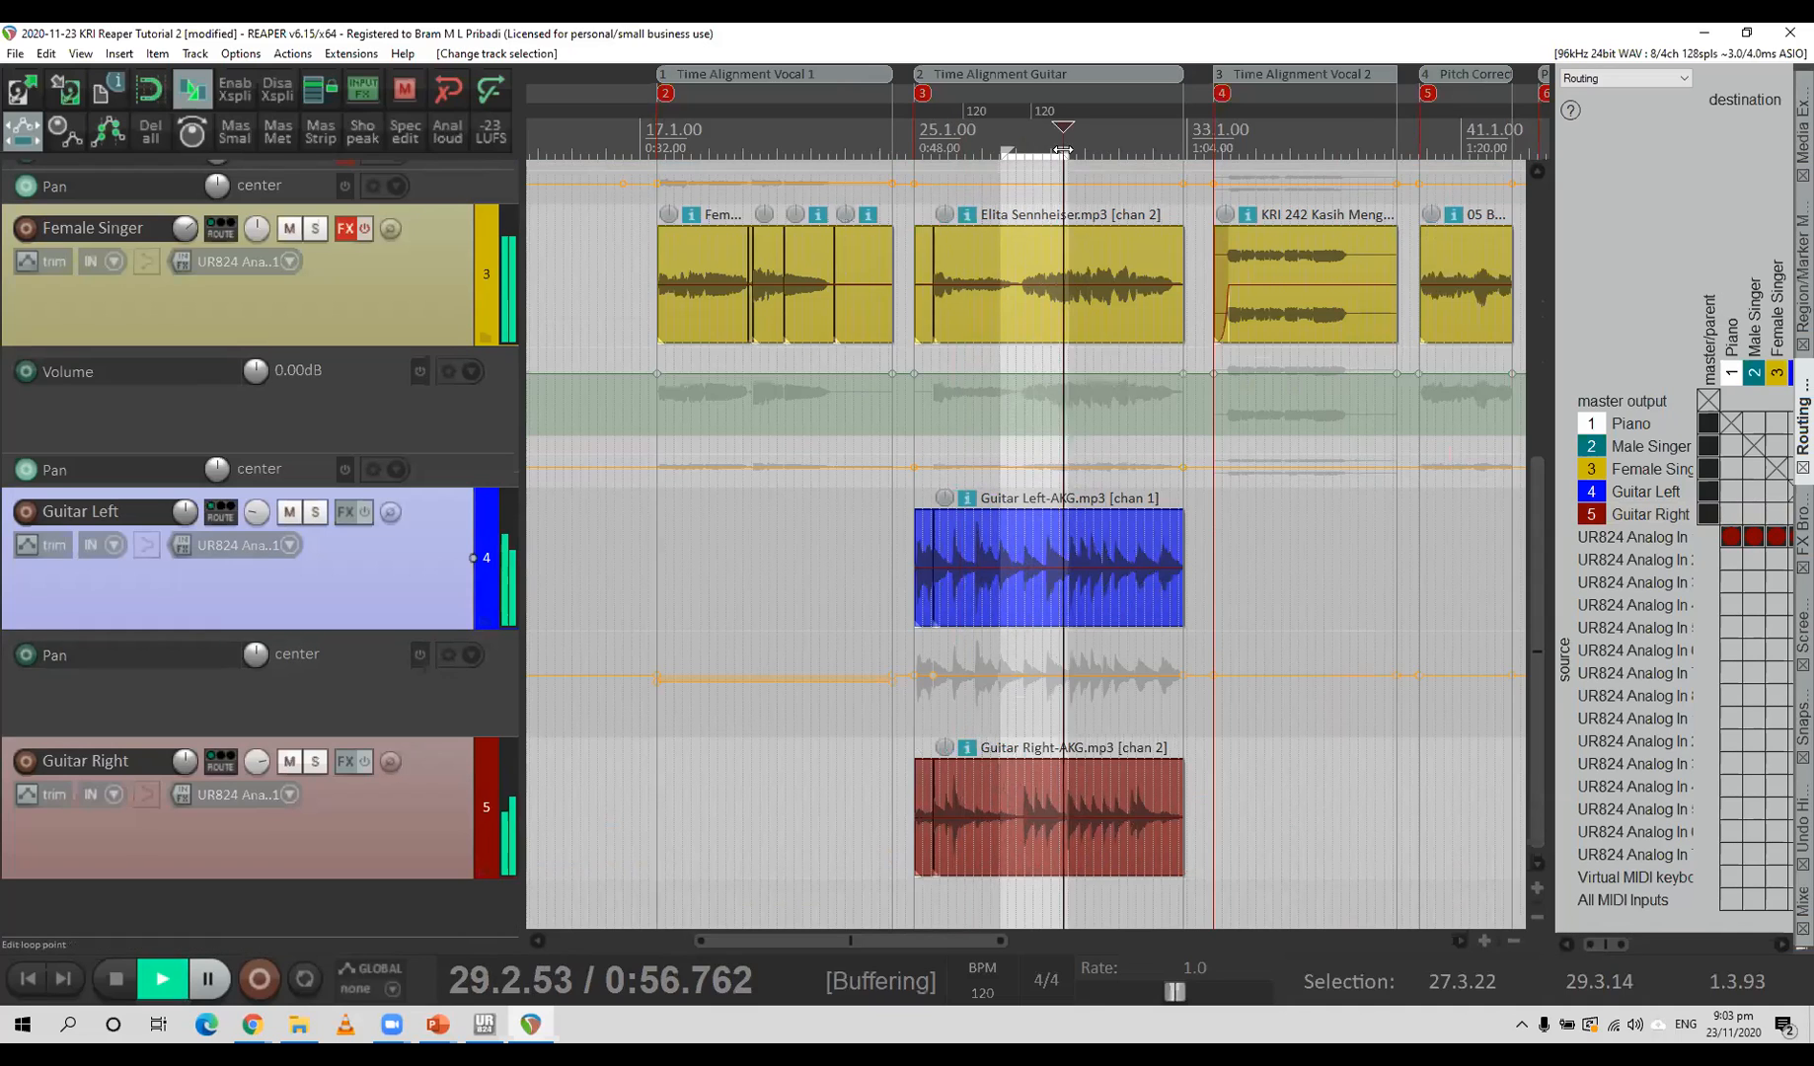
{"action": "key", "text": "space"}
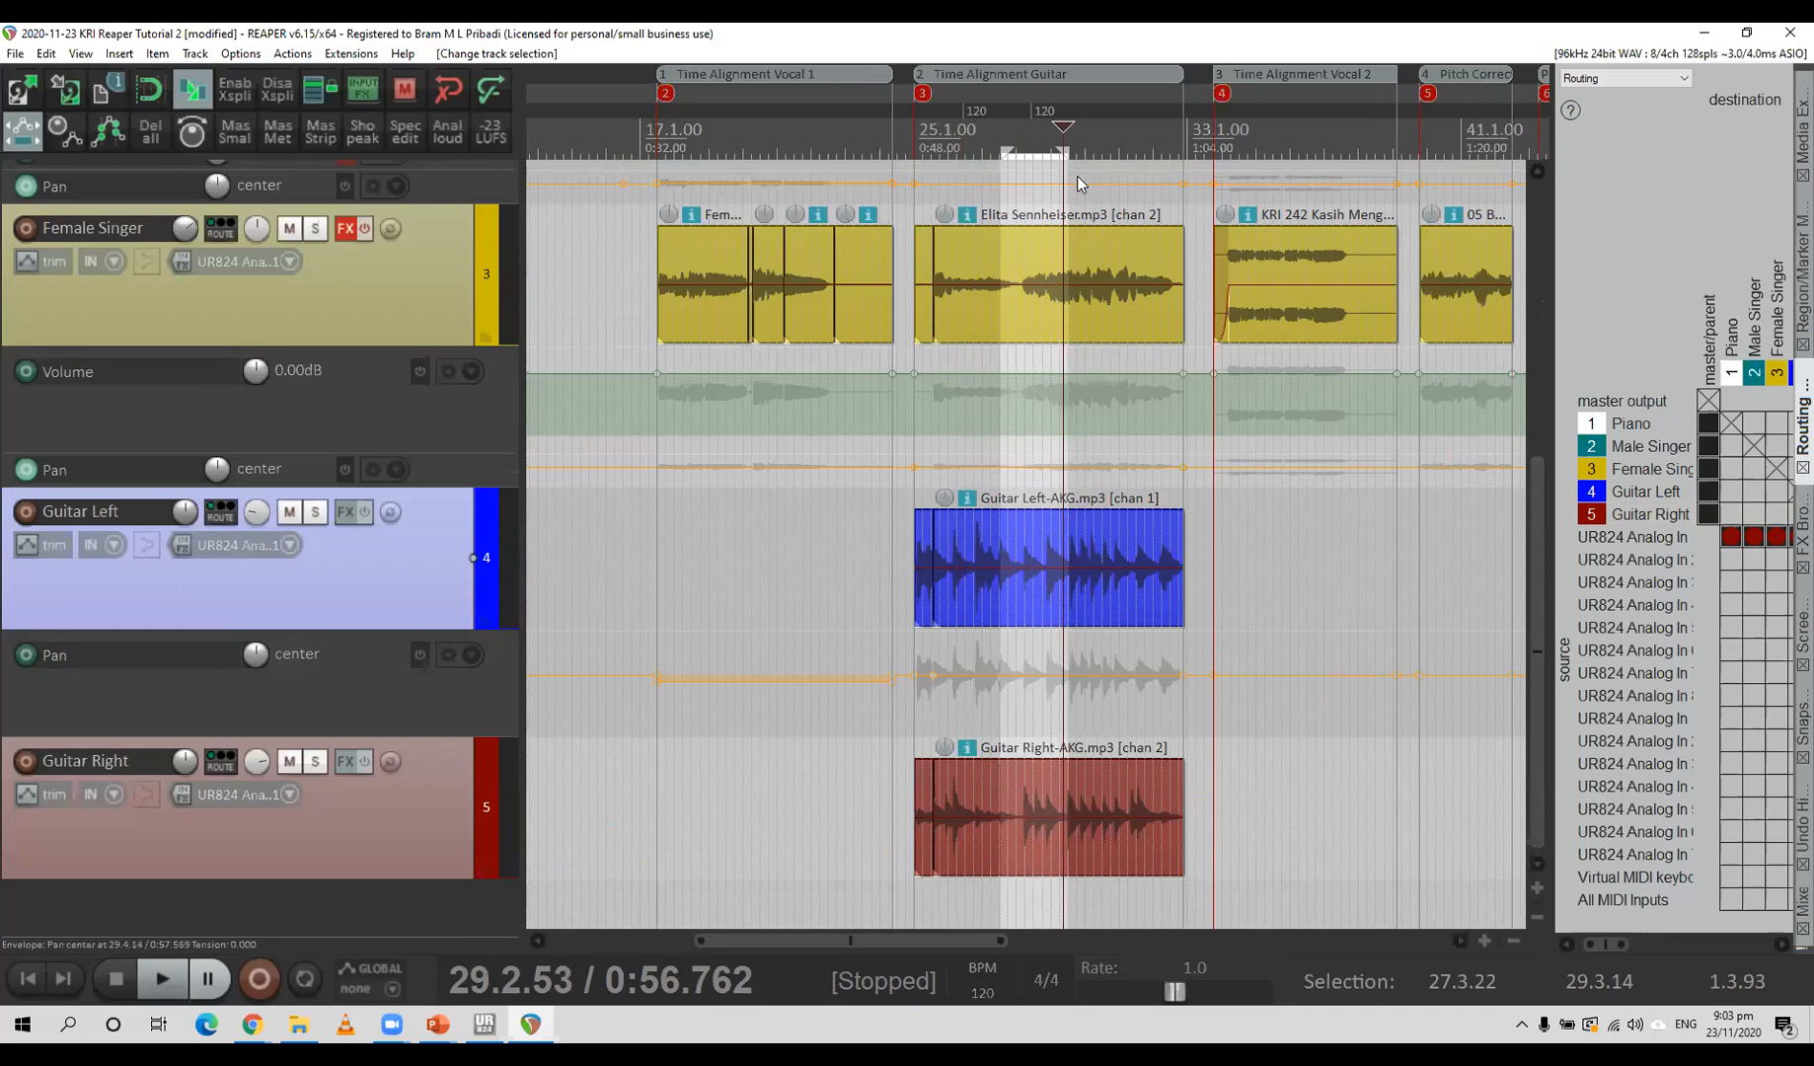
{"action": "scroll", "coordinate": [1077, 178], "scroll_direction": "up", "scroll_amount": 5}
{"action": "key", "text": "space"}
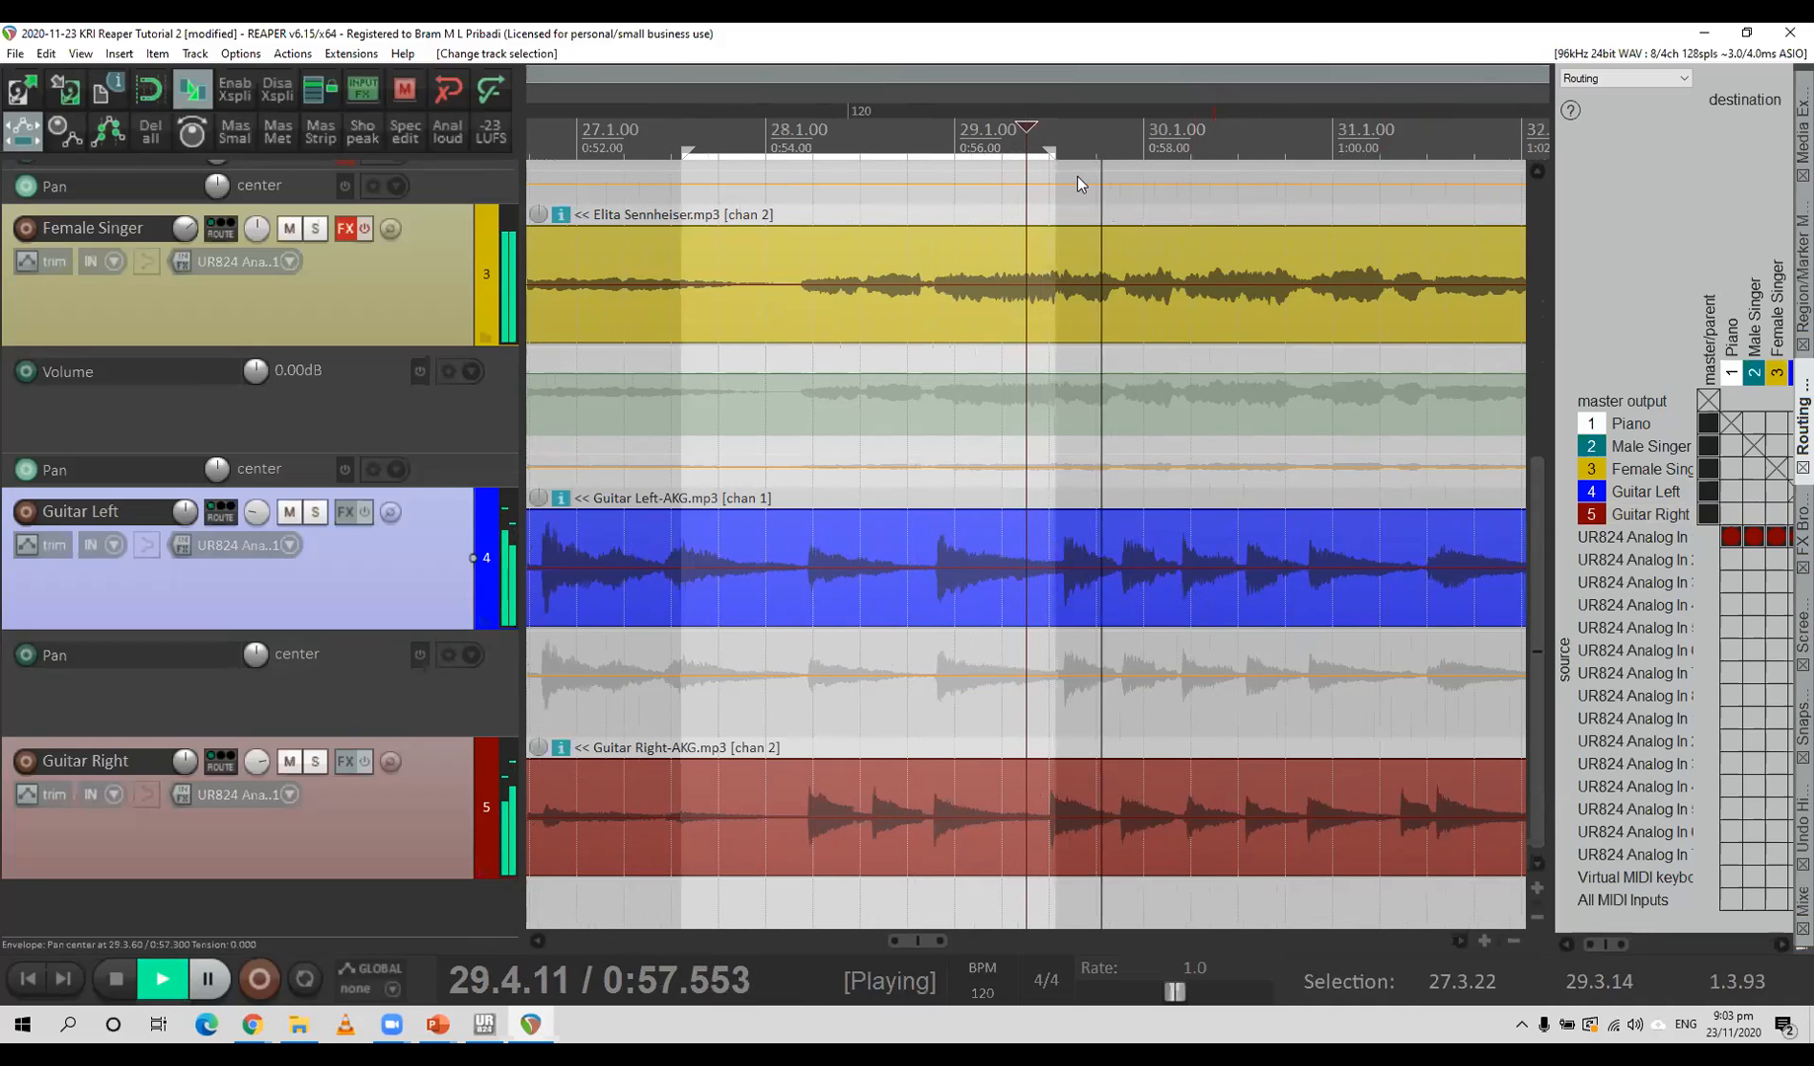
{"action": "key", "text": "space"}
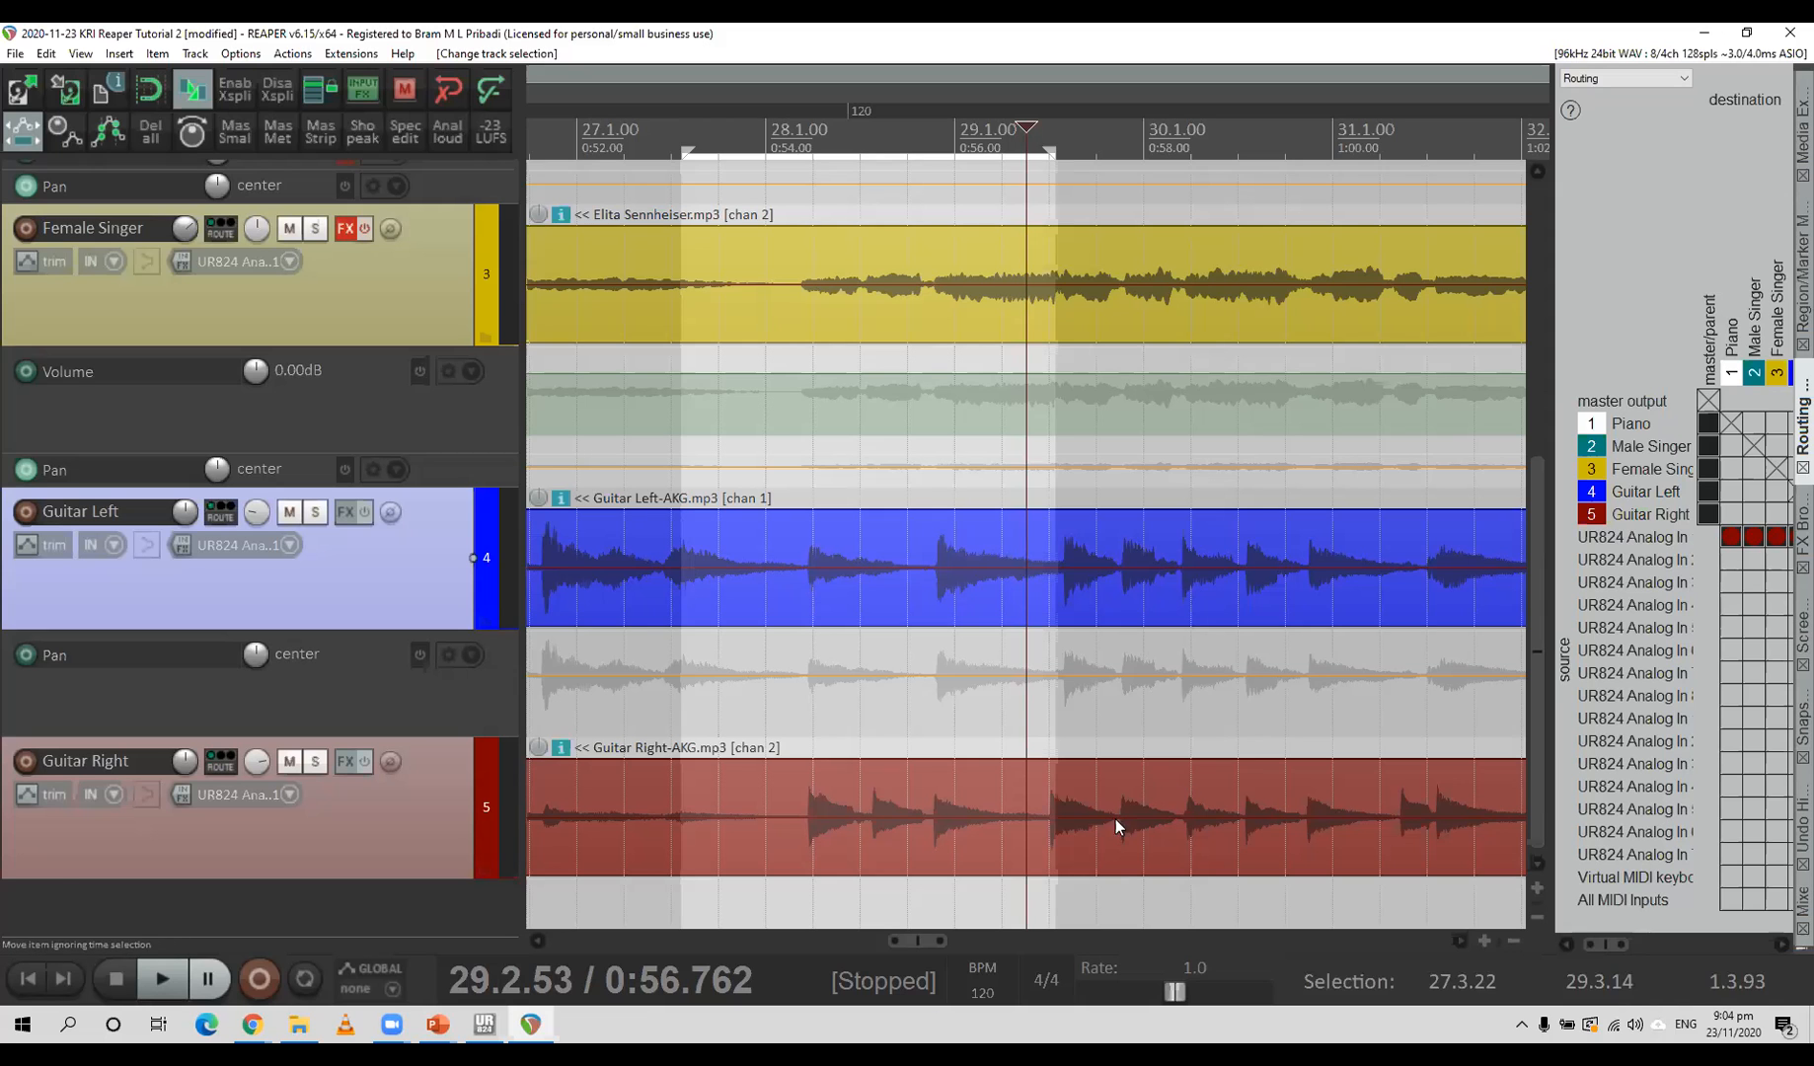
Set the time selection to the Pitch Correction 1 region and listen to the uncorrected Female Singer item.
{"action": "scroll", "coordinate": [1122, 760], "scroll_direction": "down", "scroll_amount": 6}
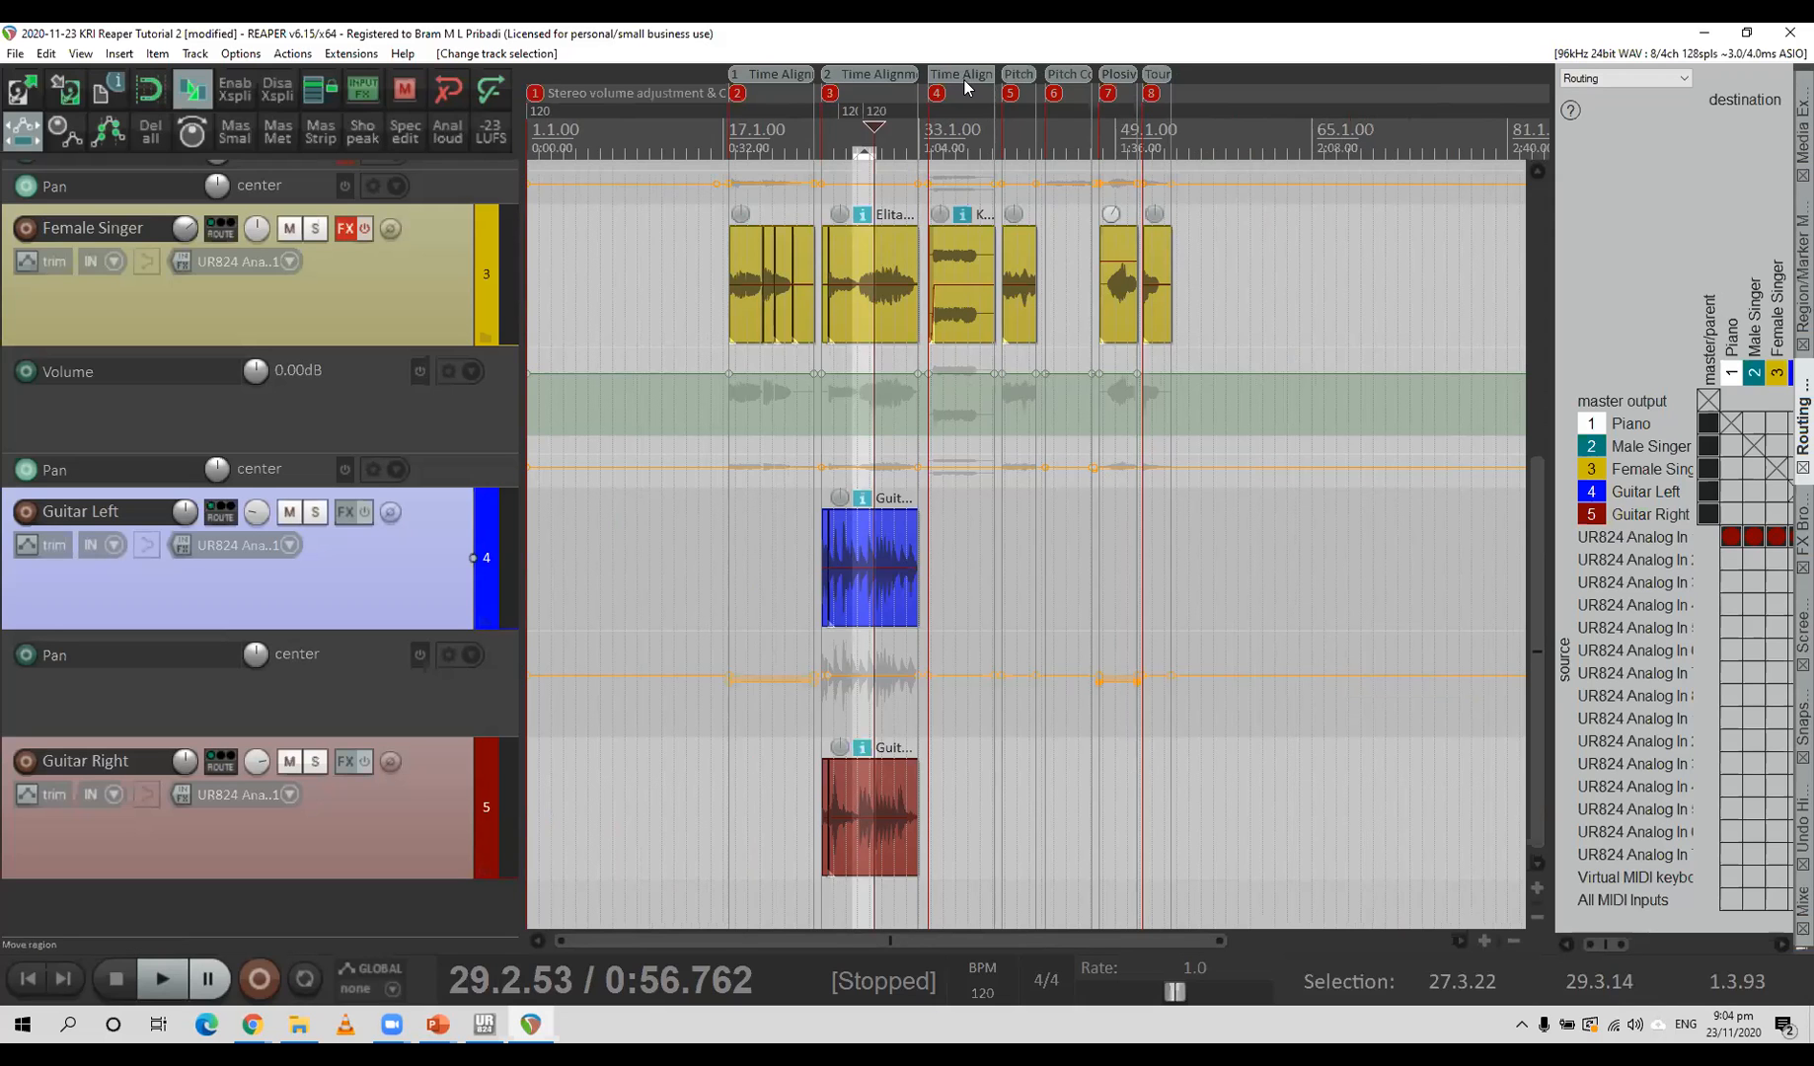
{"action": "scroll", "coordinate": [1159, 207], "scroll_direction": "up", "scroll_amount": 4}
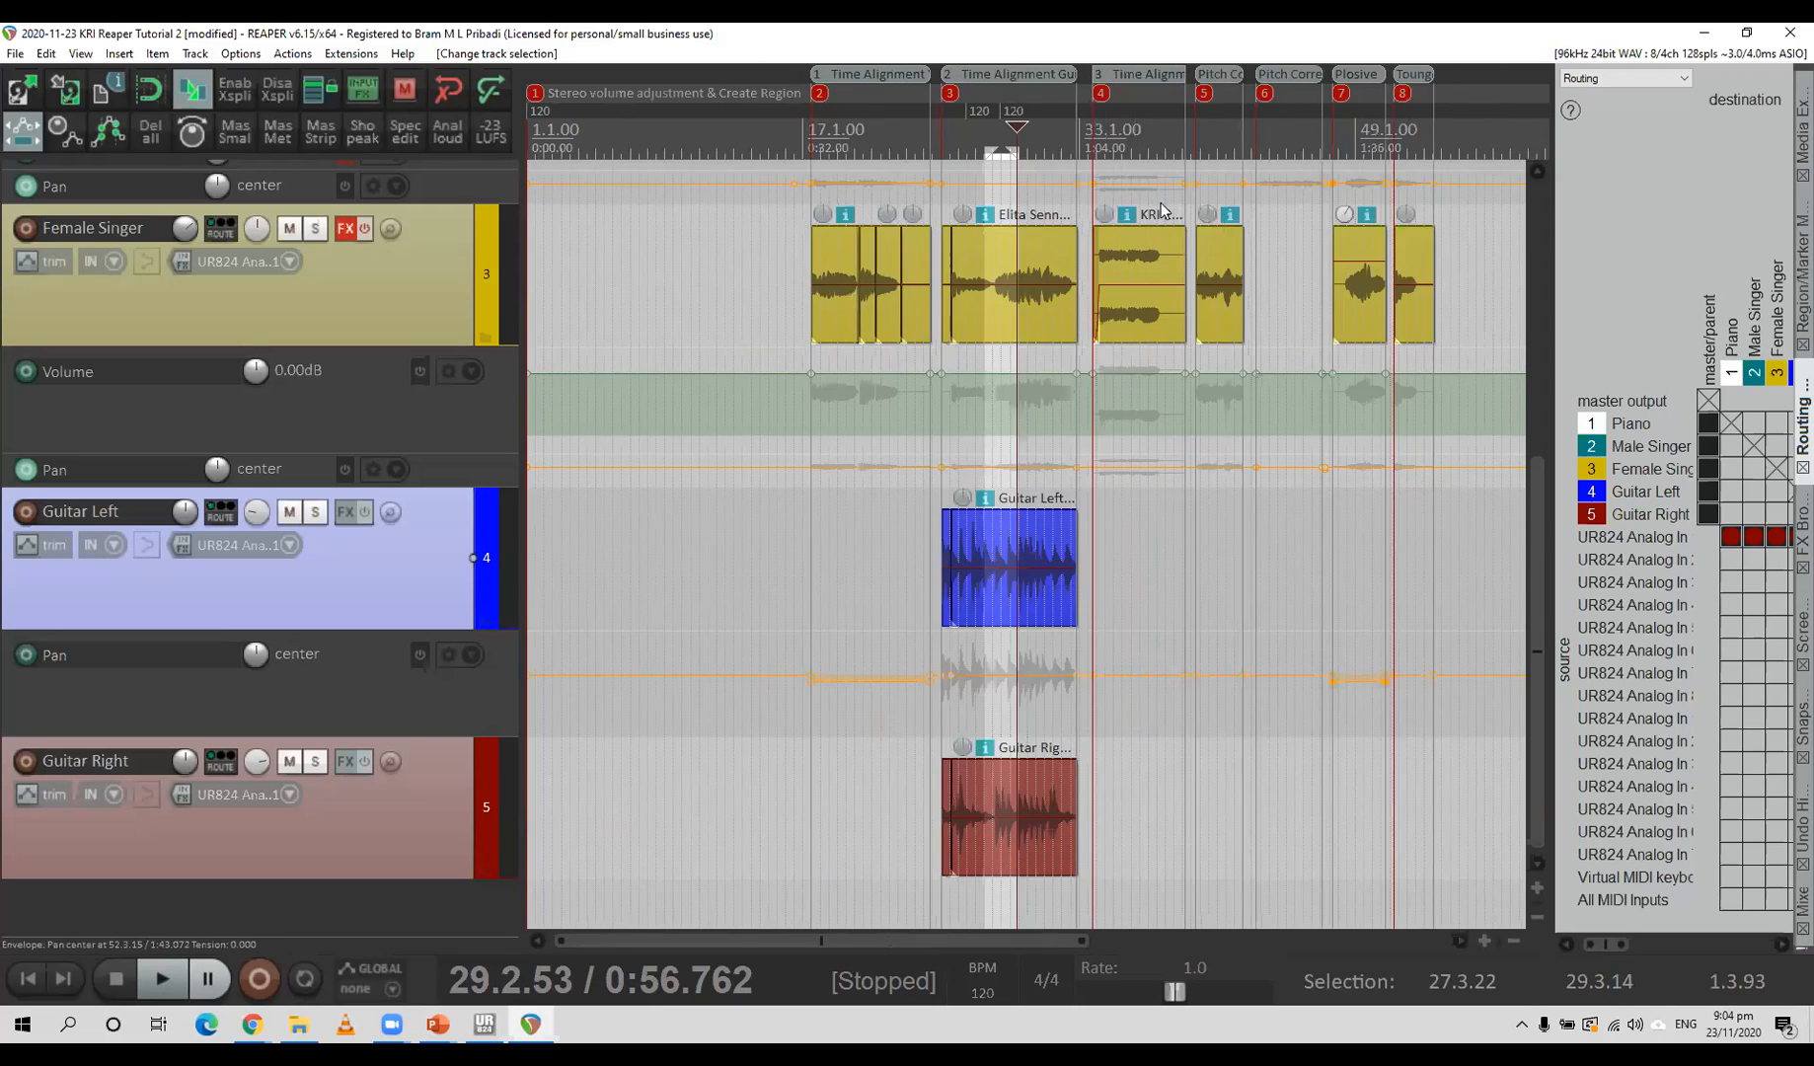
{"action": "scroll", "coordinate": [1155, 198], "scroll_direction": "down", "scroll_amount": 2}
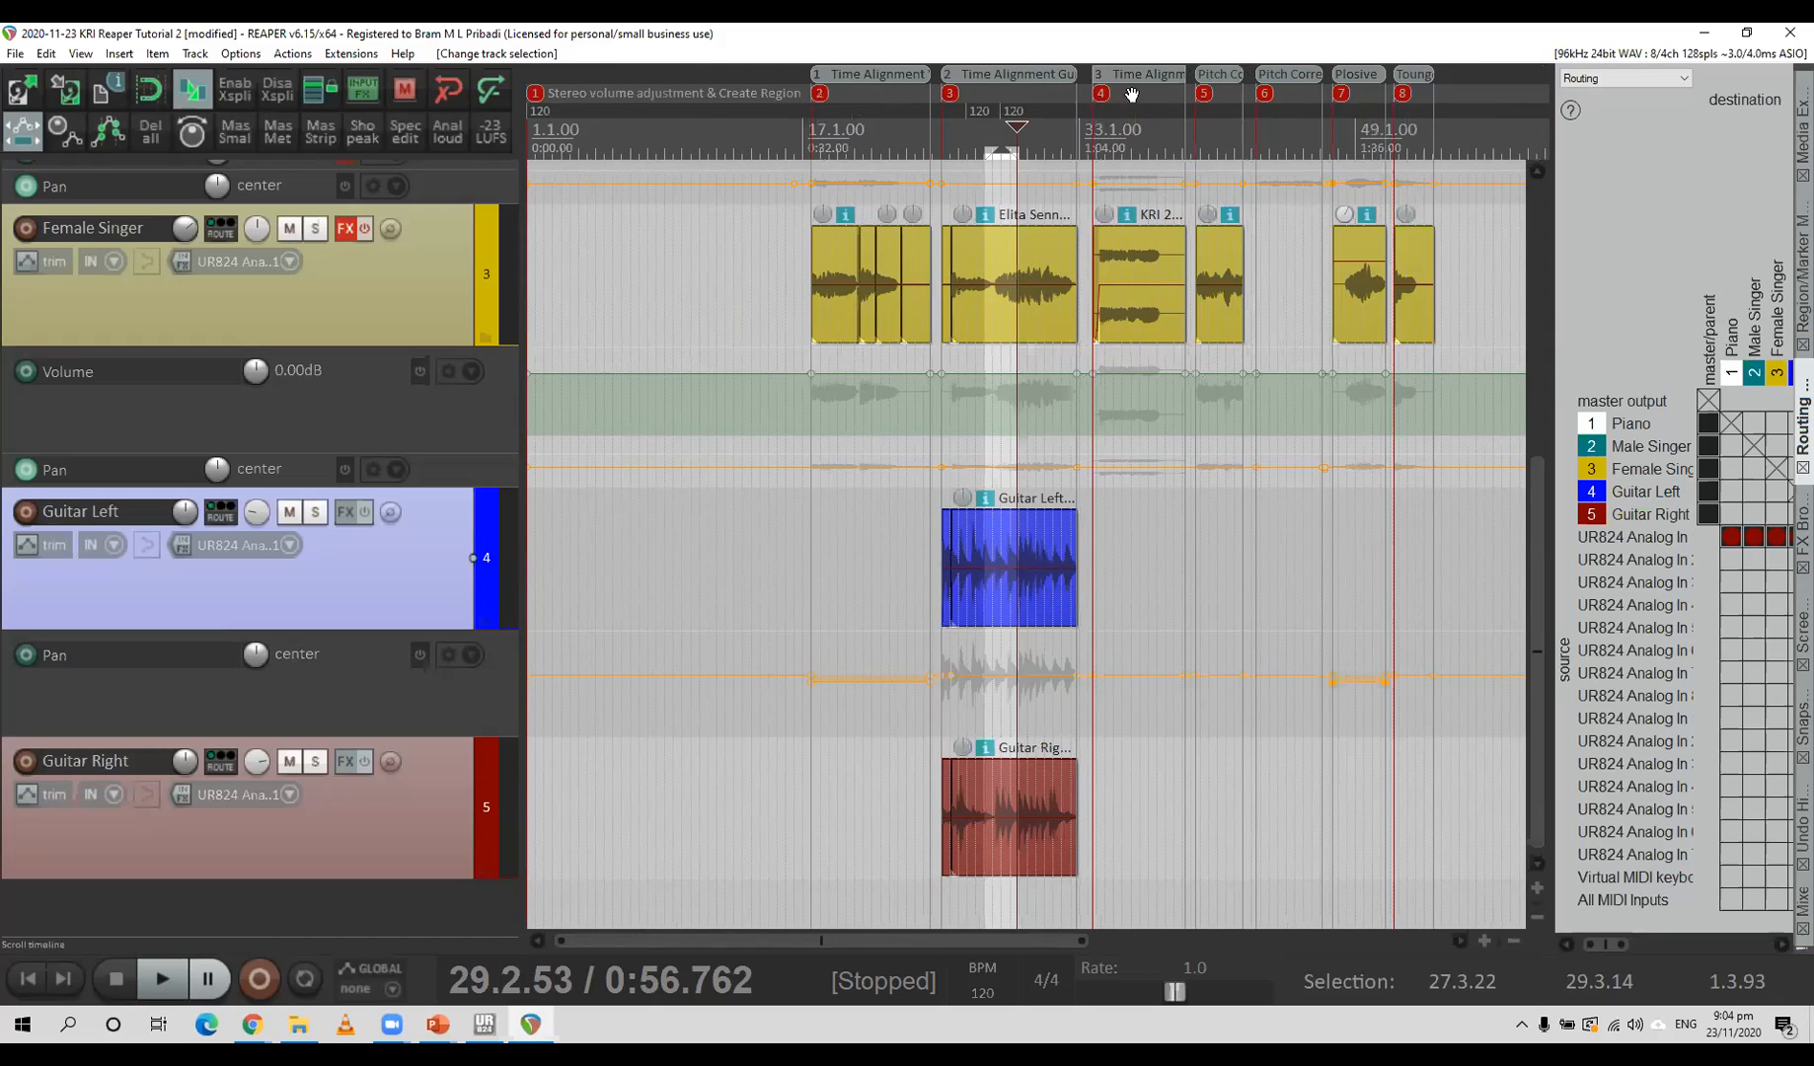
{"action": "left_click", "coordinate": [1214, 77]}
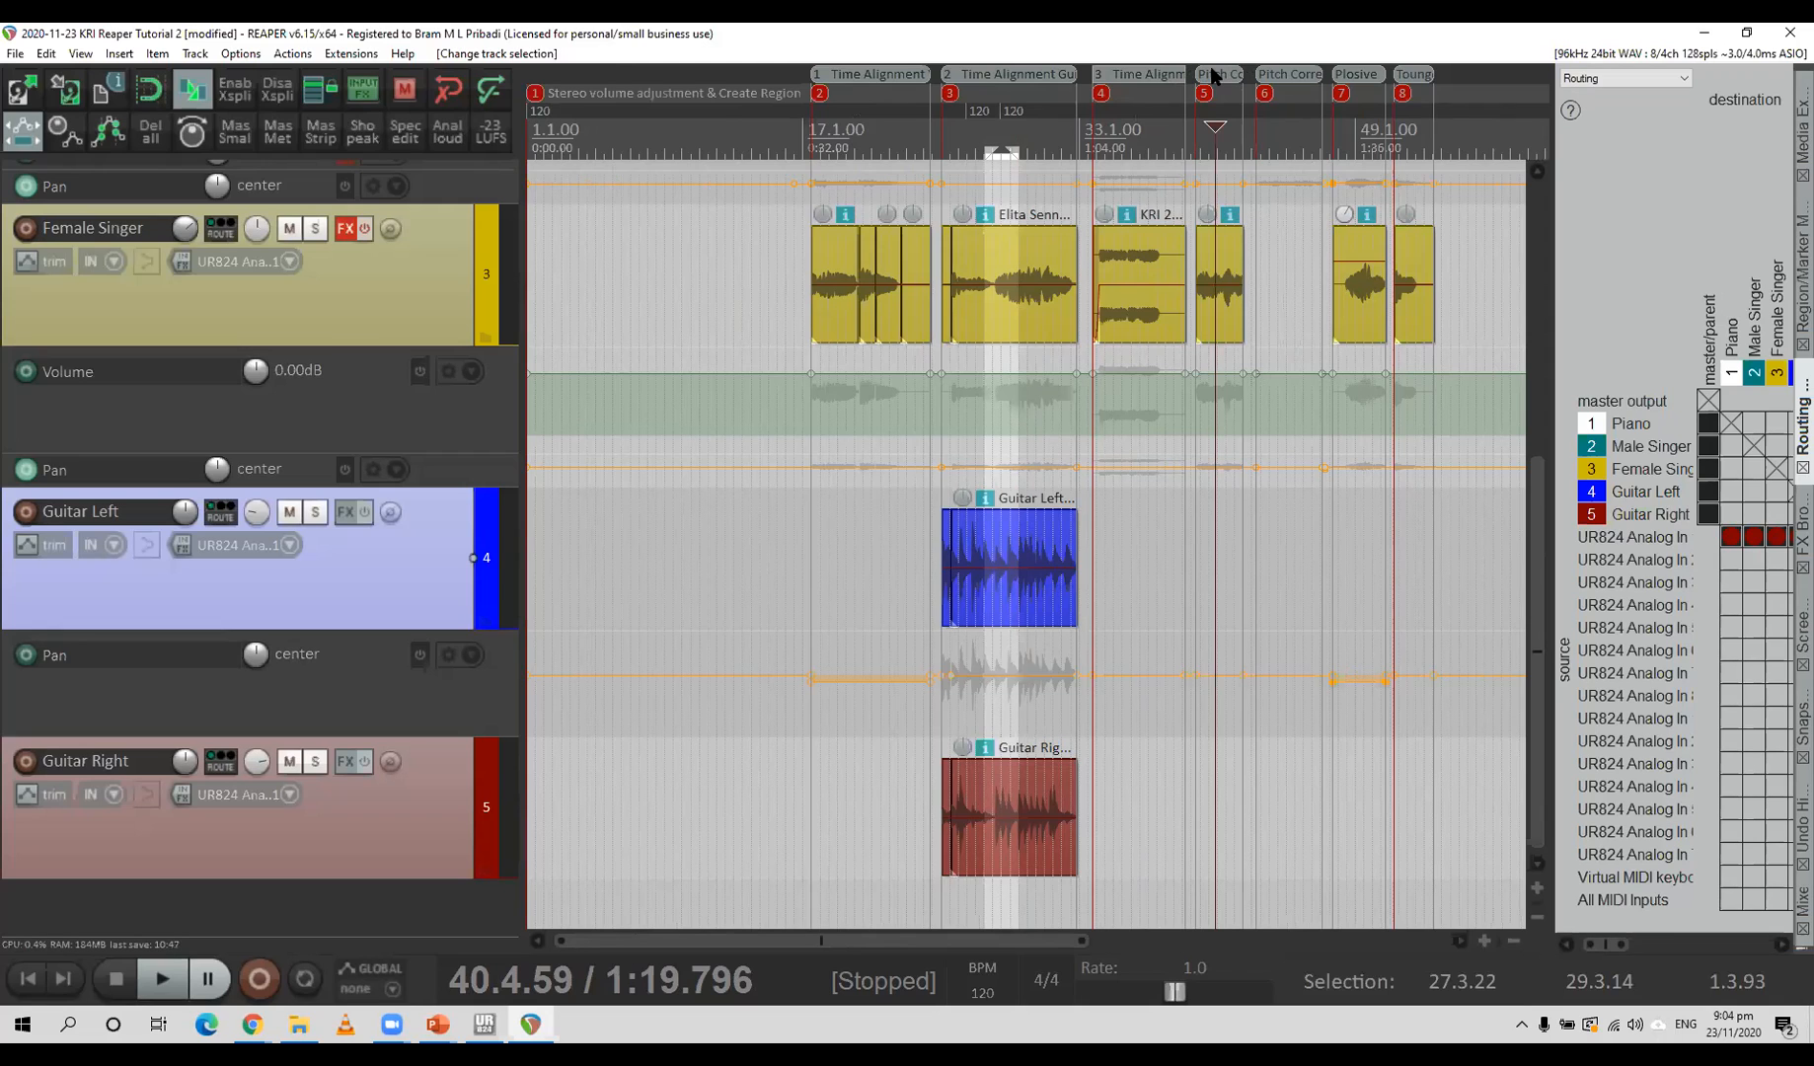
{"action": "scroll", "coordinate": [1332, 272], "scroll_direction": "up", "scroll_amount": 4}
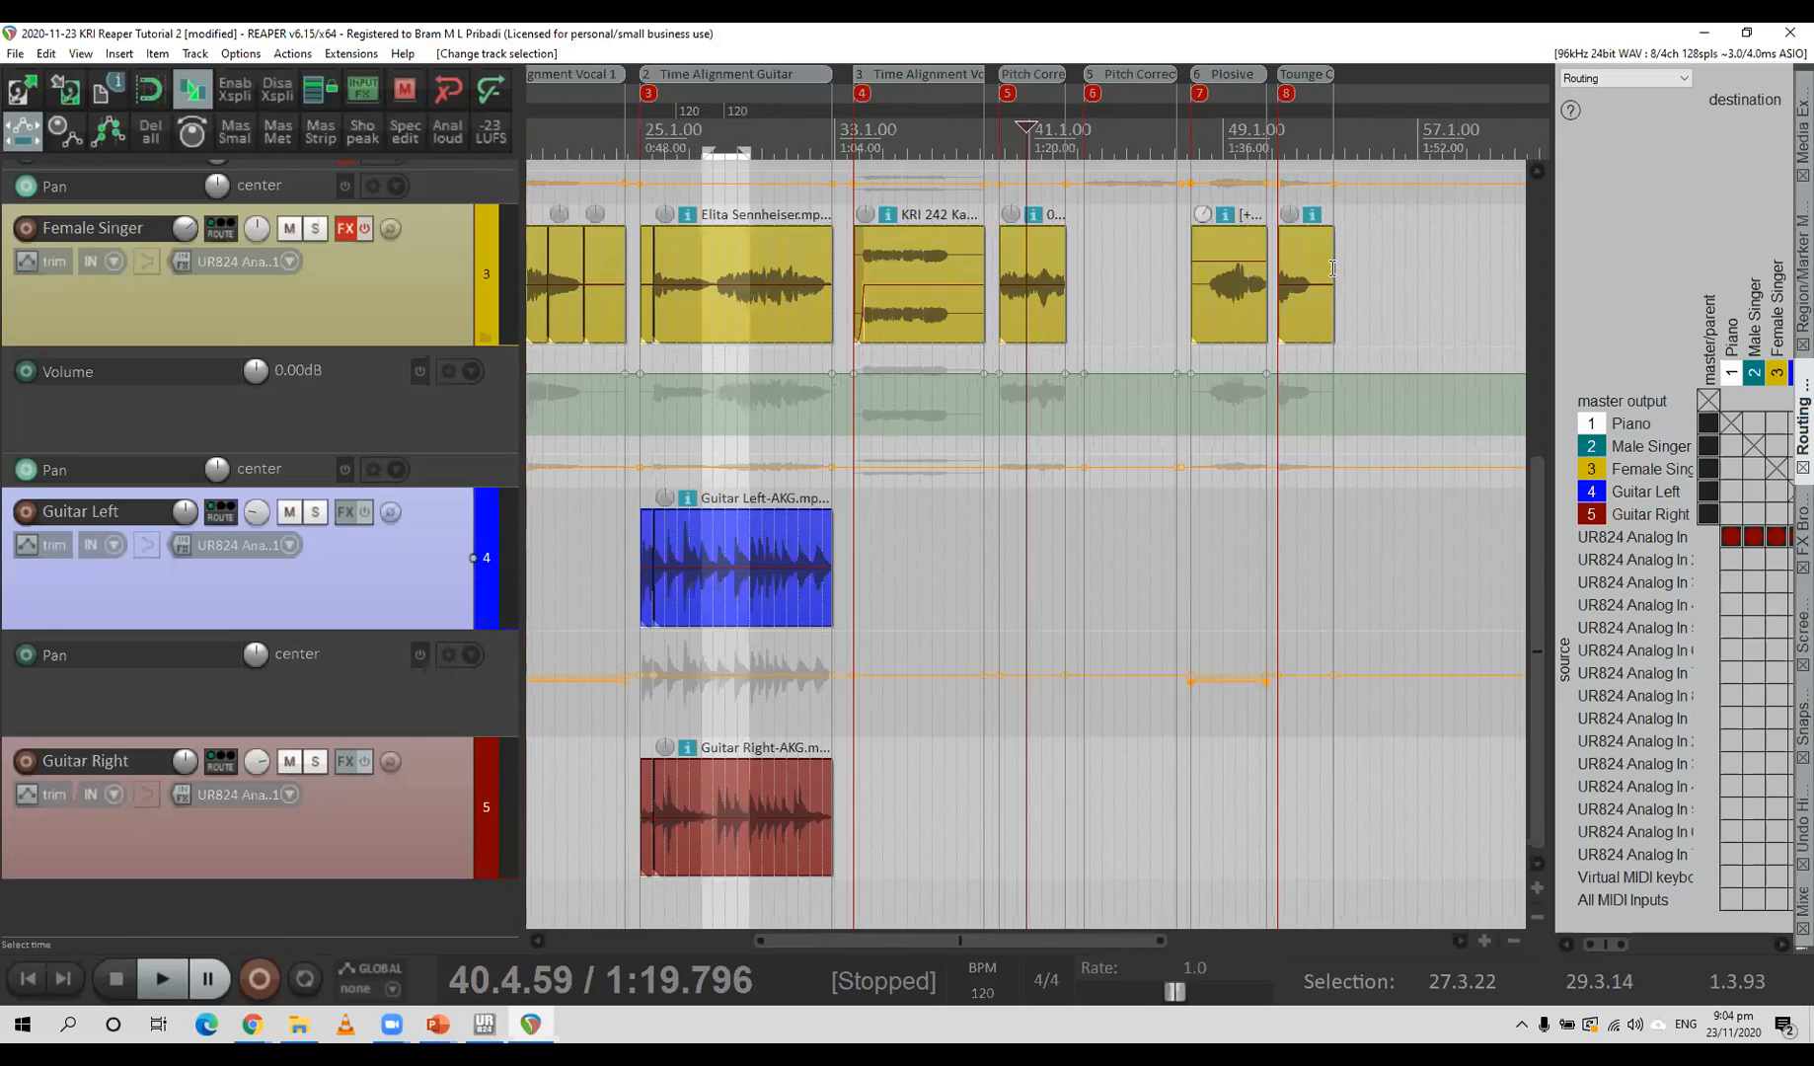
{"action": "scroll", "coordinate": [1330, 279], "scroll_direction": "up", "scroll_amount": 2}
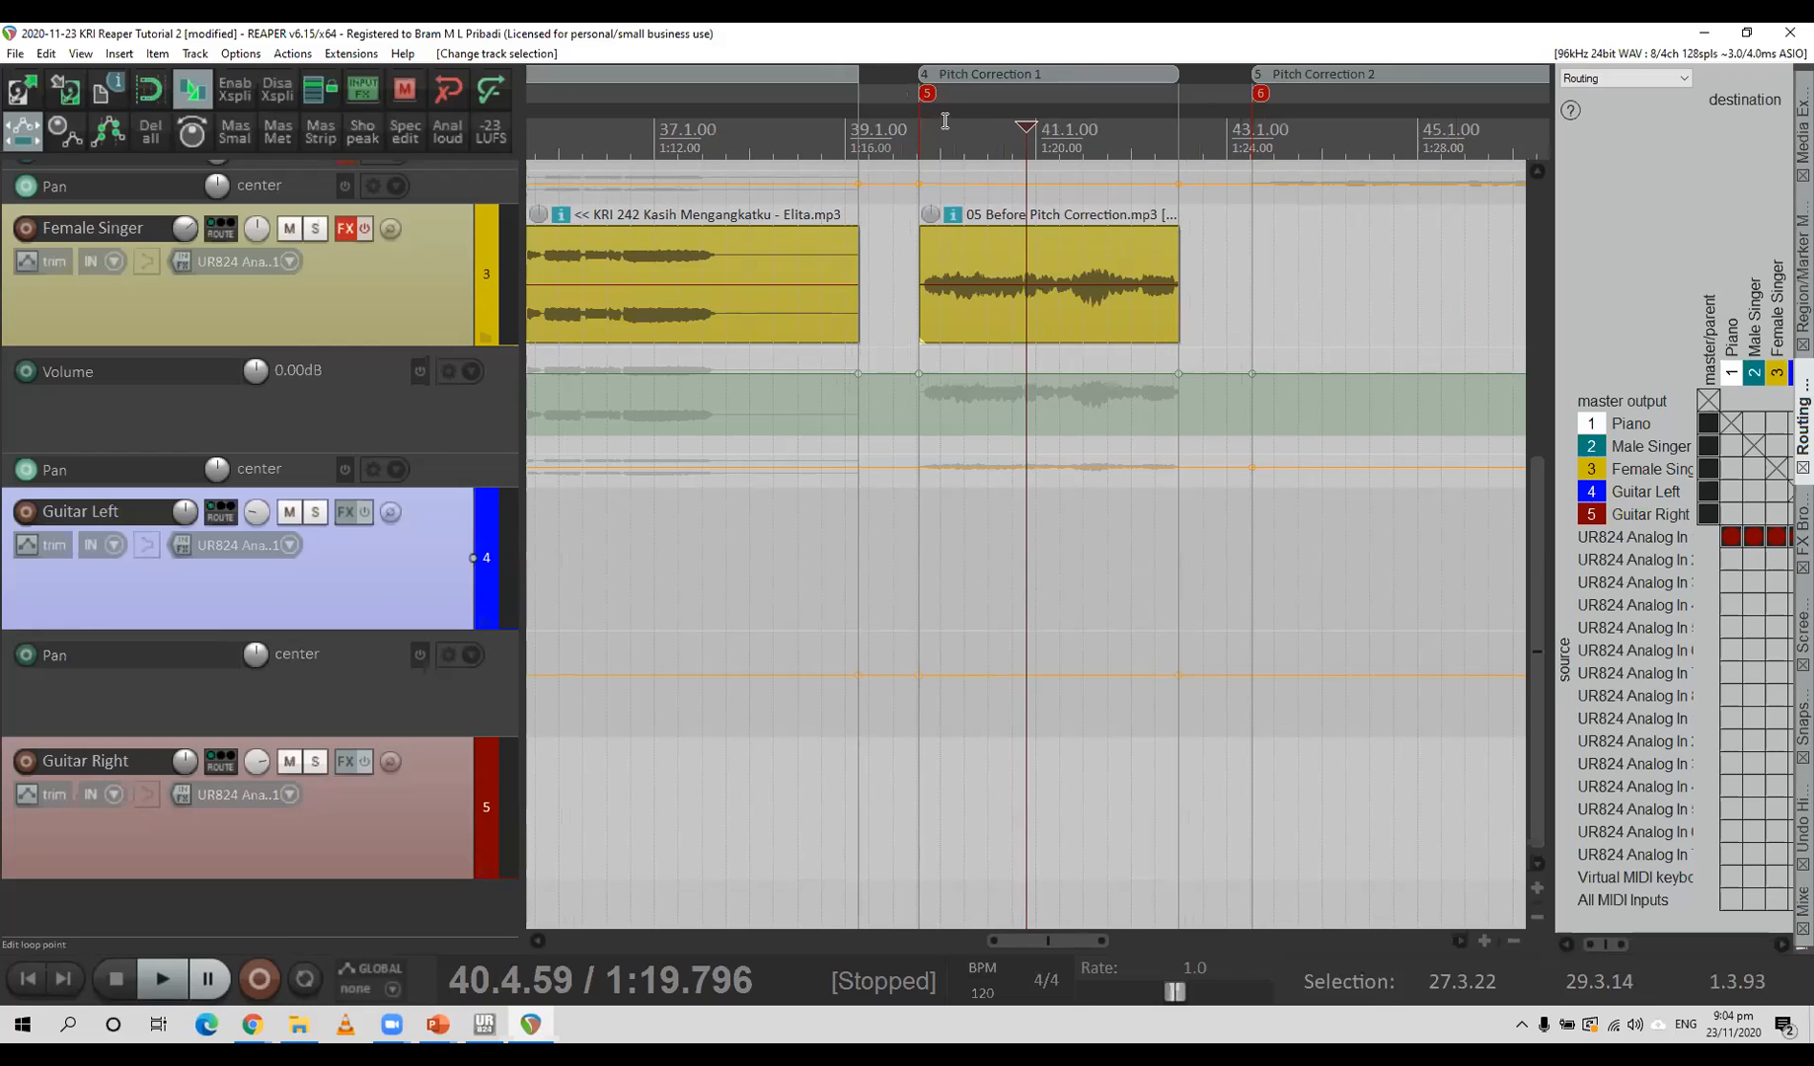
{"action": "left_click", "coordinate": [948, 74]}
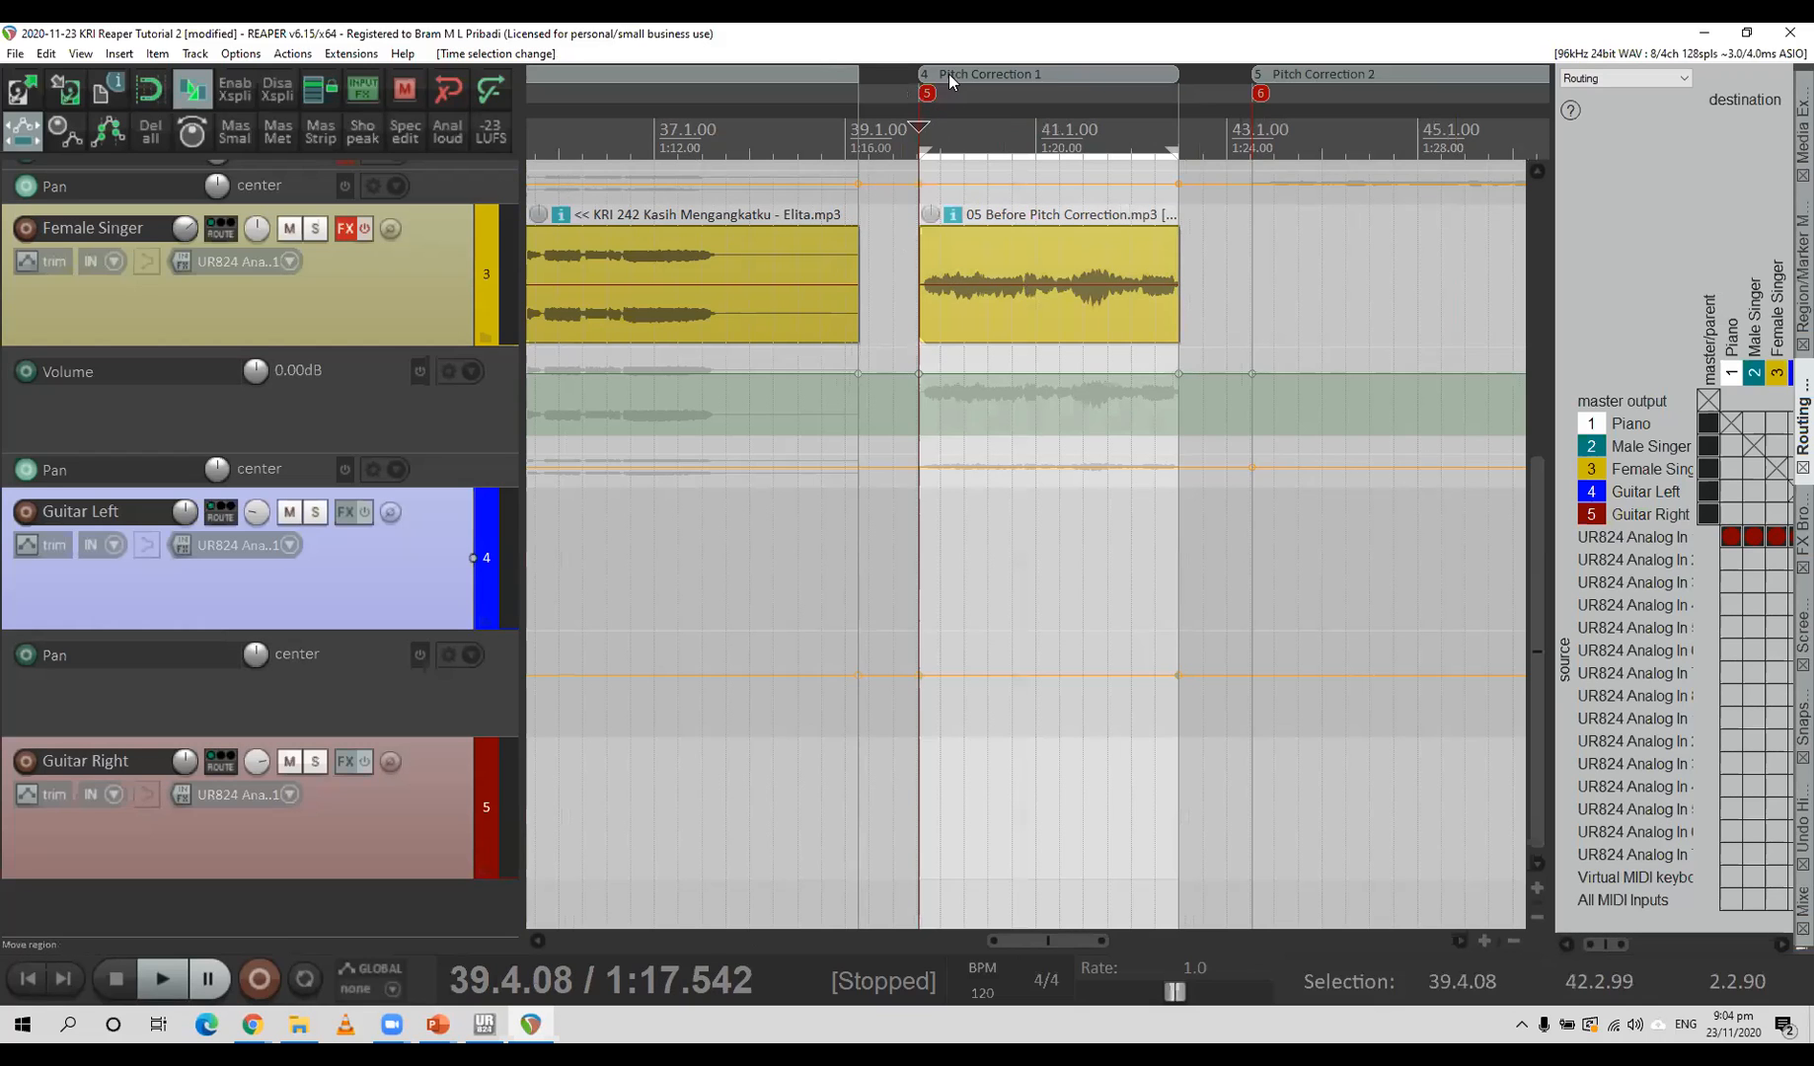
{"action": "key", "text": "space"}
{"action": "left_click", "coordinate": [1141, 106]}
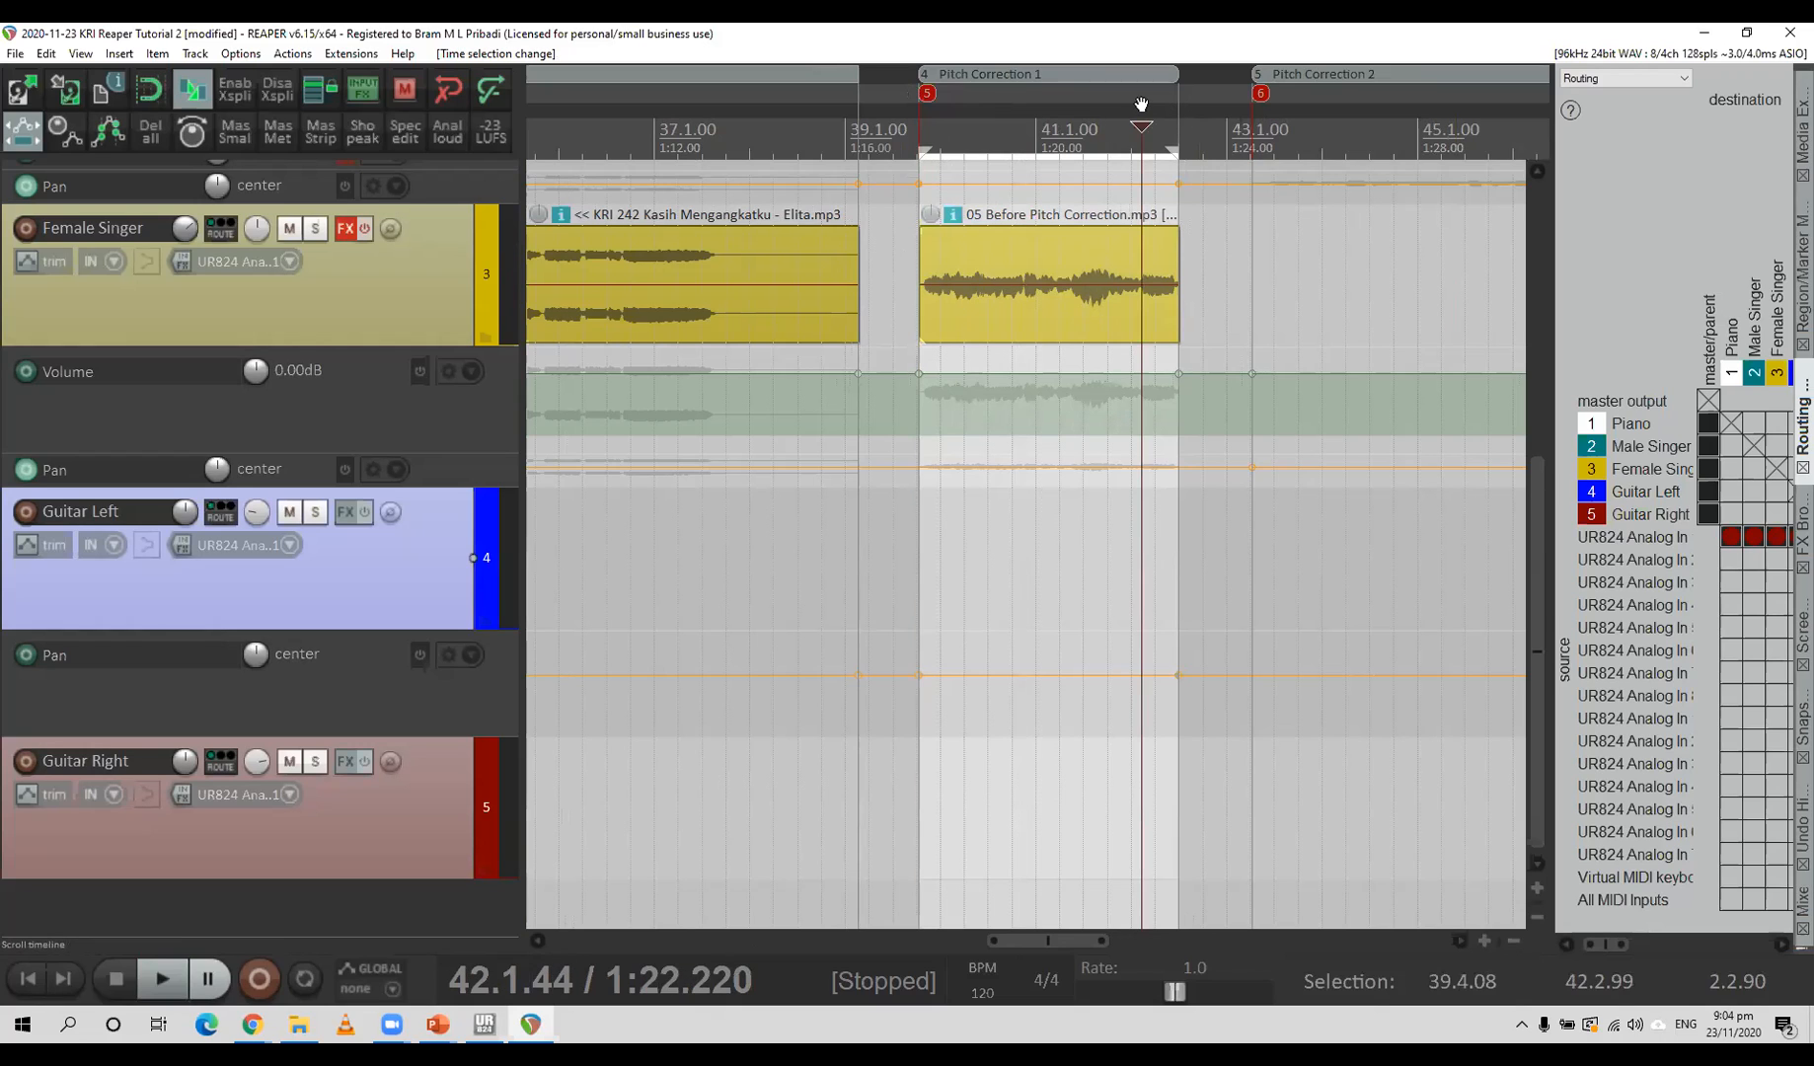
{"action": "key", "text": "space"}
Open the Female Singer track's FX chain and enable its bypassed effects.
{"action": "left_click", "coordinate": [344, 229]}
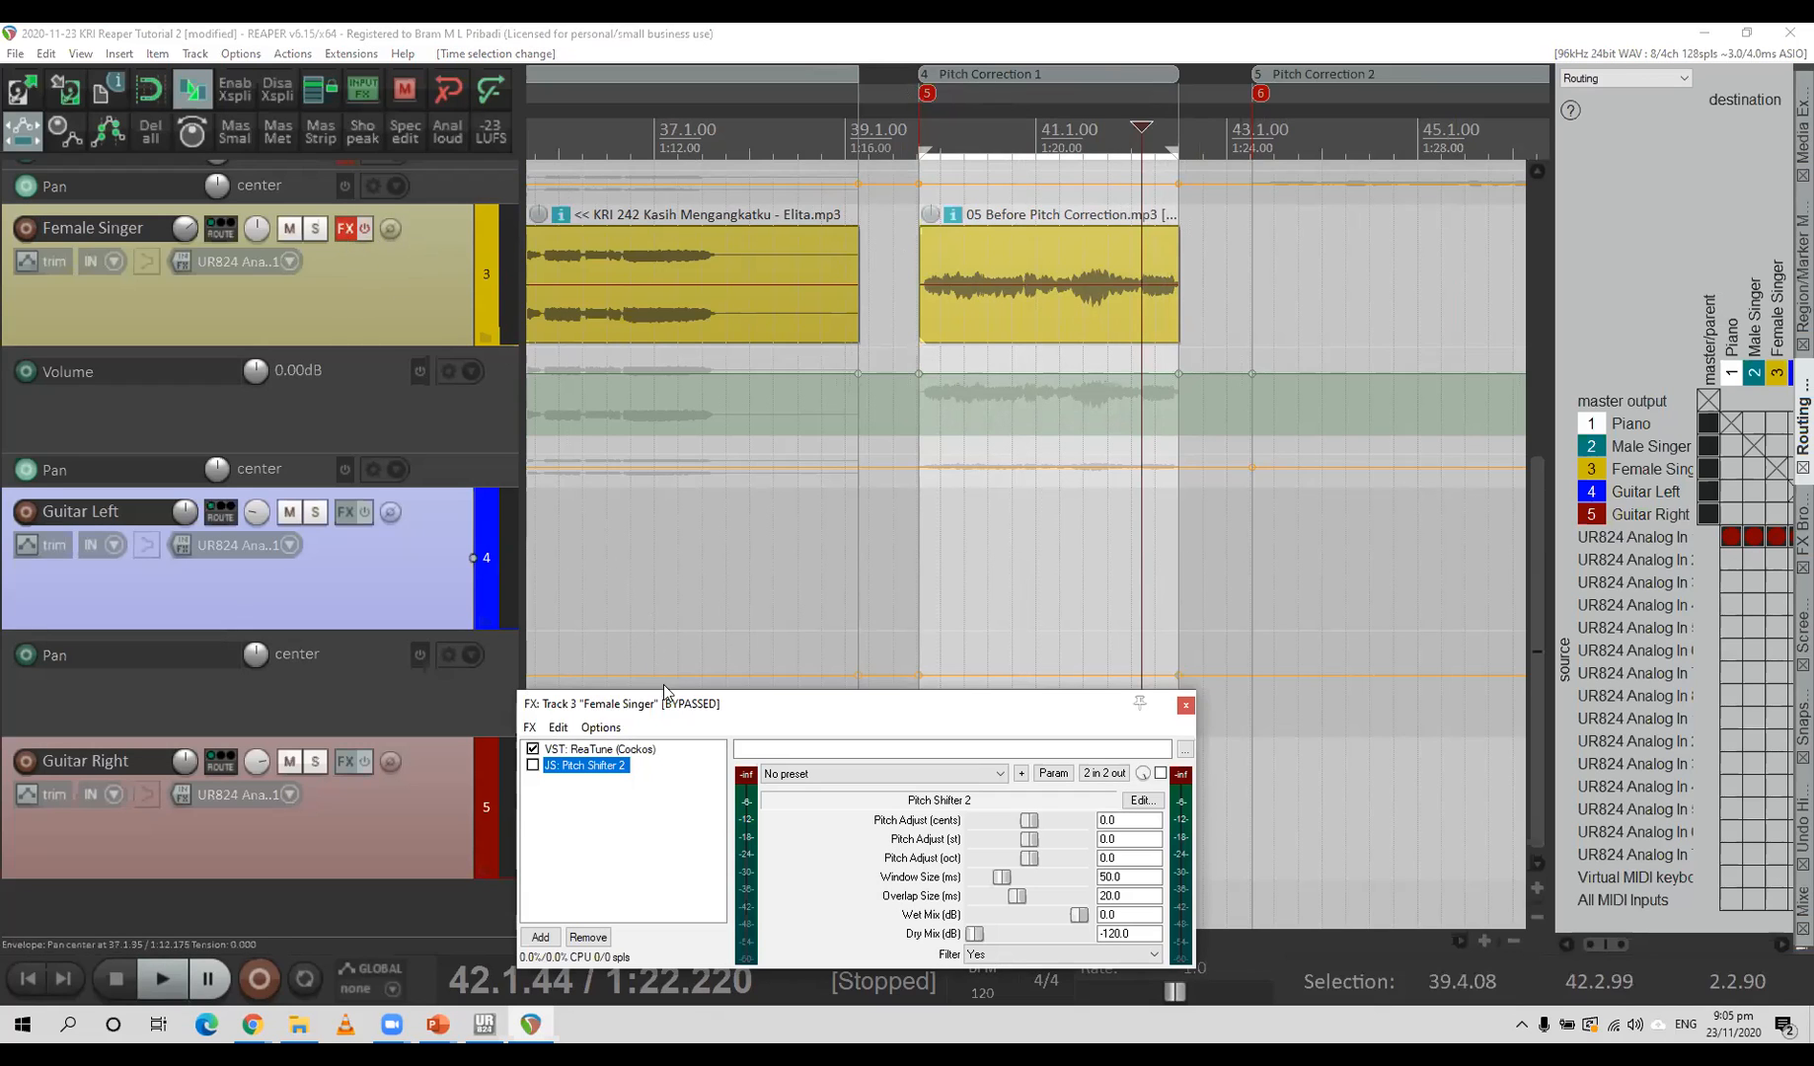
{"action": "left_click_drag", "start_coordinate": [669, 704], "coordinate": [544, 337]}
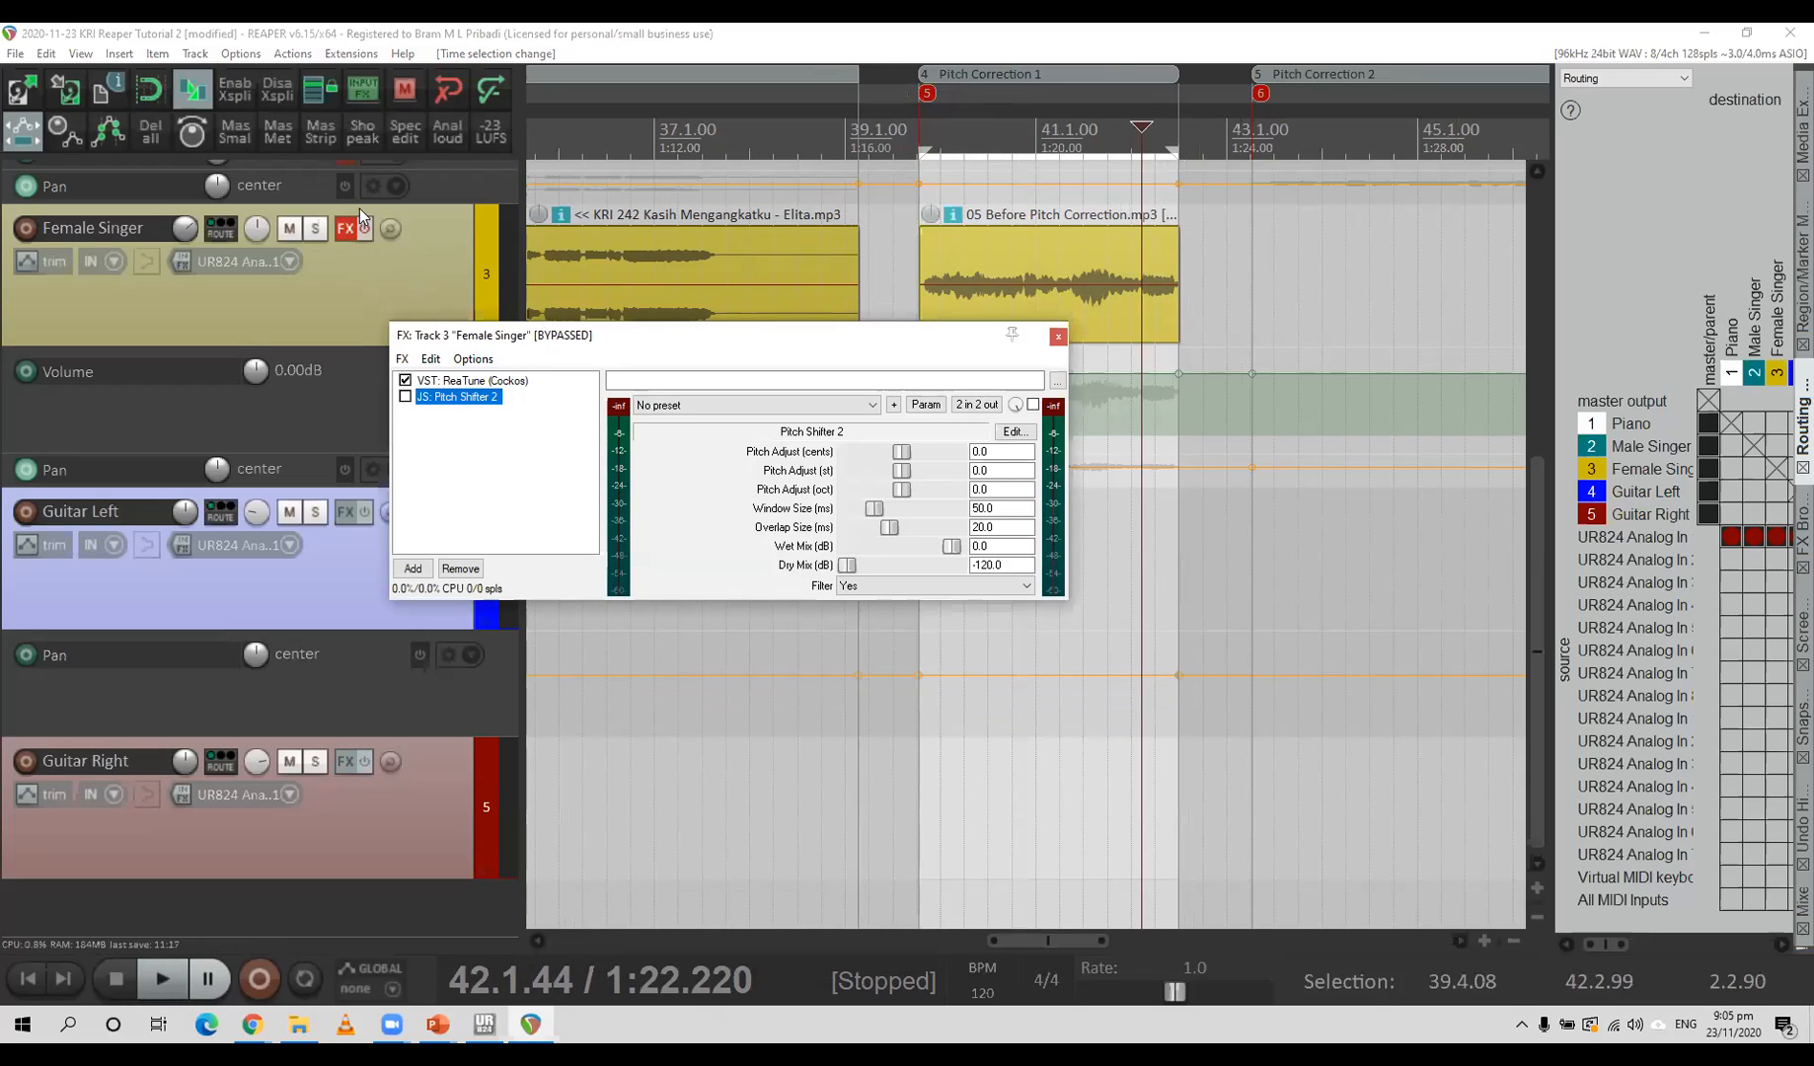
{"action": "left_click", "coordinate": [368, 227]}
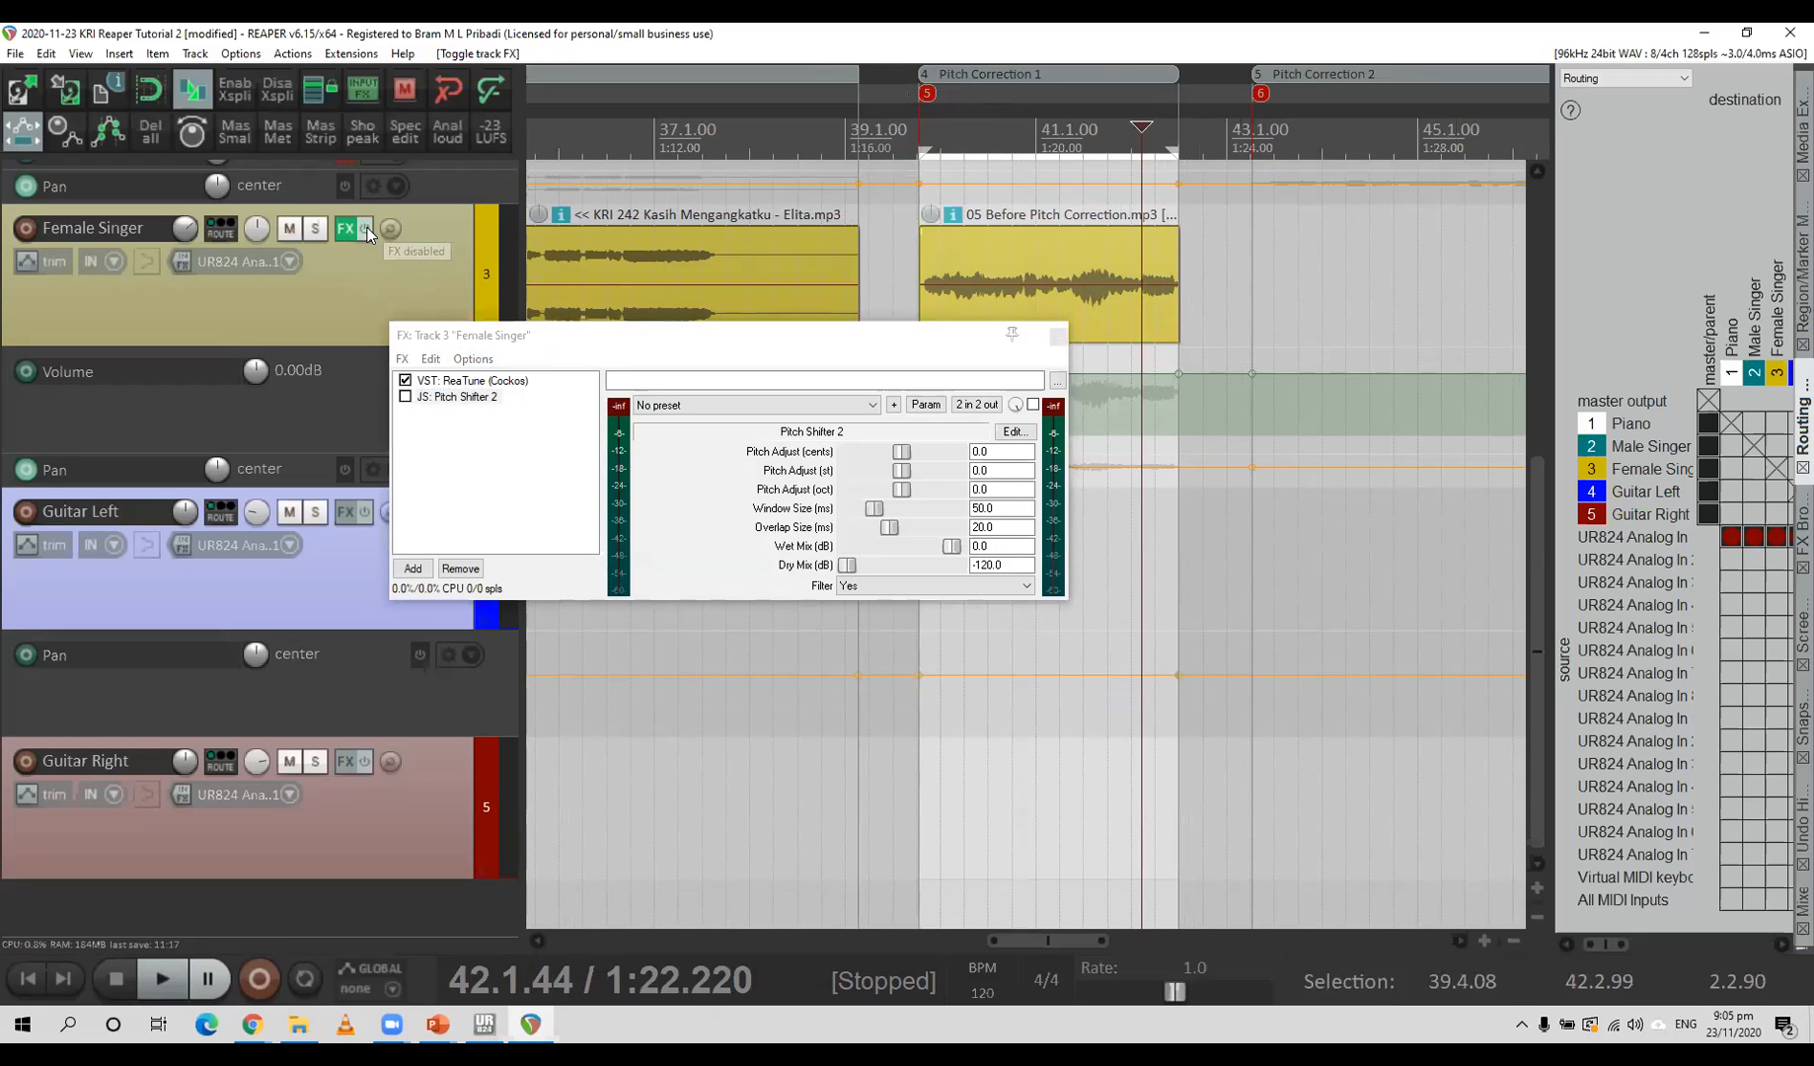
Show ReaTune's manual correction view for the Female Singer track and open the FX browser.
{"action": "left_click", "coordinate": [471, 383]}
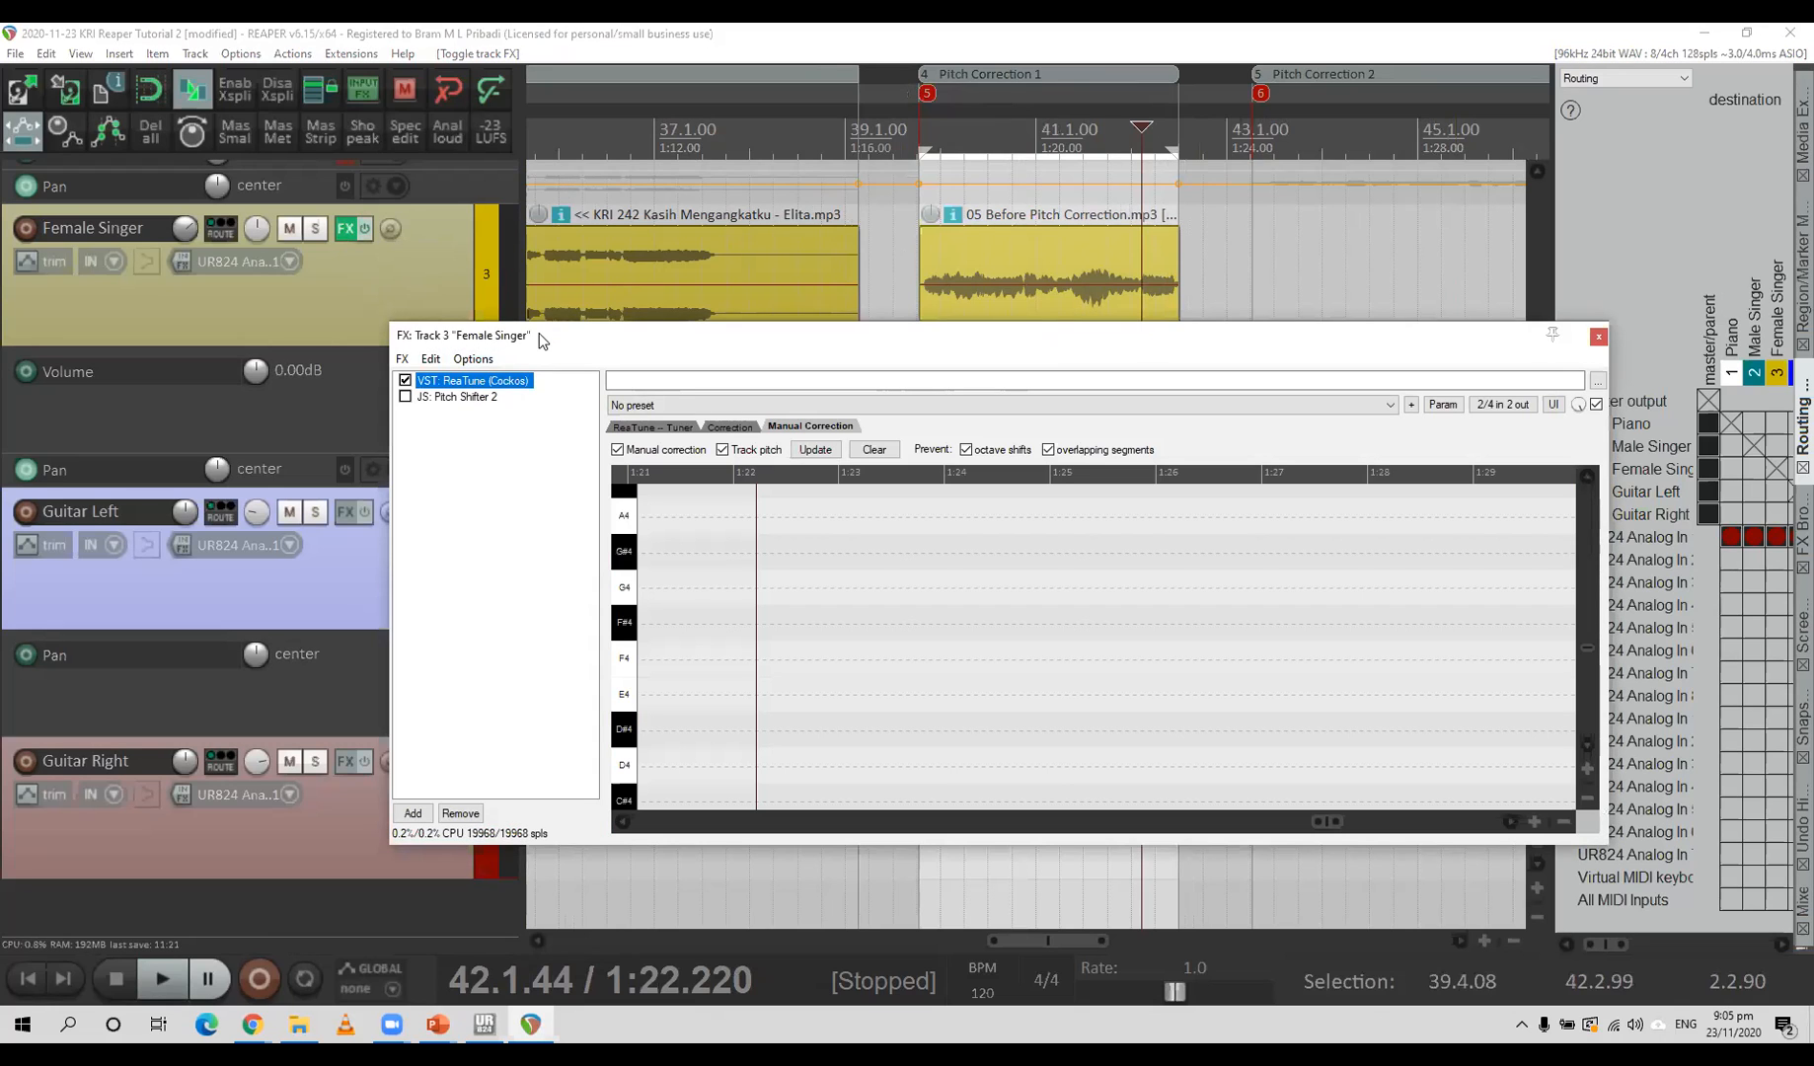
{"action": "left_click_drag", "start_coordinate": [541, 340], "coordinate": [297, 309]}
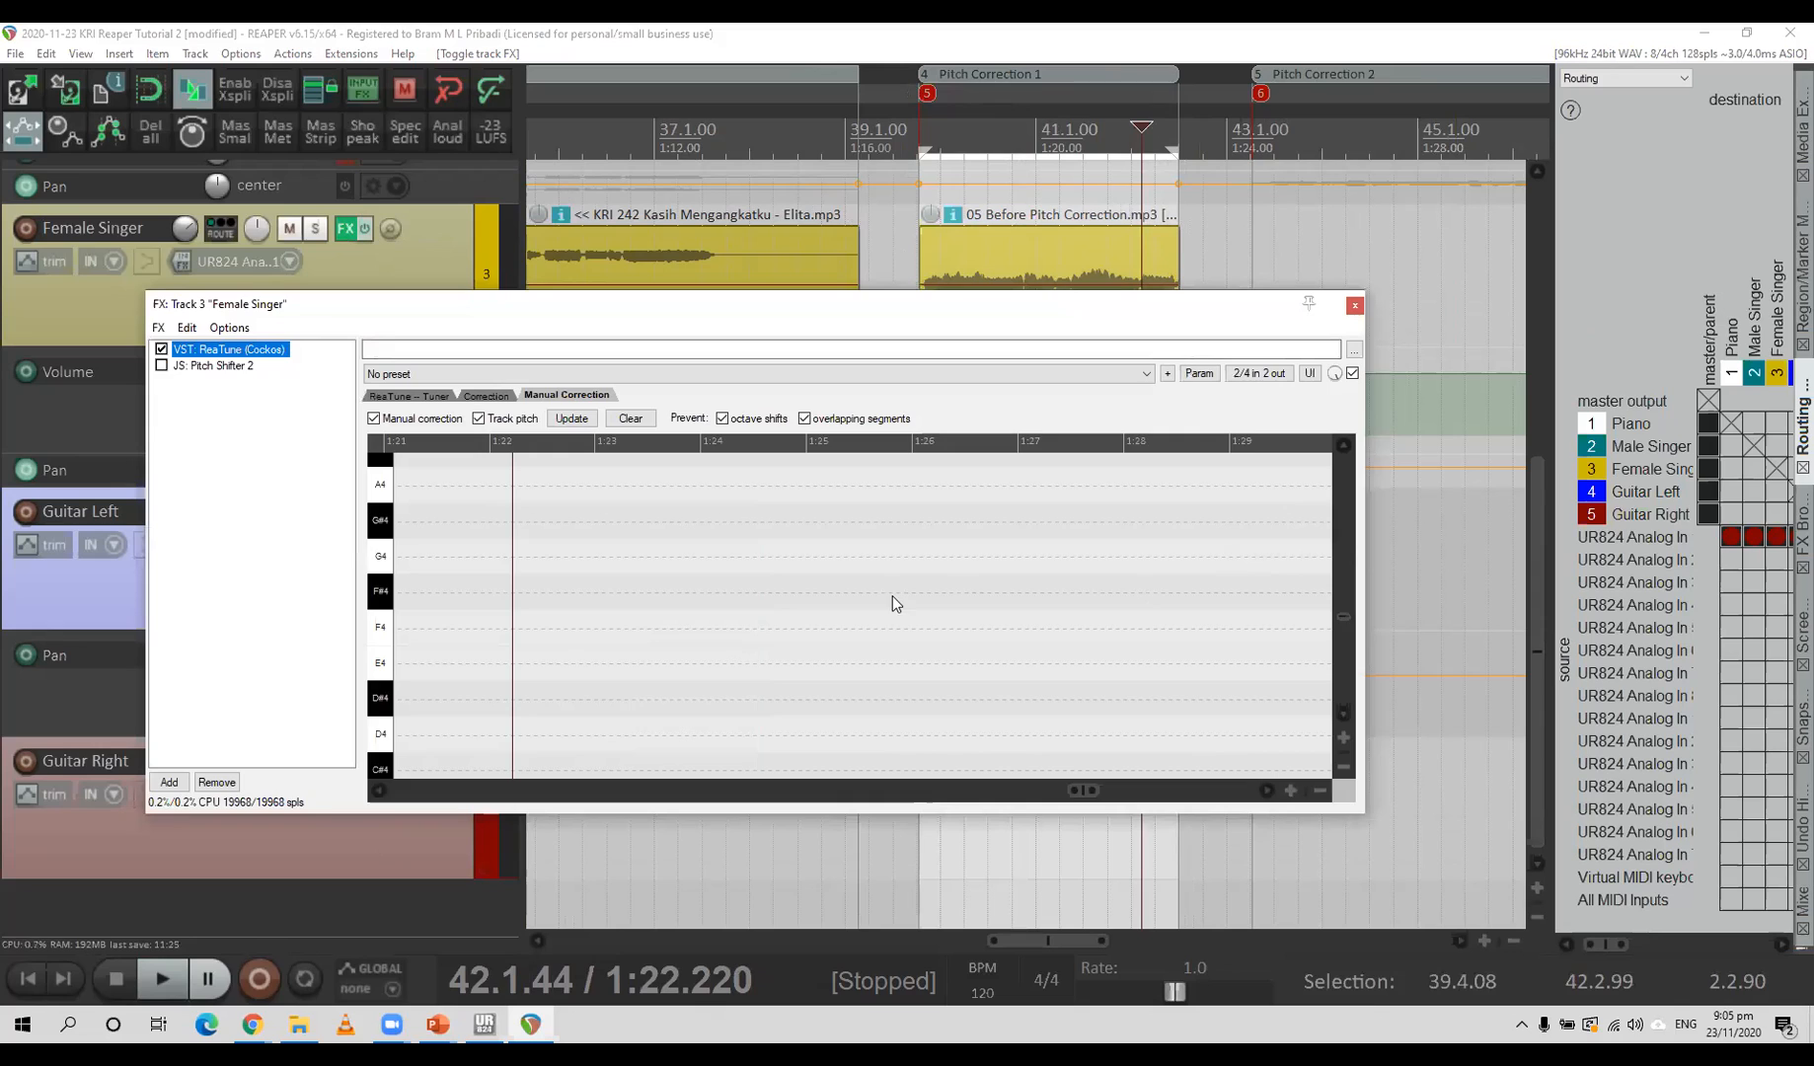
{"action": "double_click", "coordinate": [265, 528]}
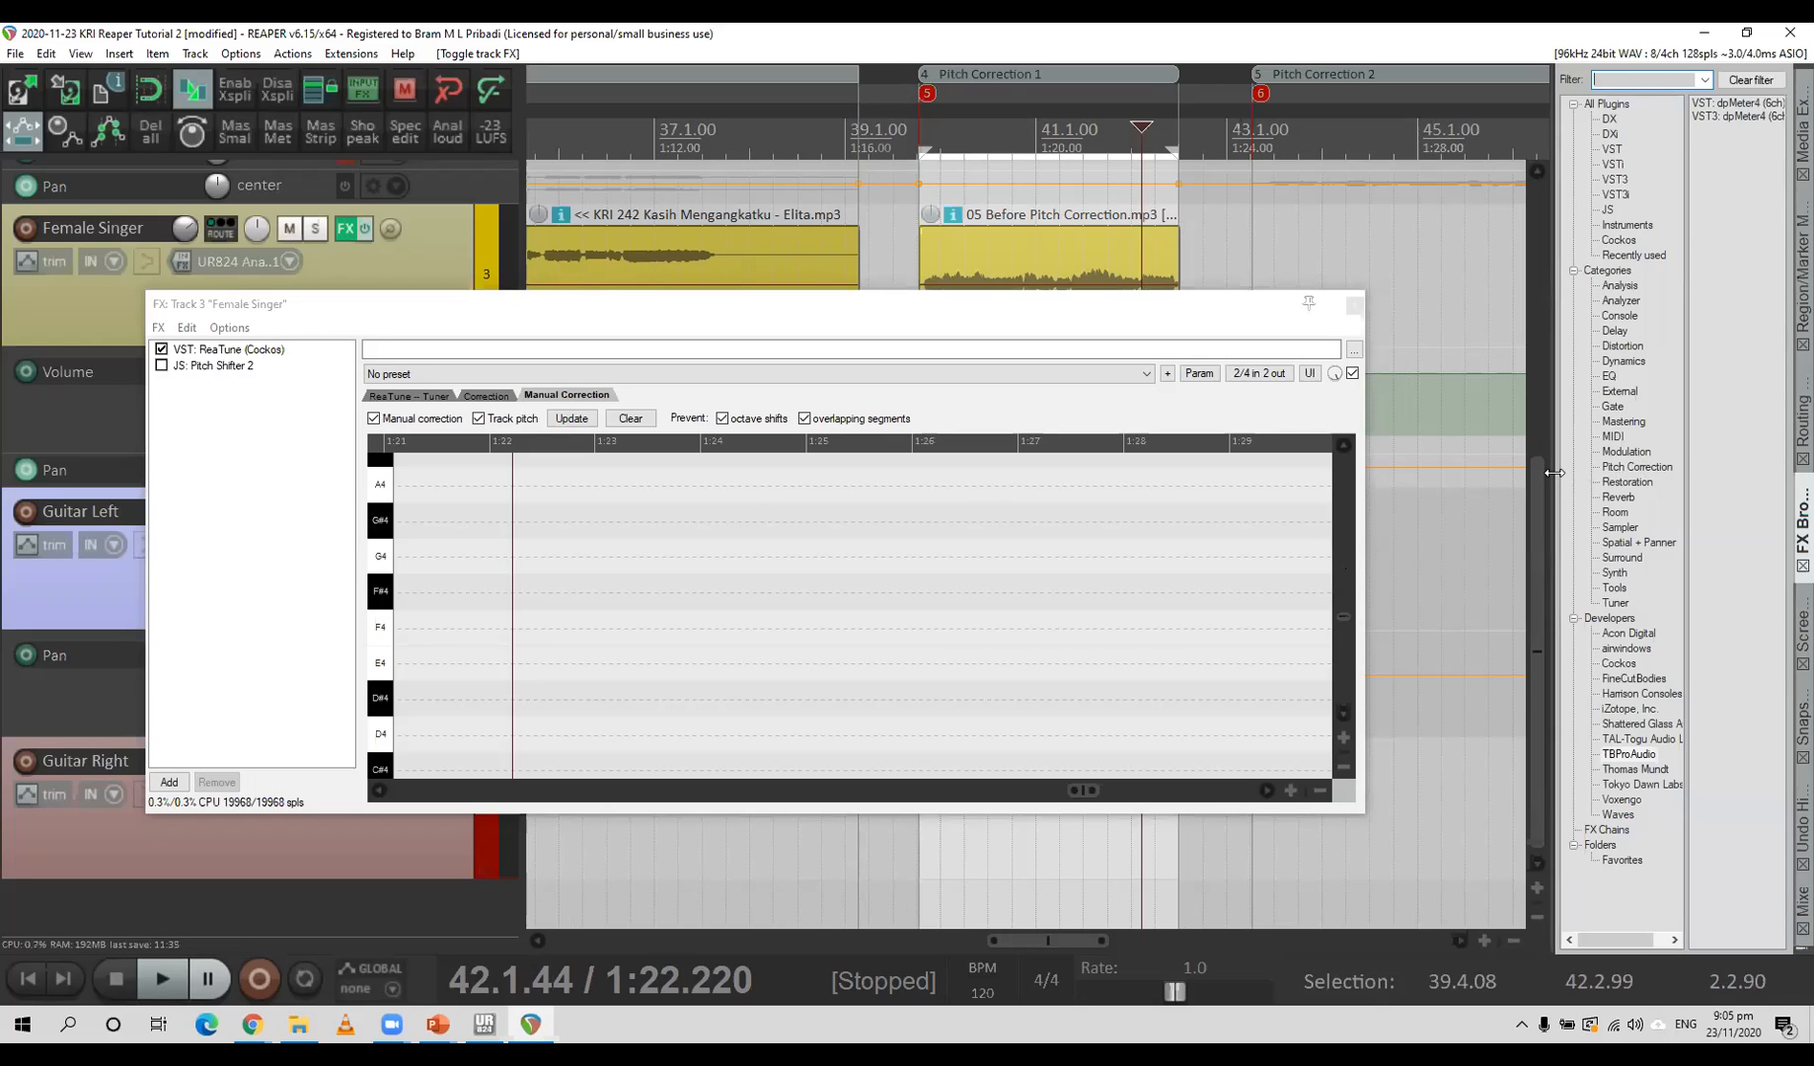
Widen the FX browser and list the effects in its Favorites folder.
{"action": "left_click_drag", "start_coordinate": [1554, 473], "coordinate": [1376, 478]}
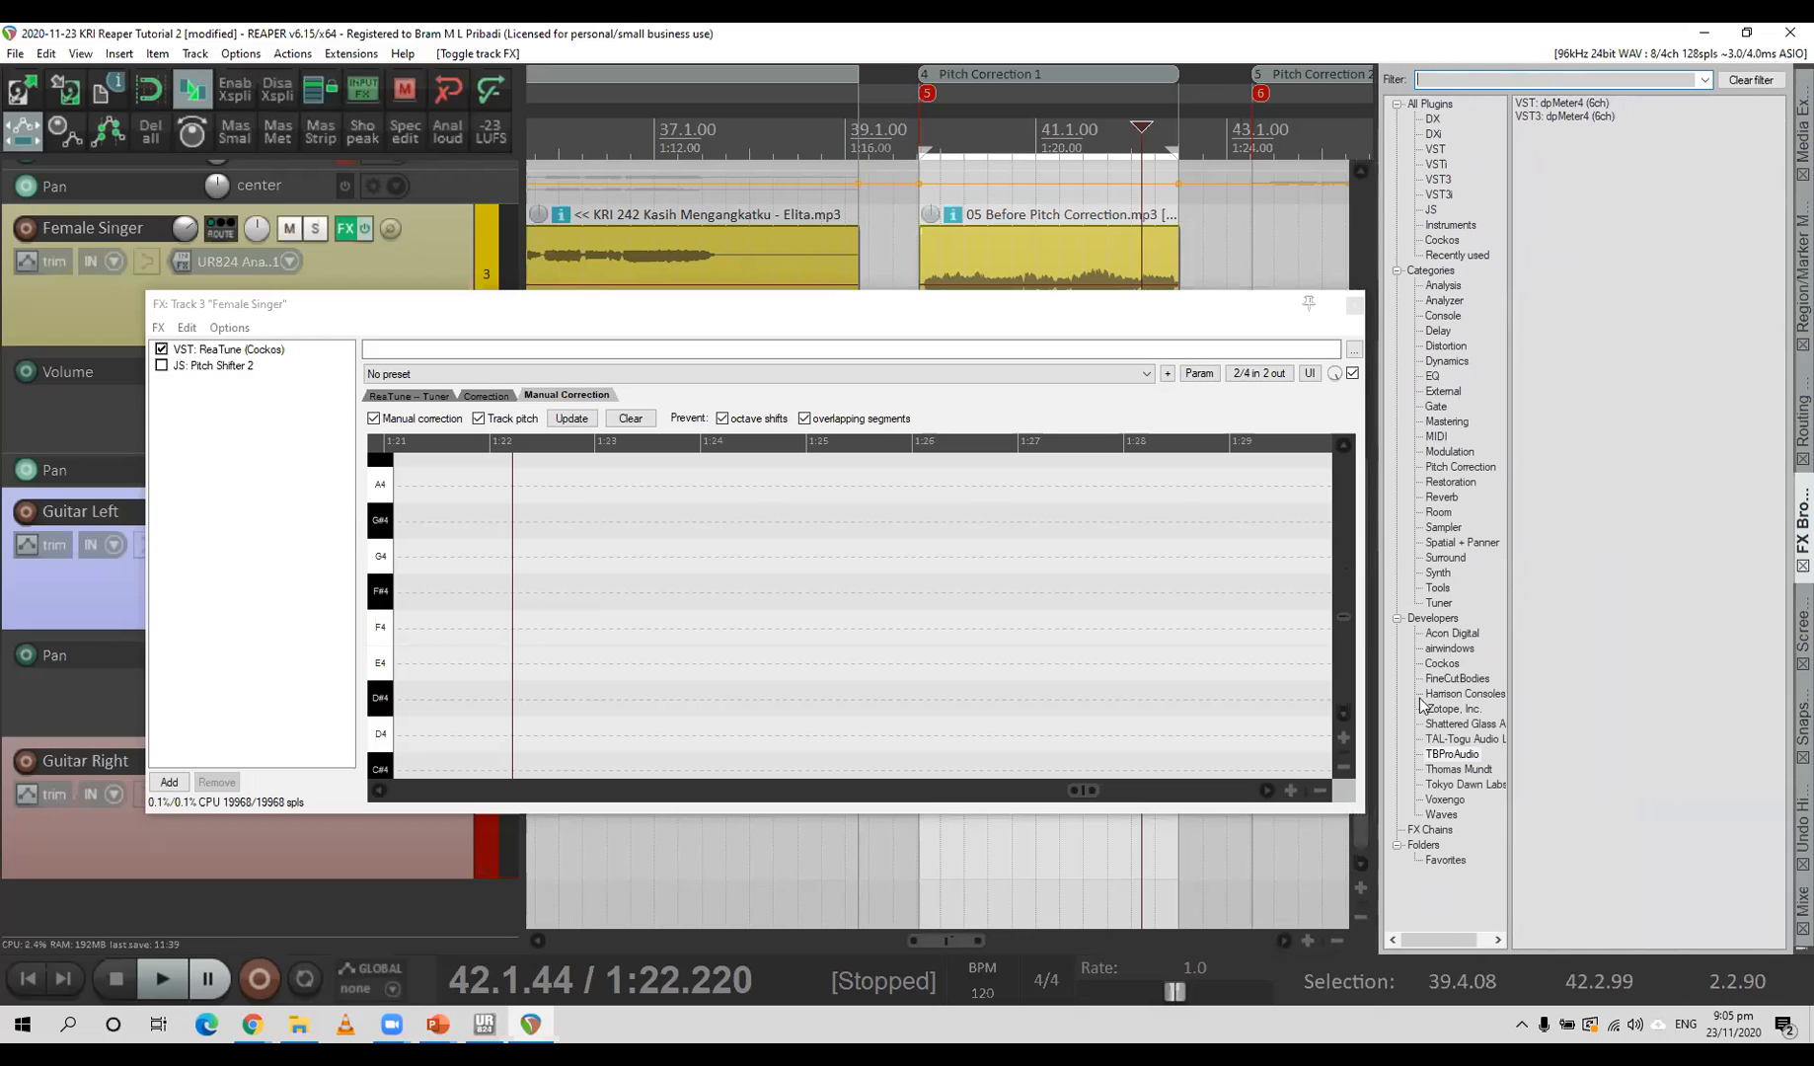
{"action": "left_click", "coordinate": [1451, 861]}
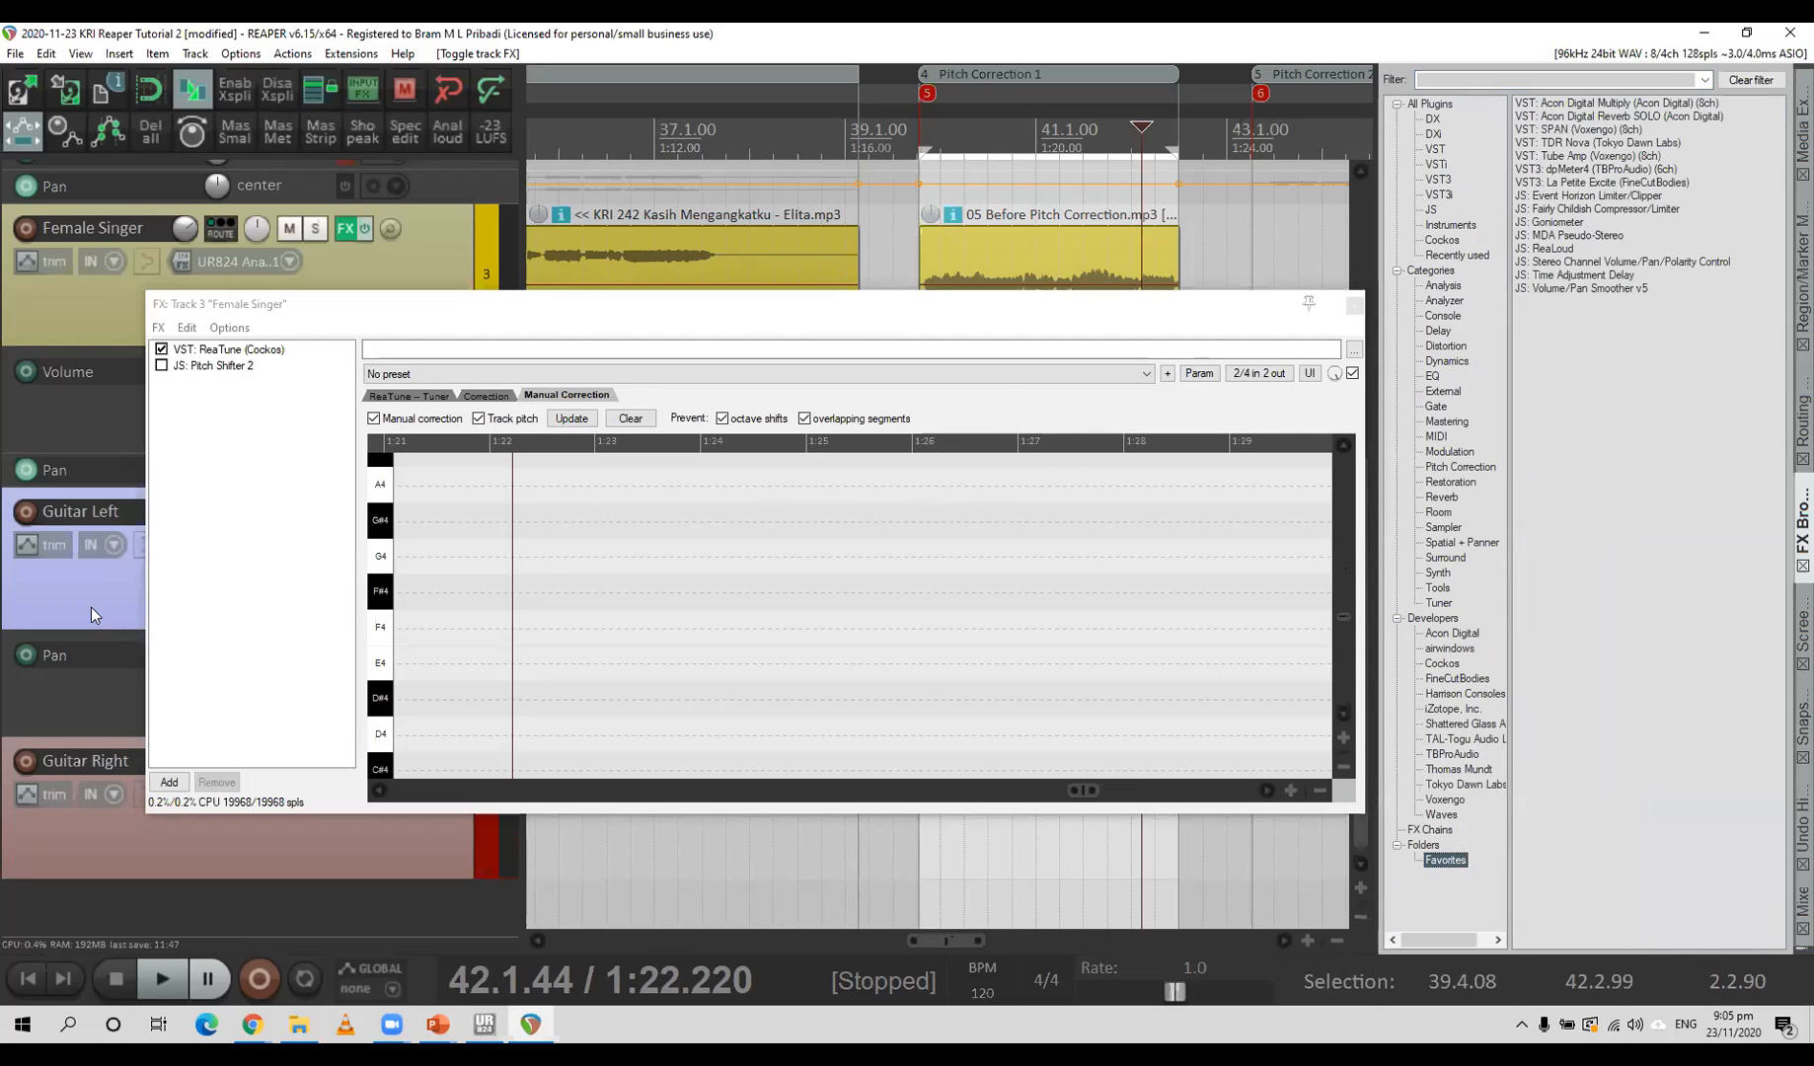
Enable ReaTune's automatic pitch correction on the Female Singer track and play the passage from 42.1.44 with it.
{"action": "left_click", "coordinate": [268, 351]}
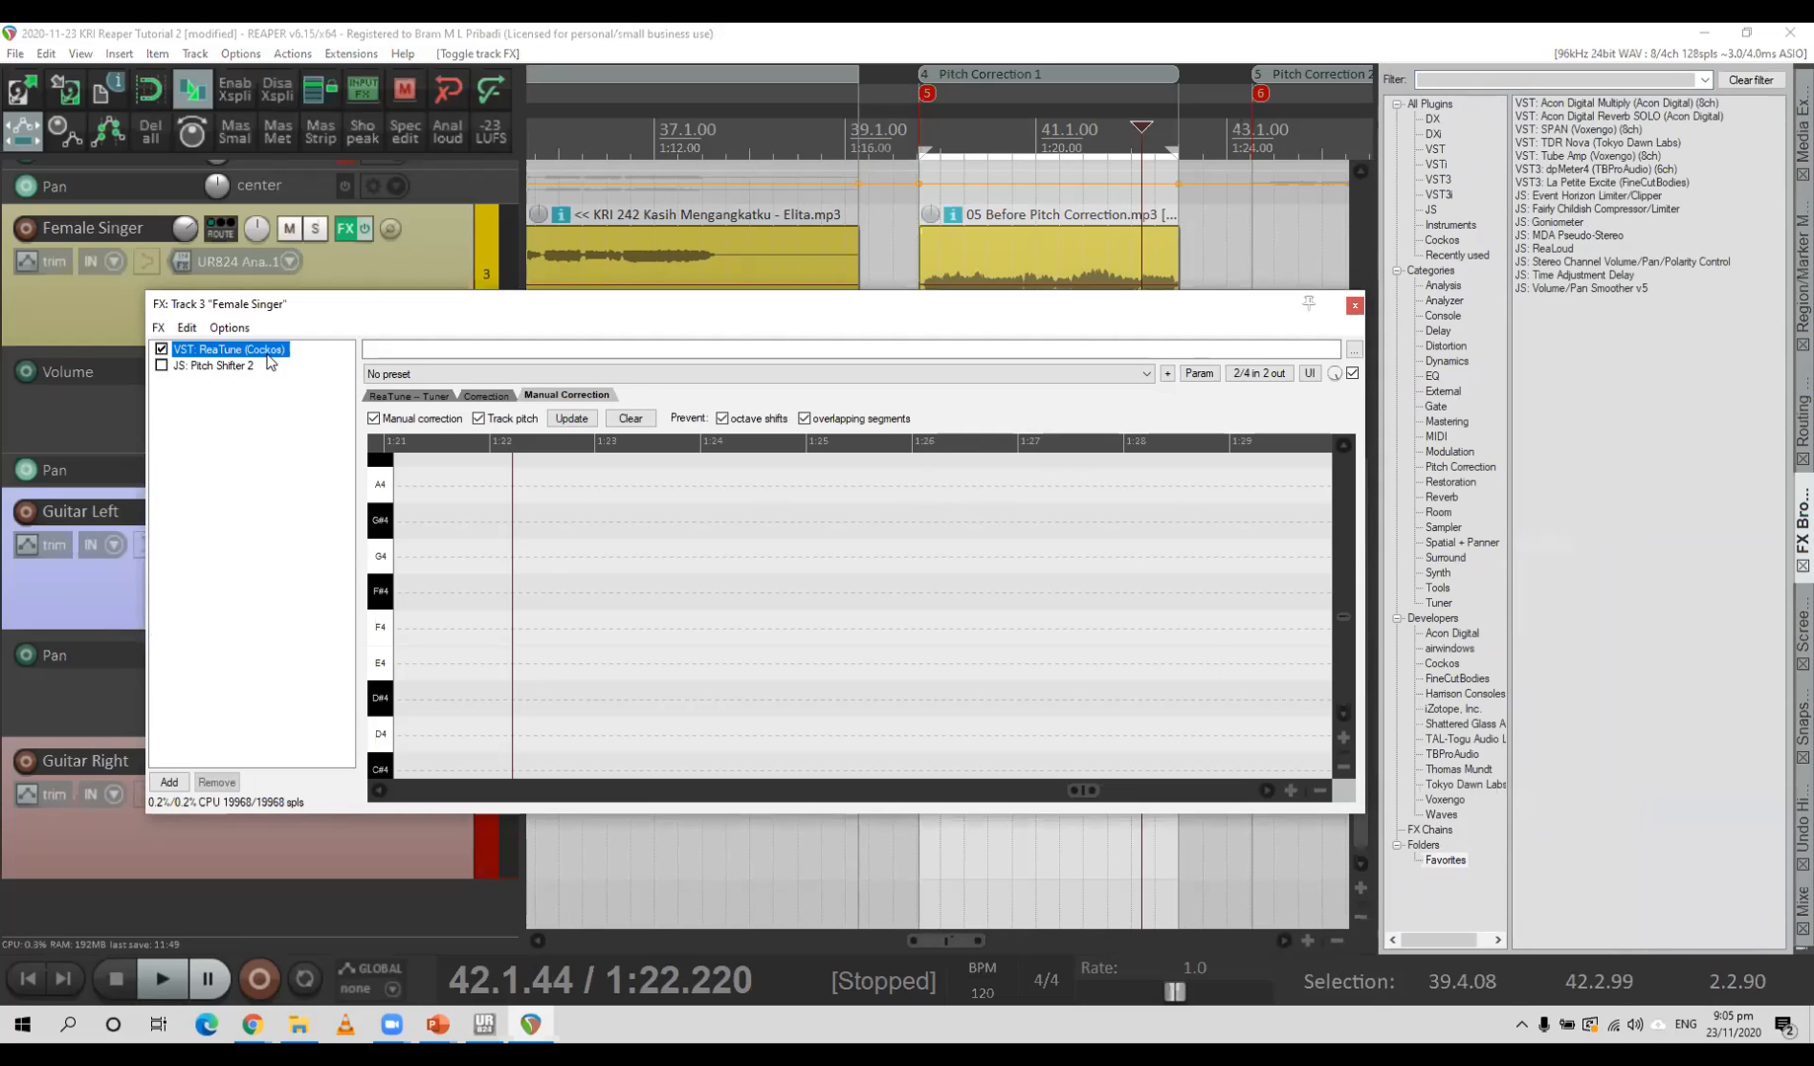
{"action": "left_click", "coordinate": [486, 396]}
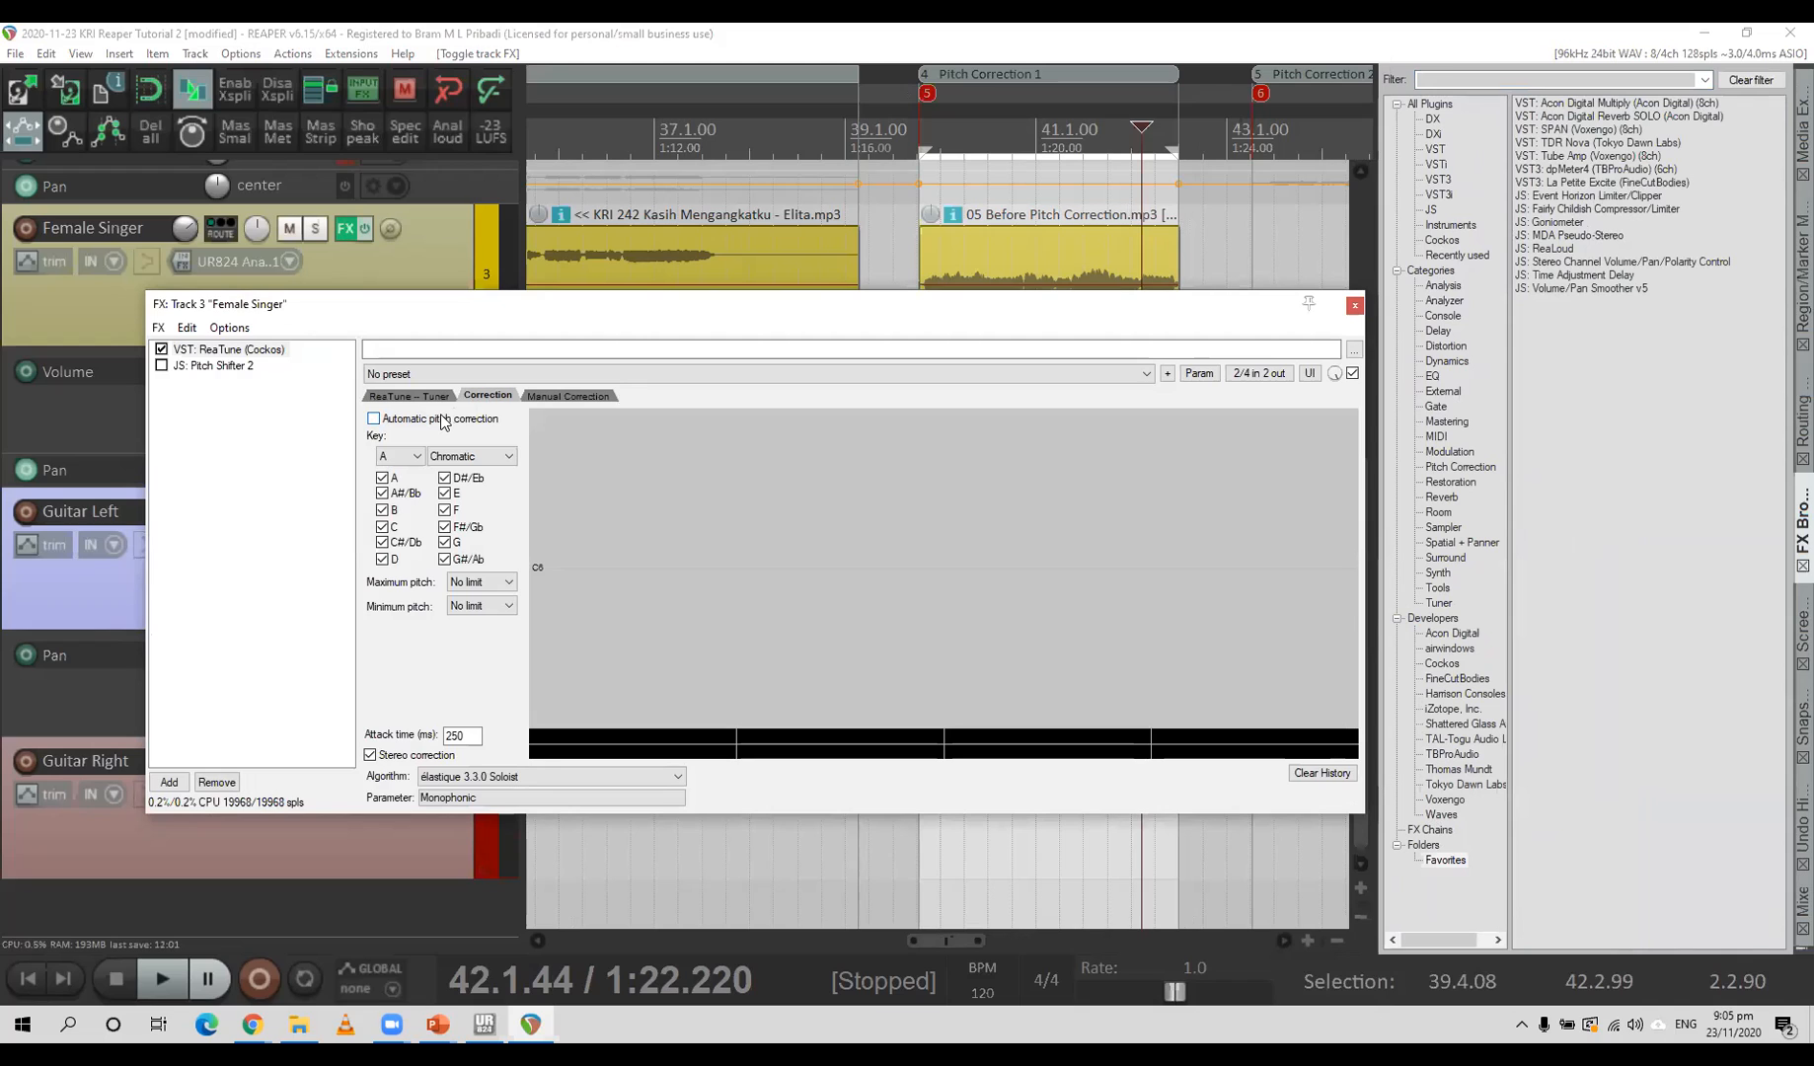
{"action": "key", "text": "space"}
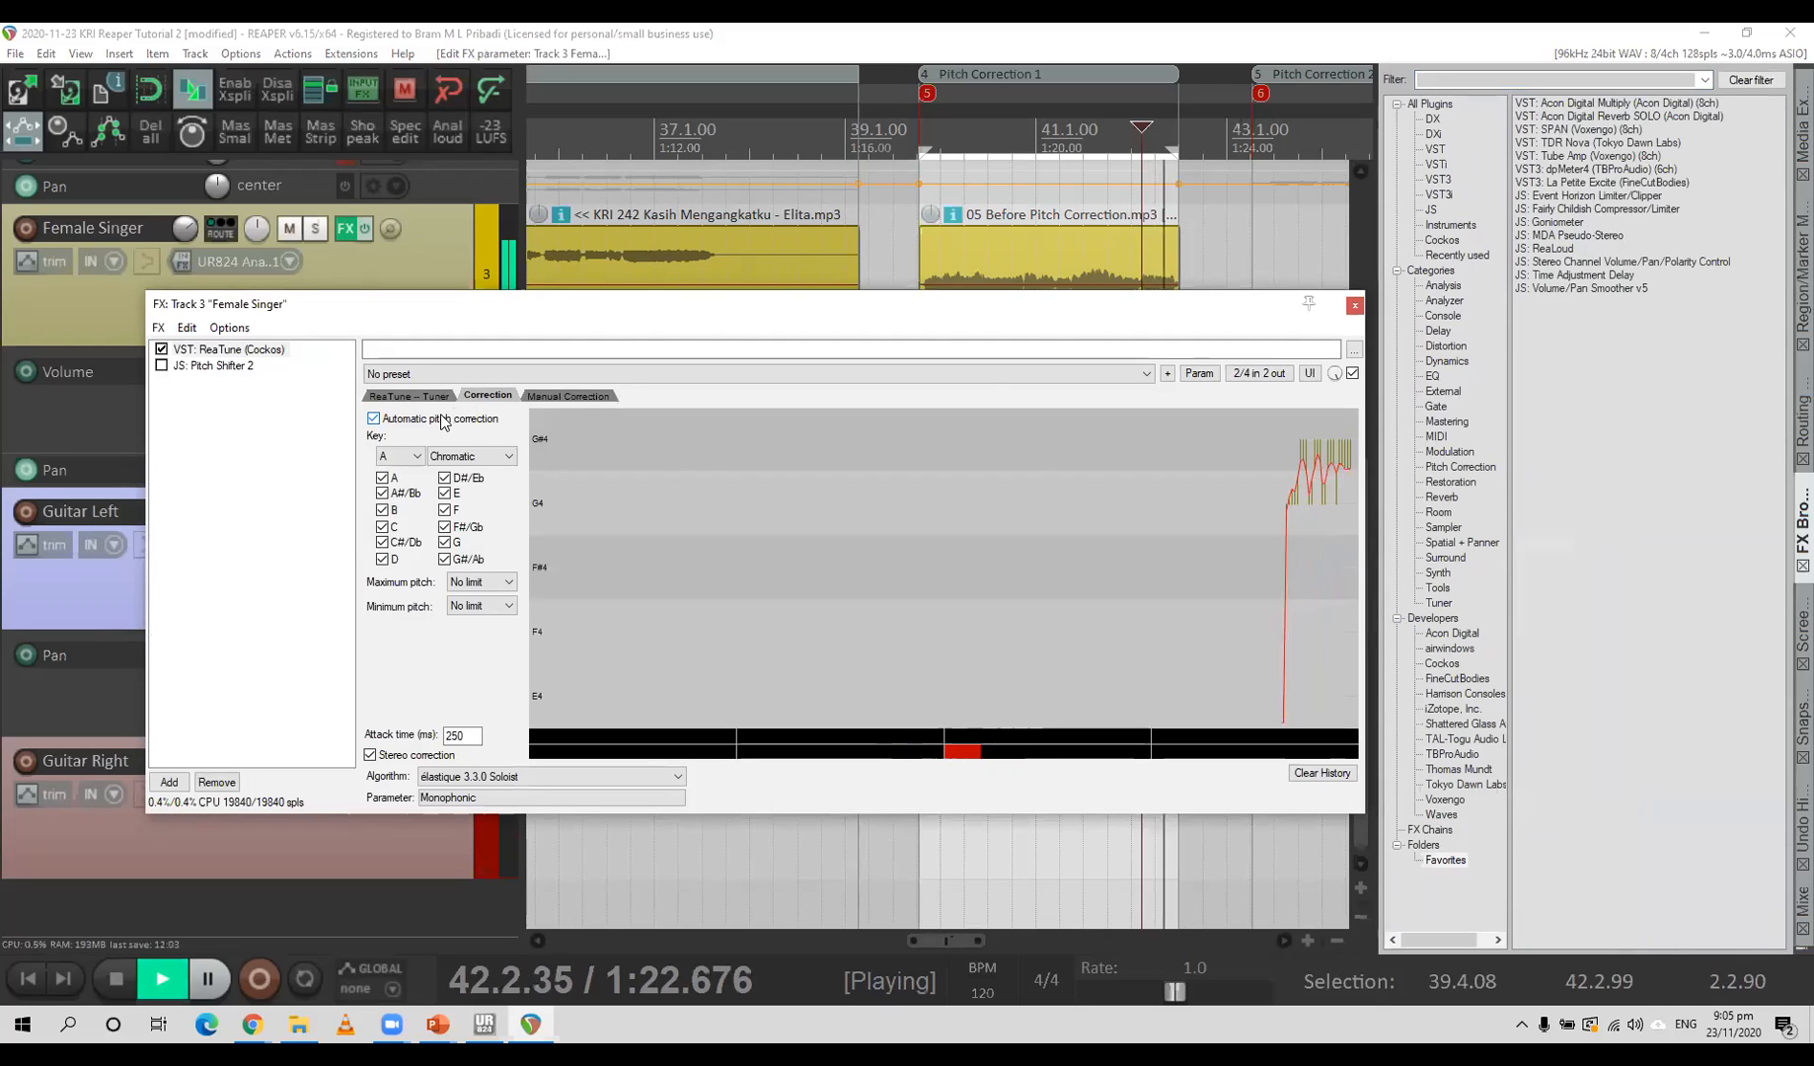
{"action": "key", "text": "space"}
{"action": "key", "text": "space"}
{"action": "key", "text": "space"}
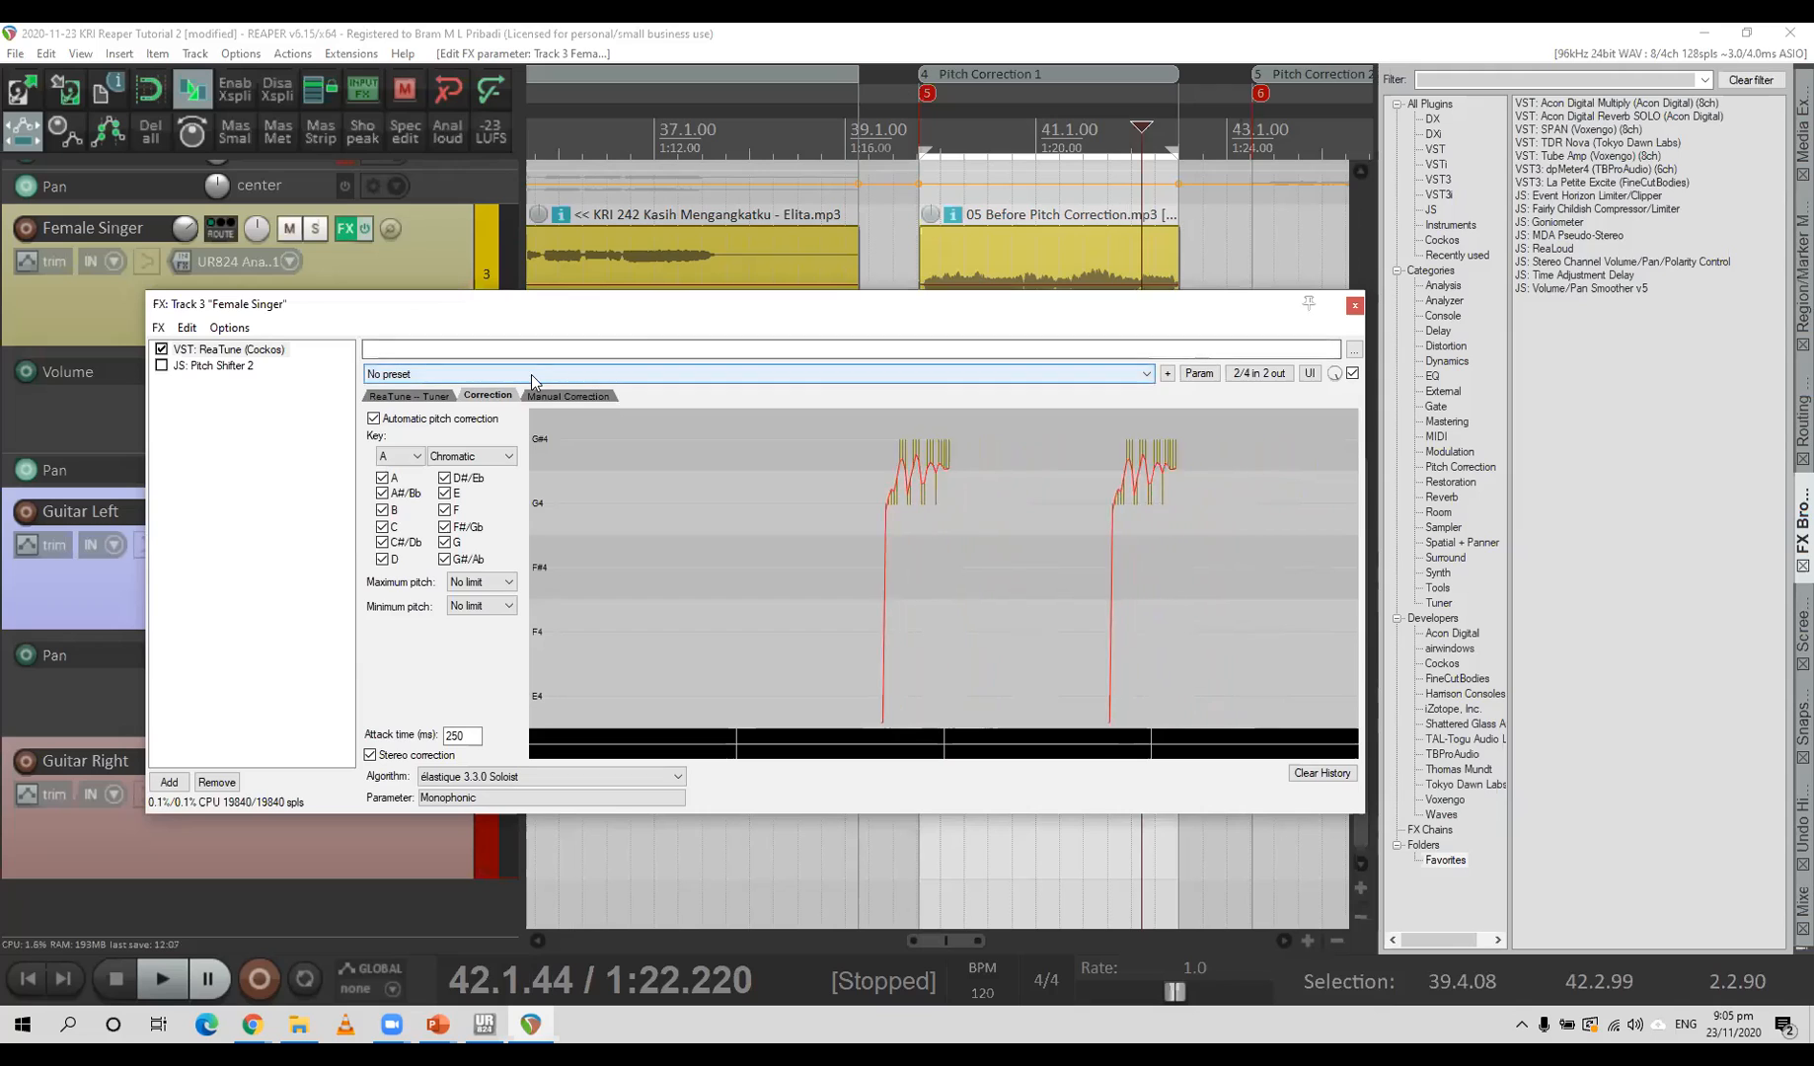
Draw a manual correction segment at G4 over the sung note after 1:22 in ReaTune and play it.
{"action": "left_click", "coordinate": [550, 397]}
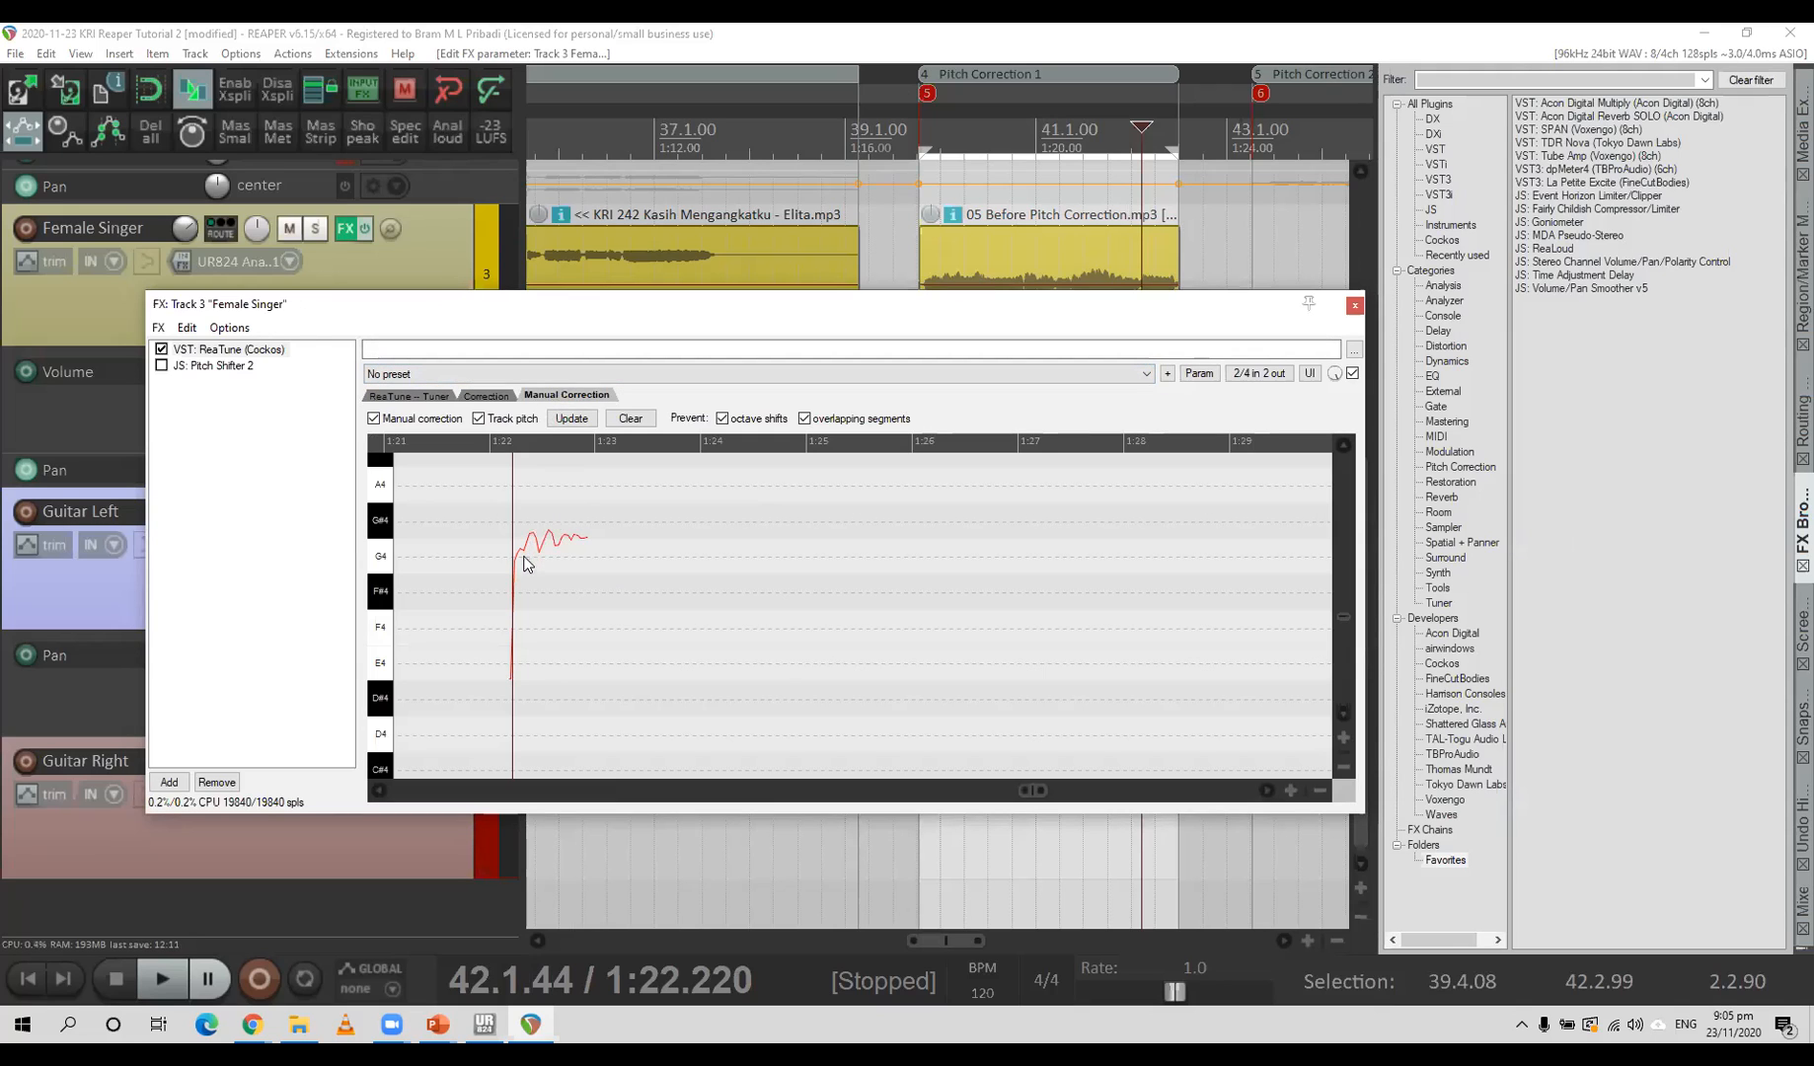
{"action": "left_click_drag", "start_coordinate": [523, 557], "coordinate": [591, 557]}
{"action": "key", "text": "space"}
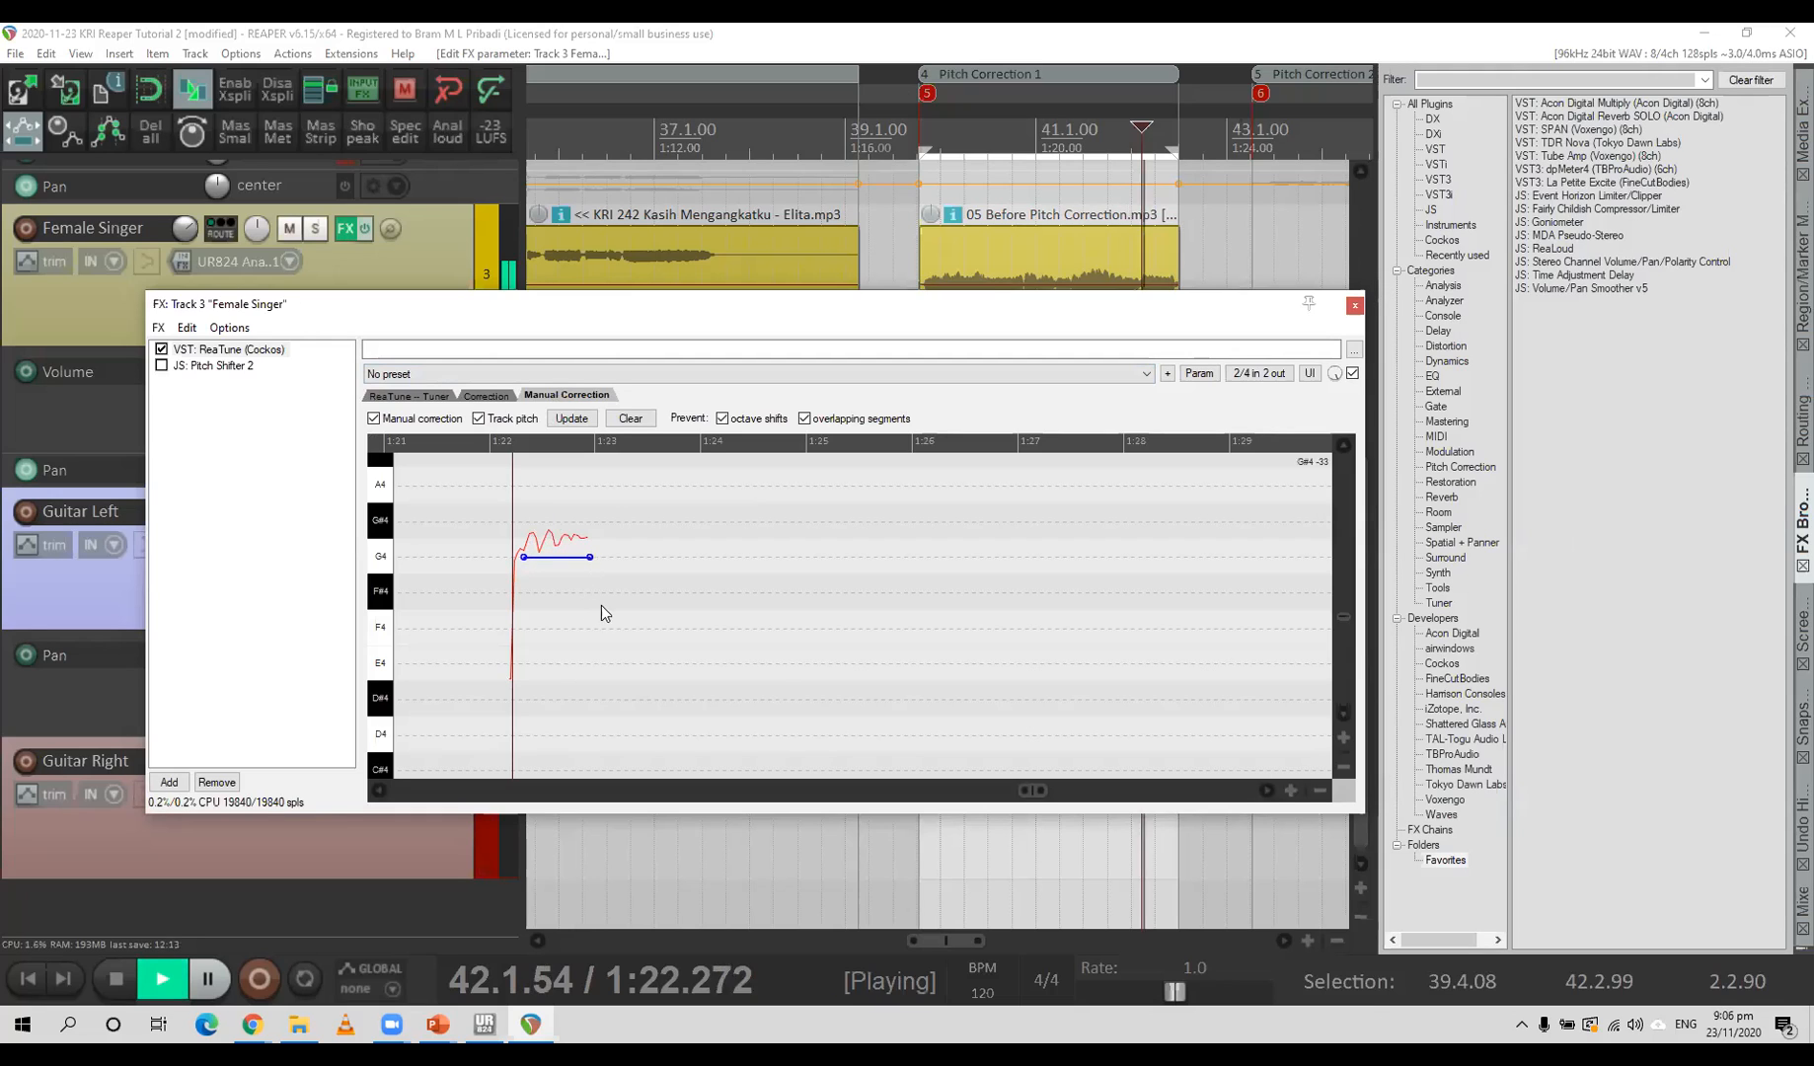
{"action": "key", "text": "space"}
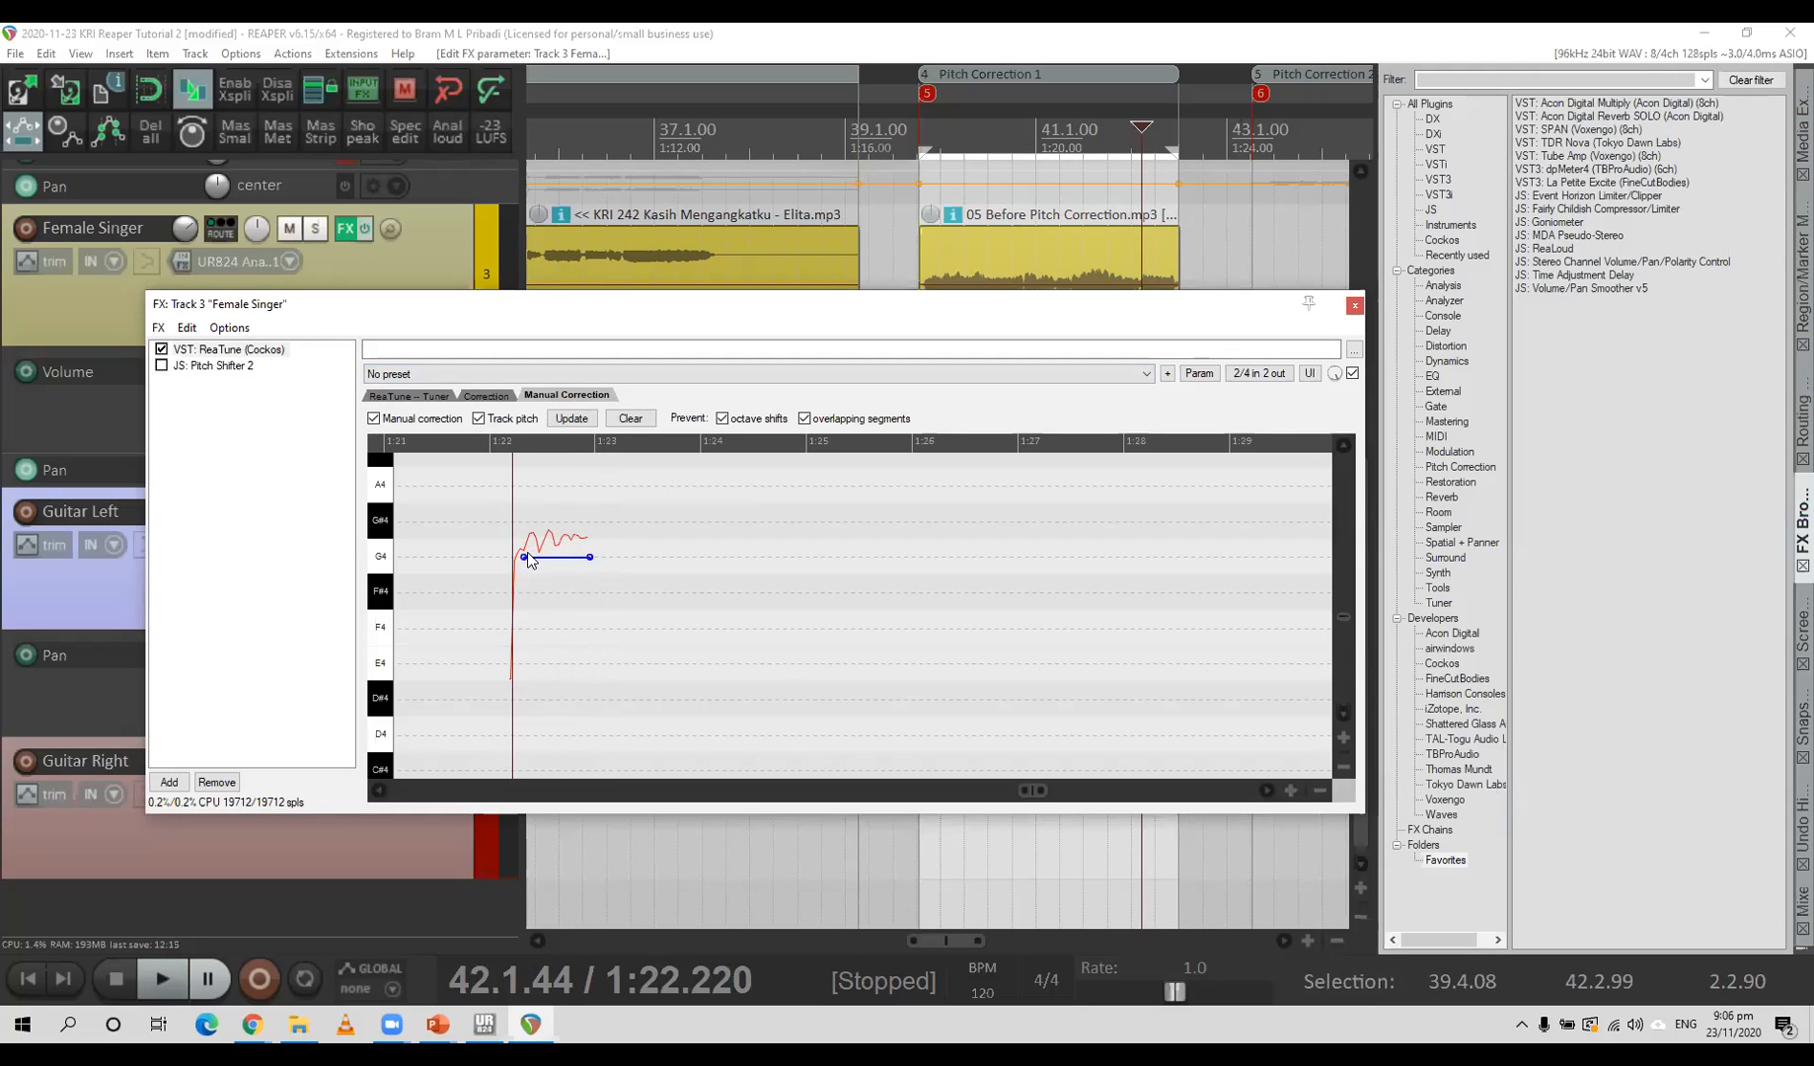
Extend the G4 correction segment's start back toward the note's onset and listen to the corrected note.
{"action": "left_click_drag", "start_coordinate": [524, 557], "coordinate": [519, 557]}
{"action": "key", "text": "space"}
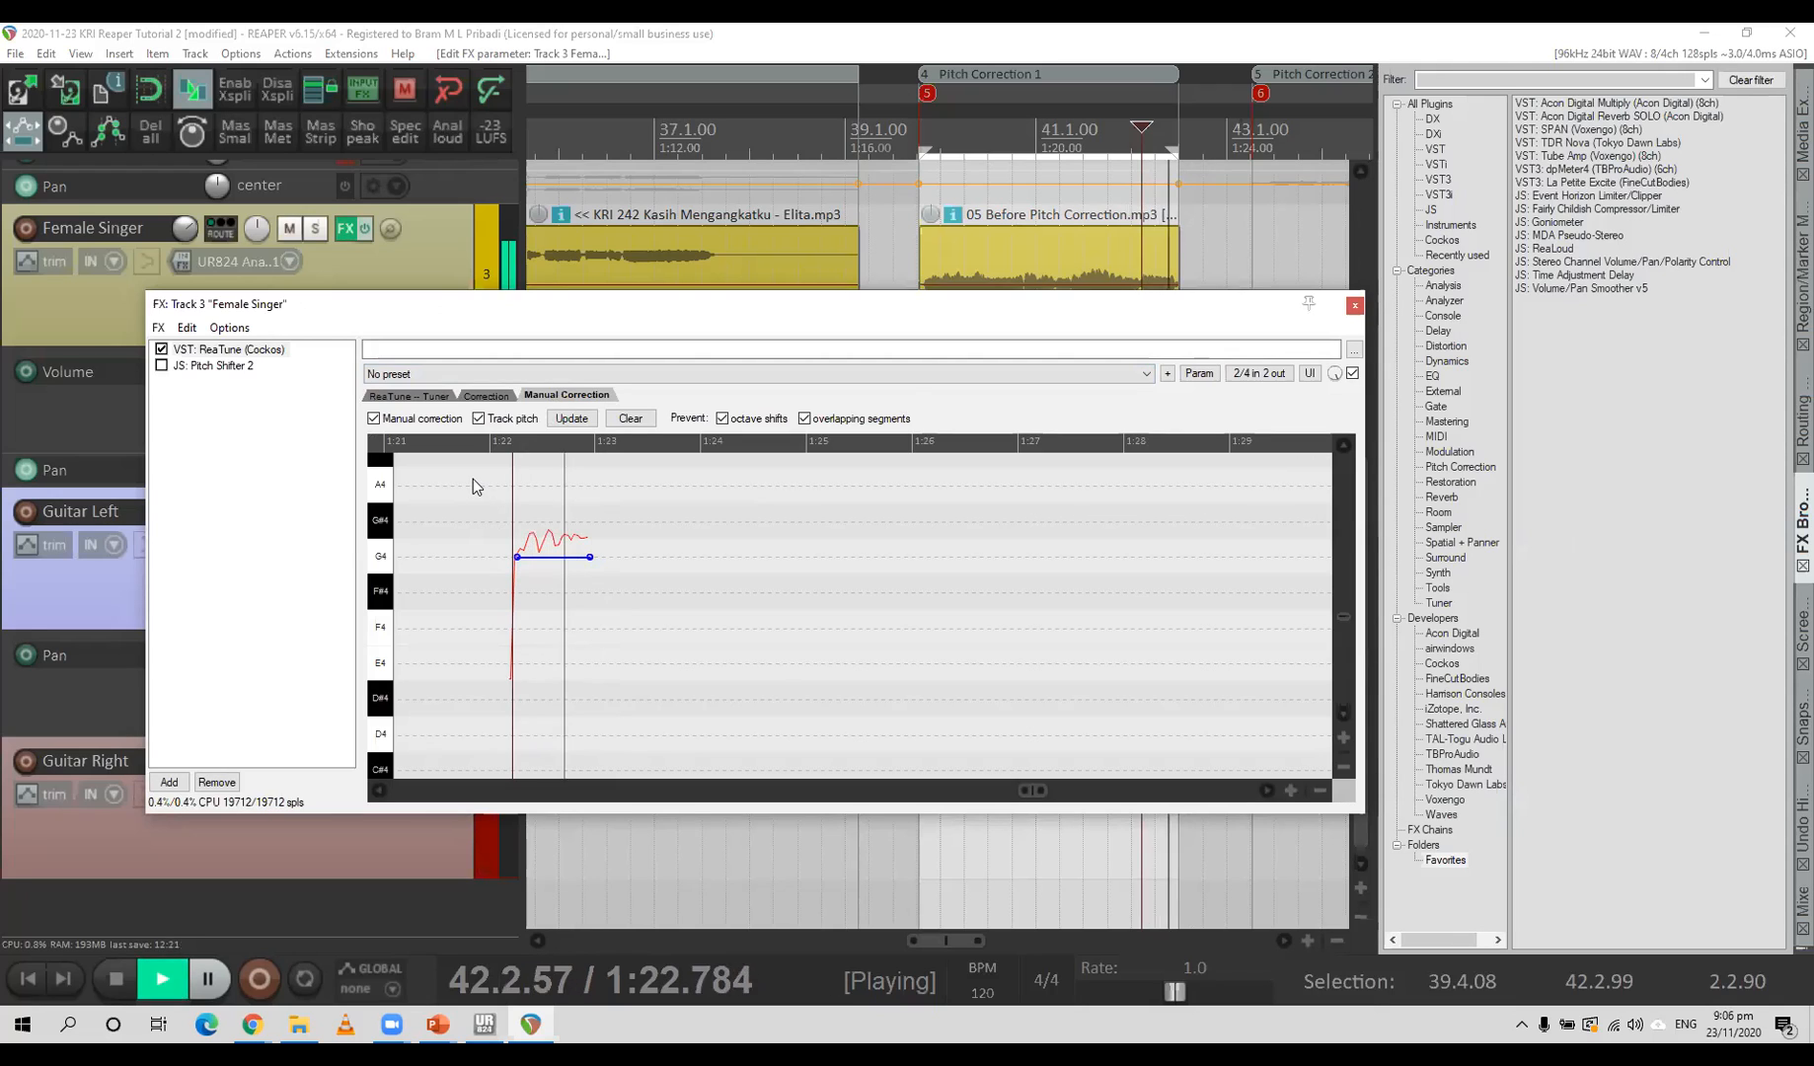
{"action": "key", "text": "space"}
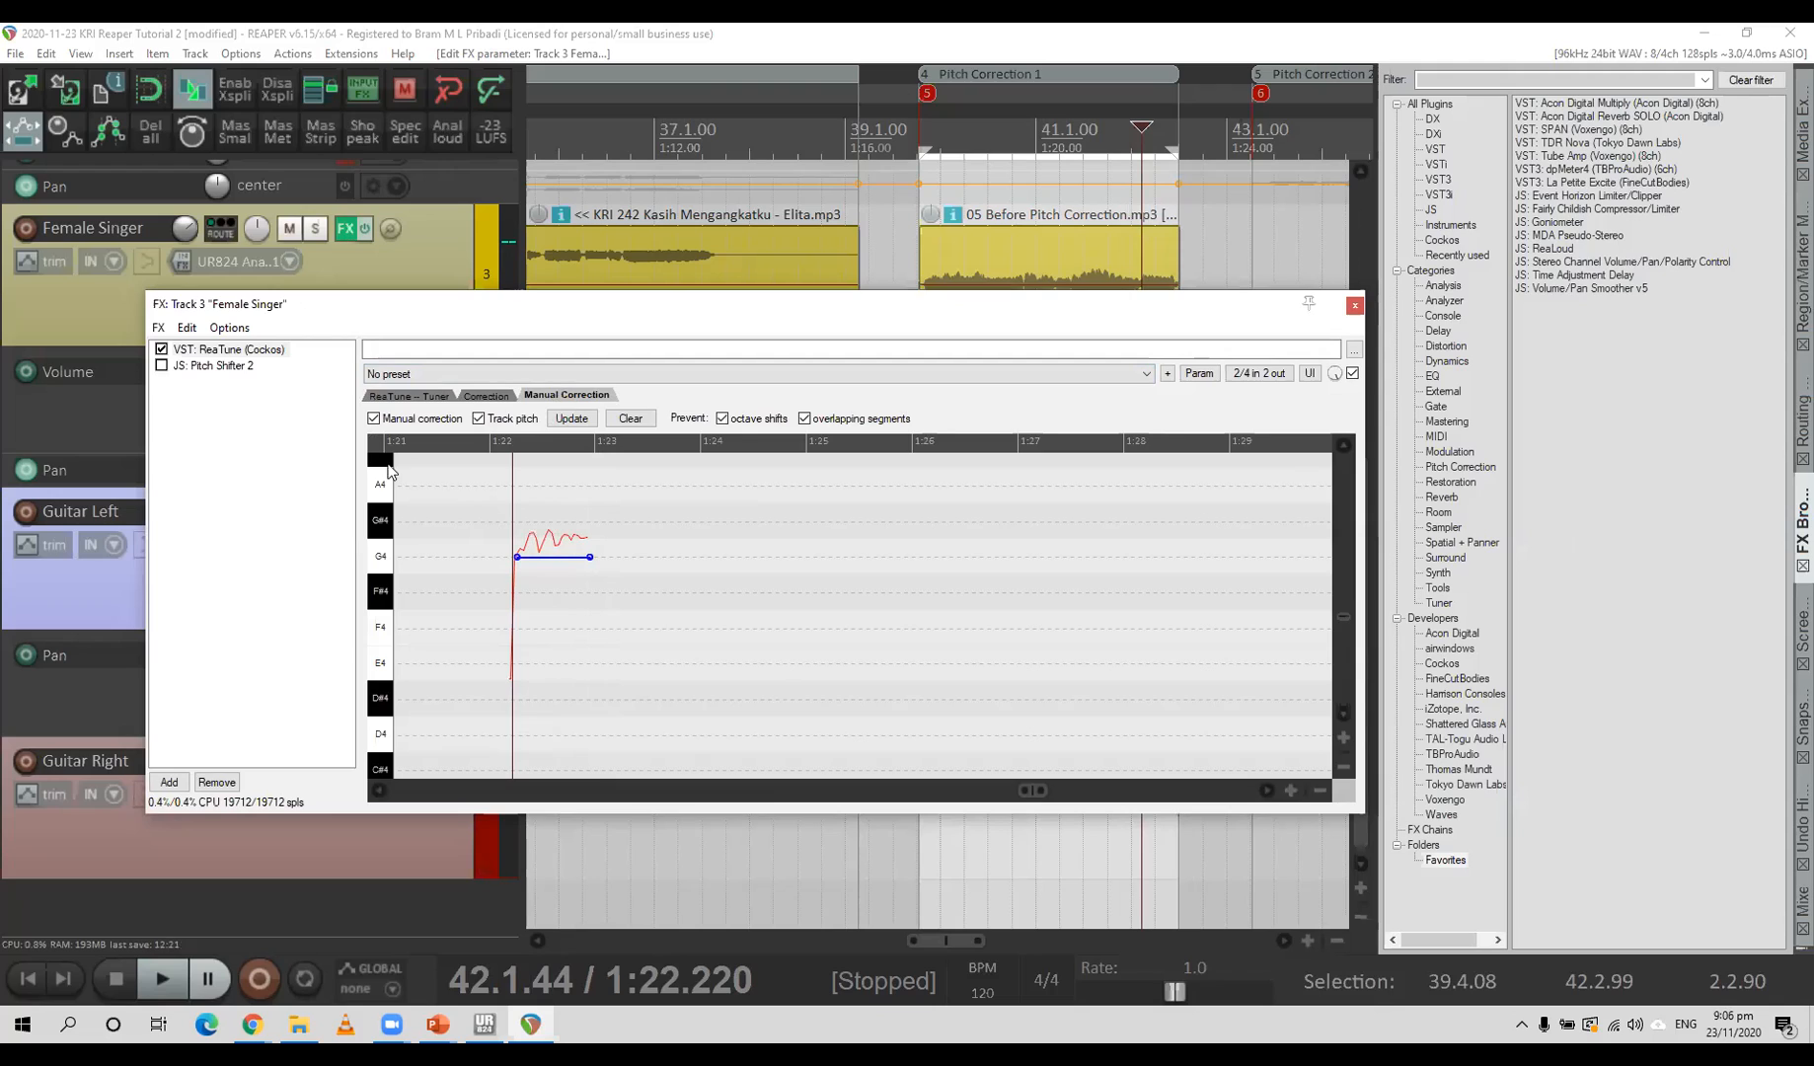
Bypass ReaTune and play the note without correction for comparison.
{"action": "left_click", "coordinate": [162, 351]}
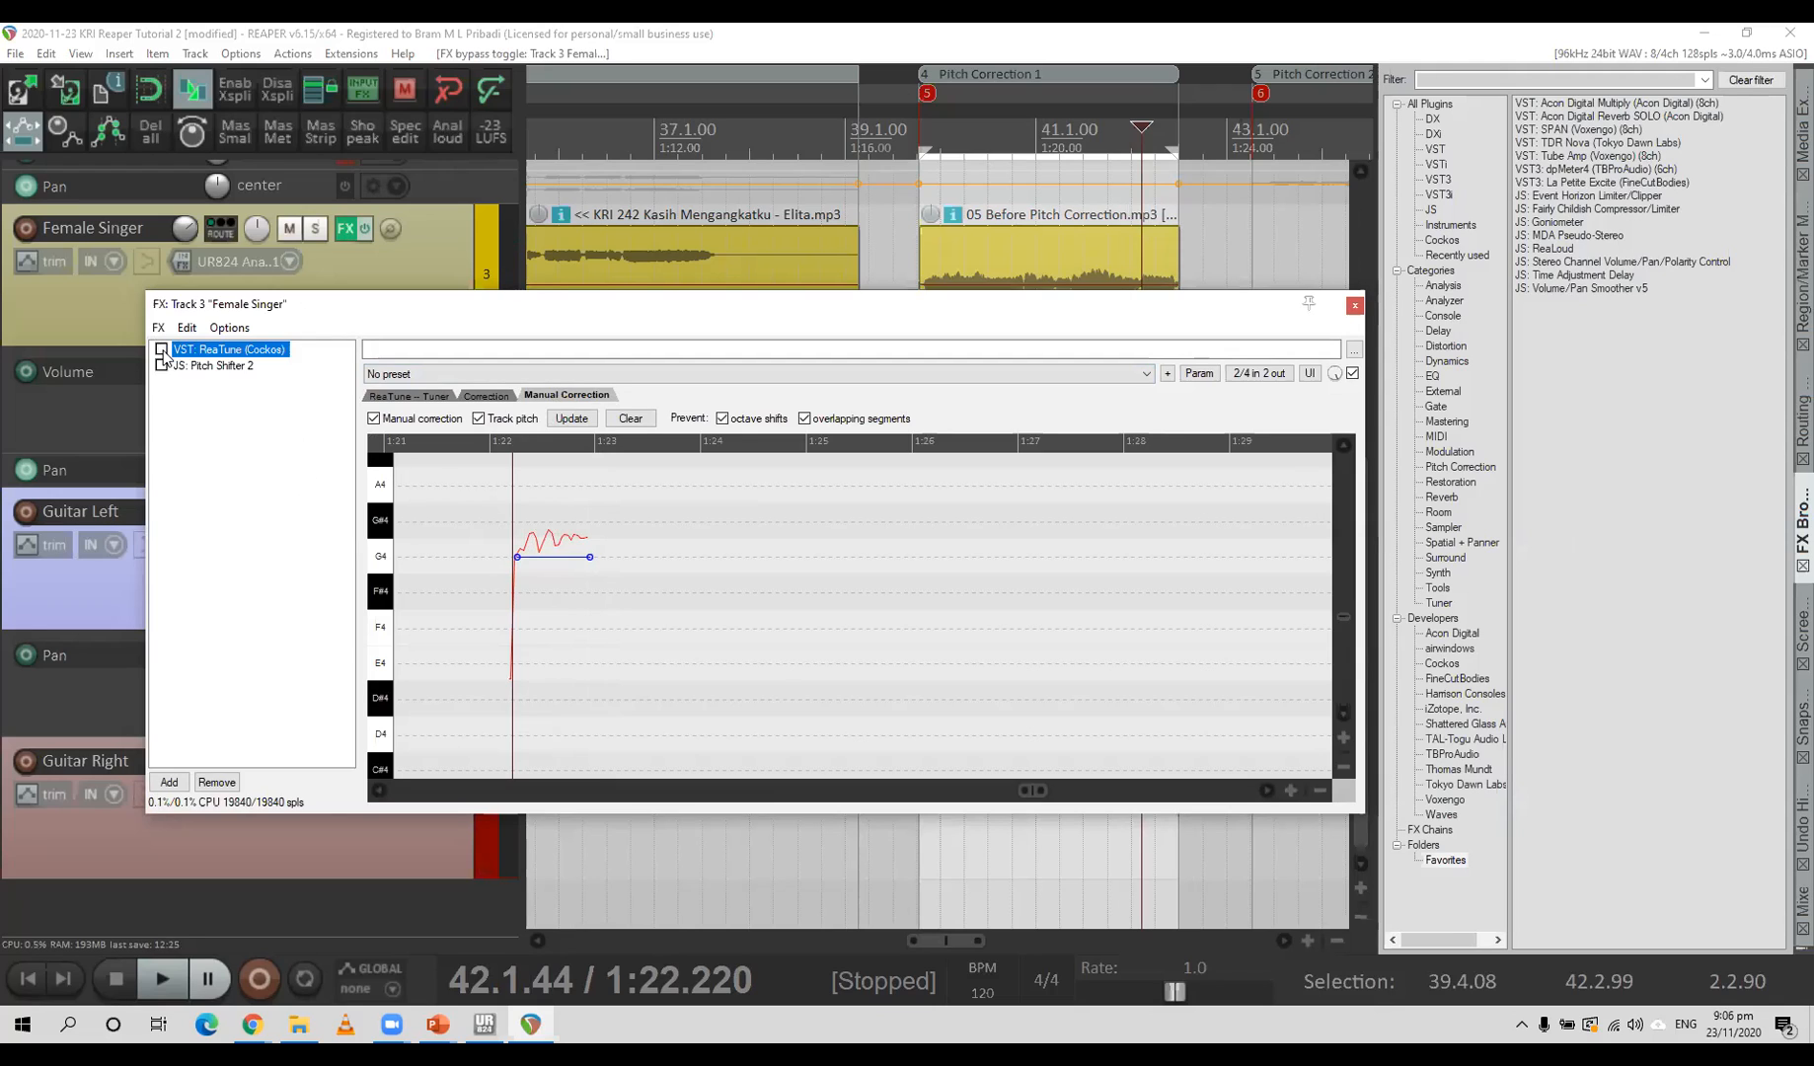
{"action": "key", "text": "space"}
{"action": "key", "text": "space"}
Move the correction segment up to G#4 and draw a second segment at G4 just after 1:23.
{"action": "left_click_drag", "start_coordinate": [564, 564], "coordinate": [558, 528]}
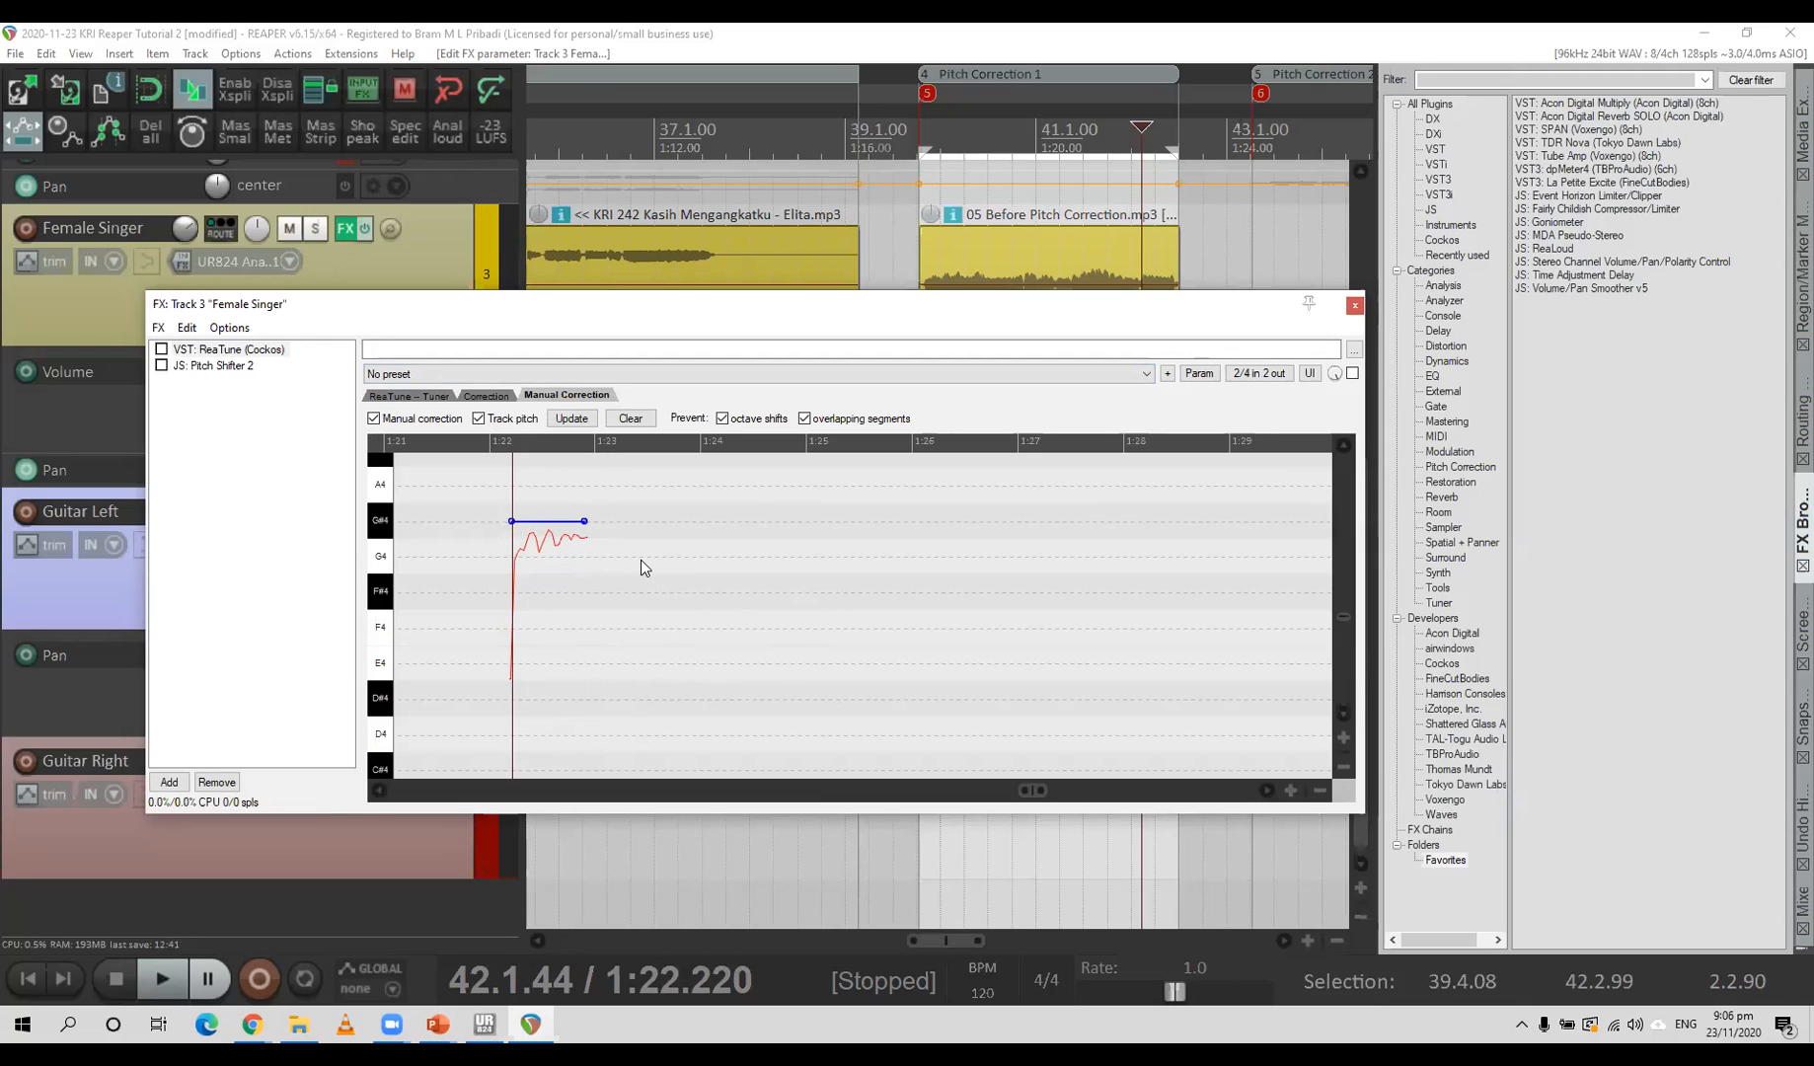
{"action": "left_click_drag", "start_coordinate": [605, 556], "coordinate": [659, 556]}
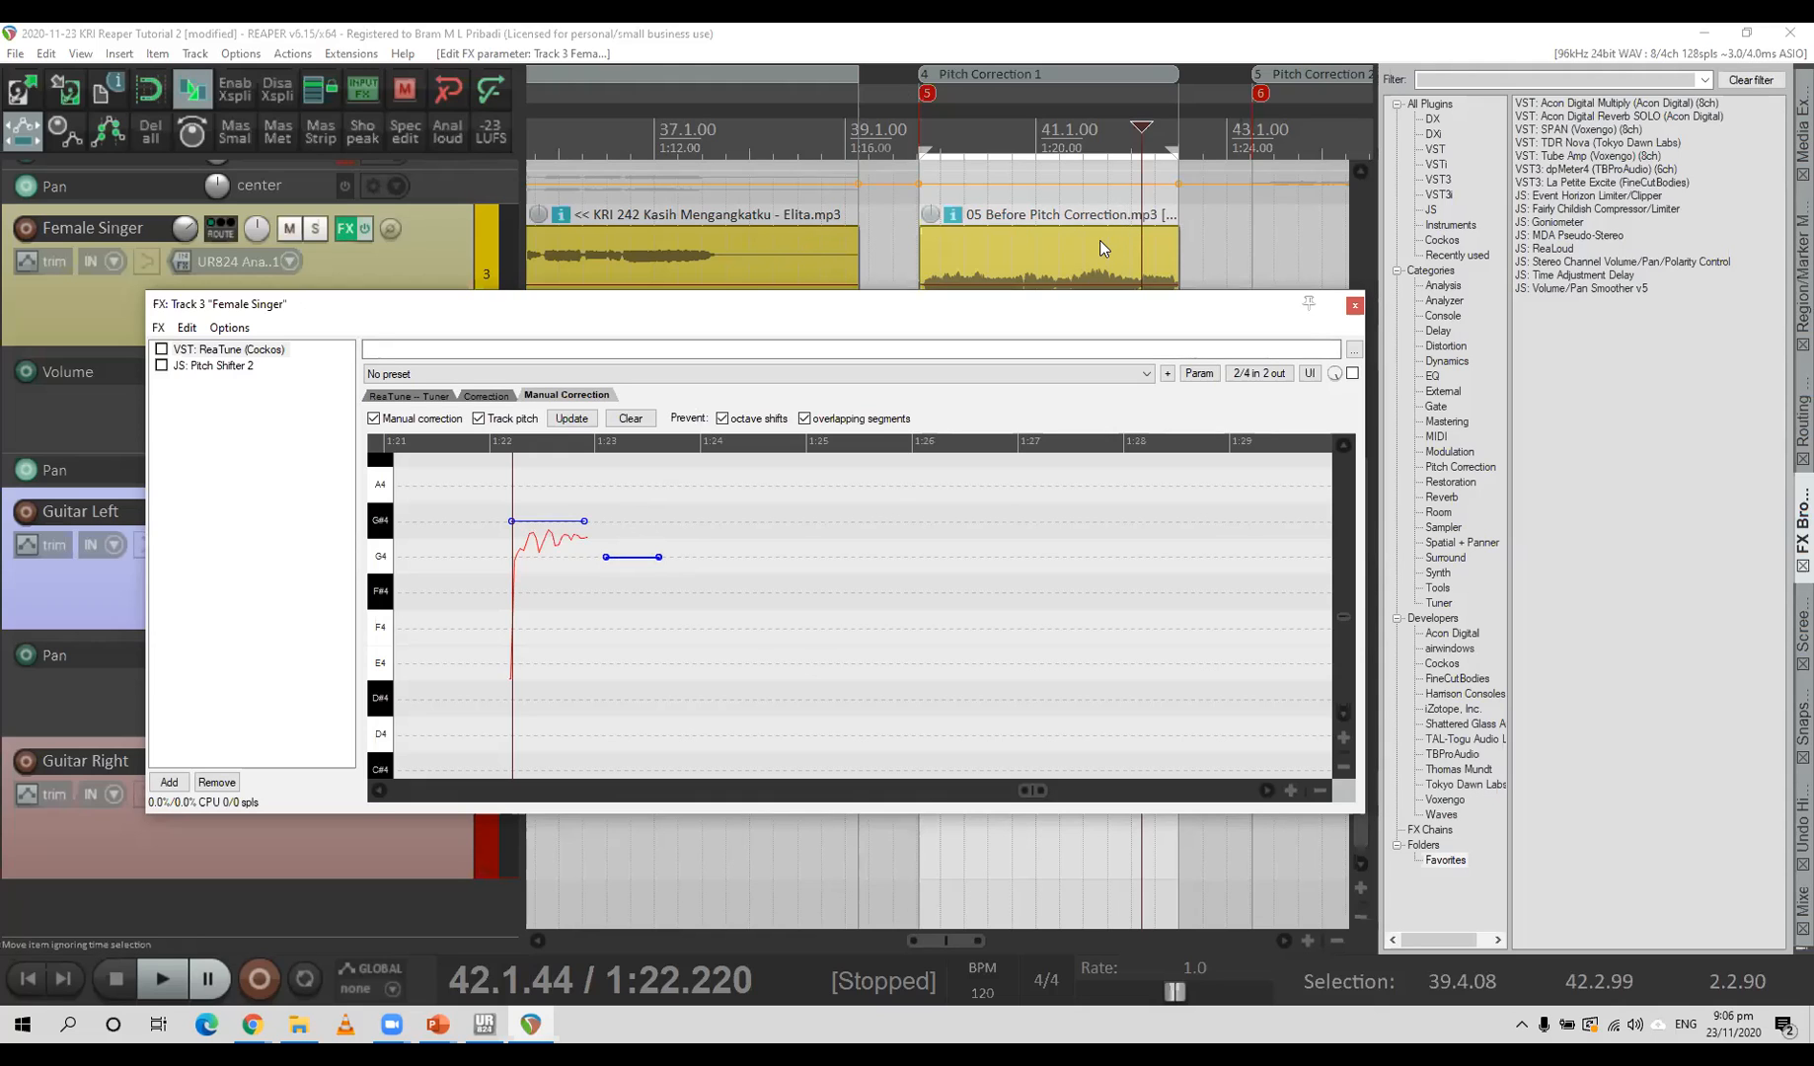
Shift the Female Singer item in the Pitch Correction 1 region slightly later and play it with ReaTune bypassed.
{"action": "left_click_drag", "start_coordinate": [1100, 239], "coordinate": [1125, 242]}
{"action": "key", "text": "space"}
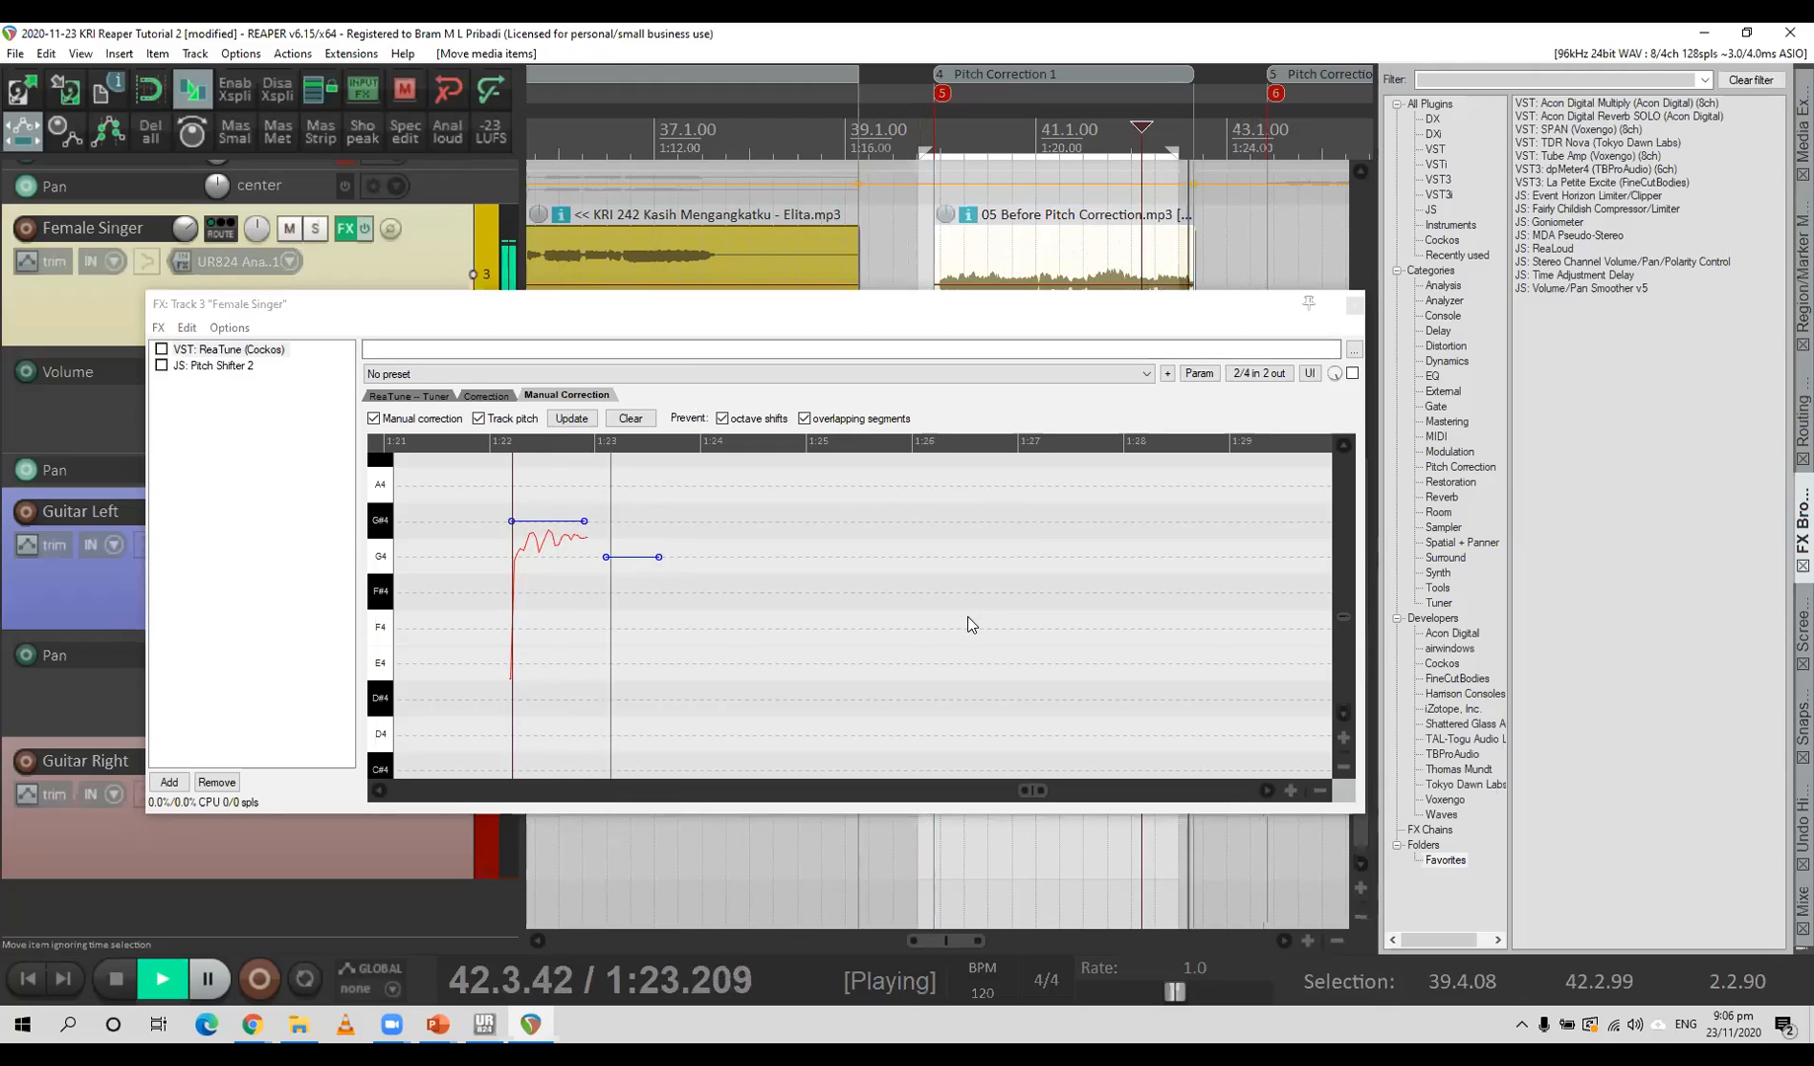
{"action": "key", "text": "space"}
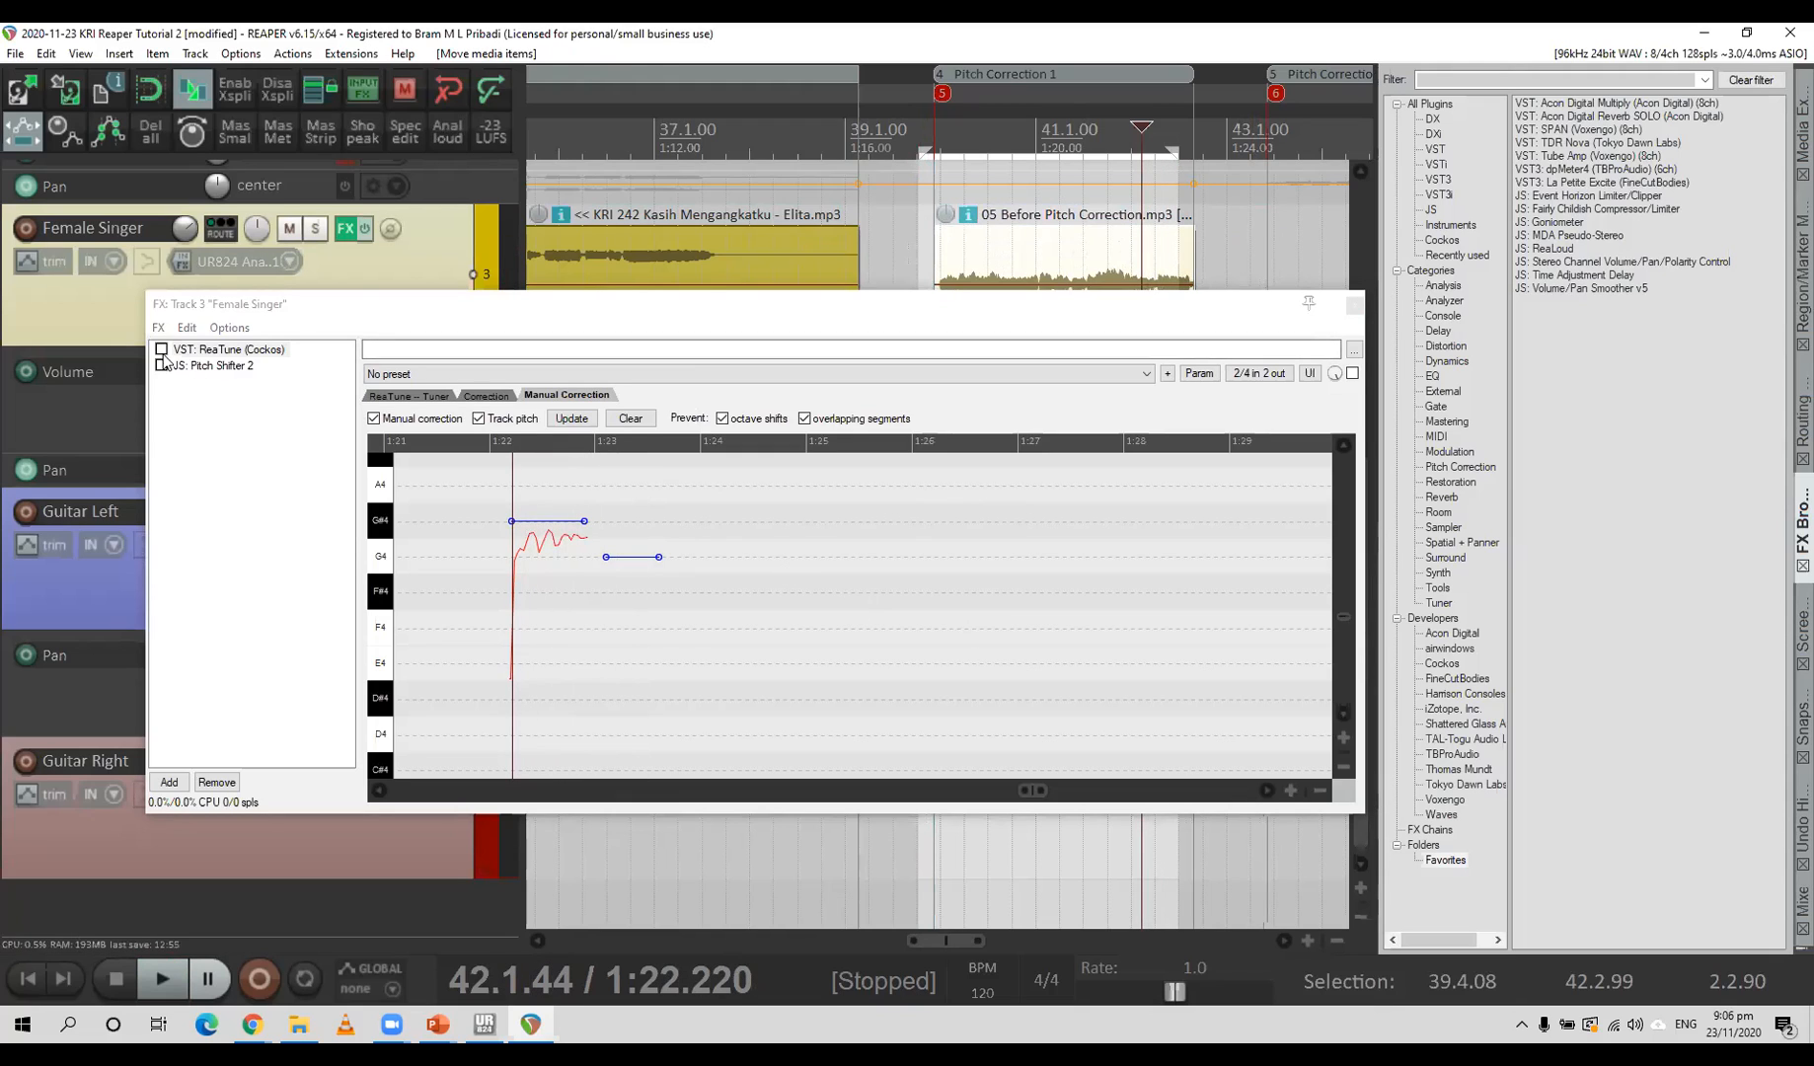
Re-enable ReaTune and play the shifted item to retrace its pitch curve.
{"action": "left_click", "coordinate": [161, 349]}
{"action": "key", "text": "space"}
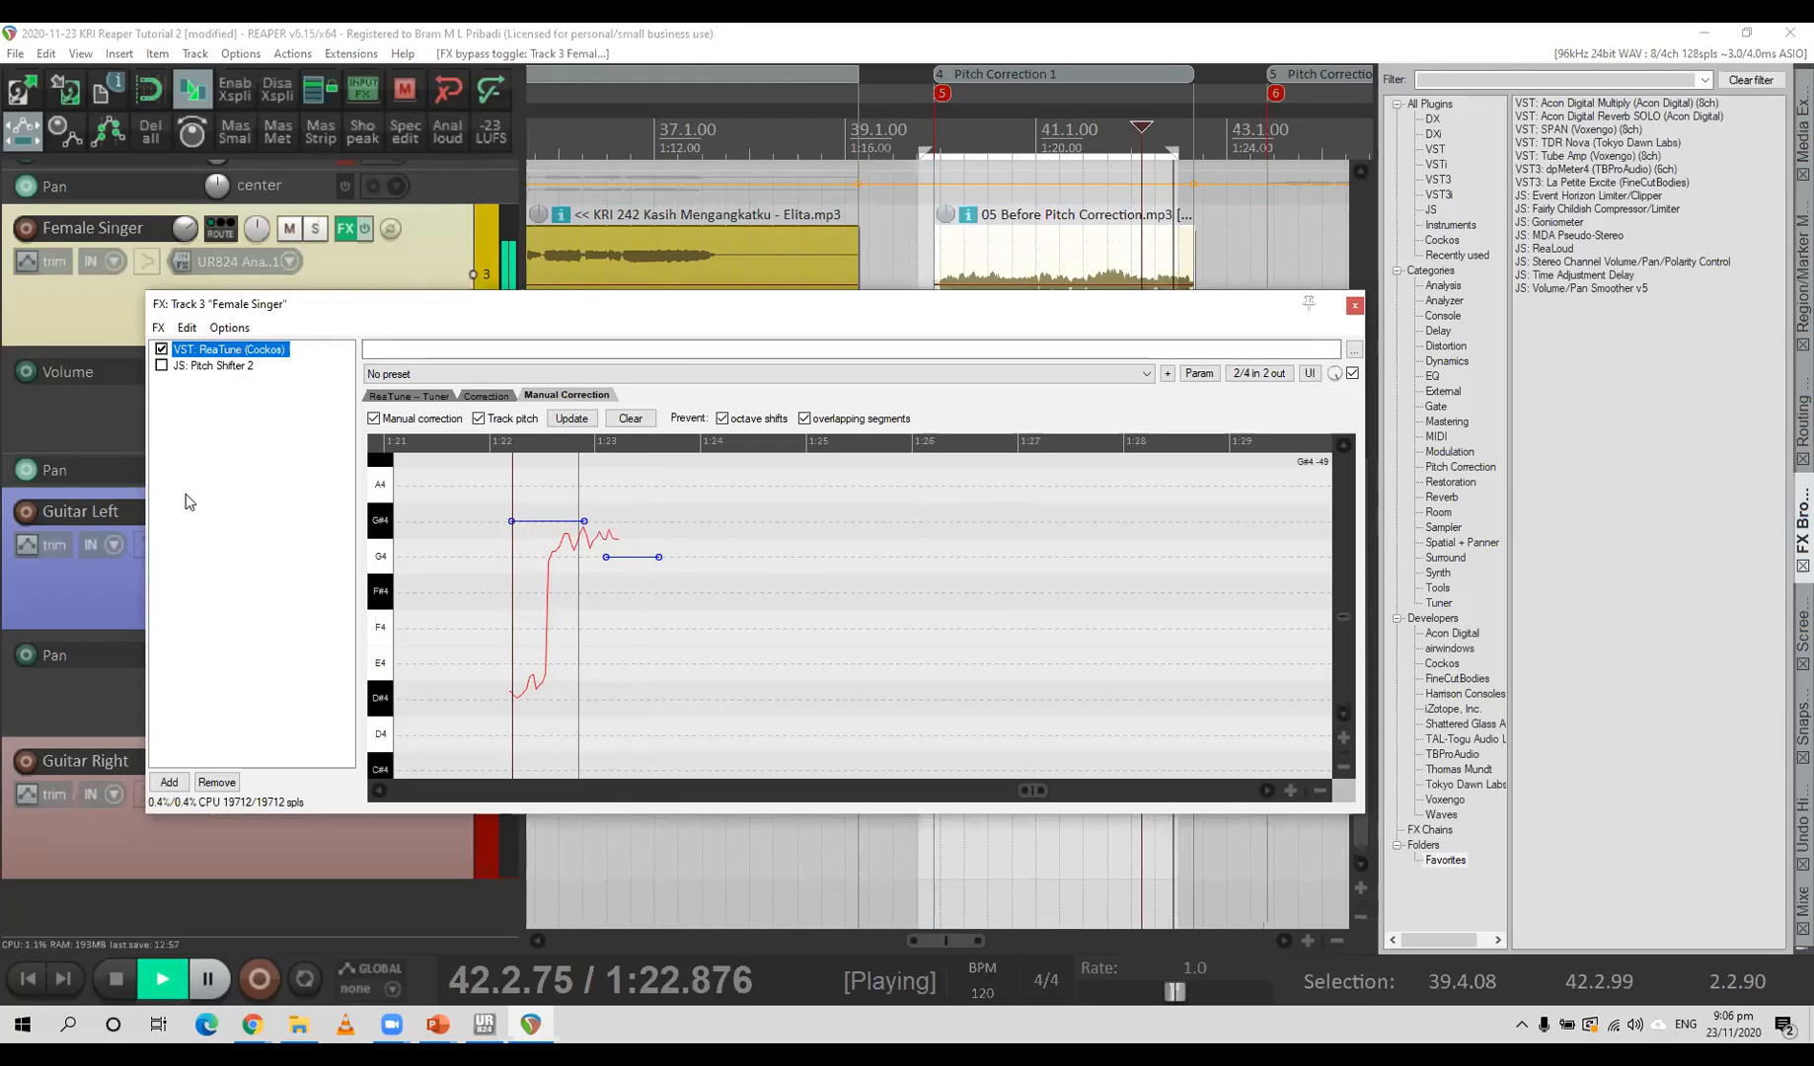
{"action": "key", "text": "space"}
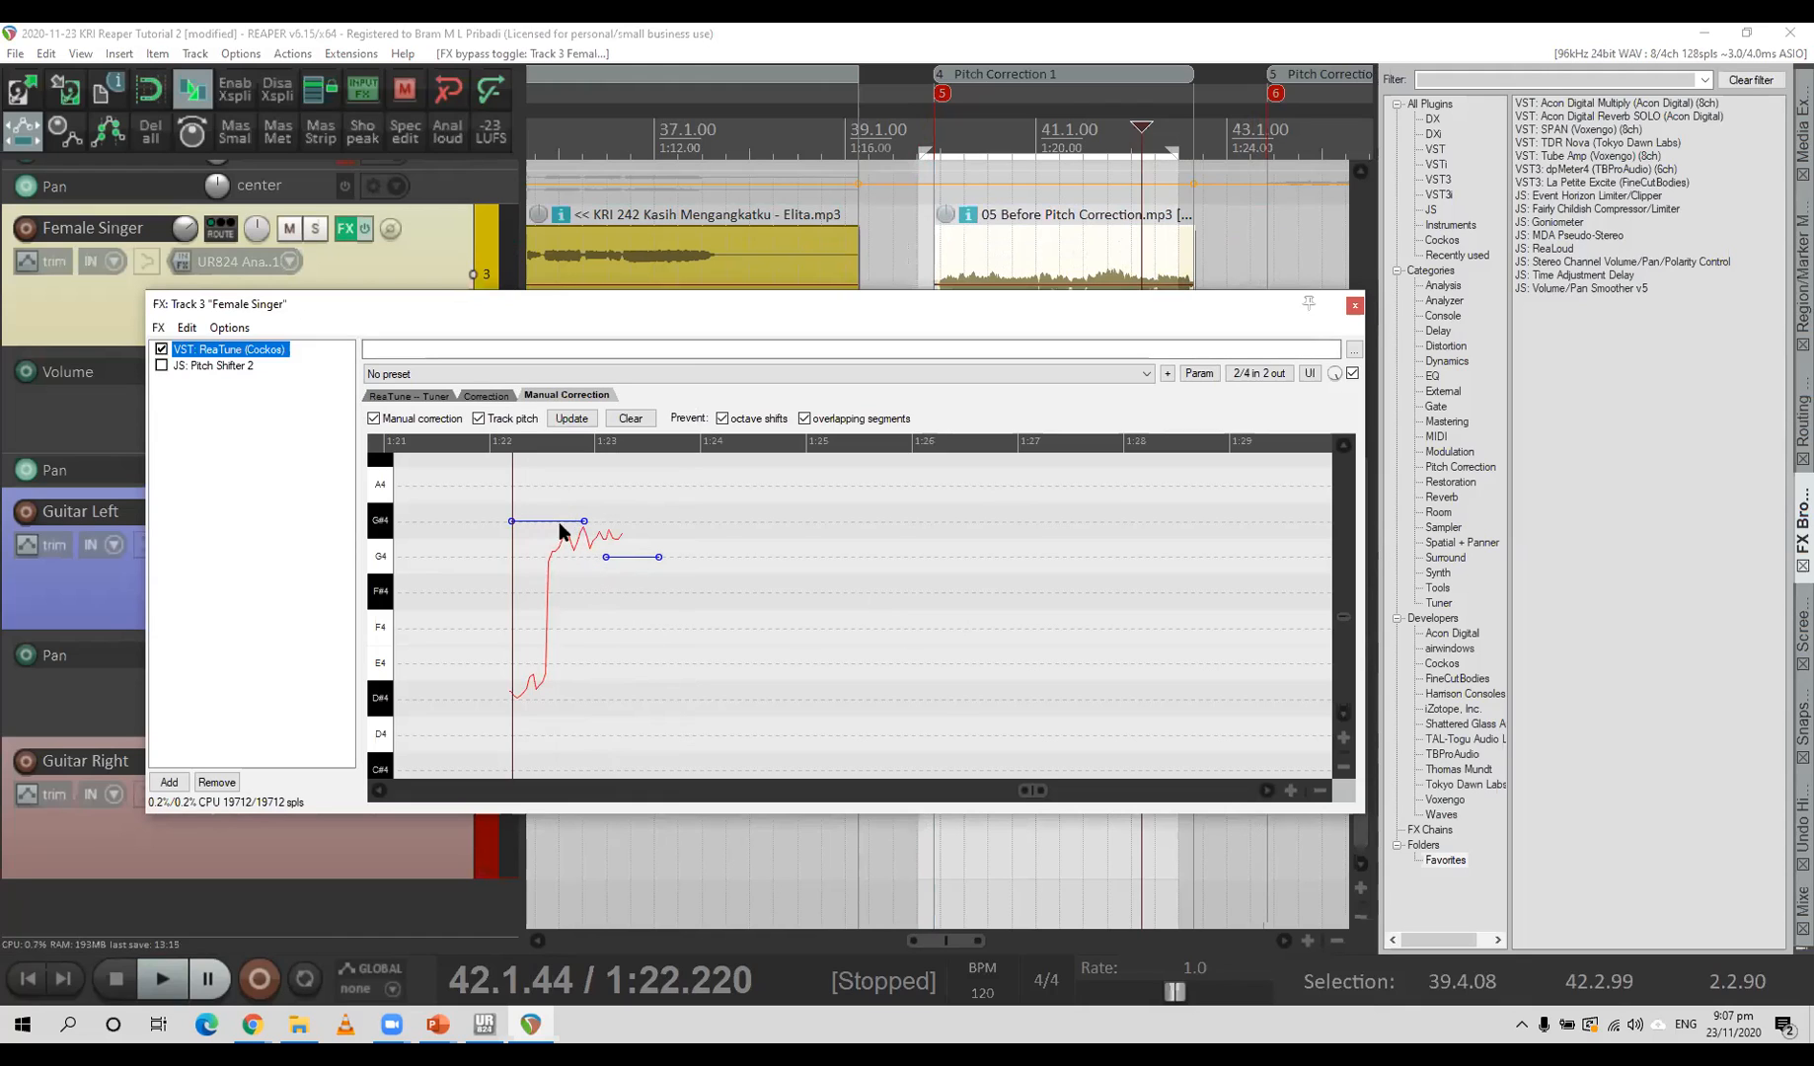
{"action": "right_click", "coordinate": [263, 352]}
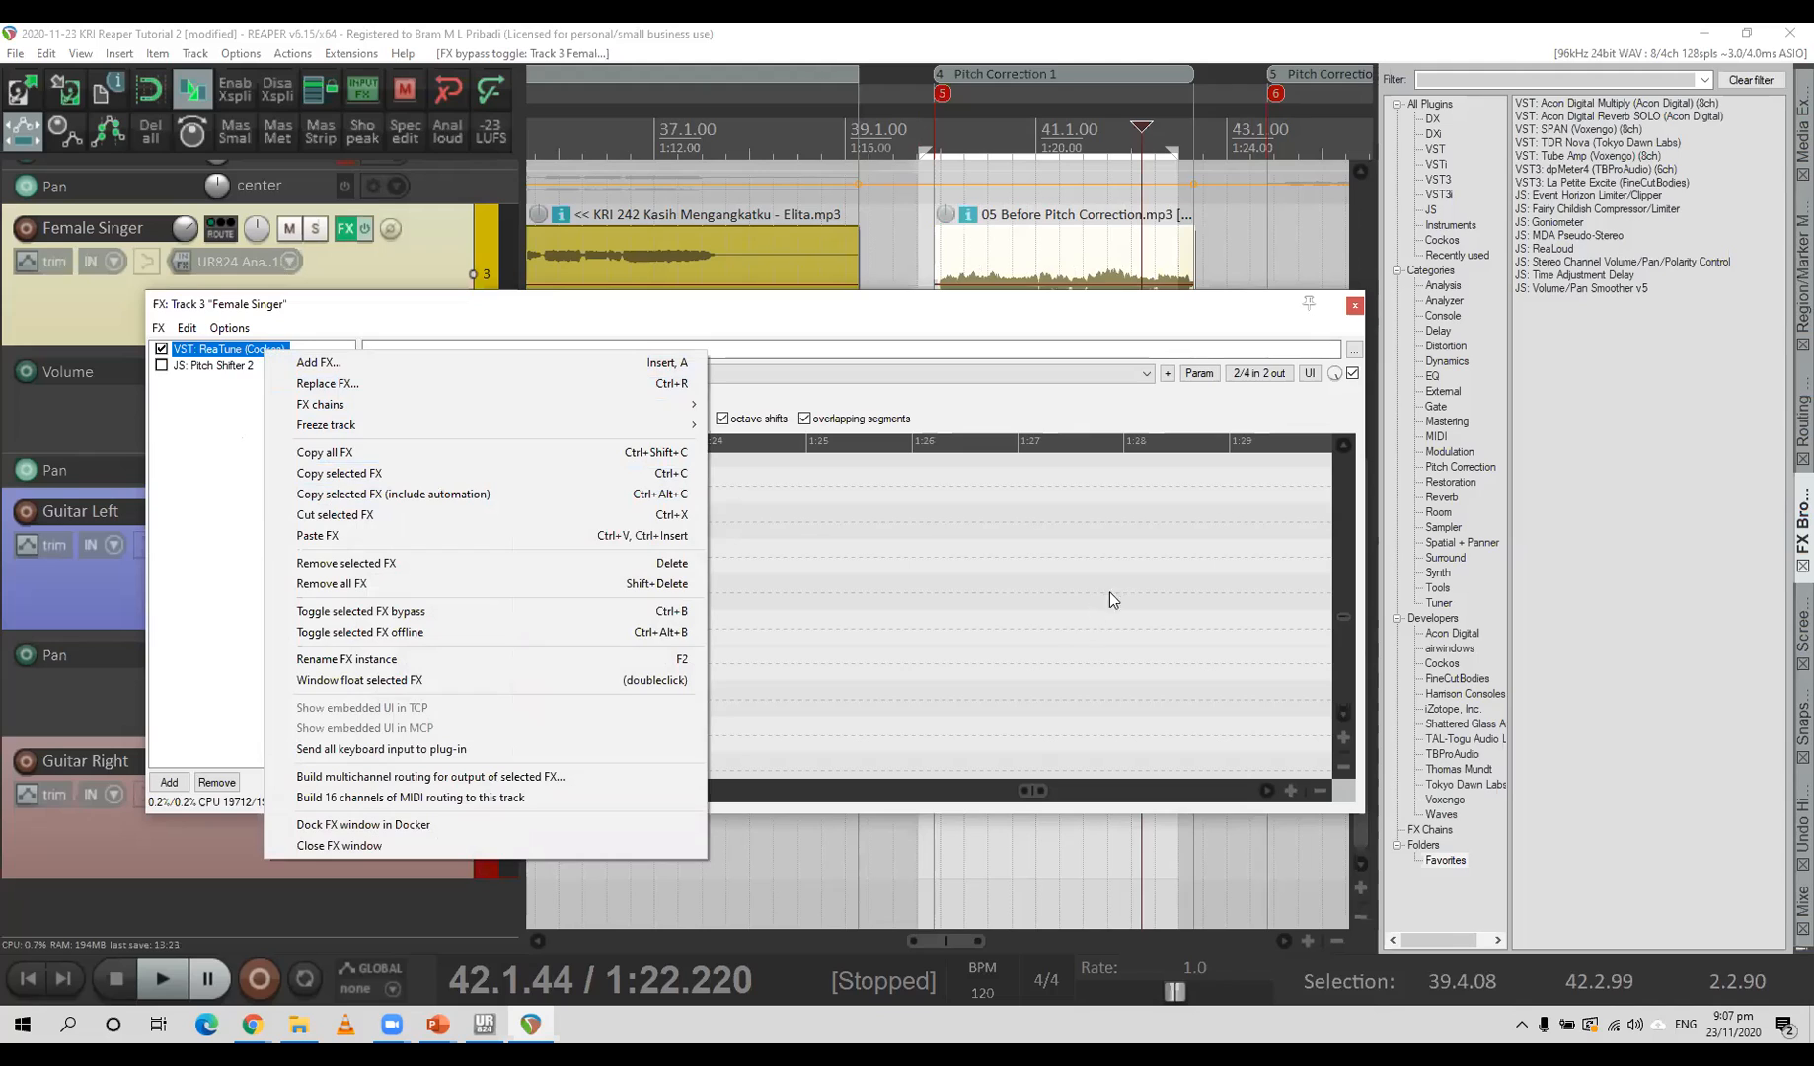
{"action": "left_click", "coordinate": [1047, 597]}
{"action": "left_click", "coordinate": [1047, 597]}
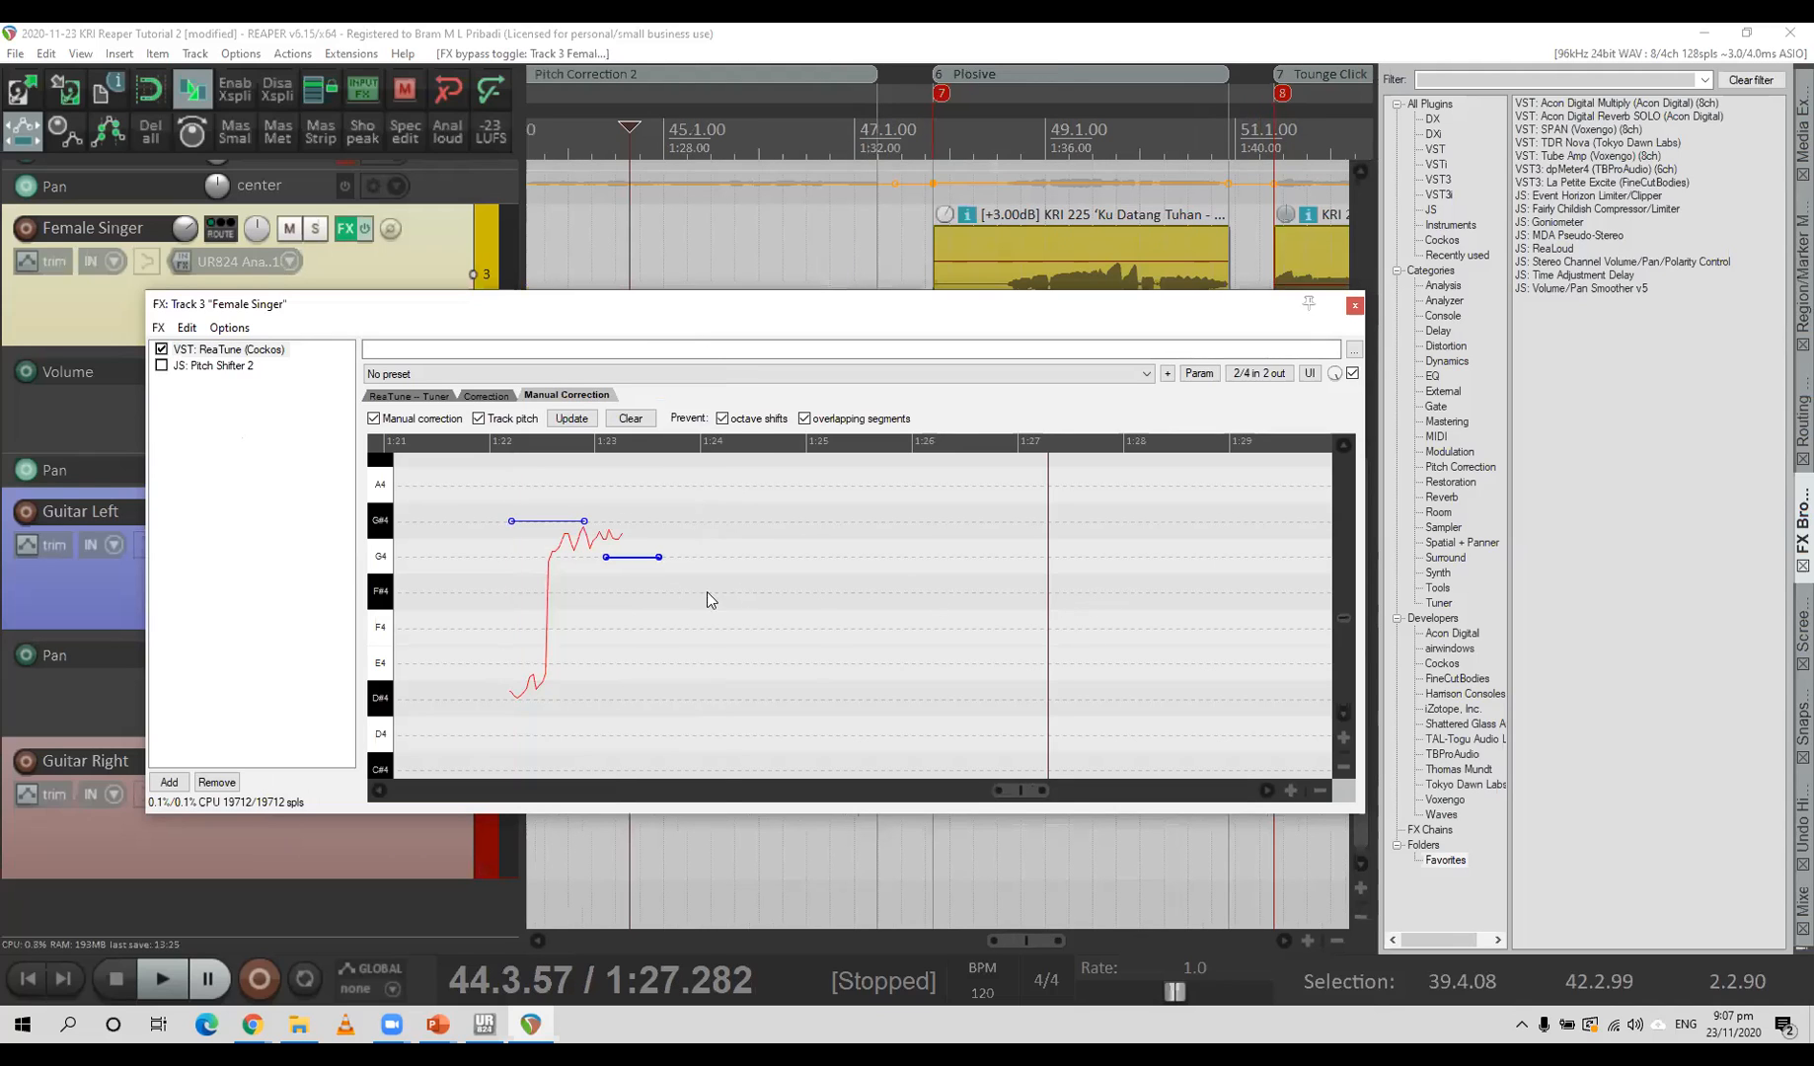
Select both manual correction segments and move them down together to D4 and C#4.
{"action": "left_click", "coordinate": [540, 527]}
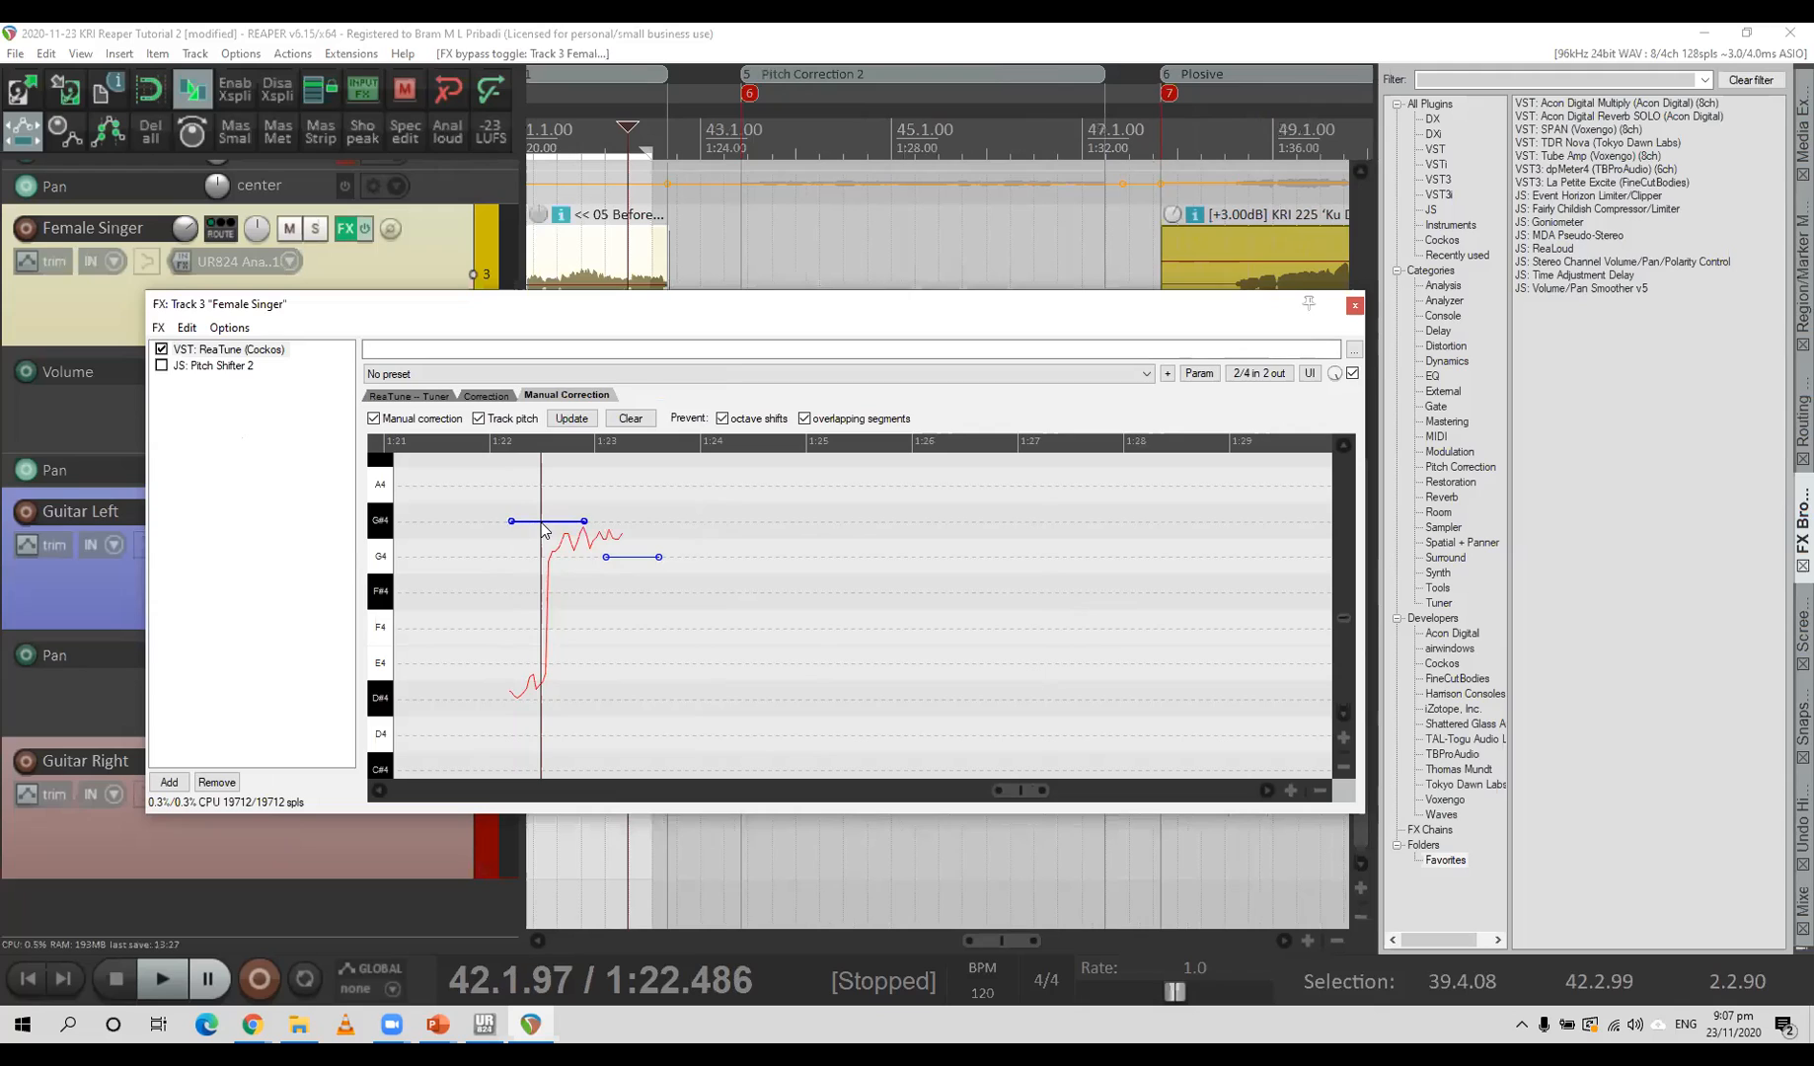
{"action": "left_click", "coordinate": [637, 567], "text": "ctrl"}
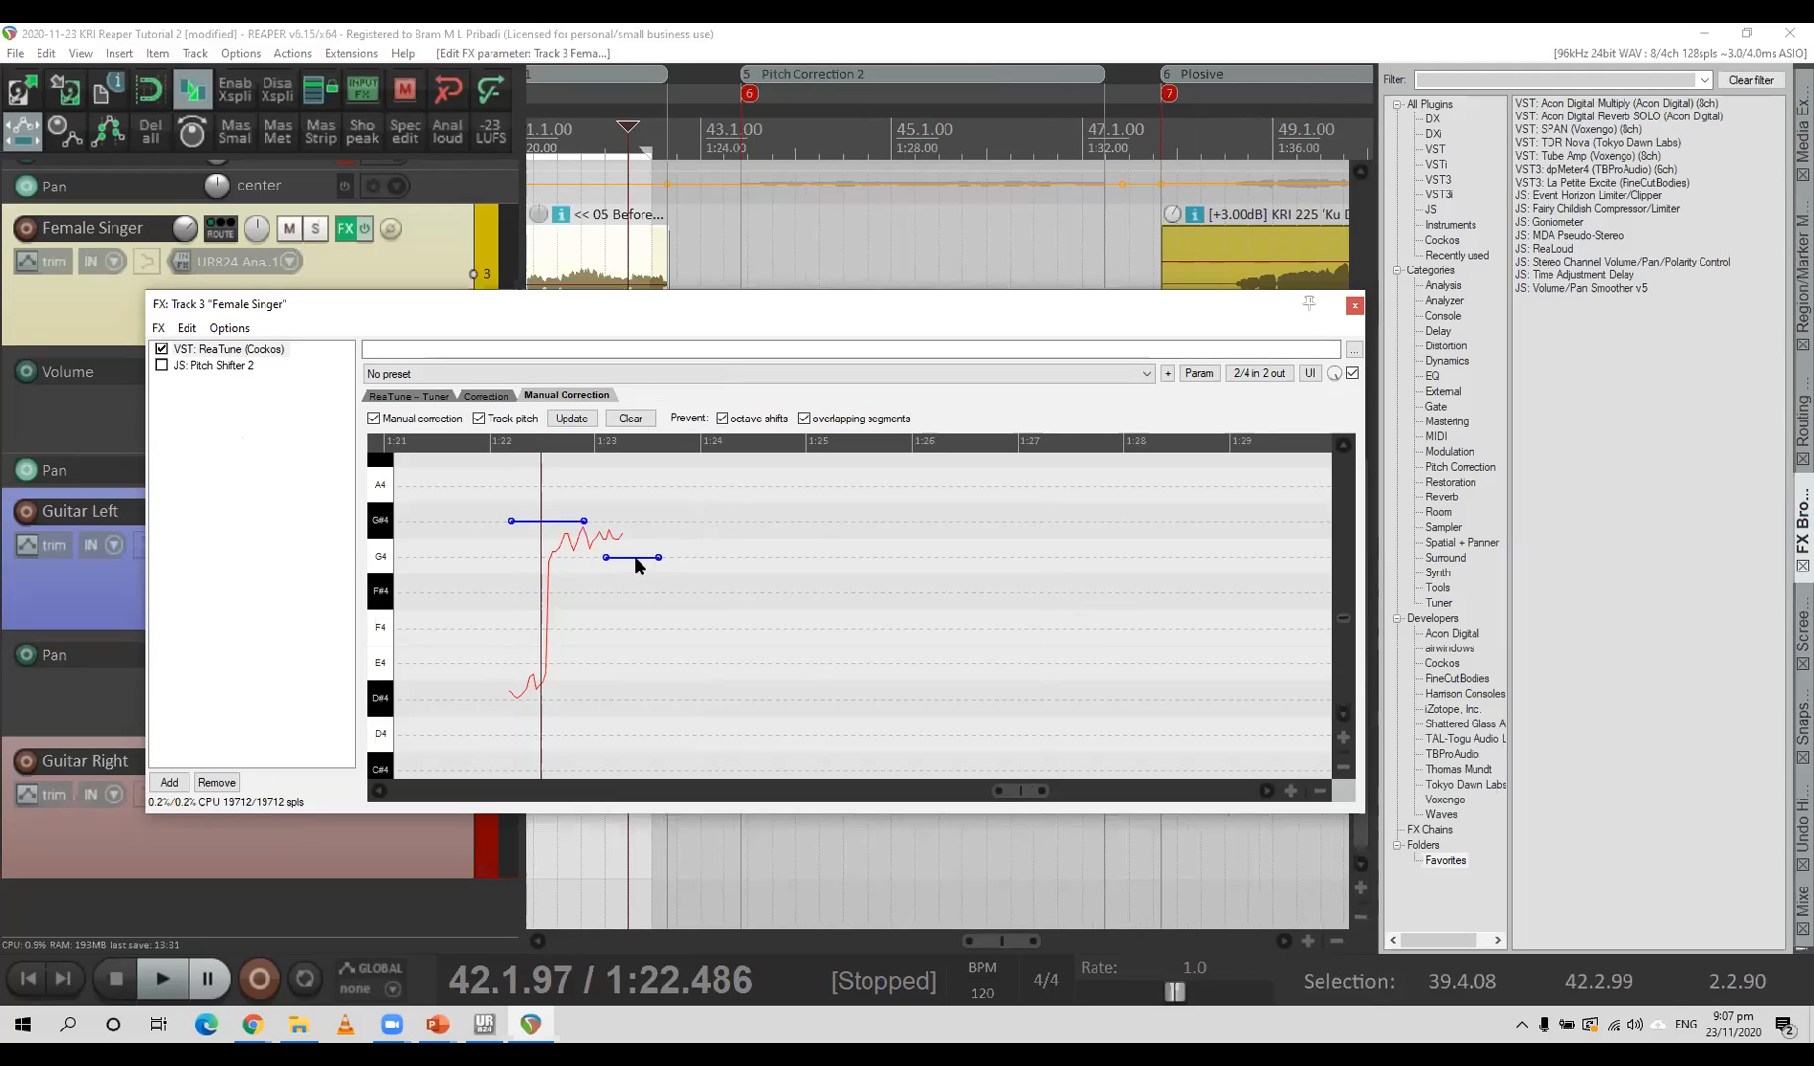
{"action": "left_click_drag", "start_coordinate": [636, 566], "coordinate": [642, 760]}
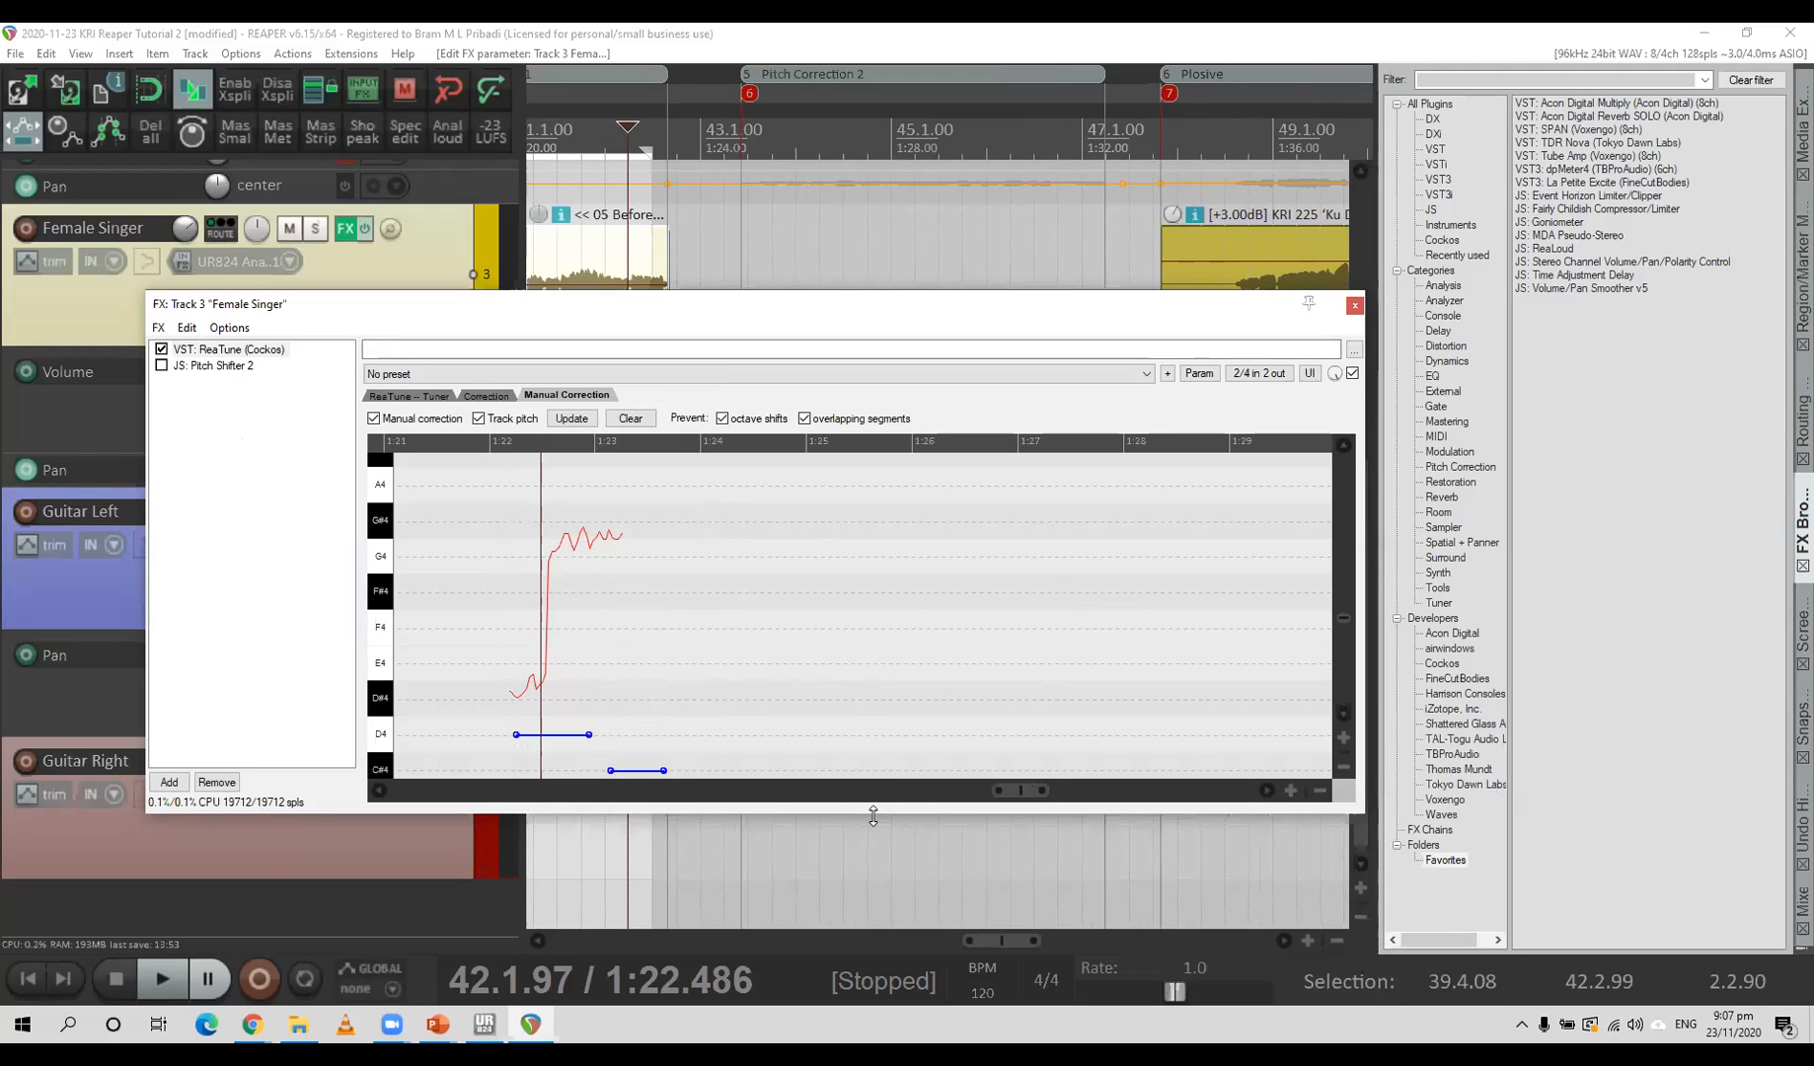
Delete both manual correction segments in ReaTune and close the Female Singer track's FX chain.
{"action": "left_click_drag", "start_coordinate": [872, 815], "coordinate": [877, 848]}
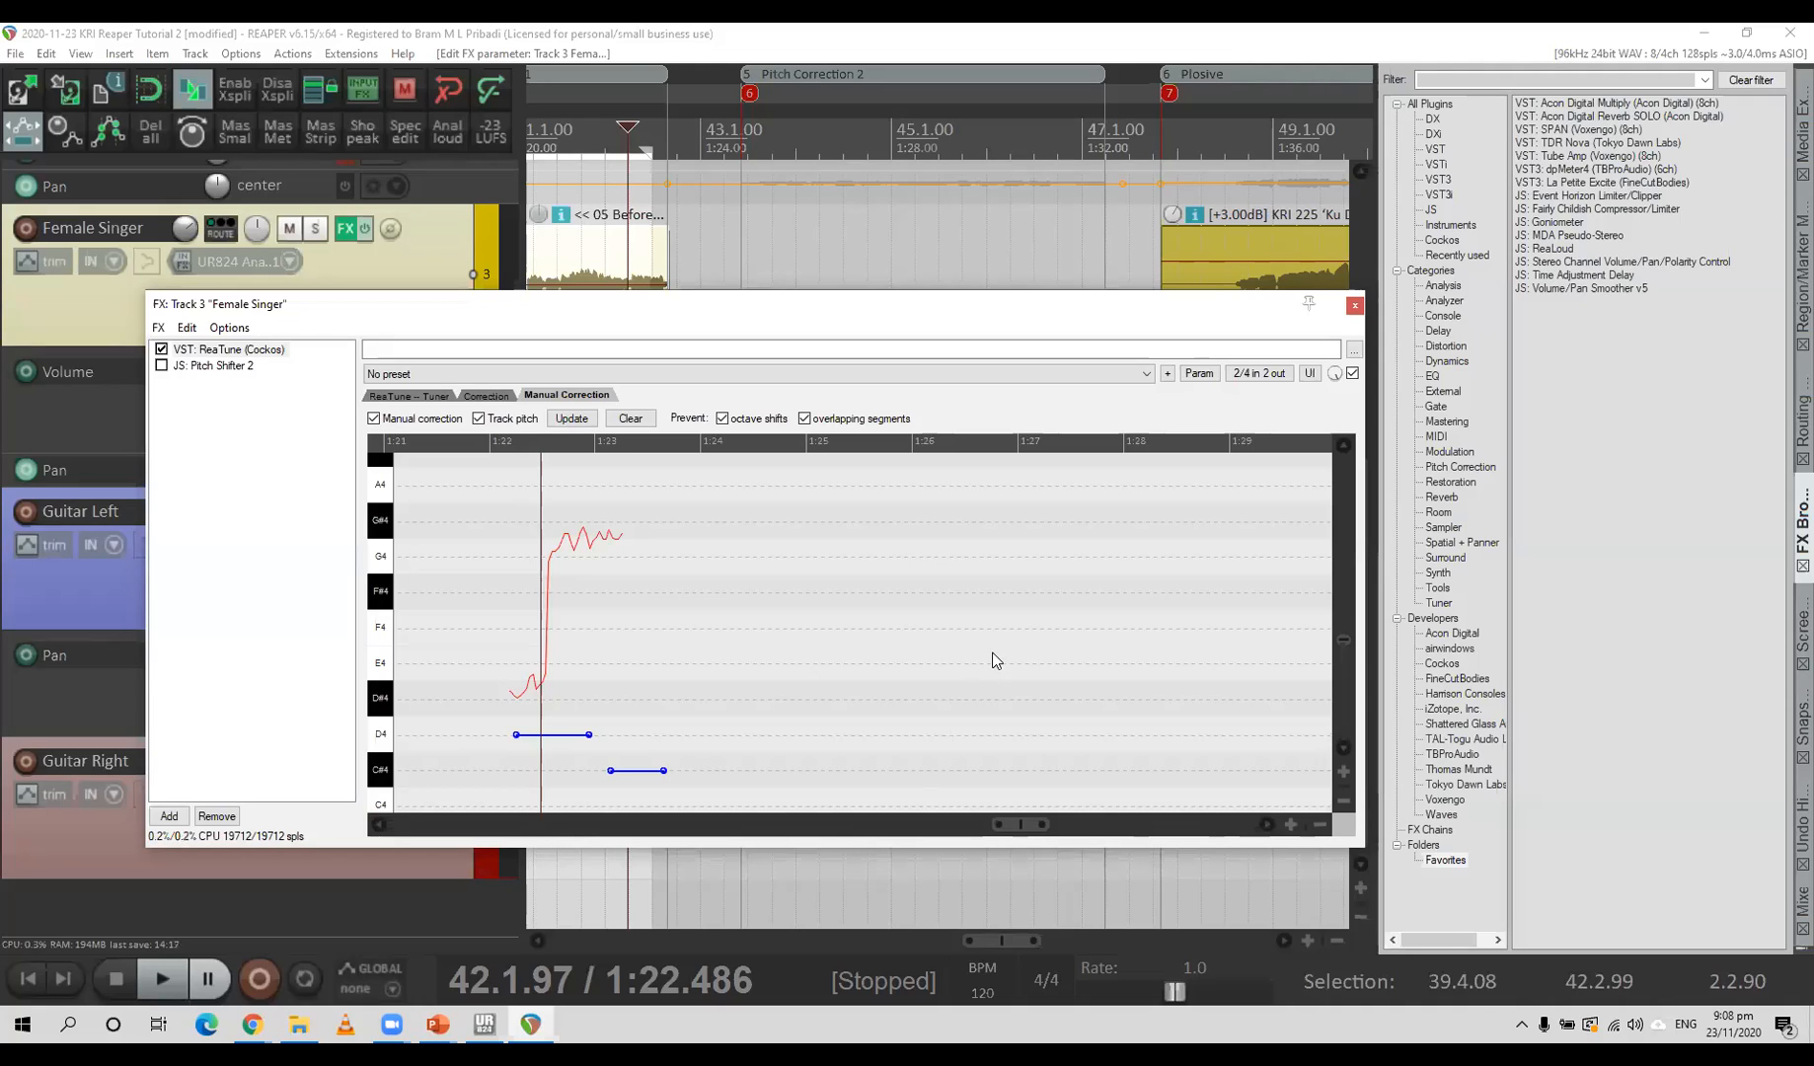
{"action": "key", "text": "Delete"}
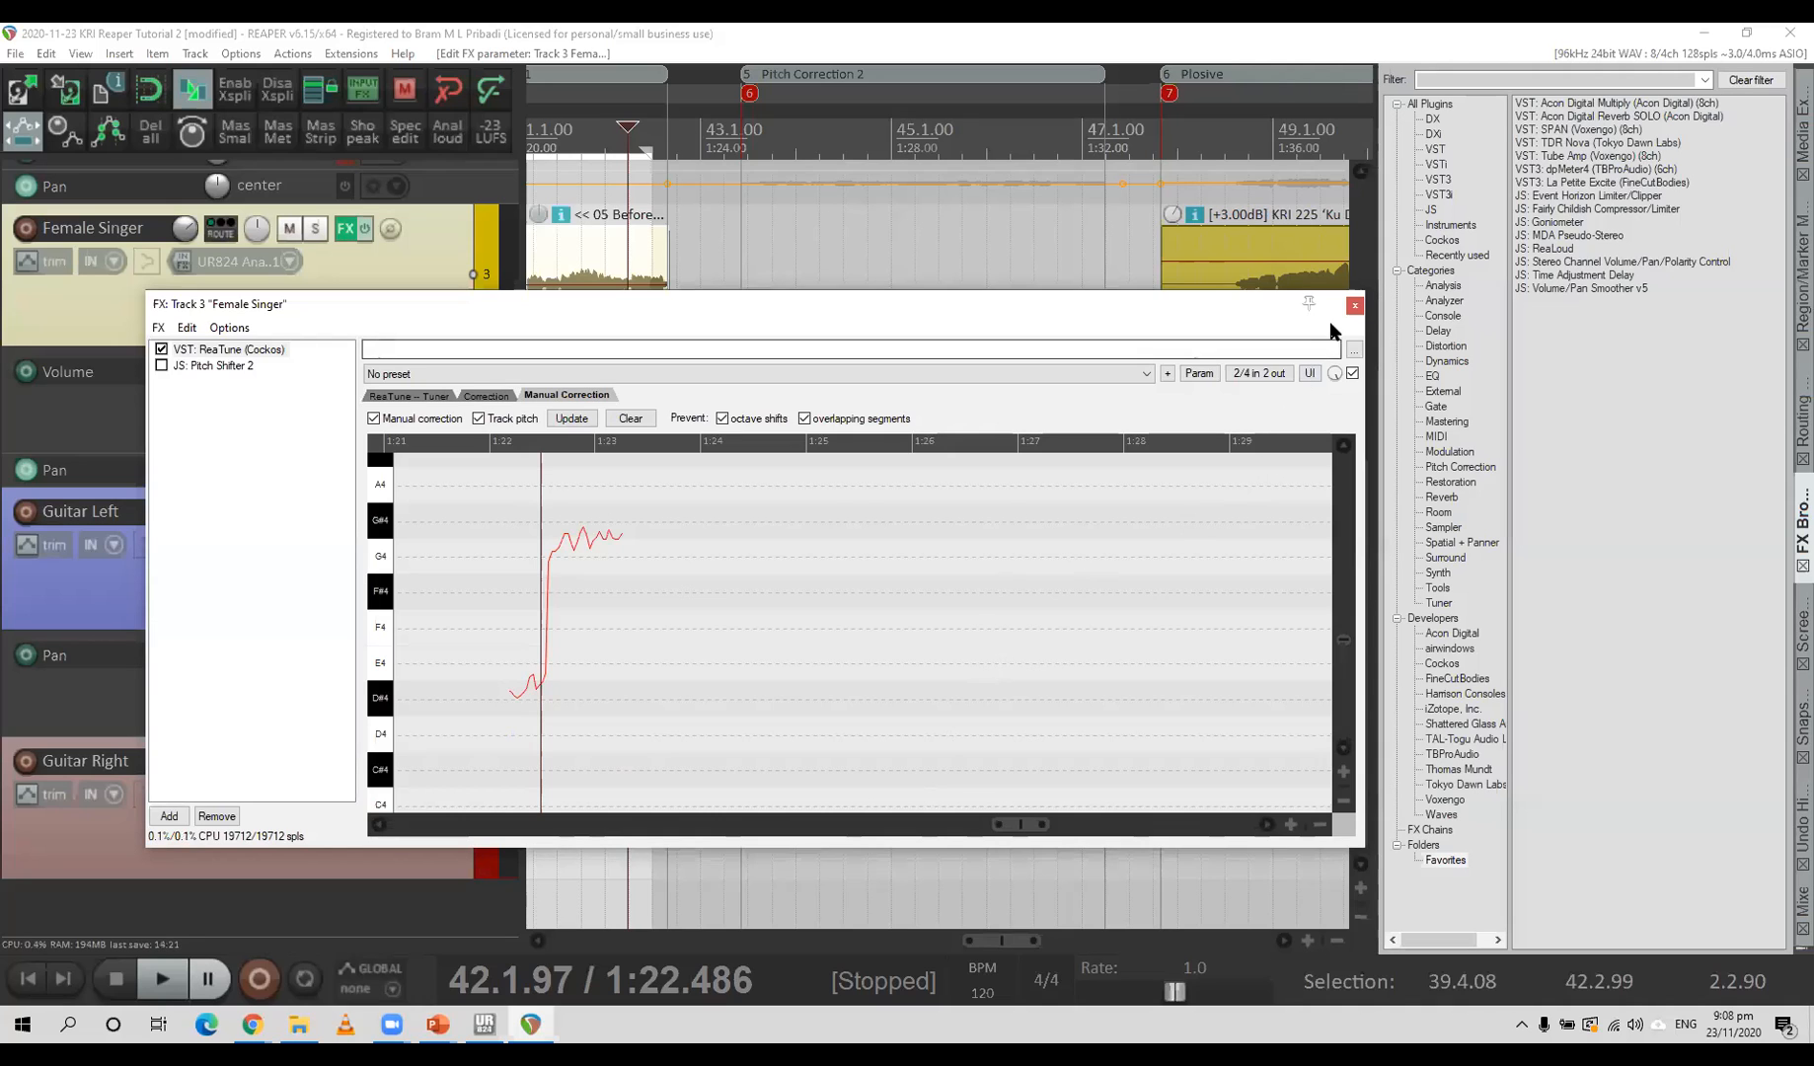
{"action": "left_click", "coordinate": [1354, 307]}
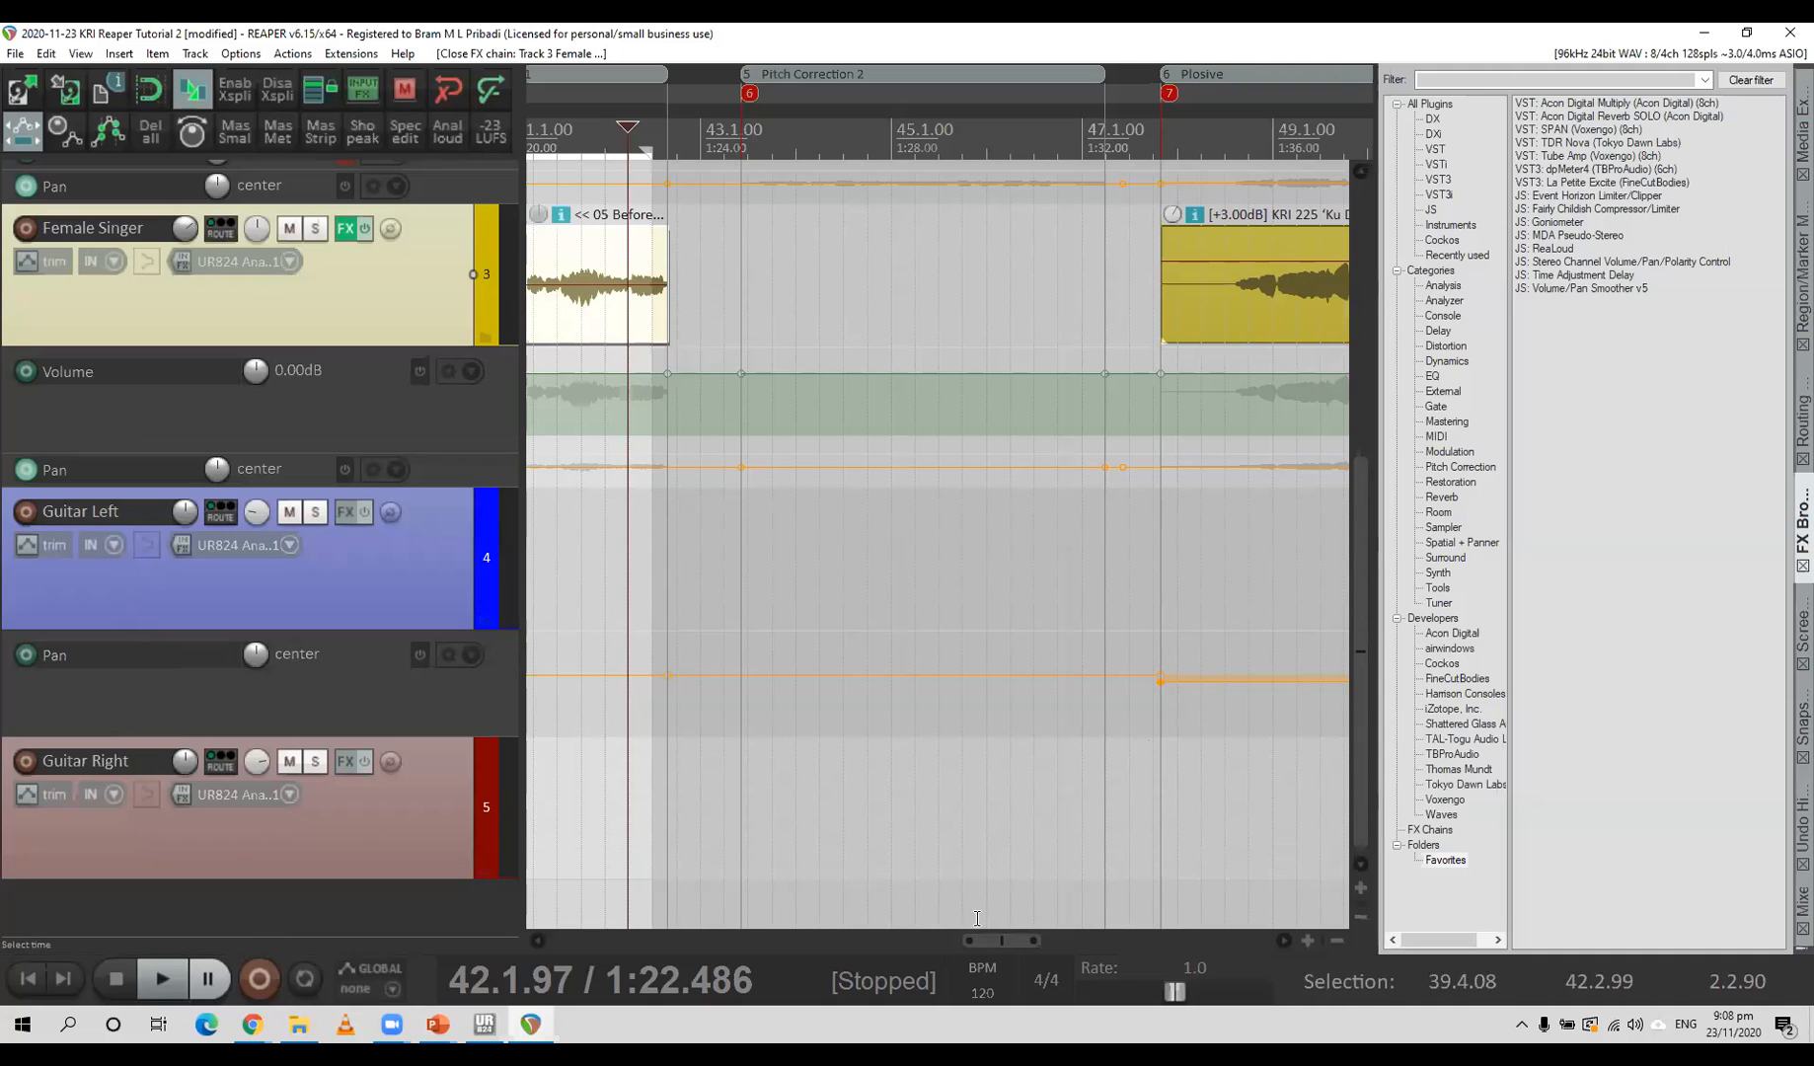
Examine which envelopes are available and shown for the Female Singer track.
{"action": "mouse_move", "coordinate": [990, 940]}
{"action": "left_mouse_down"}
{"action": "mouse_move", "coordinate": [1095, 950]}
{"action": "mouse_move", "coordinate": [1058, 944]}
{"action": "left_mouse_up"}
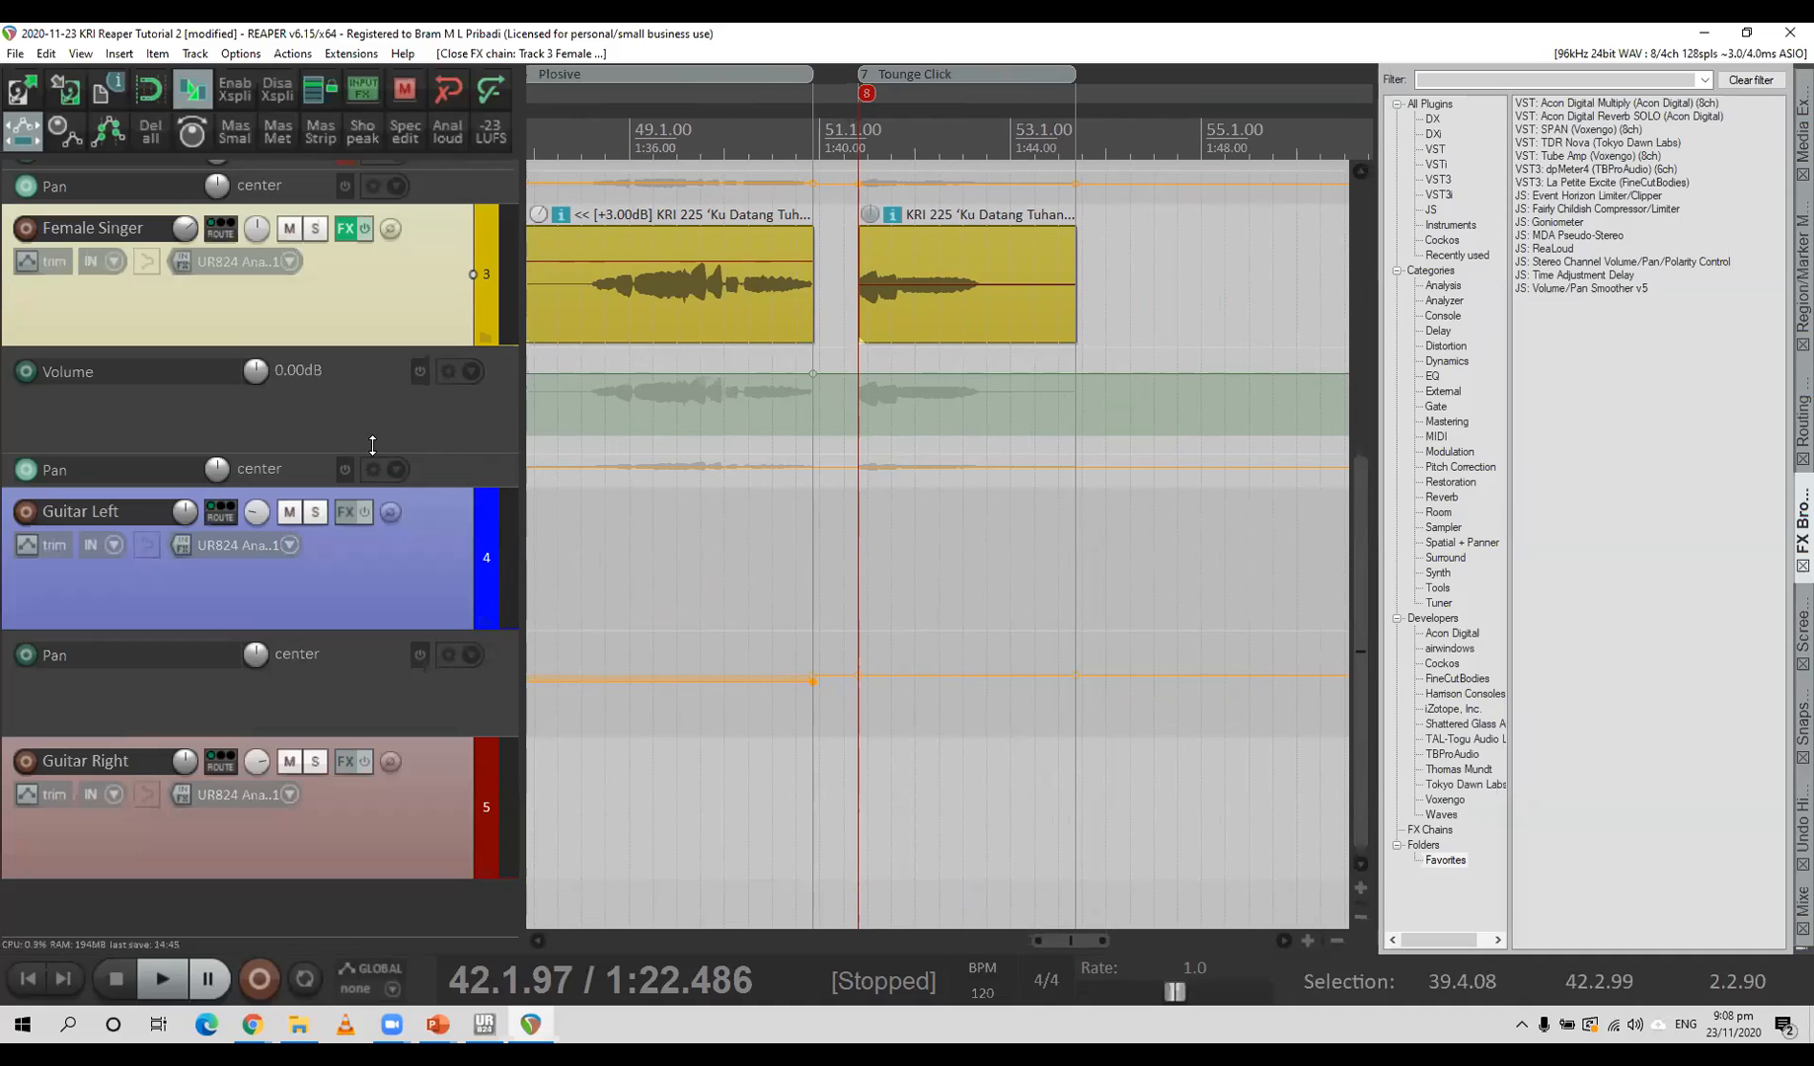
{"action": "left_click", "coordinate": [34, 266]}
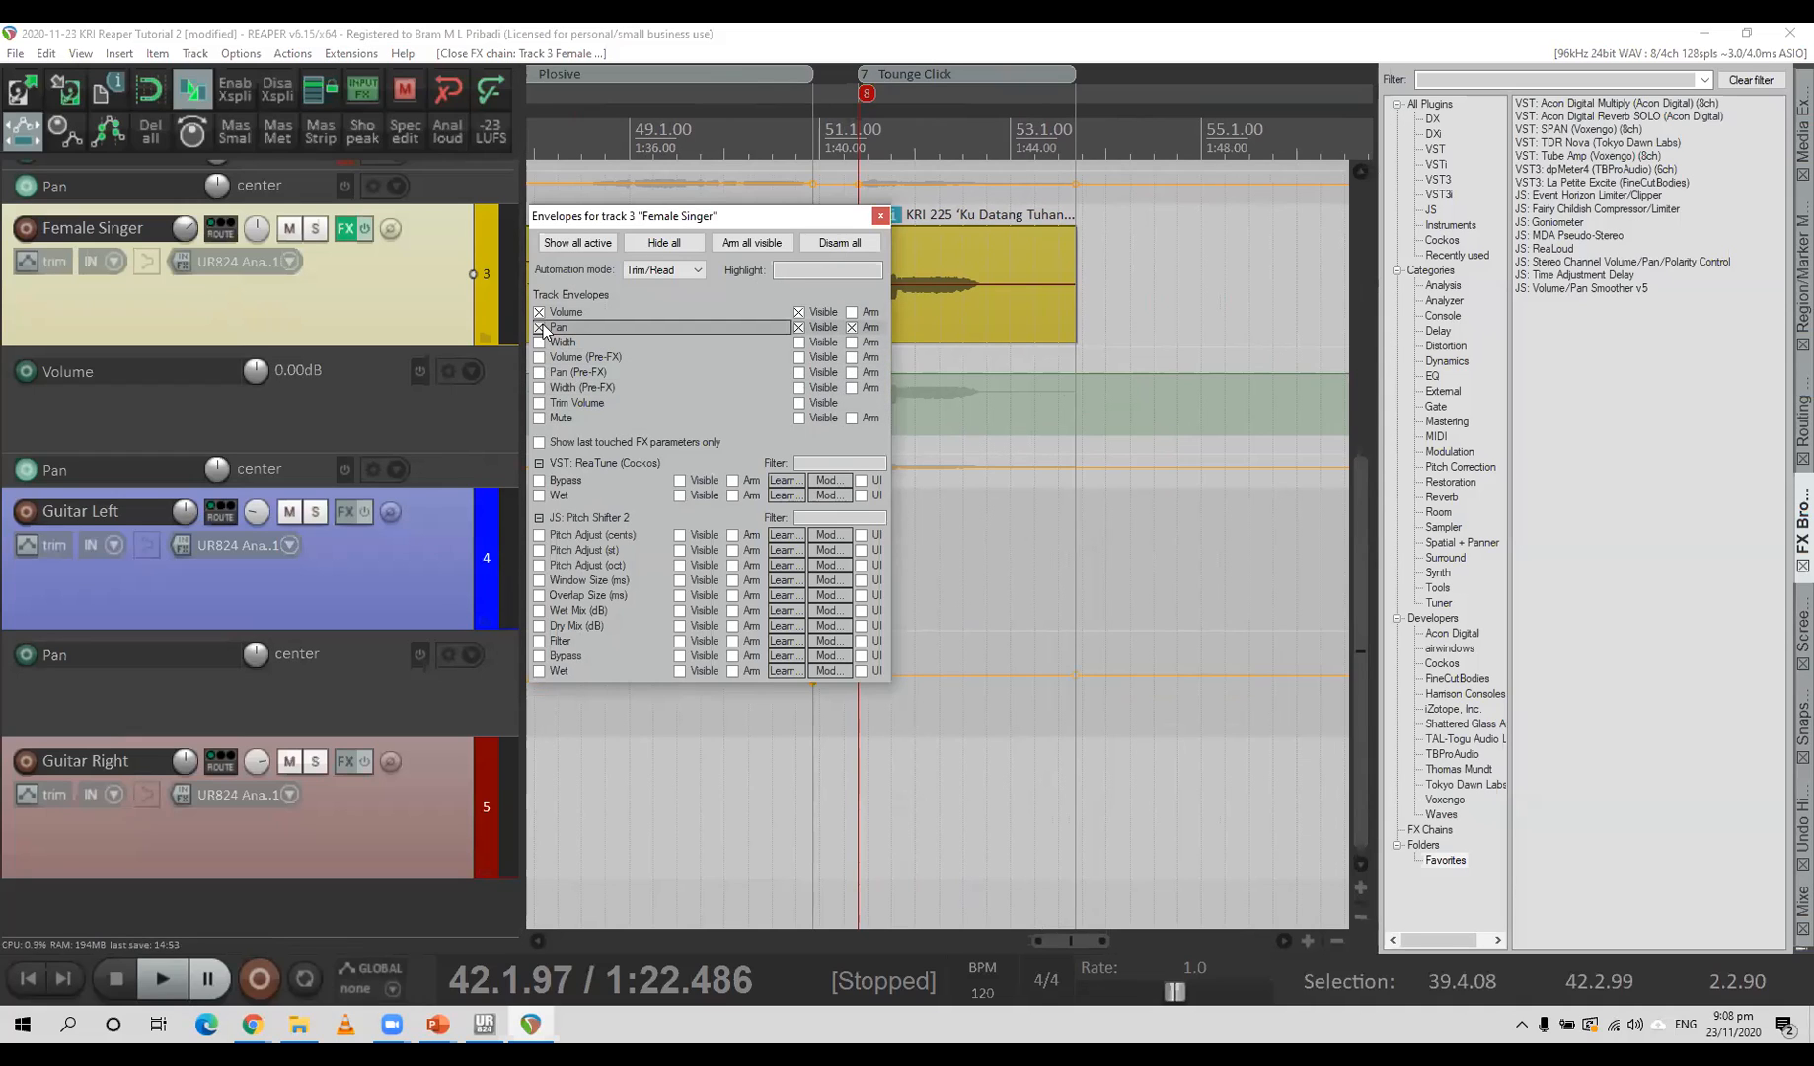
{"action": "left_click", "coordinate": [878, 216]}
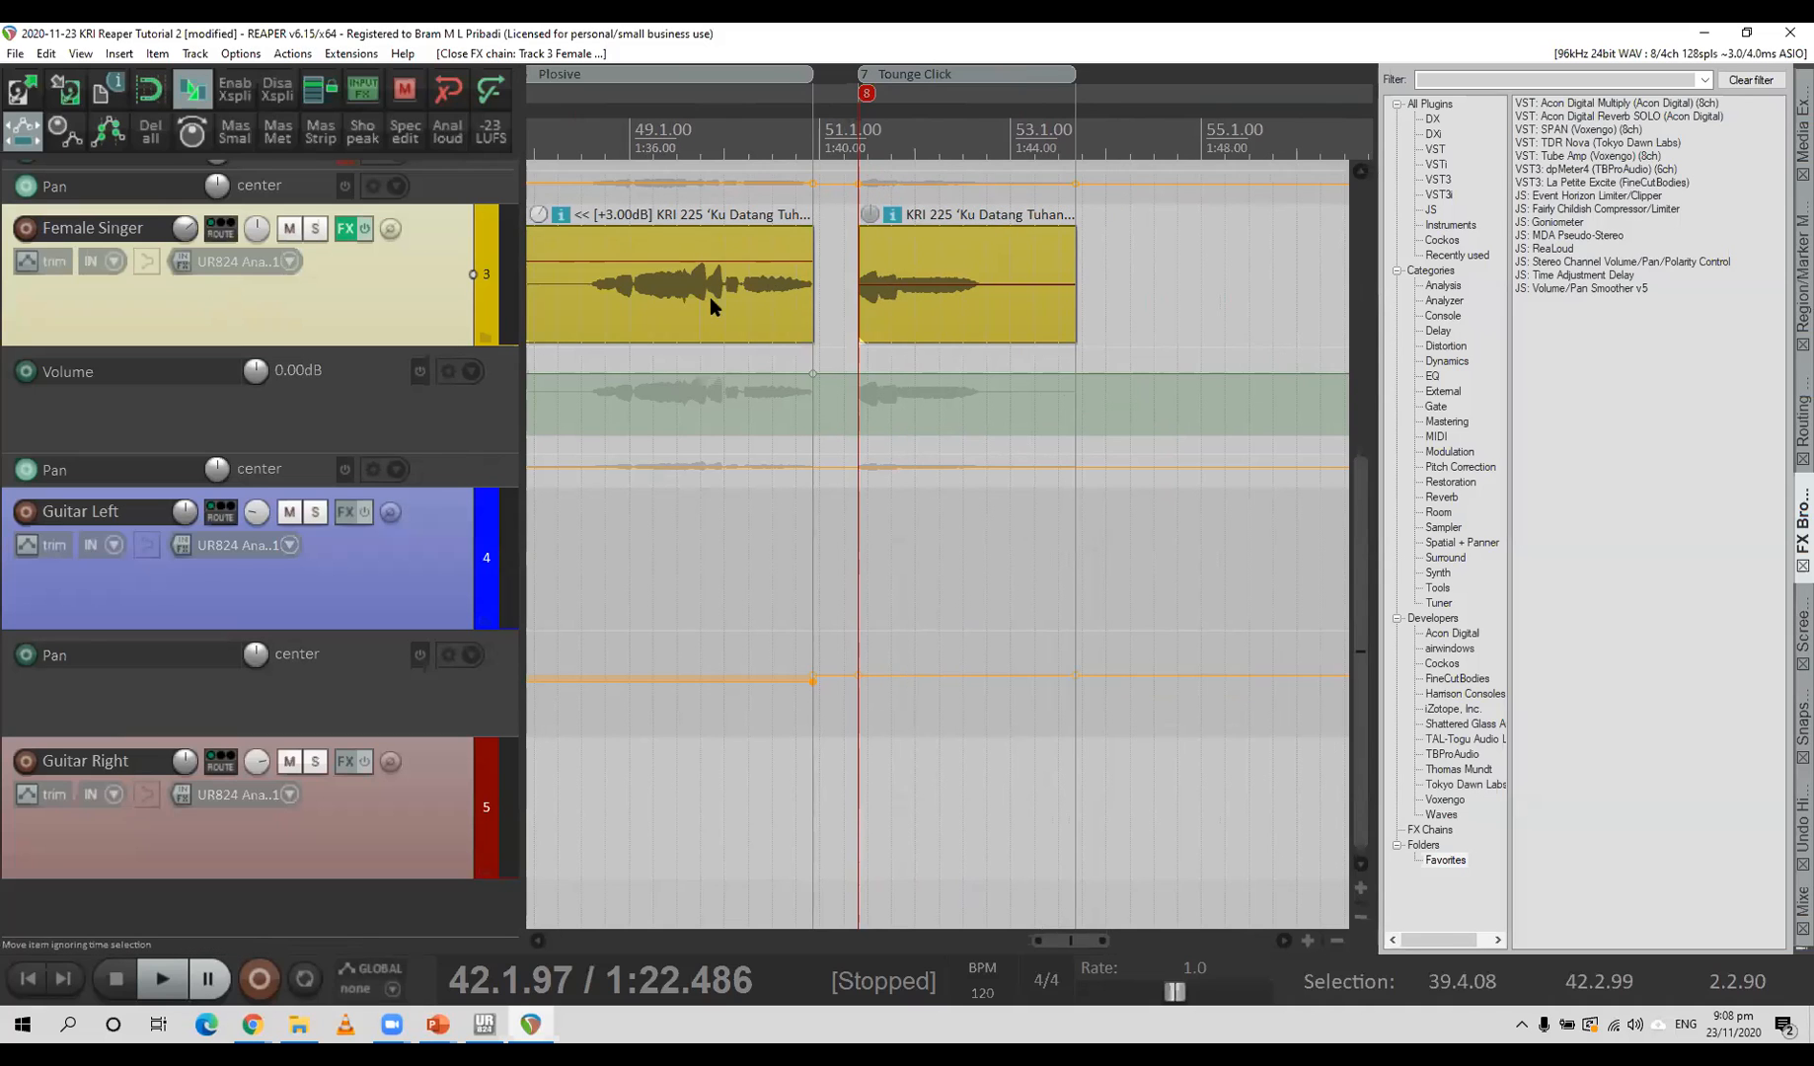
Draw freehand Pan automation swinging from left to right under the Female Singer's KRI 242 item and play it from 34.4.53.
{"action": "scroll", "coordinate": [718, 299], "scroll_direction": "down", "scroll_amount": 5}
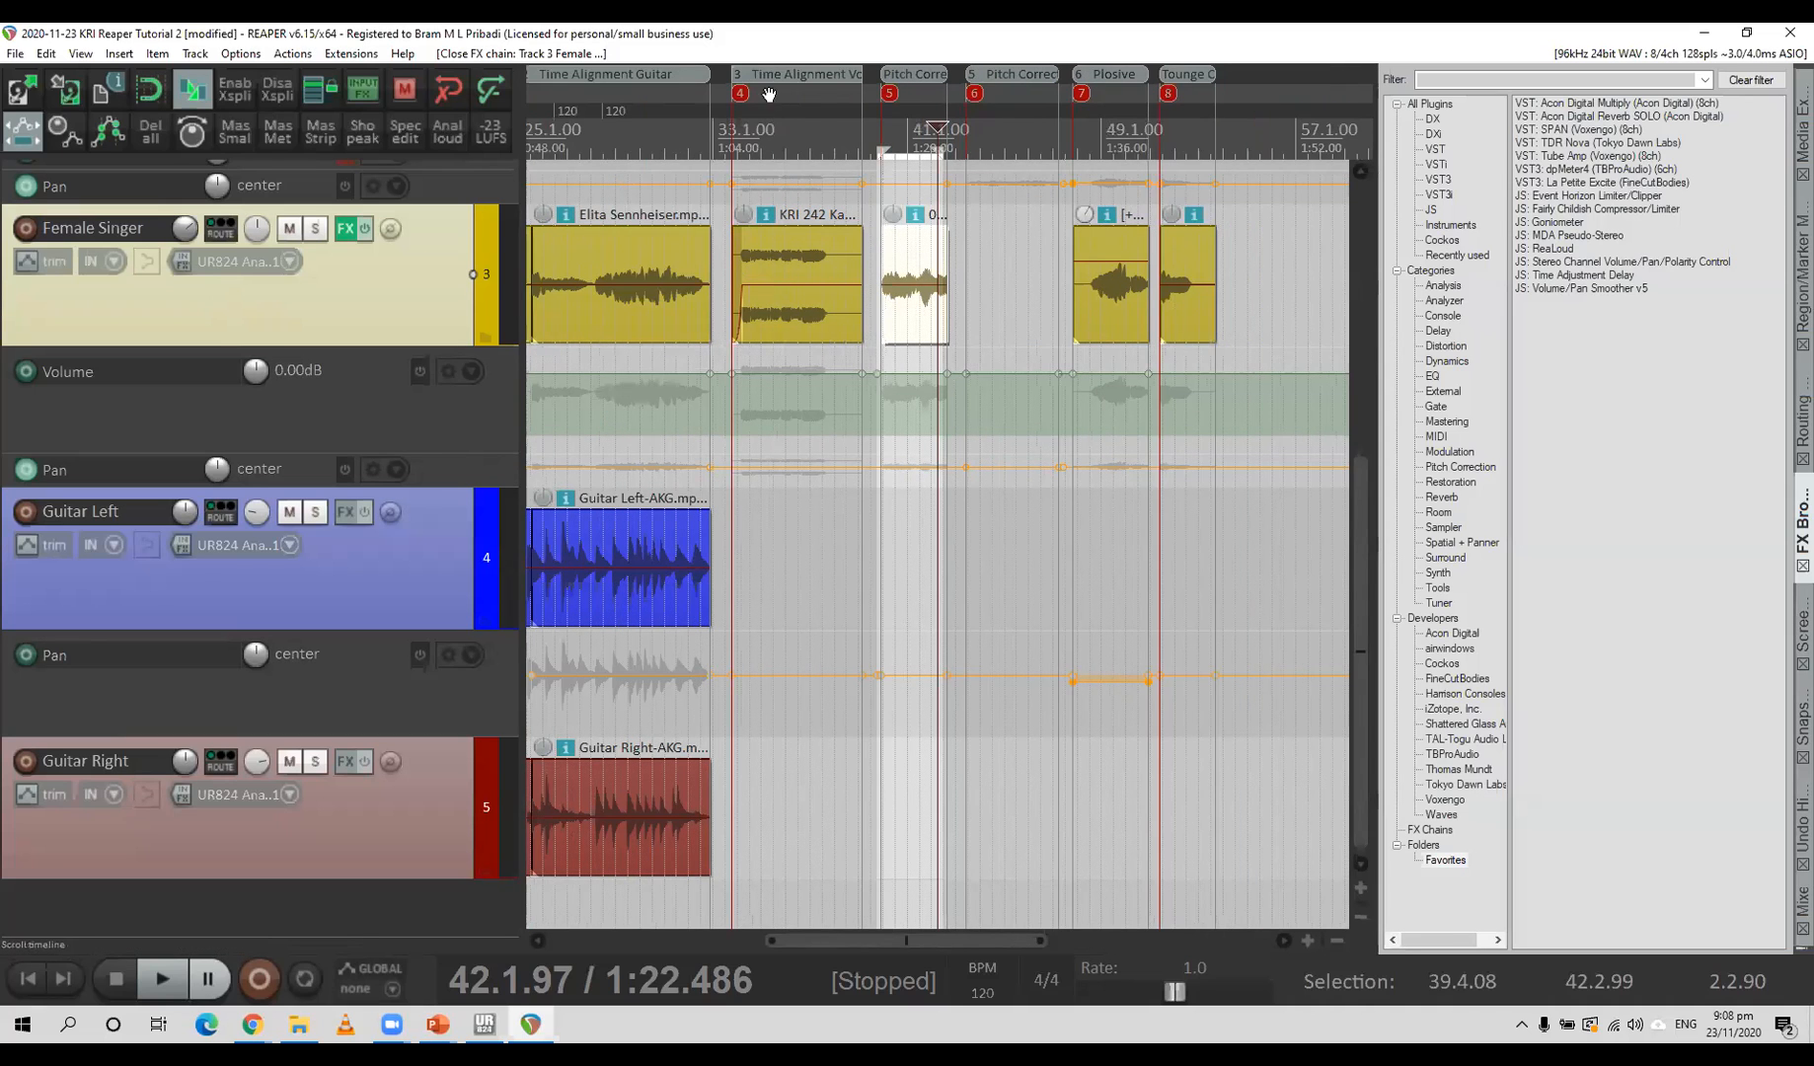
{"action": "left_click", "coordinate": [757, 128]}
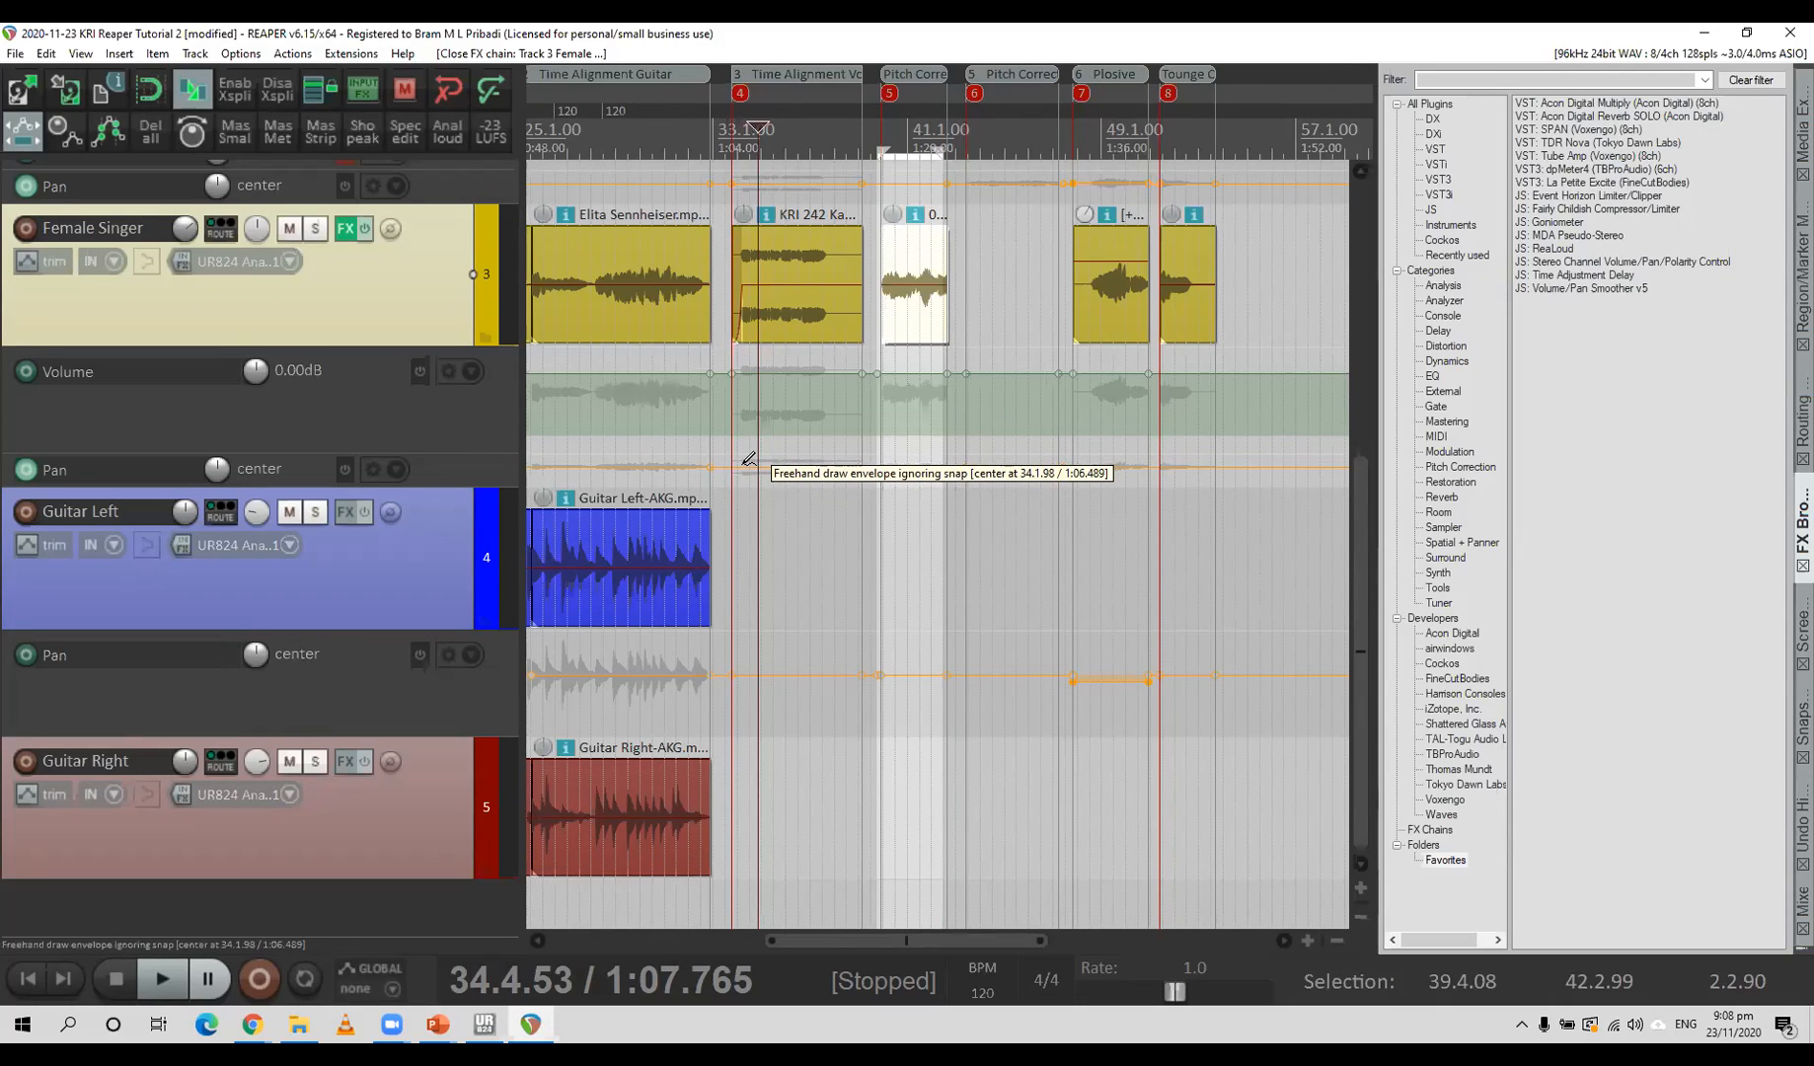
{"action": "left_click_drag", "start_coordinate": [749, 462], "coordinate": [834, 466]}
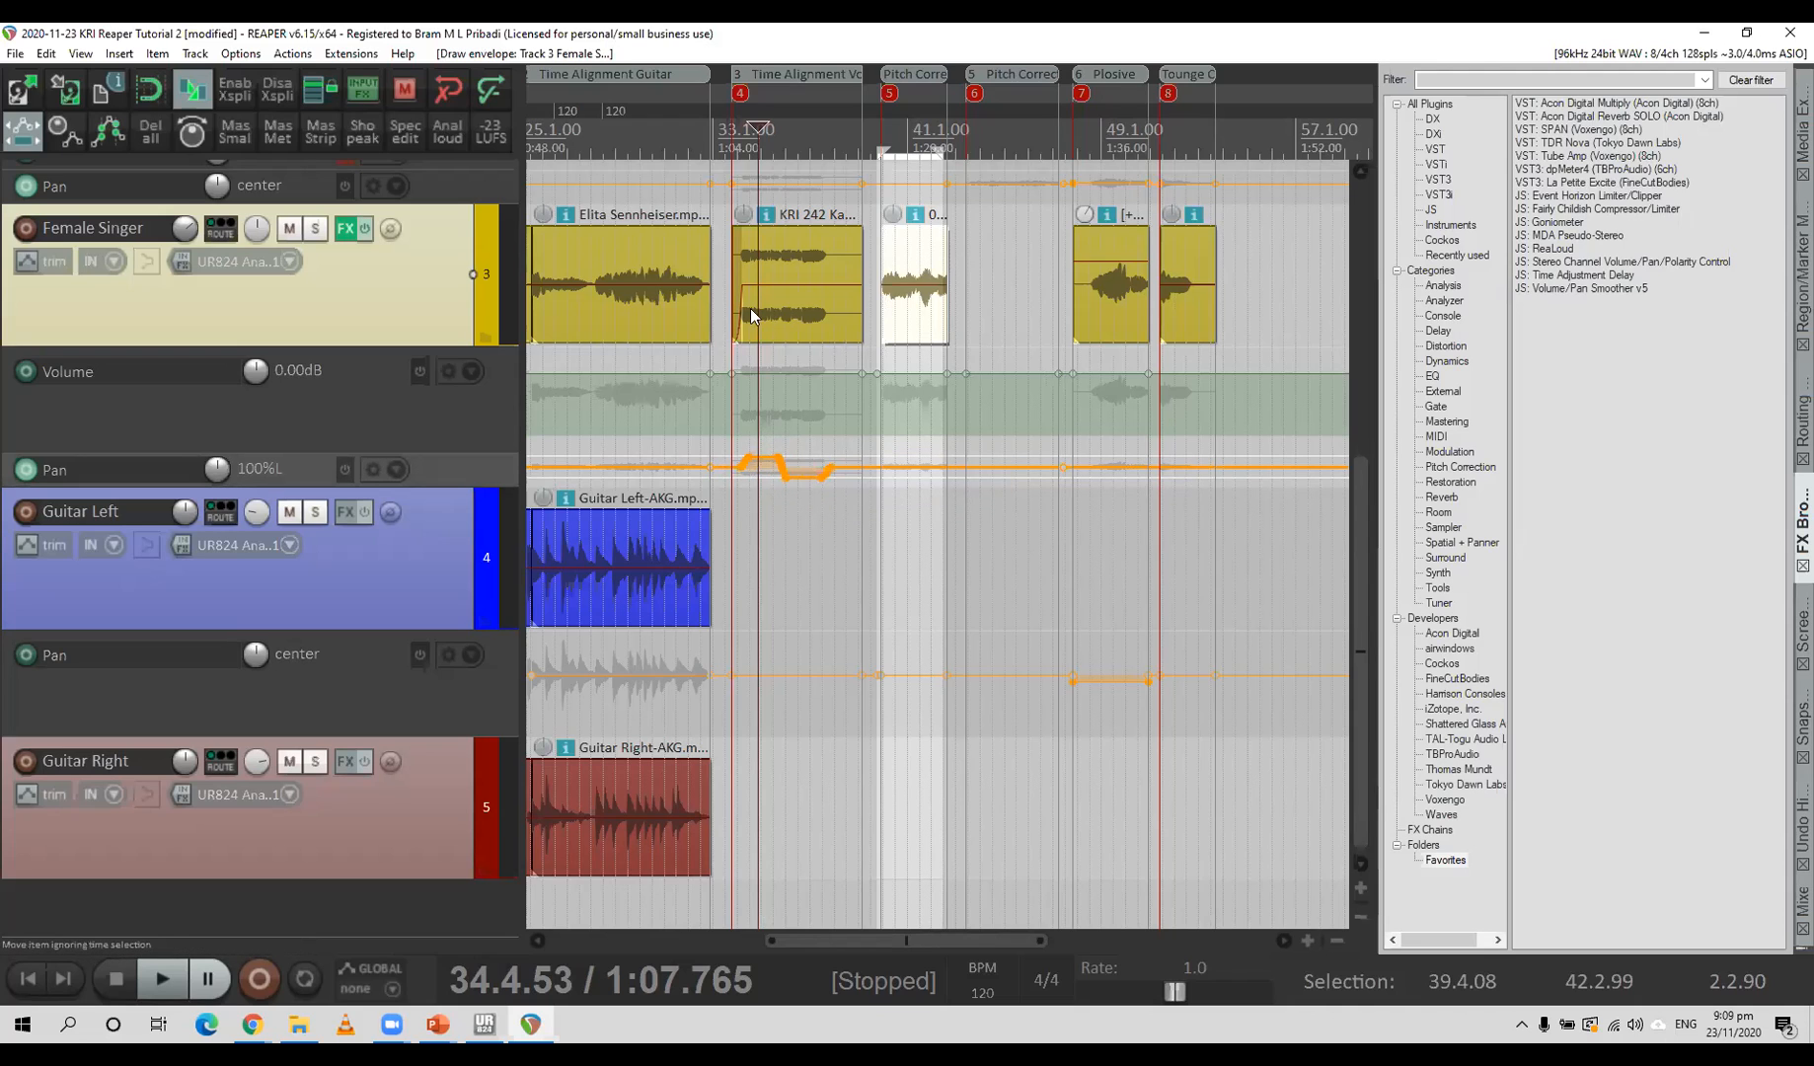
{"action": "key", "text": "space"}
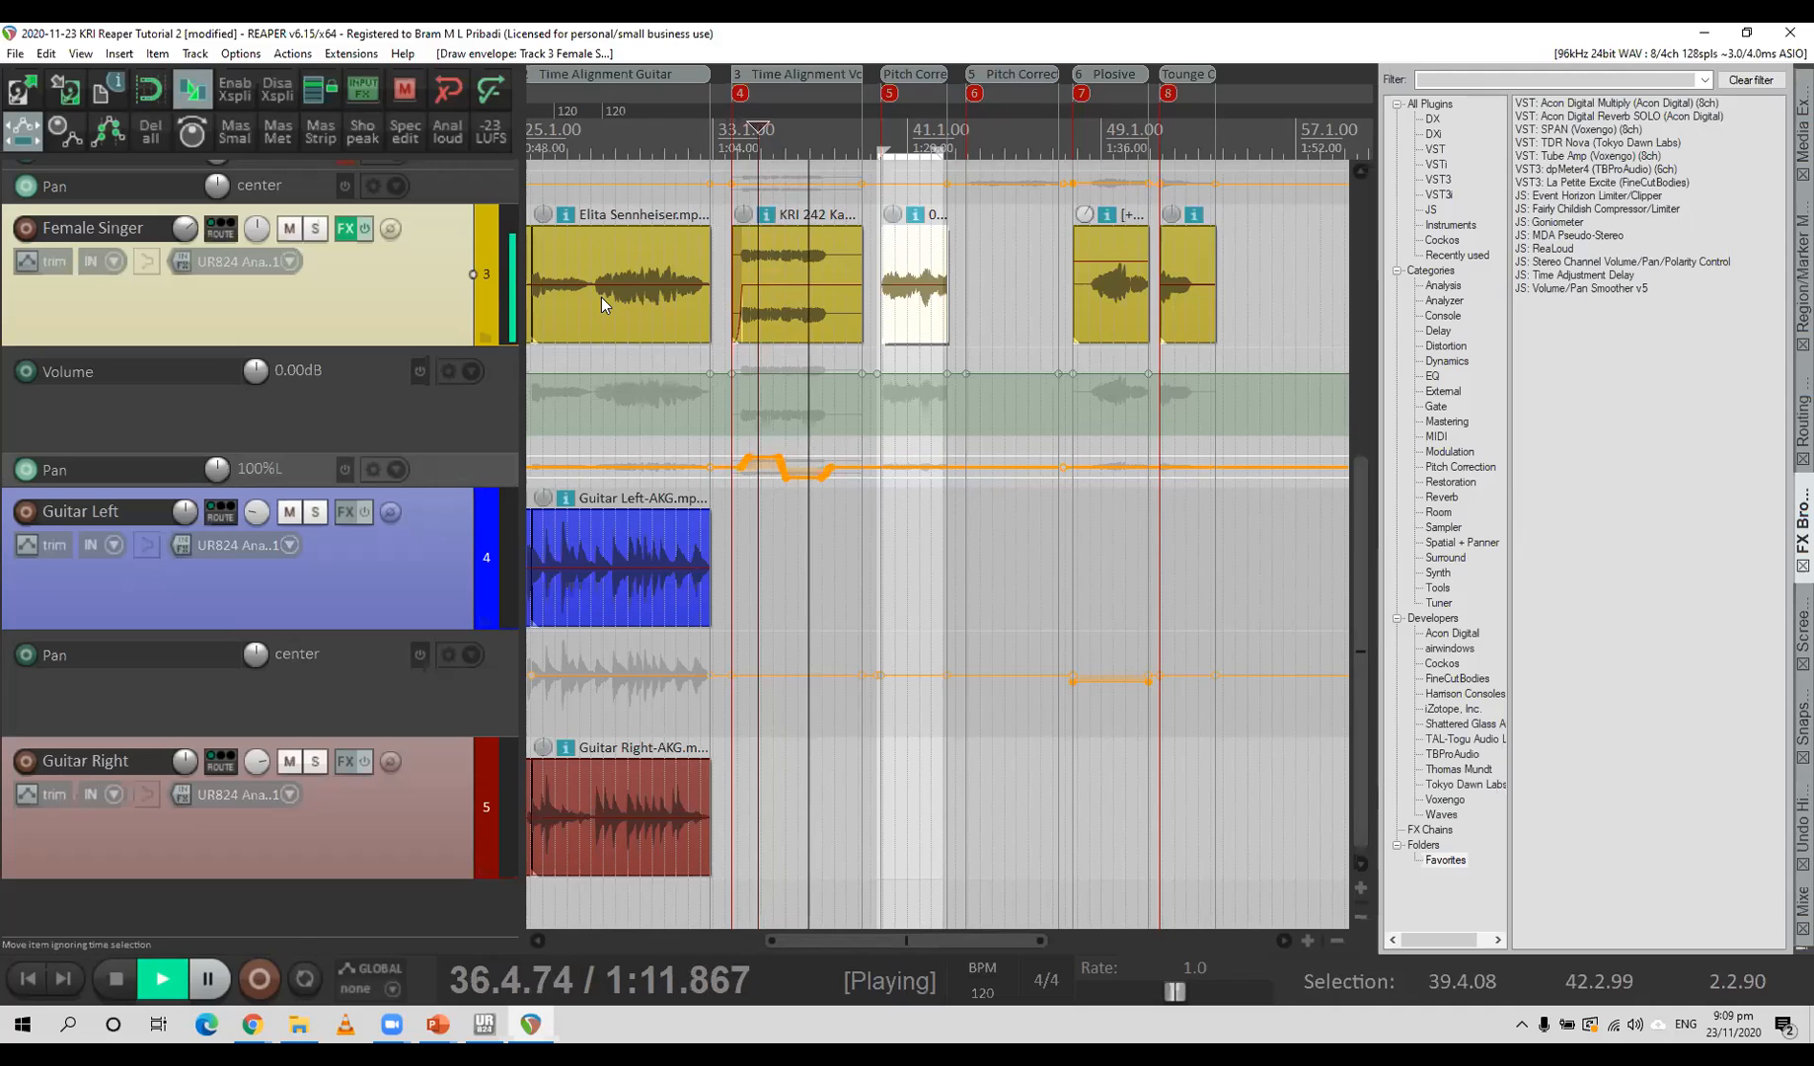
{"action": "key", "text": "space"}
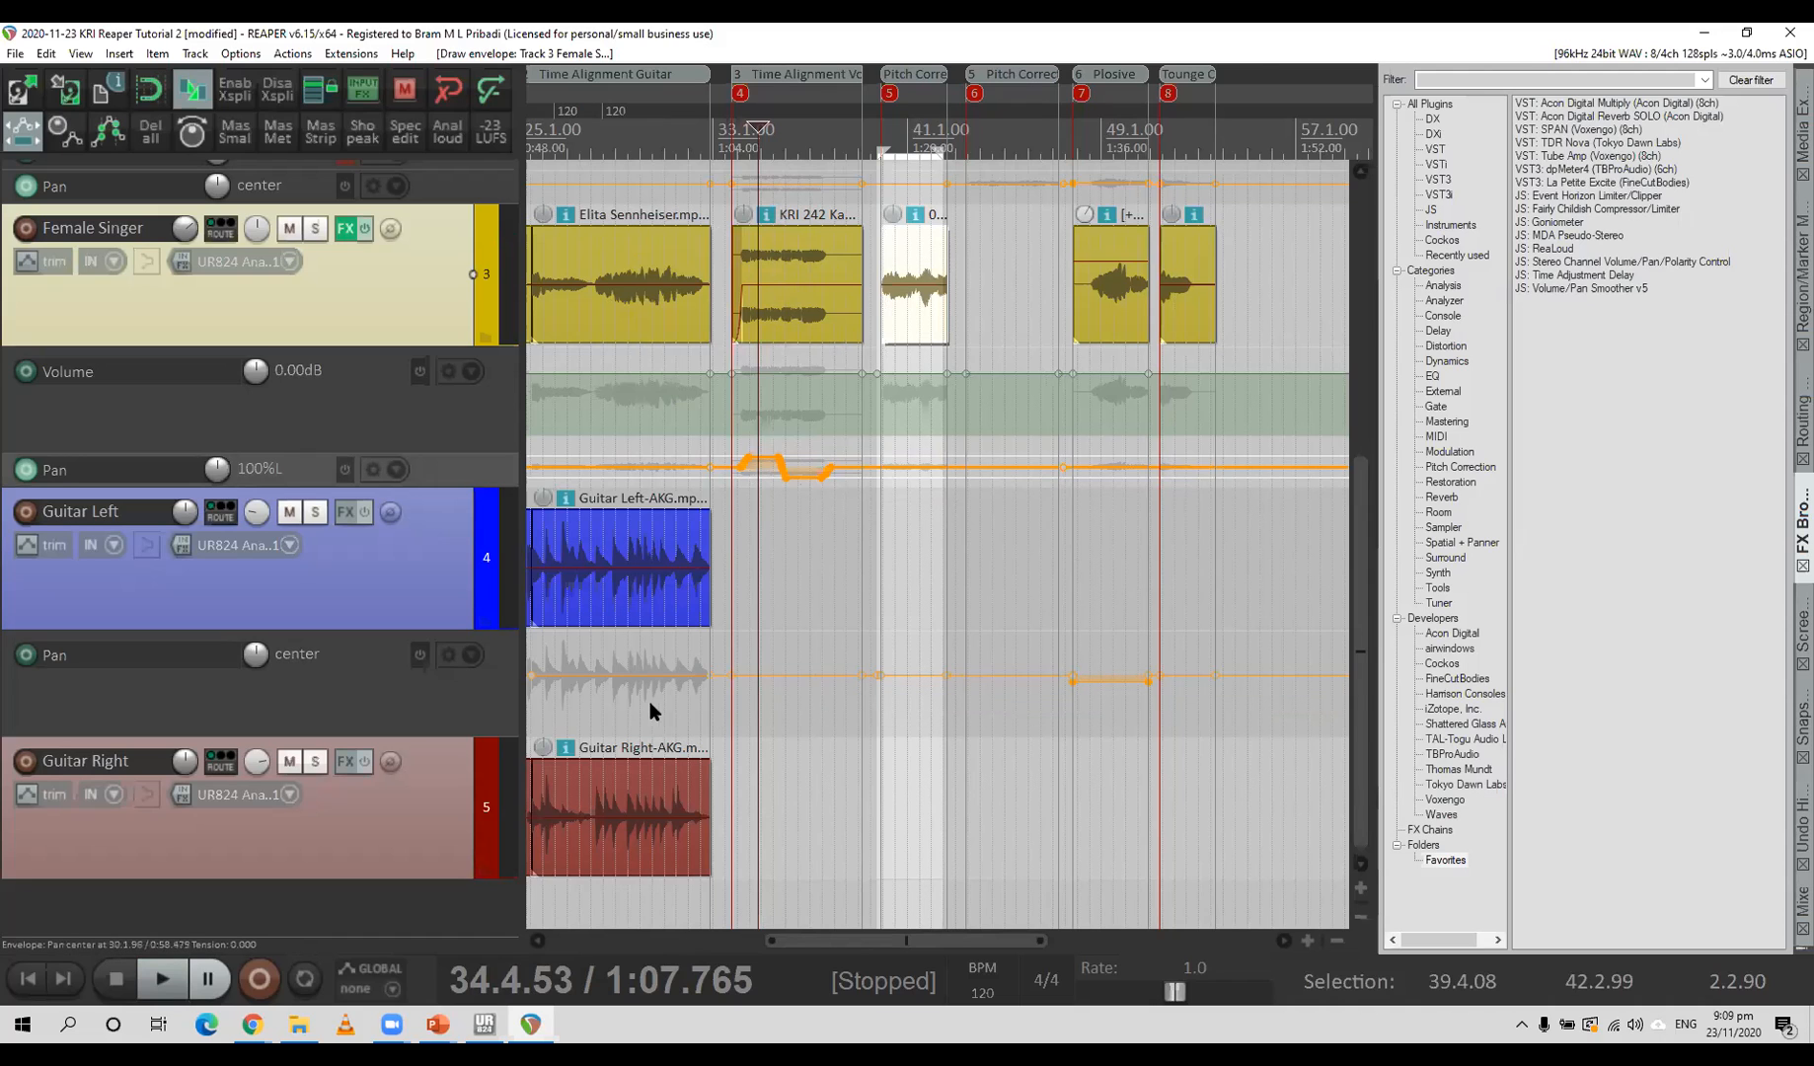
{"action": "scroll", "coordinate": [619, 703], "scroll_direction": "down", "scroll_amount": 2}
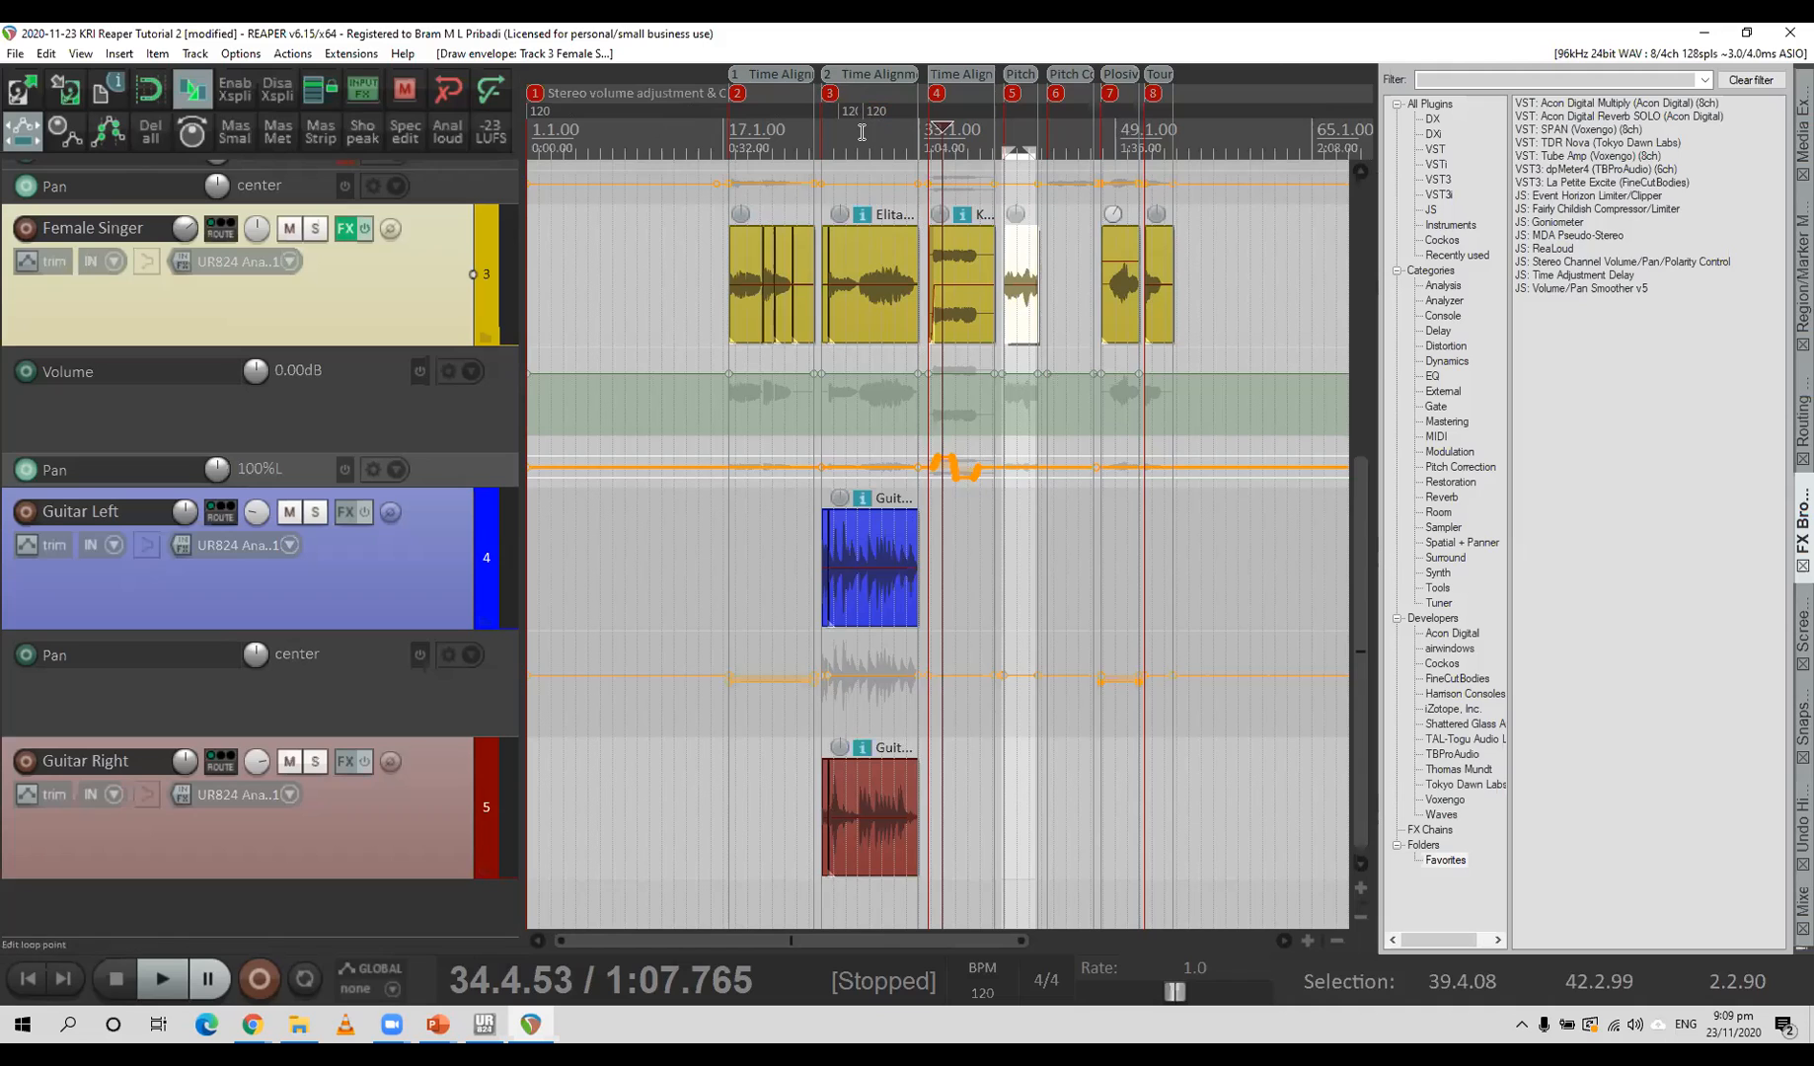
Set the time selection from 28.3.31 to 32.3.34, insert four points on Guitar Left's Pan envelope there and shift that section towards the right channel.
{"action": "left_click_drag", "start_coordinate": [866, 140], "coordinate": [915, 136]}
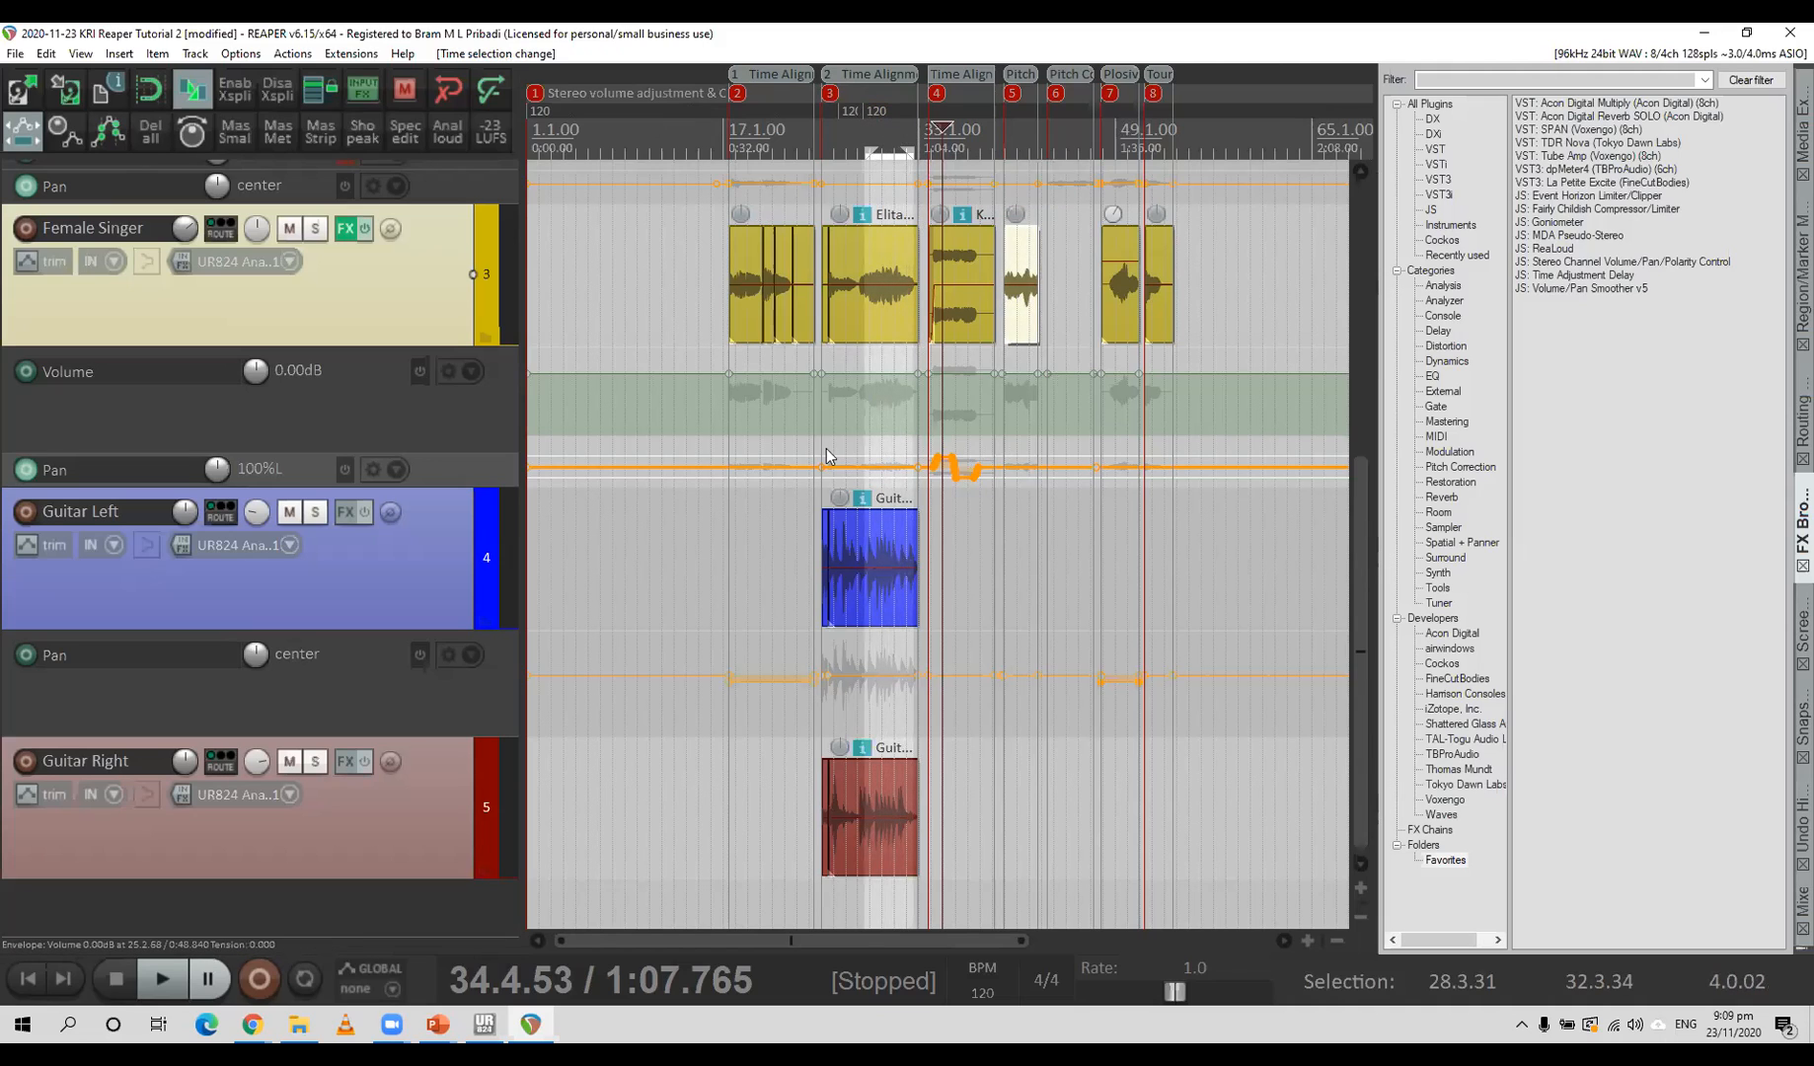
{"action": "left_click", "coordinate": [892, 676]}
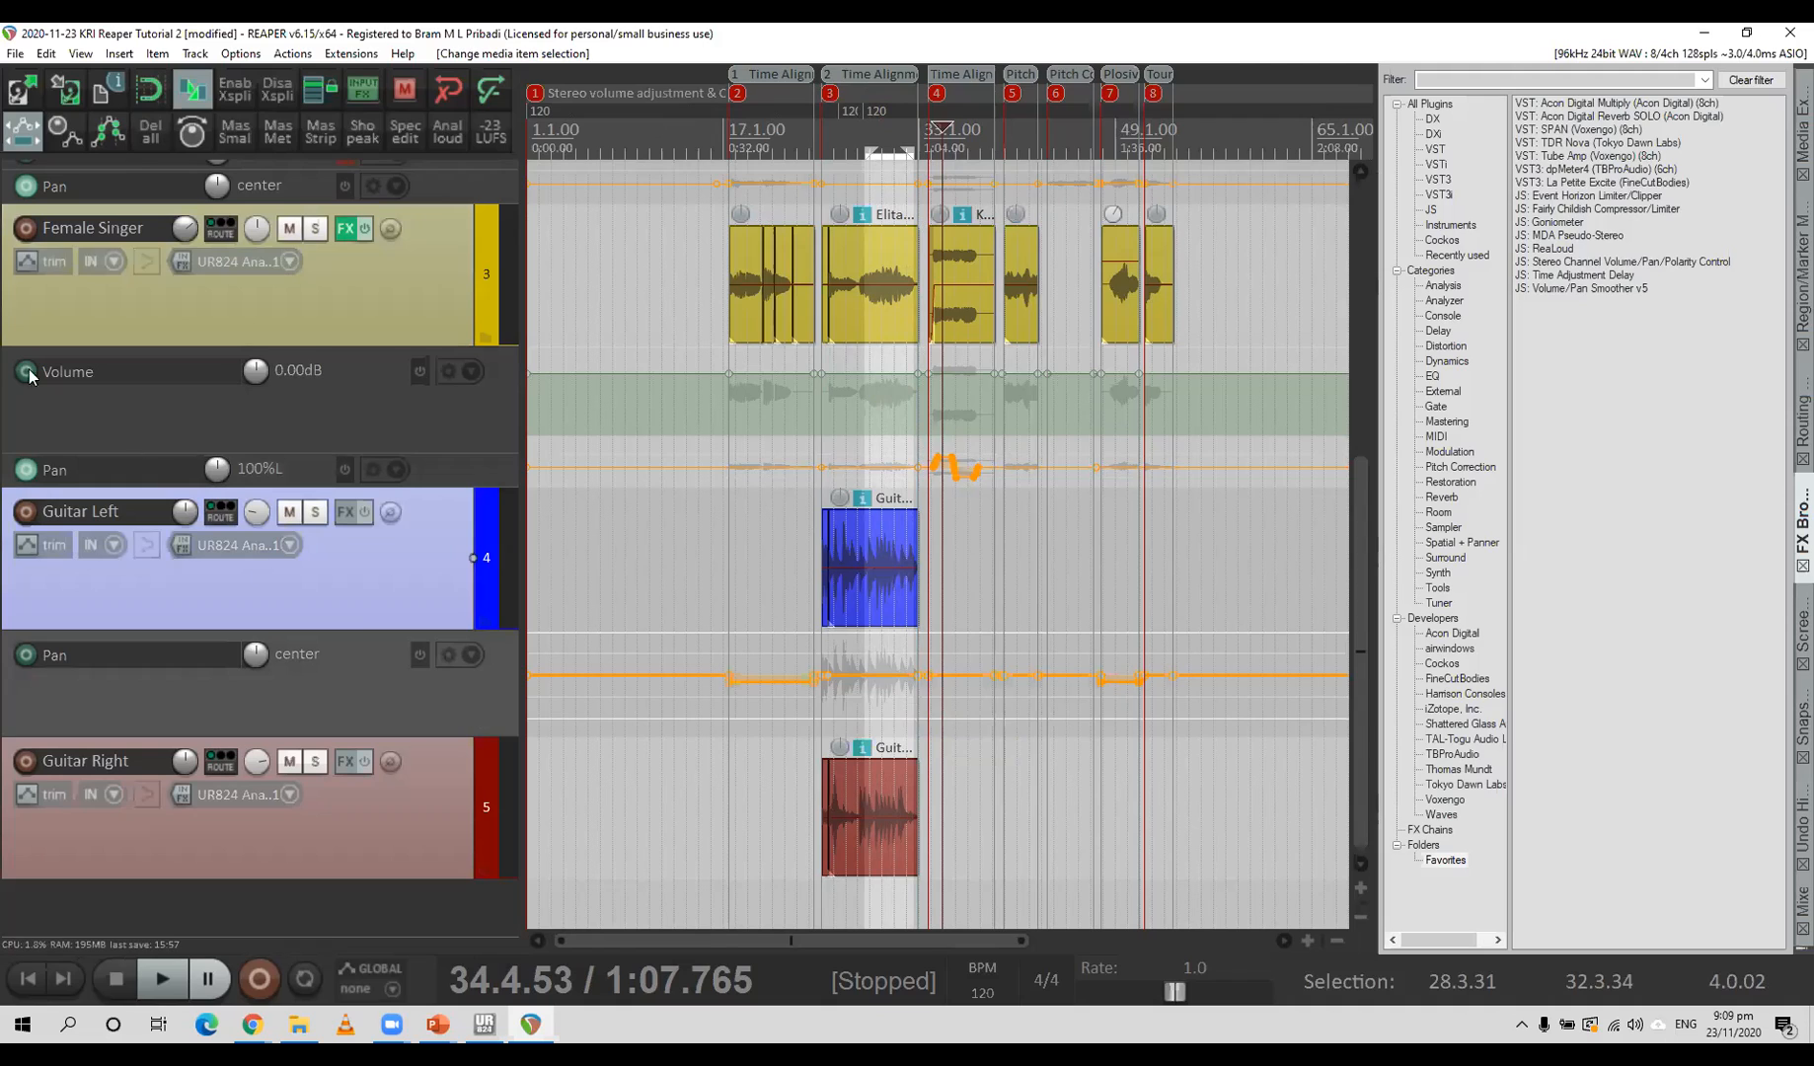
{"action": "left_click", "coordinate": [109, 133]}
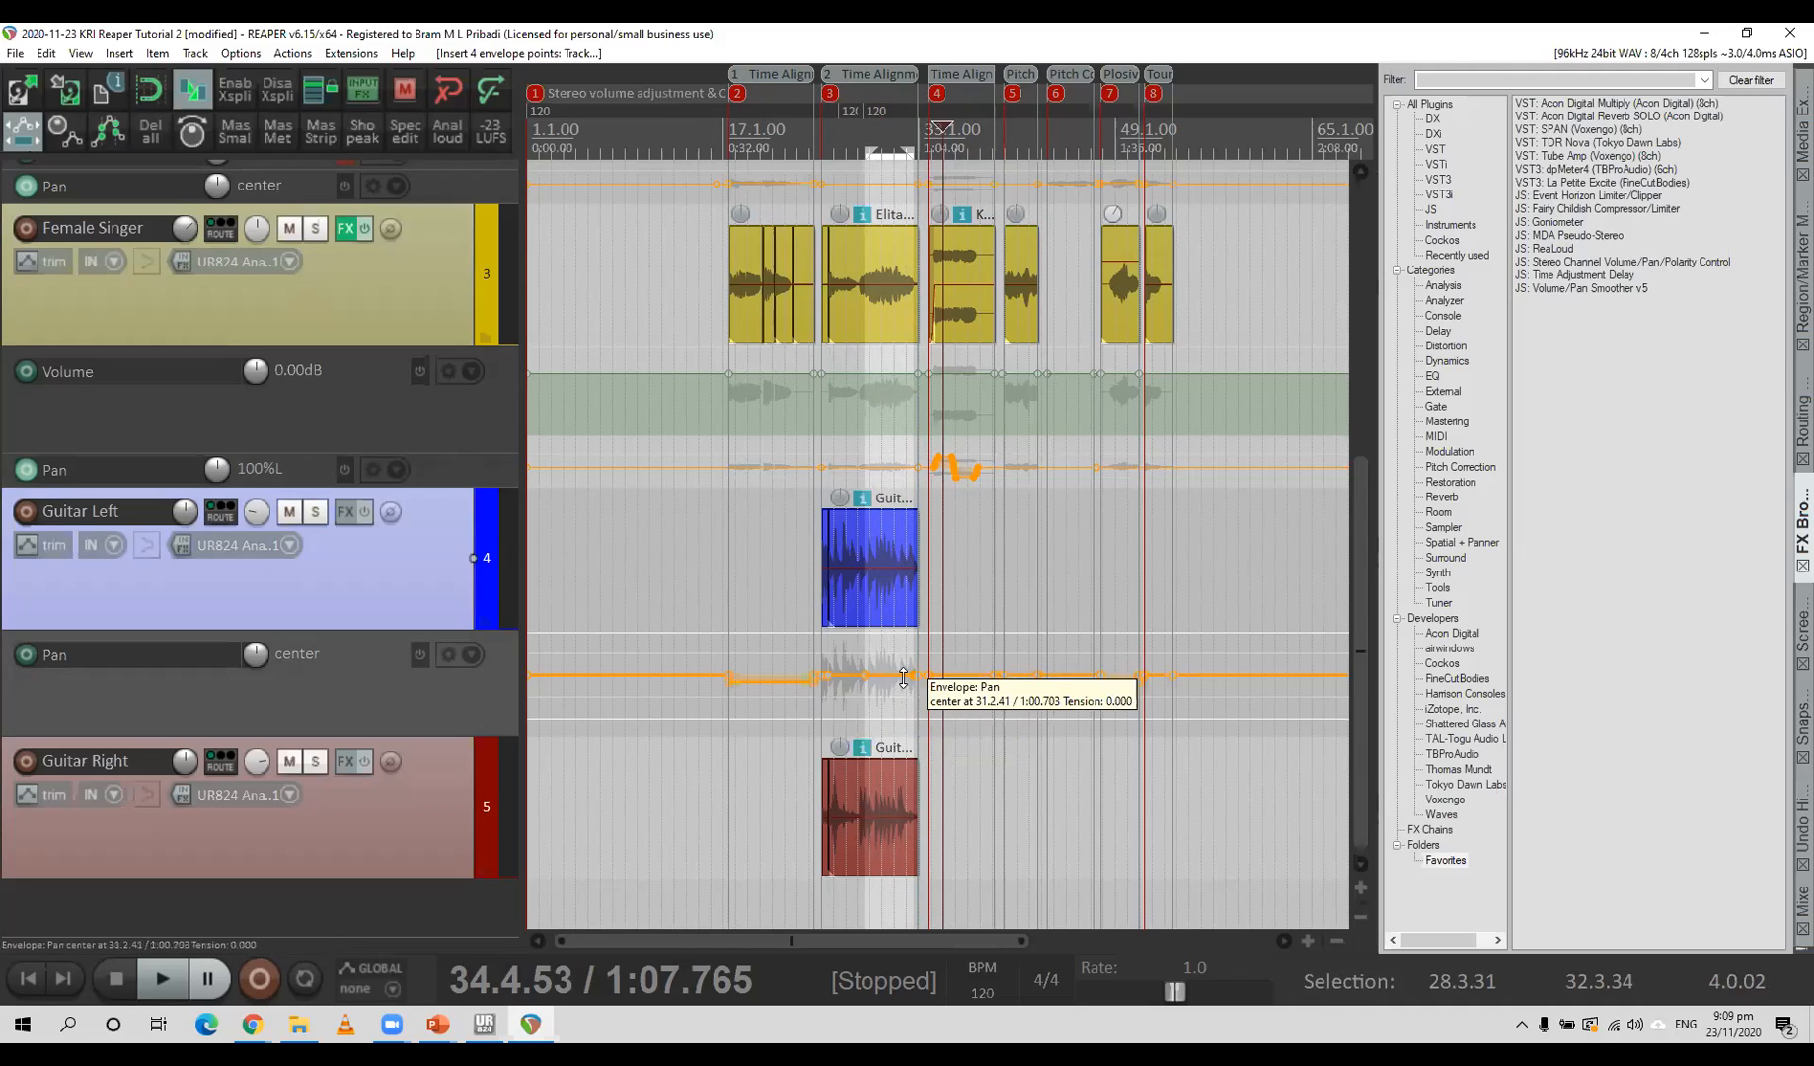
{"action": "left_click_drag", "start_coordinate": [890, 678], "coordinate": [890, 639]}
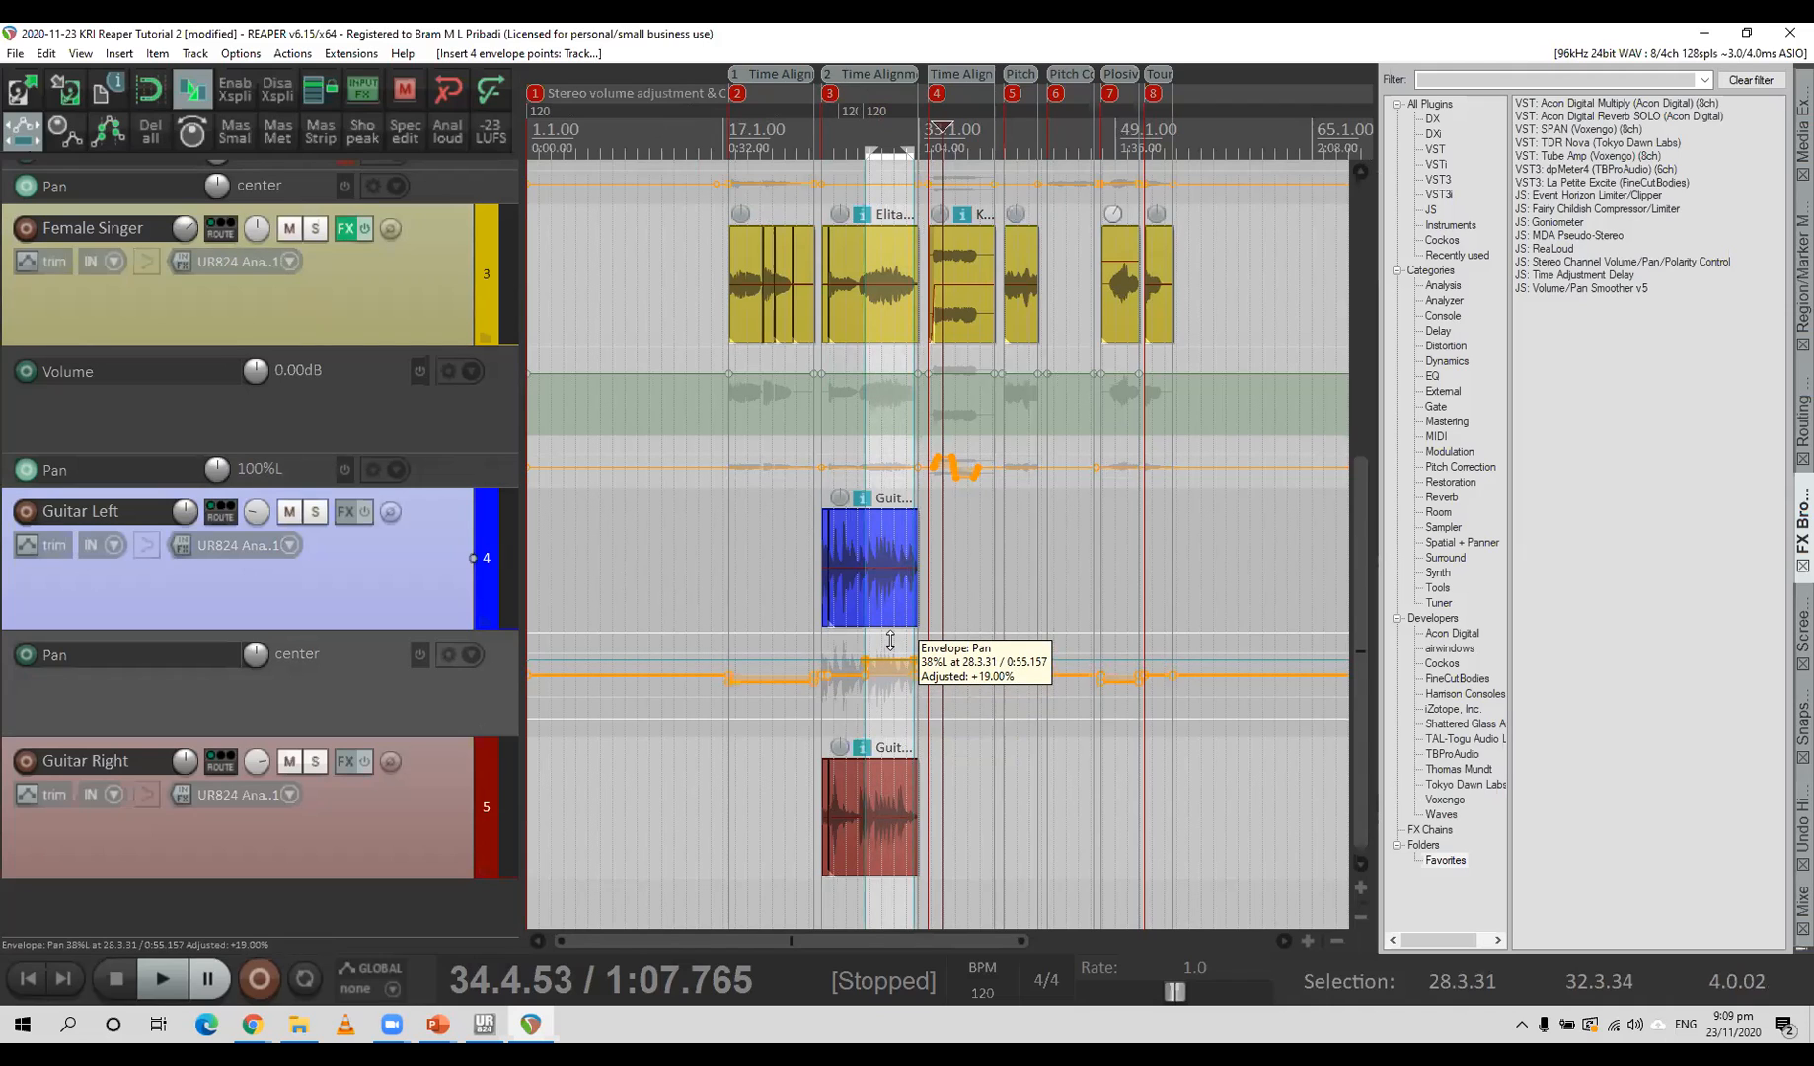
{"action": "left_click_drag", "start_coordinate": [890, 639], "coordinate": [893, 712]}
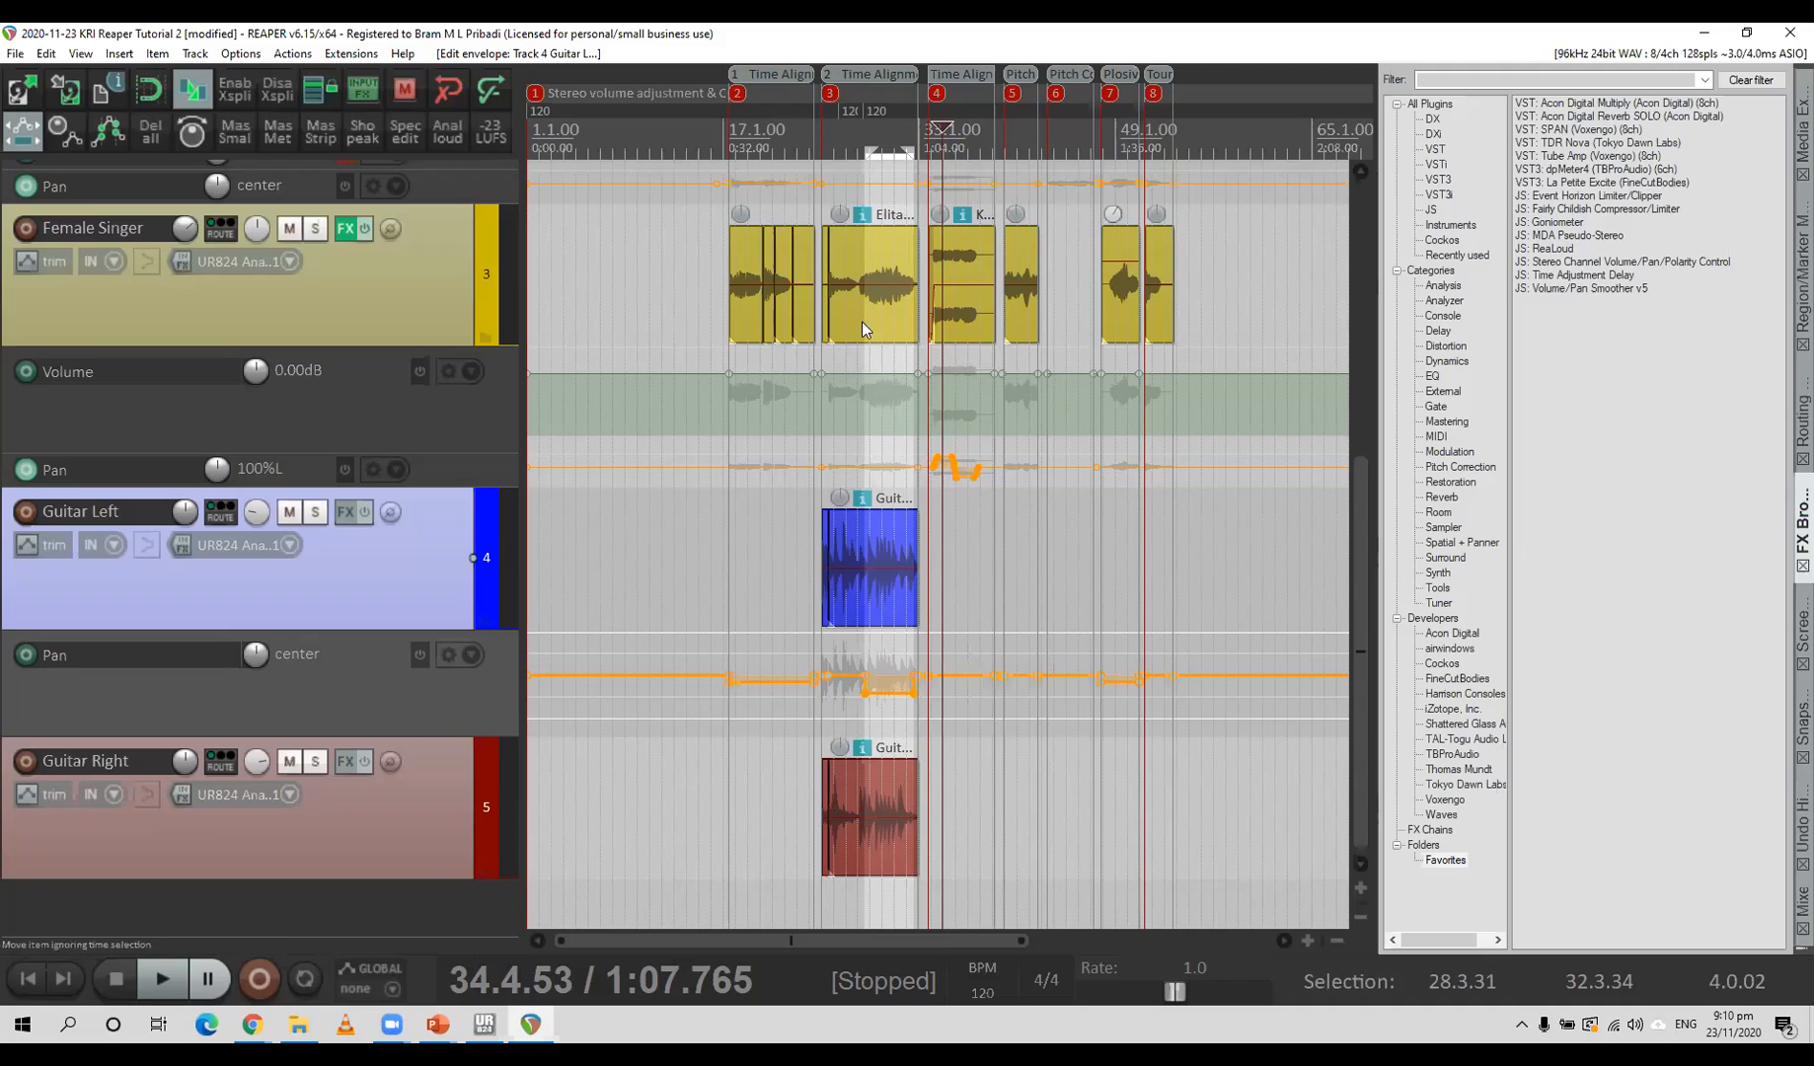
Insert four points on the Female Singer's Volume envelope at the time selection and lower that section well below 0 dB.
{"action": "left_click", "coordinate": [888, 369]}
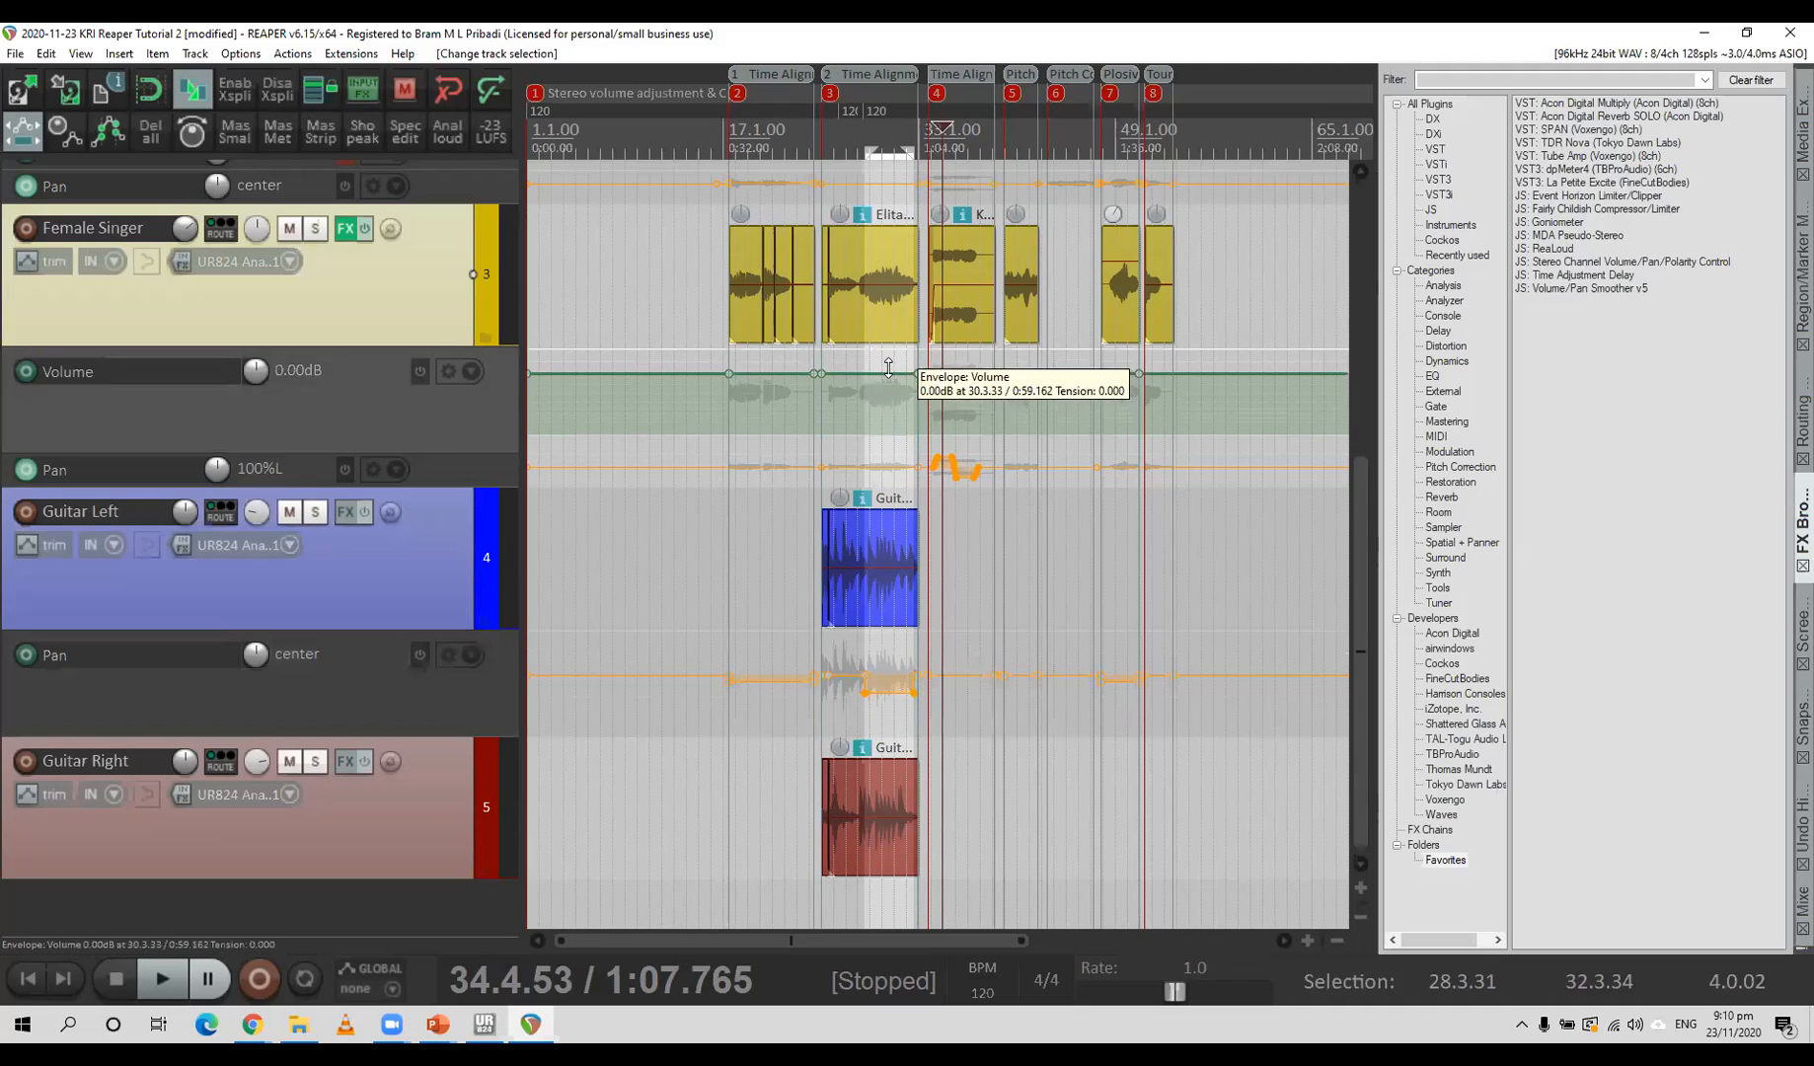
{"action": "left_click", "coordinate": [113, 141]}
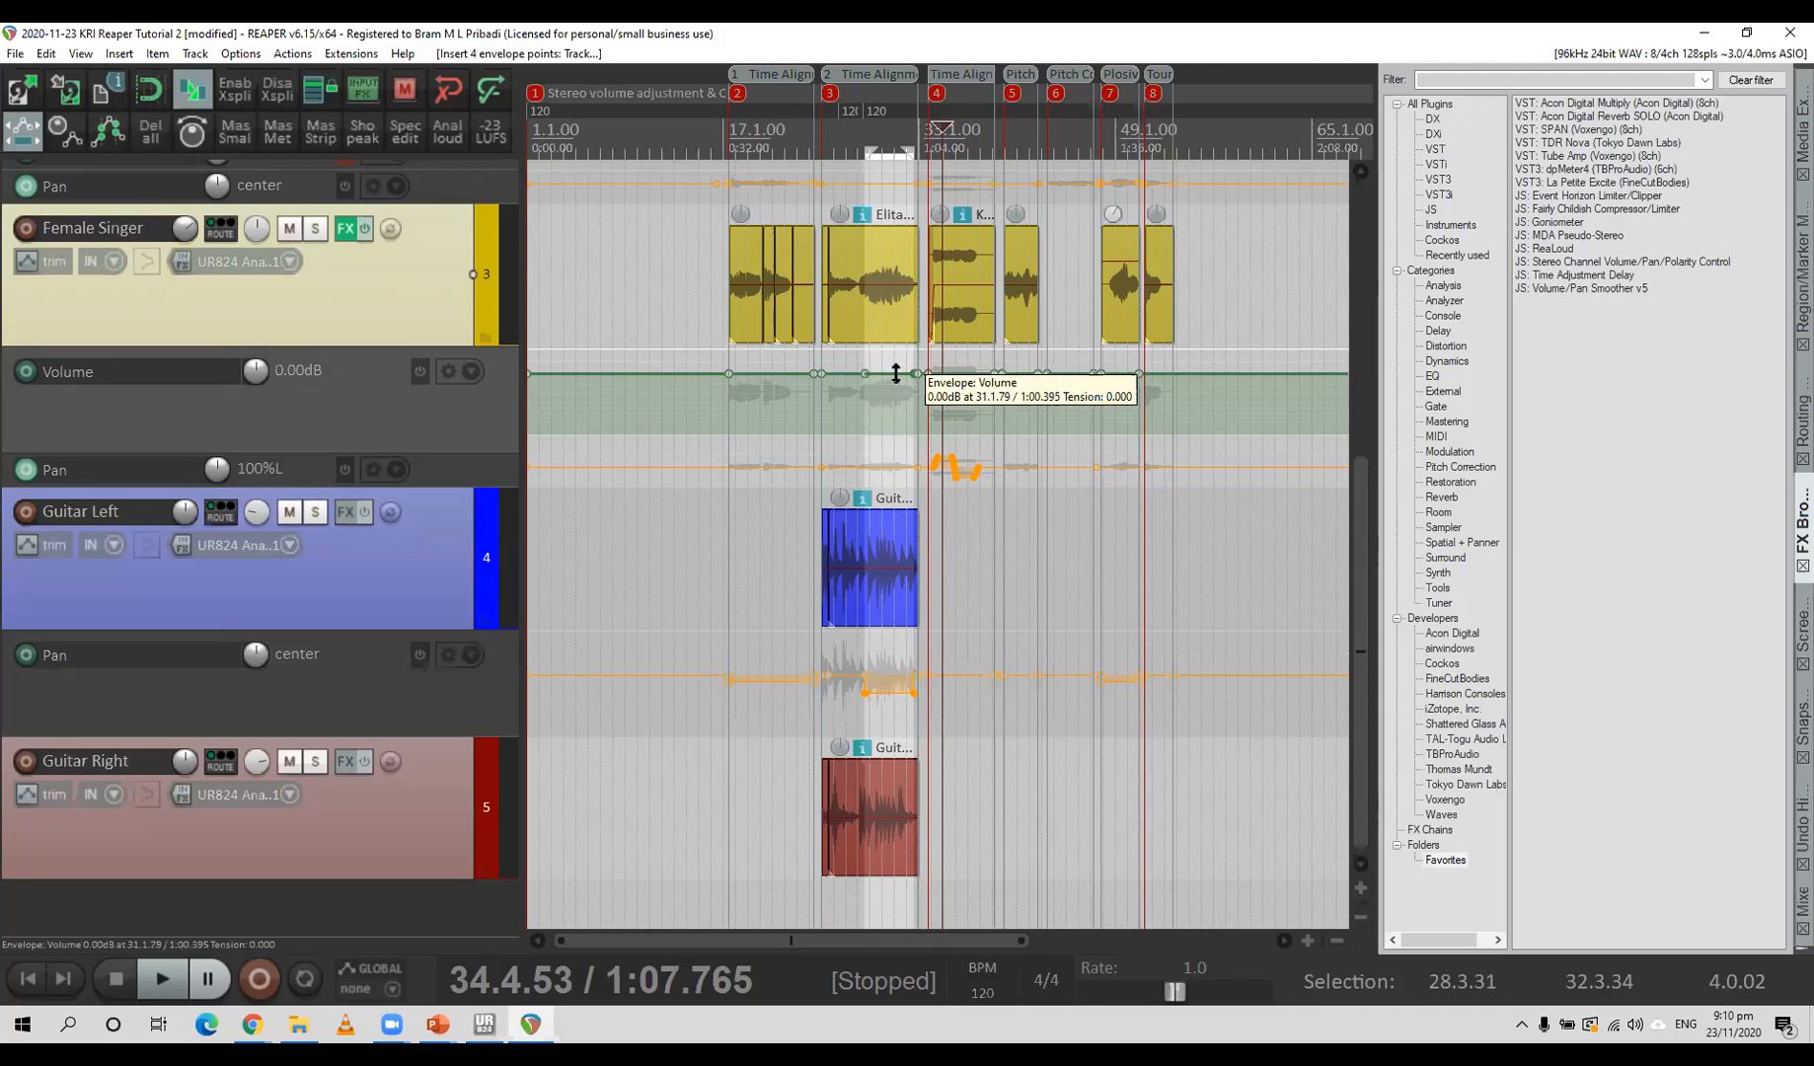
{"action": "left_click_drag", "start_coordinate": [892, 371], "coordinate": [903, 496]}
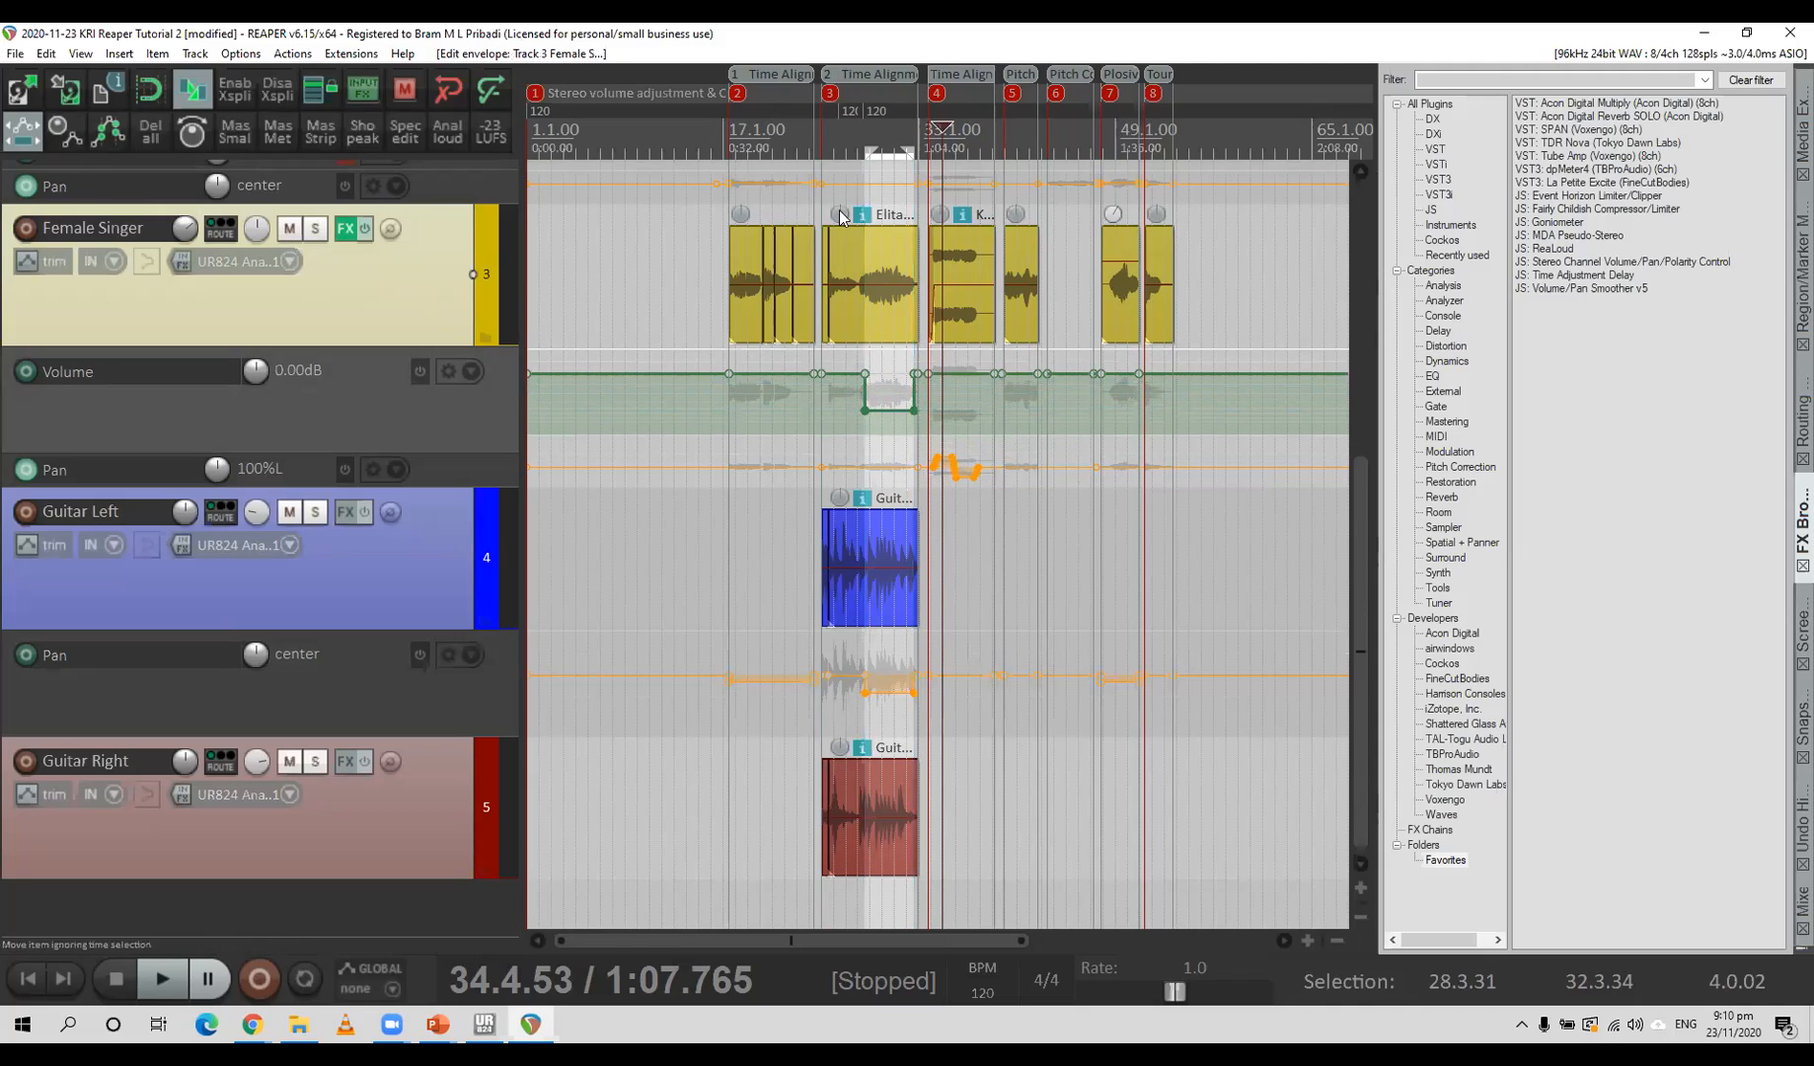
Play from 25.4.65 and raise the lowered section of the Female Singer's Volume envelope to slightly below 0 dB.
{"action": "left_click", "coordinate": [833, 131]}
{"action": "key", "text": "space"}
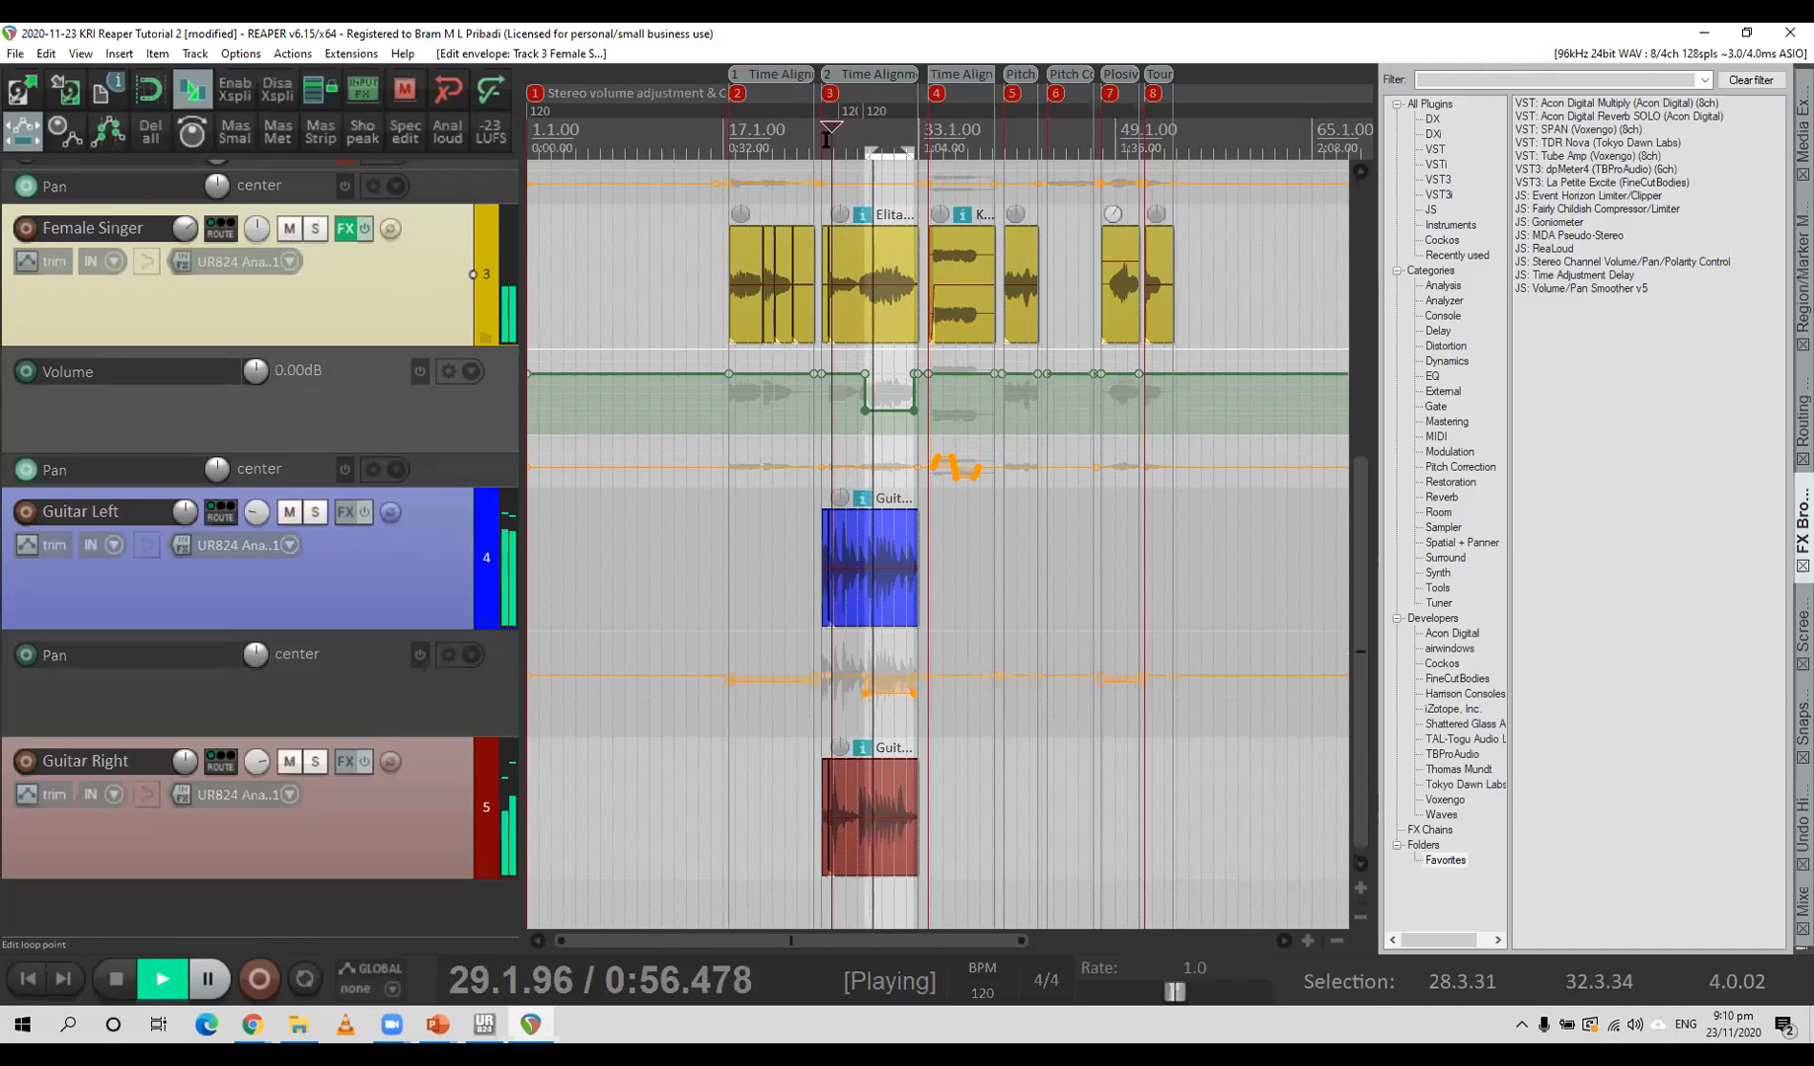
{"action": "left_click_drag", "start_coordinate": [903, 409], "coordinate": [898, 308]}
{"action": "key", "text": "space"}
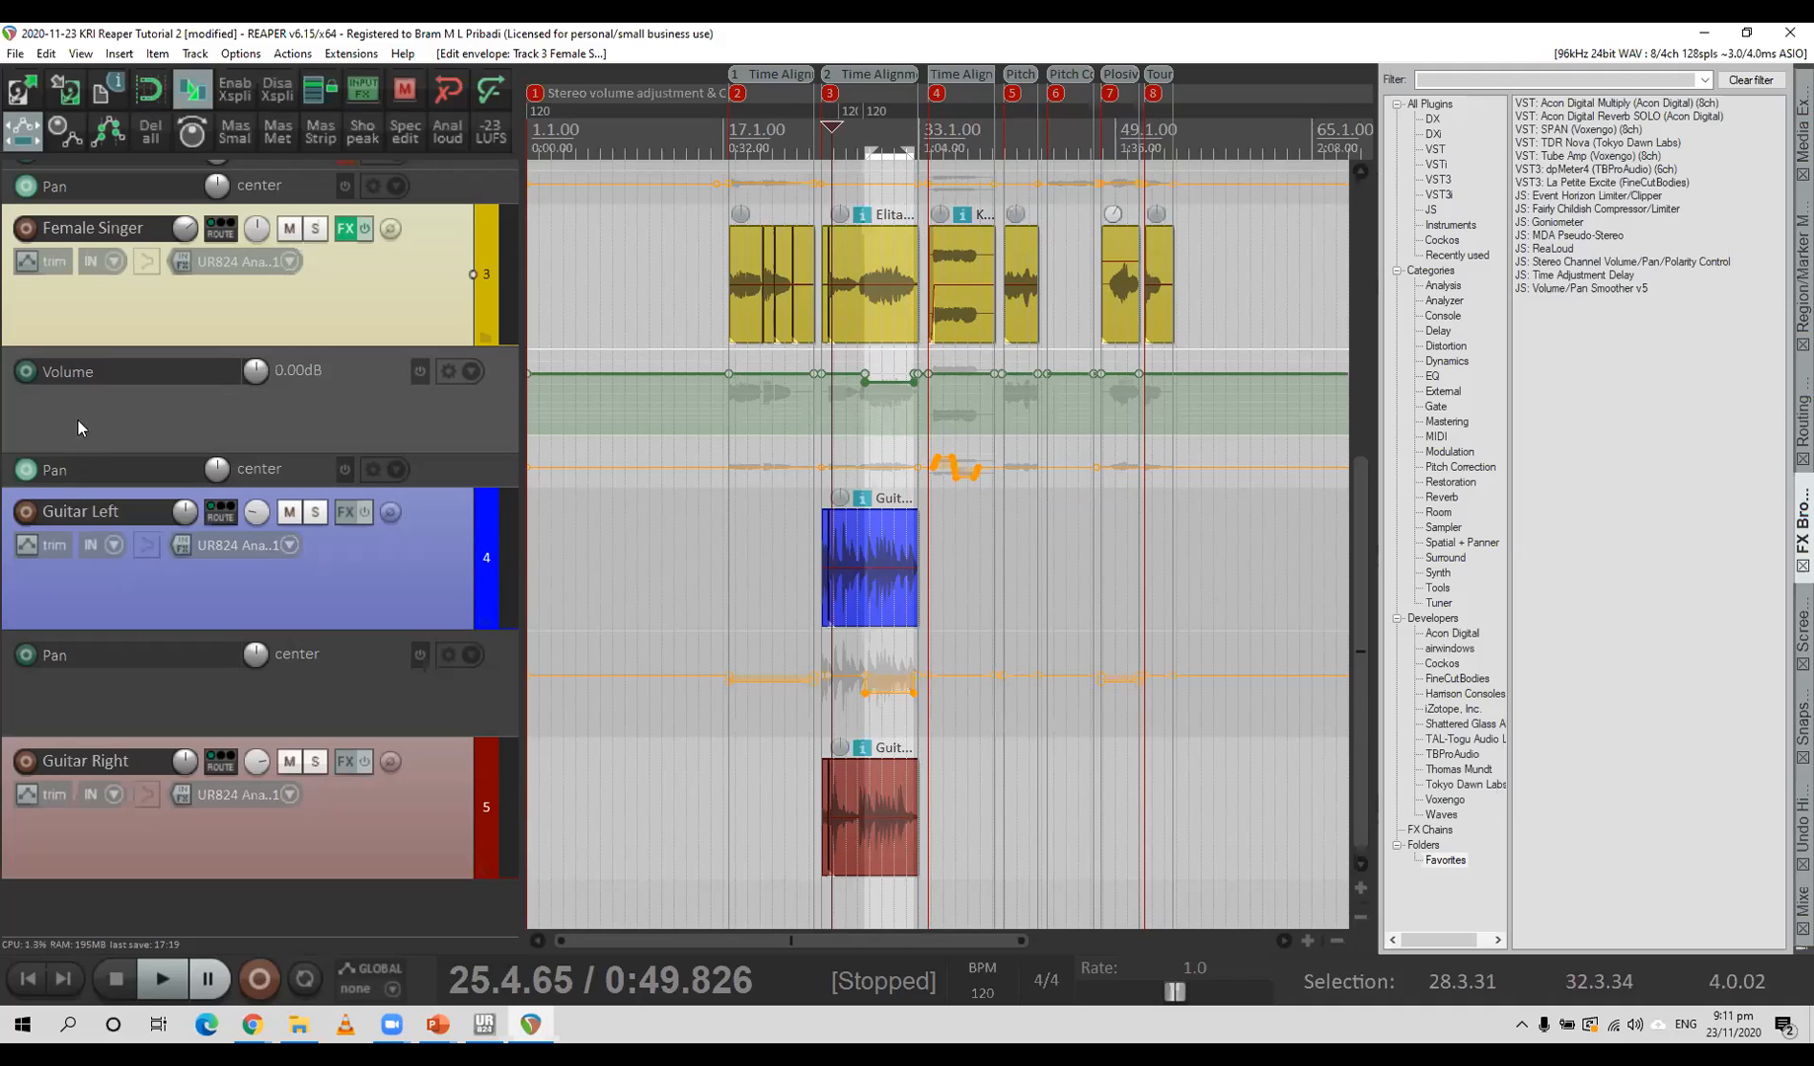
Activate the Volume (Pre-FX) and Mute envelopes for the Guitar Left track.
{"action": "left_click", "coordinate": [111, 591]}
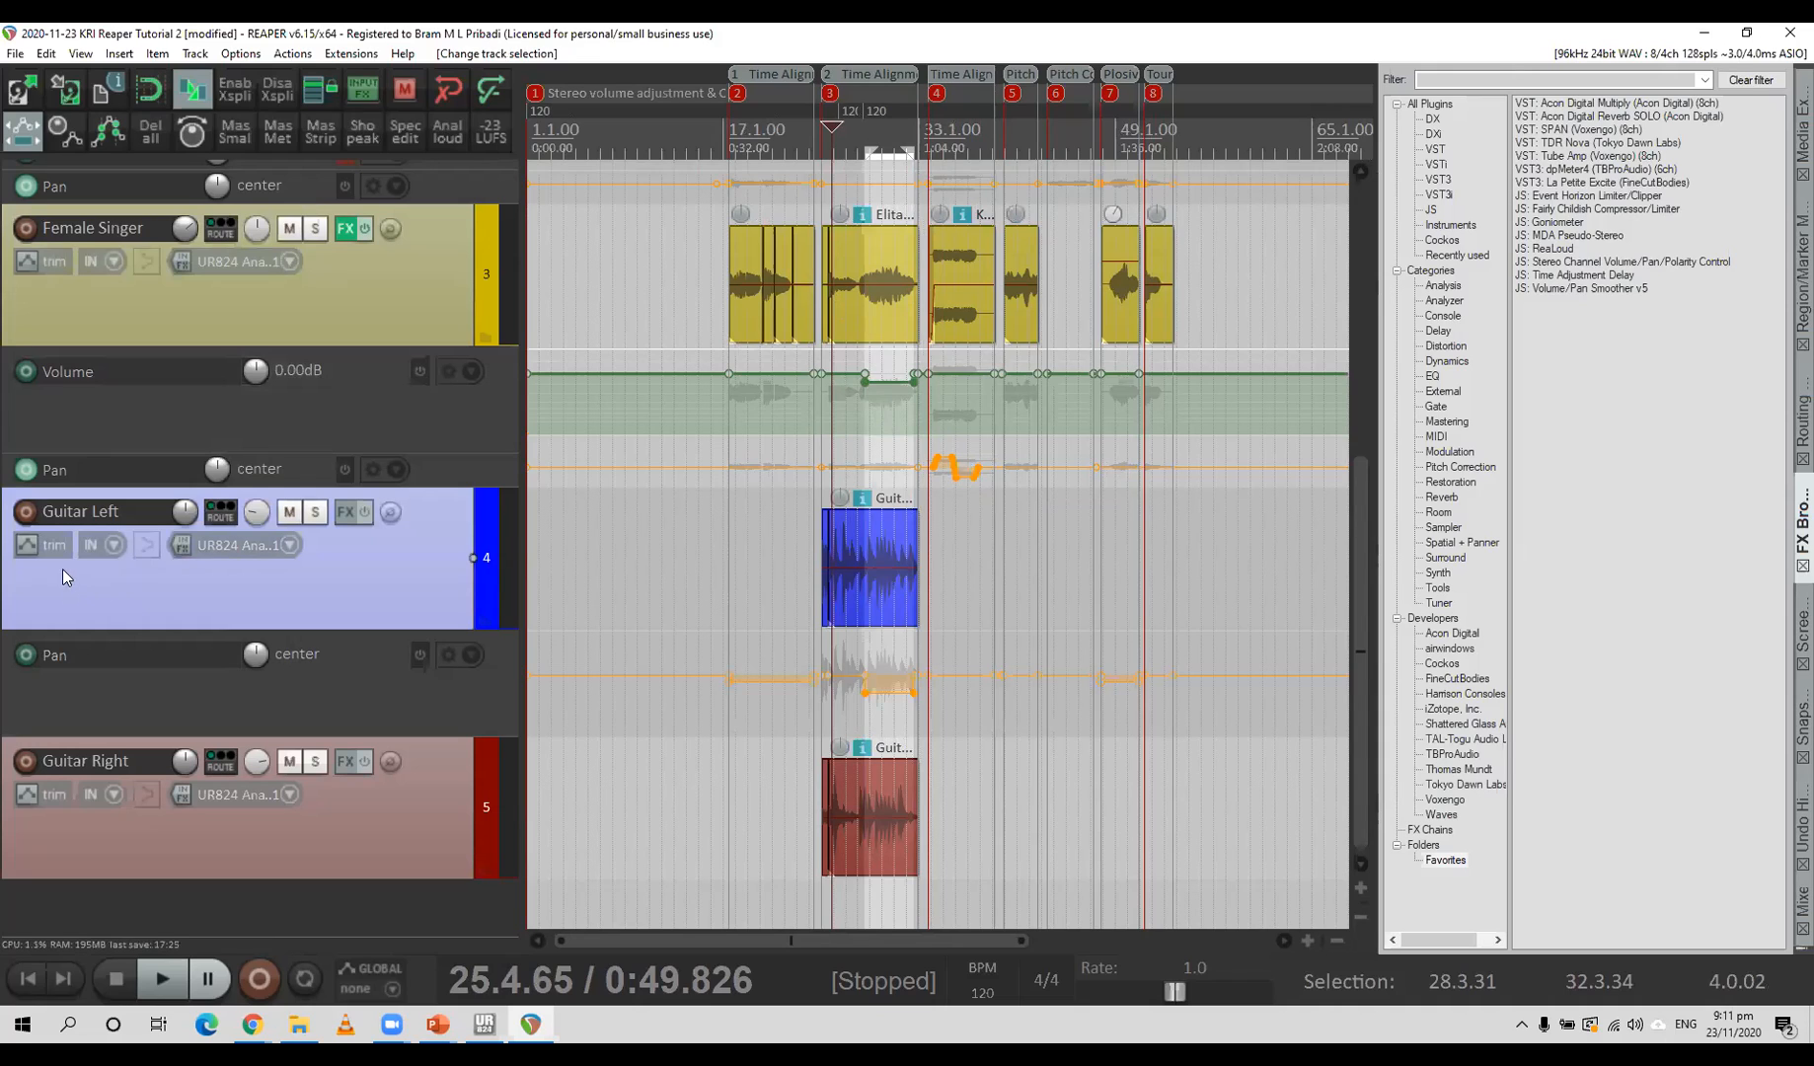
{"action": "left_click", "coordinate": [32, 554]}
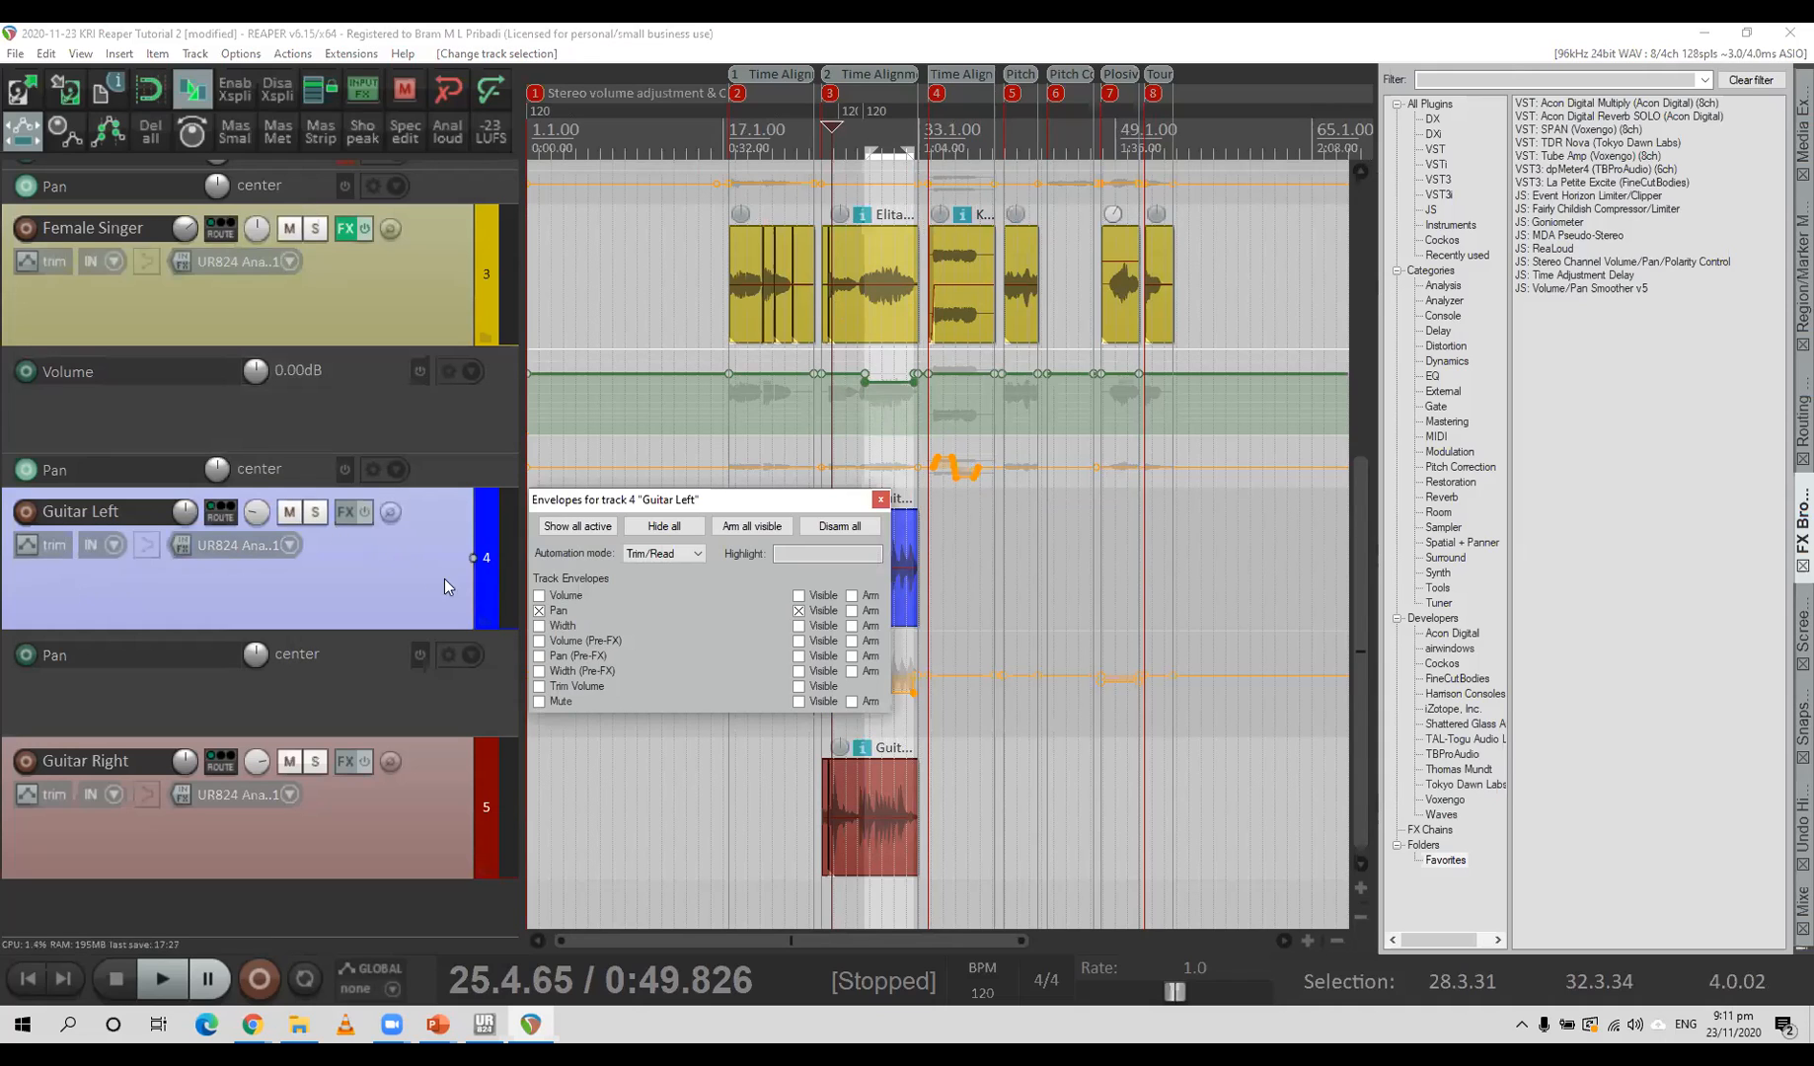
{"action": "left_click", "coordinate": [540, 642]}
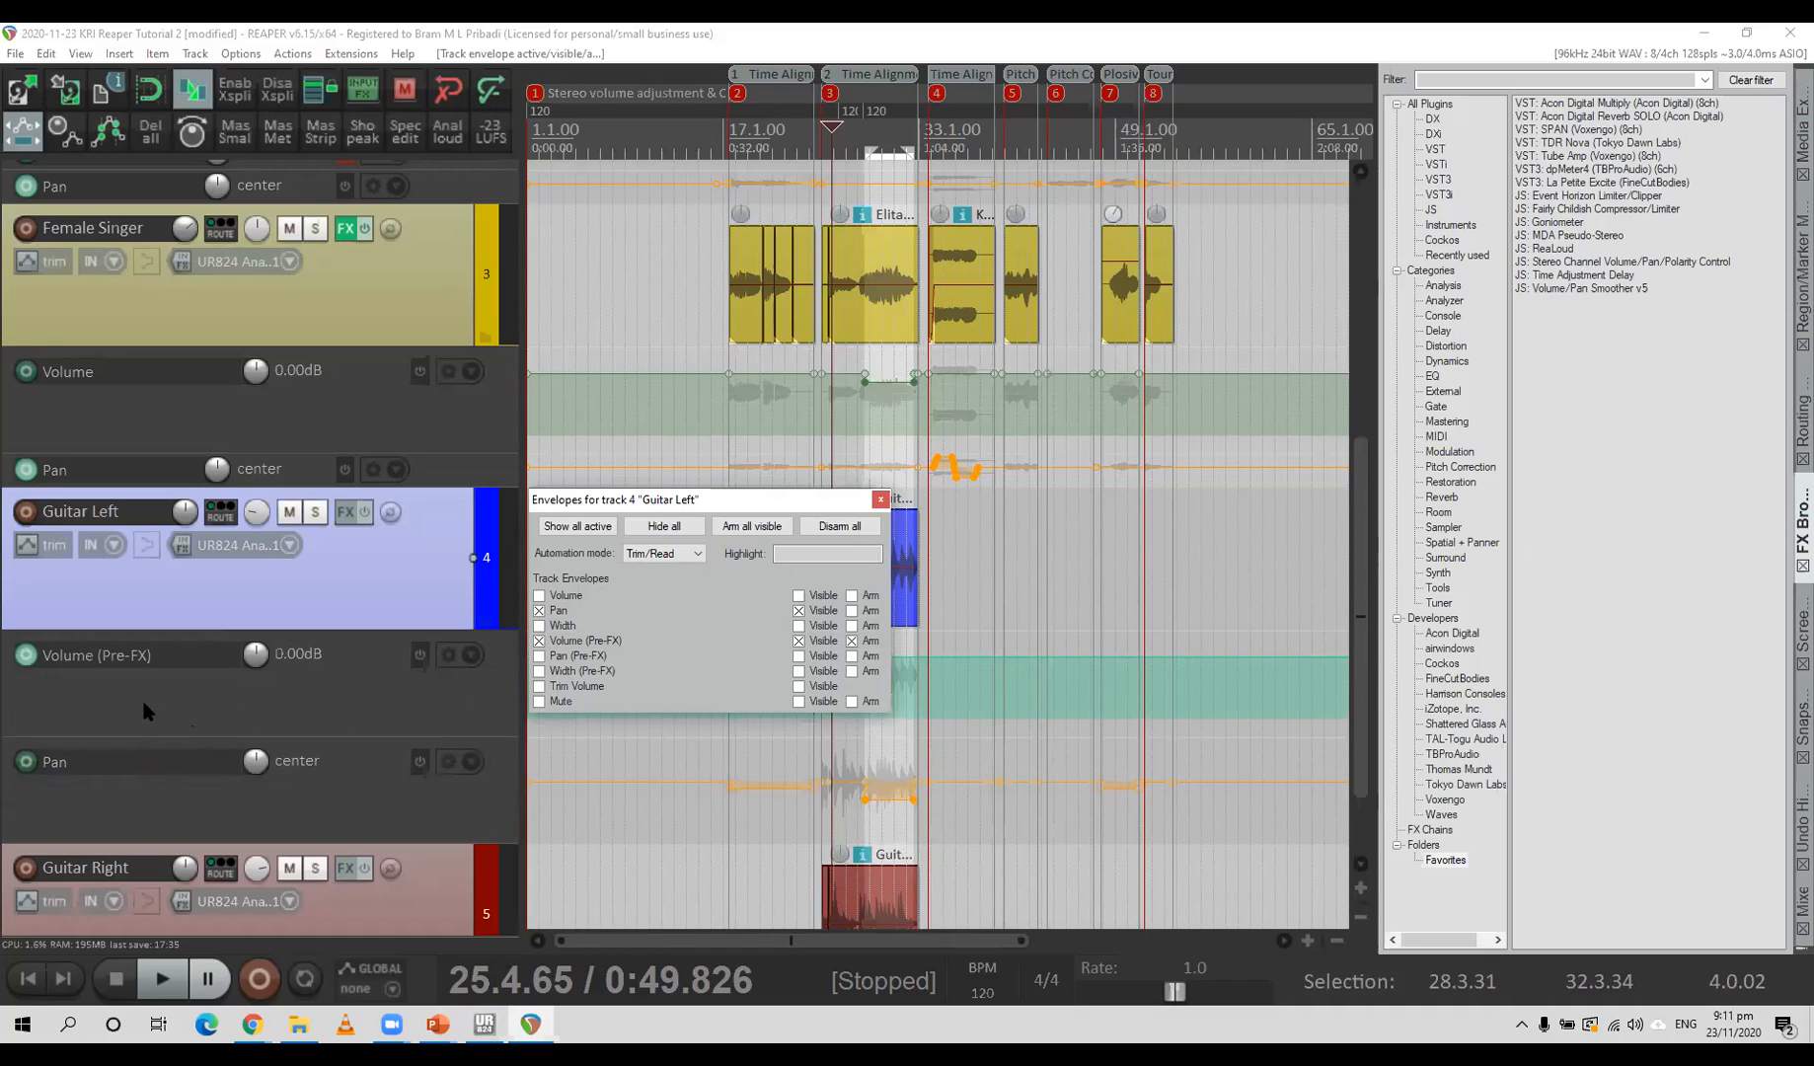
{"action": "left_click", "coordinate": [539, 700]}
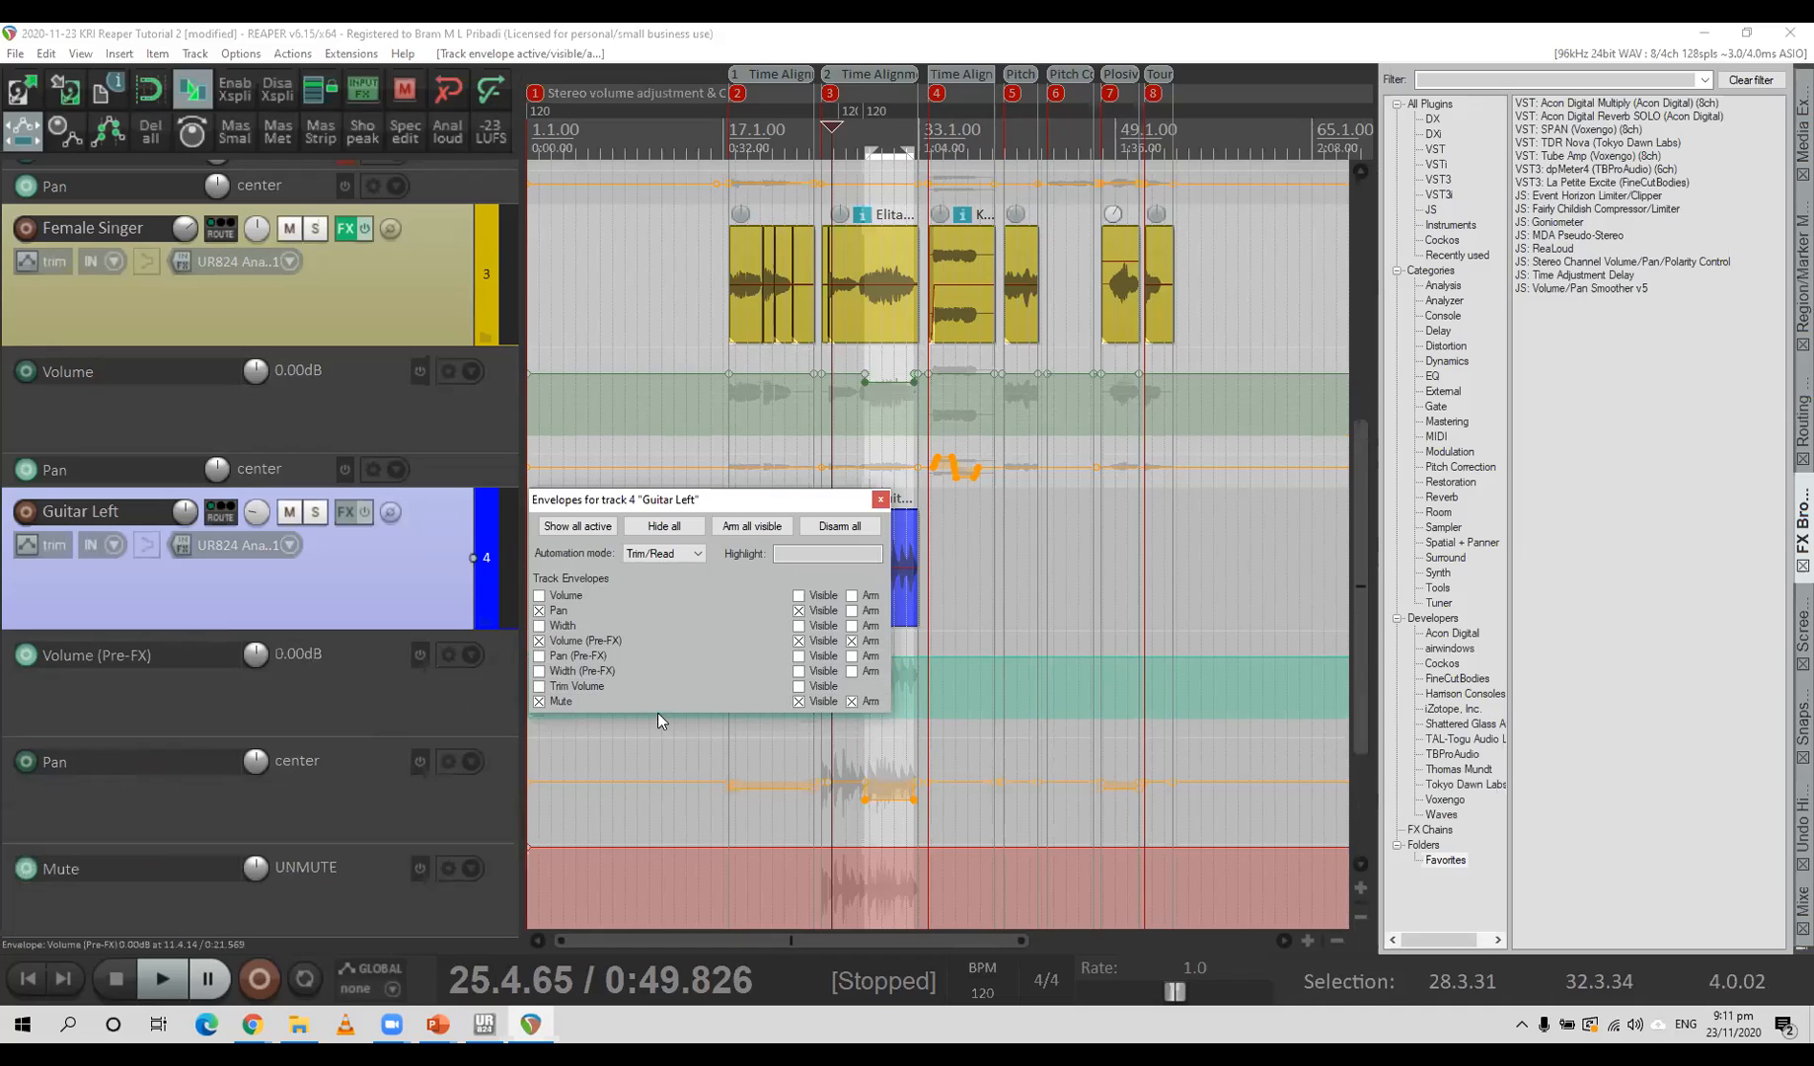
{"action": "left_click", "coordinate": [880, 499]}
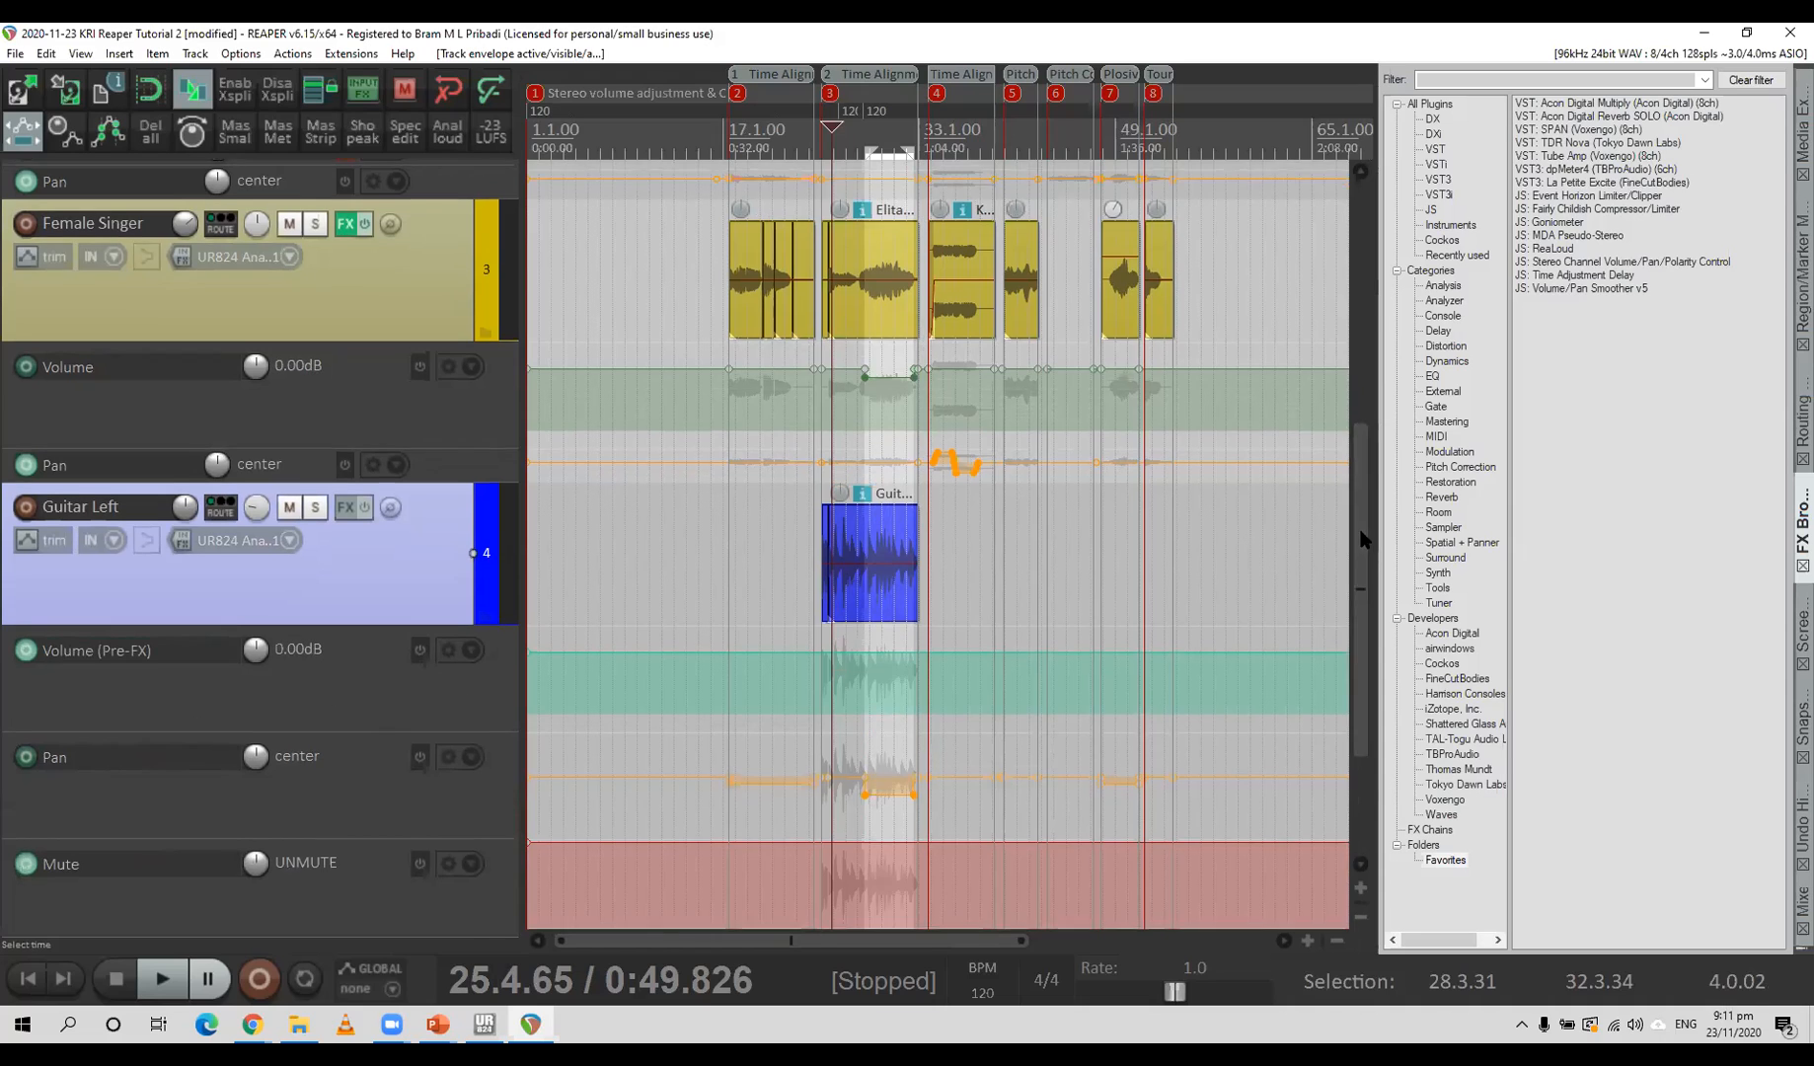
Insert points on Guitar Left's Mute envelope at the time selection and set that section to mute.
{"action": "left_click_drag", "start_coordinate": [1359, 528], "coordinate": [1366, 601]}
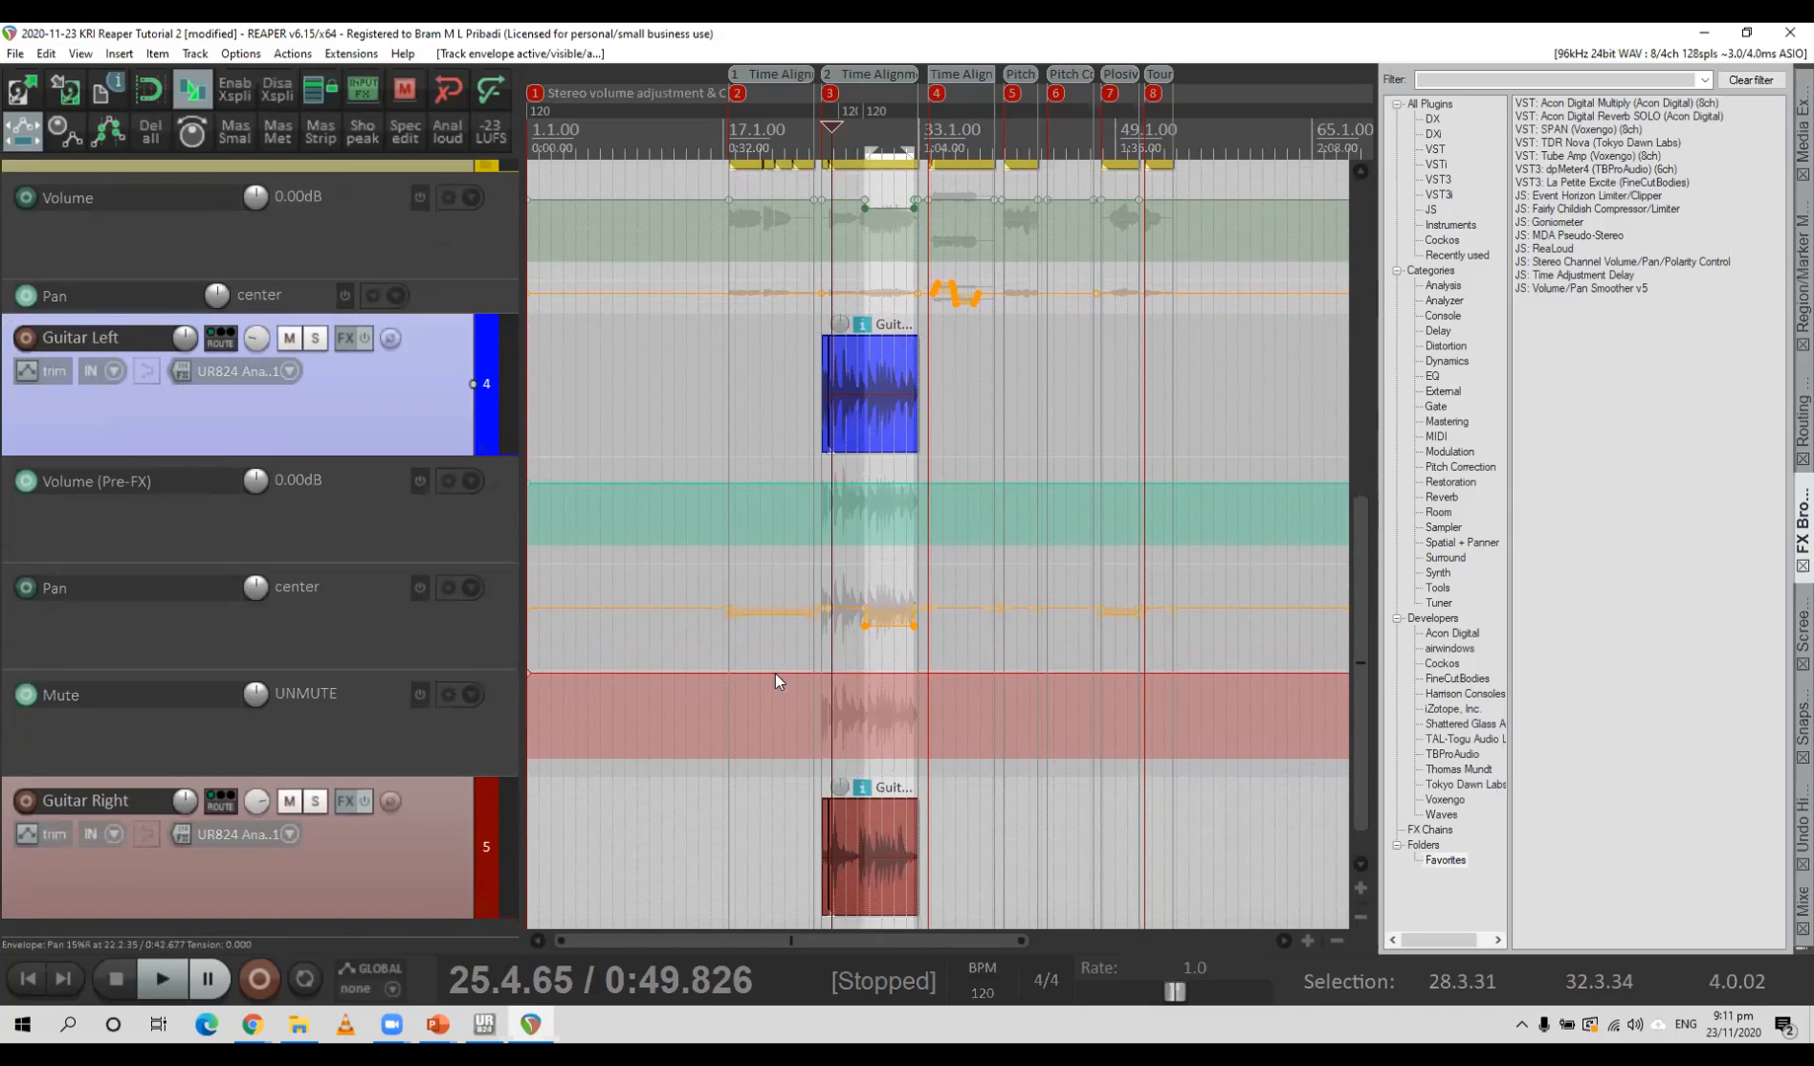
{"action": "left_click", "coordinate": [880, 670]}
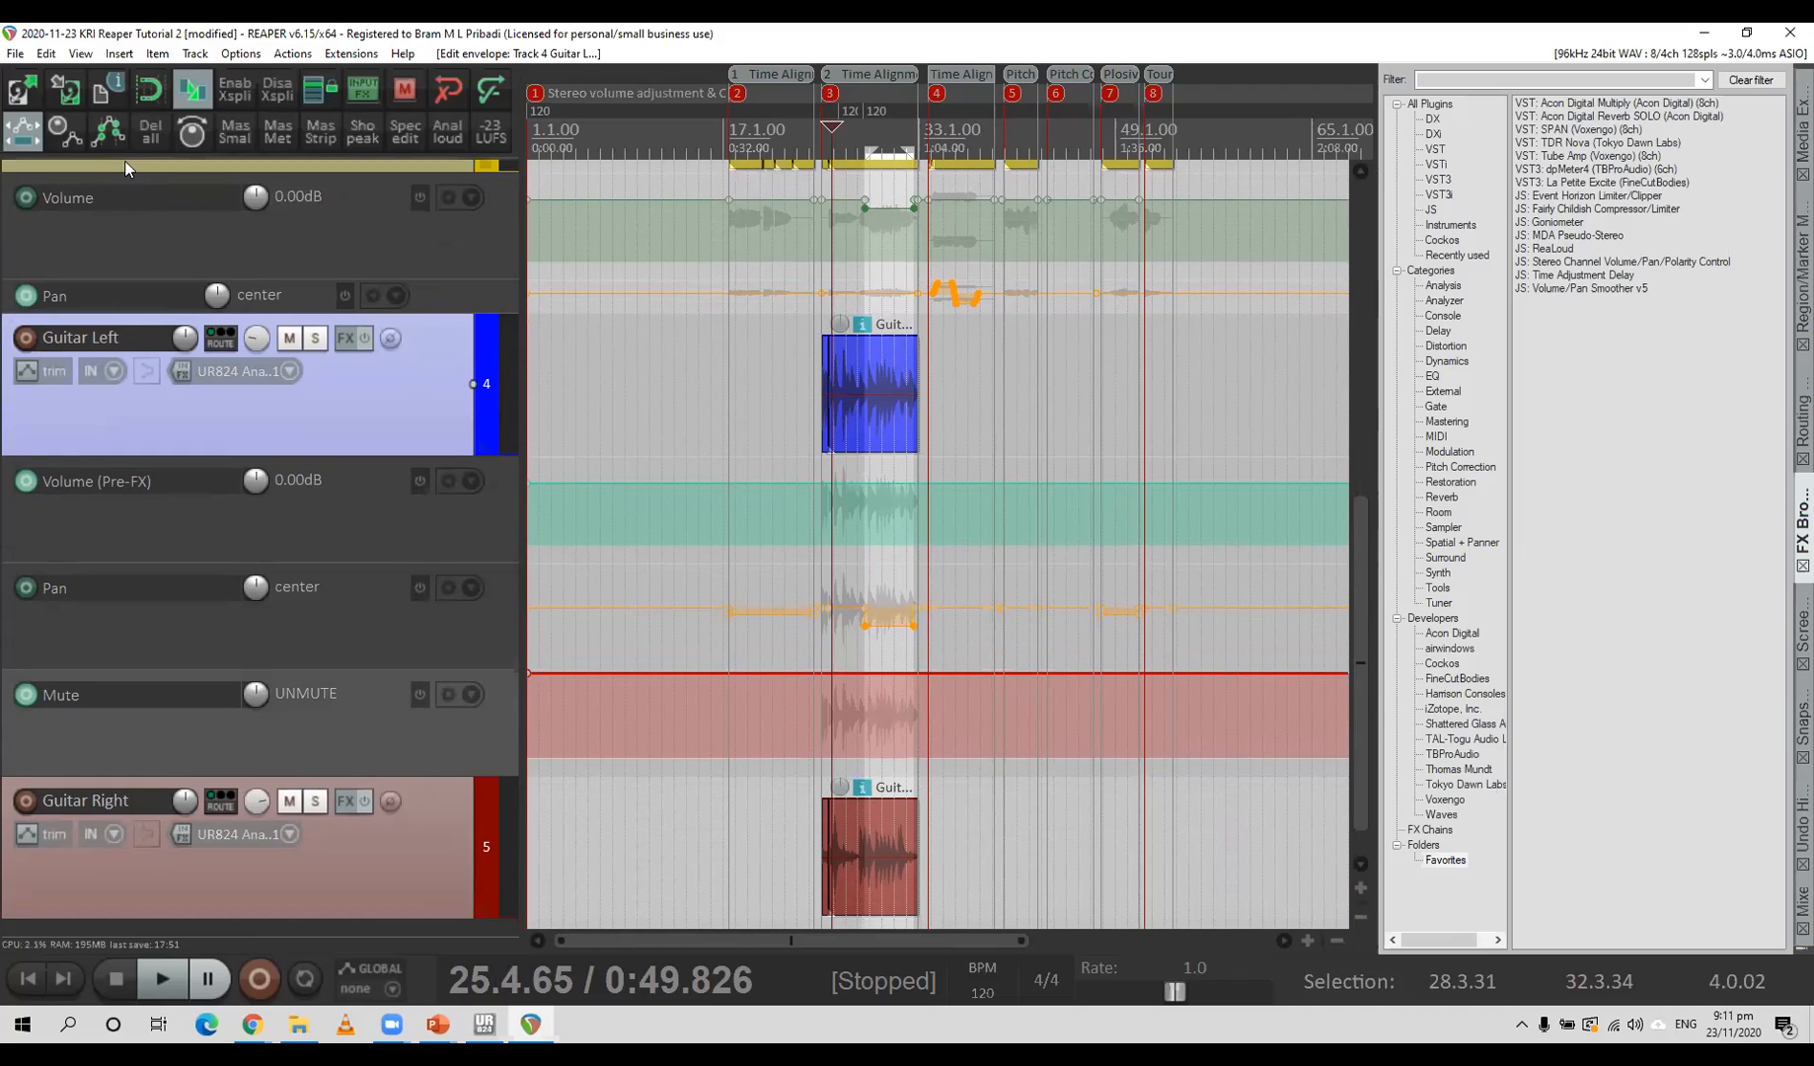
{"action": "left_click", "coordinate": [110, 134]}
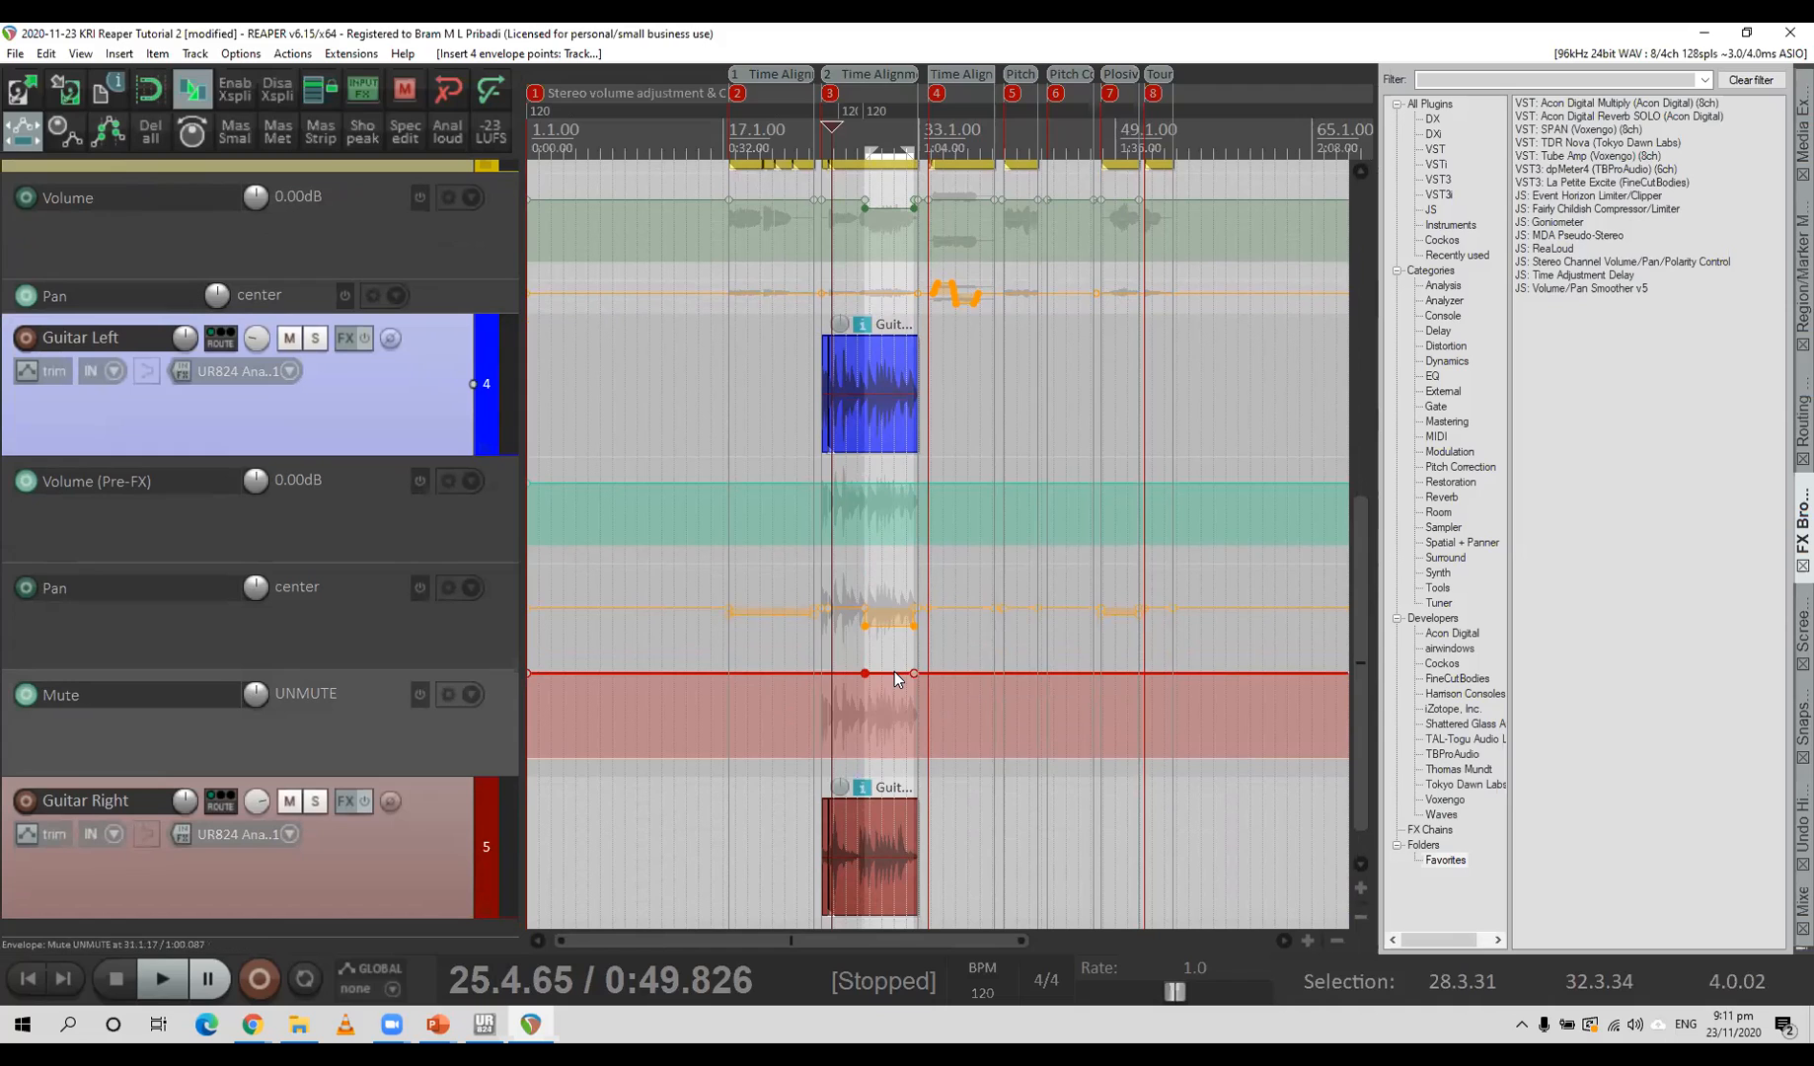
{"action": "left_click_drag", "start_coordinate": [899, 725], "coordinate": [905, 790]}
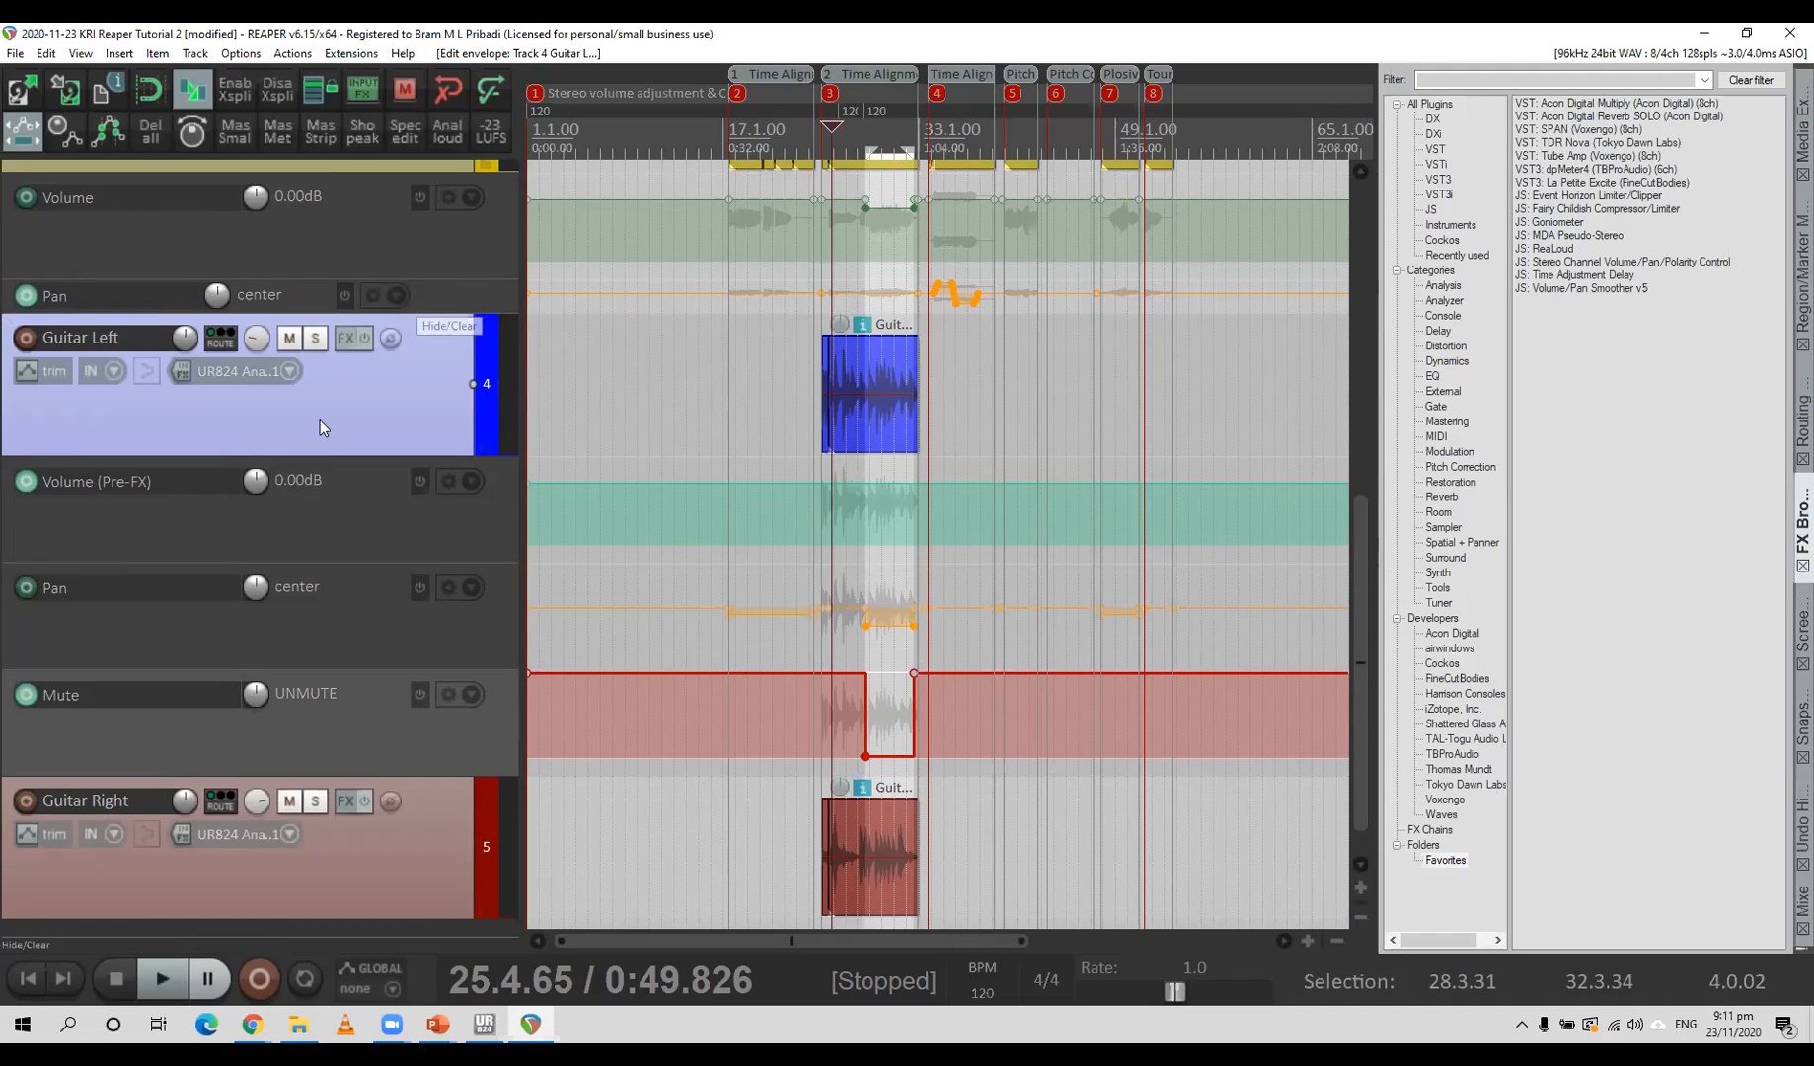
Add the registered owner's Senn e935 - FX Chain v9 preset file to the Male Singer track's FX chain and dismiss the load warning.
{"action": "scroll", "coordinate": [322, 454], "scroll_direction": "up", "scroll_amount": 2}
{"action": "scroll", "coordinate": [323, 454], "scroll_direction": "up", "scroll_amount": 7}
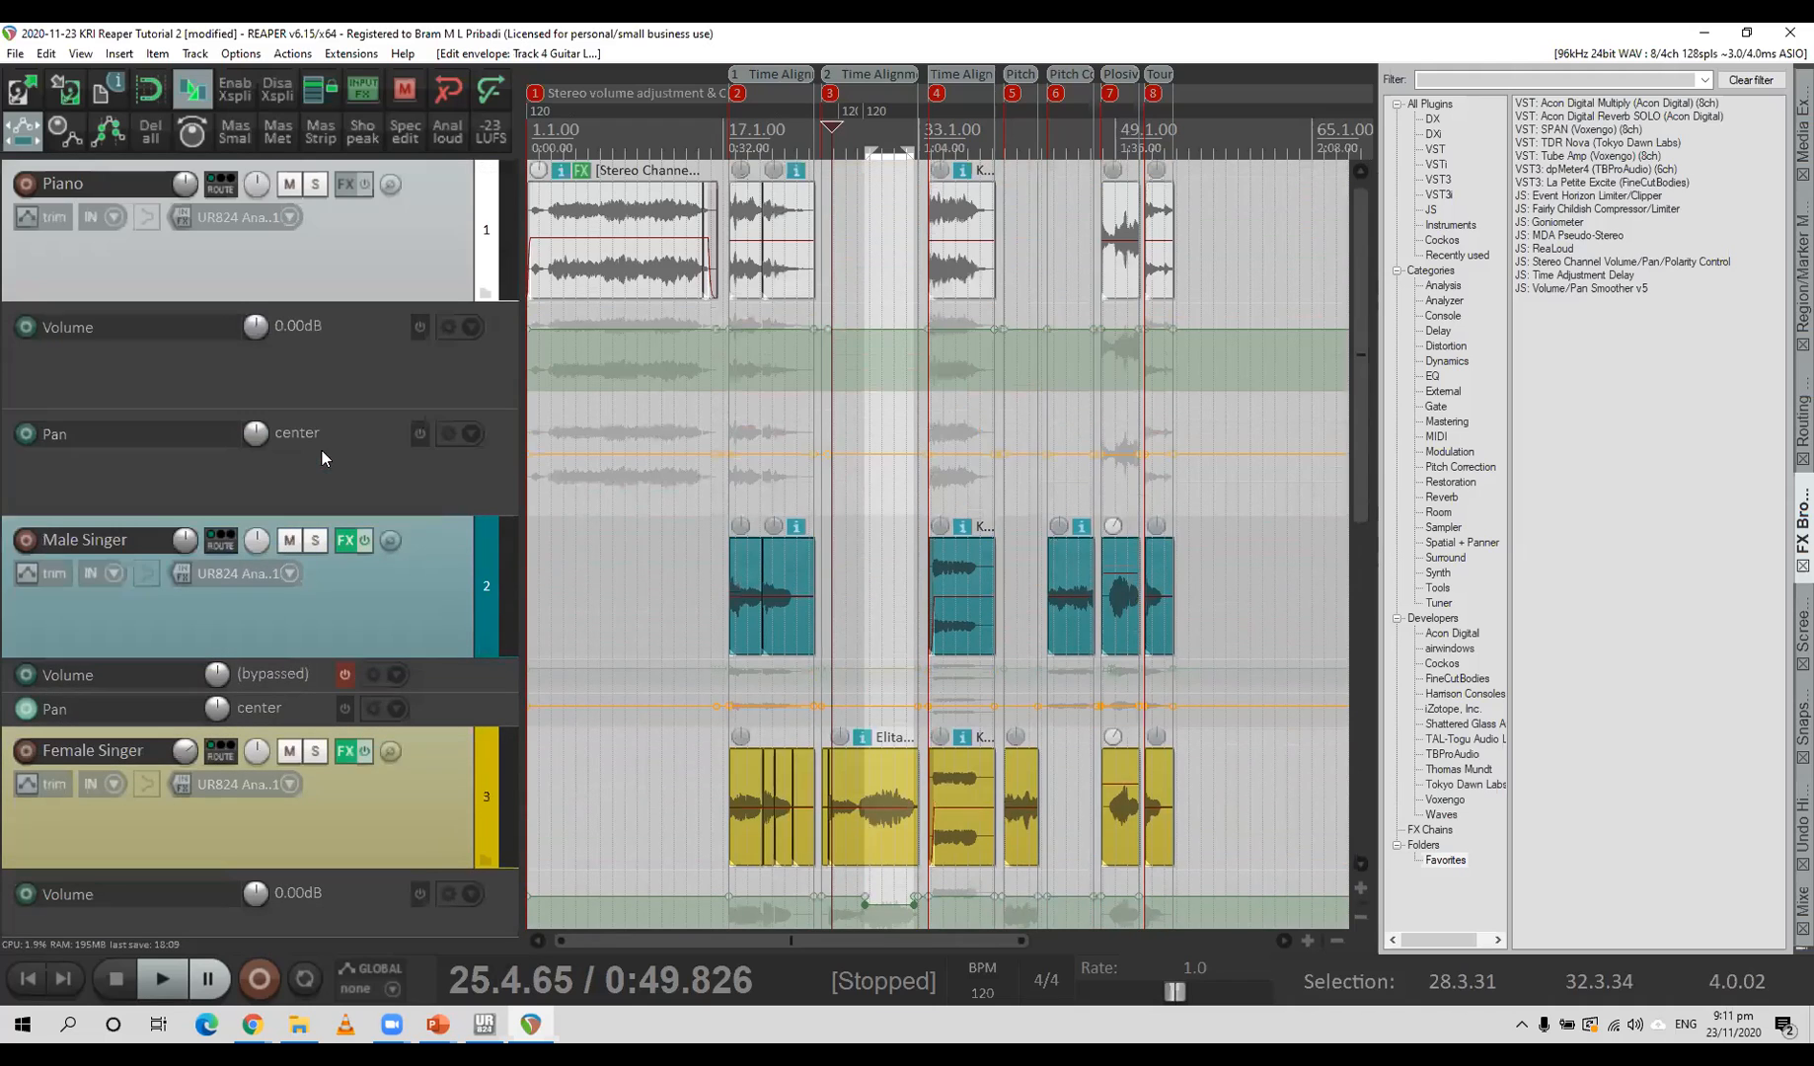
{"action": "left_click", "coordinate": [344, 540]}
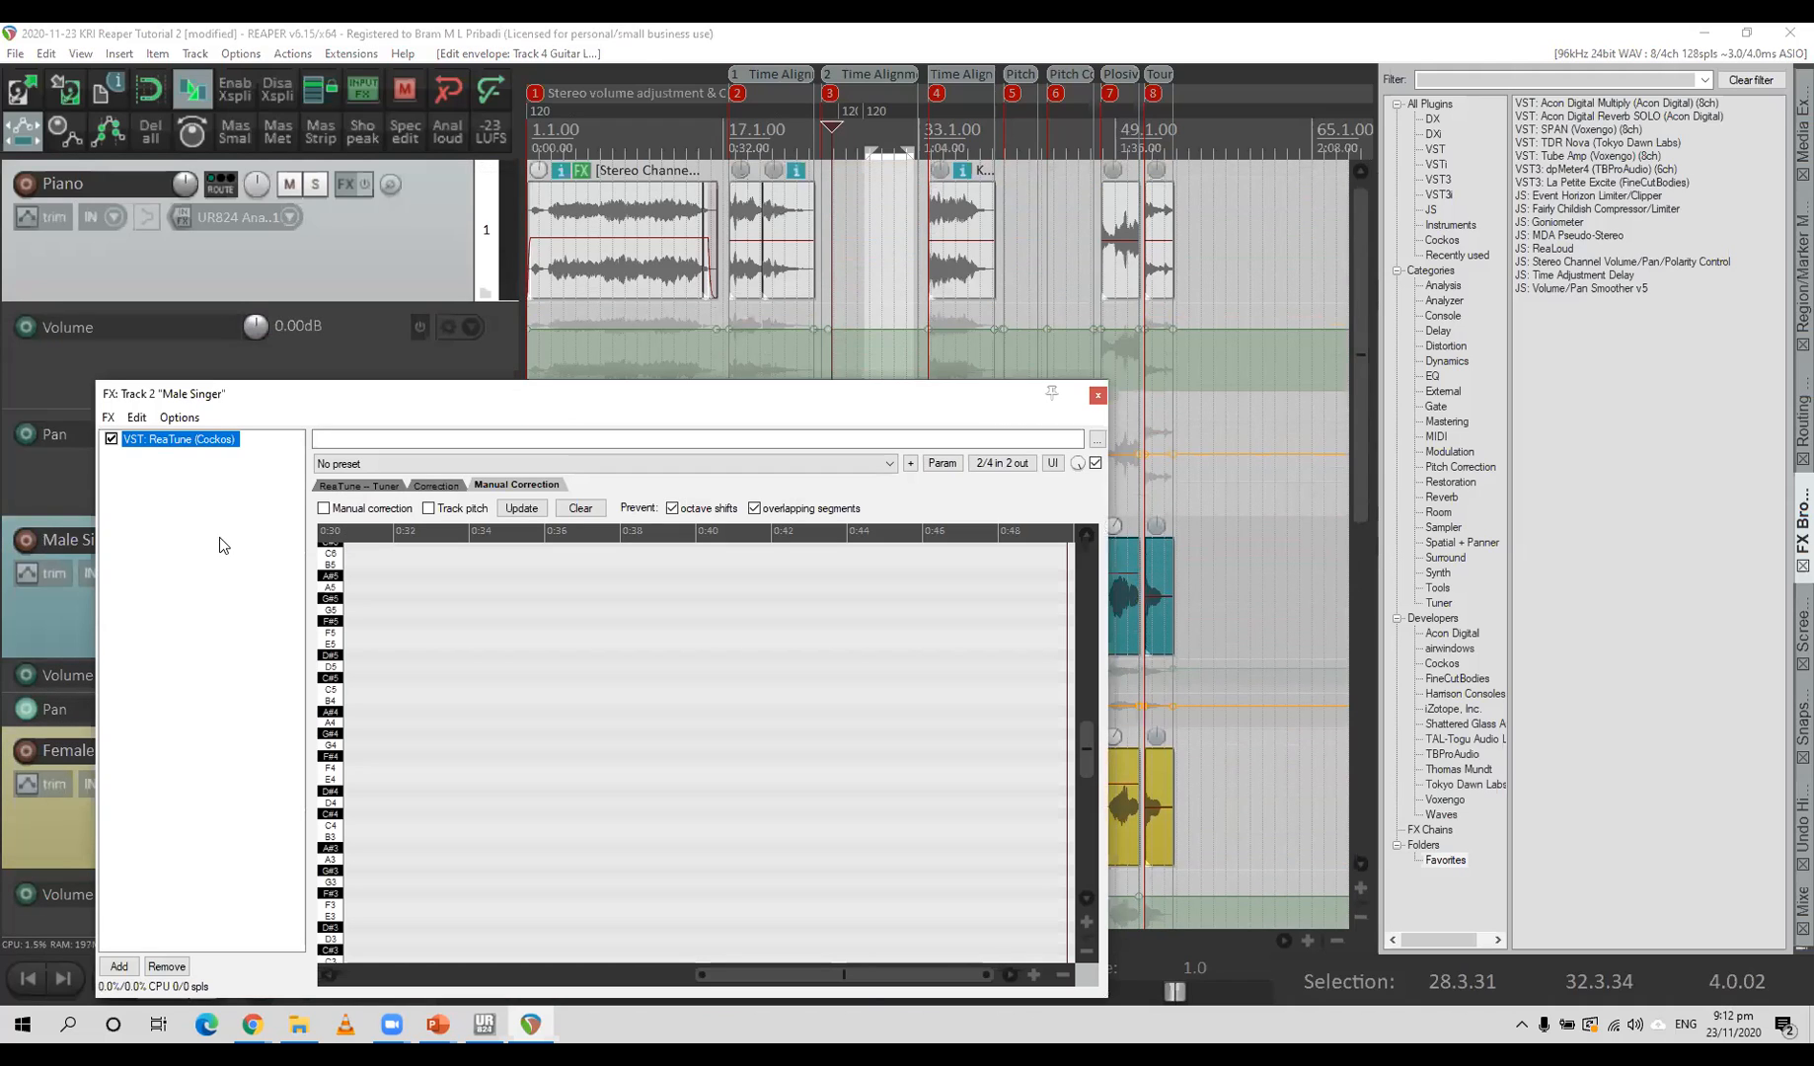
{"action": "left_click", "coordinate": [110, 417]}
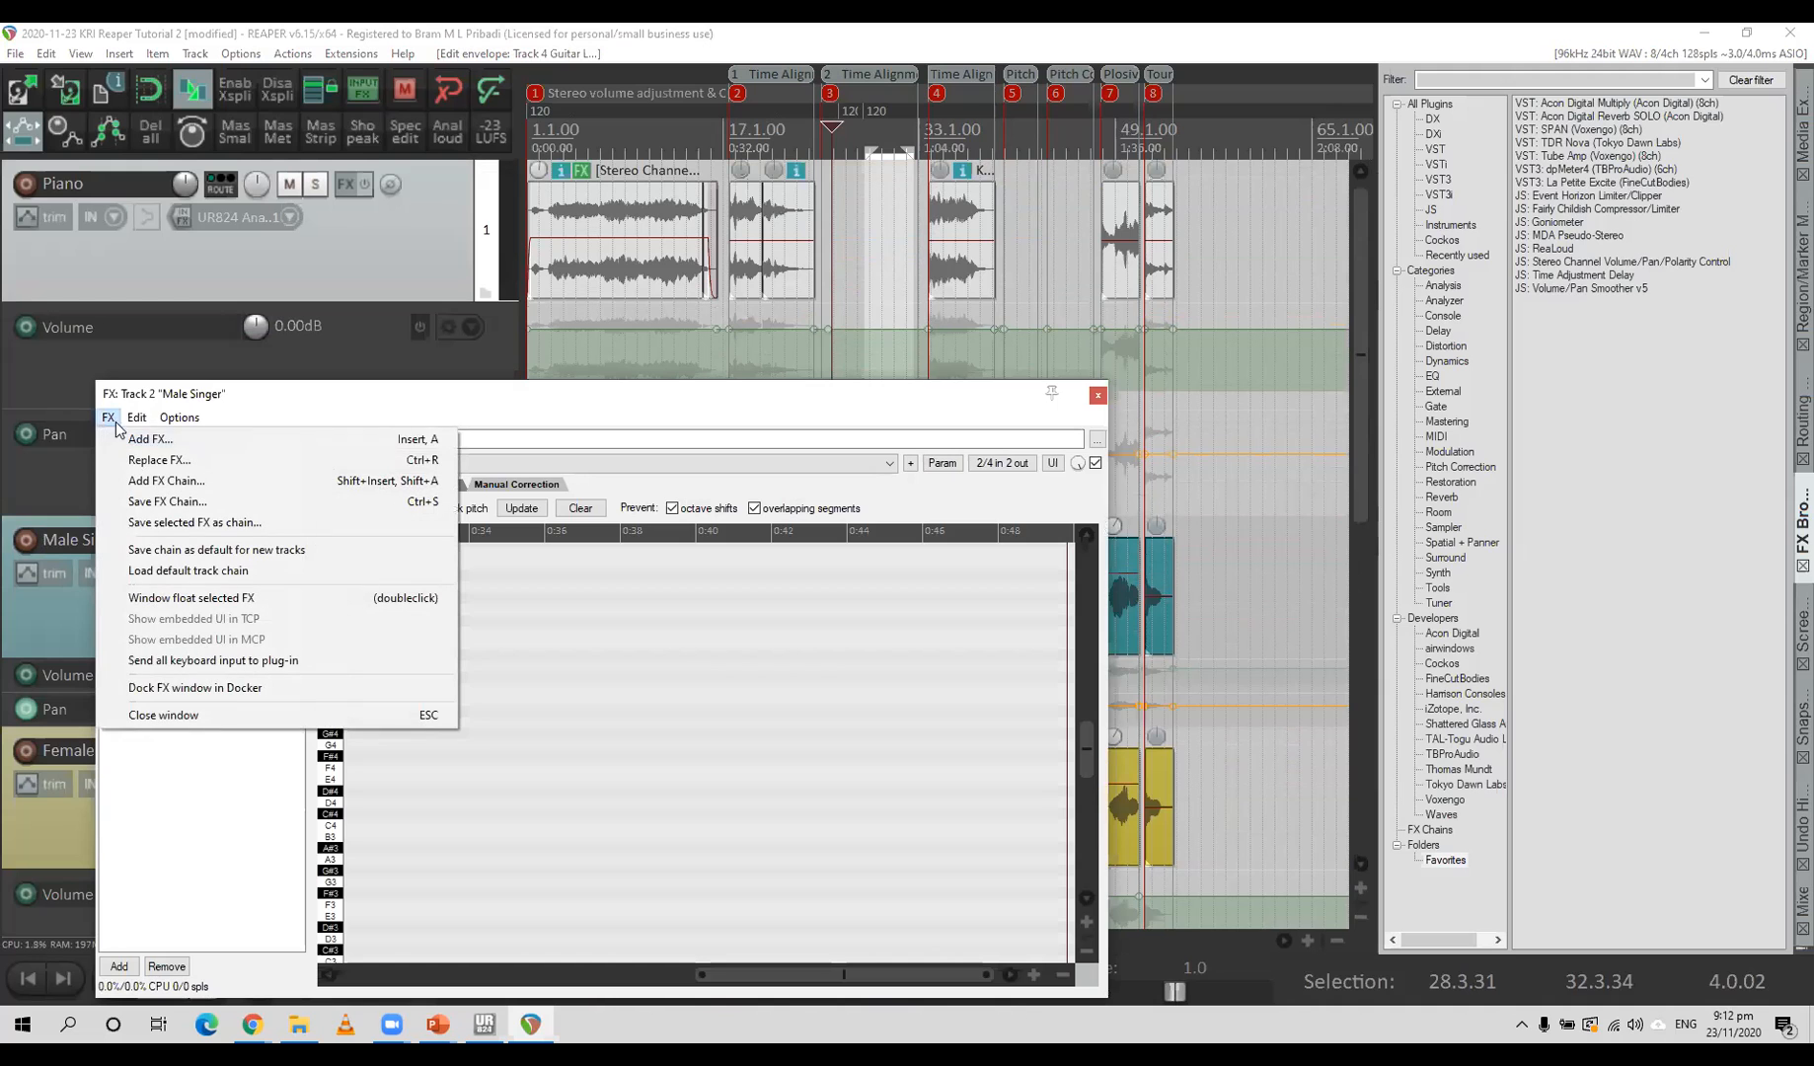
{"action": "left_click", "coordinate": [412, 481]}
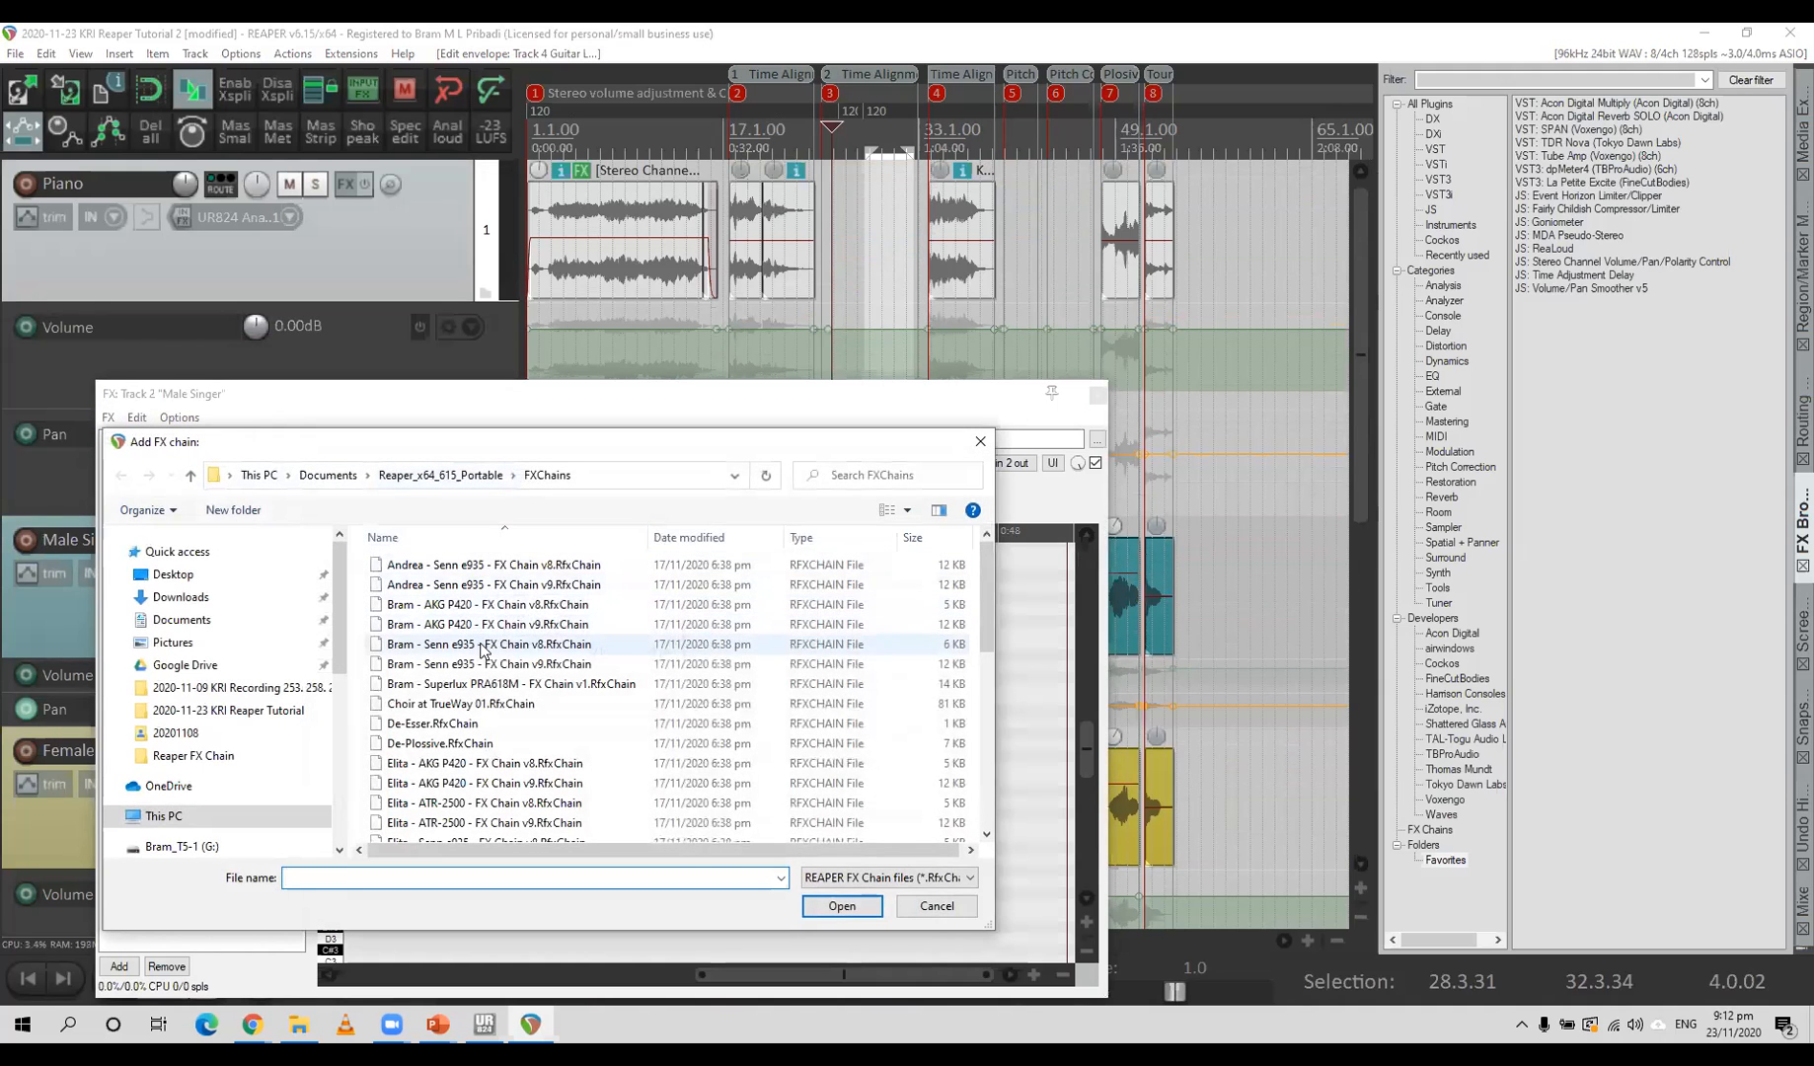
{"action": "left_click", "coordinate": [497, 663]}
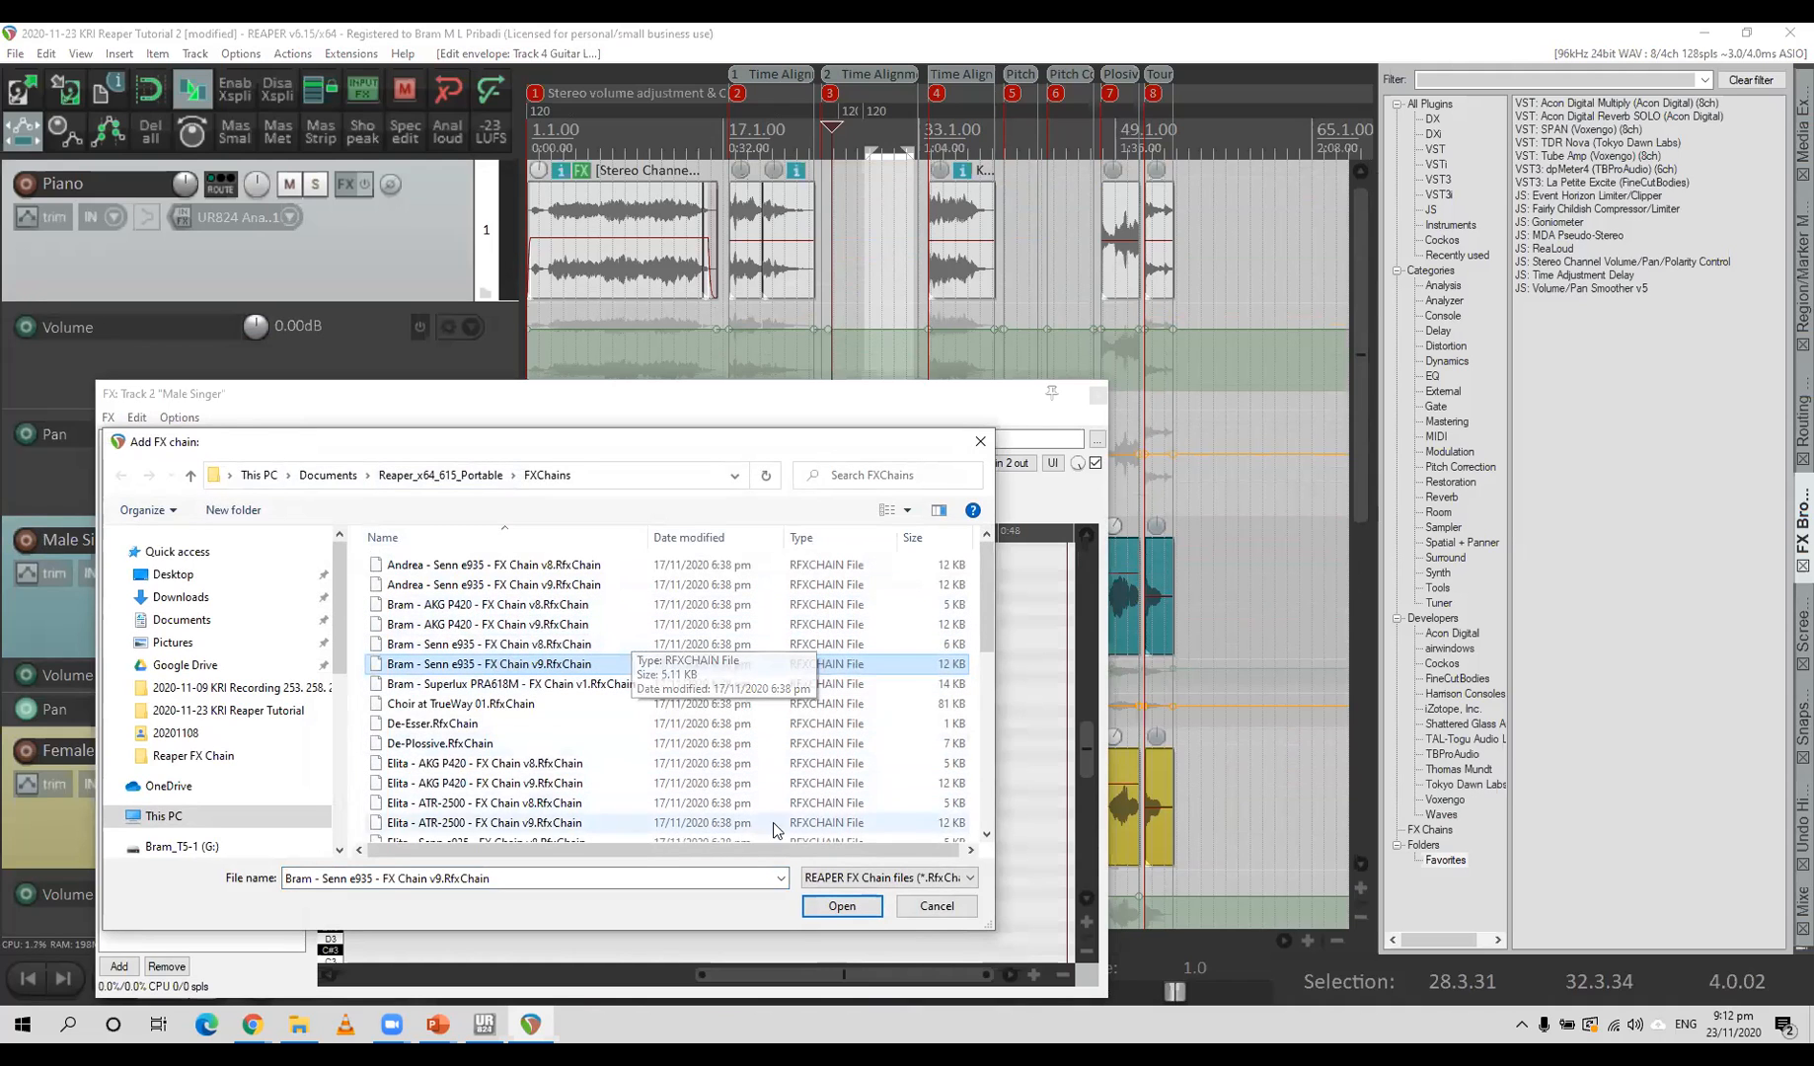
{"action": "left_click", "coordinate": [820, 904]}
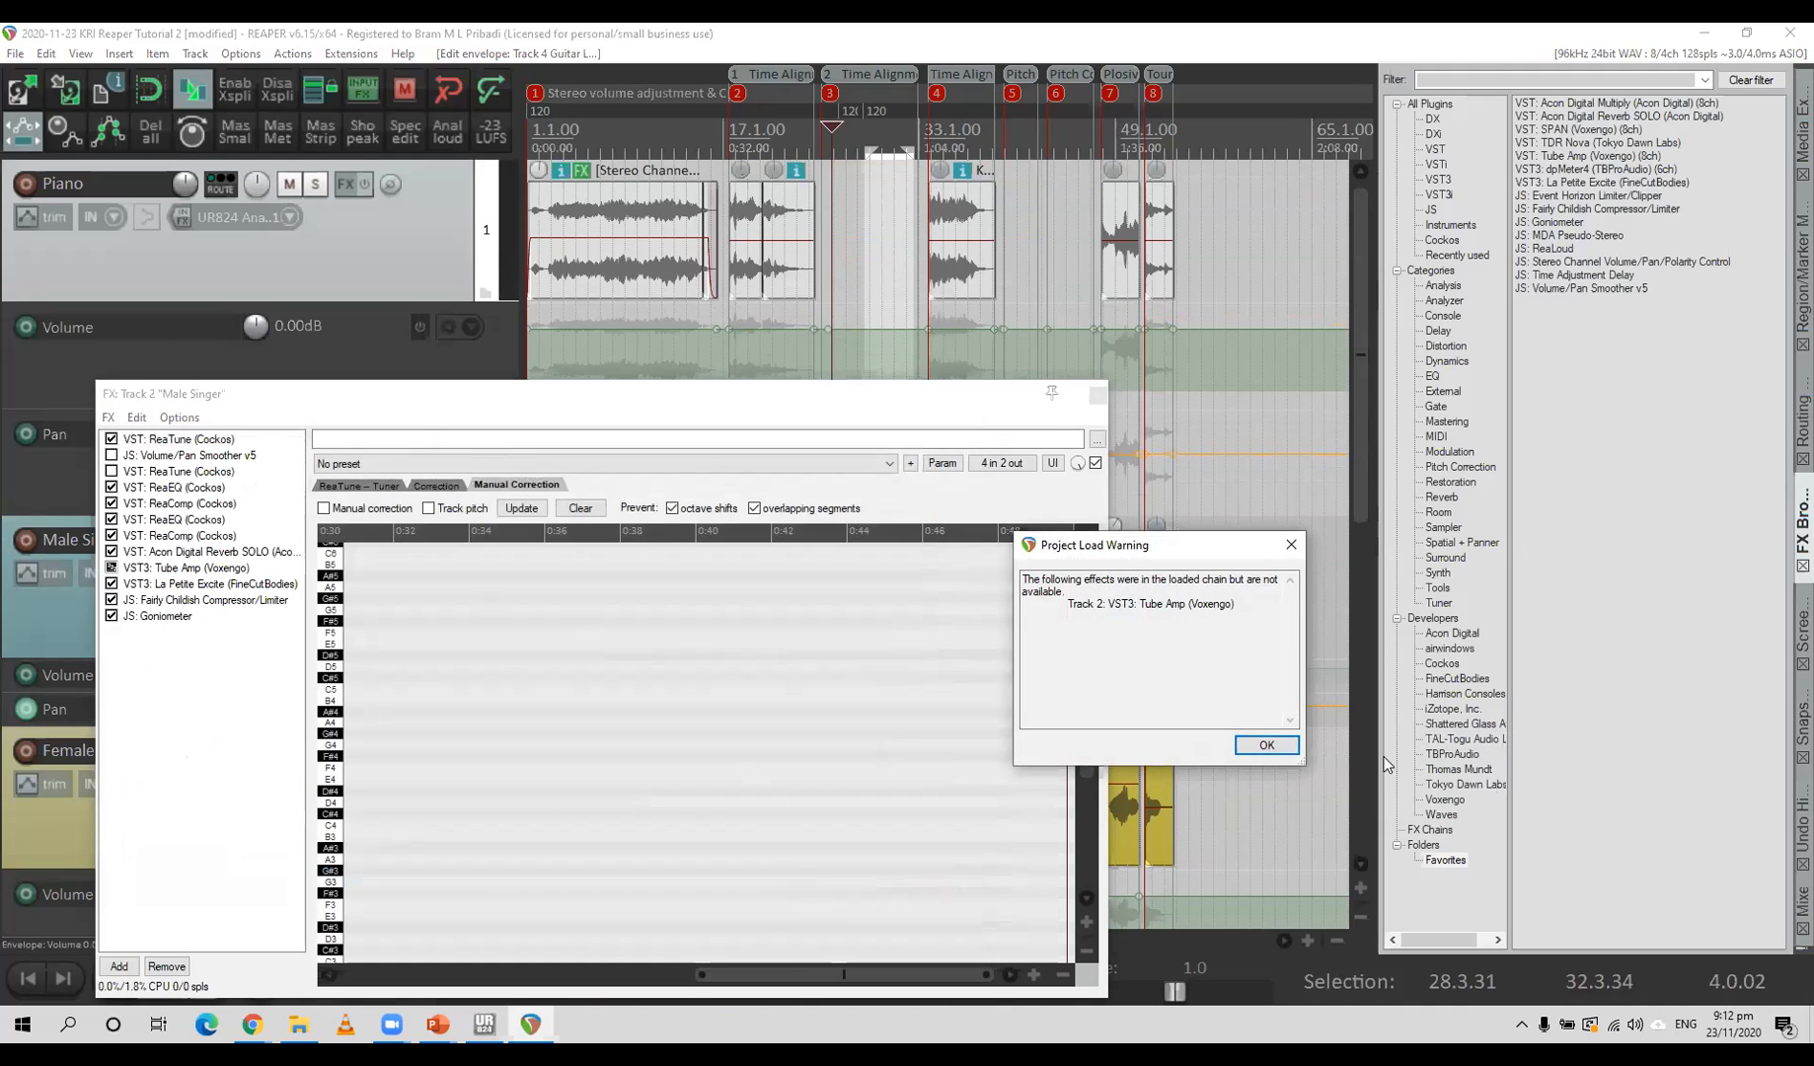
{"action": "left_click", "coordinate": [1266, 745]}
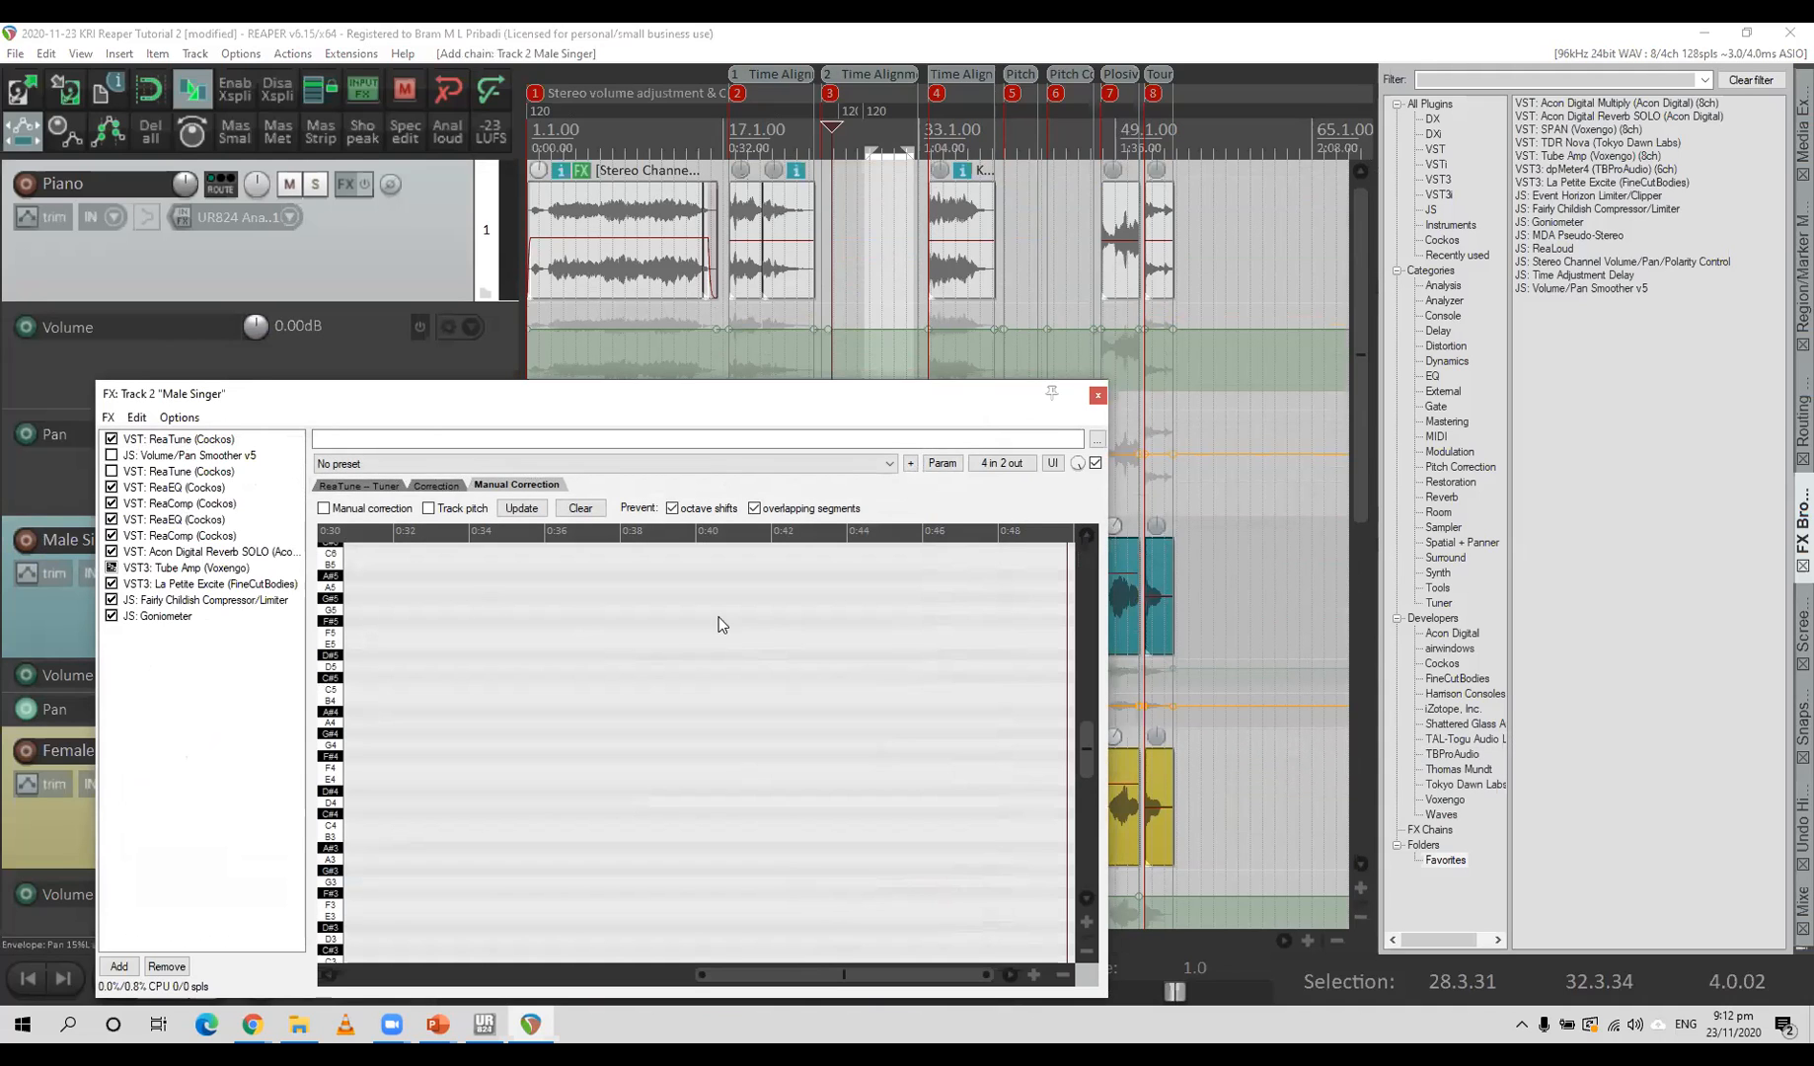
Examine which track and plug-in parameter envelopes are available for the Male Singer track.
{"action": "left_click_drag", "start_coordinate": [403, 406], "coordinate": [586, 400]}
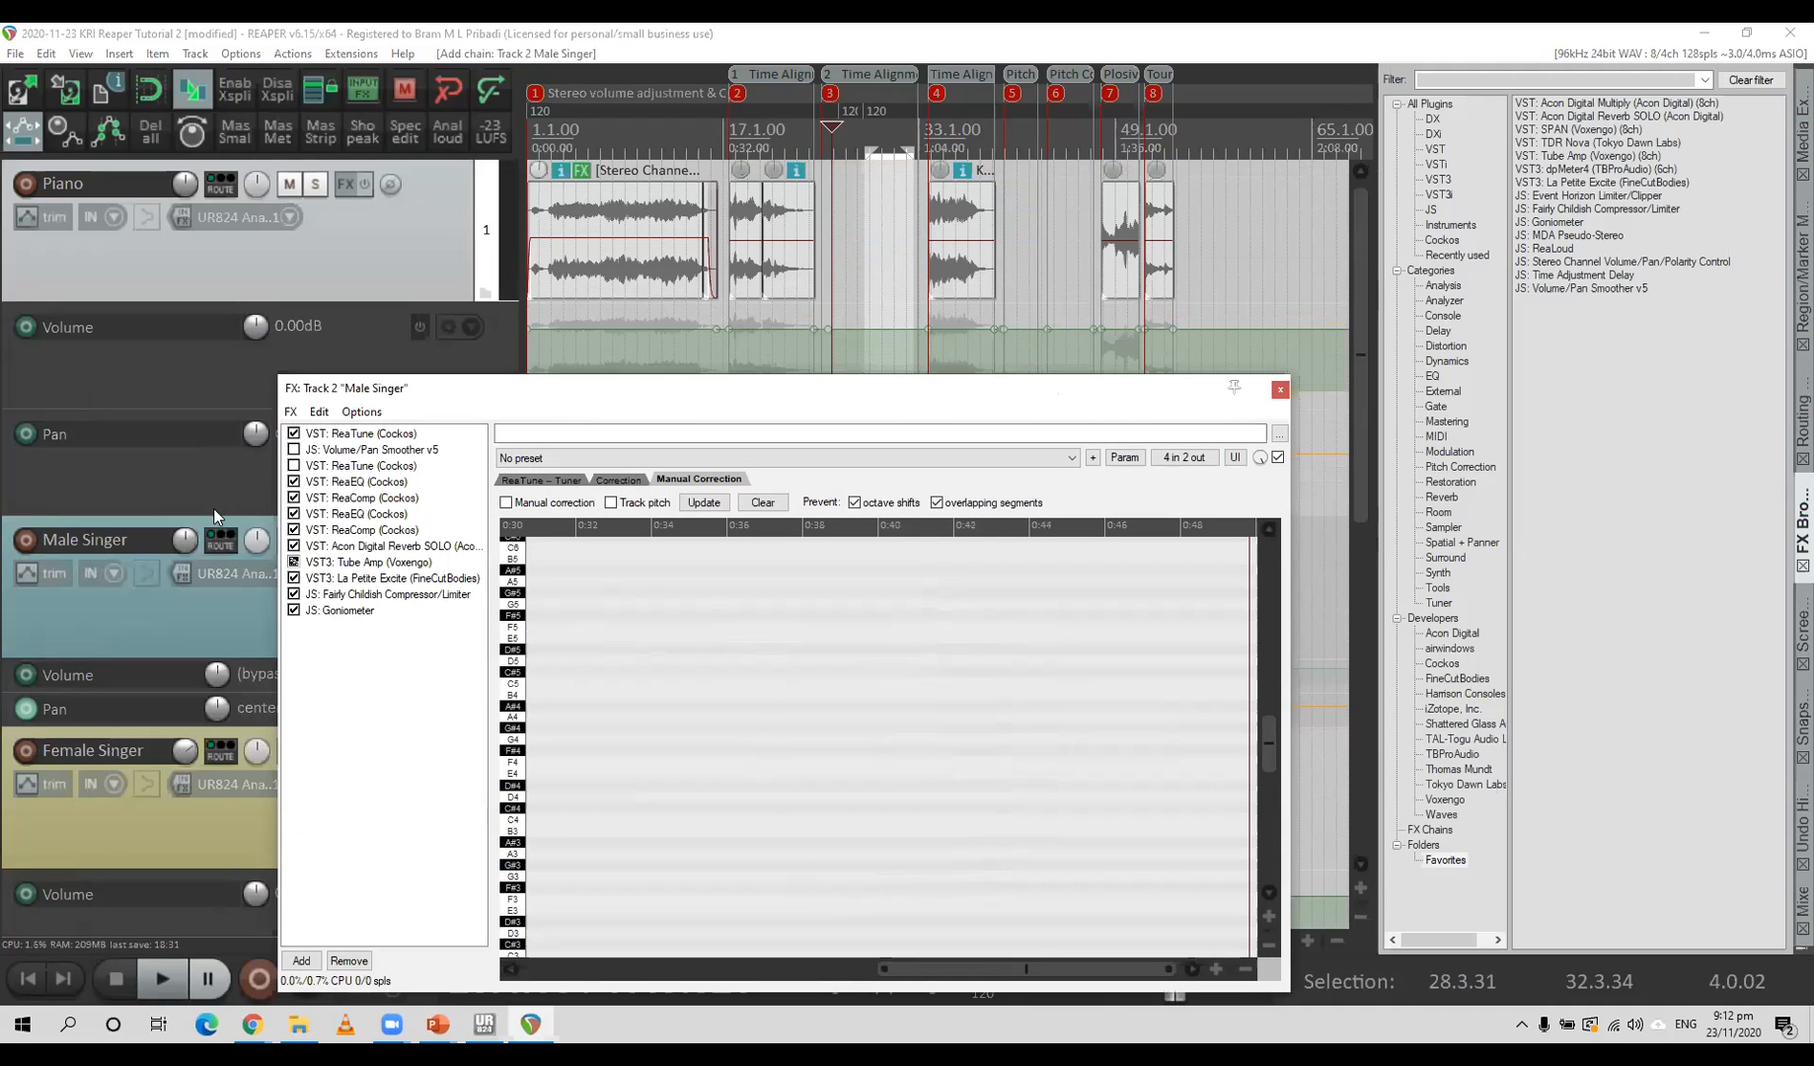
{"action": "left_click", "coordinate": [33, 572]}
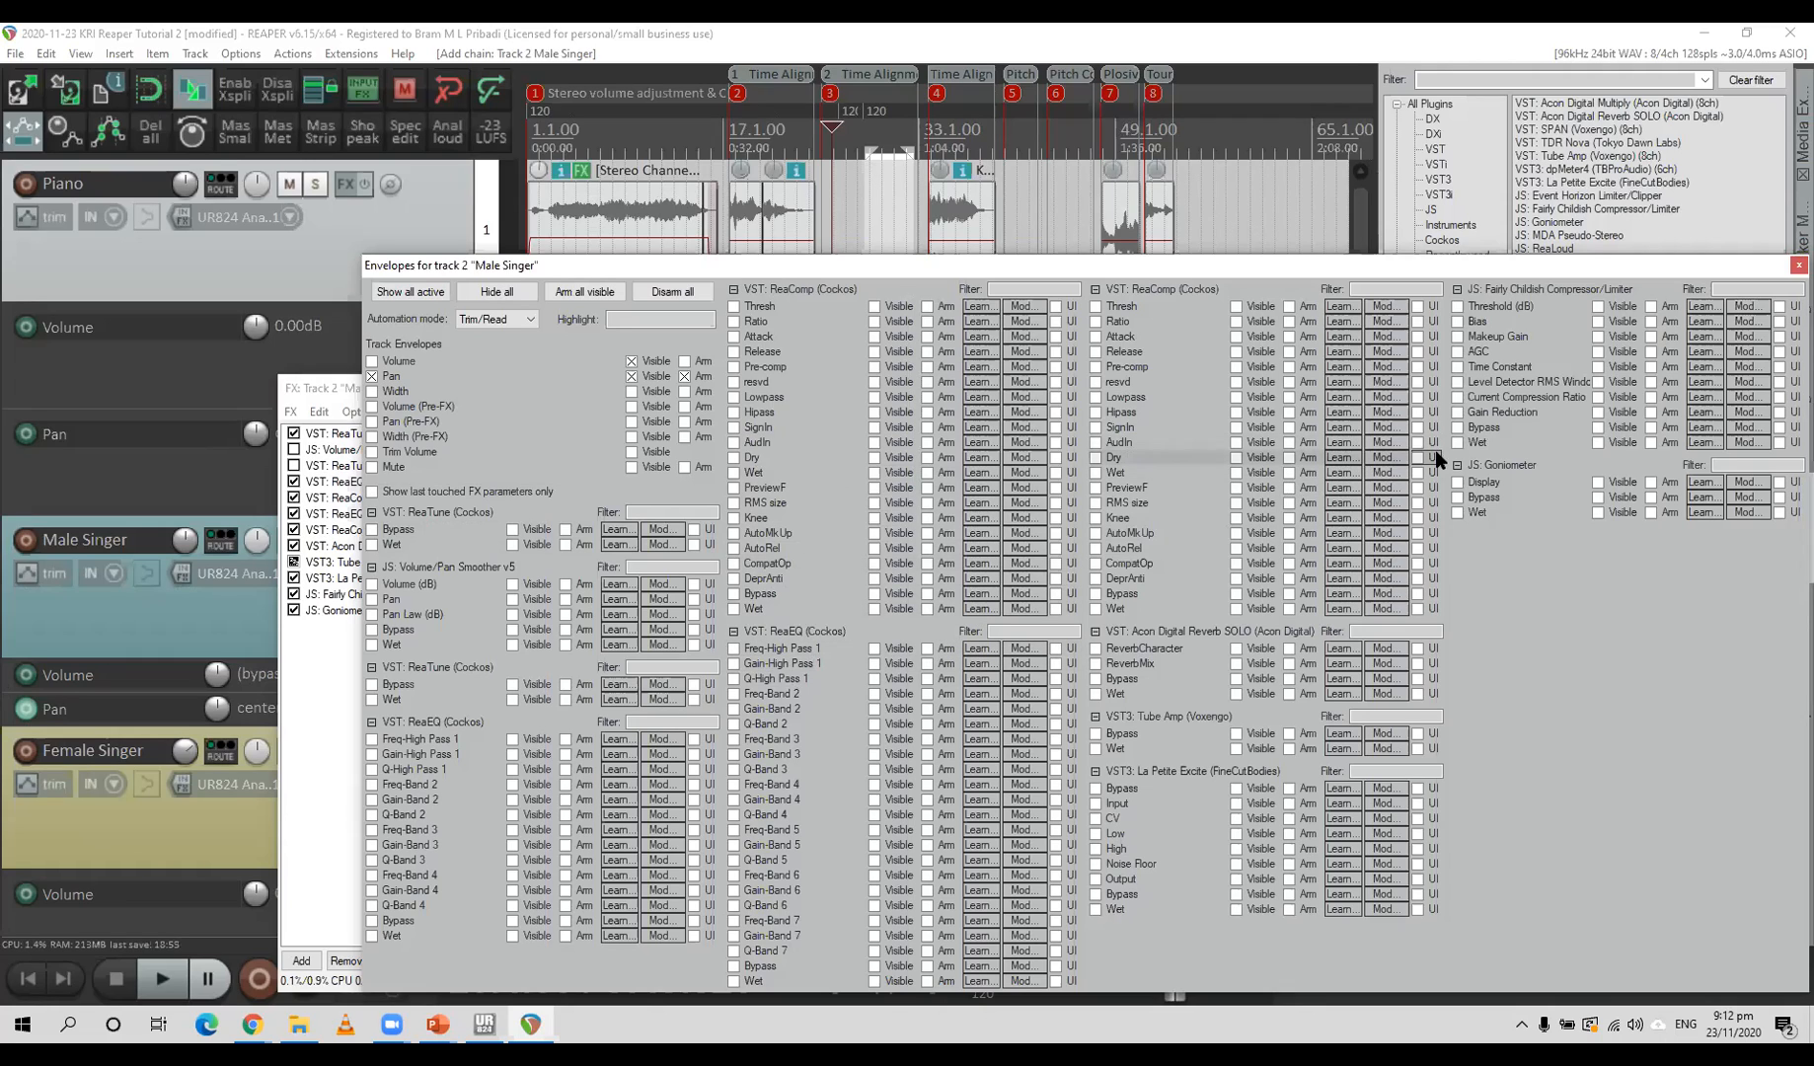
{"action": "left_click", "coordinate": [1798, 264]}
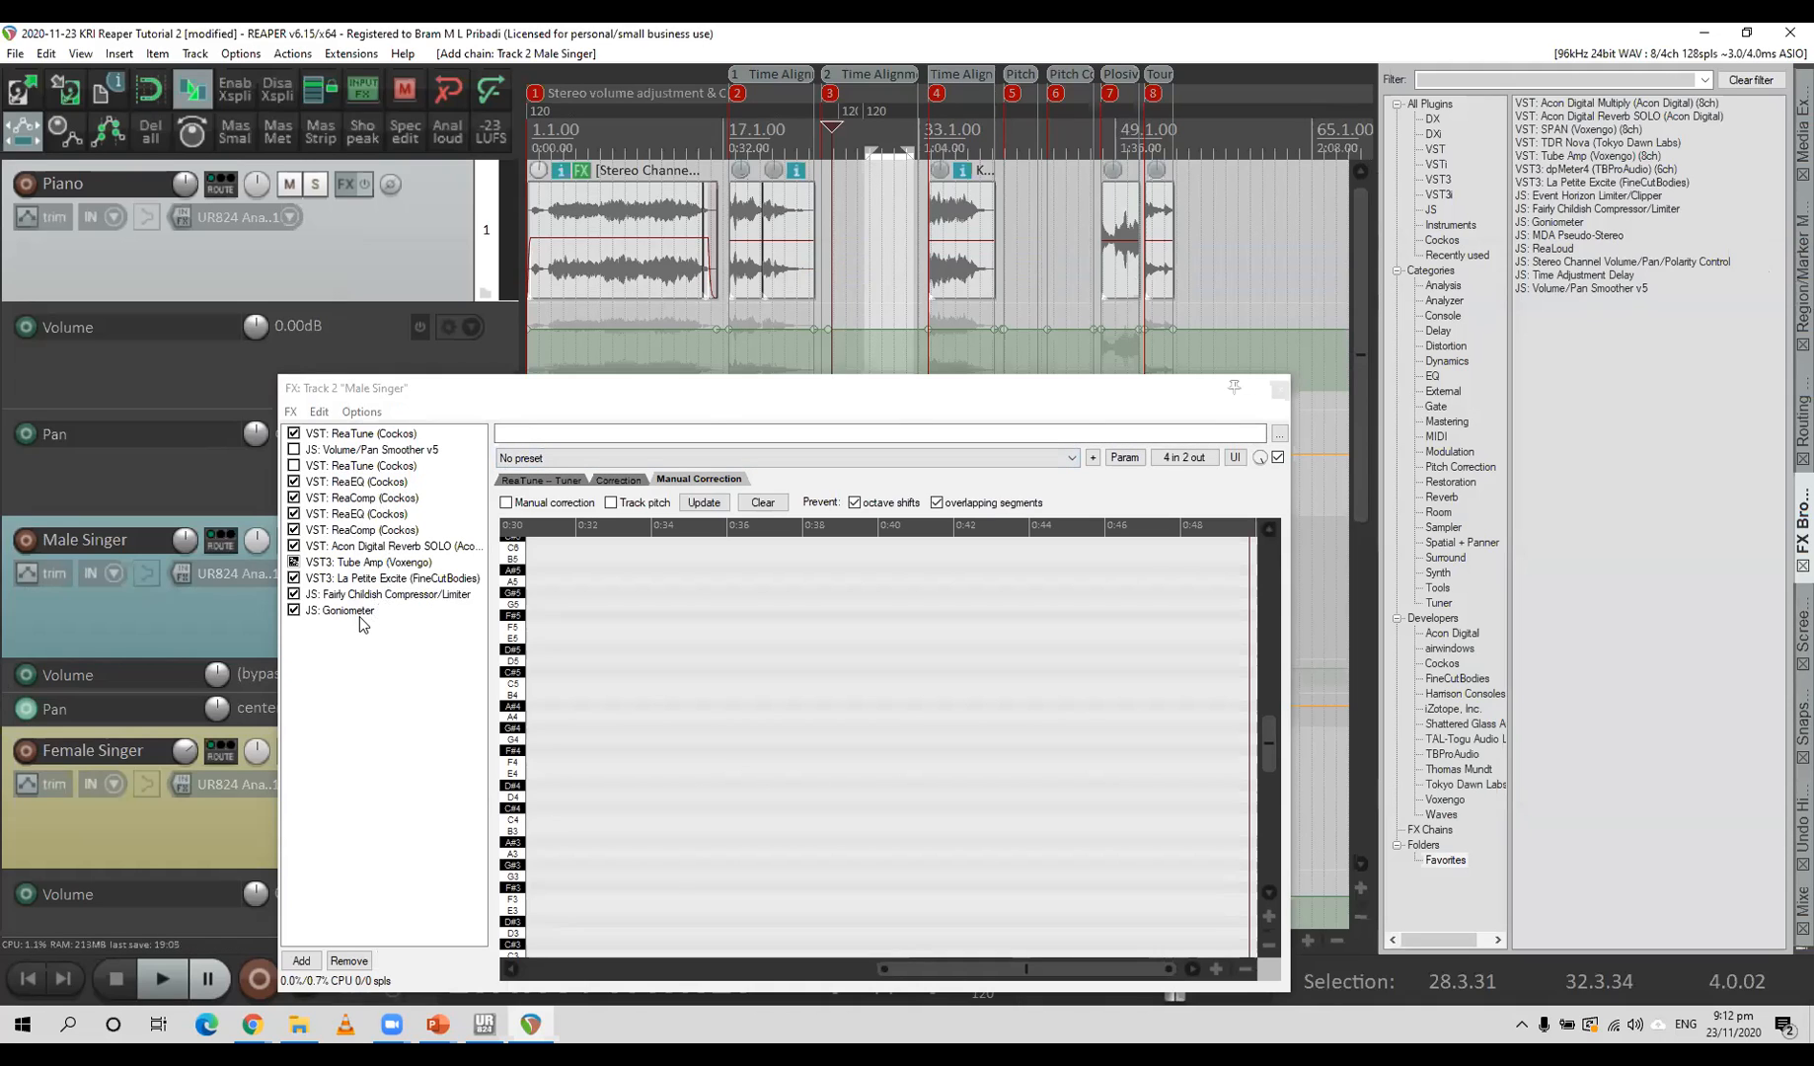
Move Acon Digital Reverb SOLO and Goniometer together above the second ReaComp in the Male Singer's FX chain.
{"action": "left_click", "coordinate": [365, 452]}
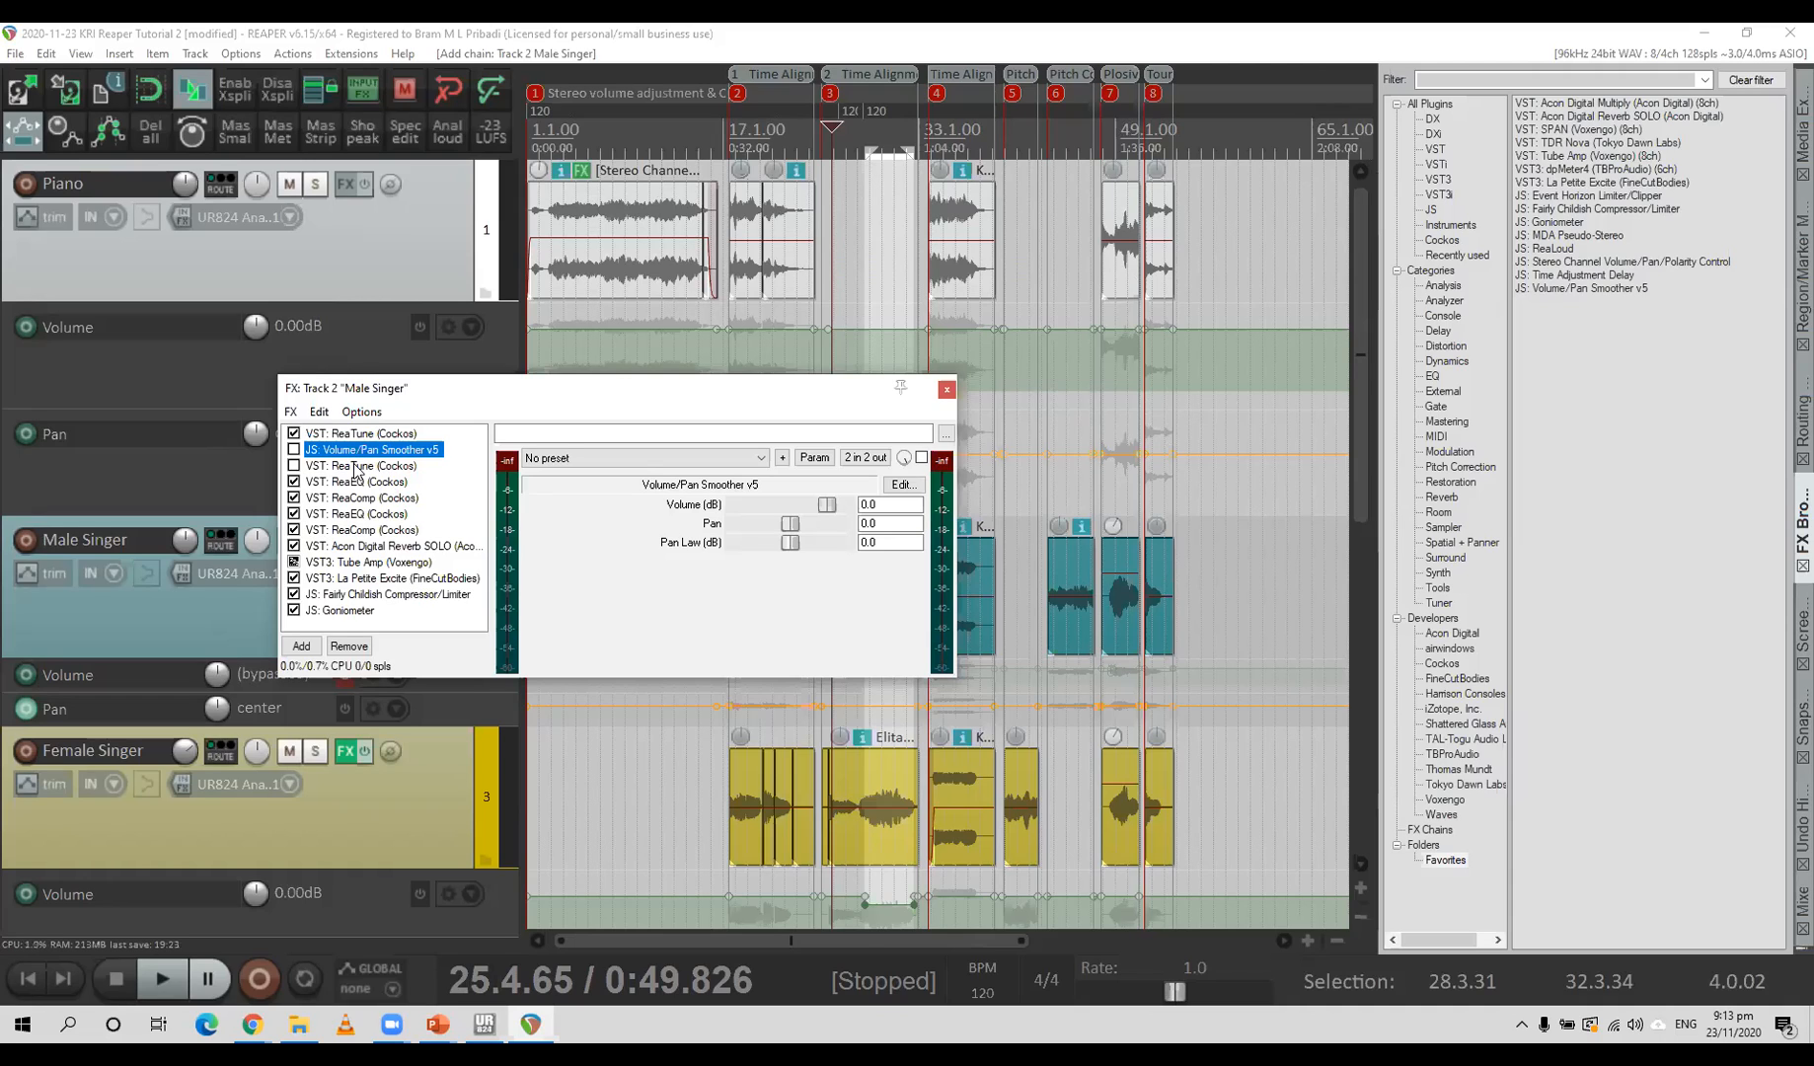
{"action": "left_click", "coordinate": [361, 611]}
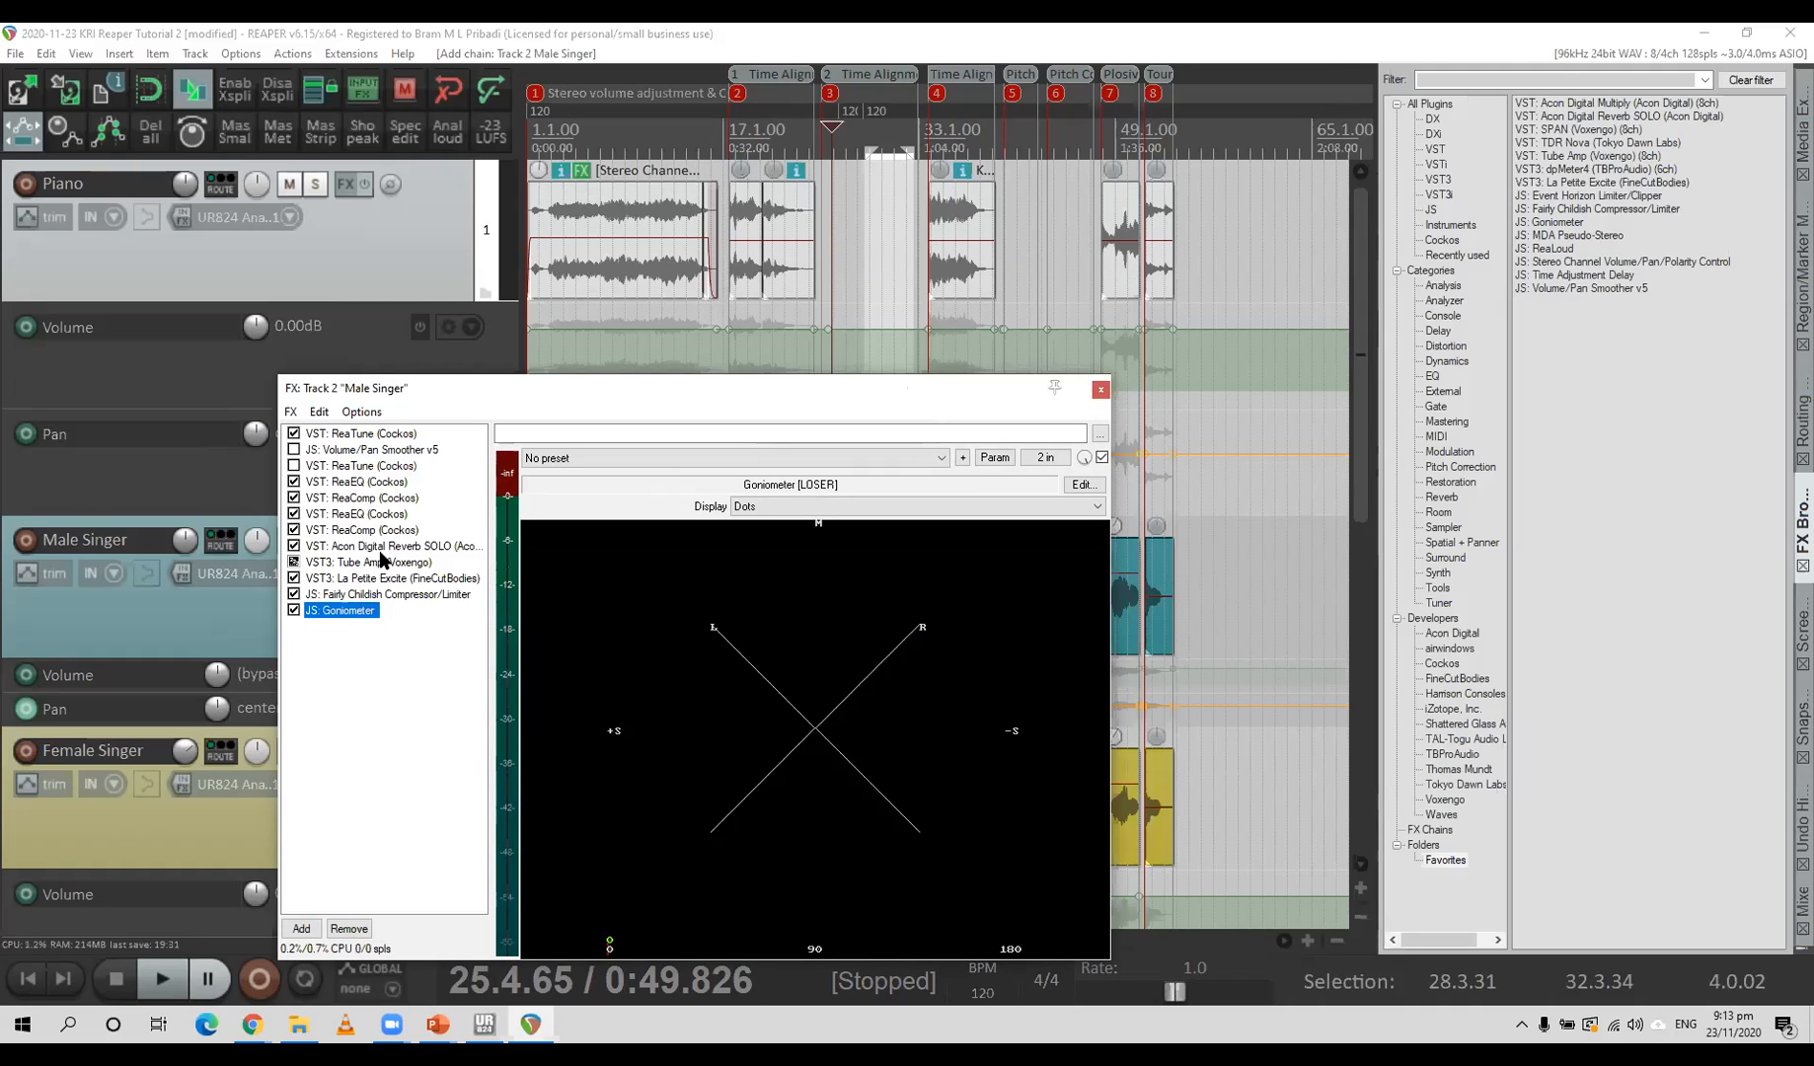
{"action": "left_click", "coordinate": [377, 546], "text": "ctrl"}
{"action": "left_click_drag", "start_coordinate": [377, 546], "coordinate": [375, 521]}
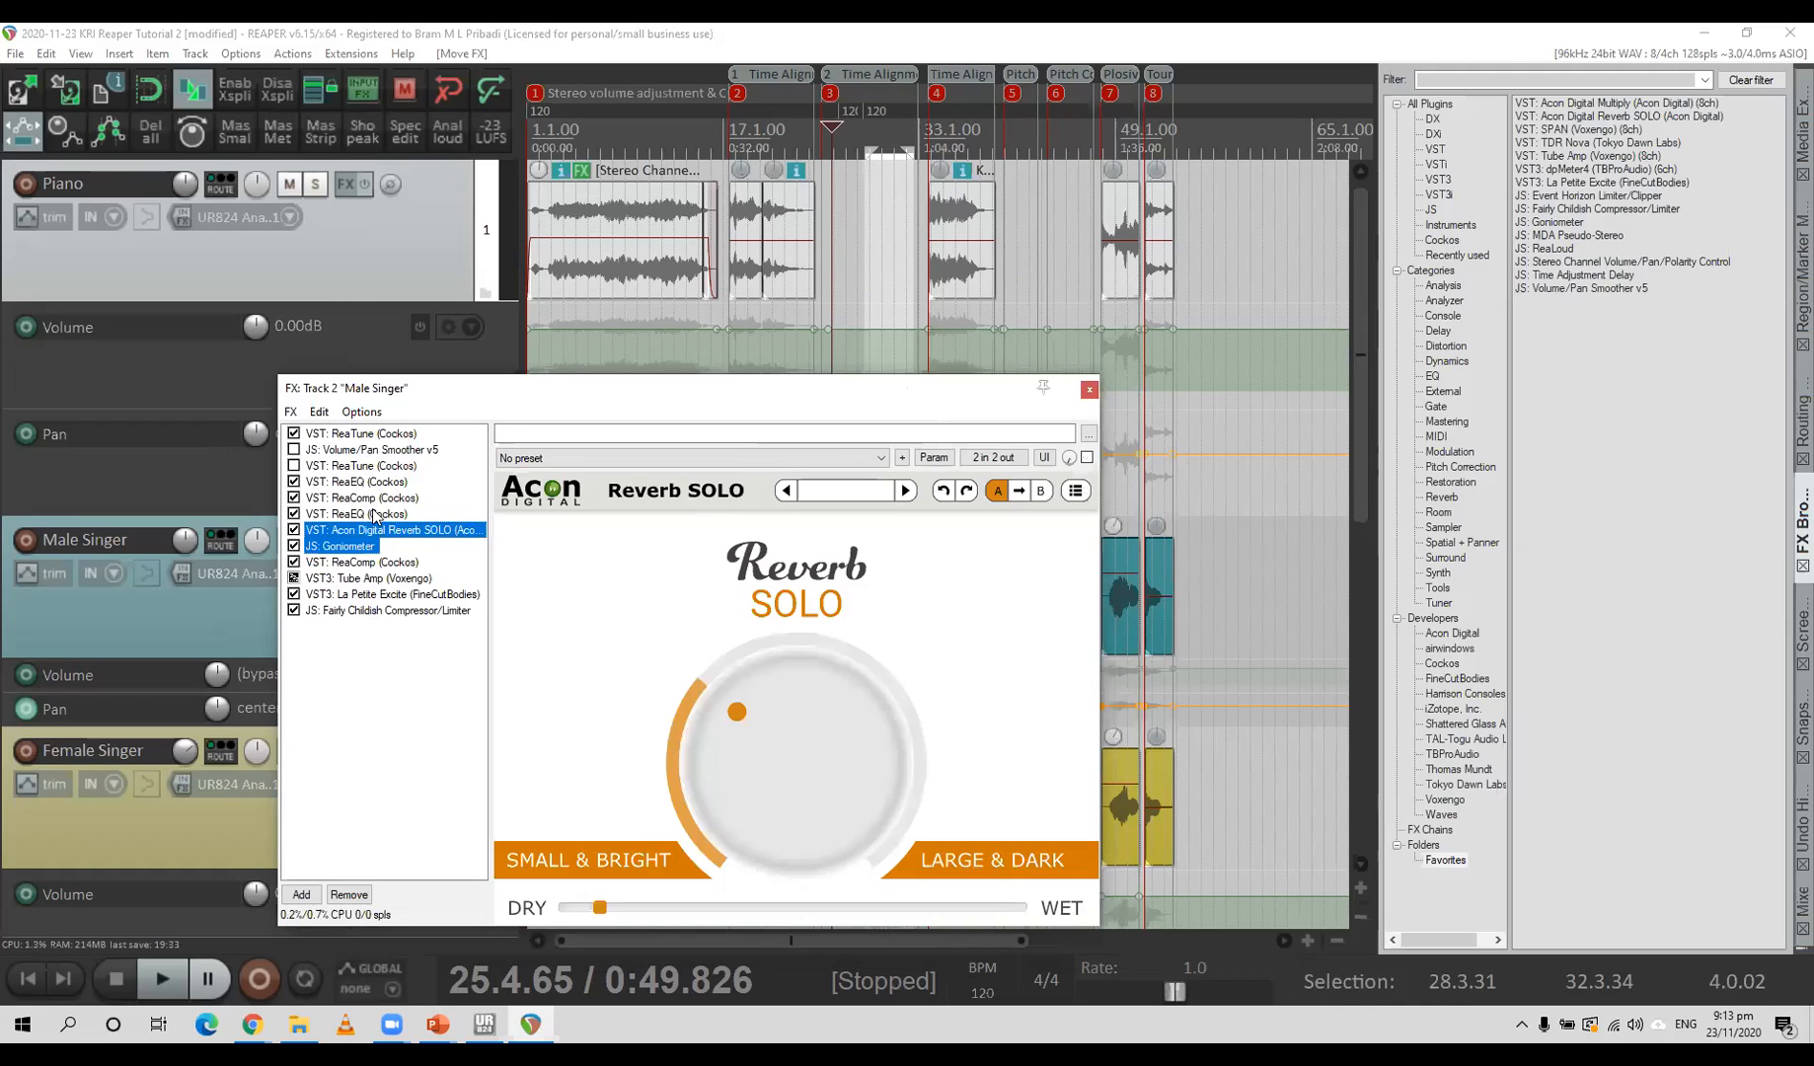
Paste a copy of Goniometer directly after the first ReaTune in the Male Singer's FX chain and move the window clear of the upper tracks.
{"action": "left_click", "coordinate": [362, 434]}
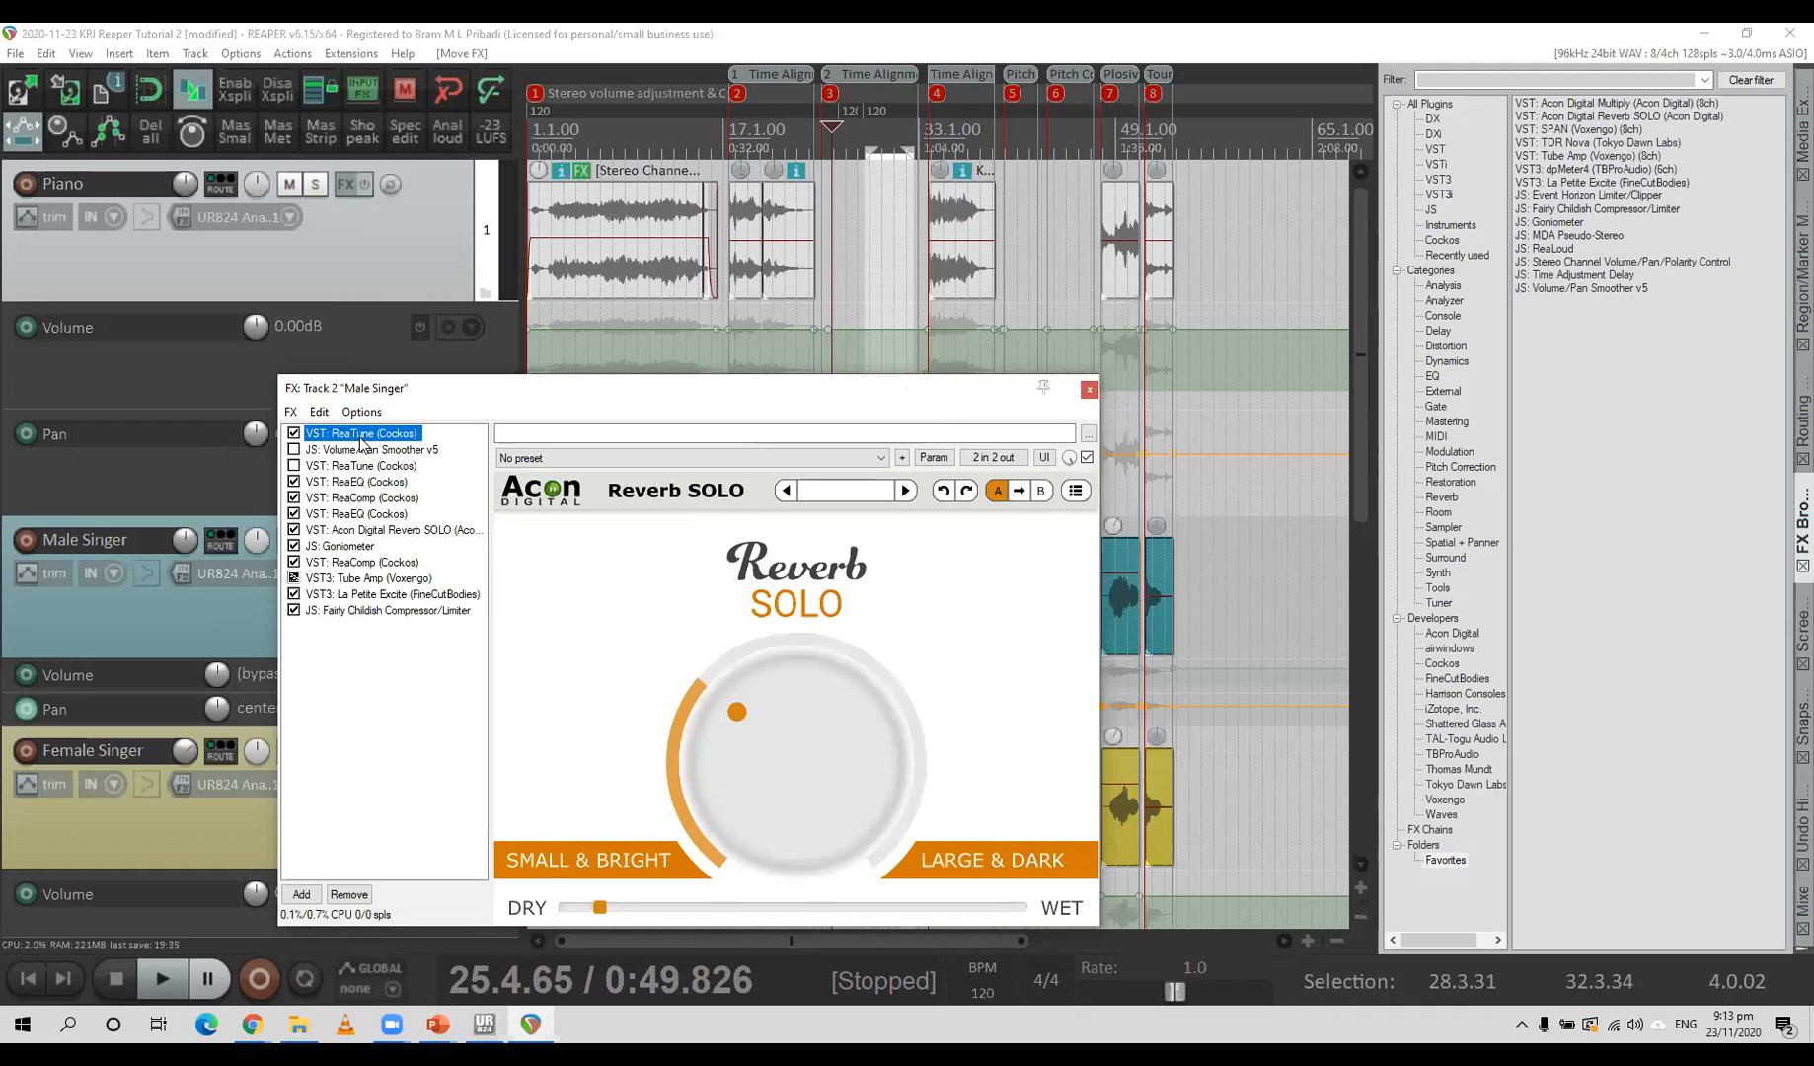
{"action": "key", "text": "ctrl+v"}
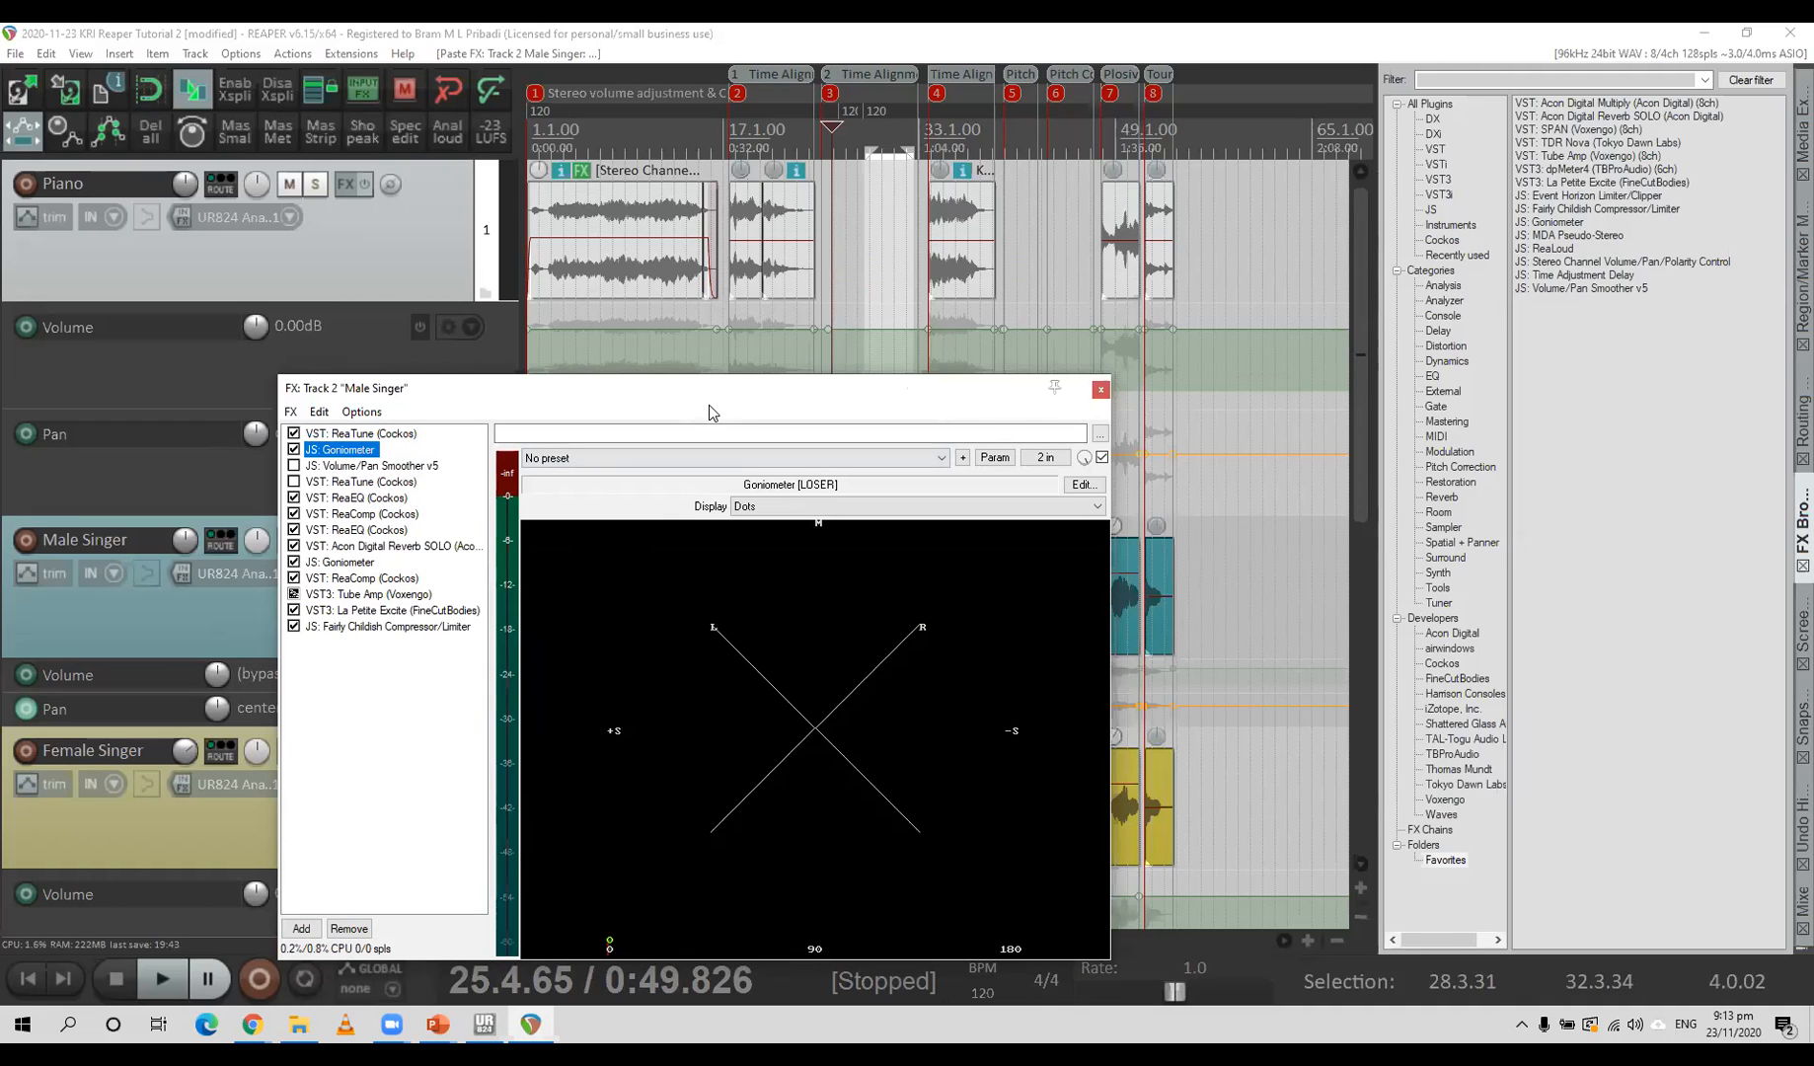
{"action": "left_click_drag", "start_coordinate": [709, 405], "coordinate": [766, 677]}
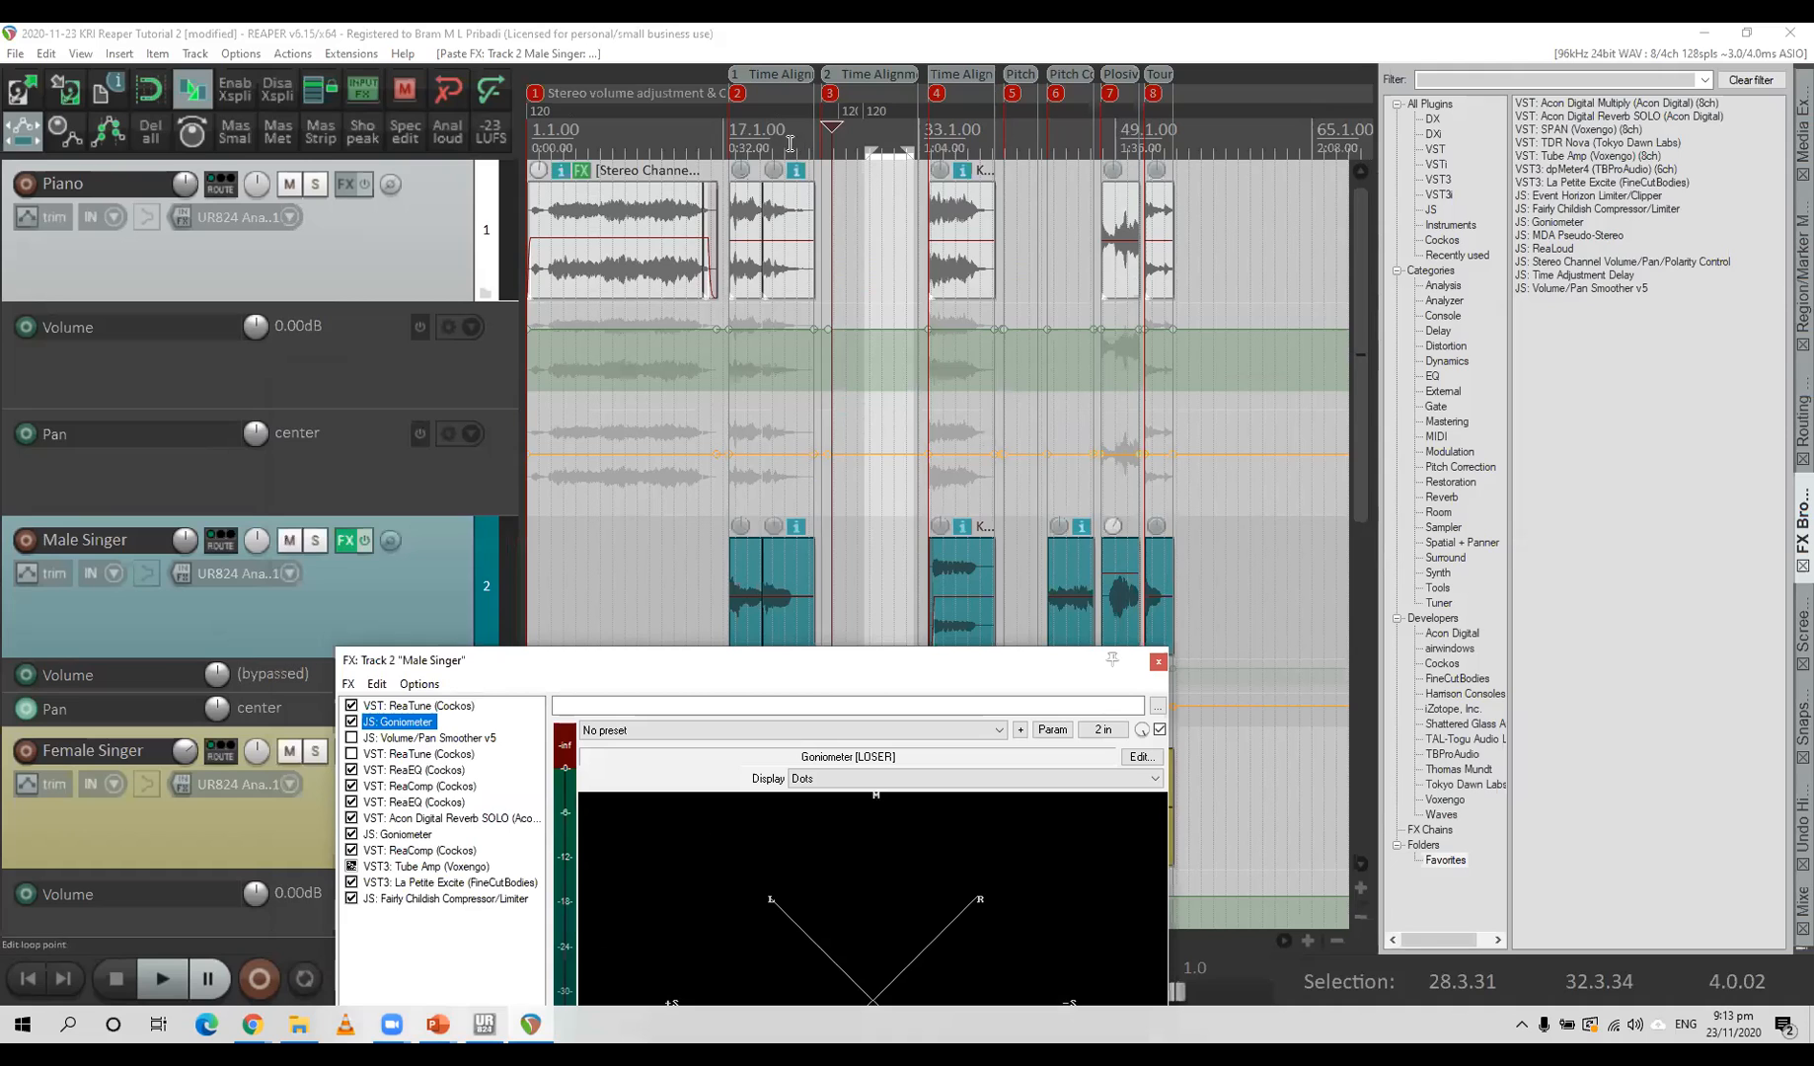
Play from 18.4.00 and check the first Goniometer in the Male Singer's FX chain with the FX window moved up.
{"action": "left_click", "coordinate": [769, 133]}
{"action": "left_click", "coordinate": [742, 133]}
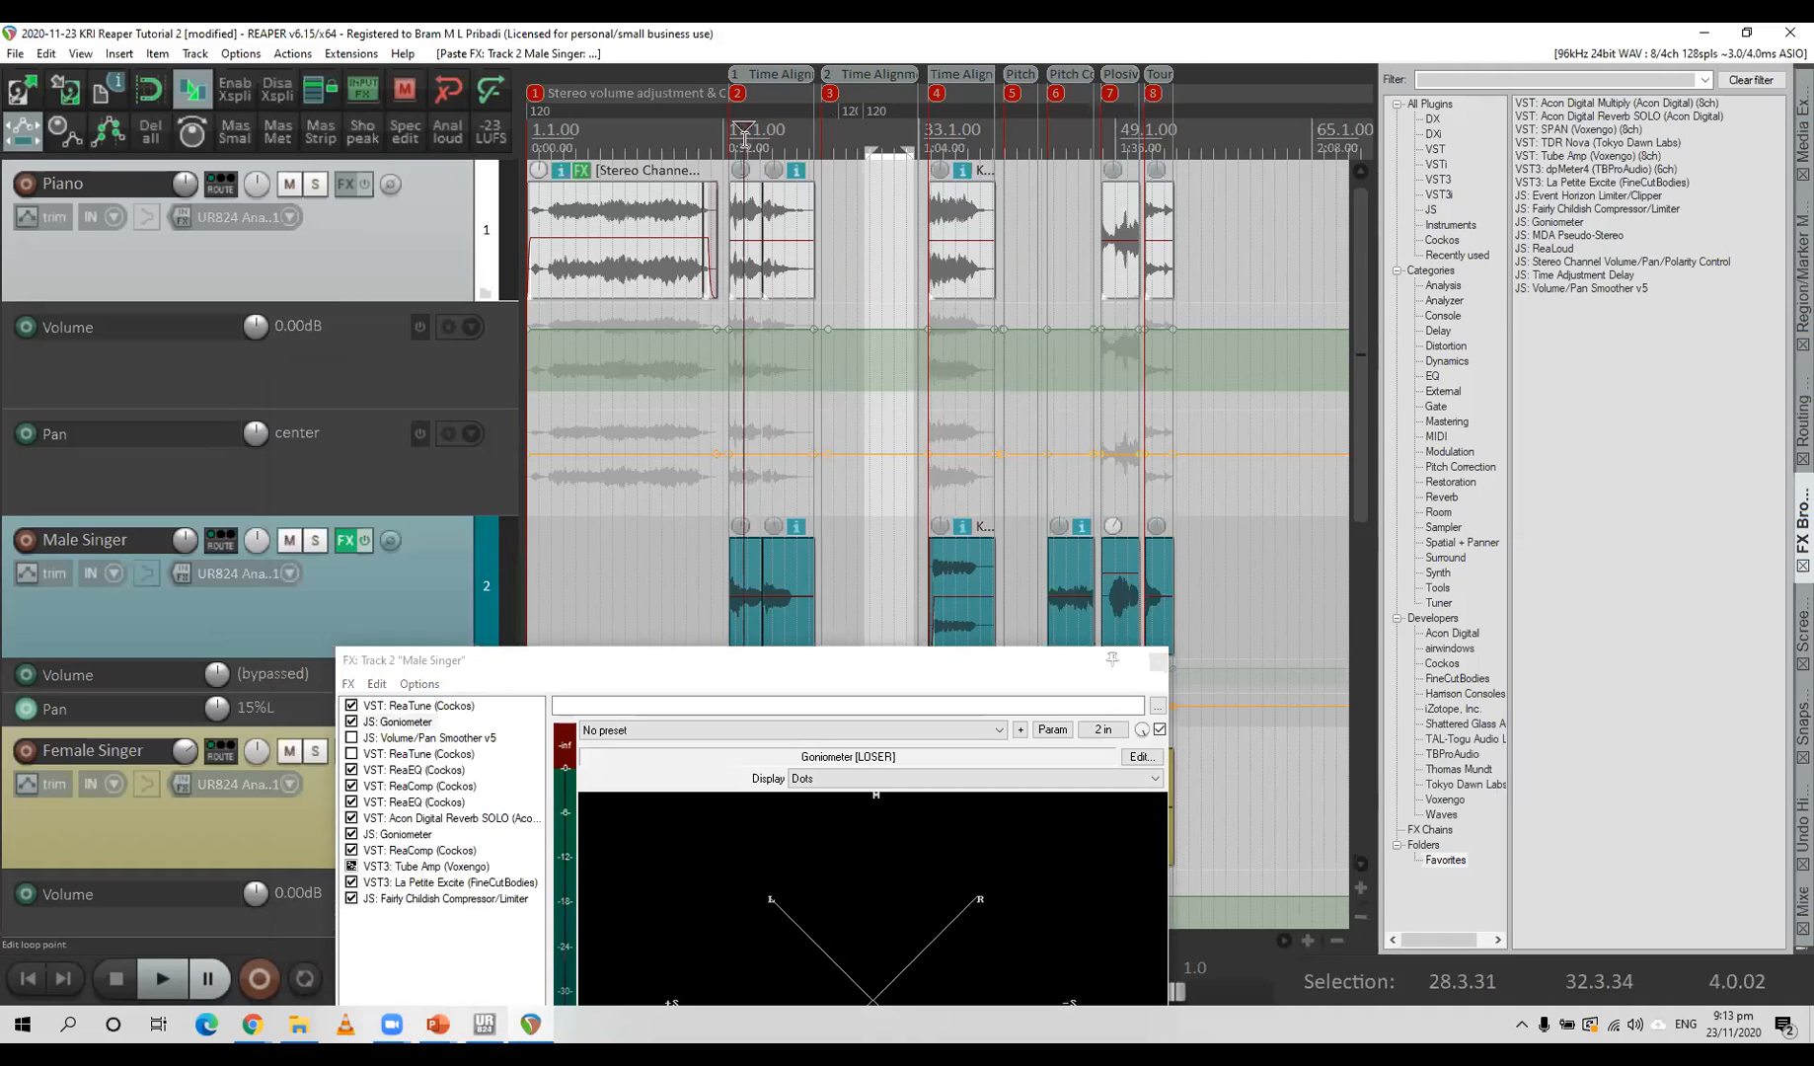
{"action": "left_click_drag", "start_coordinate": [790, 671], "coordinate": [766, 178]}
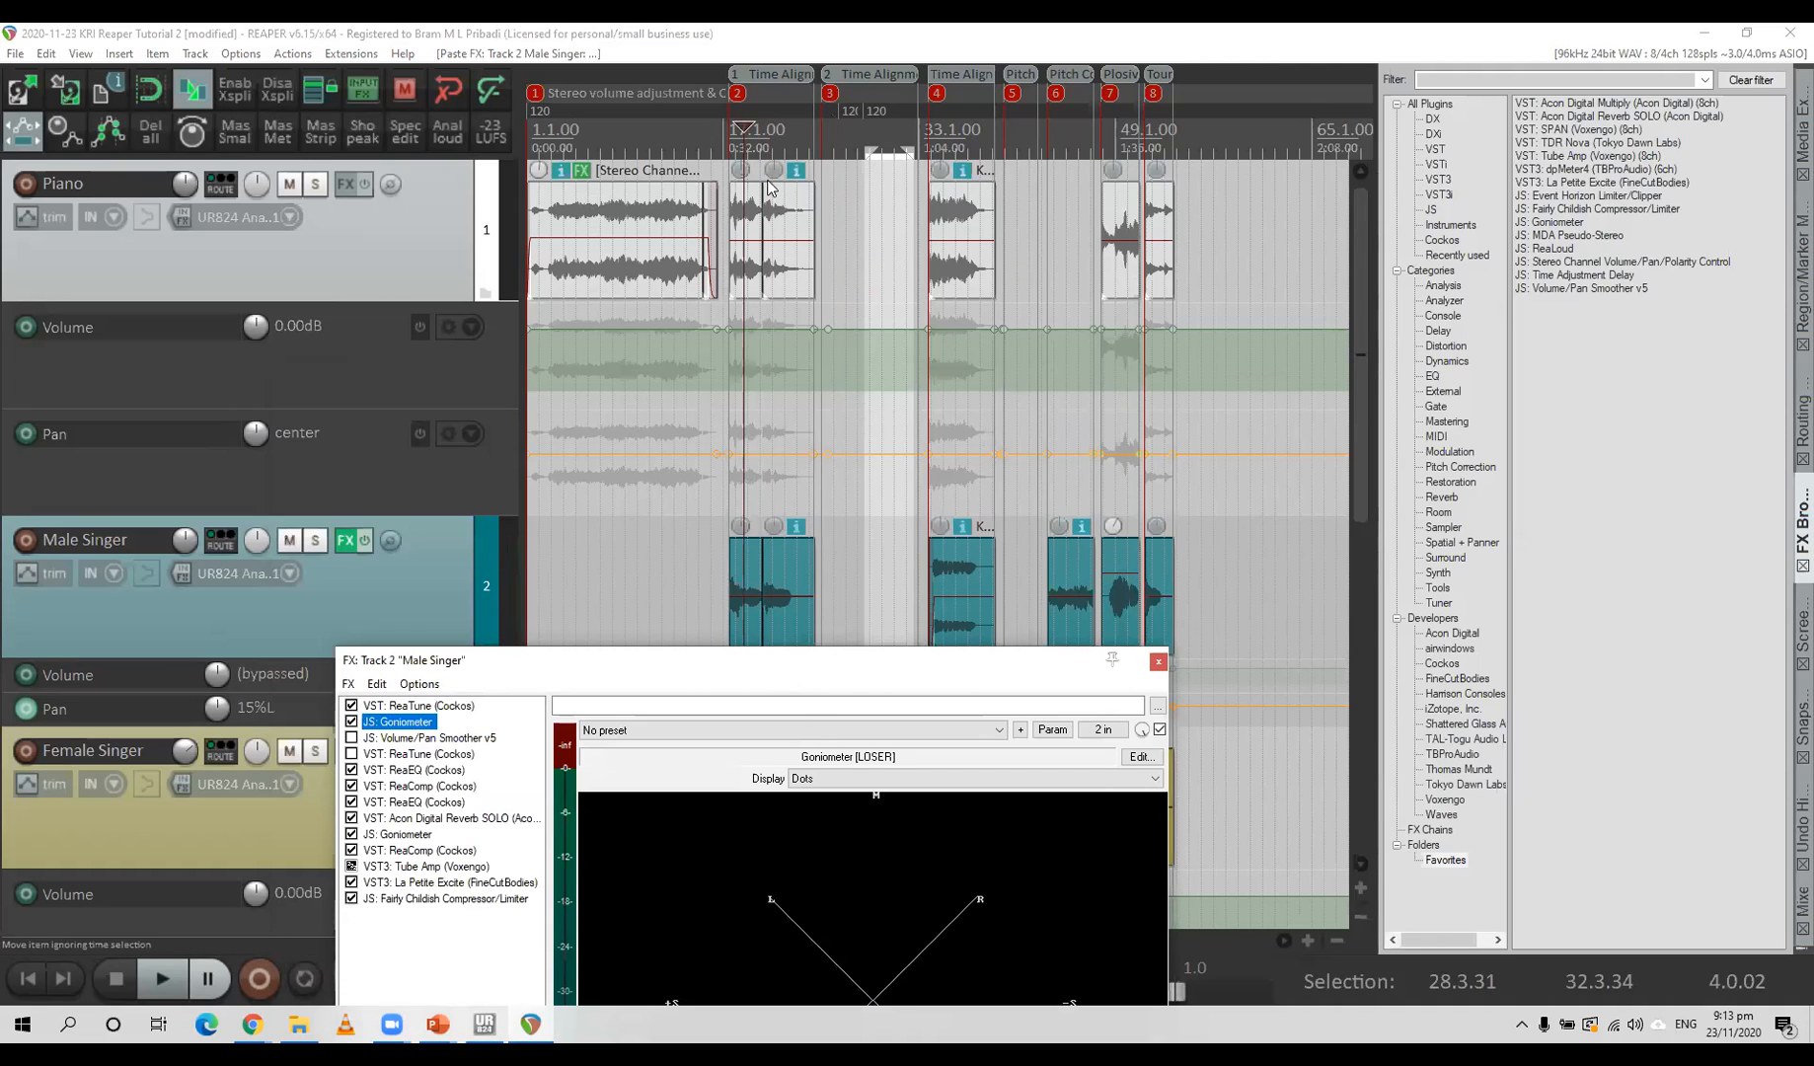
{"action": "key", "text": "space"}
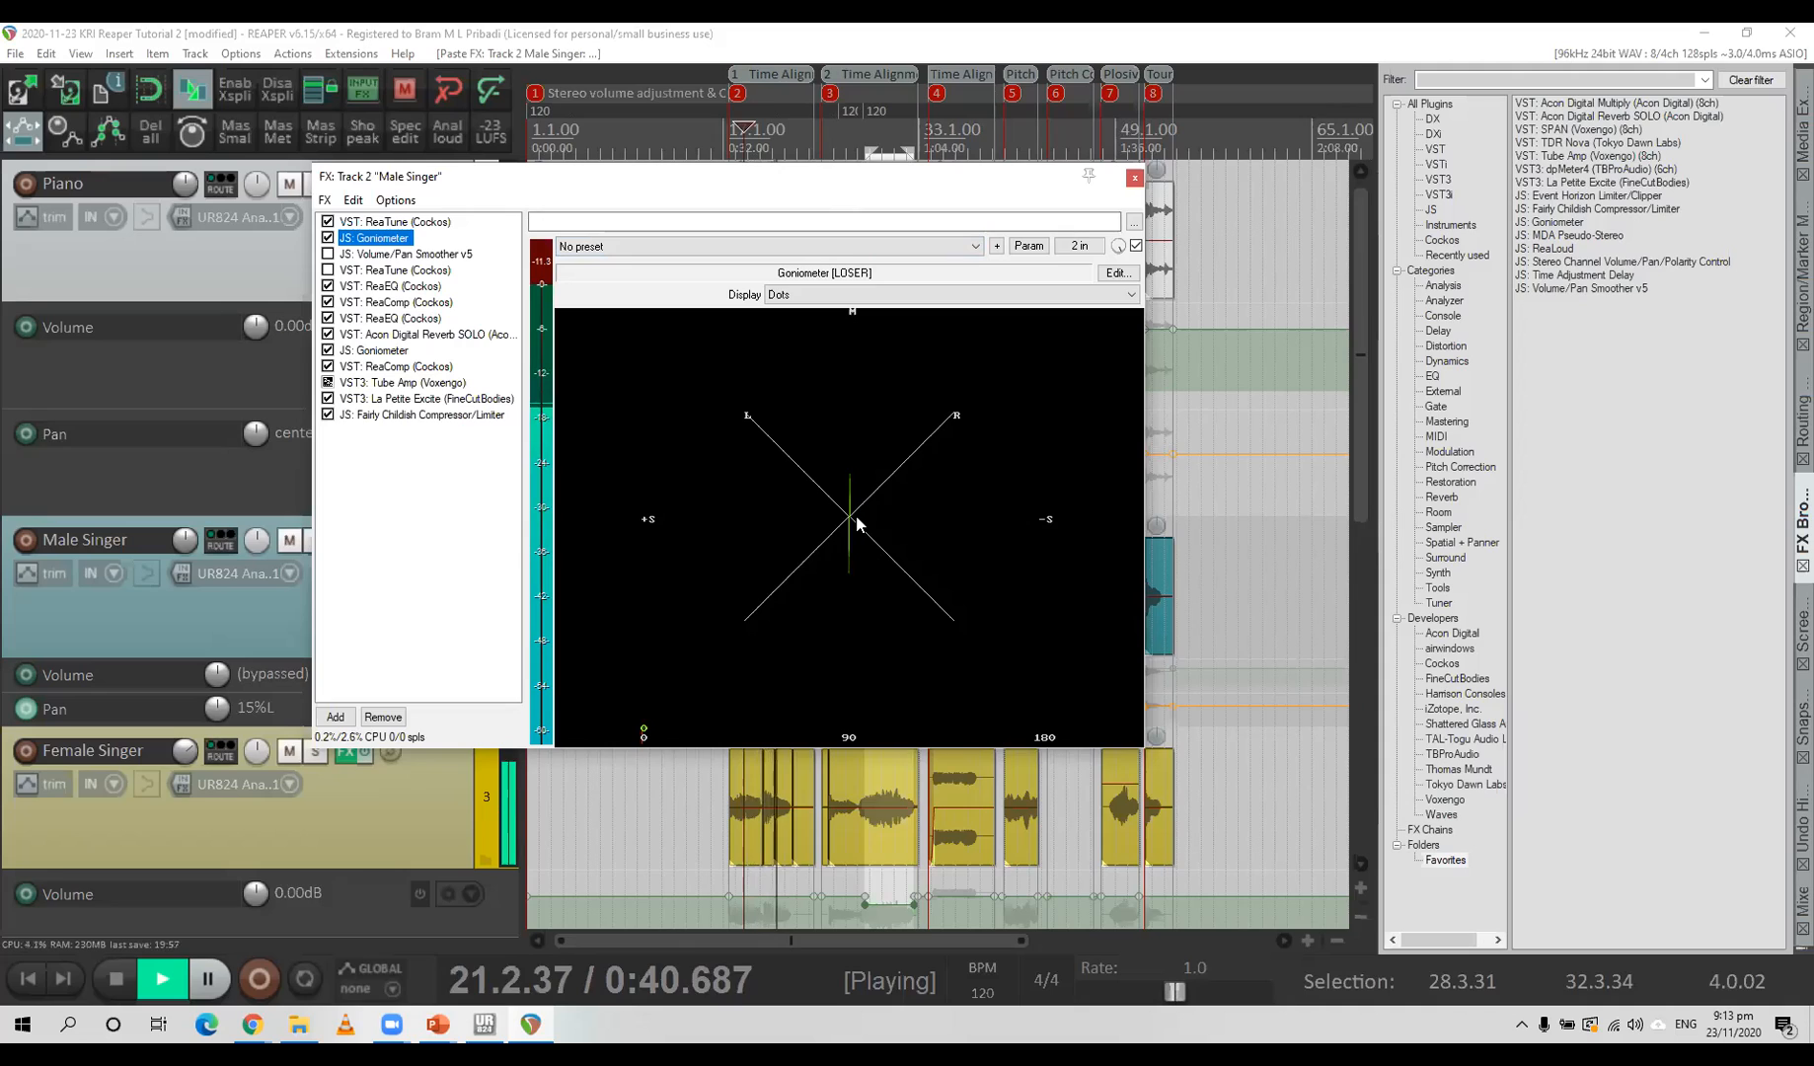
{"action": "key", "text": "space"}
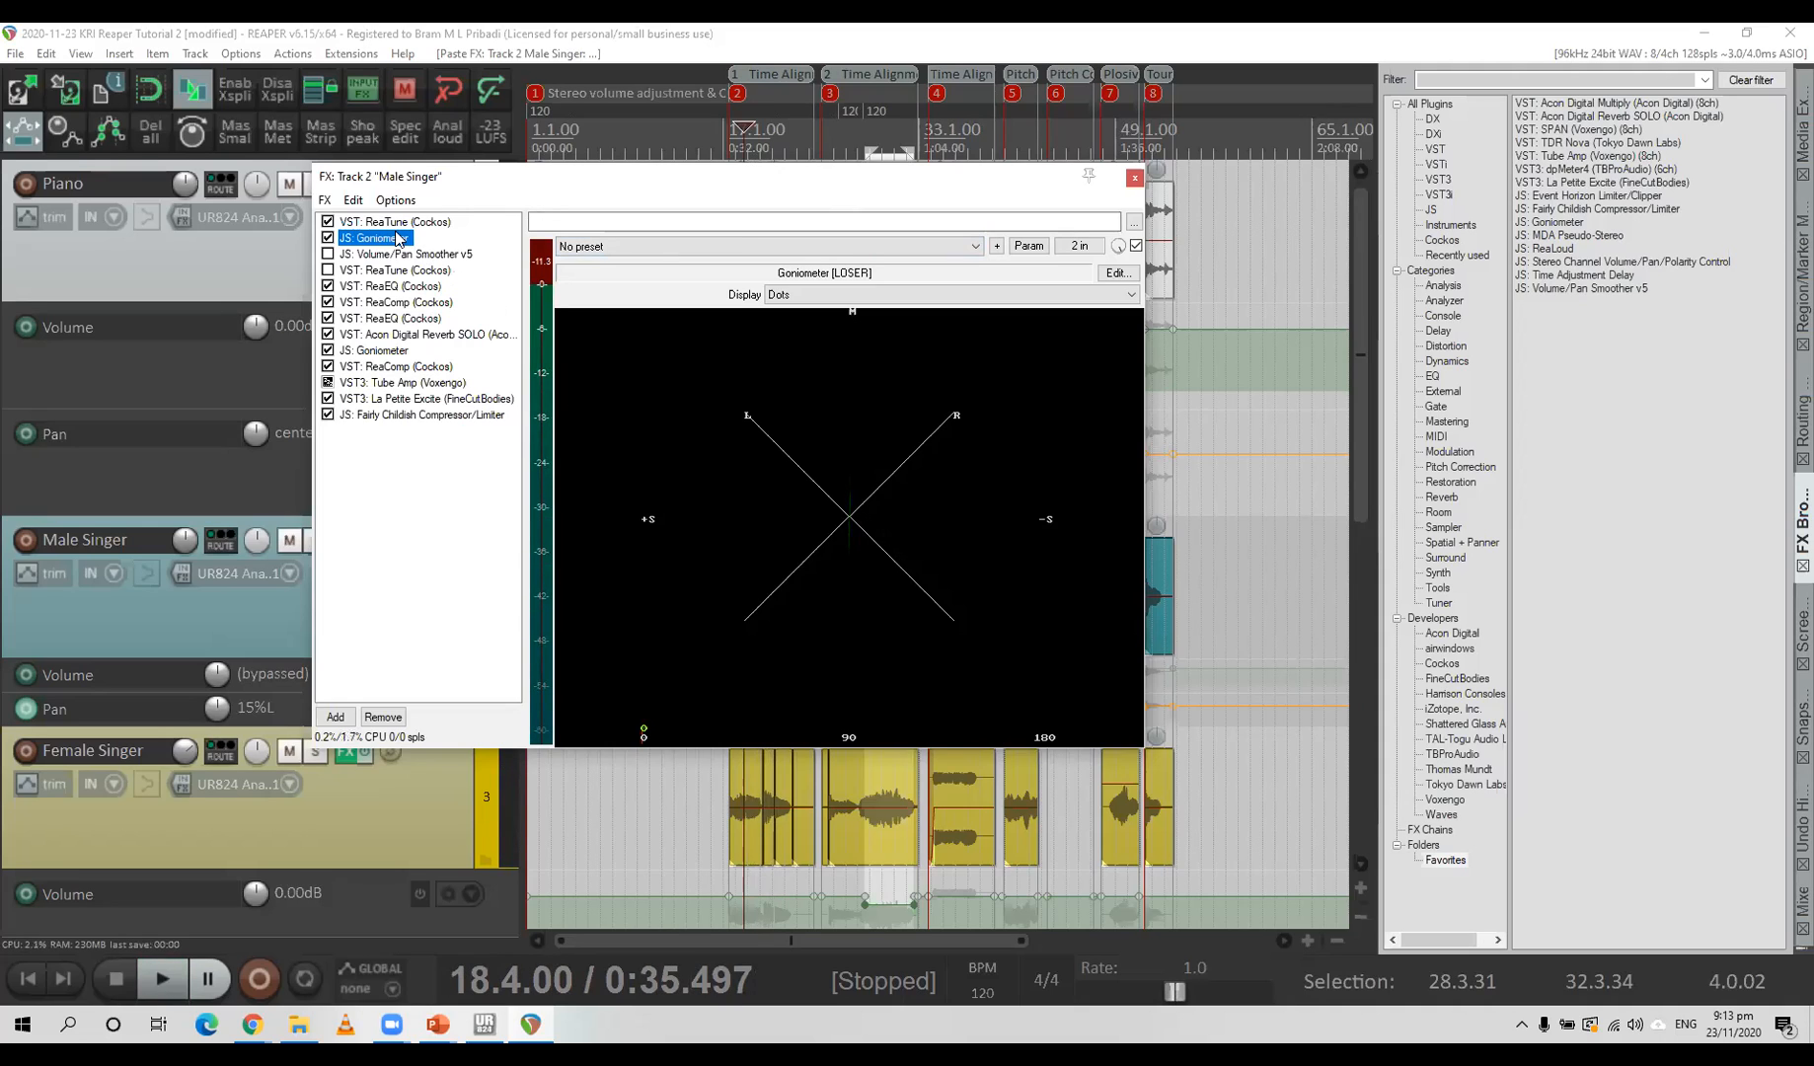
Raise the wet mix of Acon Digital Reverb SOLO slightly and play the section through the Goniometer that follows it.
{"action": "left_click", "coordinate": [381, 350]}
{"action": "left_click", "coordinate": [384, 336]}
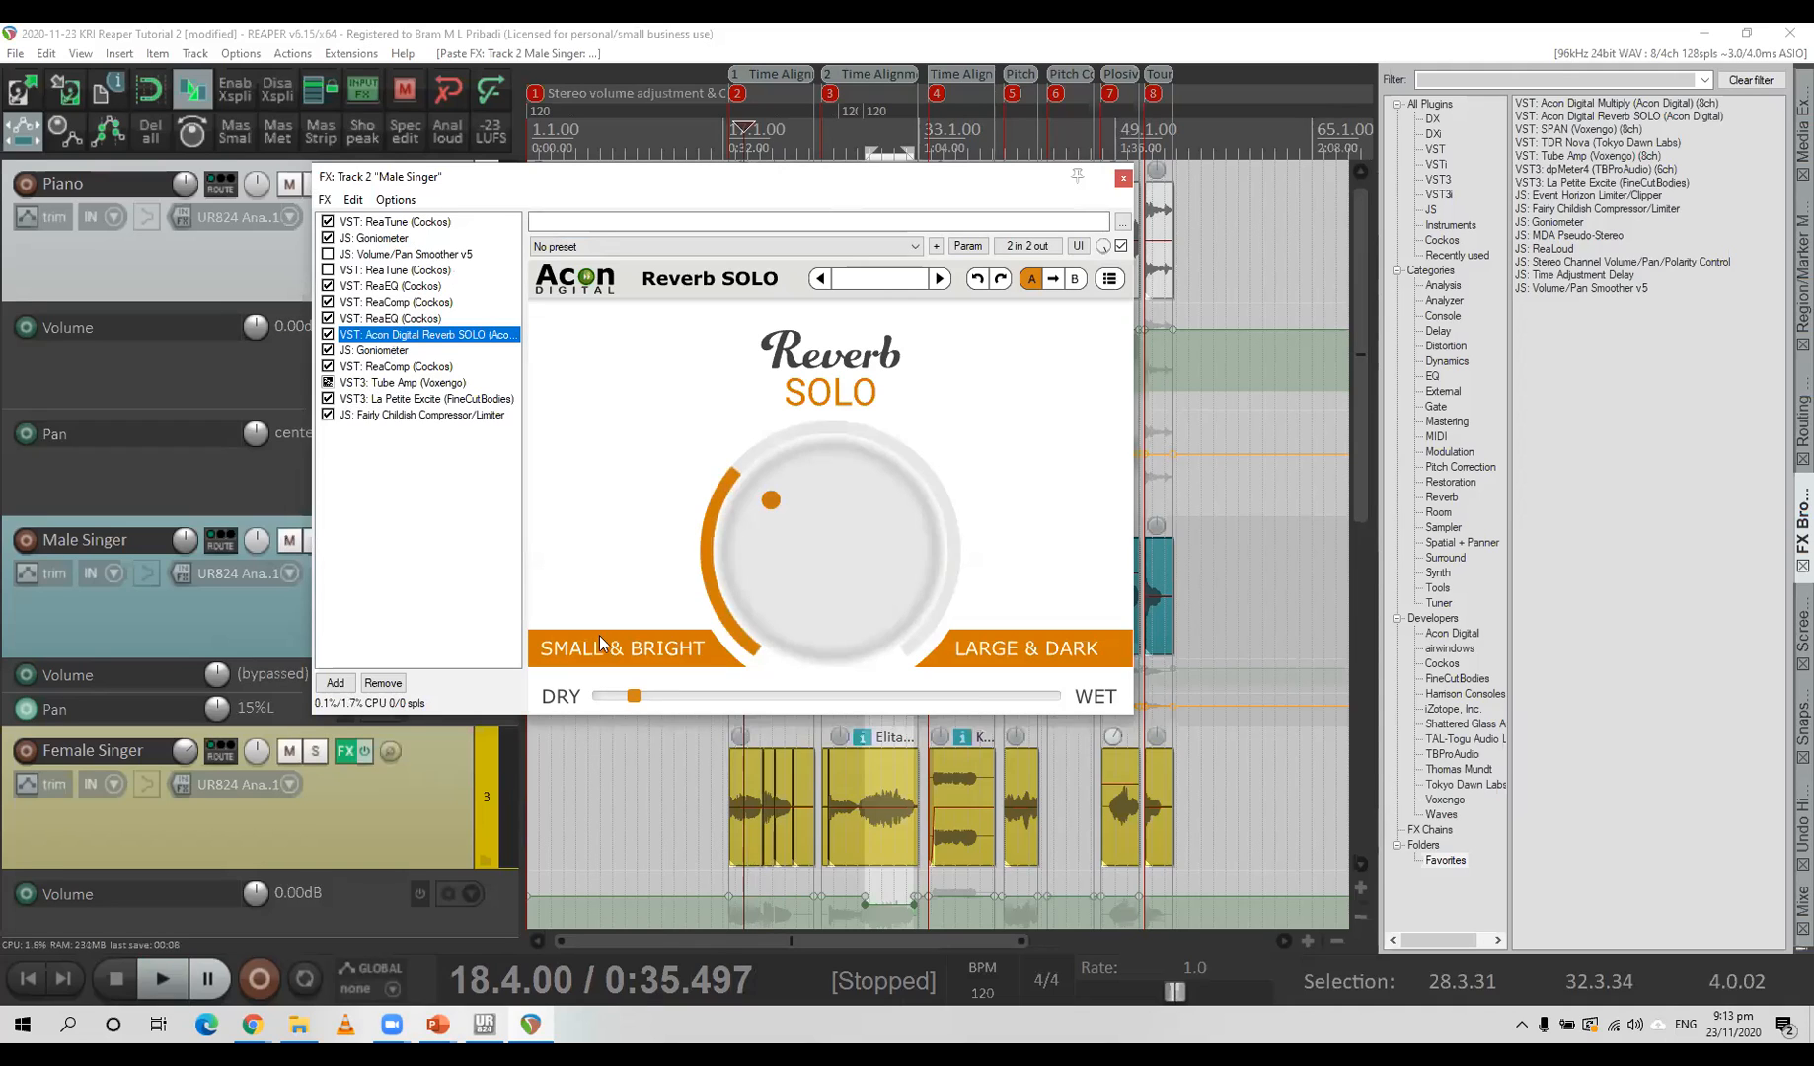
{"action": "left_click_drag", "start_coordinate": [634, 697], "coordinate": [663, 697]}
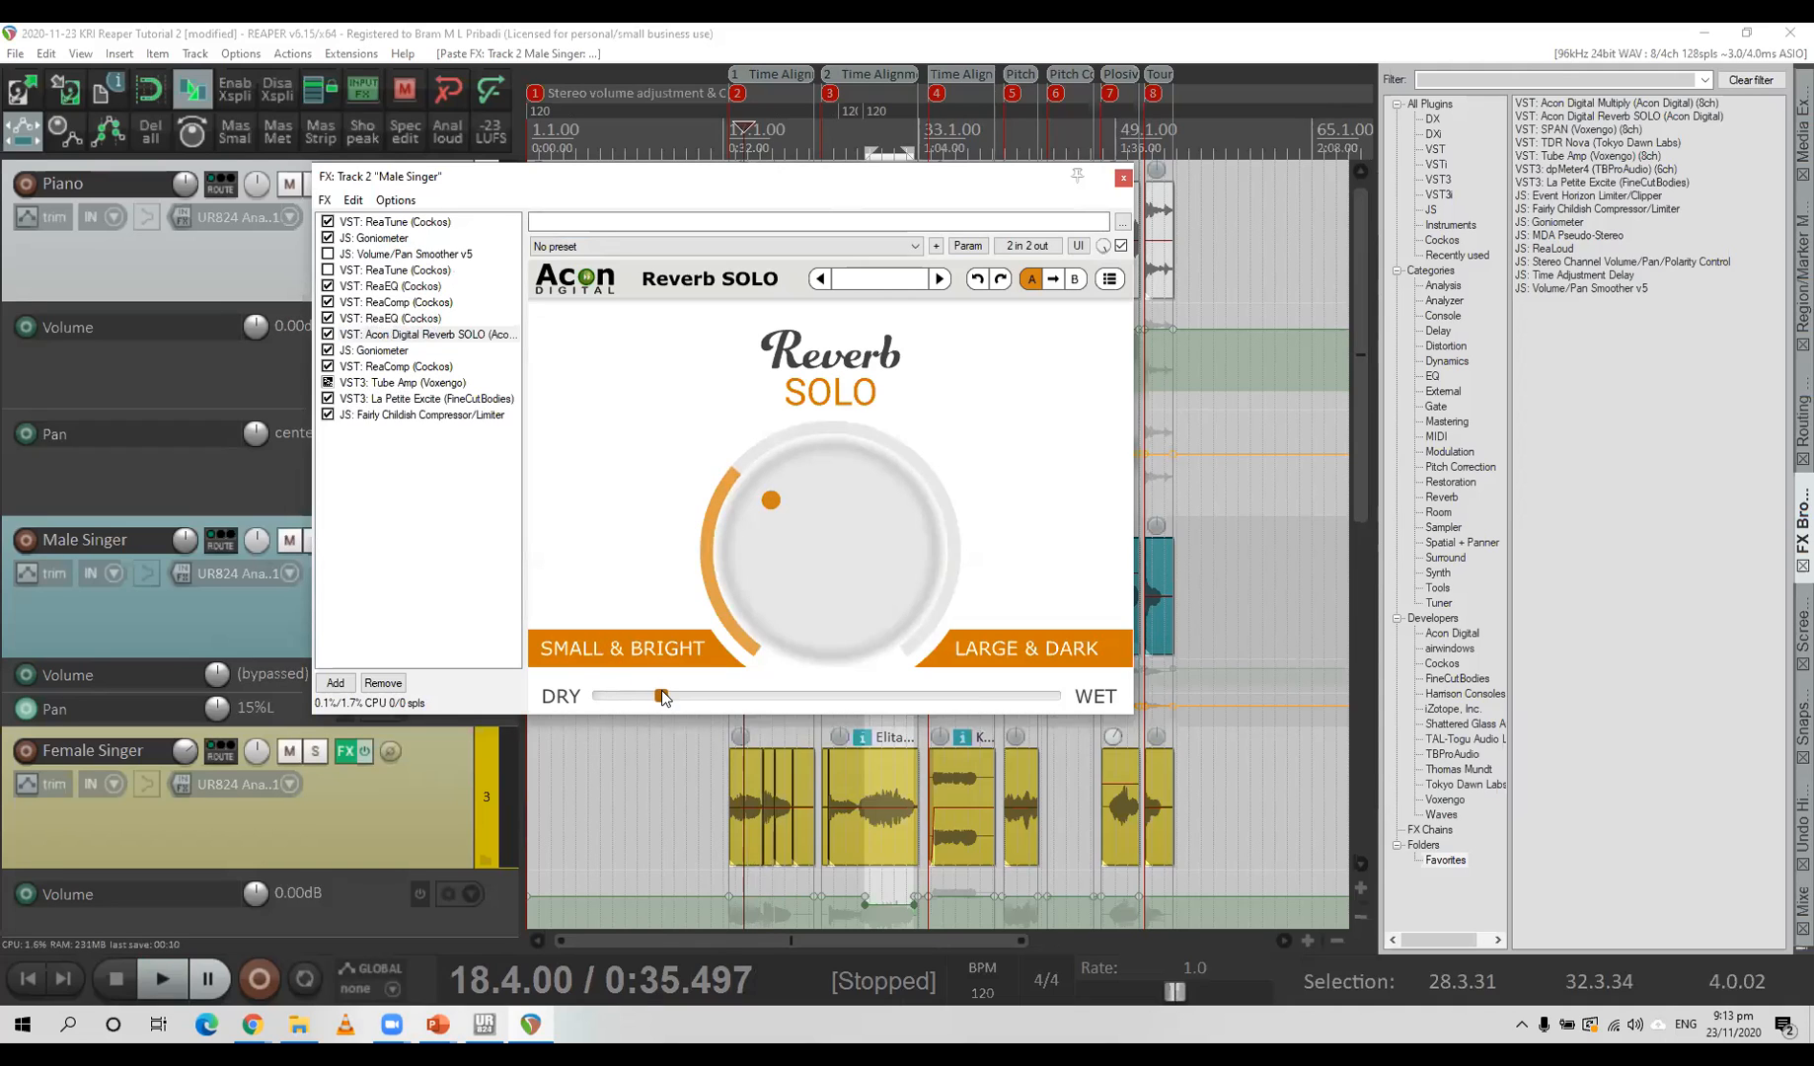
{"action": "left_click", "coordinate": [375, 350]}
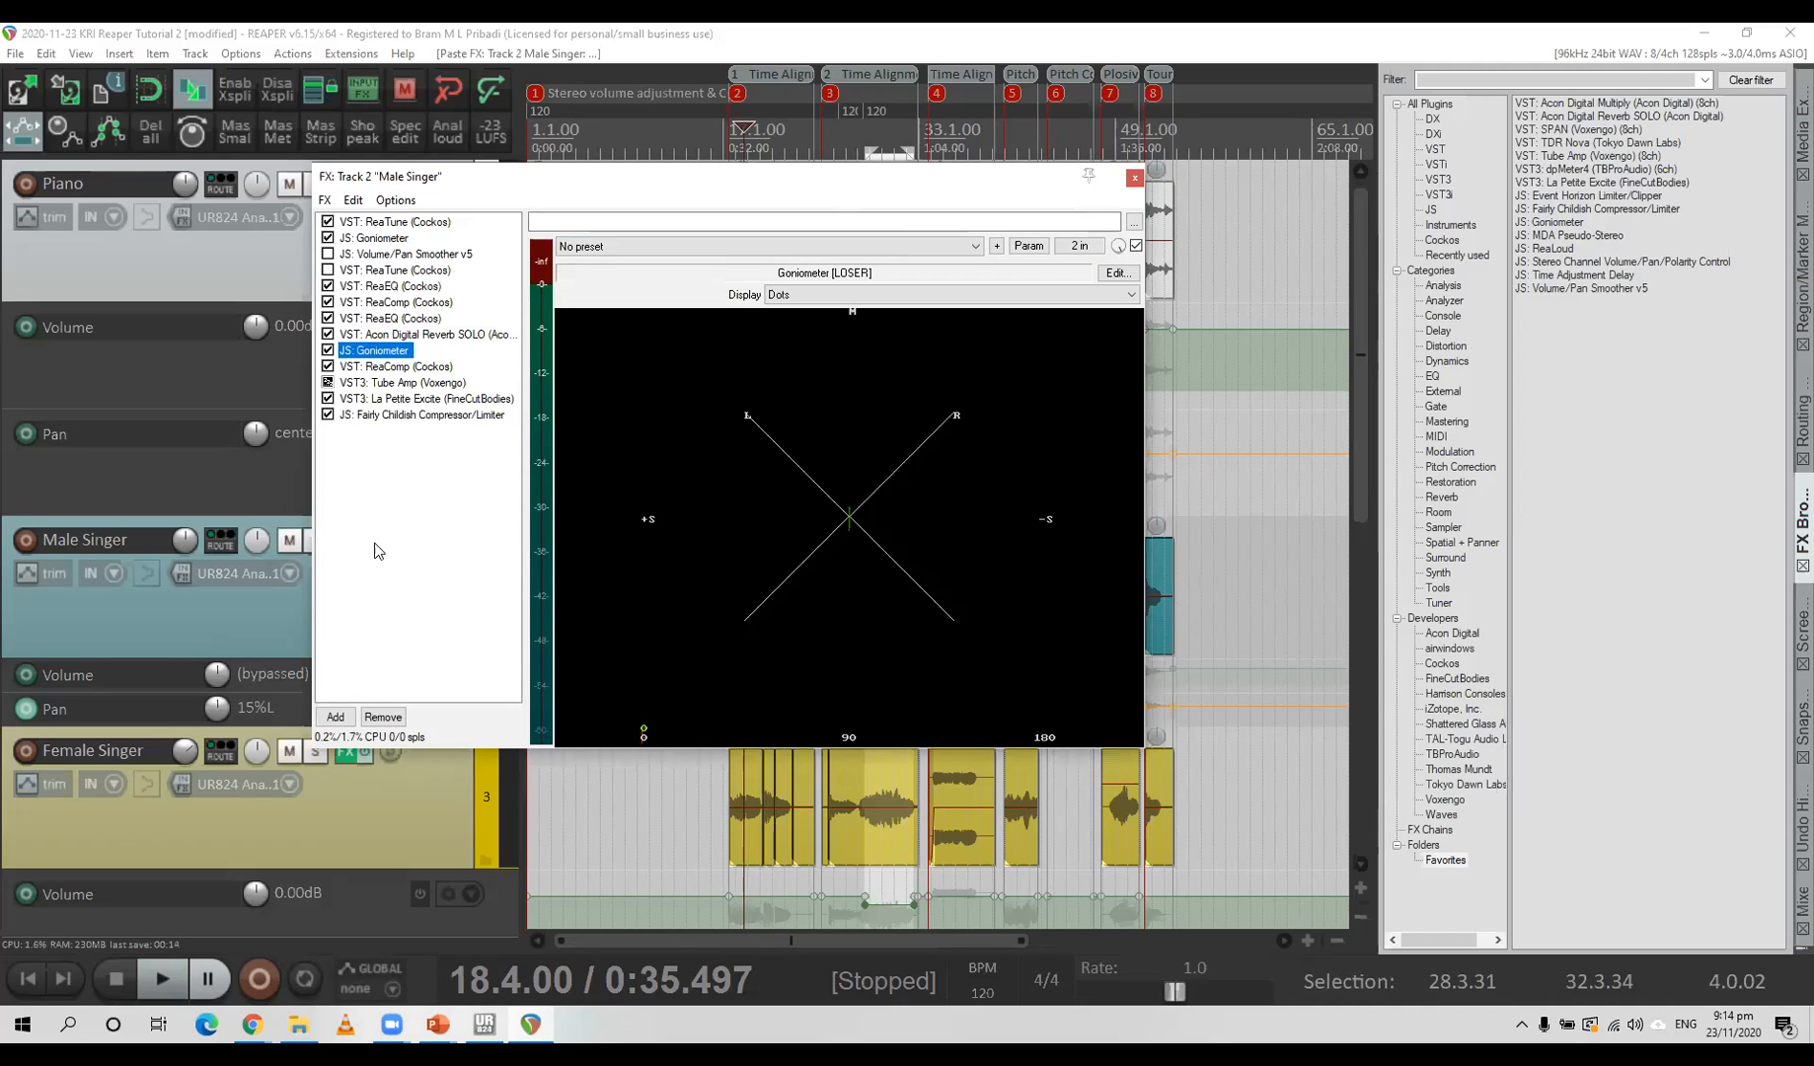
{"action": "key", "text": "space"}
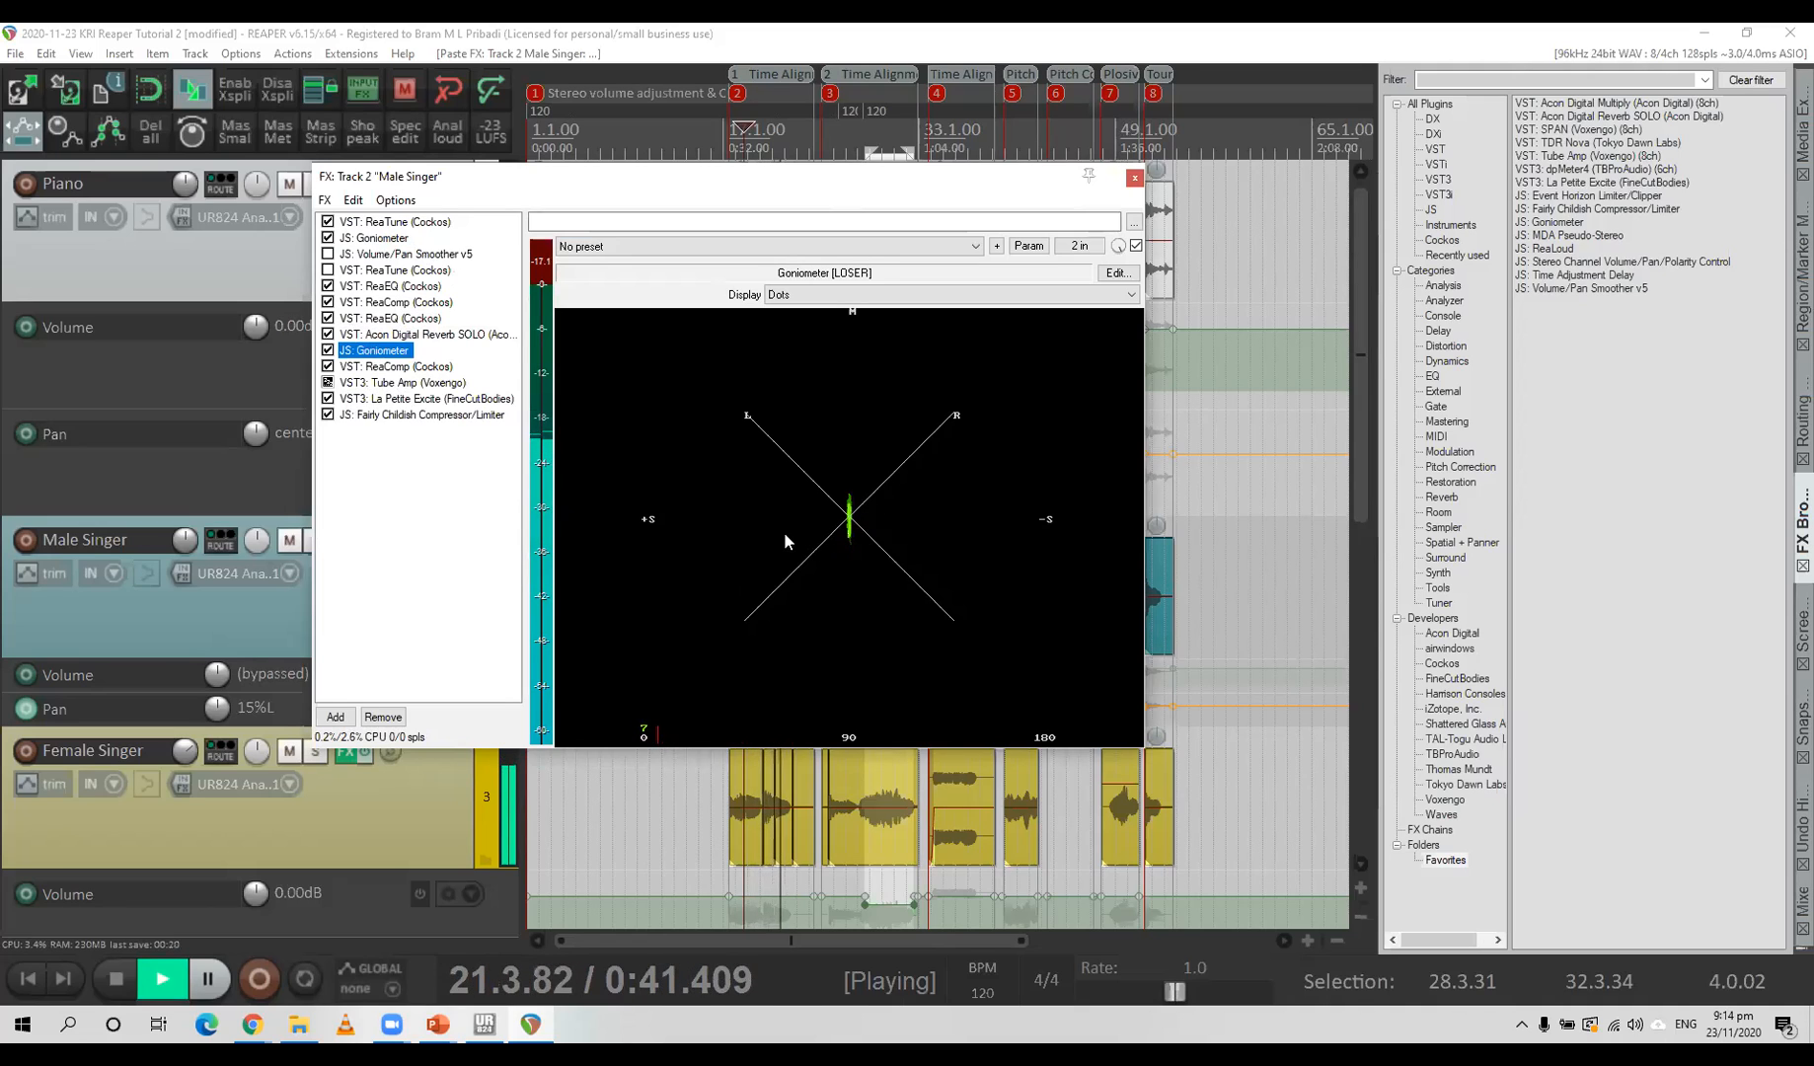
{"action": "key", "text": "space"}
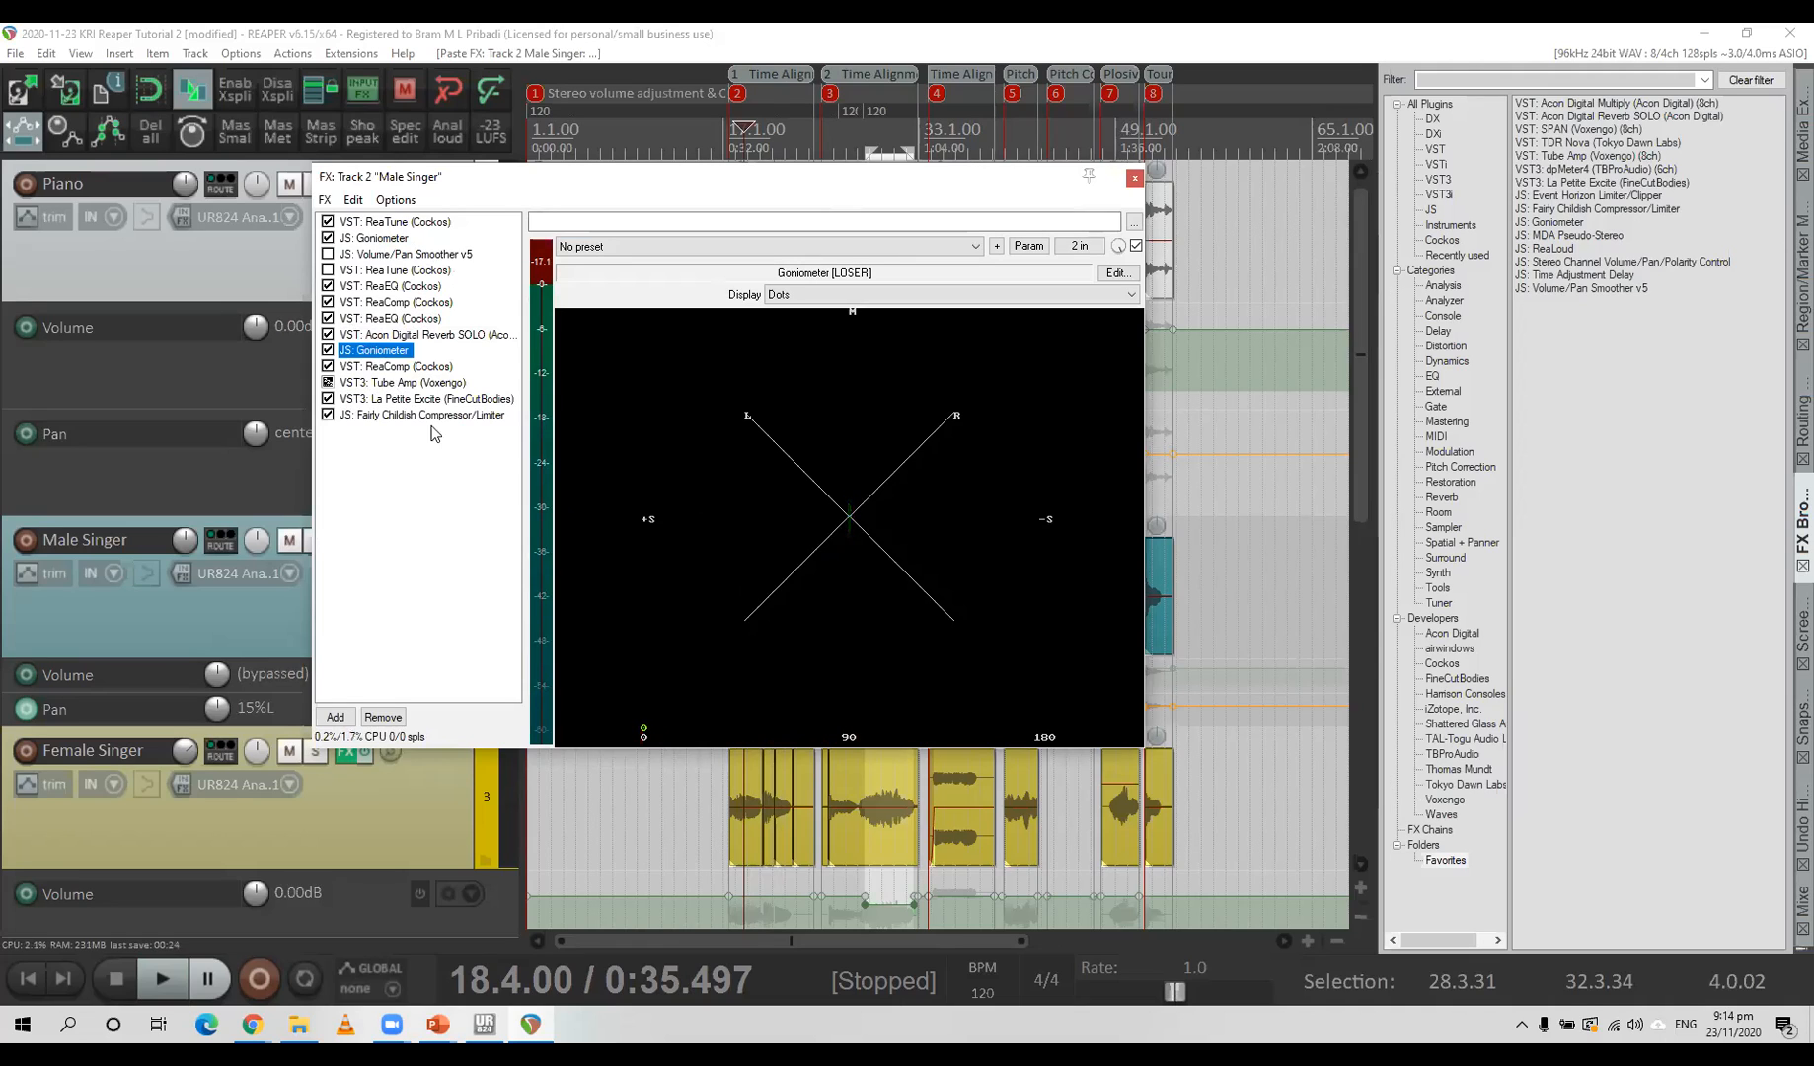
Set Reverb SOLO to a larger, darker room with a nearly half-wet mix and check it in playback on the Goniometer after it.
{"action": "left_click", "coordinate": [427, 343]}
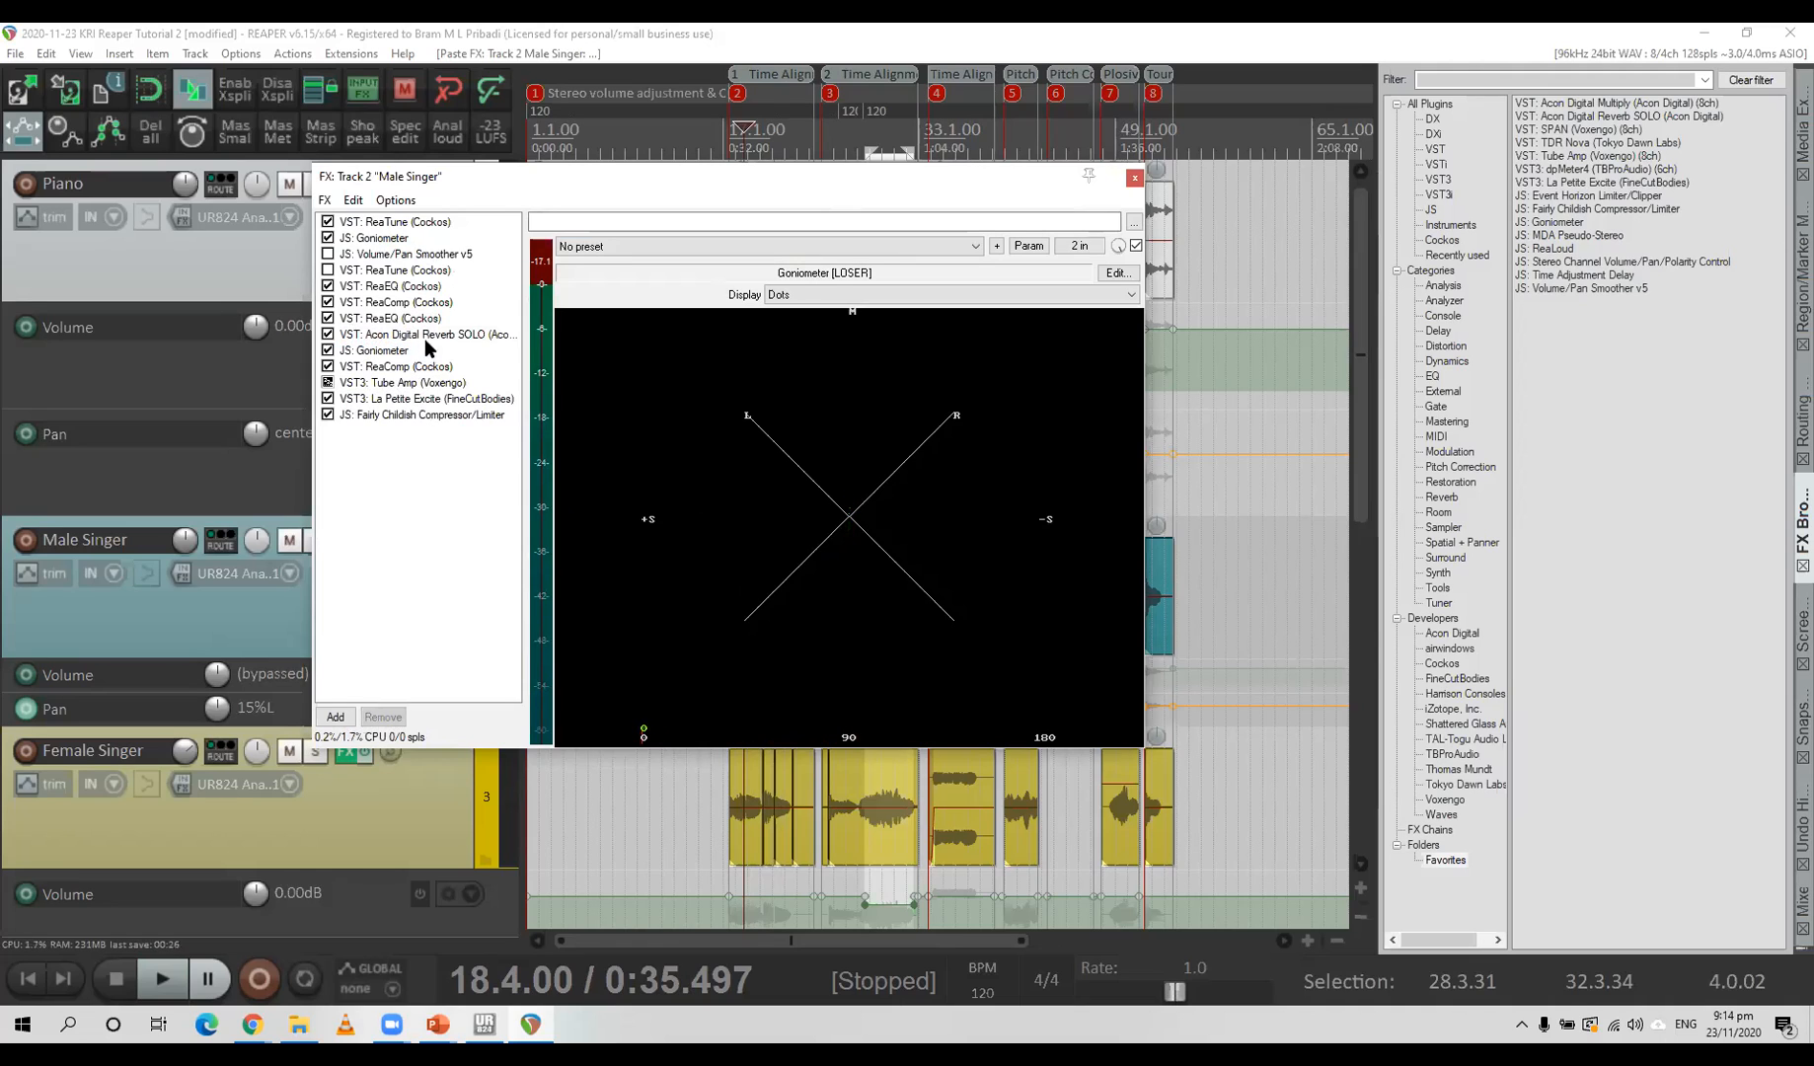
{"action": "left_click", "coordinate": [428, 335]}
{"action": "left_click_drag", "start_coordinate": [797, 555], "coordinate": [805, 488]}
{"action": "left_click_drag", "start_coordinate": [663, 697], "coordinate": [803, 698]}
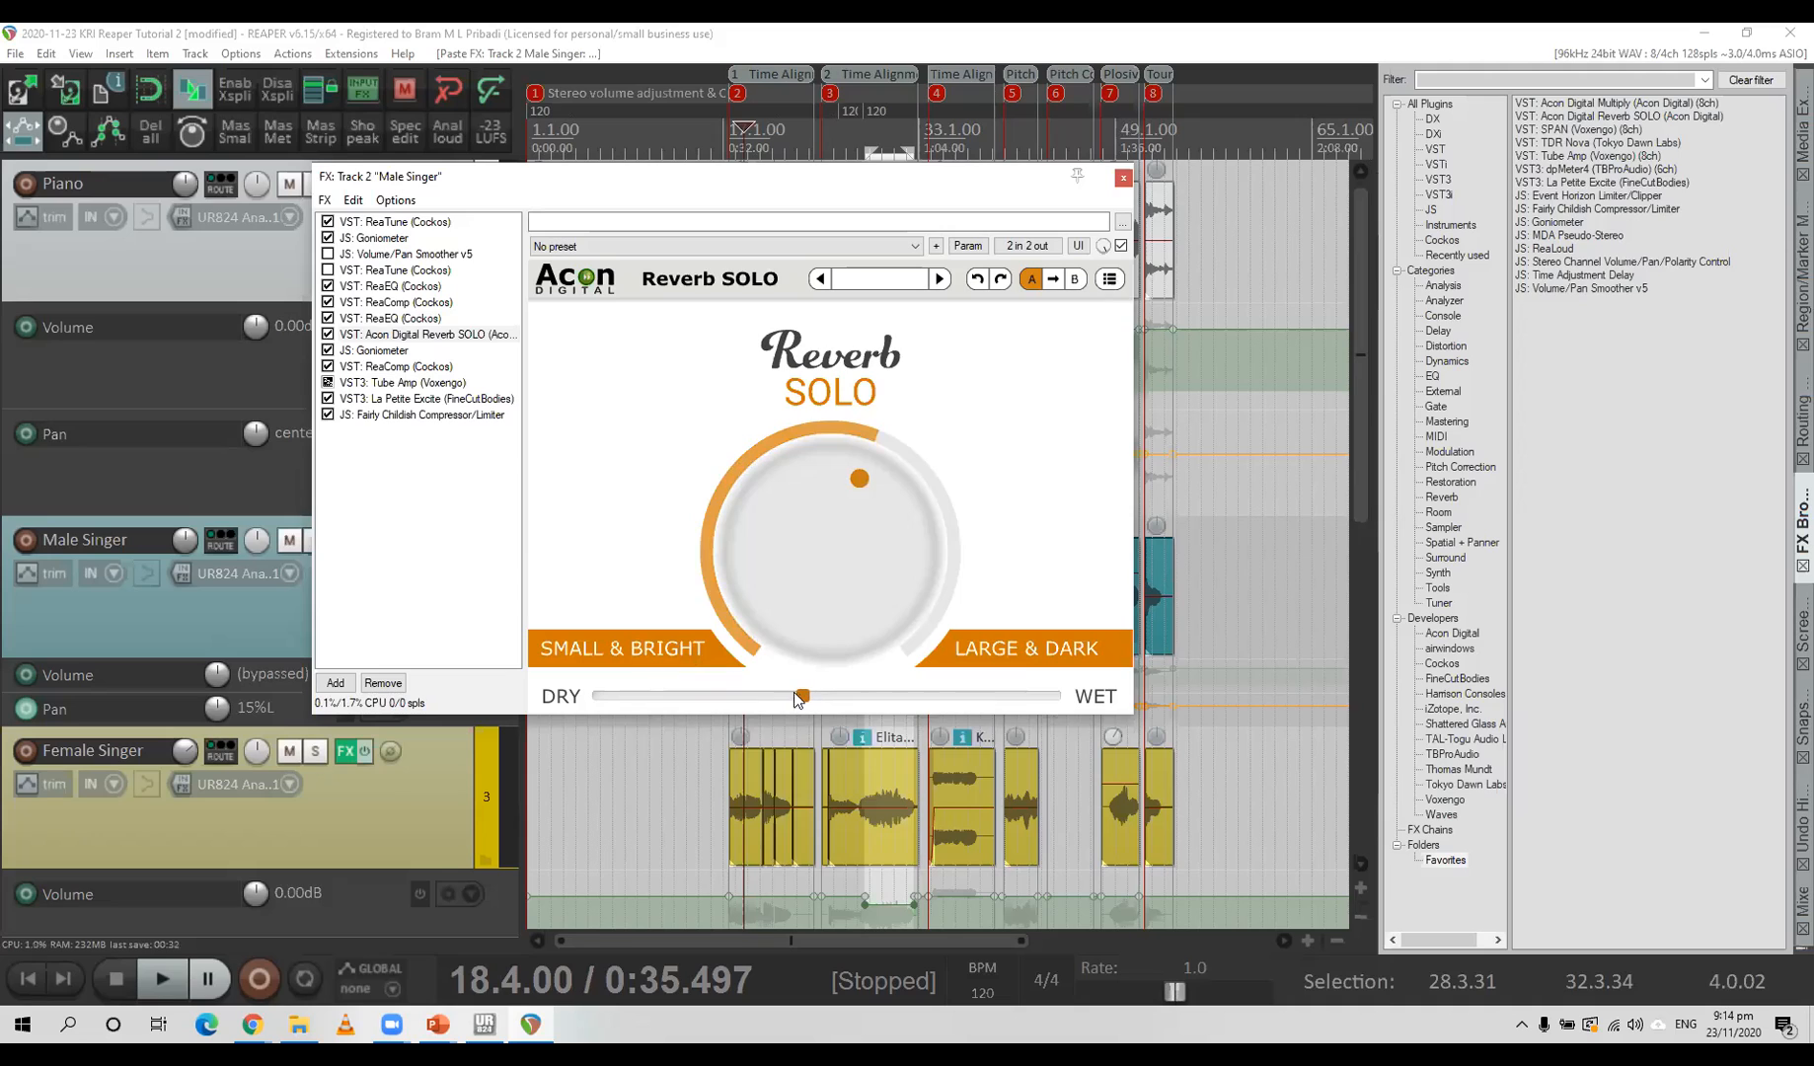
{"action": "left_click", "coordinate": [394, 350]}
{"action": "key", "text": "space"}
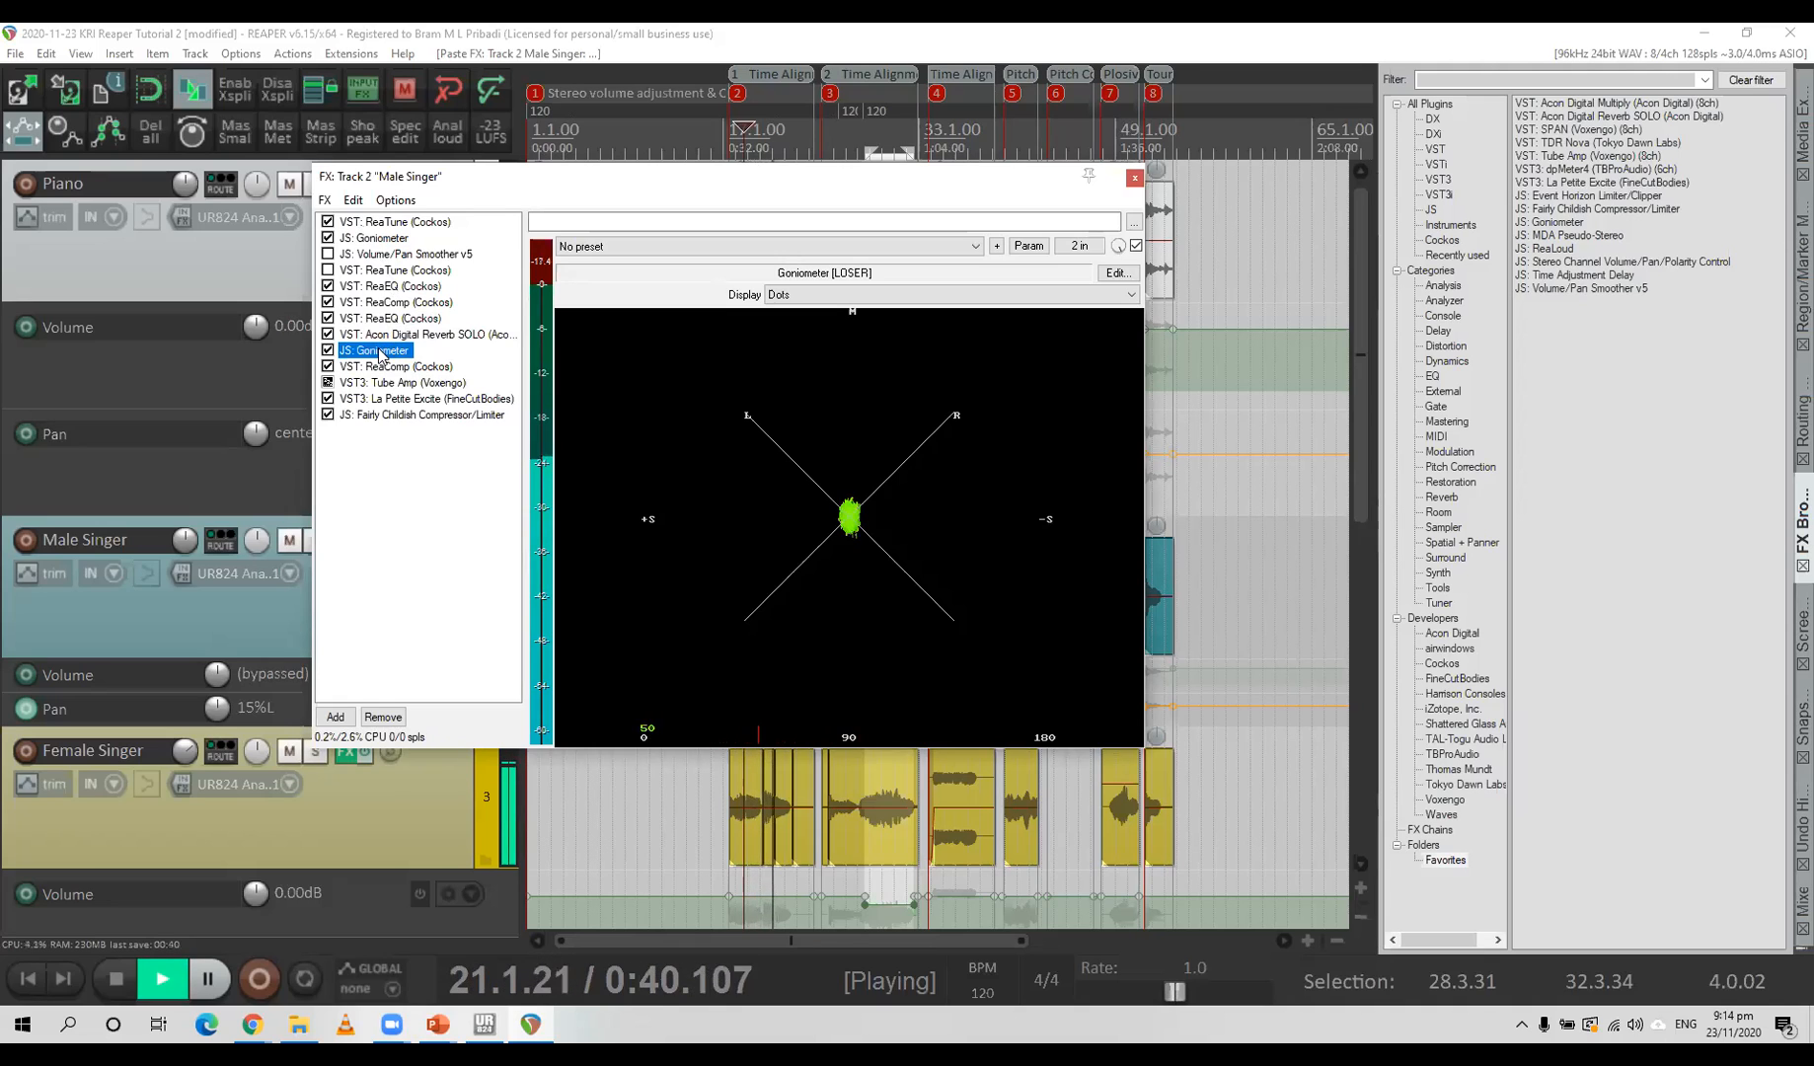
{"action": "key", "text": "space"}
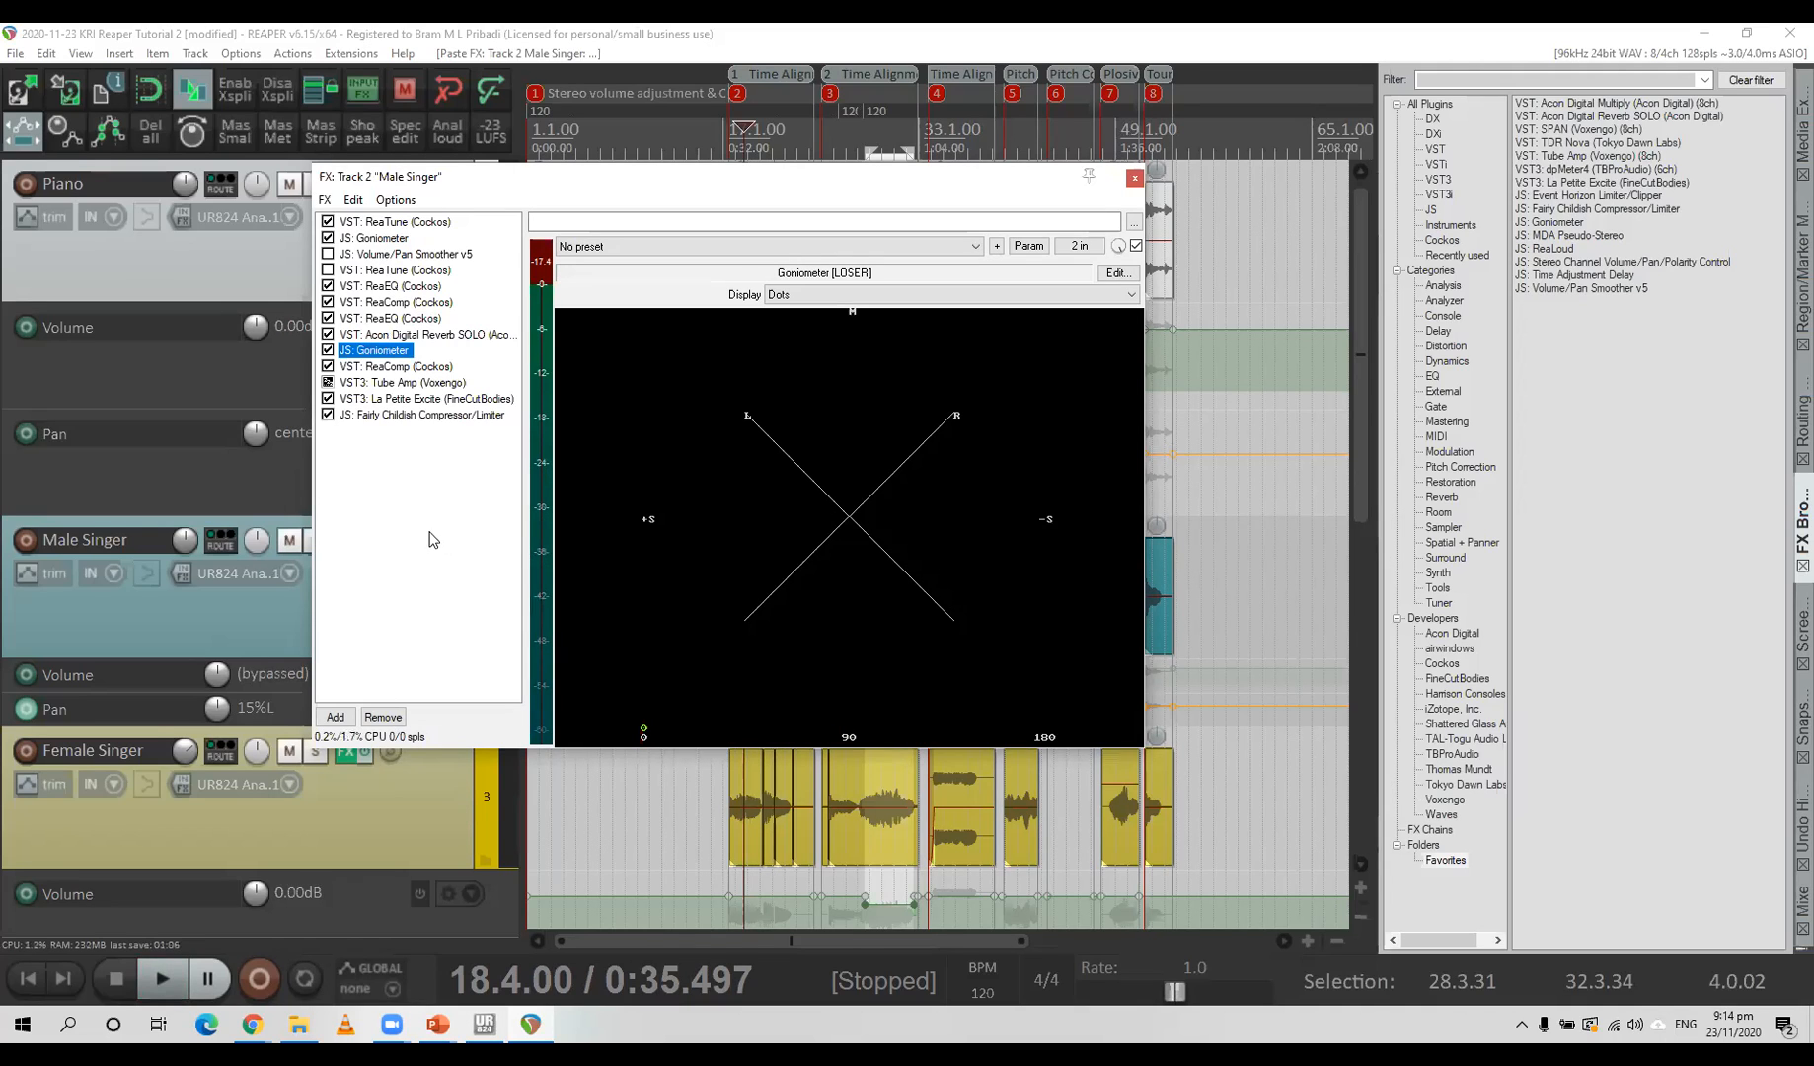
Review the Fairly Childish Compressor/Limiter settings and close the Male Singer's FX chain window.
{"action": "left_click", "coordinate": [440, 415]}
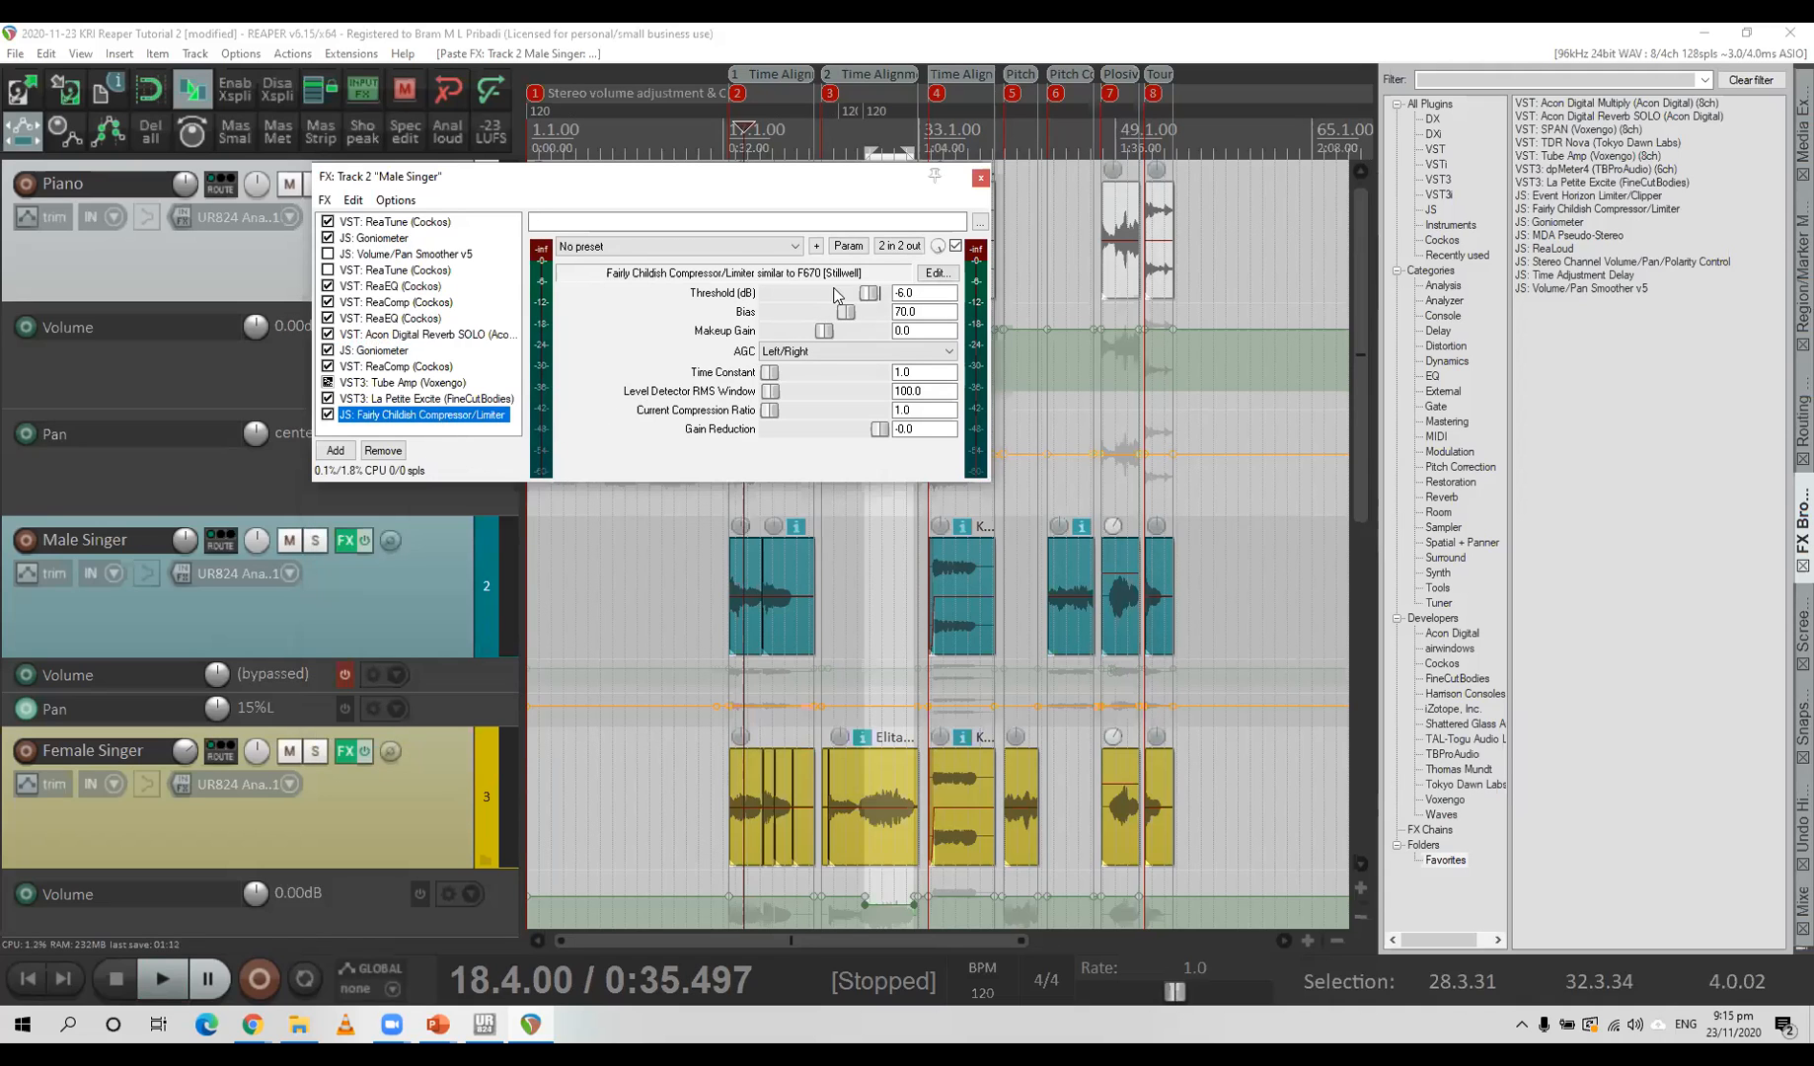
{"action": "left_click", "coordinate": [977, 178]}
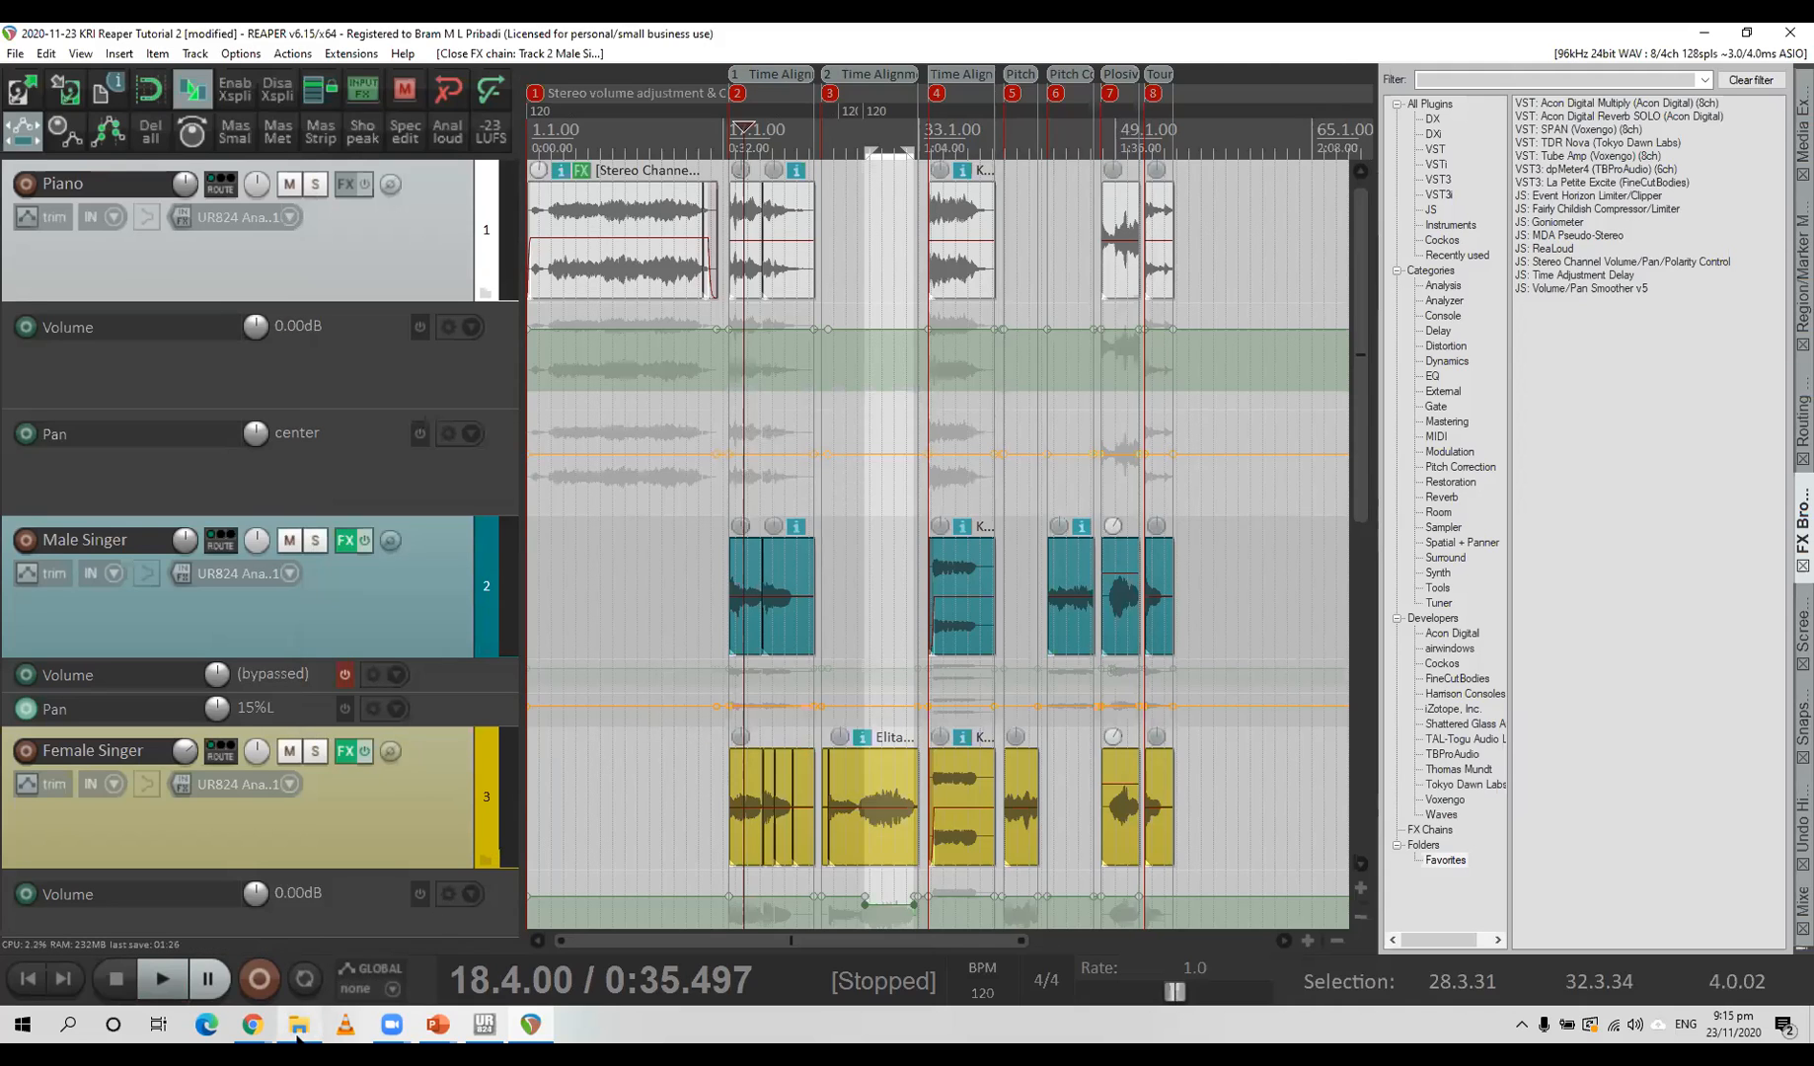
Switch from REAPER to the running presentation at the KRI Recording - Hands-on slide.
{"action": "mouse_move", "coordinate": [484, 1023]}
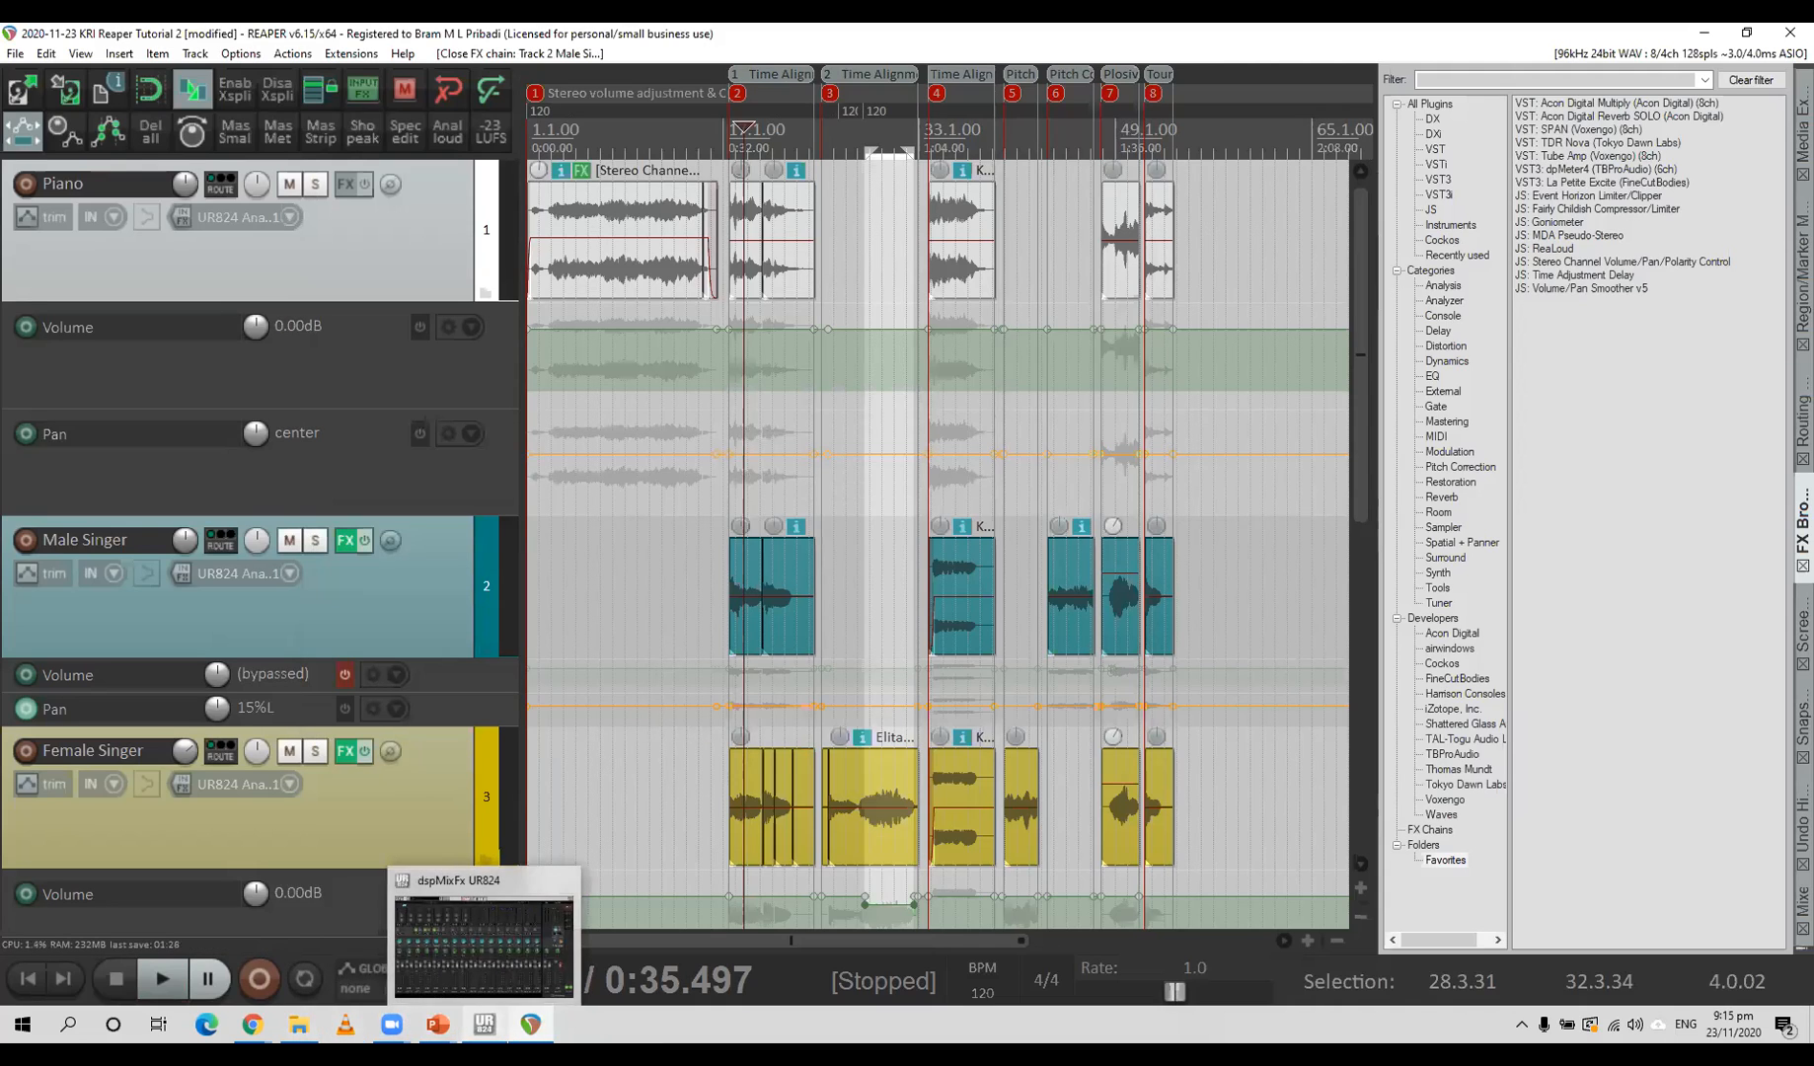
{"action": "left_click", "coordinate": [299, 1025]}
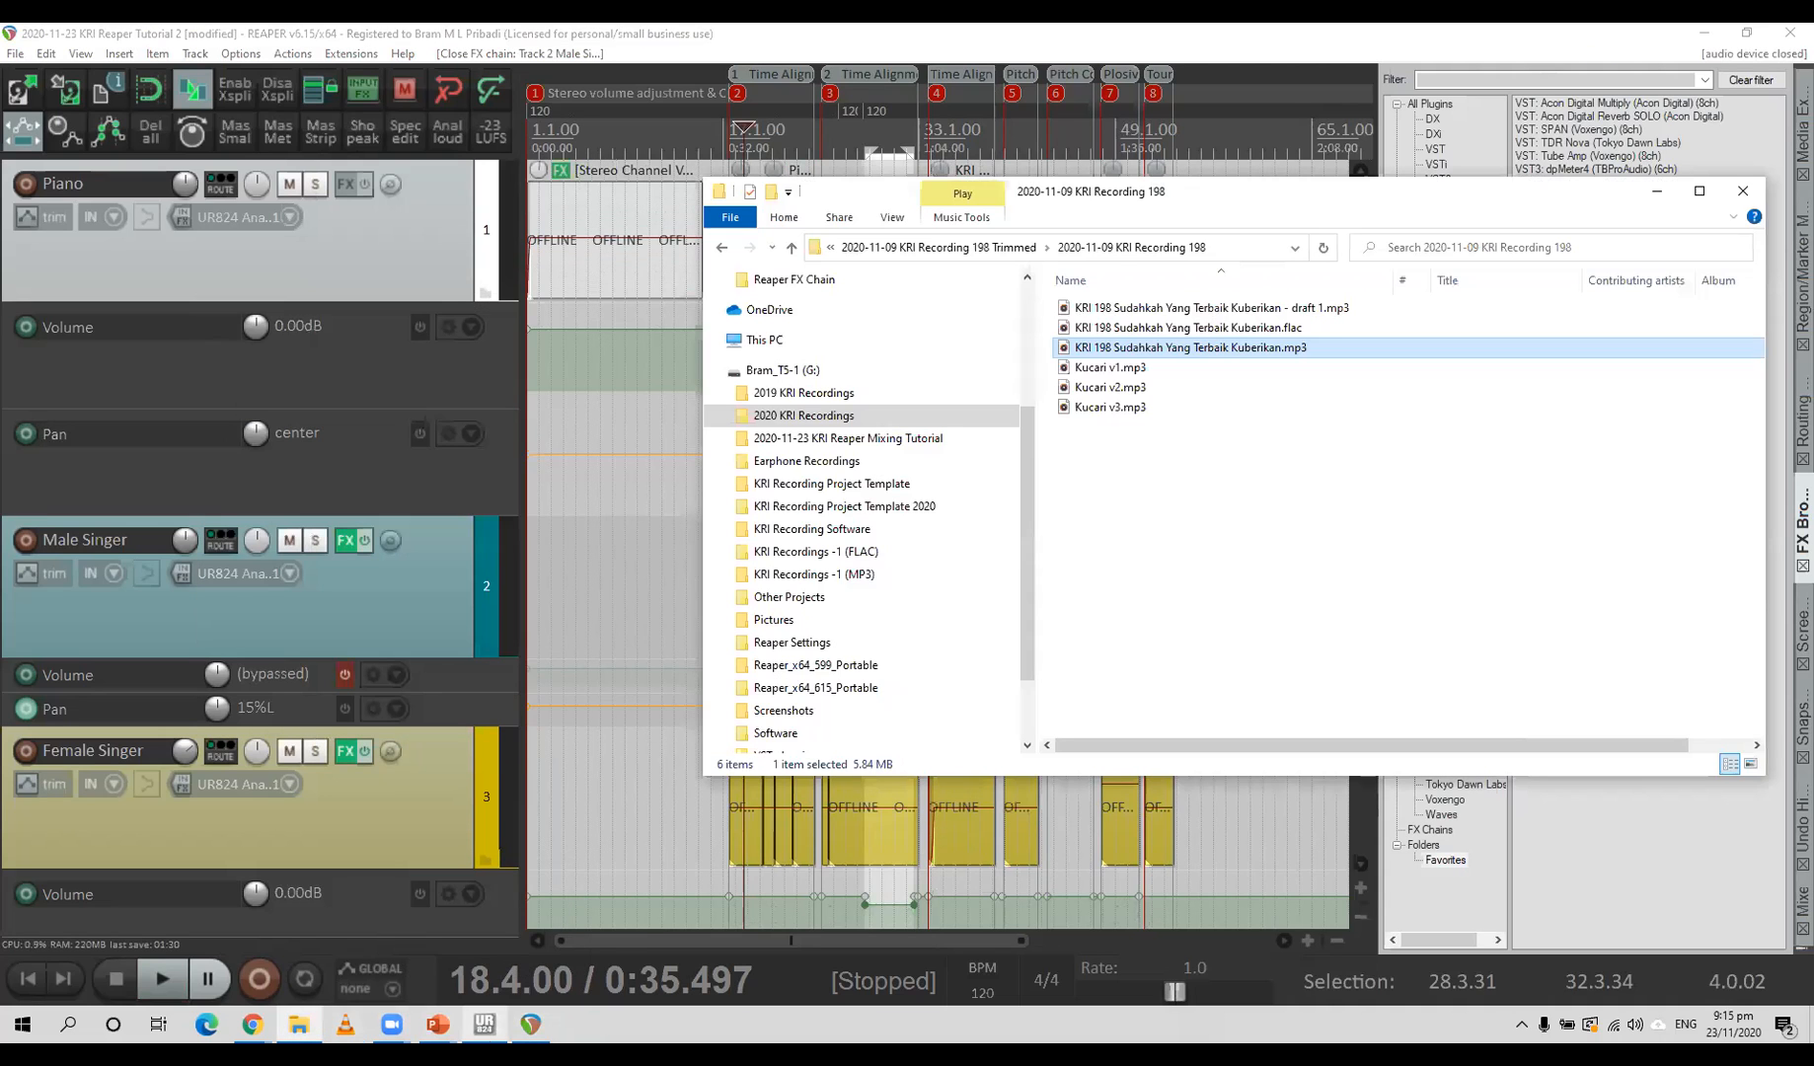
{"action": "mouse_move", "coordinate": [490, 1031]}
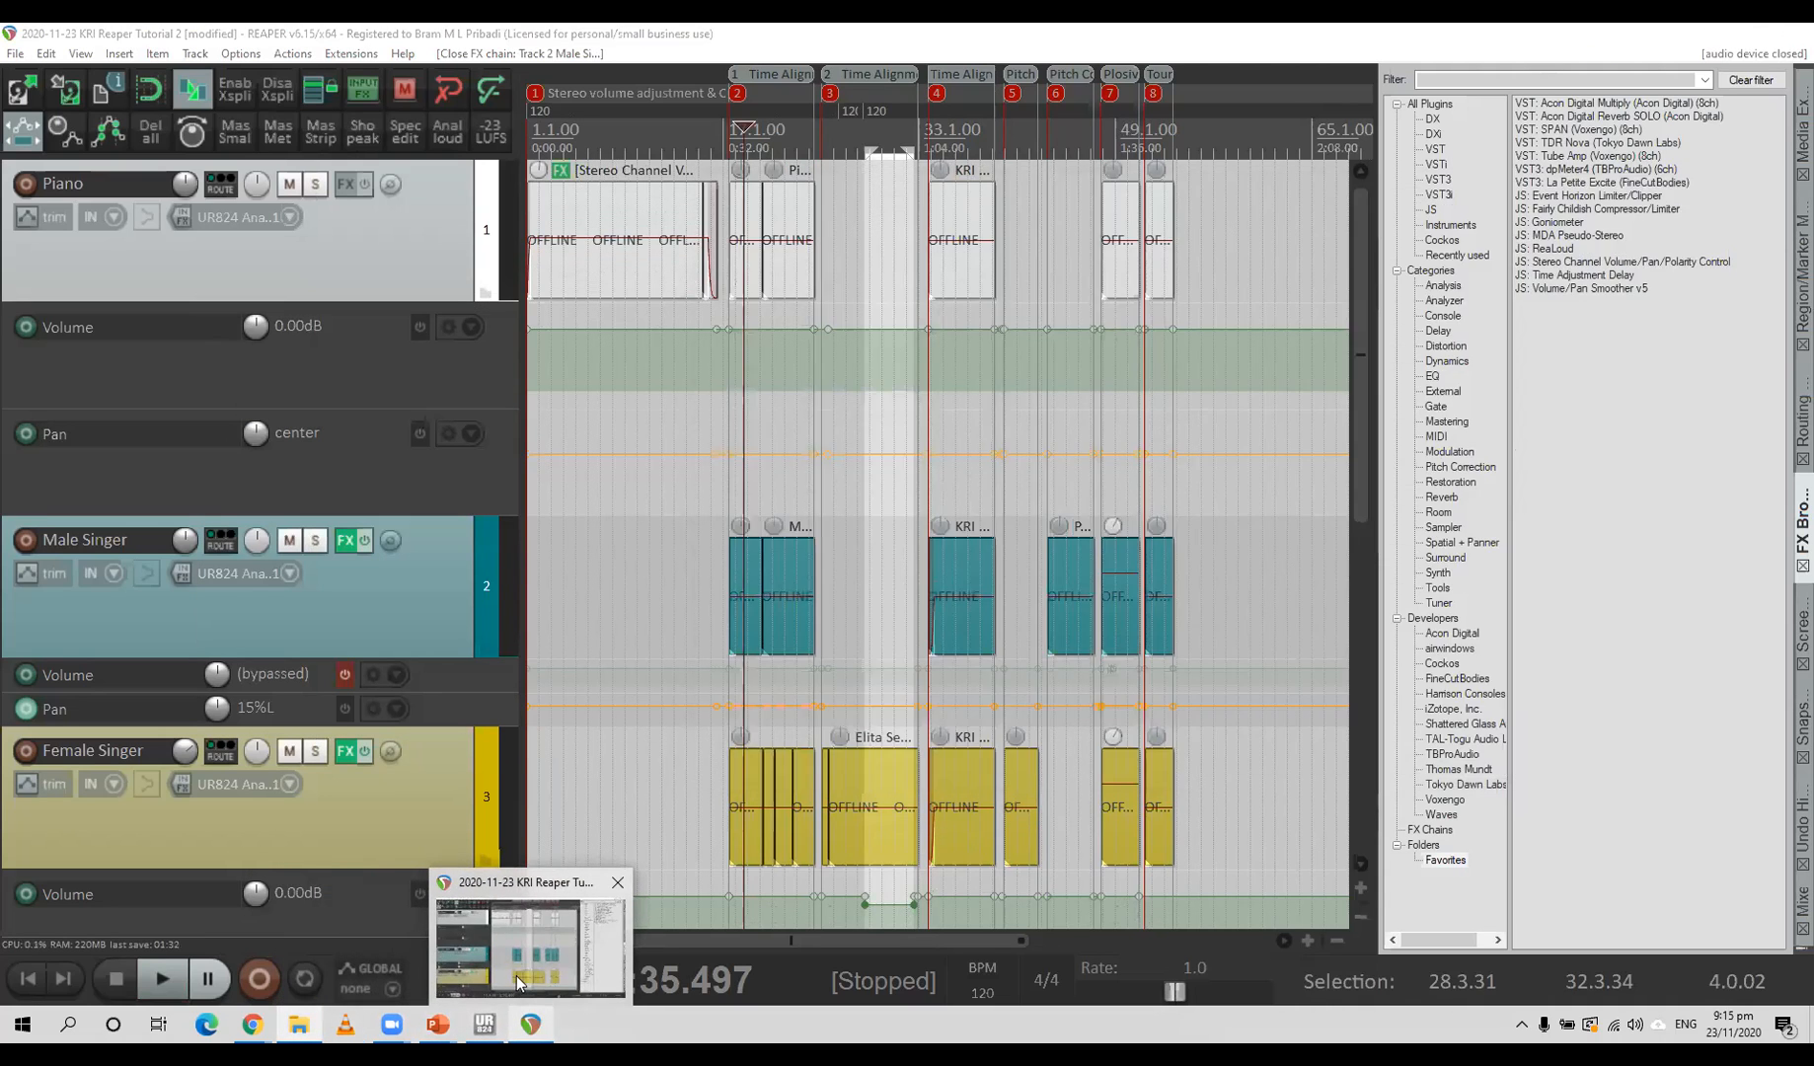
{"action": "mouse_move", "coordinate": [511, 976]}
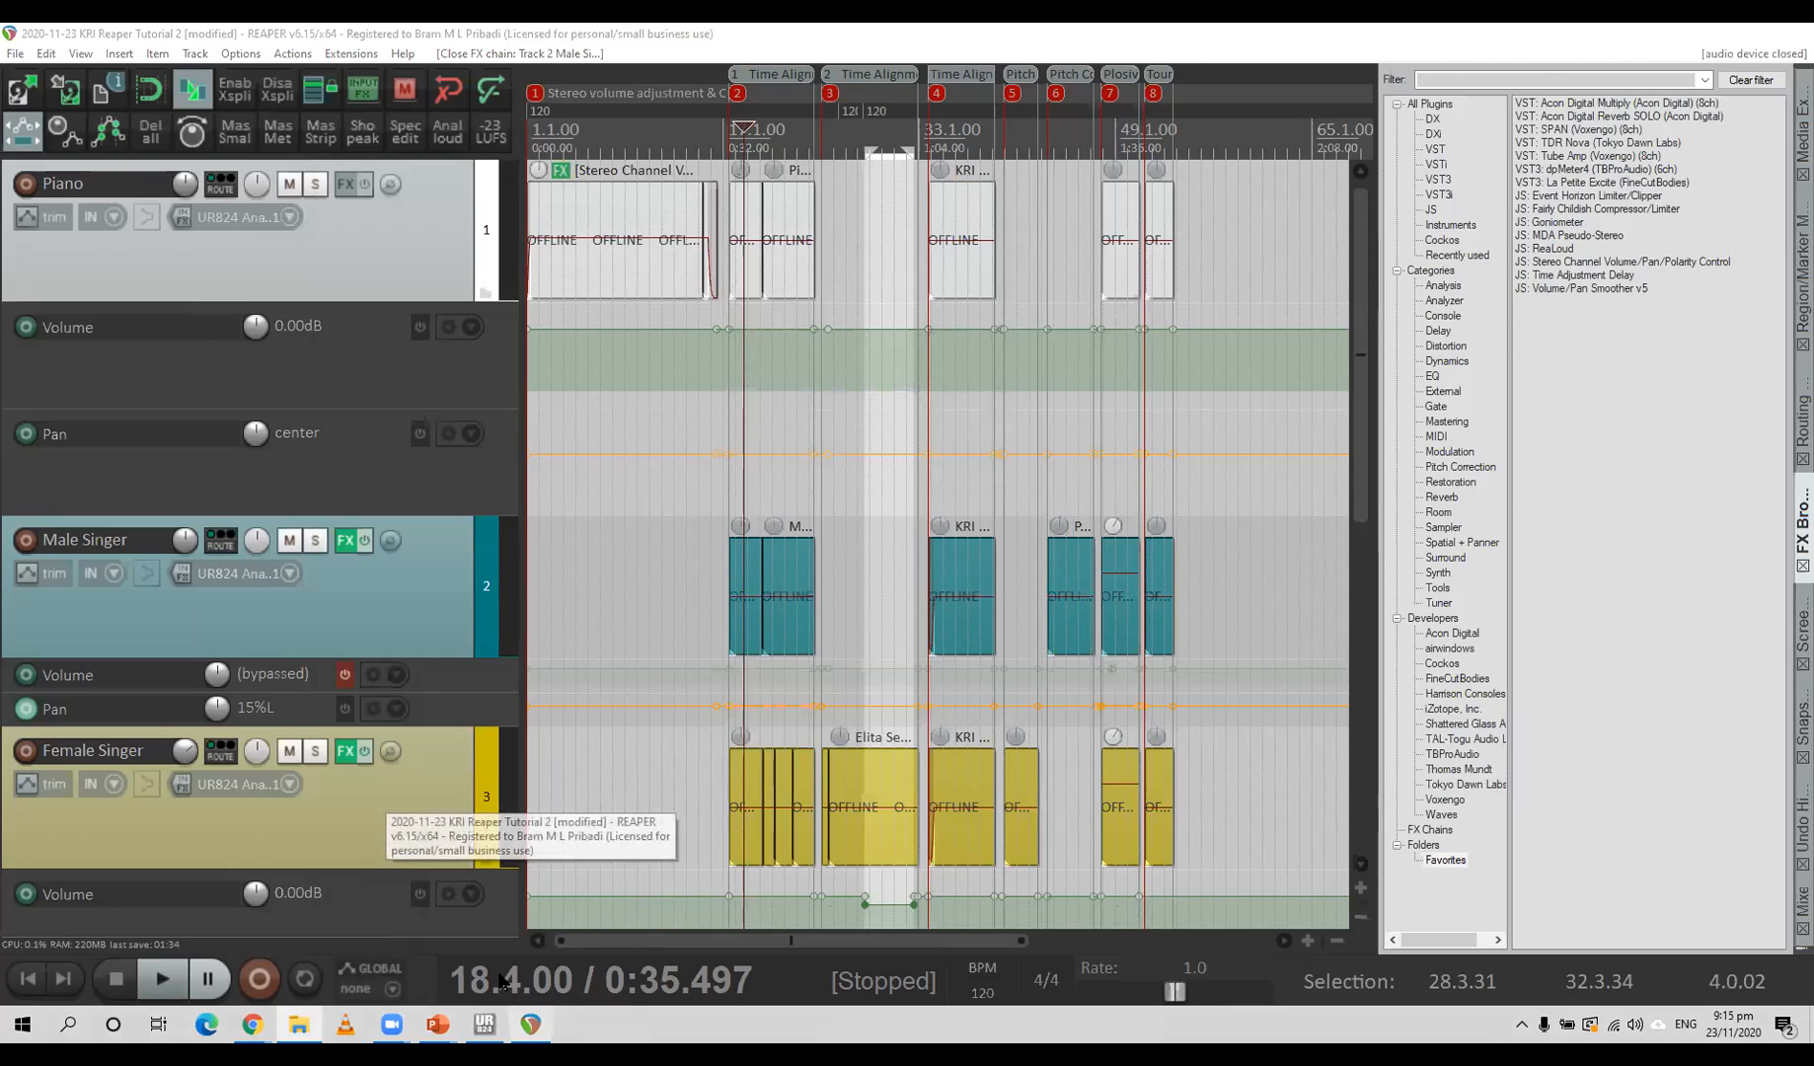
{"action": "key", "text": "alt+Tab"}
{"action": "key", "text": "alt+Tab"}
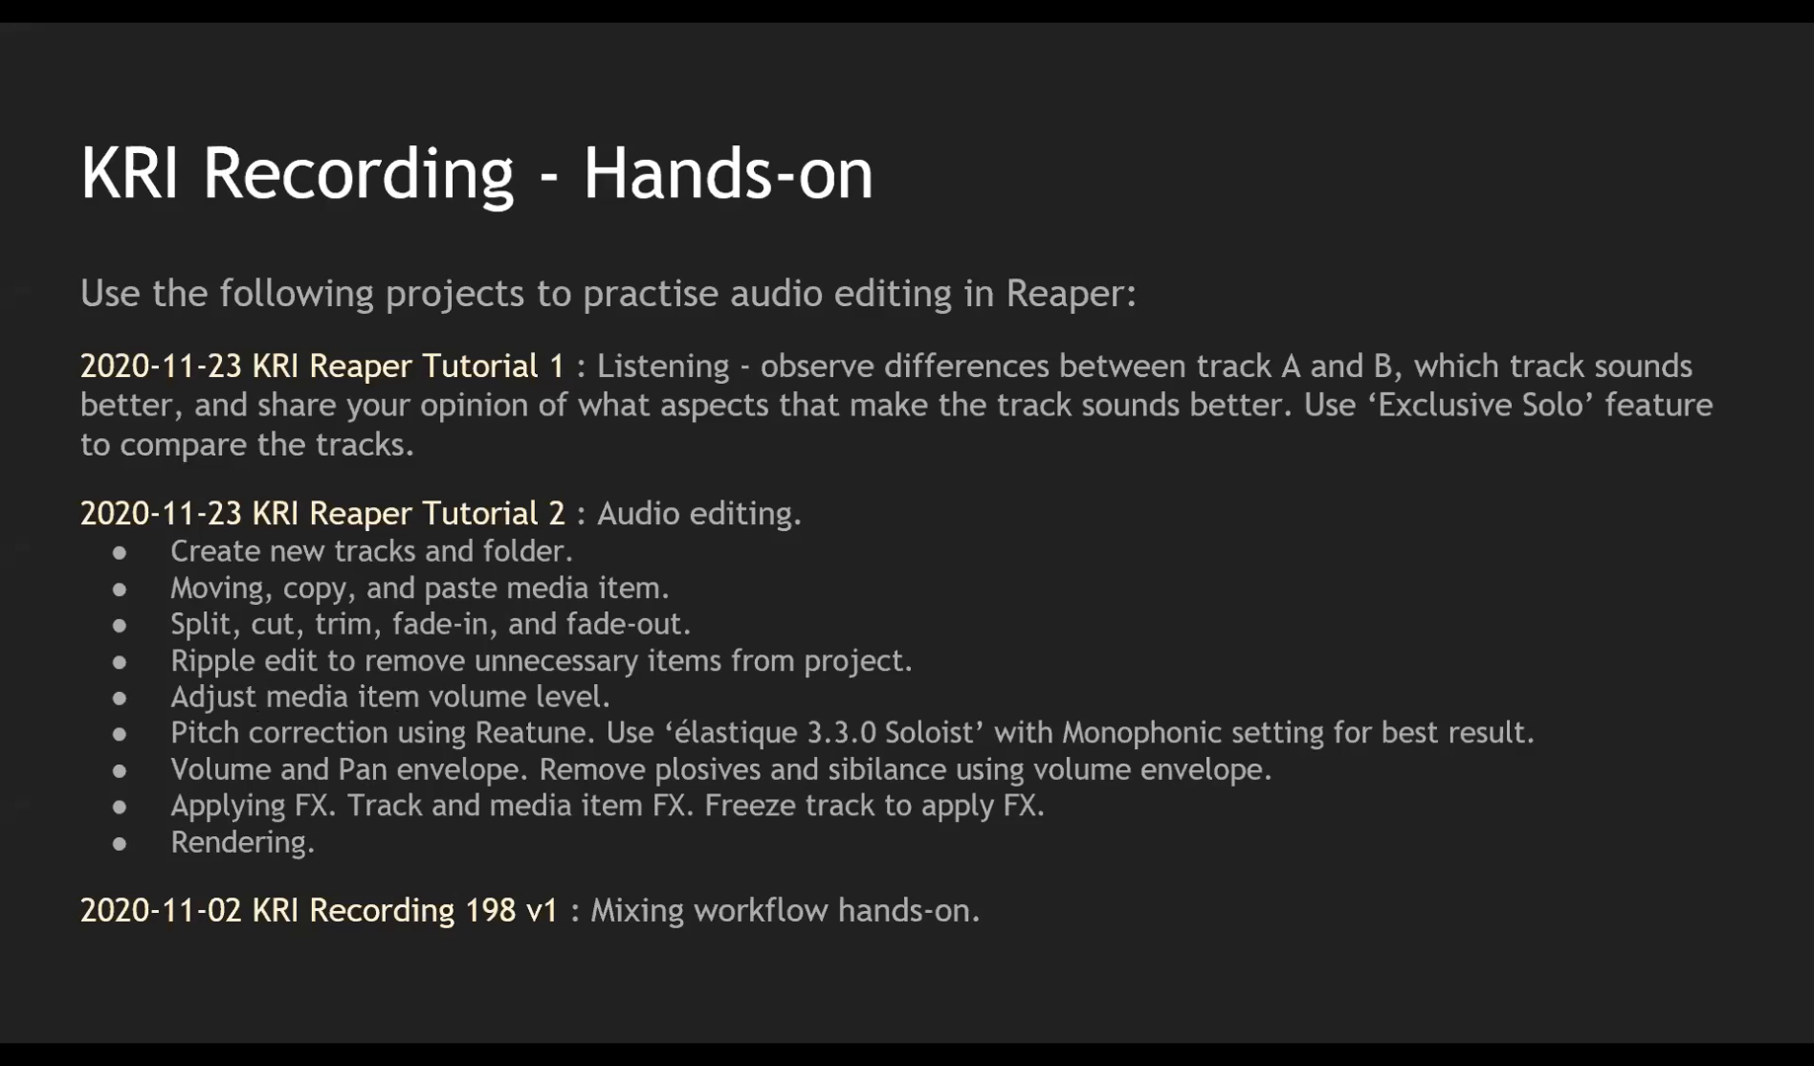
{"action": "key", "text": "Right"}
{"action": "key", "text": "Right"}
{"action": "key", "text": "Right"}
{"action": "key", "text": "Left"}
{"action": "key", "text": "Left"}
{"action": "key", "text": "Left"}
{"action": "key", "text": "Left"}
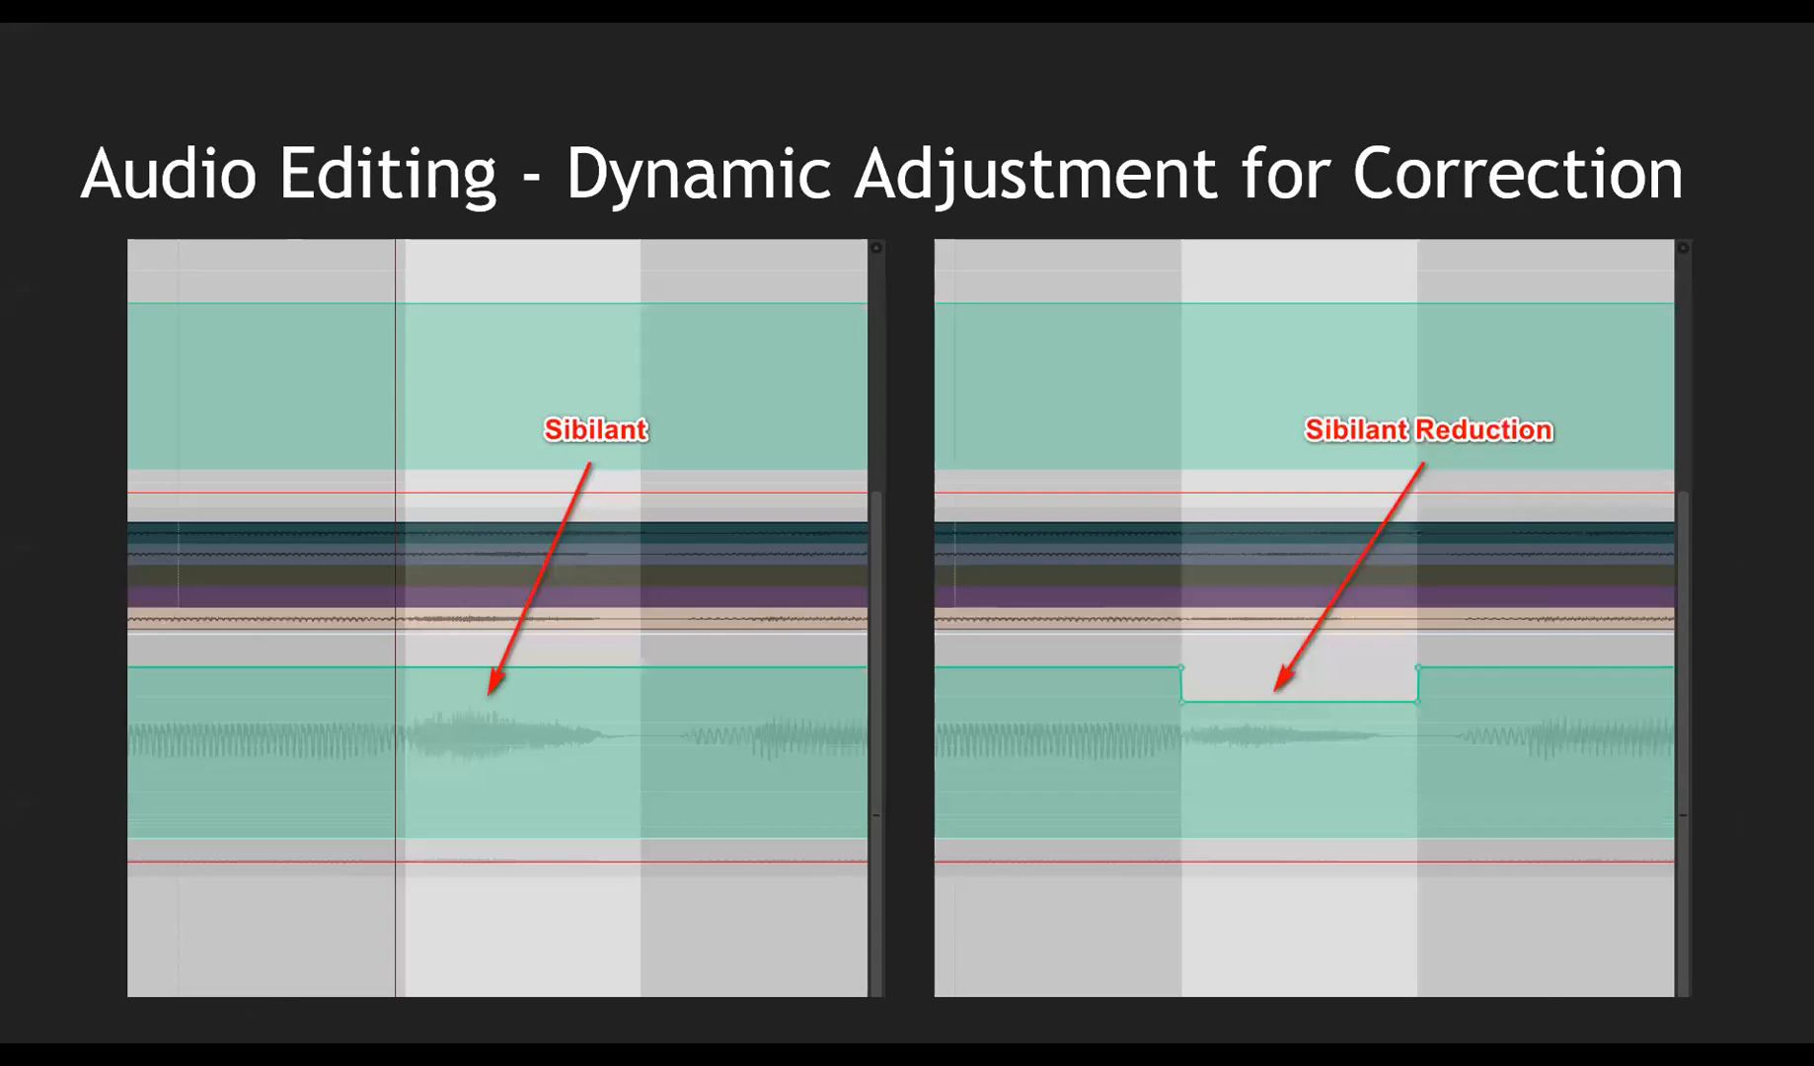
{"action": "key", "text": "Left"}
{"action": "key", "text": "Left"}
{"action": "key", "text": "Left"}
{"action": "key", "text": "Left"}
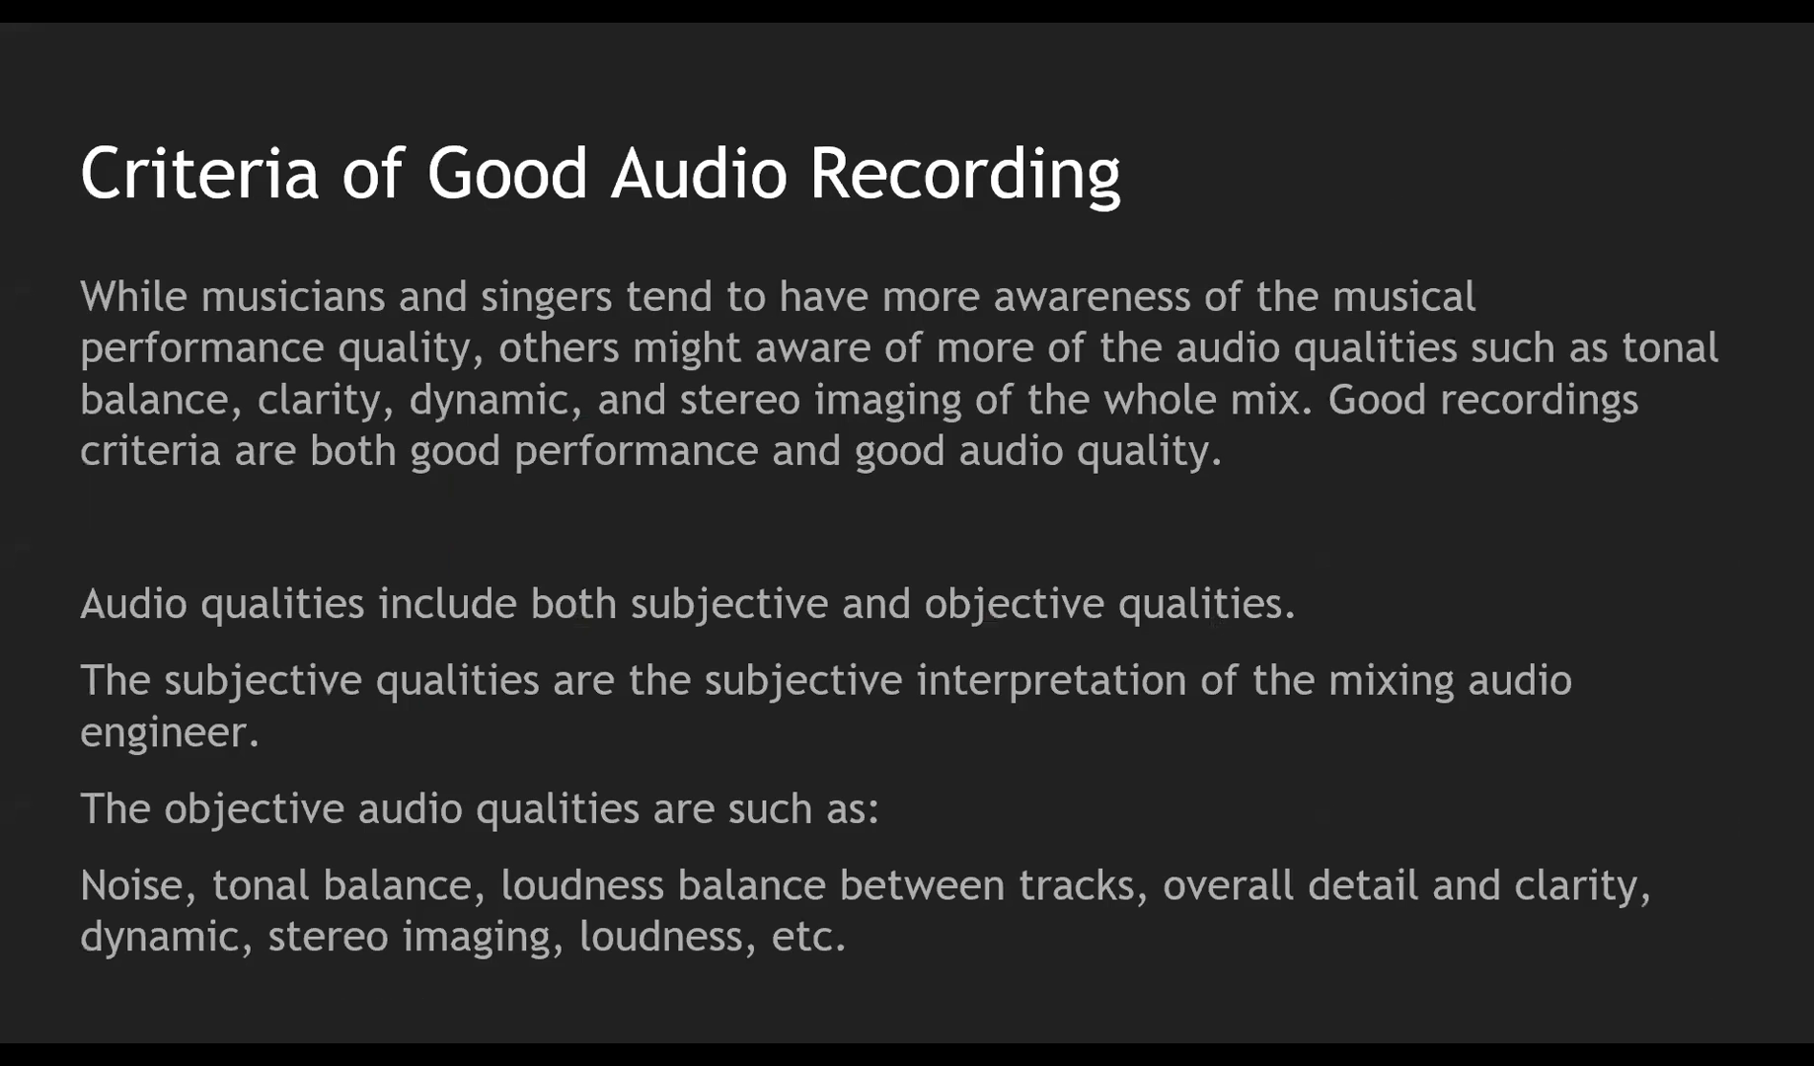